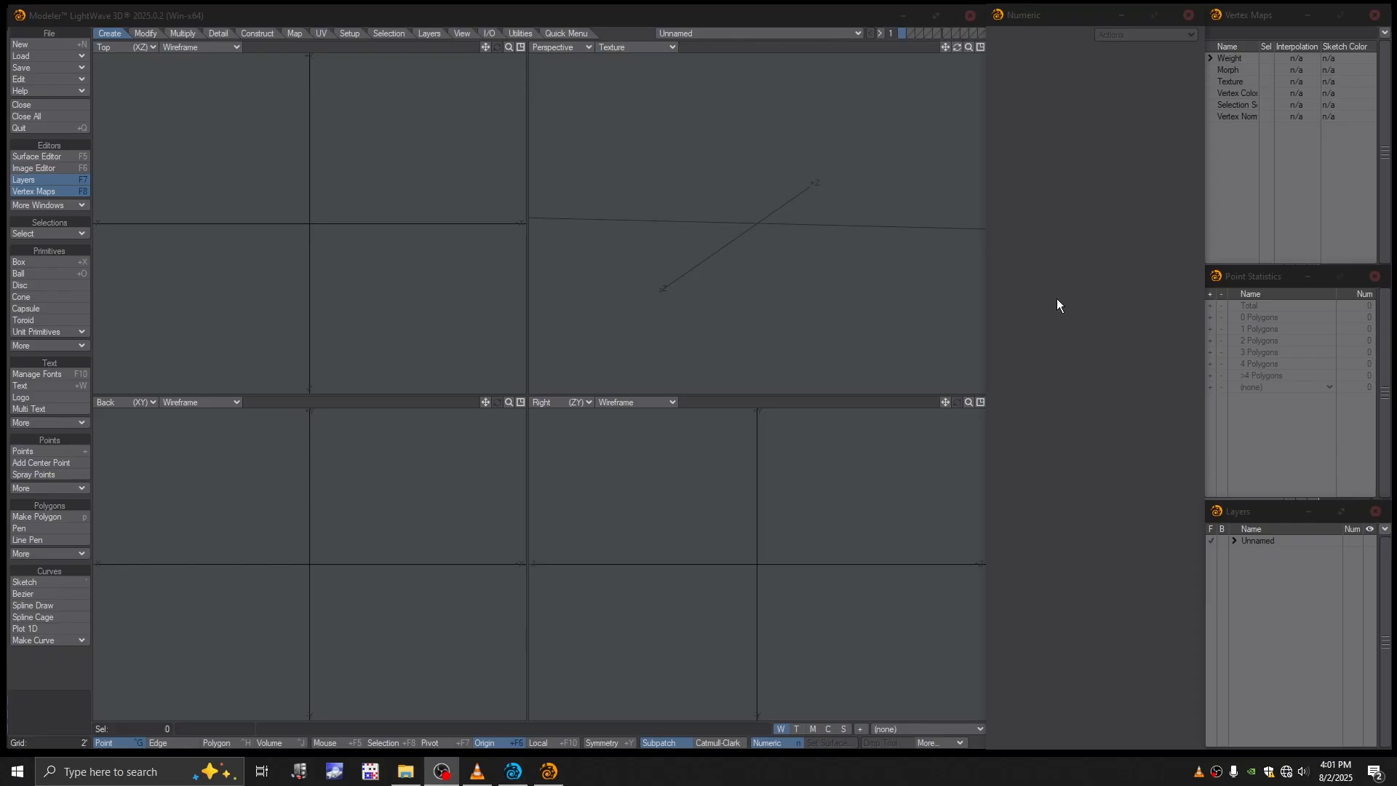
# - Draw a flat disc about 12 ft across, centred on the origin in the Top view
pyautogui.keyDown('alt'); pyautogui.moveTo(834, 206); pyautogui.dragTo(761, 217); pyautogui.keyUp('alt')
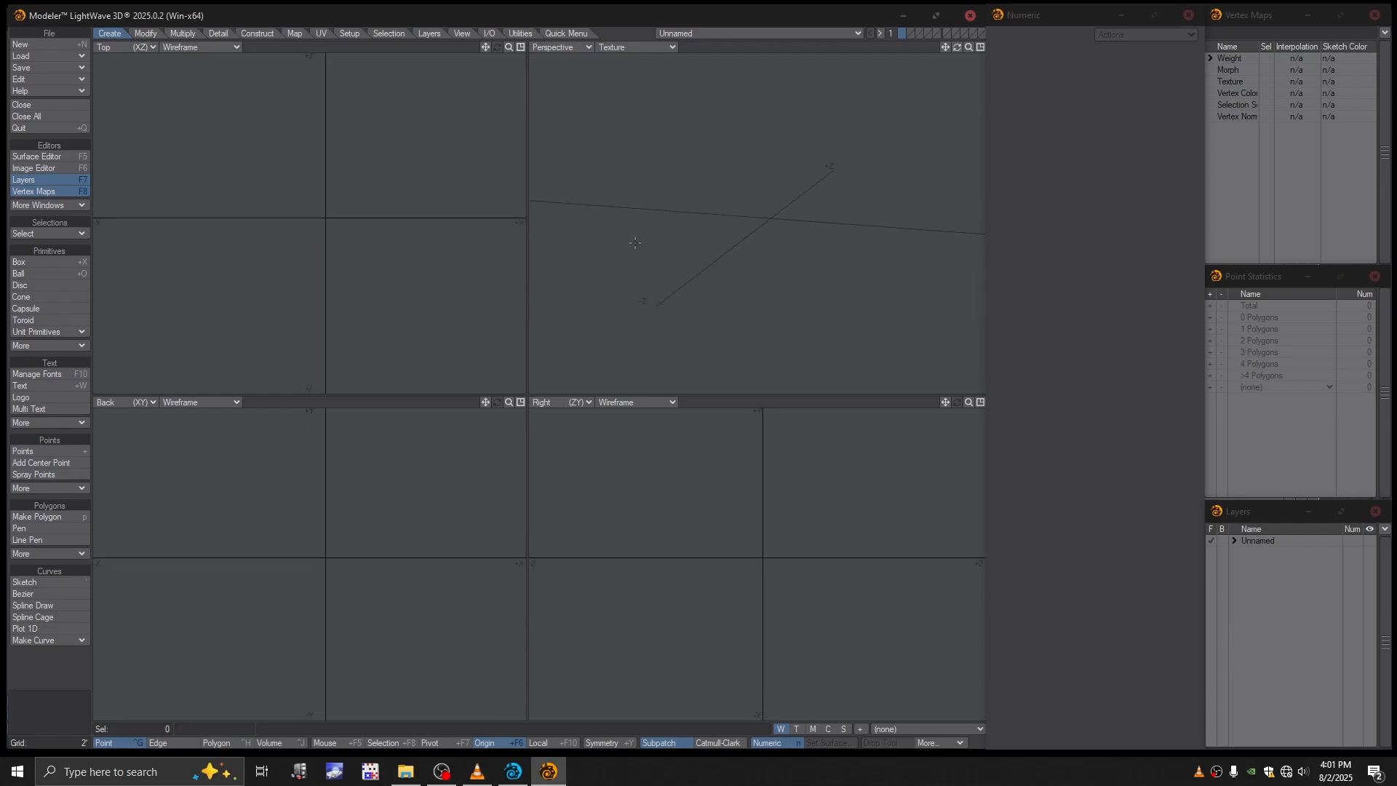
pyautogui.click(36, 286)
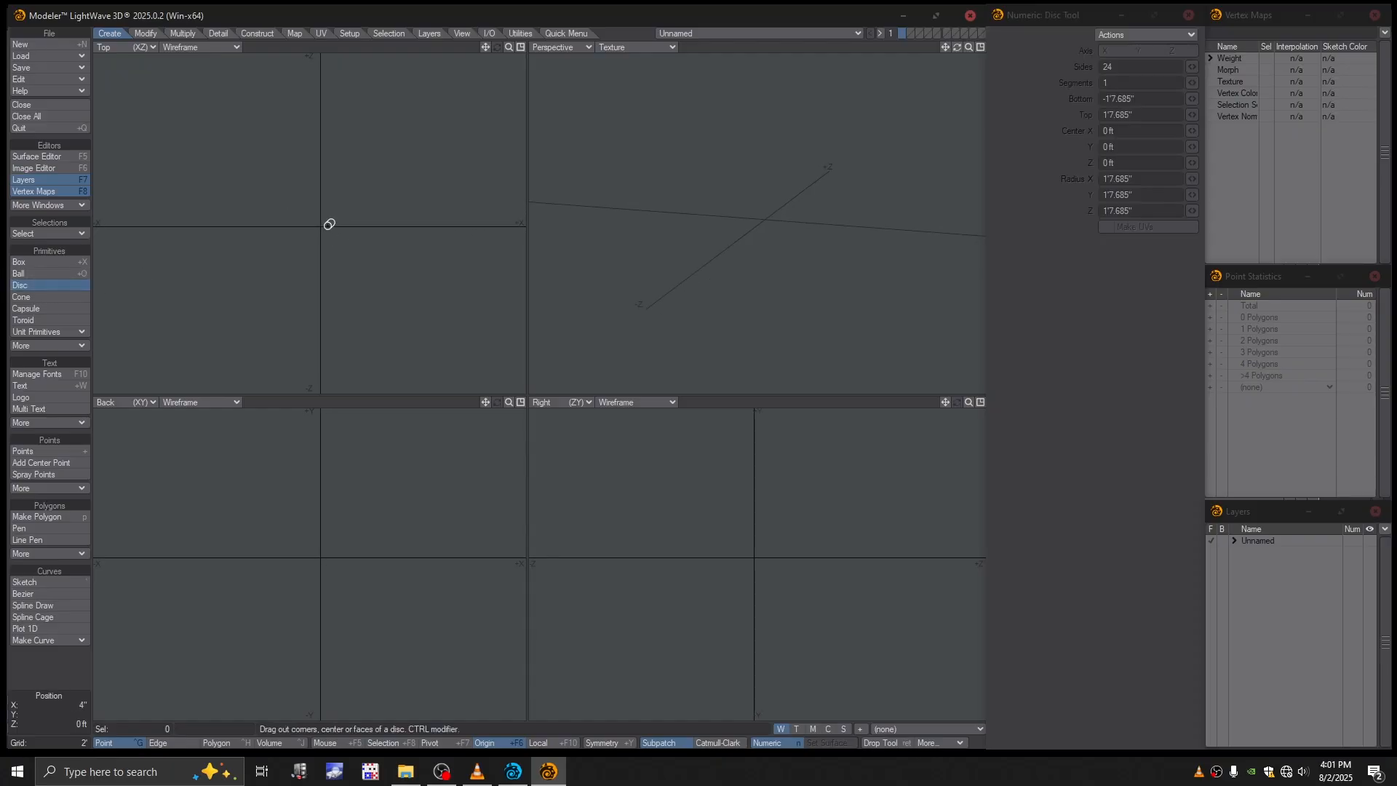
pyautogui.moveTo(321, 225); pyautogui.dragTo(228, 118)
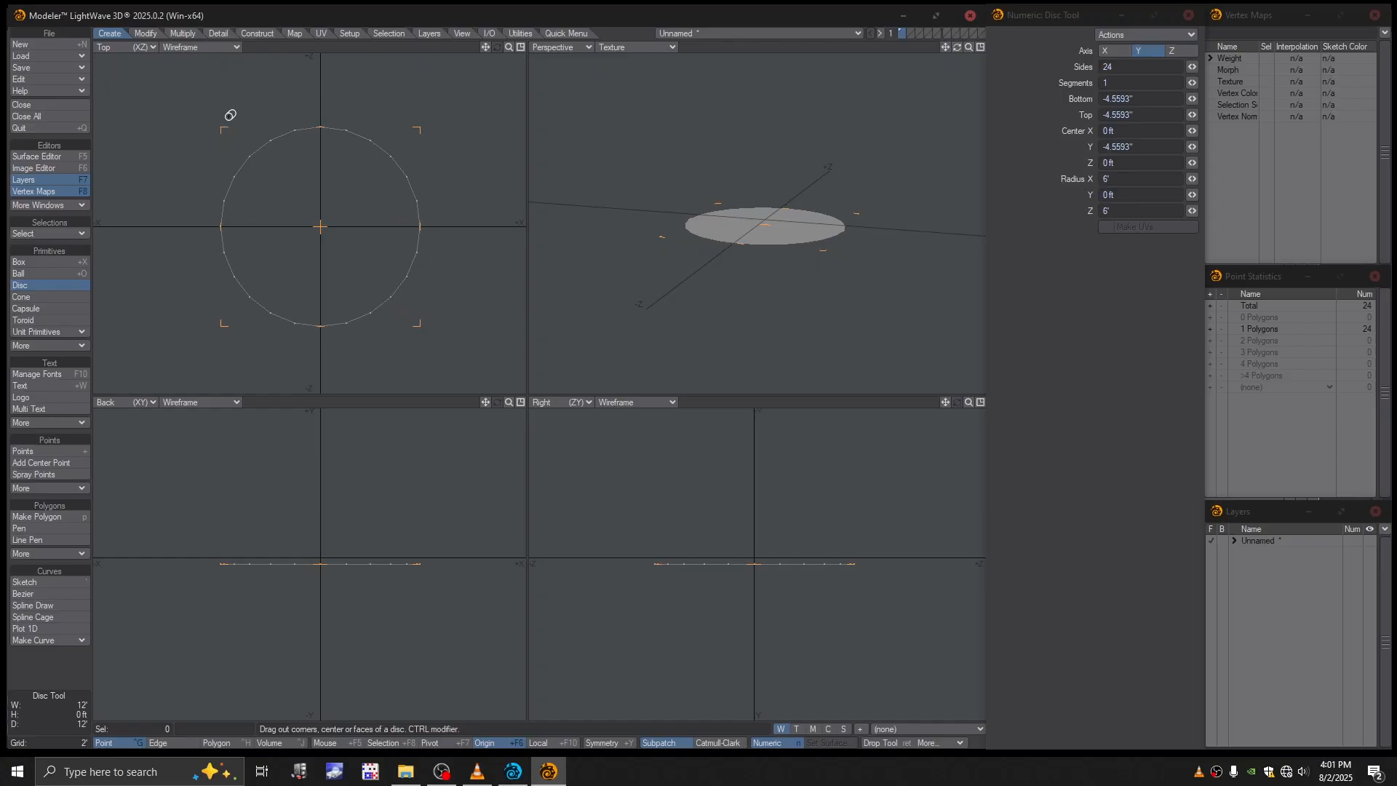
# - Give the disc 100 sides and set its X and Z radii to 30 ft
pyautogui.click(1135, 68)
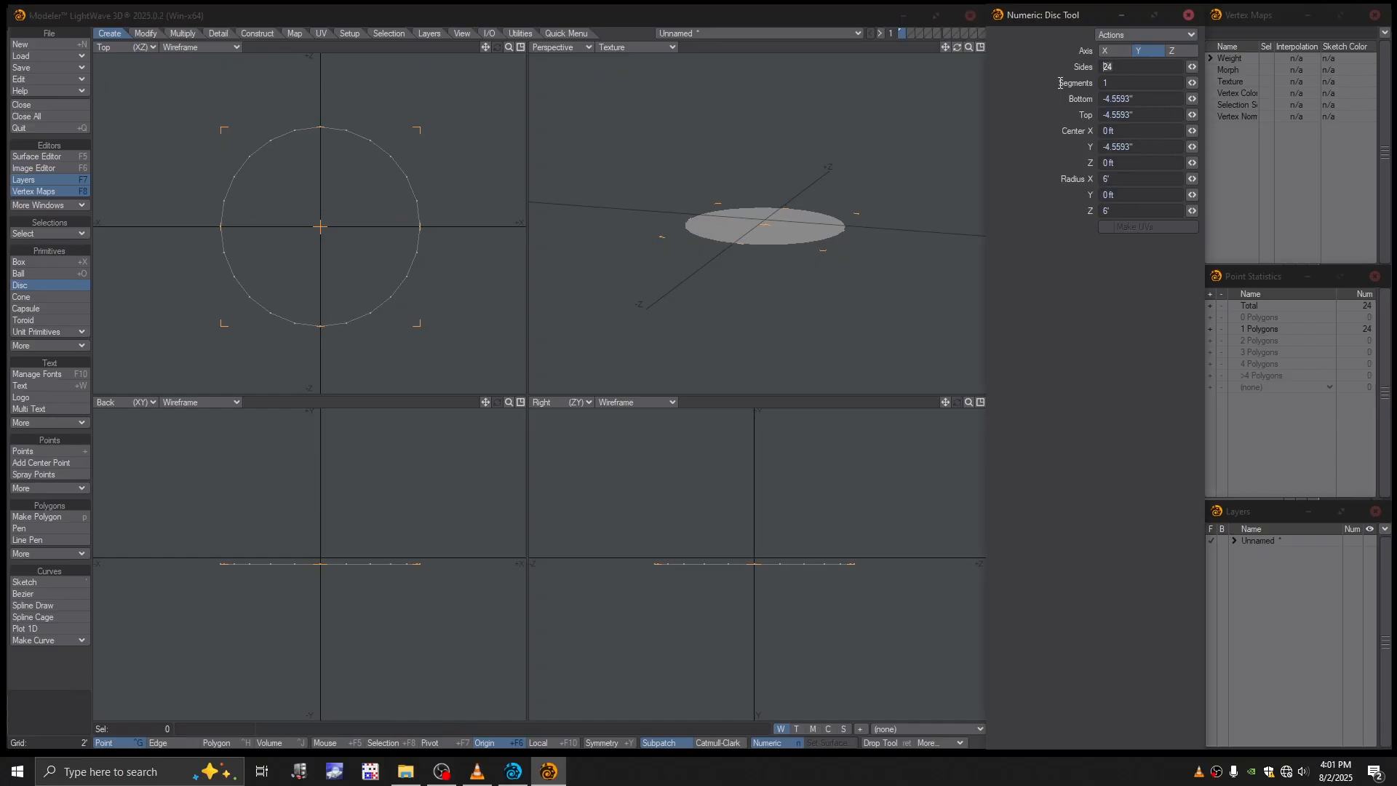
pyautogui.write('100')
pyautogui.press('Return')
pyautogui.write('30')
pyautogui.click(1121, 211)
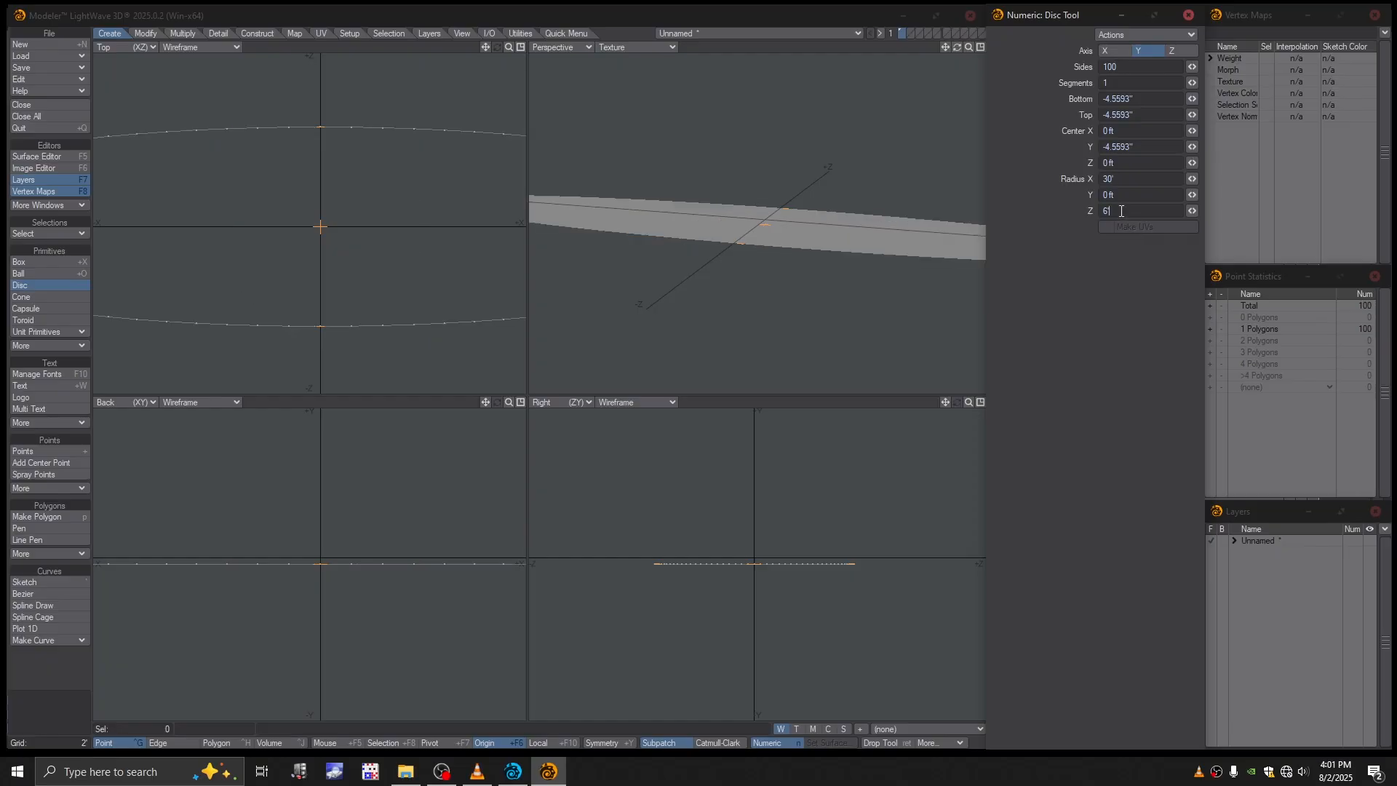
pyautogui.write('30')
pyautogui.press('Return')
# - Set the disc's Y radius to 6 inches and finish the Disc tool
pyautogui.scroll(-3, 783, 262)
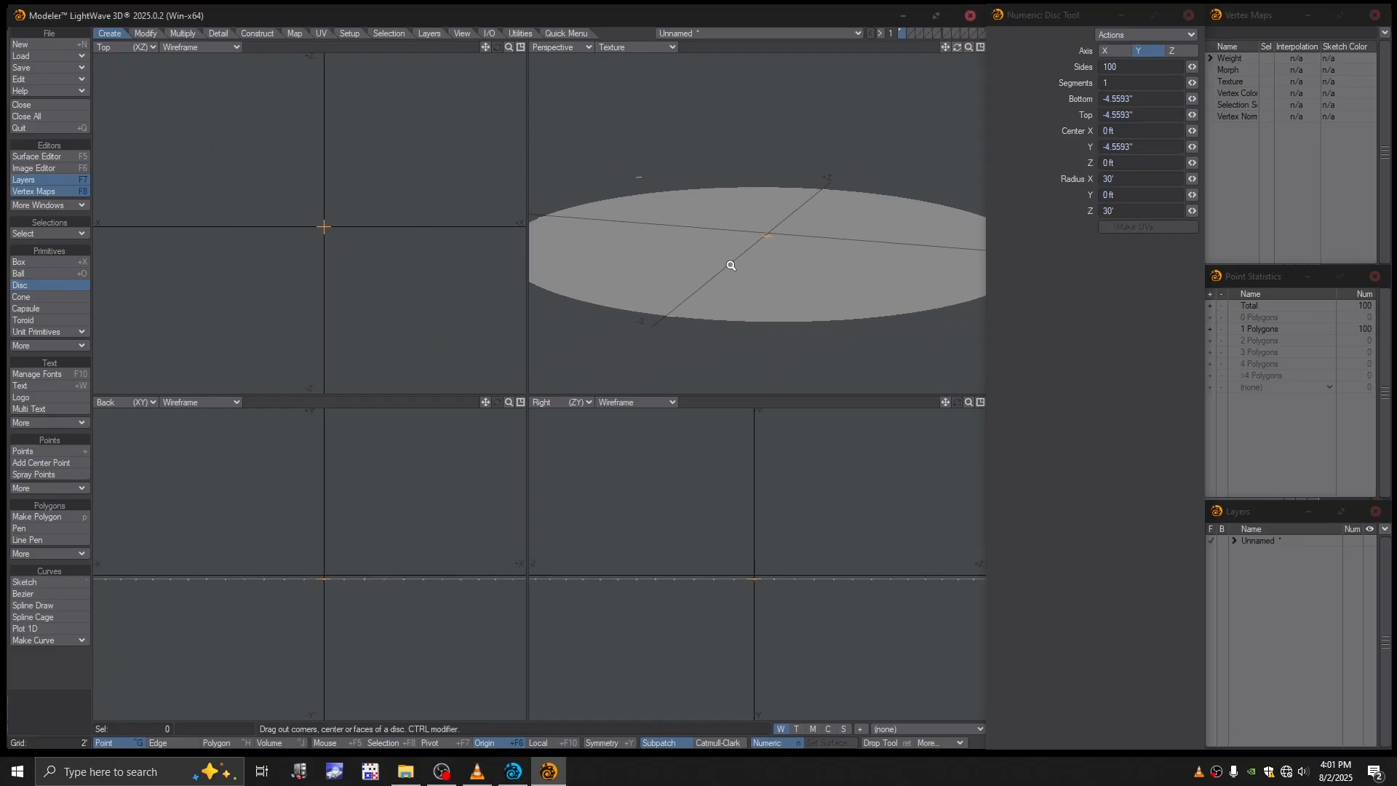
pyautogui.keyDown('alt'); pyautogui.moveTo(731, 263); pyautogui.dragTo(871, 243); pyautogui.keyUp('alt')
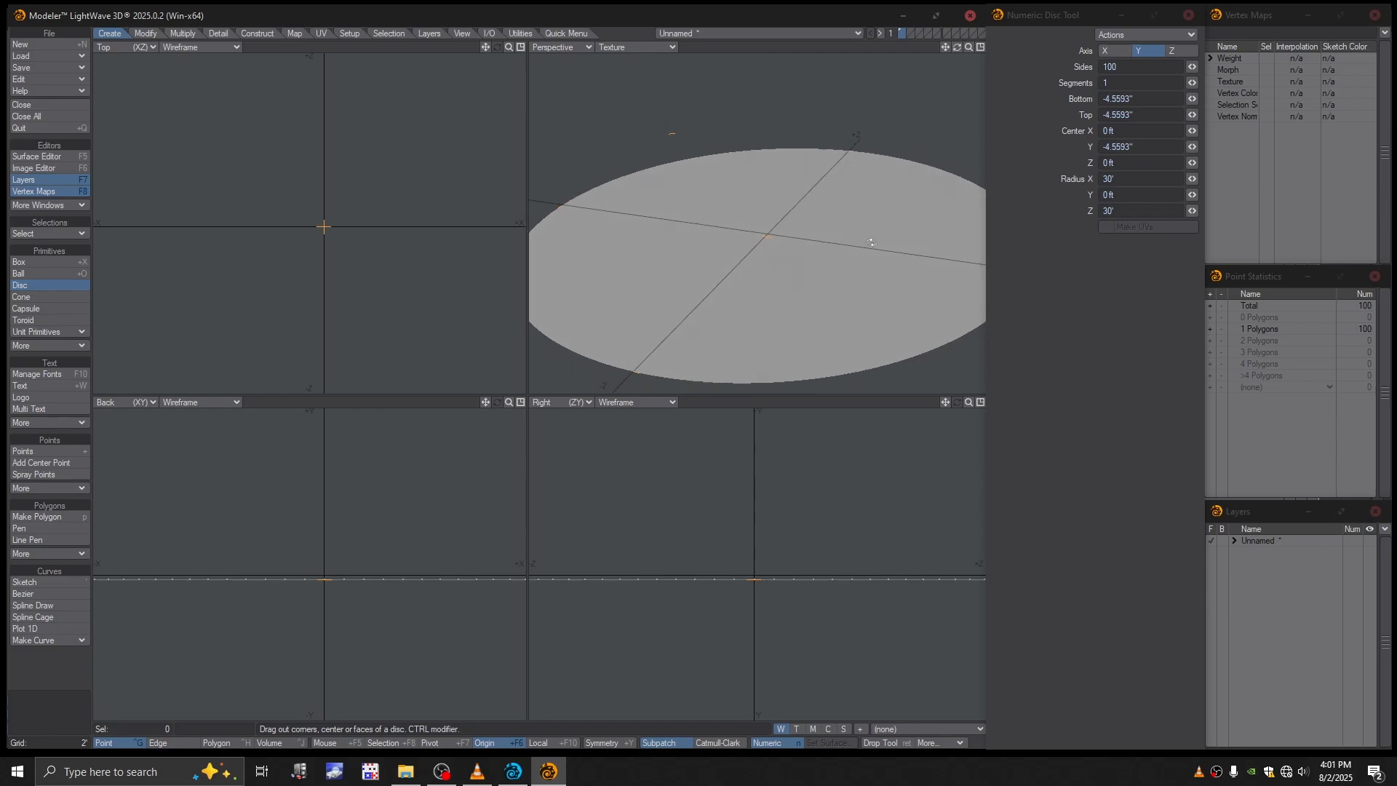
pyautogui.click(1124, 195)
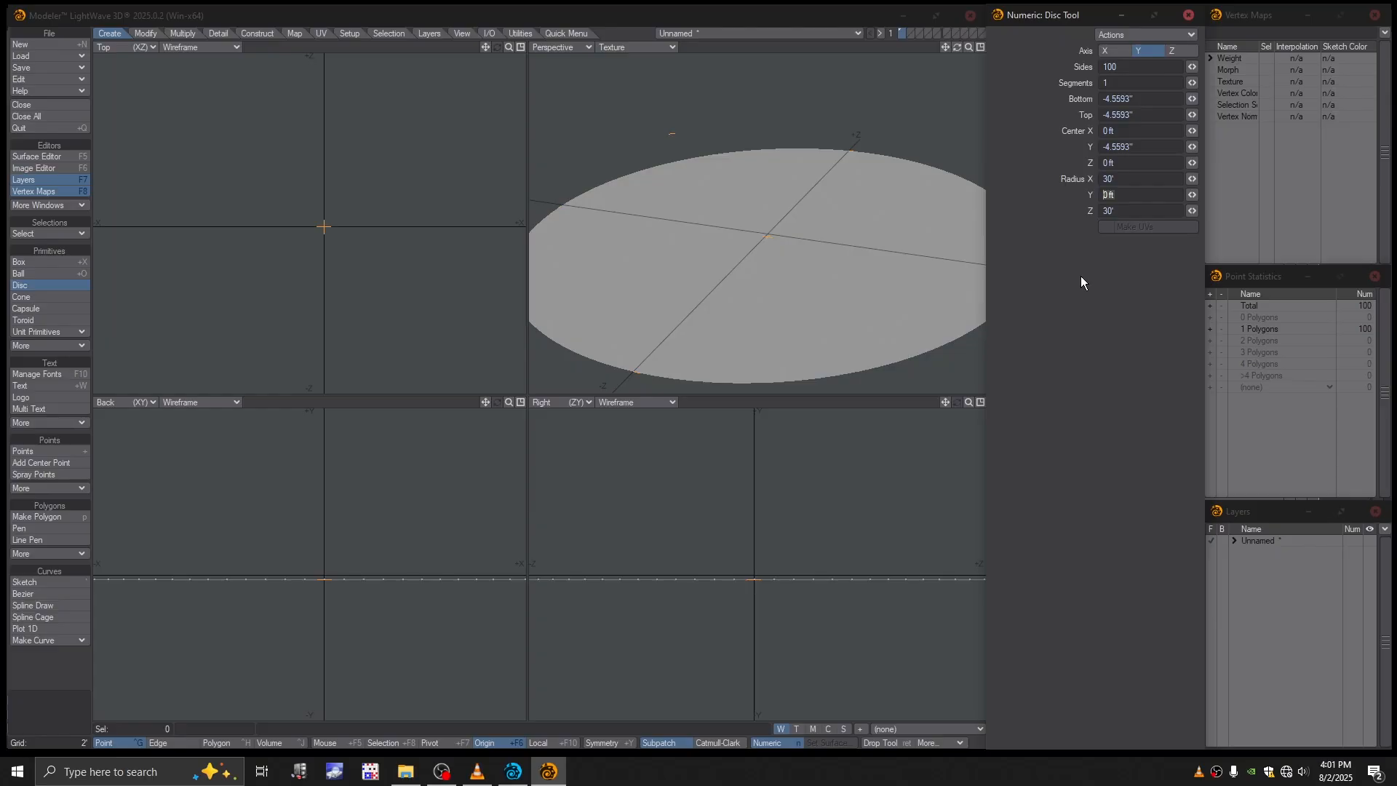
pyautogui.write('6"')
pyautogui.click(1138, 290)
pyautogui.keyDown('alt'); pyautogui.moveTo(700, 313); pyautogui.dragTo(741, 305); pyautogui.keyUp('alt')
pyautogui.scroll(1, 735, 302)
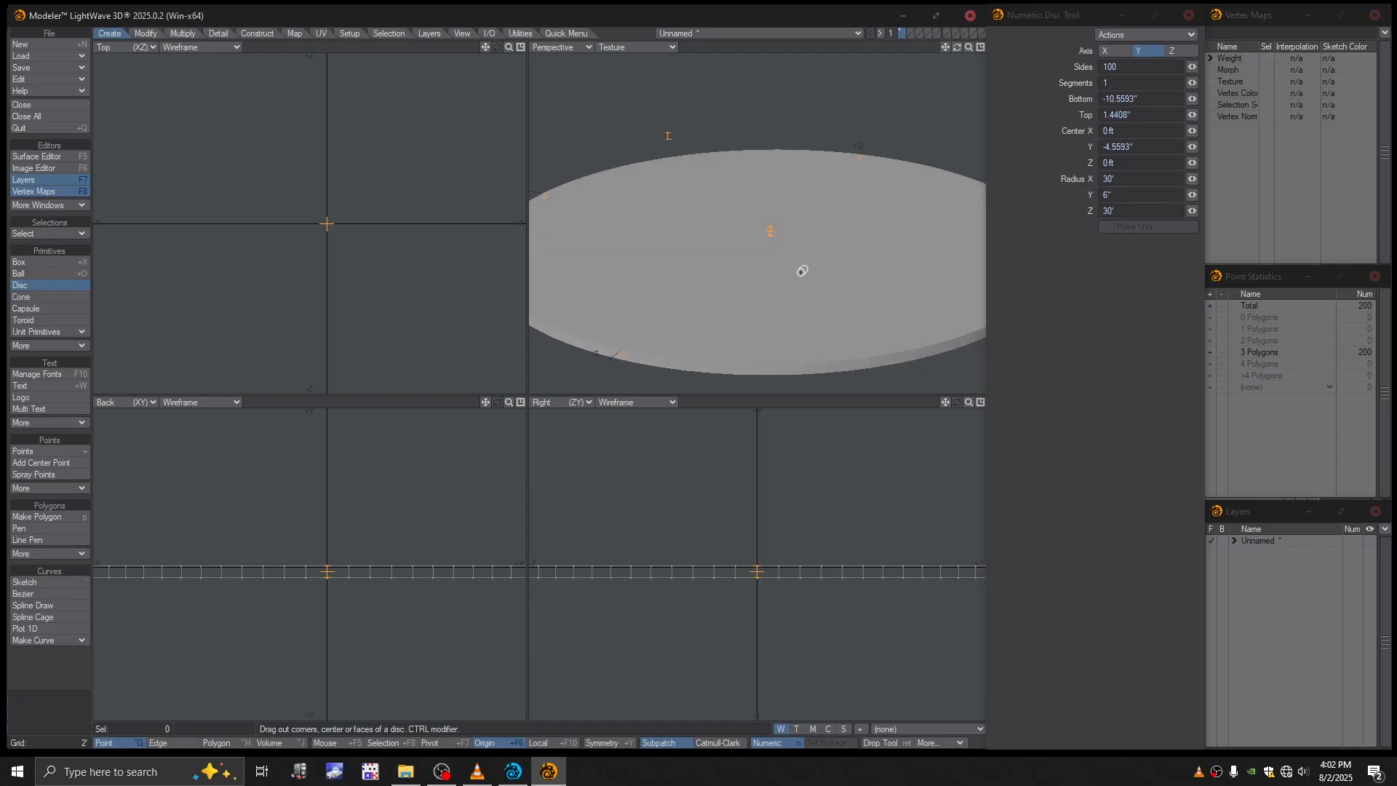
pyautogui.press('space')
# - Delete the disc's top and bottom cap polygons, keeping only the side wall
pyautogui.scroll(1, 767, 268)
pyautogui.press('space')
pyautogui.press('space')
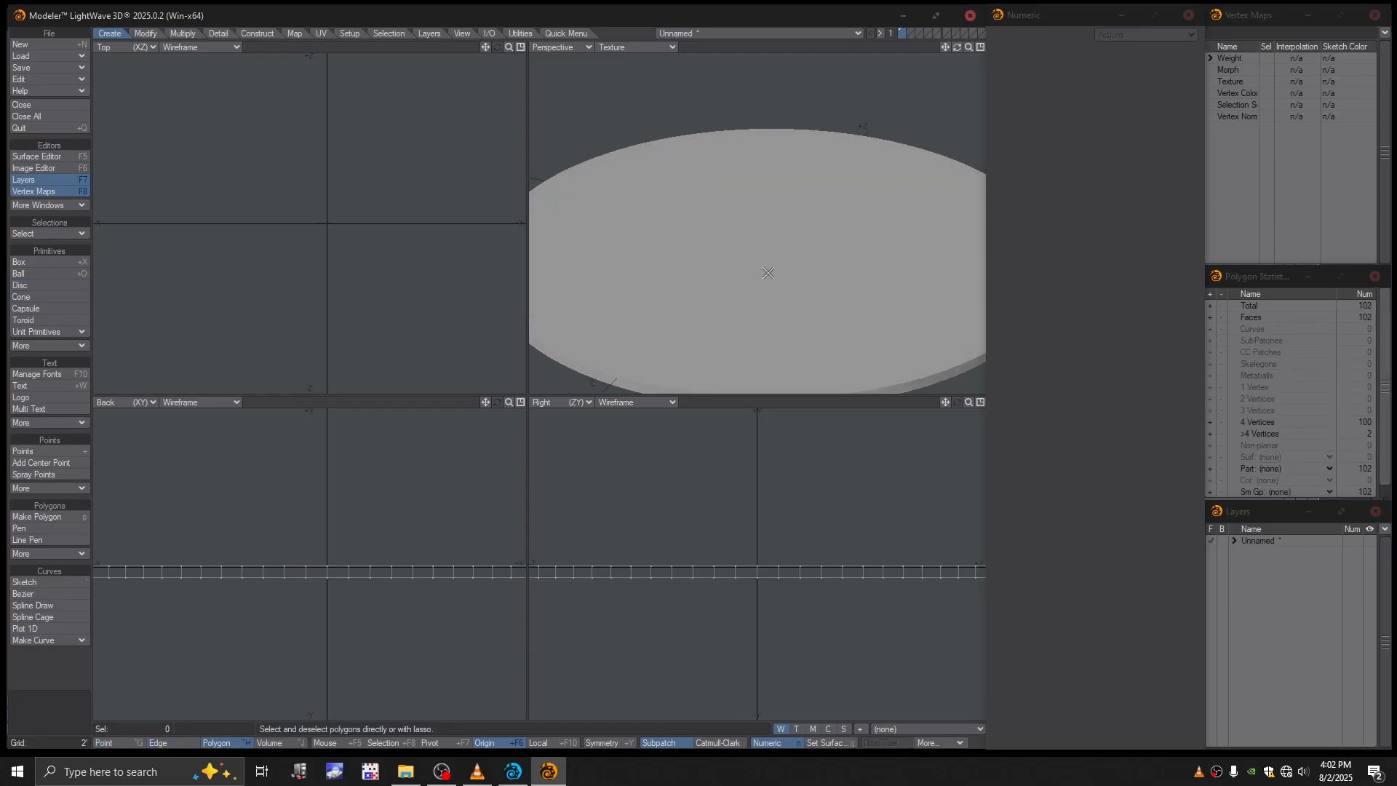
pyautogui.click(768, 273)
pyautogui.keyDown('alt'); pyautogui.moveTo(817, 296); pyautogui.dragTo(761, 291); pyautogui.keyUp('alt')
pyautogui.press('Delete')
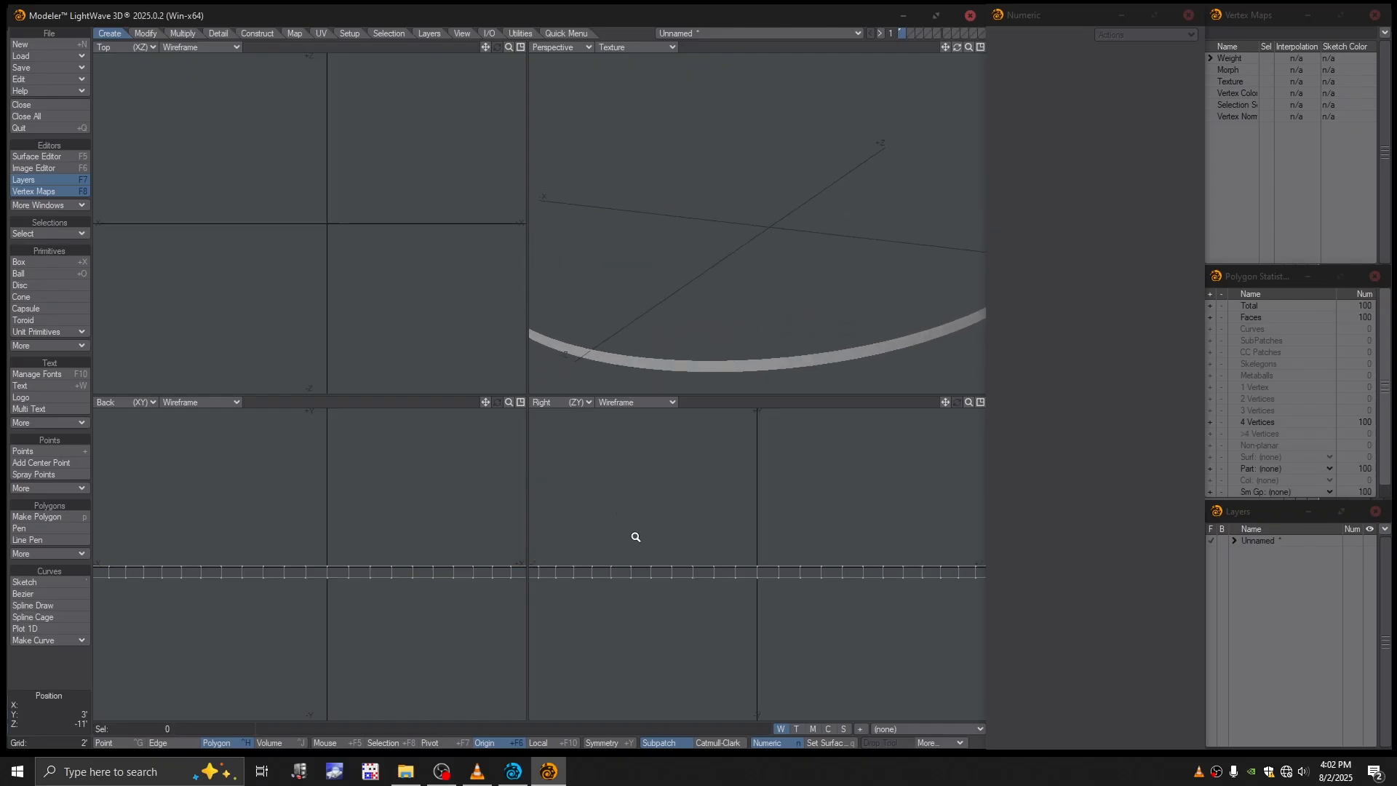
# - Select the complete loop of points around the ring's top edge
pyautogui.keyDown('ctrl'); pyautogui.keyDown('alt'); pyautogui.moveTo(634, 533); pyautogui.dragTo(600, 576); pyautogui.keyUp('alt'); pyautogui.keyUp('ctrl')
pyautogui.hotkey('ctrl', 'g')
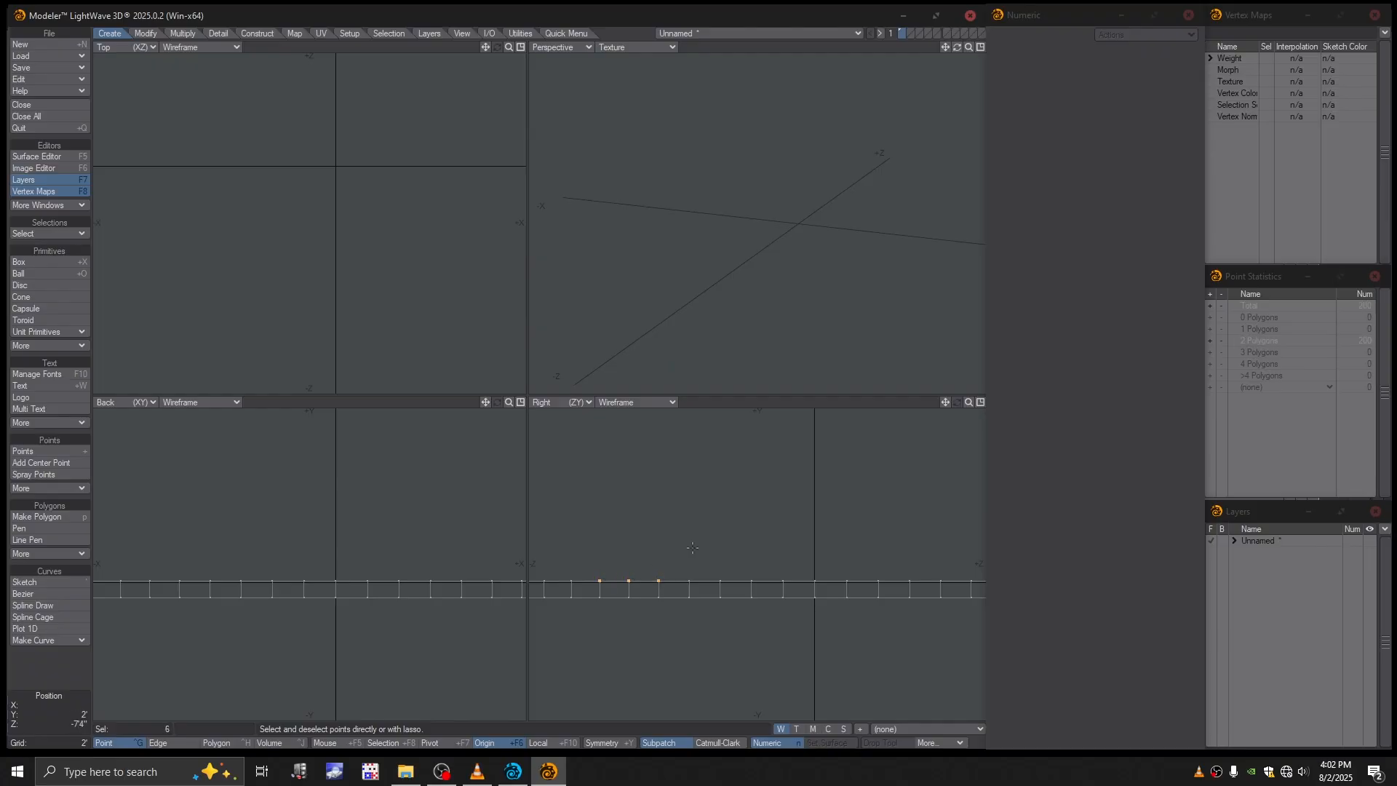
pyautogui.press('l')
pyautogui.keyDown('alt'); pyautogui.moveTo(720, 541); pyautogui.dragTo(712, 555); pyautogui.keyUp('alt')
pyautogui.keyDown('ctrl'); pyautogui.keyDown('alt'); pyautogui.moveTo(742, 541); pyautogui.dragTo(724, 540); pyautogui.keyUp('alt'); pyautogui.keyUp('ctrl')
pyautogui.hotkey('shift', 'a')
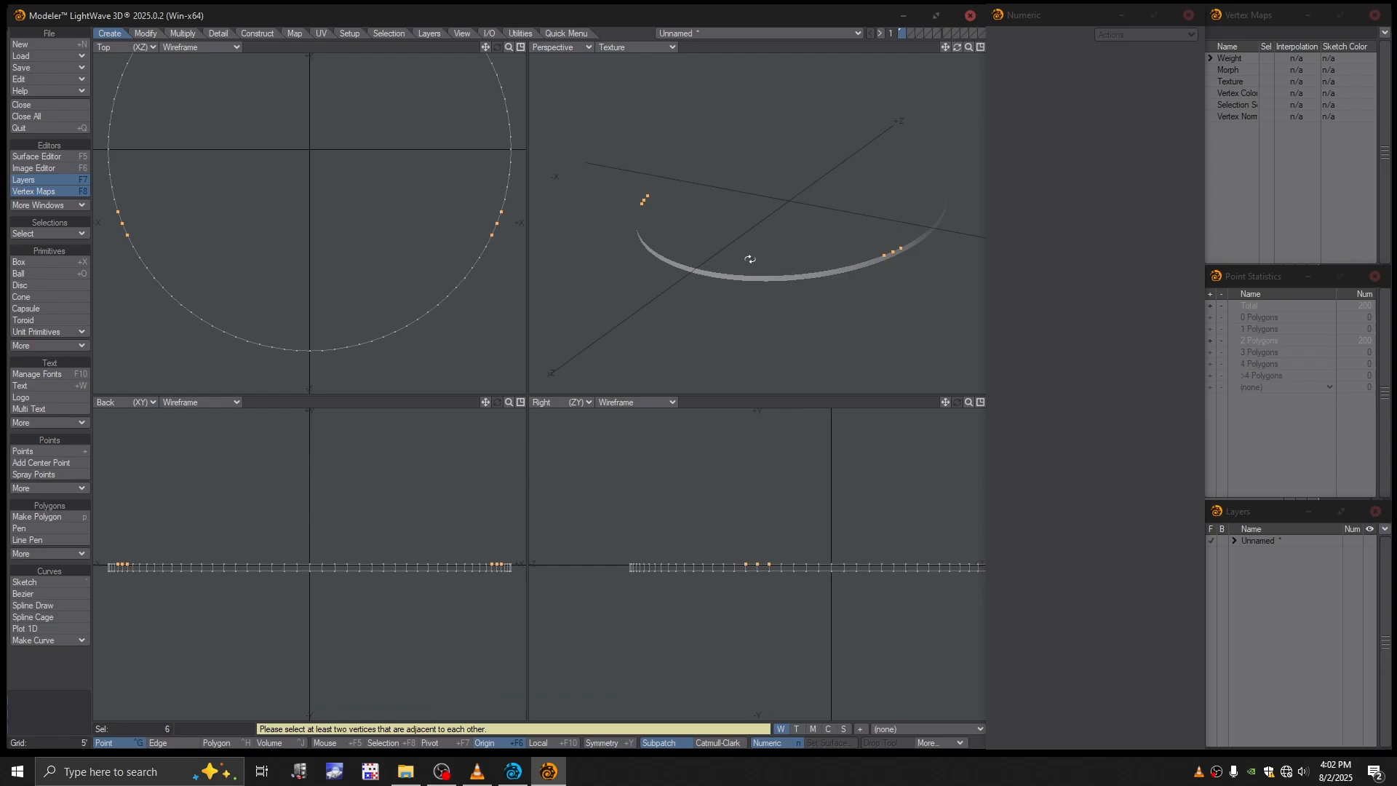
pyautogui.keyDown('alt'); pyautogui.moveTo(749, 259); pyautogui.dragTo(743, 262); pyautogui.keyUp('alt')
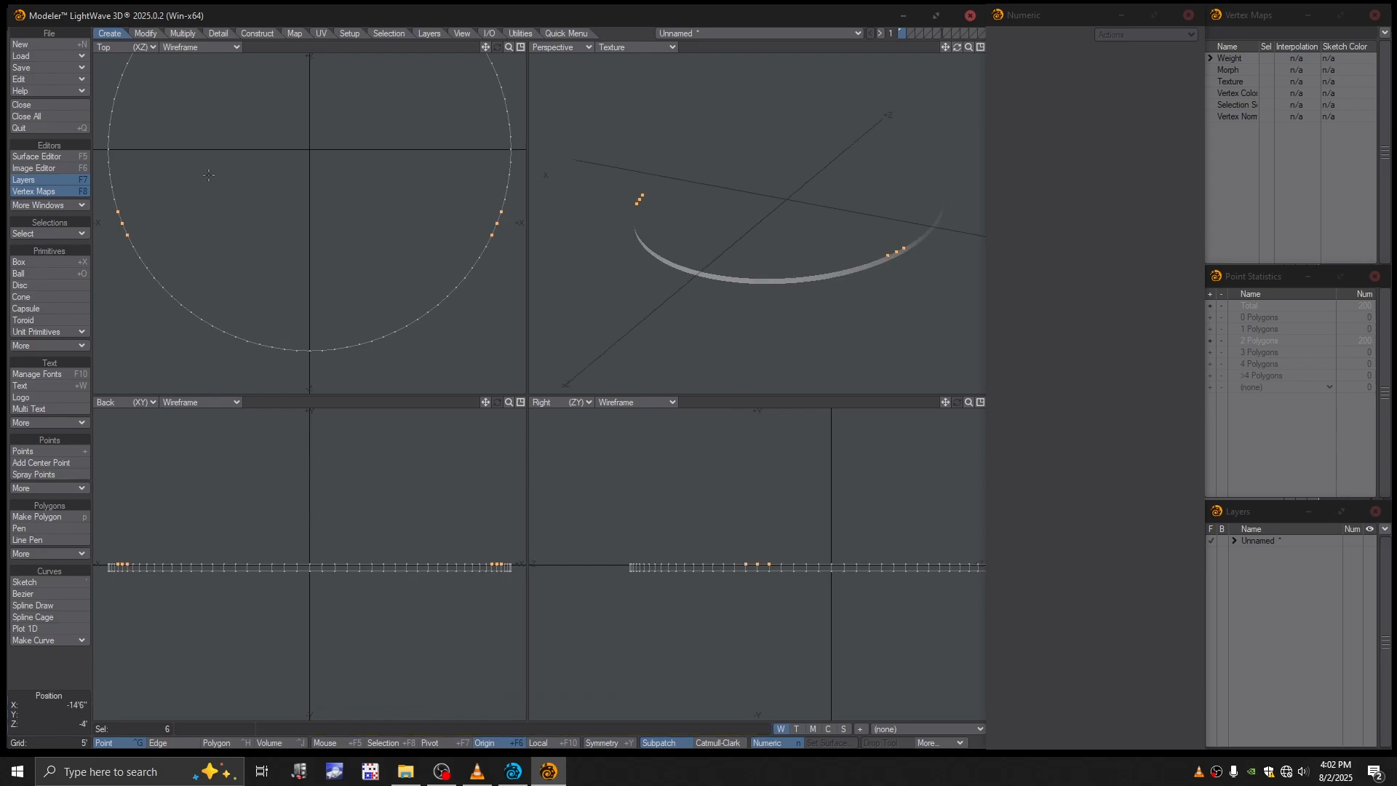
pyautogui.moveTo(181, 173)
pyautogui.mouseDown(button='right')
pyautogui.moveTo(104, 197)
pyautogui.moveTo(159, 193)
pyautogui.mouseUp(button='right')
pyautogui.hotkey('ctrl', 'l')
pyautogui.moveTo(746, 288)
pyautogui.keyDown('alt'); pyautogui.mouseDown()
pyautogui.moveTo(773, 265)
pyautogui.moveTo(733, 247)
pyautogui.moveTo(758, 210)
pyautogui.moveTo(720, 324)
pyautogui.moveTo(741, 285)
pyautogui.mouseUp(); pyautogui.keyUp('alt')
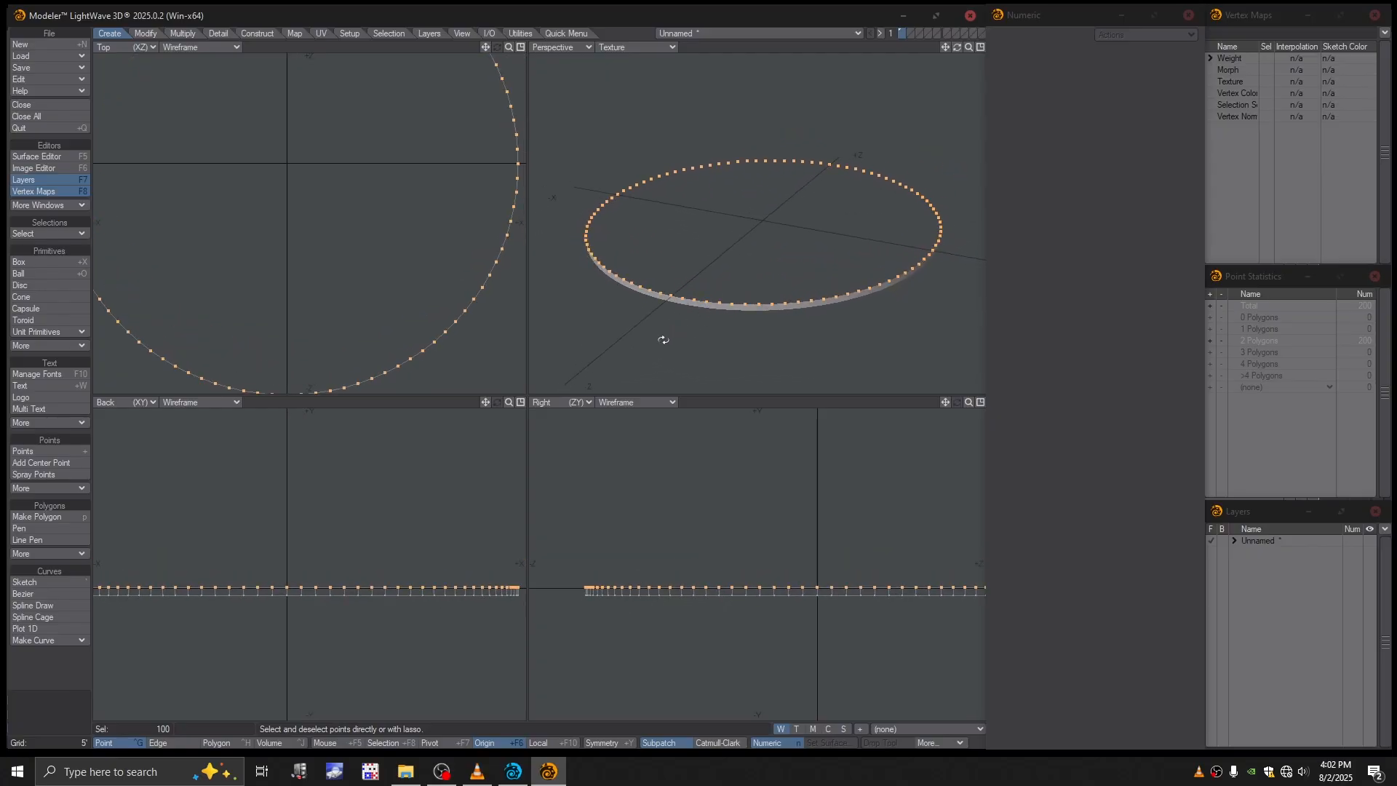
# - Fill the ring's top opening with a quad grid using Super Patcher, with Rotation set to -6
pyautogui.keyDown('alt'); pyautogui.moveTo(758, 333); pyautogui.dragTo(763, 304); pyautogui.keyUp('alt')
pyautogui.click(557, 34)
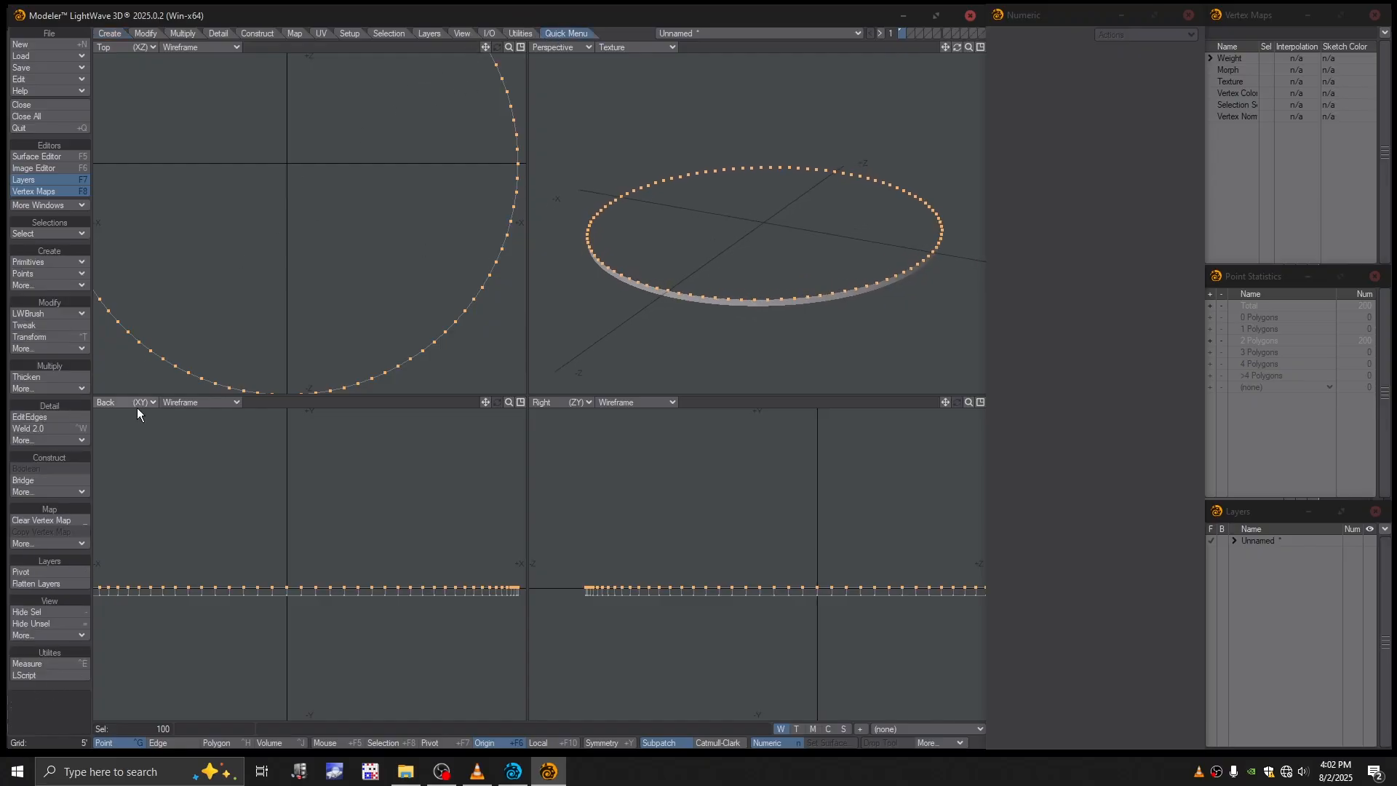
pyautogui.click(41, 494)
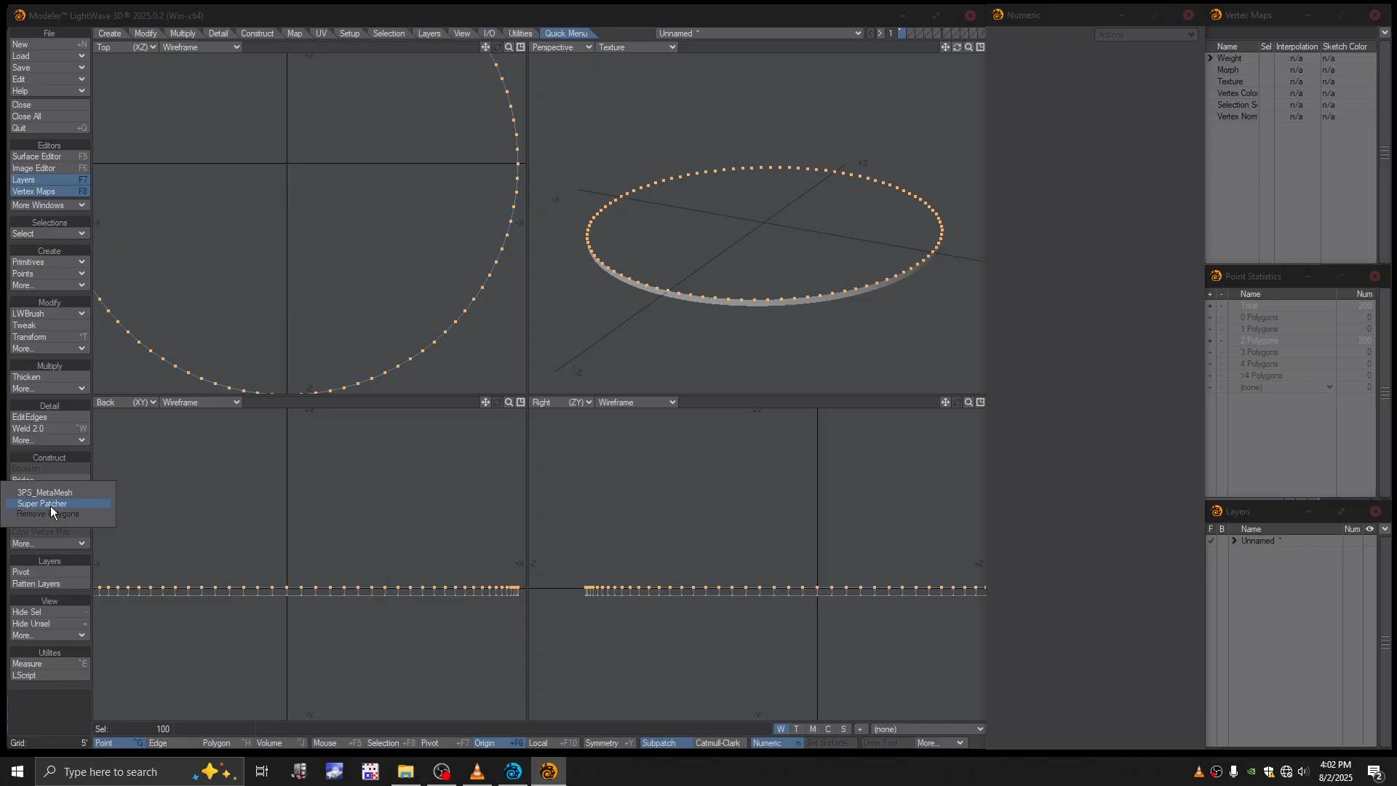
pyautogui.click(50, 505)
pyautogui.moveTo(754, 257)
pyautogui.keyDown('alt'); pyautogui.mouseDown()
pyautogui.moveTo(771, 238)
pyautogui.moveTo(776, 262)
pyautogui.mouseUp(); pyautogui.keyUp('alt')
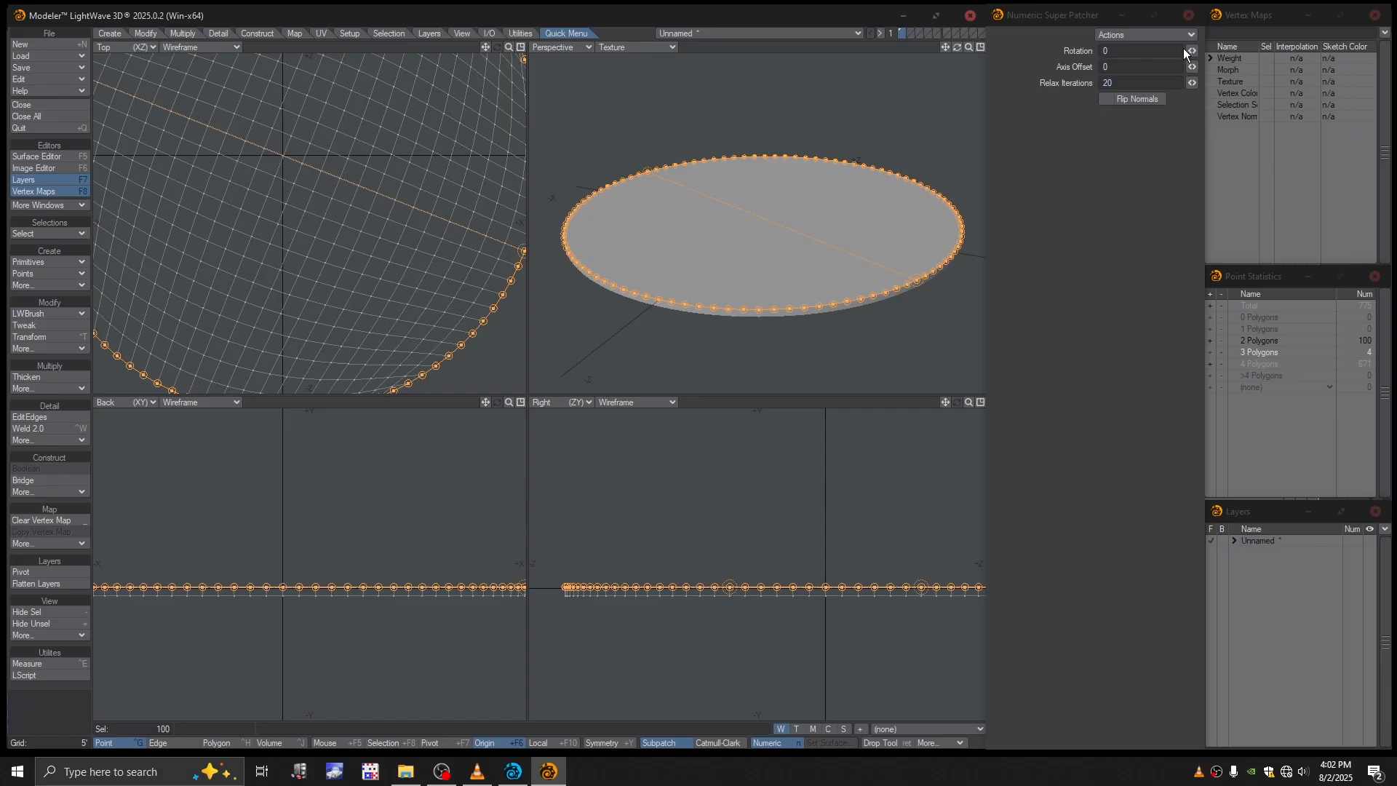
pyautogui.moveTo(1192, 51); pyautogui.dragTo(1178, 51)
pyautogui.press('a')
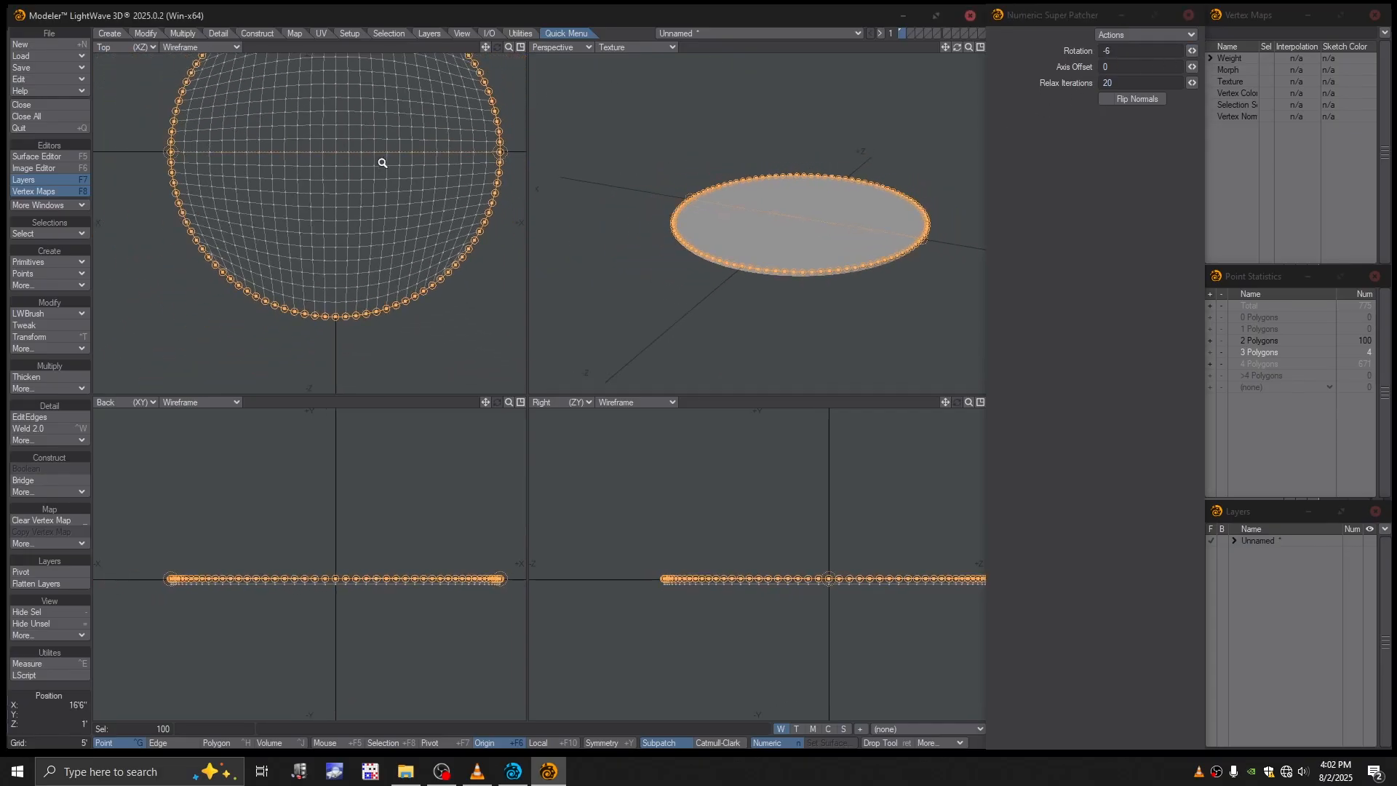
pyautogui.press('a')
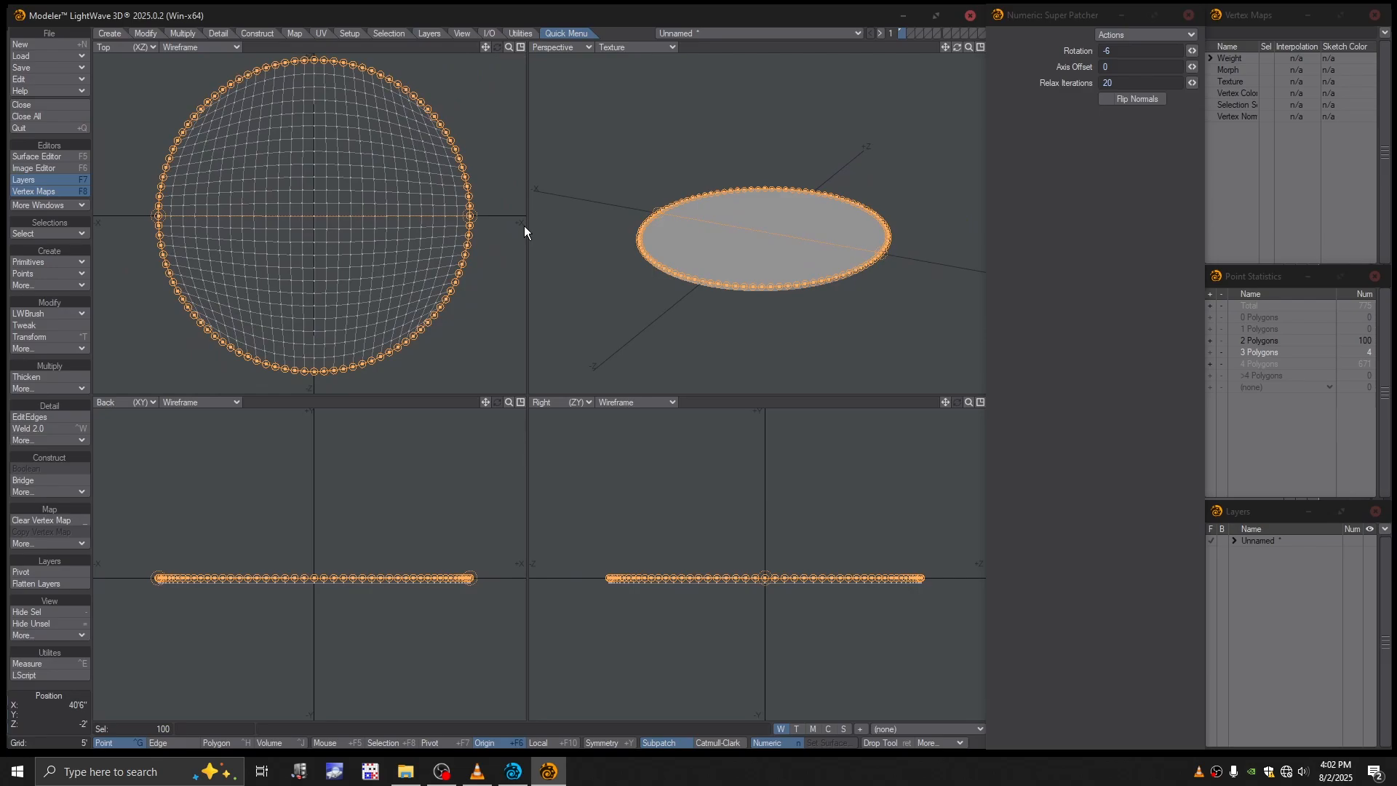
pyautogui.press('Return')
# - Switch the Perspective view's shading to Textured Wire
pyautogui.keyDown('alt'); pyautogui.moveTo(783, 260); pyautogui.dragTo(770, 281); pyautogui.keyUp('alt')
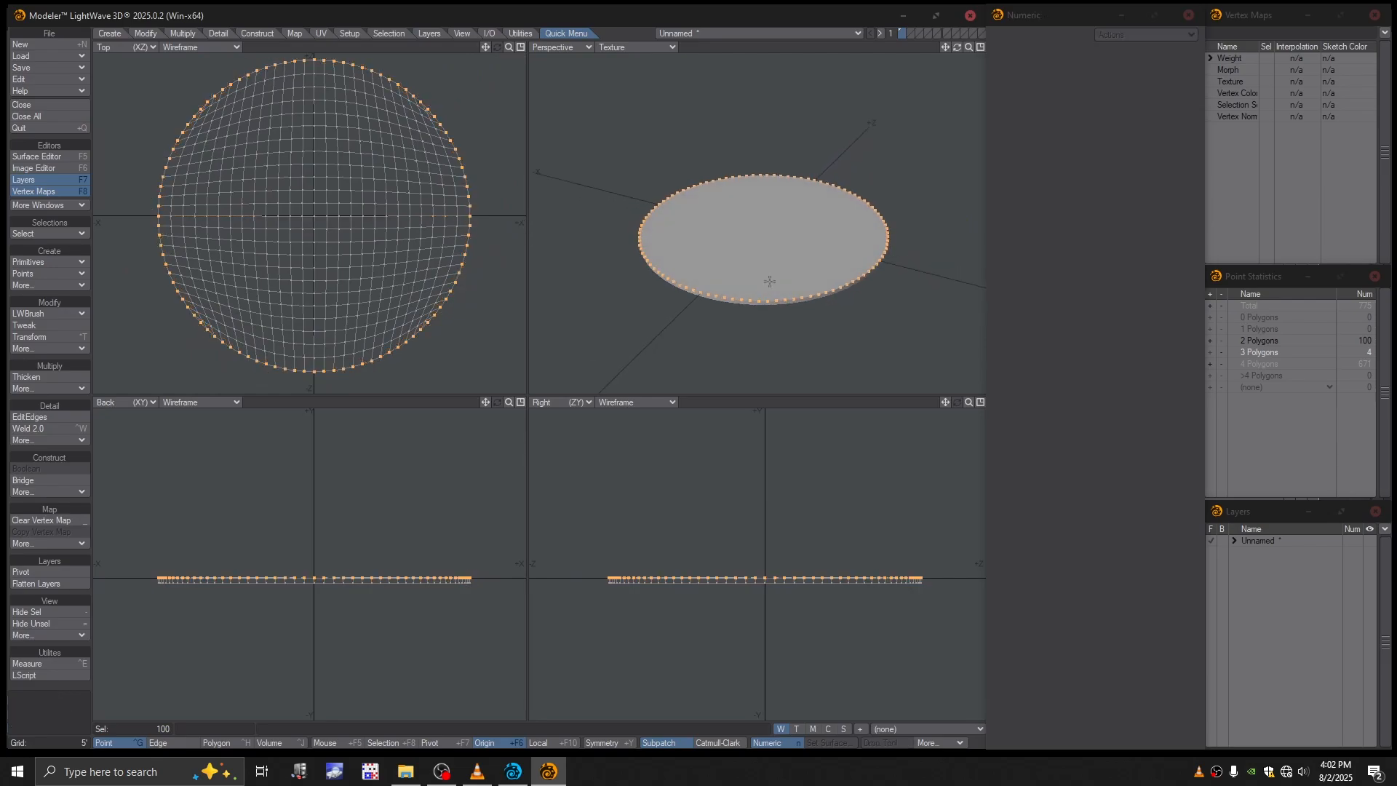
pyautogui.click(636, 48)
pyautogui.click(624, 110)
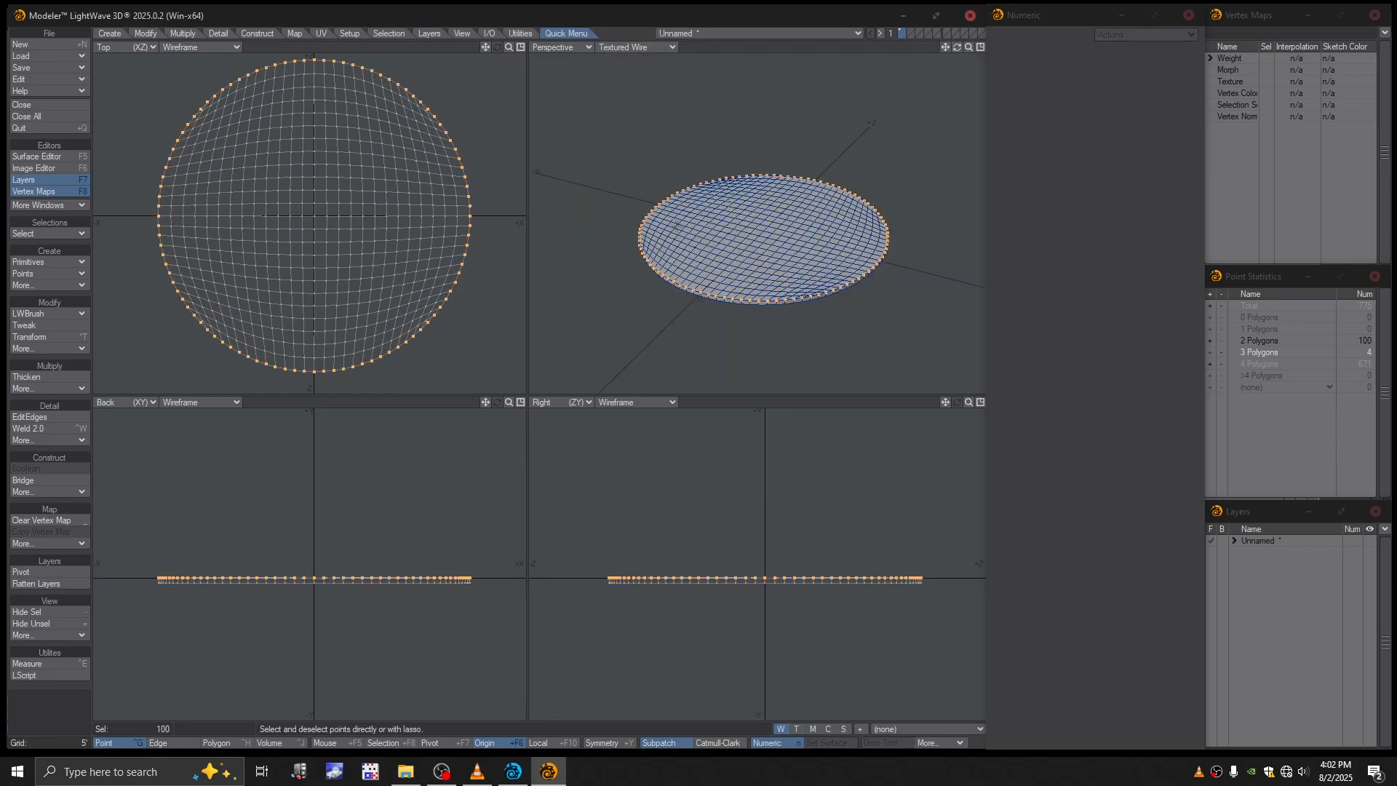
pyautogui.press('a')
pyautogui.keyDown('alt'); pyautogui.moveTo(748, 246); pyautogui.dragTo(753, 265); pyautogui.keyUp('alt')
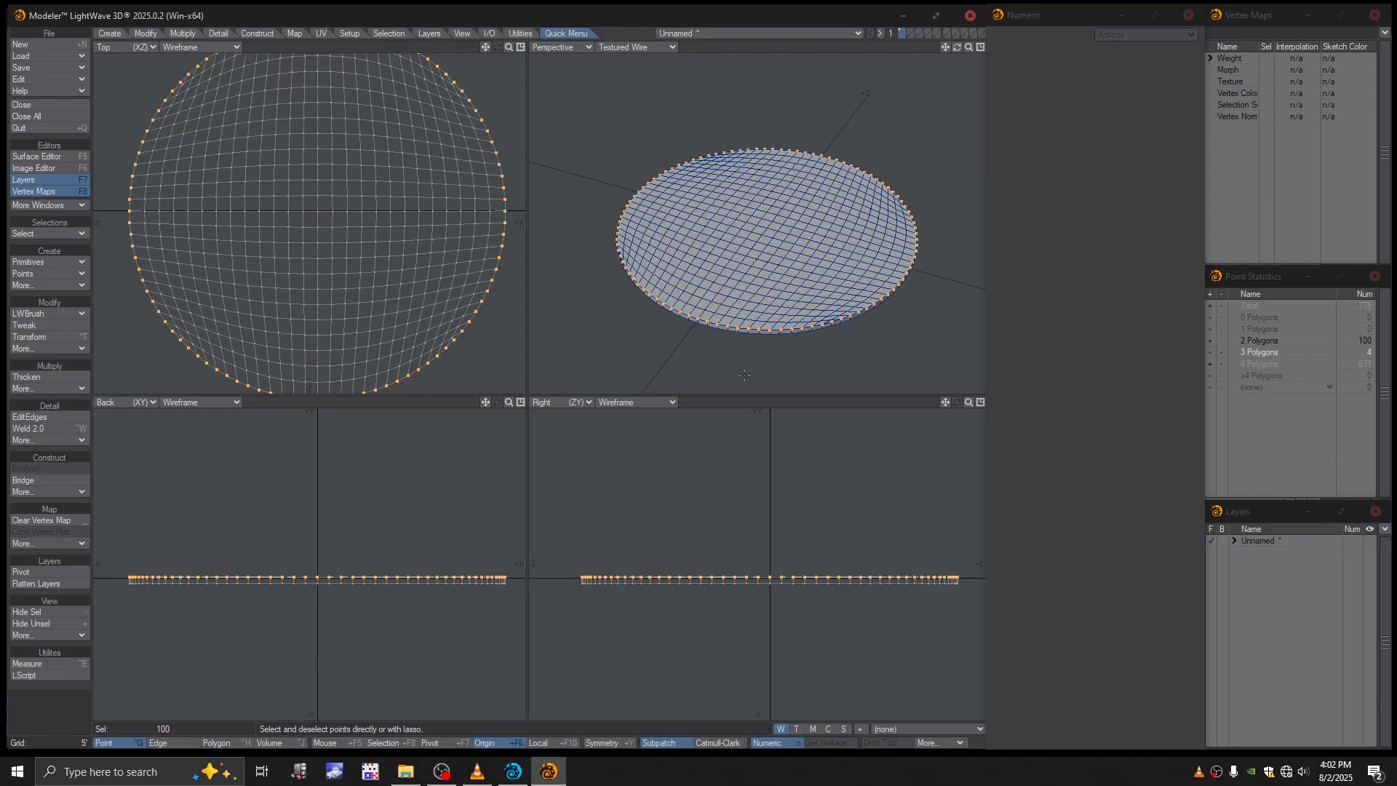
# - Clear the current selection and select the complete loop of points around the ring's bottom edge
pyautogui.press('/')
pyautogui.keyDown('alt'); pyautogui.moveTo(744, 376); pyautogui.dragTo(740, 249); pyautogui.keyUp('alt')
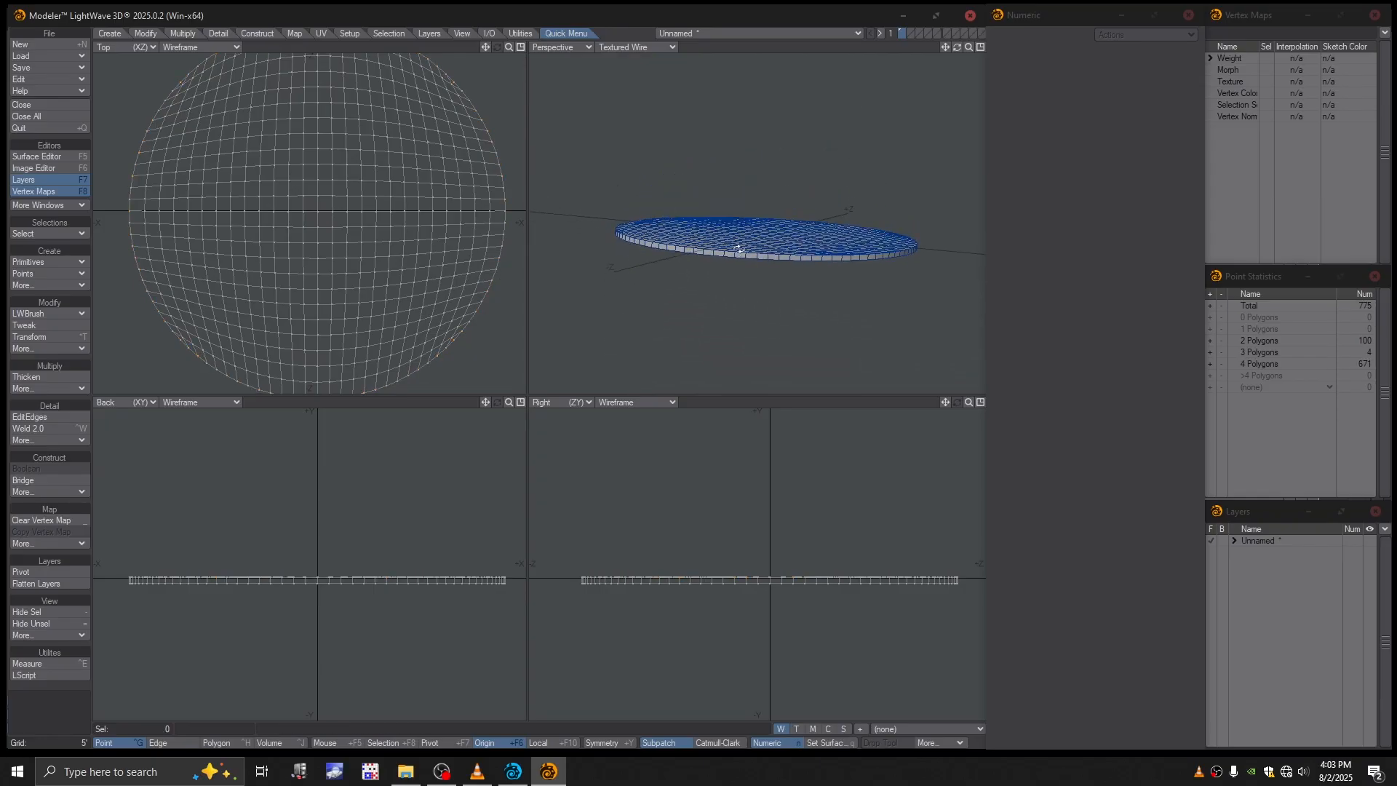
pyautogui.scroll(5, 673, 582)
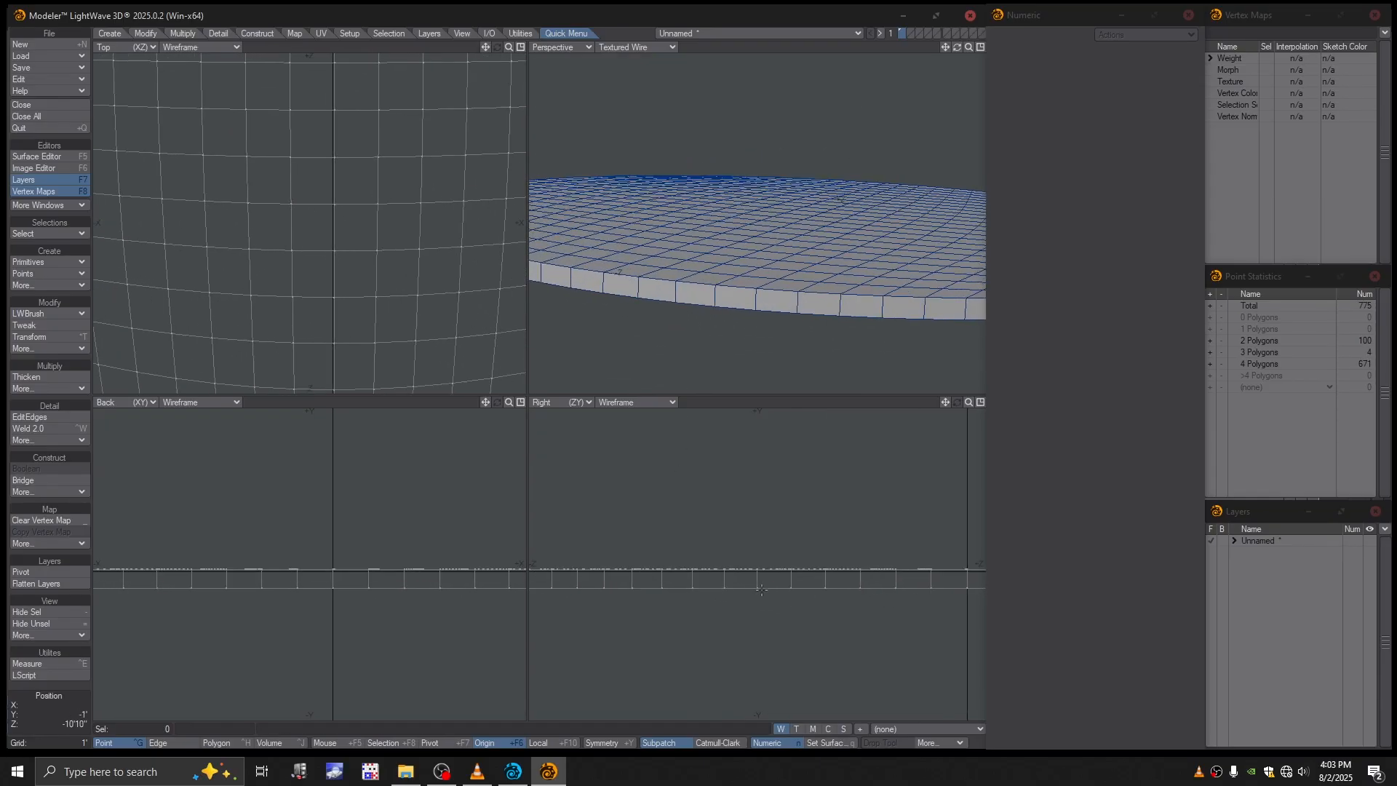
pyautogui.moveTo(762, 590); pyautogui.dragTo(724, 588)
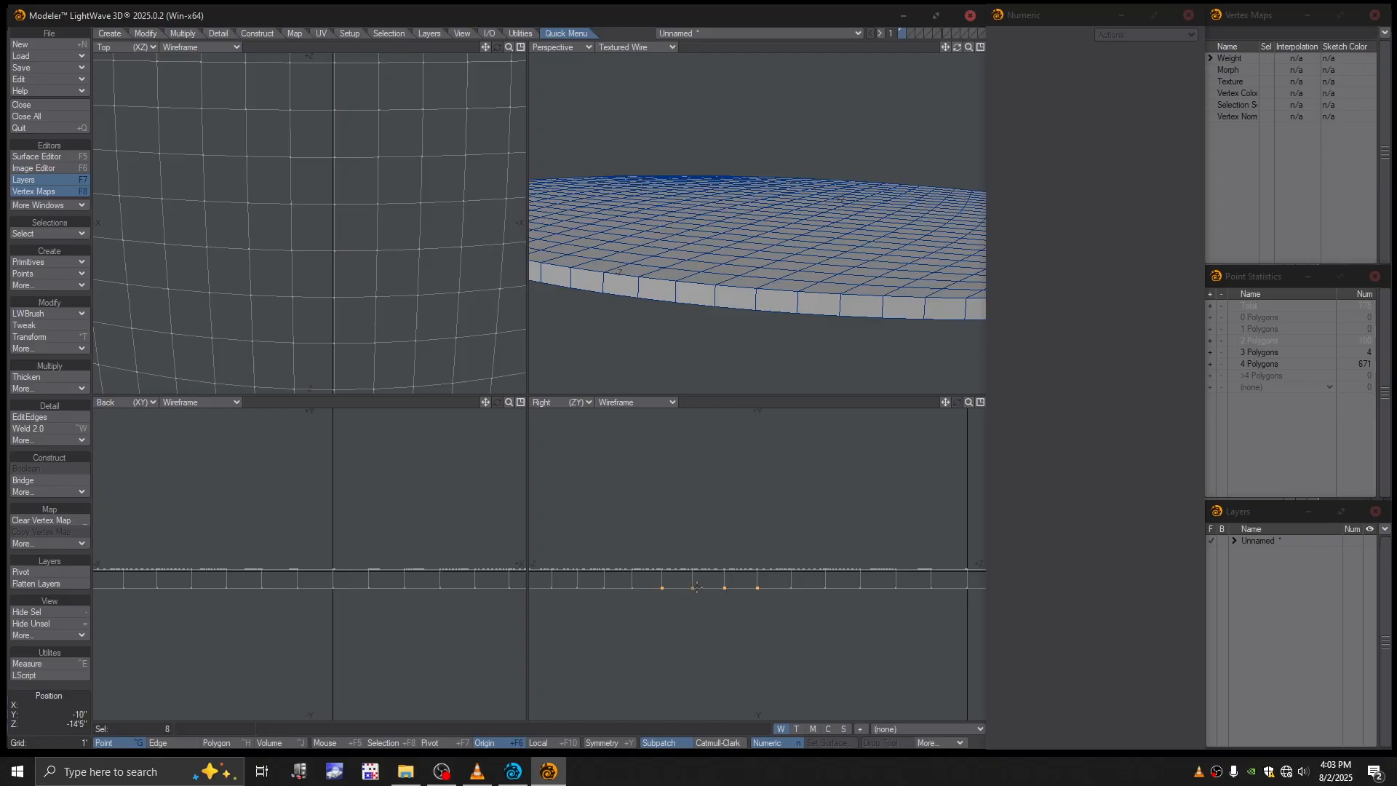
pyautogui.click(692, 588)
pyautogui.scroll(-5, 789, 343)
pyautogui.moveTo(224, 164)
pyautogui.mouseDown(button='right')
pyautogui.moveTo(215, 183)
pyautogui.moveTo(285, 251)
pyautogui.moveTo(254, 196)
pyautogui.mouseUp(button='right')
pyautogui.keyDown('alt'); pyautogui.moveTo(315, 192); pyautogui.dragTo(285, 213); pyautogui.keyUp('alt')
pyautogui.hotkey('ctrl', 'l')
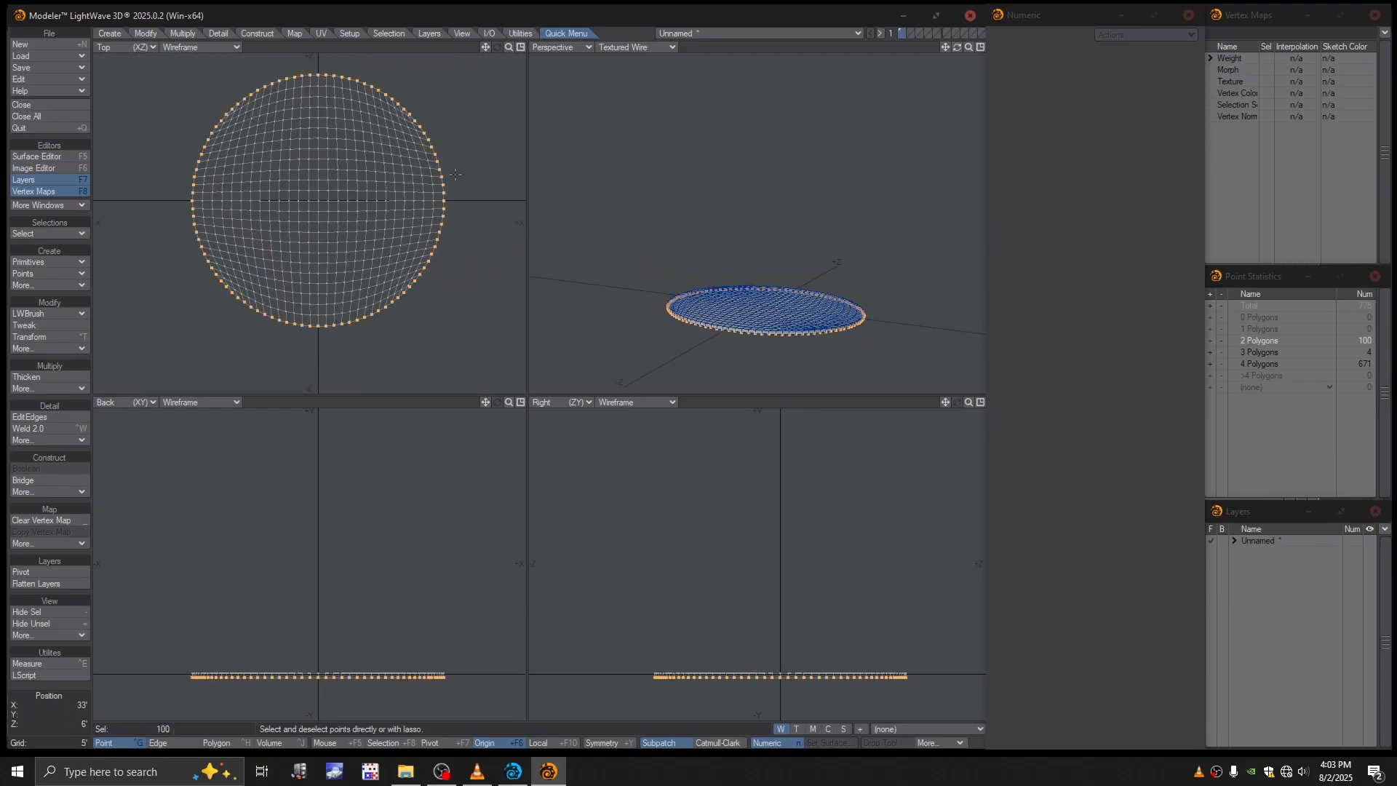
pyautogui.keyDown('ctrl'); pyautogui.keyDown('alt'); pyautogui.moveTo(764, 329); pyautogui.dragTo(853, 280); pyautogui.keyUp('alt'); pyautogui.keyUp('ctrl')
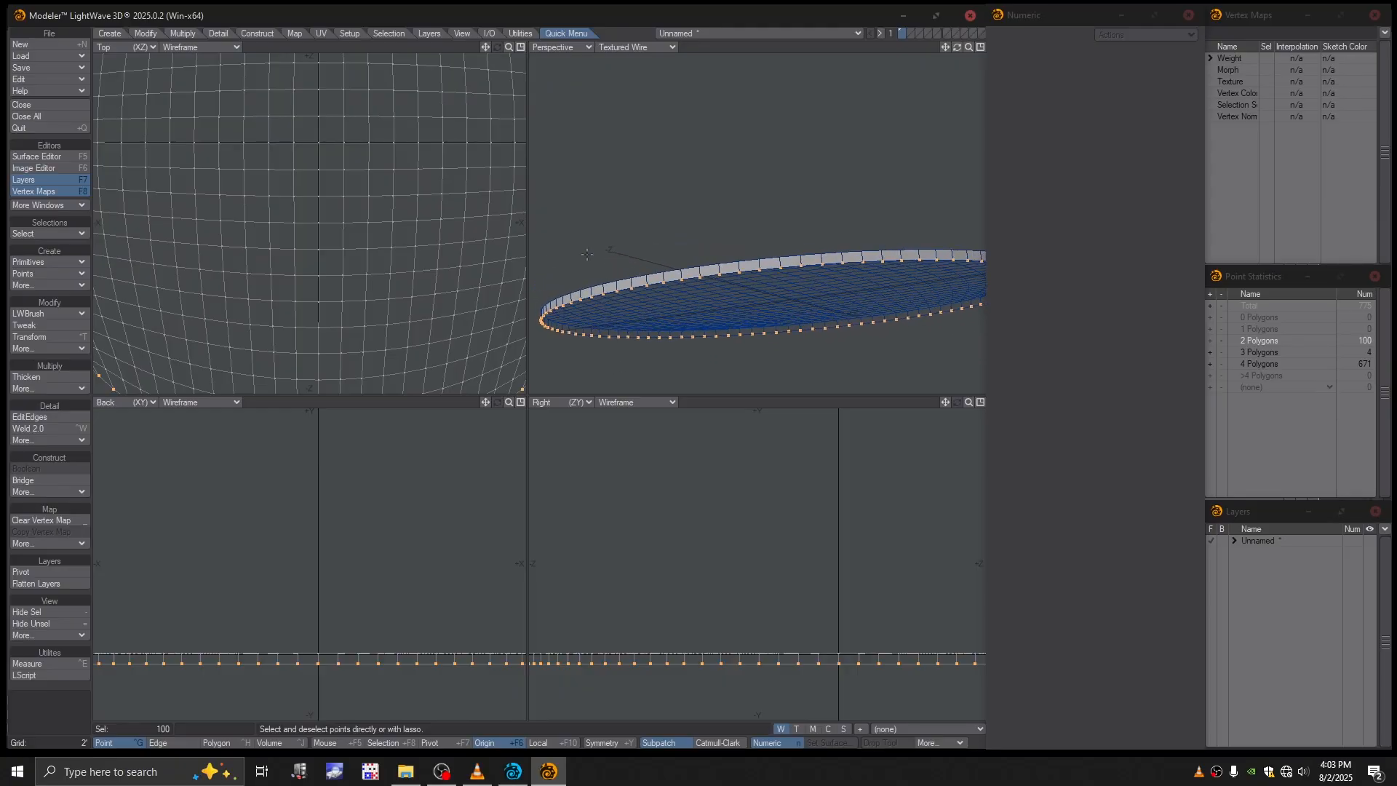
# - Fill the ring's bottom opening using Super Patcher, rotating the grid to line up with the axes
pyautogui.click(46, 542)
pyautogui.click(46, 496)
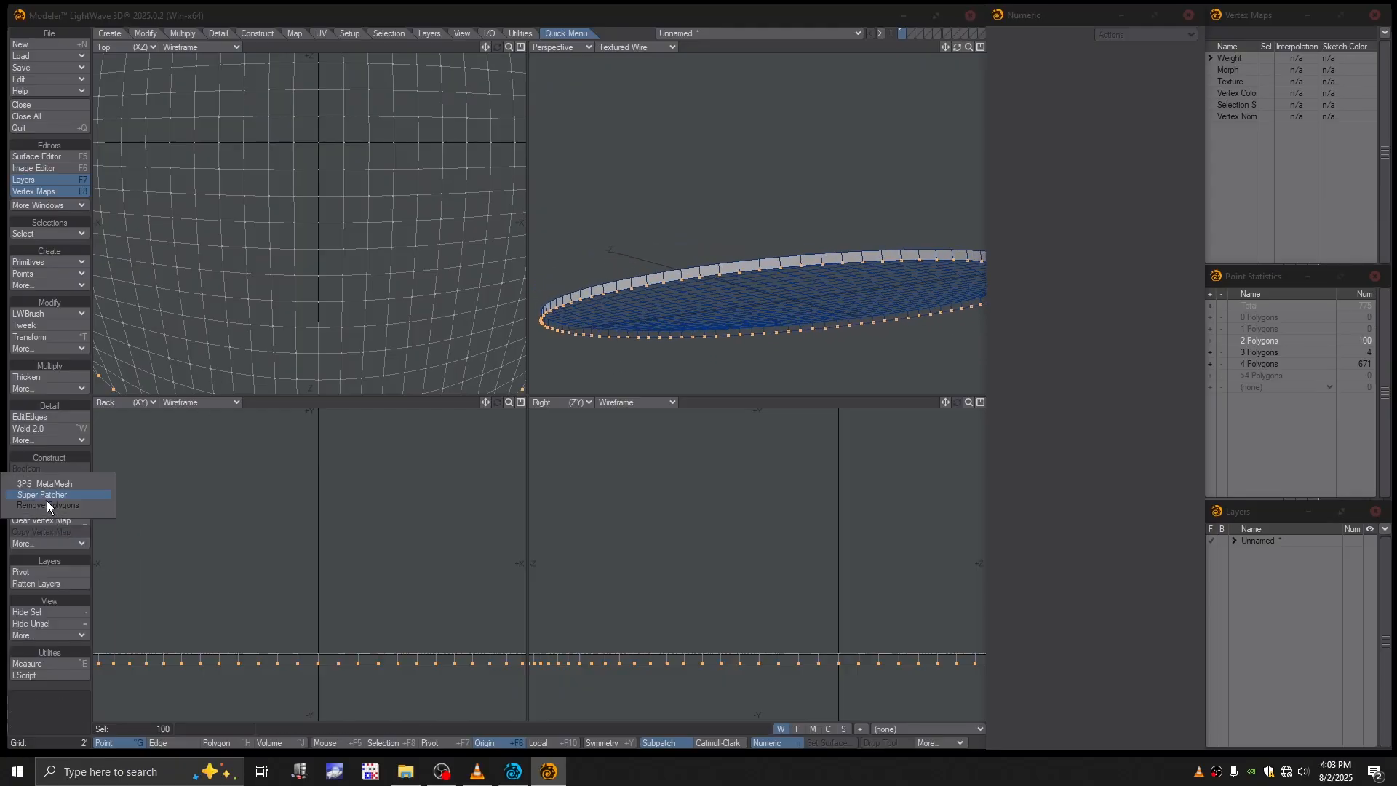
pyautogui.click(51, 495)
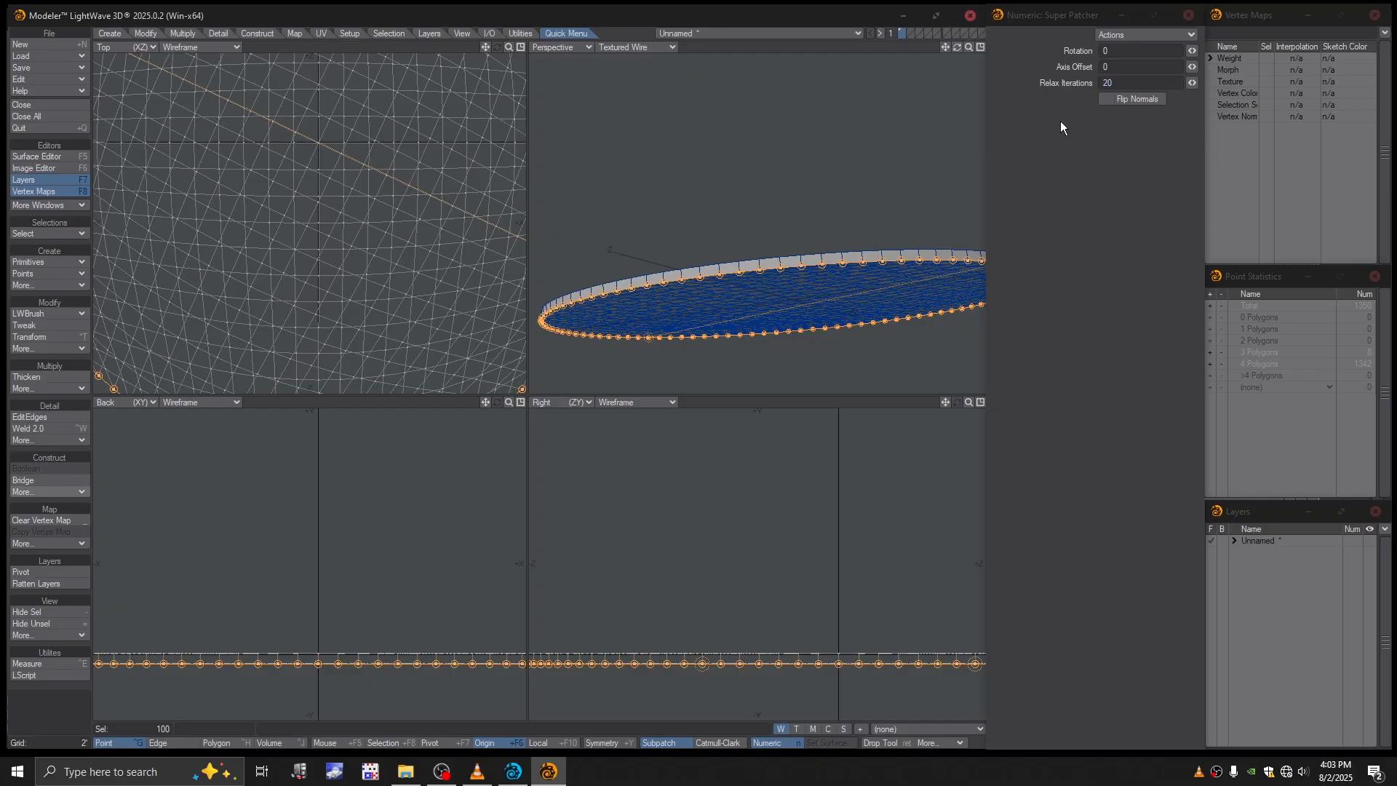
pyautogui.moveTo(1192, 50); pyautogui.dragTo(1162, 50)
pyautogui.keyDown('alt'); pyautogui.moveTo(754, 334); pyautogui.dragTo(787, 231); pyautogui.keyUp('alt')
pyautogui.press('Return')
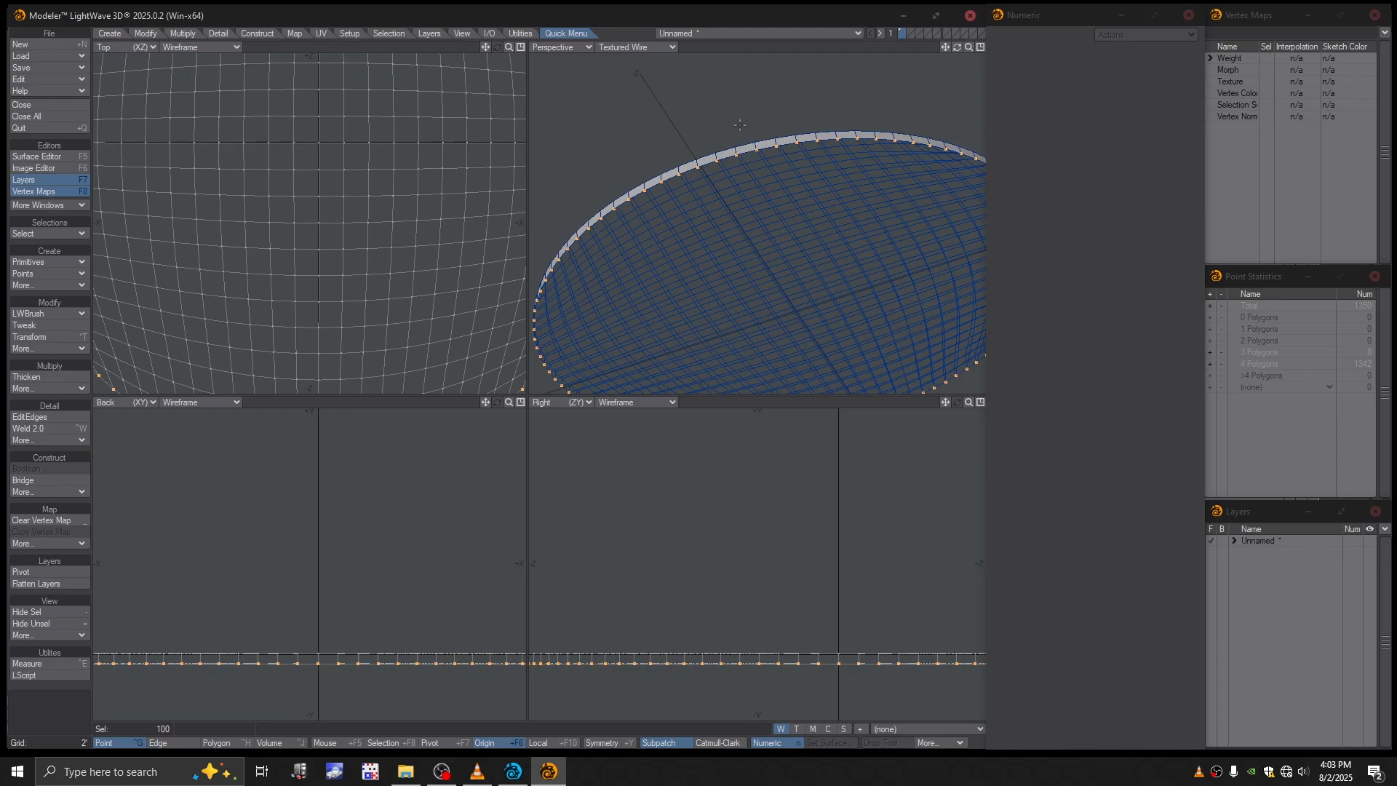
# - Select the polygons of the top and bottom patches, excluding the side wall
pyautogui.hotkey('ctrl', 'h')
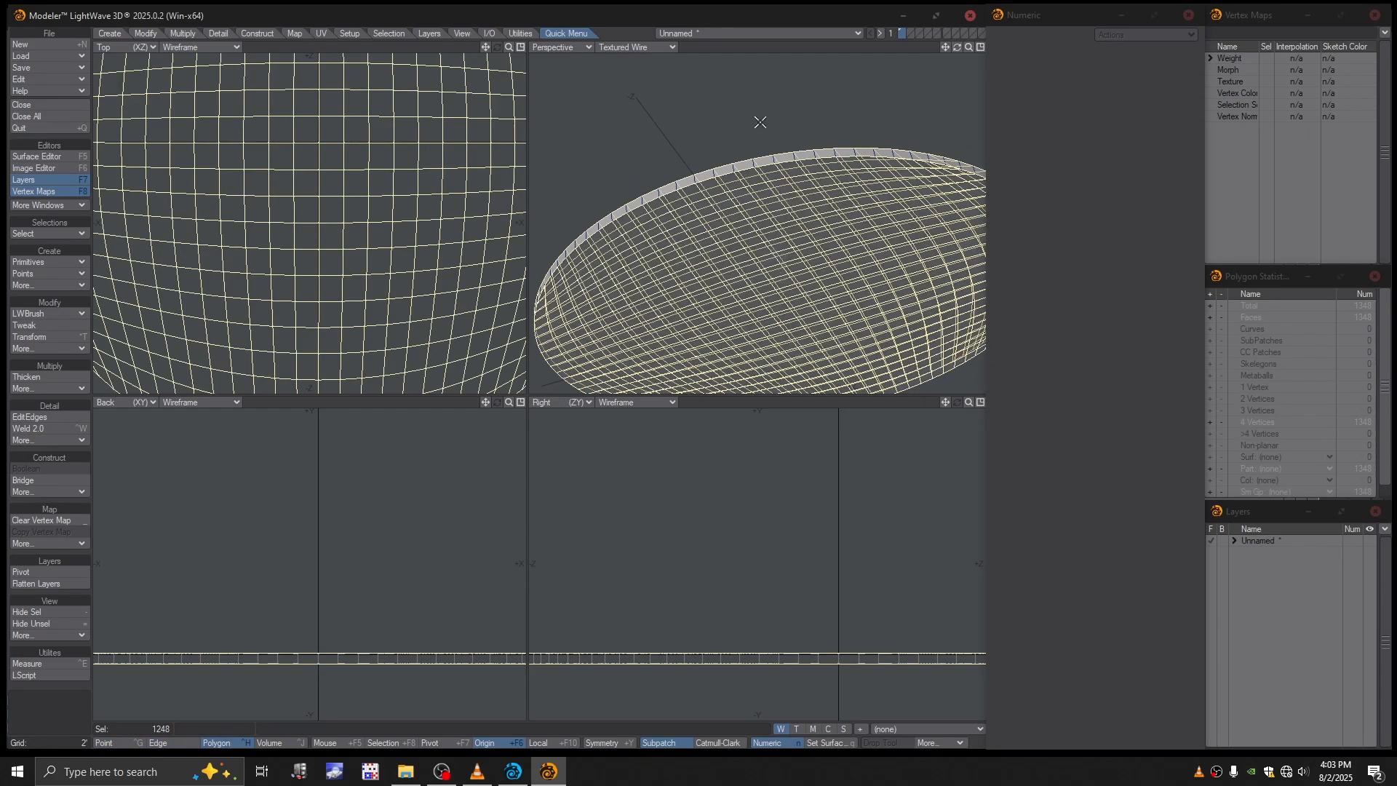
pyautogui.press('/')
pyautogui.moveTo(767, 224)
pyautogui.keyDown('alt'); pyautogui.mouseDown()
pyautogui.moveTo(776, 265)
pyautogui.moveTo(789, 215)
pyautogui.moveTo(847, 261)
pyautogui.moveTo(783, 256)
pyautogui.moveTo(764, 177)
pyautogui.moveTo(771, 259)
pyautogui.moveTo(744, 321)
pyautogui.moveTo(745, 259)
pyautogui.moveTo(733, 340)
pyautogui.moveTo(762, 184)
pyautogui.moveTo(760, 249)
pyautogui.mouseUp(); pyautogui.keyUp('alt')
pyautogui.hotkey('ctrl', 'z')
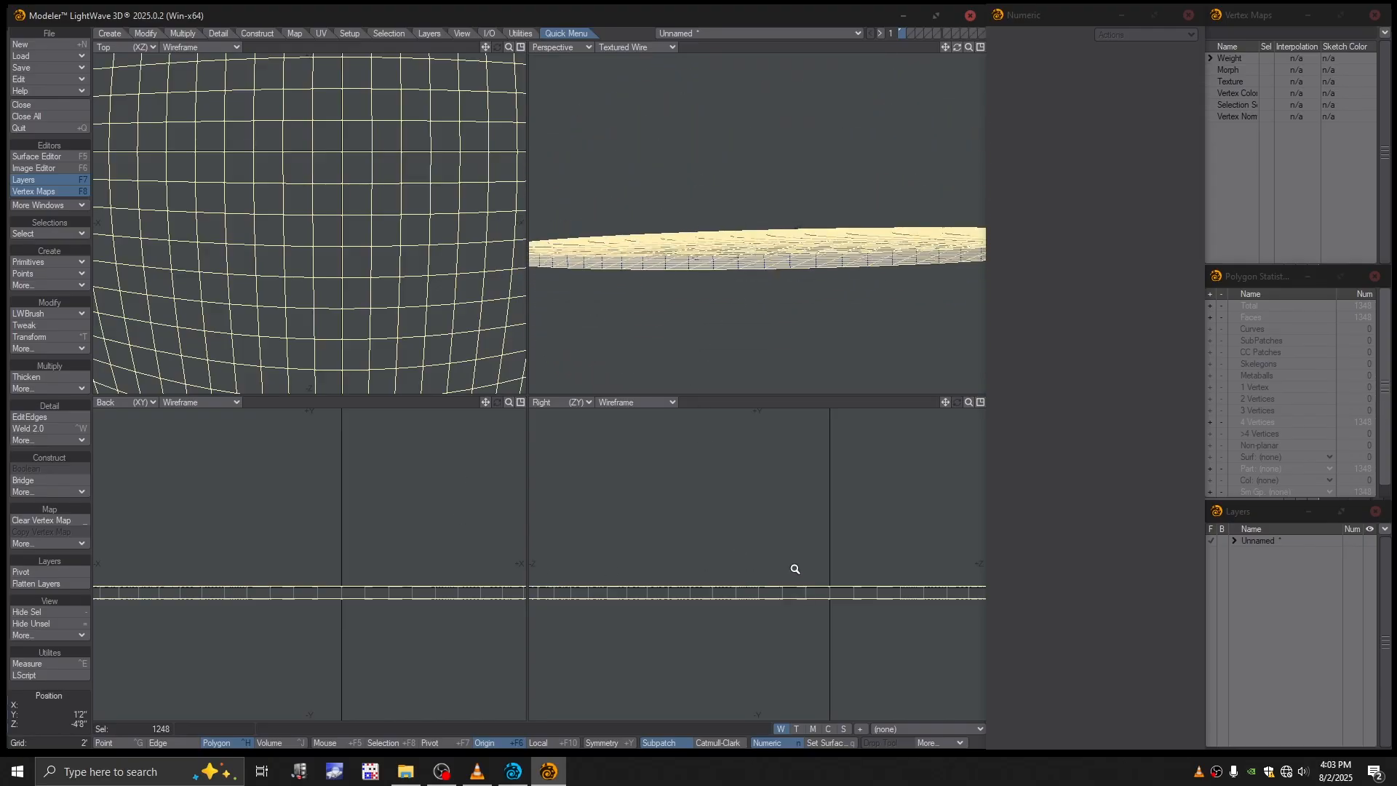
# - Maximize the Right view and deselect the top patch's polygons, keeping only the bottom patch selected
pyautogui.press('a')
pyautogui.scroll(4, 742, 564)
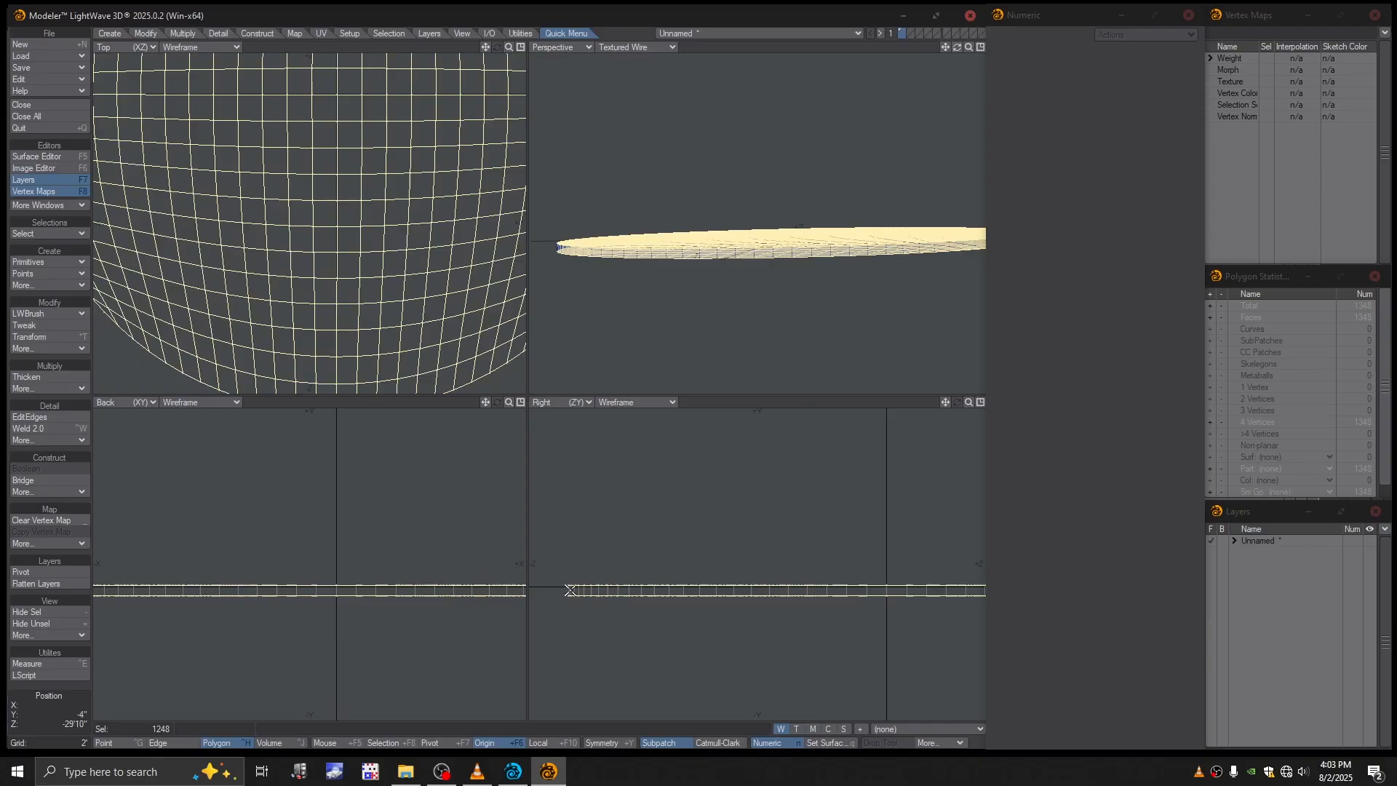
pyautogui.press('KP_0')
pyautogui.keyDown('alt'); pyautogui.moveTo(648, 447); pyautogui.dragTo(552, 509); pyautogui.keyUp('alt')
pyautogui.moveTo(254, 475)
pyautogui.mouseDown(button='right')
pyautogui.moveTo(201, 458)
pyautogui.moveTo(795, 358)
pyautogui.moveTo(904, 470)
pyautogui.moveTo(893, 473)
pyautogui.mouseUp(button='right')
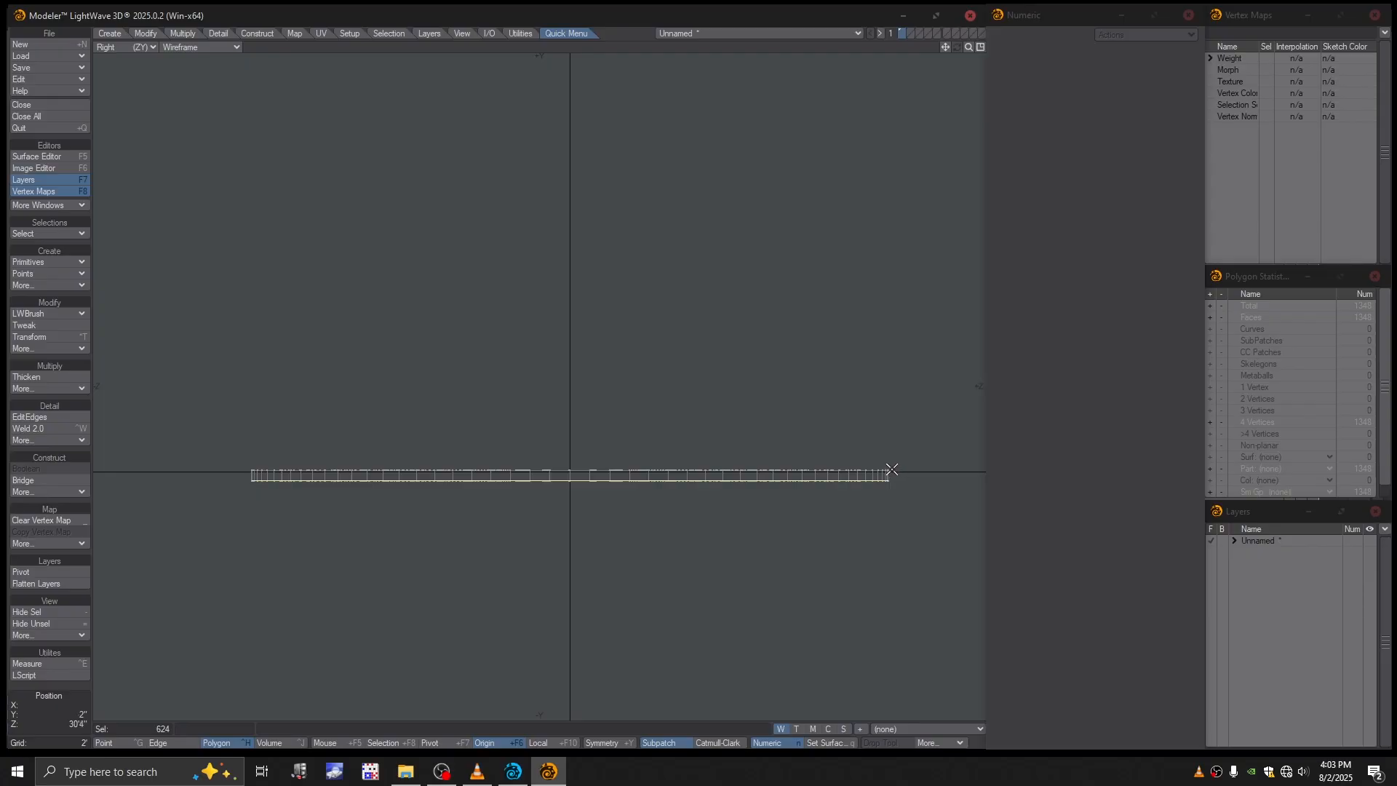
# - Return to the quad view, clear the selection, and select the four polygons at the centre of the disc's top patch
pyautogui.press('KP_0')
pyautogui.keyDown('alt'); pyautogui.moveTo(718, 332); pyautogui.dragTo(785, 267); pyautogui.keyUp('alt')
pyautogui.click(753, 404)
pyautogui.keyDown('alt'); pyautogui.keyDown('shift'); pyautogui.moveTo(785, 267); pyautogui.dragTo(754, 240); pyautogui.keyUp('shift'); pyautogui.keyUp('alt')
pyautogui.keyDown('alt'); pyautogui.moveTo(754, 240); pyautogui.dragTo(759, 238); pyautogui.keyUp('alt')
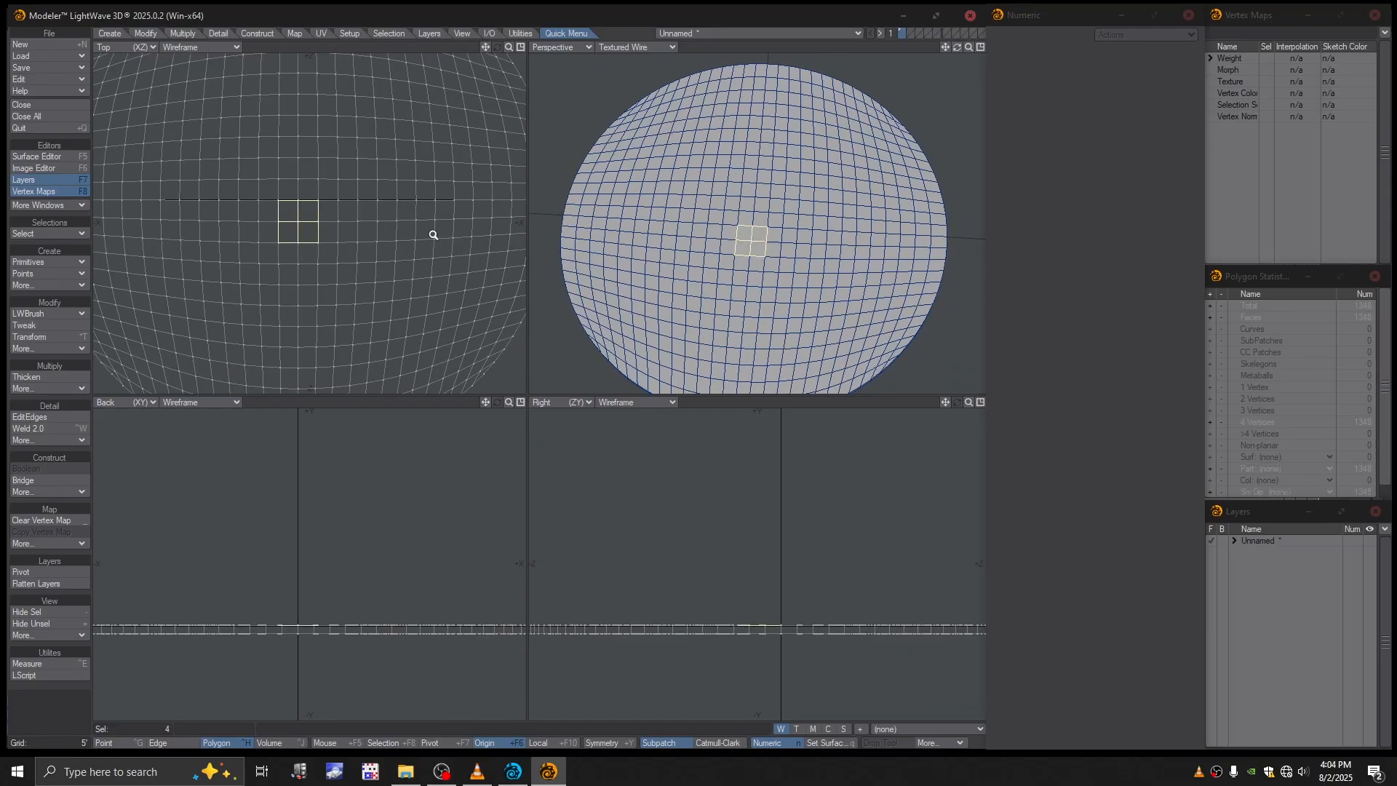
pyautogui.keyDown('ctrl'); pyautogui.keyDown('alt'); pyautogui.moveTo(342, 222); pyautogui.dragTo(305, 221); pyautogui.keyUp('alt'); pyautogui.keyUp('ctrl')
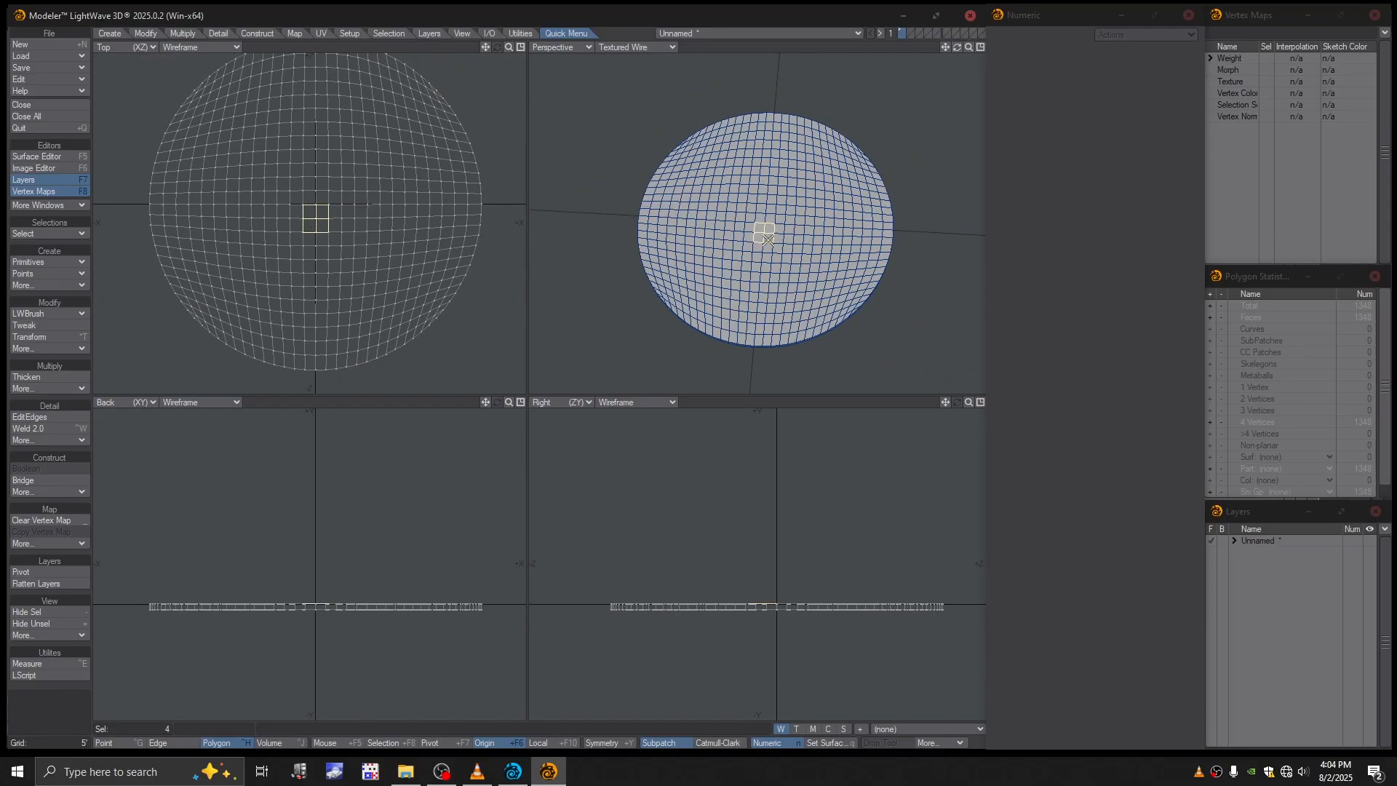
# - Expand the selection outward repeatedly until only the two outermost strips on opposite sides of the top patch are left out
pyautogui.moveTo(769, 239); pyautogui.dragTo(770, 219)
pyautogui.hotkey('shift', ']')
pyautogui.hotkey('shift', ']')
pyautogui.hotkey('shift', ']')
pyautogui.hotkey('shift', ']')
pyautogui.hotkey('shift', ']')
pyautogui.hotkey('shift', ']')
pyautogui.hotkey('shift', ']')
pyautogui.hotkey('shift', ']')
pyautogui.hotkey('shift', ']')
pyautogui.hotkey('shift', ']')
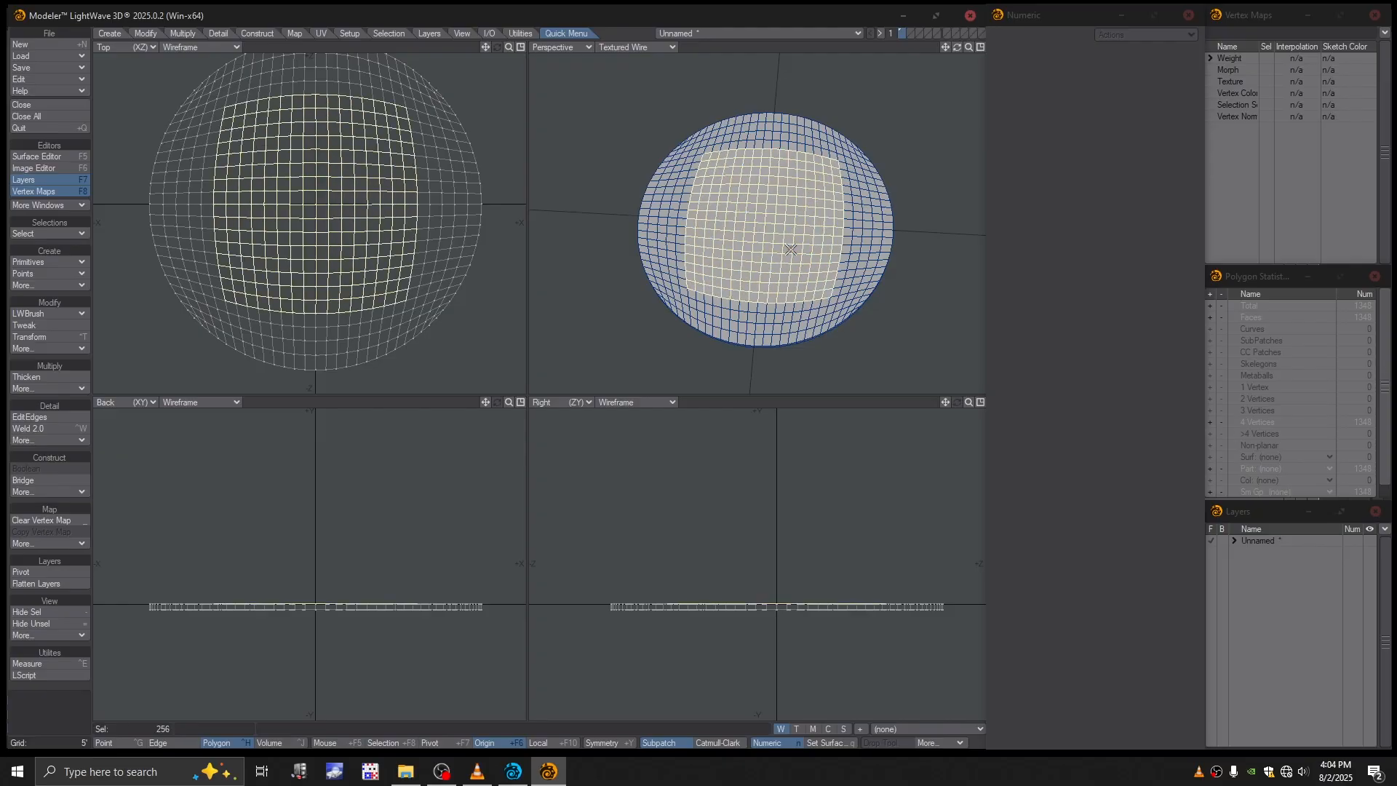
pyautogui.hotkey('shift', ']')
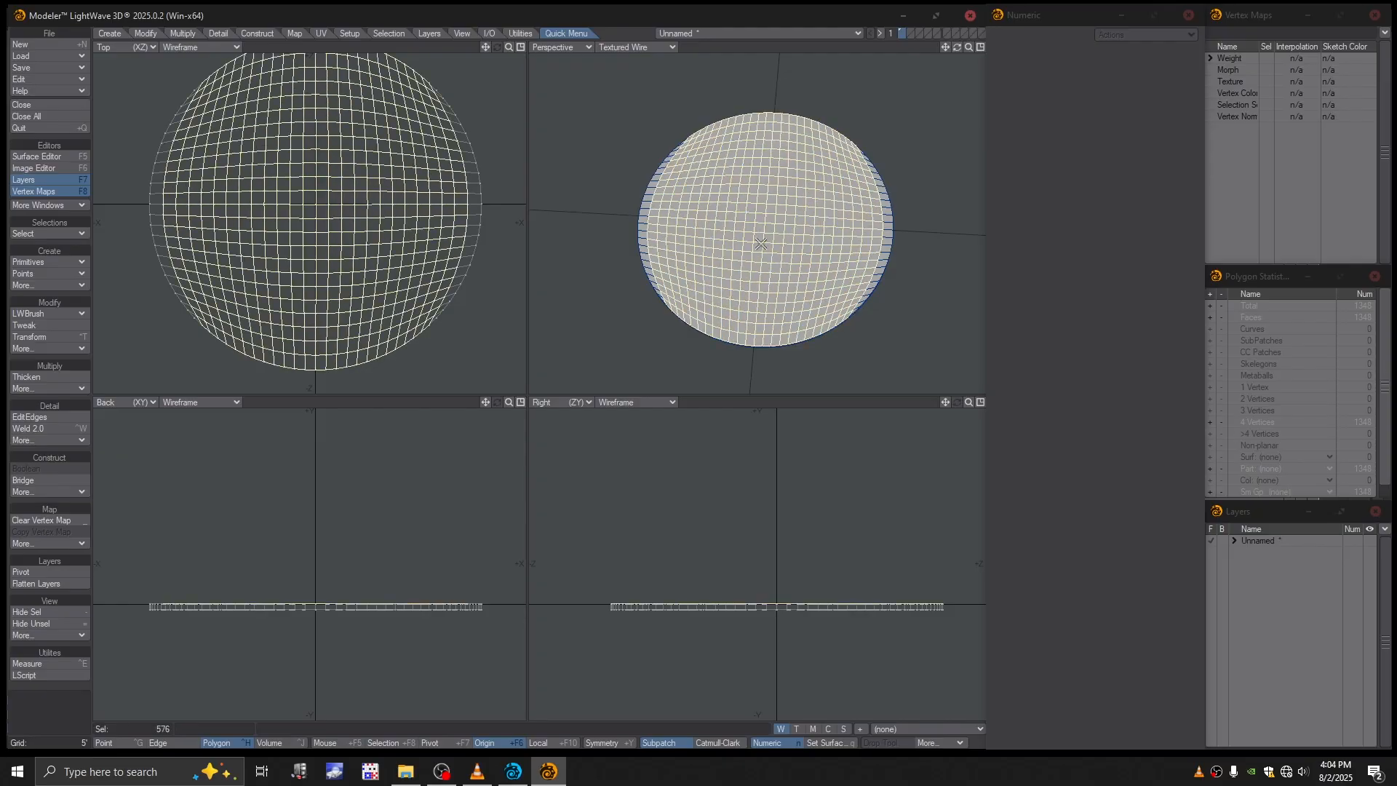
# - Maximize the Perspective view and add the unselected strip of polygons along the top patch's +X edge to the selection
pyautogui.scroll(4, 873, 273)
pyautogui.press('KP_0')
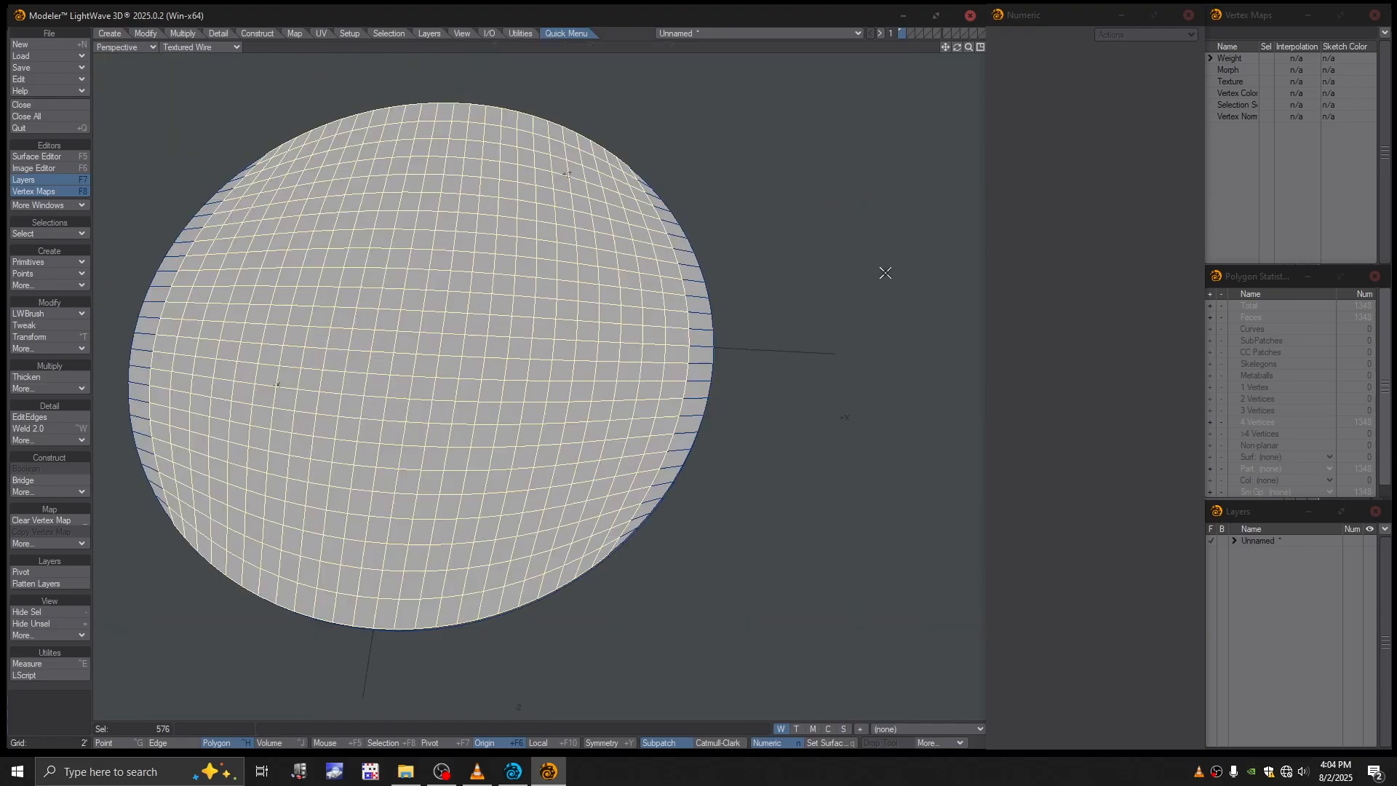
pyautogui.scroll(2, 686, 393)
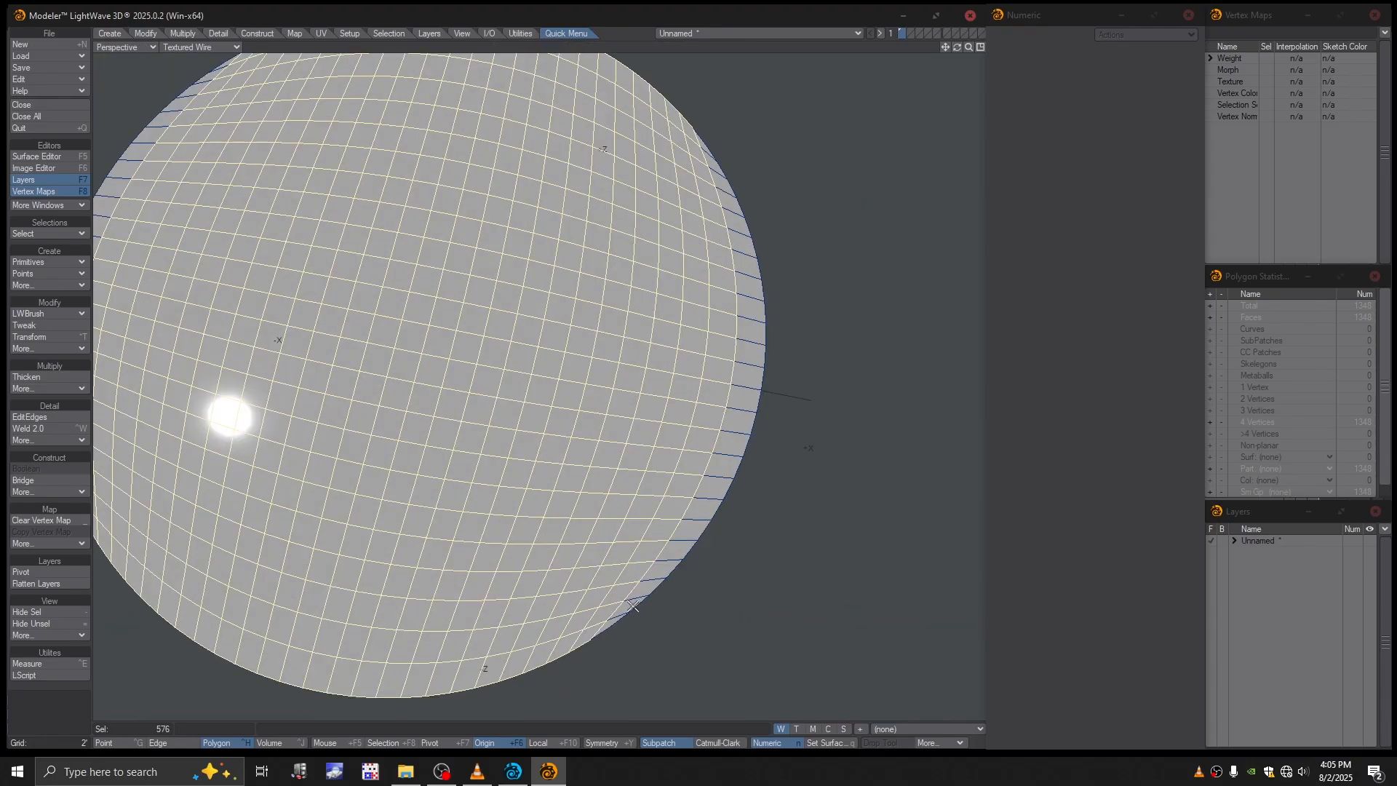
pyautogui.keyDown('shift'); pyautogui.click(616, 615); pyautogui.keyUp('shift')
pyautogui.keyDown('shift'); pyautogui.click(612, 621); pyautogui.keyUp('shift')
pyautogui.moveTo(611, 621)
pyautogui.keyDown('shift'); pyautogui.mouseDown()
pyautogui.moveTo(725, 474)
pyautogui.moveTo(742, 320)
pyautogui.moveTo(705, 149)
pyautogui.mouseUp(); pyautogui.keyUp('shift')
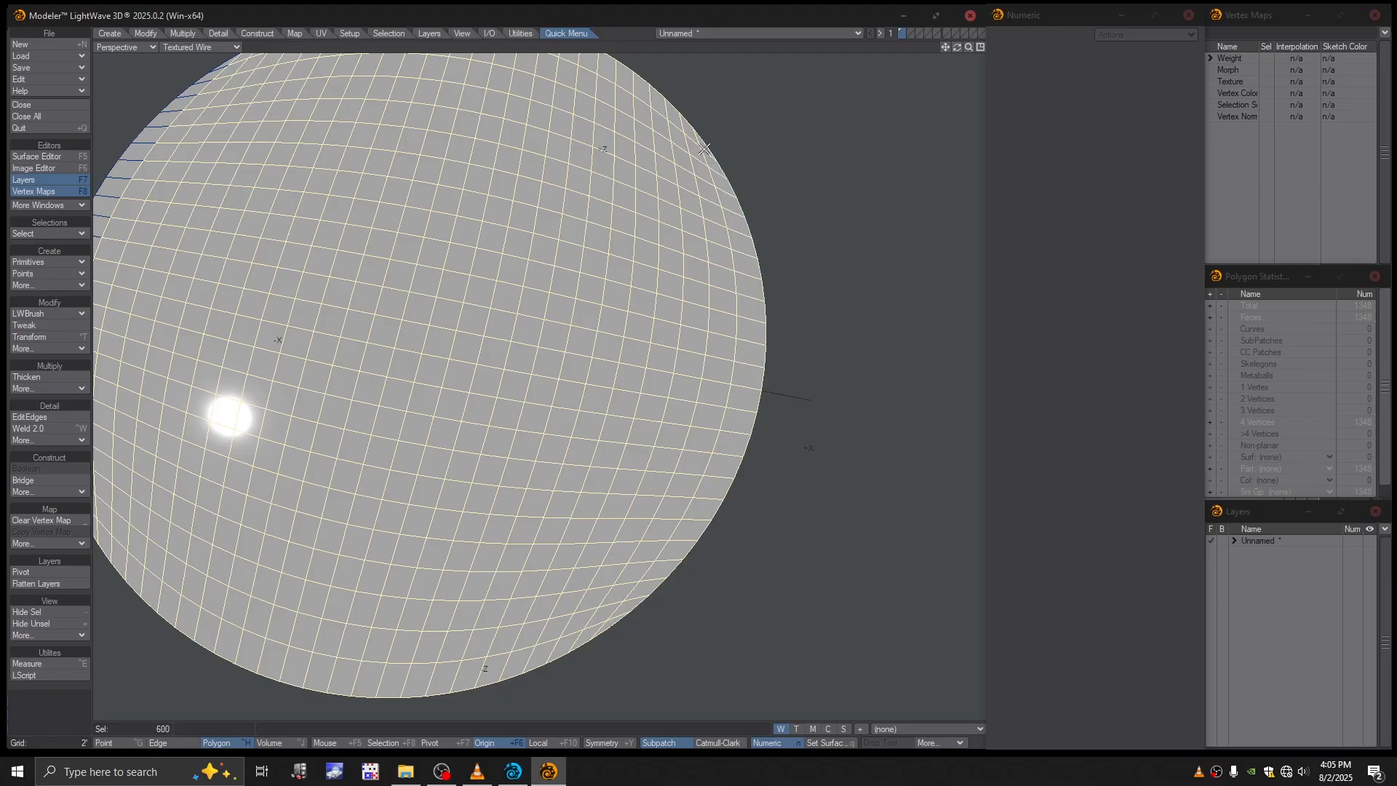
# - Add the remaining unselected strip of polygons along the top patch's -X edge to the selection
pyautogui.keyDown('alt'); pyautogui.keyDown('shift'); pyautogui.moveTo(565, 471); pyautogui.dragTo(890, 569); pyautogui.keyUp('shift'); pyautogui.keyUp('alt')
pyautogui.scroll(1, 440, 561)
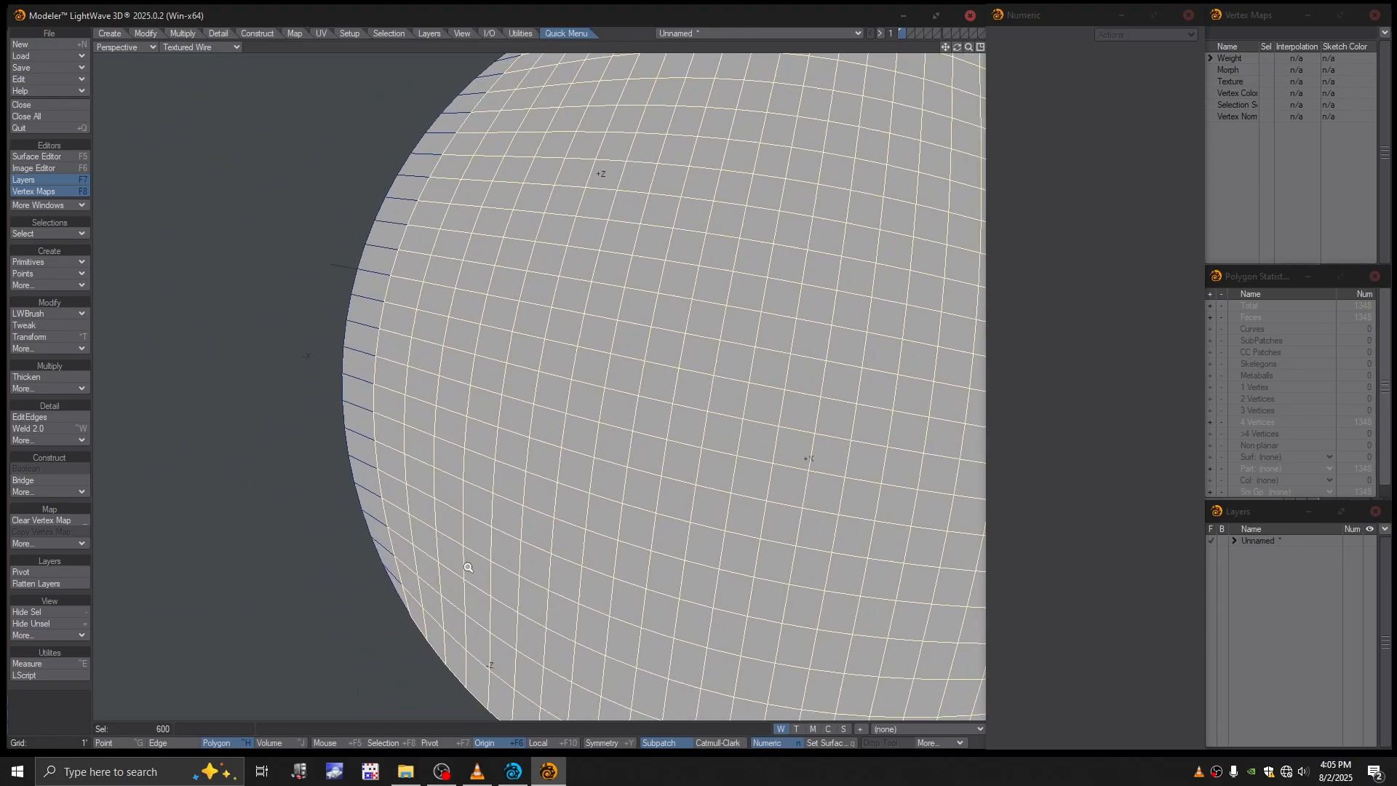
pyautogui.moveTo(408, 584)
pyautogui.keyDown('shift'); pyautogui.mouseDown()
pyautogui.moveTo(383, 539)
pyautogui.moveTo(369, 374)
pyautogui.moveTo(408, 220)
pyautogui.mouseUp(); pyautogui.keyUp('shift')
pyautogui.moveTo(447, 148)
pyautogui.mouseDown()
pyautogui.moveTo(421, 185)
pyautogui.moveTo(490, 80)
pyautogui.mouseUp()
pyautogui.keyDown('alt'); pyautogui.keyDown('shift'); pyautogui.moveTo(598, 125); pyautogui.dragTo(521, 299); pyautogui.keyUp('shift'); pyautogui.keyUp('alt')
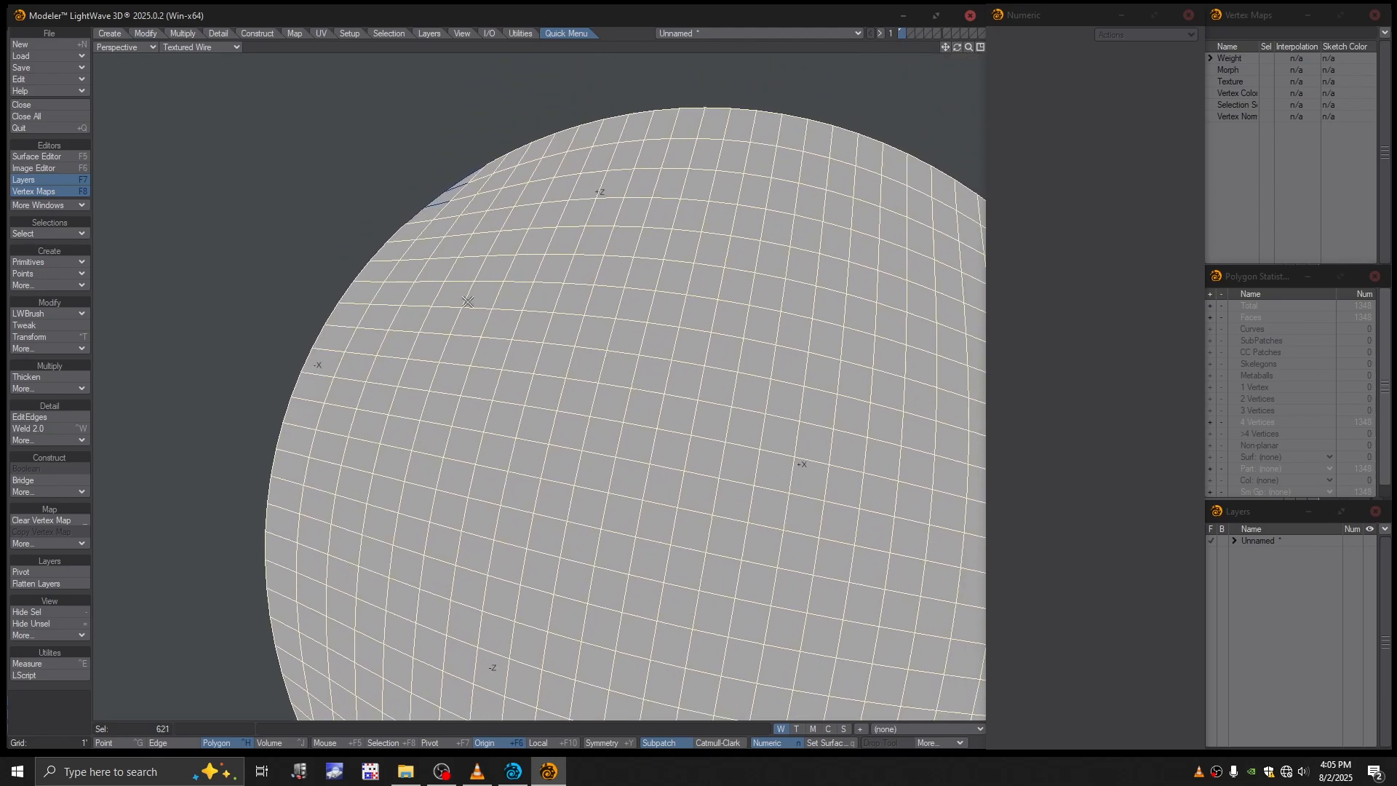
pyautogui.keyDown('shift'); pyautogui.moveTo(429, 219); pyautogui.dragTo(454, 195); pyautogui.keyUp('shift')
pyautogui.keyDown('shift'); pyautogui.click(468, 182); pyautogui.keyUp('shift')
# - Examine the whole top patch for missed polygons, restoring the quad view and fitting the disc in it
pyautogui.keyDown('ctrl'); pyautogui.keyDown('alt'); pyautogui.moveTo(801, 297); pyautogui.dragTo(628, 335); pyautogui.keyUp('alt'); pyautogui.keyUp('ctrl')
pyautogui.keyDown('alt'); pyautogui.keyDown('shift'); pyautogui.moveTo(697, 305); pyautogui.dragTo(514, 345); pyautogui.keyUp('shift'); pyautogui.keyUp('alt')
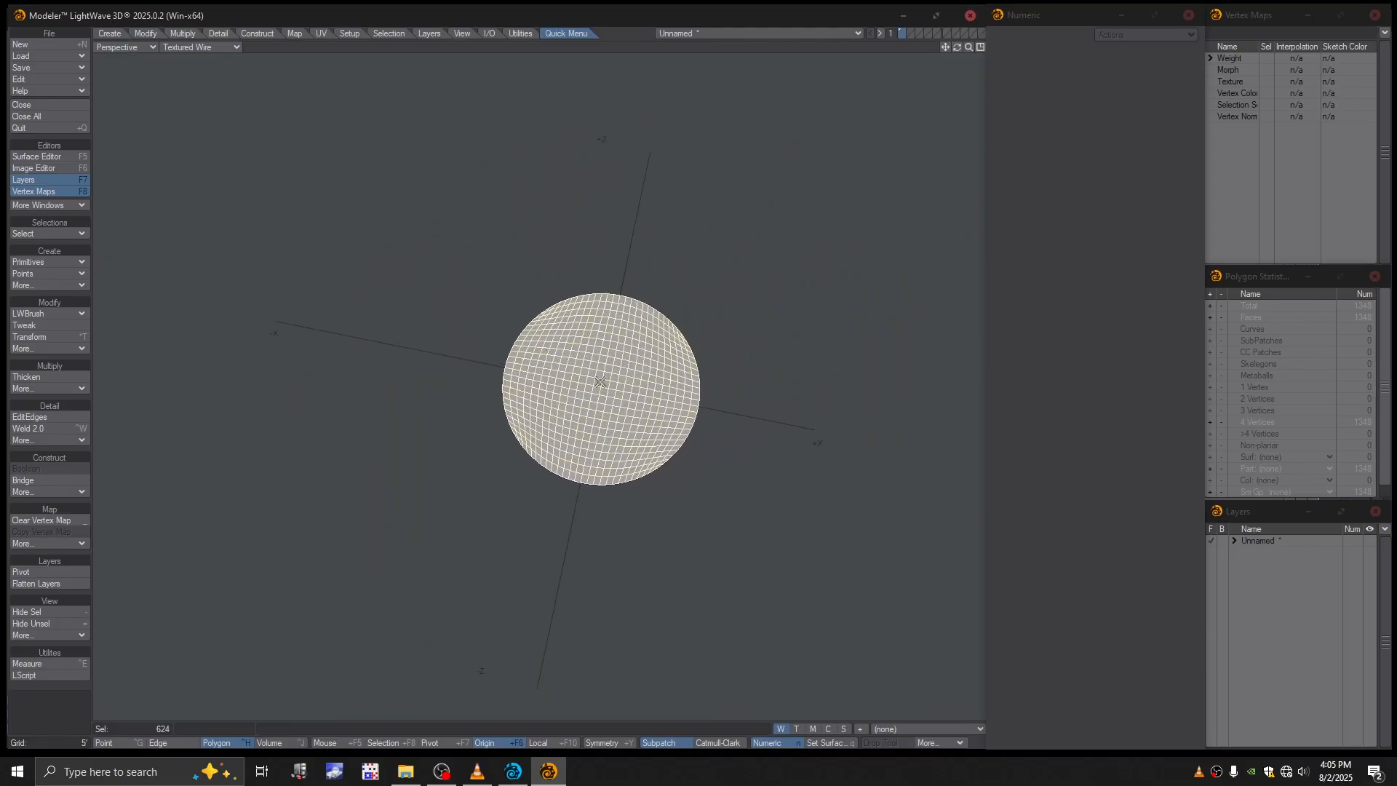
pyautogui.press('a')
pyautogui.keyDown('ctrl'); pyautogui.keyDown('alt'); pyautogui.moveTo(644, 393); pyautogui.dragTo(593, 382); pyautogui.keyUp('alt'); pyautogui.keyUp('ctrl')
pyautogui.press('a')
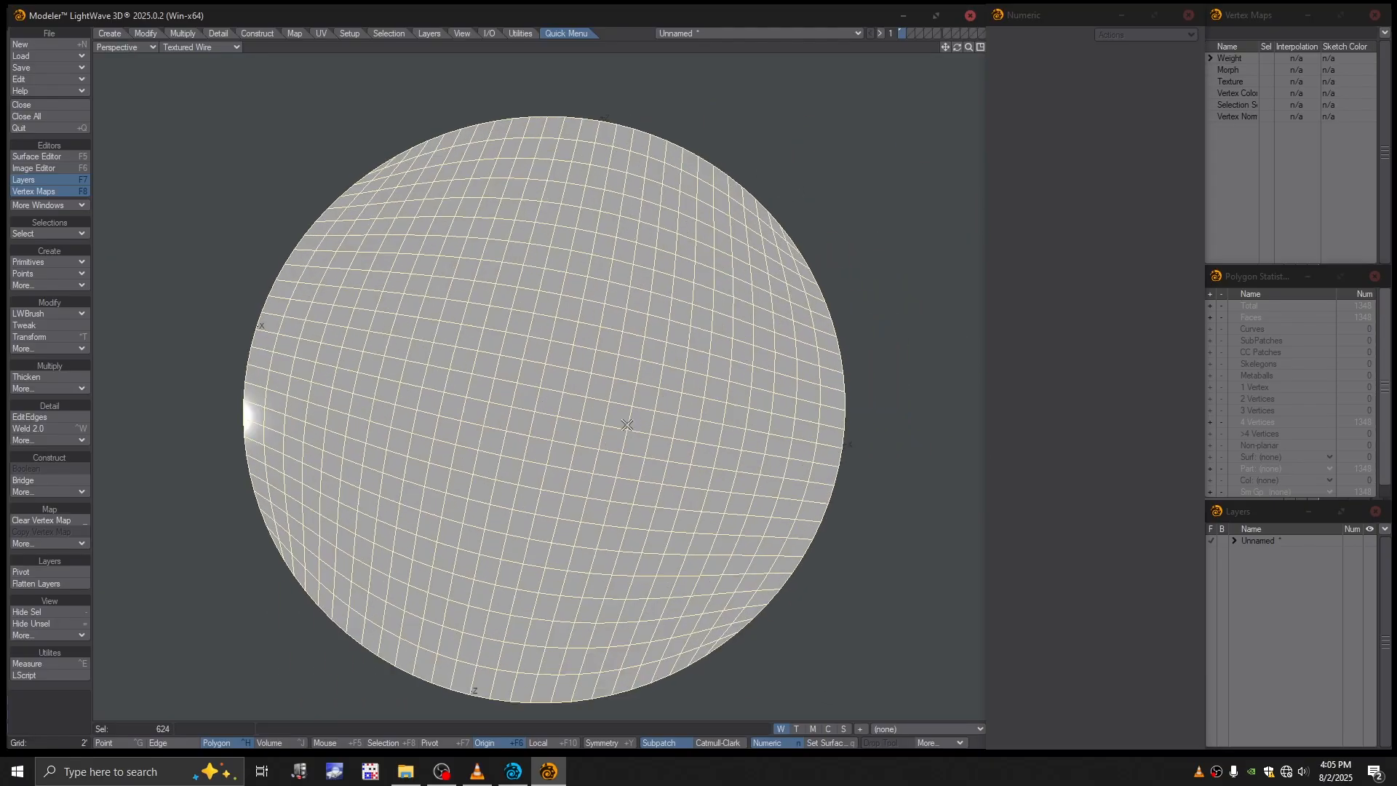
pyautogui.keyDown('alt'); pyautogui.moveTo(664, 419); pyautogui.dragTo(574, 343); pyautogui.keyUp('alt')
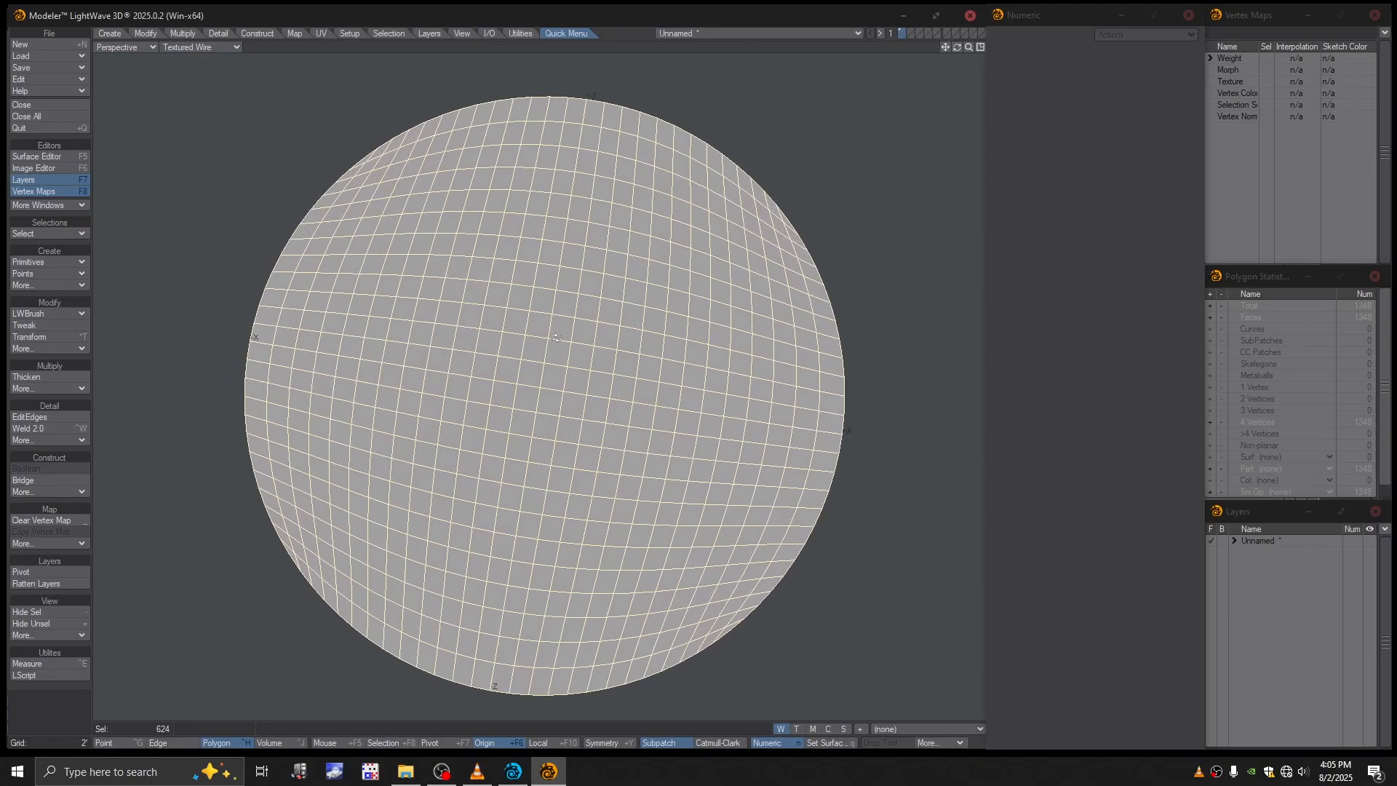
pyautogui.press('KP_0')
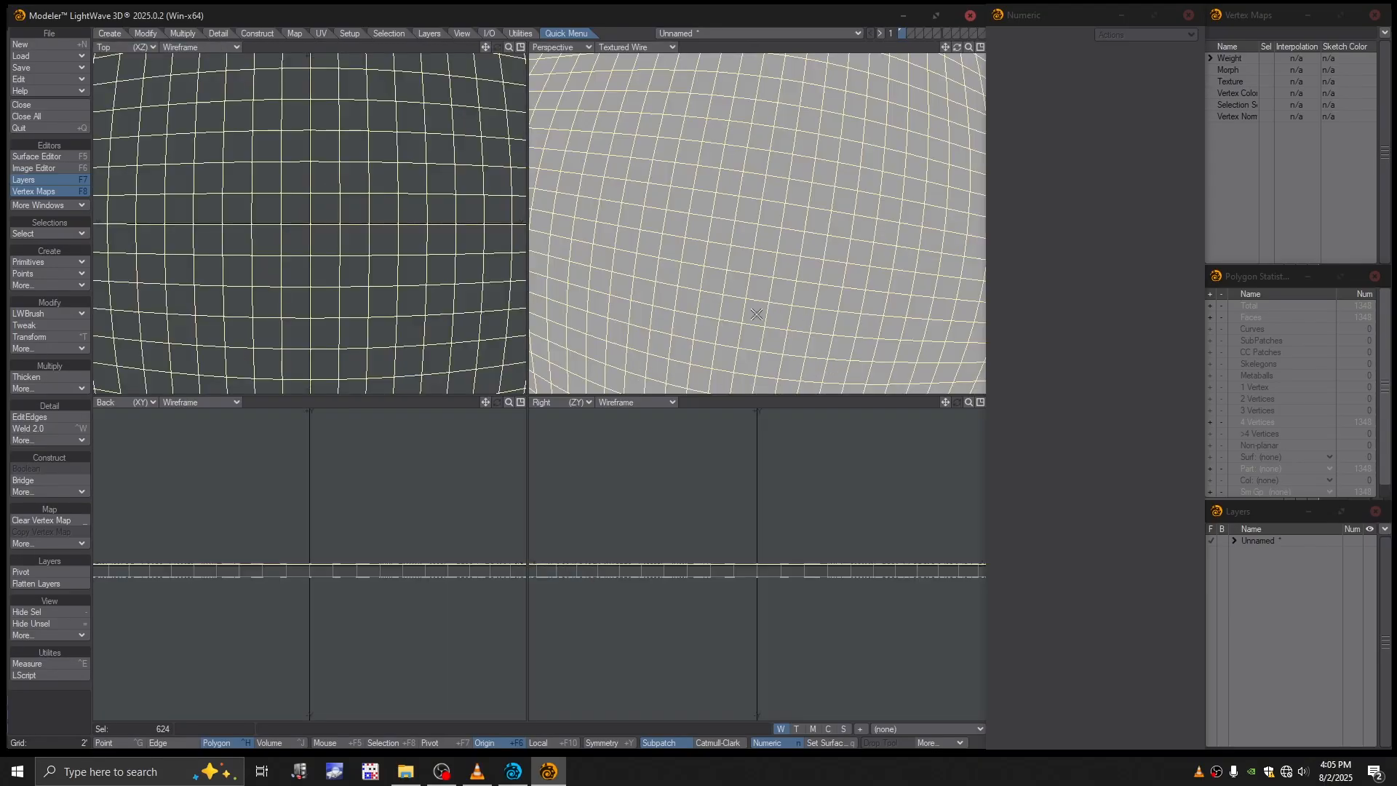
pyautogui.press('a')
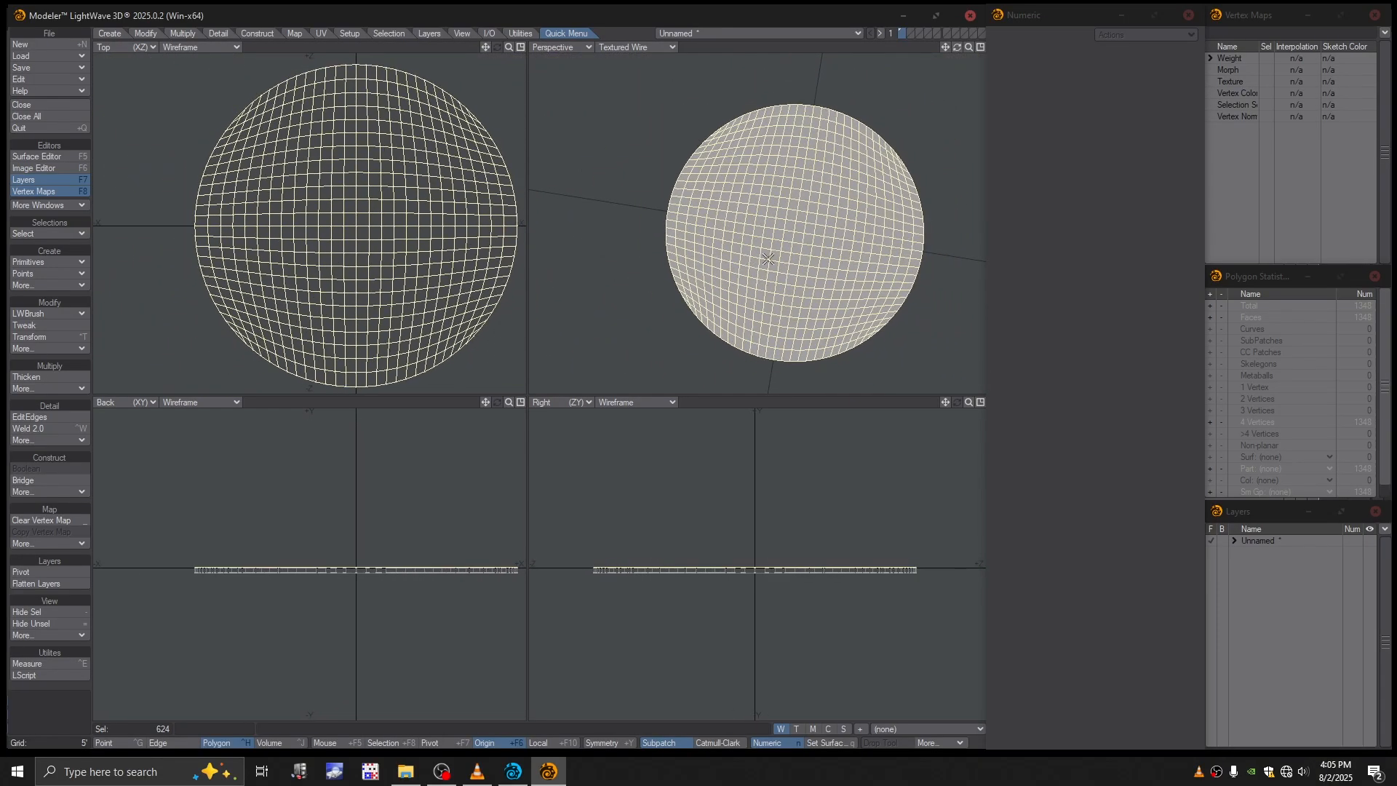
pyautogui.moveTo(791, 248)
pyautogui.keyDown('ctrl'); pyautogui.keyDown('alt'); pyautogui.mouseDown()
pyautogui.moveTo(825, 227)
pyautogui.moveTo(782, 231)
pyautogui.mouseUp(); pyautogui.keyUp('alt'); pyautogui.keyUp('ctrl')
pyautogui.keyDown('alt'); pyautogui.moveTo(833, 182); pyautogui.dragTo(858, 171); pyautogui.keyUp('alt')
pyautogui.keyDown('ctrl'); pyautogui.keyDown('alt'); pyautogui.moveTo(773, 235); pyautogui.dragTo(768, 231); pyautogui.keyUp('alt'); pyautogui.keyUp('ctrl')
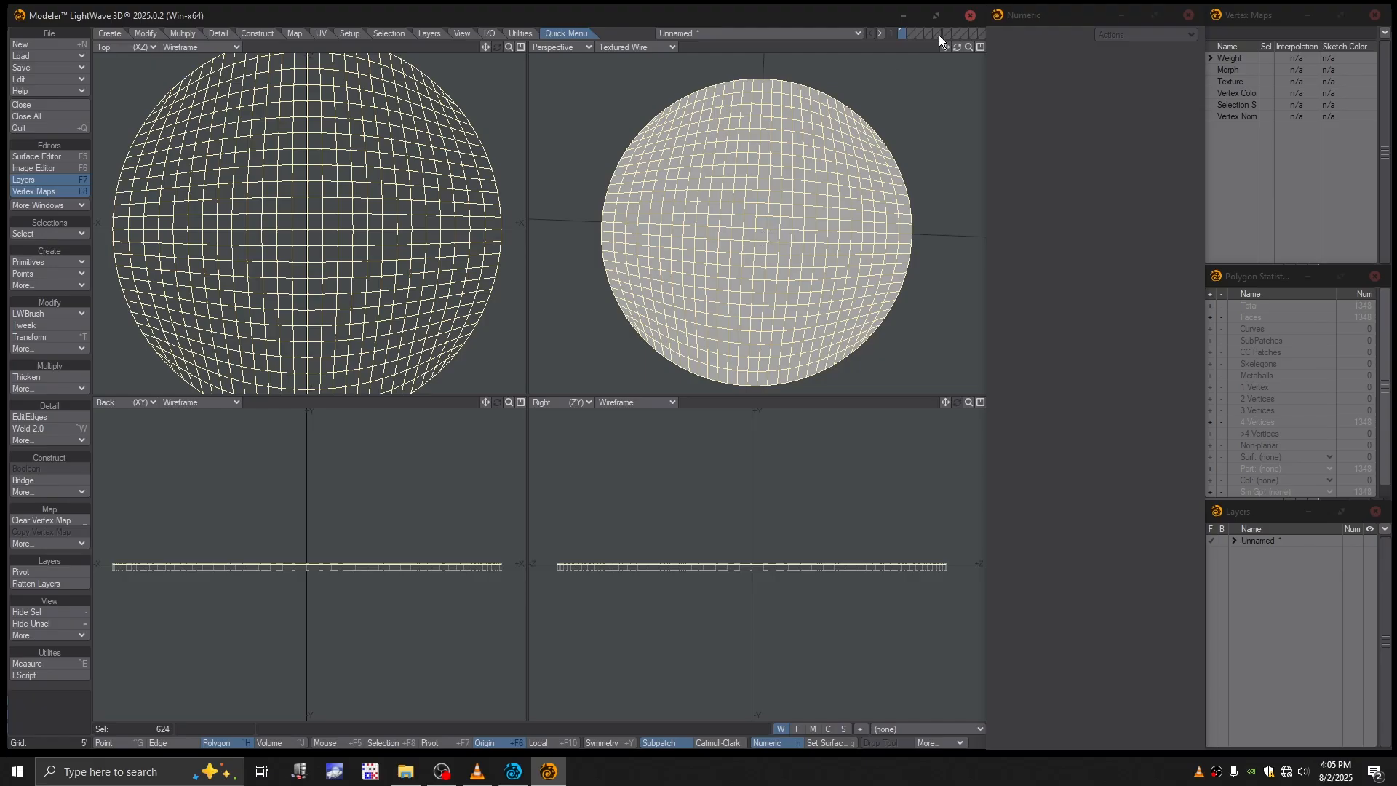
# - Copy the selected top patch and paste it into the empty second layer
pyautogui.click(911, 32)
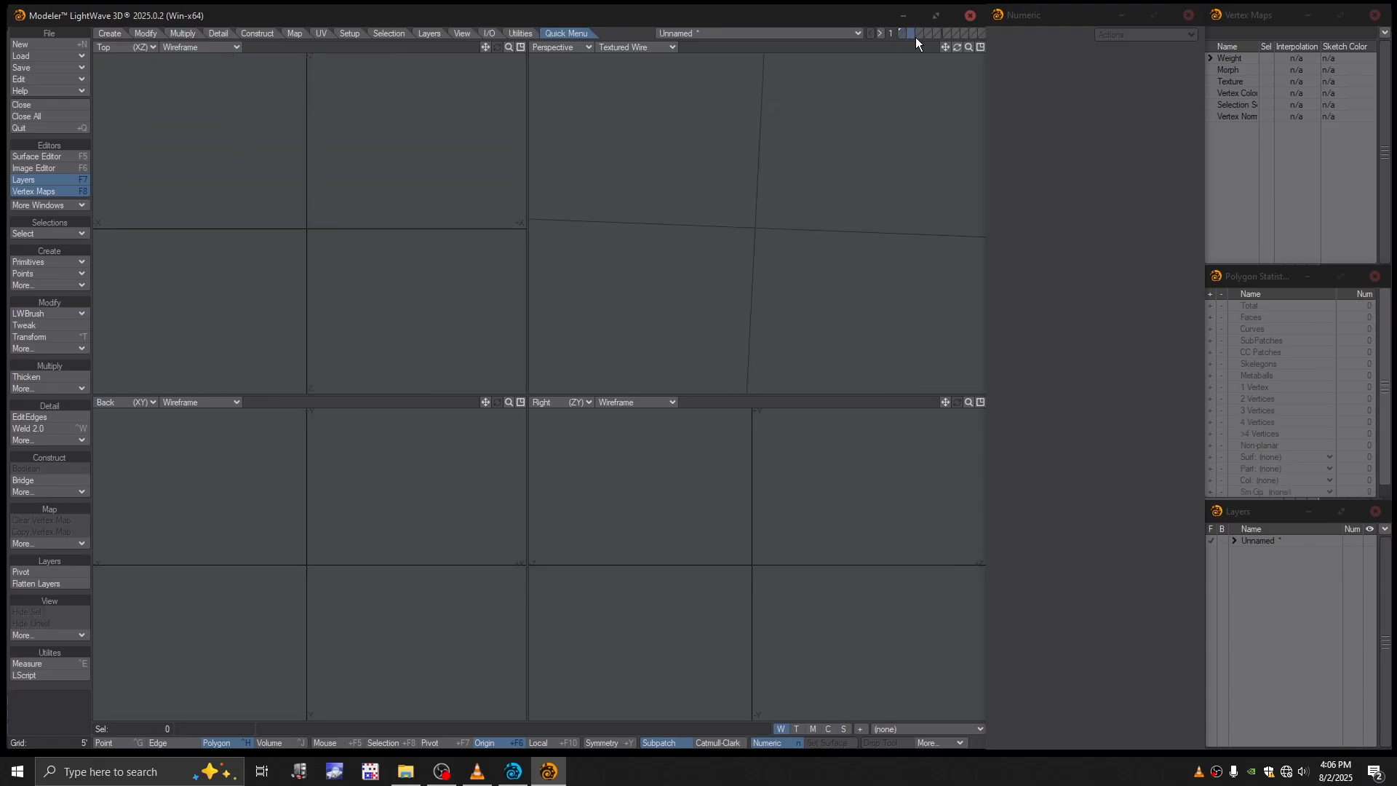
pyautogui.hotkey('ctrl', 'v')
pyautogui.keyDown('alt'); pyautogui.keyDown('shift'); pyautogui.moveTo(764, 223); pyautogui.dragTo(785, 211); pyautogui.keyUp('shift'); pyautogui.keyUp('alt')
# - Assign a surface named Crater to the second layer's patch, with the Make Default option off
pyautogui.press('q')
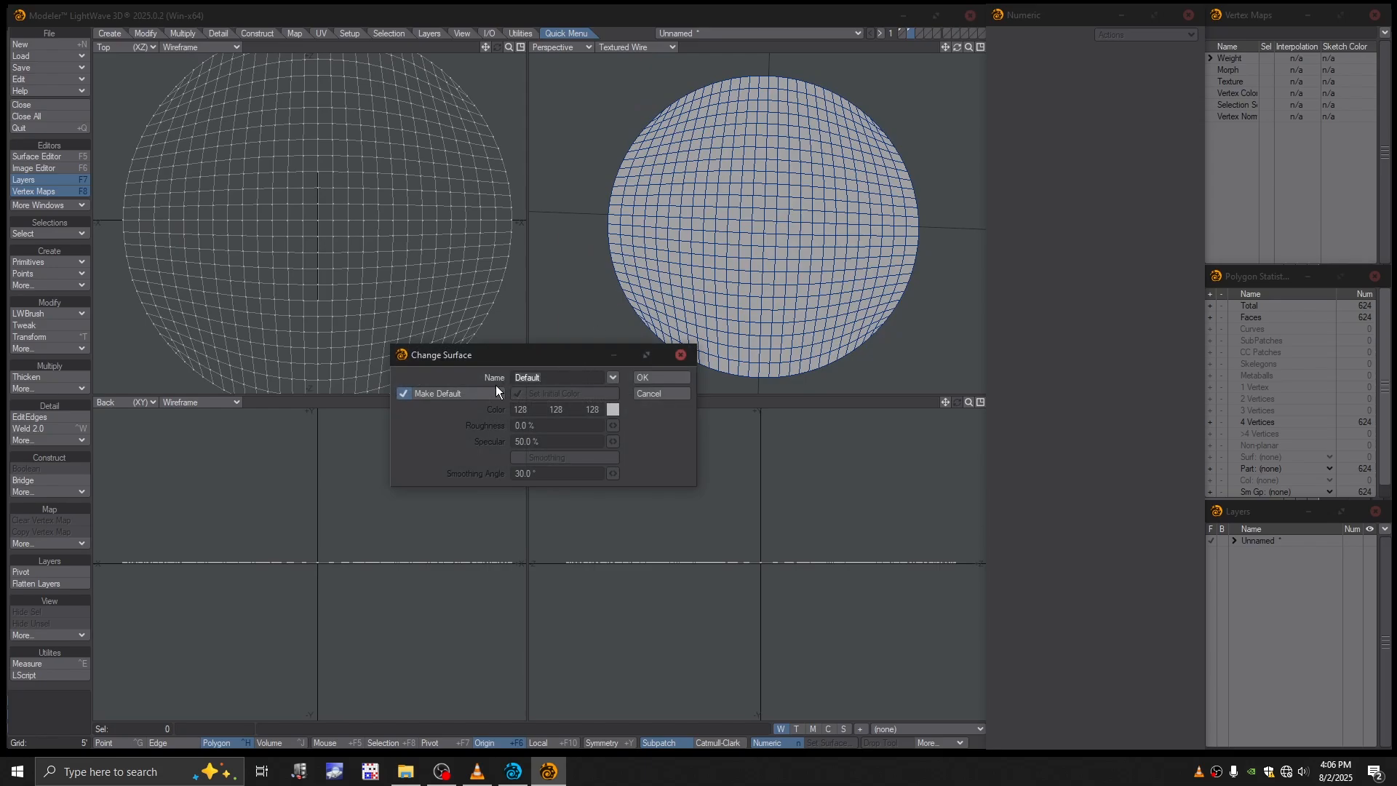
pyautogui.click(467, 394)
pyautogui.write('Crater')
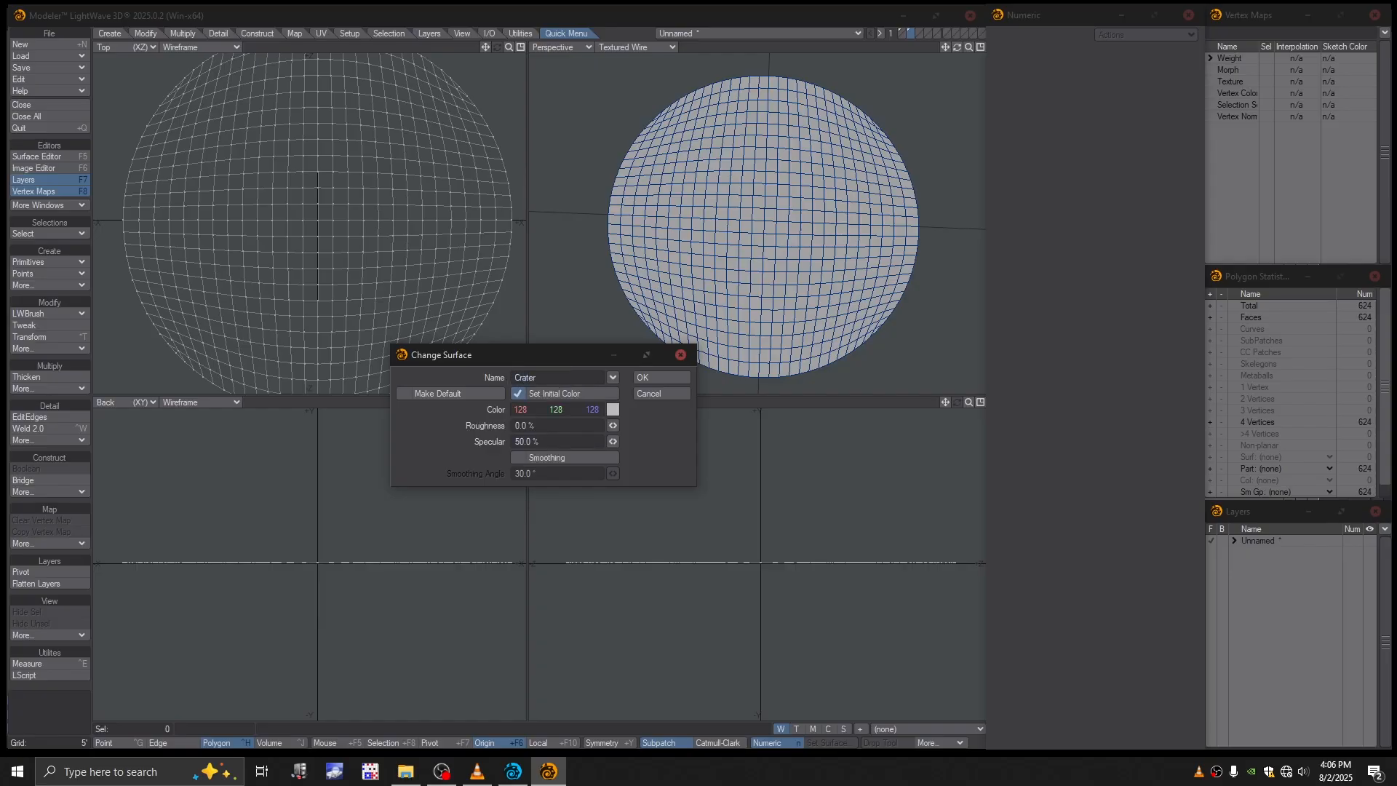
pyautogui.click(649, 377)
pyautogui.moveTo(771, 273); pyautogui.dragTo(768, 256)
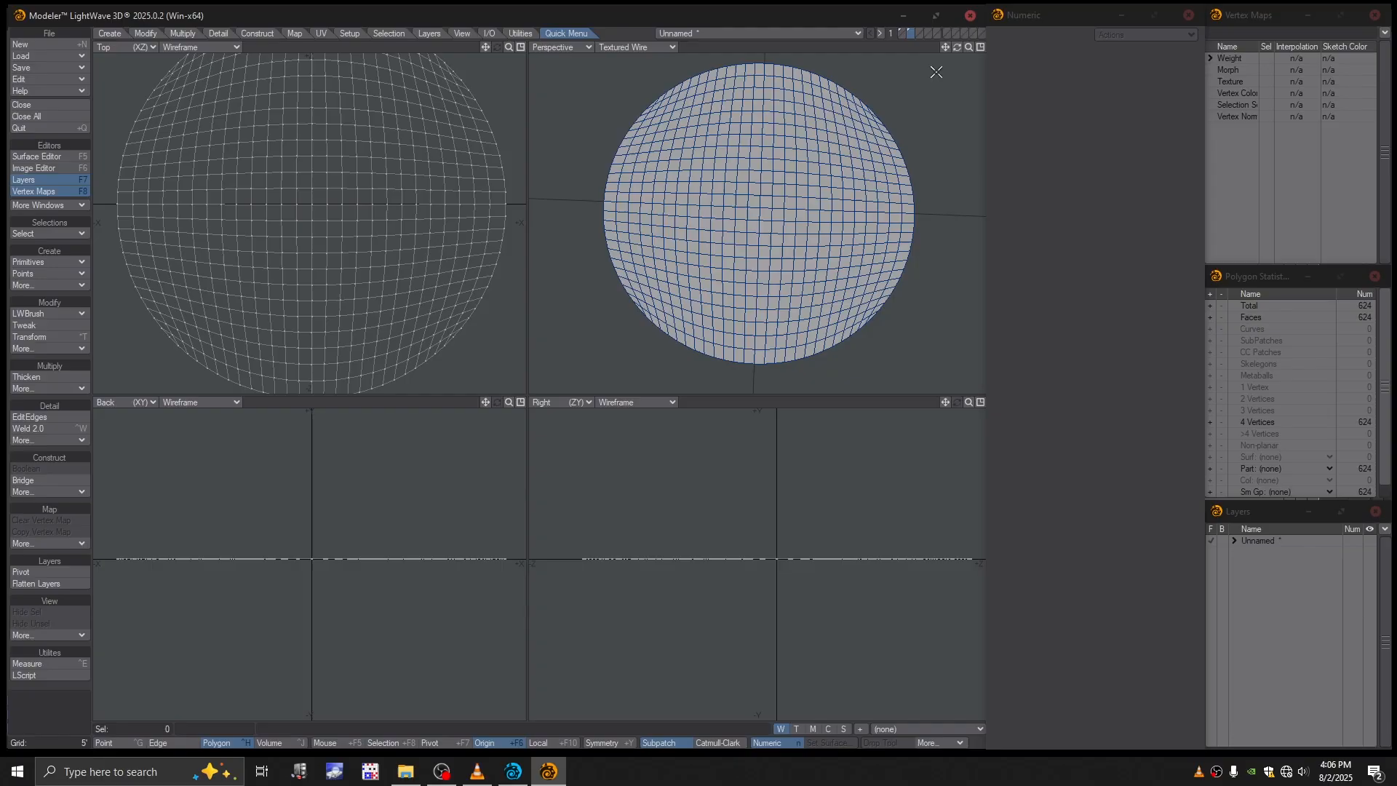
# - Switch to the first layer and assign a surface named Ground to the disc, with Set Initial Color off
pyautogui.click(902, 33)
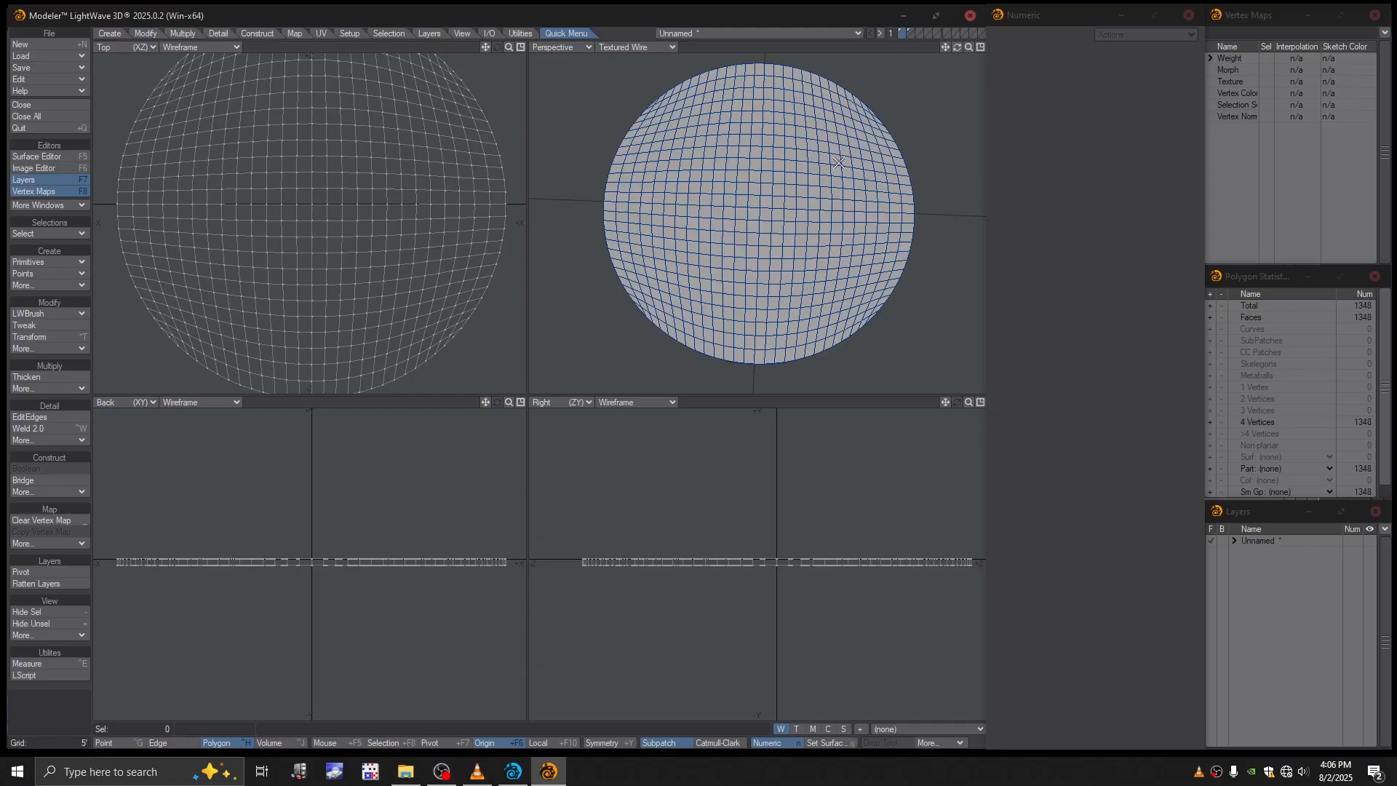
pyautogui.press('q')
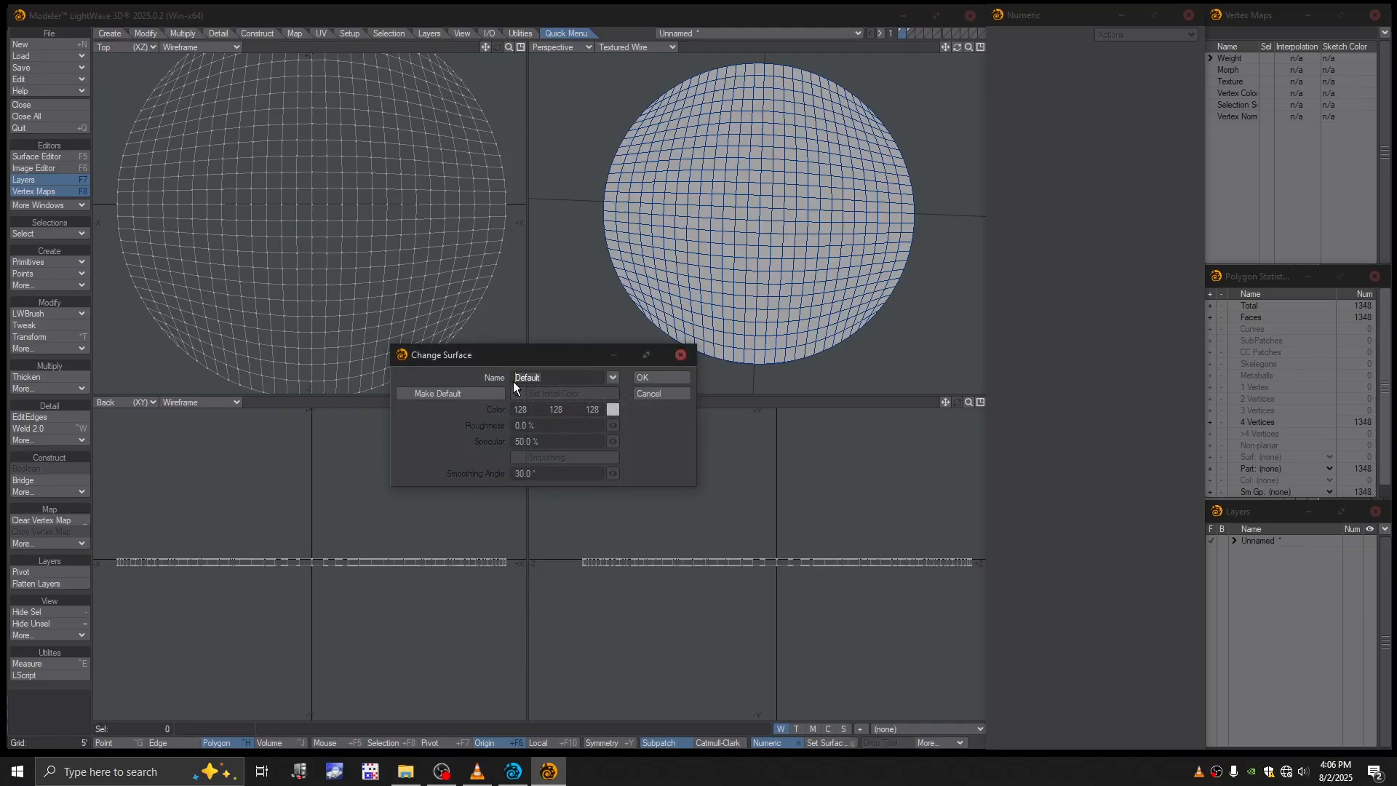
pyautogui.write('Grpound')
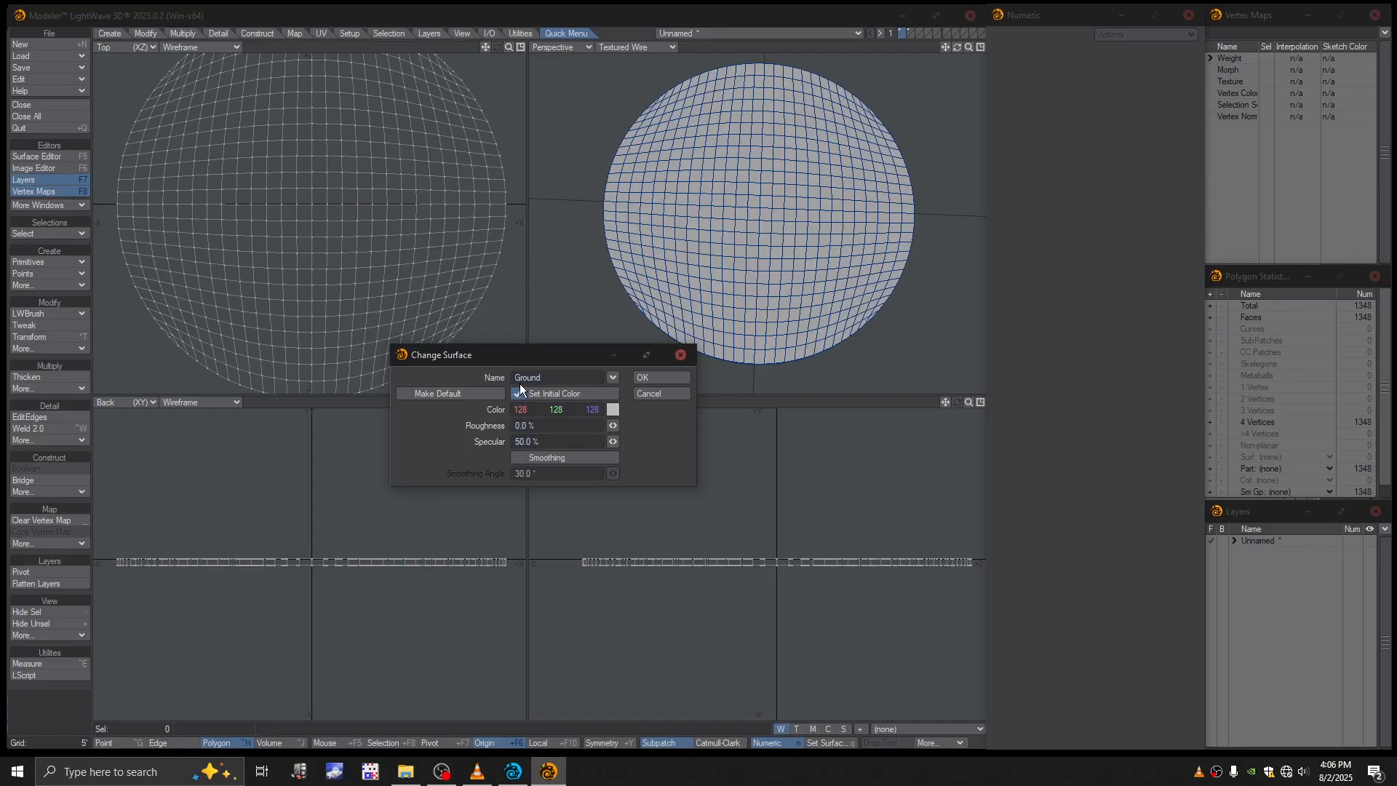
pyautogui.click(519, 394)
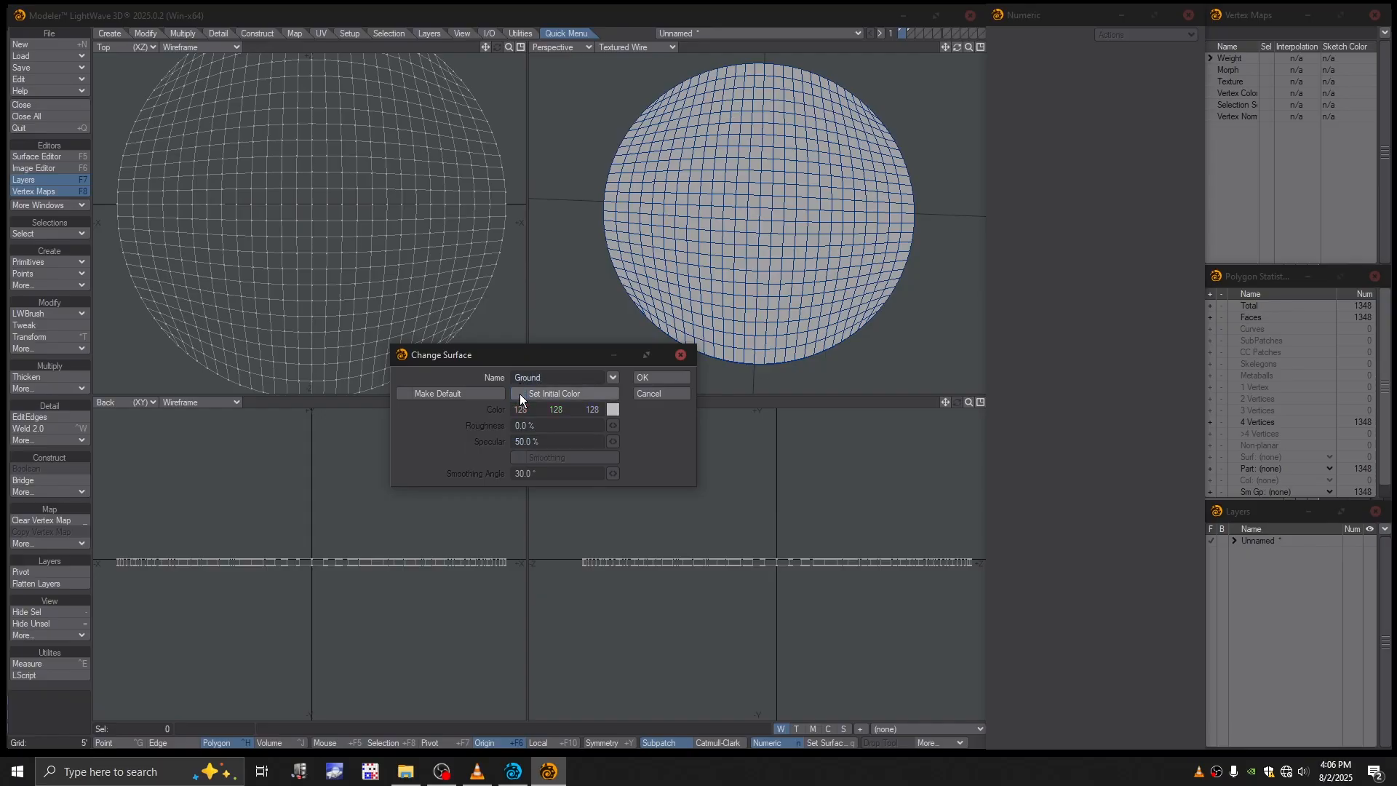
pyautogui.click(684, 383)
pyautogui.keyDown('alt'); pyautogui.moveTo(754, 267); pyautogui.dragTo(758, 267); pyautogui.keyUp('alt')
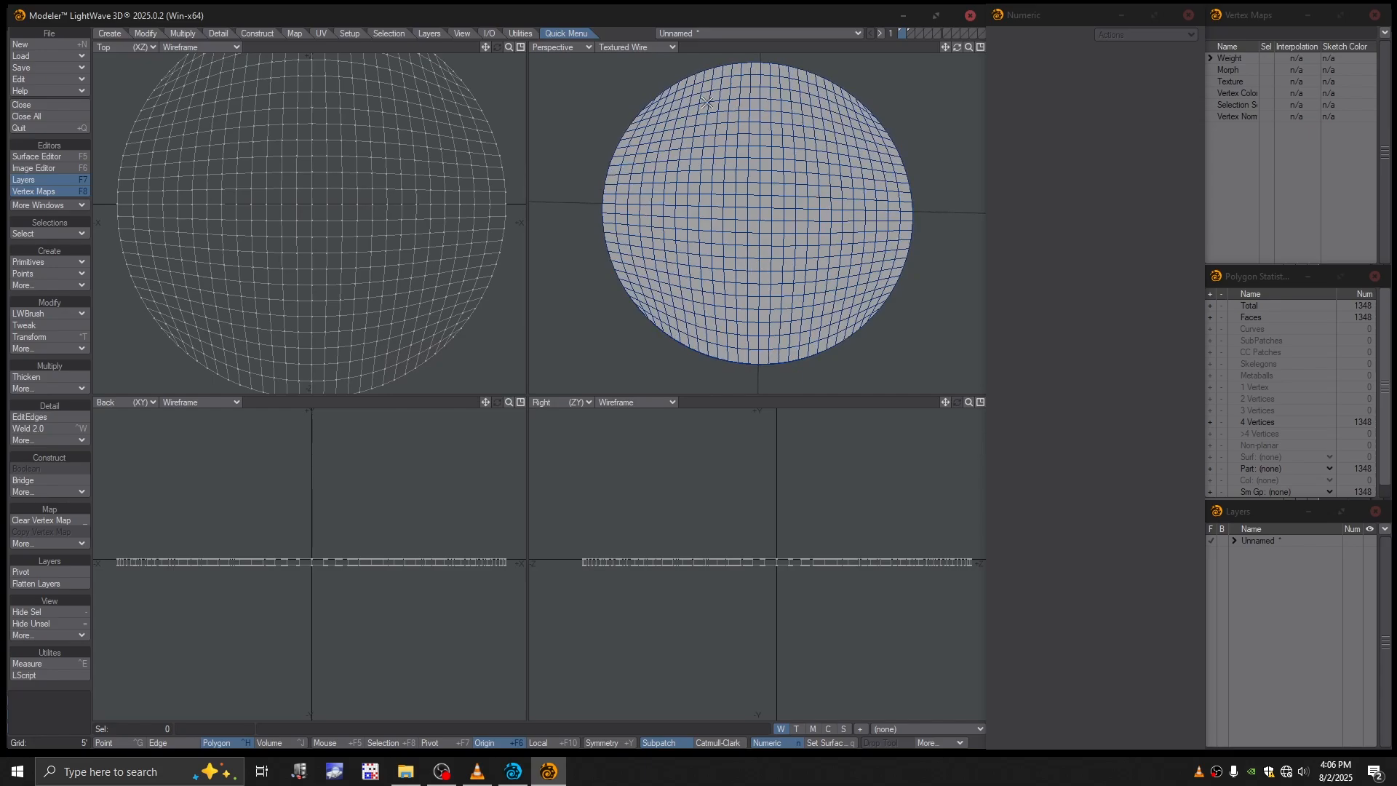
# - Change the Perspective view's display style to Texture
pyautogui.click(635, 47)
pyautogui.click(631, 111)
pyautogui.moveTo(726, 209)
pyautogui.keyDown('alt'); pyautogui.keyDown('shift'); pyautogui.mouseDown()
pyautogui.moveTo(721, 221)
pyautogui.moveTo(720, 201)
pyautogui.mouseUp(); pyautogui.keyUp('shift'); pyautogui.keyUp('alt')
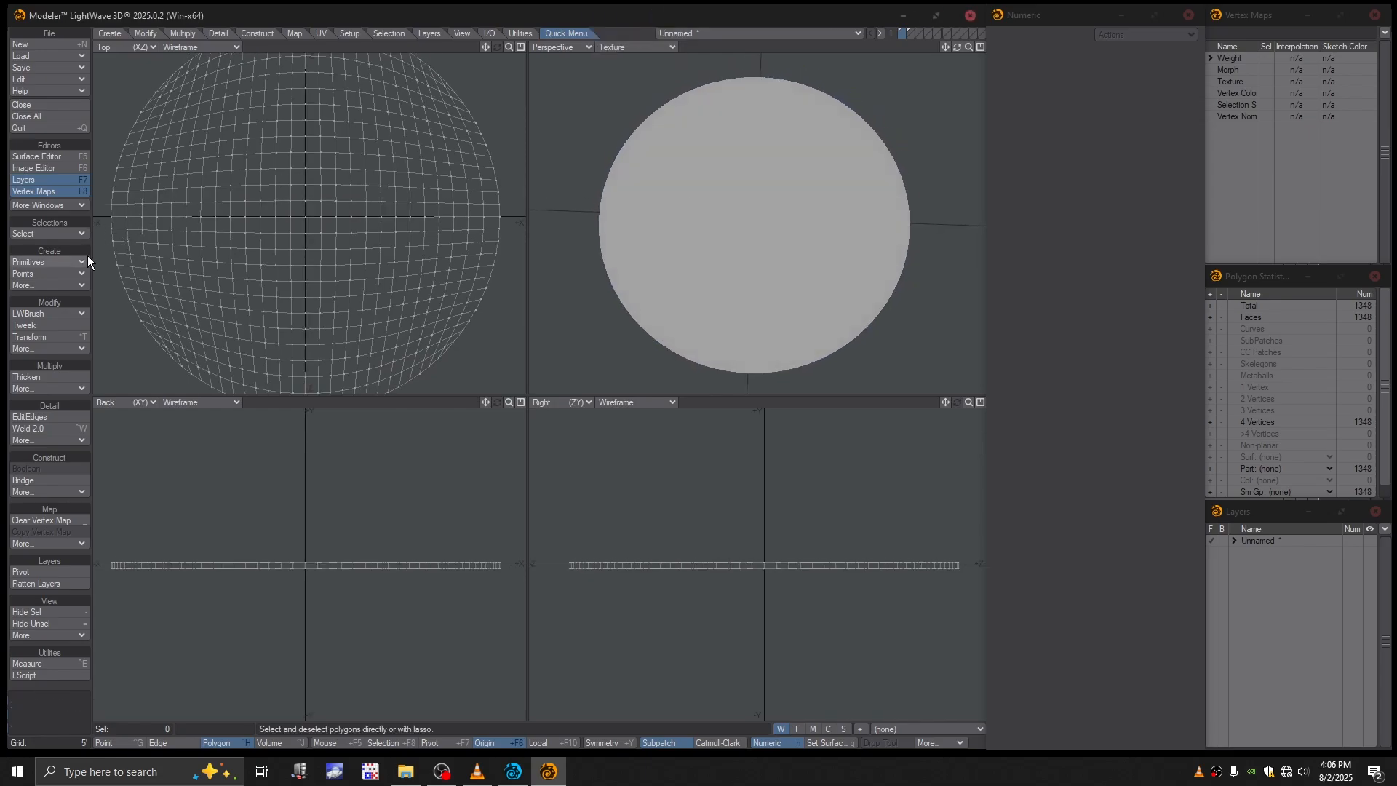
# - In the Surface Editor, set the Ground surface to 100% roughness, 0.9% specular and a near-white colour of 250, 250, 250
pyautogui.click(45, 156)
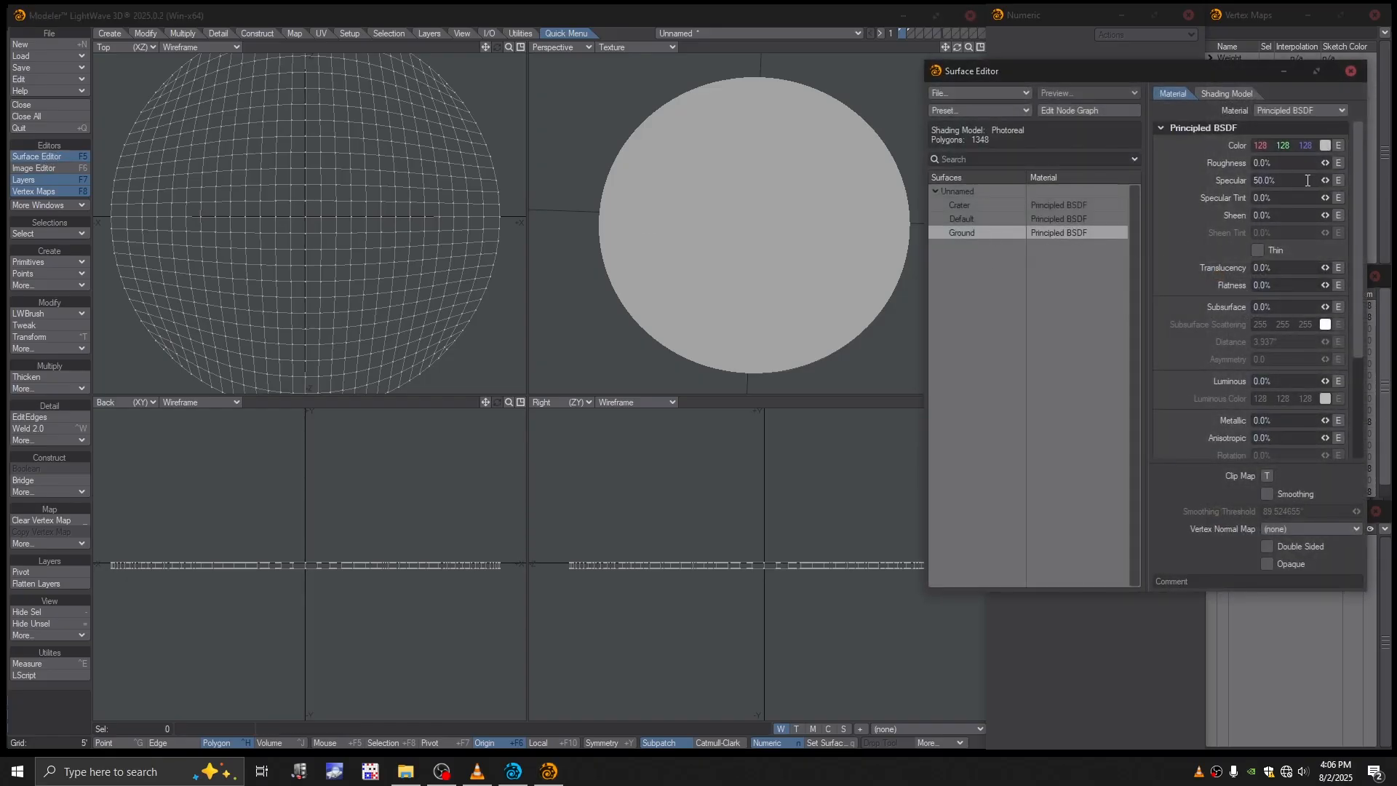
pyautogui.moveTo(1327, 181); pyautogui.dragTo(1395, 163)
pyautogui.click(1325, 146)
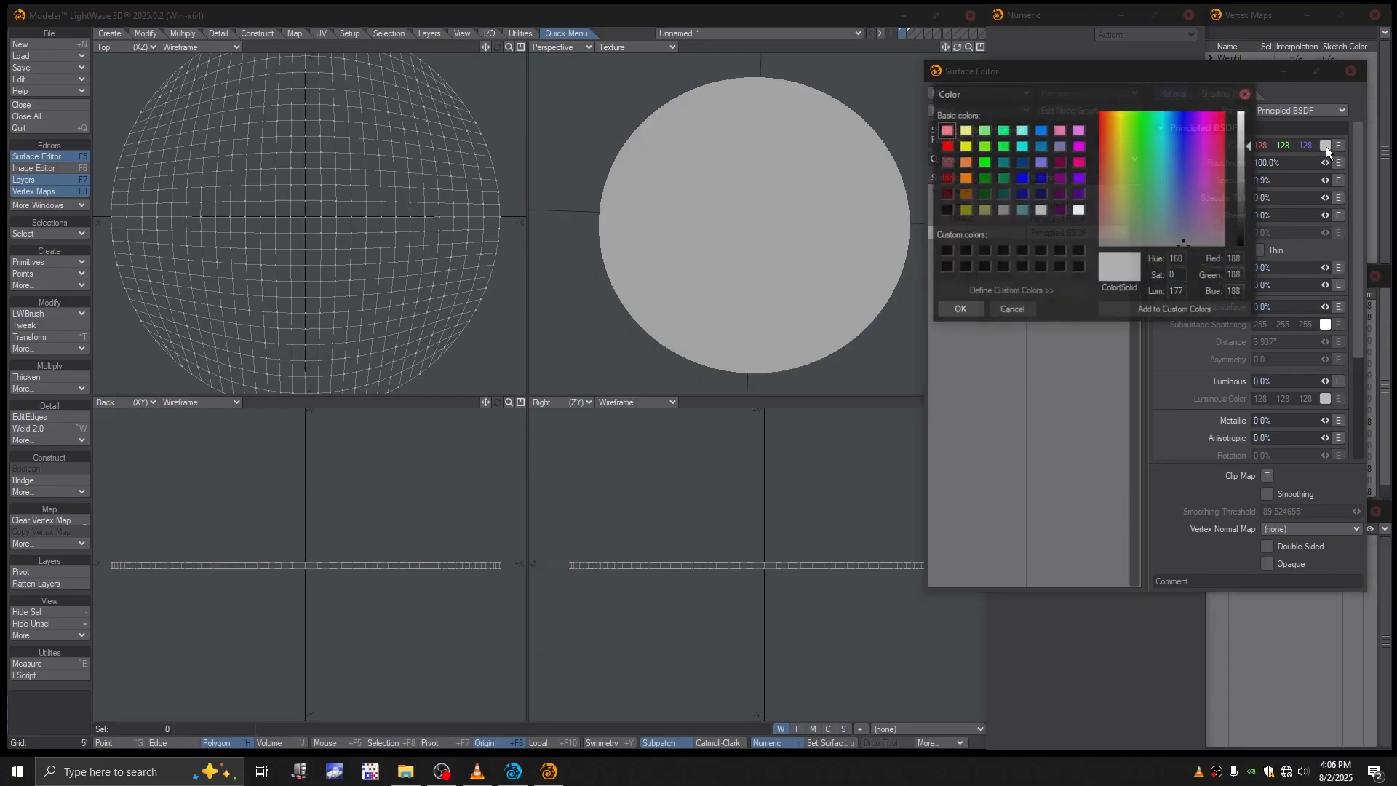
pyautogui.moveTo(1242, 151); pyautogui.dragTo(1243, 111)
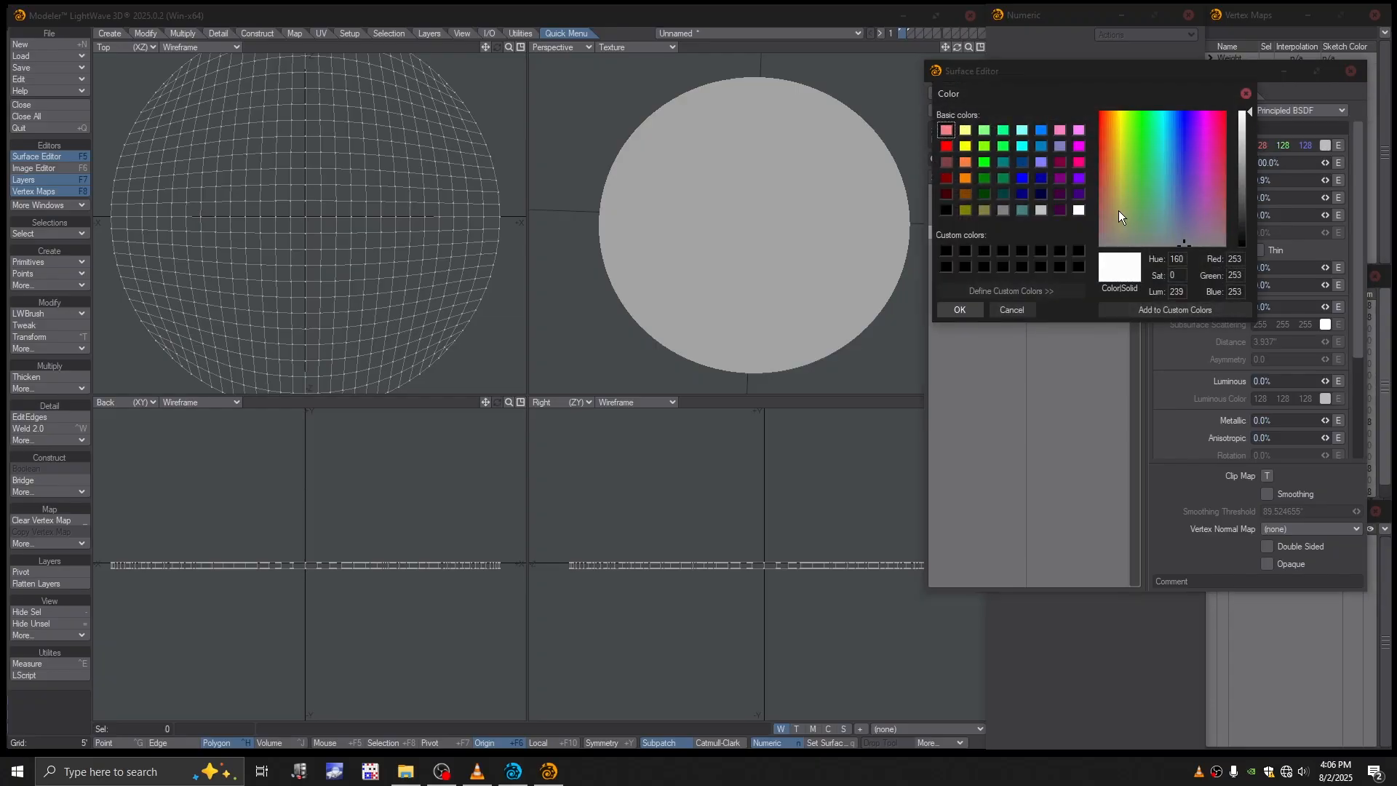
pyautogui.click(953, 311)
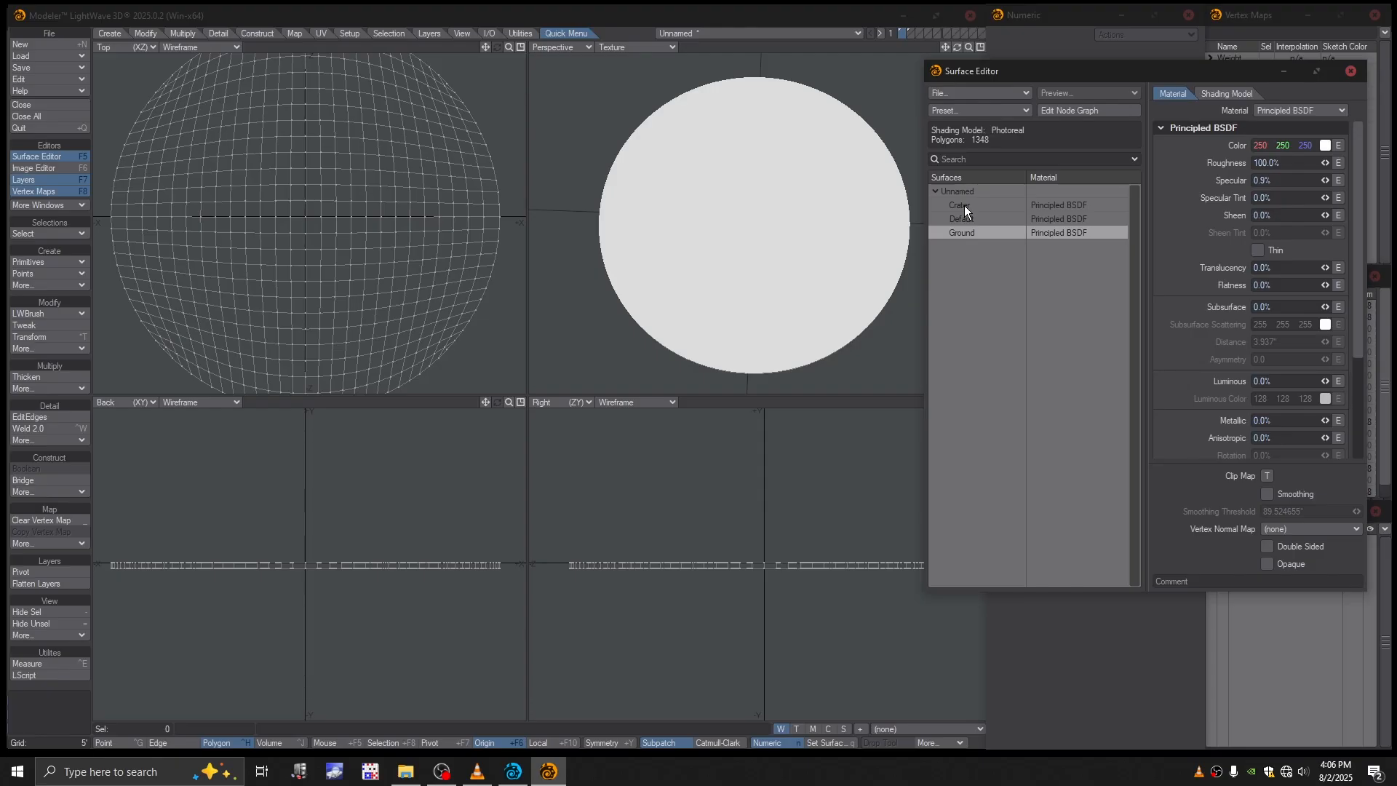
# - Open the Crater surface's node graph, collapse the Input node, and move the Input and Principled BSDF nodes to clear working space
pyautogui.click(1041, 204)
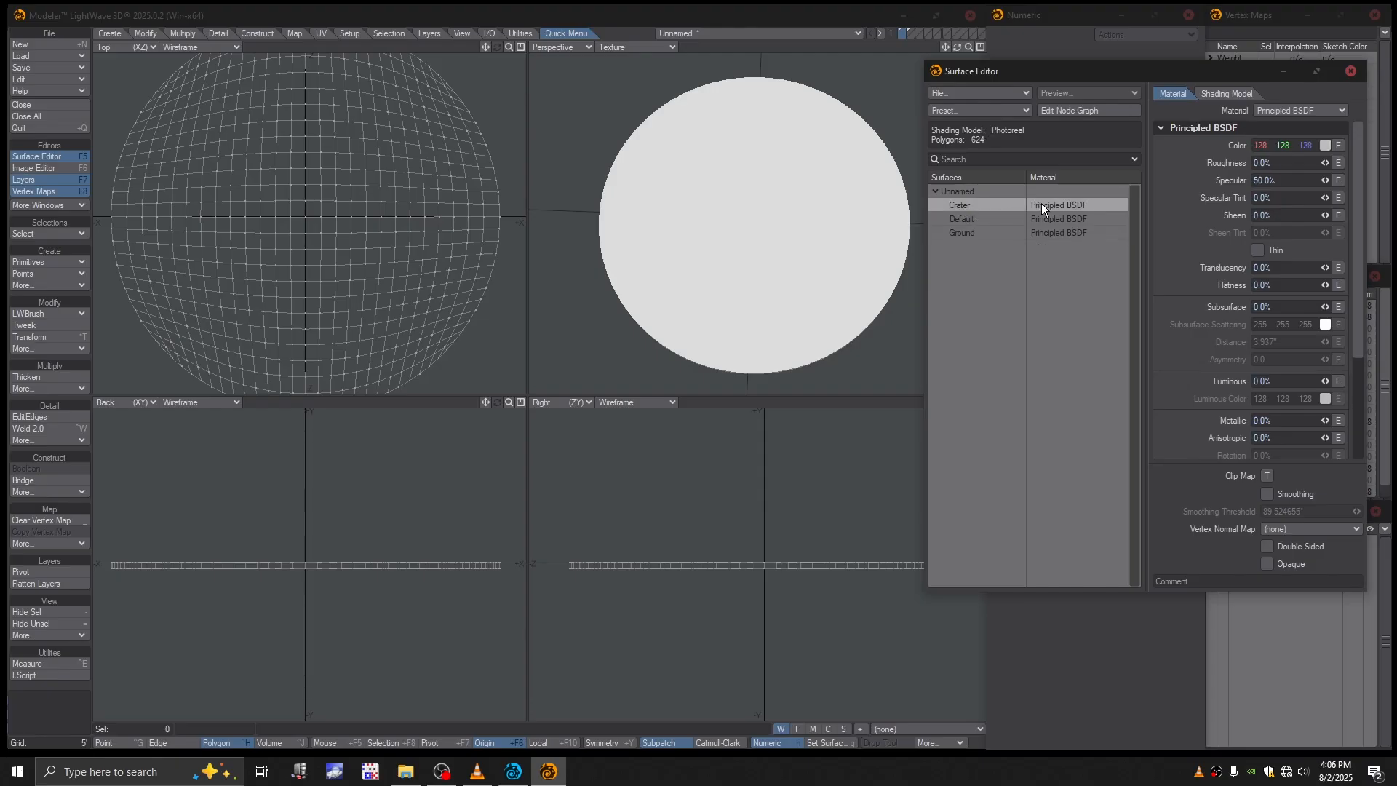
pyautogui.click(1087, 110)
pyautogui.moveTo(838, 94); pyautogui.dragTo(848, 95)
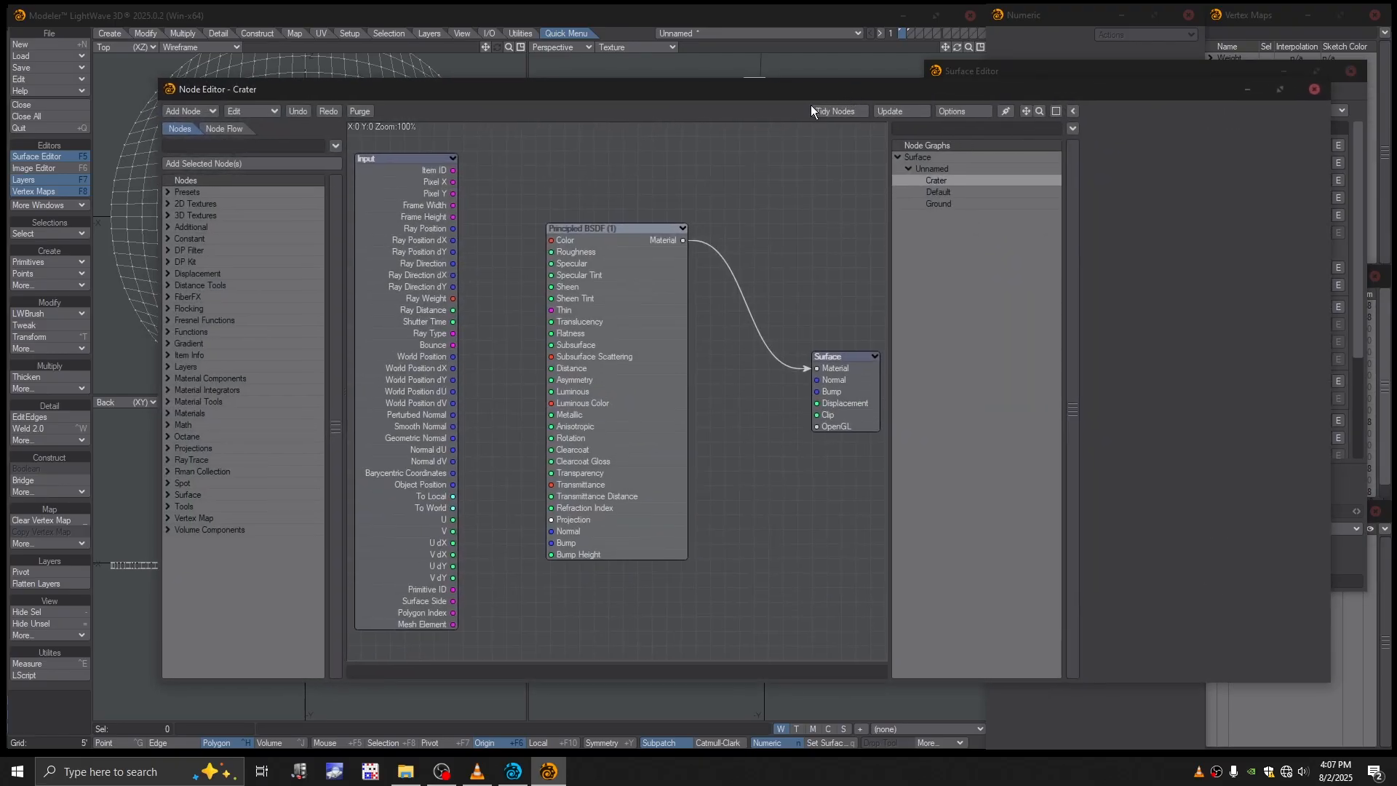
pyautogui.click(451, 159)
pyautogui.moveTo(419, 161); pyautogui.dragTo(424, 144)
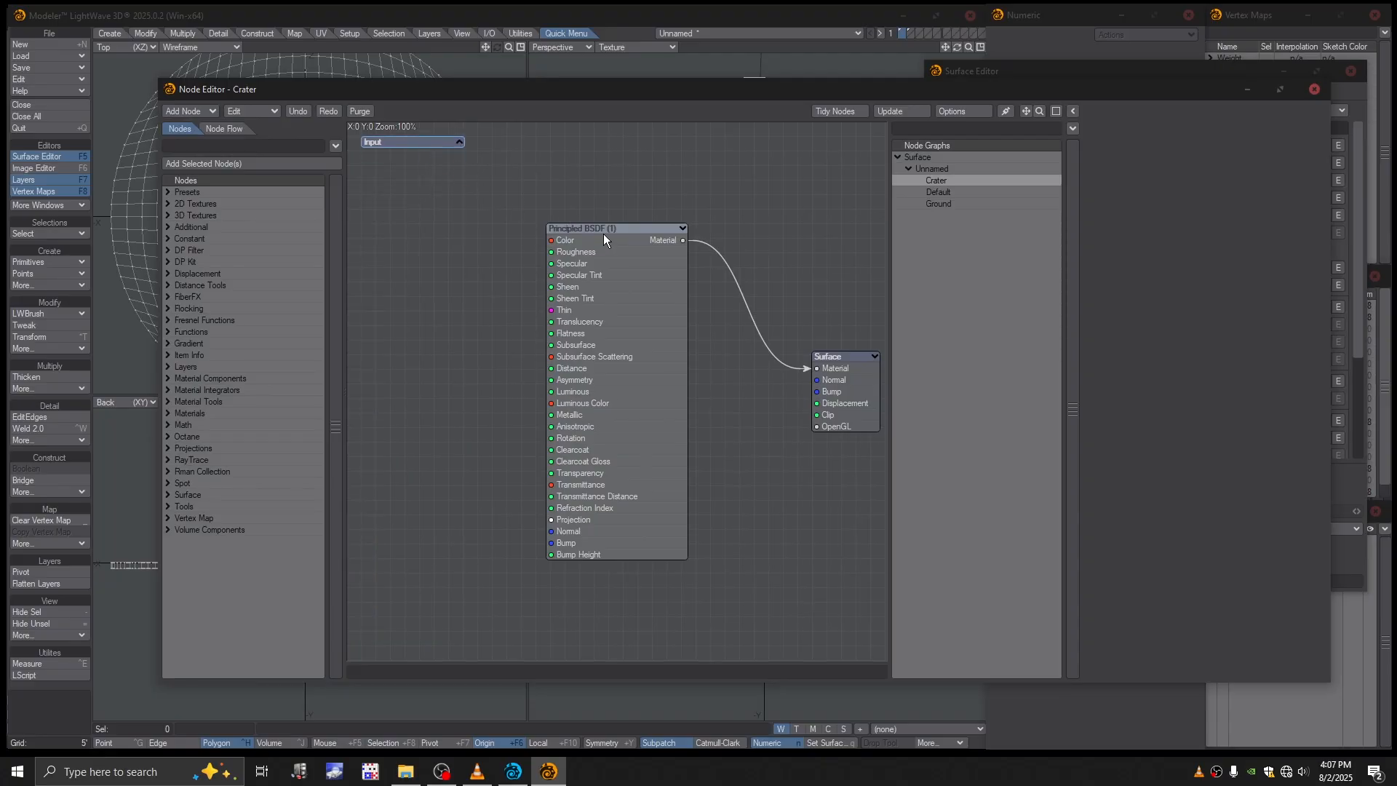
pyautogui.moveTo(604, 234); pyautogui.dragTo(626, 180)
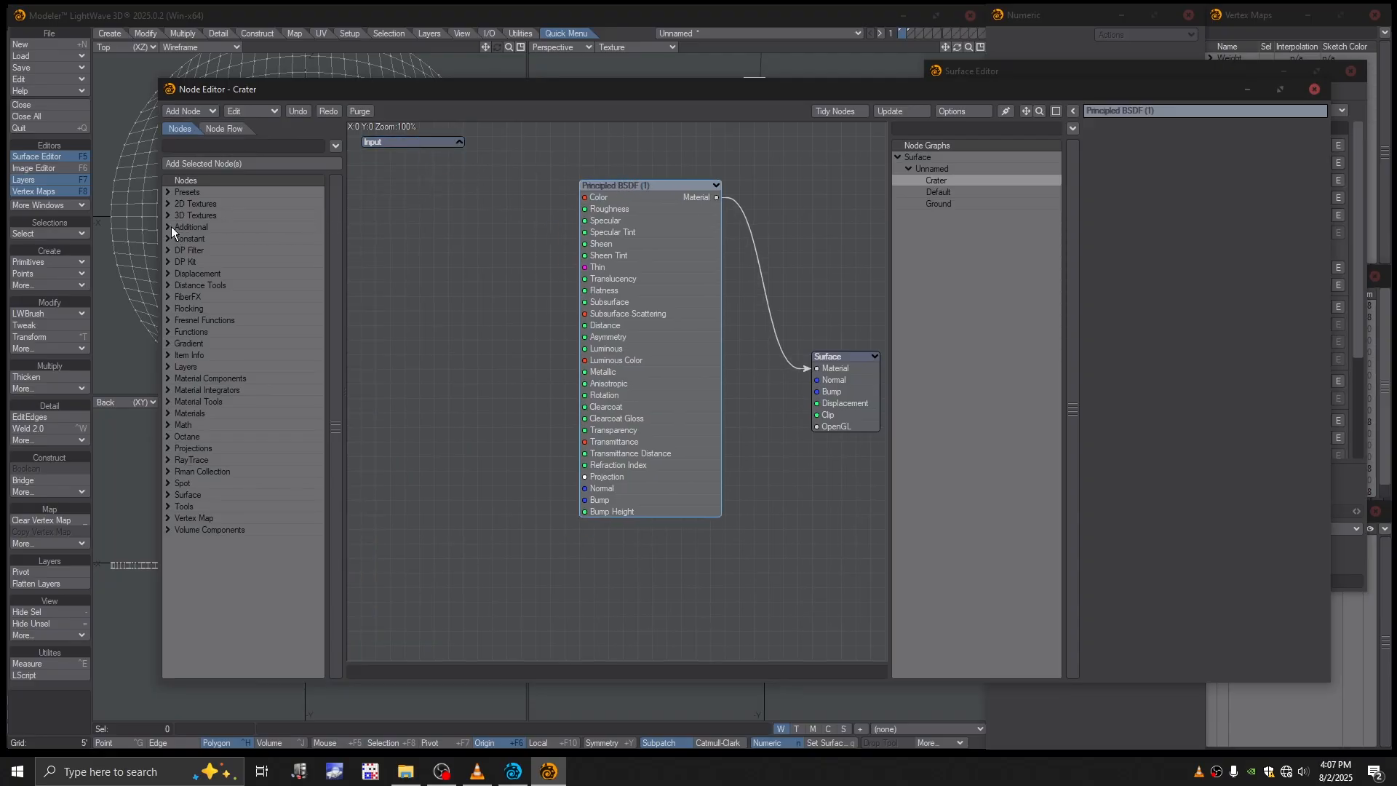
# - Add an Image node from the 2D textures to the Crater surface's node graph
pyautogui.click(170, 206)
pyautogui.click(166, 204)
pyautogui.click(166, 203)
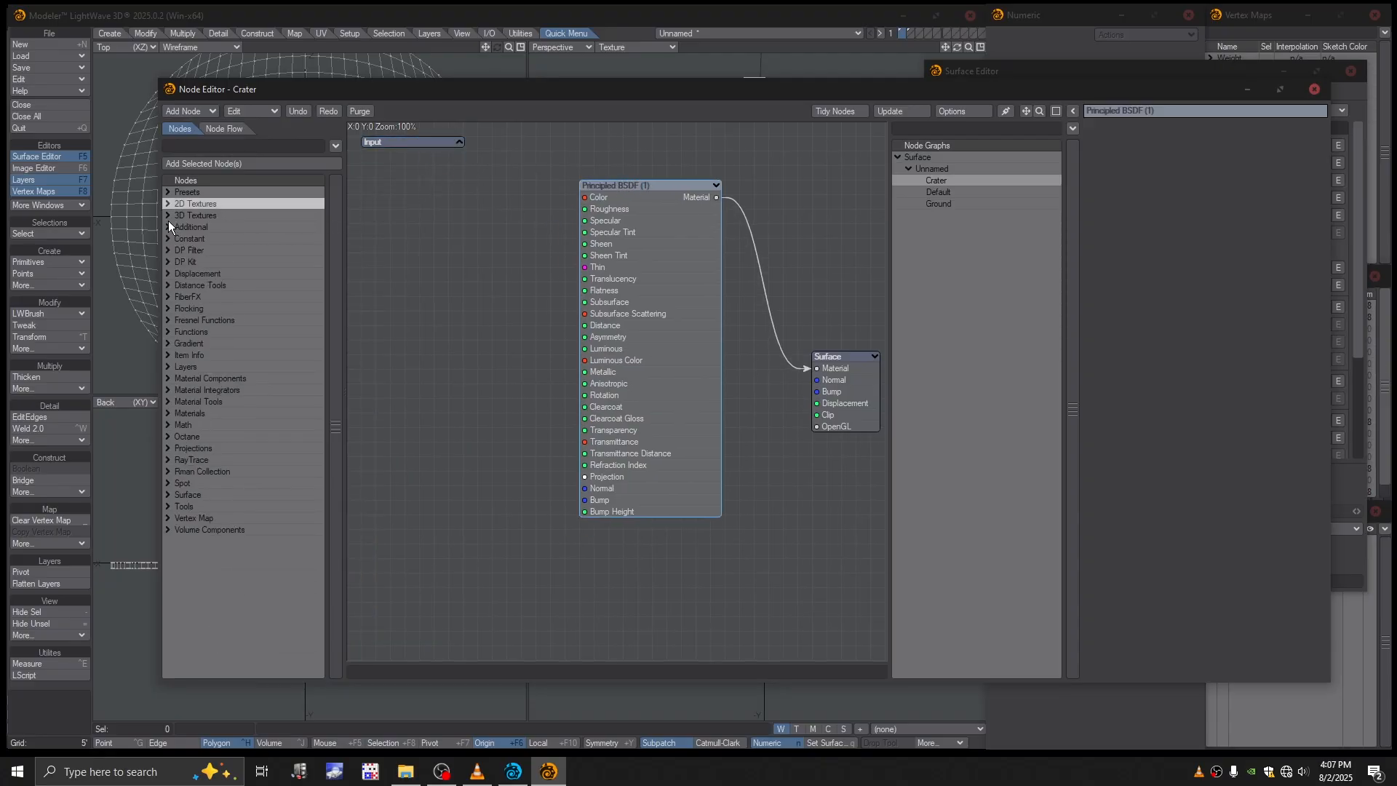
pyautogui.click(168, 204)
pyautogui.doubleClick(194, 252)
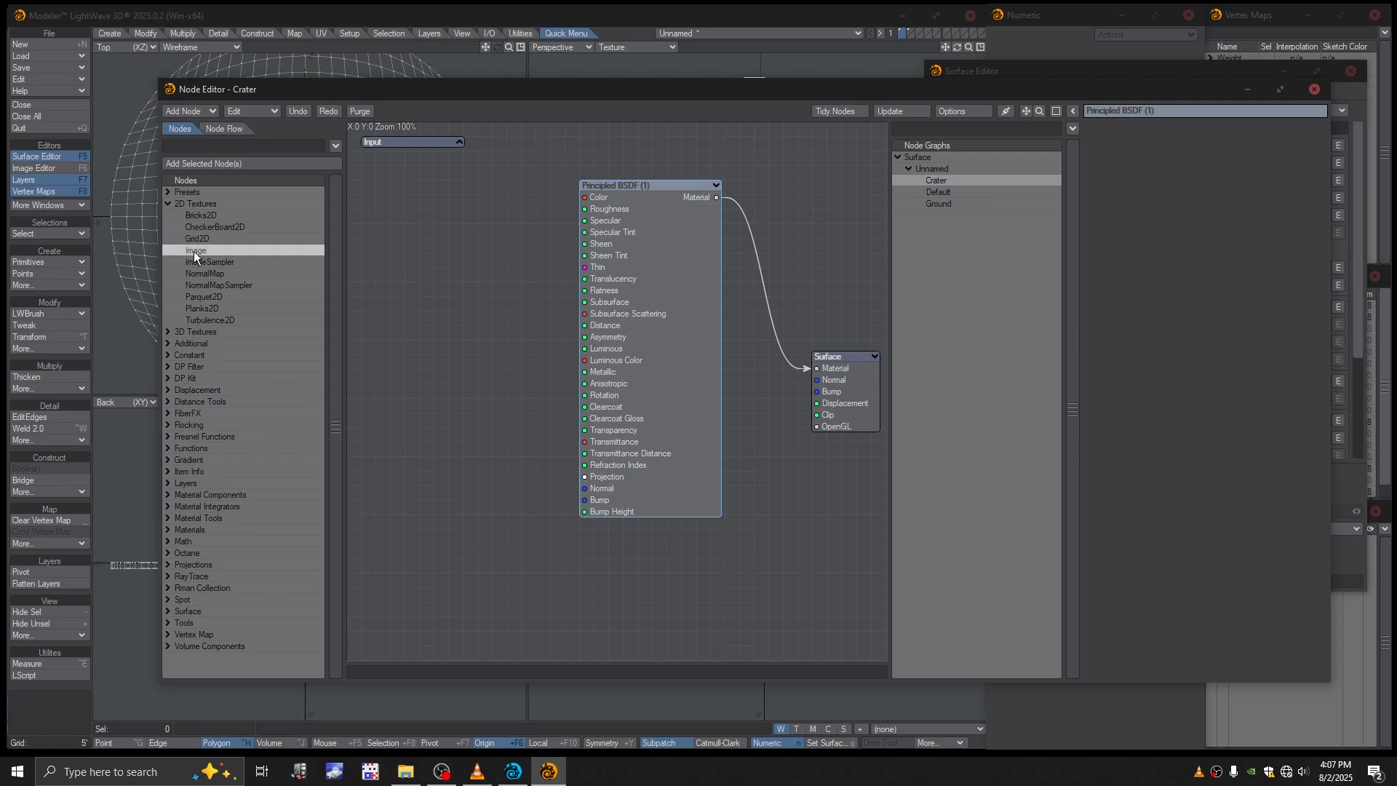
# - Place the Image node beside the Principled BSDF node and connect its Color output to the BSDF's Color input
pyautogui.moveTo(595, 286); pyautogui.dragTo(413, 173)
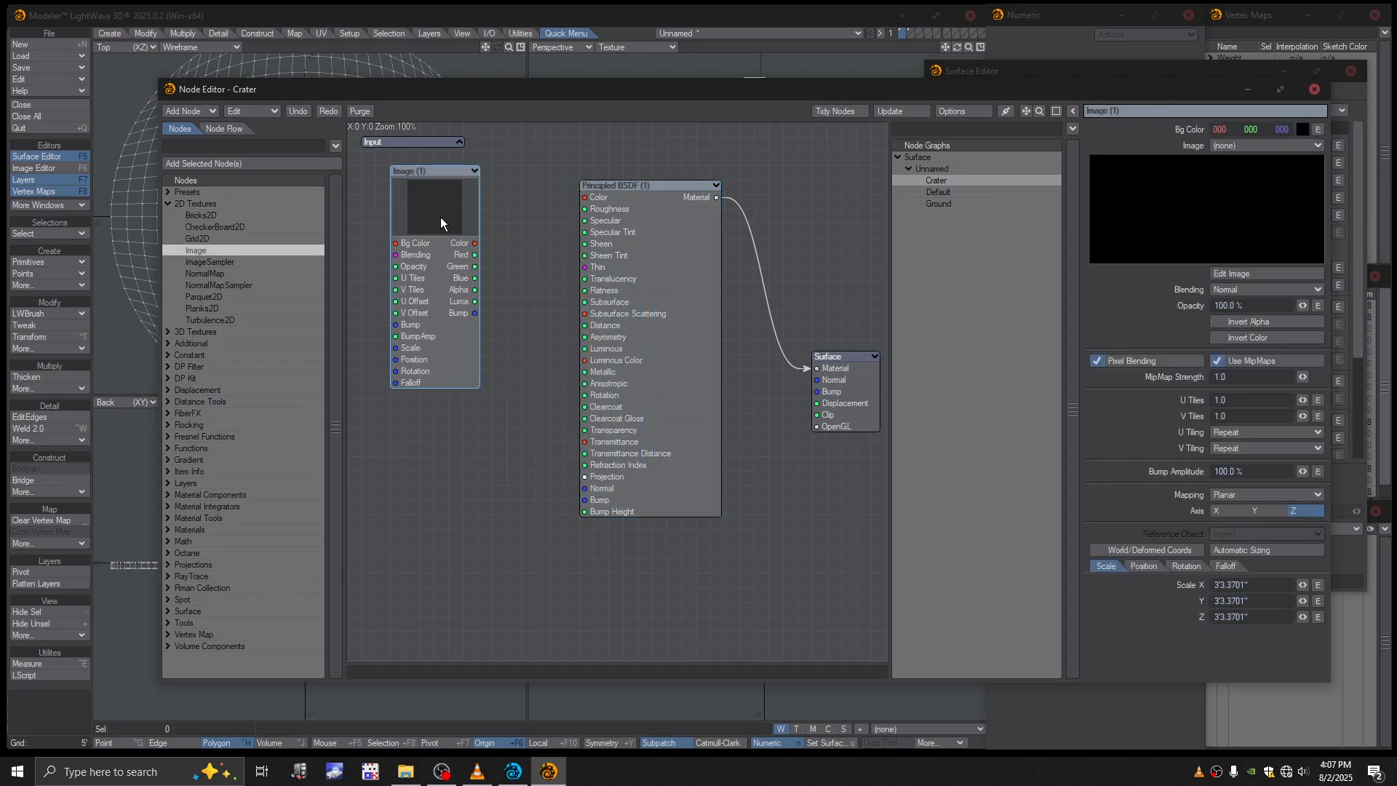
pyautogui.moveTo(478, 243); pyautogui.dragTo(586, 197)
pyautogui.moveTo(478, 211); pyautogui.dragTo(493, 211)
# - Load Crater-sml.jpg into the Image node, set its mapping to UV Map, and close the node graph
pyautogui.click(1234, 144)
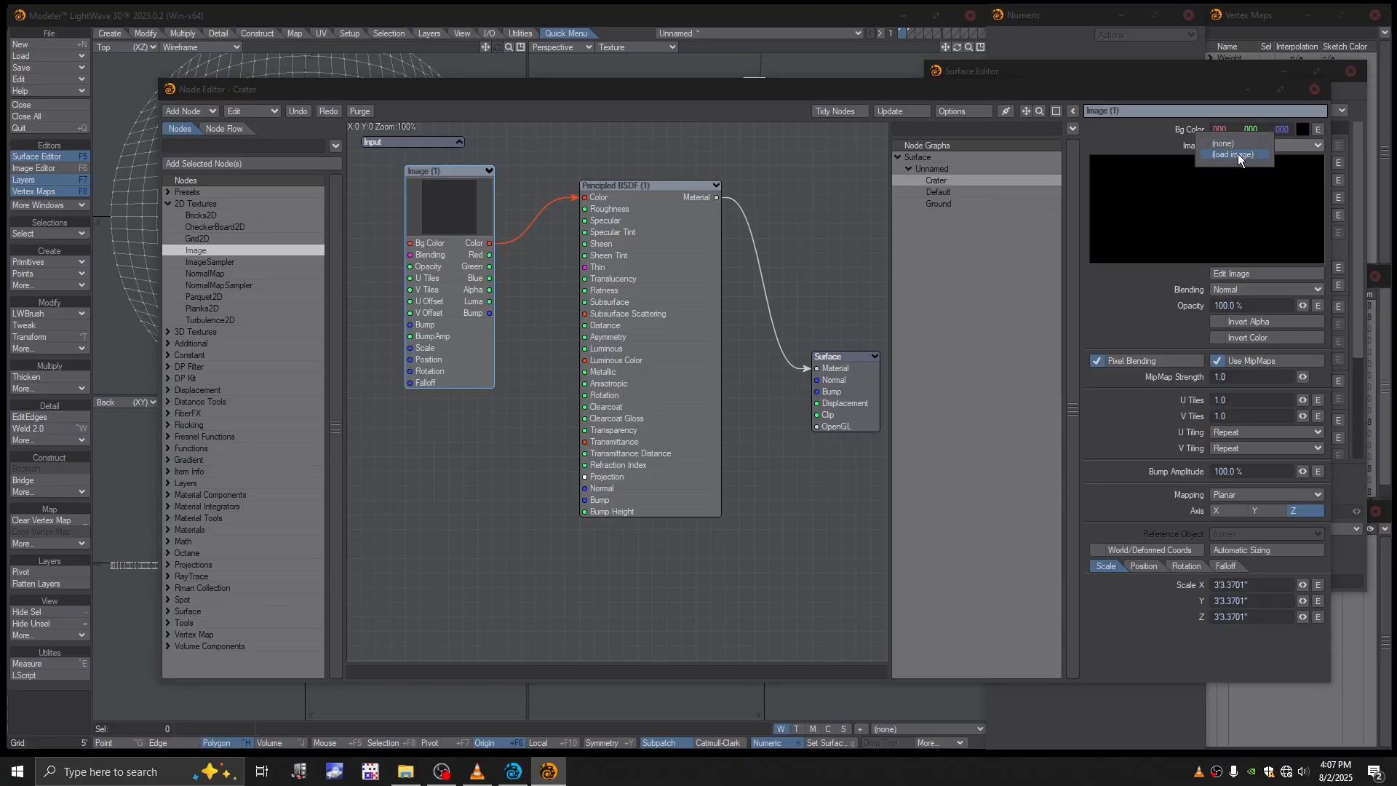
pyautogui.click(1266, 179)
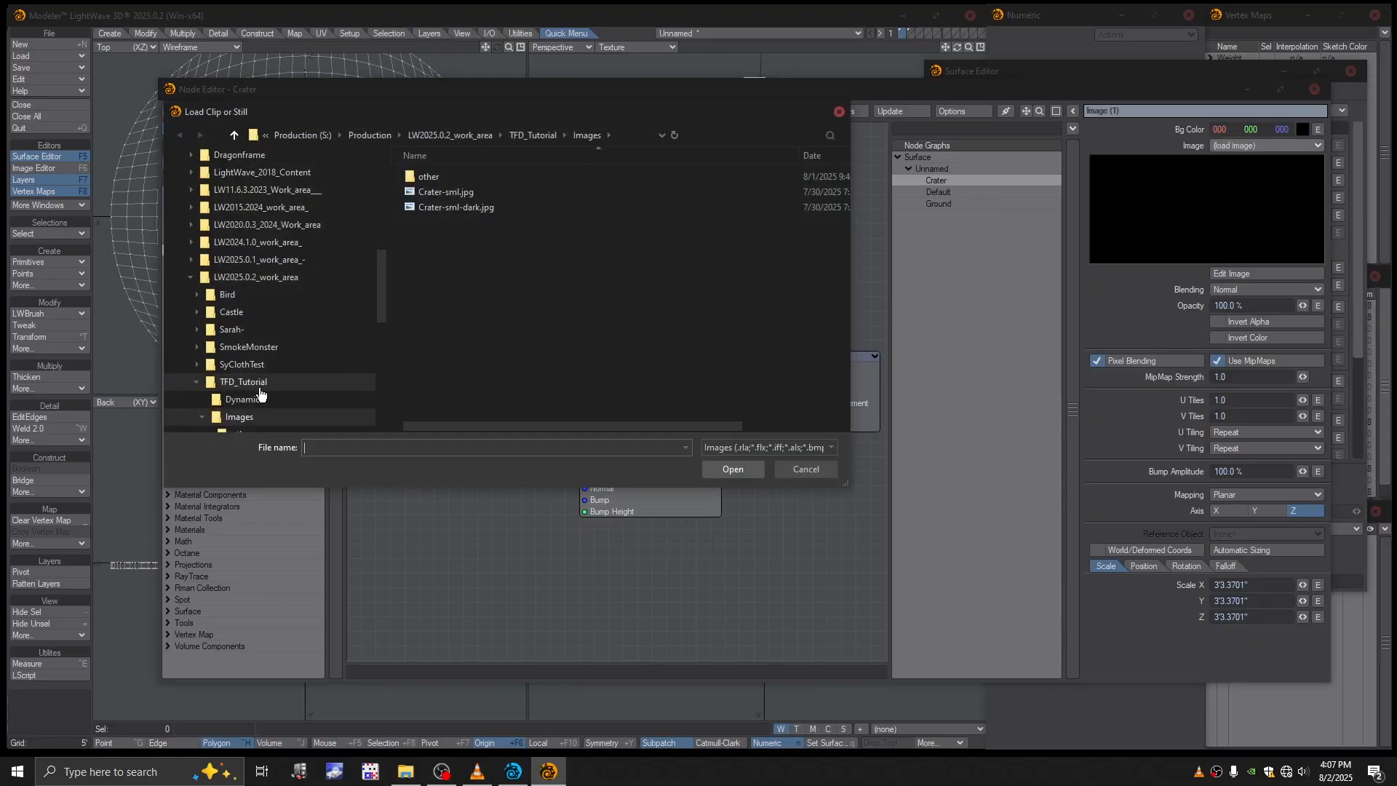
pyautogui.doubleClick(426, 192)
pyautogui.click(1257, 494)
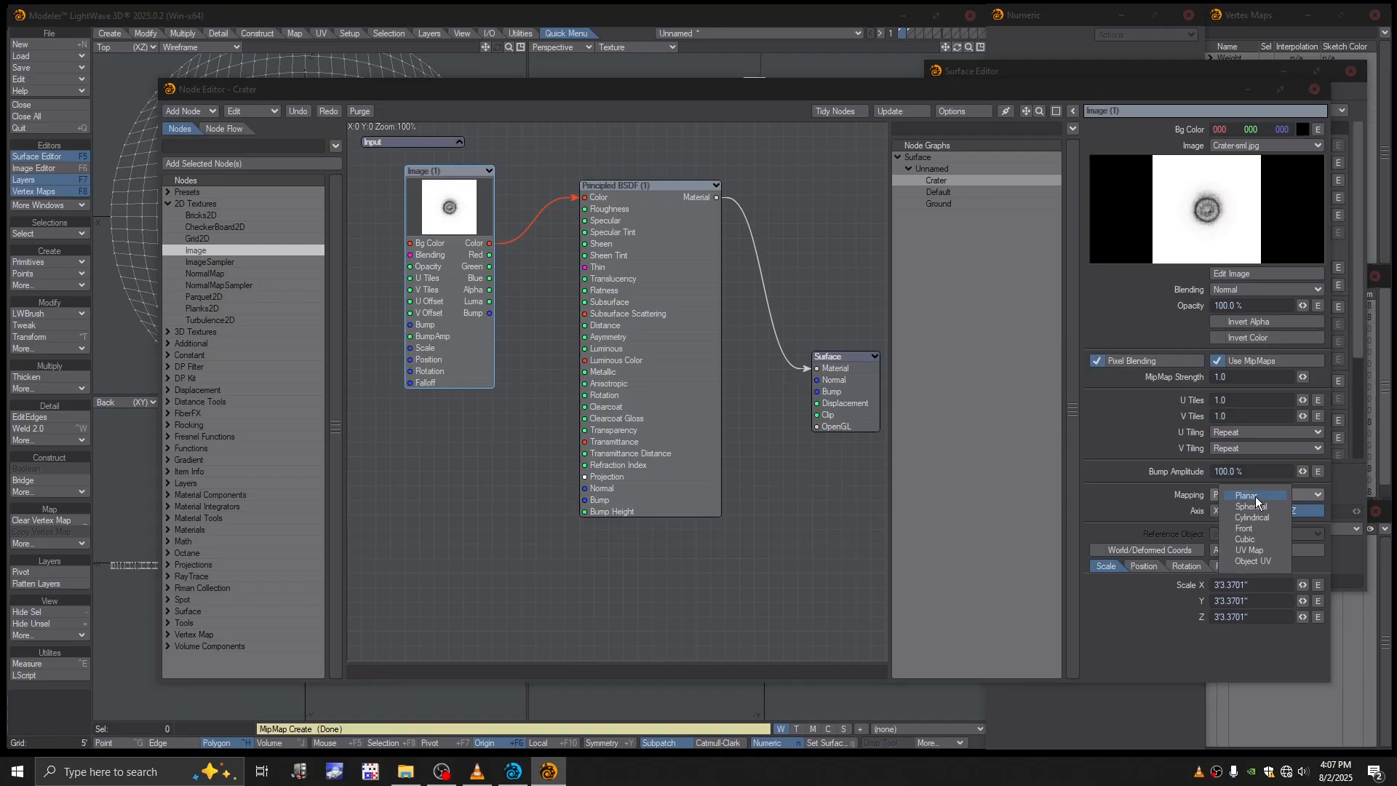
pyautogui.click(1315, 89)
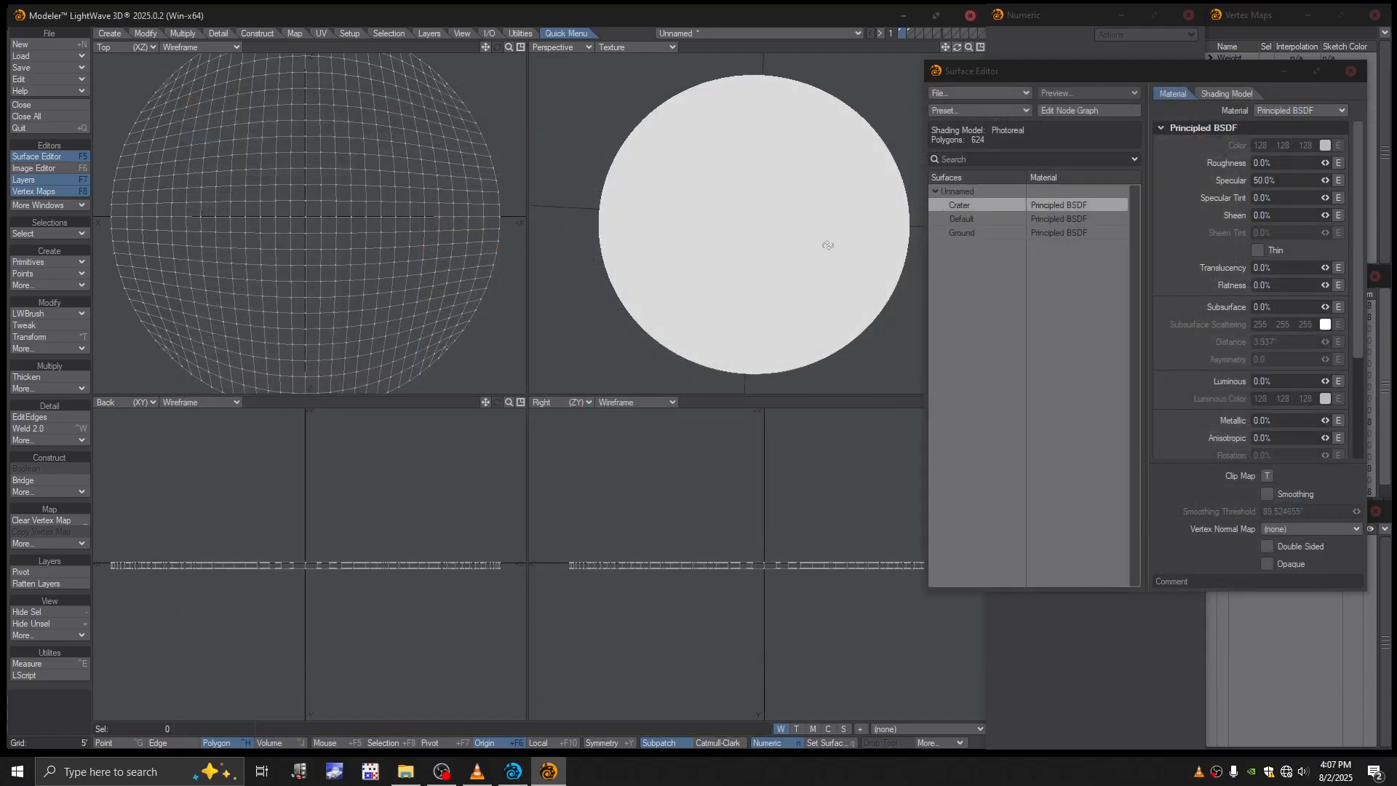
pyautogui.keyDown('alt'); pyautogui.moveTo(827, 243); pyautogui.dragTo(745, 271); pyautogui.keyUp('alt')
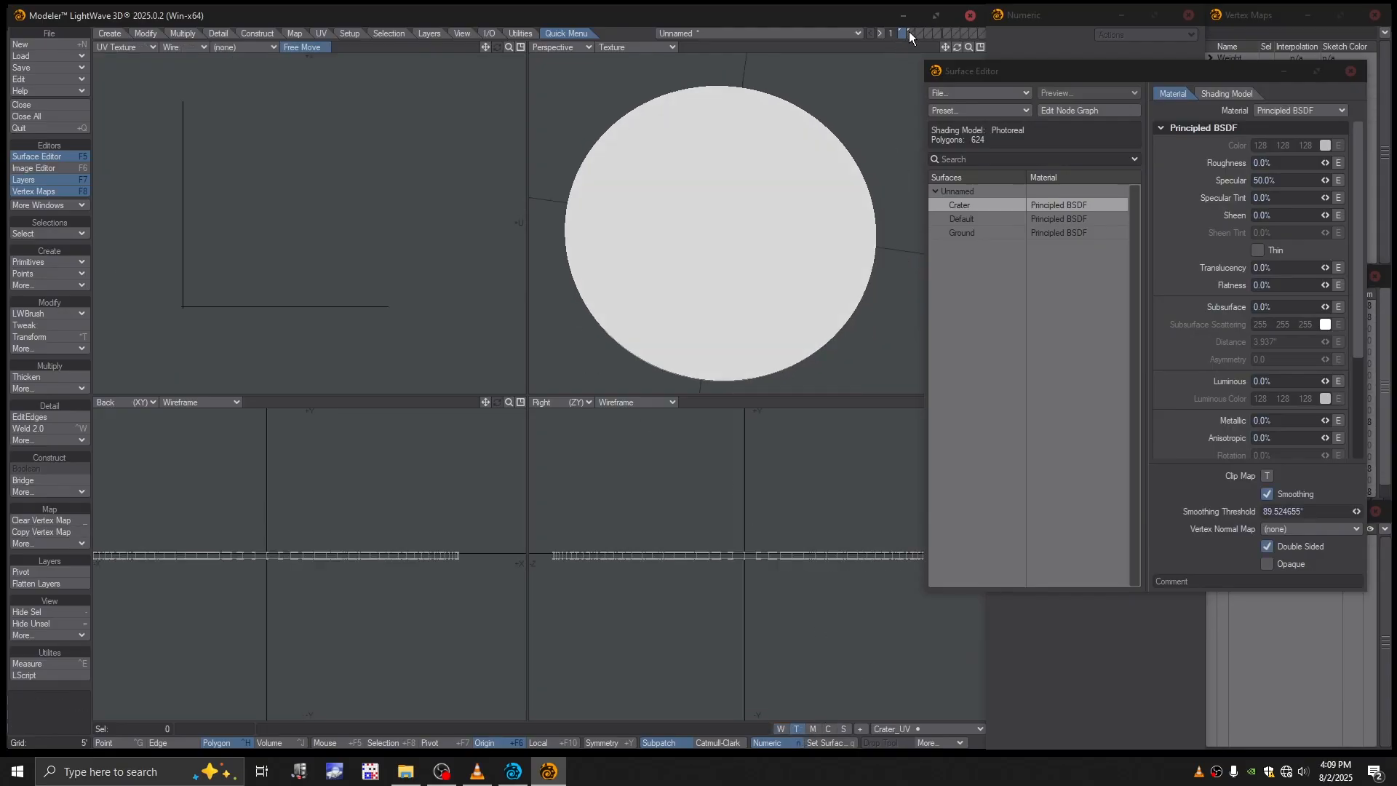
# - Create a planar UV map named Crater_UV for the patch, projected on the Y axis with automatic sizing
pyautogui.click(906, 727)
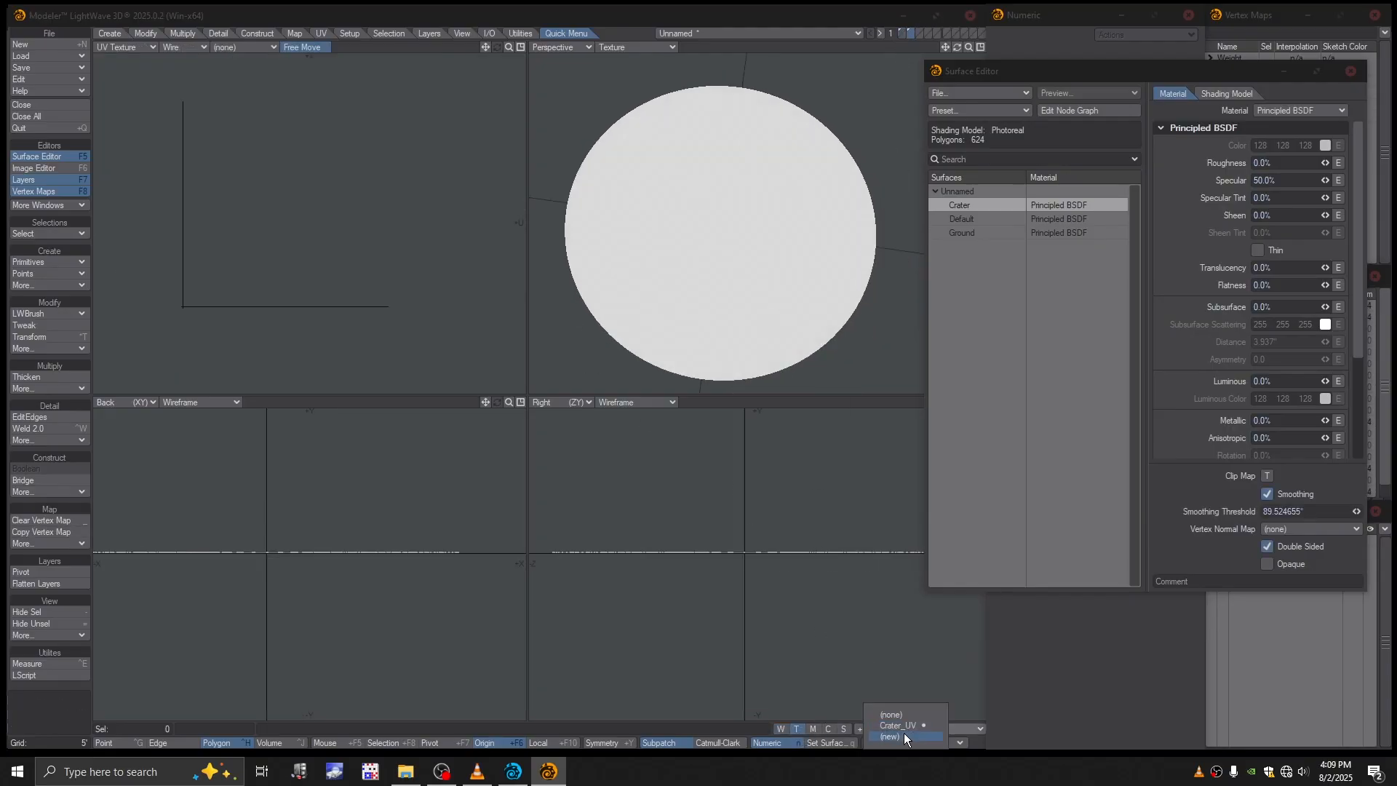
pyautogui.click(904, 735)
pyautogui.click(606, 250)
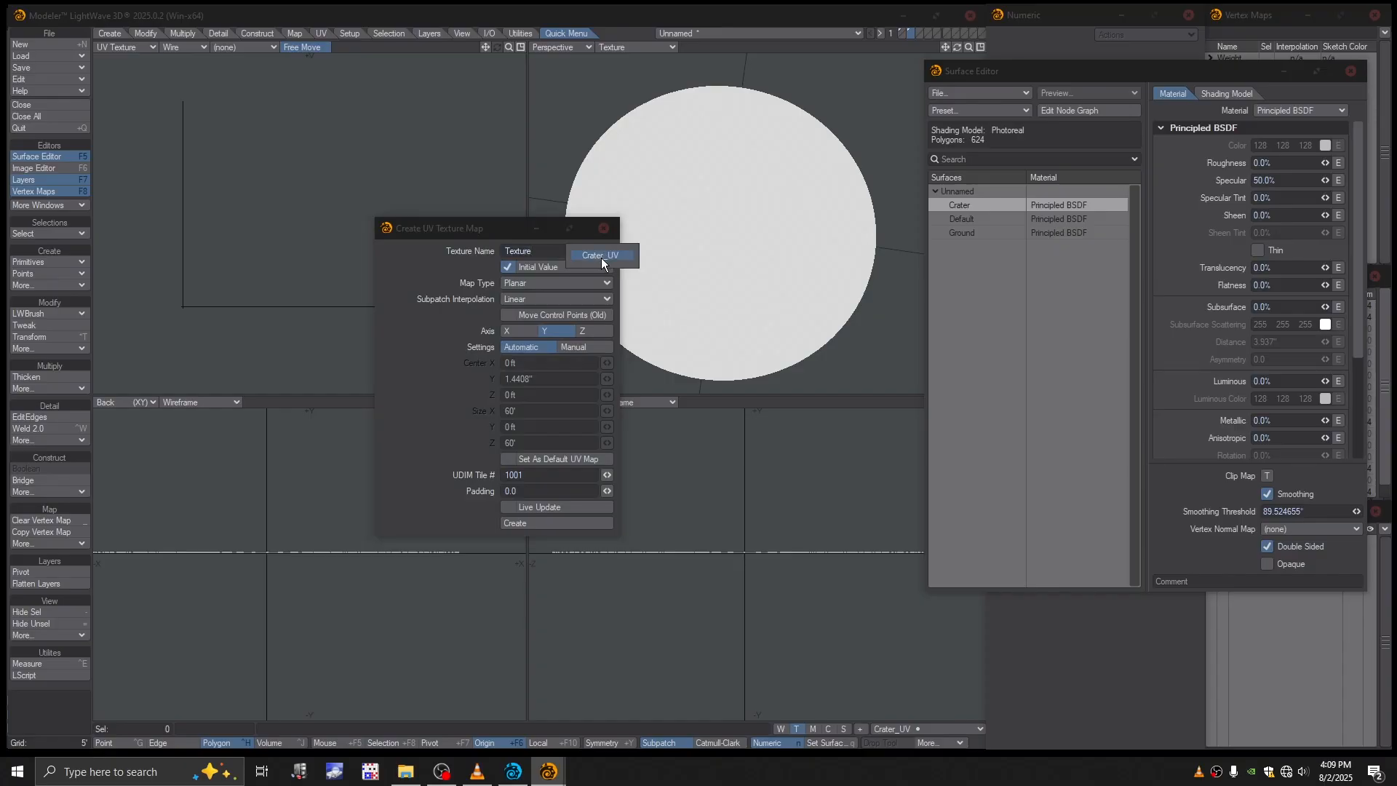
pyautogui.click(601, 255)
pyautogui.click(535, 523)
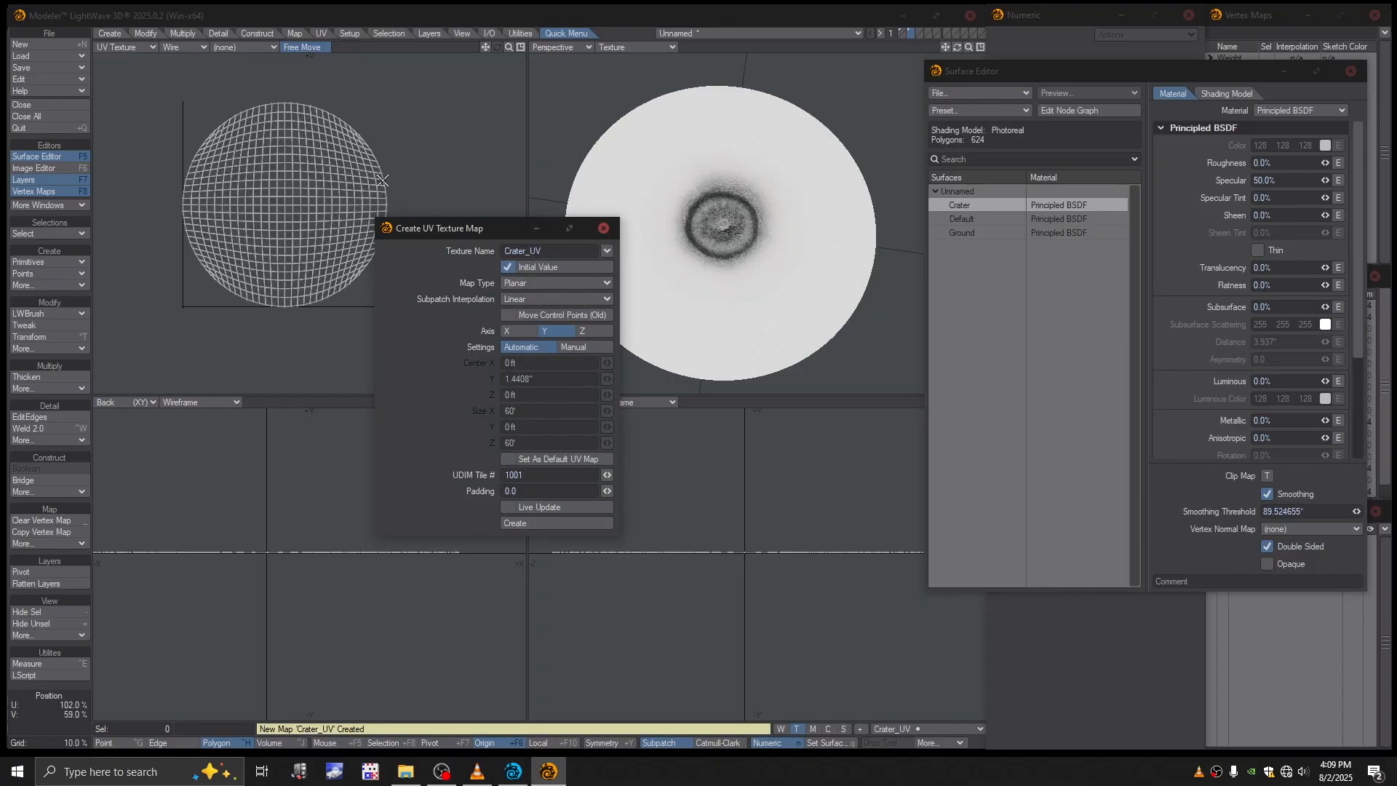
pyautogui.click(604, 228)
pyautogui.scroll(4, 768, 186)
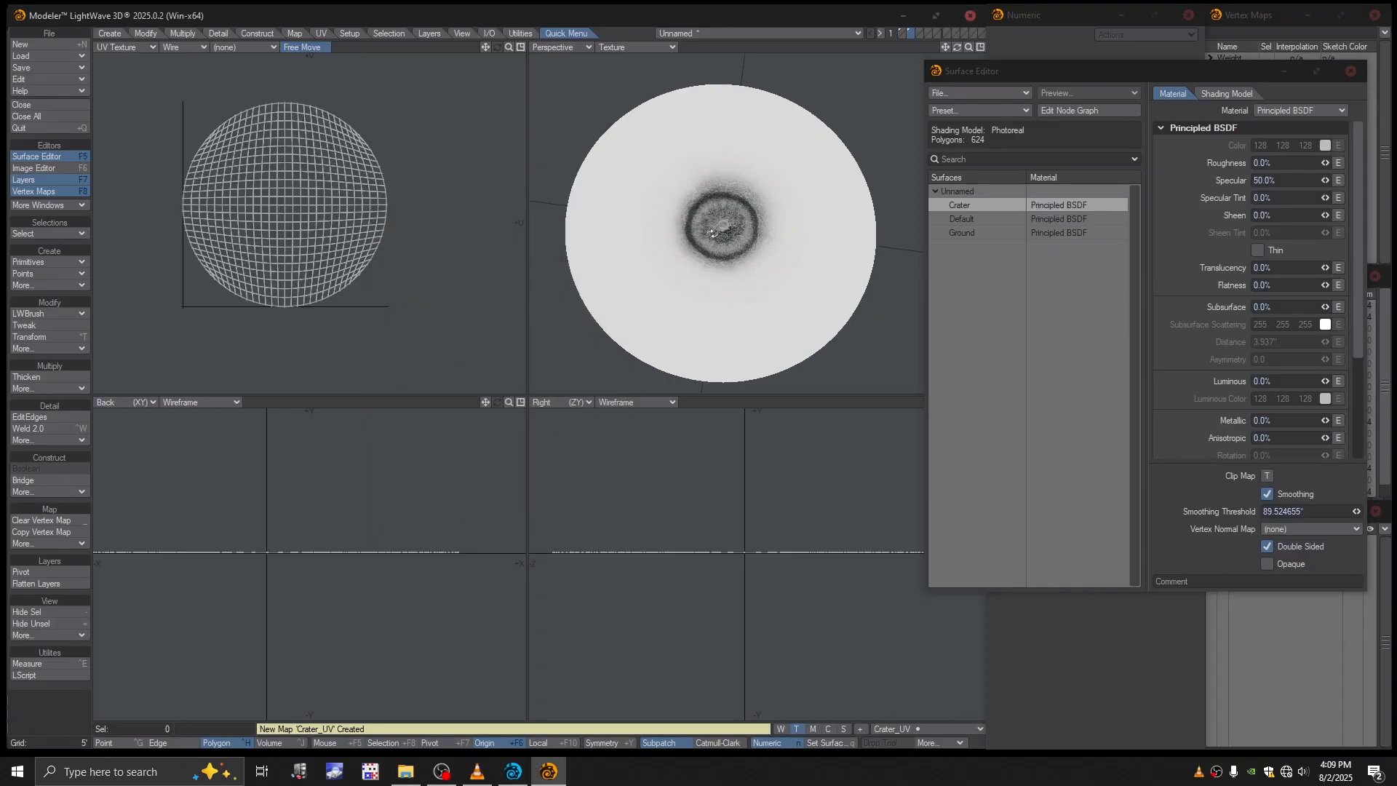
# - Compare the thin disc's layer with the textured patch's layer, returning to the patch for a closer look
pyautogui.click(904, 31)
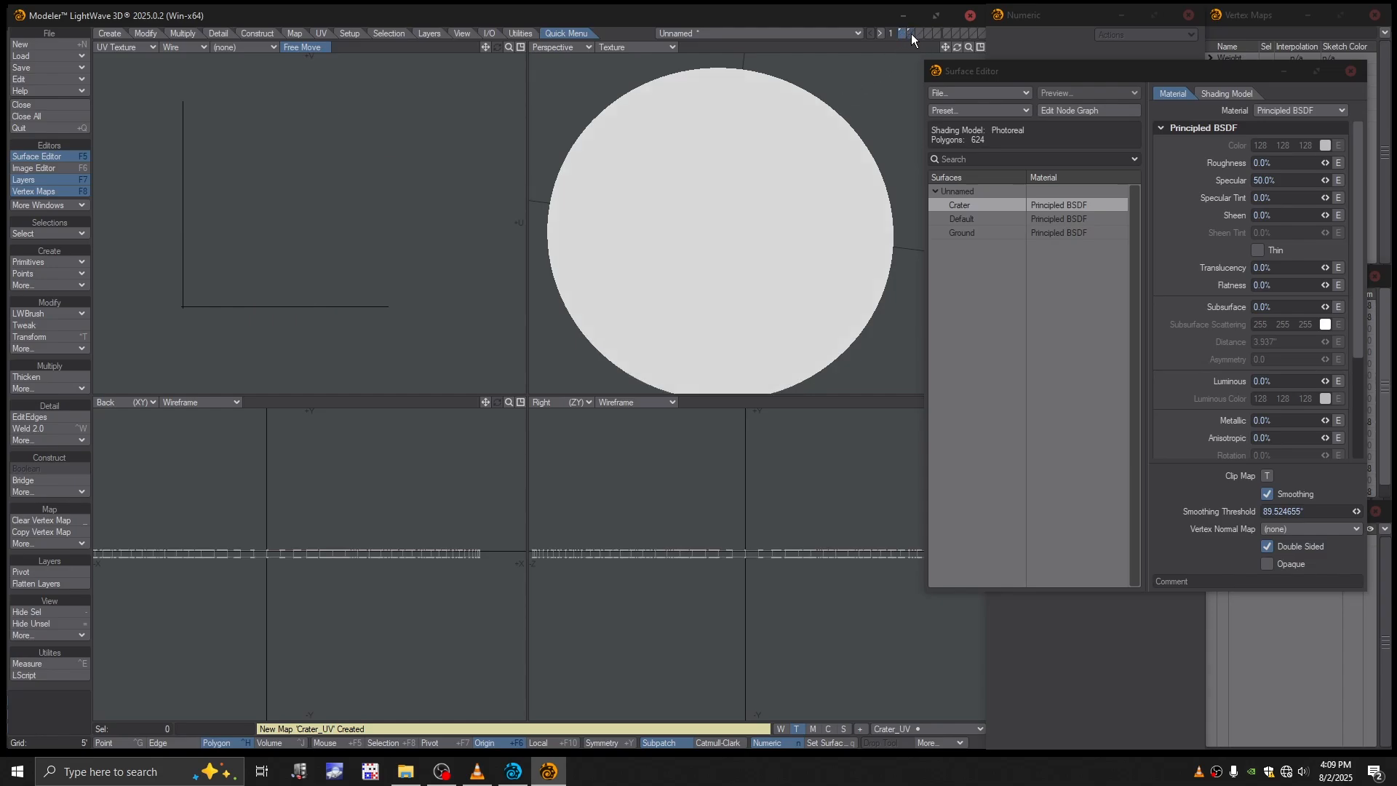
pyautogui.click(910, 30)
pyautogui.moveTo(767, 243)
pyautogui.keyDown('alt'); pyautogui.mouseDown()
pyautogui.moveTo(745, 233)
pyautogui.moveTo(753, 253)
pyautogui.mouseUp(); pyautogui.keyUp('alt')
pyautogui.scroll(3, 754, 253)
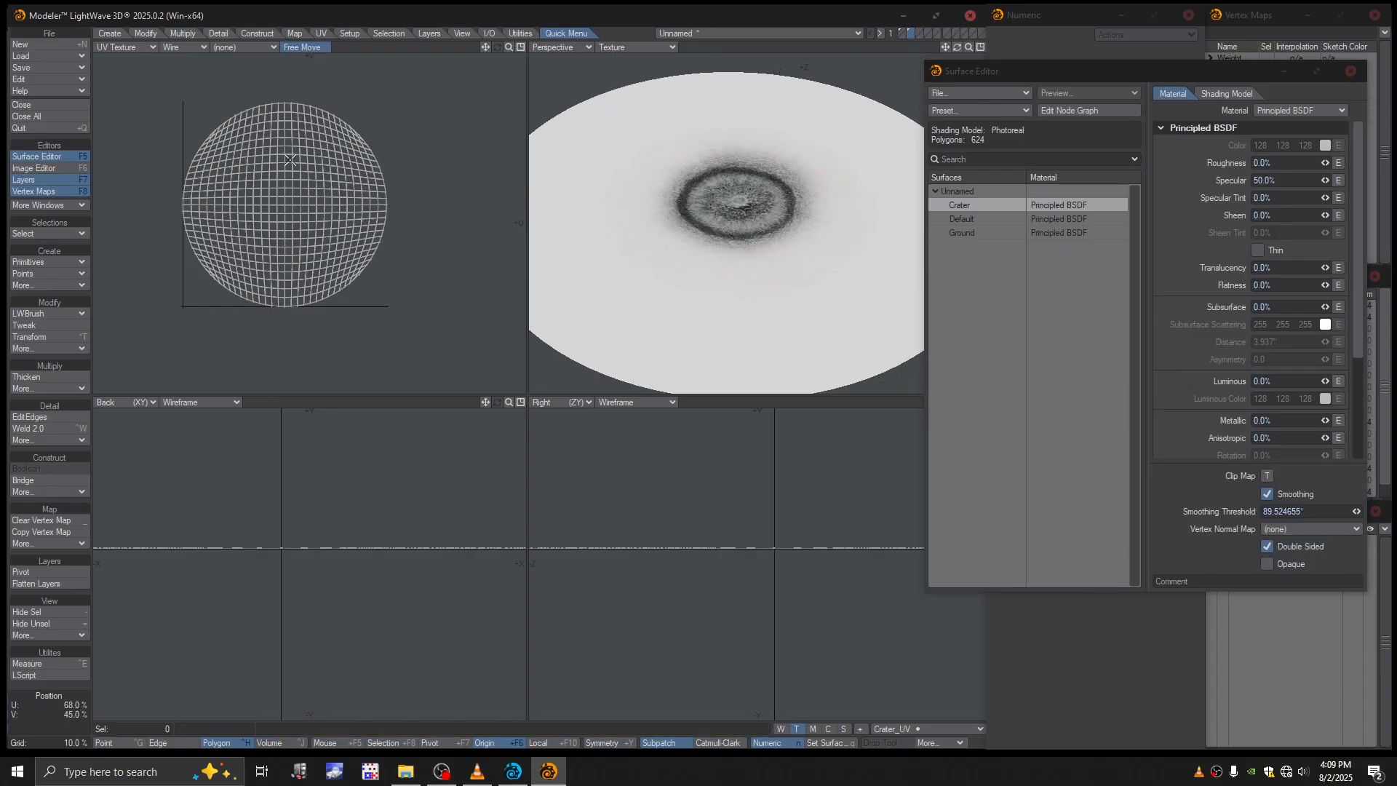
# - Change the UV Texture viewport to the Top (XZ) view
pyautogui.click(123, 48)
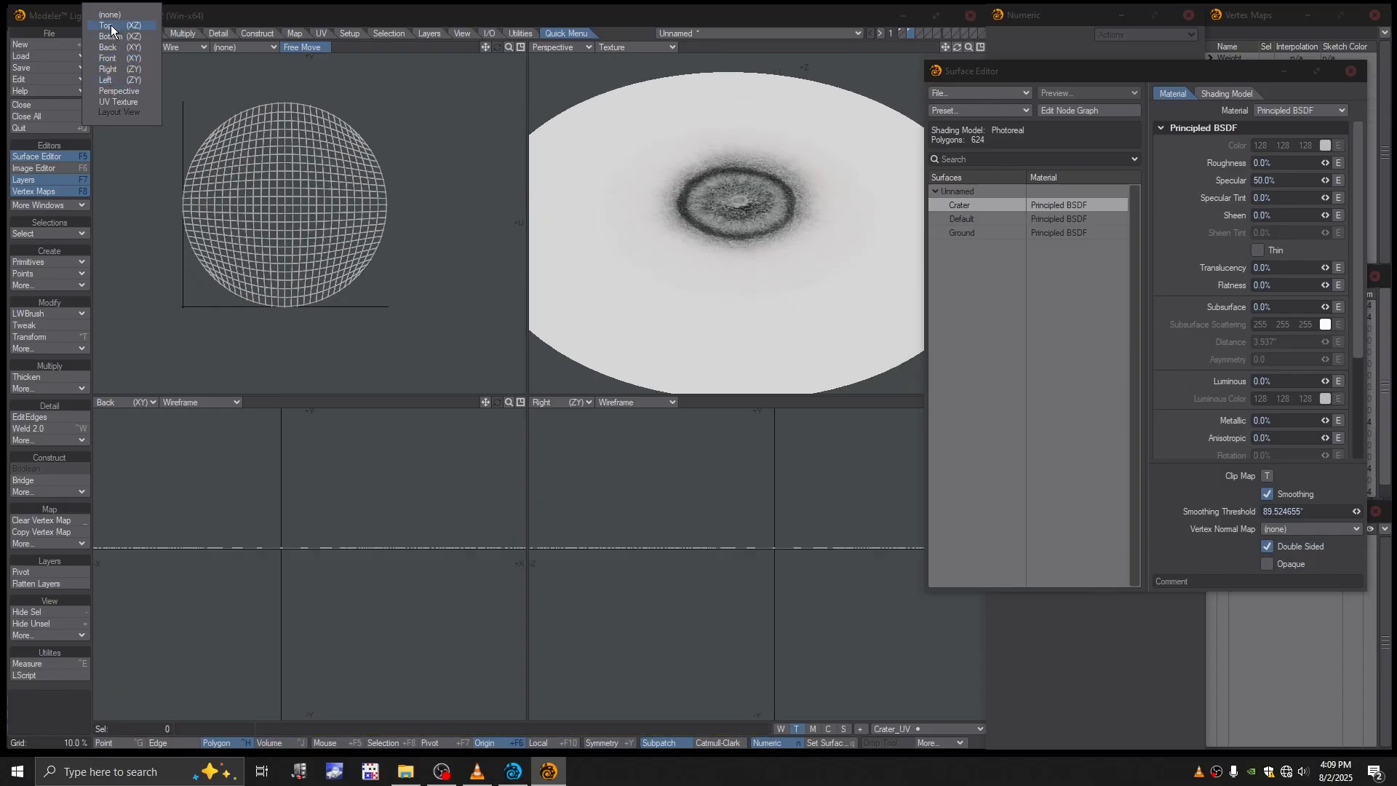
pyautogui.click(107, 25)
pyautogui.scroll(2, 769, 216)
pyautogui.scroll(-2, 769, 217)
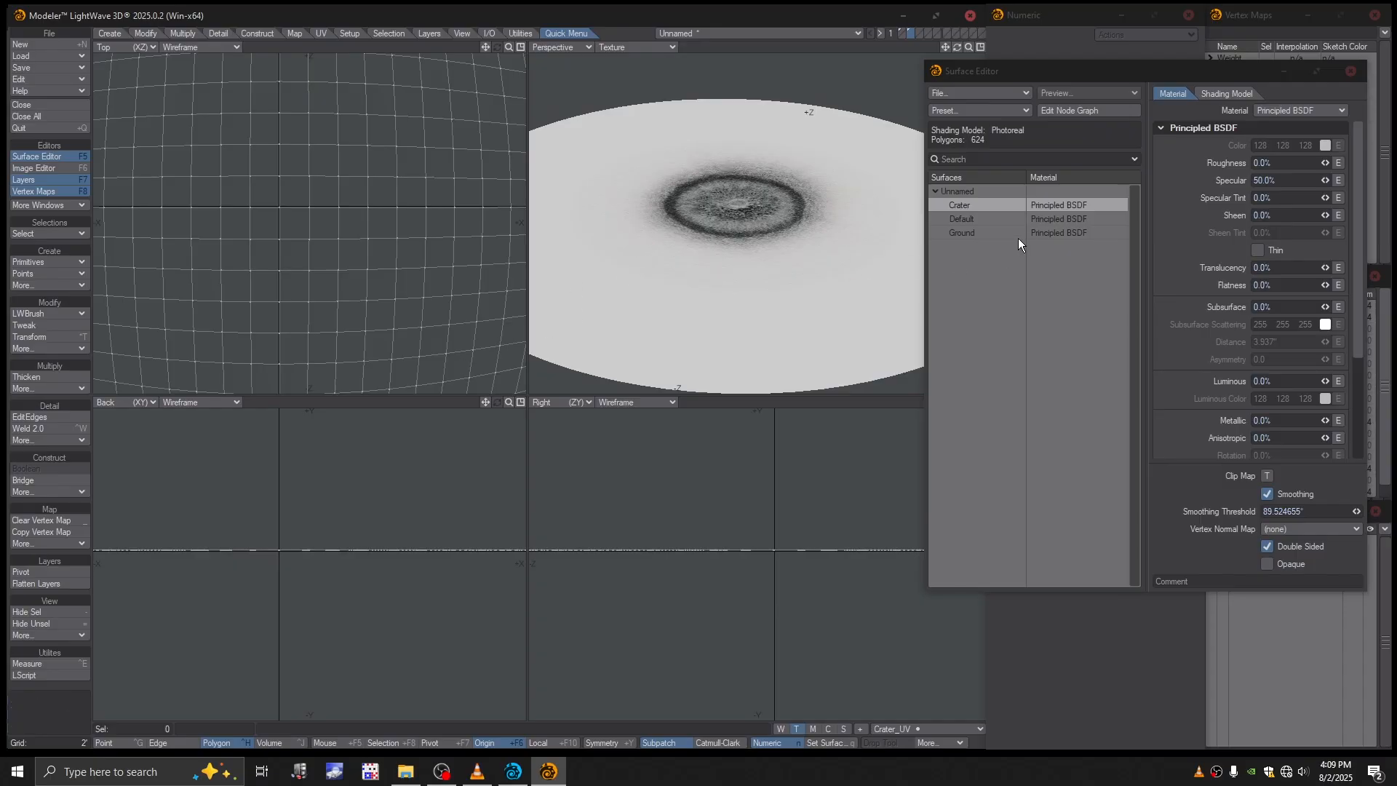
# - Activate the Move tool and give it an image map texture with UV projection using the Crater_UV map
pyautogui.press('t')
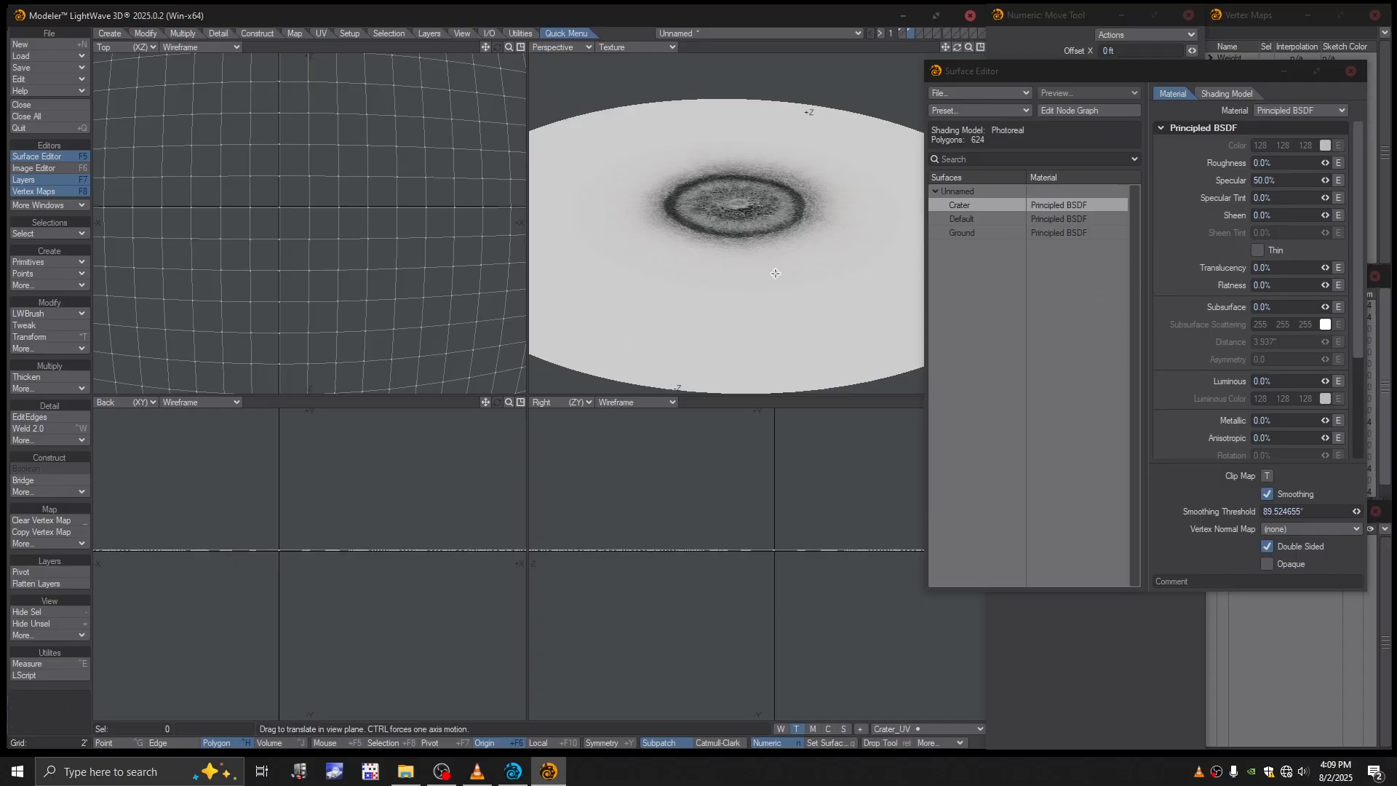
pyautogui.click(1351, 72)
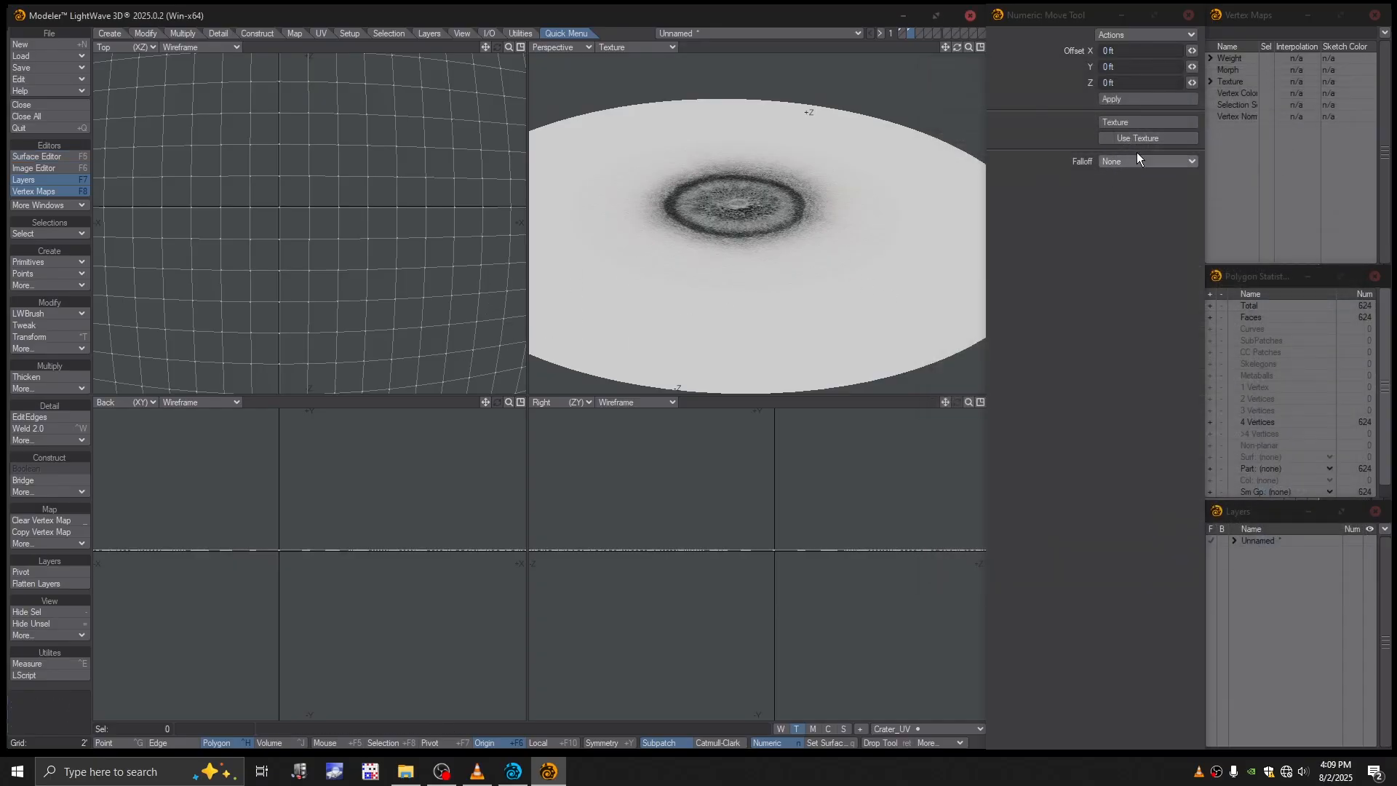
pyautogui.click(1130, 121)
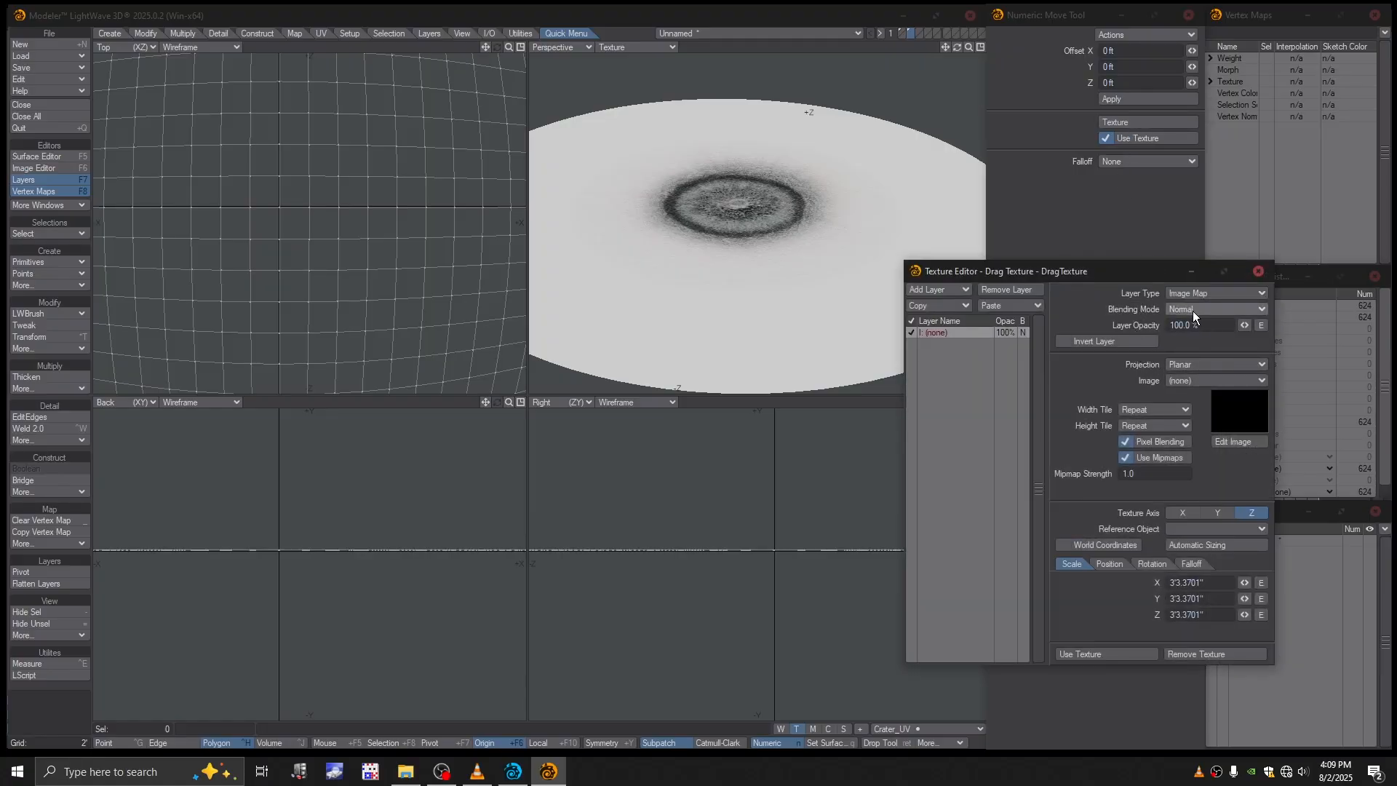
pyautogui.click(1194, 365)
pyautogui.click(1181, 420)
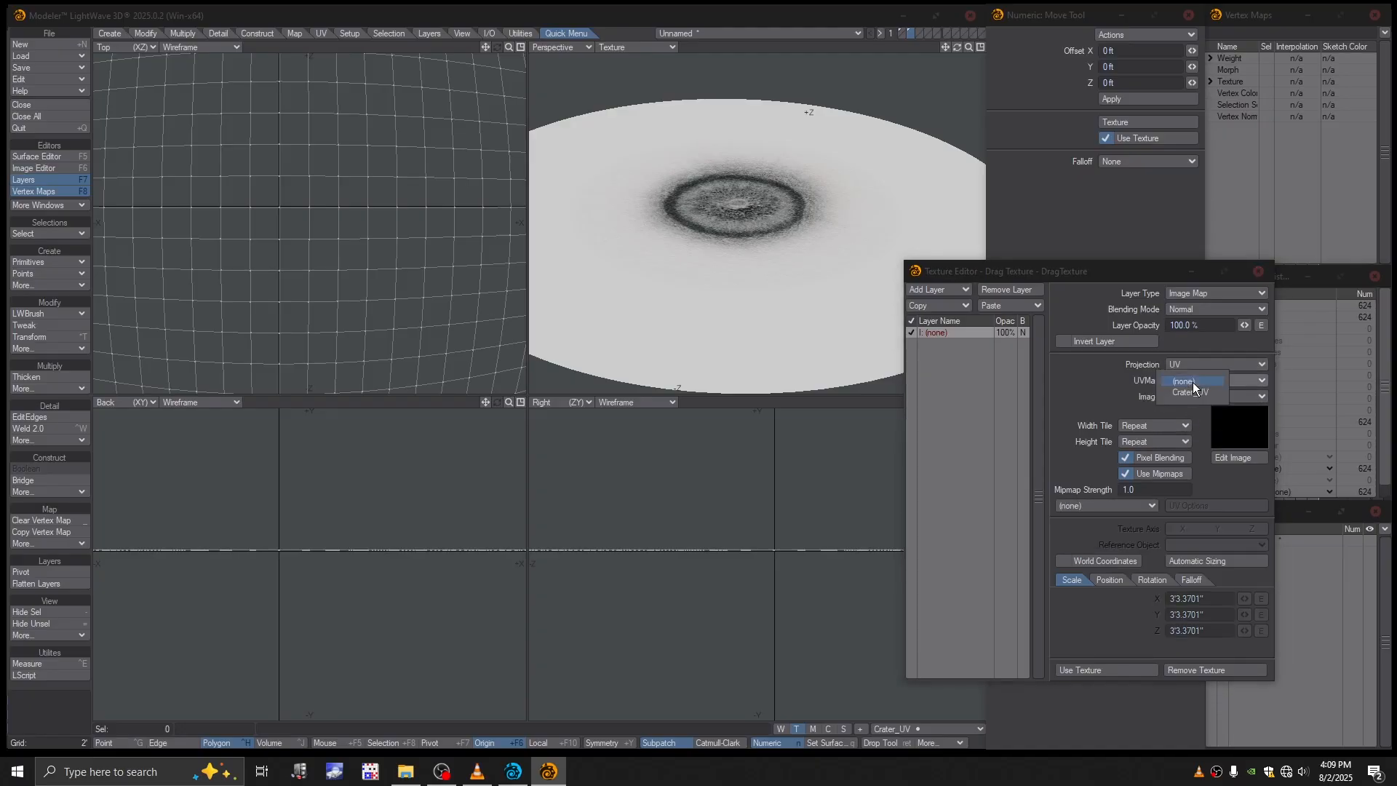
pyautogui.click(1196, 395)
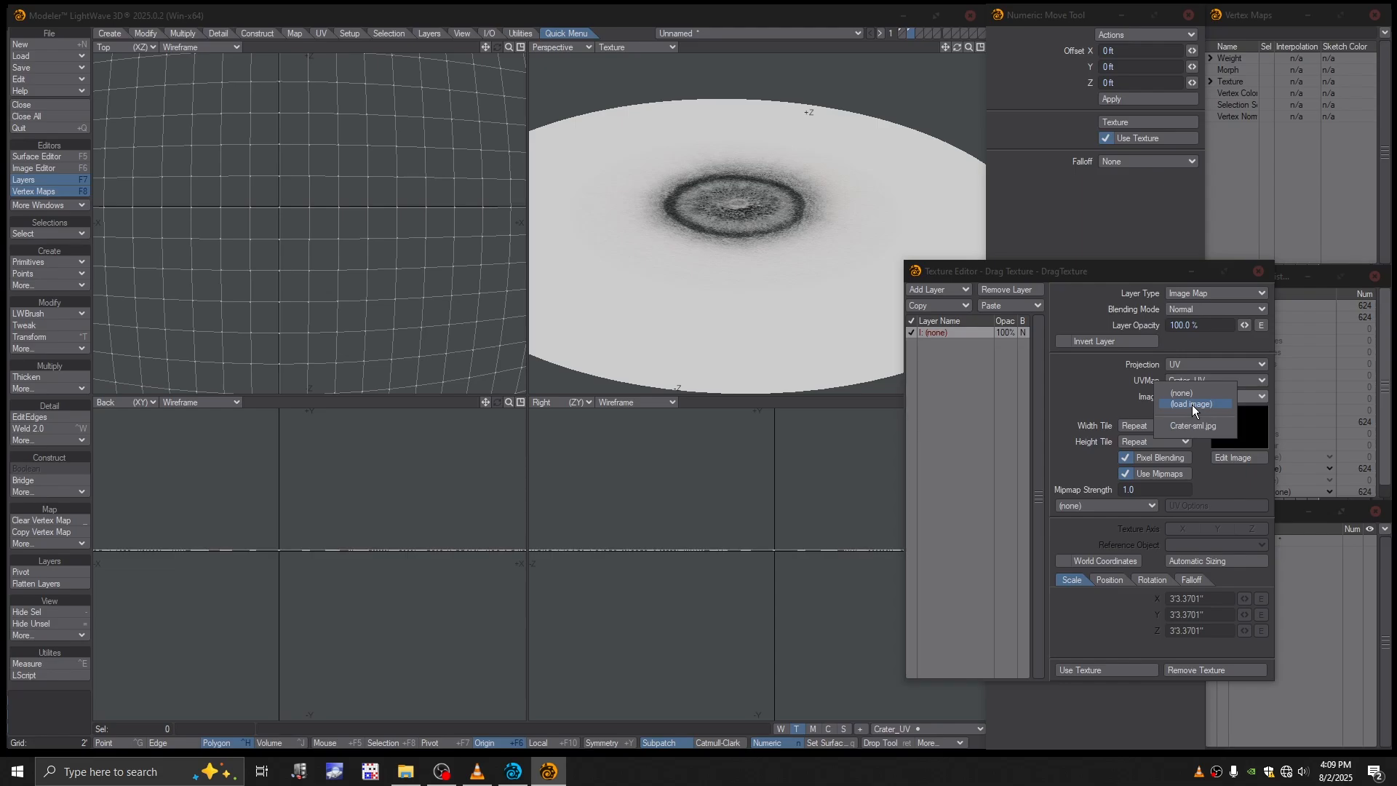
# - Load Crater-sml-dark.jpg as the Move tool's texture image and apply the texture
pyautogui.click(1192, 404)
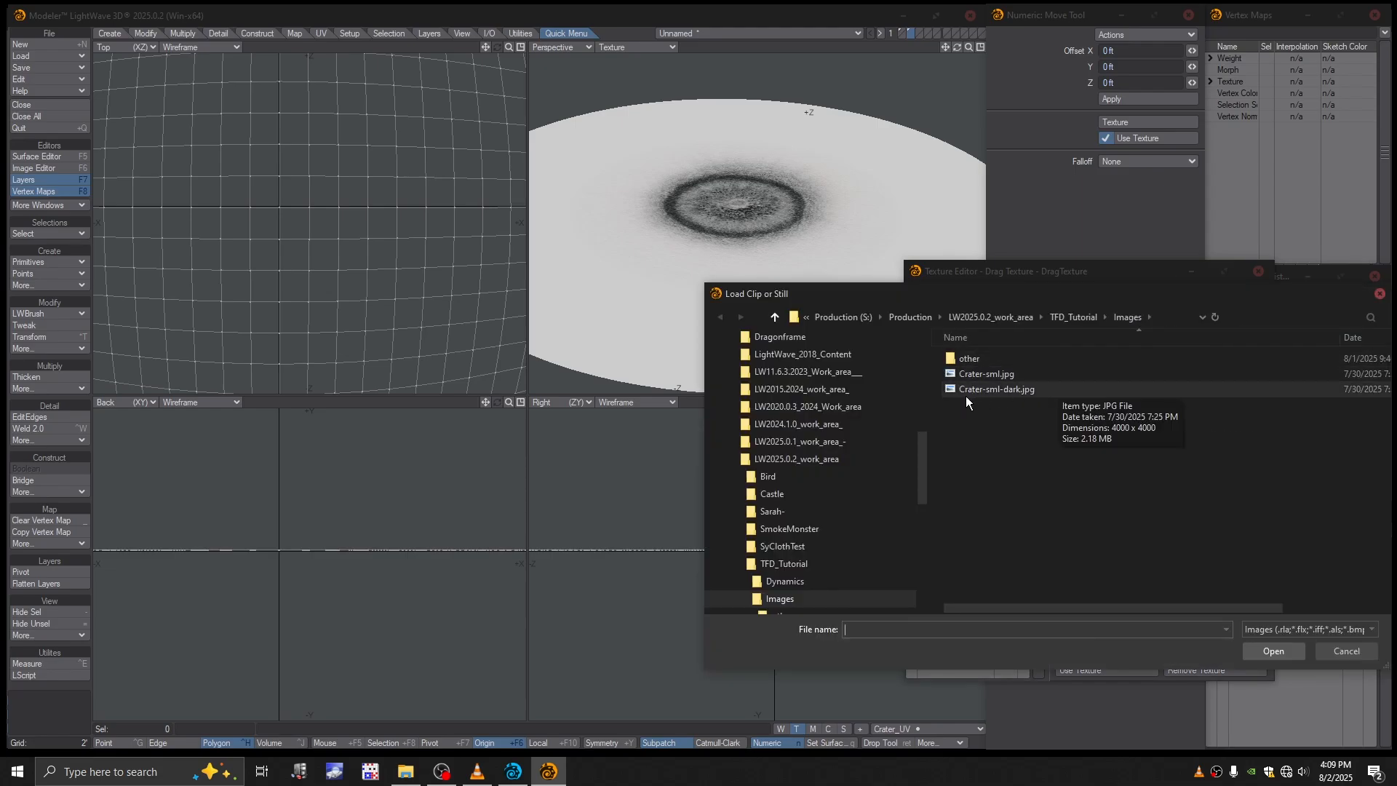
pyautogui.click(965, 391)
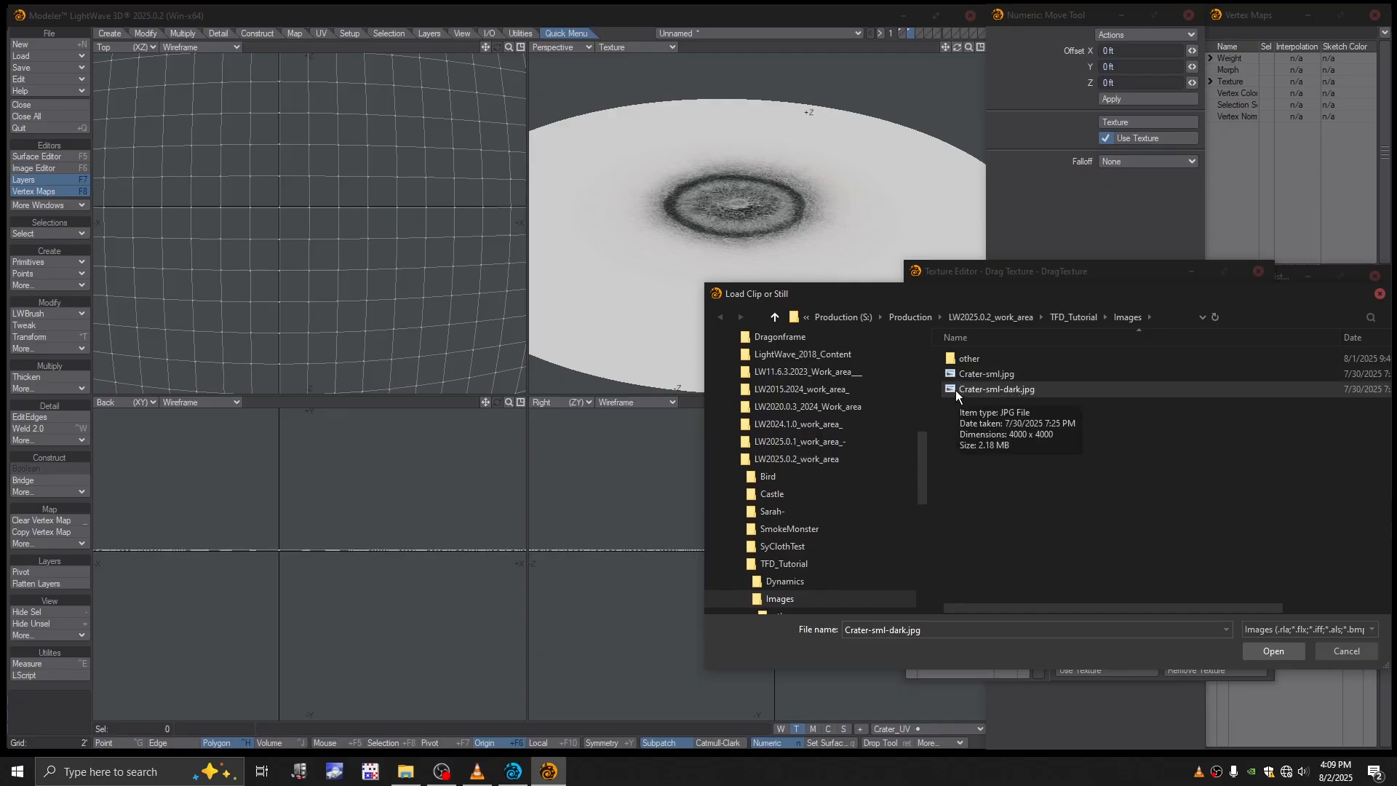
pyautogui.doubleClick(954, 390)
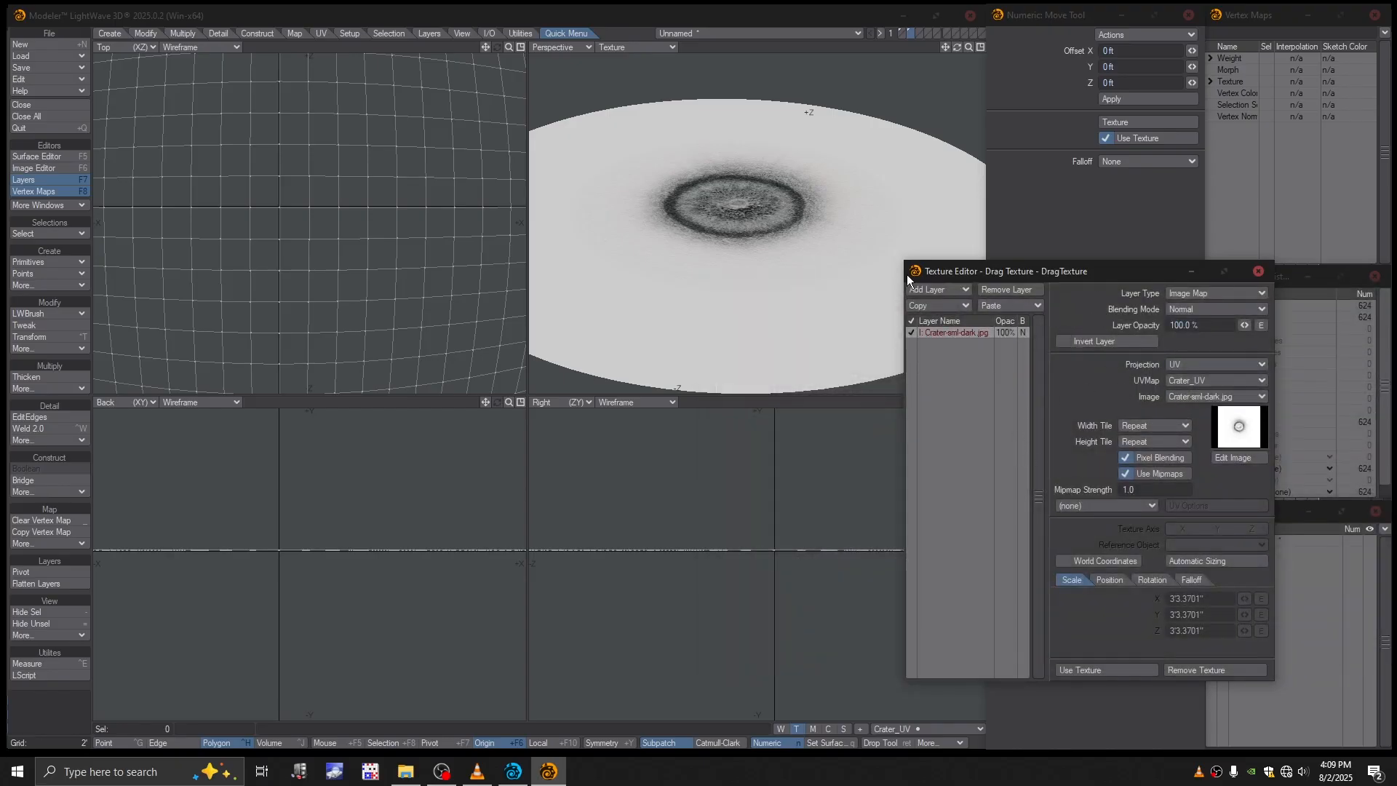
pyautogui.click(1106, 670)
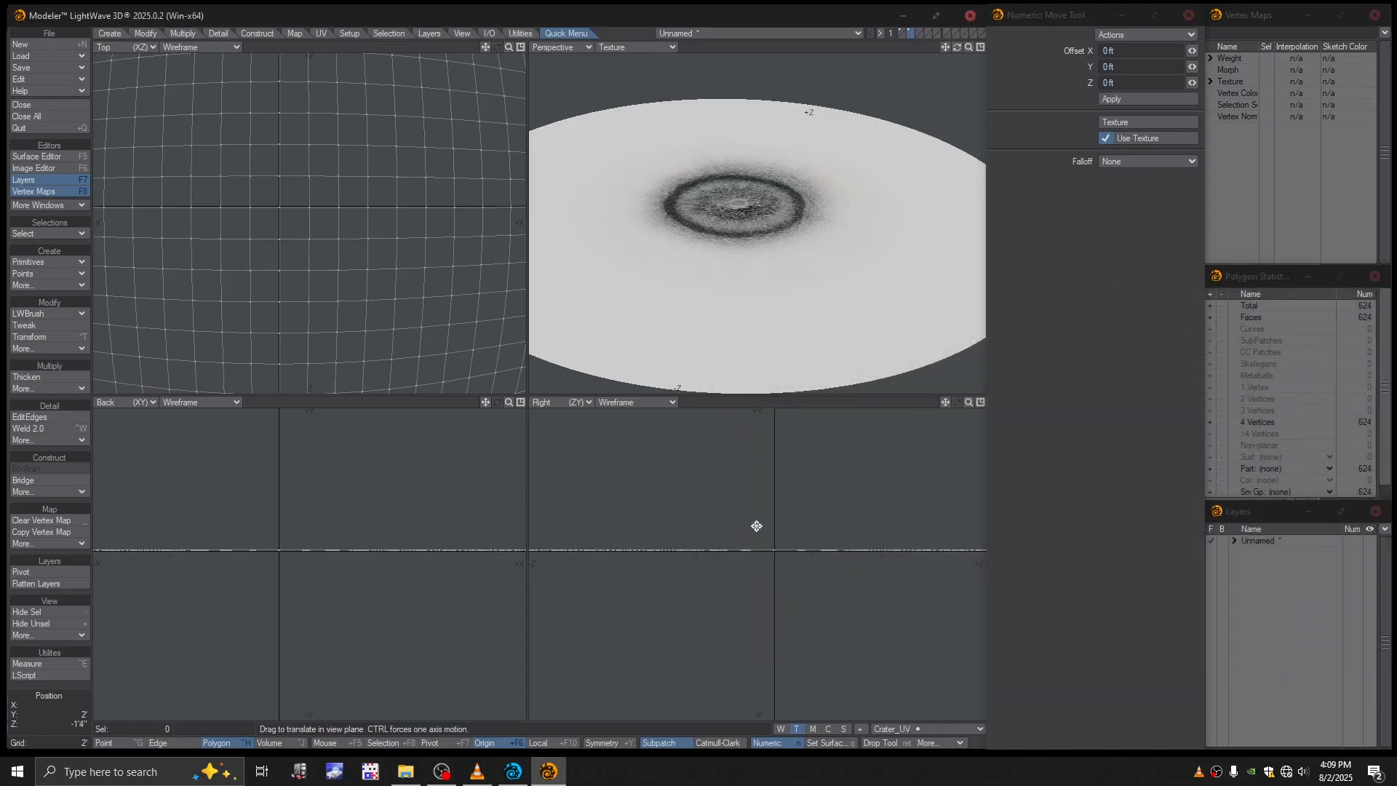
# - Try raising the patch 2'10" on Y with the textured Move tool, inspect the crater, and undo the move
pyautogui.keyDown('ctrl'); pyautogui.moveTo(761, 521); pyautogui.dragTo(761, 484); pyautogui.keyUp('ctrl')
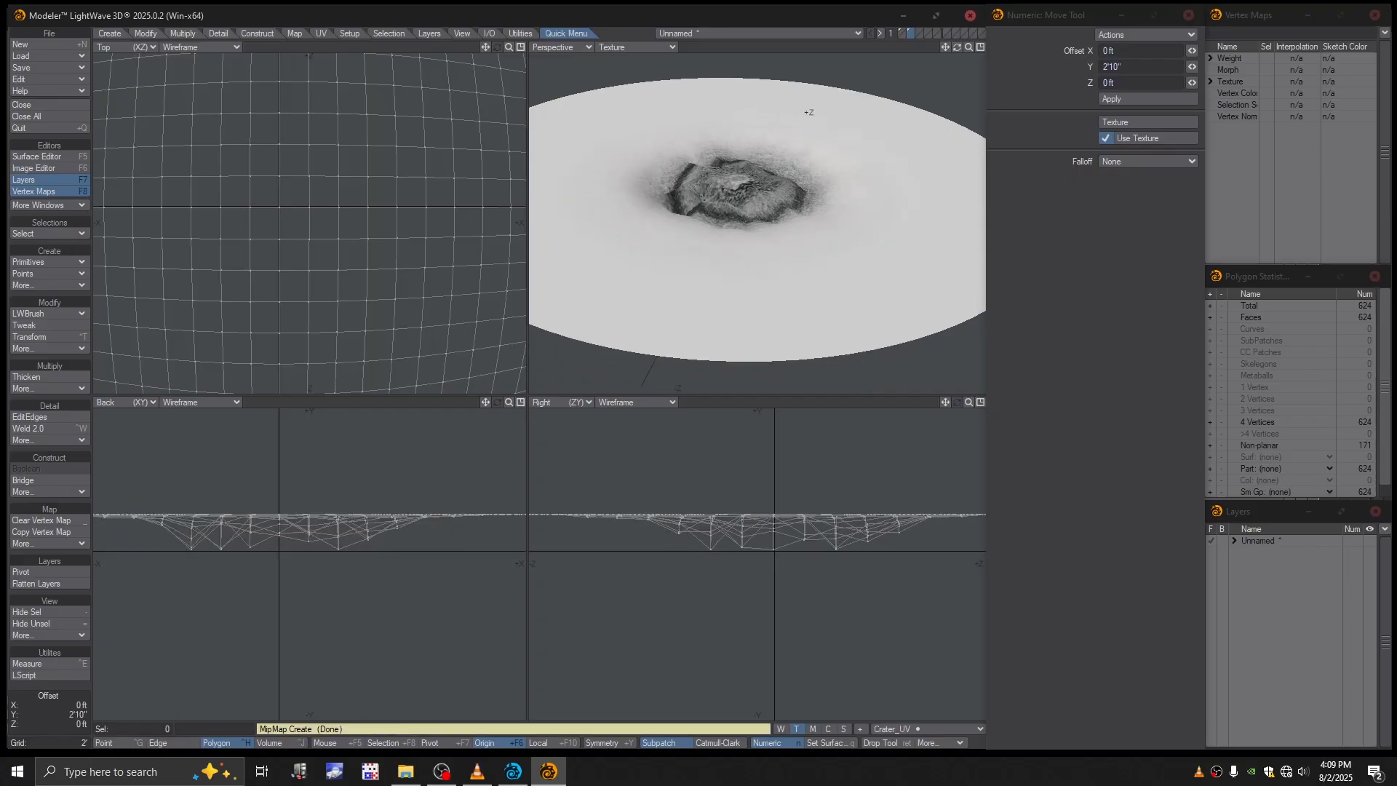
pyautogui.keyDown('alt'); pyautogui.moveTo(807, 203); pyautogui.dragTo(838, 277); pyautogui.keyUp('alt')
pyautogui.scroll(4, 797, 236)
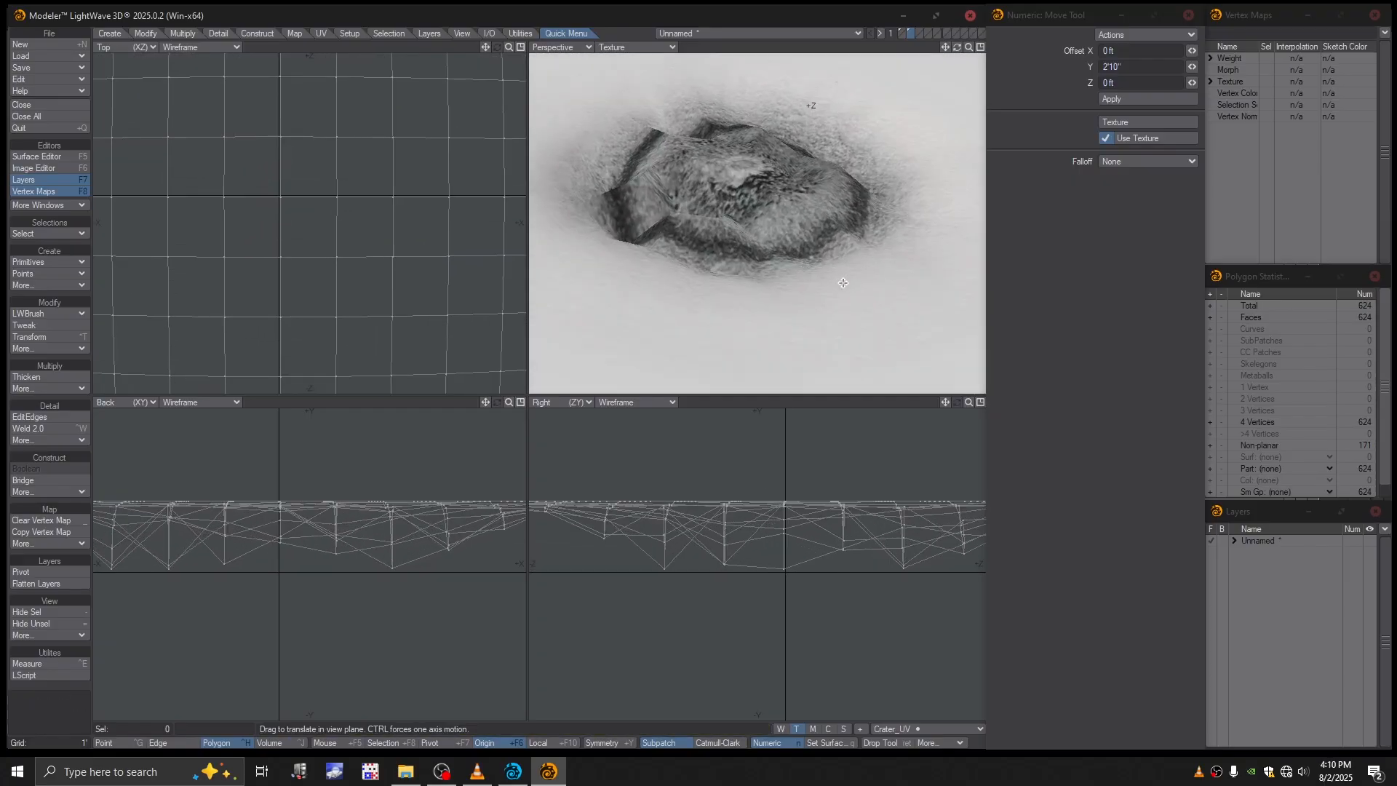
pyautogui.hotkey('ctrl', 'z')
# - Invert the Move tool's Crater-sml-dark.jpg texture layer and apply the texture
pyautogui.click(1154, 121)
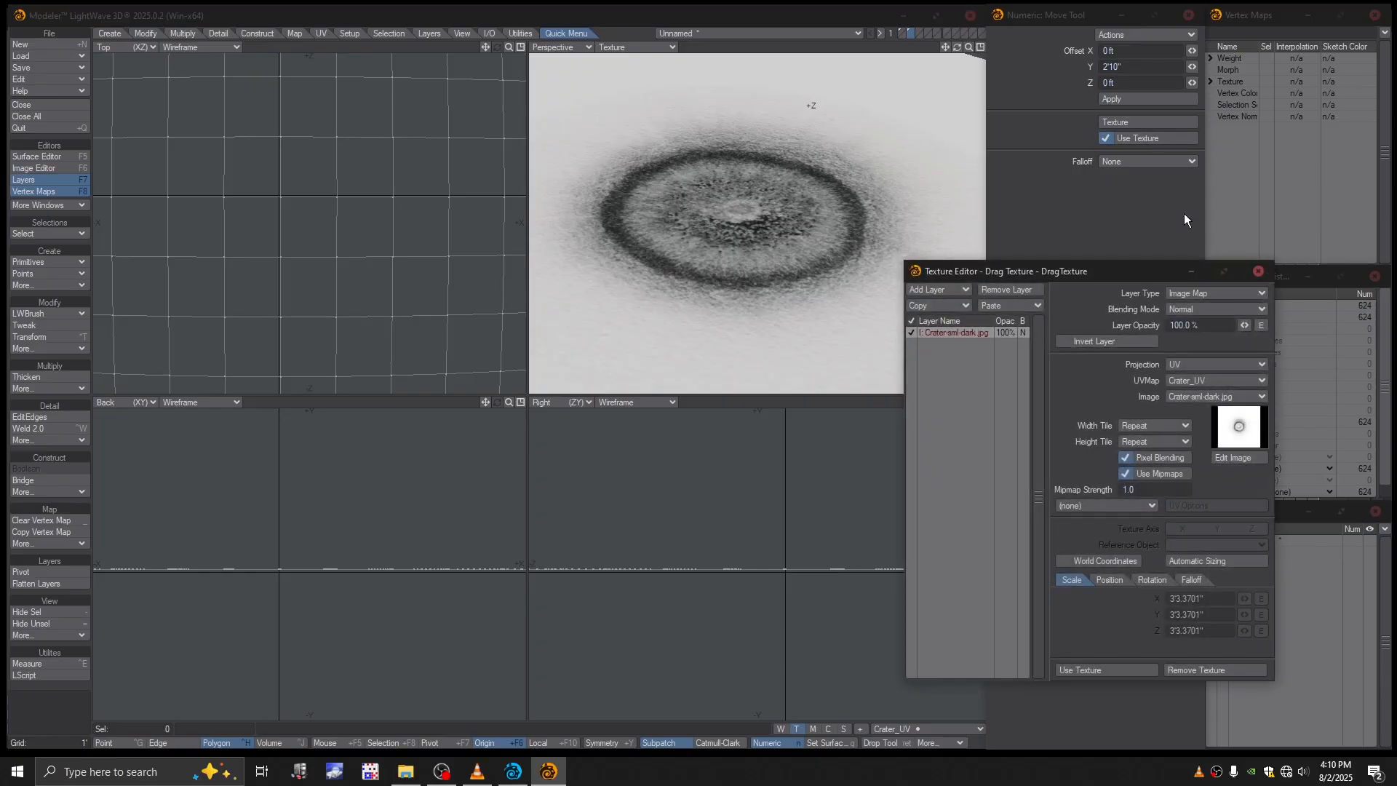
pyautogui.click(1112, 342)
pyautogui.click(1103, 670)
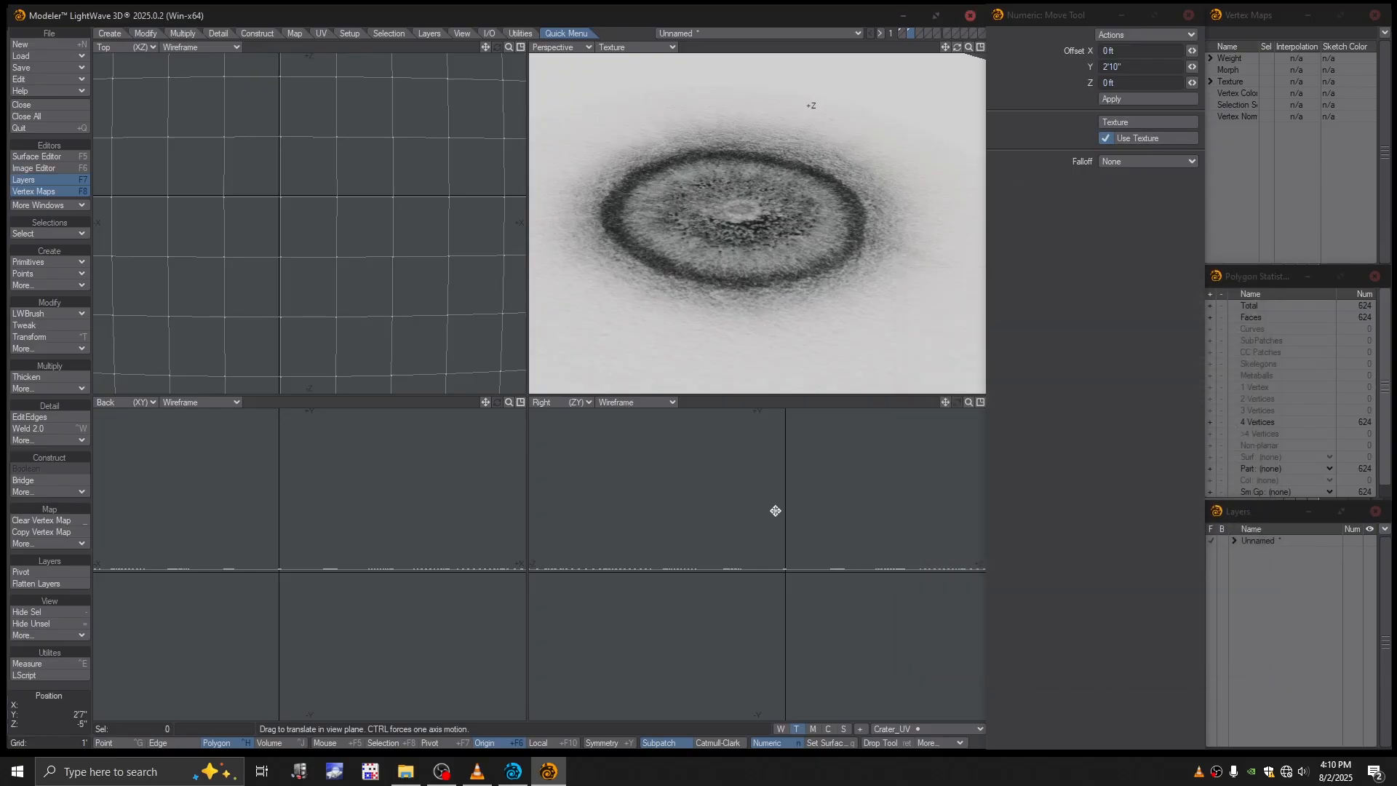
# - Try raising the patch about 1'1" on Y with the inverted texture and undo the move
pyautogui.moveTo(775, 511); pyautogui.dragTo(775, 479)
pyautogui.moveTo(793, 305)
pyautogui.keyDown('alt'); pyautogui.mouseDown()
pyautogui.moveTo(793, 244)
pyautogui.moveTo(794, 325)
pyautogui.mouseUp(); pyautogui.keyUp('alt')
pyautogui.hotkey('ctrl', 'z')
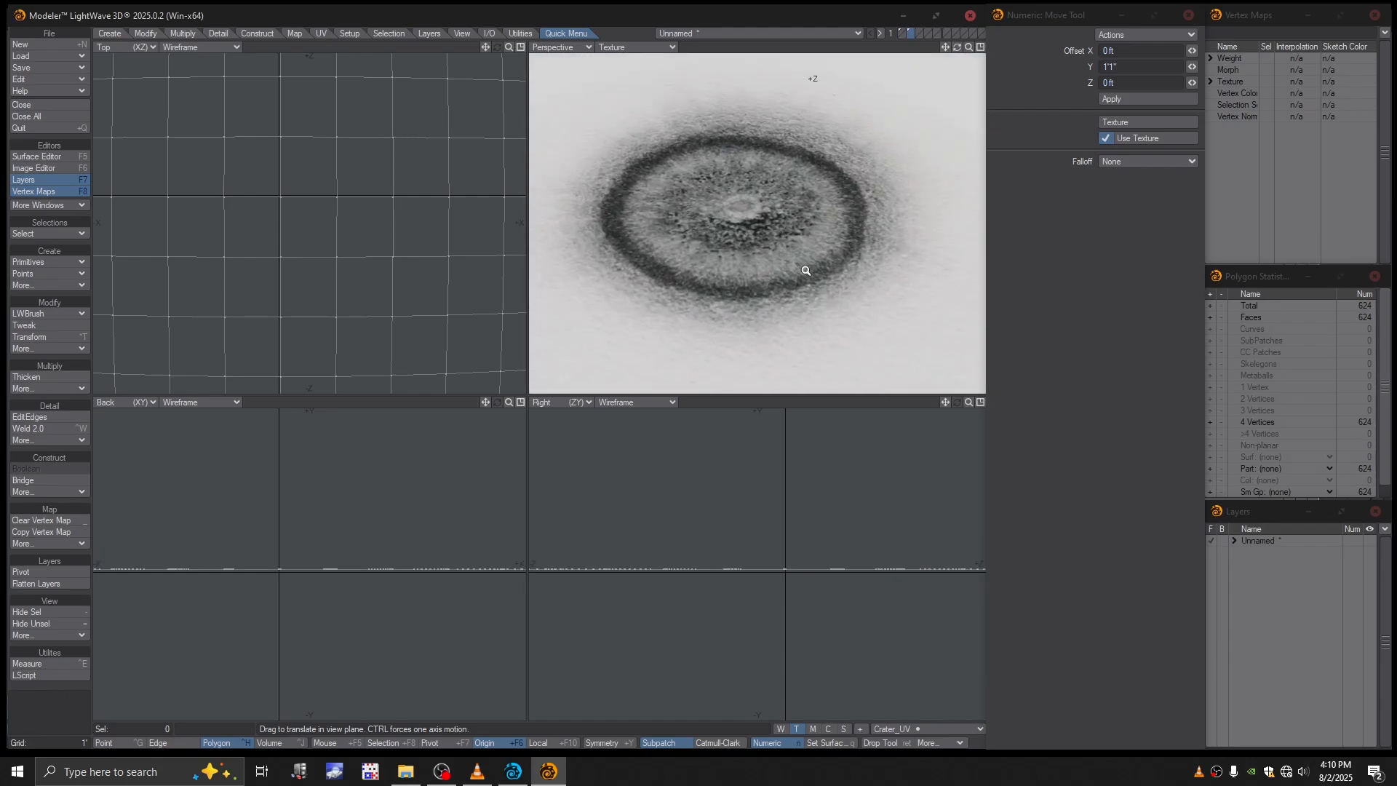
# - Subdivide the patch's polygons twice using the Metaform method
pyautogui.keyDown('ctrl'); pyautogui.keyDown('alt'); pyautogui.moveTo(806, 270); pyautogui.dragTo(757, 270); pyautogui.keyUp('alt'); pyautogui.keyUp('ctrl')
pyautogui.keyDown('alt'); pyautogui.moveTo(754, 264); pyautogui.dragTo(753, 273); pyautogui.keyUp('alt')
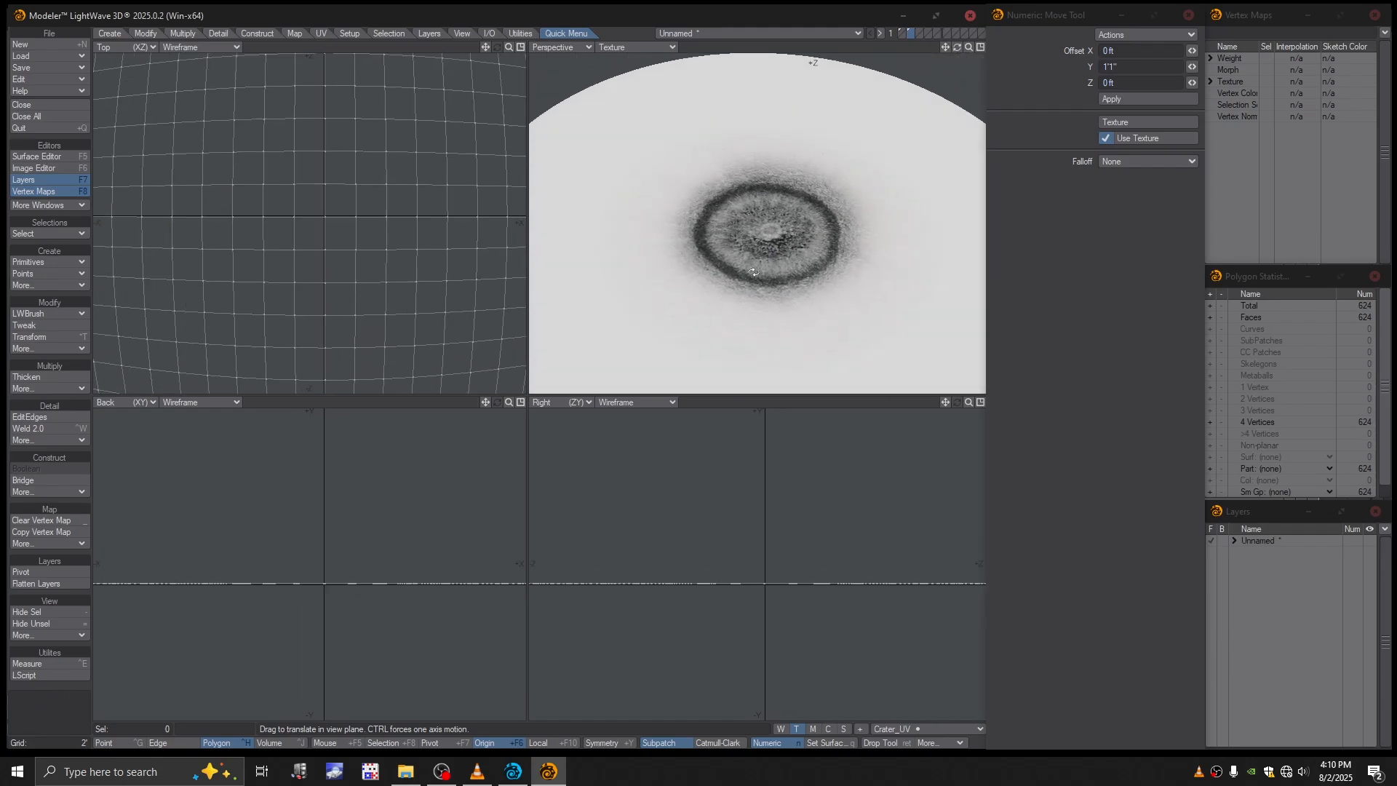
pyautogui.hotkey('shift', 'd')
pyautogui.click(661, 378)
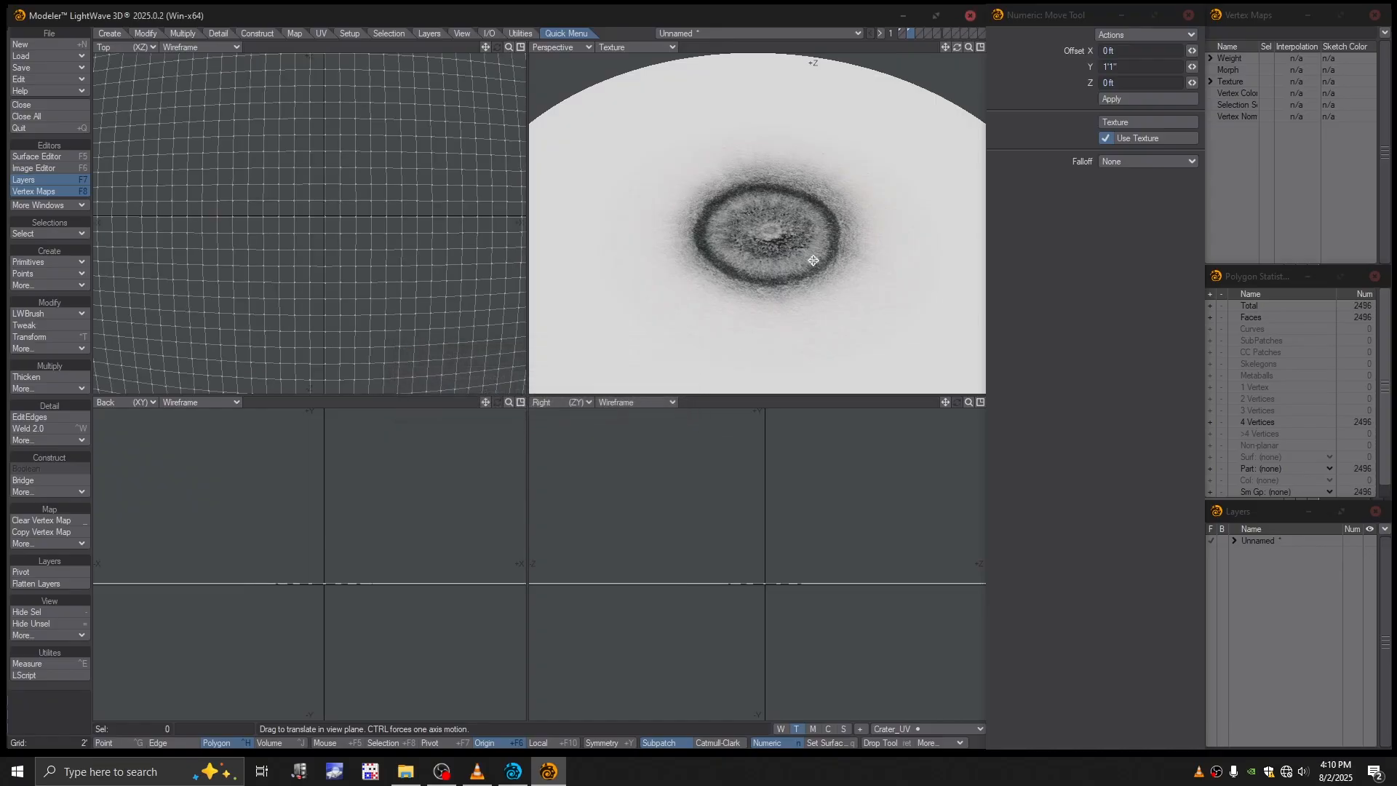
pyautogui.scroll(-4, 813, 261)
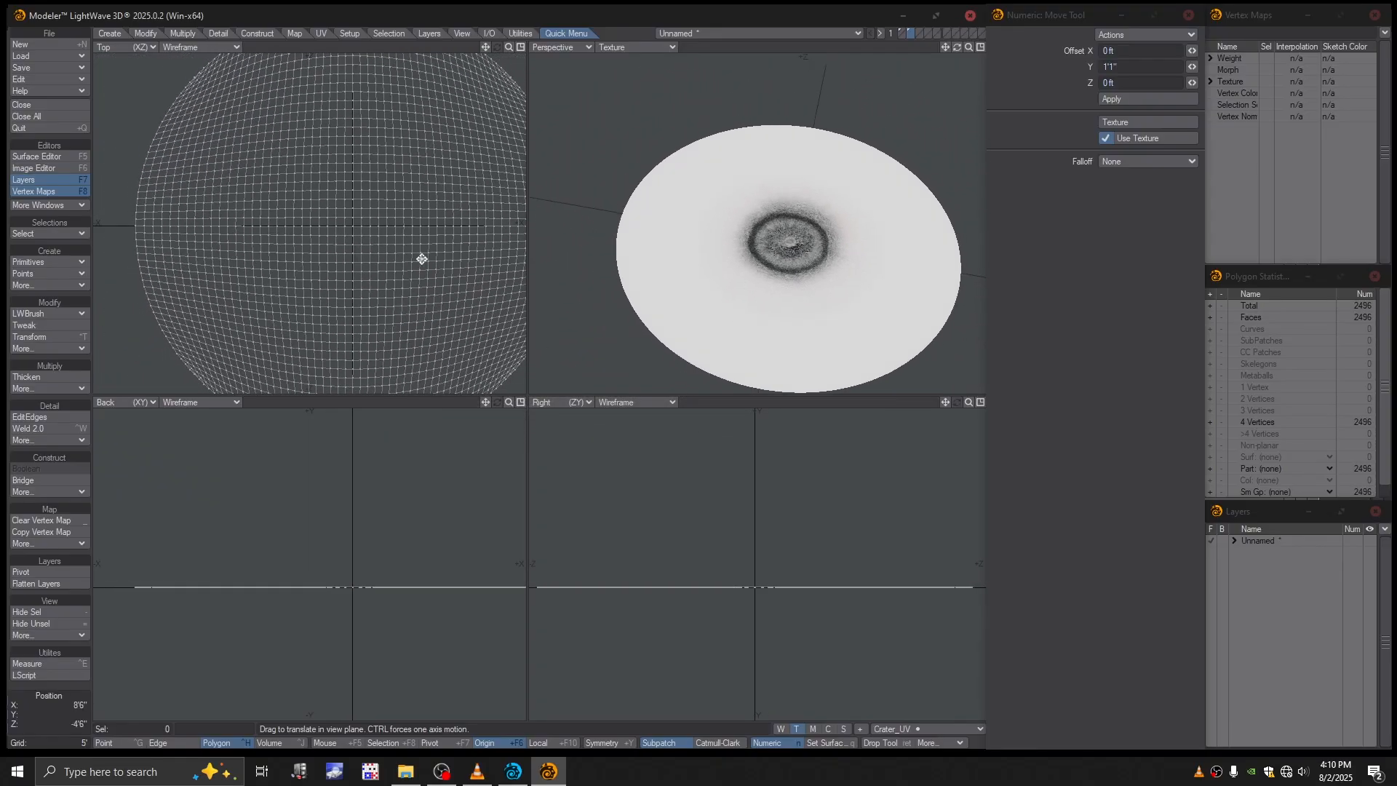
pyautogui.hotkey('shift', 'd')
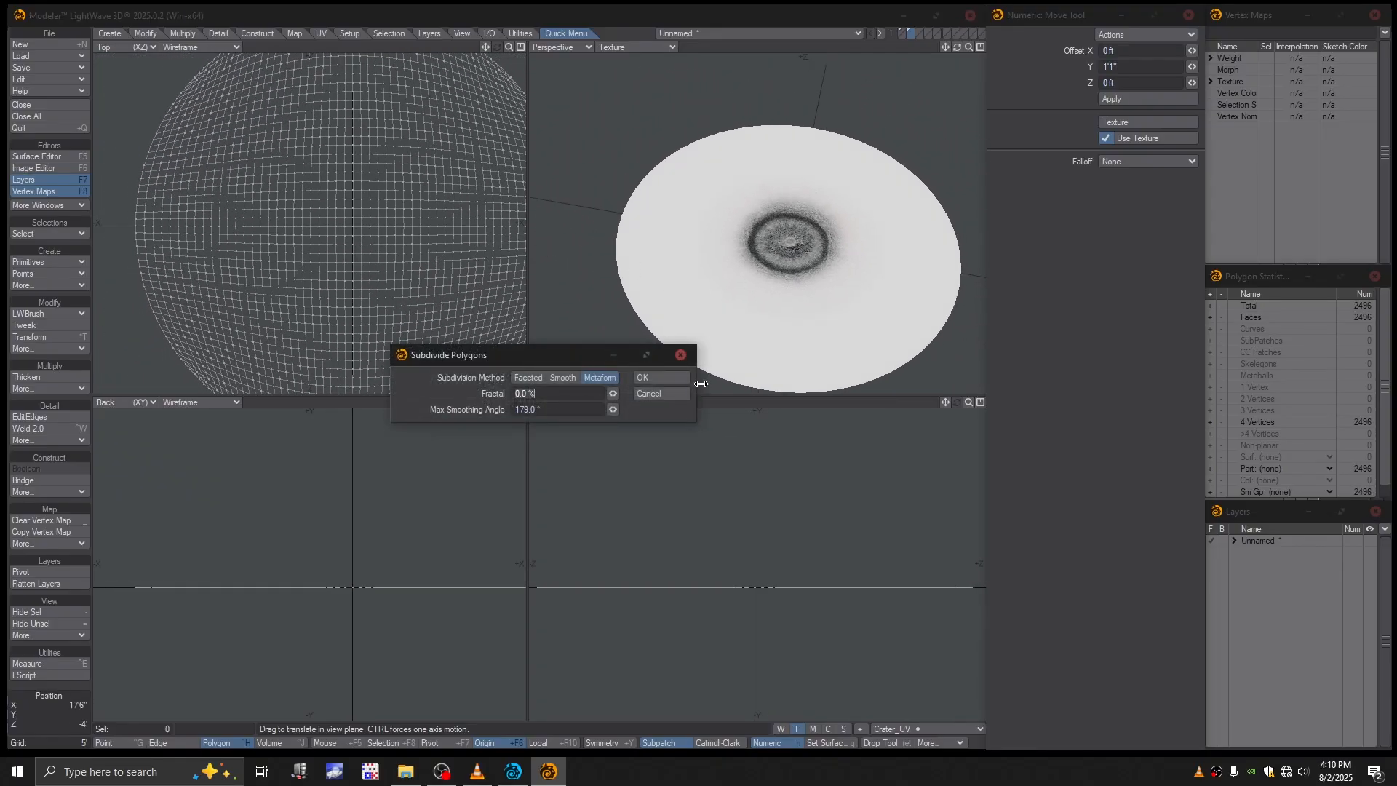
pyautogui.click(662, 378)
# - Raise the crater rim from the subdivided patch with a 1' textured move on Y
pyautogui.scroll(6, 860, 313)
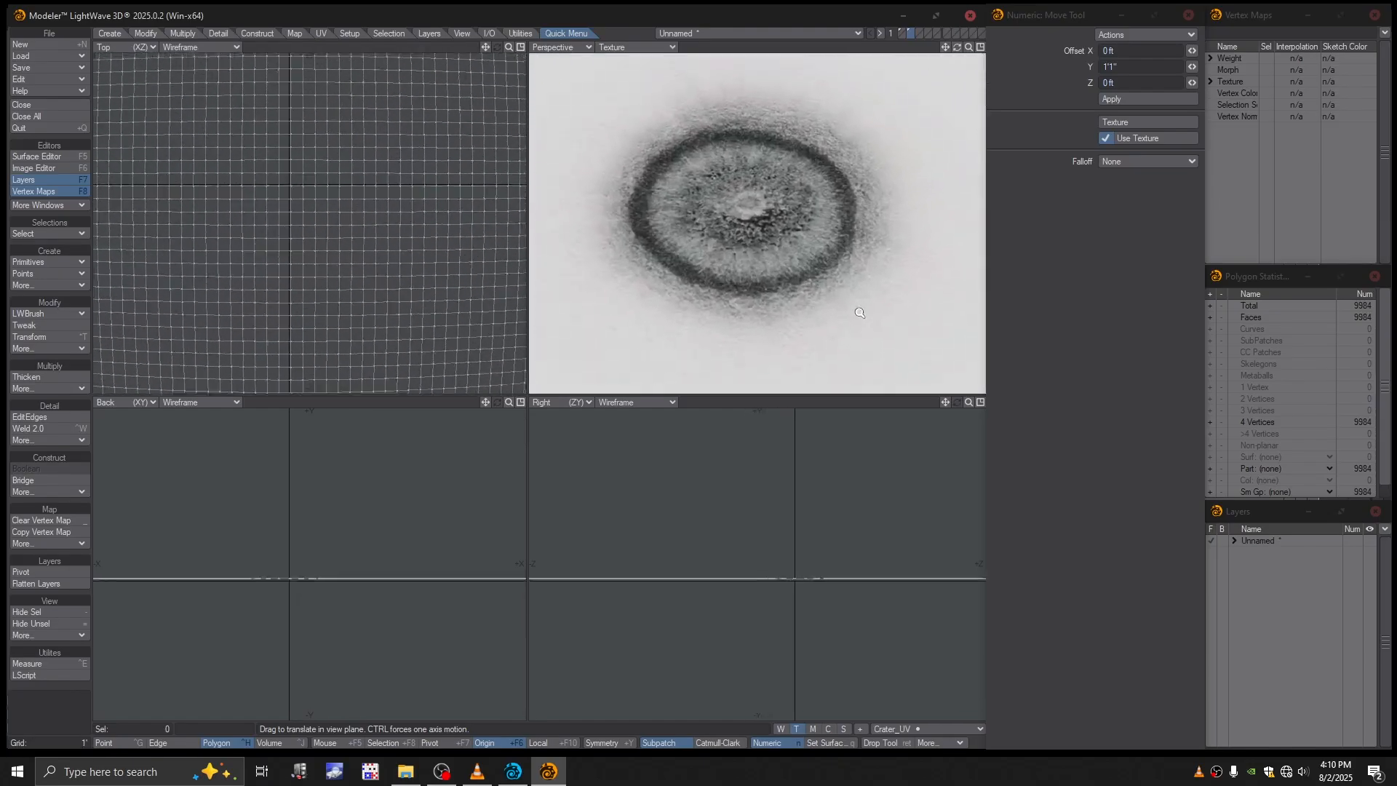
pyautogui.keyDown('alt'); pyautogui.moveTo(859, 312); pyautogui.dragTo(847, 282); pyautogui.keyUp('alt')
pyautogui.moveTo(781, 524); pyautogui.dragTo(781, 500)
pyautogui.keyDown('alt'); pyautogui.moveTo(761, 255); pyautogui.dragTo(757, 199); pyautogui.keyUp('alt')
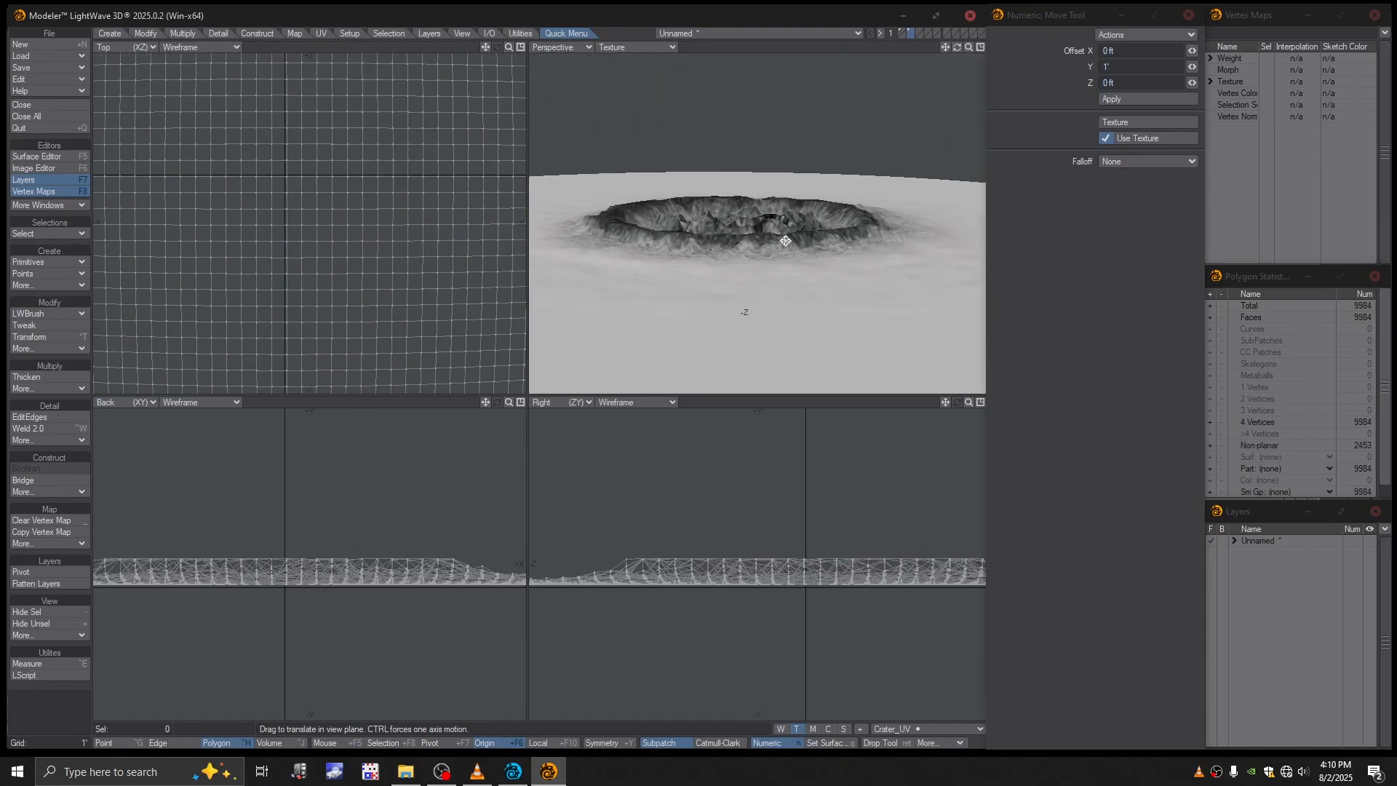
# - Convert the crater mesh to subpatches and inspect its smoothed relief up close
pyautogui.press('Tab')
pyautogui.moveTo(785, 241)
pyautogui.keyDown('alt'); pyautogui.mouseDown()
pyautogui.moveTo(763, 286)
pyautogui.moveTo(776, 190)
pyautogui.moveTo(780, 240)
pyautogui.mouseUp(); pyautogui.keyUp('alt')
pyautogui.scroll(2, 779, 265)
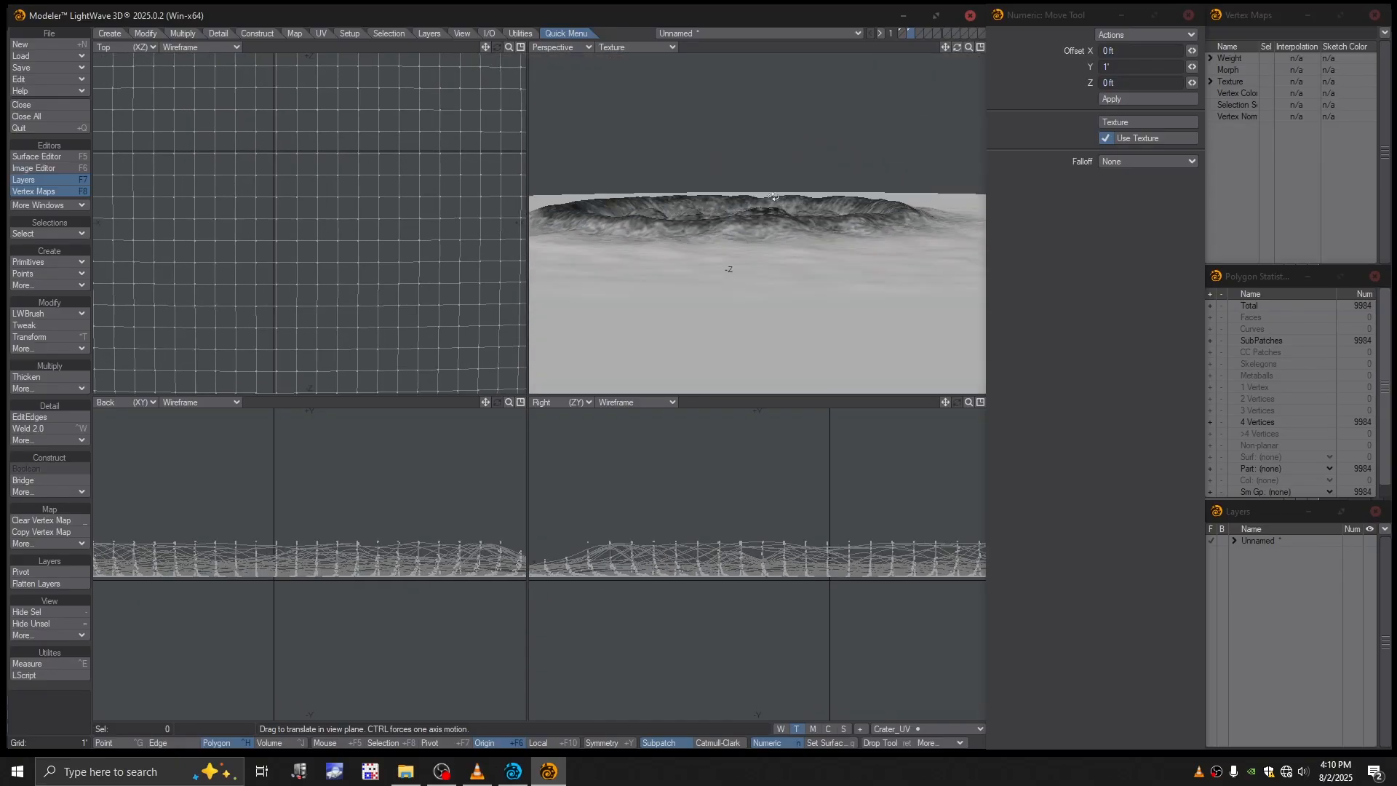
# - Try a further 3" textured move on Y on the subpatched crater and inspect its relief
pyautogui.keyDown('ctrl'); pyautogui.moveTo(771, 449); pyautogui.dragTo(778, 478); pyautogui.keyUp('ctrl')
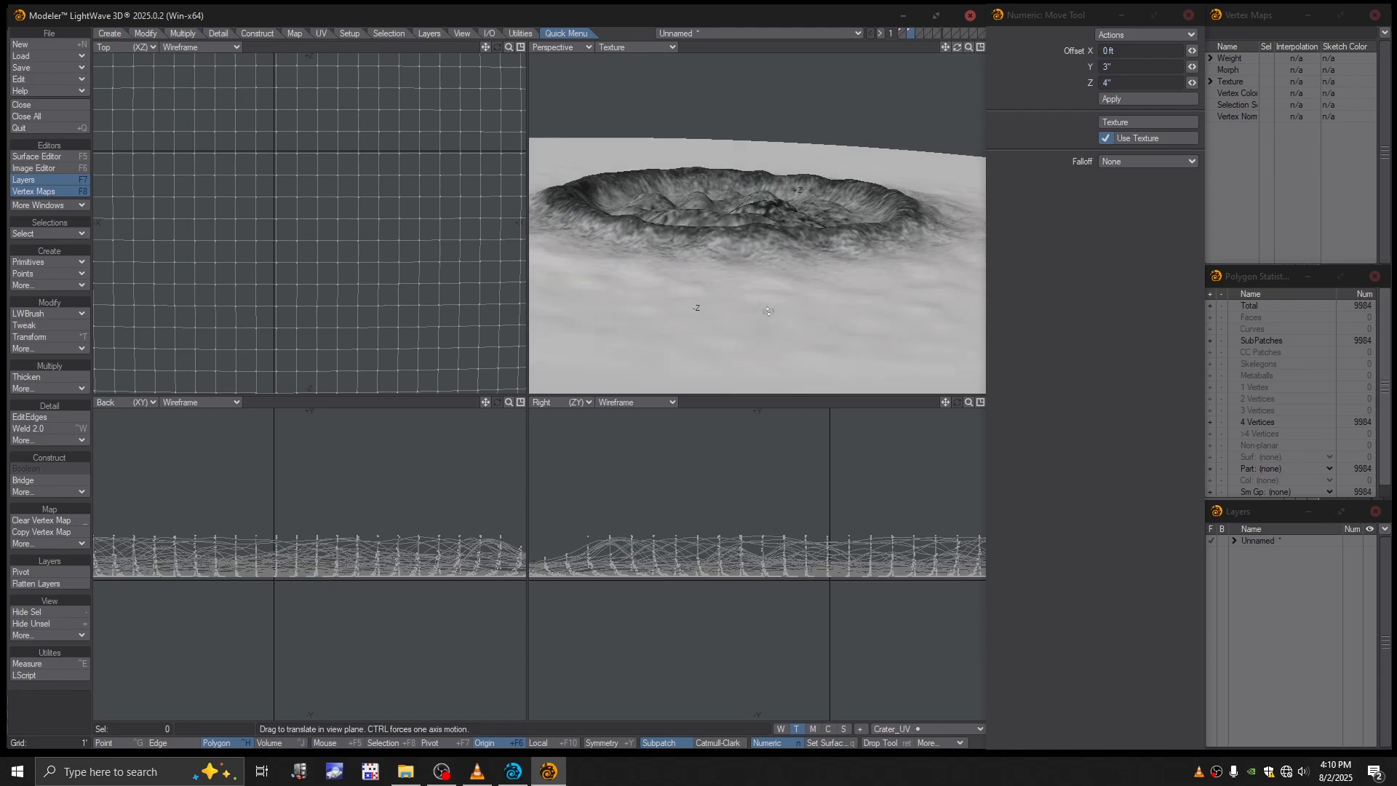
pyautogui.keyDown('alt'); pyautogui.moveTo(768, 311); pyautogui.dragTo(784, 228); pyautogui.keyUp('alt')
pyautogui.scroll(-2, 730, 248)
pyautogui.keyDown('alt'); pyautogui.moveTo(784, 228); pyautogui.dragTo(837, 375); pyautogui.keyUp('alt')
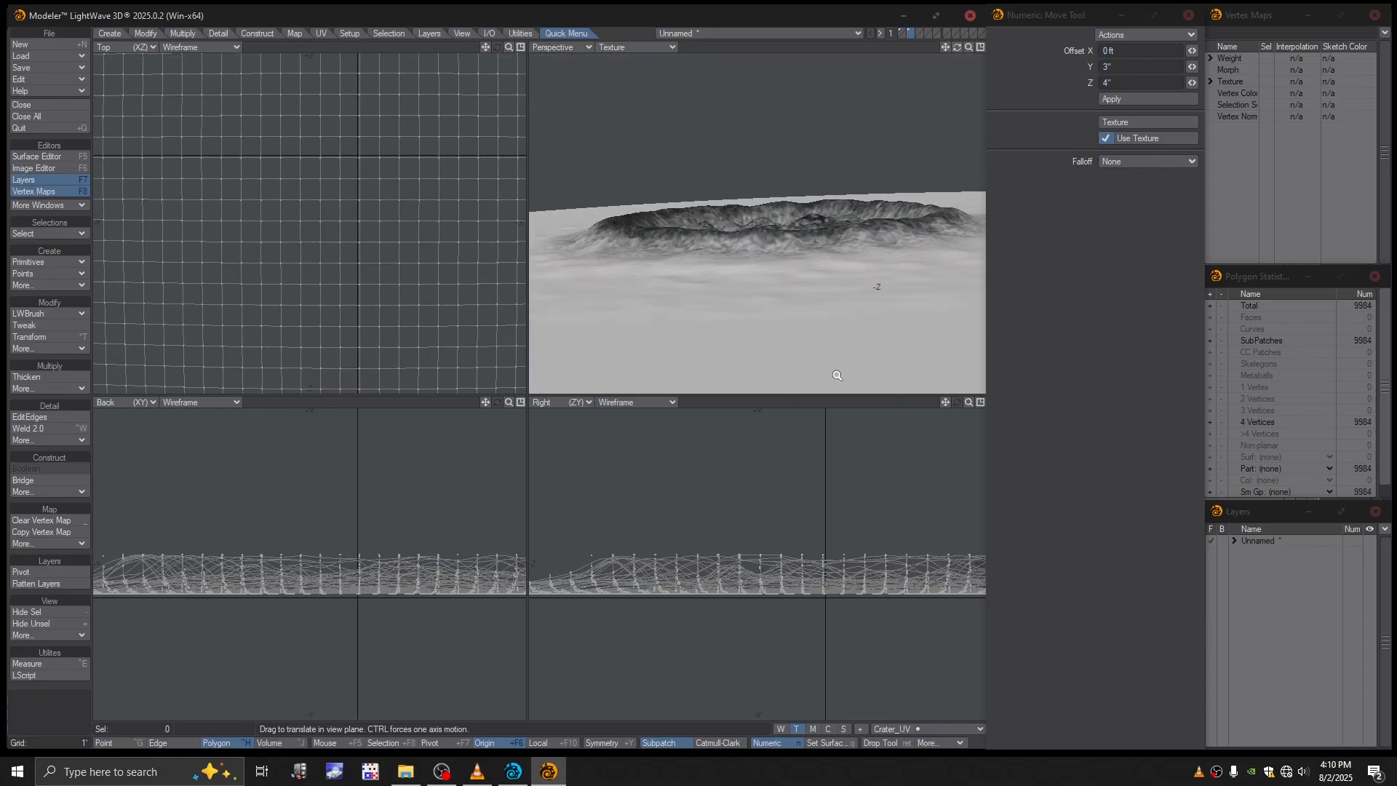
pyautogui.moveTo(799, 516); pyautogui.dragTo(799, 508)
pyautogui.keyDown('alt'); pyautogui.moveTo(783, 291); pyautogui.dragTo(738, 276); pyautogui.keyUp('alt')
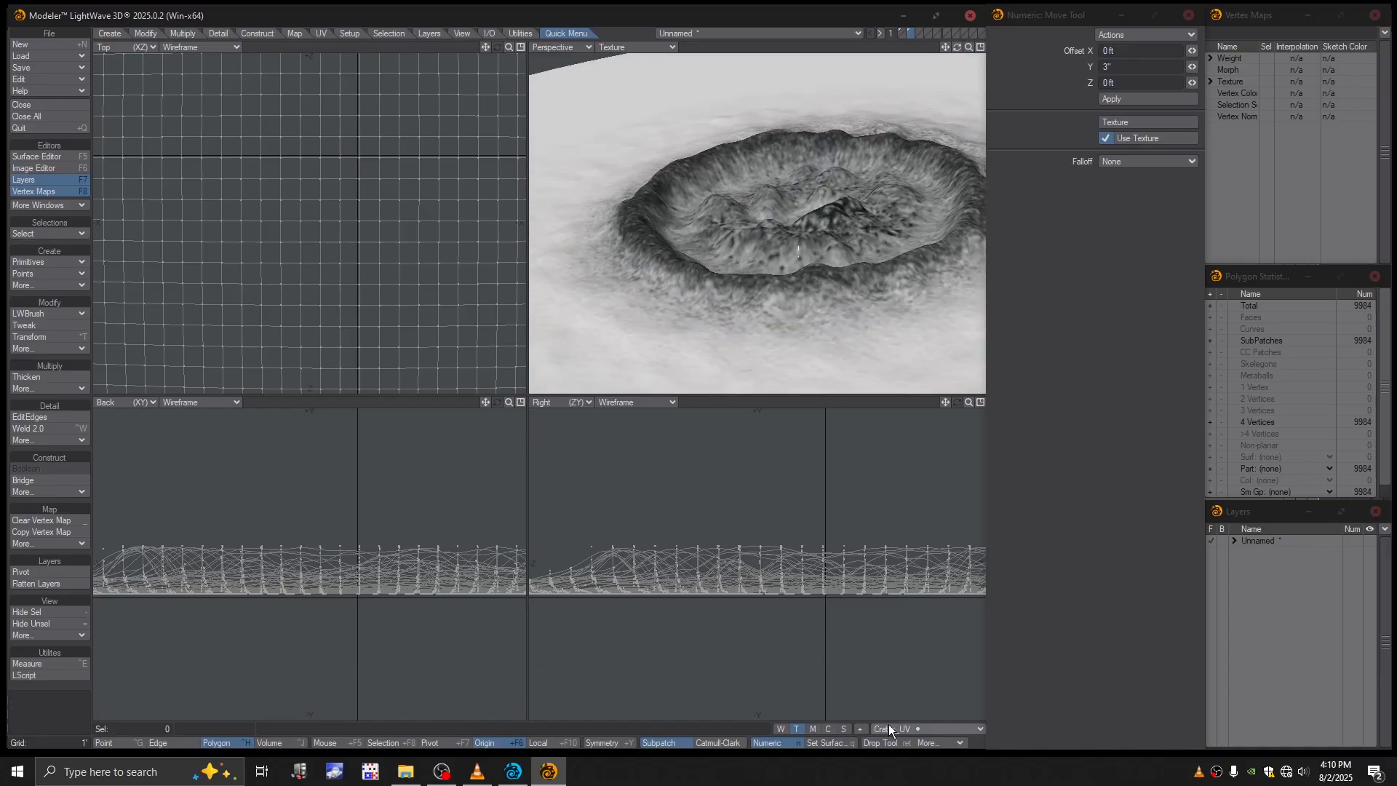
# - Undo the textured moves and the subpatch conversion on the crater patch
pyautogui.hotkey('ctrl', 'z')
pyautogui.hotkey('ctrl', 'z')
pyautogui.hotkey('ctrl', 'z')
pyautogui.hotkey('ctrl', 'z')
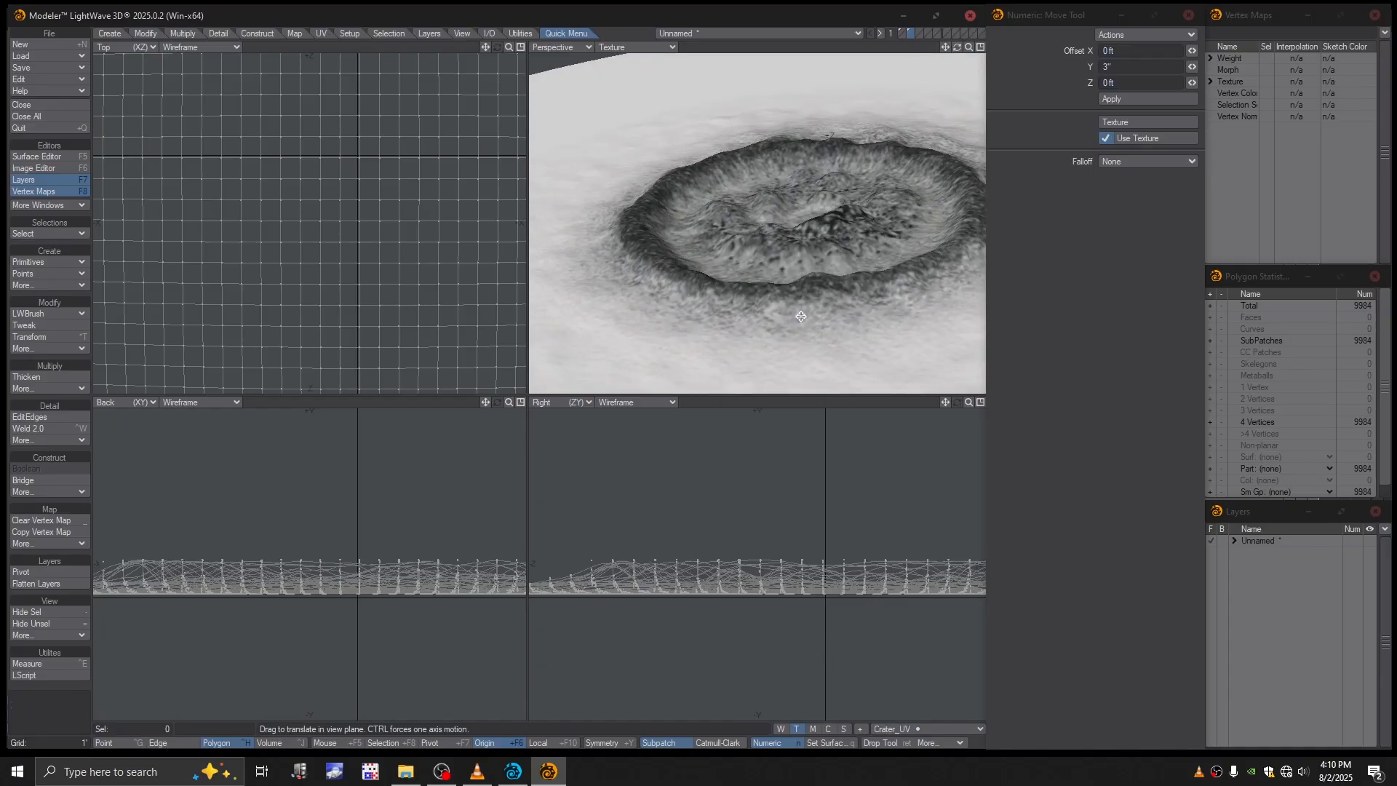
pyautogui.keyDown('alt'); pyautogui.moveTo(776, 316); pyautogui.dragTo(797, 364); pyautogui.keyUp('alt')
# - Create a relative endomorph named Boom for the patch
pyautogui.click(812, 728)
pyautogui.click(898, 729)
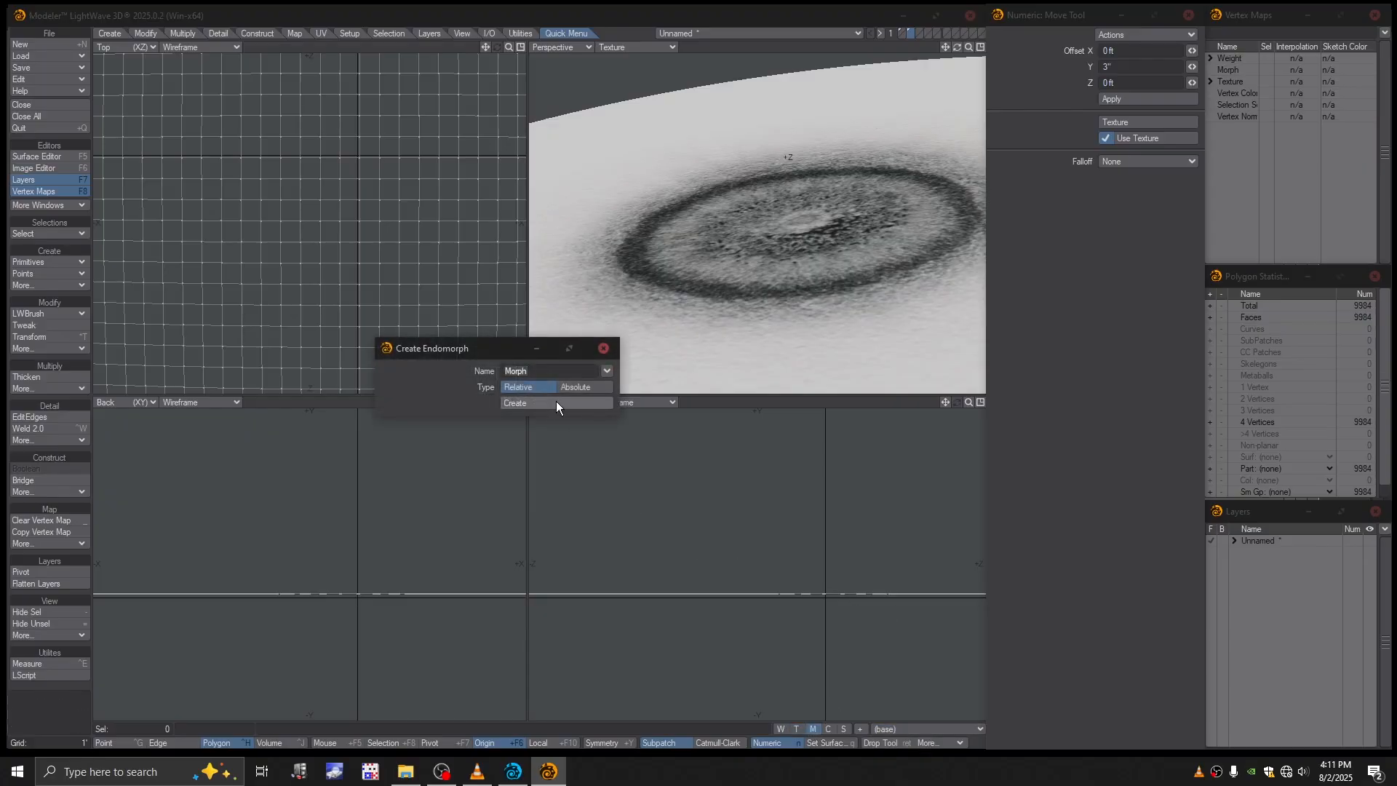
pyautogui.write('Boom')
pyautogui.click(529, 402)
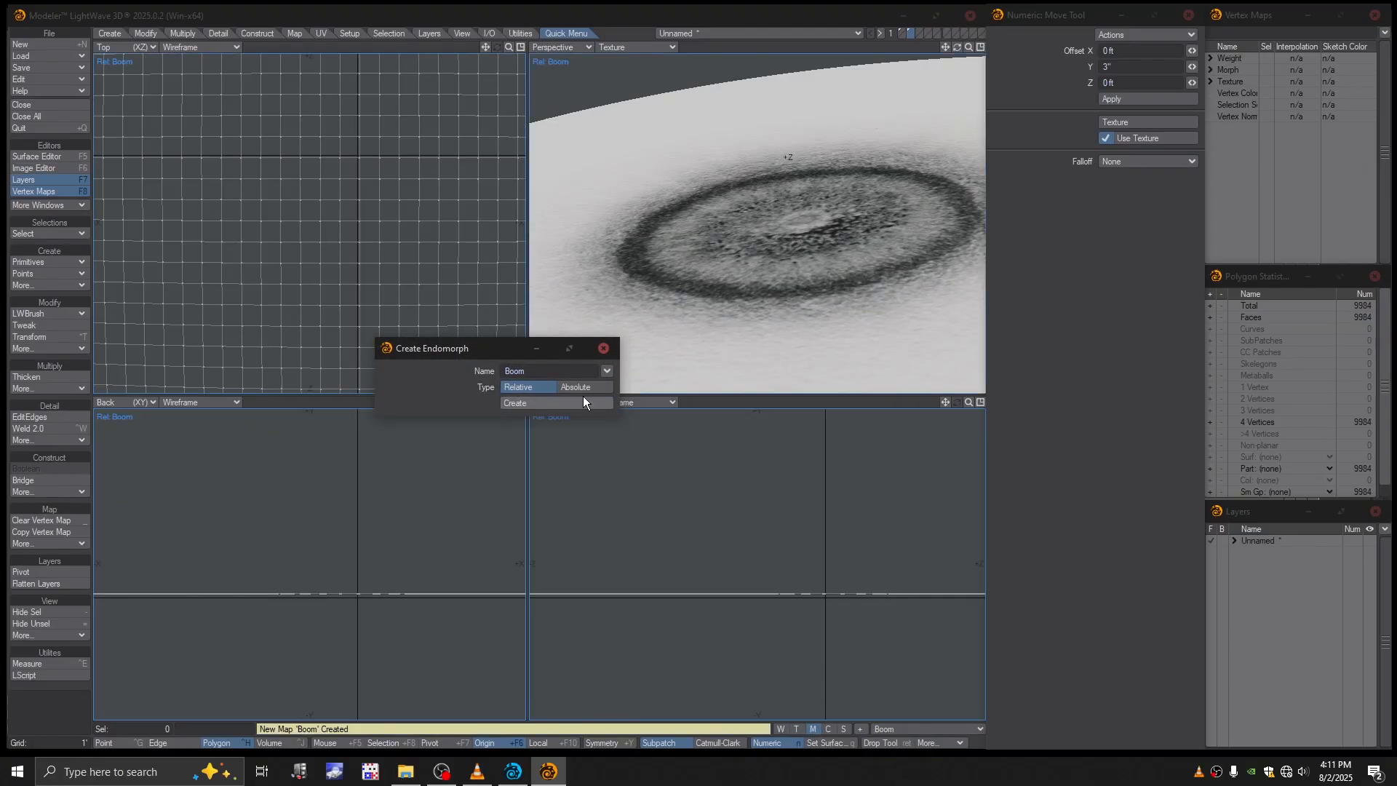
pyautogui.click(603, 348)
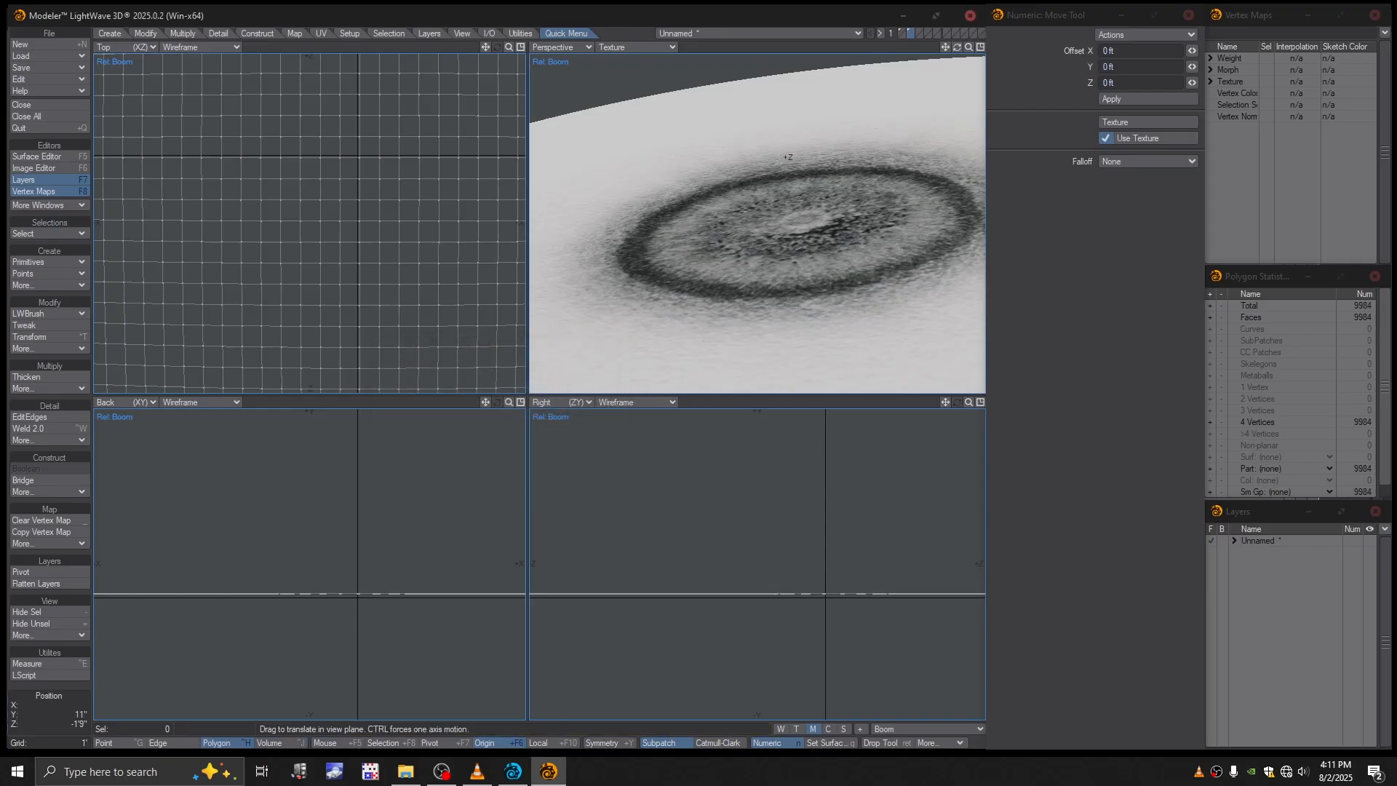
# - Raise the crater in the Boom morph with a textured move of about 1'5" on Y
pyautogui.moveTo(757, 562); pyautogui.dragTo(767, 562)
pyautogui.moveTo(1191, 83); pyautogui.dragTo(1194, 83)
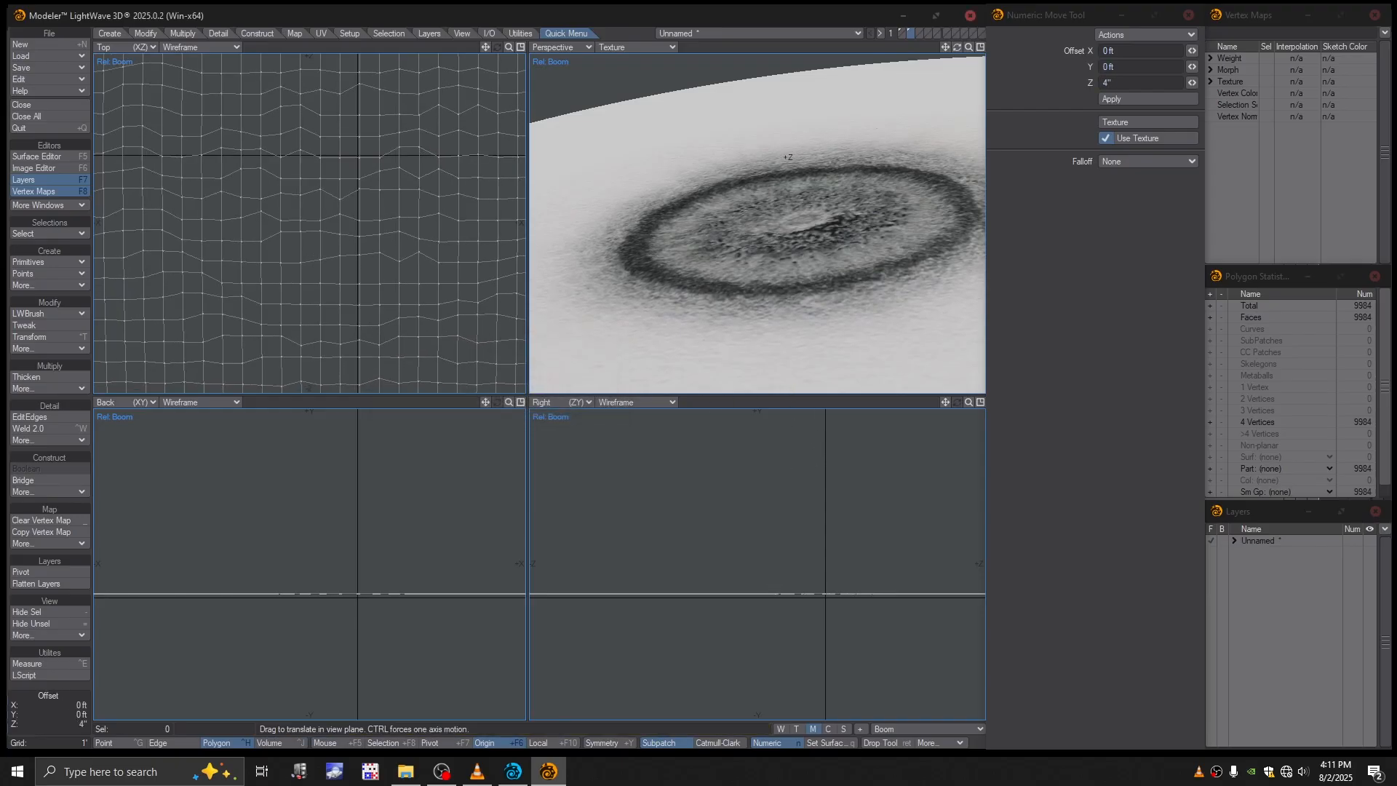
pyautogui.moveTo(769, 570); pyautogui.dragTo(770, 521)
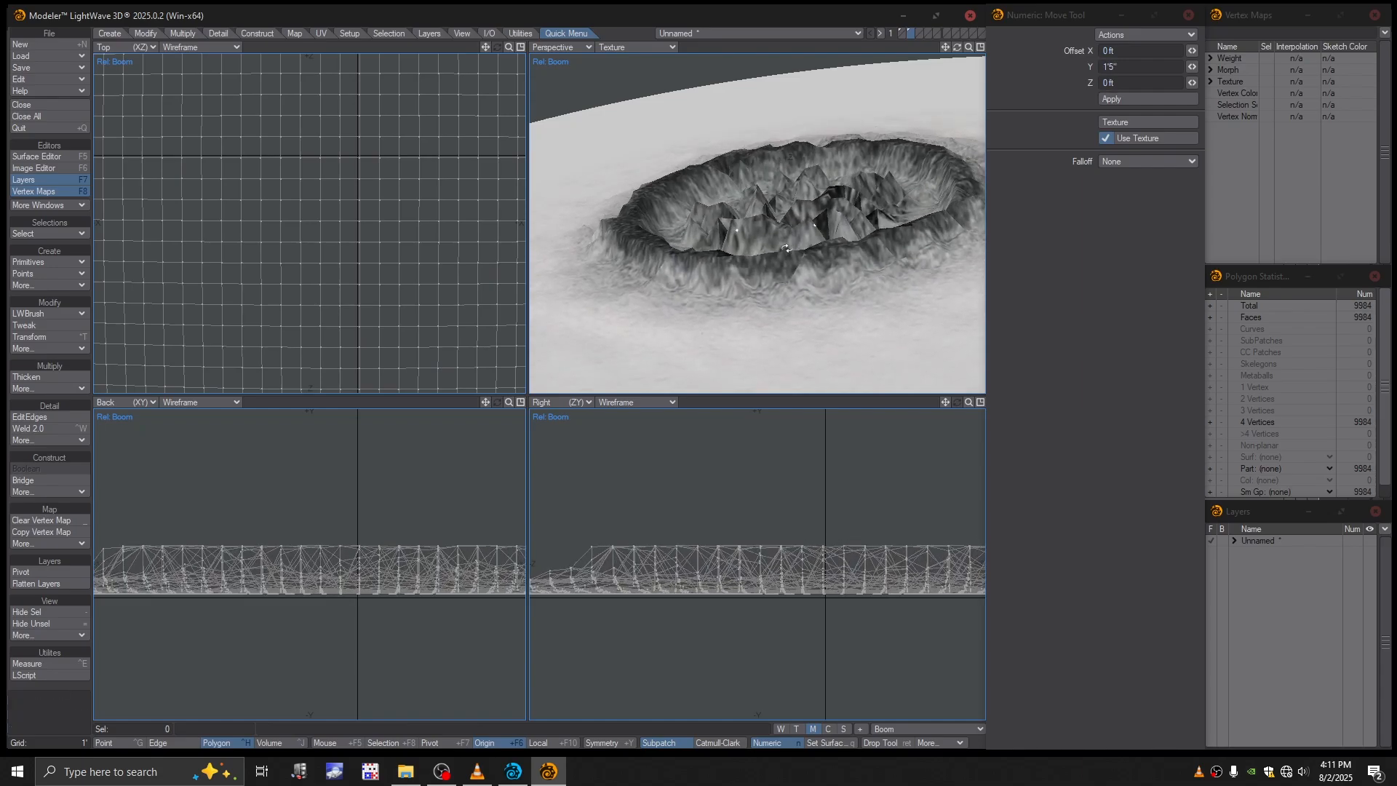
pyautogui.keyDown('alt'); pyautogui.moveTo(813, 241); pyautogui.dragTo(858, 601); pyautogui.keyUp('alt')
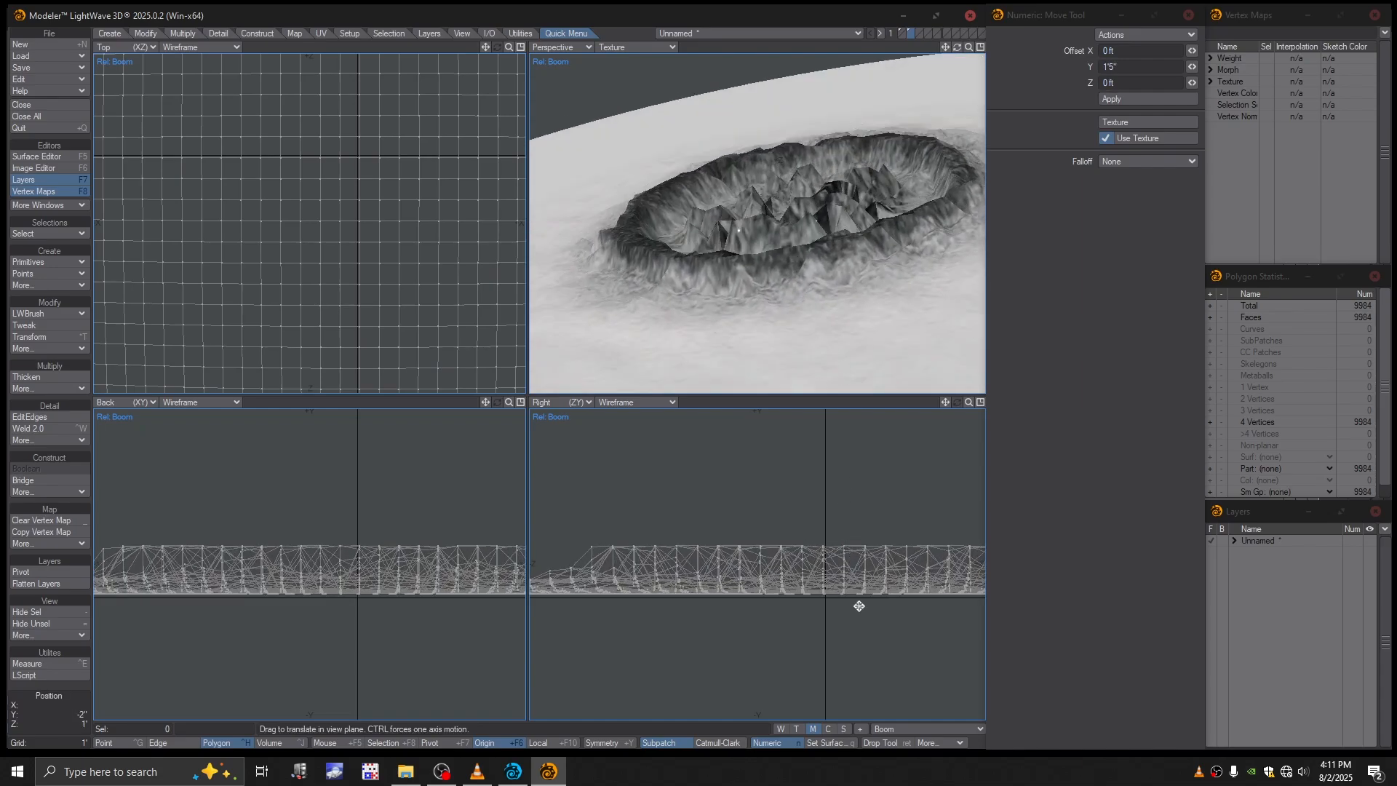
# - Switch between the base shape and the Boom morph to compare the patch, finishing on base
pyautogui.click(896, 728)
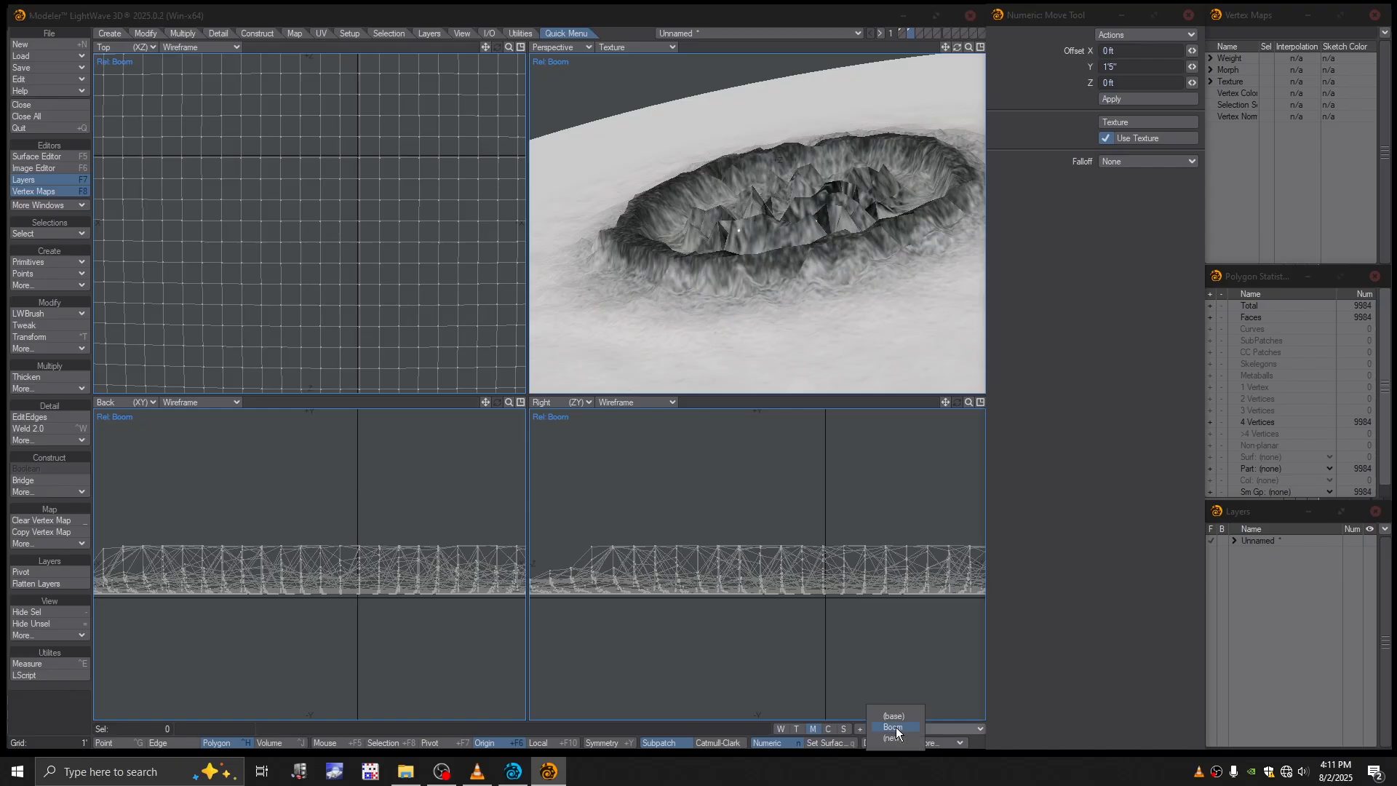
pyautogui.click(895, 722)
pyautogui.keyDown('alt'); pyautogui.moveTo(771, 364); pyautogui.dragTo(807, 306); pyautogui.keyUp('alt')
pyautogui.click(895, 728)
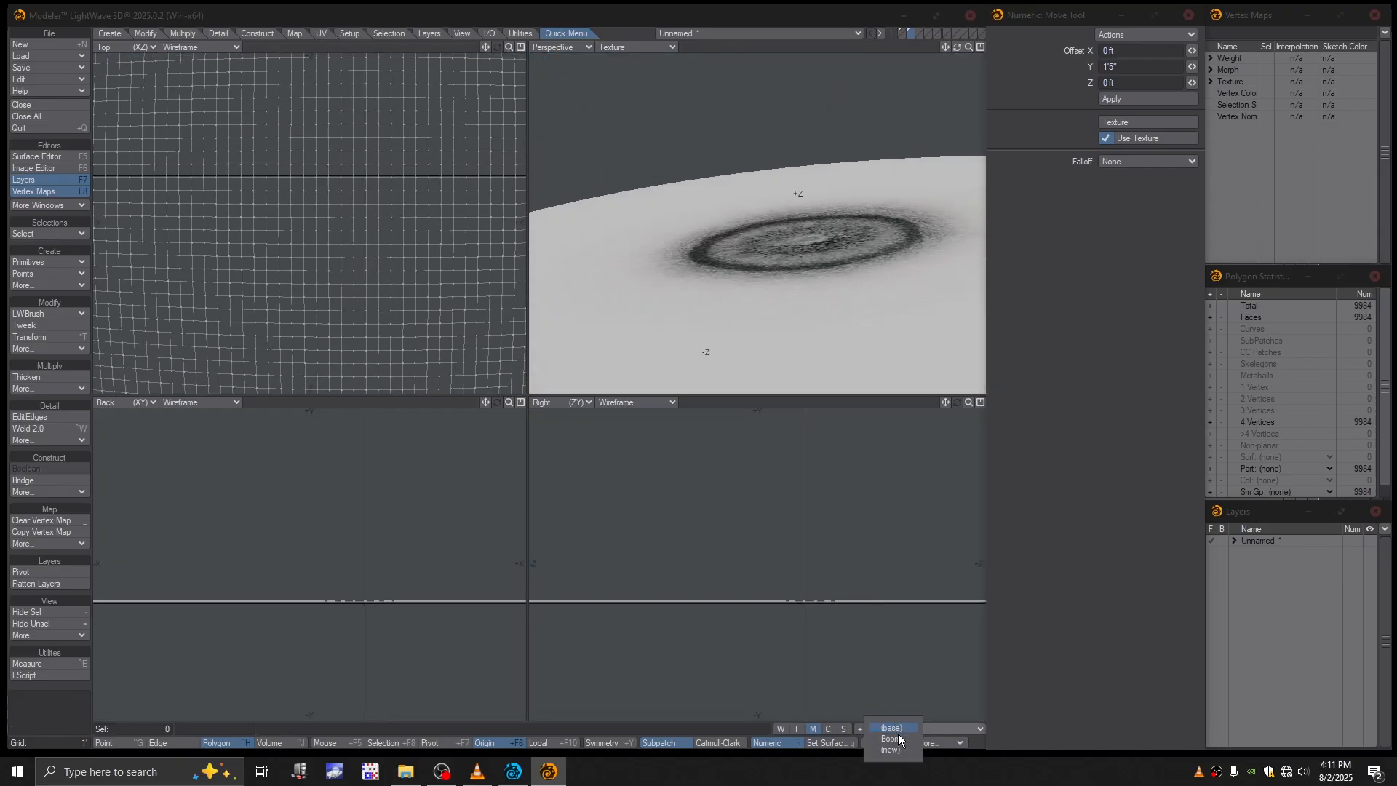
pyautogui.click(896, 736)
pyautogui.moveTo(816, 256)
pyautogui.keyDown('alt'); pyautogui.mouseDown()
pyautogui.moveTo(807, 211)
pyautogui.moveTo(799, 253)
pyautogui.mouseUp(); pyautogui.keyUp('alt')
pyautogui.scroll(-1, 799, 253)
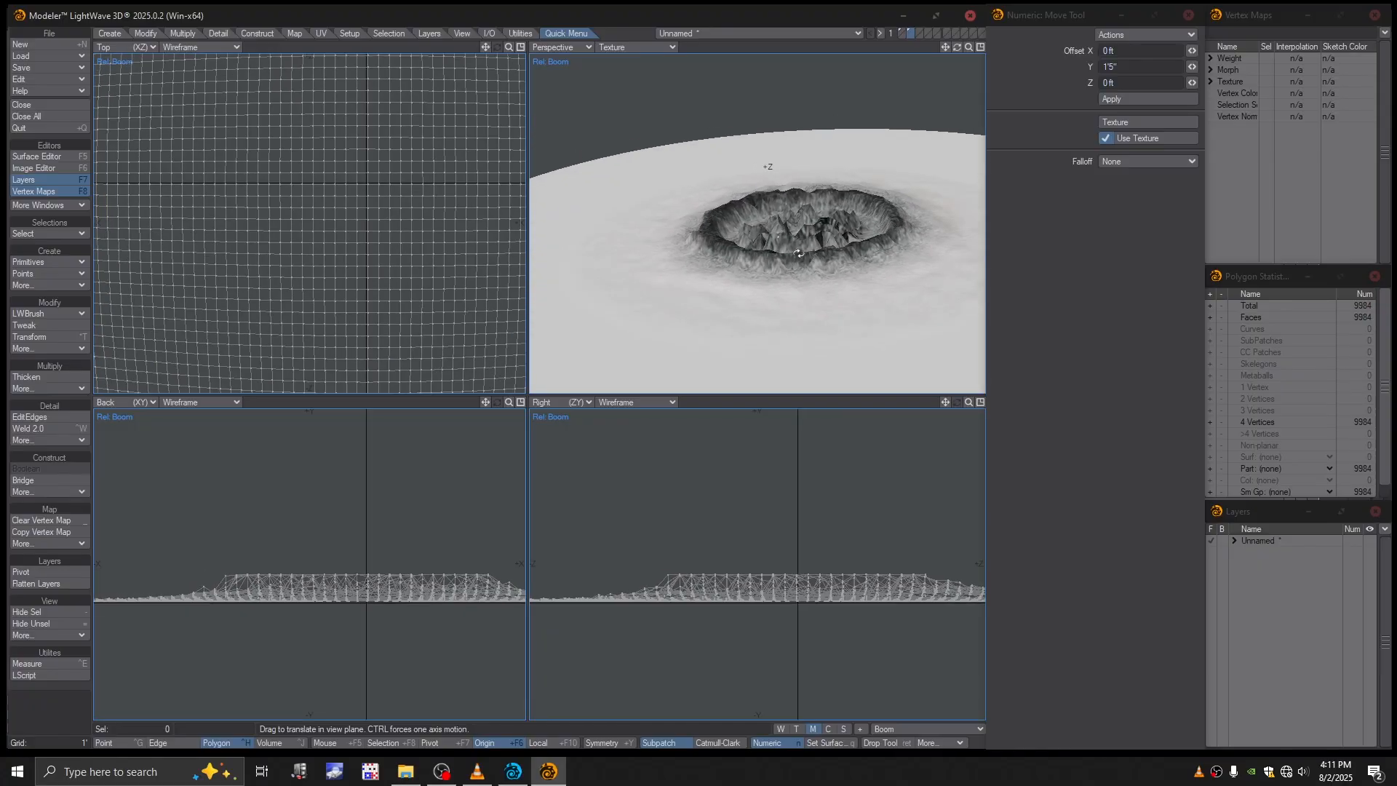
pyautogui.press('Return')
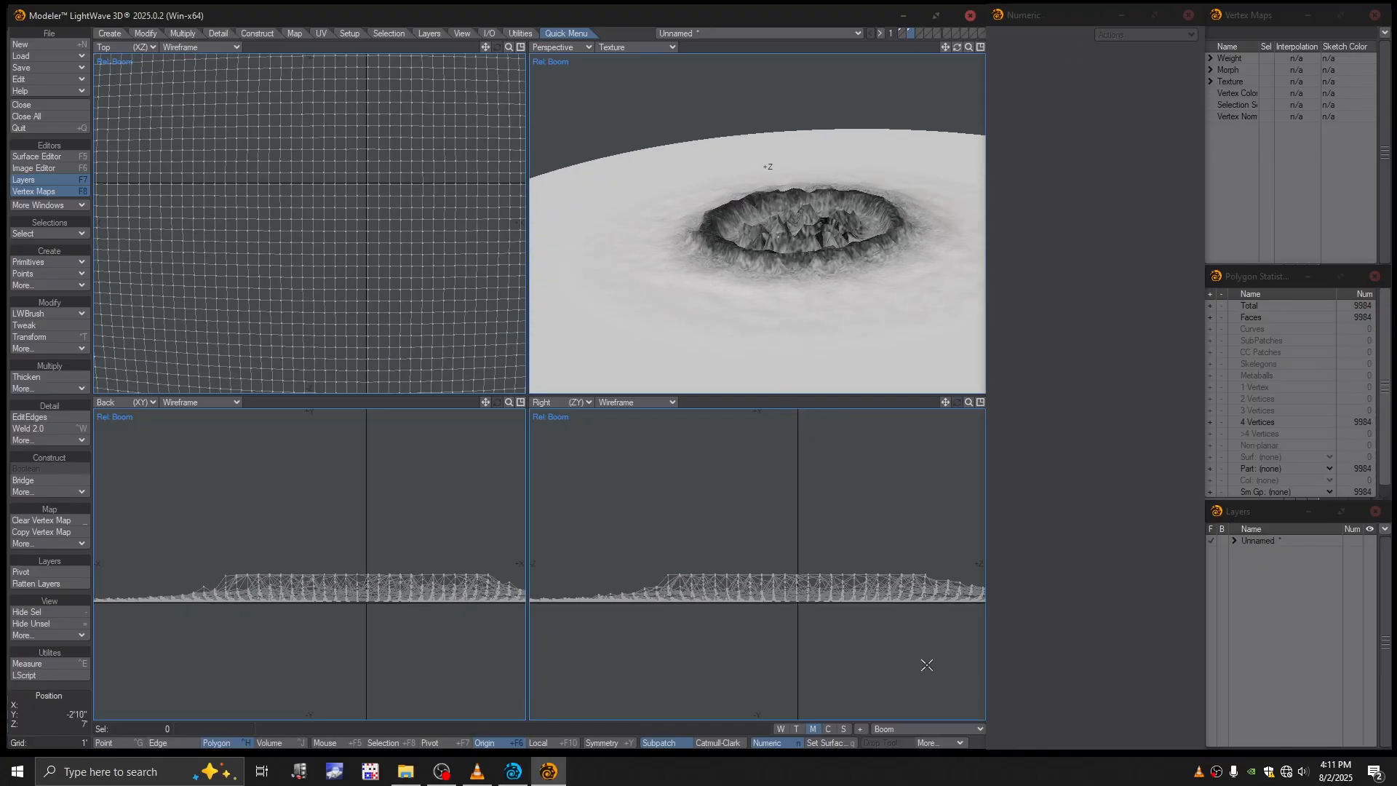
pyautogui.click(918, 728)
pyautogui.click(918, 719)
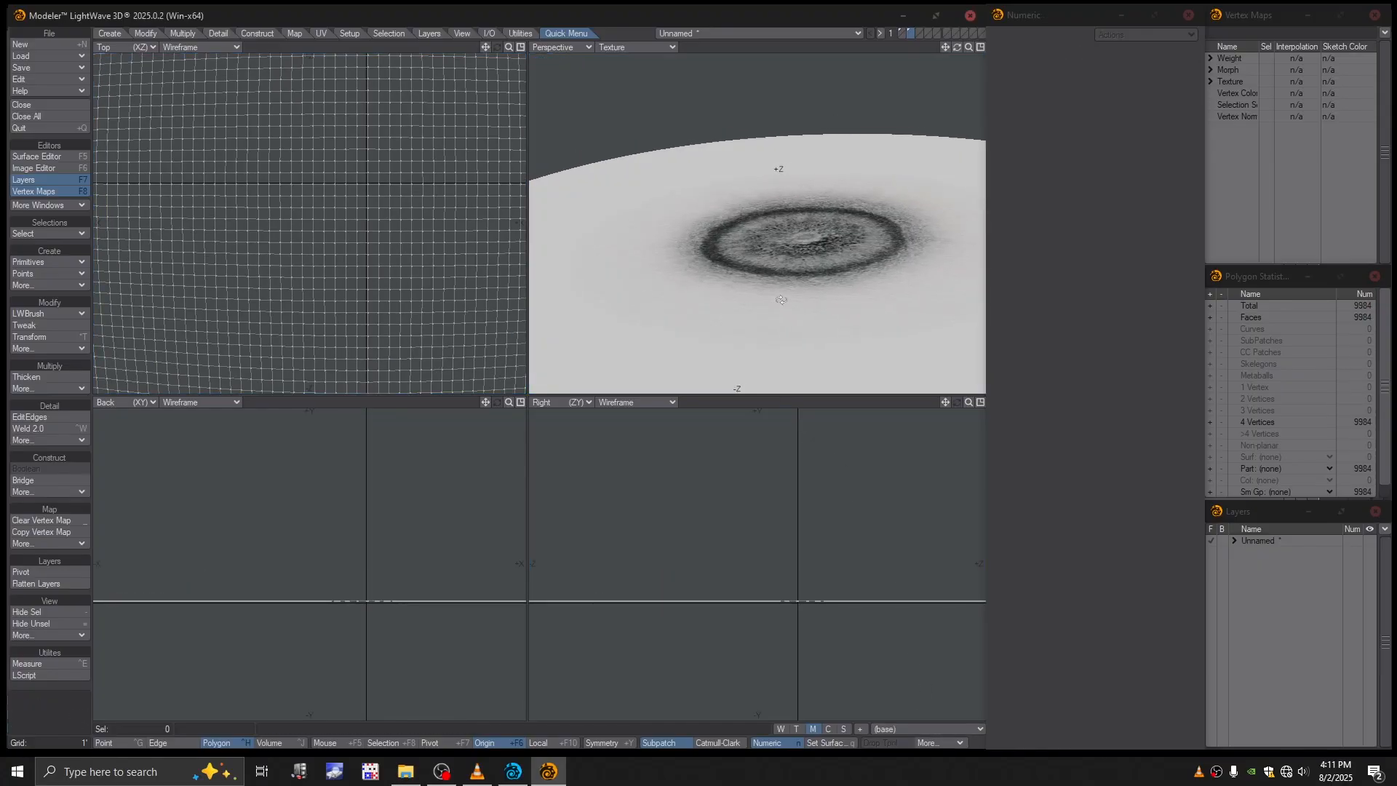
pyautogui.press('t')
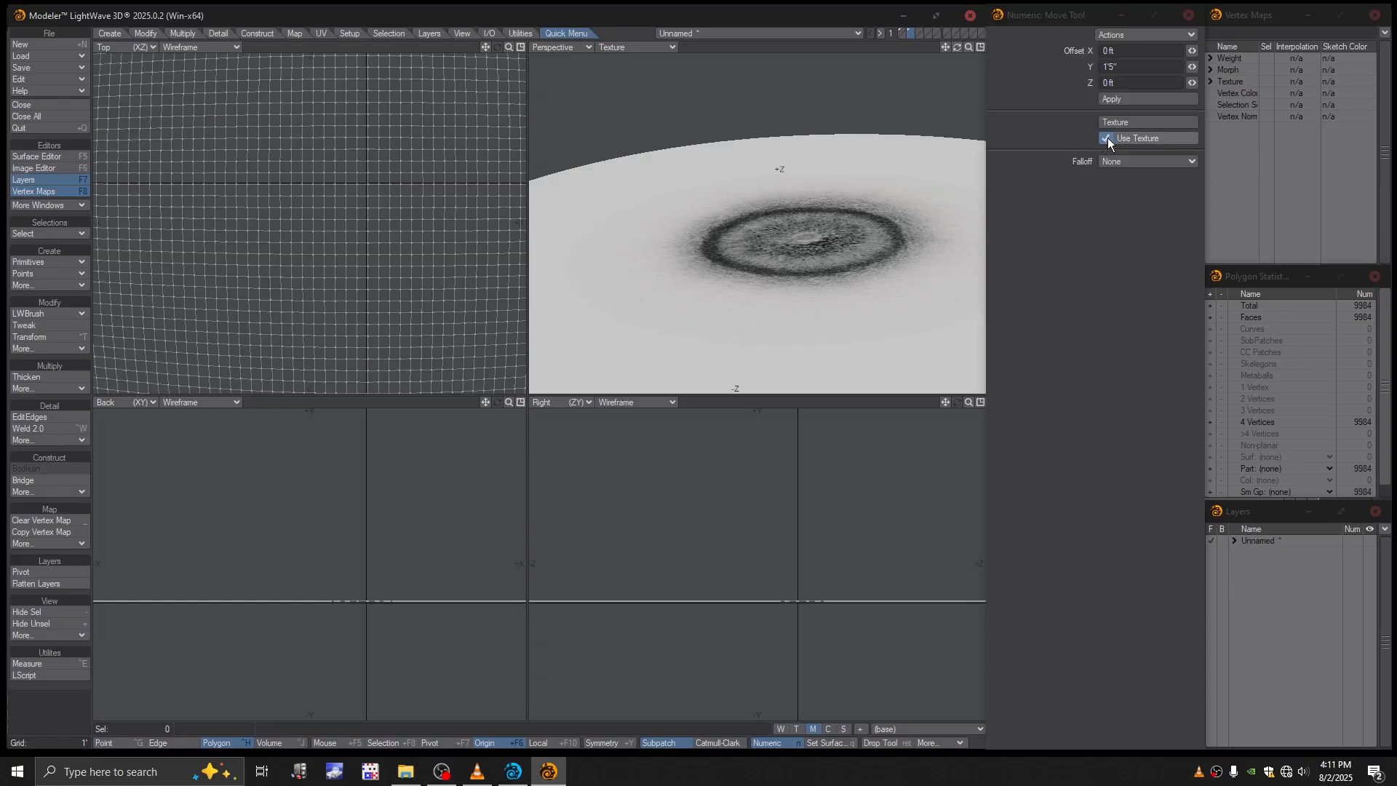
pyautogui.moveTo(794, 228); pyautogui.dragTo(765, 218)
pyautogui.click(775, 402)
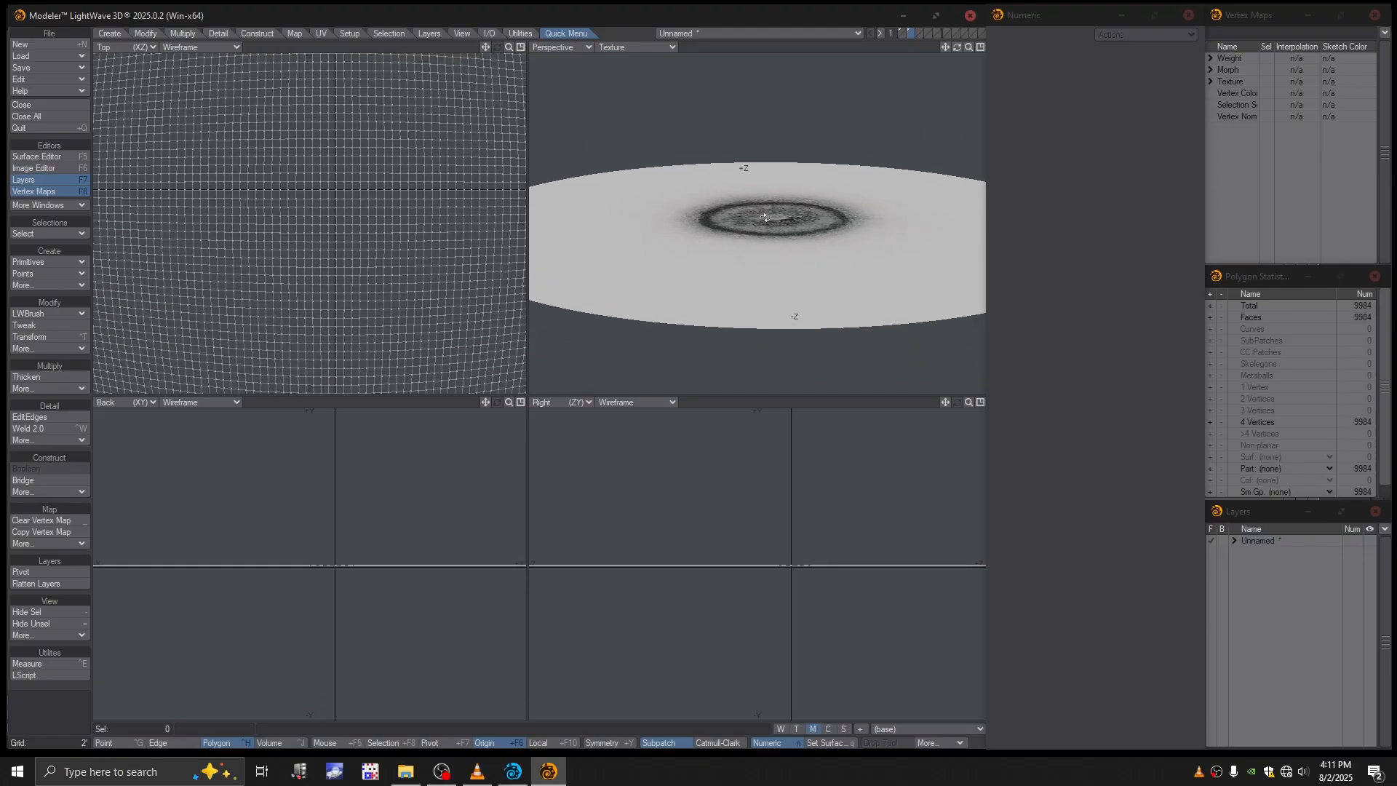
# - Convert the thin disc in the first layer to subpatches
pyautogui.click(898, 32)
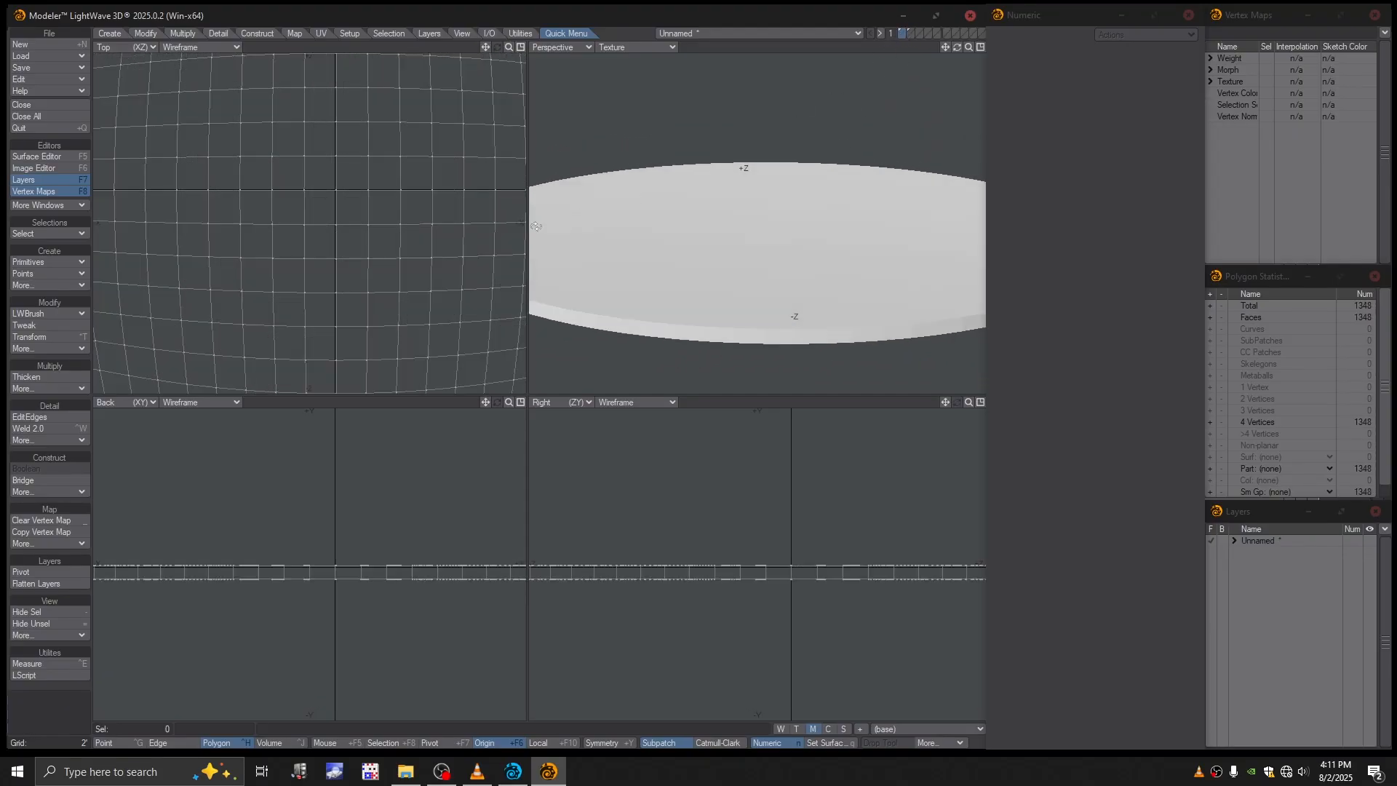
pyautogui.keyDown('ctrl'); pyautogui.keyDown('alt'); pyautogui.moveTo(453, 208); pyautogui.dragTo(254, 239); pyautogui.keyUp('alt'); pyautogui.keyUp('ctrl')
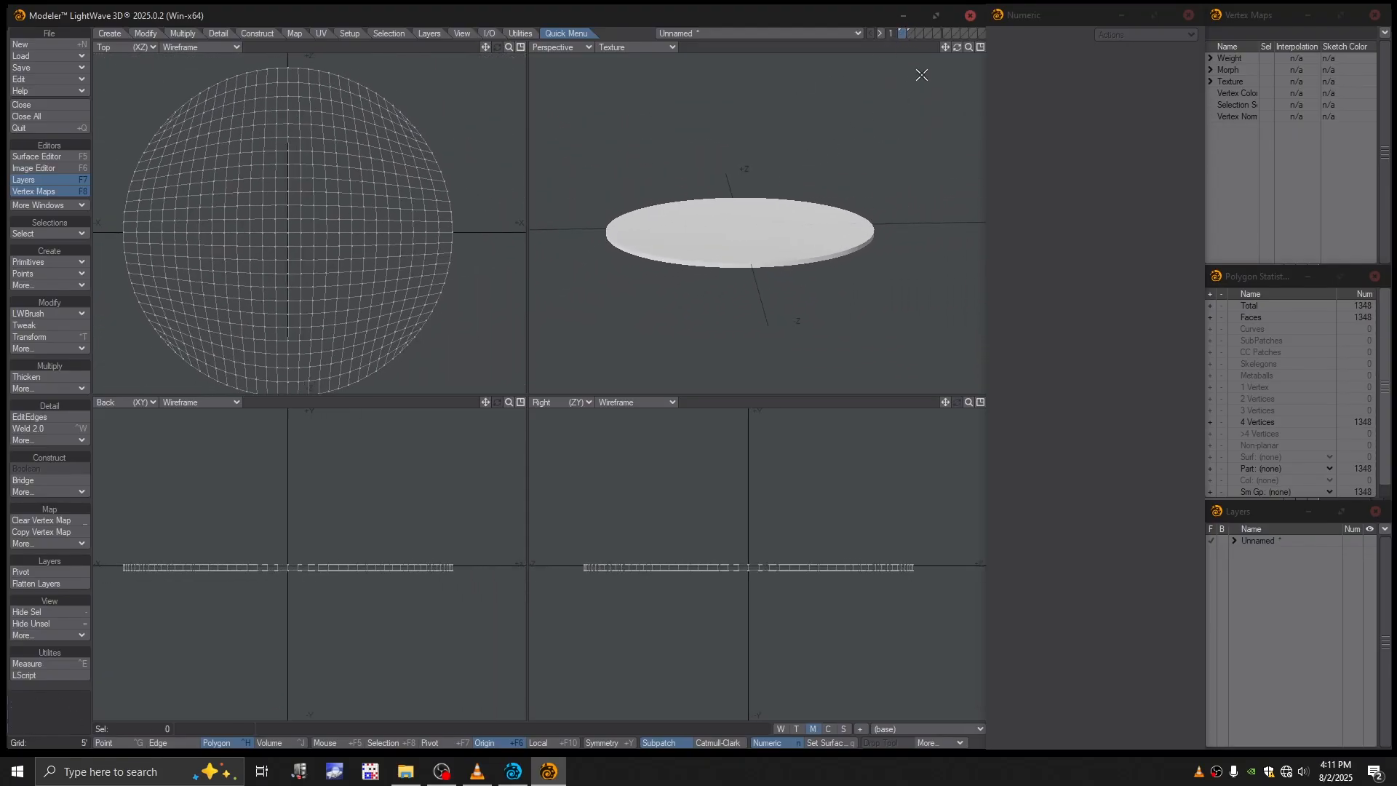
pyautogui.click(910, 40)
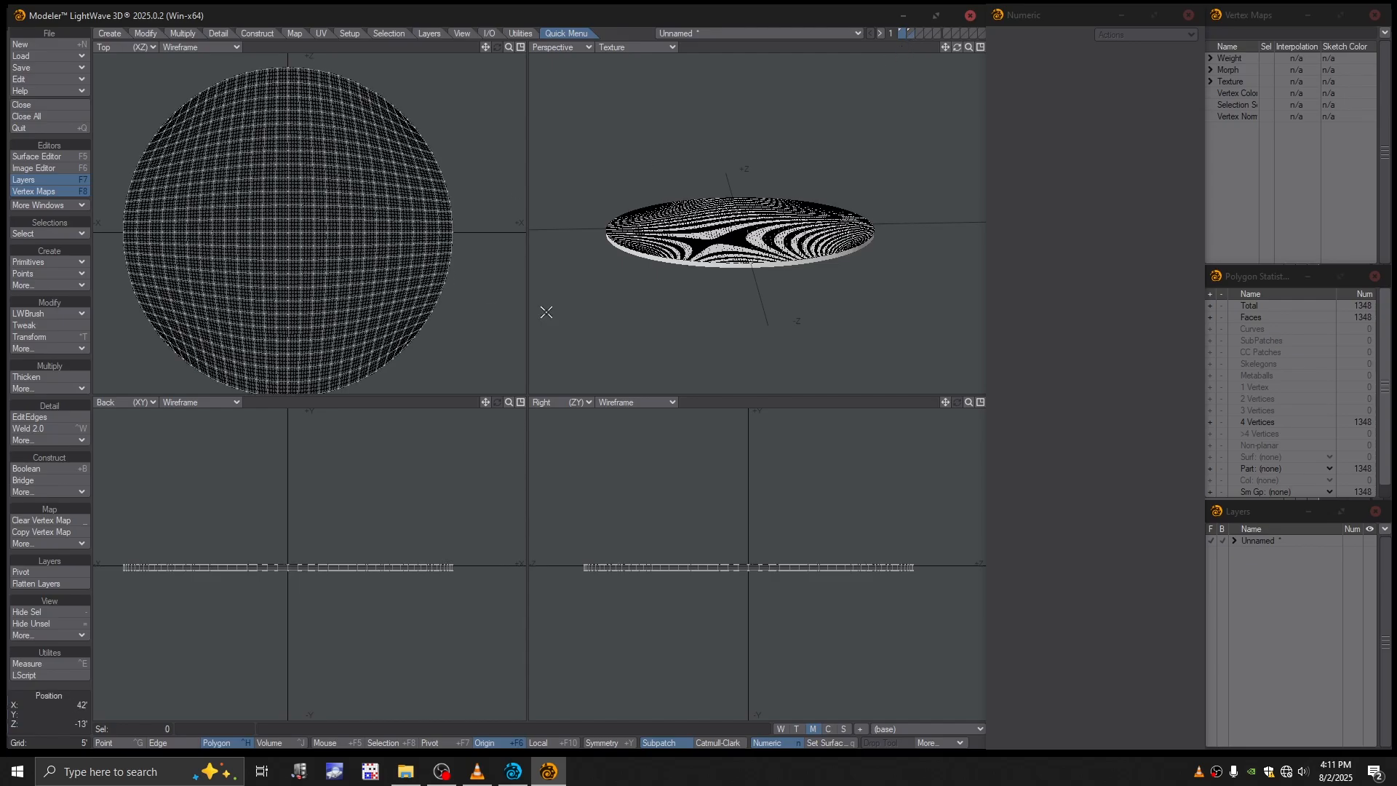
pyautogui.click(910, 37)
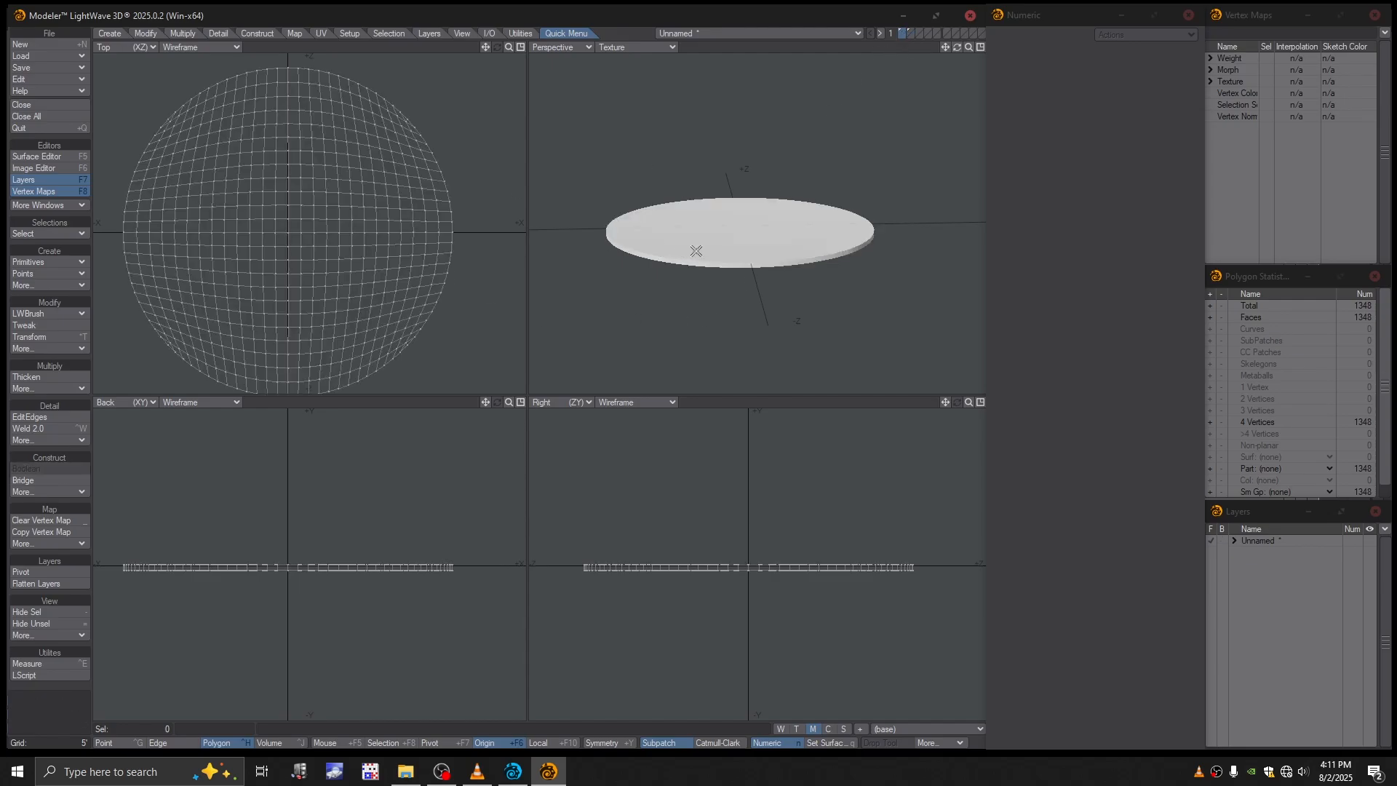
pyautogui.scroll(5, 696, 251)
pyautogui.press('Tab')
pyautogui.scroll(-3, 857, 278)
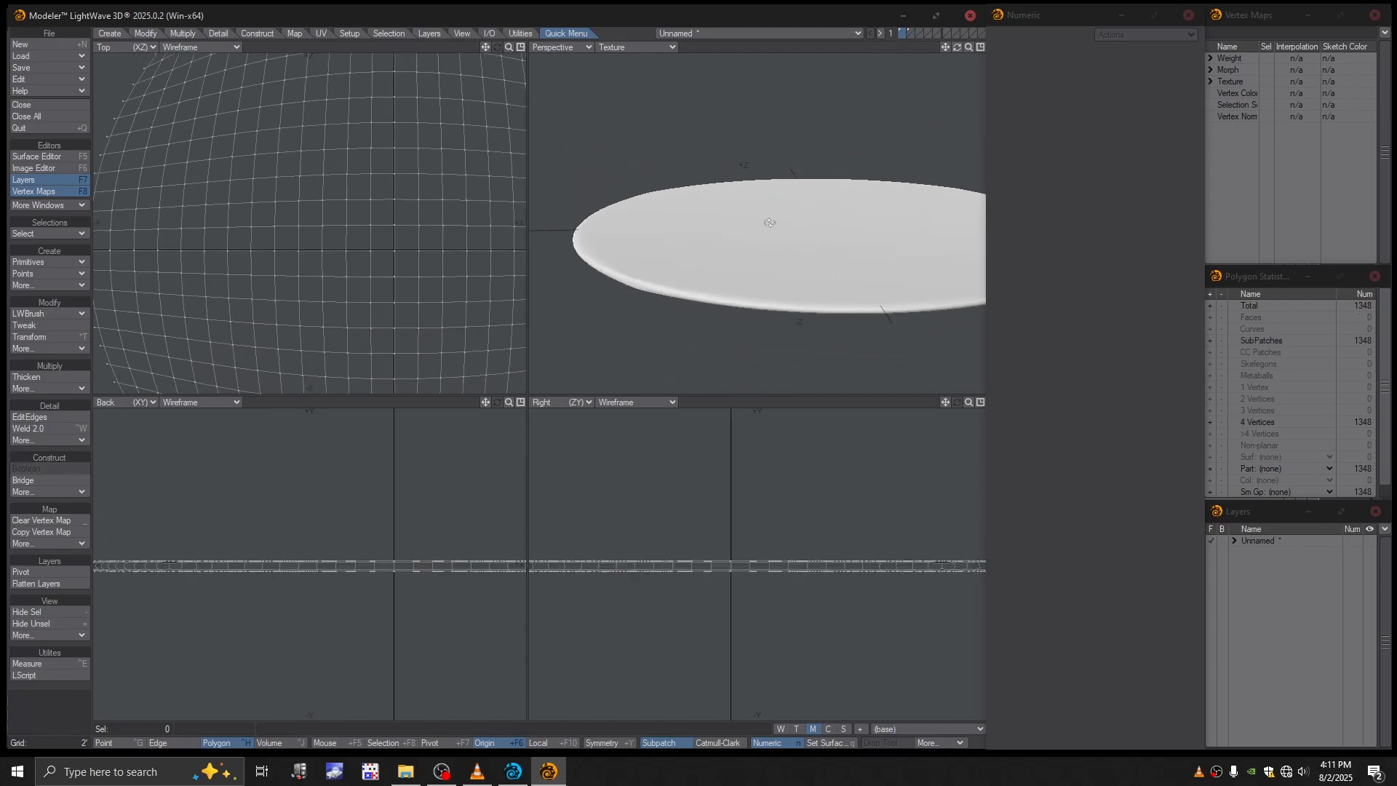
pyautogui.keyDown('alt'); pyautogui.moveTo(769, 223); pyautogui.dragTo(900, 55); pyautogui.keyUp('alt')
# - Set the disc layer as foreground with the patch layer as background, and start the Stretch tool in an enlarged top view
pyautogui.click(909, 33)
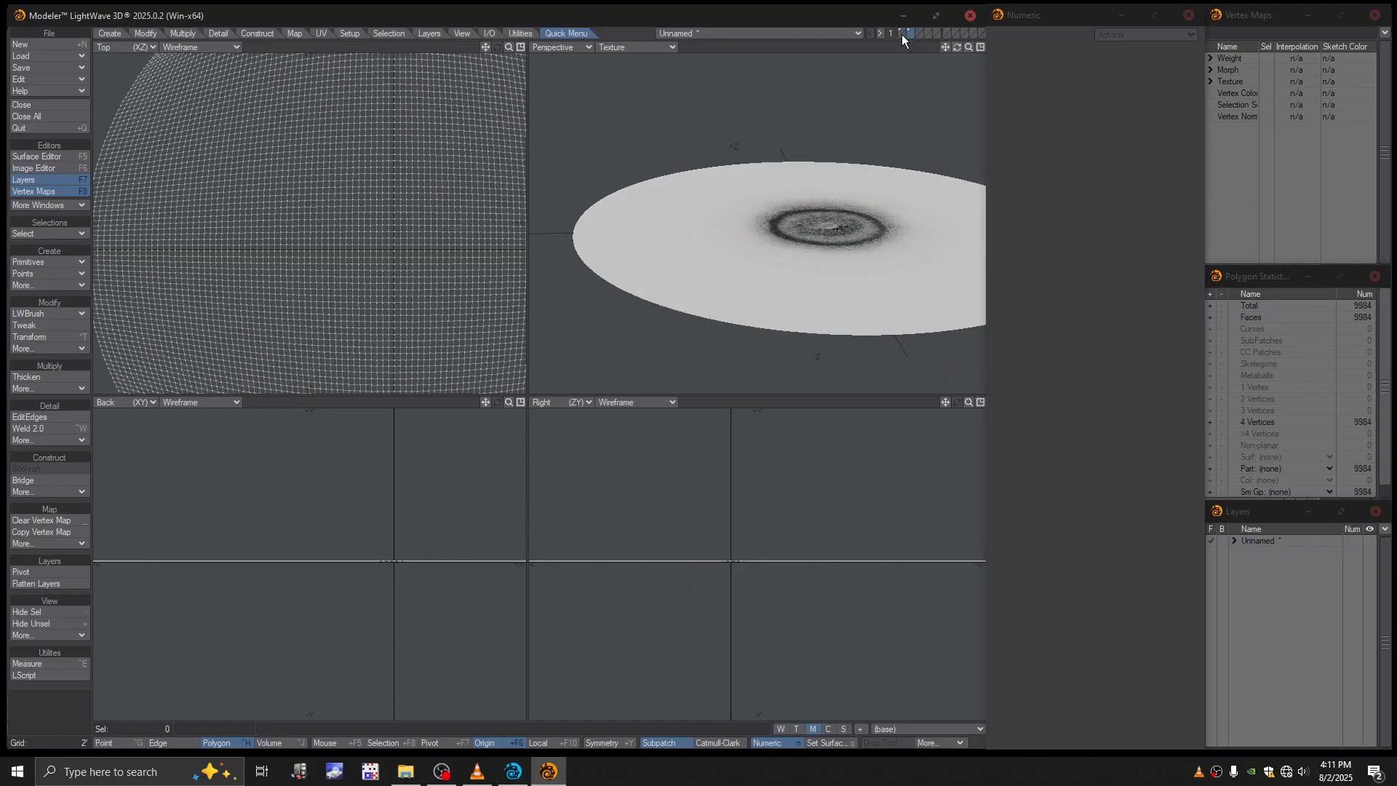
pyautogui.click(903, 36)
pyautogui.keyDown('alt'); pyautogui.moveTo(762, 249); pyautogui.dragTo(828, 70); pyautogui.keyUp('alt')
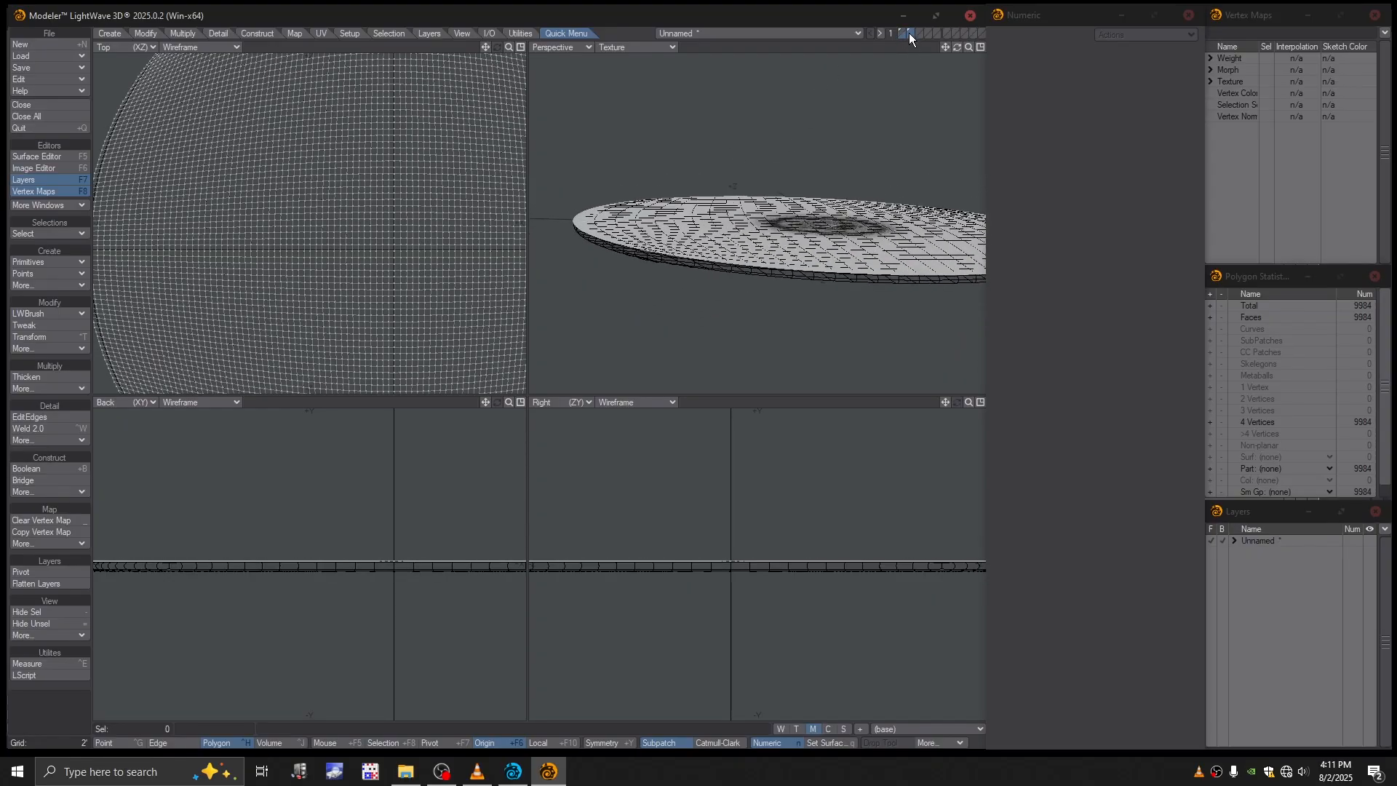
pyautogui.click(902, 34)
pyautogui.click(910, 35)
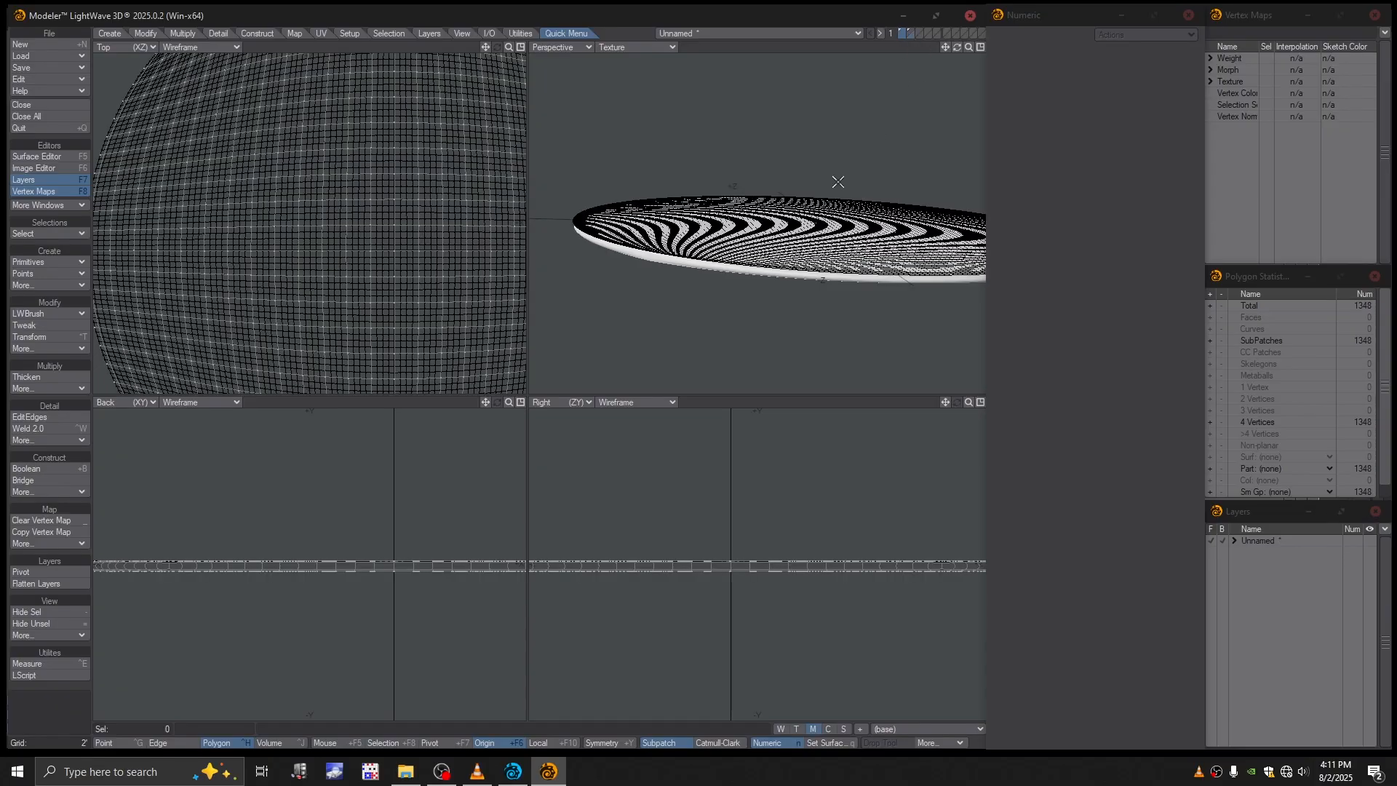
pyautogui.scroll(-3, 356, 236)
pyautogui.scroll(2, 320, 231)
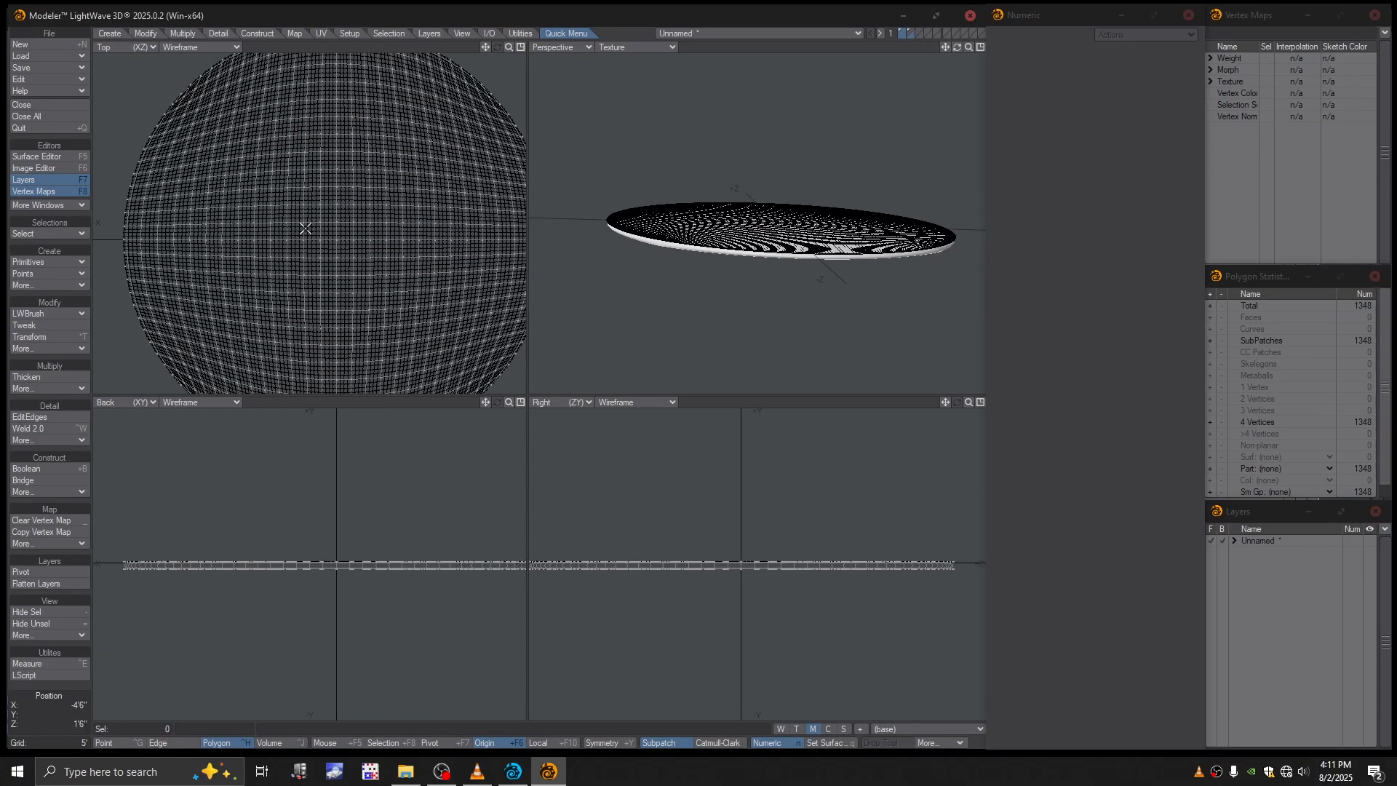
pyautogui.press('0')
pyautogui.scroll(2, 570, 405)
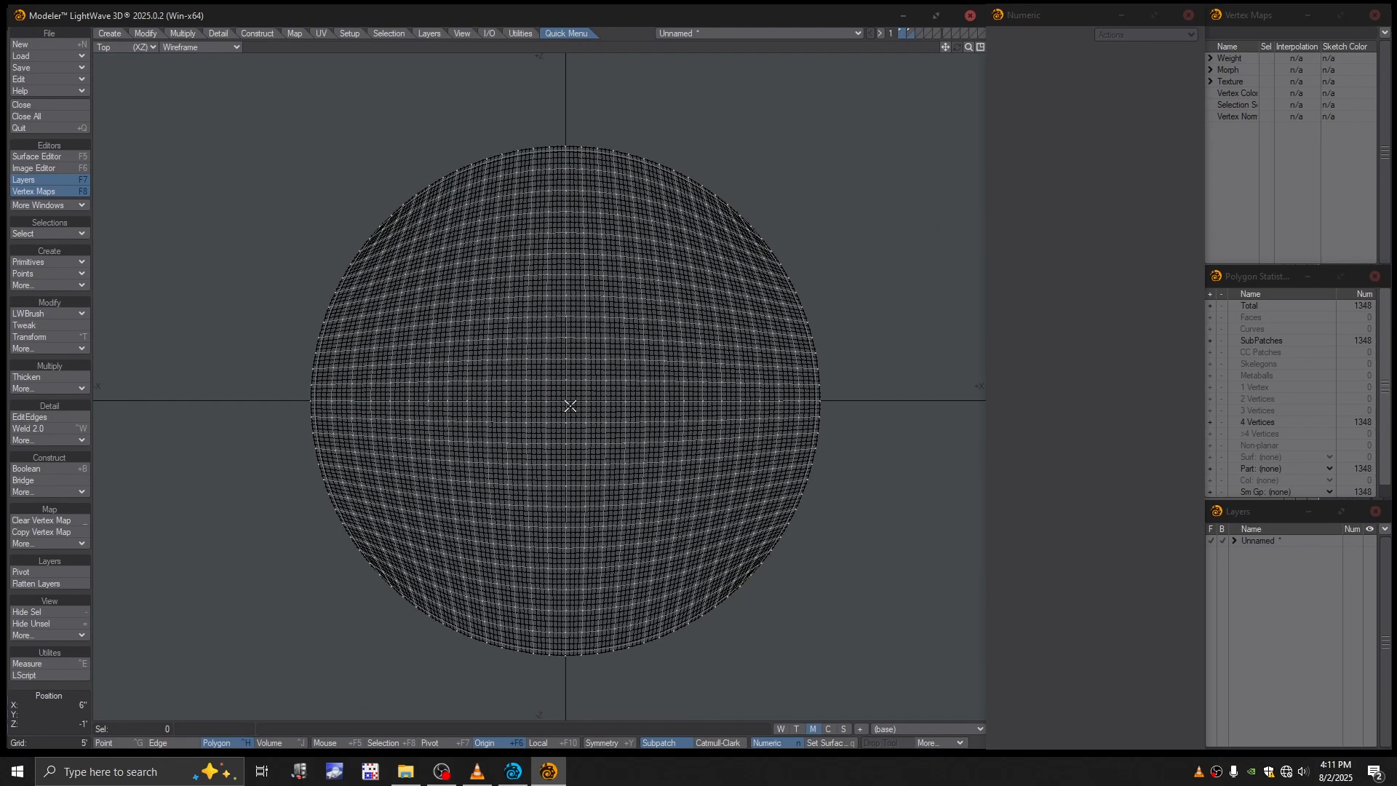
pyautogui.press('h')
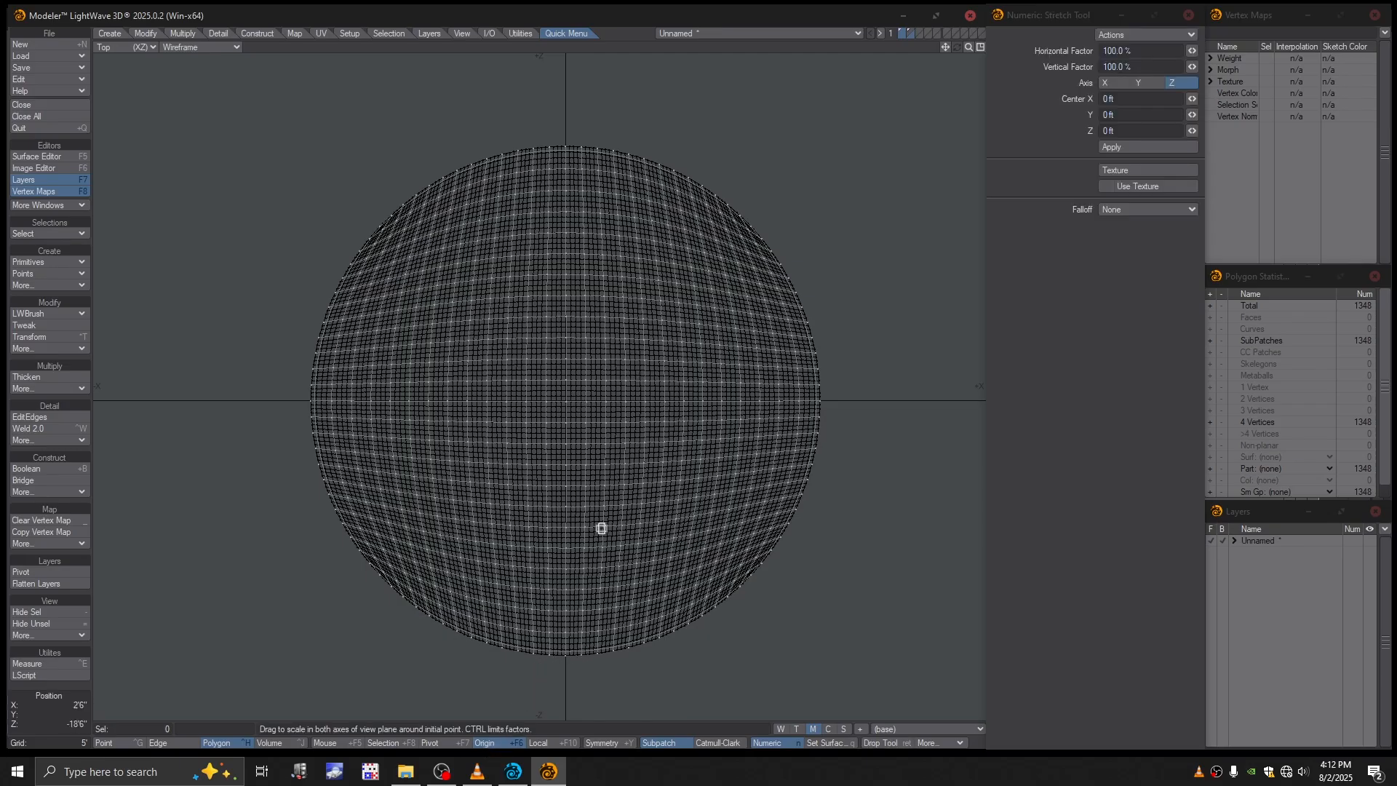
pyautogui.moveTo(613, 379); pyautogui.dragTo(673, 378)
pyautogui.hotkey('ctrl', 'z')
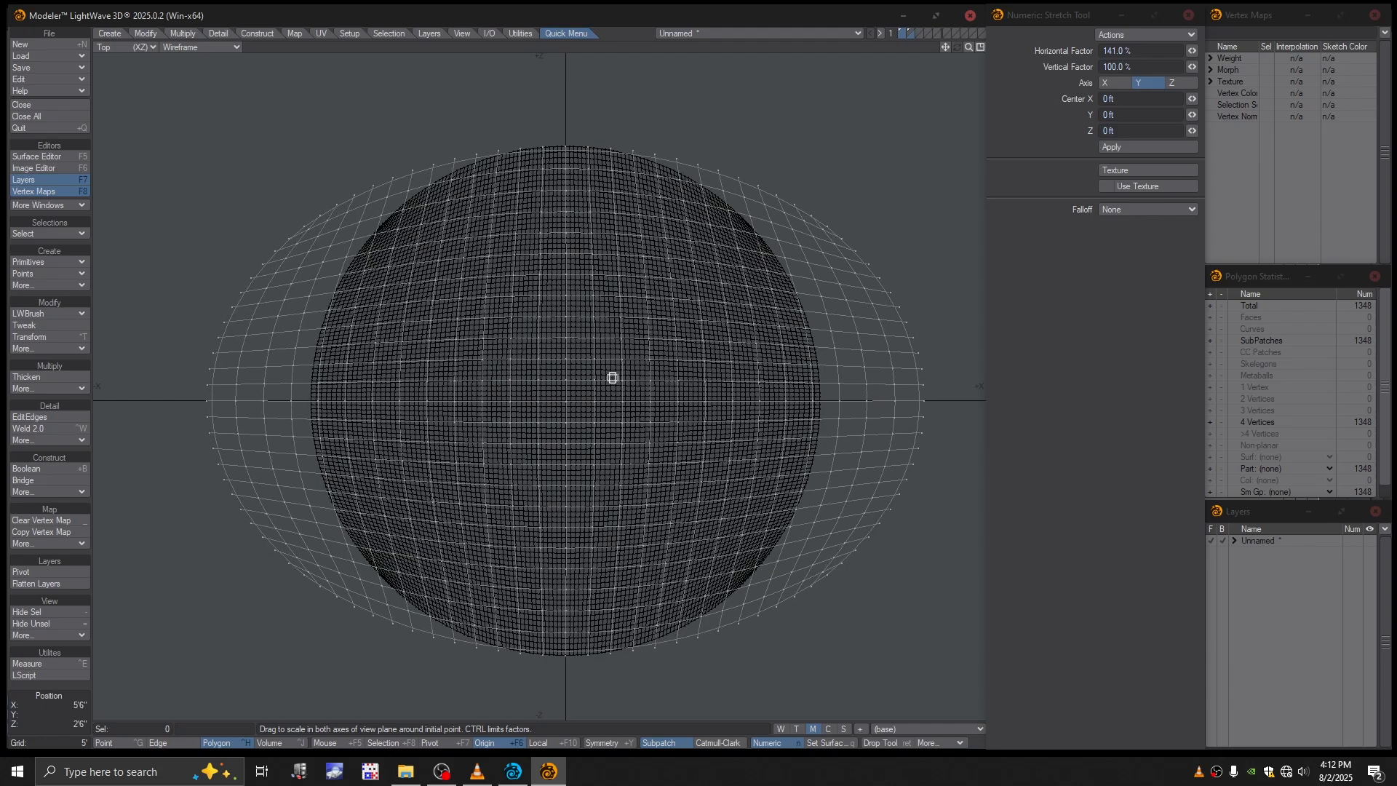
pyautogui.hotkey('ctrl', 'z')
pyautogui.keyDown('ctrl'); pyautogui.moveTo(612, 377); pyautogui.dragTo(614, 379); pyautogui.keyUp('ctrl')
pyautogui.hotkey('ctrl', 'z')
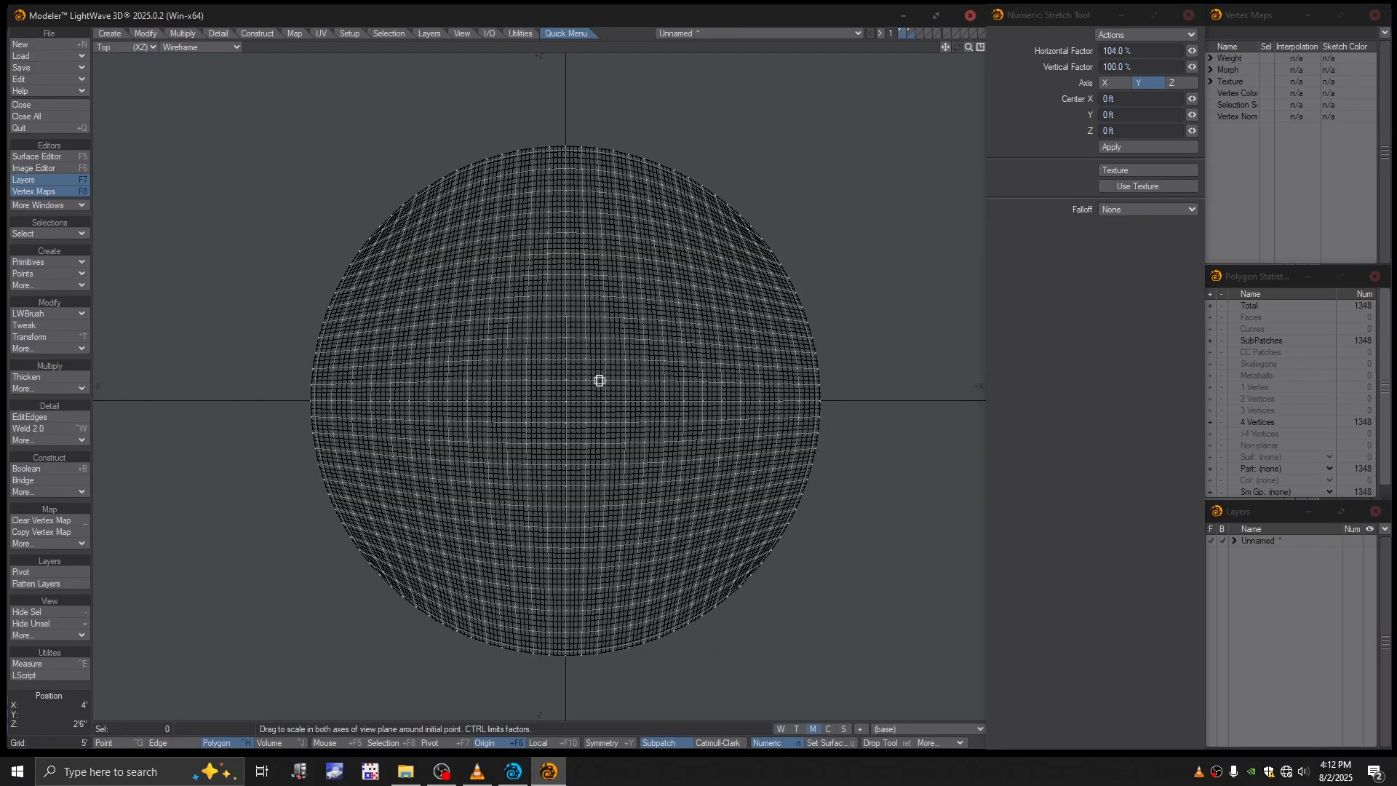
# - Stretch the disc around the origin to 109% in both horizontal and vertical directions
pyautogui.moveTo(603, 383); pyautogui.dragTo(610, 383)
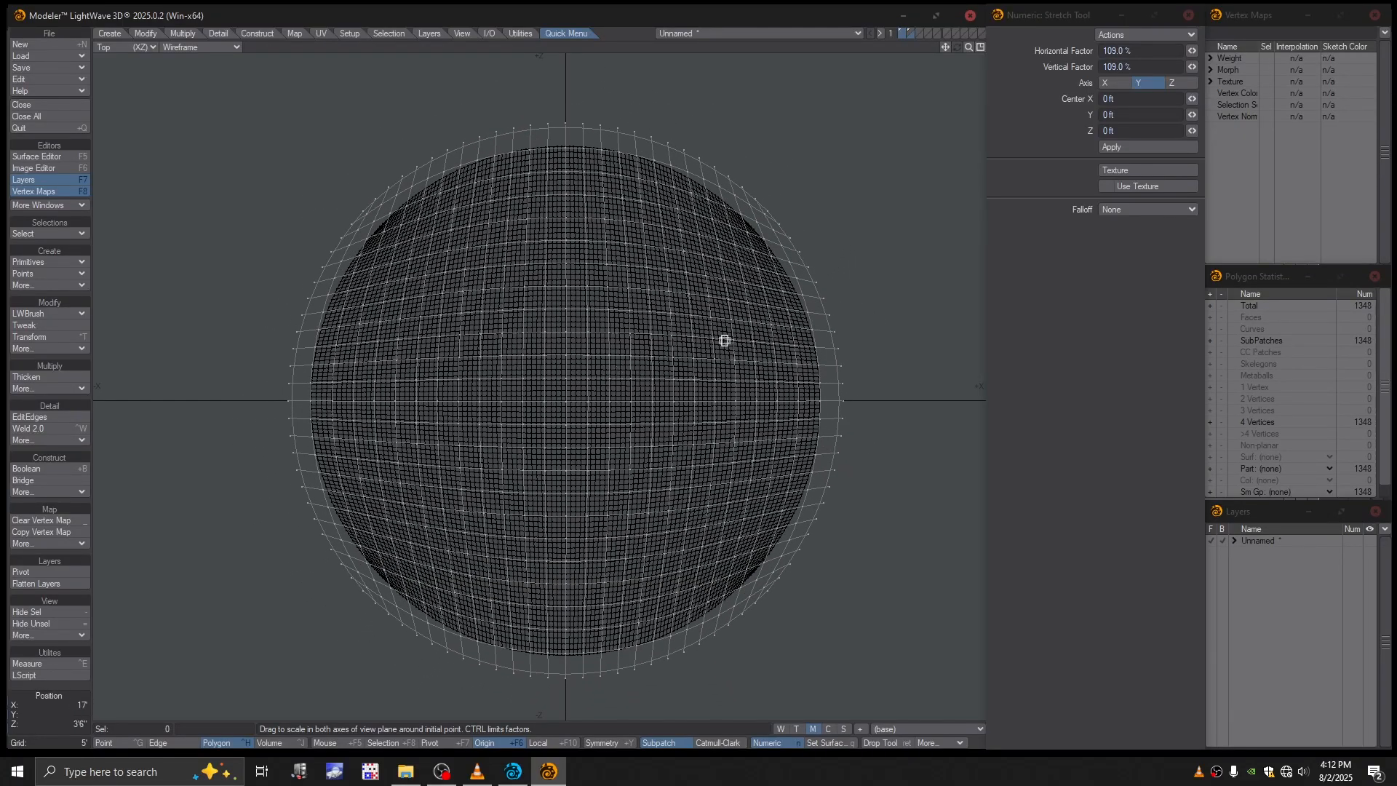
pyautogui.press('space')
# - Bring the patch layer to the foreground over the disc background and examine how their edges fit in perspective
pyautogui.click(911, 30)
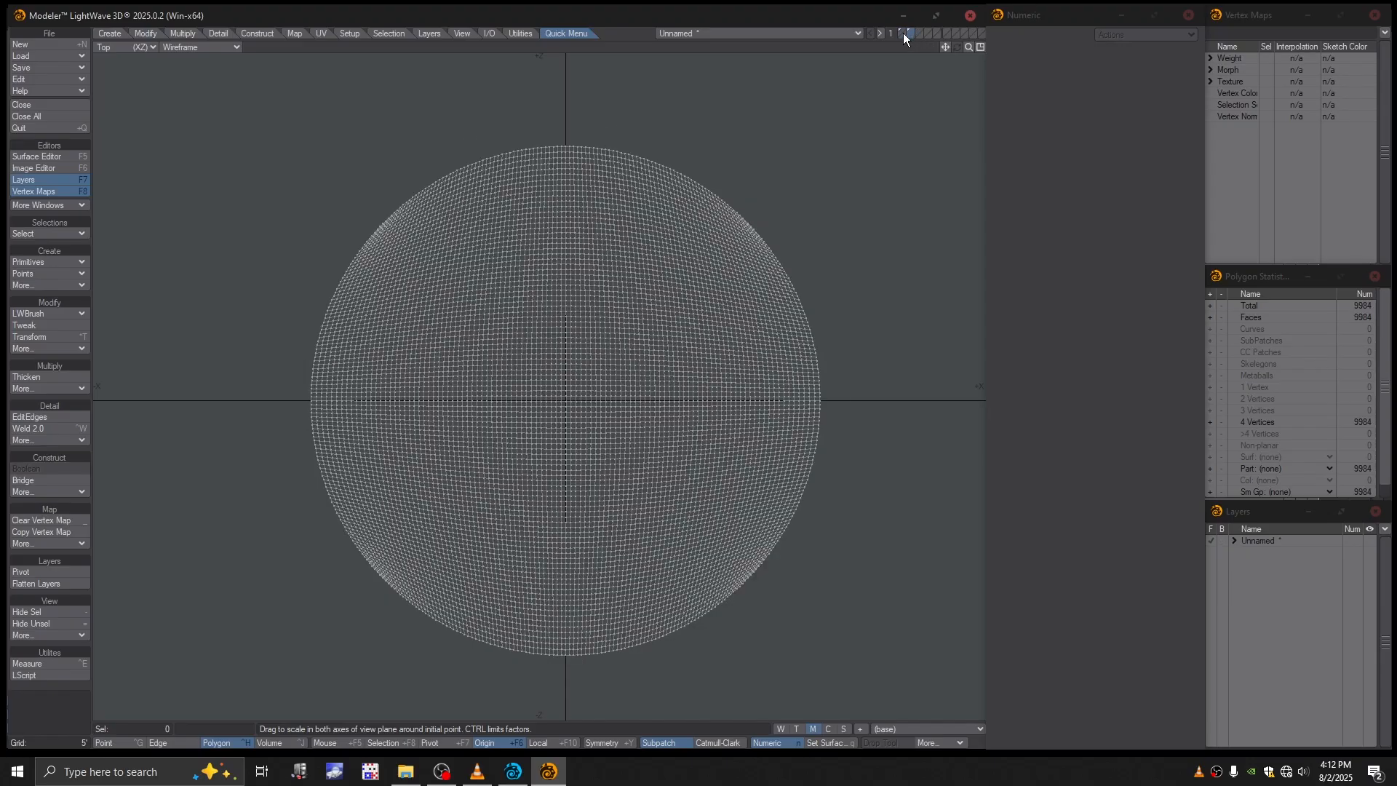
pyautogui.click(903, 36)
pyautogui.keyDown('alt'); pyautogui.moveTo(619, 270); pyautogui.dragTo(608, 256); pyautogui.keyUp('alt')
pyautogui.press('KP_0')
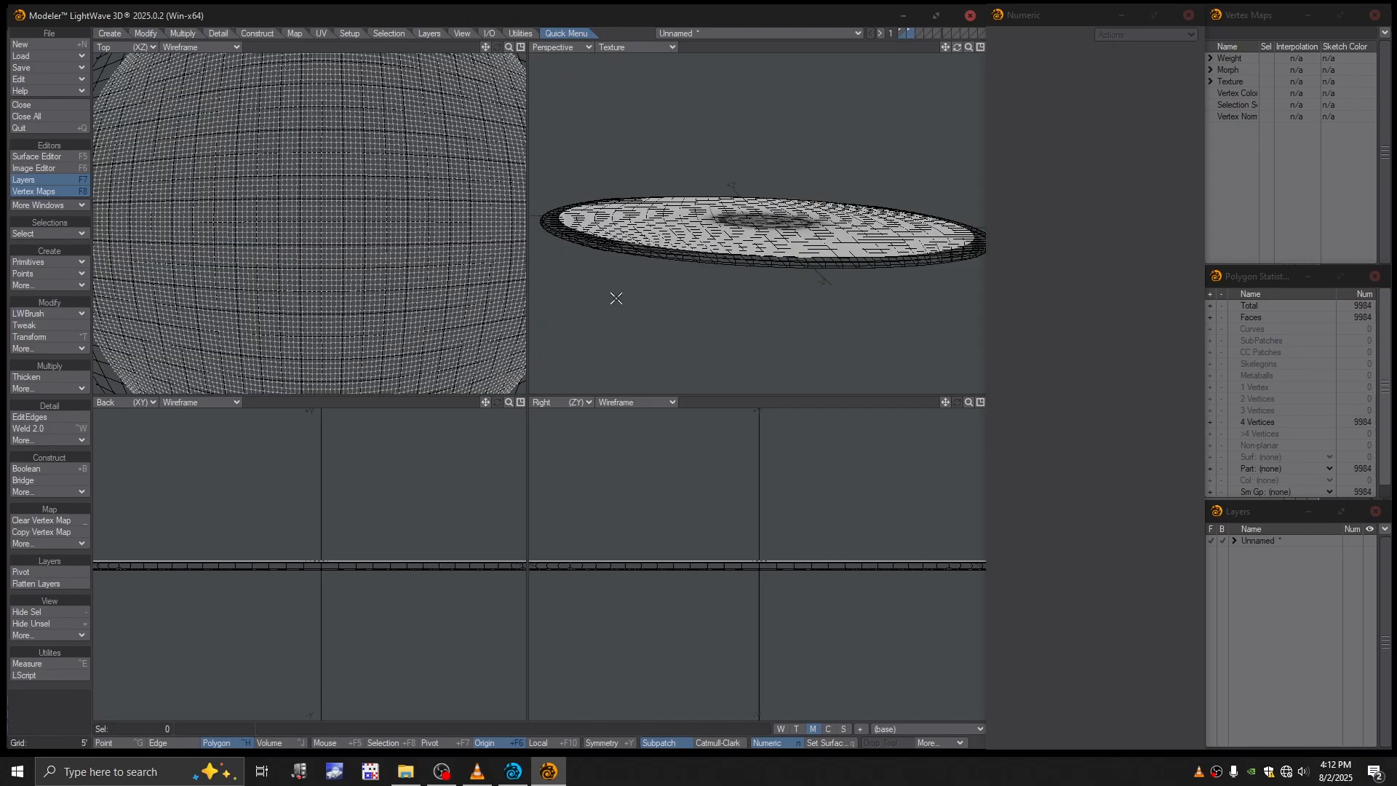
pyautogui.scroll(5, 728, 254)
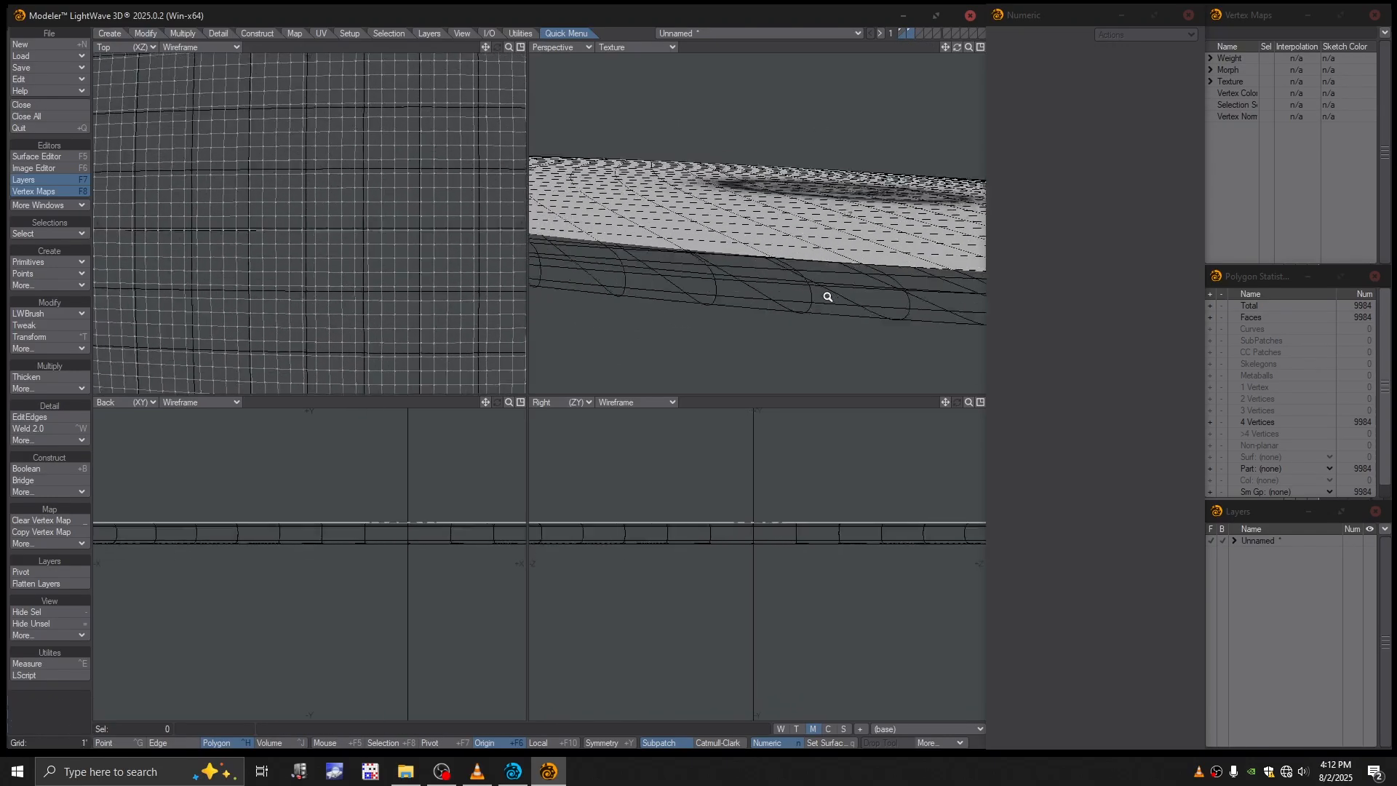
pyautogui.keyDown('alt'); pyautogui.moveTo(799, 275); pyautogui.dragTo(789, 282); pyautogui.keyUp('alt')
pyautogui.scroll(-2, 790, 282)
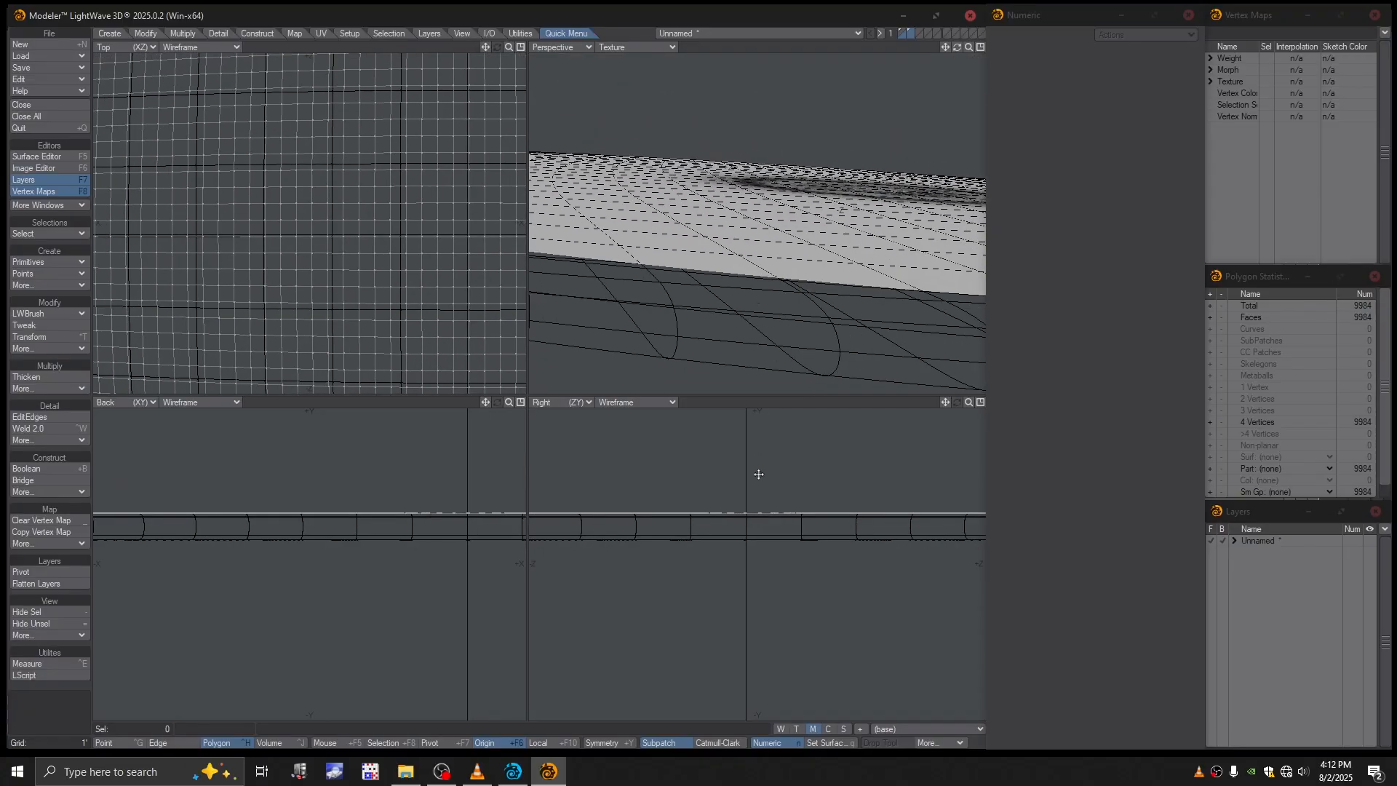
# - Examine the gap between the patch's rim and the disc's upper edge from several perspective angles, toggling the layers for comparison
pyautogui.keyDown('ctrl'); pyautogui.keyDown('alt'); pyautogui.moveTo(714, 515); pyautogui.dragTo(740, 267); pyautogui.keyUp('alt'); pyautogui.keyUp('ctrl')
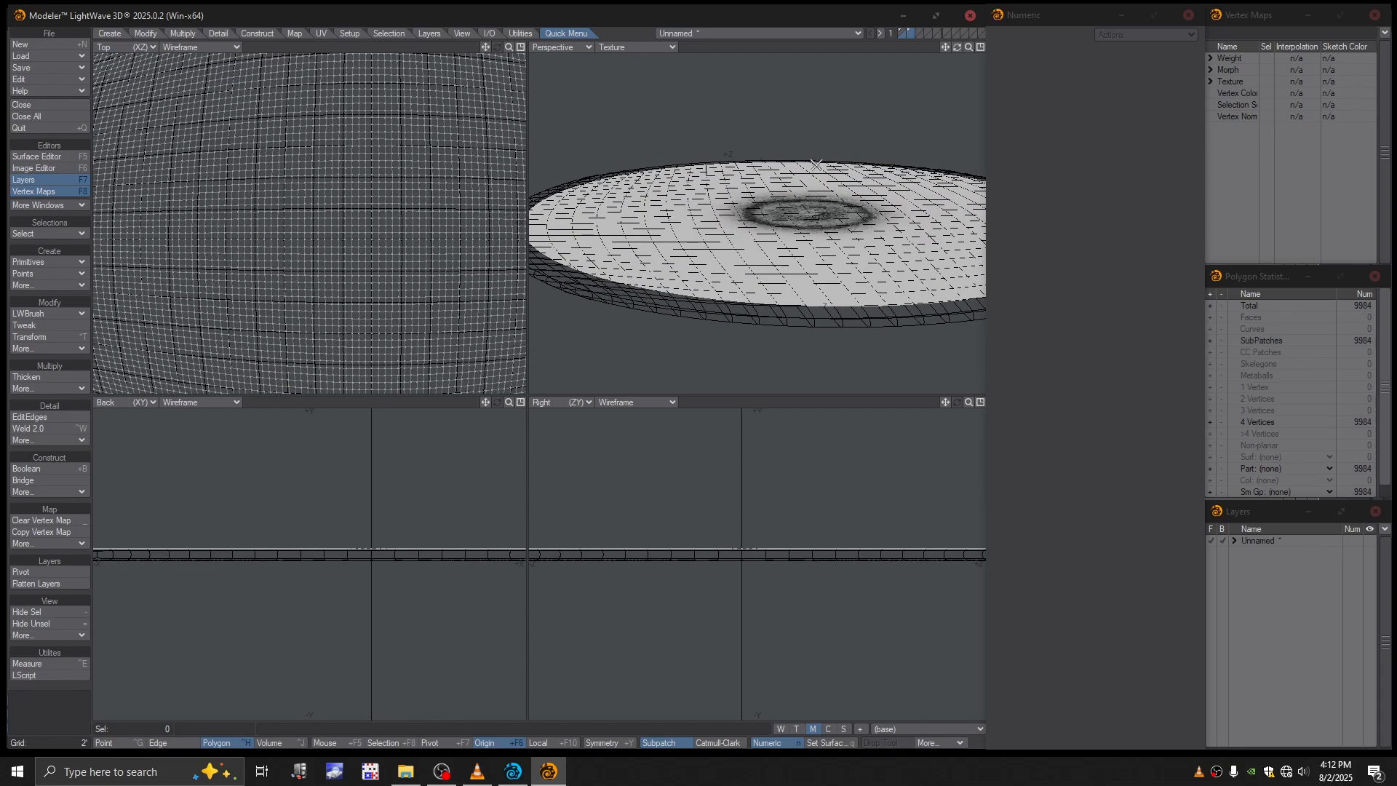
pyautogui.click(901, 32)
pyautogui.keyDown('alt'); pyautogui.moveTo(813, 201); pyautogui.dragTo(823, 273); pyautogui.keyUp('alt')
pyautogui.click(910, 29)
pyautogui.click(904, 34)
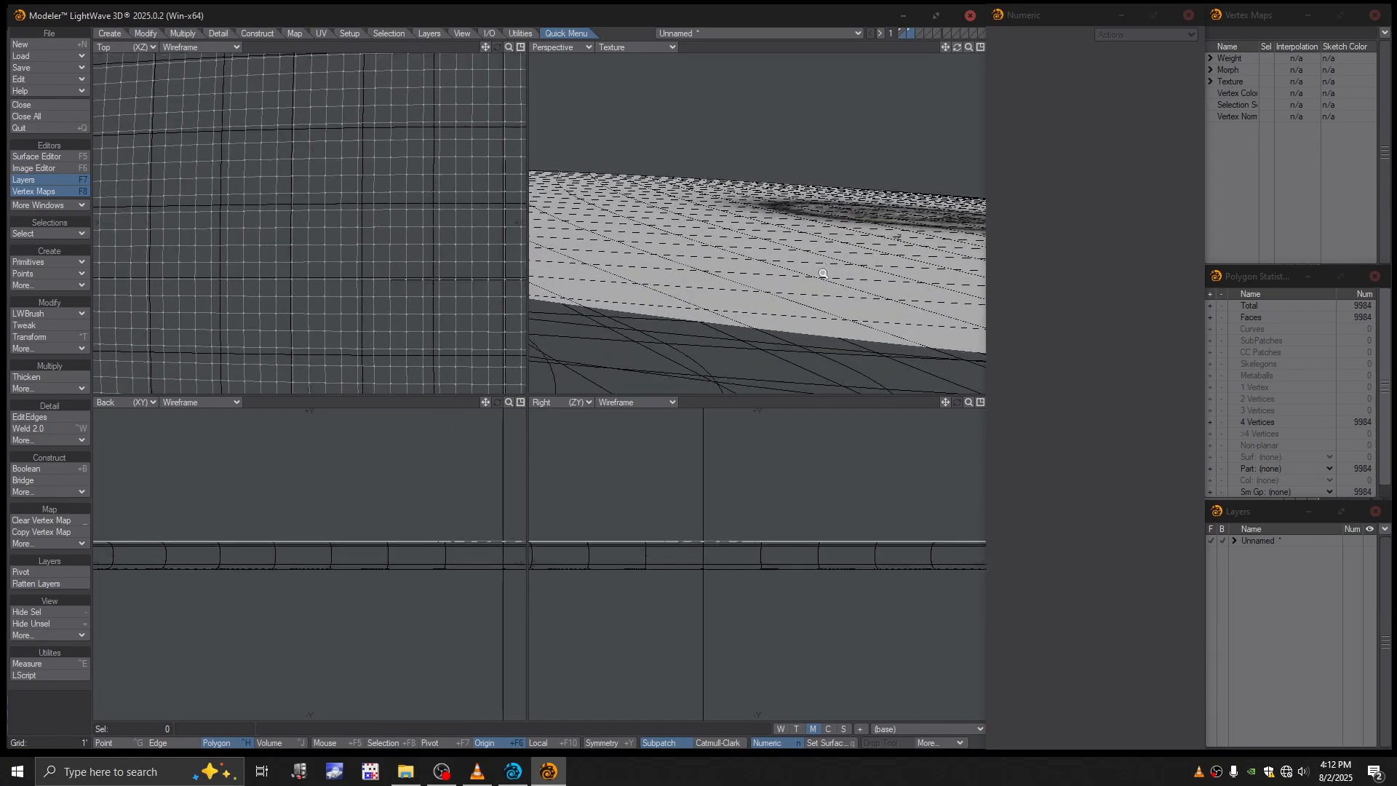
pyautogui.moveTo(734, 350)
pyautogui.keyDown('alt'); pyautogui.mouseDown()
pyautogui.moveTo(737, 384)
pyautogui.moveTo(768, 272)
pyautogui.moveTo(722, 331)
pyautogui.mouseUp(); pyautogui.keyUp('alt')
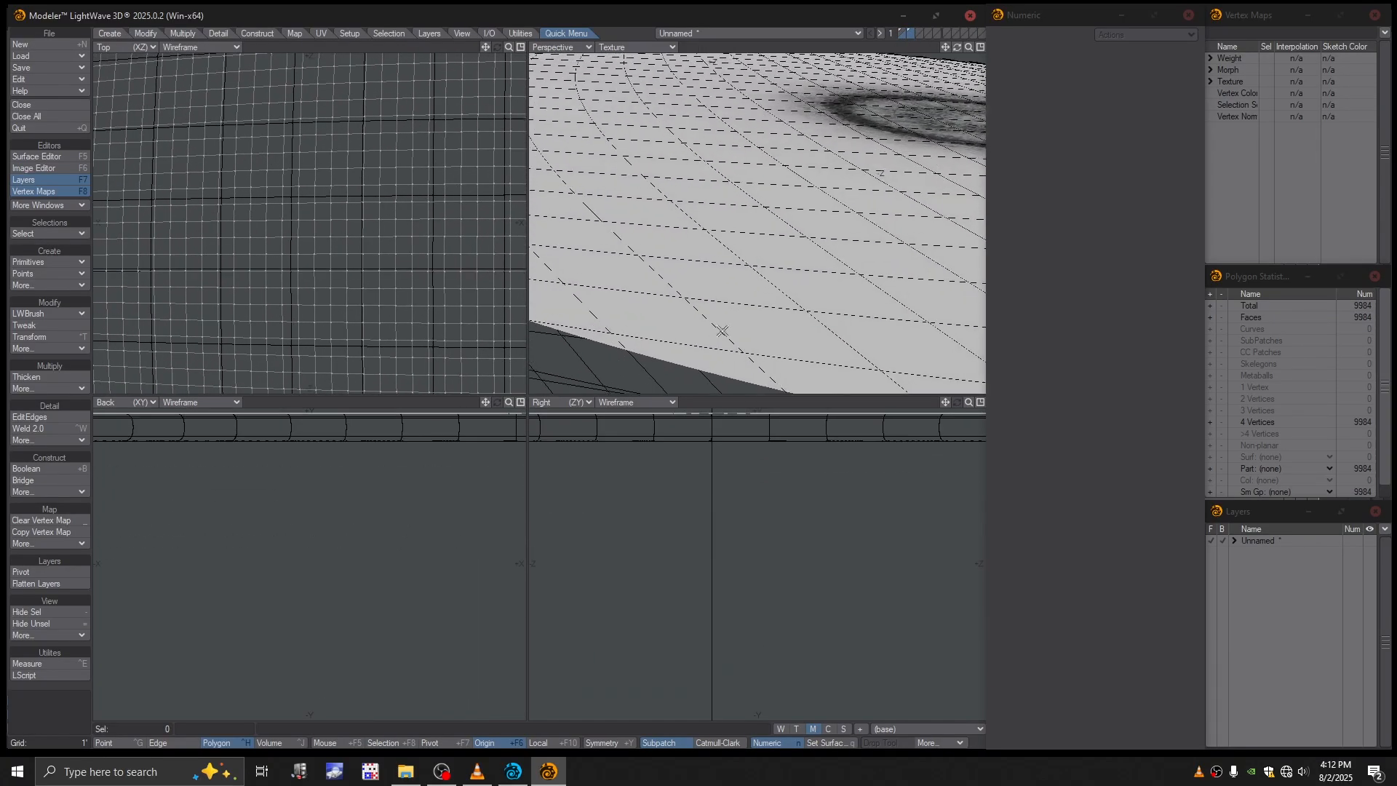
# - Select the complete outer boundary edge loop of the patch in edge selection mode
pyautogui.press('space')
pyautogui.press('space')
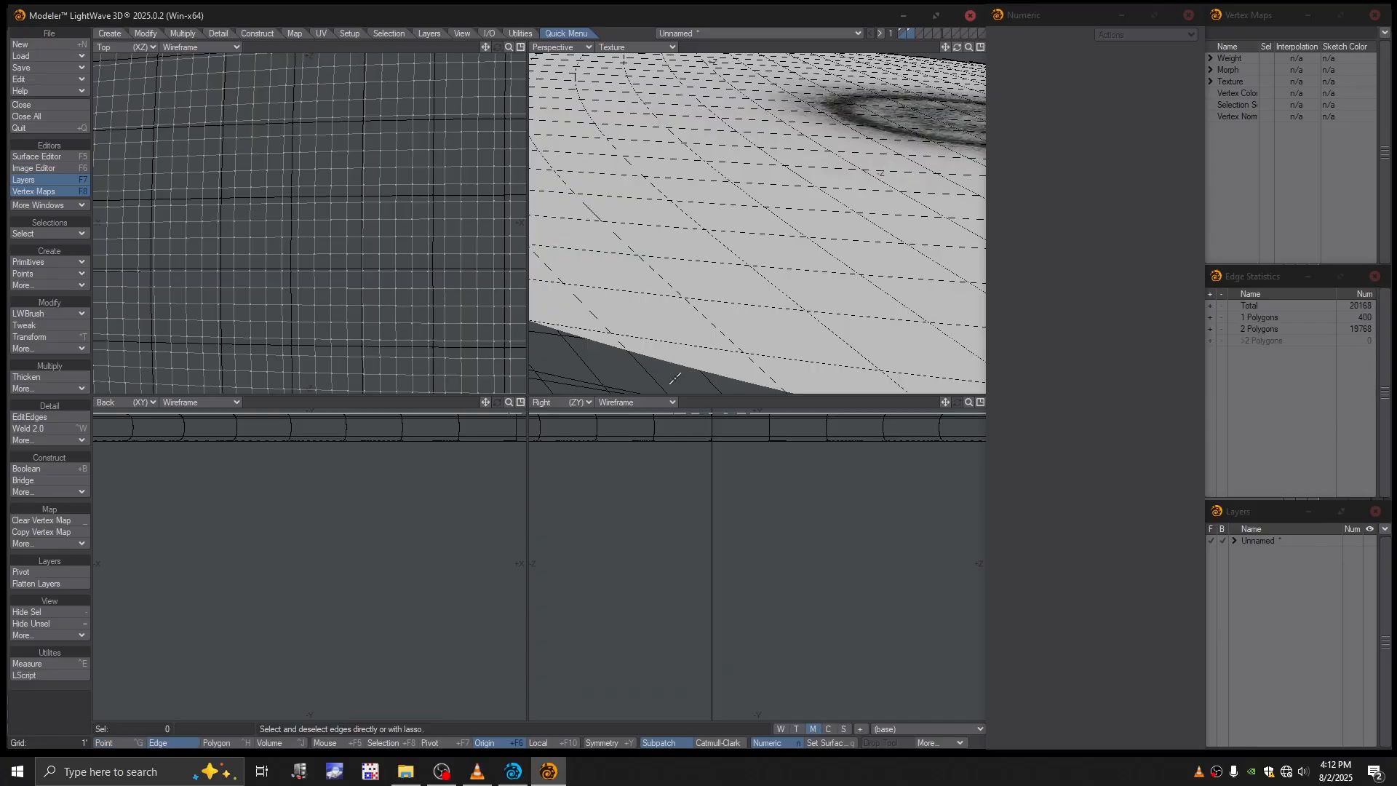
pyautogui.press('a')
pyautogui.keyDown('alt'); pyautogui.moveTo(733, 347); pyautogui.dragTo(739, 299); pyautogui.keyUp('alt')
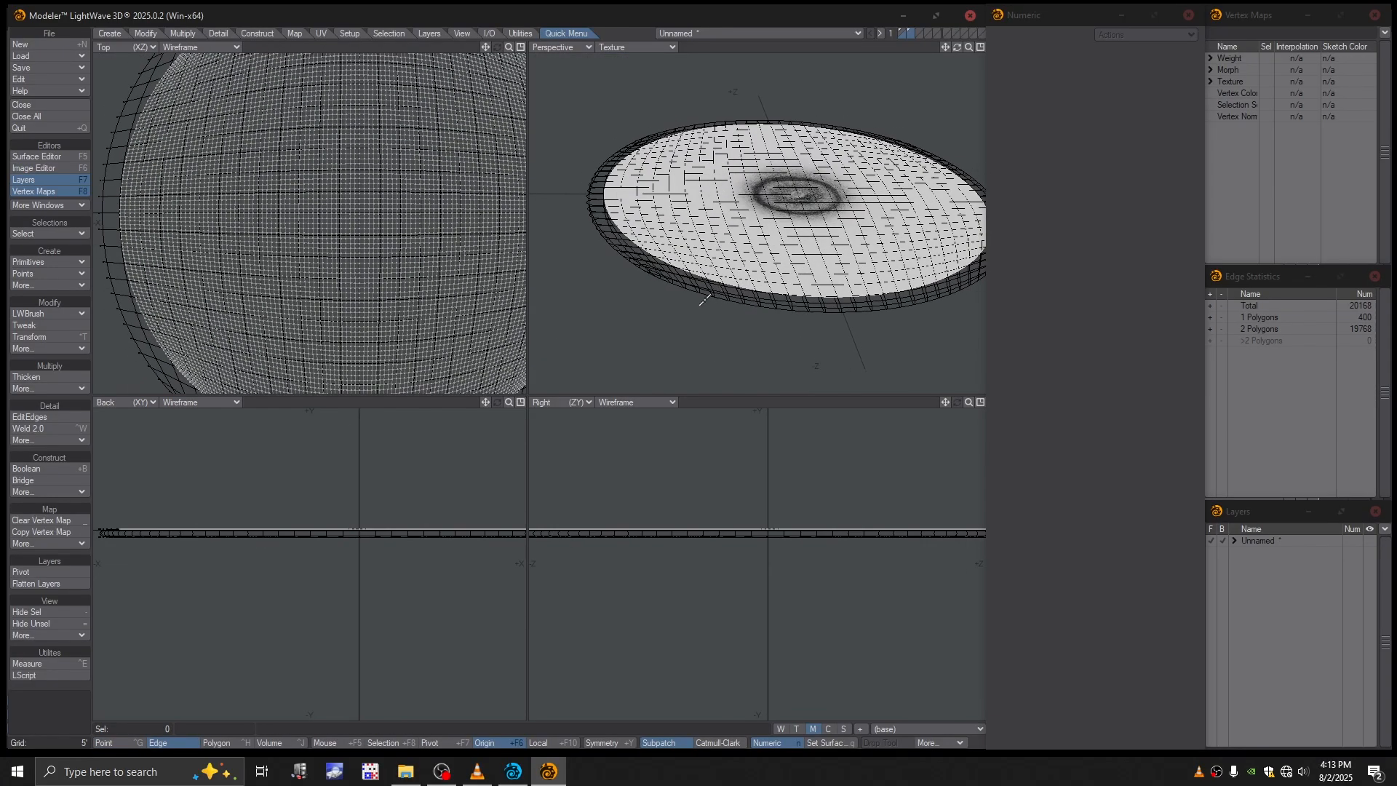
pyautogui.keyDown('ctrl'); pyautogui.keyDown('alt'); pyautogui.moveTo(172, 356); pyautogui.dragTo(409, 343); pyautogui.keyUp('alt'); pyautogui.keyUp('ctrl')
pyautogui.click(397, 313)
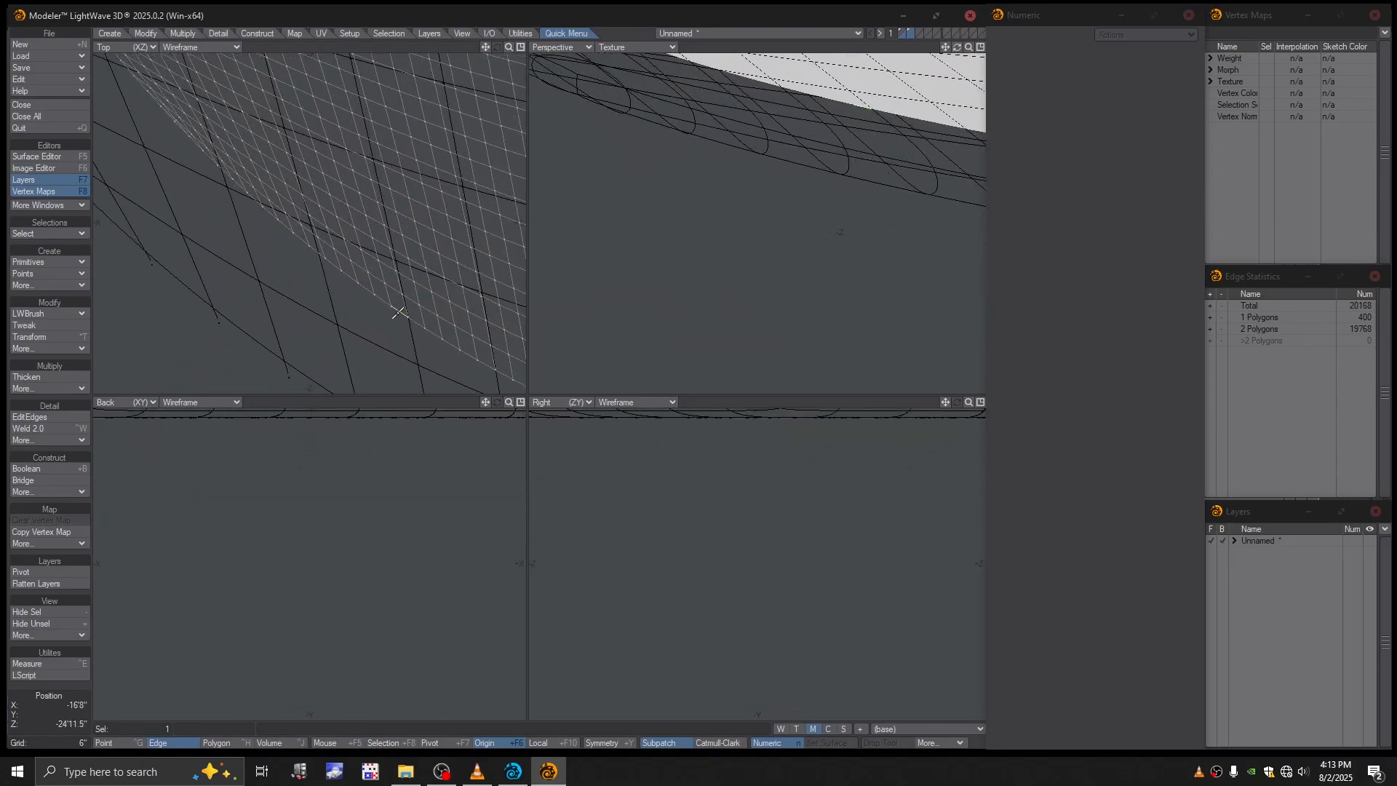
pyautogui.press('l')
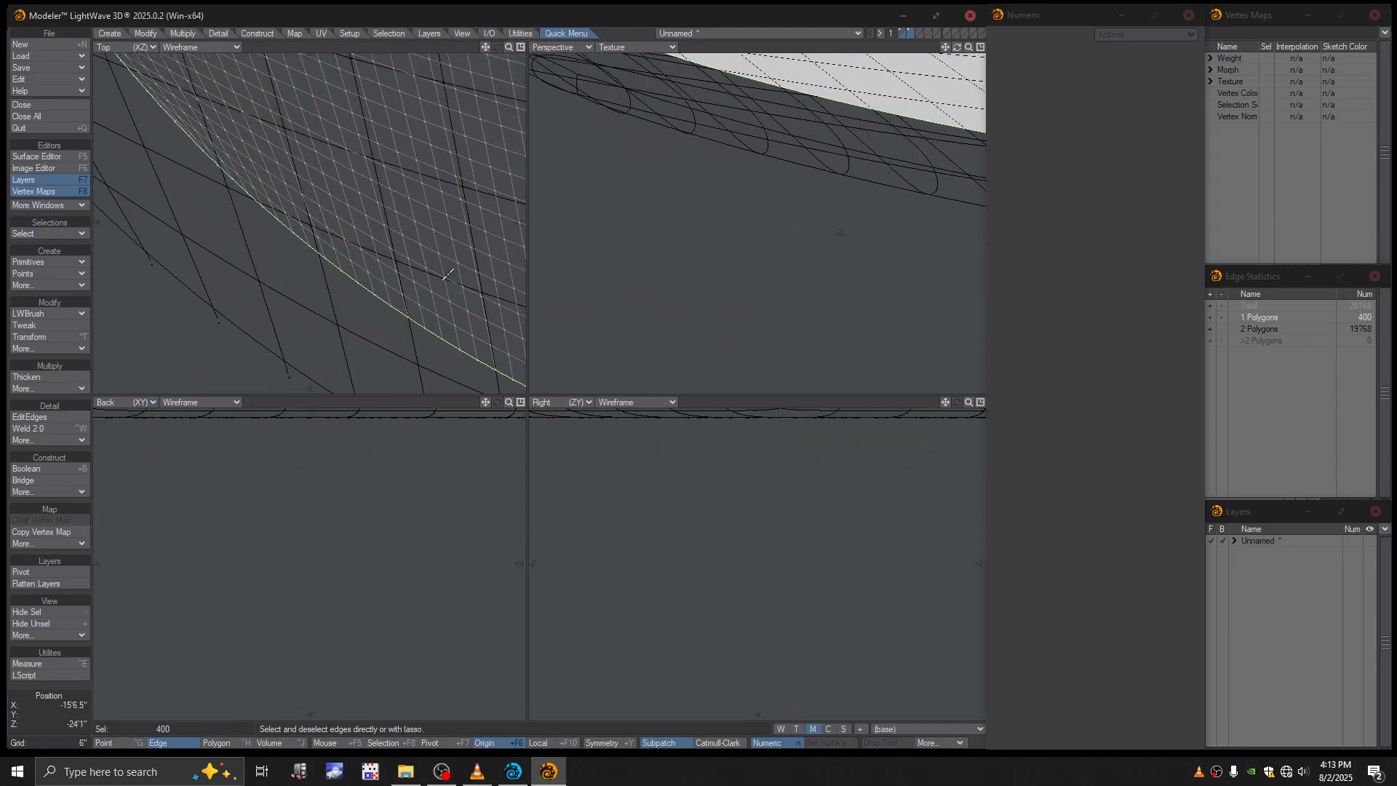
# - Move the selected rim edges of the patch slightly down into the disc, and clear the edge selection
pyautogui.keyDown('ctrl'); pyautogui.keyDown('alt'); pyautogui.moveTo(449, 275); pyautogui.dragTo(298, 284); pyautogui.keyUp('alt'); pyautogui.keyUp('ctrl')
pyautogui.keyDown('alt'); pyautogui.keyDown('shift'); pyautogui.moveTo(298, 284); pyautogui.dragTo(269, 371); pyautogui.keyUp('shift'); pyautogui.keyUp('alt')
pyautogui.keyDown('ctrl'); pyautogui.keyDown('alt'); pyautogui.moveTo(408, 306); pyautogui.dragTo(284, 259); pyautogui.keyUp('alt'); pyautogui.keyUp('ctrl')
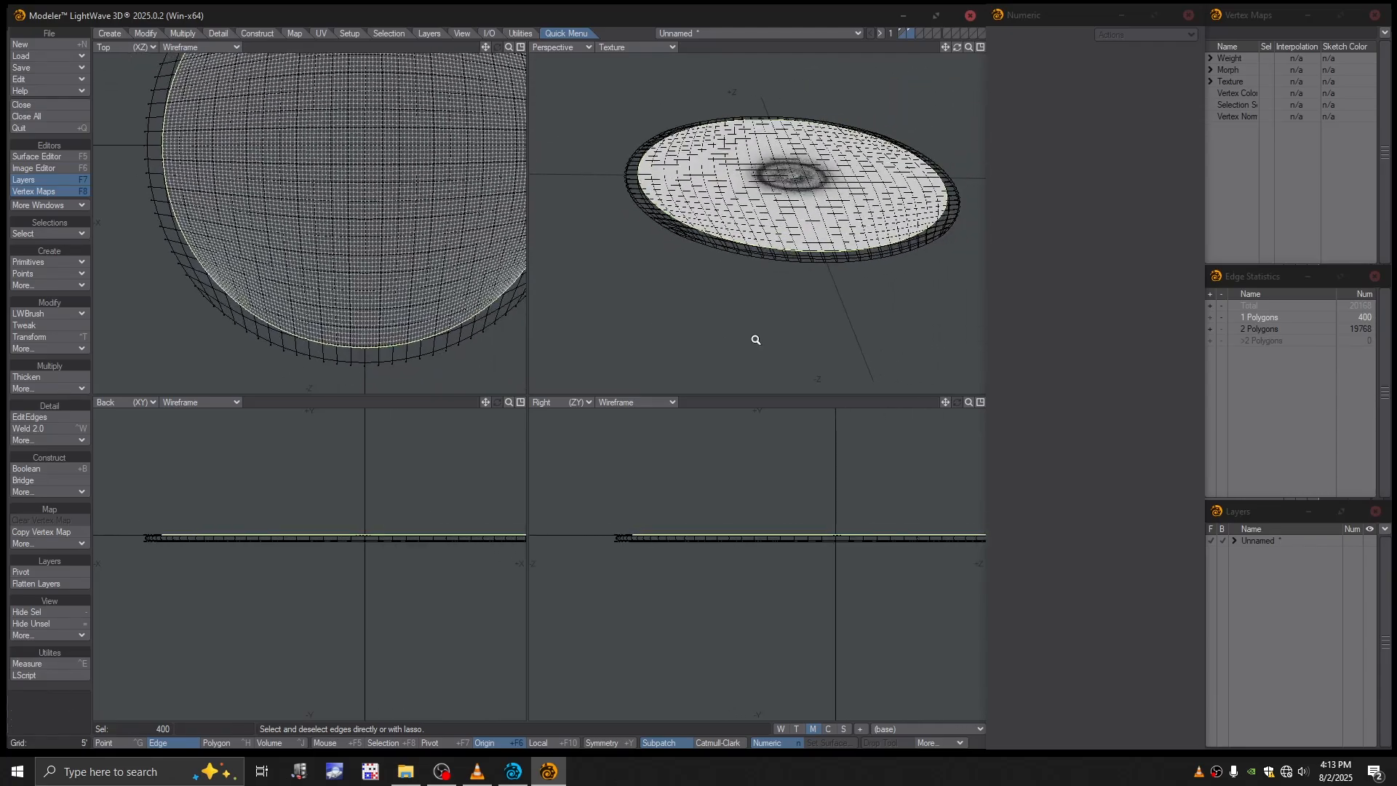
pyautogui.keyDown('ctrl'); pyautogui.keyDown('alt'); pyautogui.moveTo(706, 539); pyautogui.dragTo(870, 571); pyautogui.keyUp('alt'); pyautogui.keyUp('ctrl')
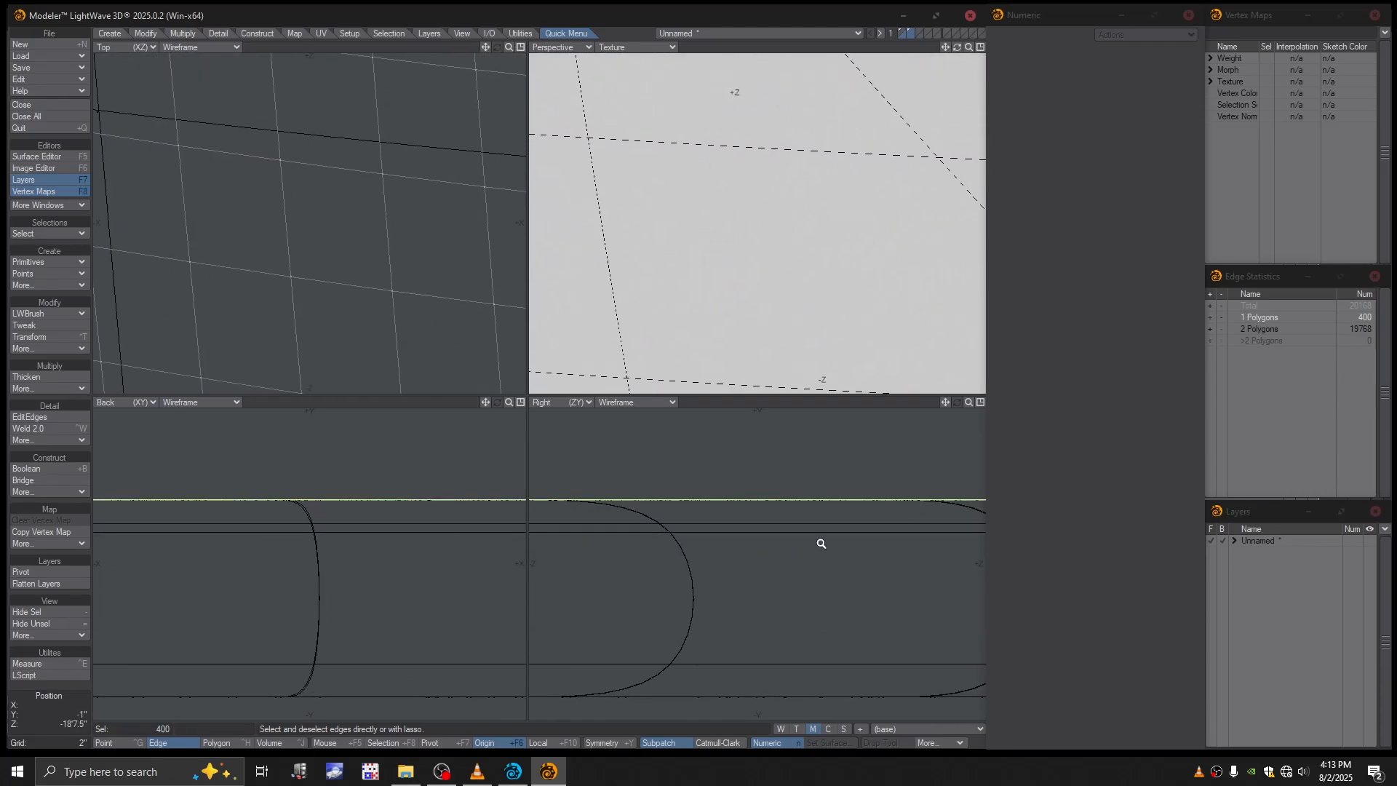
pyautogui.press('t')
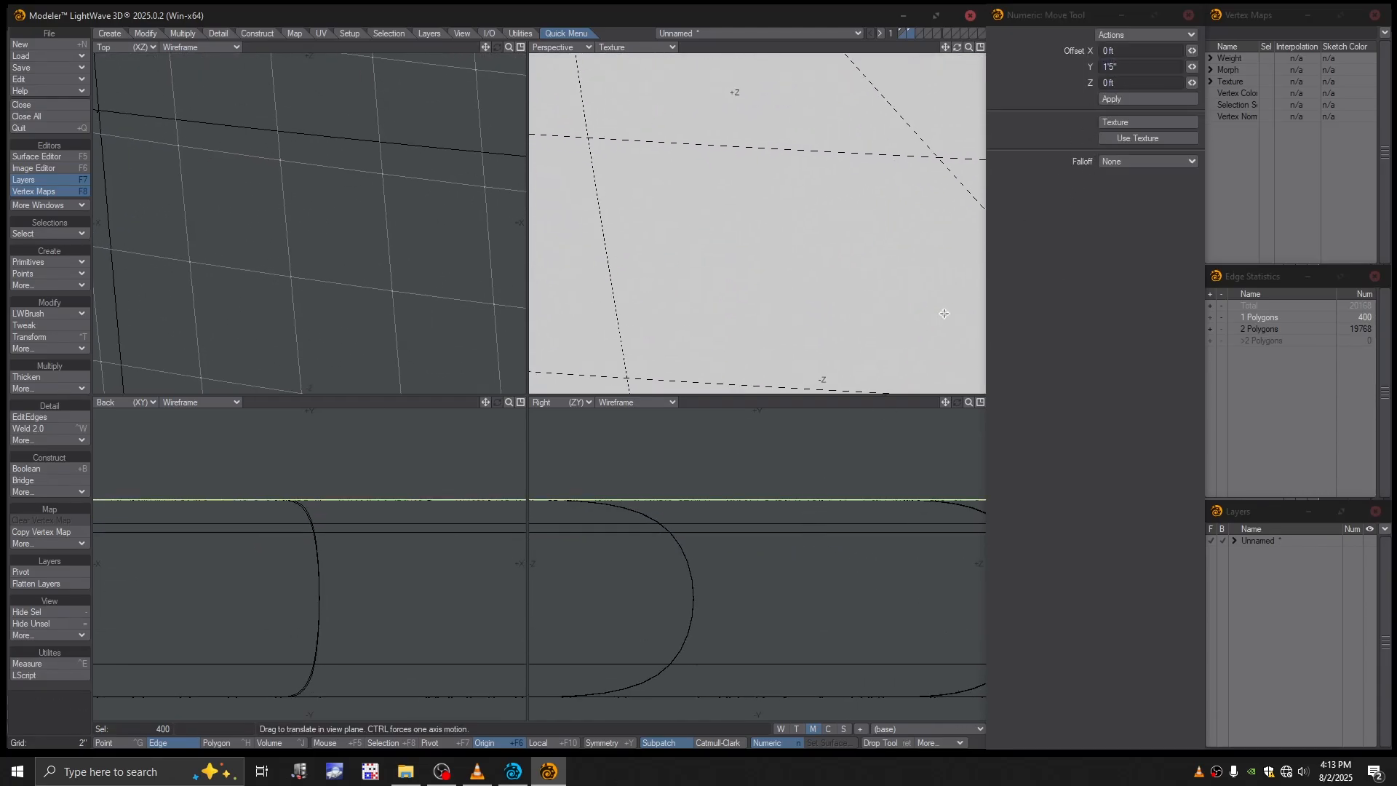
pyautogui.moveTo(774, 500); pyautogui.dragTo(631, 575)
pyautogui.press('Return')
pyautogui.press('/')
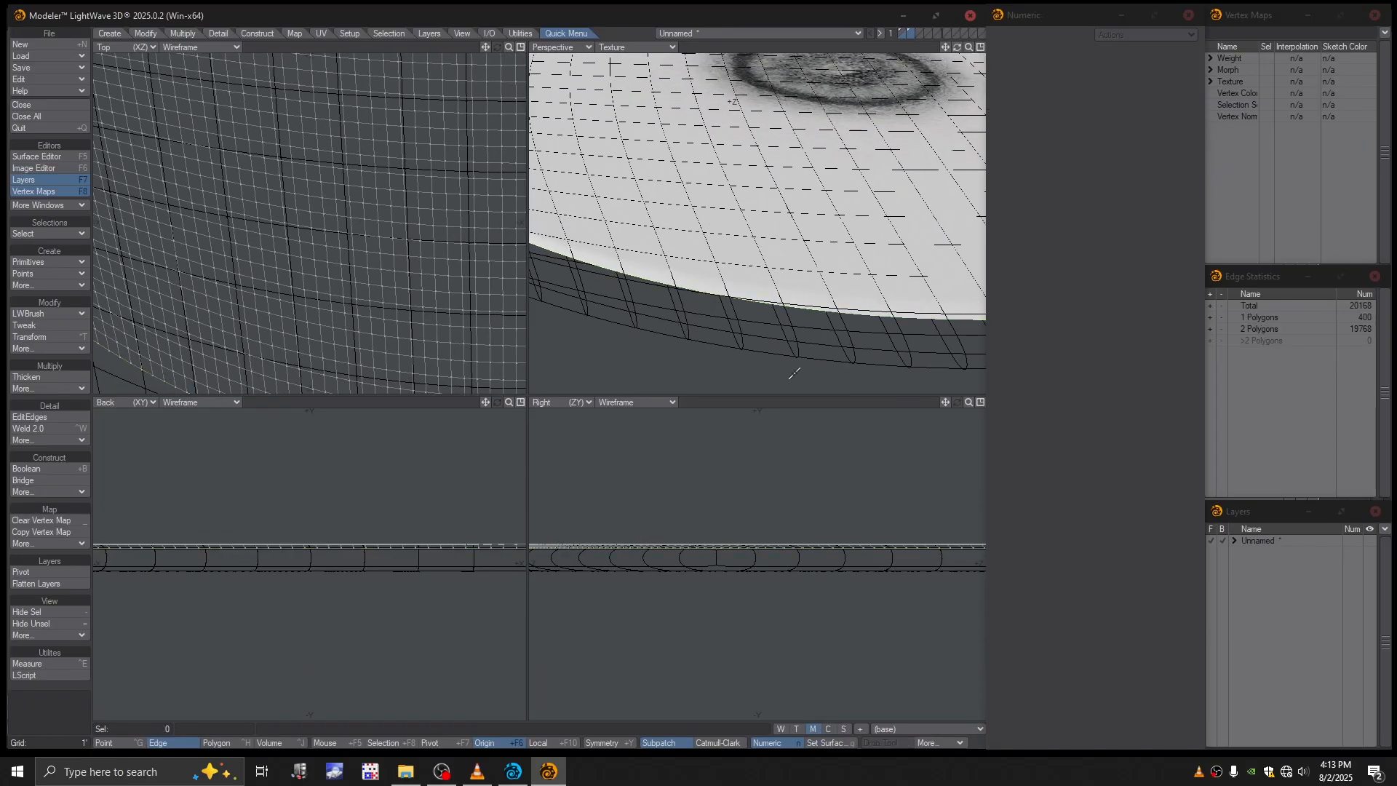
# - Inspect the lowered rim, and show the disc and patch layers together in the foreground to examine the combined surface
pyautogui.keyDown('ctrl'); pyautogui.keyDown('alt'); pyautogui.moveTo(794, 374); pyautogui.dragTo(730, 168); pyautogui.keyUp('alt'); pyautogui.keyUp('ctrl')
pyautogui.keyDown('ctrl'); pyautogui.keyDown('alt'); pyautogui.moveTo(757, 217); pyautogui.dragTo(828, 264); pyautogui.keyUp('alt'); pyautogui.keyUp('ctrl')
pyautogui.keyDown('alt'); pyautogui.moveTo(828, 264); pyautogui.dragTo(717, 211); pyautogui.keyUp('alt')
pyautogui.keyDown('alt'); pyautogui.moveTo(717, 211); pyautogui.dragTo(752, 246); pyautogui.keyUp('alt')
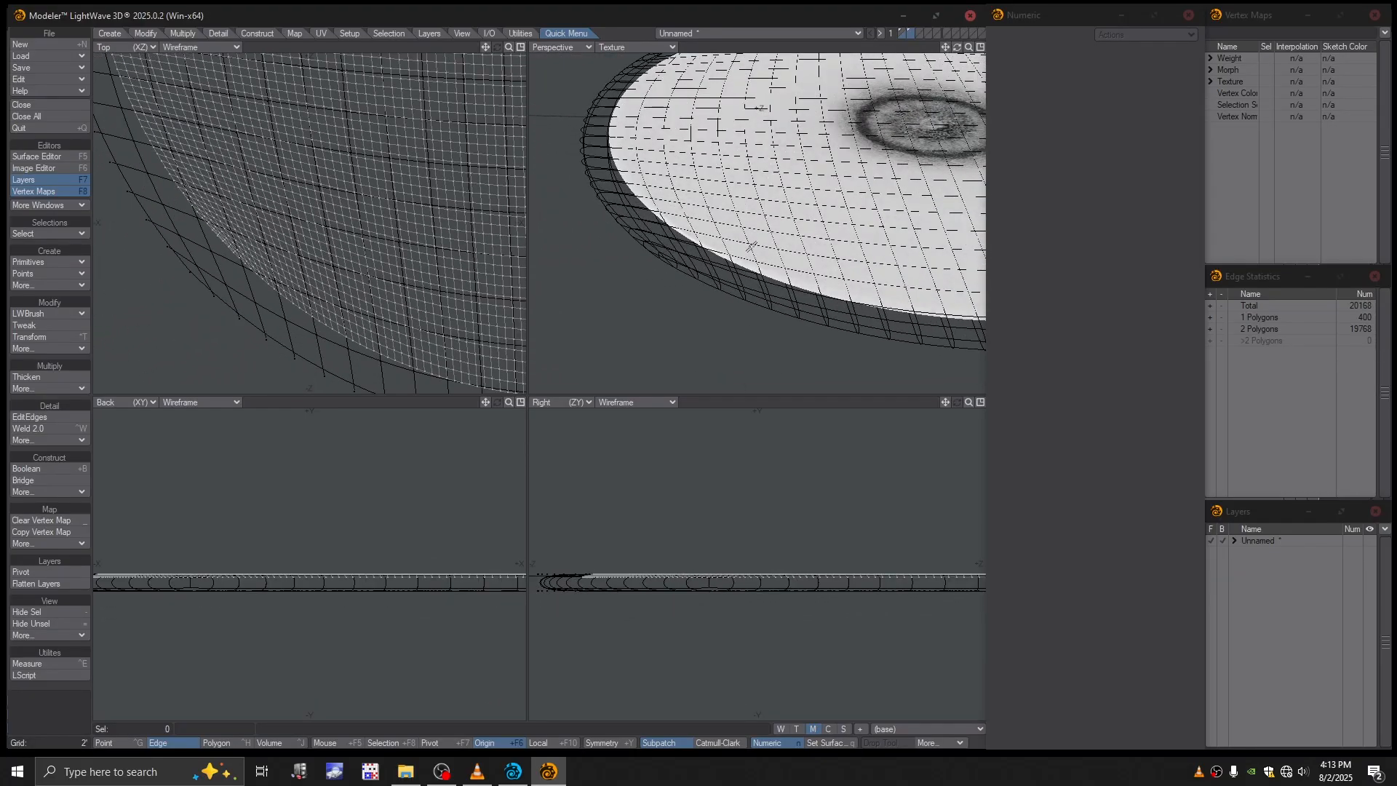
pyautogui.keyDown('shift'); pyautogui.click(901, 31); pyautogui.keyUp('shift')
pyautogui.keyDown('ctrl'); pyautogui.keyDown('alt'); pyautogui.moveTo(873, 160); pyautogui.dragTo(717, 200); pyautogui.keyUp('alt'); pyautogui.keyUp('ctrl')
pyautogui.keyDown('alt'); pyautogui.moveTo(716, 200); pyautogui.dragTo(753, 232); pyautogui.keyUp('alt')
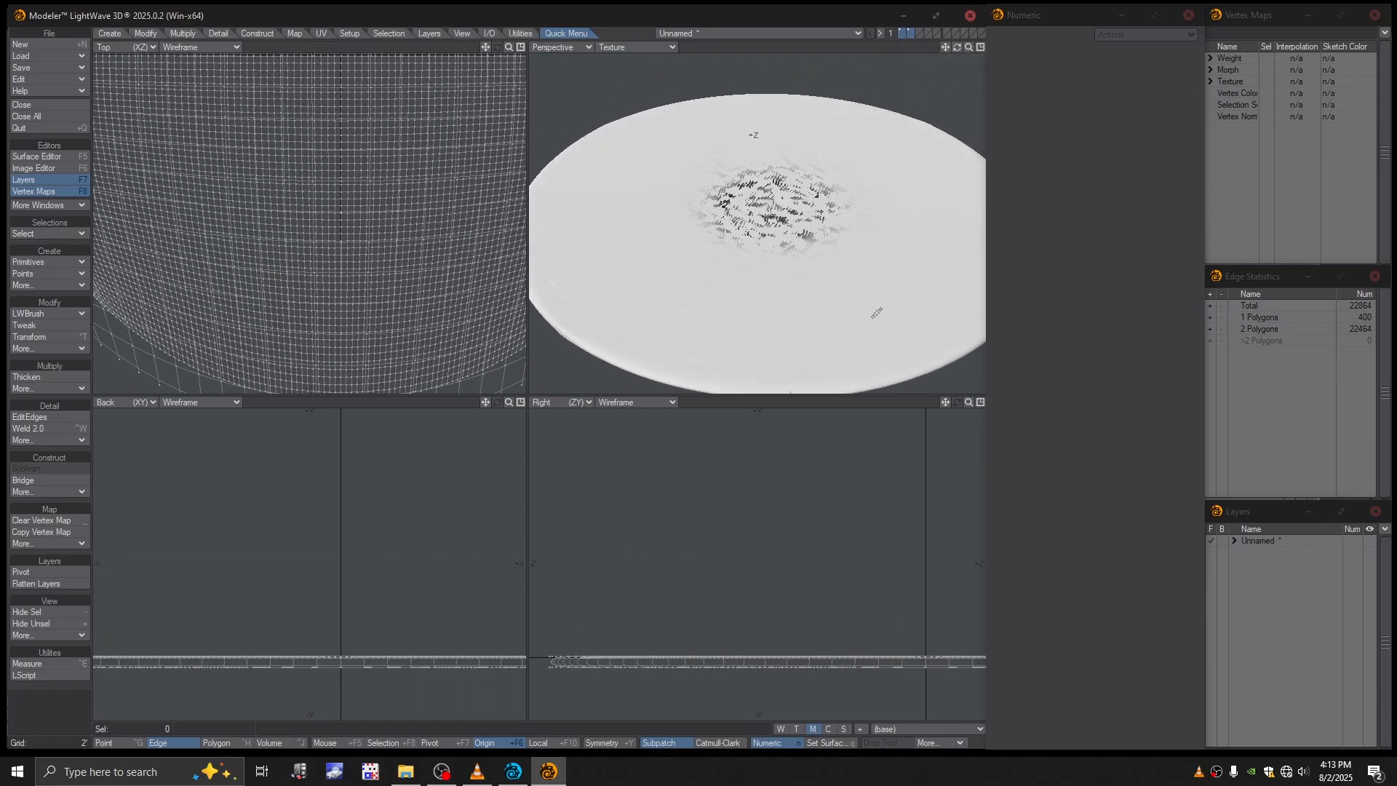
pyautogui.keyDown('alt'); pyautogui.moveTo(862, 272); pyautogui.dragTo(814, 260); pyautogui.keyUp('alt')
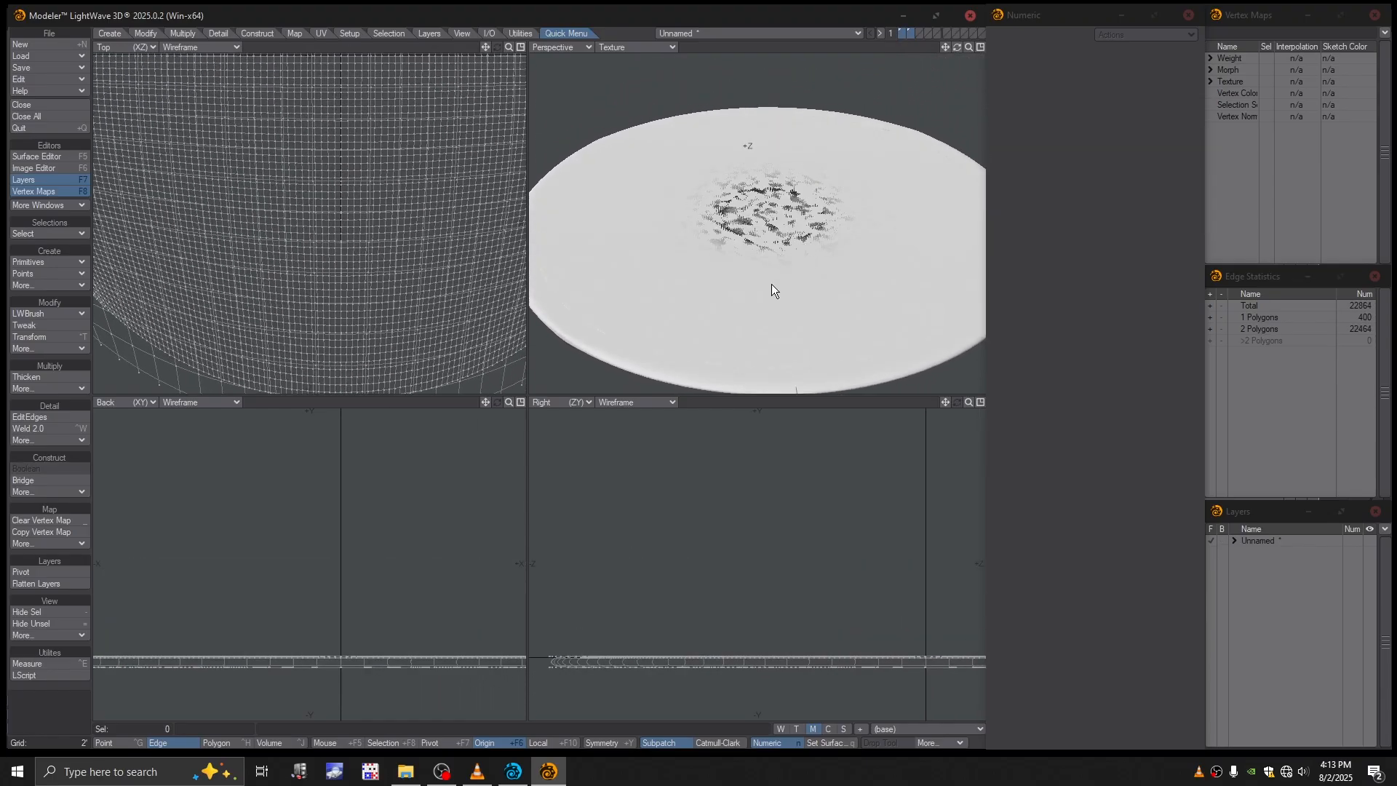
# - Save the object as KaBoomObjects in the Objects folder of TFD_Tutorial
pyautogui.hotkey('shift', 's')
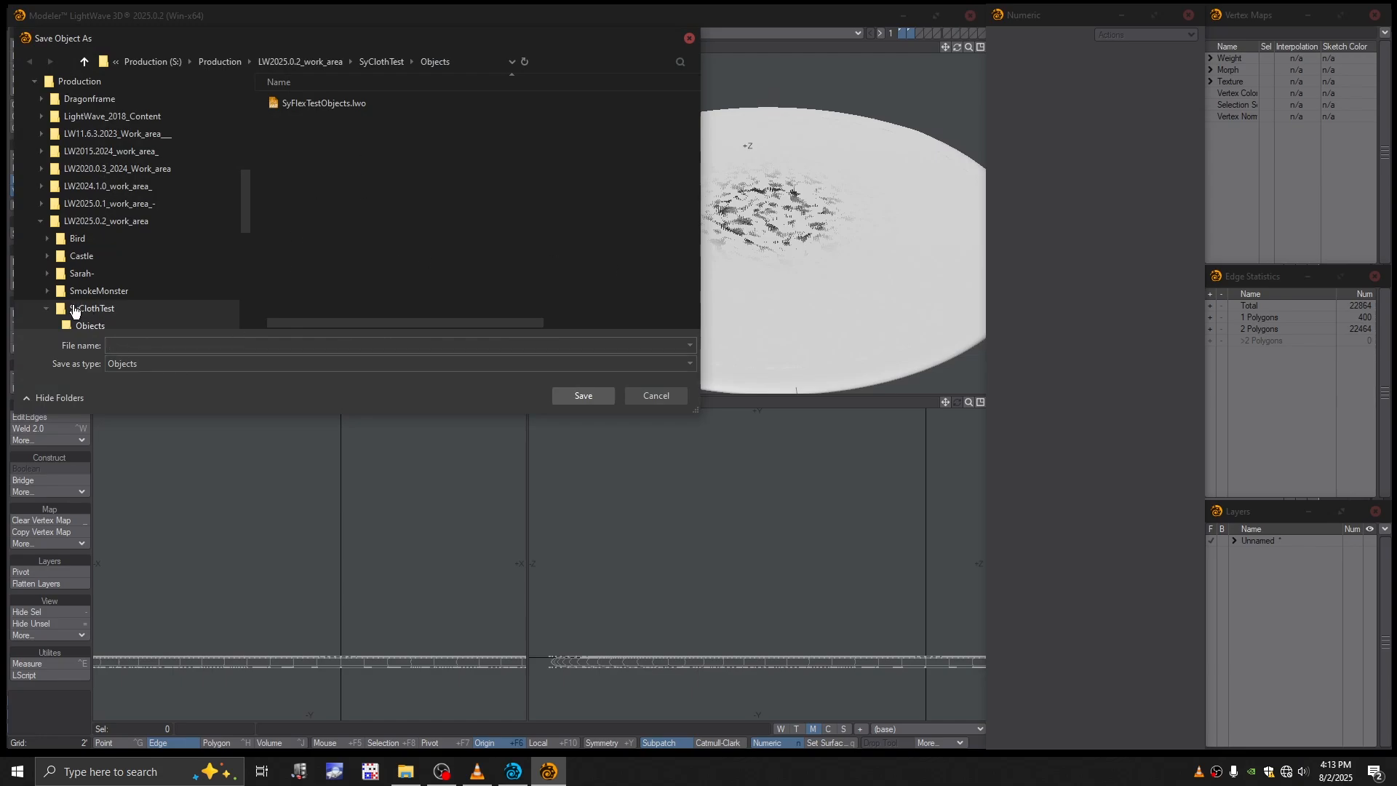
pyautogui.click(44, 308)
pyautogui.click(87, 325)
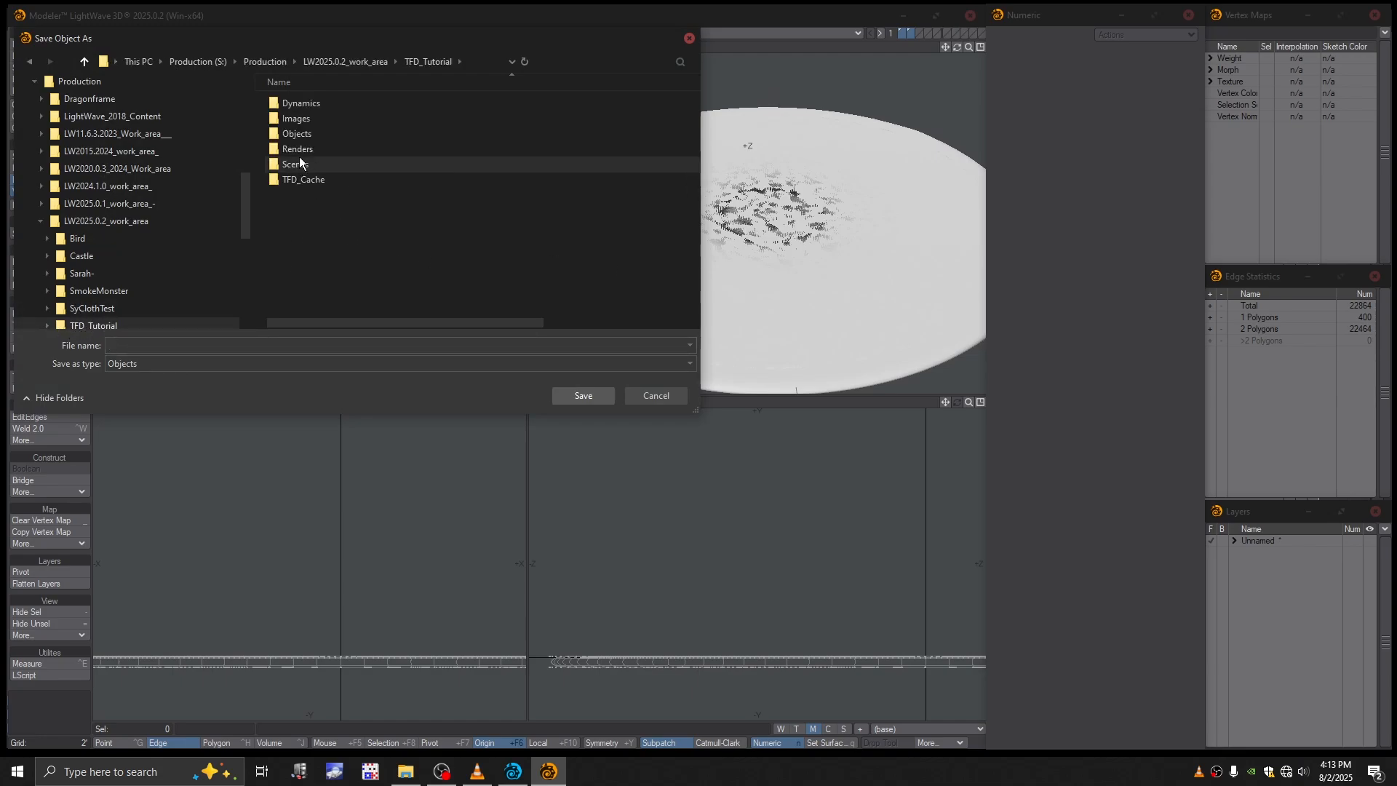
pyautogui.doubleClick(299, 134)
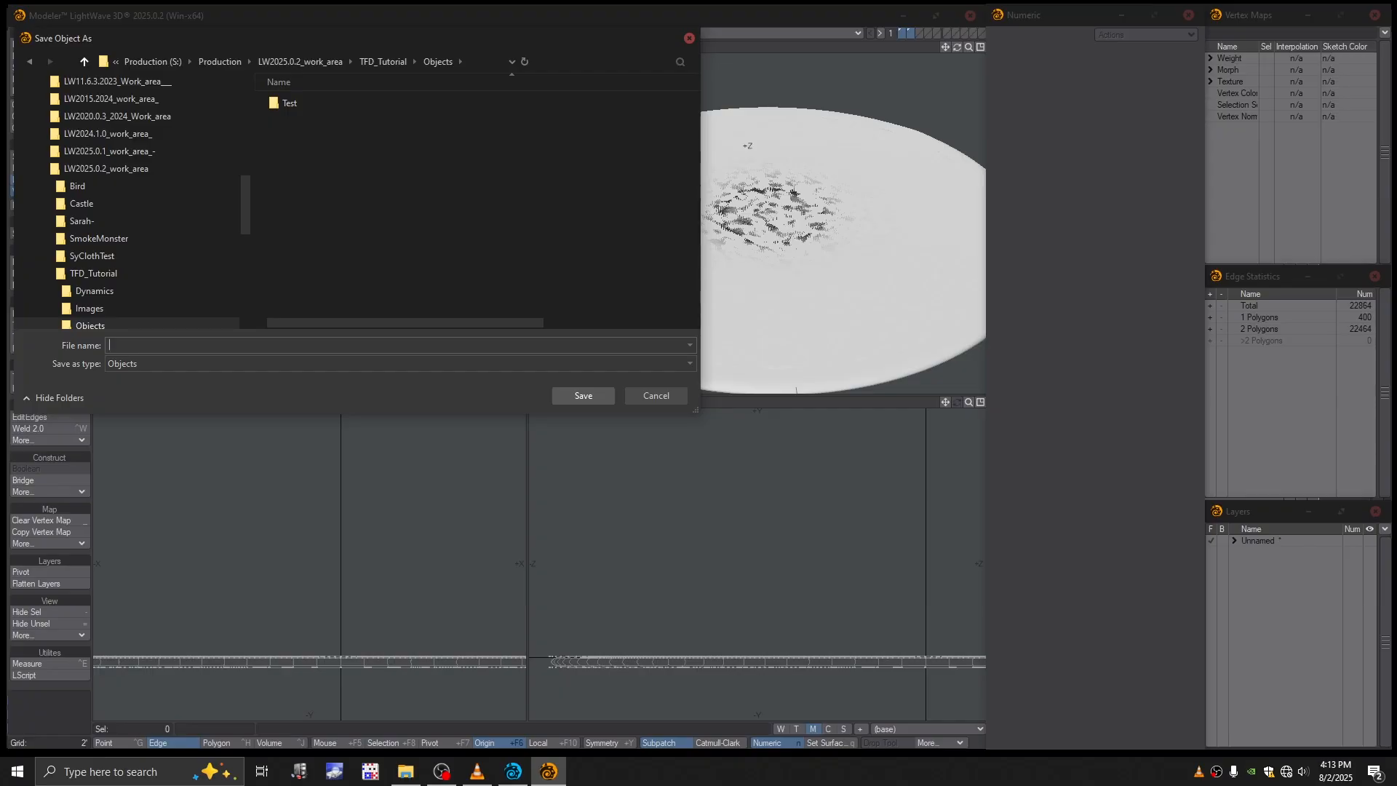
pyautogui.write('BoomObjects')
pyautogui.press('Return')
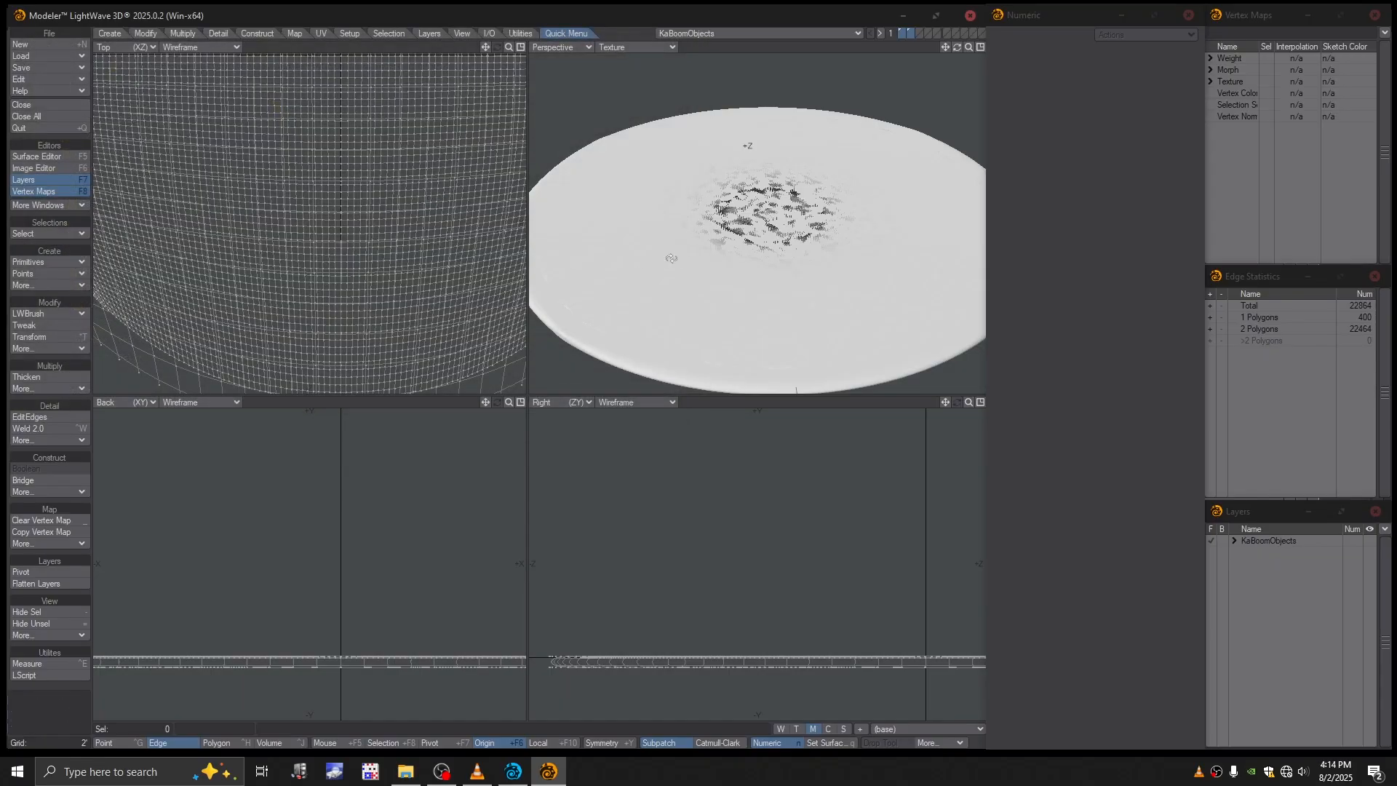
# - Make the empty third layer the foreground, with the disc and patch layers as background
pyautogui.keyDown('alt'); pyautogui.moveTo(671, 255); pyautogui.dragTo(751, 200); pyautogui.keyUp('alt')
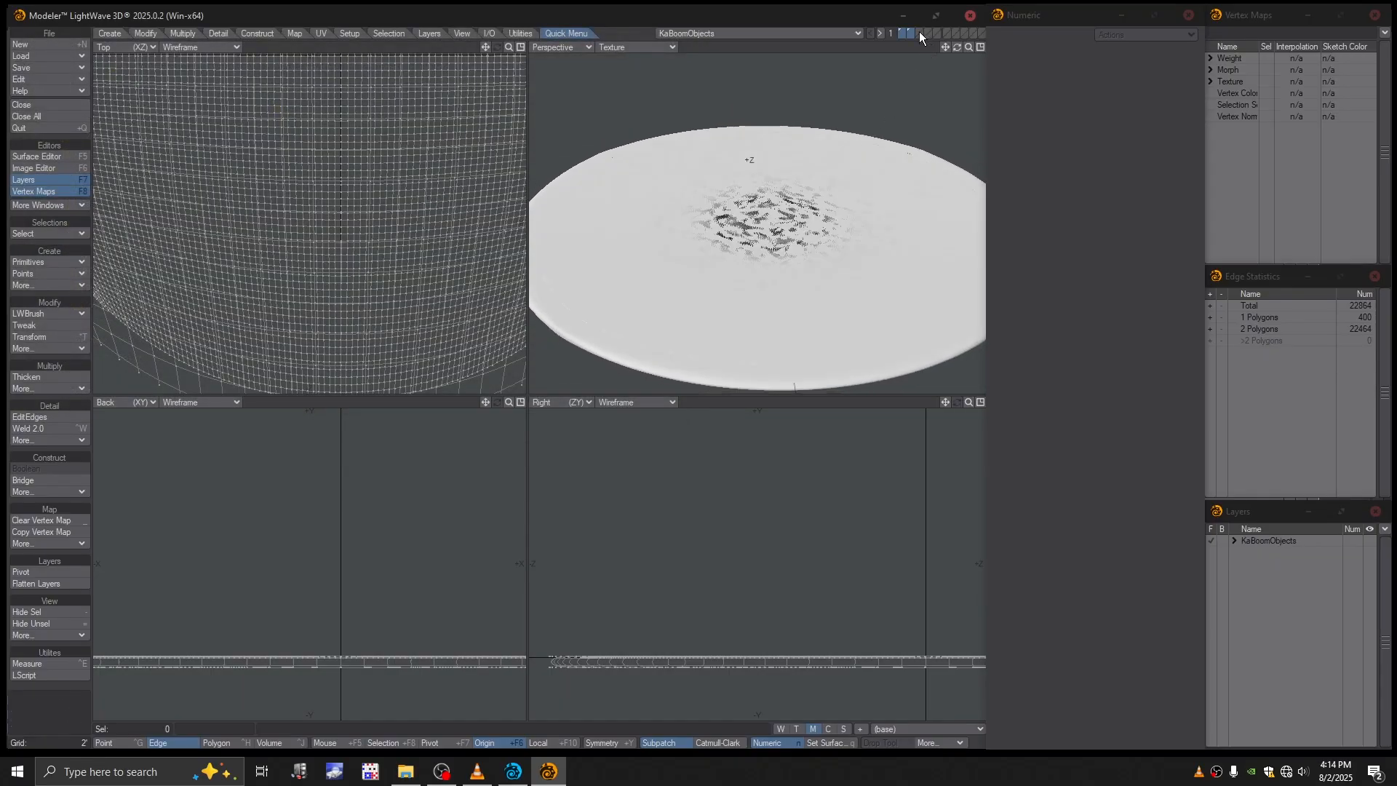
pyautogui.click(920, 34)
pyautogui.click(912, 37)
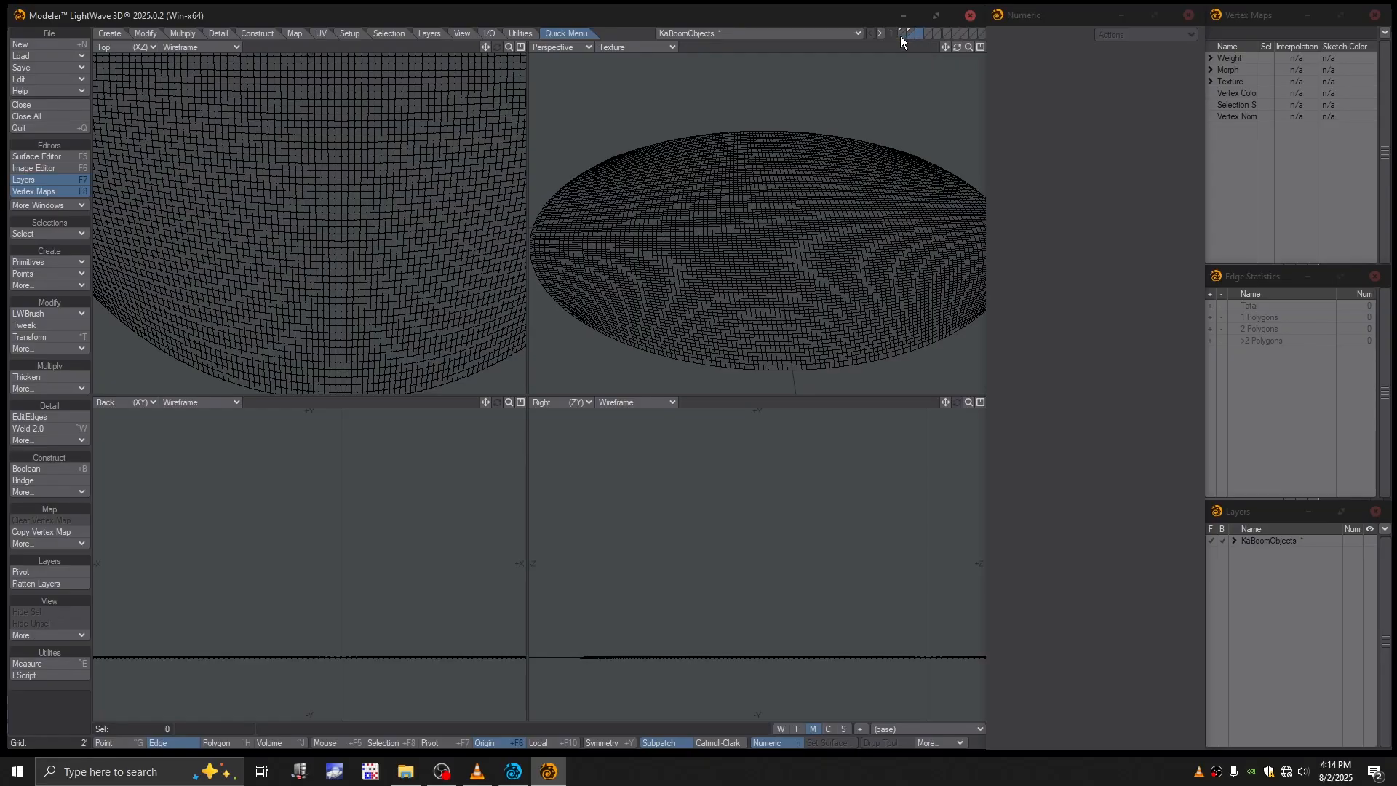
pyautogui.keyDown('shift'); pyautogui.click(903, 37); pyautogui.keyUp('shift')
pyautogui.keyDown('ctrl'); pyautogui.keyDown('alt'); pyautogui.moveTo(784, 231); pyautogui.dragTo(794, 259); pyautogui.keyUp('alt'); pyautogui.keyUp('ctrl')
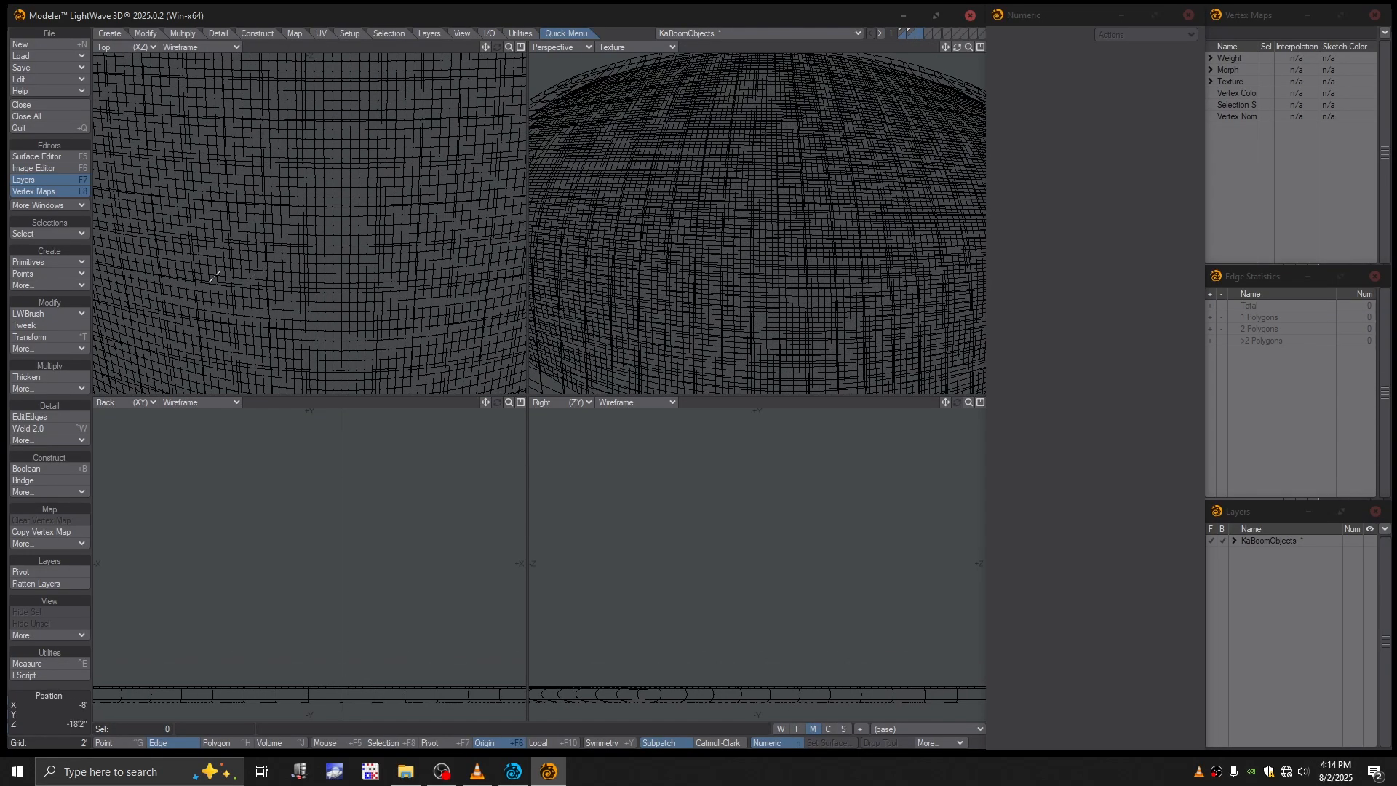
# - Draw a flat box about 6 ft square over the disc and set its center to 0 ft on X, Y and Z
pyautogui.click(46, 270)
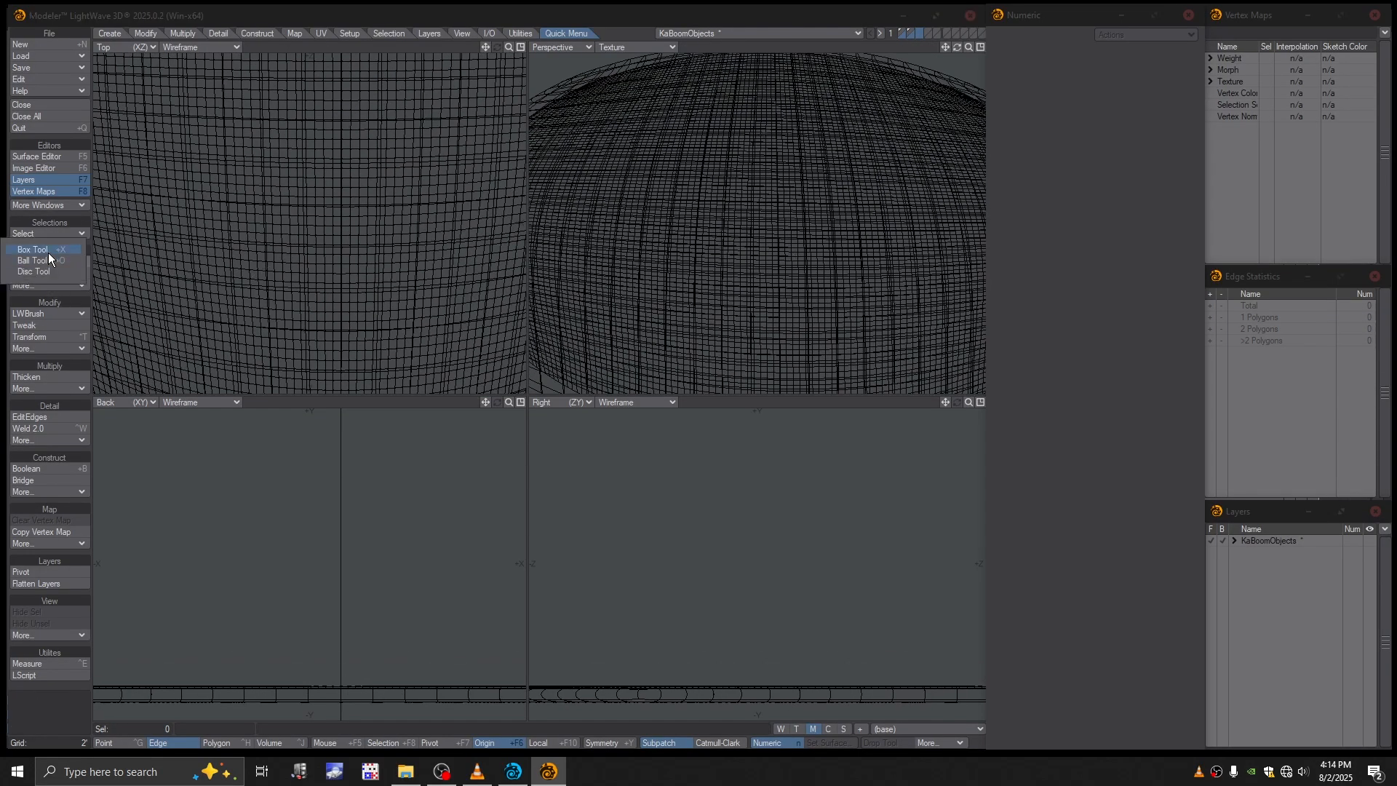
pyautogui.click(48, 251)
pyautogui.keyDown('ctrl'); pyautogui.keyDown('alt'); pyautogui.moveTo(343, 212); pyautogui.dragTo(288, 155); pyautogui.keyUp('alt'); pyautogui.keyUp('ctrl')
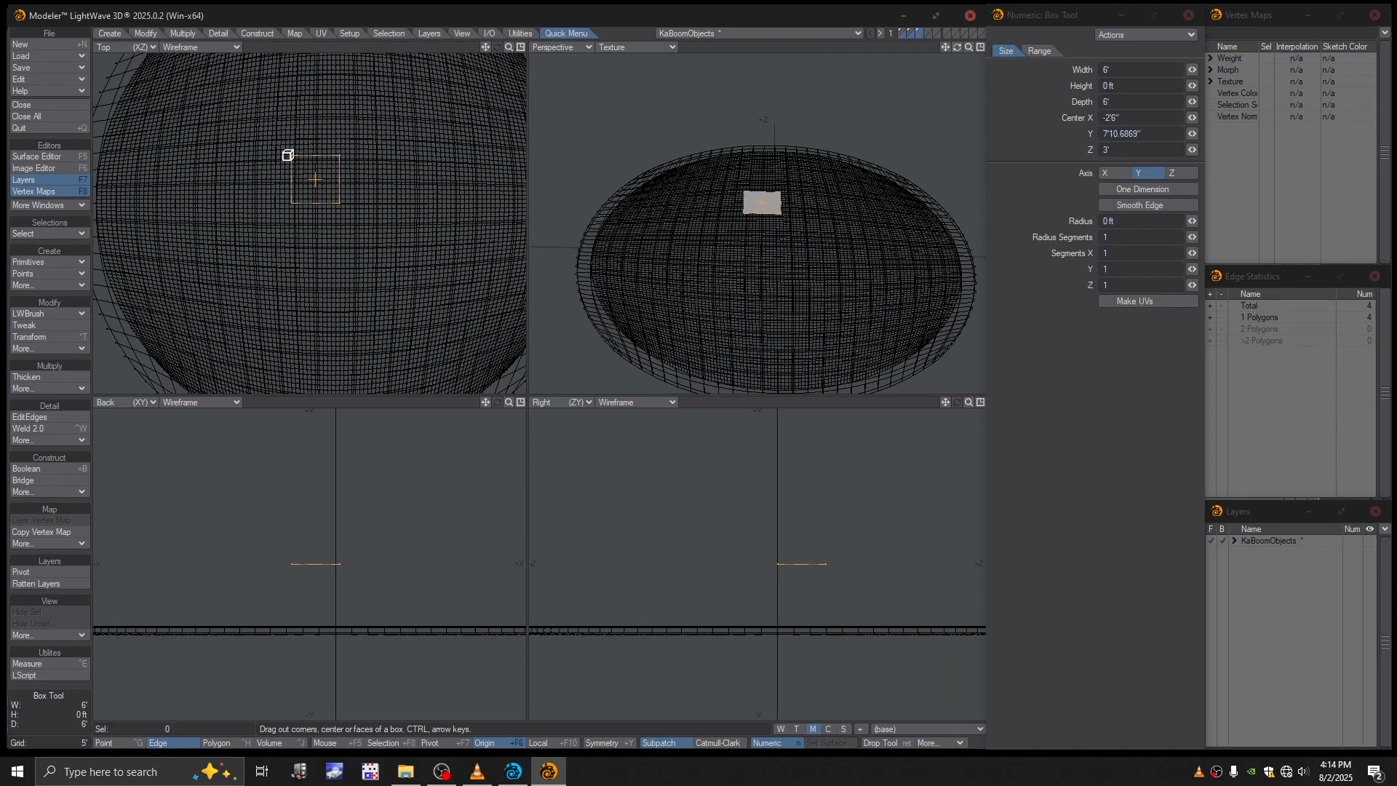
pyautogui.click(1152, 139)
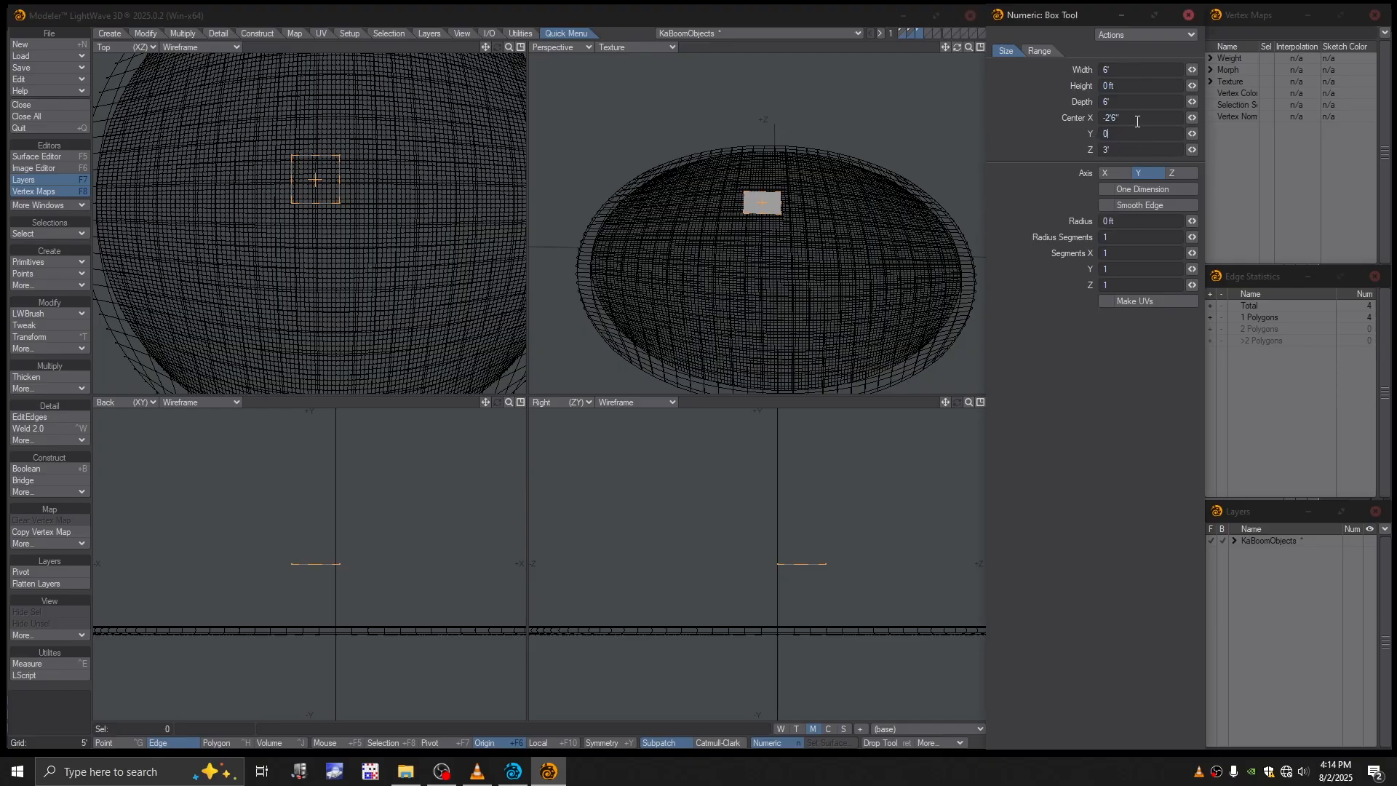
pyautogui.moveTo(1137, 120); pyautogui.dragTo(1073, 155)
pyautogui.write('00')
pyautogui.press('Return')
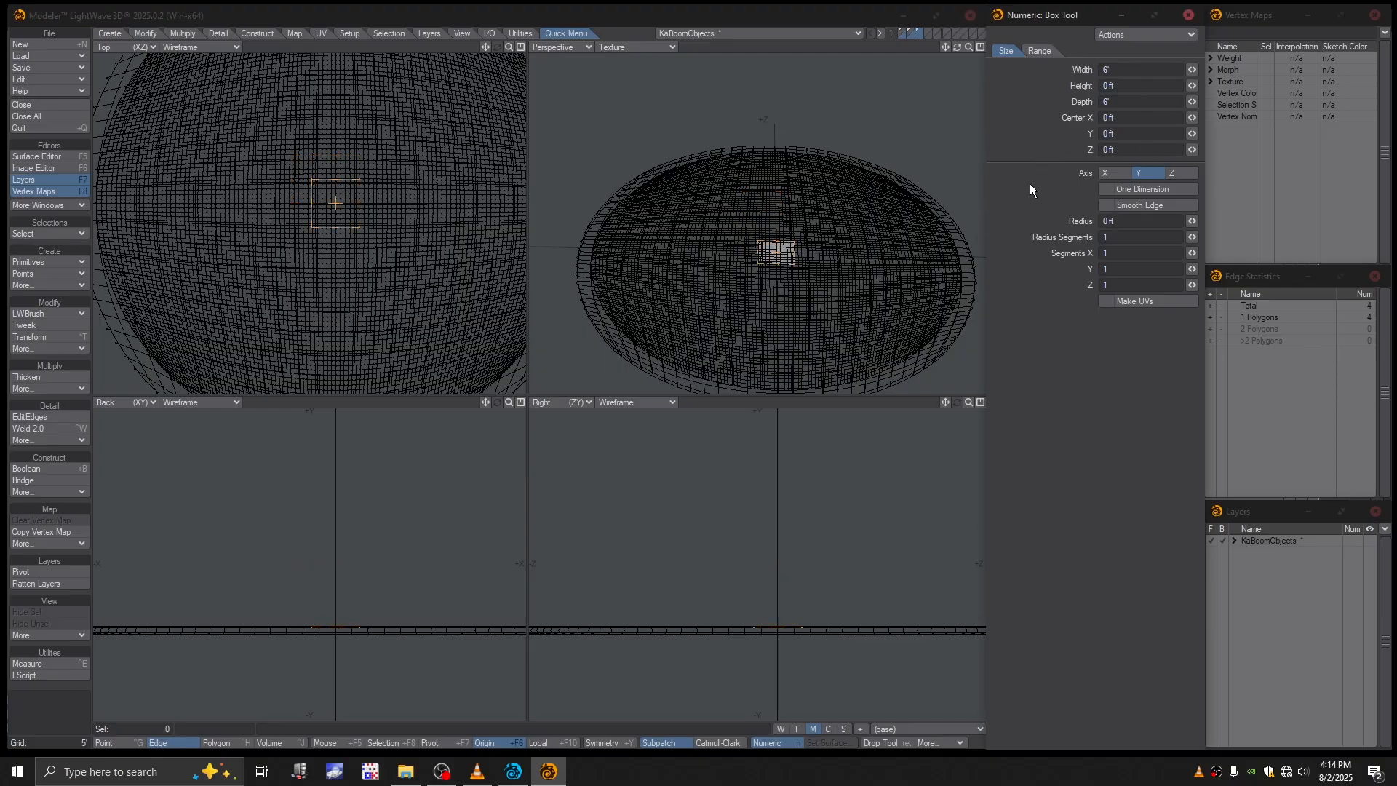
# - Give the box height and set its width, height and depth to 1 ft each
pyautogui.moveTo(783, 605); pyautogui.dragTo(779, 584)
pyautogui.click(1073, 82)
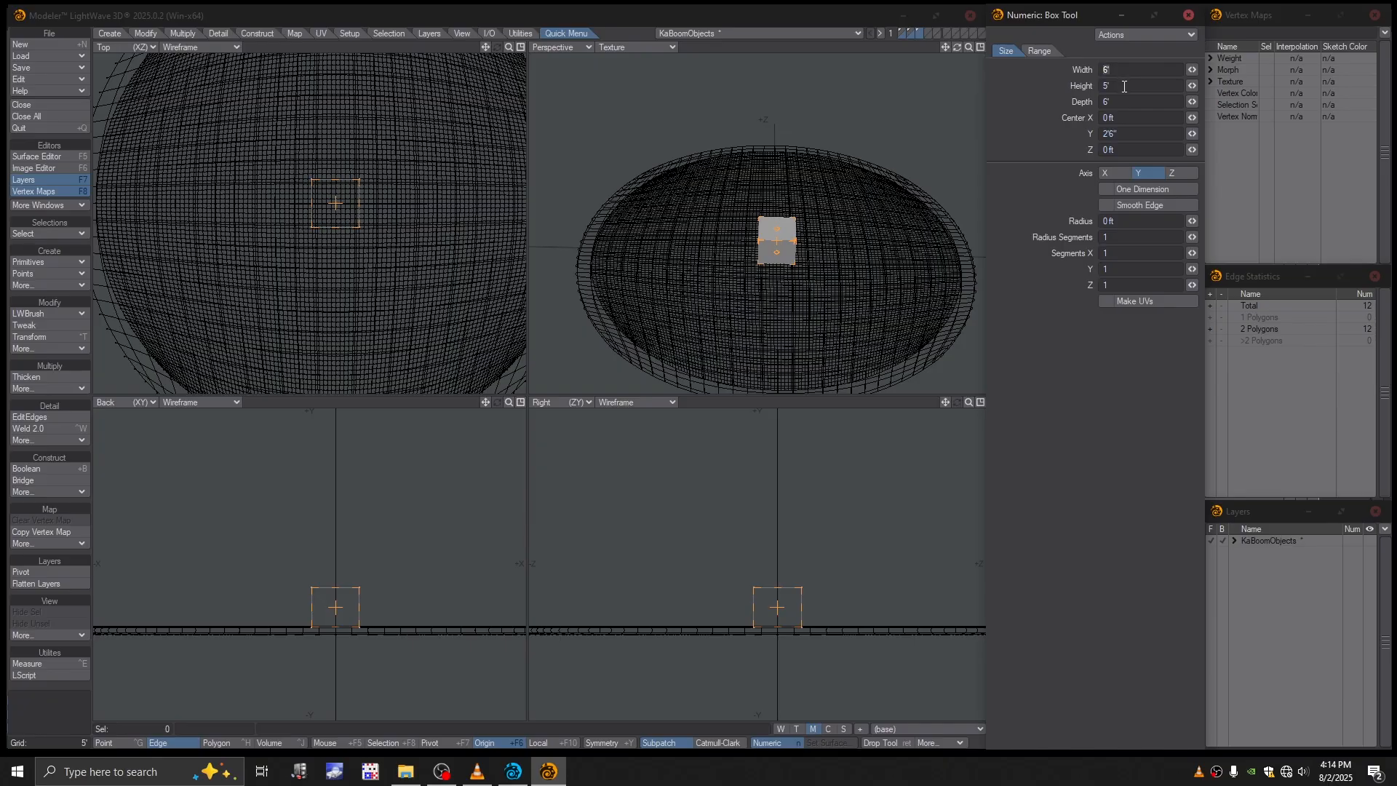
pyautogui.press('Tab')
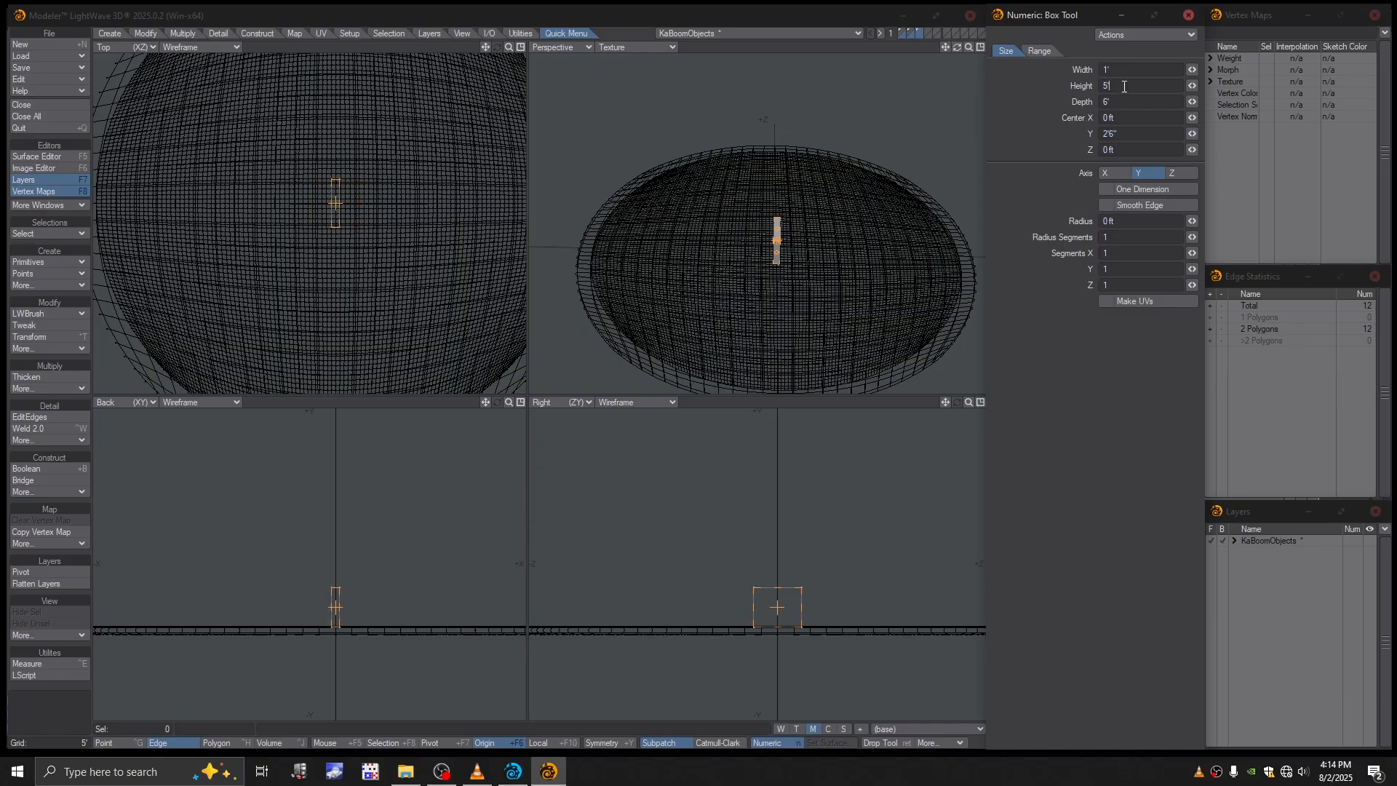
pyautogui.write('1')
pyautogui.press('Tab')
pyautogui.write('1')
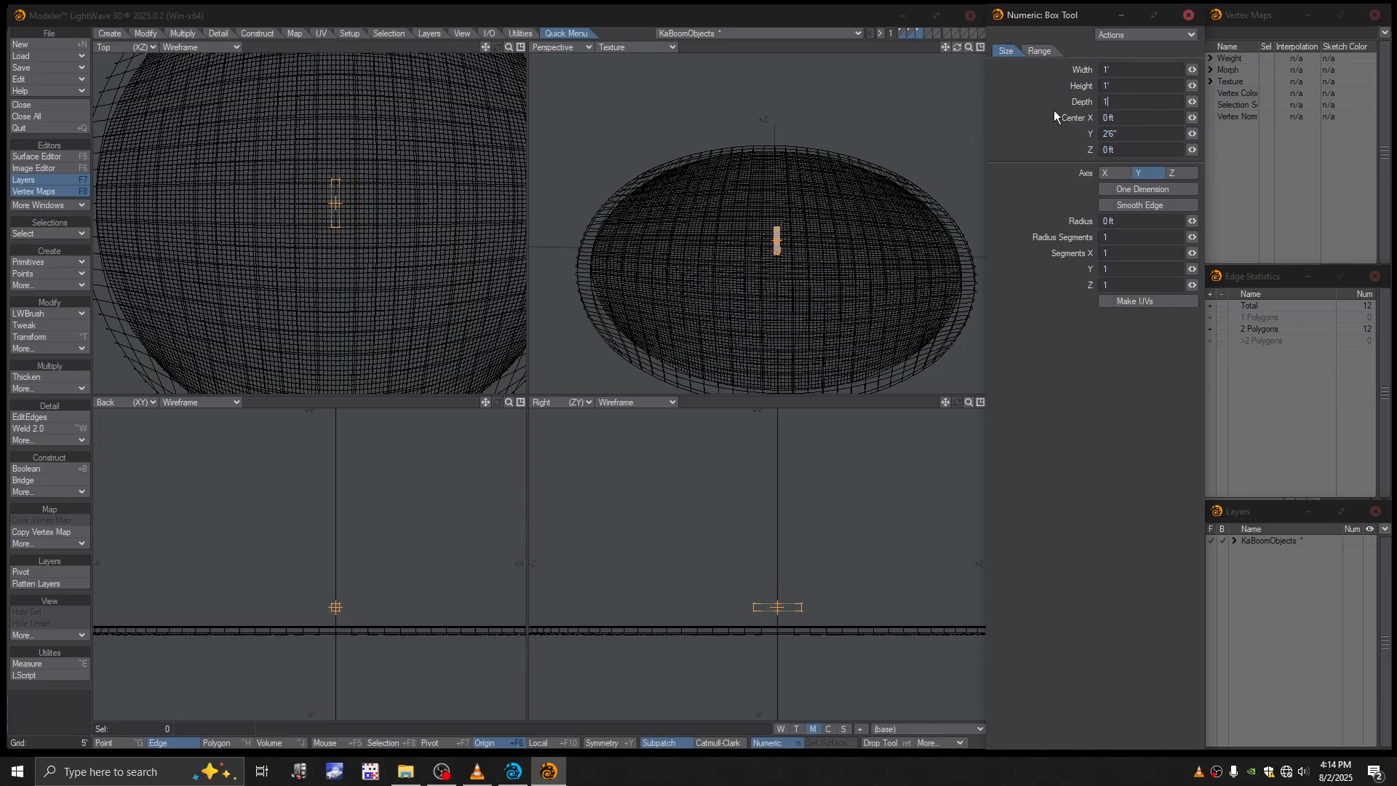
pyautogui.press('Tab')
# - Set the box's Center Y to 0 ft
pyautogui.scroll(5, 861, 272)
pyautogui.keyDown('alt'); pyautogui.moveTo(388, 136); pyautogui.dragTo(376, 206); pyautogui.keyUp('alt')
pyautogui.keyDown('alt'); pyautogui.moveTo(767, 715); pyautogui.dragTo(742, 574); pyautogui.keyUp('alt')
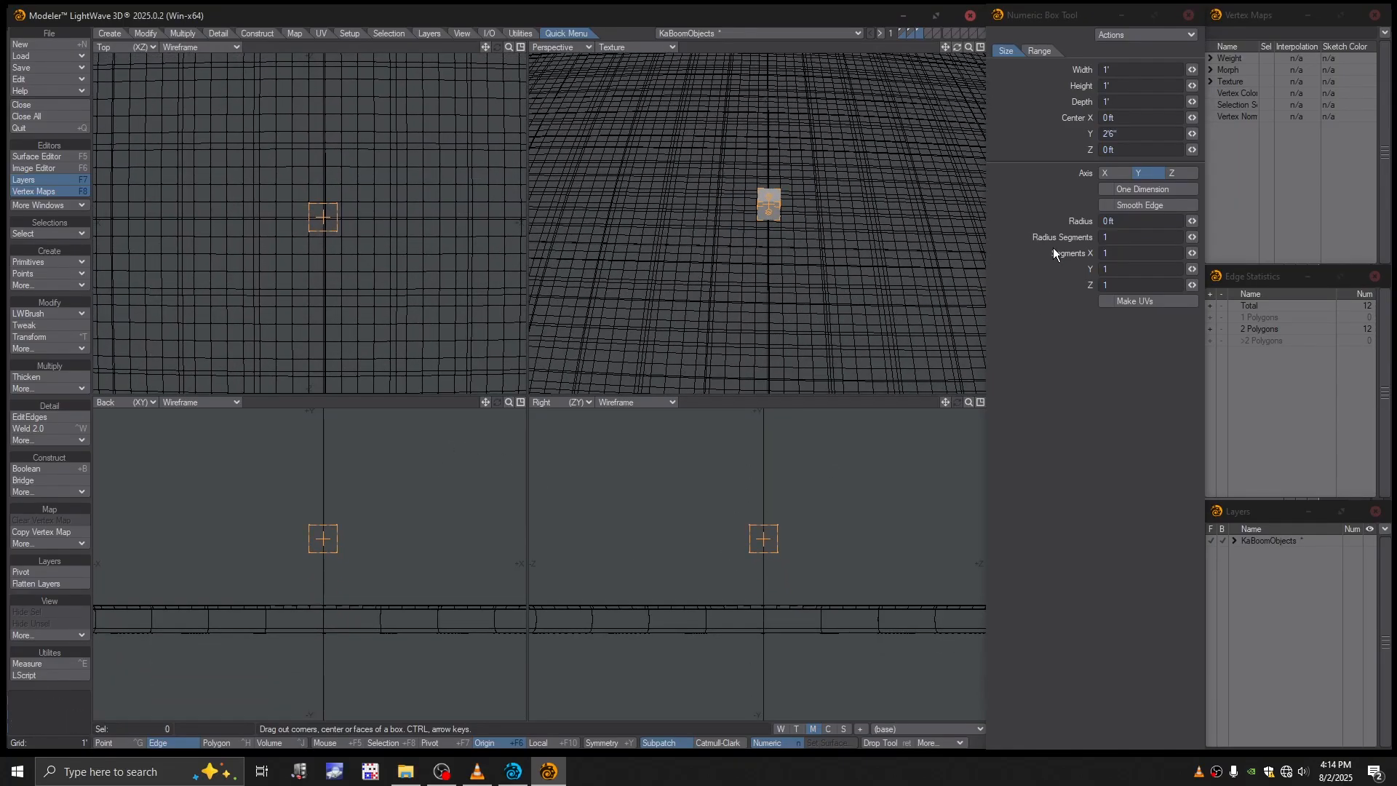
pyautogui.click(1118, 134)
pyautogui.moveTo(1119, 134); pyautogui.dragTo(1070, 134)
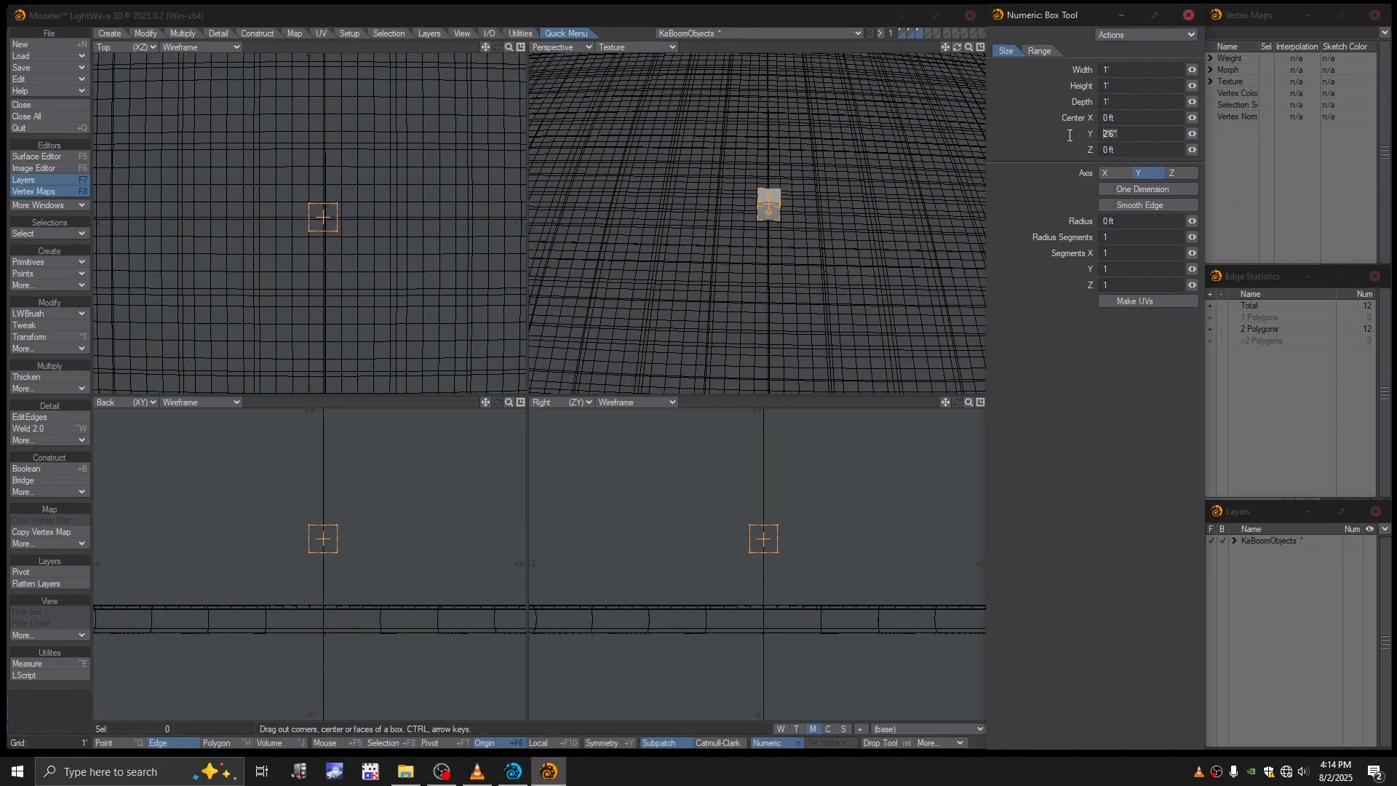
pyautogui.write('0')
pyautogui.press('Return')
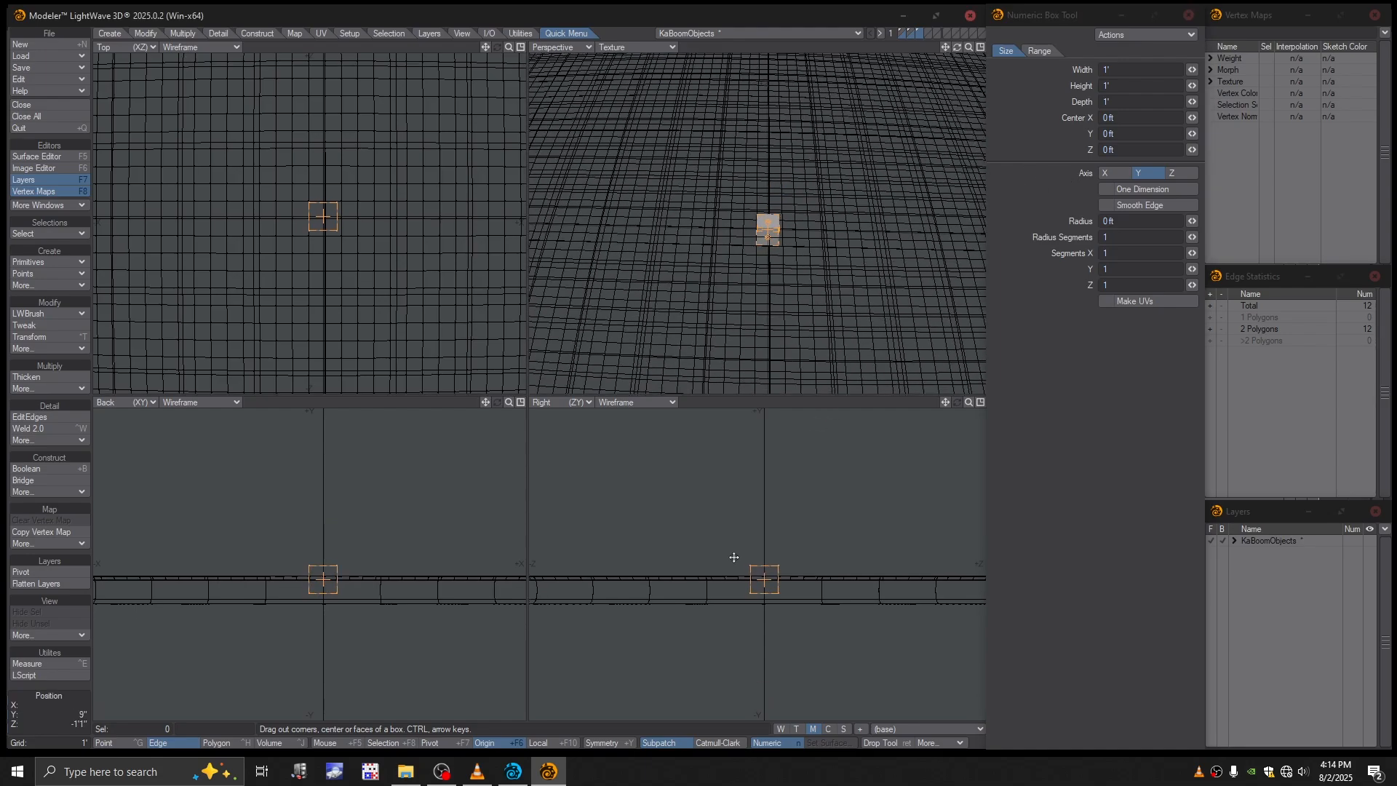
# - Finish the 1 ft box and display its layer alone without the background layers
pyautogui.press('a')
pyautogui.scroll(-3, 837, 279)
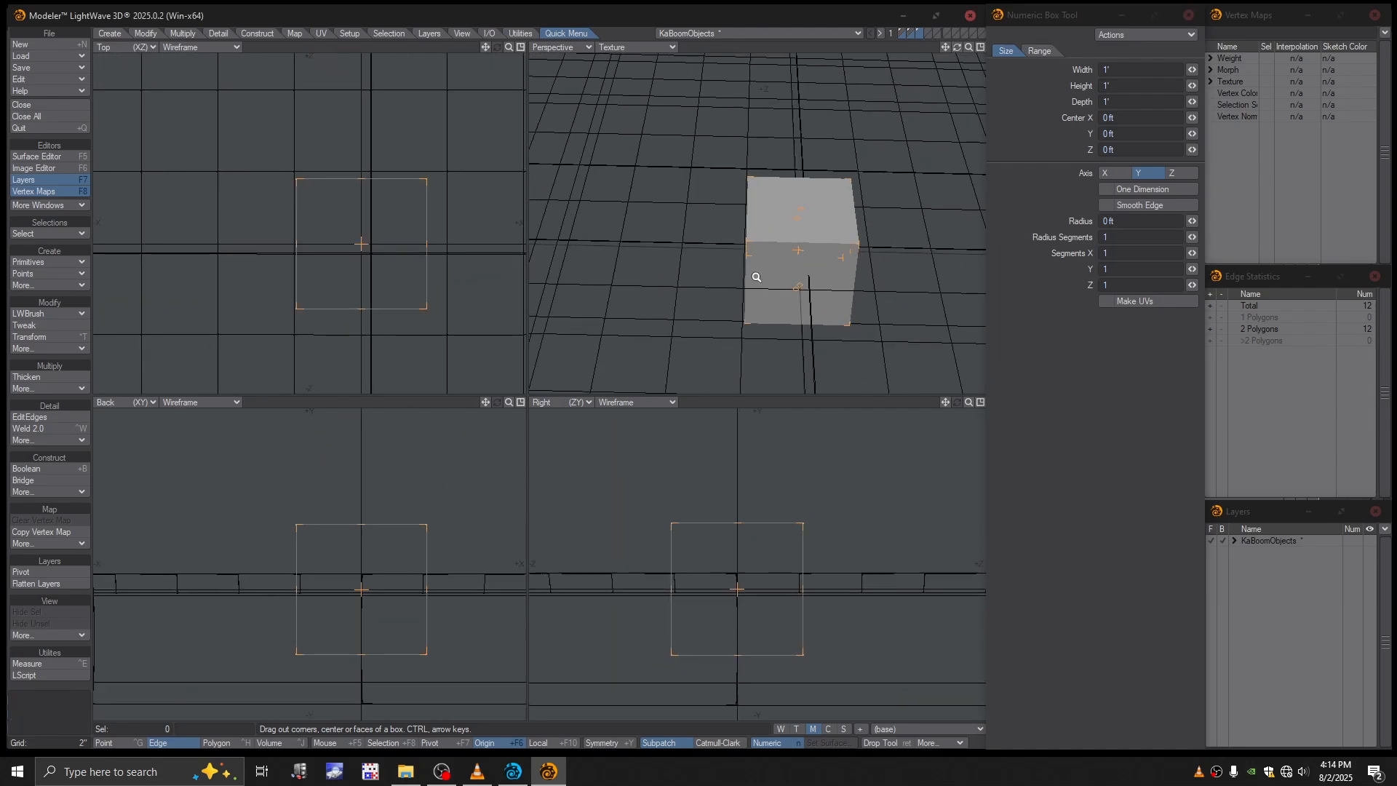
pyautogui.keyDown('alt'); pyautogui.moveTo(755, 275); pyautogui.dragTo(864, 254); pyautogui.keyUp('alt')
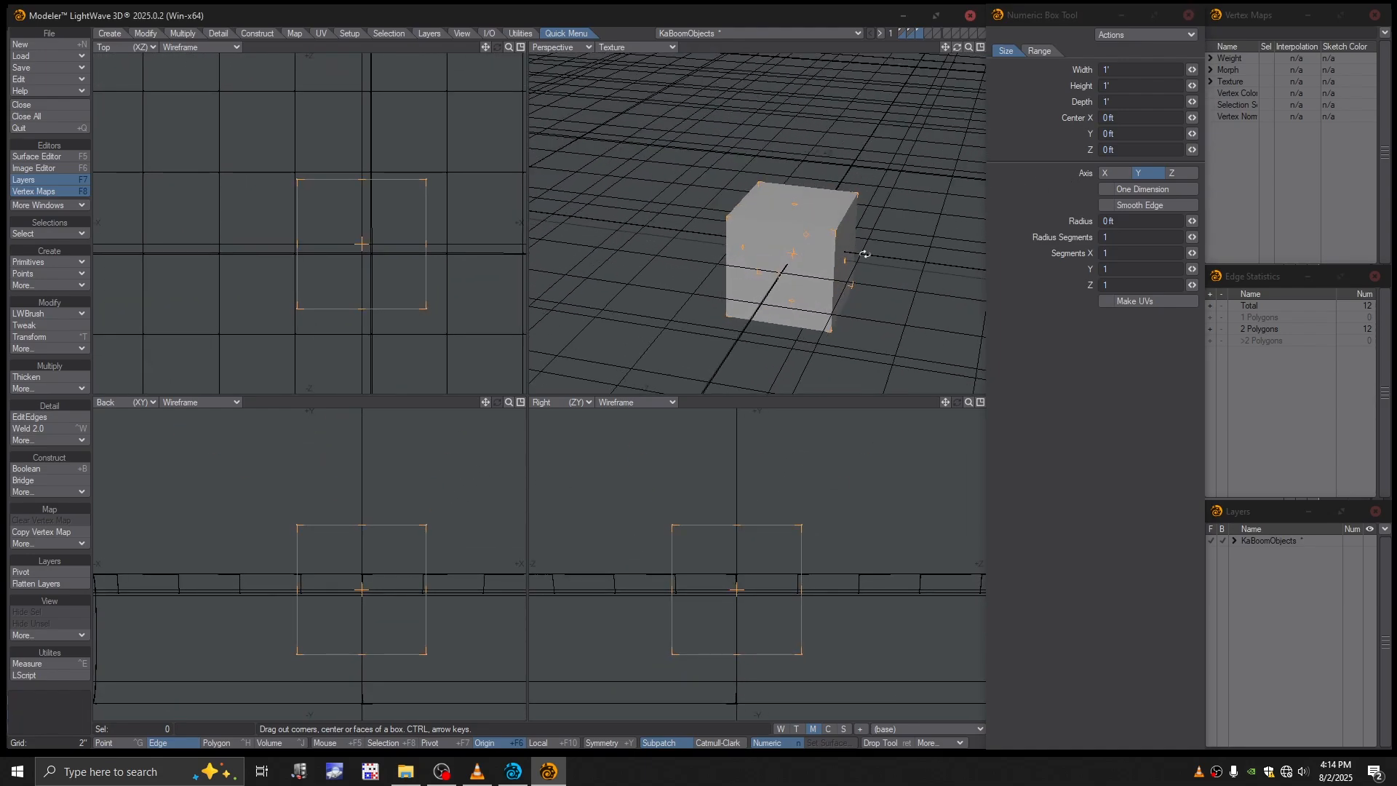
pyautogui.press('Return')
pyautogui.keyDown('alt'); pyautogui.moveTo(825, 301); pyautogui.dragTo(836, 187); pyautogui.keyUp('alt')
pyautogui.click(920, 33)
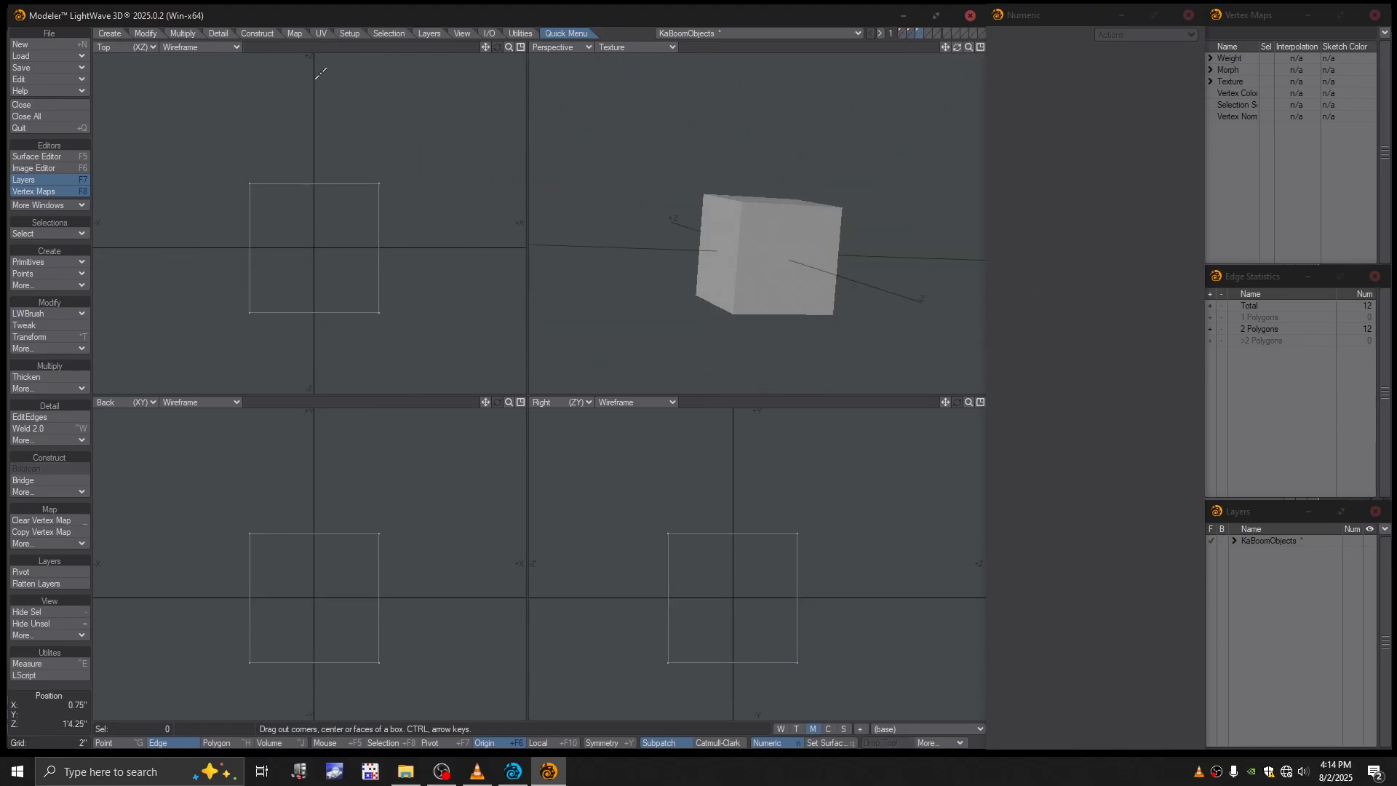
# - Fracture the 1 ft box with Explode Parts enabled, using the Matrix algorithm with a Detail of 1
pyautogui.click(183, 32)
pyautogui.click(38, 674)
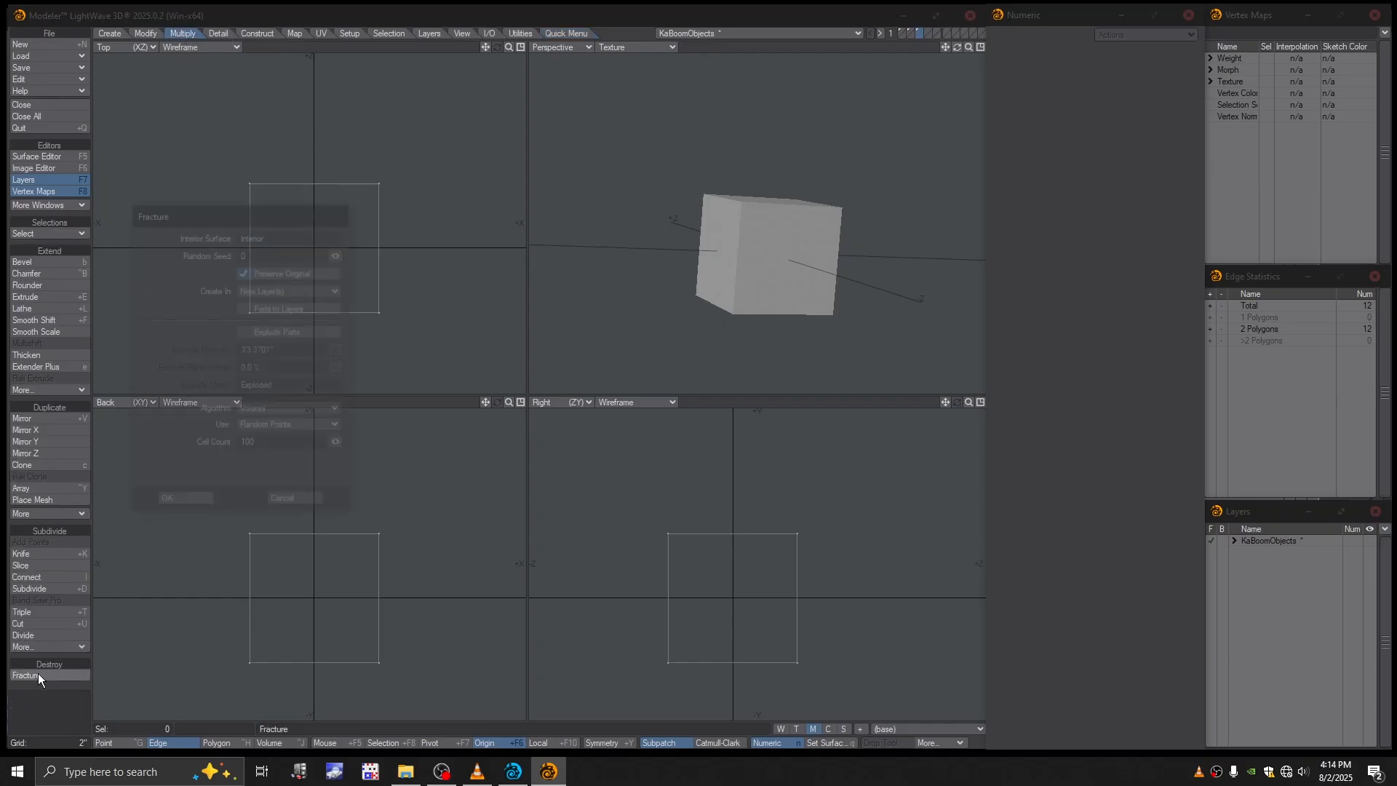
pyautogui.moveTo(221, 219); pyautogui.dragTo(195, 121)
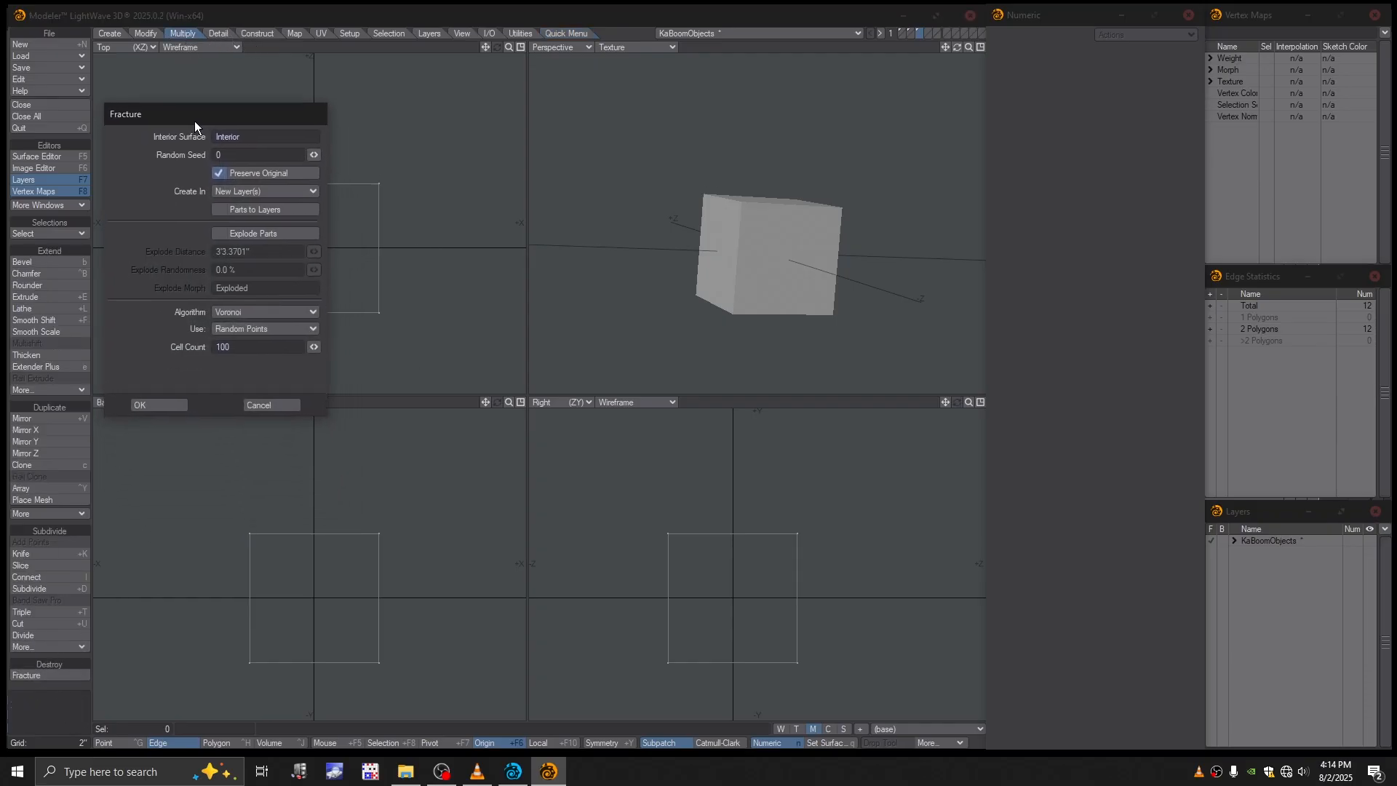
pyautogui.click(221, 234)
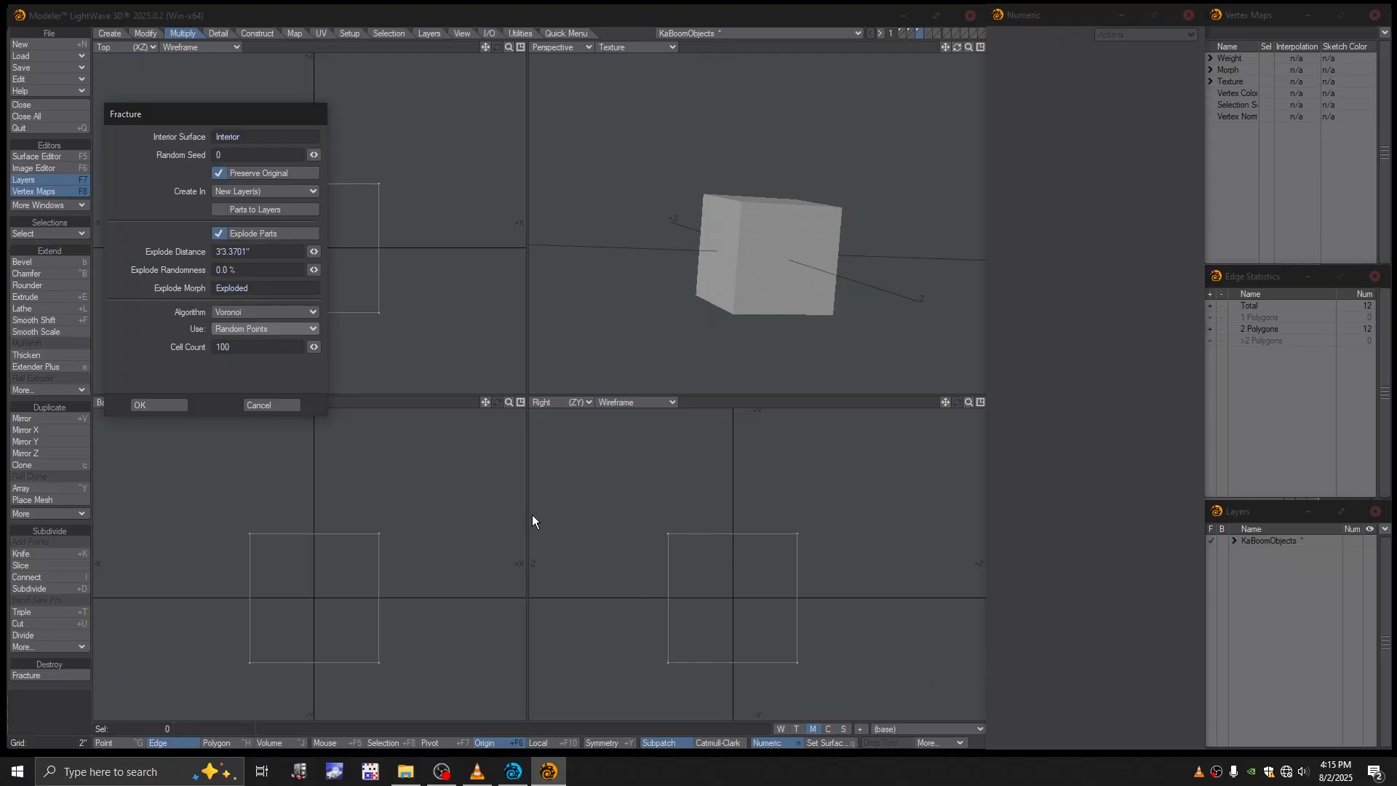
pyautogui.click(246, 315)
pyautogui.click(243, 322)
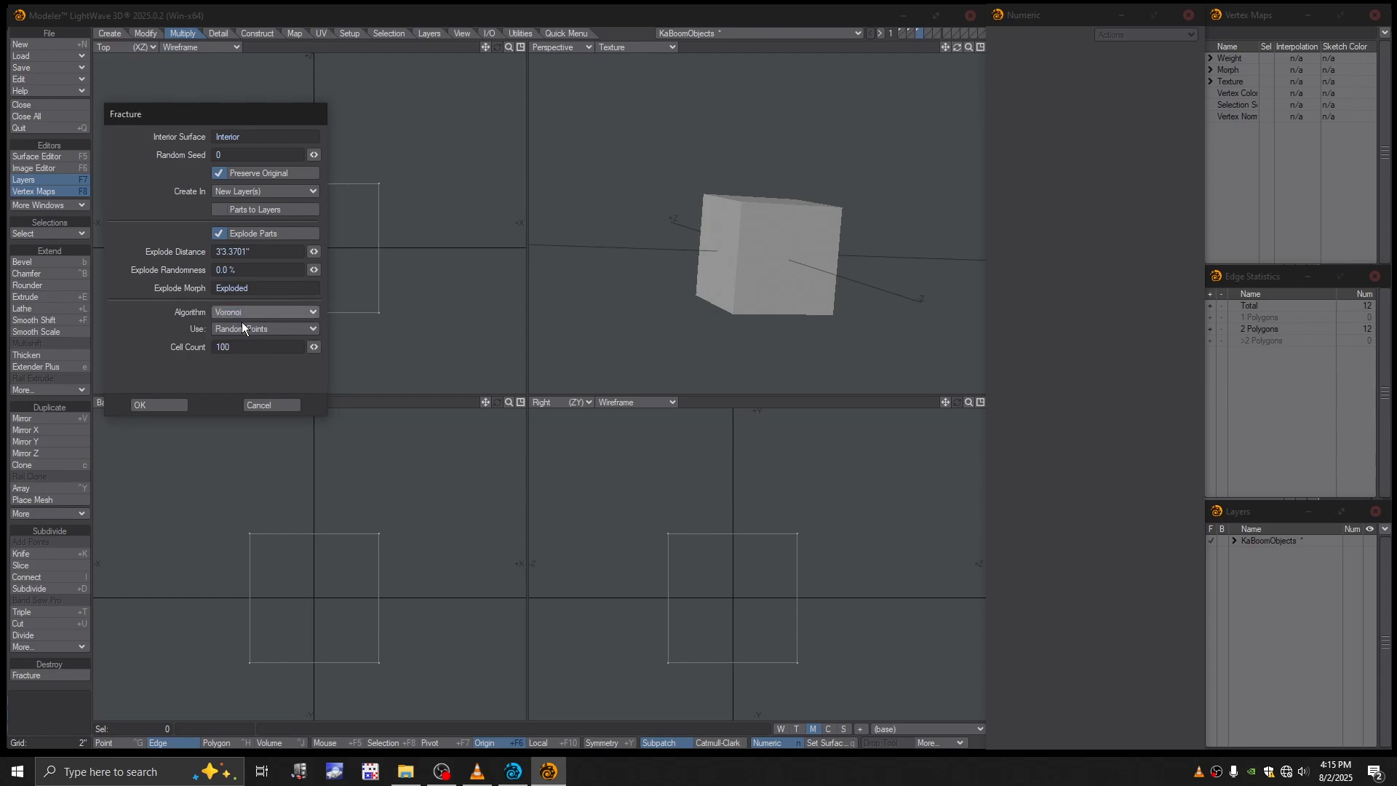
pyautogui.click(718, 249)
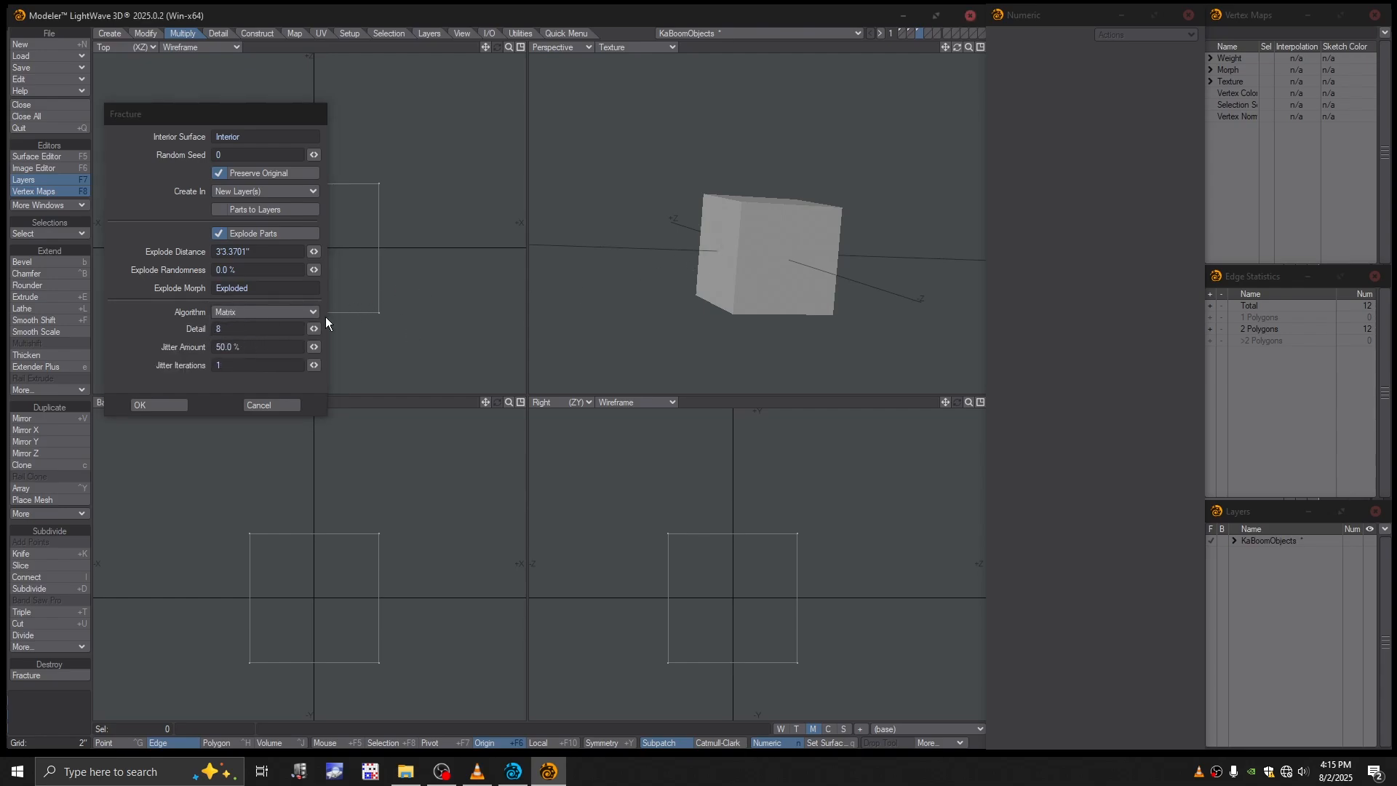
pyautogui.click(232, 329)
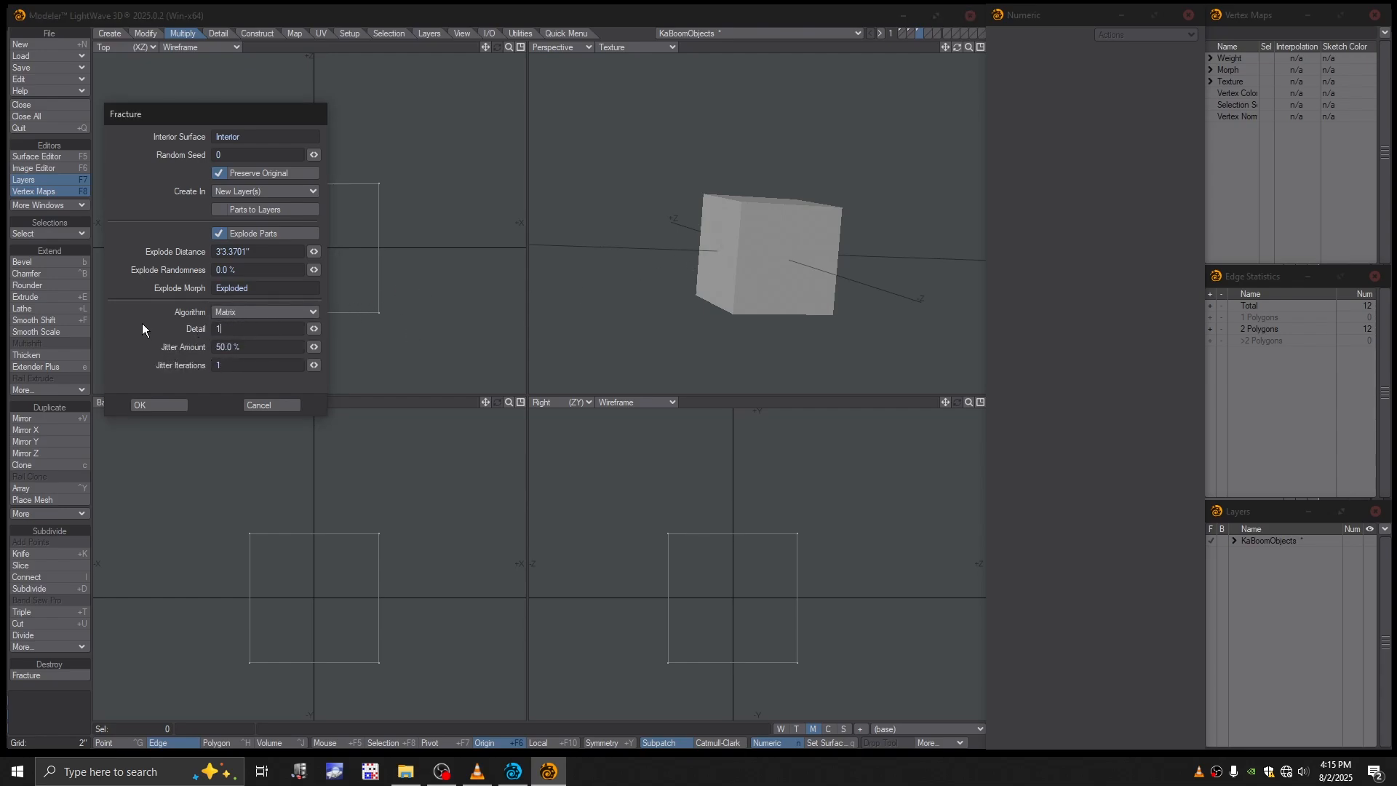
pyautogui.click(157, 406)
# - Display the fractured box in the Perspective viewport as Textured Wire
pyautogui.keyDown('alt'); pyautogui.moveTo(720, 209); pyautogui.dragTo(775, 266); pyautogui.keyUp('alt')
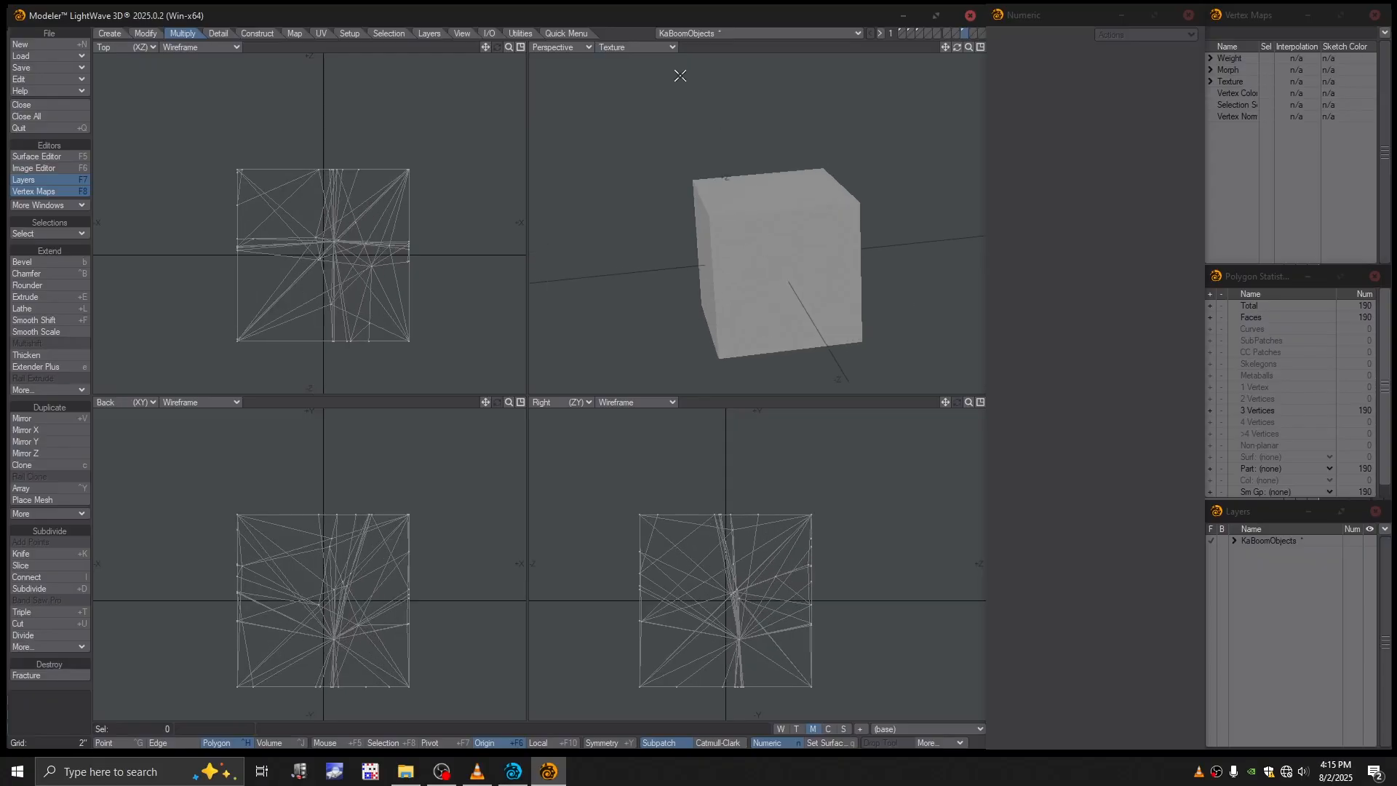
pyautogui.click(640, 48)
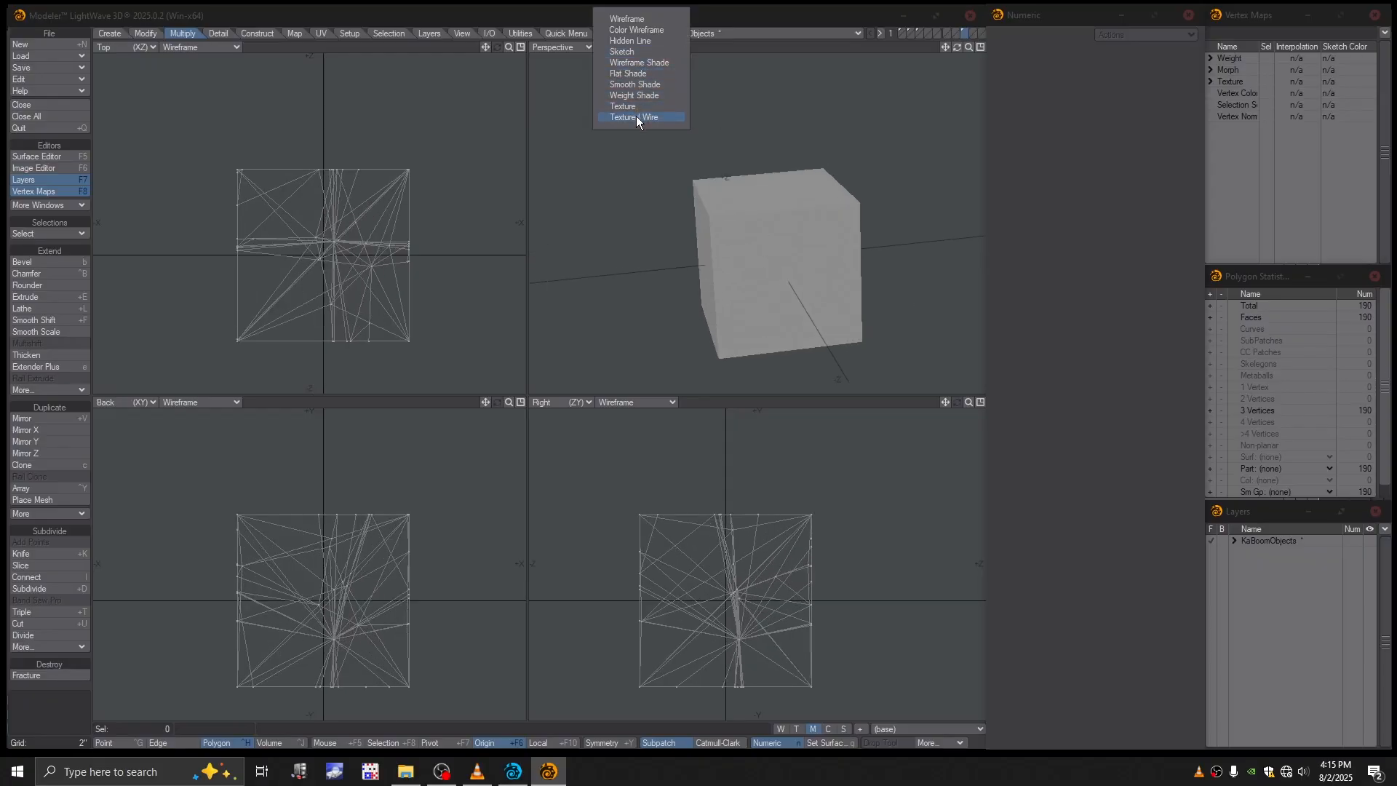
pyautogui.click(636, 117)
pyautogui.keyDown('alt'); pyautogui.moveTo(758, 312); pyautogui.dragTo(793, 256); pyautogui.keyUp('alt')
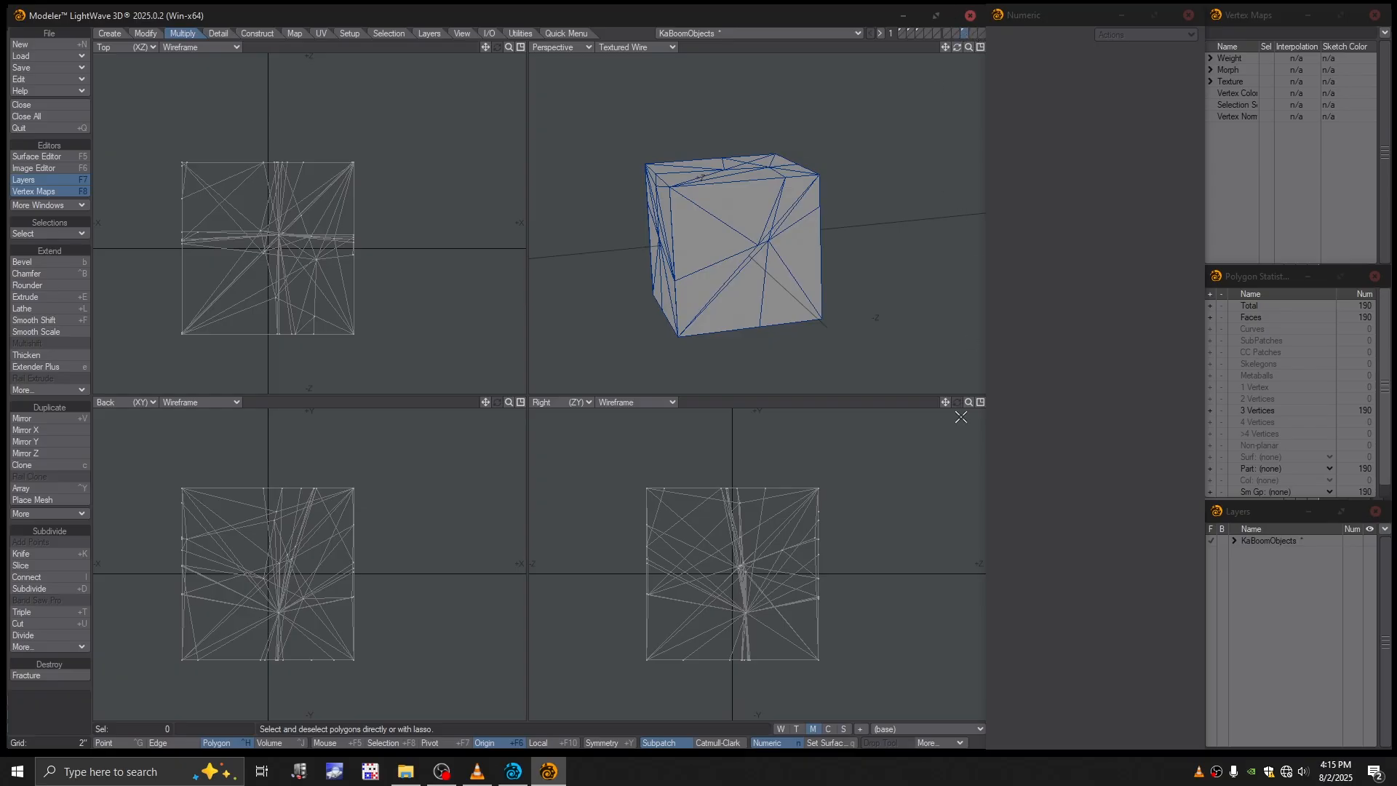
# - Preview the Exploded morph on the fractured box and return to the base shape
pyautogui.click(903, 728)
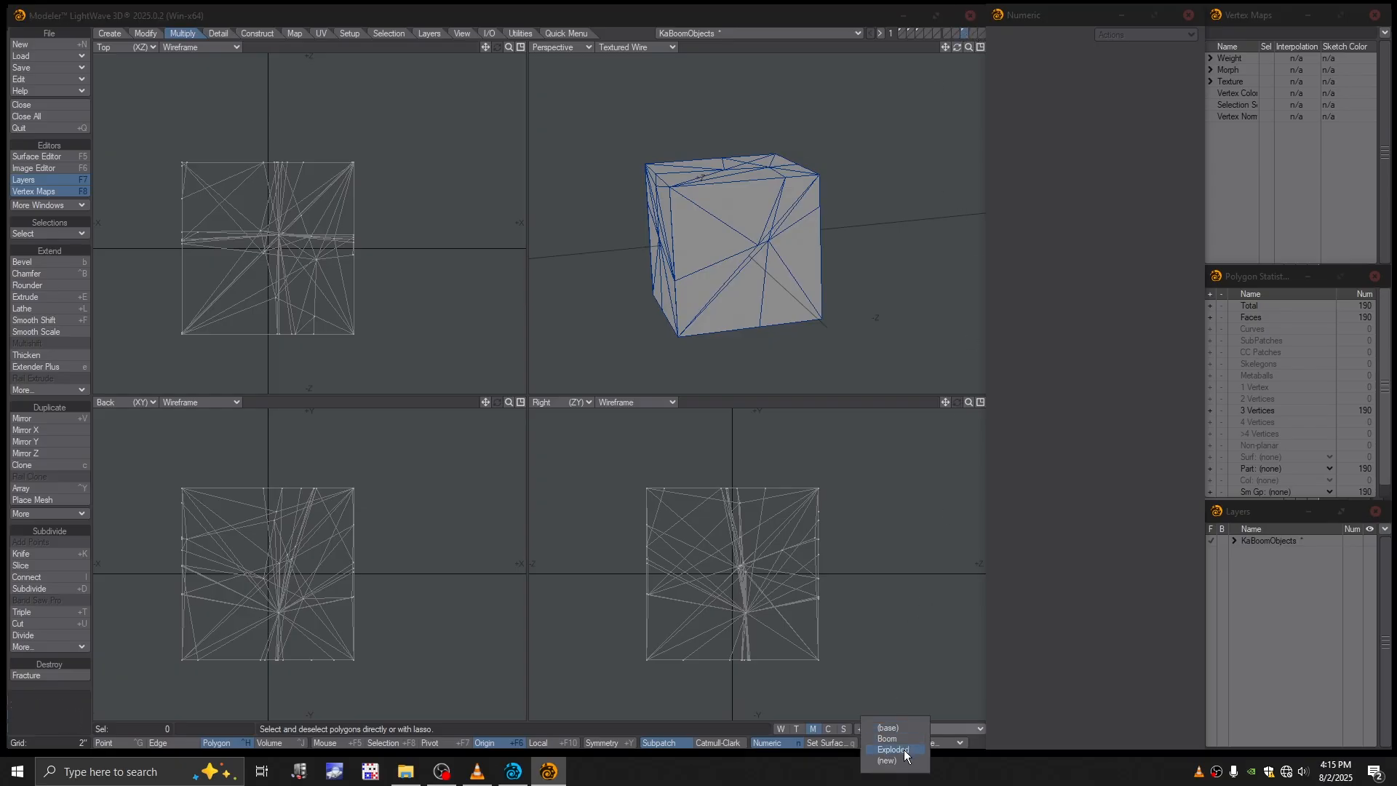
pyautogui.click(893, 750)
pyautogui.scroll(-3, 764, 278)
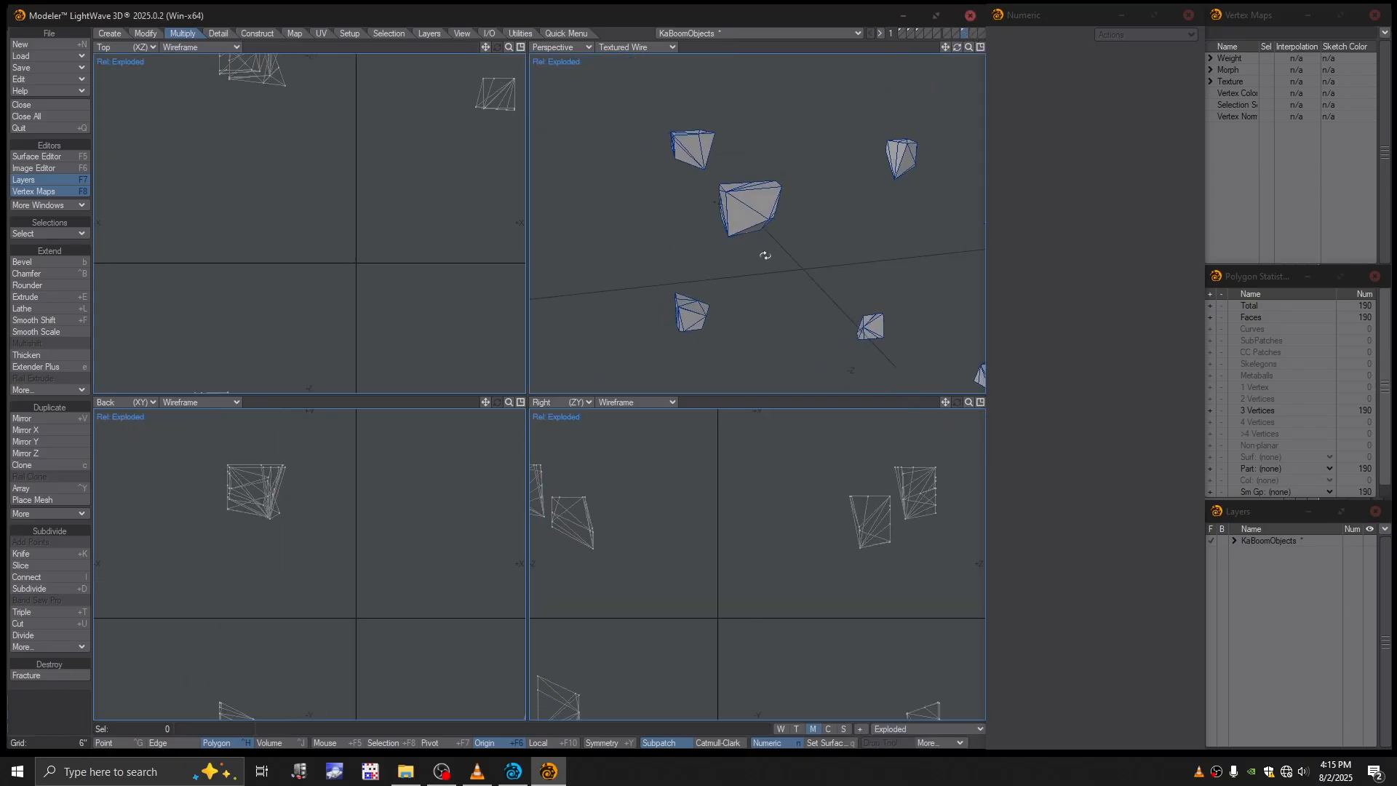
pyautogui.scroll(-3, 765, 256)
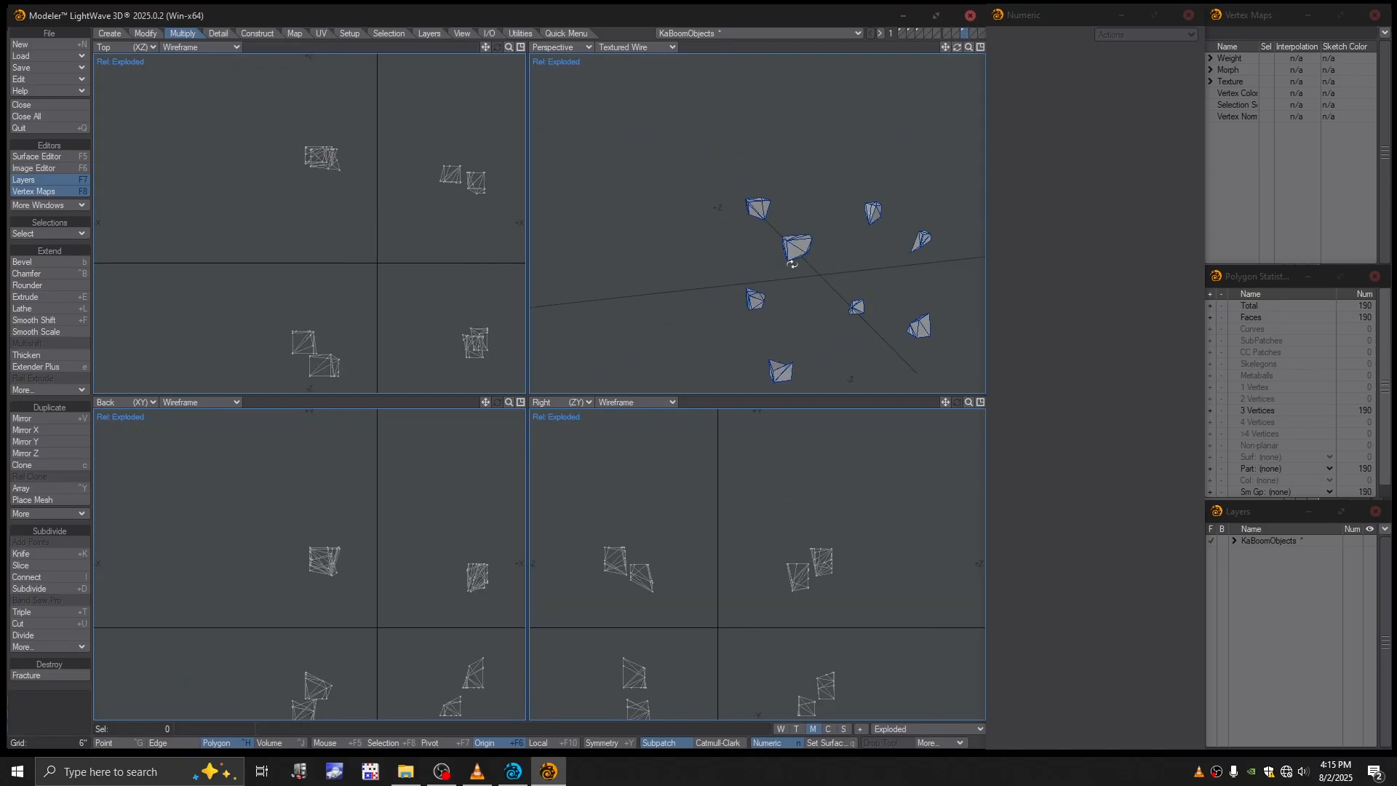
pyautogui.click(902, 728)
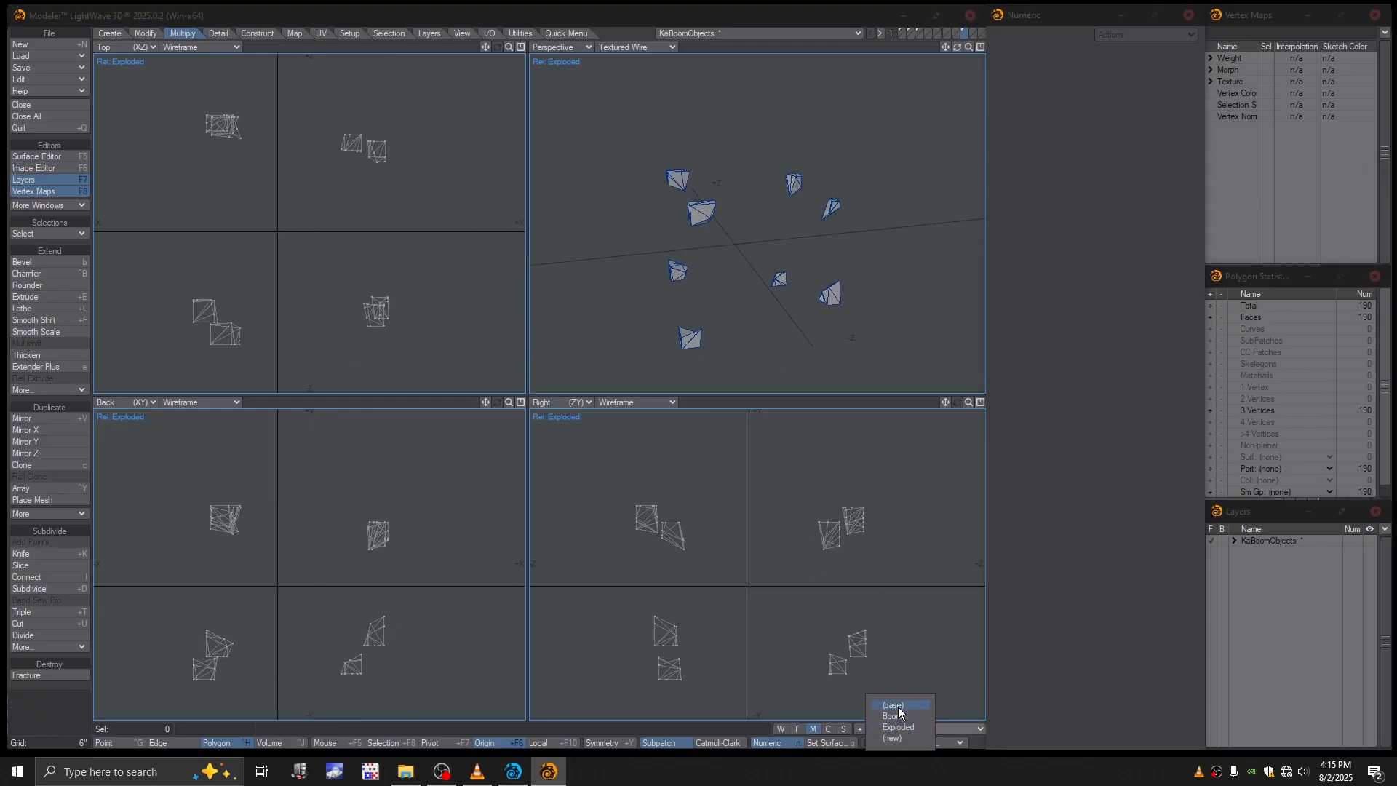
pyautogui.click(893, 706)
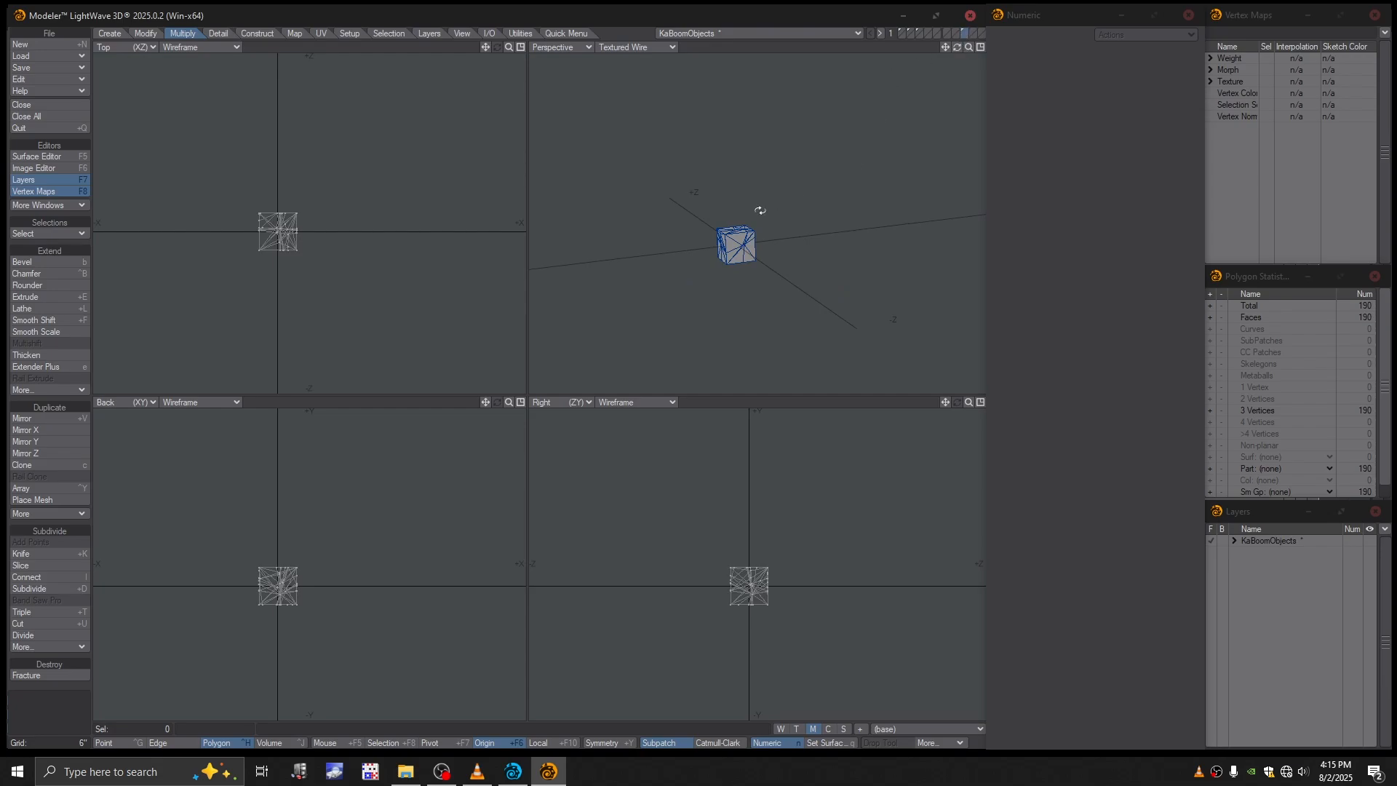
pyautogui.keyDown('alt'); pyautogui.moveTo(759, 211); pyautogui.dragTo(847, 169); pyautogui.keyUp('alt')
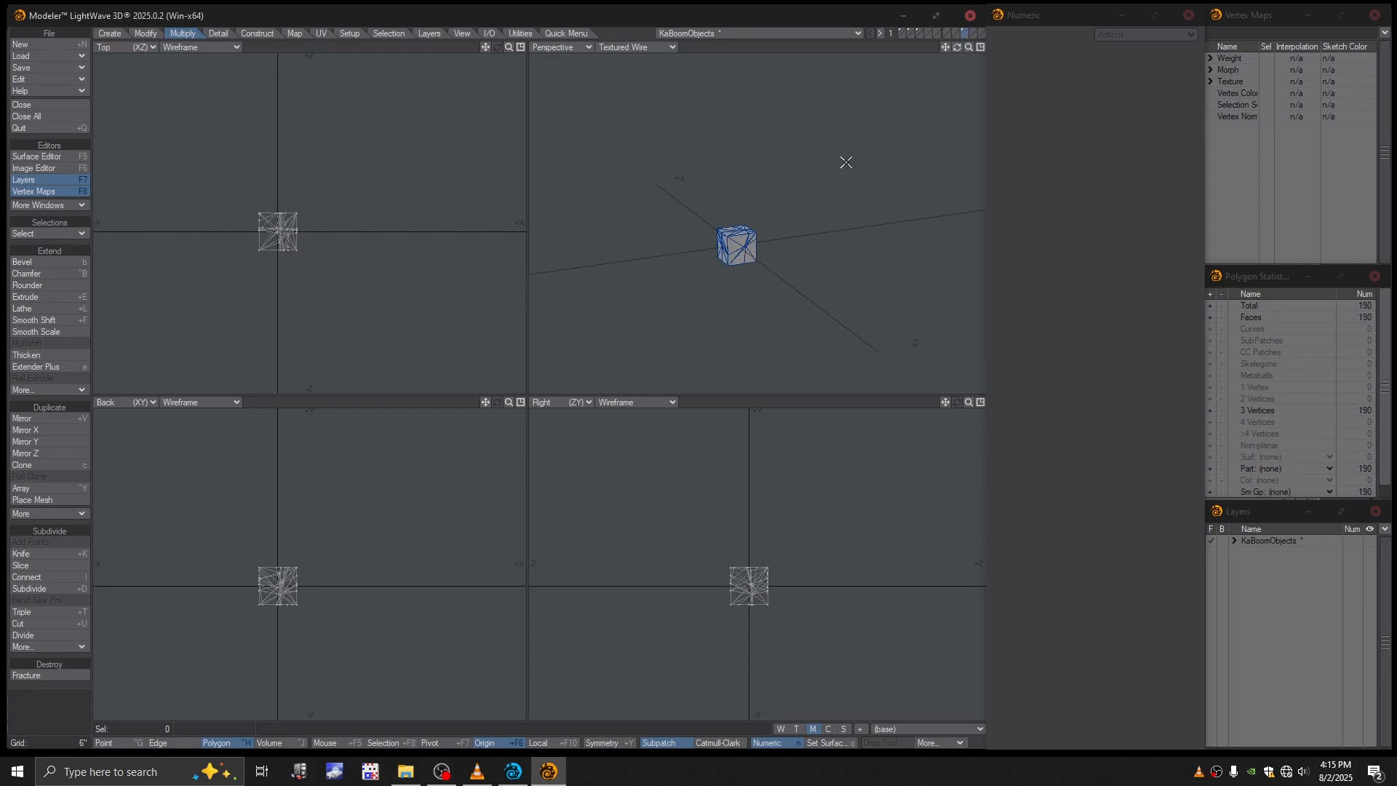
# - Move the fractured box pieces into the empty fourth layer
pyautogui.click(938, 34)
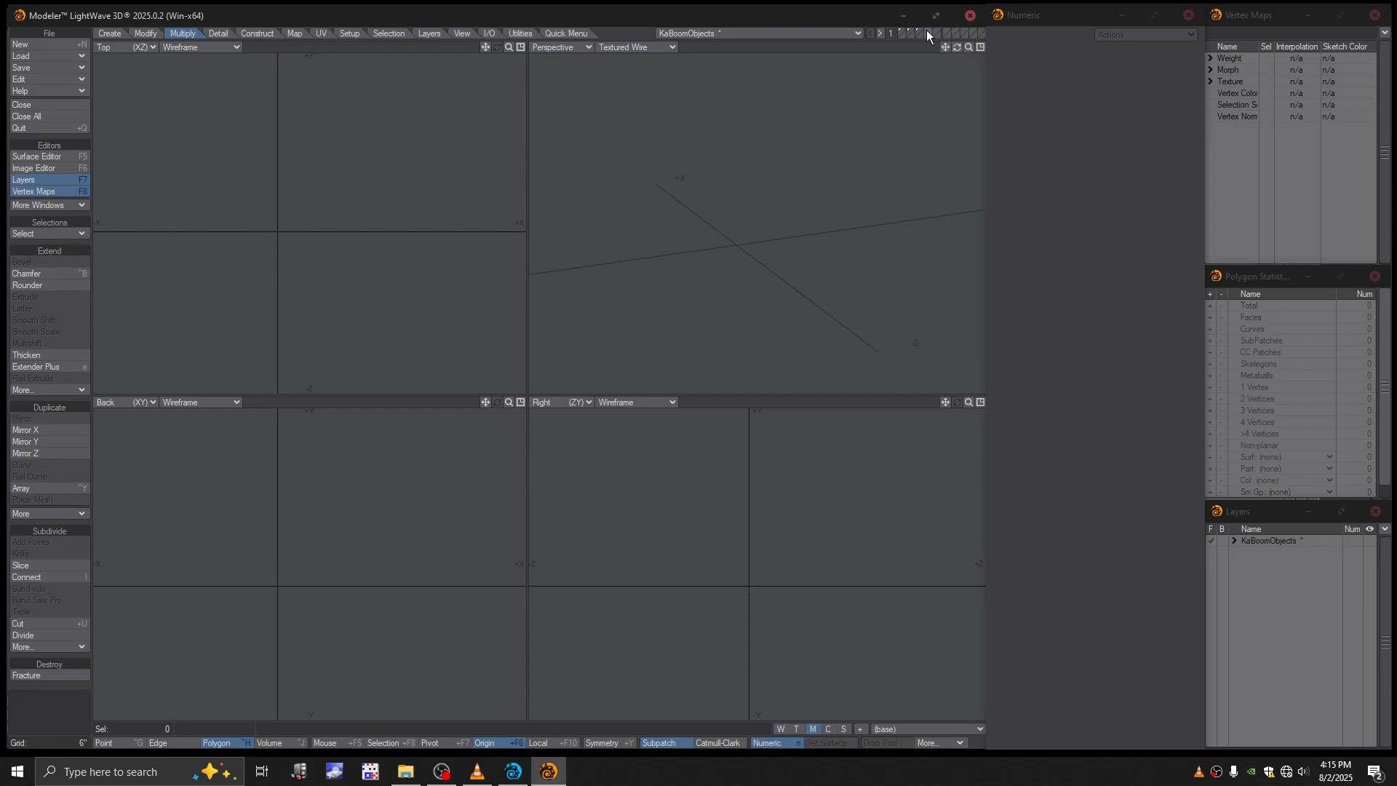
pyautogui.hotkey('ctrl', 'v')
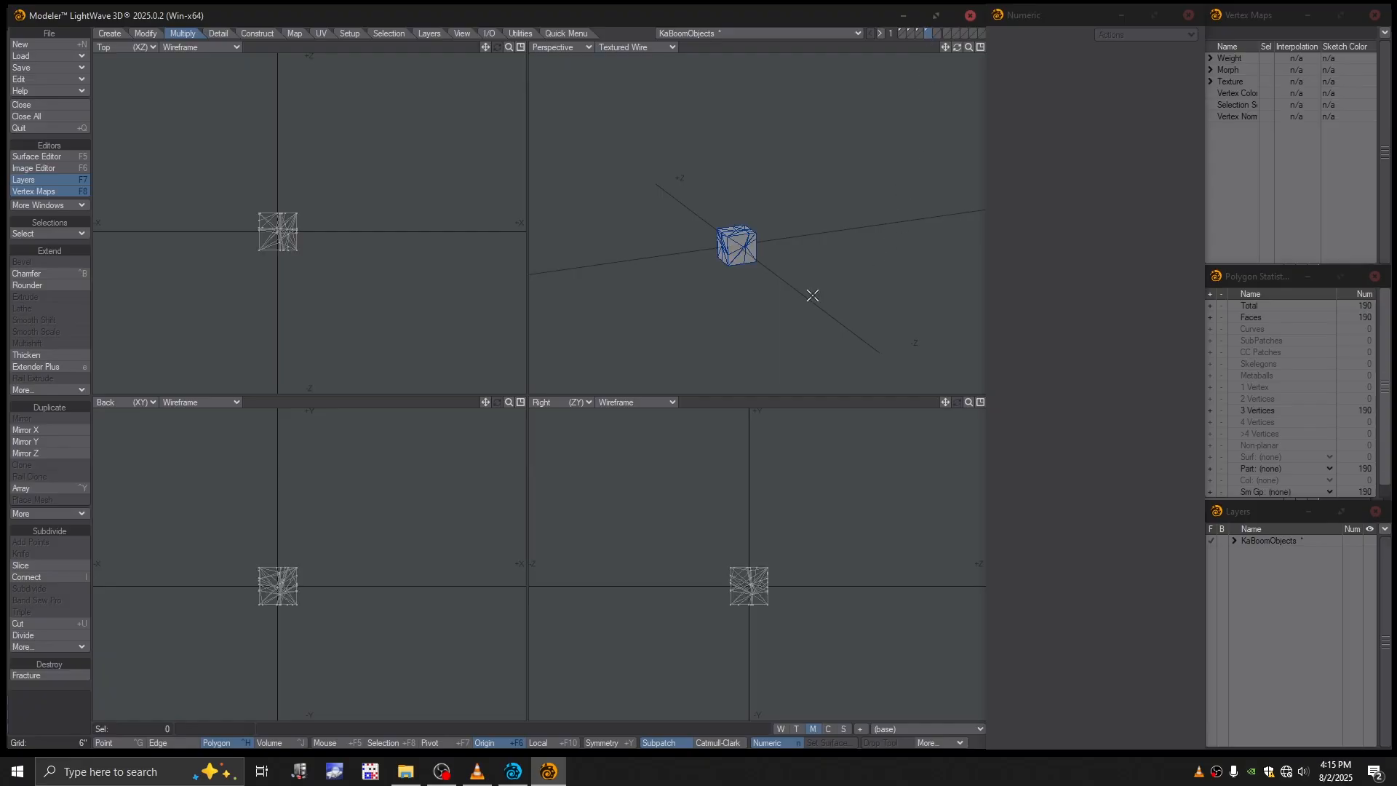
pyautogui.keyDown('ctrl'); pyautogui.keyDown('alt'); pyautogui.moveTo(759, 269); pyautogui.dragTo(820, 284); pyautogui.keyUp('alt'); pyautogui.keyUp('ctrl')
# - Show the Exploded morph on the moved pieces and compare it with the intact cube's layer
pyautogui.click(913, 730)
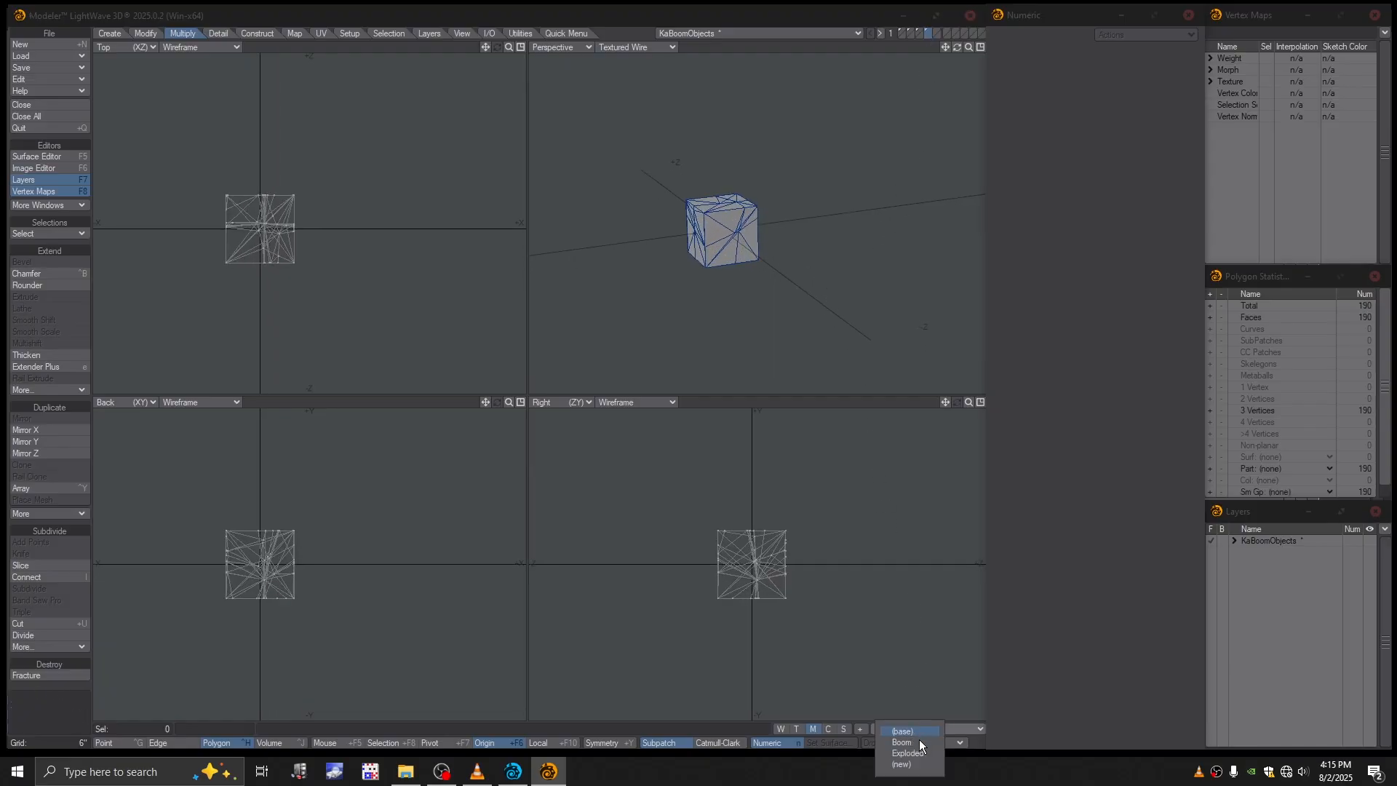
pyautogui.click(909, 754)
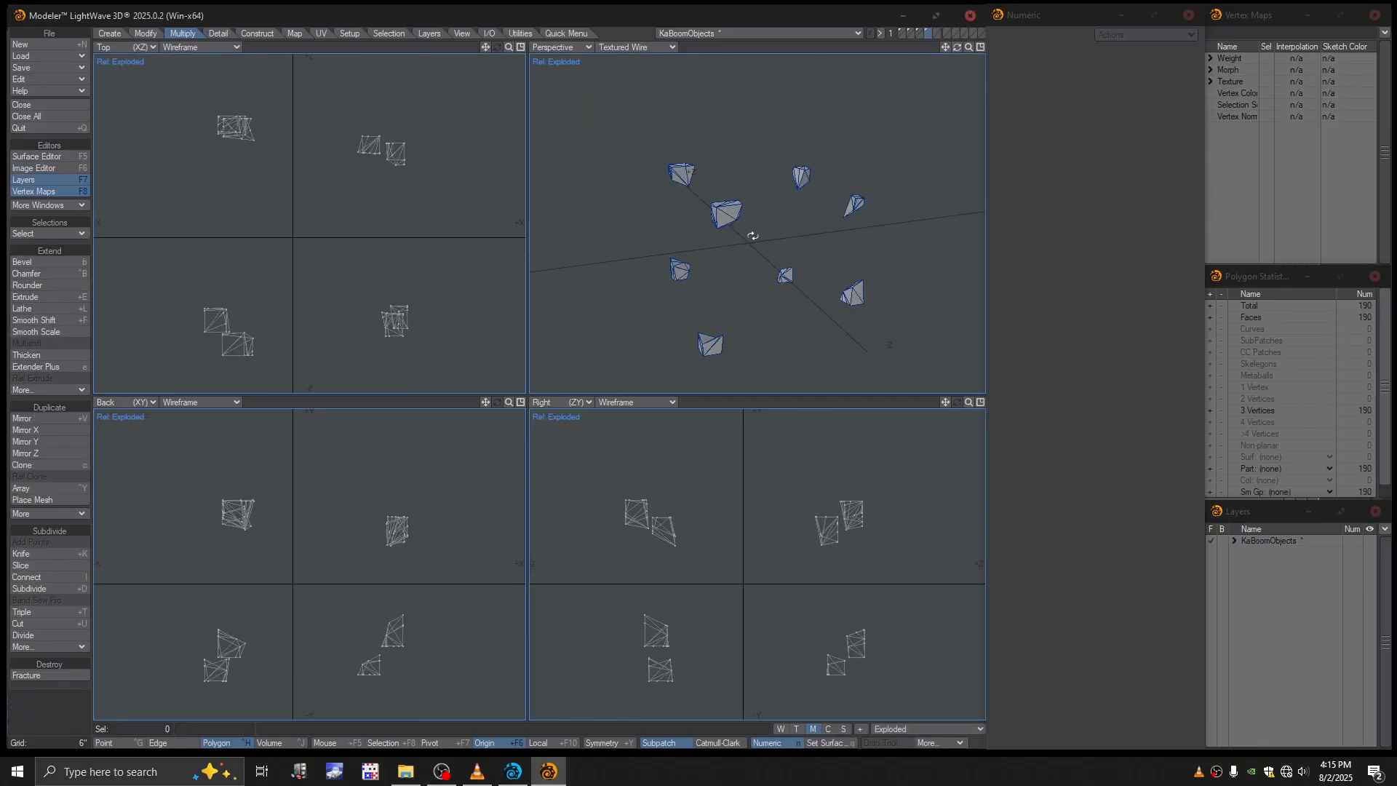
pyautogui.click(918, 32)
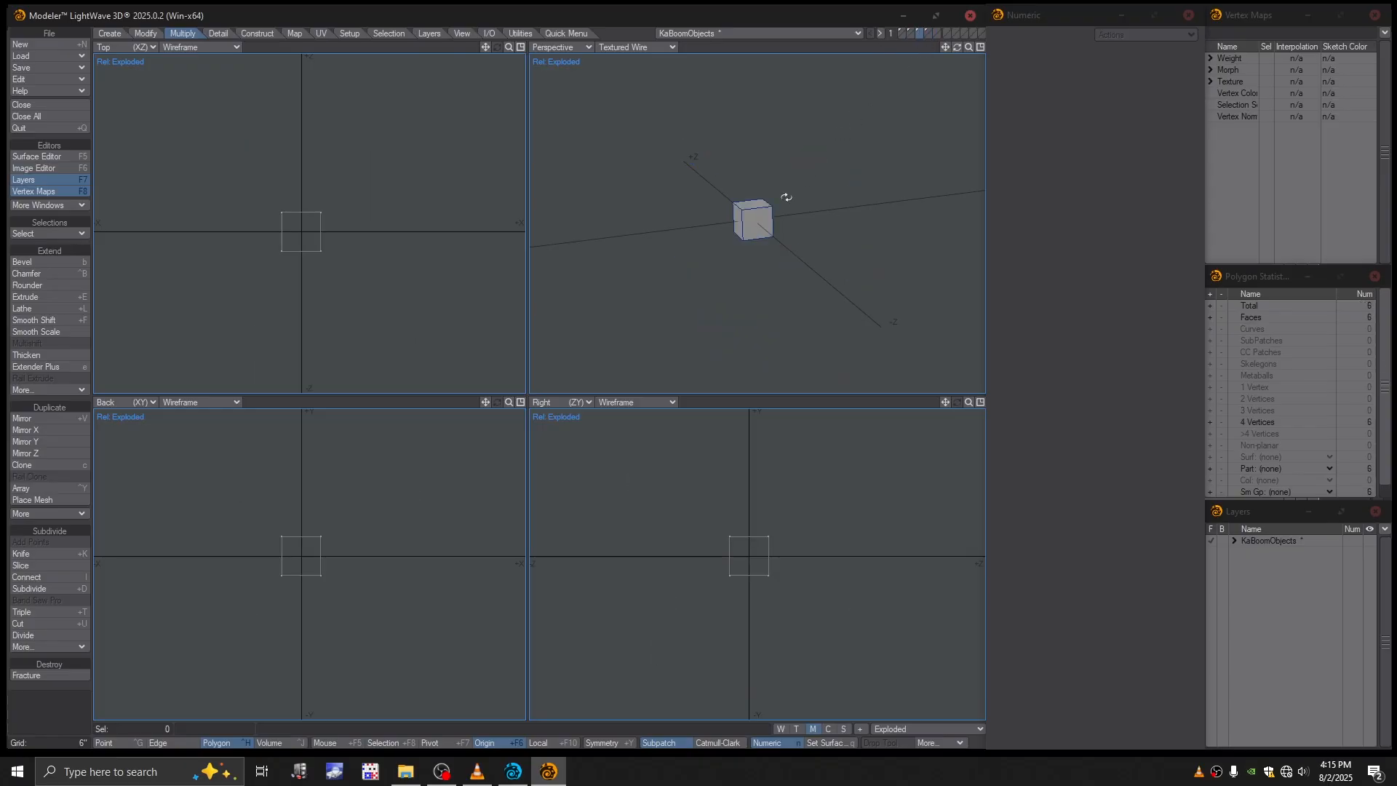
pyautogui.keyDown('alt'); pyautogui.moveTo(786, 197); pyautogui.dragTo(851, 127); pyautogui.keyUp('alt')
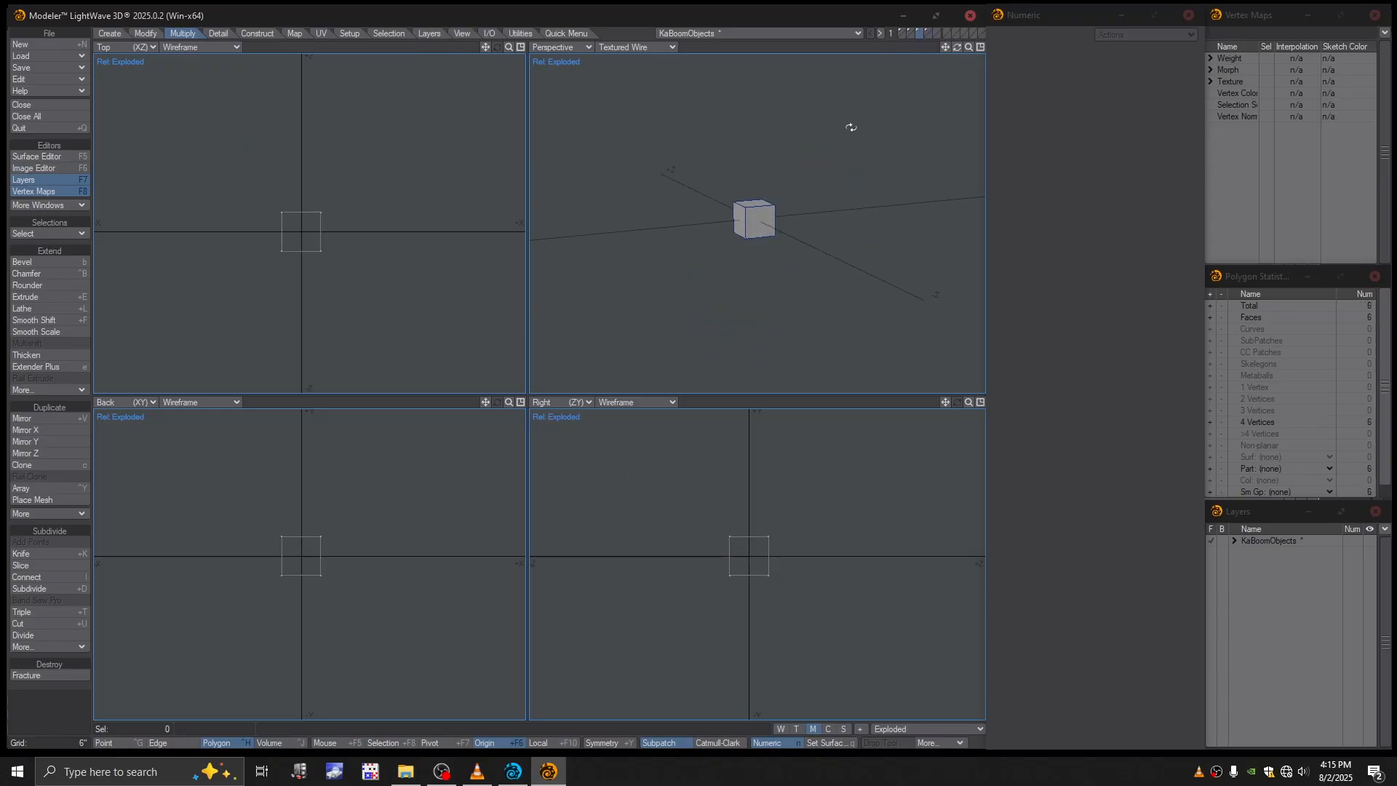
pyautogui.click(927, 32)
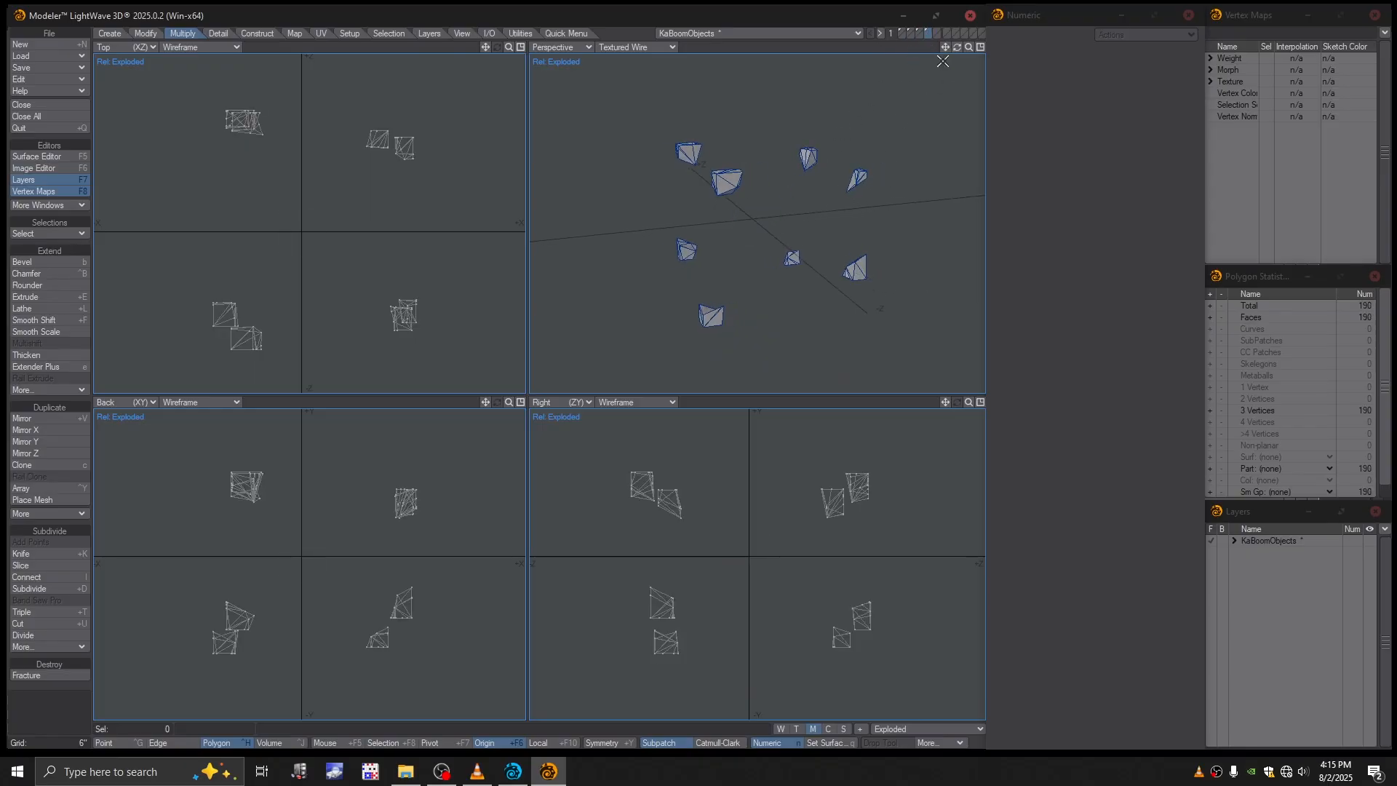
# - Expand the KaBoomObjects layer list and name the disc's layer 1 Ground
pyautogui.click(900, 30)
pyautogui.click(1235, 541)
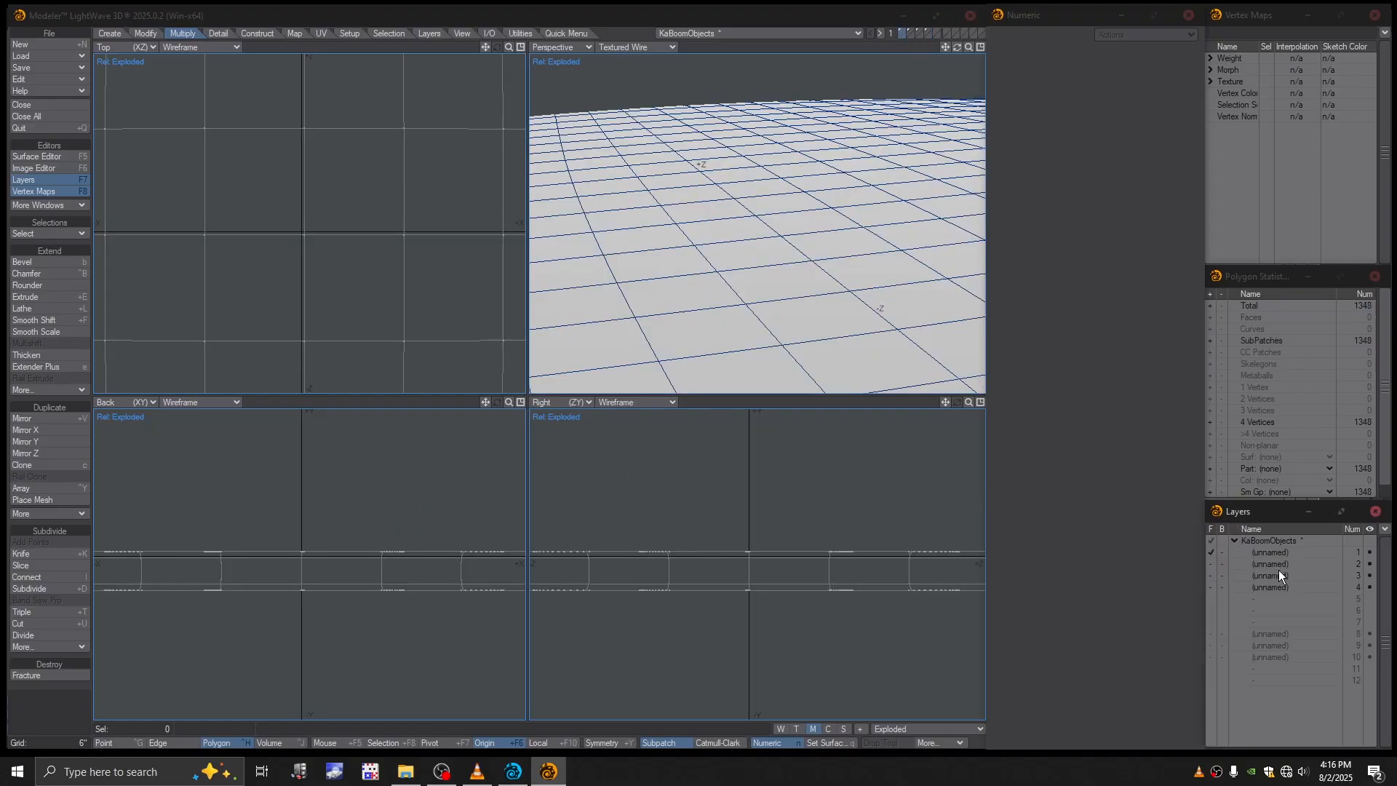
pyautogui.doubleClick(1262, 556)
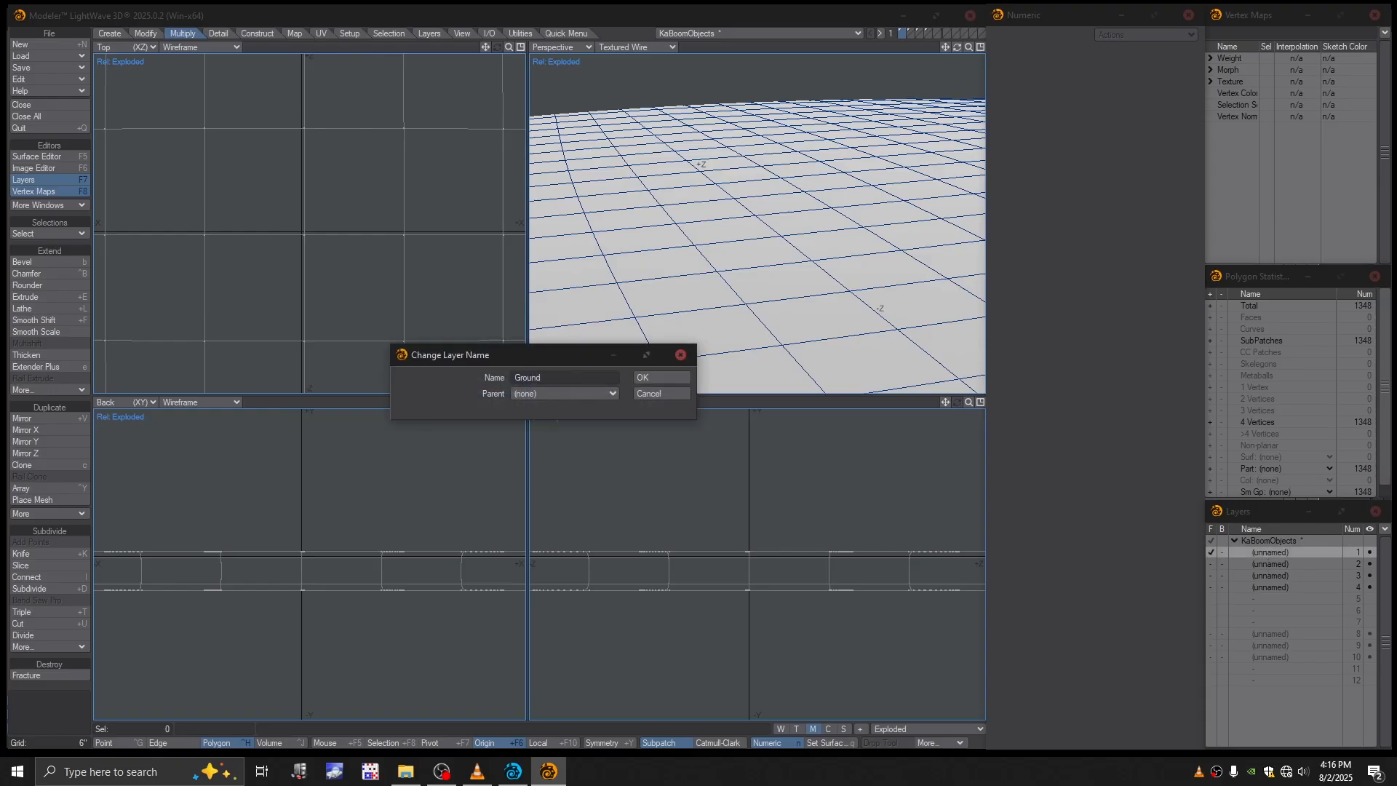
pyautogui.press('Return')
# - Name layer 2, which holds the crater patch, Crater
pyautogui.click(1270, 563)
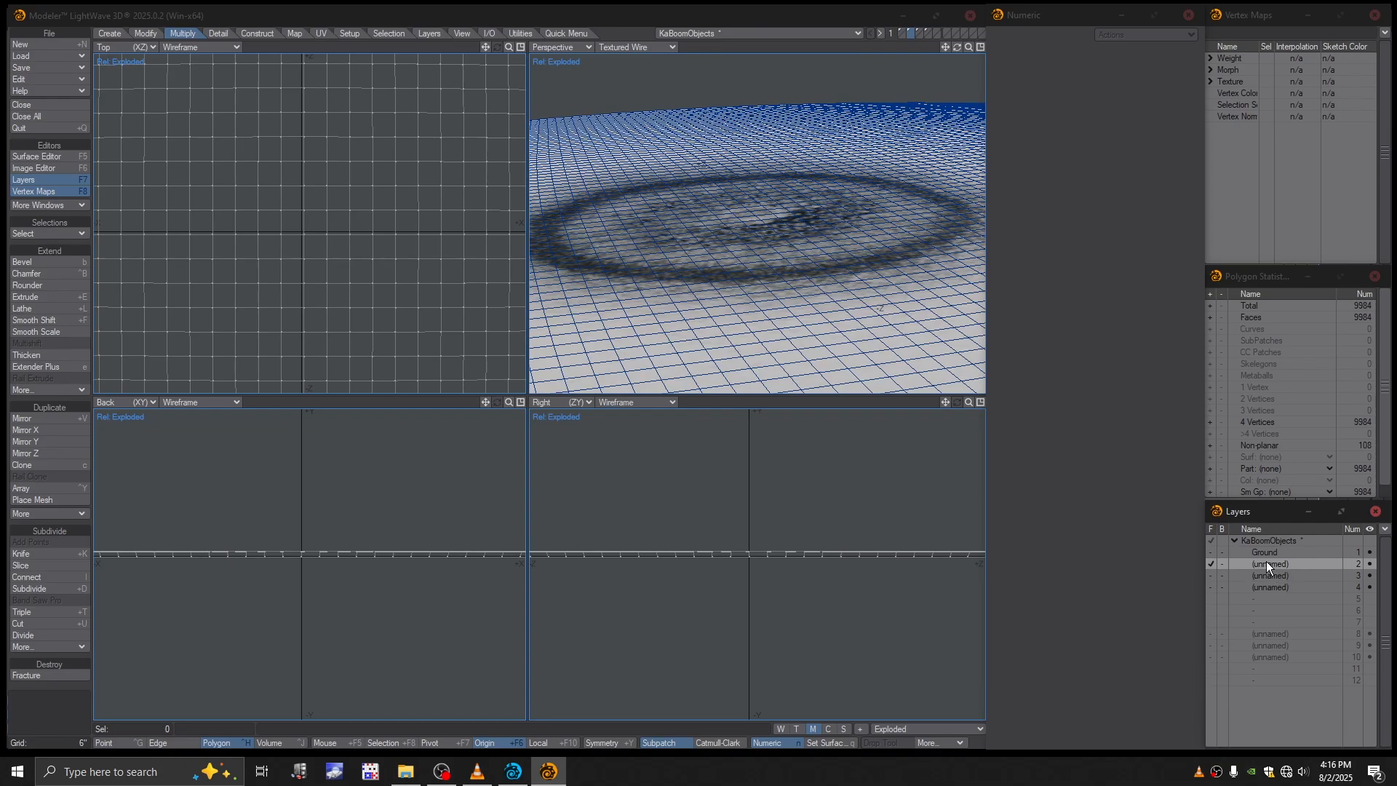
pyautogui.doubleClick(1267, 563)
pyautogui.write('Cr')
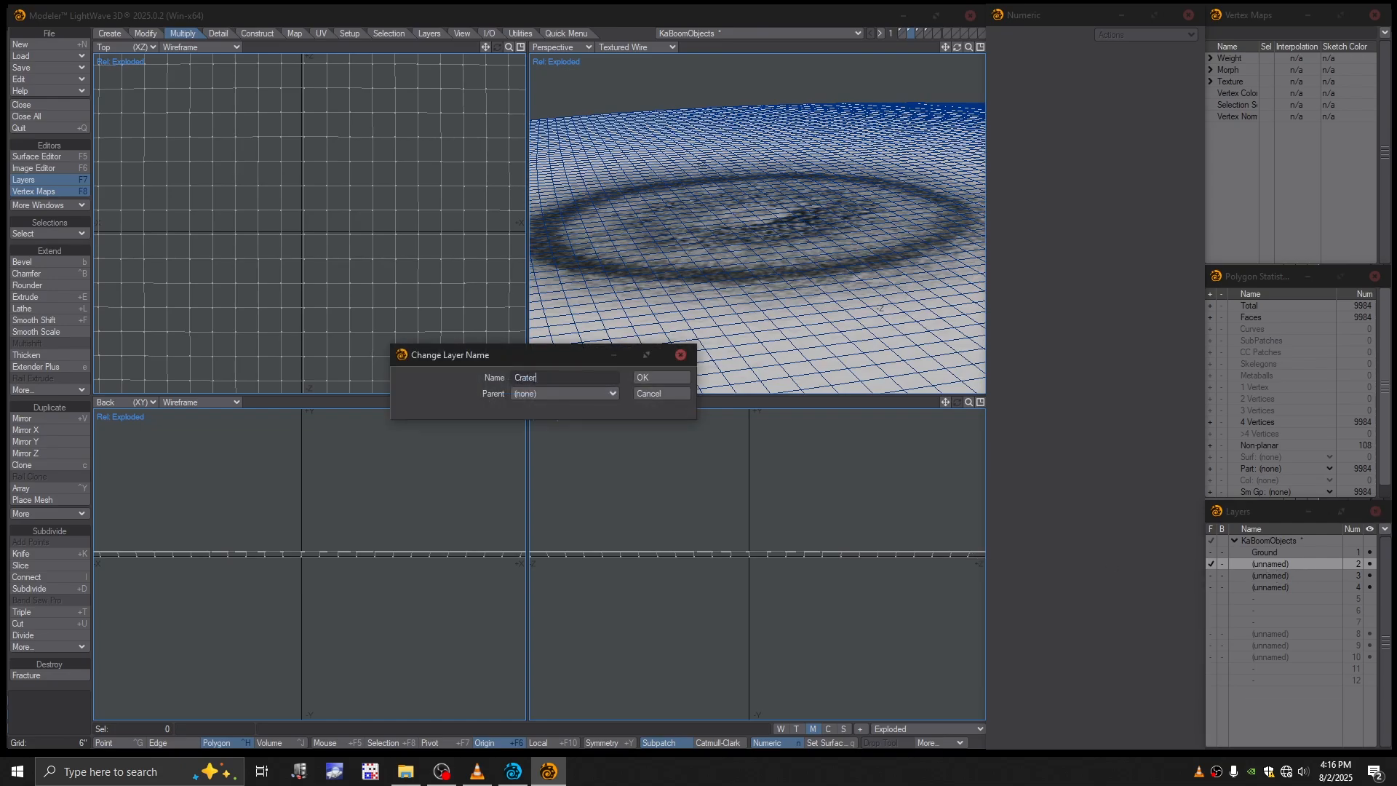
pyautogui.write('ater')
pyautogui.press('Return')
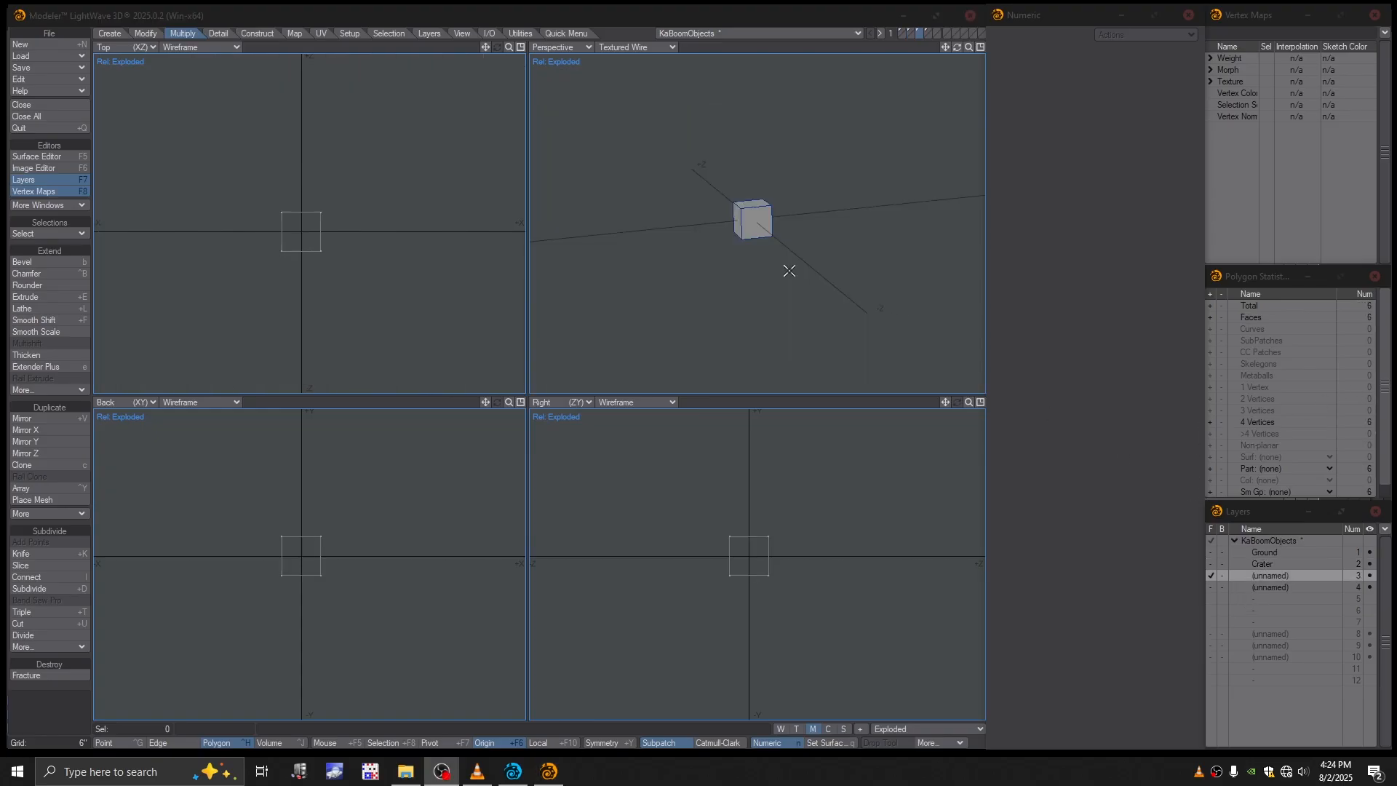
# - Name layer 3, which holds the intact box, Cube
pyautogui.keyDown('alt'); pyautogui.moveTo(705, 236); pyautogui.dragTo(733, 245); pyautogui.keyUp('alt')
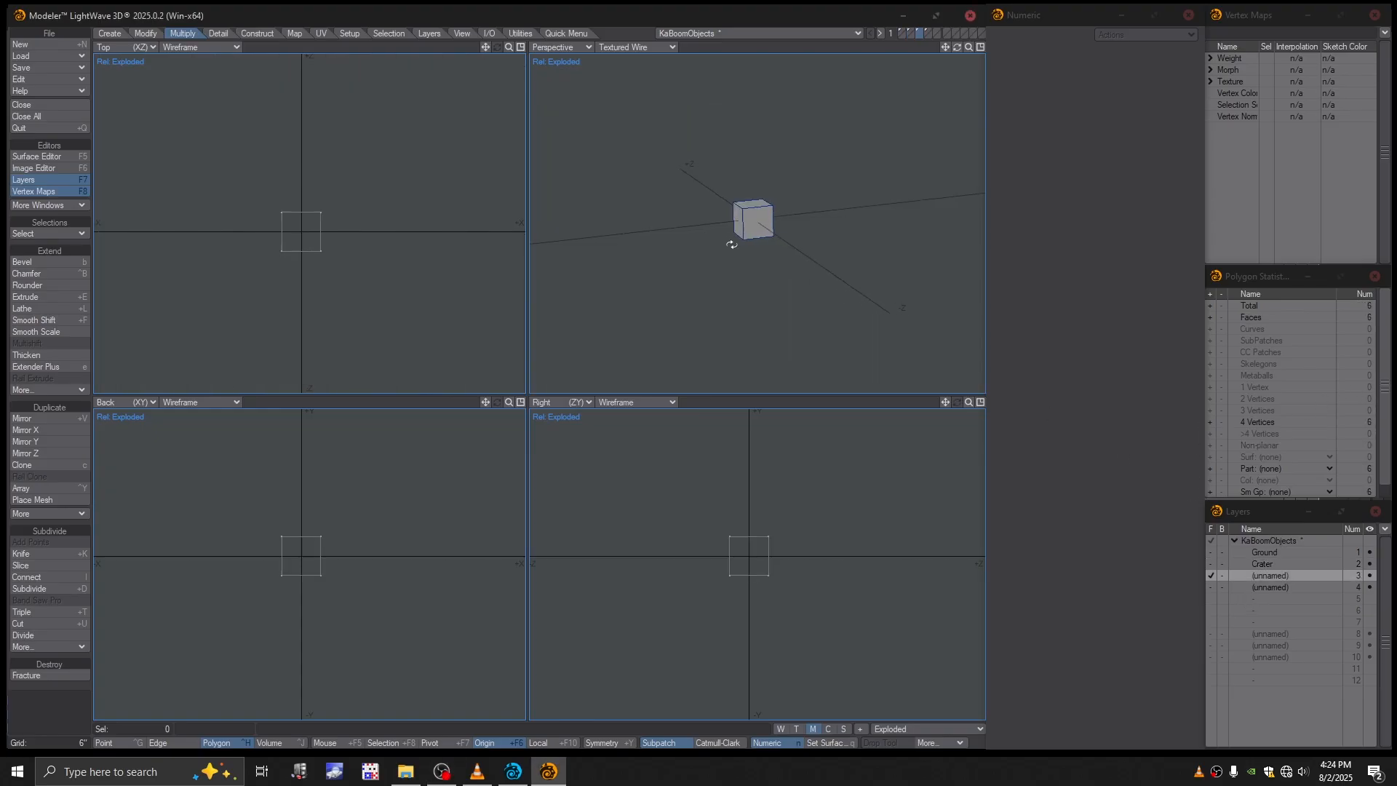
pyautogui.doubleClick(1263, 575)
pyautogui.click(532, 379)
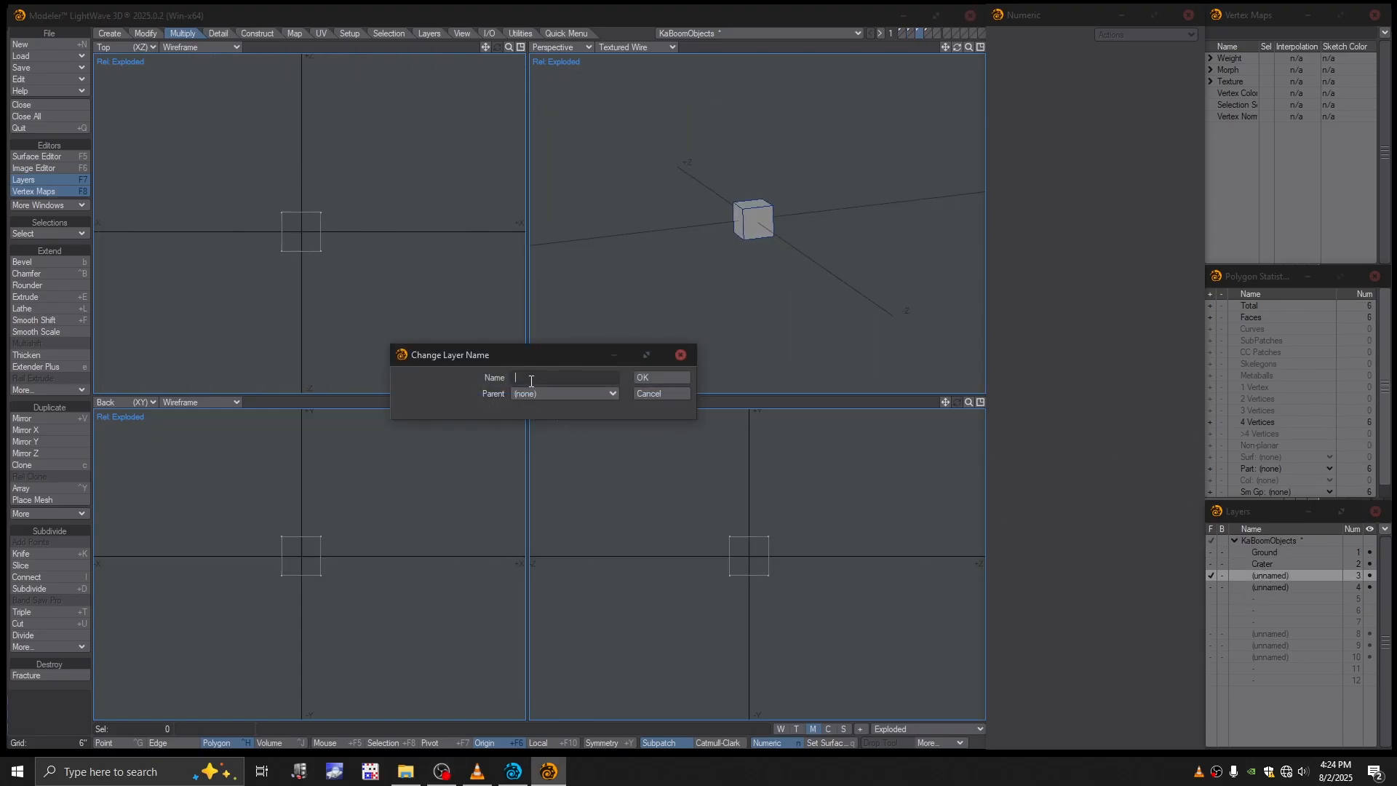
pyautogui.write('Cube')
pyautogui.click(644, 377)
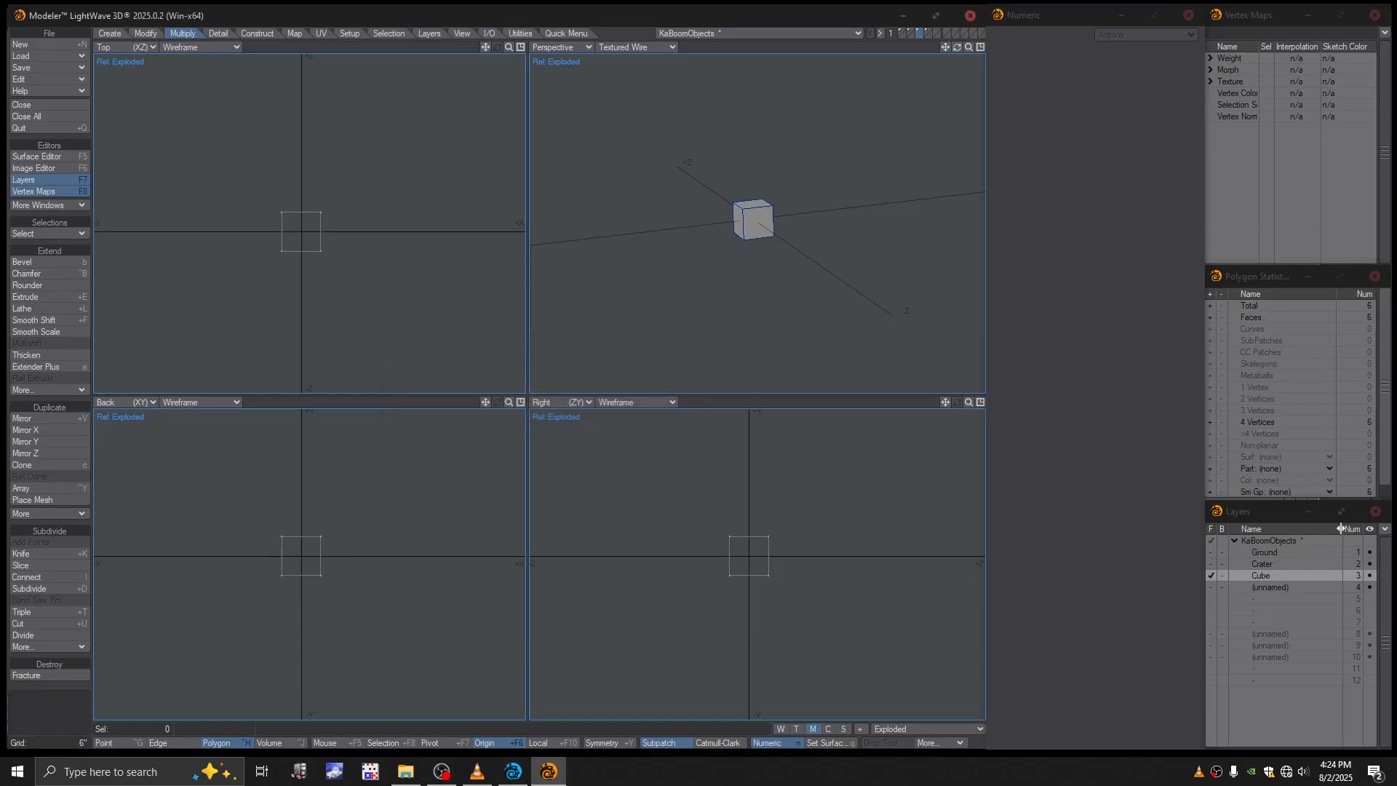
# - Name layer 4, which holds the fractured pieces, Kaboom
pyautogui.doubleClick(1271, 586)
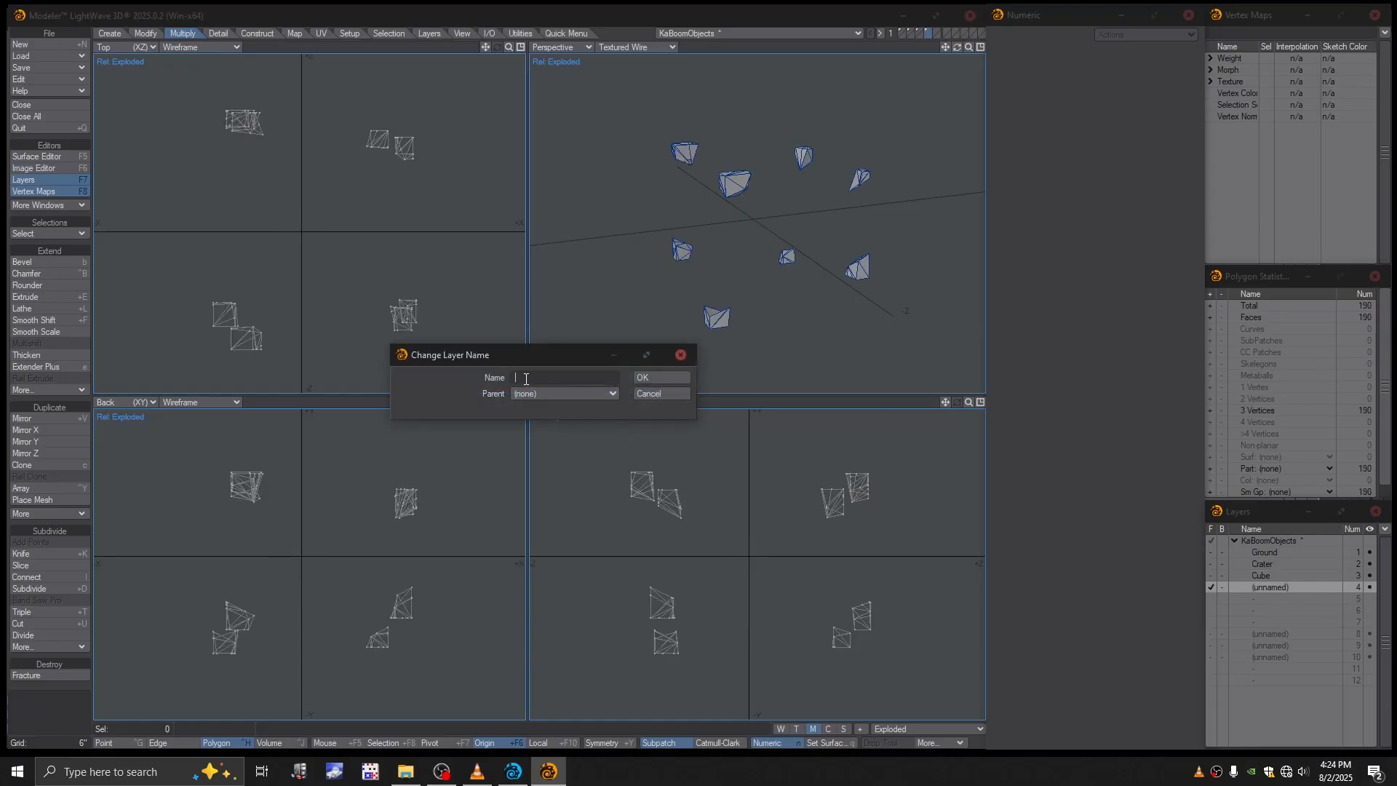
pyautogui.write('Kaboom')
pyautogui.click(633, 377)
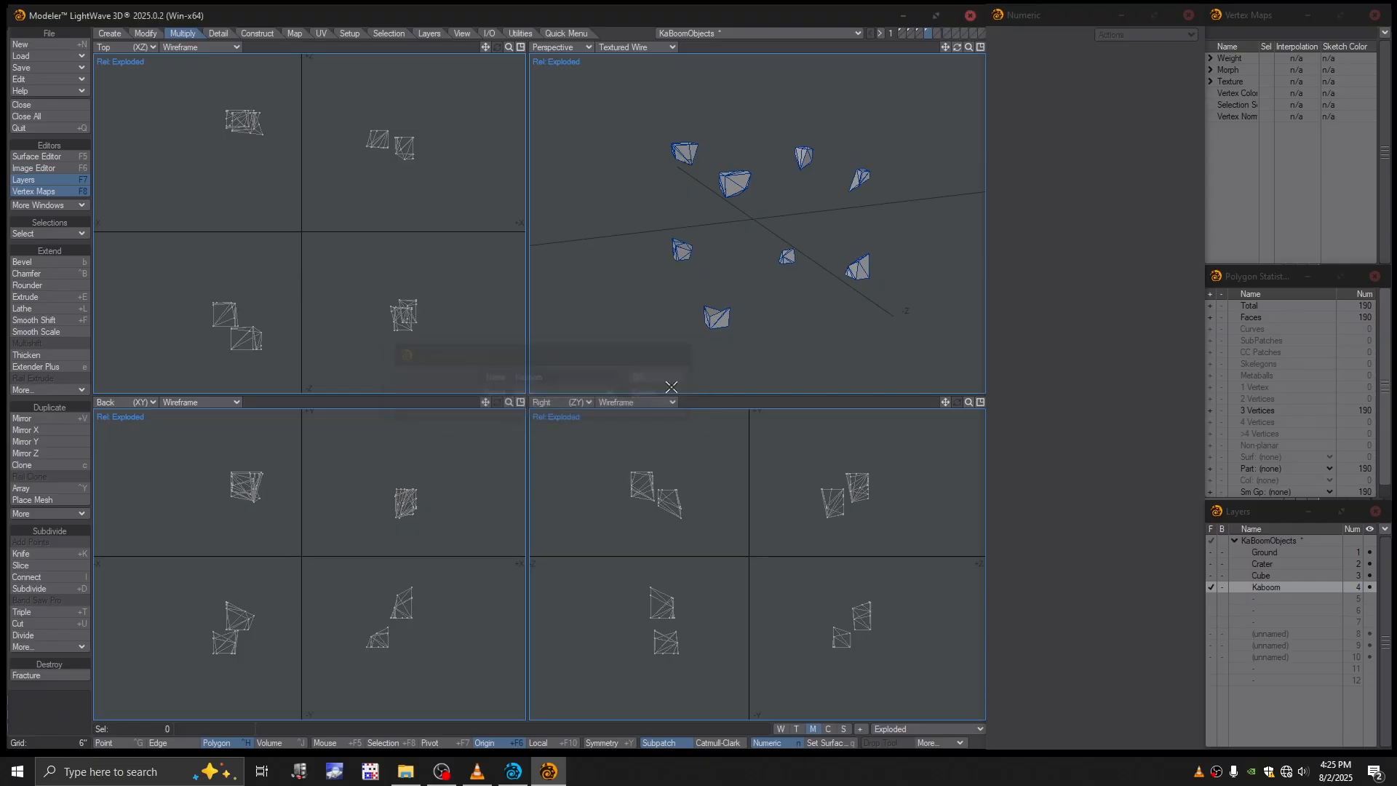
# - Switch the active morph back to base and display the Ground layer
pyautogui.click(904, 729)
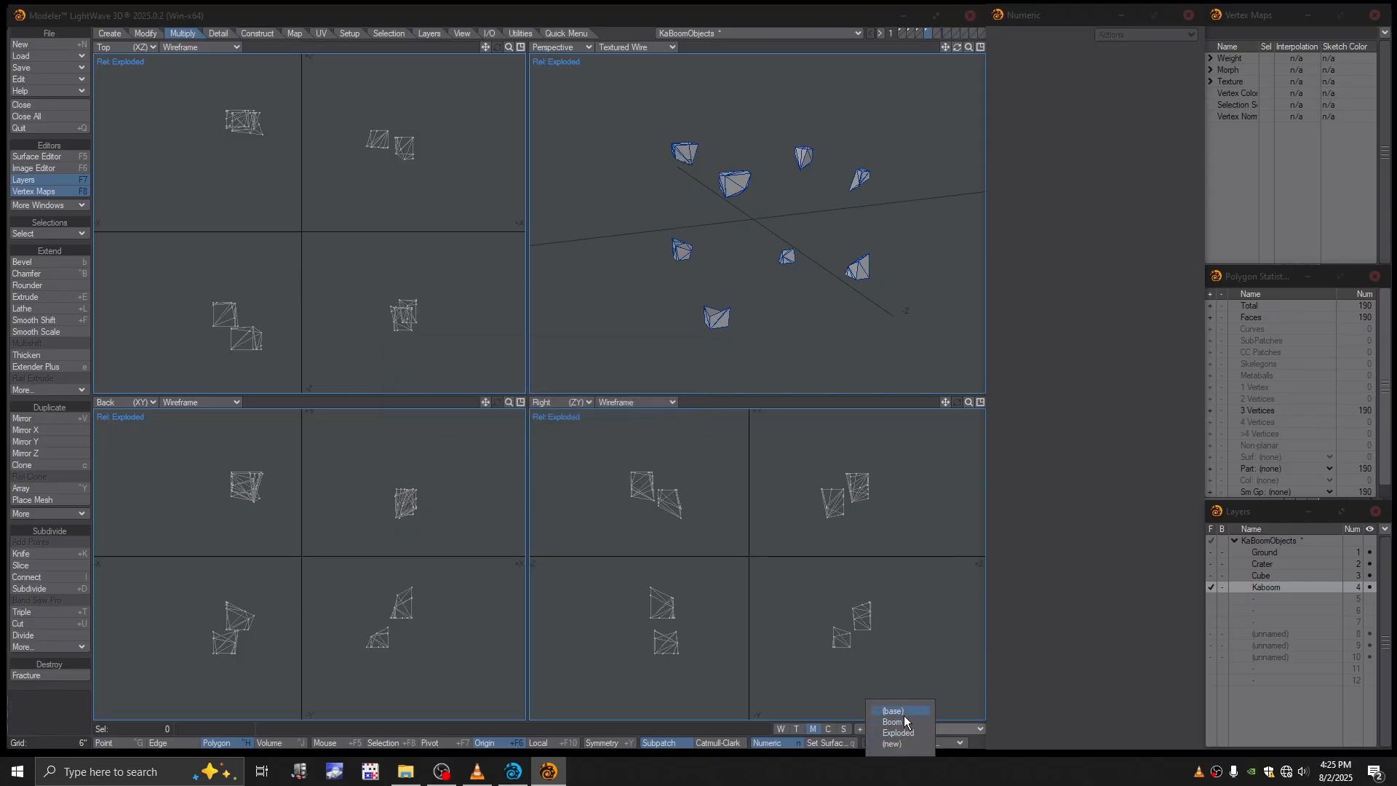
pyautogui.click(893, 711)
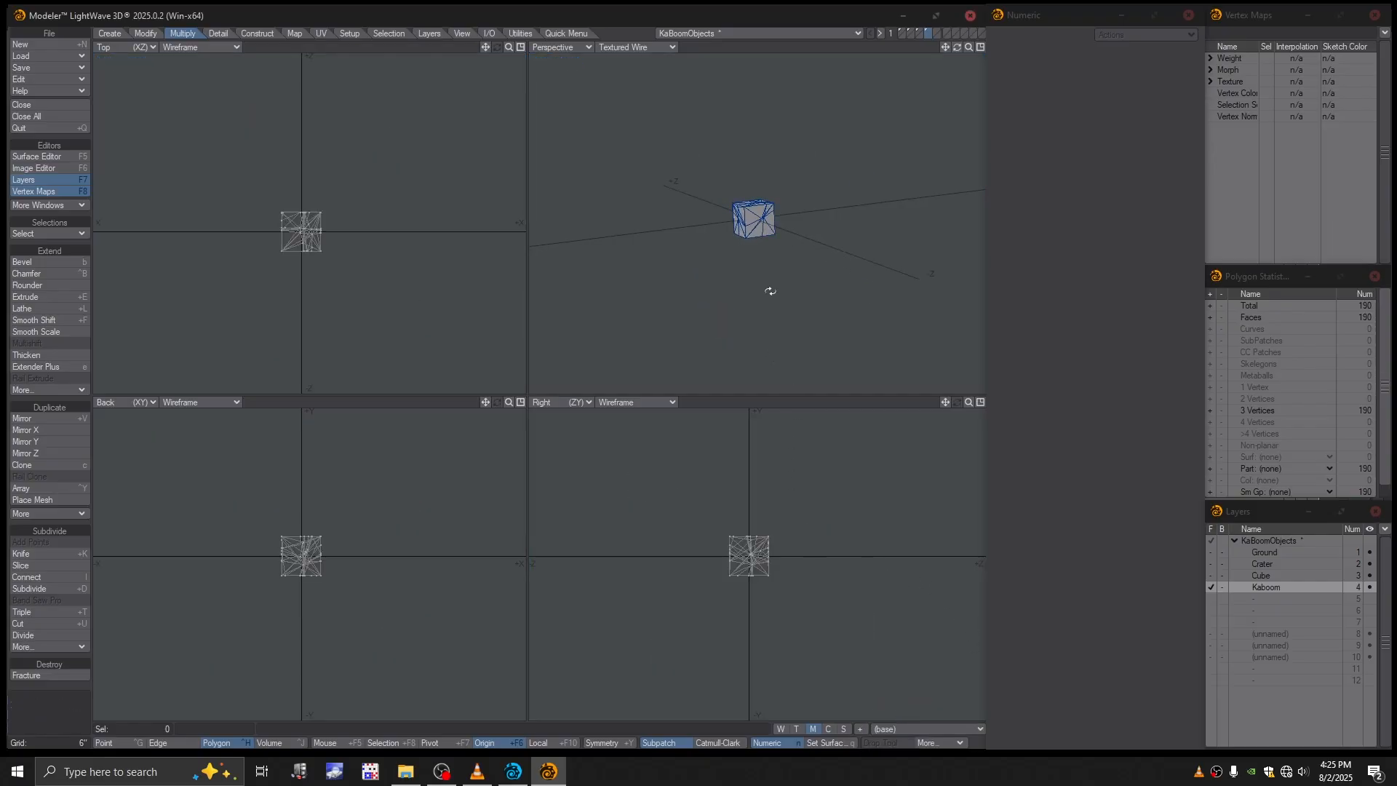
pyautogui.press('a')
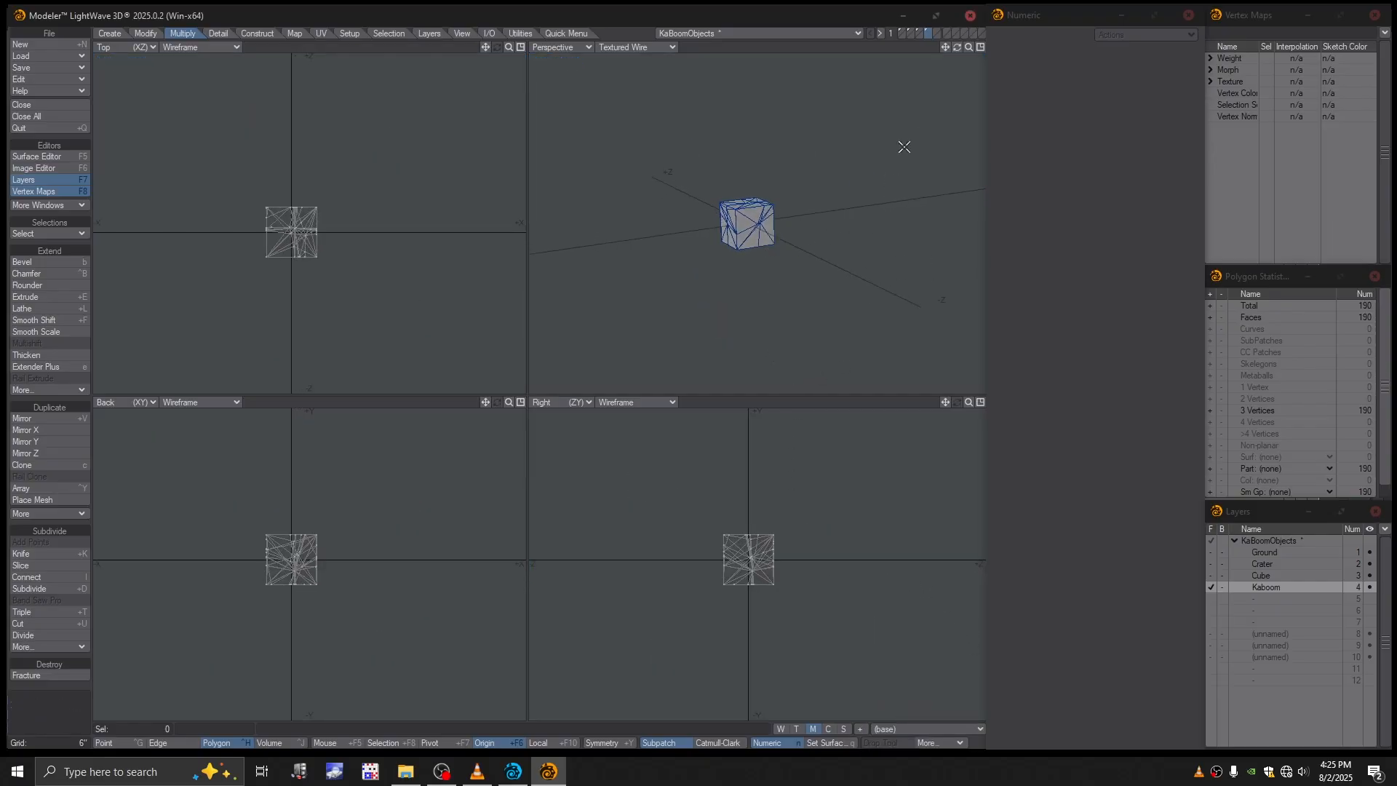
pyautogui.click(919, 32)
pyautogui.click(902, 33)
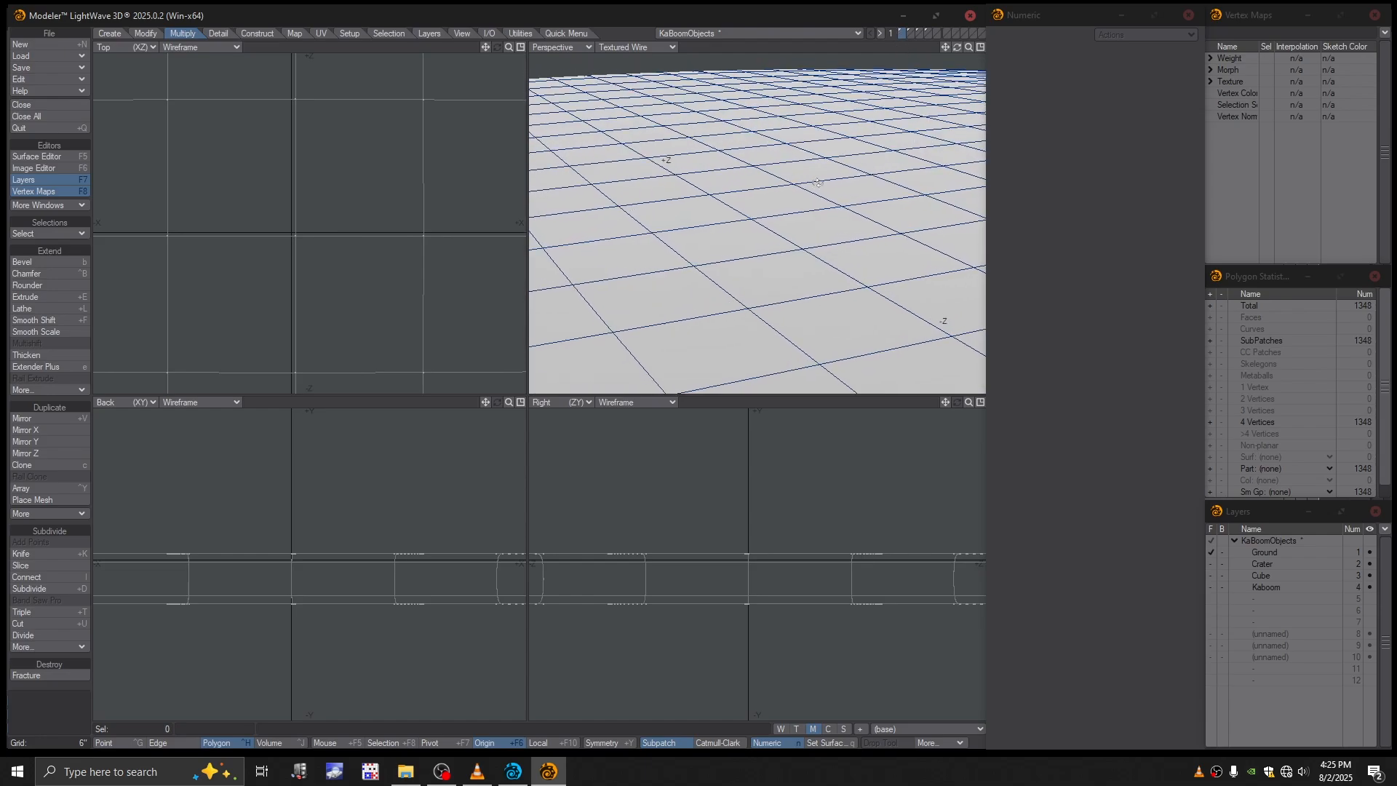
# - Display the Ground layer in Texture shading in the perspective view, and close Modeler to return to Layout
pyautogui.click(652, 47)
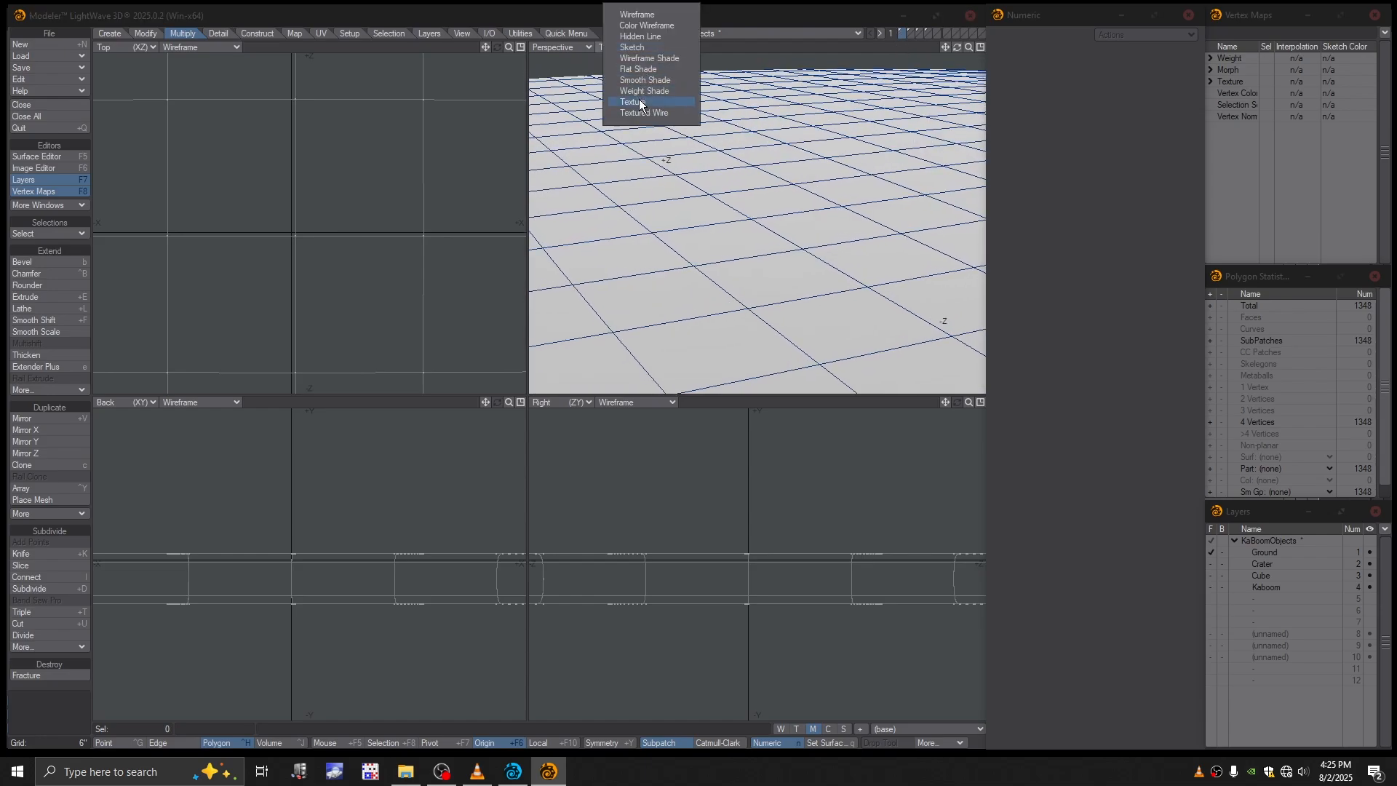
pyautogui.click(632, 102)
pyautogui.scroll(-2, 715, 164)
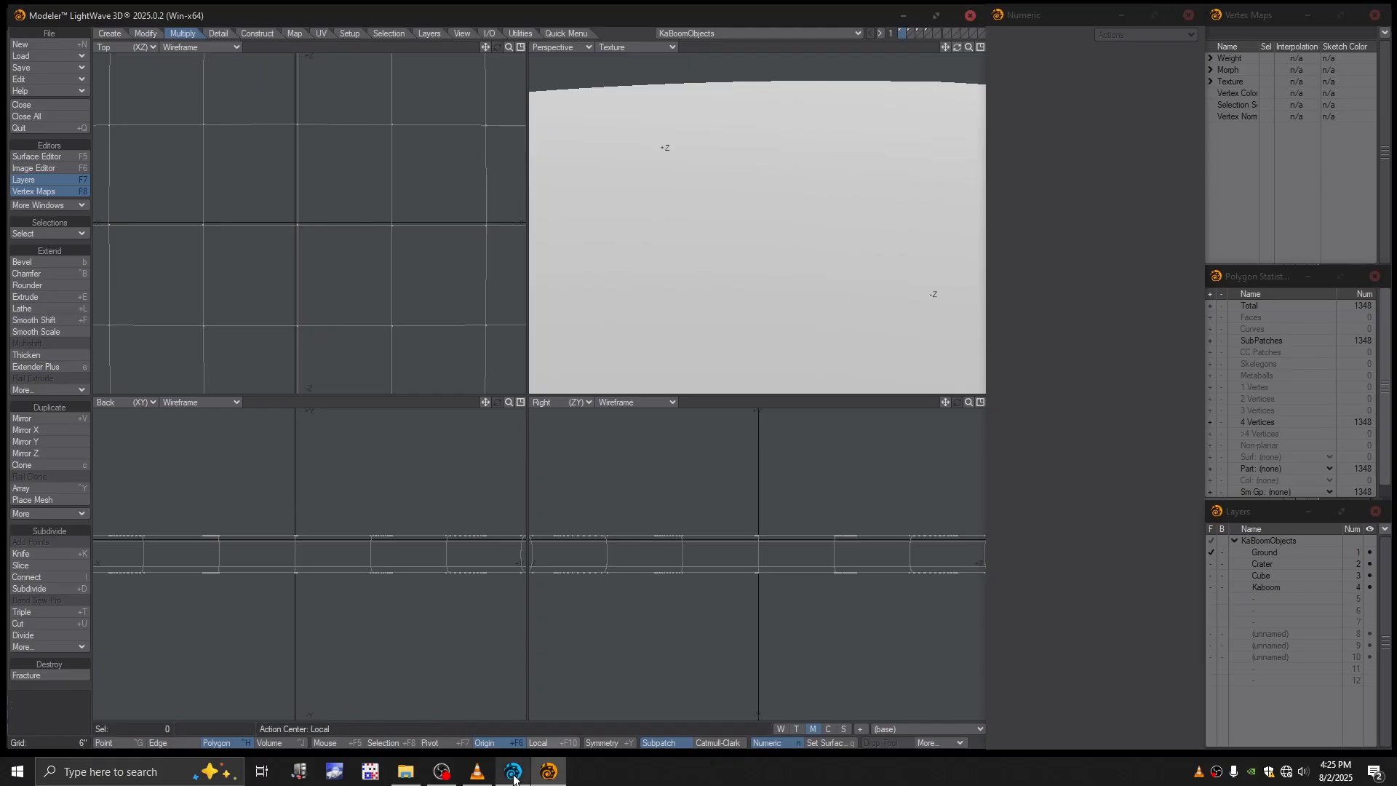
pyautogui.click(970, 16)
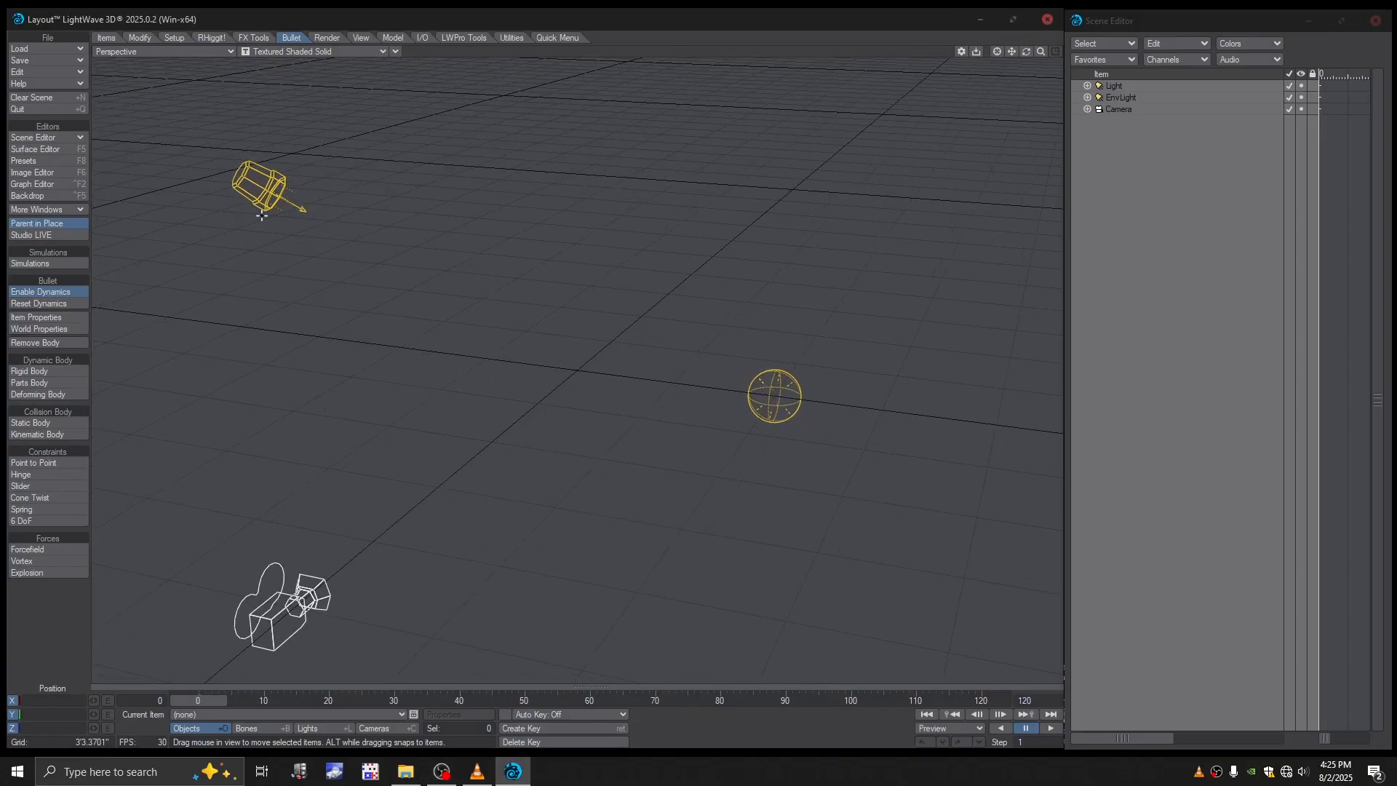
# - Add an HV particle emitter named Emitter to the scene, placing its properties window clear of the emitter
pyautogui.scroll(3, 578, 393)
pyautogui.scroll(-3, 579, 393)
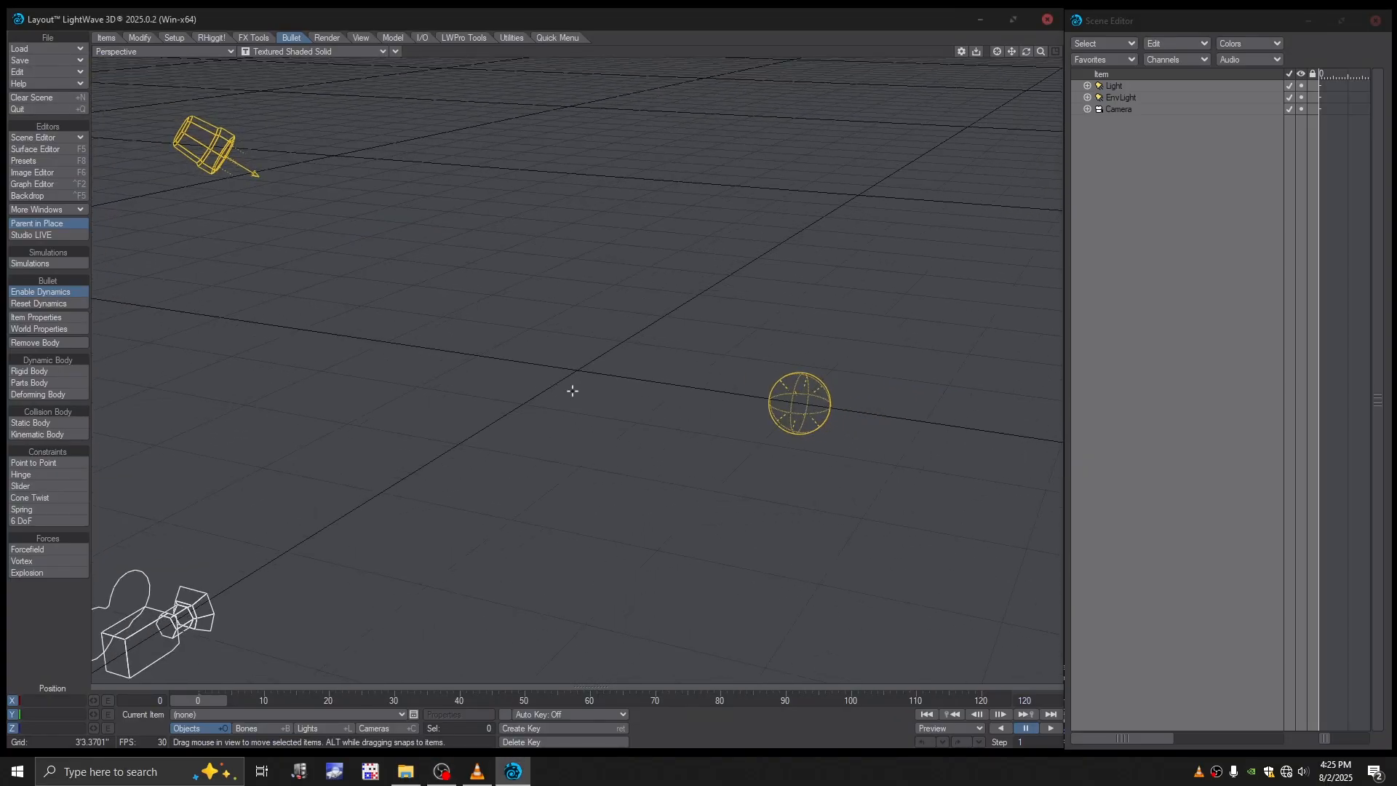
pyautogui.keyDown('alt'); pyautogui.moveTo(657, 430); pyautogui.dragTo(667, 430); pyautogui.keyUp('alt')
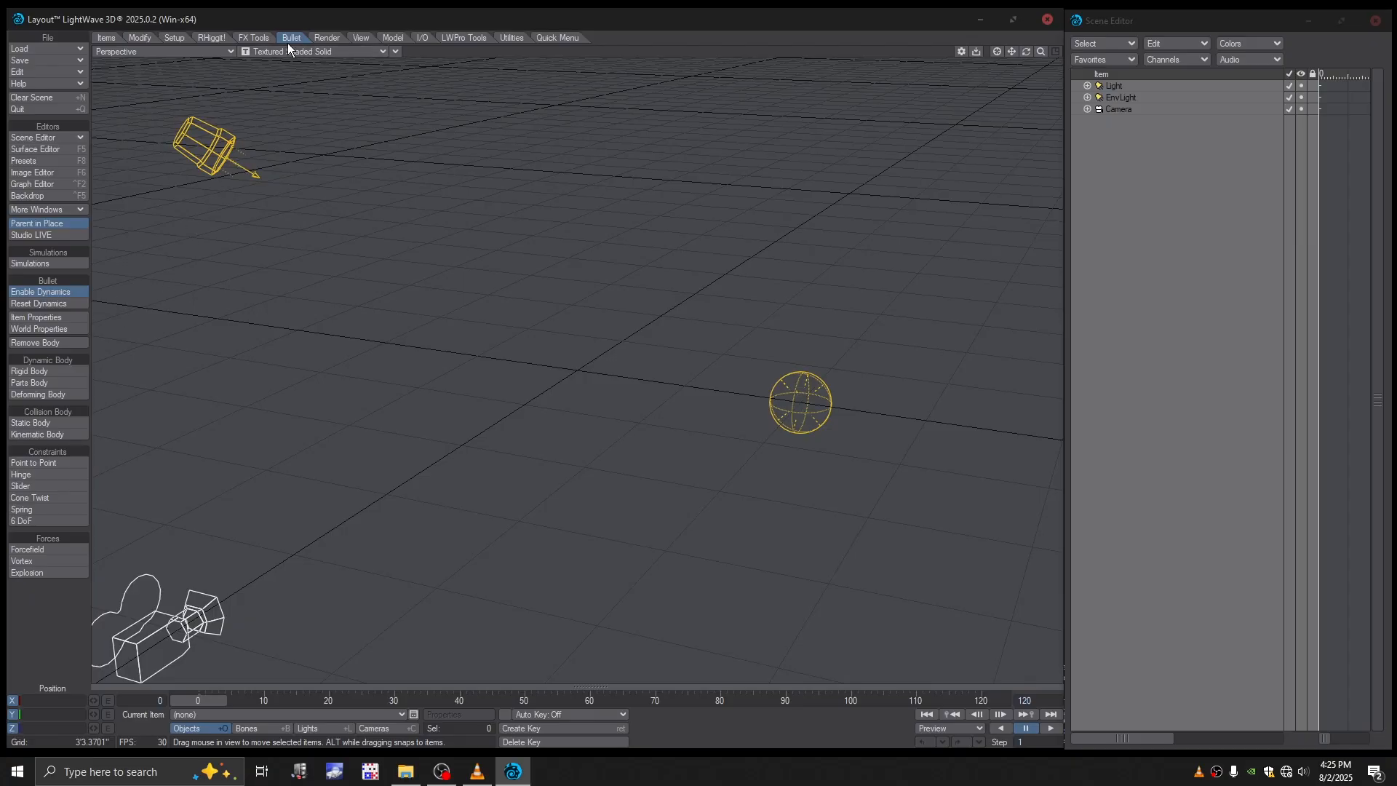
pyautogui.click(178, 41)
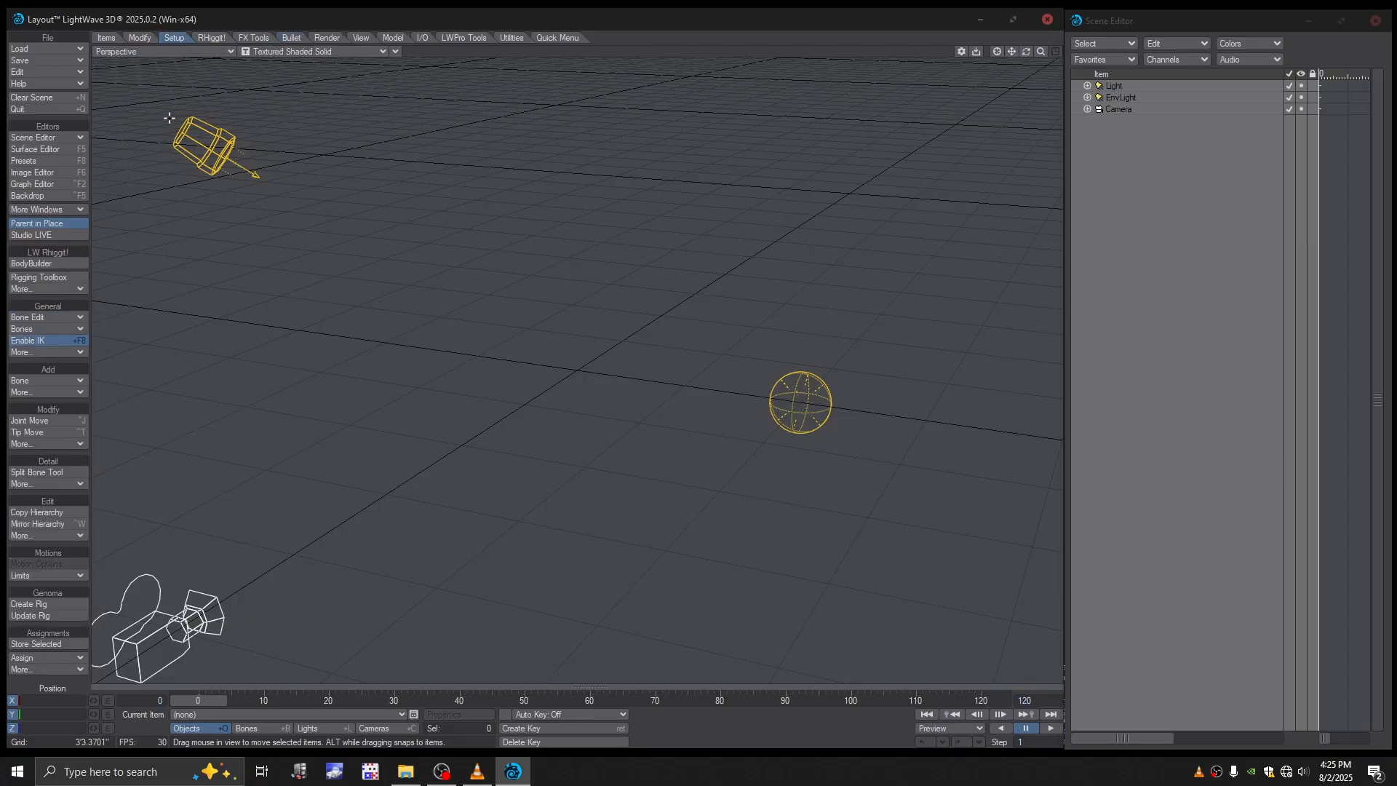
pyautogui.click(256, 40)
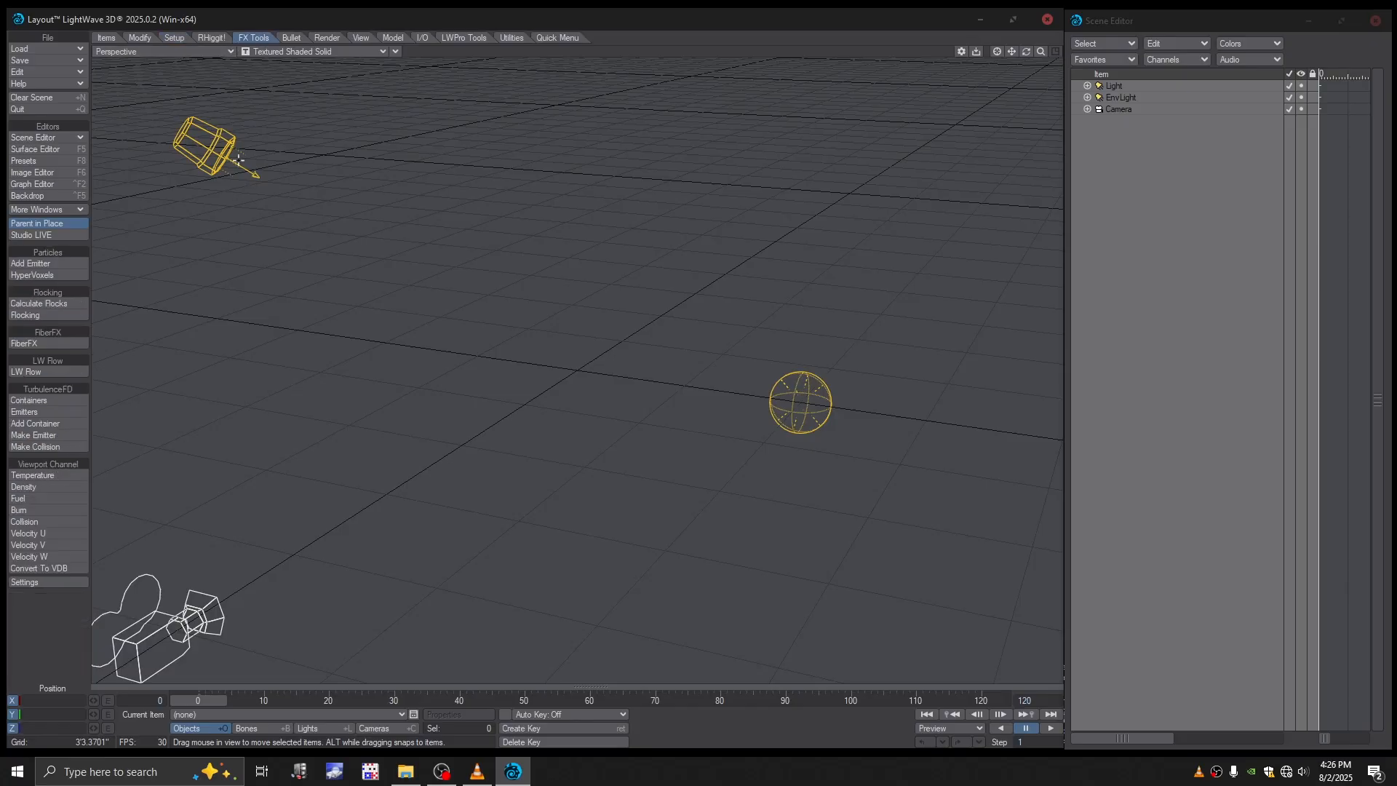
pyautogui.click(42, 265)
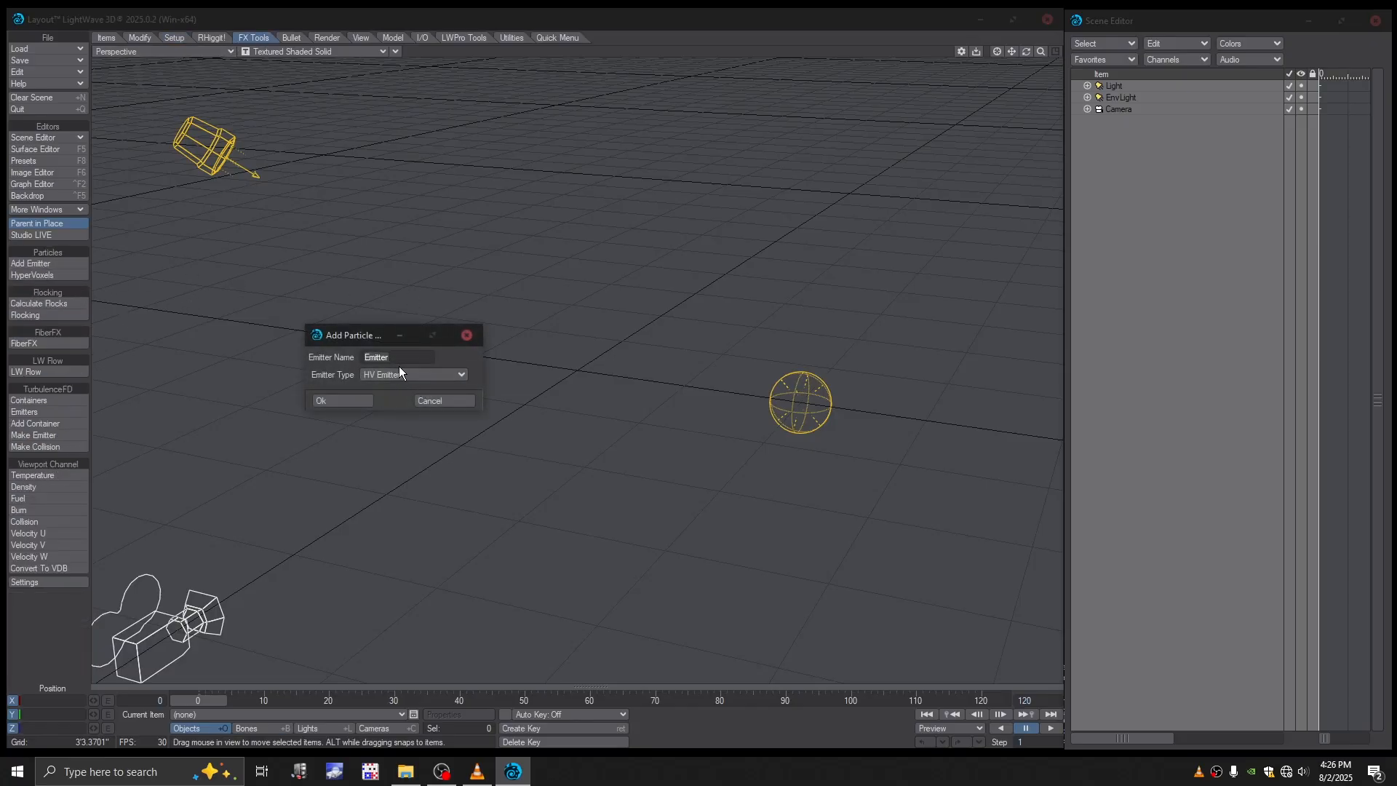
pyautogui.click(350, 402)
pyautogui.moveTo(230, 396); pyautogui.dragTo(897, 96)
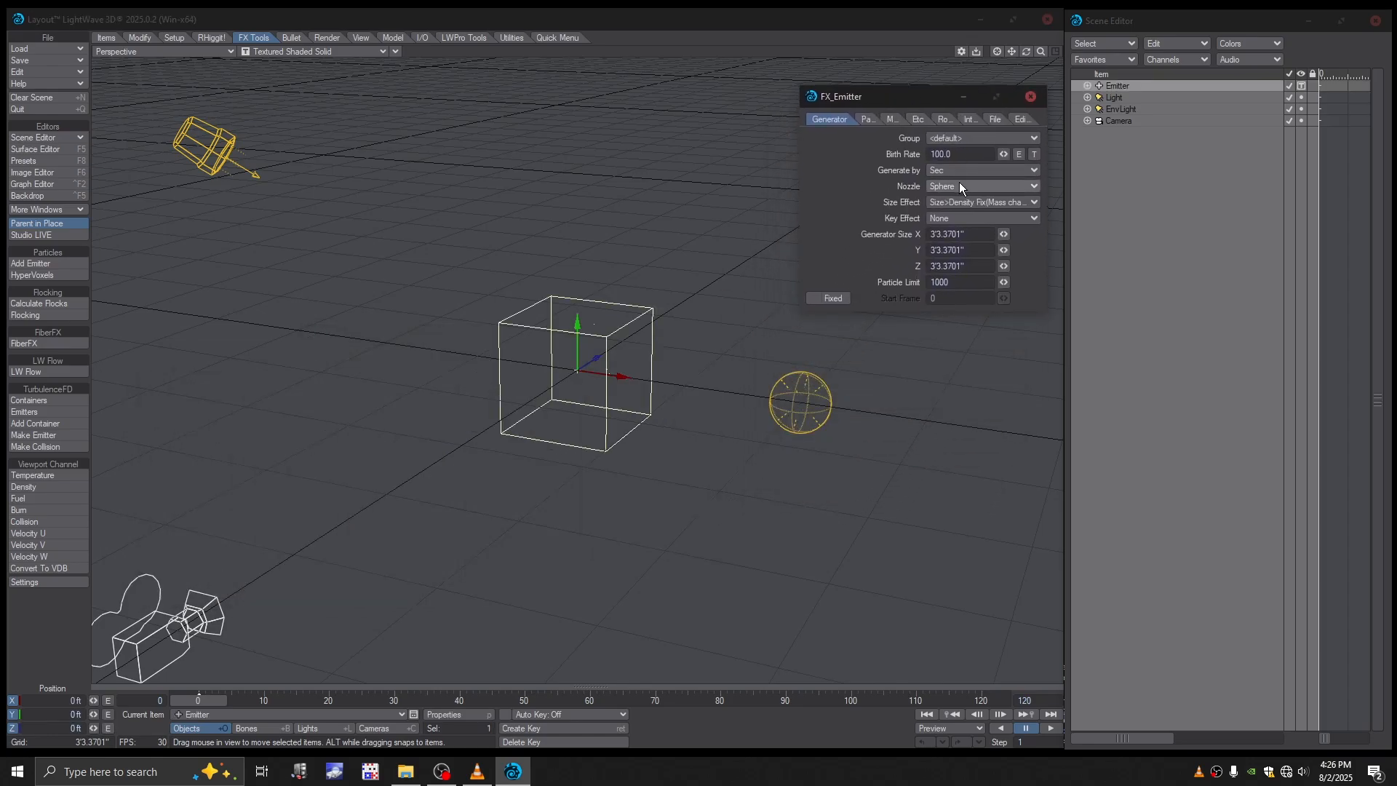
# - Set the emitter's birth rate to 10000 generated by Frame, with a Cone nozzle
pyautogui.click(935, 154)
pyautogui.write('00')
pyautogui.click(953, 173)
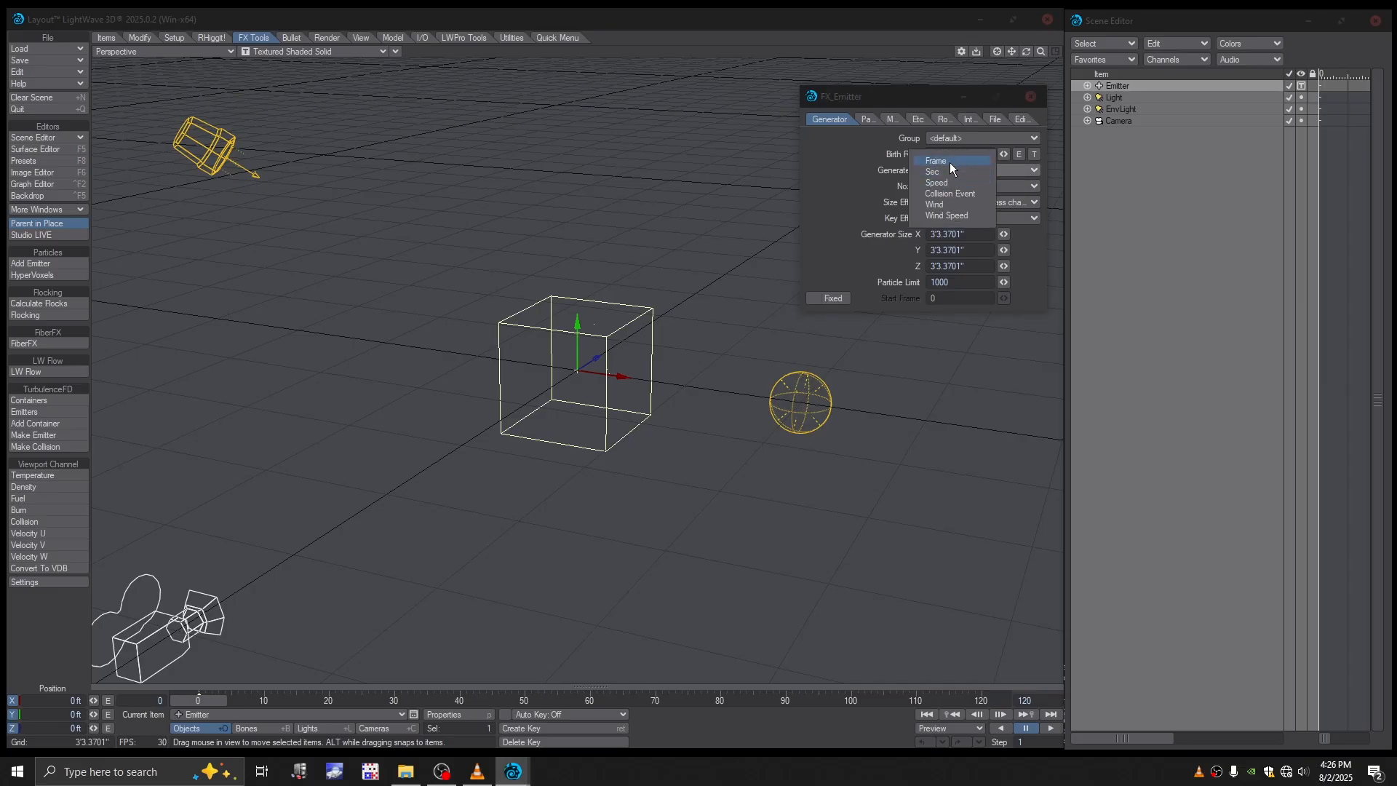
pyautogui.click(949, 162)
pyautogui.click(971, 191)
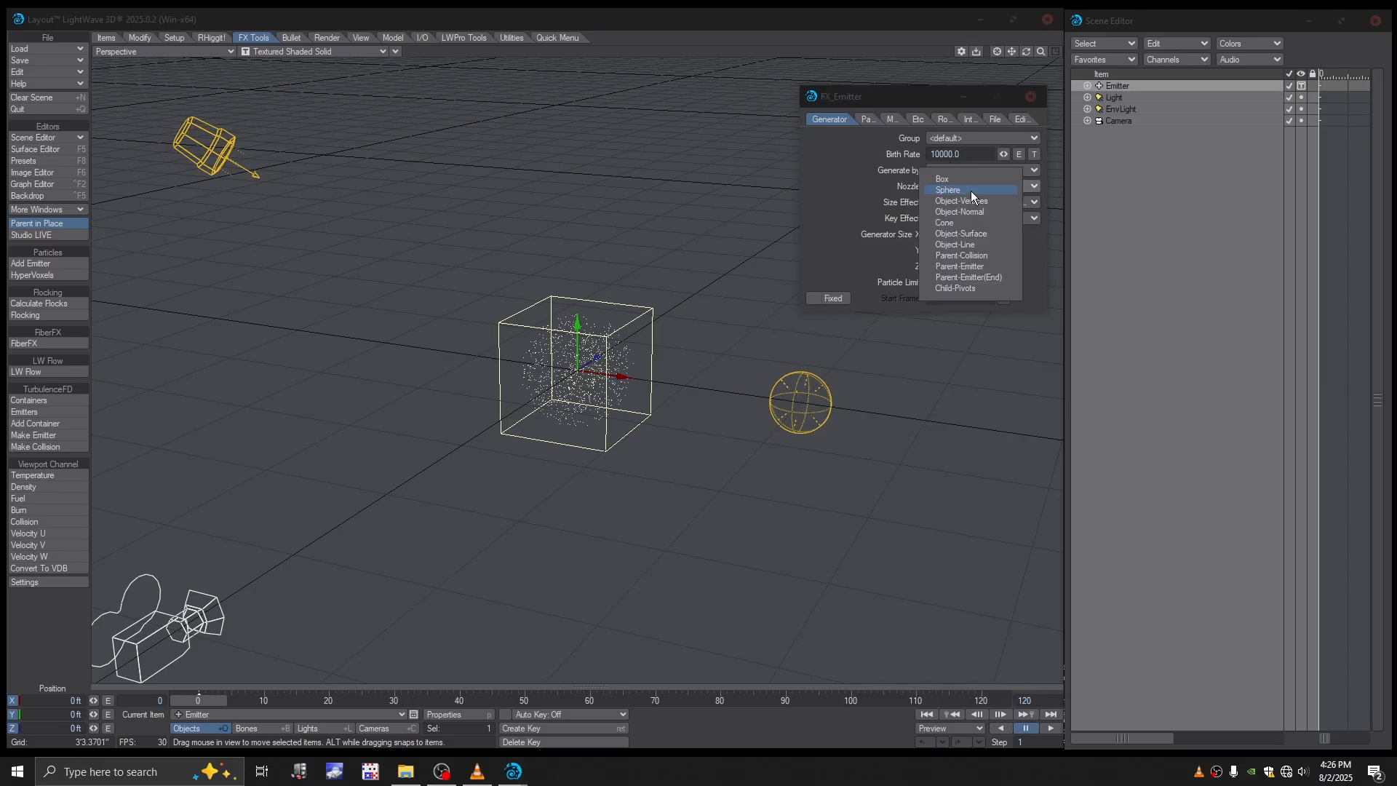
pyautogui.click(957, 225)
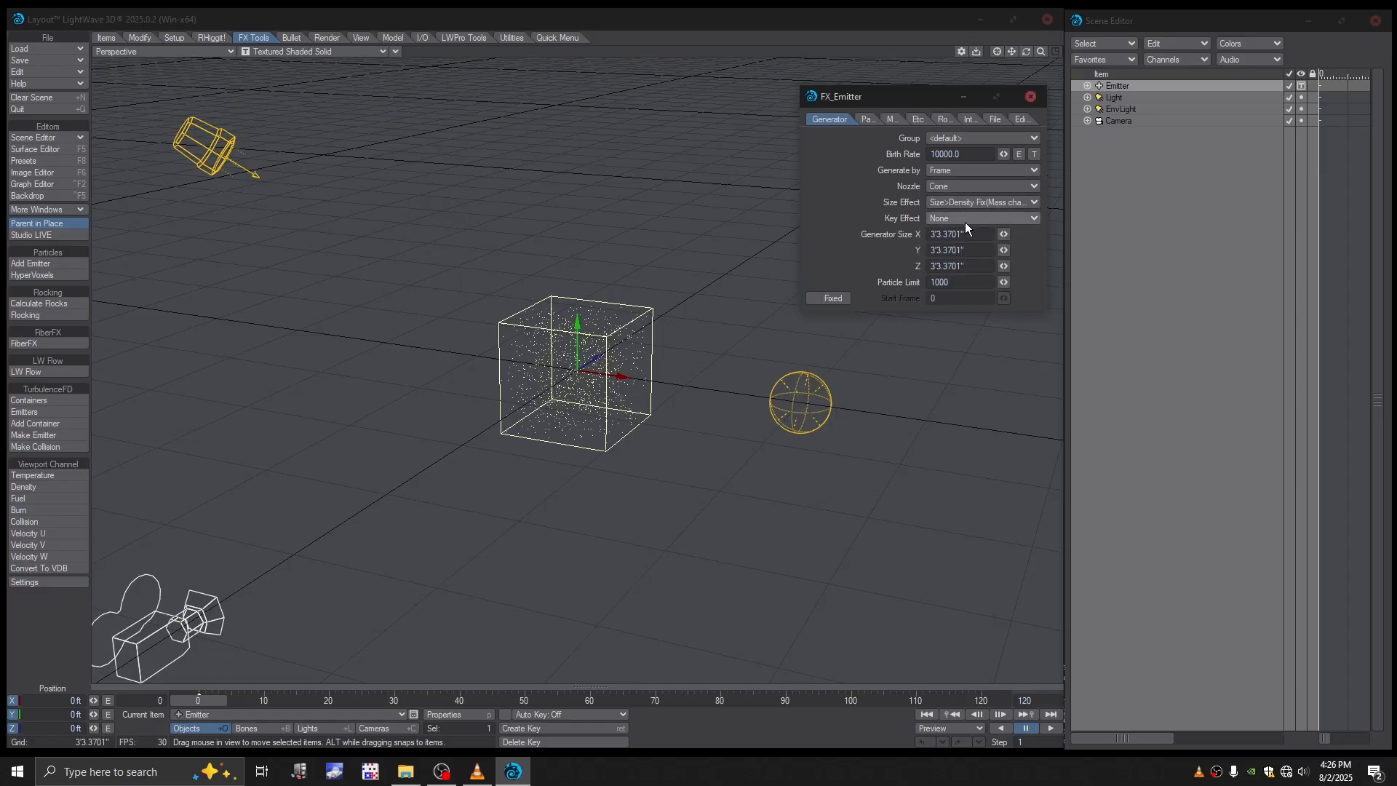
# - Set the emitter's generator size to 1' in X, 10" in Y and 1' in Z
pyautogui.click(976, 235)
pyautogui.write('10')
pyautogui.click(973, 267)
pyautogui.write('1')
pyautogui.press('Return')
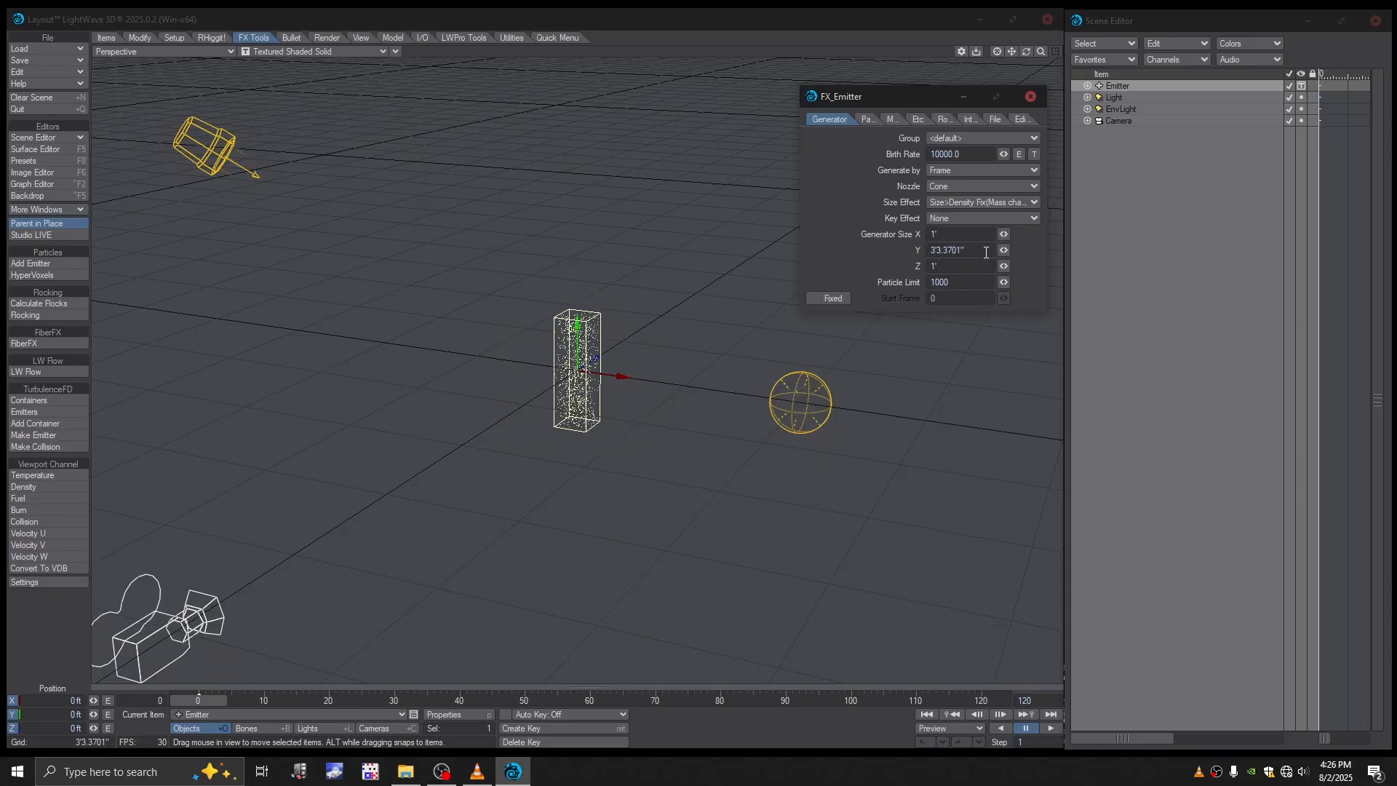
pyautogui.click(984, 252)
pyautogui.write('10')
pyautogui.press('Return')
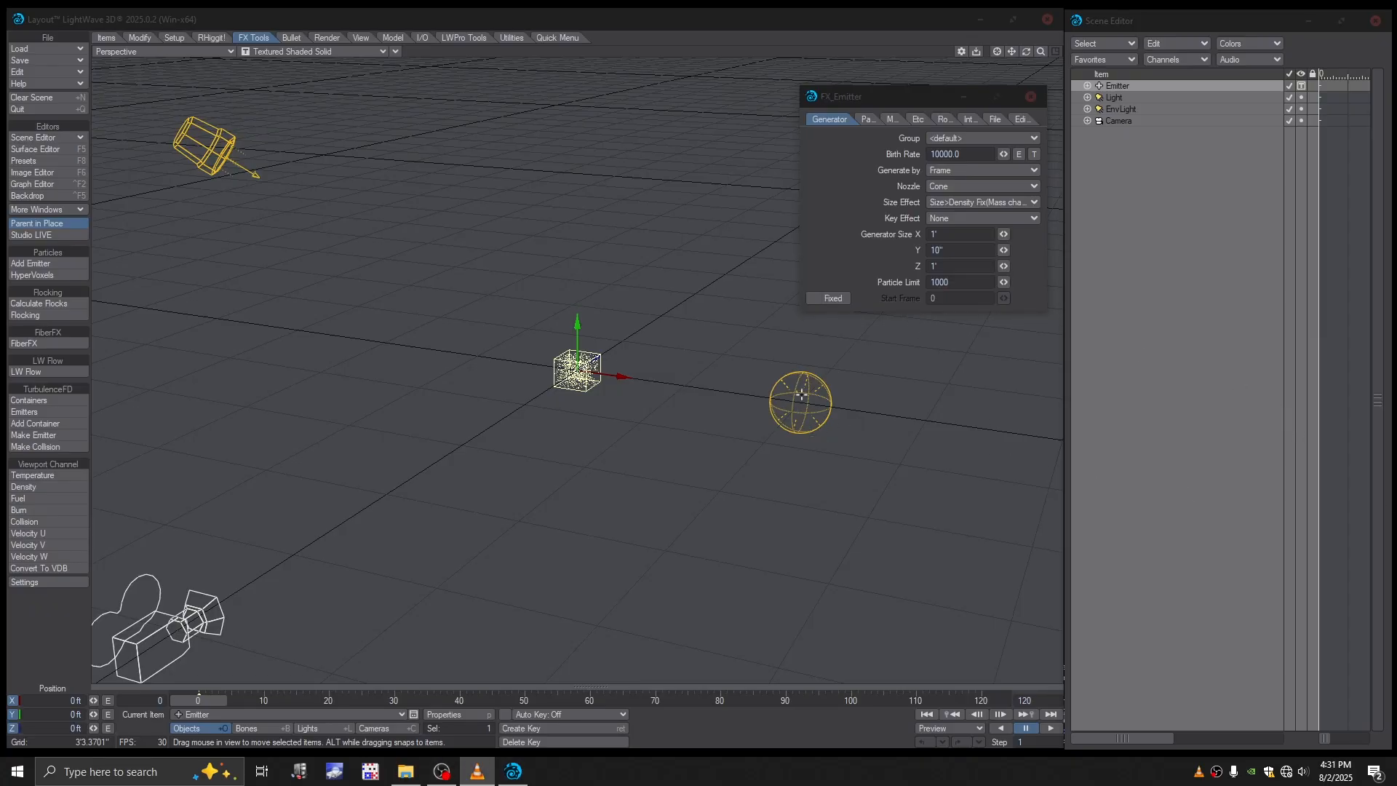
# - Limit the emitter to 300 particles and make its start fixed, with start frame 1
pyautogui.click(856, 232)
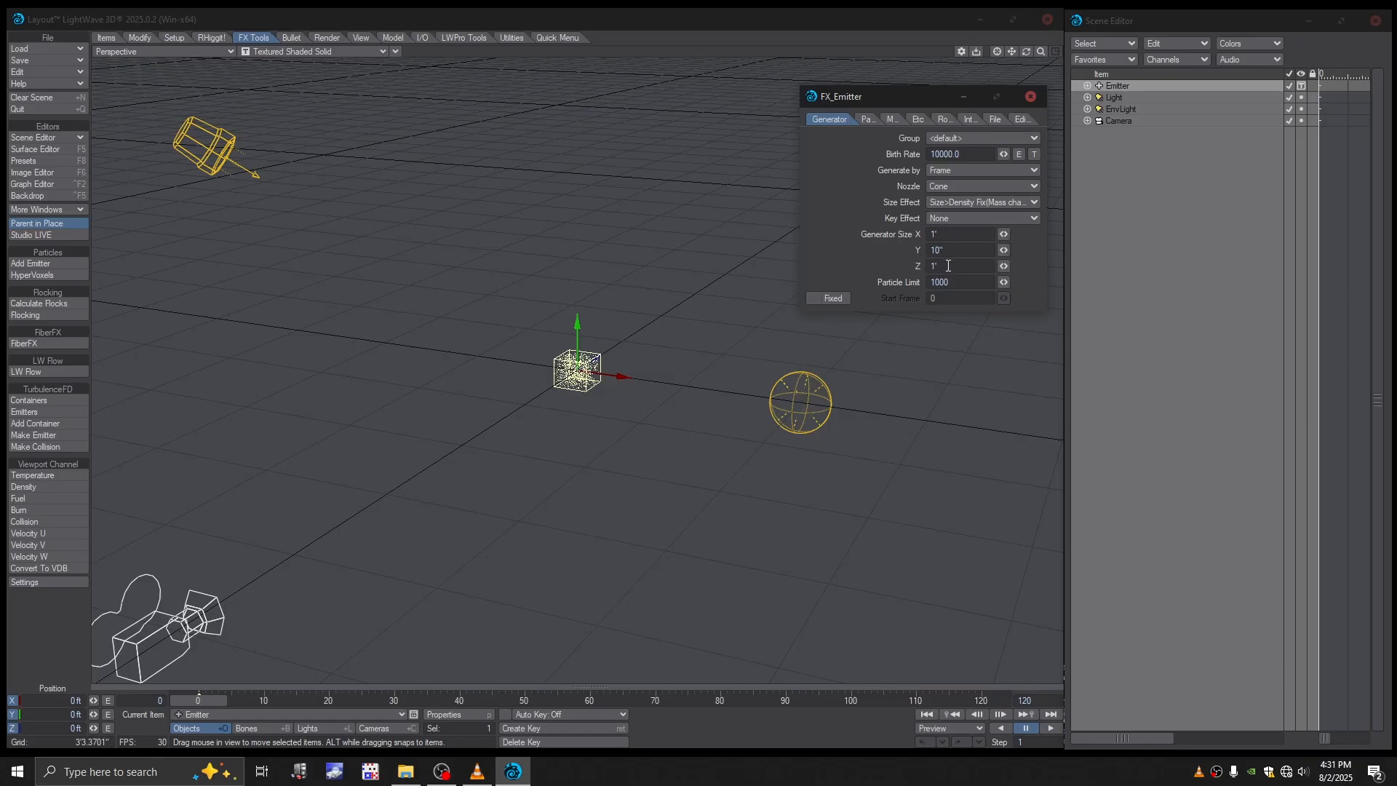
pyautogui.moveTo(940, 283); pyautogui.dragTo(923, 287)
pyautogui.write('3')
pyautogui.press('Return')
pyautogui.click(814, 299)
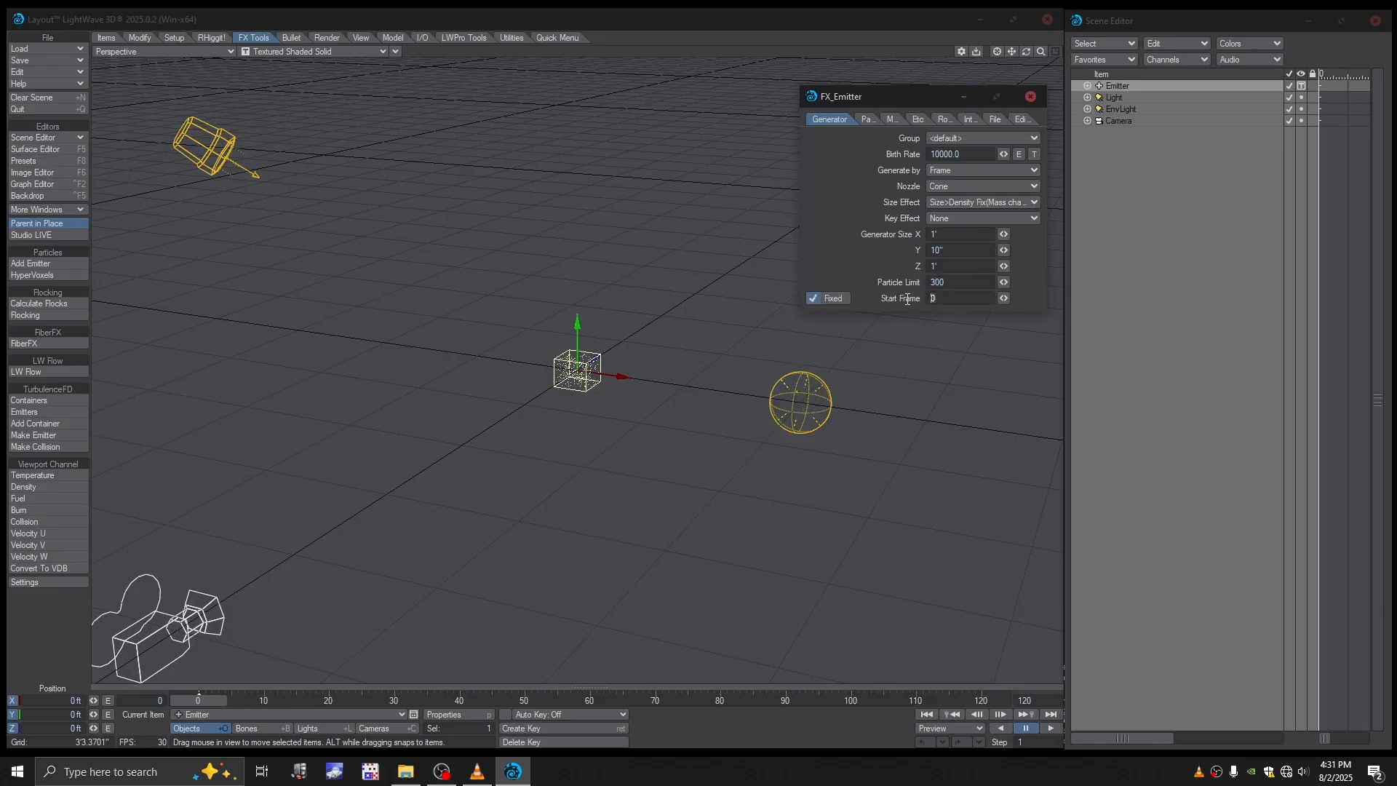
pyautogui.write('1')
pyautogui.press('Return')
# - Set the particle life time to 15 frames with a random variation of 10
pyautogui.click(867, 118)
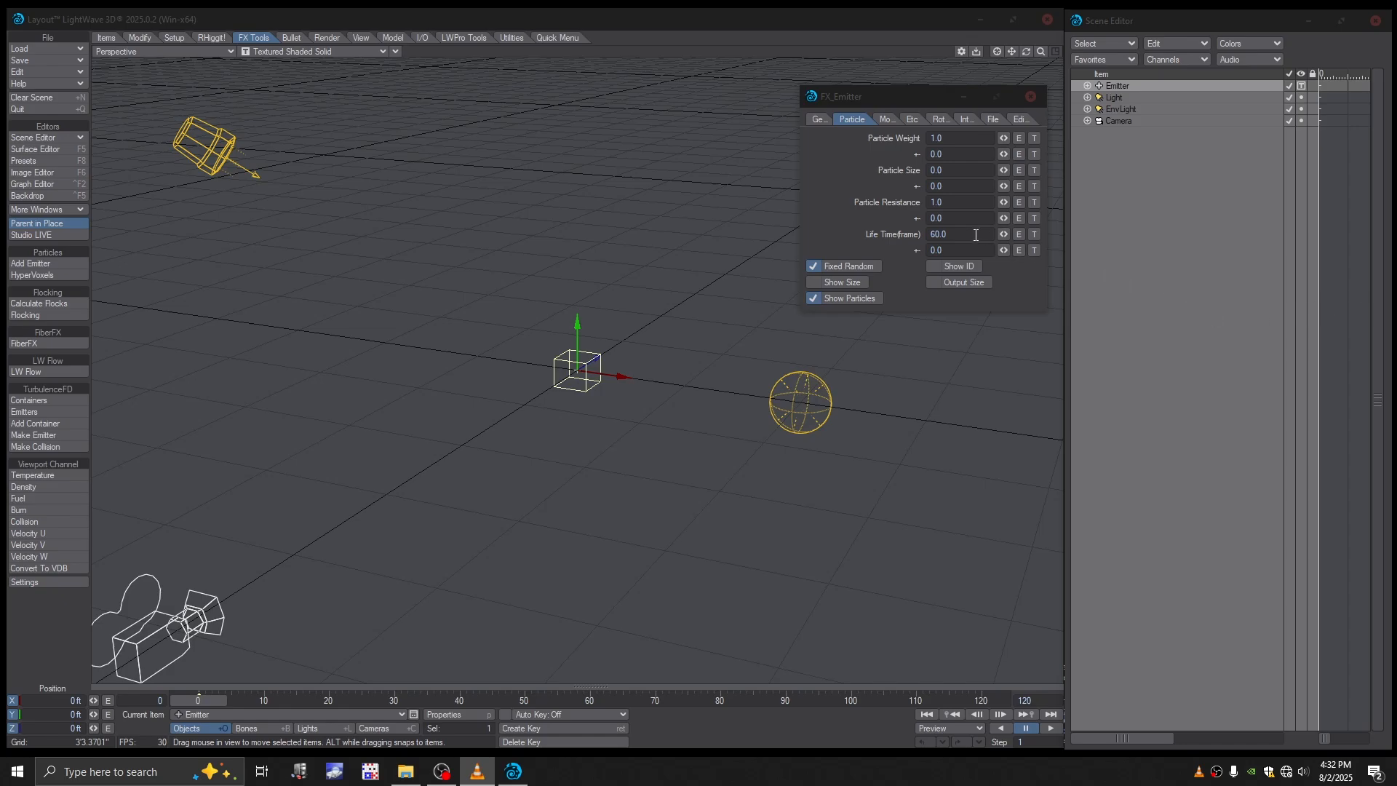
pyautogui.click(932, 234)
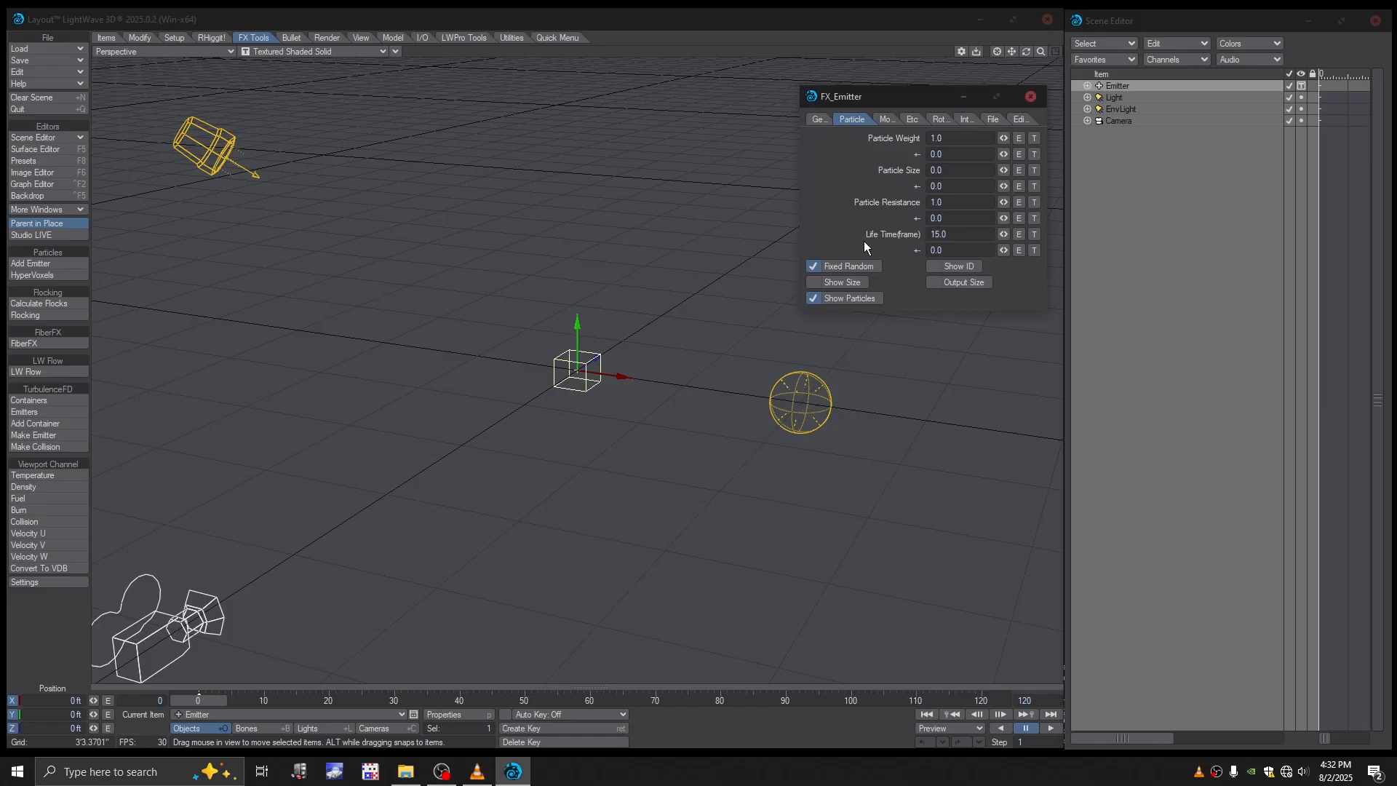
pyautogui.click(933, 249)
pyautogui.write('1')
# - Open the emitter's motion settings
pyautogui.click(884, 119)
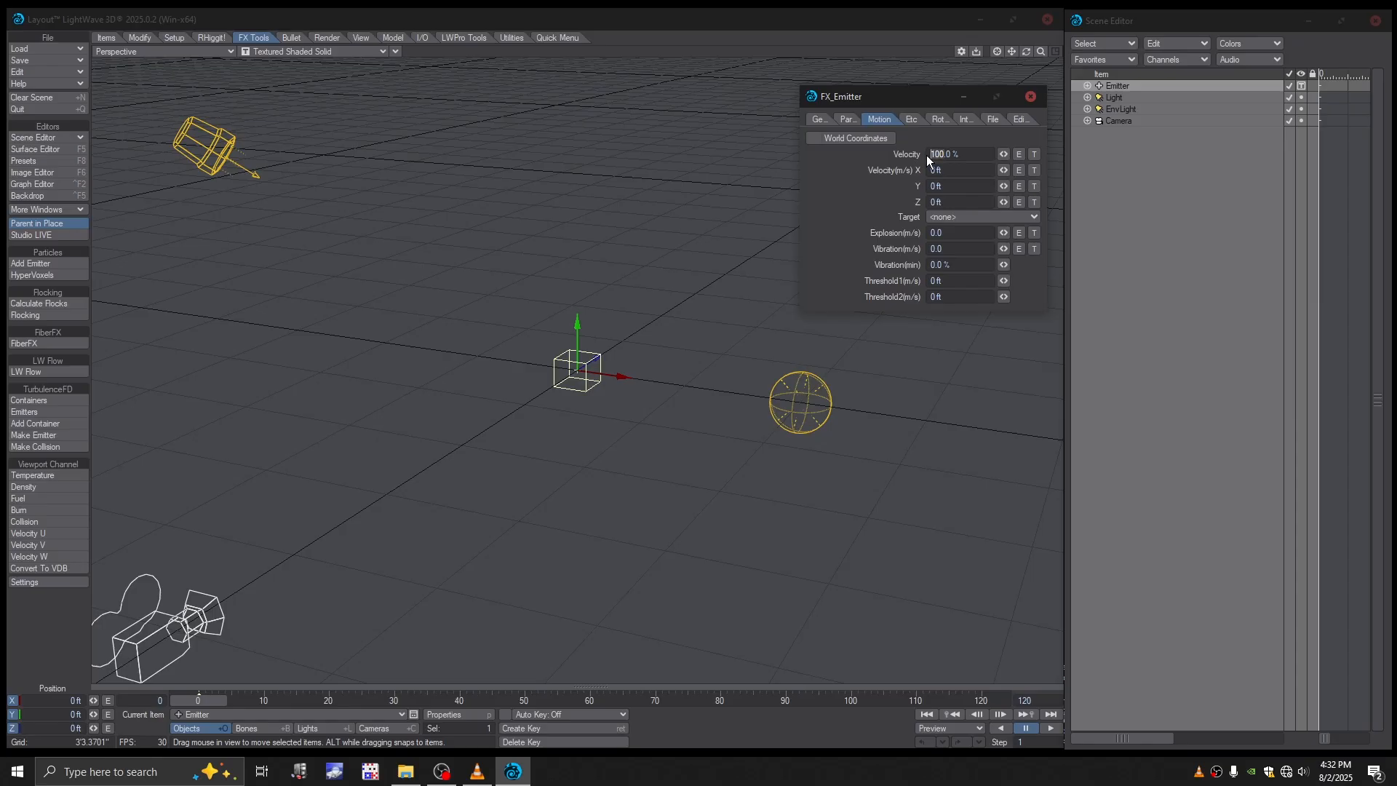
# - Set the emitter's velocity to 75%
pyautogui.click(850, 198)
pyautogui.press('7')
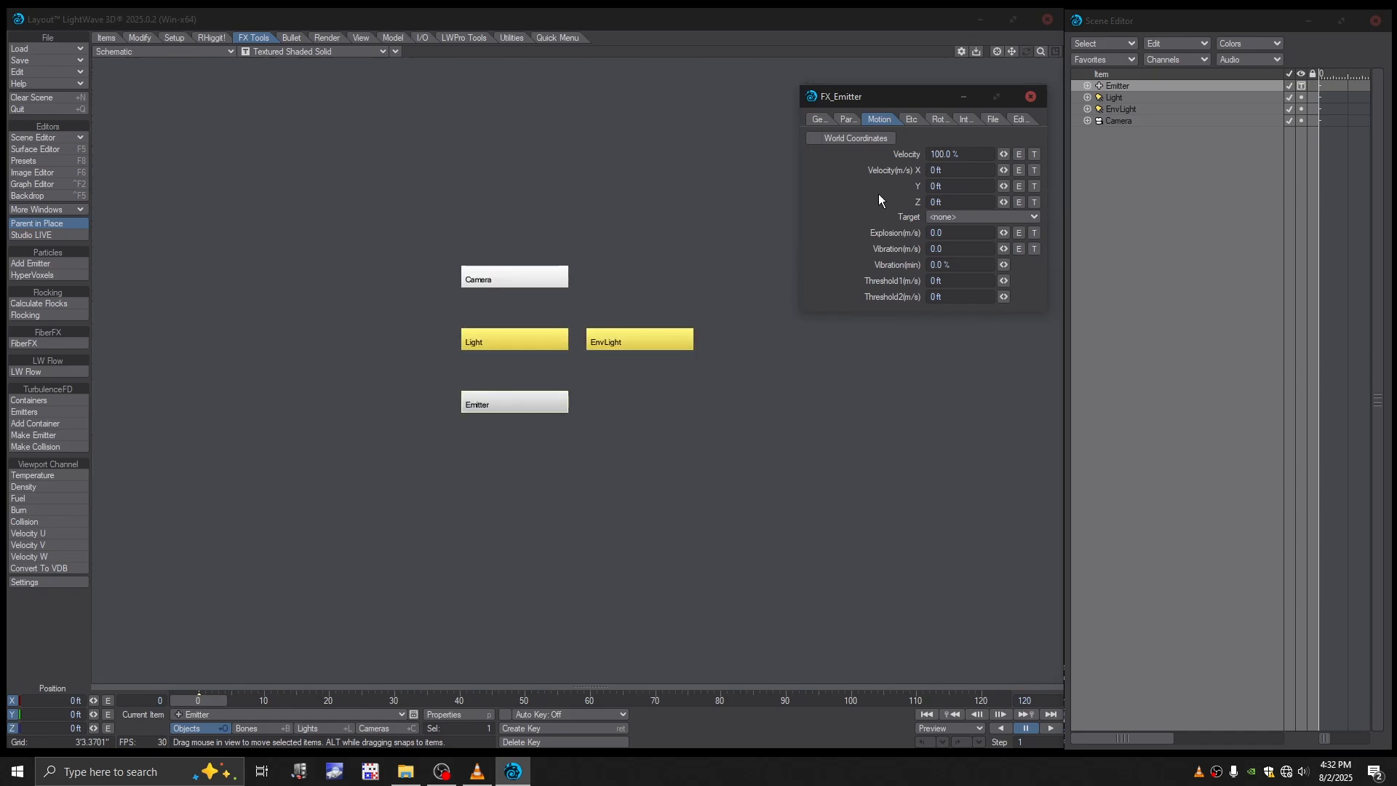
pyautogui.press('4')
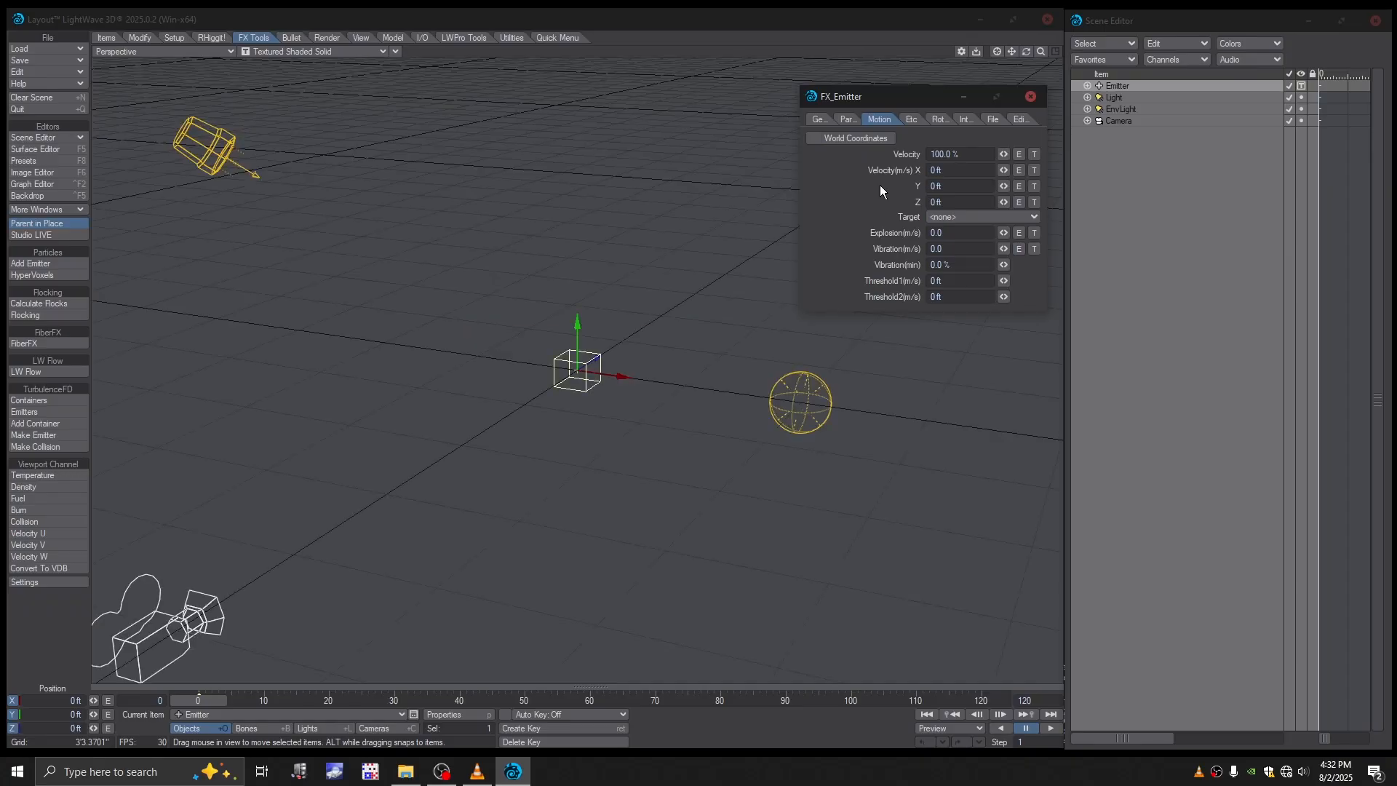
pyautogui.doubleClick(925, 155)
pyautogui.write('75')
pyautogui.press('Return')
pyautogui.hotkey('alt', 'Tab')
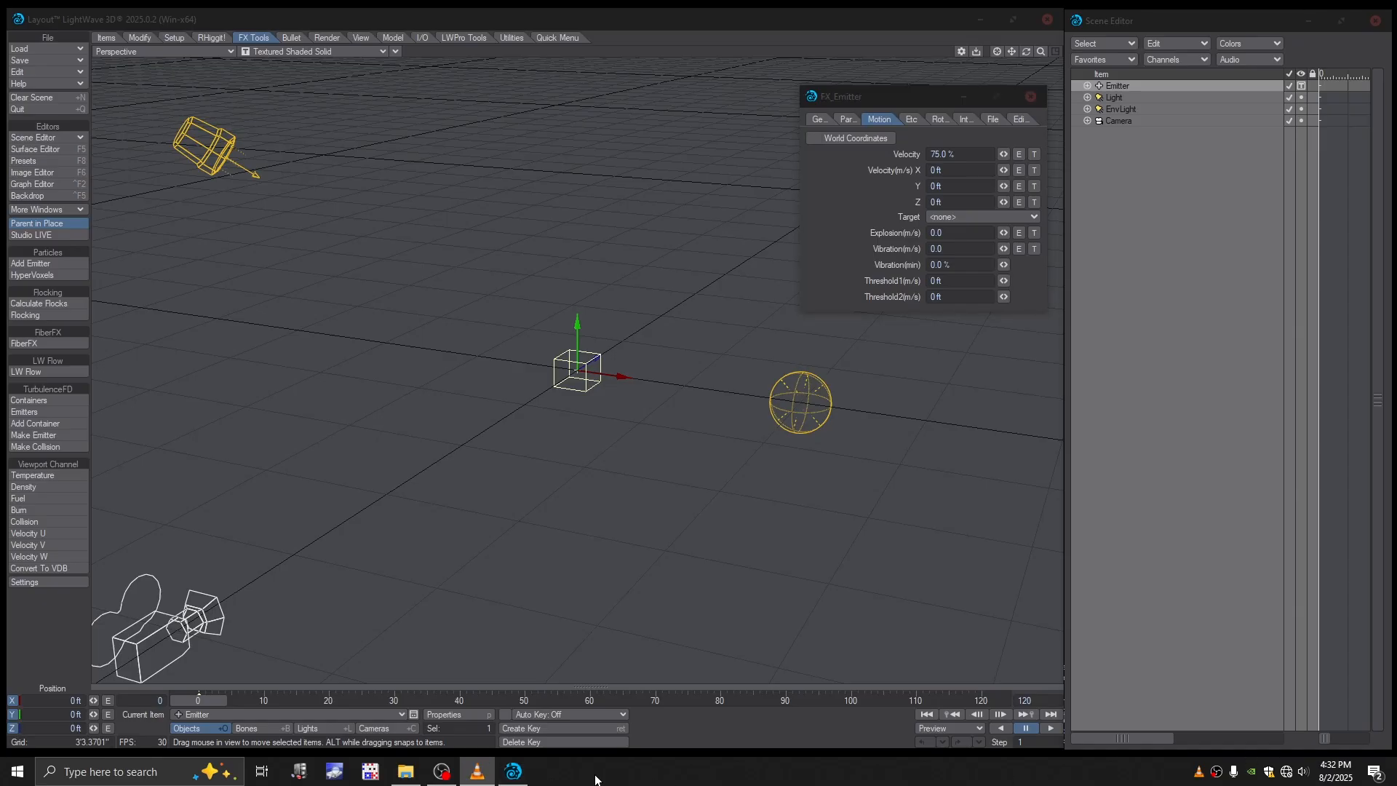
pyautogui.click(435, 764)
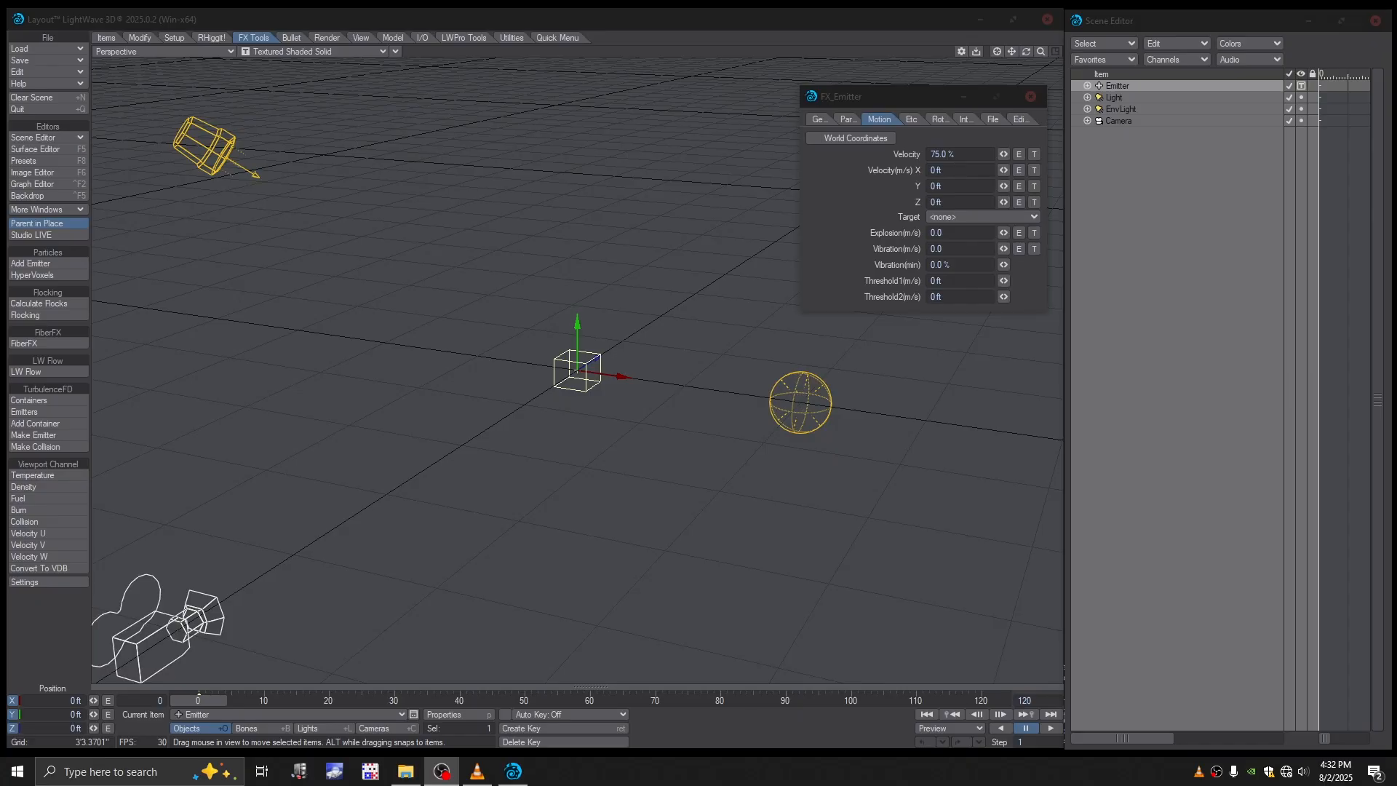
pyautogui.hotkey('alt', 'Tab')
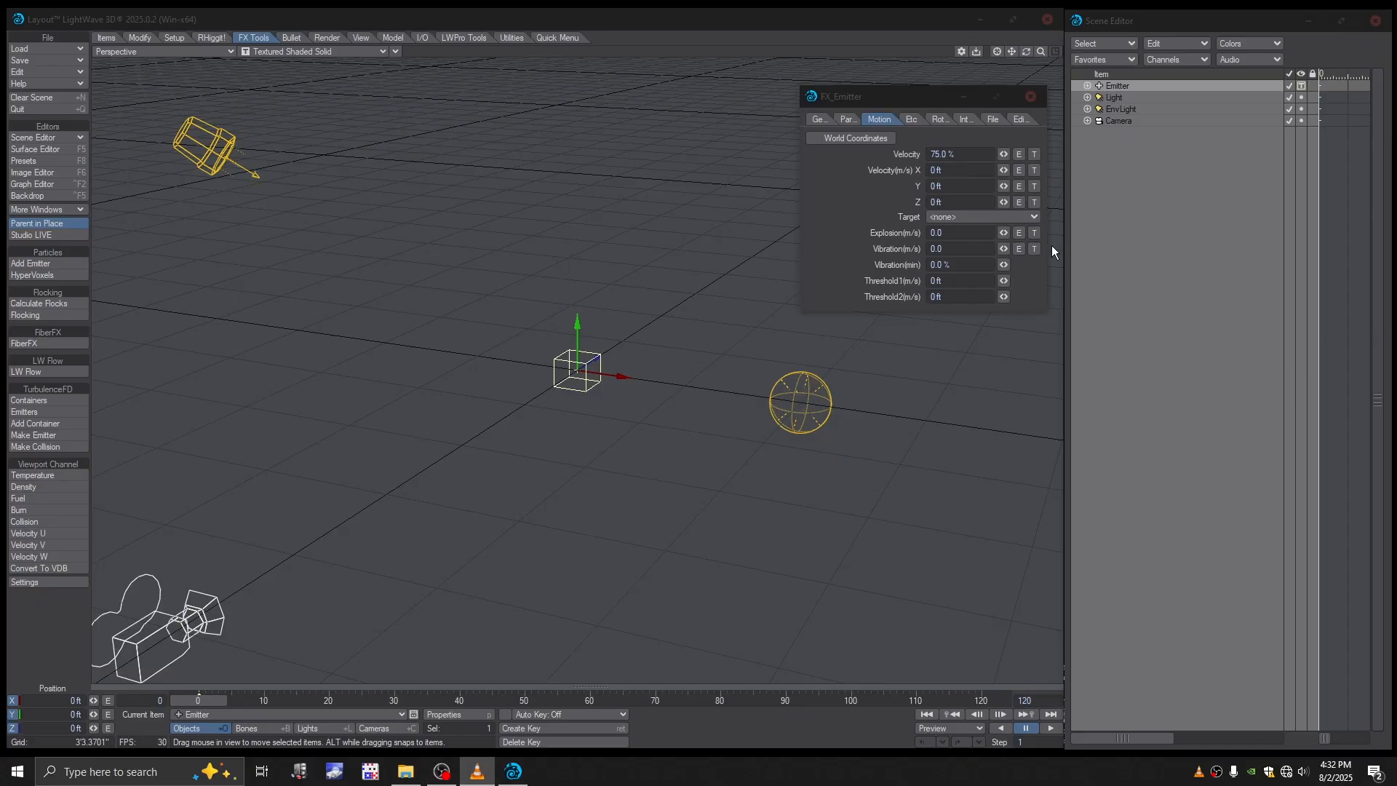
# - Set the emitter's Y velocity to 20' and its explosion strength to 2
pyautogui.click(847, 192)
pyautogui.click(924, 187)
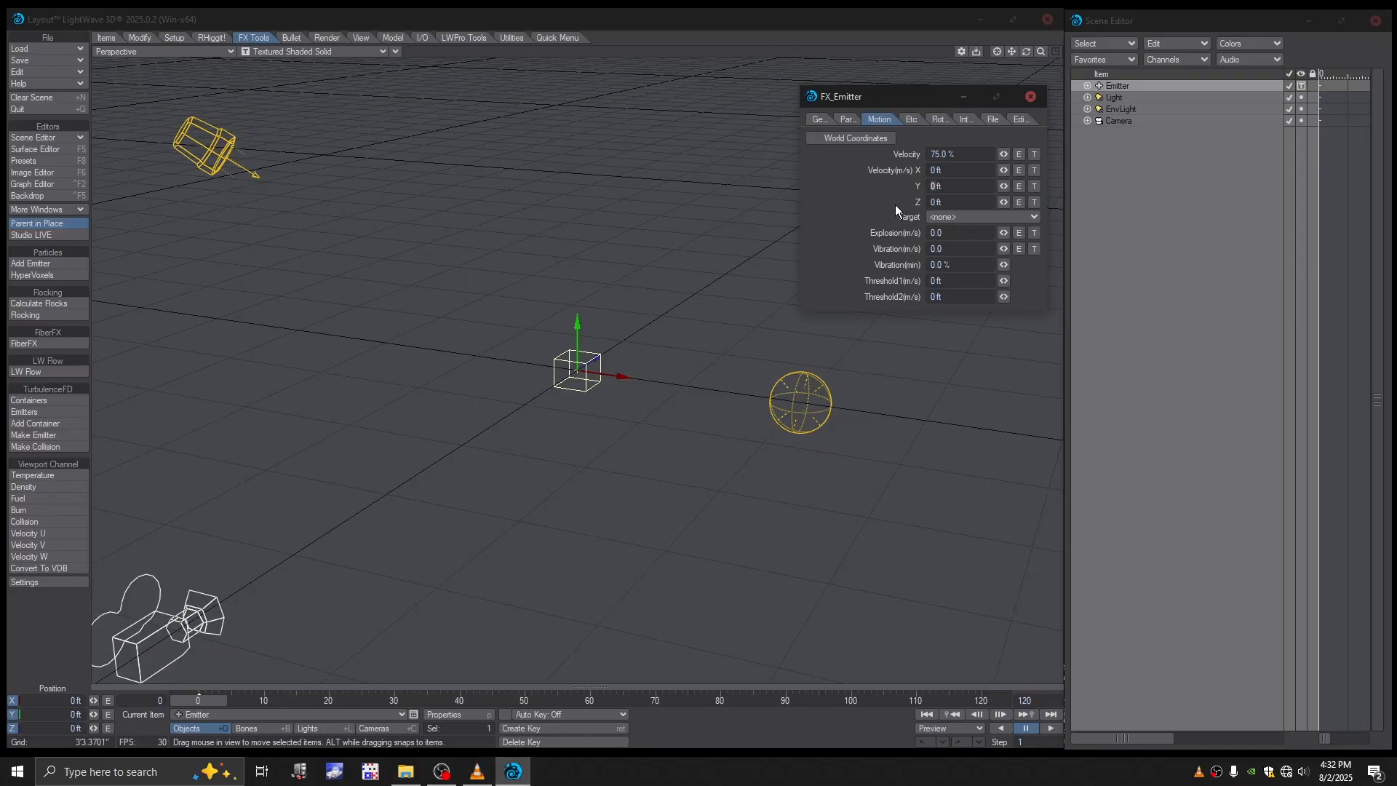
pyautogui.write('2')
pyautogui.press('Return')
pyautogui.write('2')
pyautogui.moveTo(205, 698)
pyautogui.mouseDown()
pyautogui.moveTo(303, 700)
pyautogui.moveTo(201, 700)
pyautogui.mouseUp()
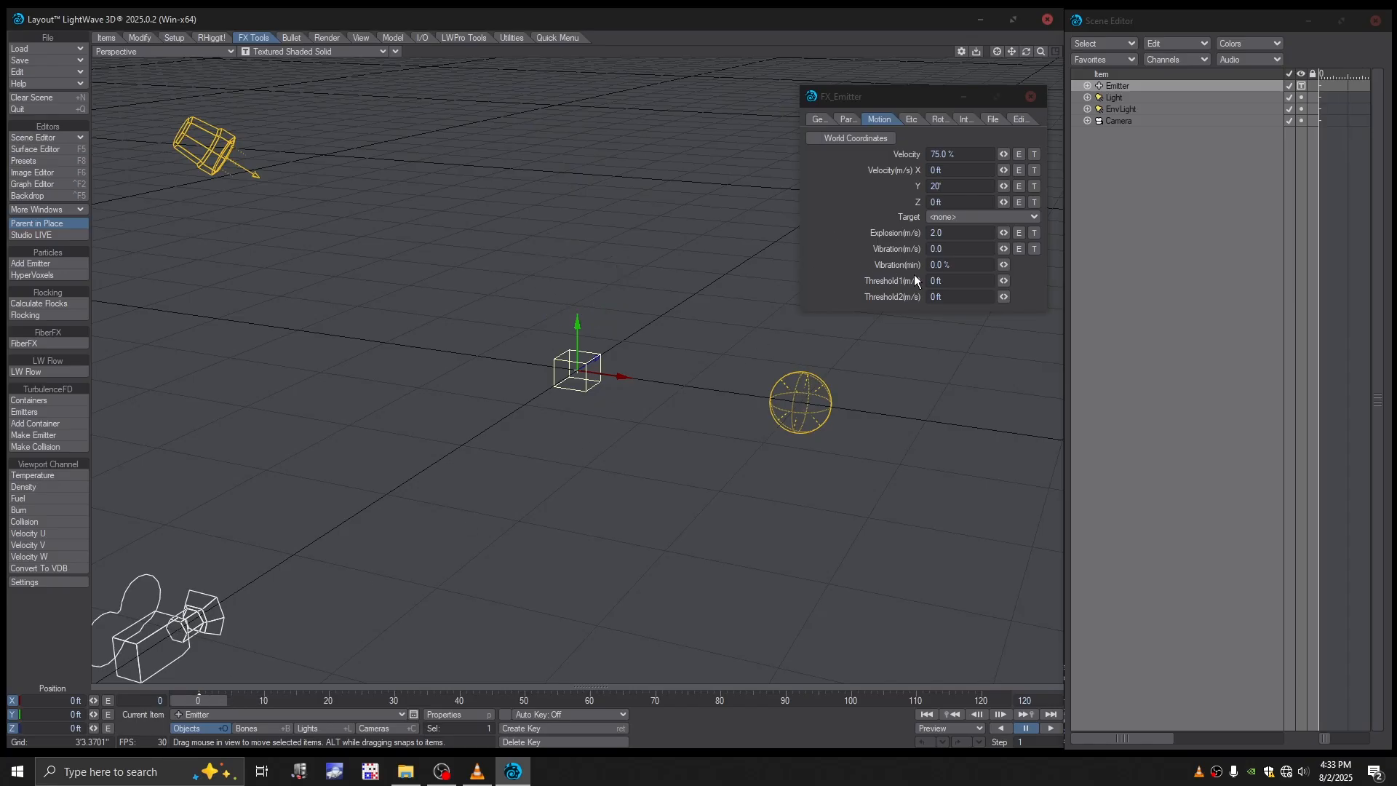
# - Set the emitter's vibration to 1 and its minimum vibration to 1%
pyautogui.click(938, 249)
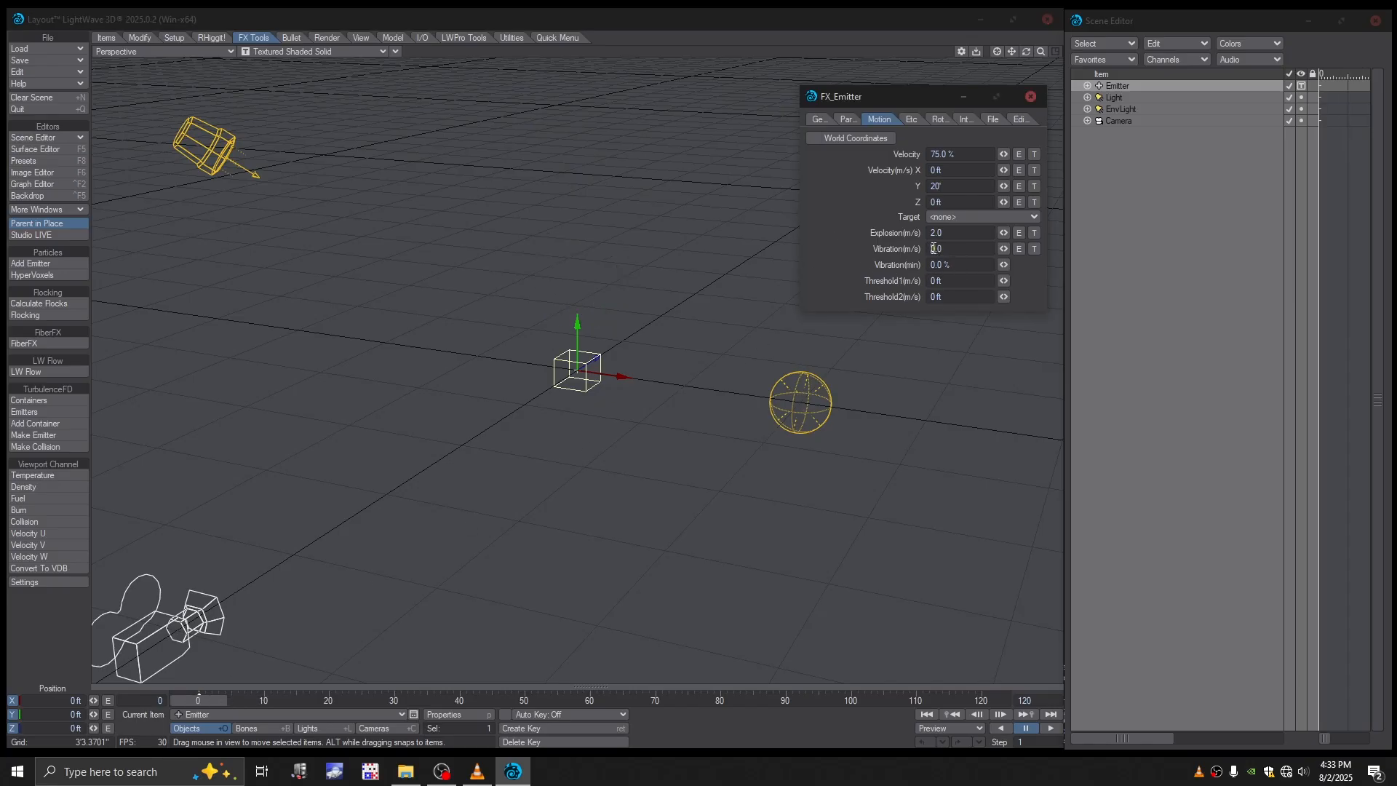
pyautogui.write('1')
pyautogui.click(931, 265)
pyautogui.moveTo(198, 700)
pyautogui.mouseDown()
pyautogui.moveTo(303, 701)
pyautogui.moveTo(196, 700)
pyautogui.mouseUp()
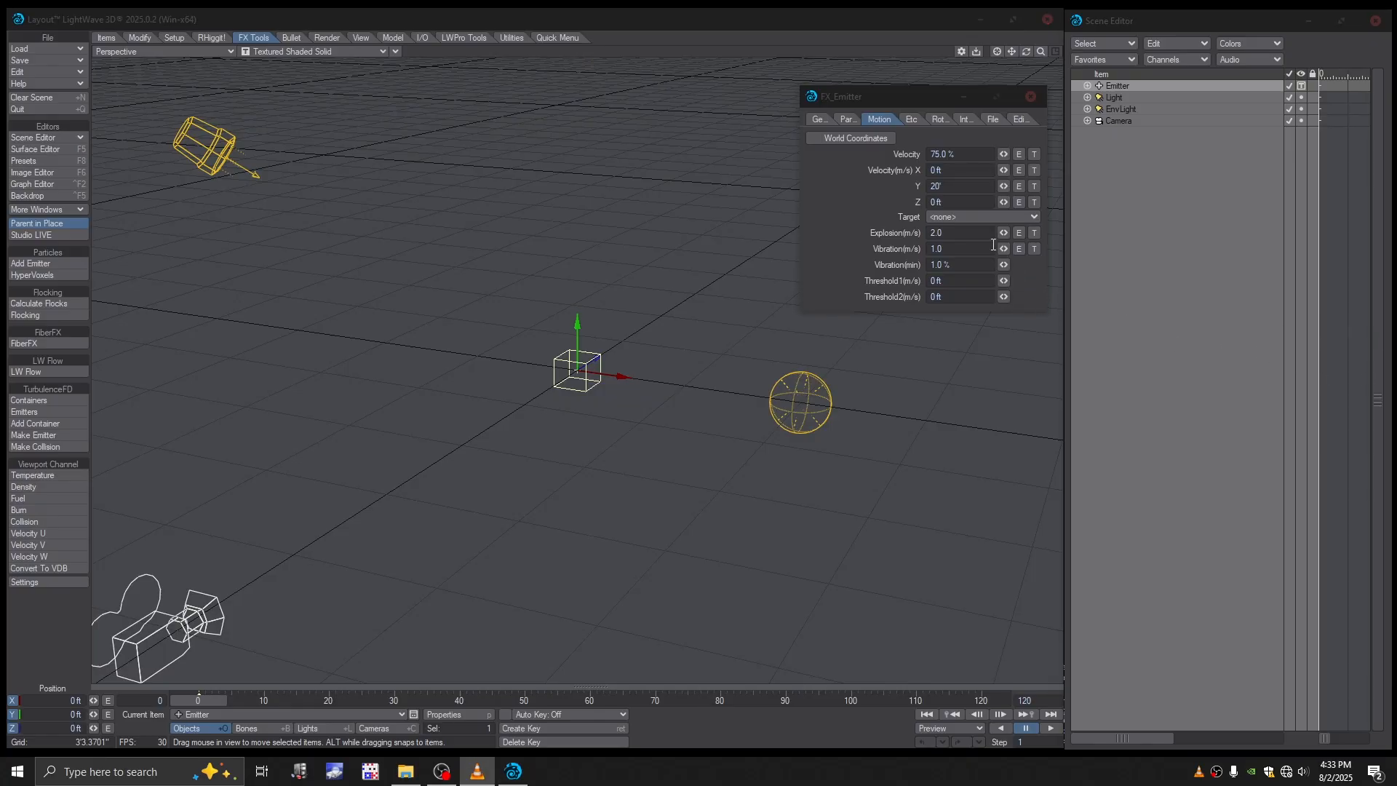
# - Set the emitter's Y gravity to -6 and close the emitter settings
pyautogui.click(909, 120)
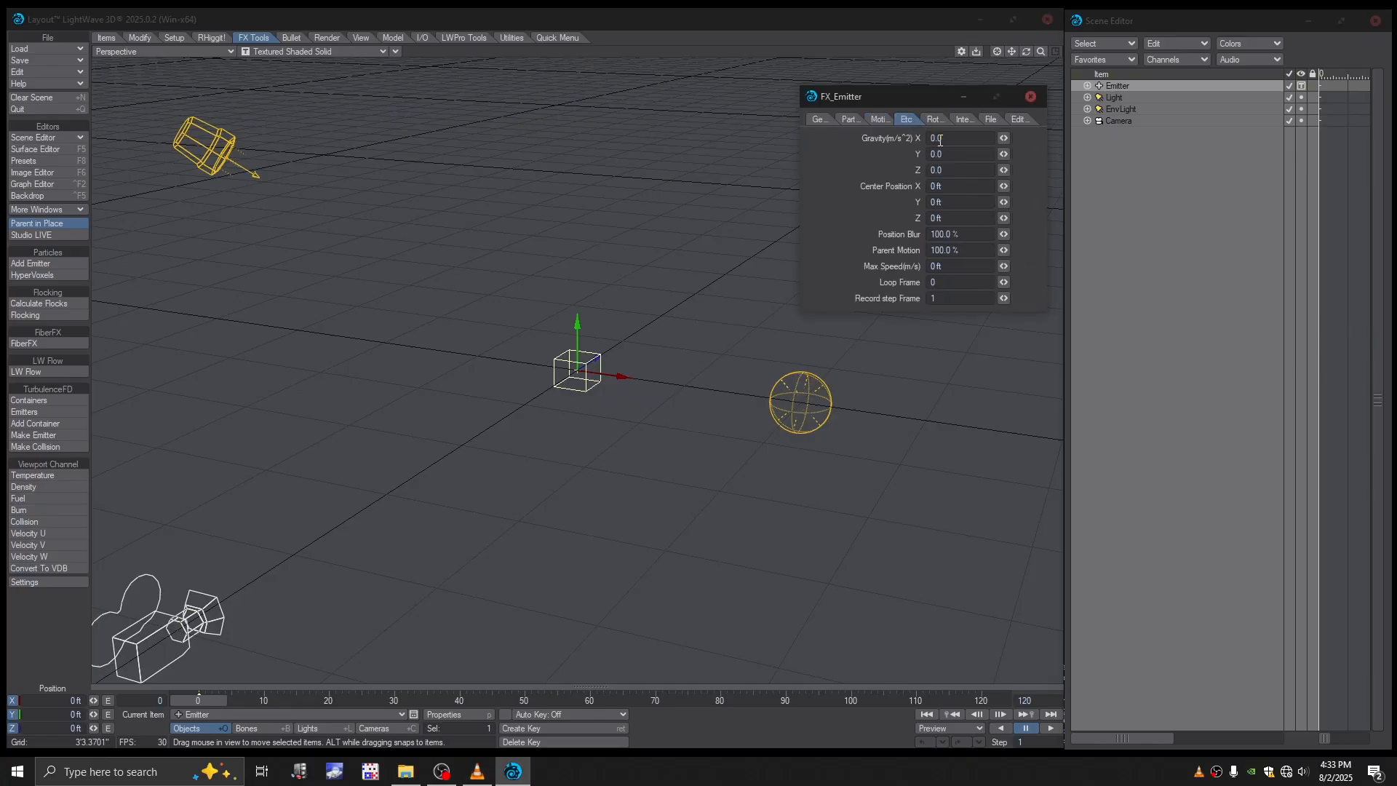
pyautogui.click(933, 155)
pyautogui.write('-6')
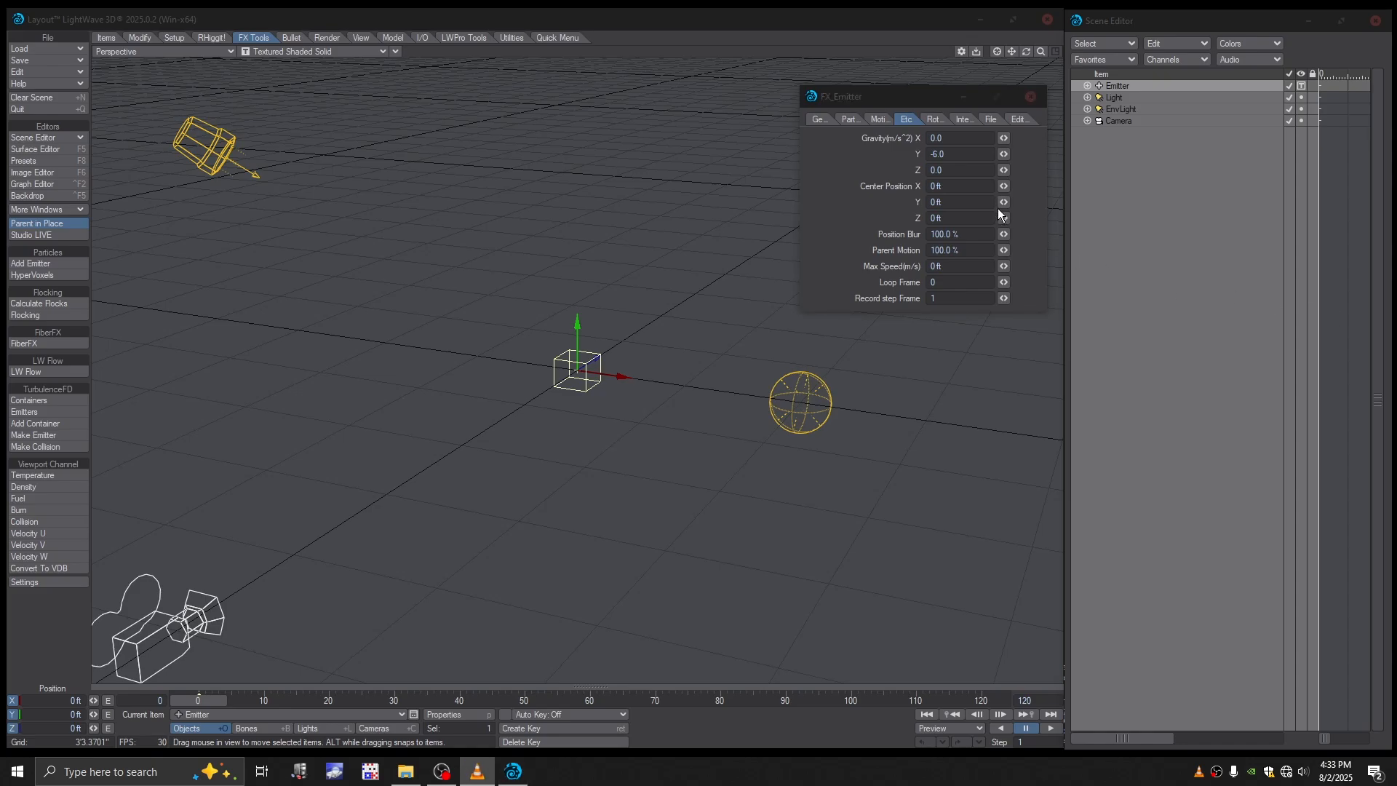
pyautogui.click(841, 172)
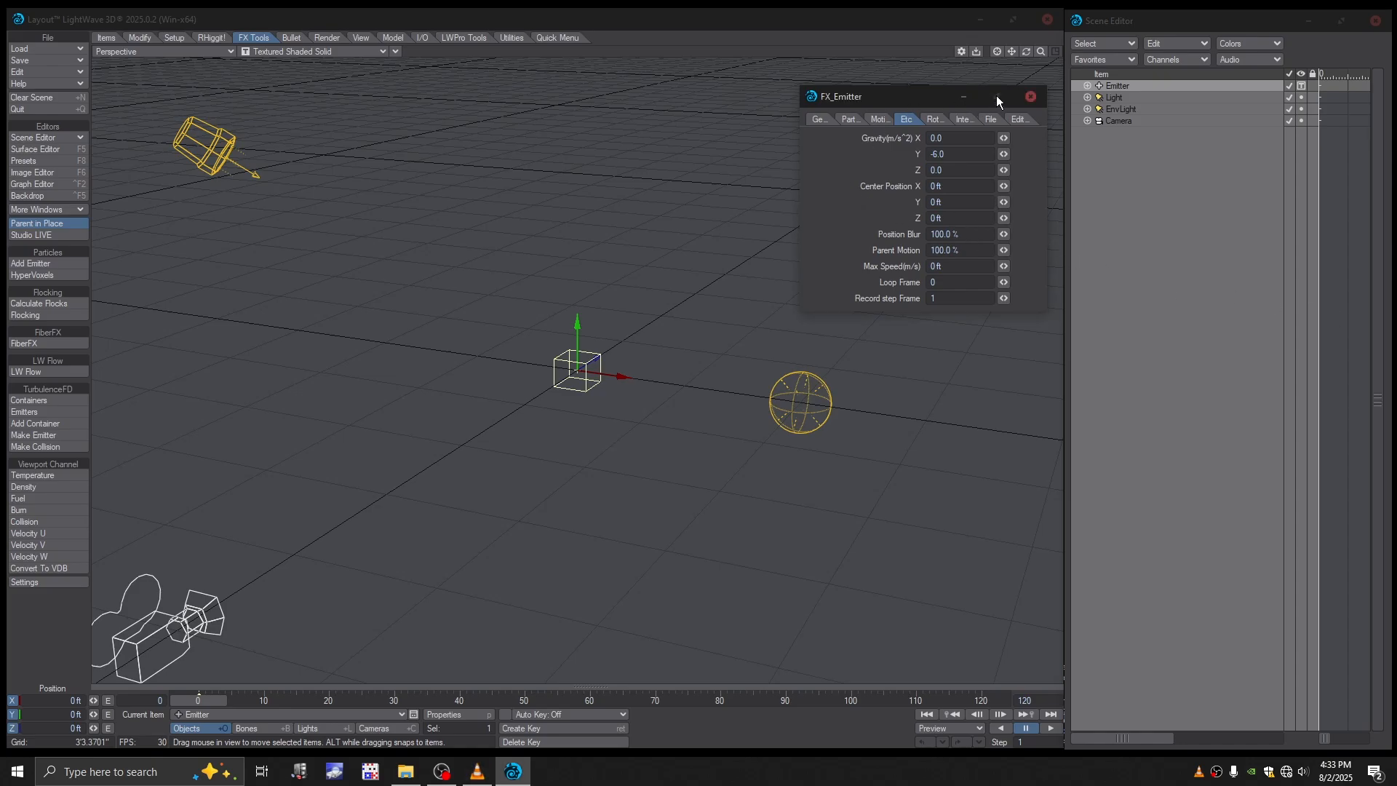
pyautogui.click(1030, 96)
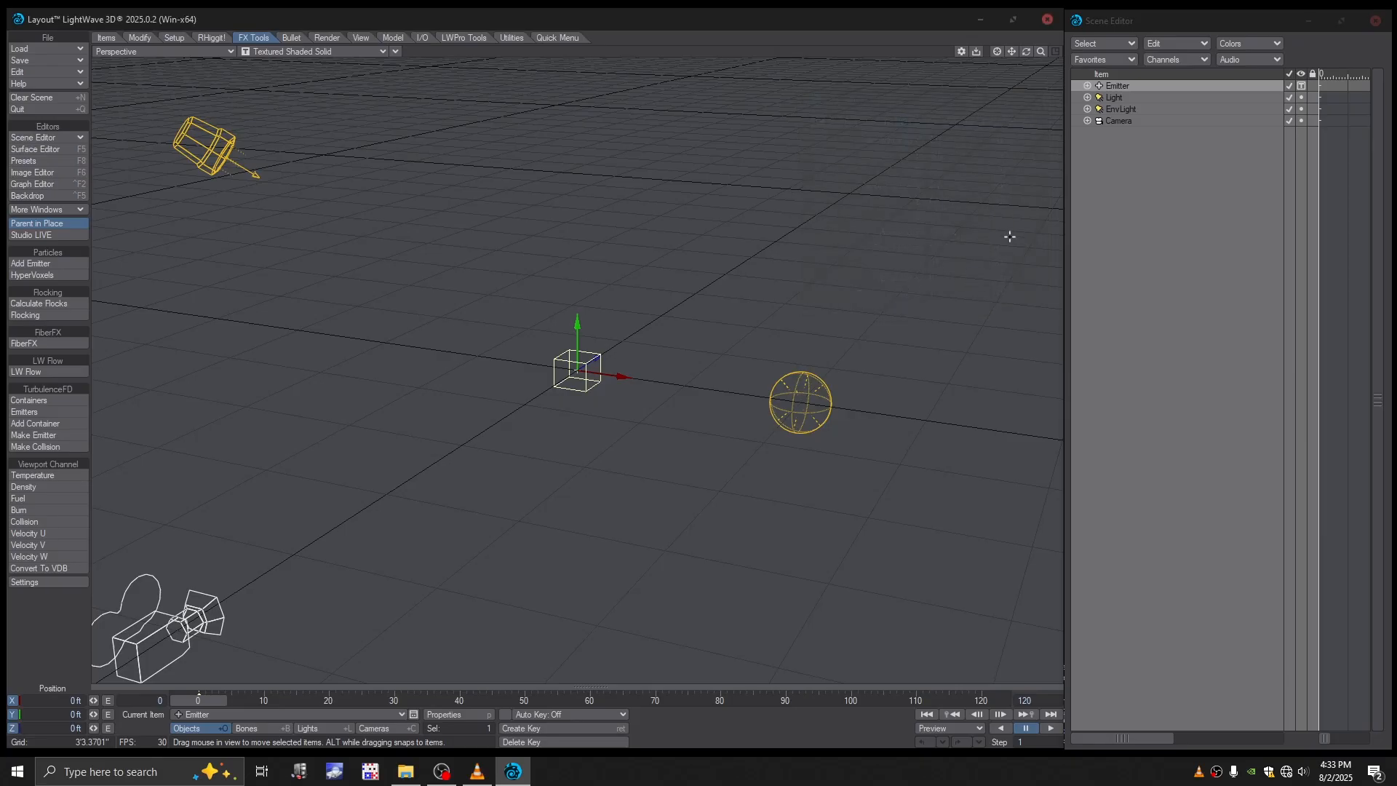
# - Make three clones of the particle emitter
pyautogui.click(1124, 96)
pyautogui.click(1123, 88)
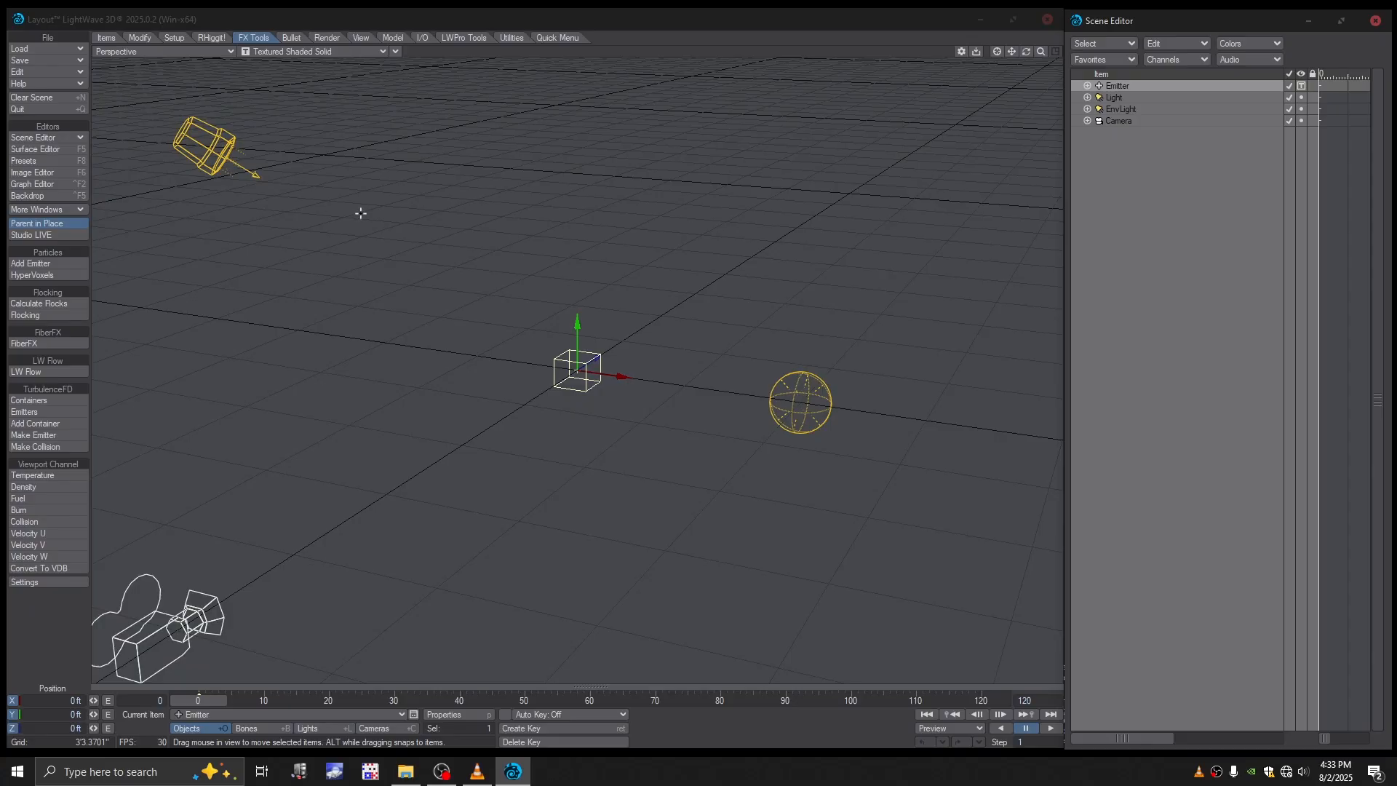
pyautogui.hotkey('ctrl', 'c')
pyautogui.moveTo(343, 22); pyautogui.dragTo(337, 115)
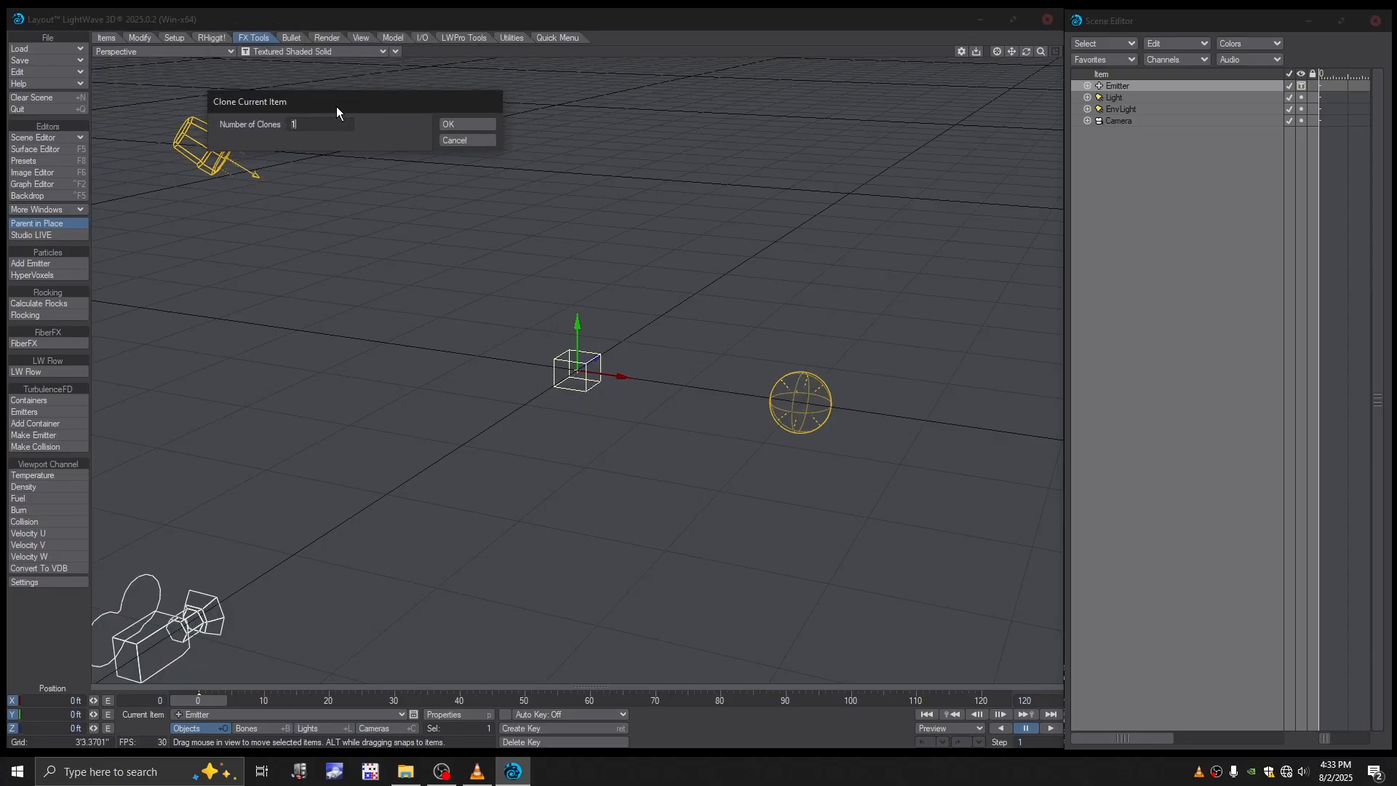
pyautogui.click(352, 126)
pyautogui.write('3')
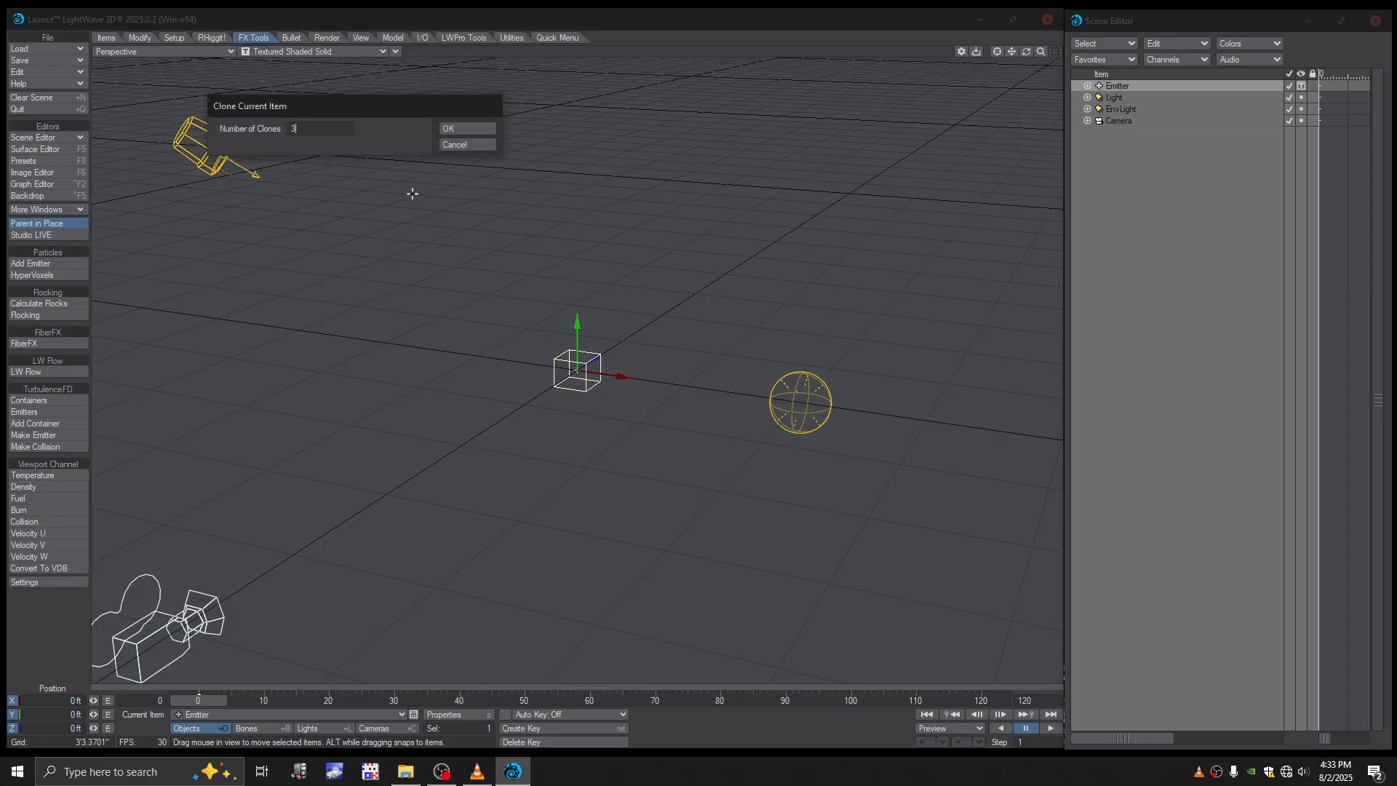
pyautogui.click(466, 128)
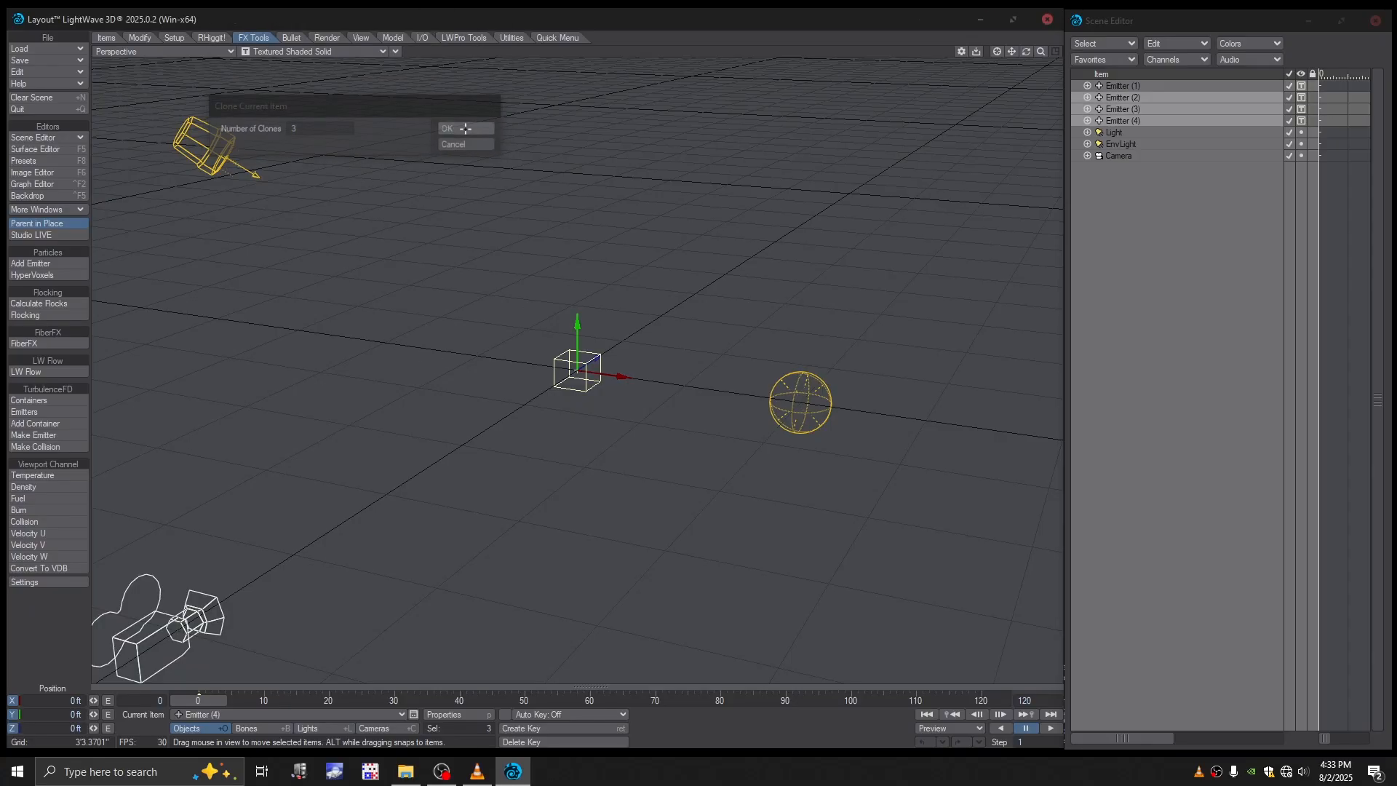
# - Open the object properties of Emitter (2) and select its FX emitter entry
pyautogui.click(1123, 97)
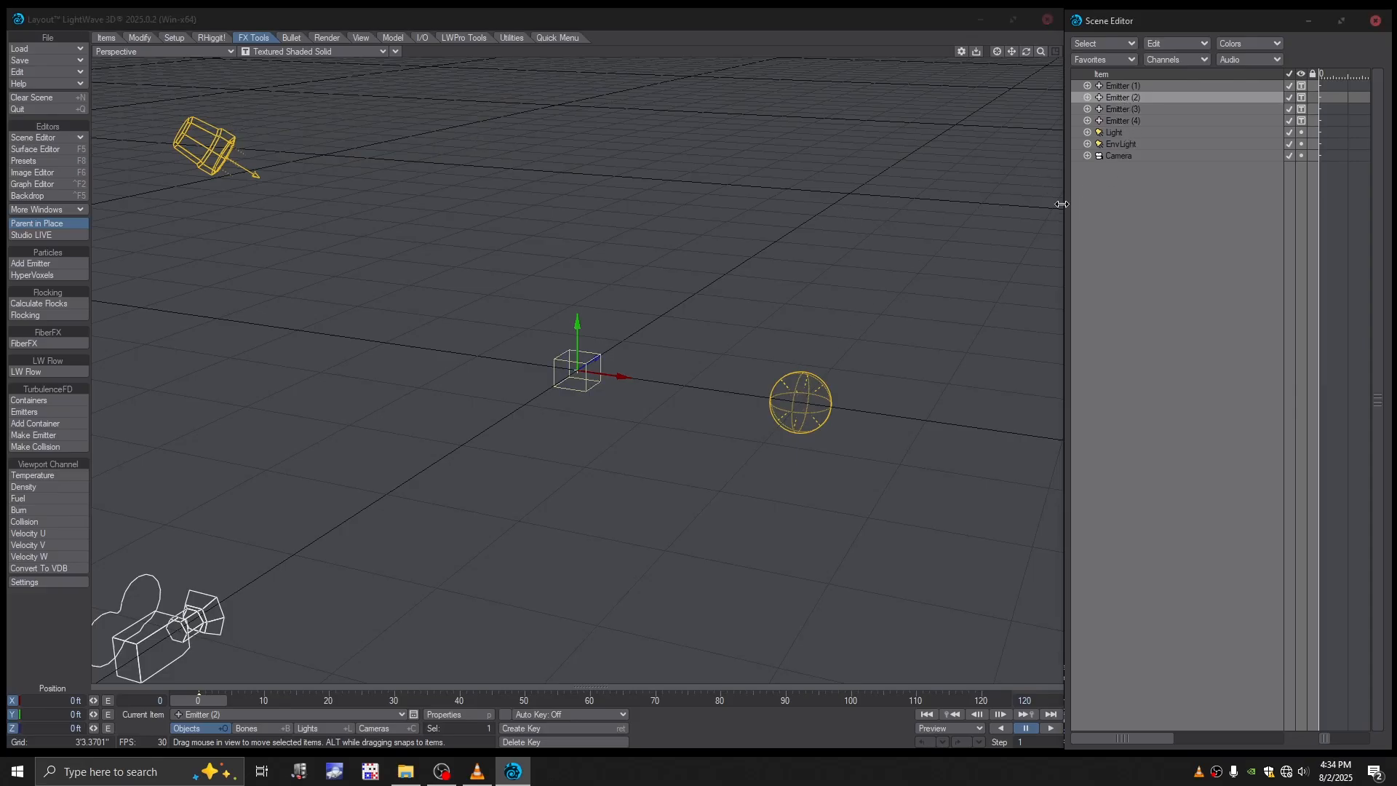
pyautogui.click(469, 714)
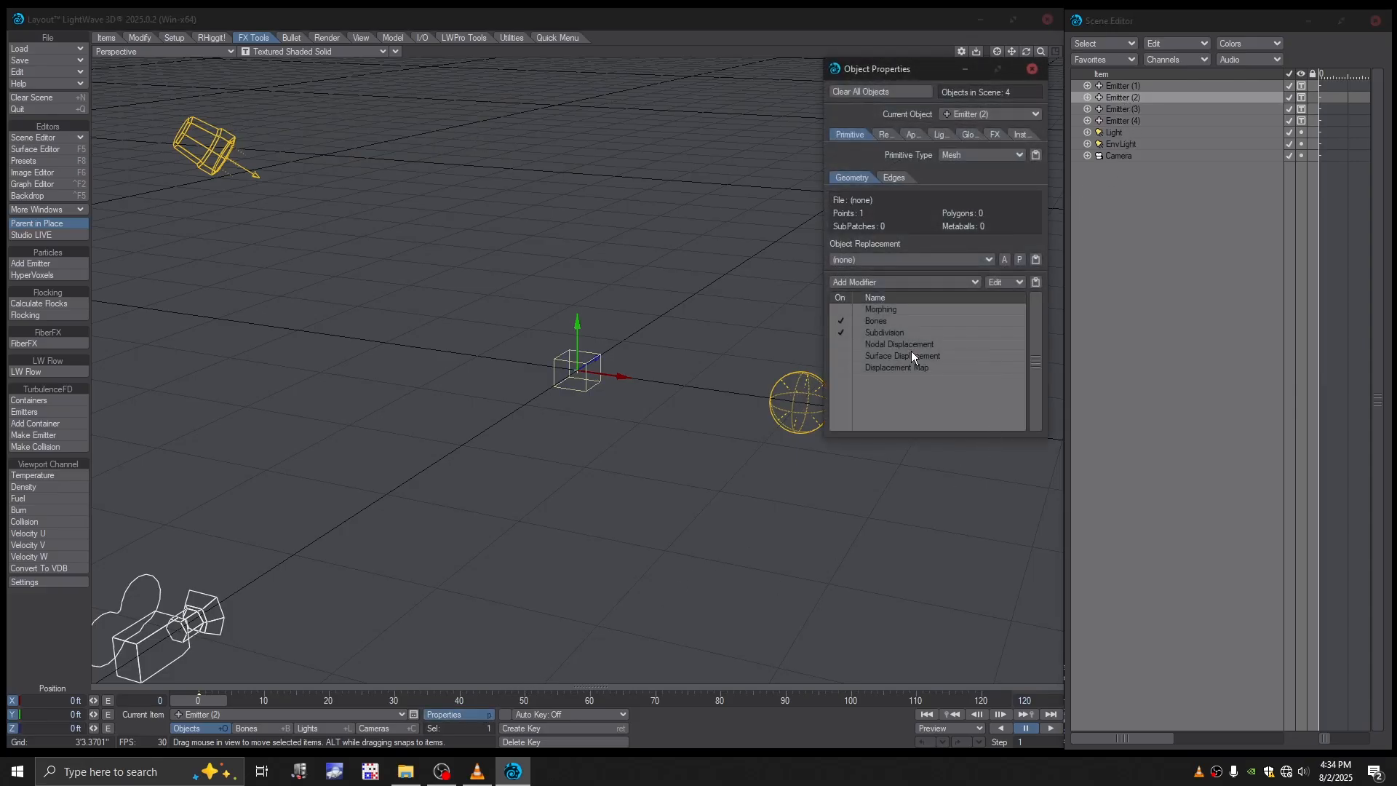
pyautogui.click(995, 135)
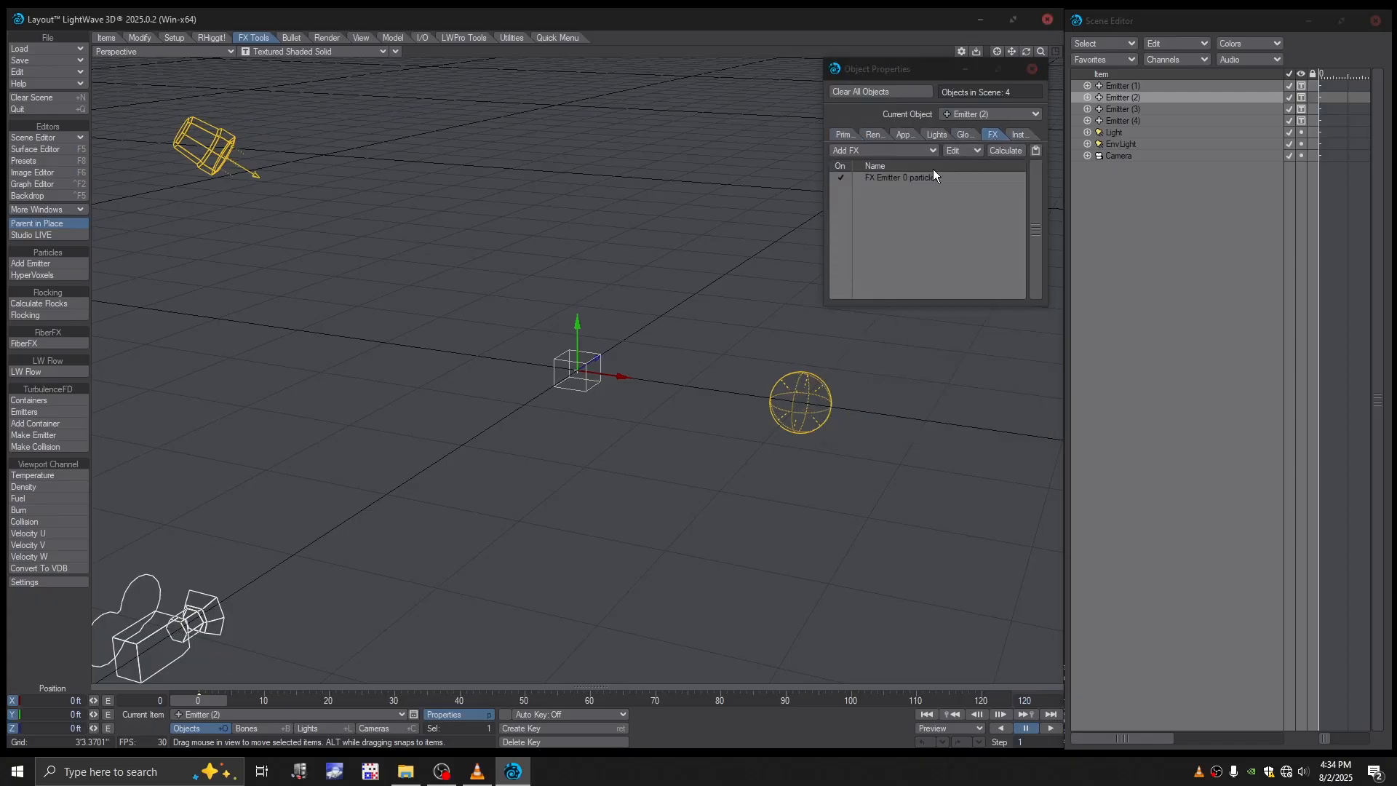
pyautogui.click(907, 177)
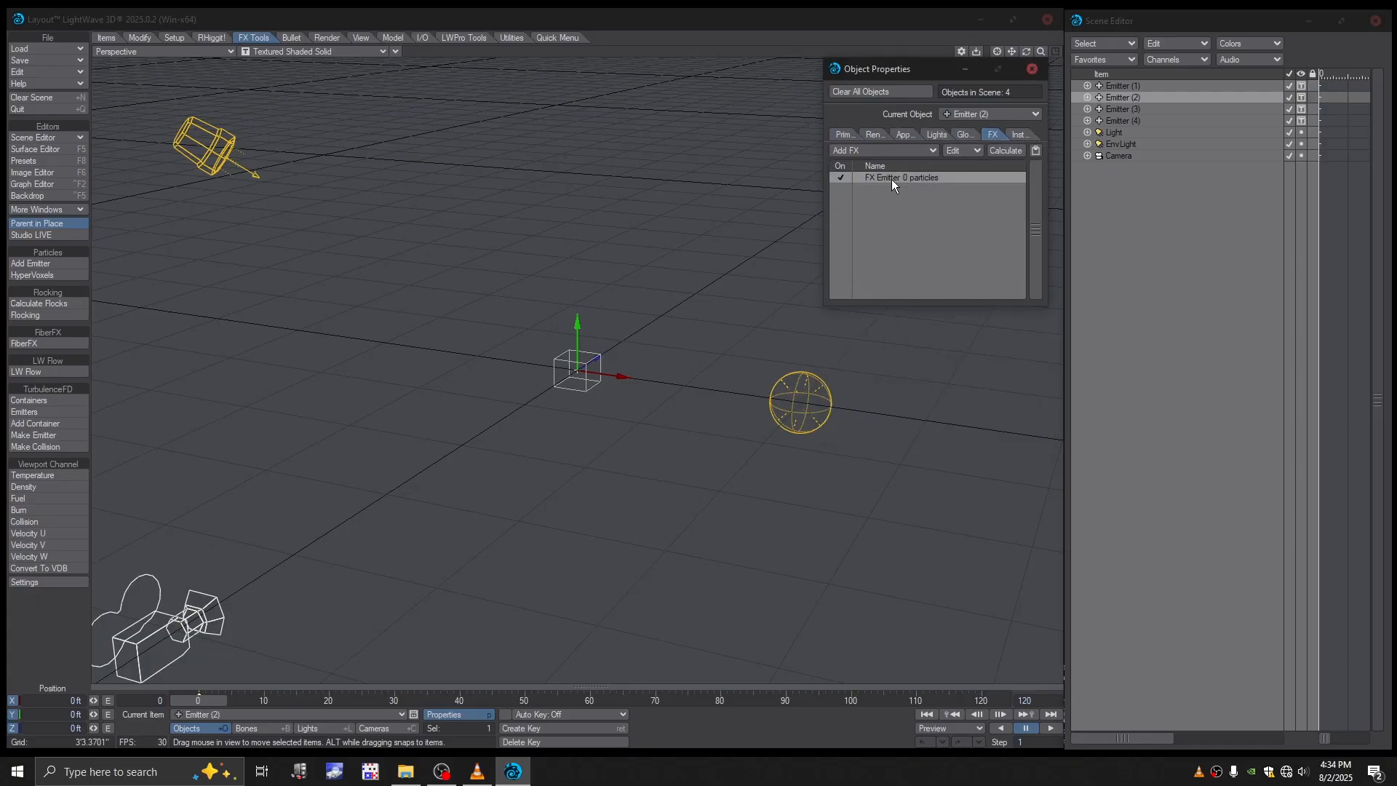
pyautogui.moveTo(897, 70); pyautogui.dragTo(894, 103)
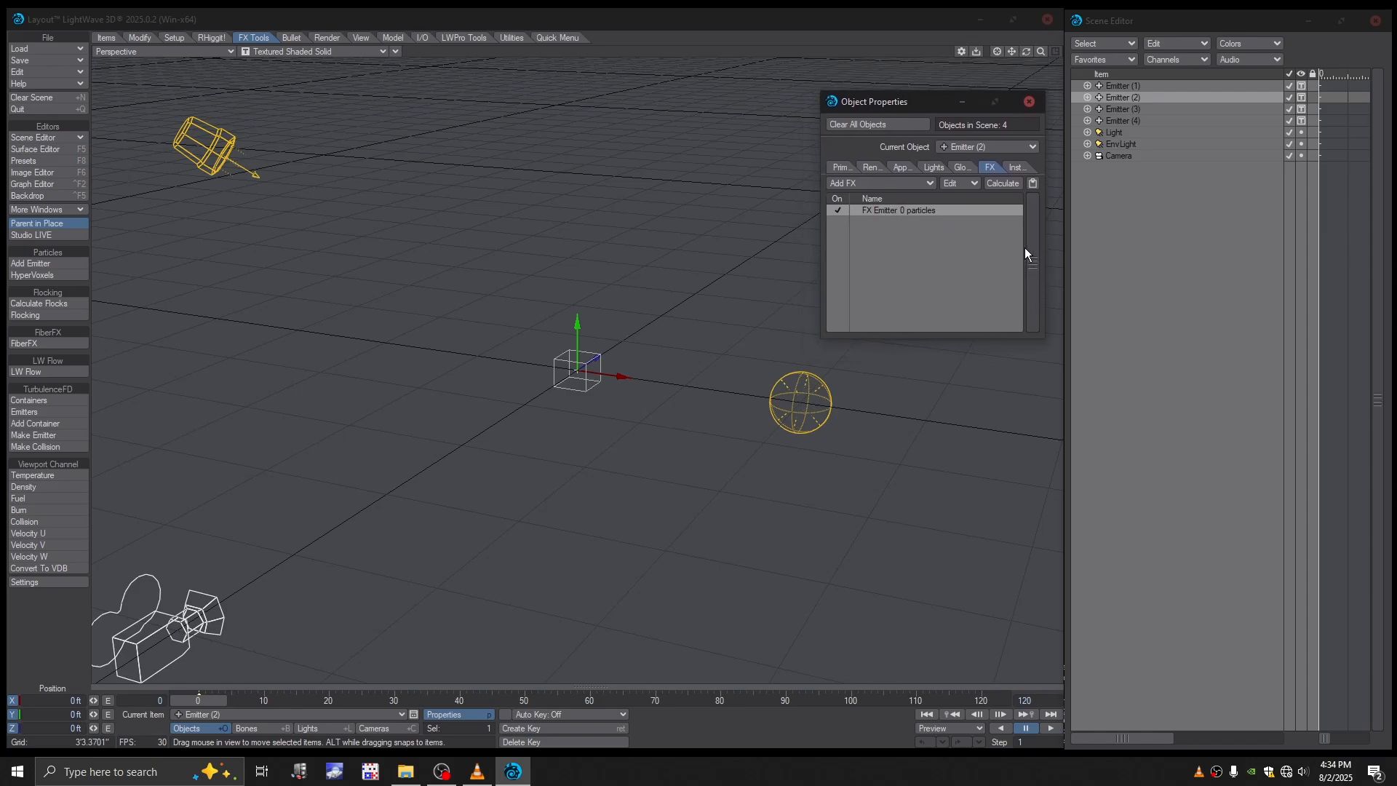
# - Try to bring up the FX emitter settings of Emitter (2) by reselecting the item and its FX entry
pyautogui.click(1120, 111)
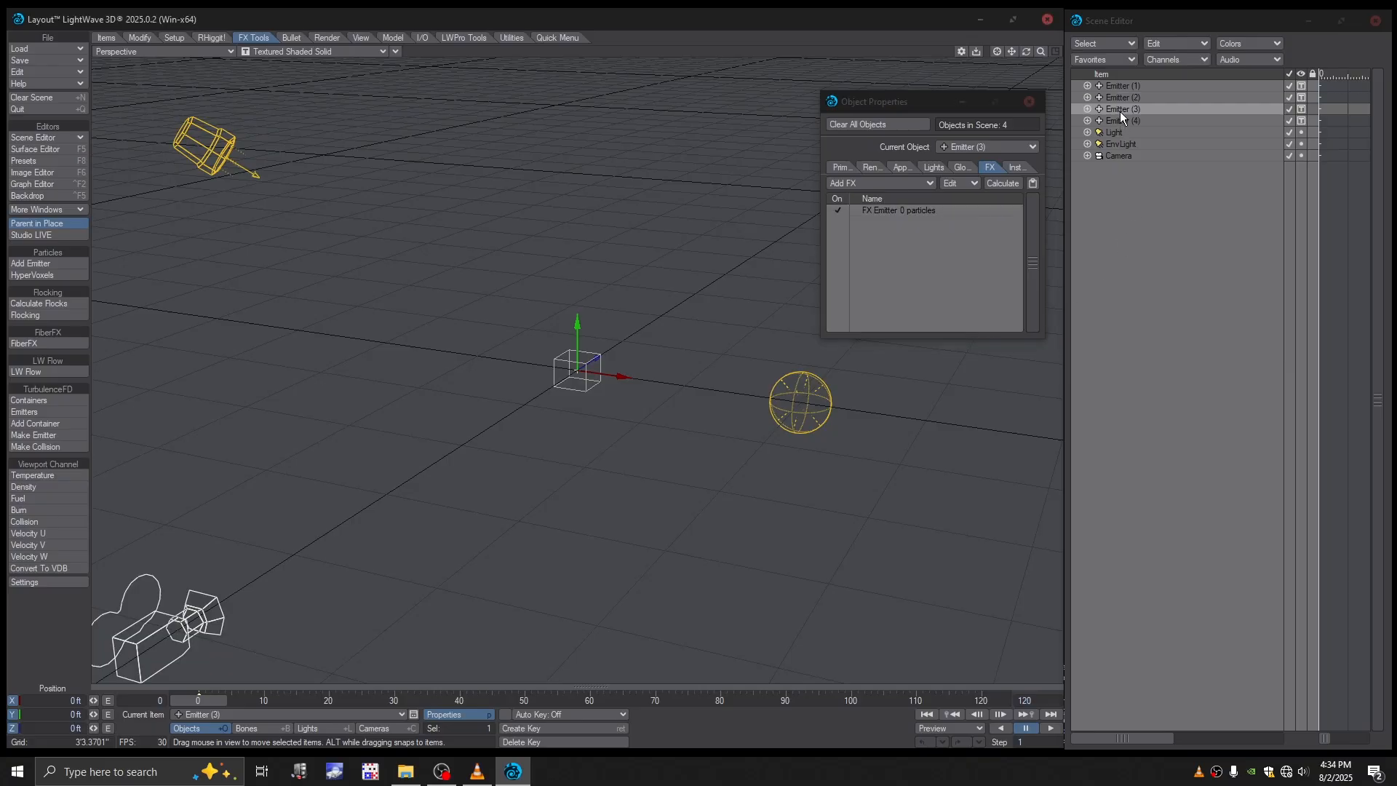
pyautogui.click(1113, 100)
pyautogui.click(910, 208)
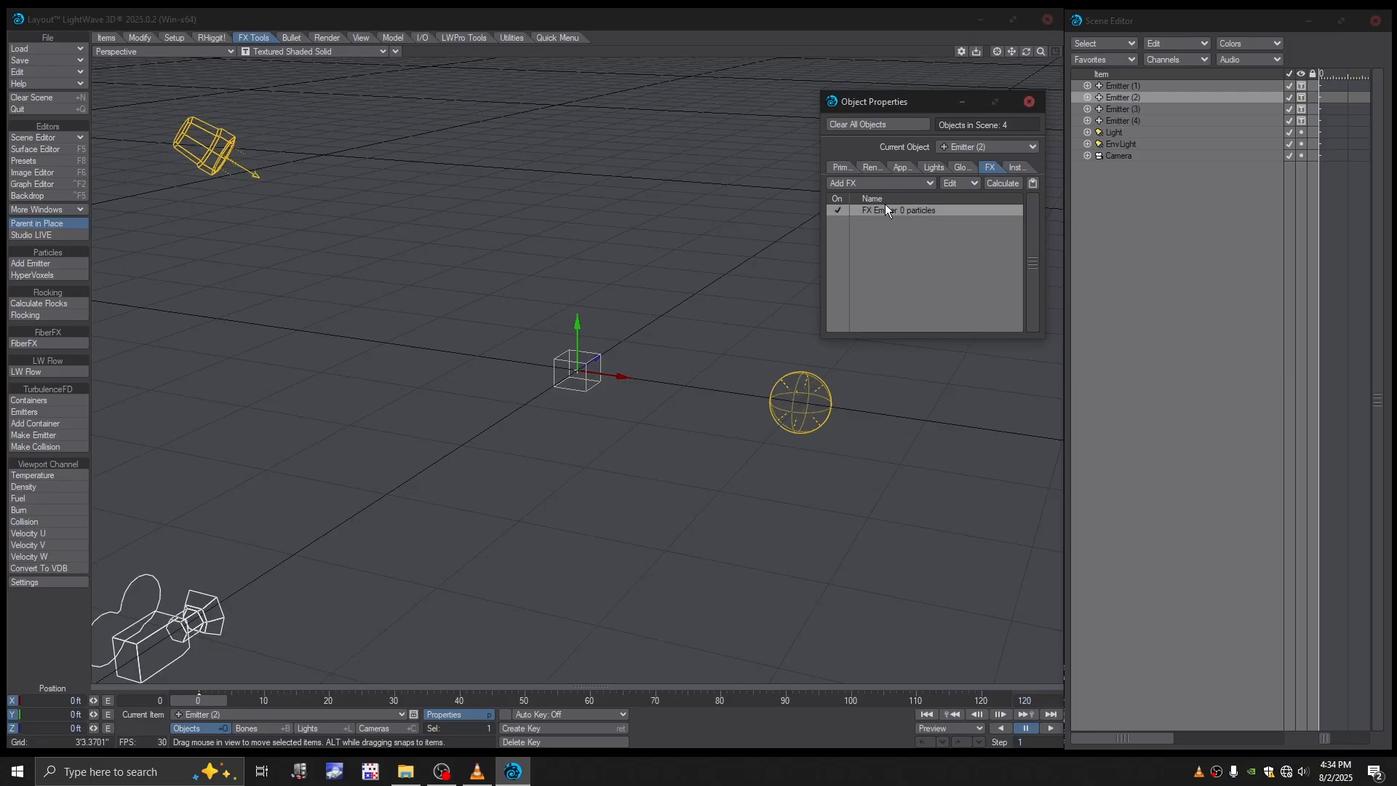
pyautogui.click(886, 206)
pyautogui.click(888, 210)
pyautogui.click(960, 167)
pyautogui.click(997, 168)
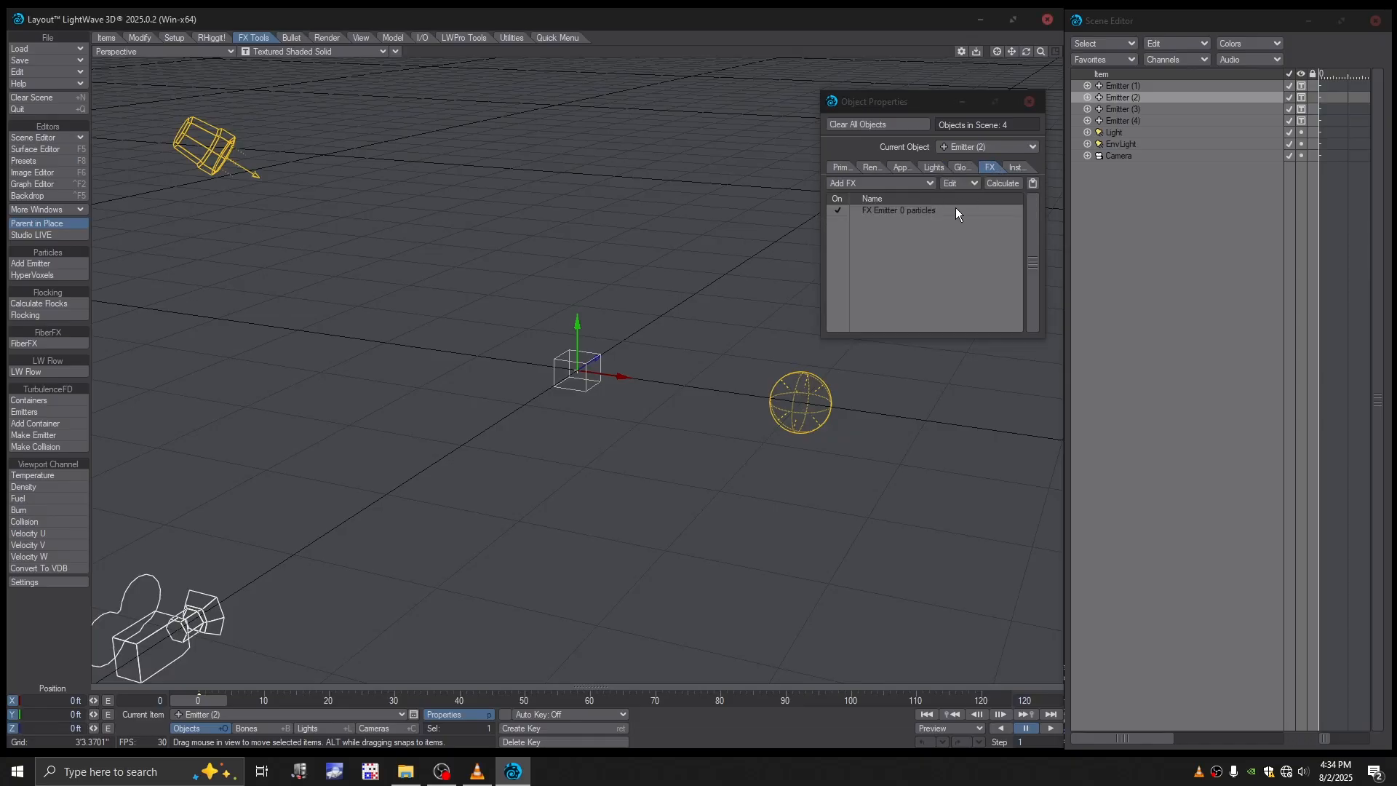
# - Bring up the FX emitter settings of Emitter (2) and set its start frame to 3
pyautogui.click(1122, 87)
pyautogui.click(917, 211)
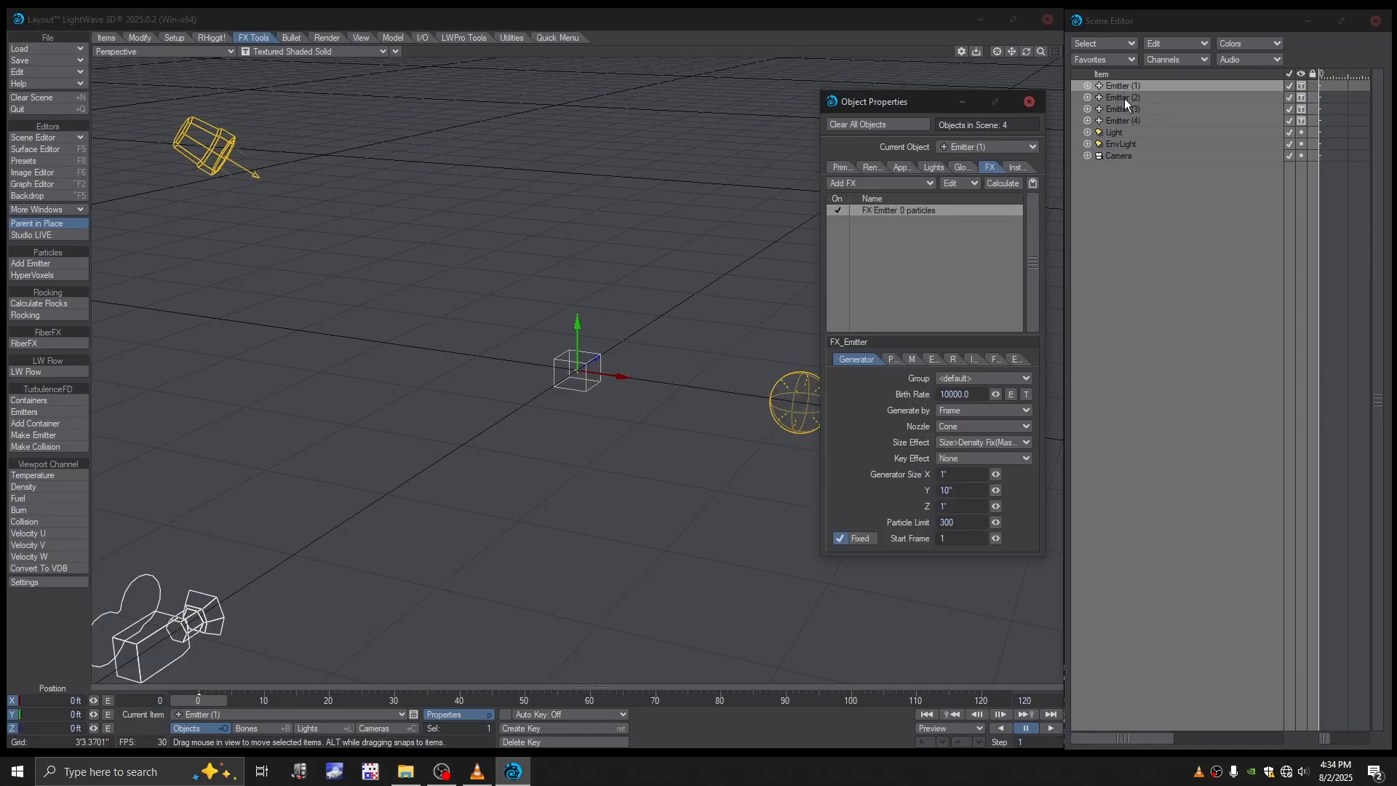
pyautogui.click(1124, 99)
pyautogui.click(910, 208)
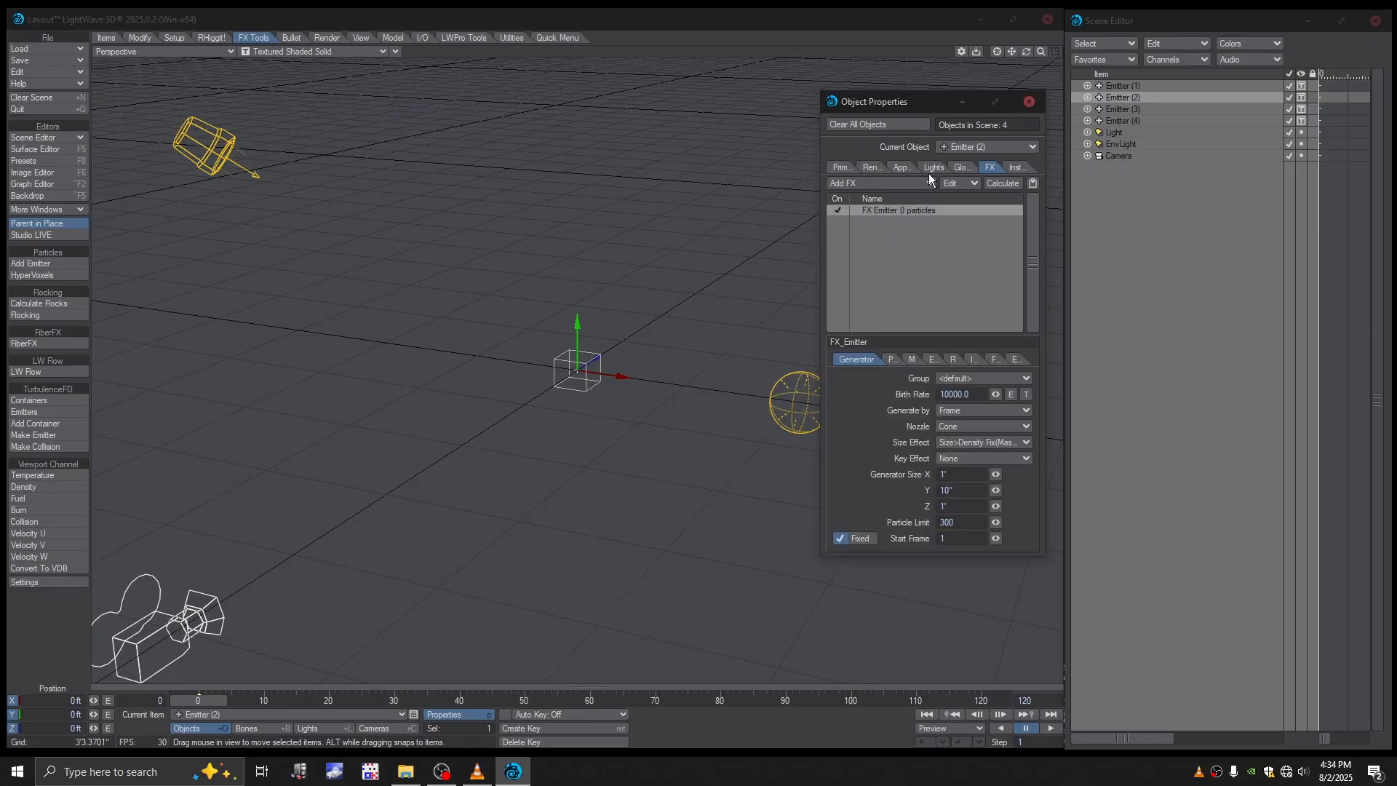
pyautogui.moveTo(907, 106); pyautogui.dragTo(915, 89)
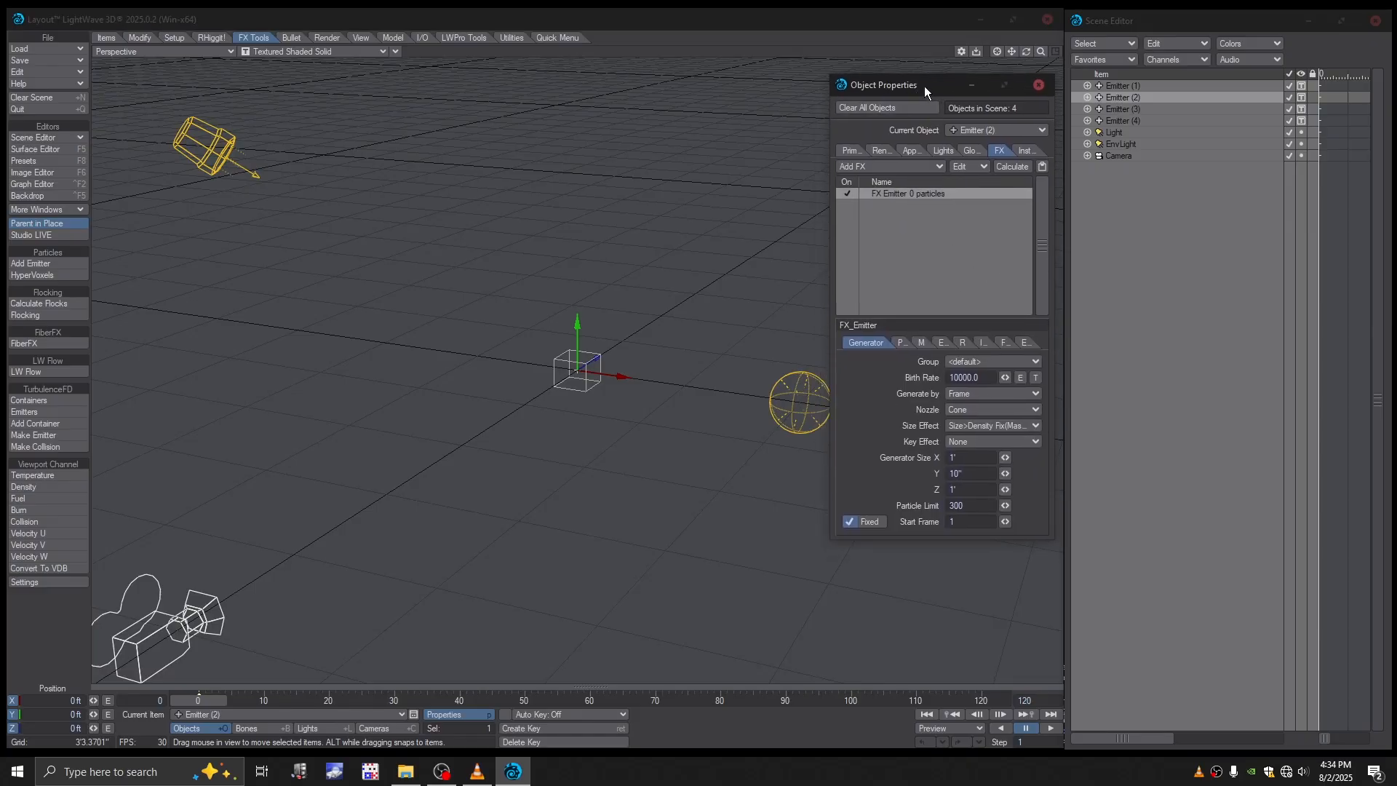
pyautogui.moveTo(924, 86); pyautogui.dragTo(919, 80)
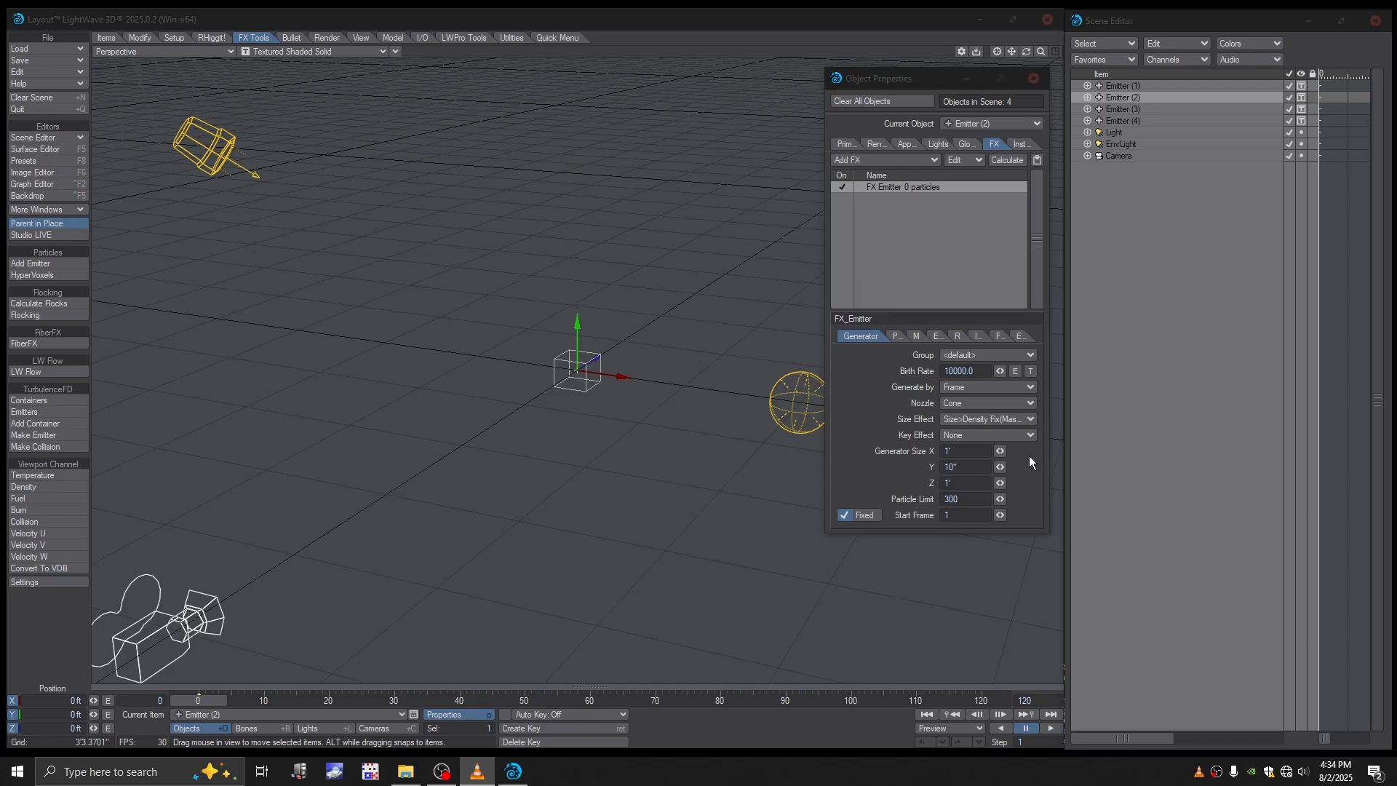
pyautogui.click(954, 516)
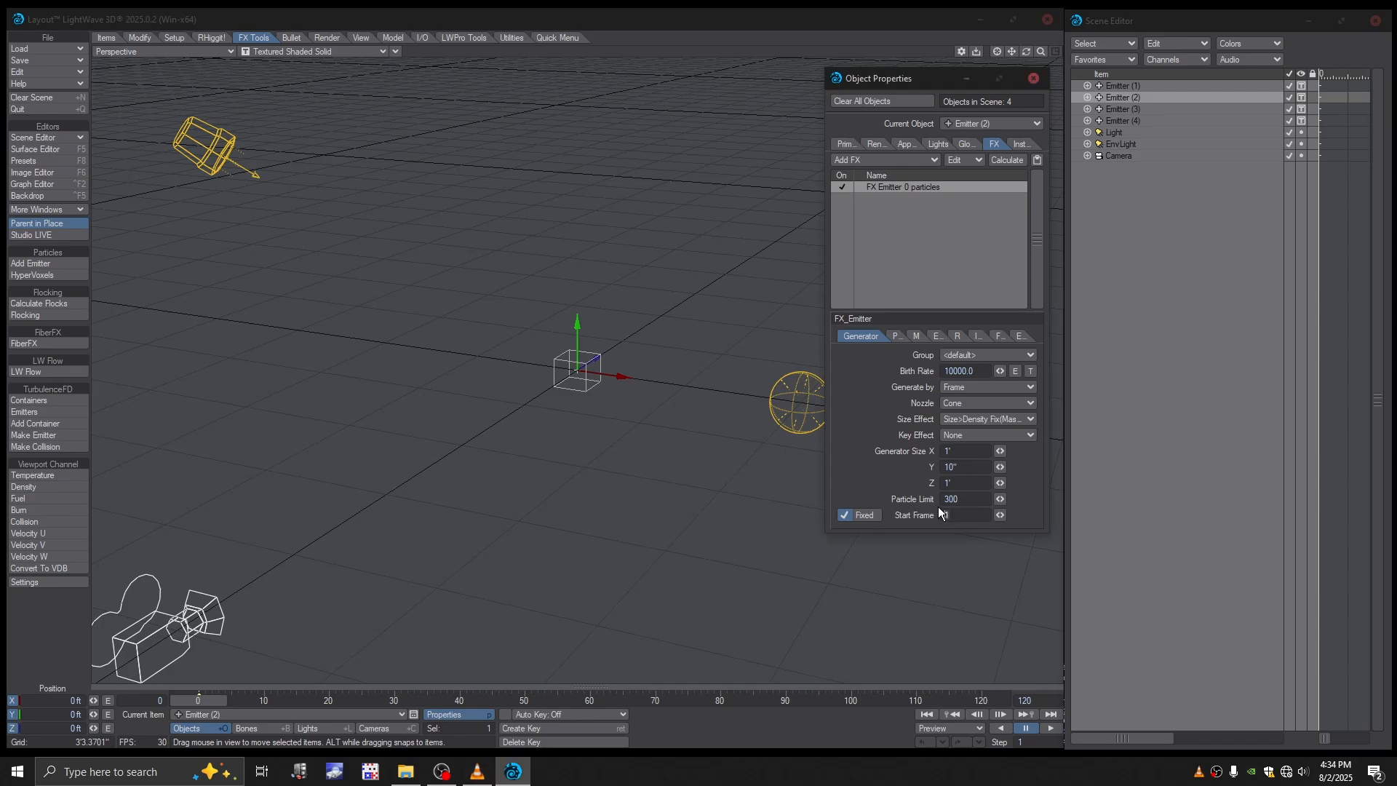
pyautogui.moveTo(214, 700)
pyautogui.mouseDown()
pyautogui.moveTo(256, 698)
pyautogui.moveTo(211, 697)
pyautogui.mouseUp()
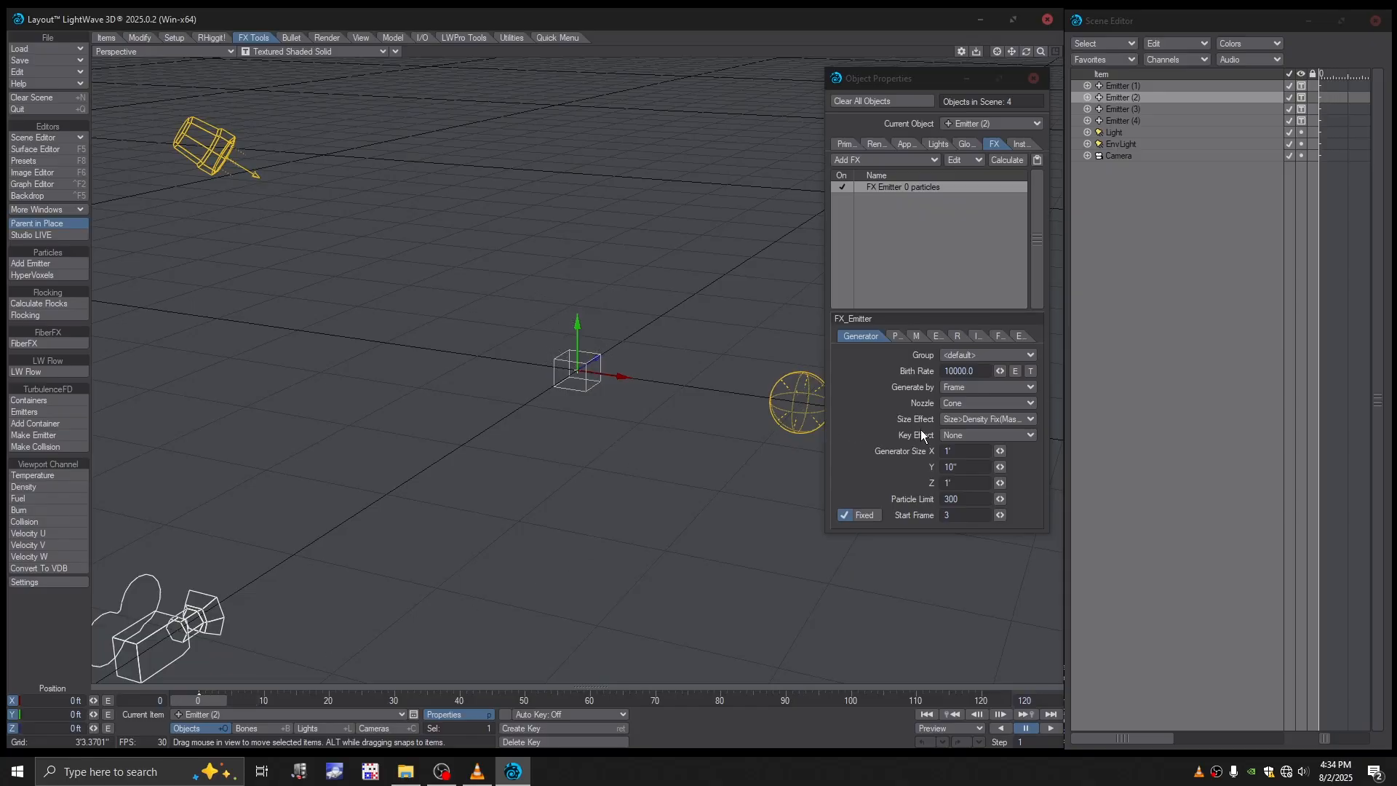
# - Move Emitter (1) off the origin to -6" in X and 6" in Z
pyautogui.keyDown('alt'); pyautogui.moveTo(638, 344); pyautogui.dragTo(639, 416); pyautogui.keyUp('alt')
pyautogui.click(1123, 89)
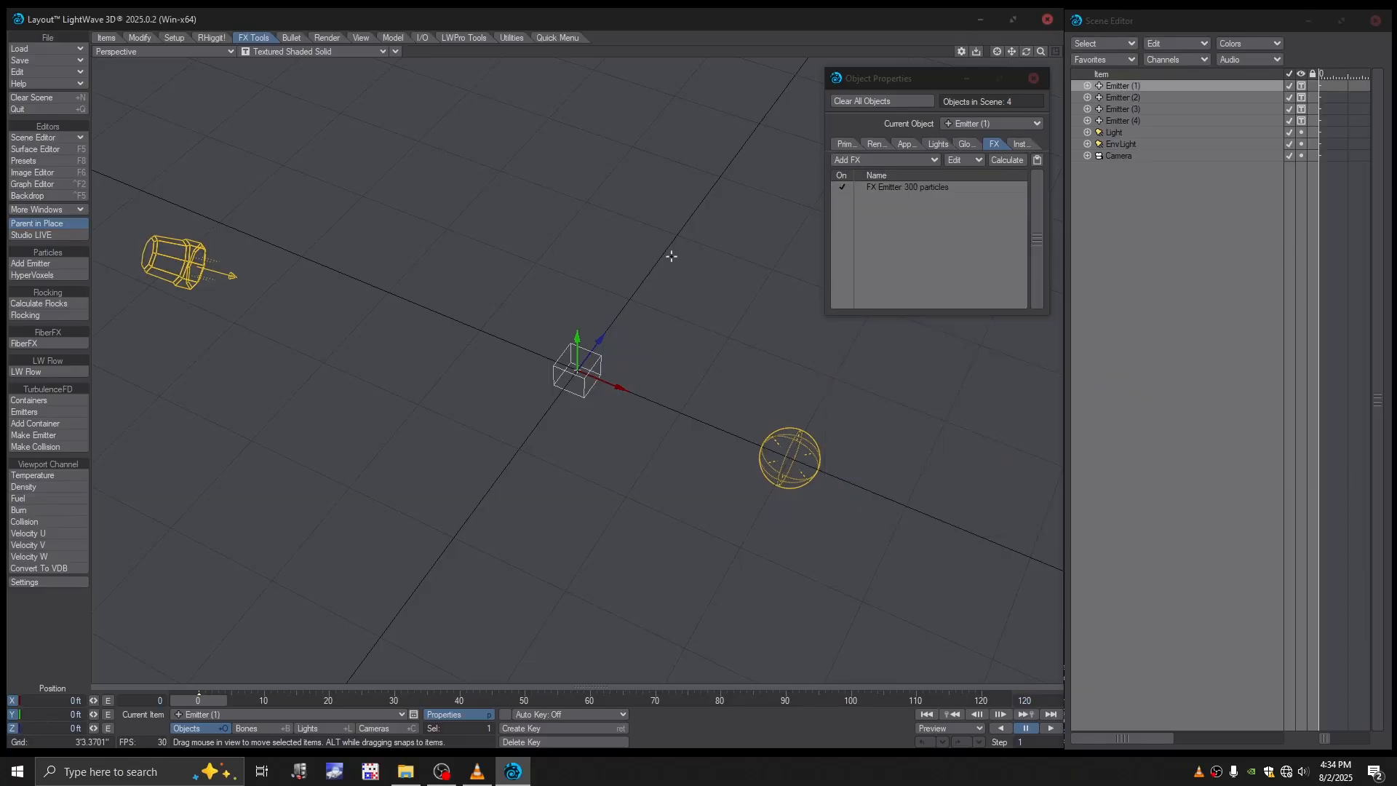
pyautogui.keyDown('alt'); pyautogui.moveTo(671, 255); pyautogui.dragTo(686, 312); pyautogui.keyUp('alt')
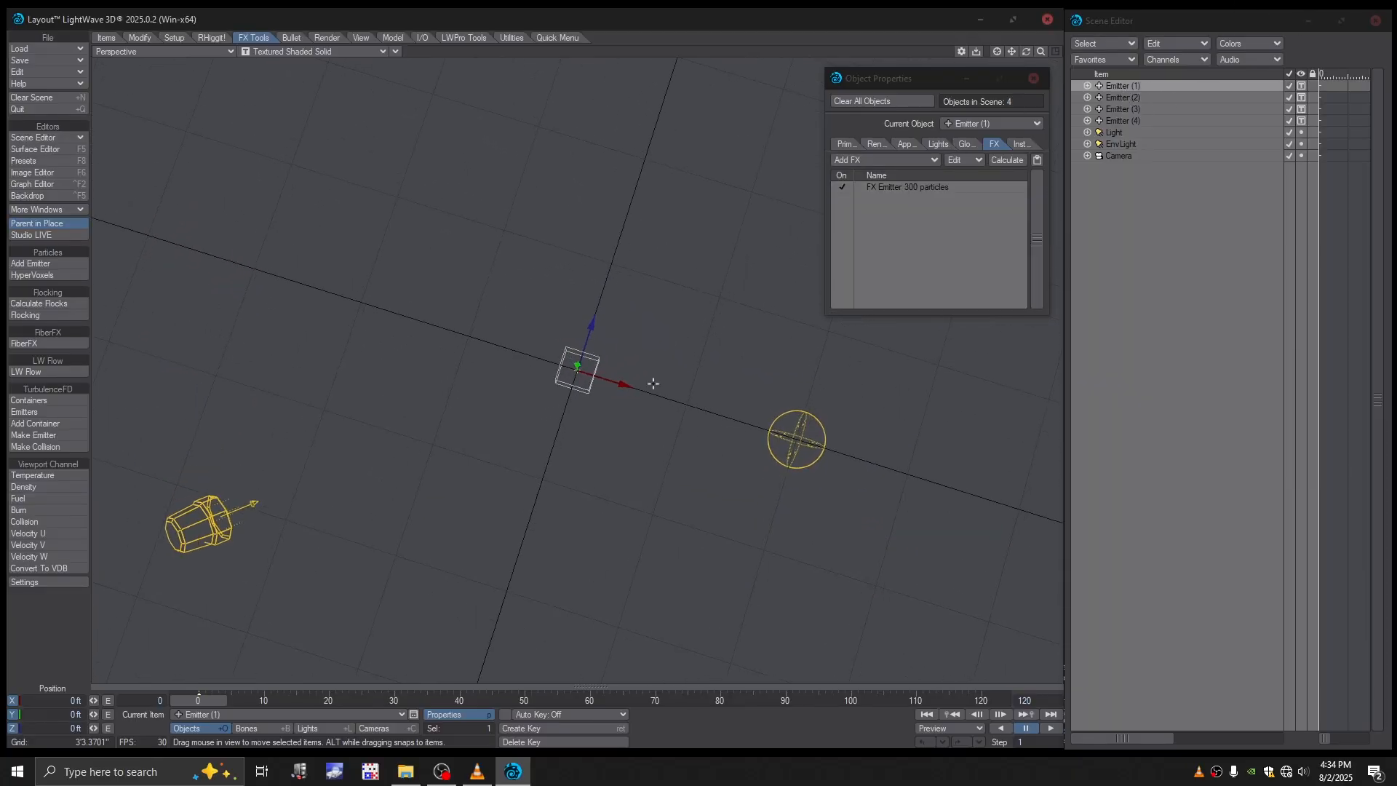
pyautogui.moveTo(628, 387); pyautogui.dragTo(610, 382)
pyautogui.moveTo(575, 318); pyautogui.dragTo(580, 300)
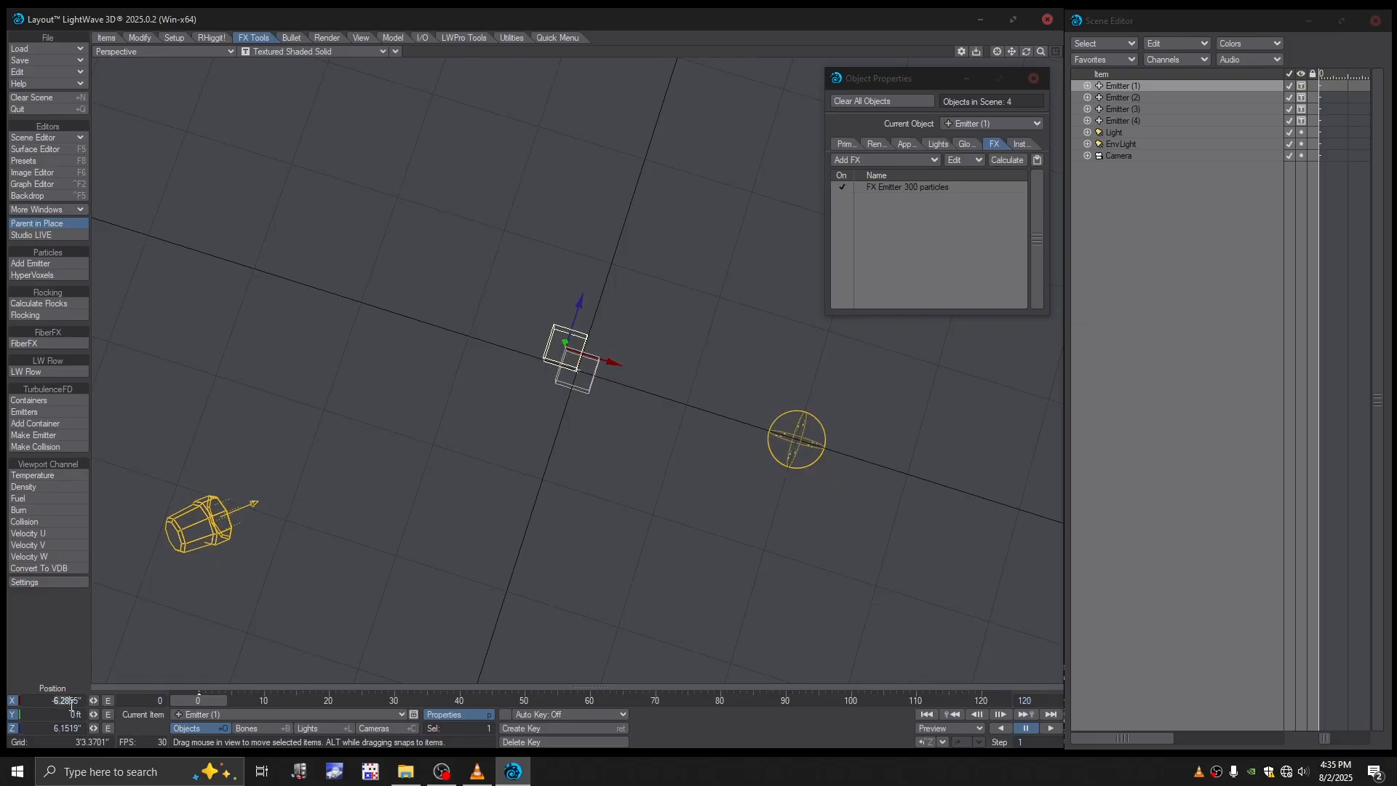
pyautogui.write('-6')
pyautogui.moveTo(52, 730); pyautogui.dragTo(79, 733)
pyautogui.write('6')
# - Move Emitter (2) off the origin to 6" in X and 6" in Z
pyautogui.click(1124, 97)
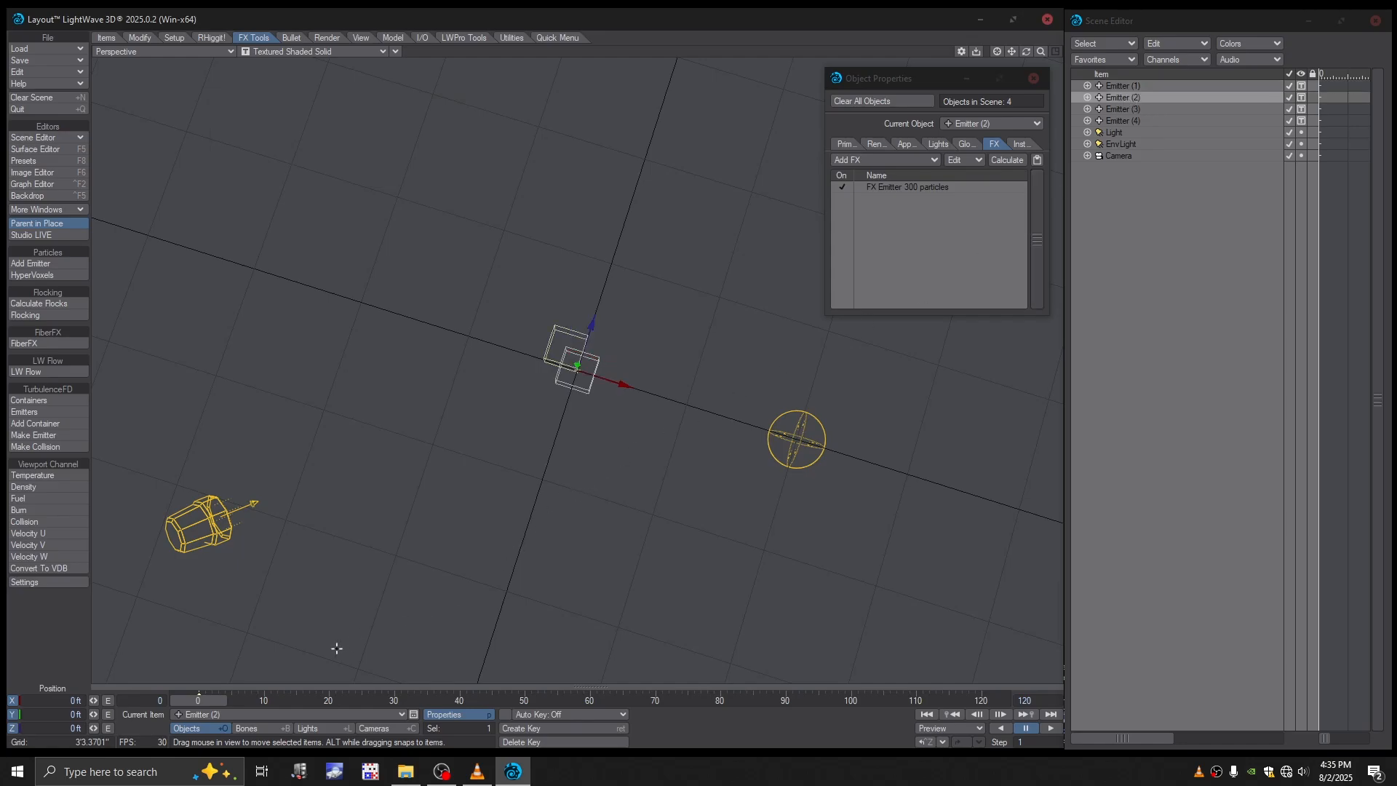
pyautogui.moveTo(595, 335); pyautogui.dragTo(616, 319)
pyautogui.moveTo(642, 370); pyautogui.dragTo(641, 370)
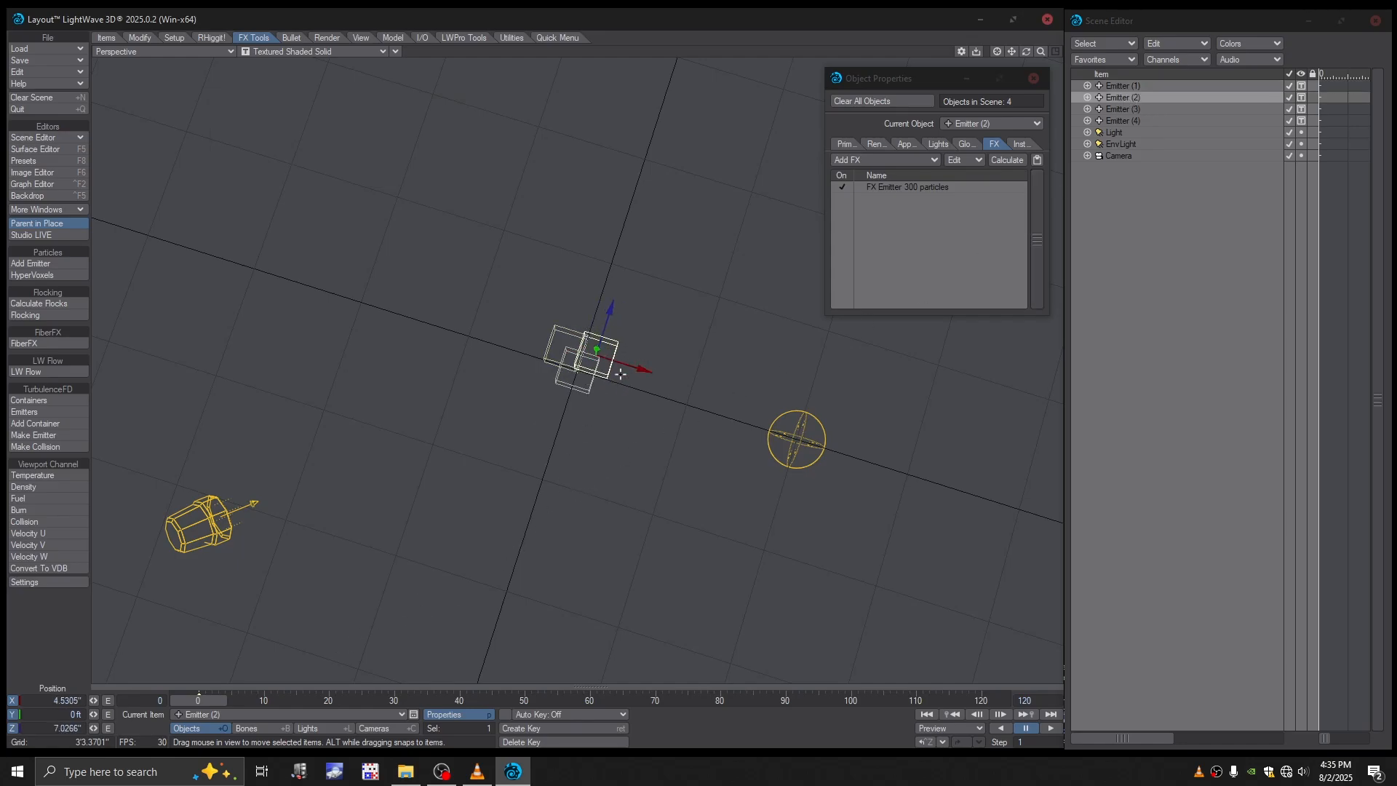
pyautogui.moveTo(81, 701); pyautogui.dragTo(54, 728)
pyautogui.write('6')
pyautogui.press('Return')
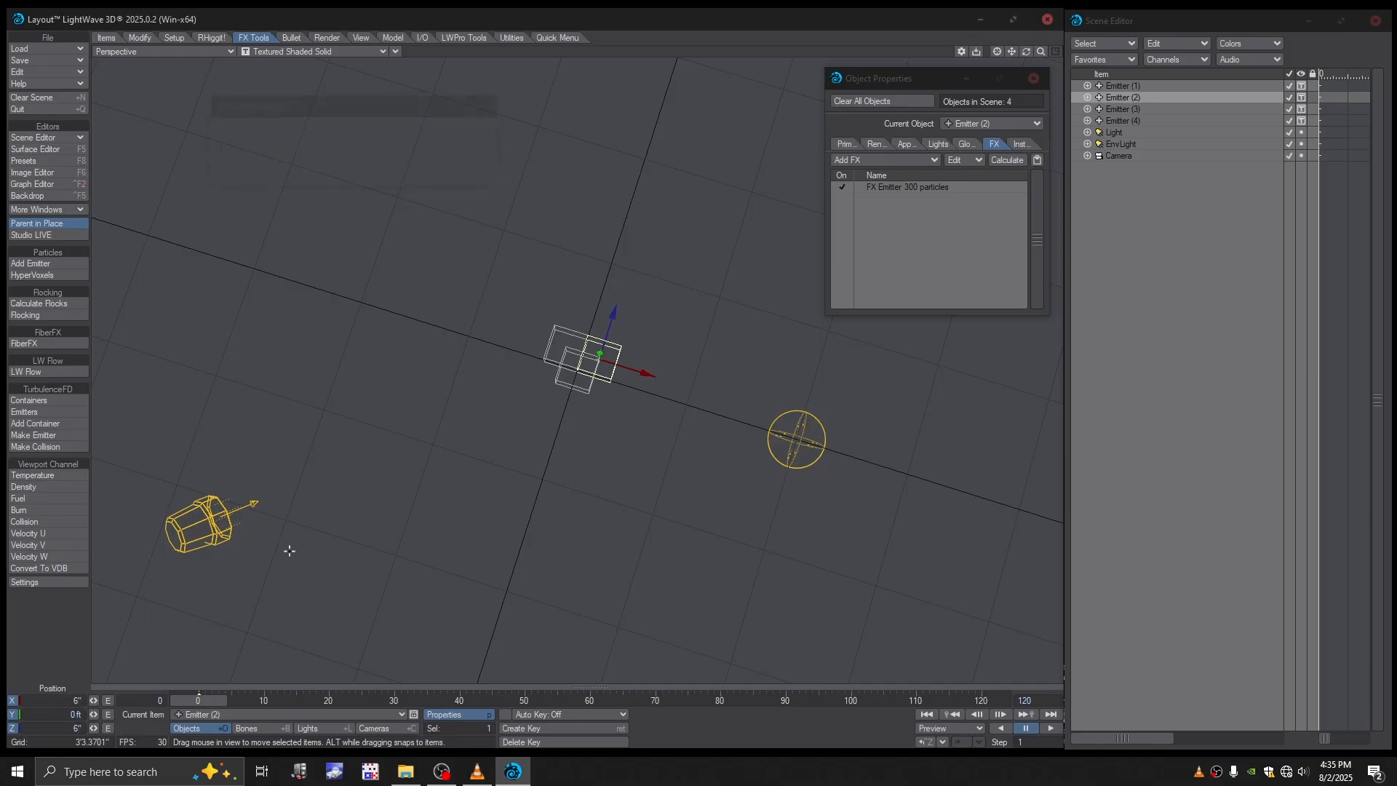
# - Move Emitter (3) off the origin to 6" in X and -6" in Z
pyautogui.click(1120, 109)
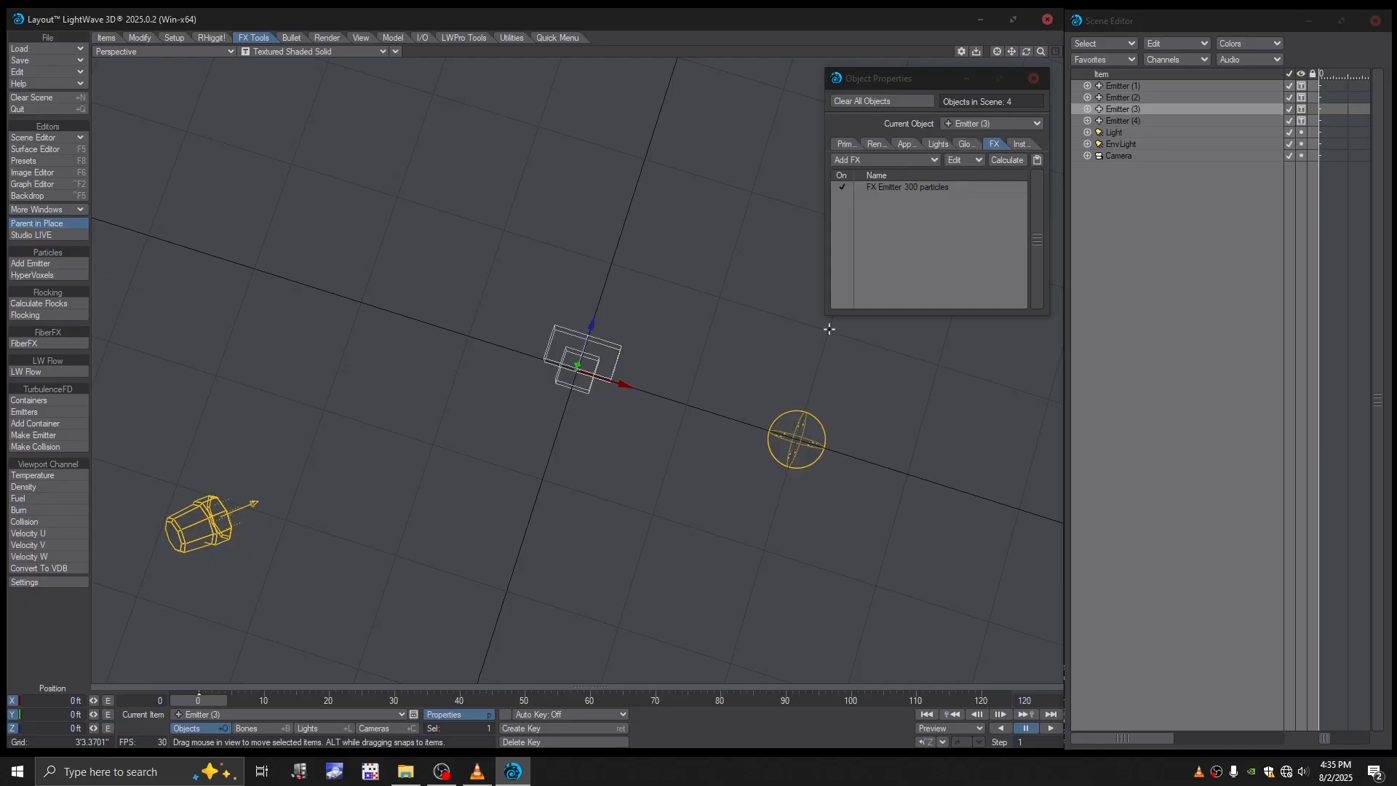
pyautogui.moveTo(610, 323); pyautogui.dragTo(583, 348)
pyautogui.moveTo(618, 409); pyautogui.dragTo(634, 414)
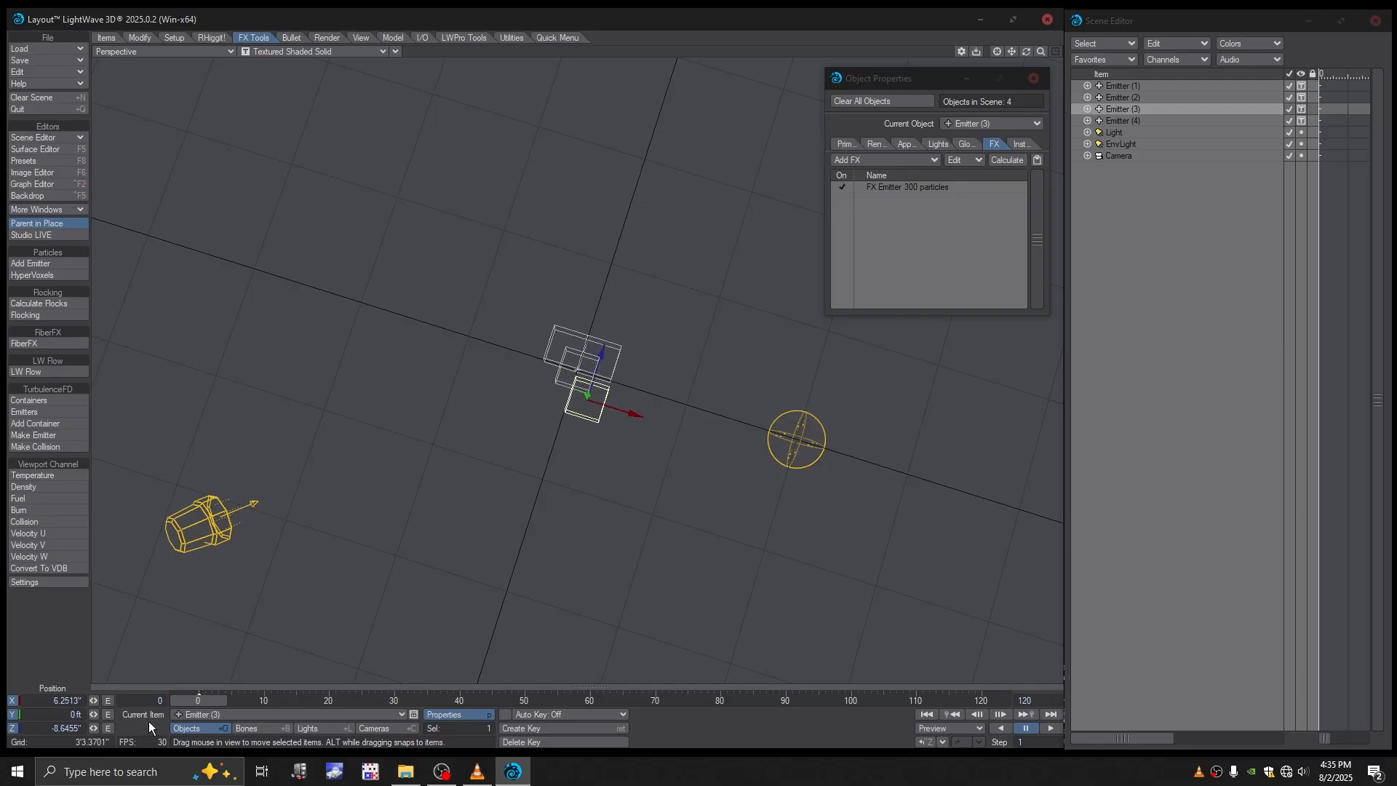
pyautogui.click(78, 700)
pyautogui.write('6')
pyautogui.click(77, 728)
pyautogui.write('-6')
pyautogui.press('Return')
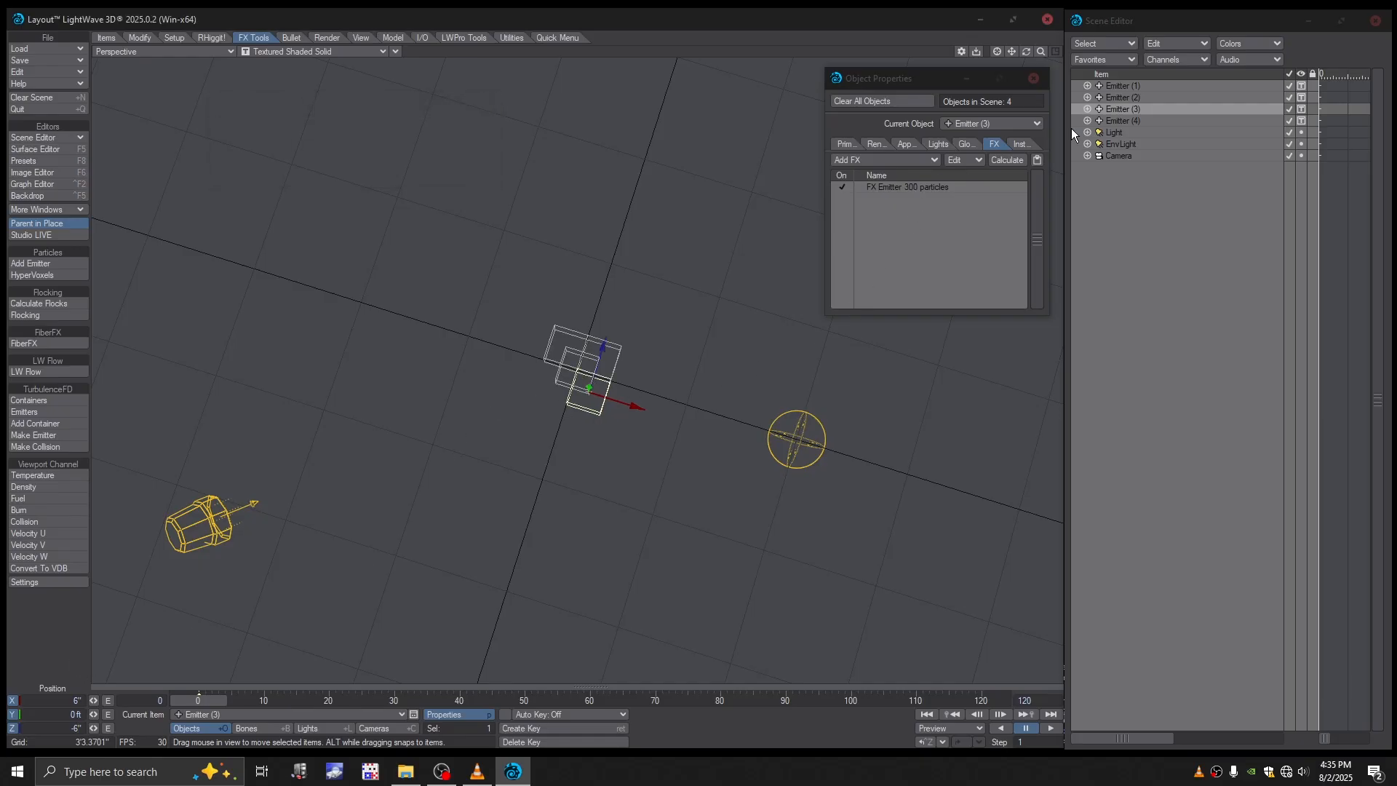
# - Move Emitter (4) off the origin to -6" in X and -6" in Z
pyautogui.click(1127, 121)
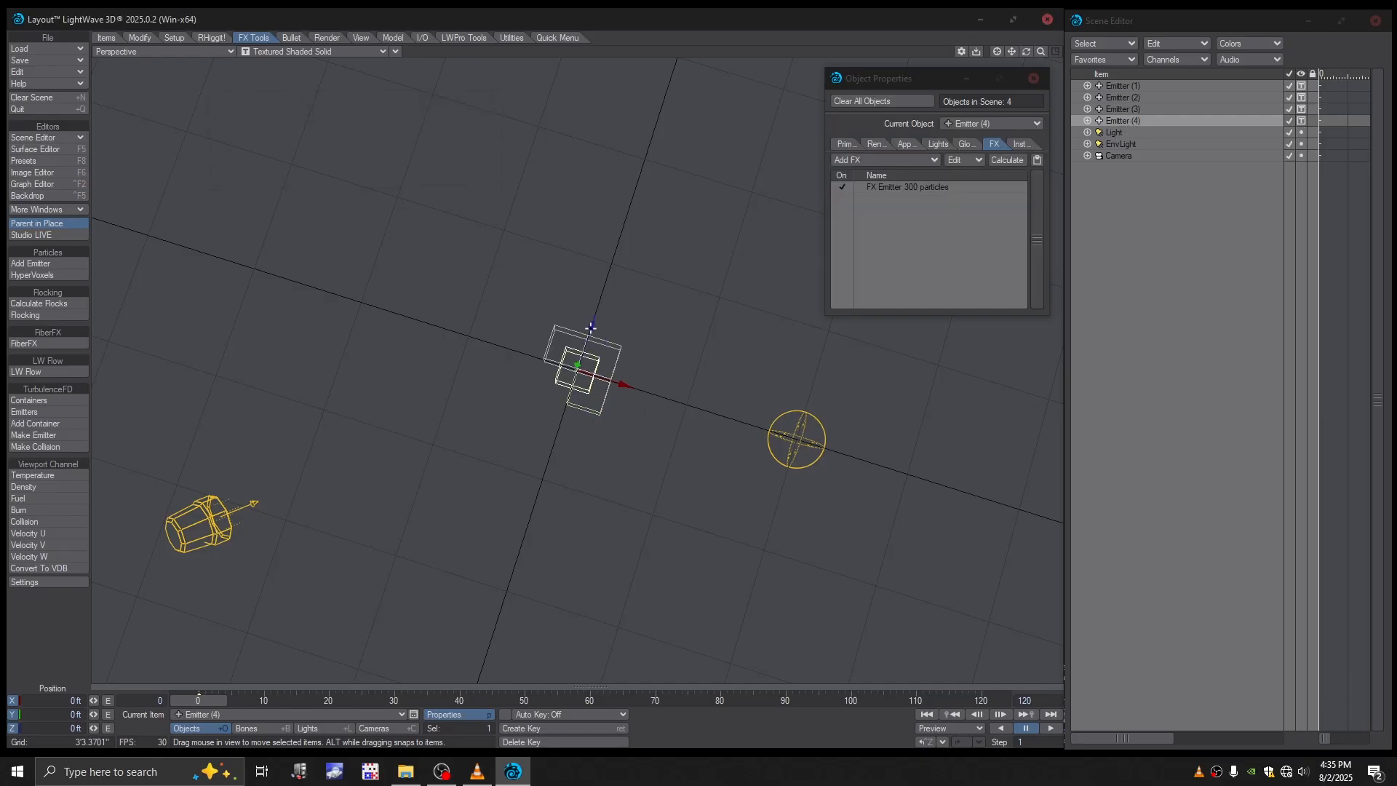
pyautogui.moveTo(590, 327); pyautogui.dragTo(585, 342)
pyautogui.moveTo(609, 397); pyautogui.dragTo(567, 403)
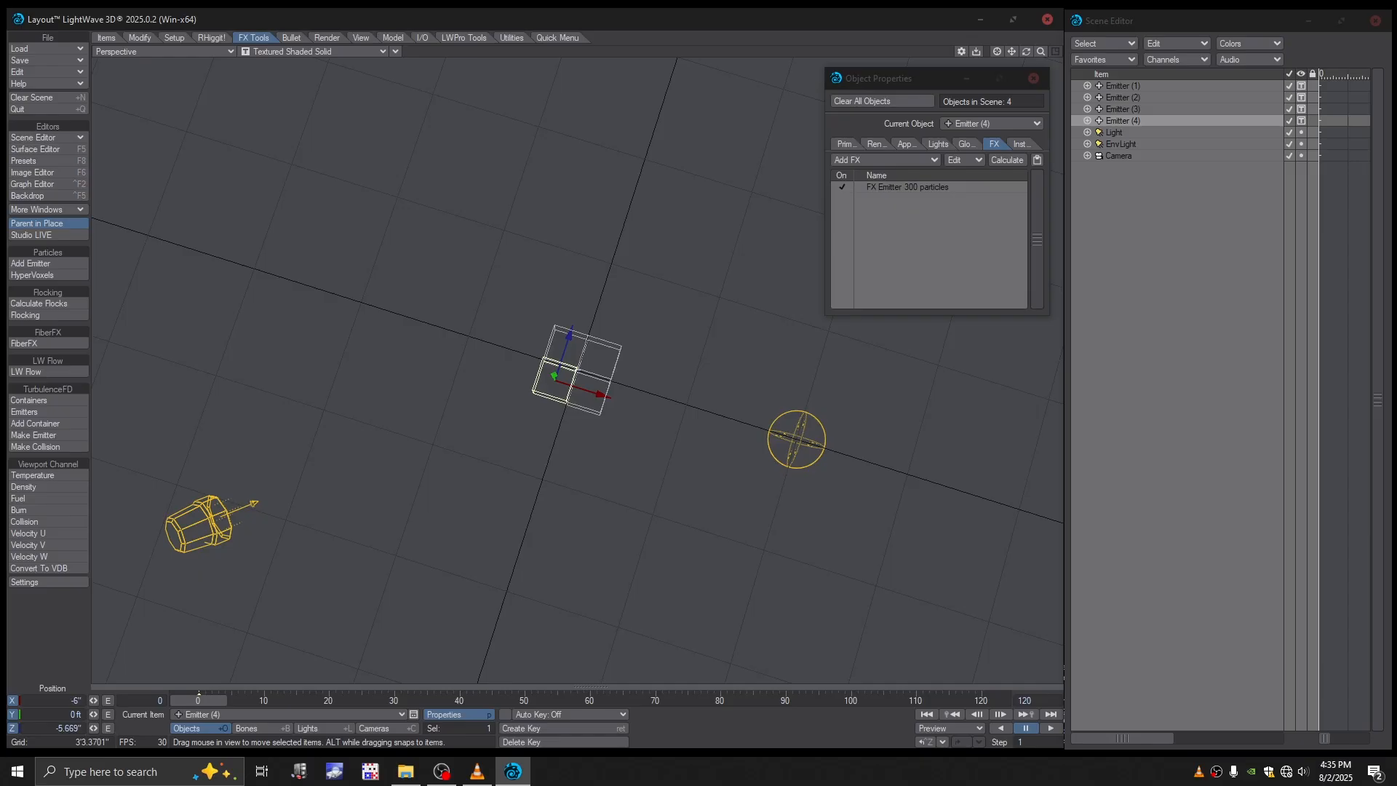
pyautogui.moveTo(79, 728); pyautogui.dragTo(60, 730)
pyautogui.write('-6')
pyautogui.press('Return')
# - Create a motion key at frame 0 for Emitter (4) on all position, rotation and scale channels
pyautogui.keyDown('alt'); pyautogui.moveTo(554, 504); pyautogui.dragTo(553, 480); pyautogui.keyUp('alt')
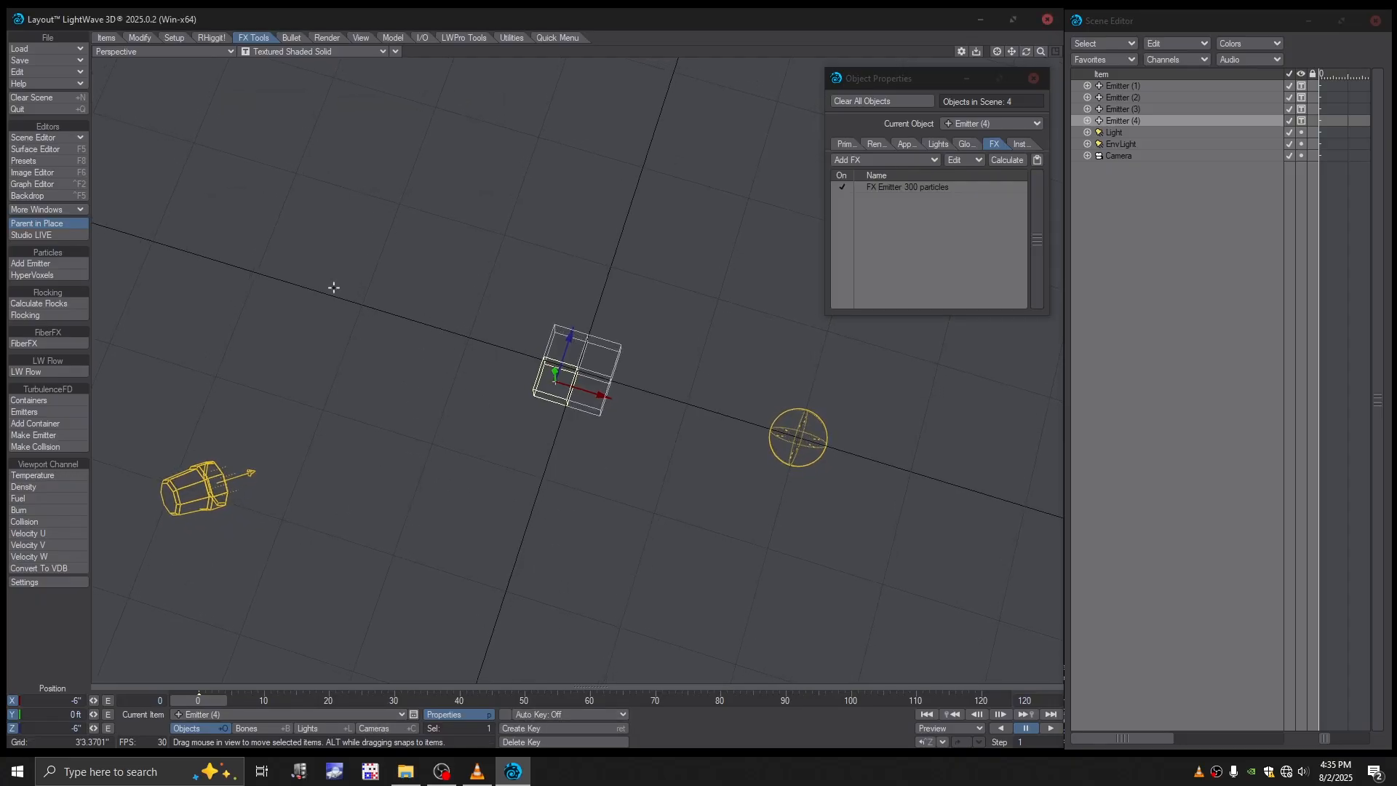
pyautogui.press('Return')
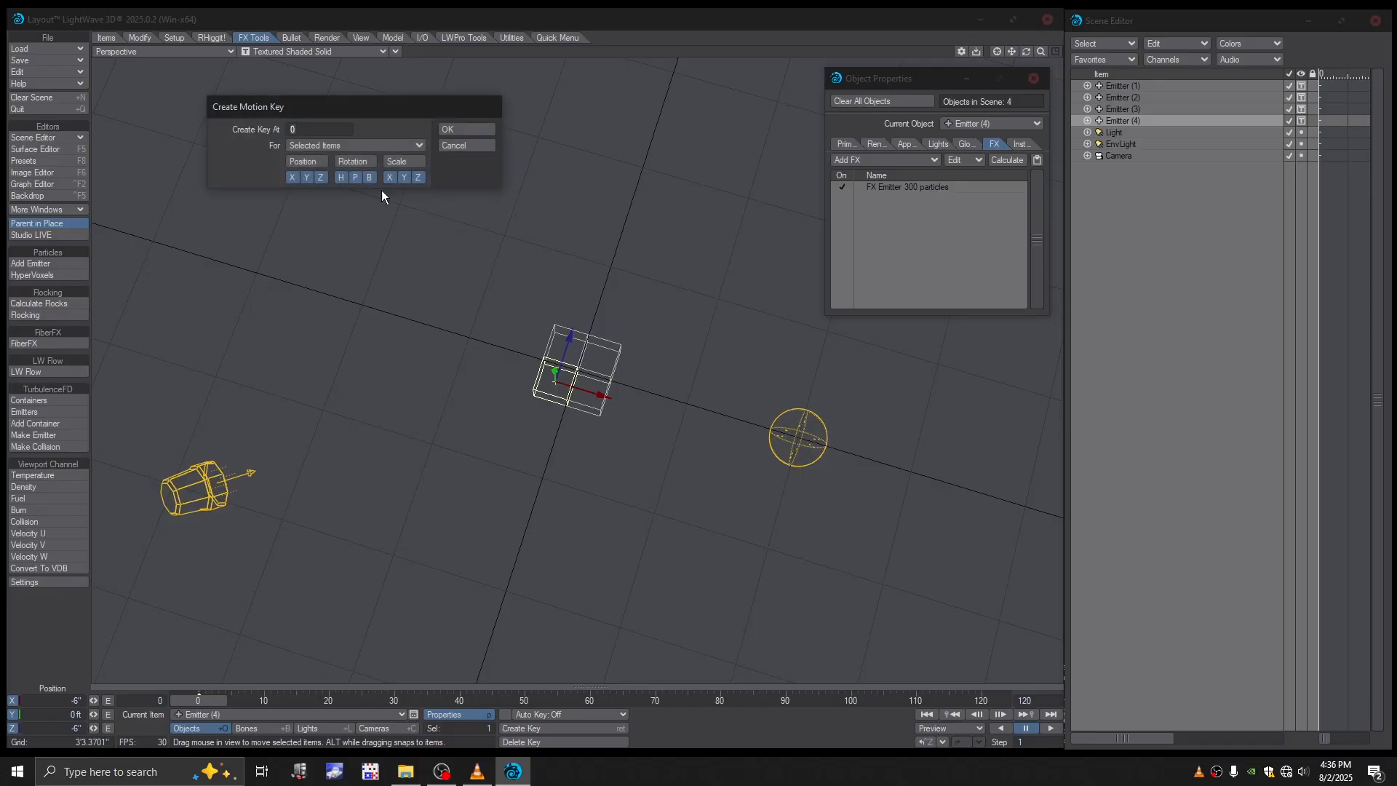
pyautogui.click(463, 128)
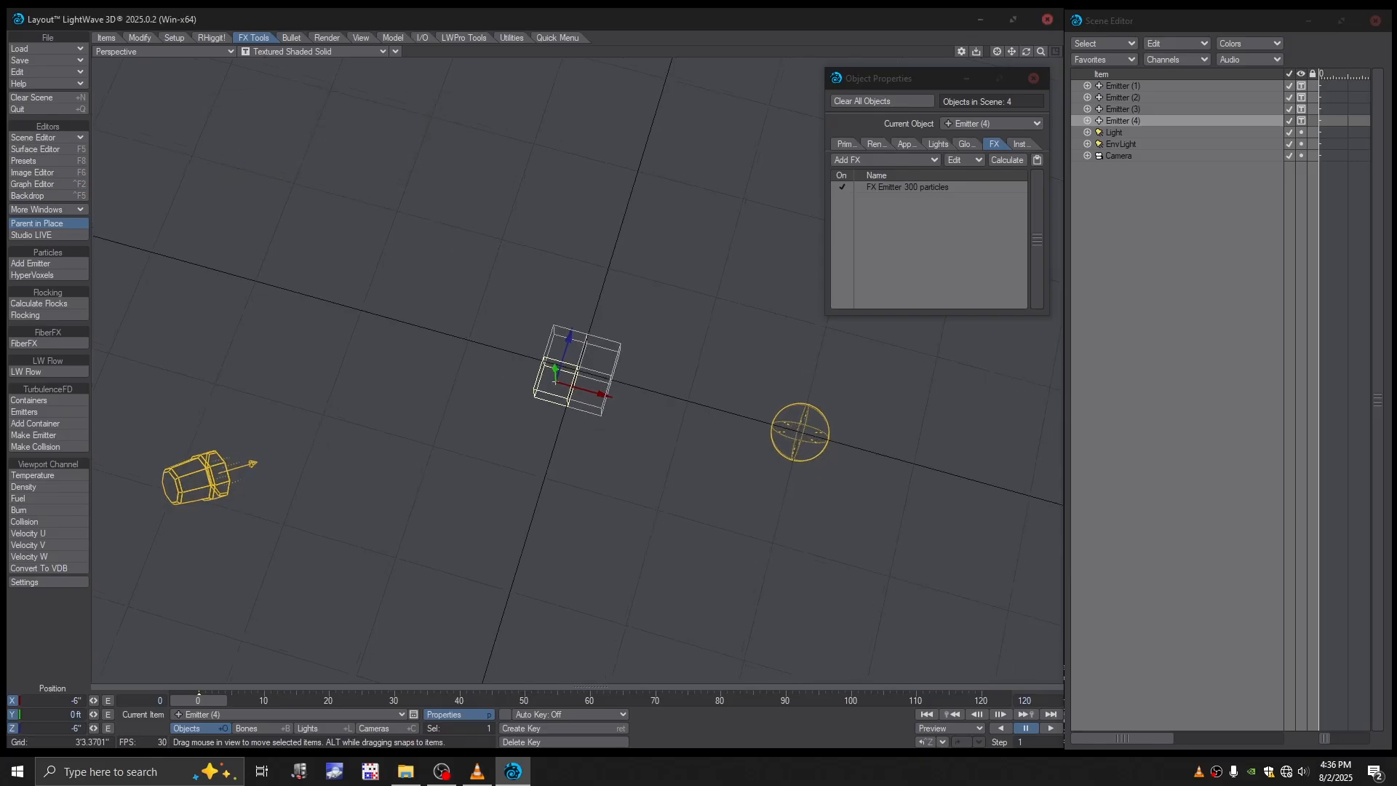
pyautogui.keyDown('alt'); pyautogui.moveTo(615, 450); pyautogui.dragTo(559, 439); pyautogui.keyUp('alt')
pyautogui.scroll(3, 604, 437)
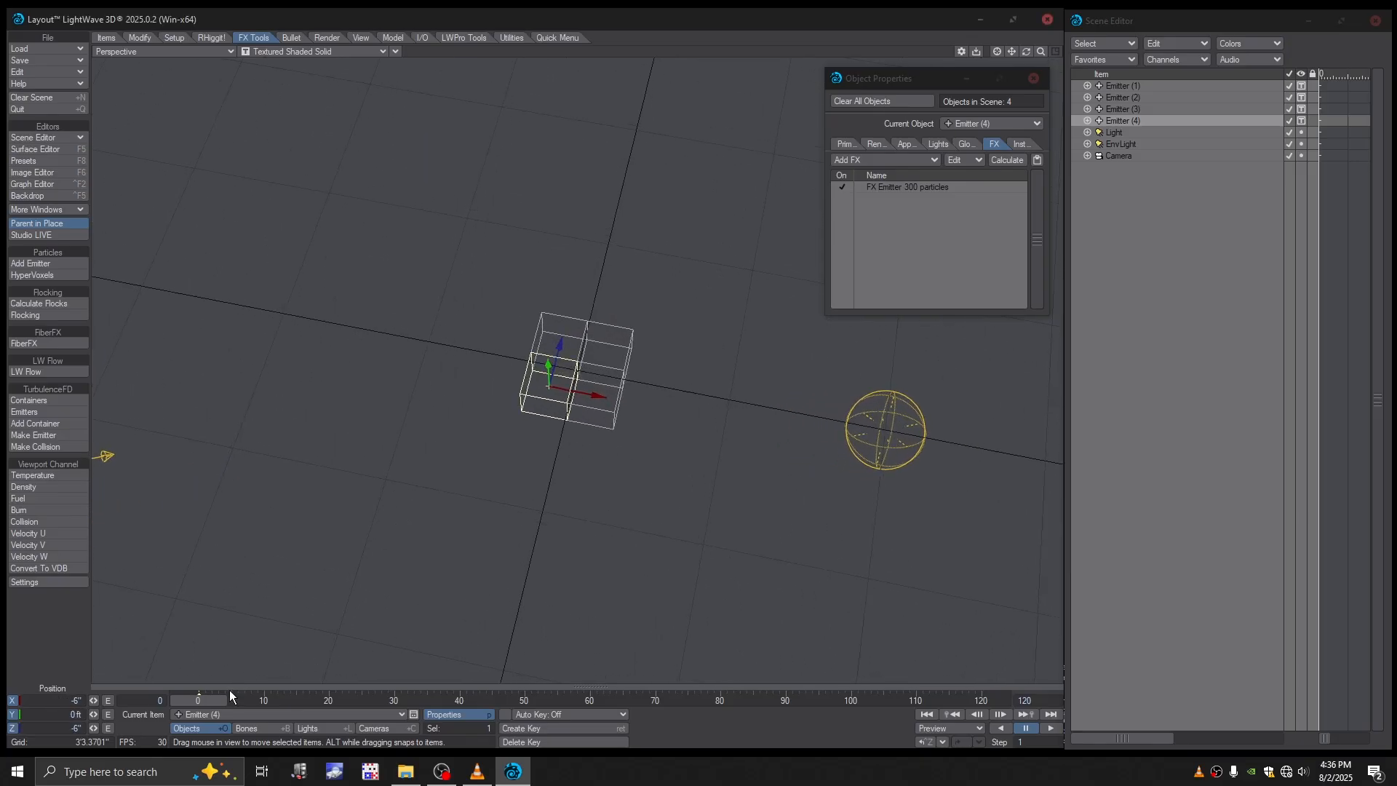
pyautogui.moveTo(211, 700)
pyautogui.mouseDown()
pyautogui.moveTo(231, 700)
pyautogui.moveTo(198, 700)
pyautogui.mouseUp()
pyautogui.keyDown('alt'); pyautogui.moveTo(589, 537); pyautogui.dragTo(592, 460); pyautogui.keyUp('alt')
pyautogui.scroll(3, 591, 474)
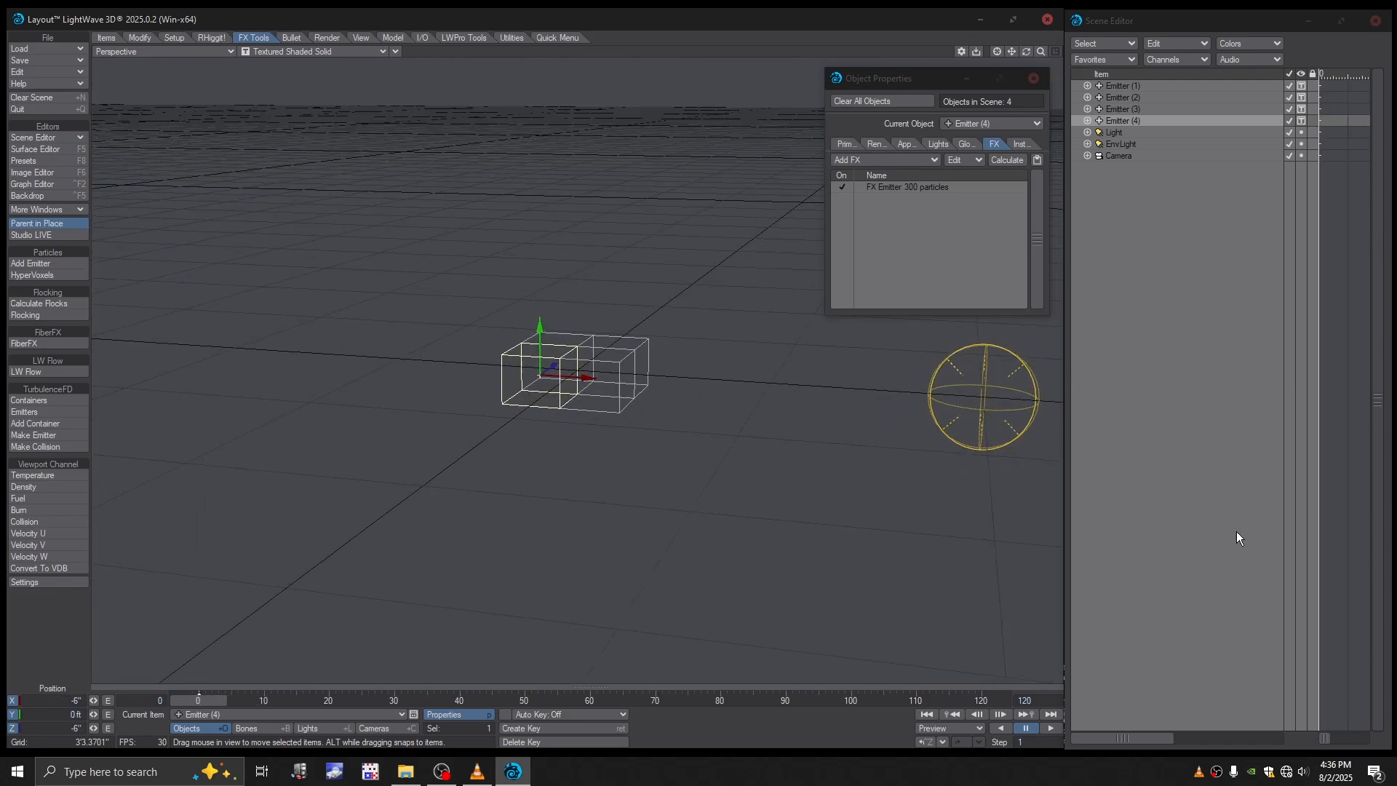
pyautogui.moveTo(808, 392)
pyautogui.keyDown('alt'); pyautogui.mouseDown()
pyautogui.moveTo(800, 349)
pyautogui.moveTo(798, 404)
pyautogui.mouseUp(); pyautogui.keyUp('alt')
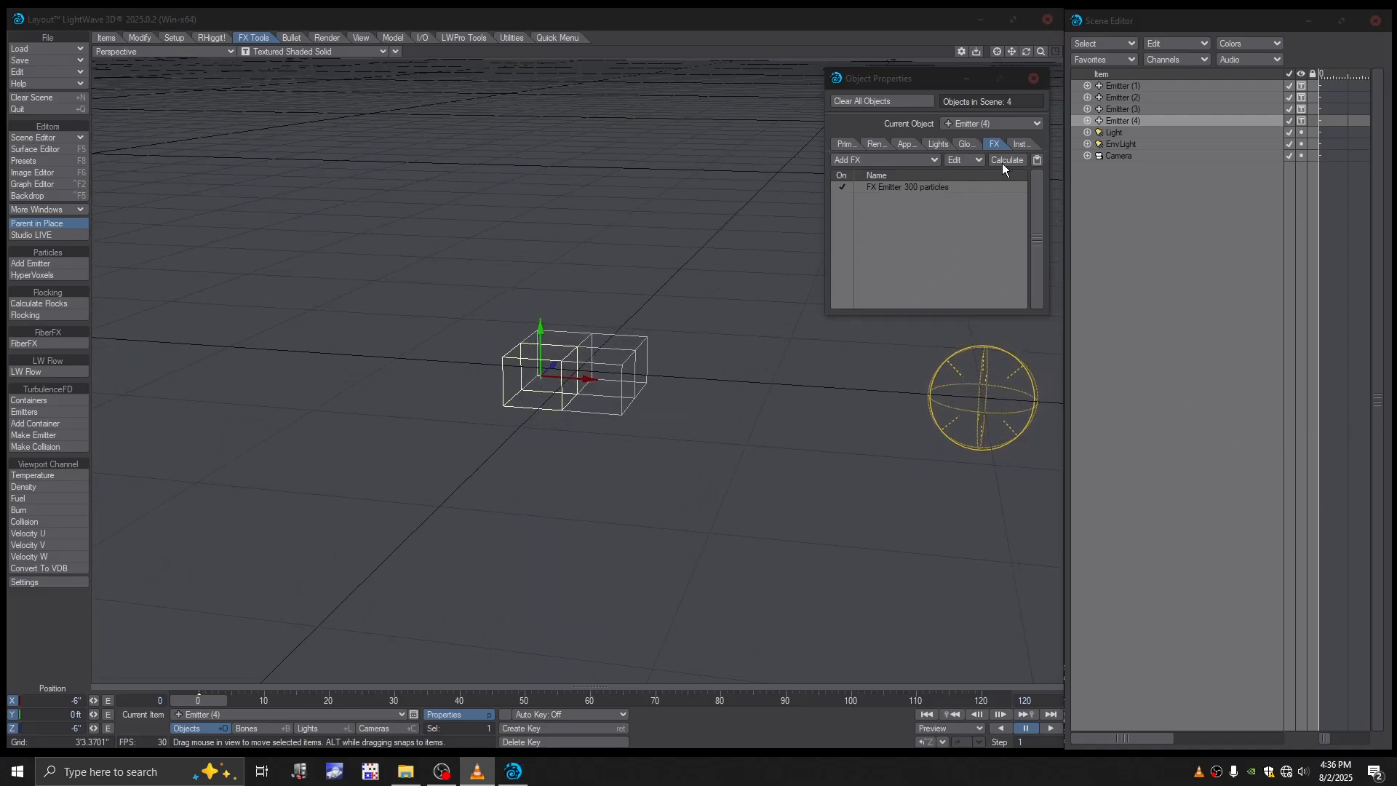
# - Review the FX emitter settings of Emitter (2), covering its generator, particle, motion and gravity values
pyautogui.click(1121, 96)
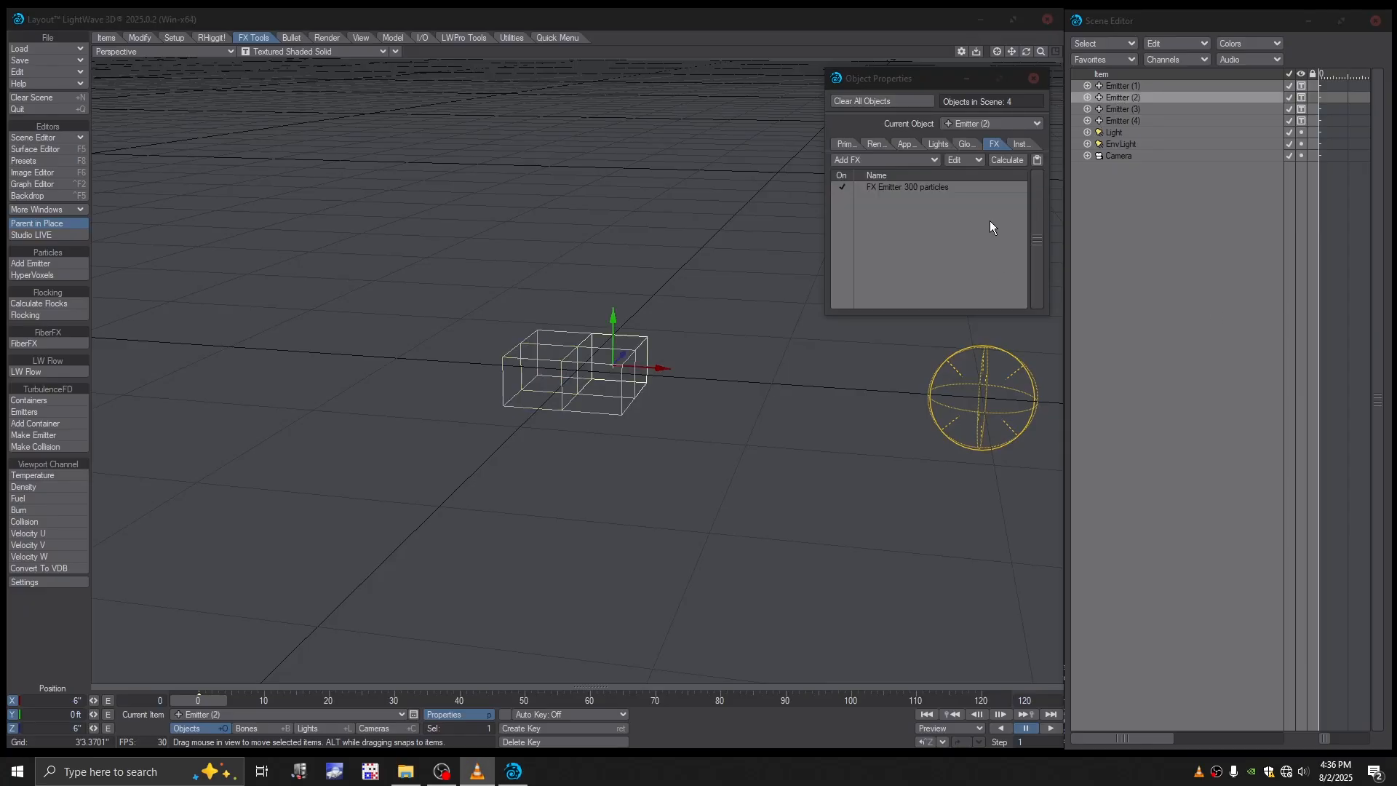
pyautogui.doubleClick(936, 188)
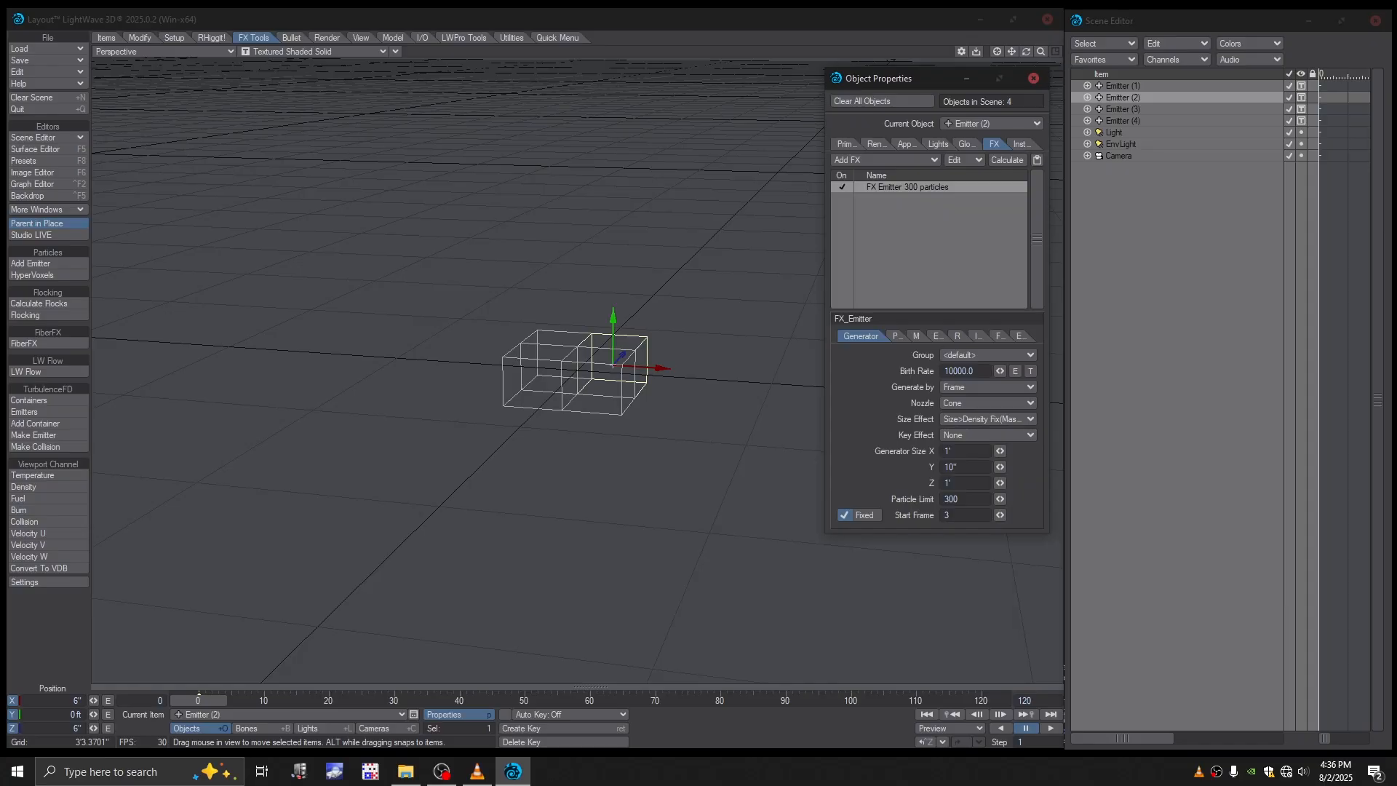
pyautogui.hotkey('alt', 'Tab')
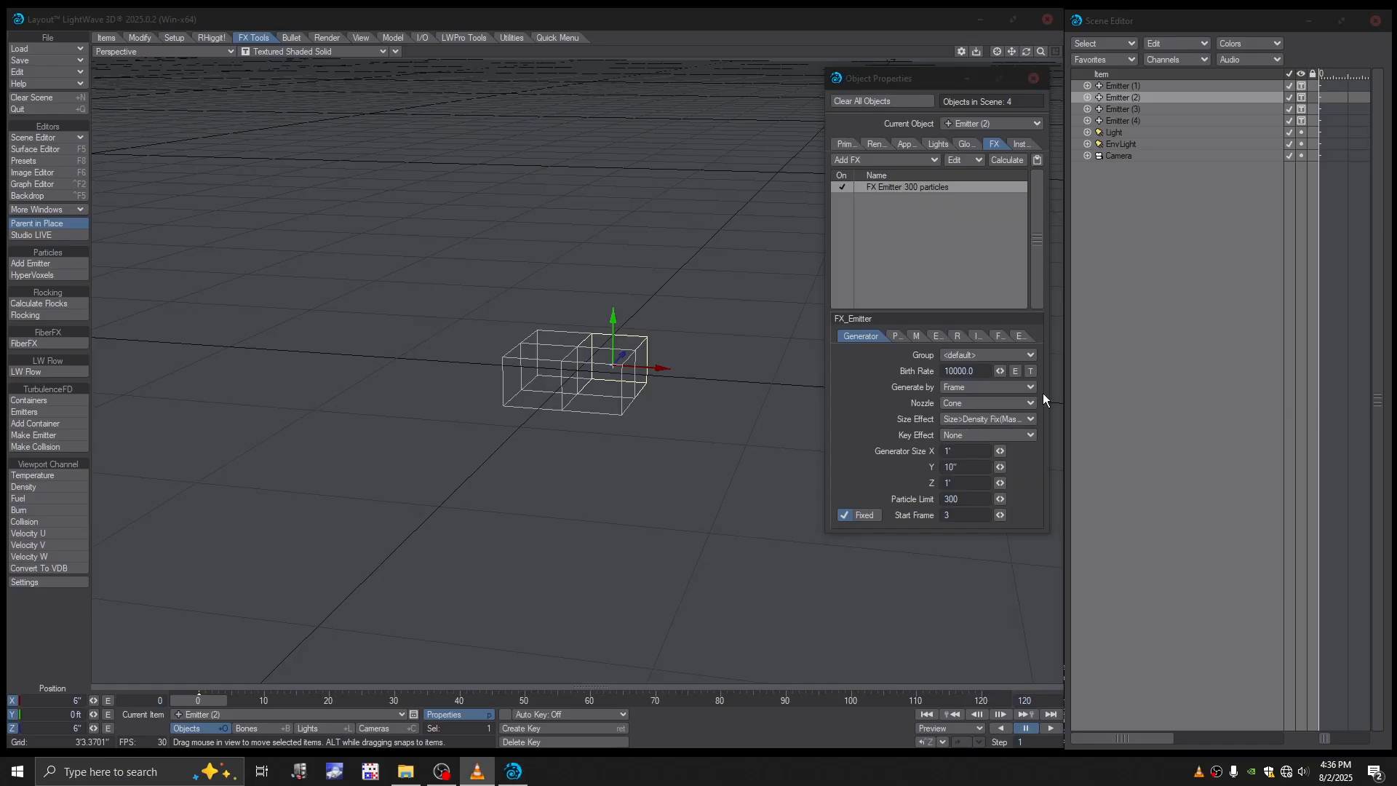
pyautogui.click(896, 337)
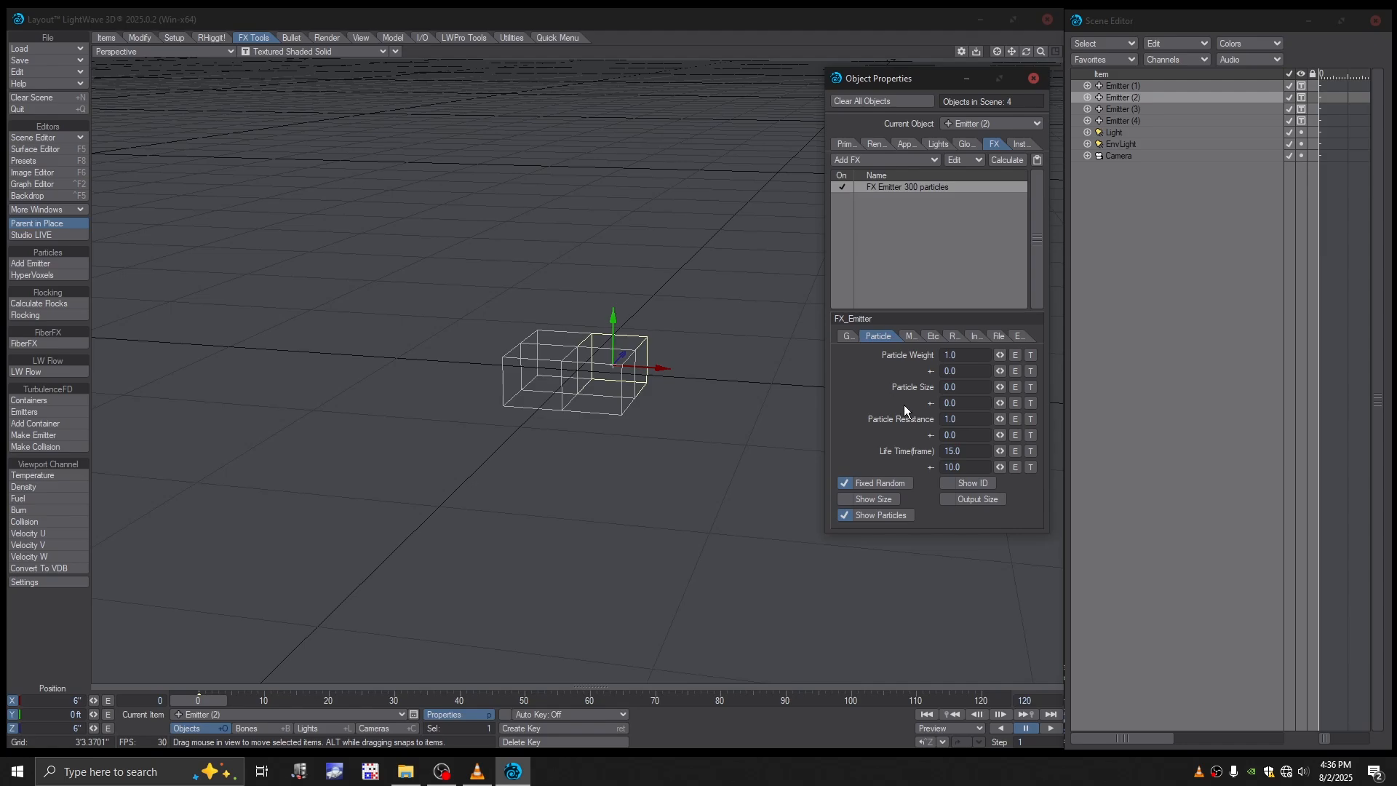
pyautogui.hotkey('alt', 'Tab')
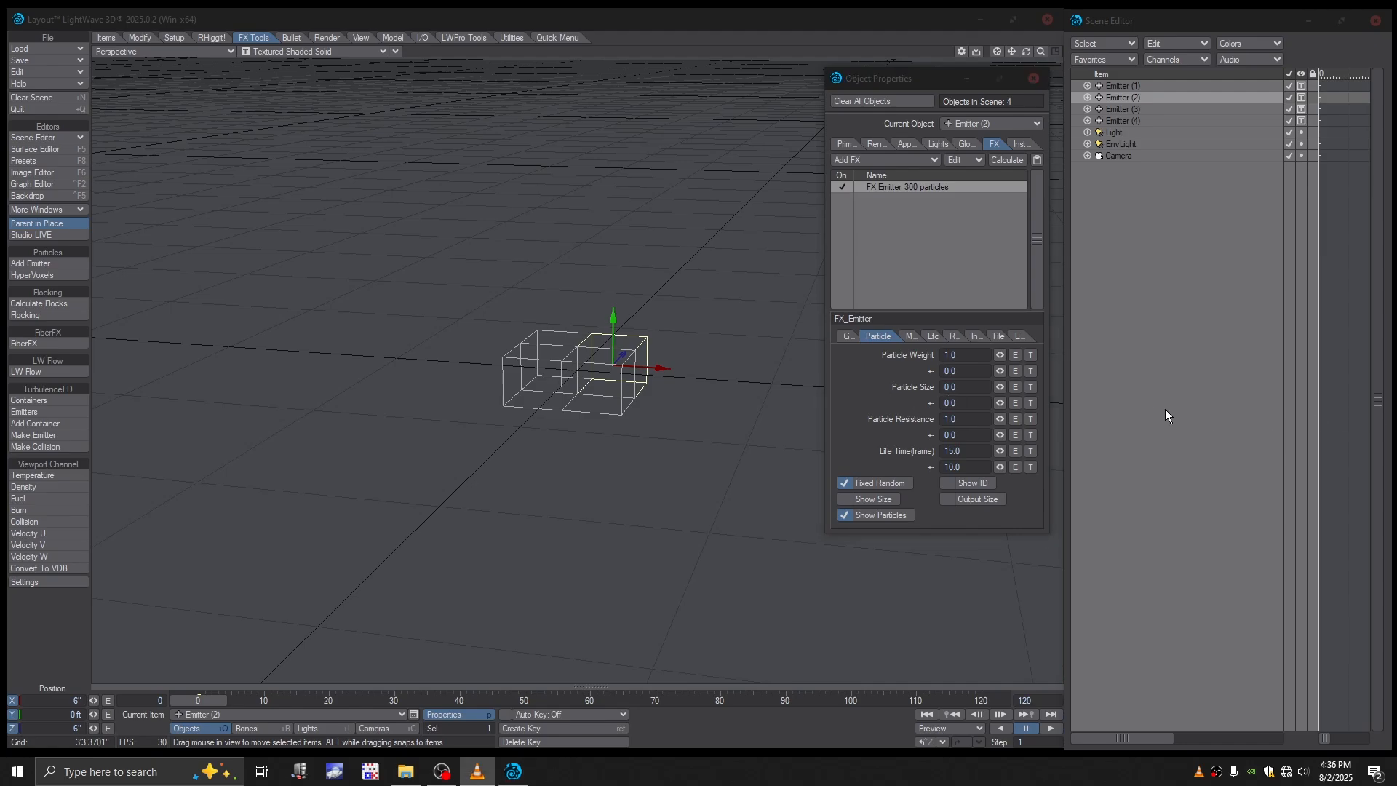
pyautogui.click(908, 336)
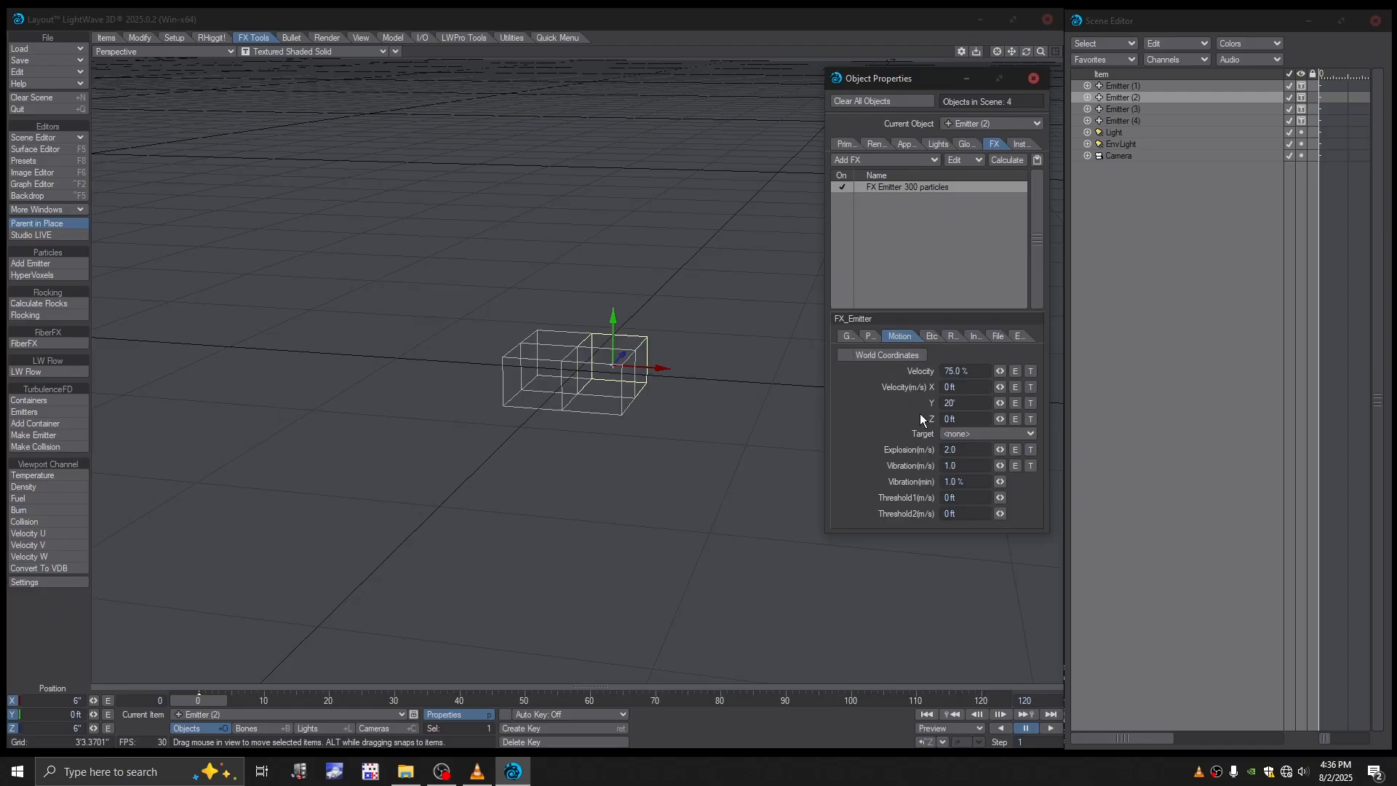
pyautogui.click(930, 336)
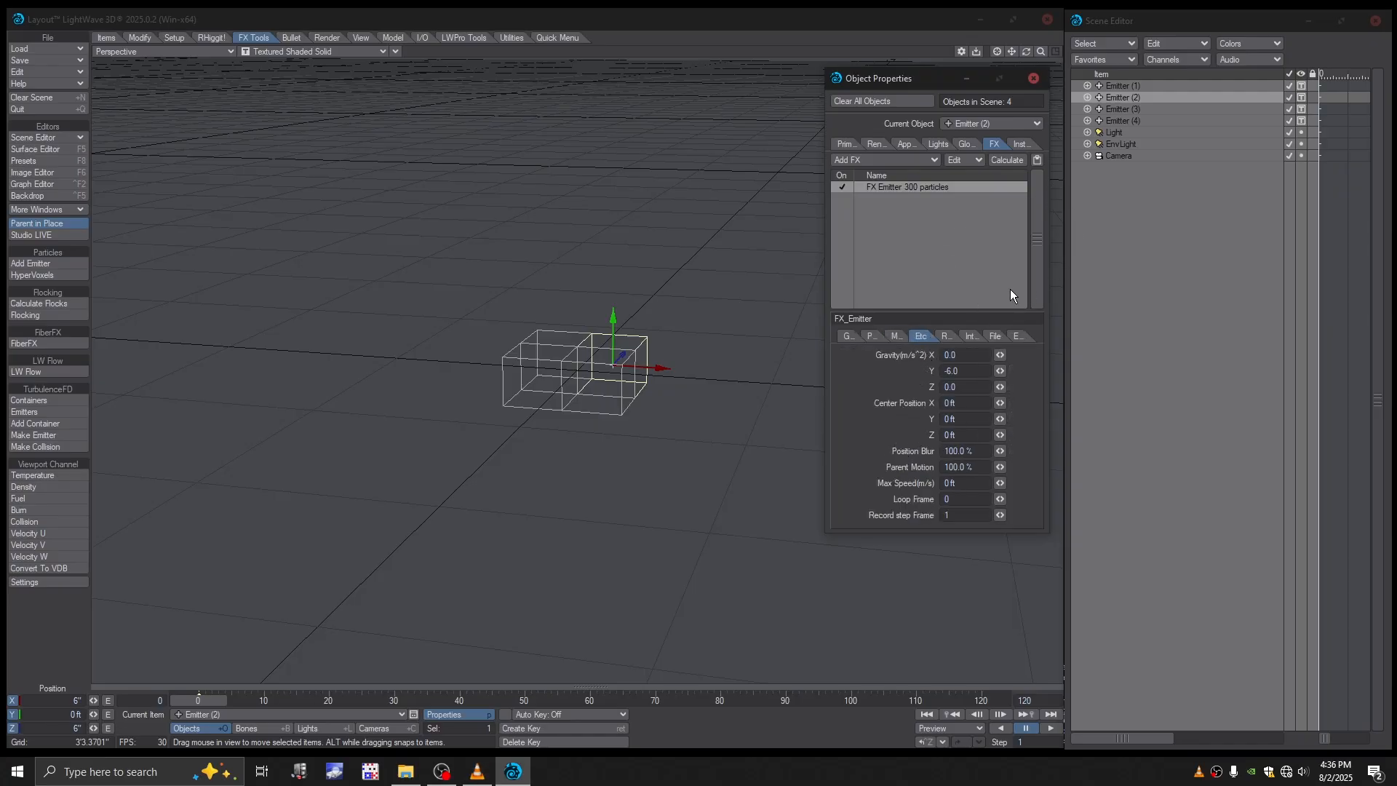
pyautogui.click(847, 336)
# - Set the start frame of Emitter (3) to 6 and check its particle, motion and gravity settings
pyautogui.click(1123, 108)
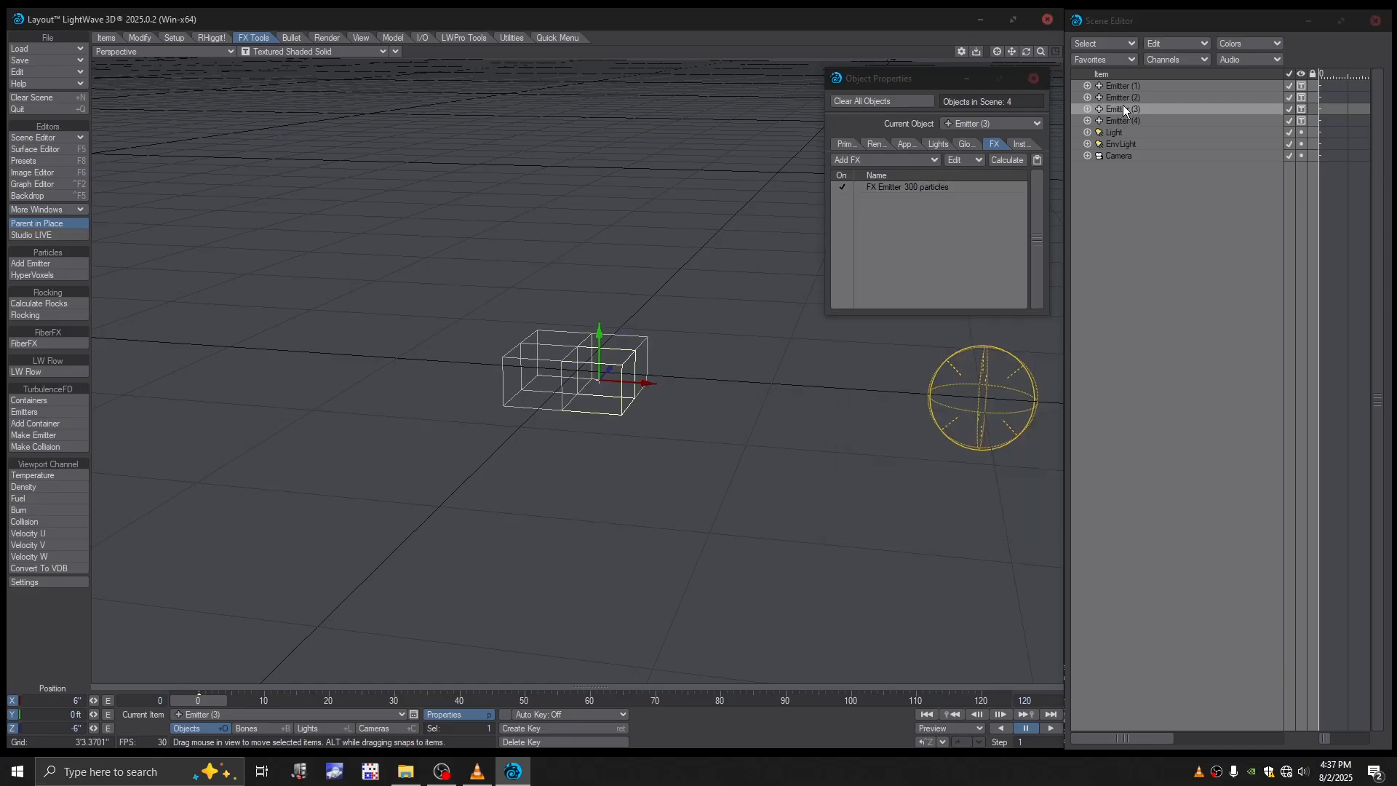
pyautogui.click(926, 186)
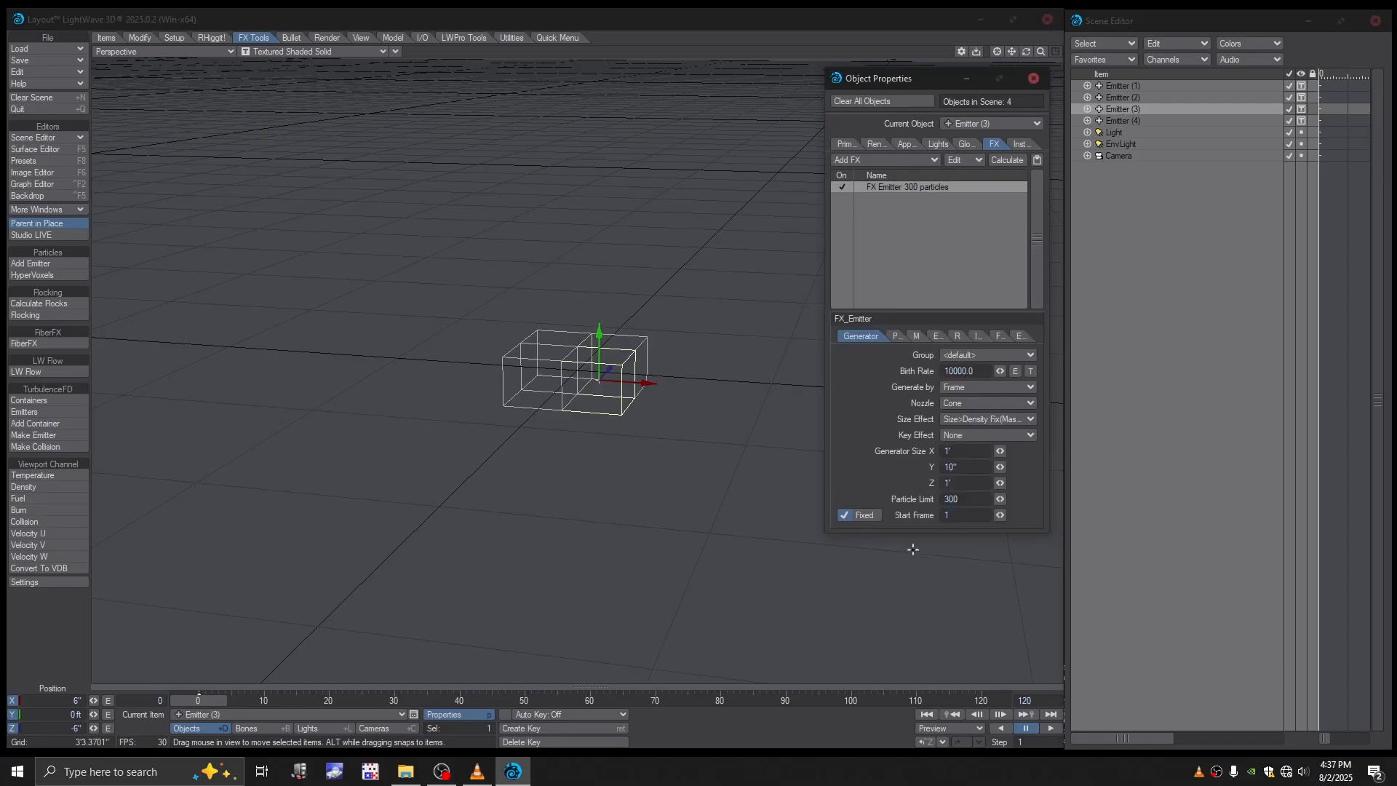
pyautogui.doubleClick(961, 515)
pyautogui.write('6')
pyautogui.press('Return')
pyautogui.click(894, 336)
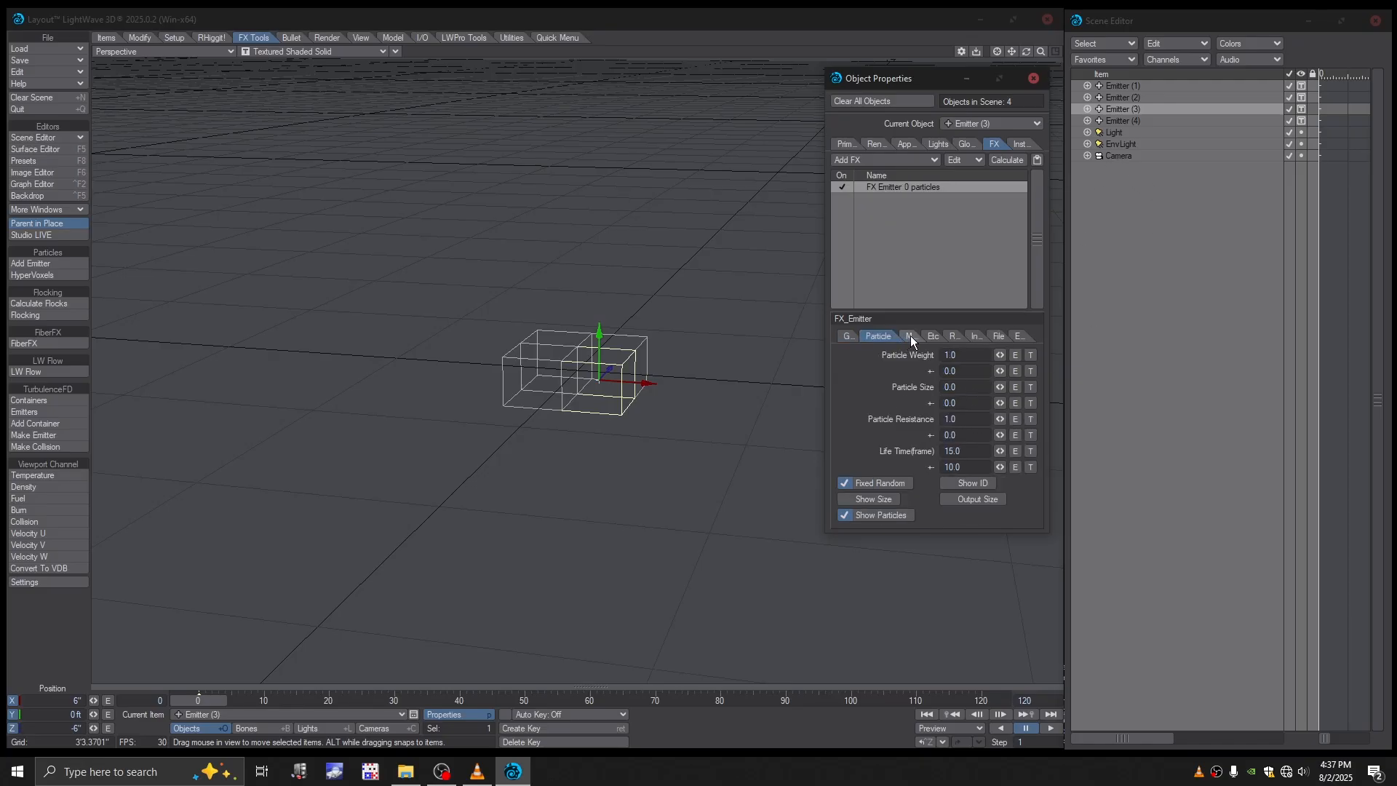
pyautogui.click(910, 336)
pyautogui.click(930, 336)
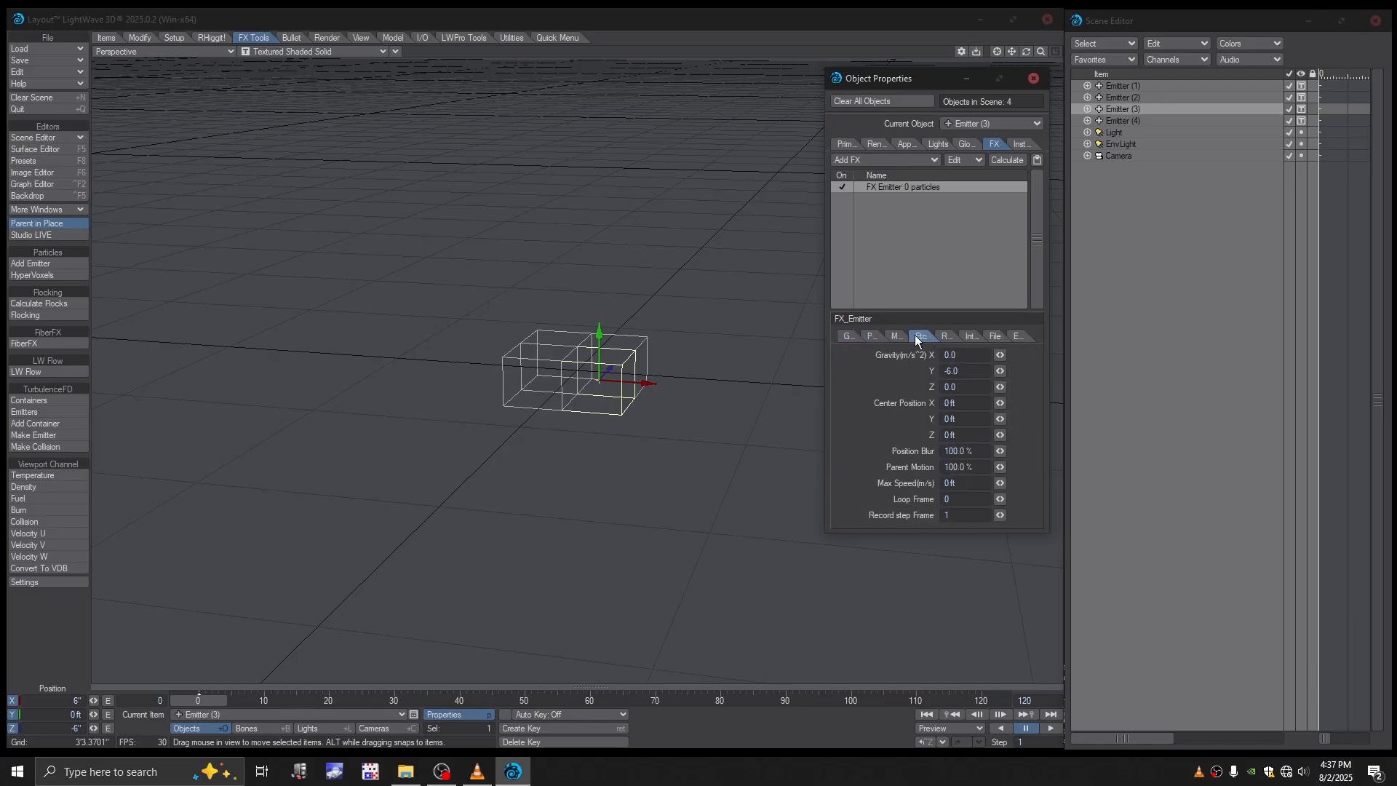
pyautogui.click(860, 335)
pyautogui.click(847, 335)
# - Bring up the FX emitter settings of Emitter (4) and enter its start frame
pyautogui.click(1125, 121)
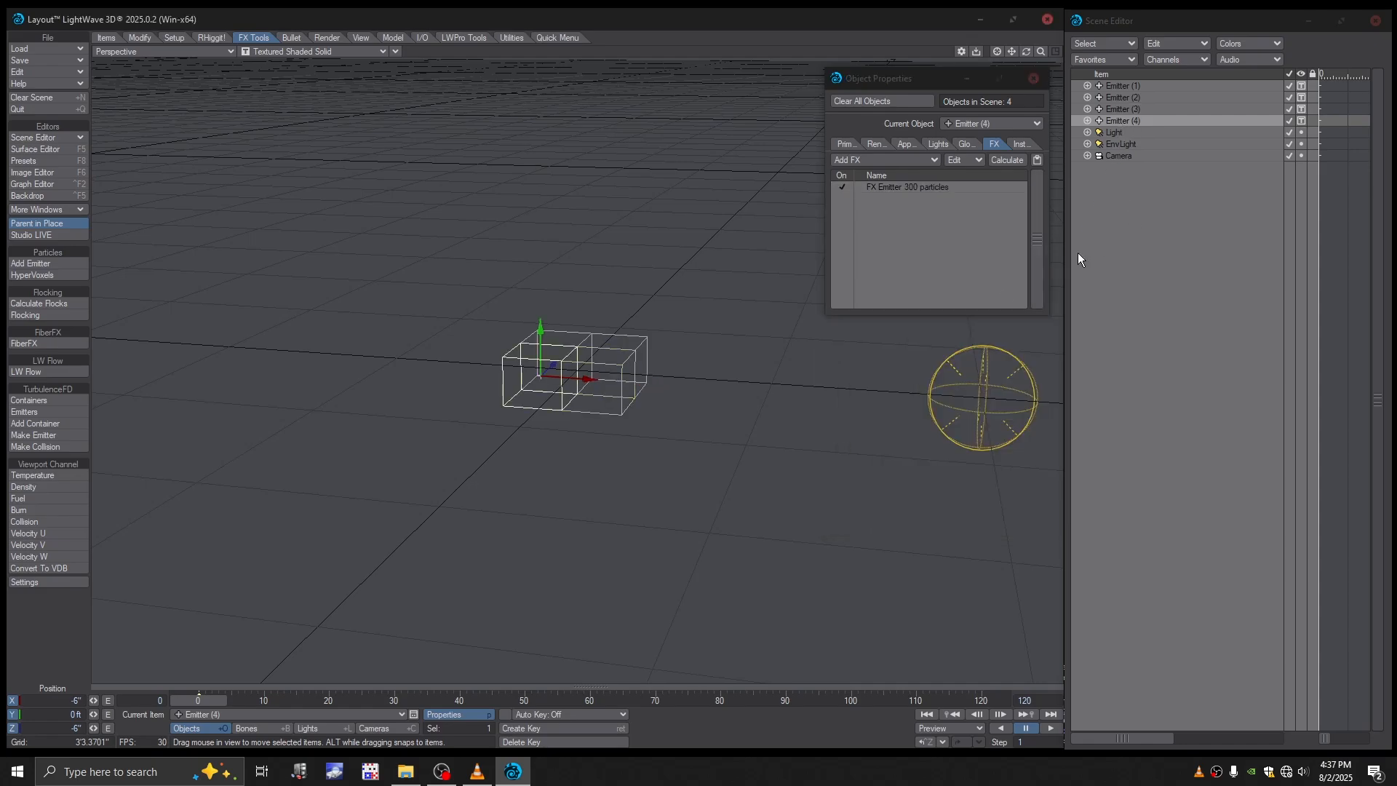
pyautogui.doubleClick(906, 188)
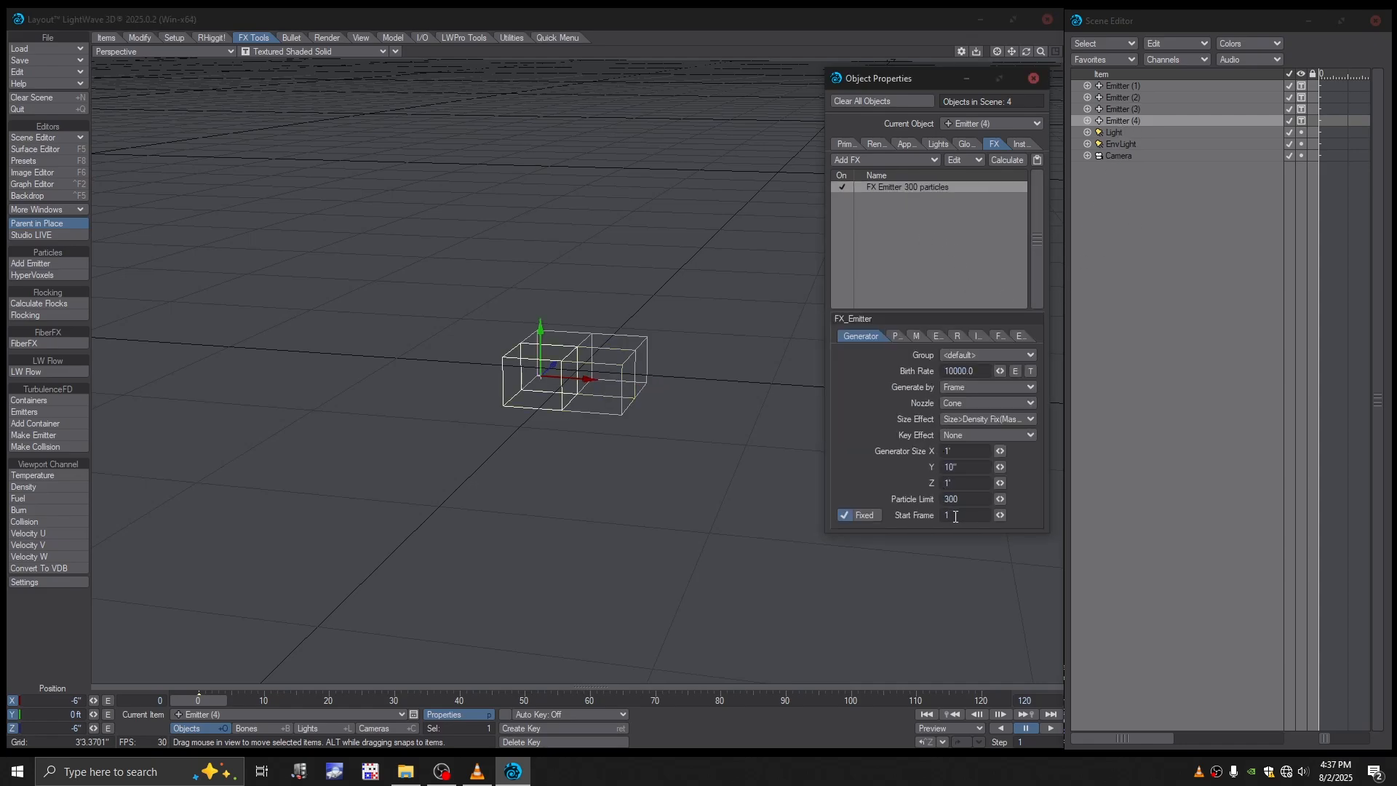
pyautogui.press('Return')
# - Preview the staggered particle bursts by scrubbing the animation to about frame 16 and back to frame 0
pyautogui.moveTo(207, 701); pyautogui.dragTo(252, 701)
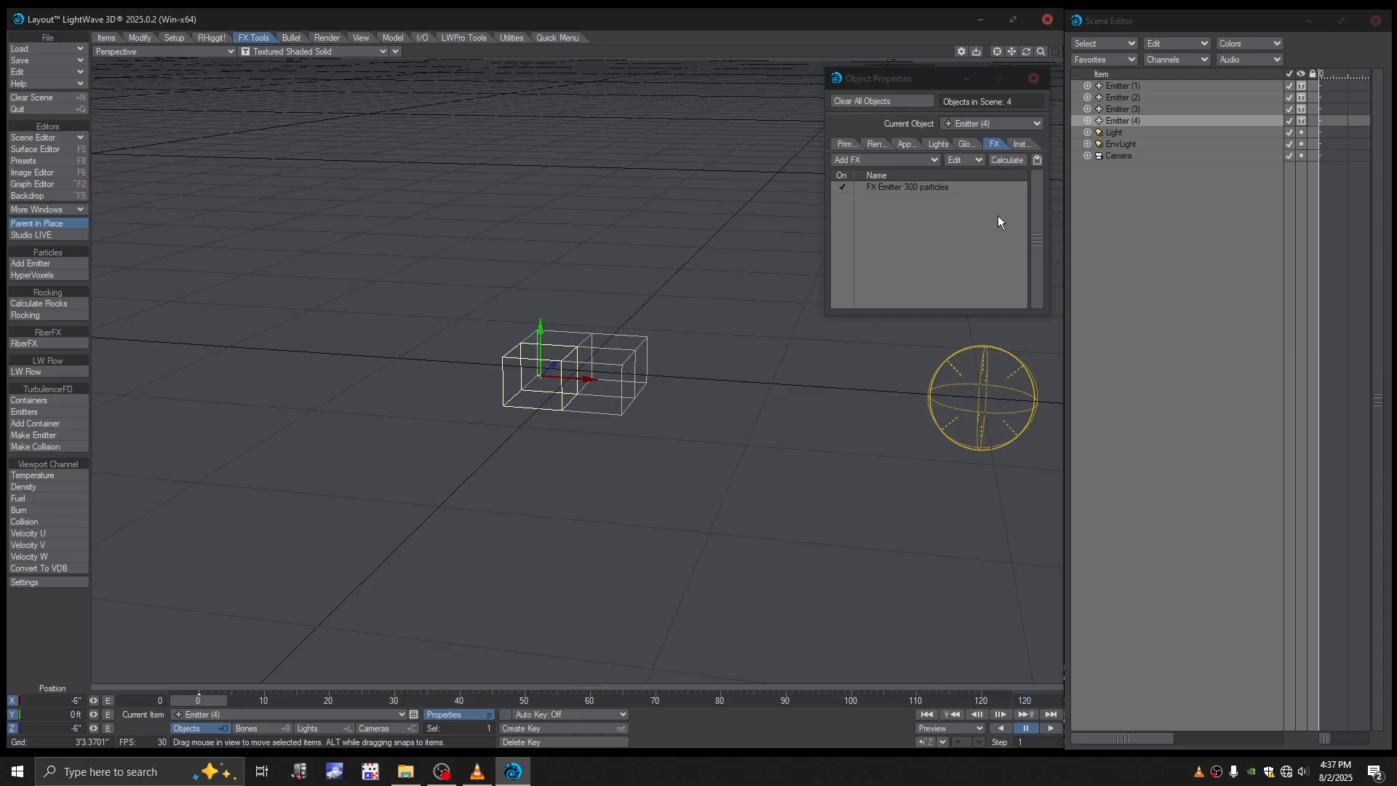
pyautogui.click(1114, 132)
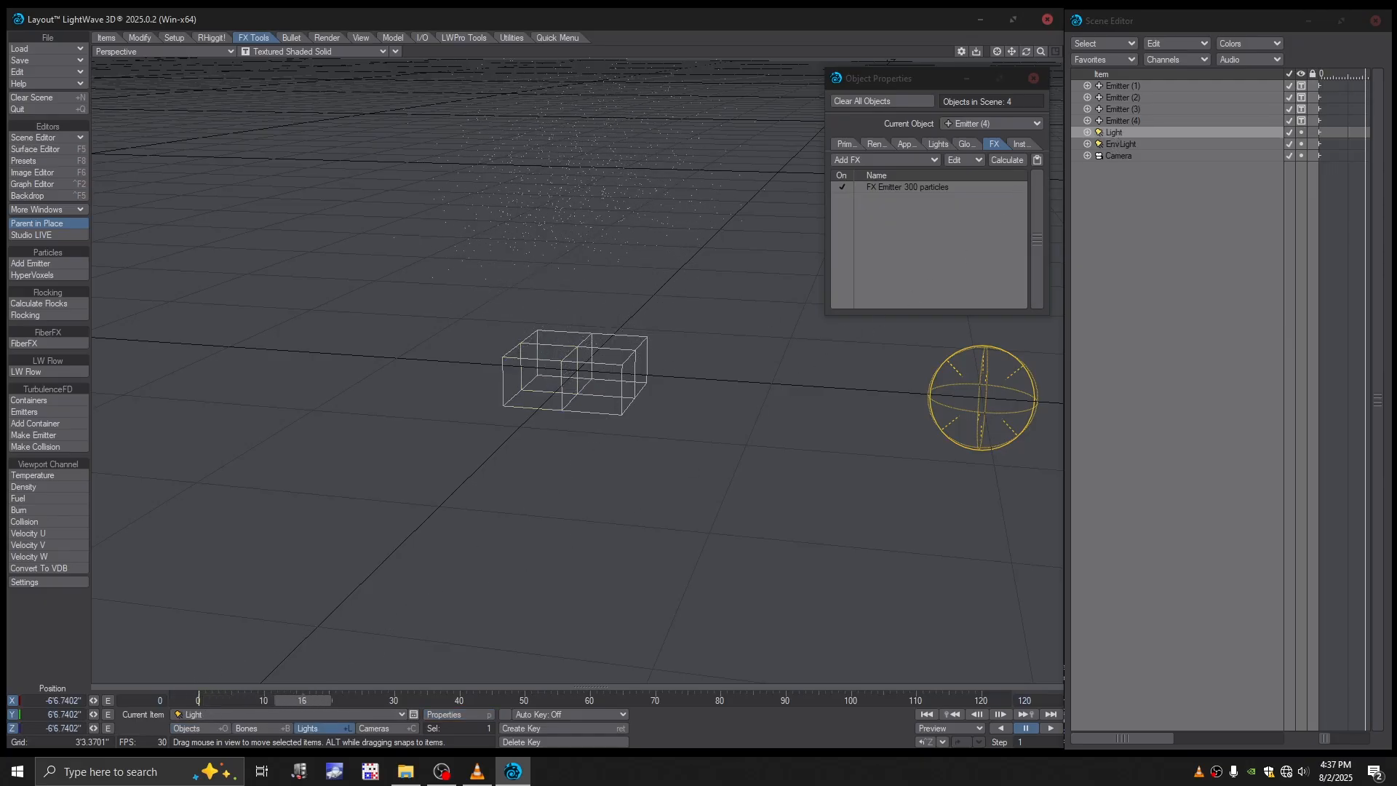
pyautogui.moveTo(270, 700); pyautogui.dragTo(201, 702)
pyautogui.keyDown('alt'); pyautogui.moveTo(672, 476); pyautogui.dragTo(681, 538); pyautogui.keyUp('alt')
pyautogui.keyDown('alt'); pyautogui.moveTo(582, 370); pyautogui.dragTo(585, 382); pyautogui.keyUp('alt')
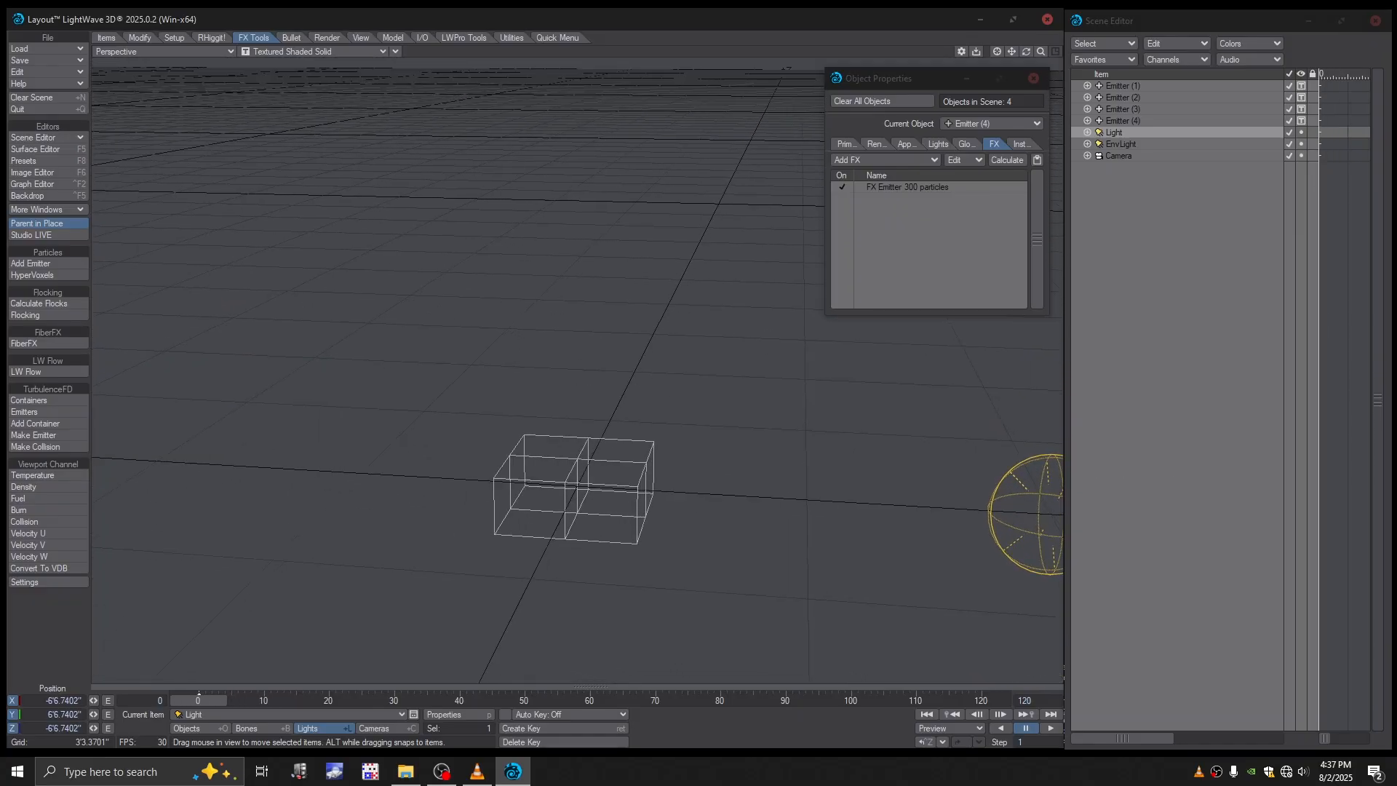
pyautogui.hotkey('alt', 'Tab')
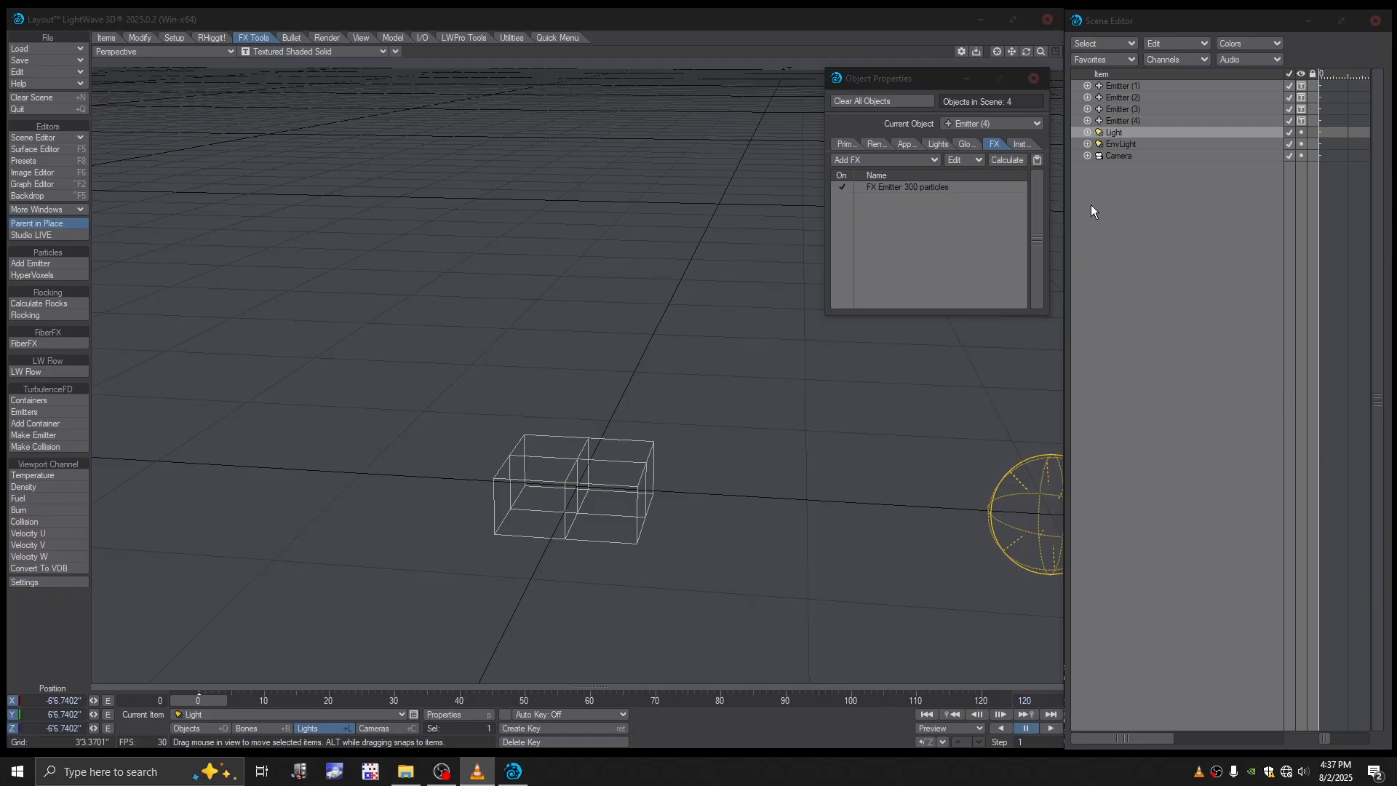
pyautogui.moveTo(924, 80); pyautogui.dragTo(916, 81)
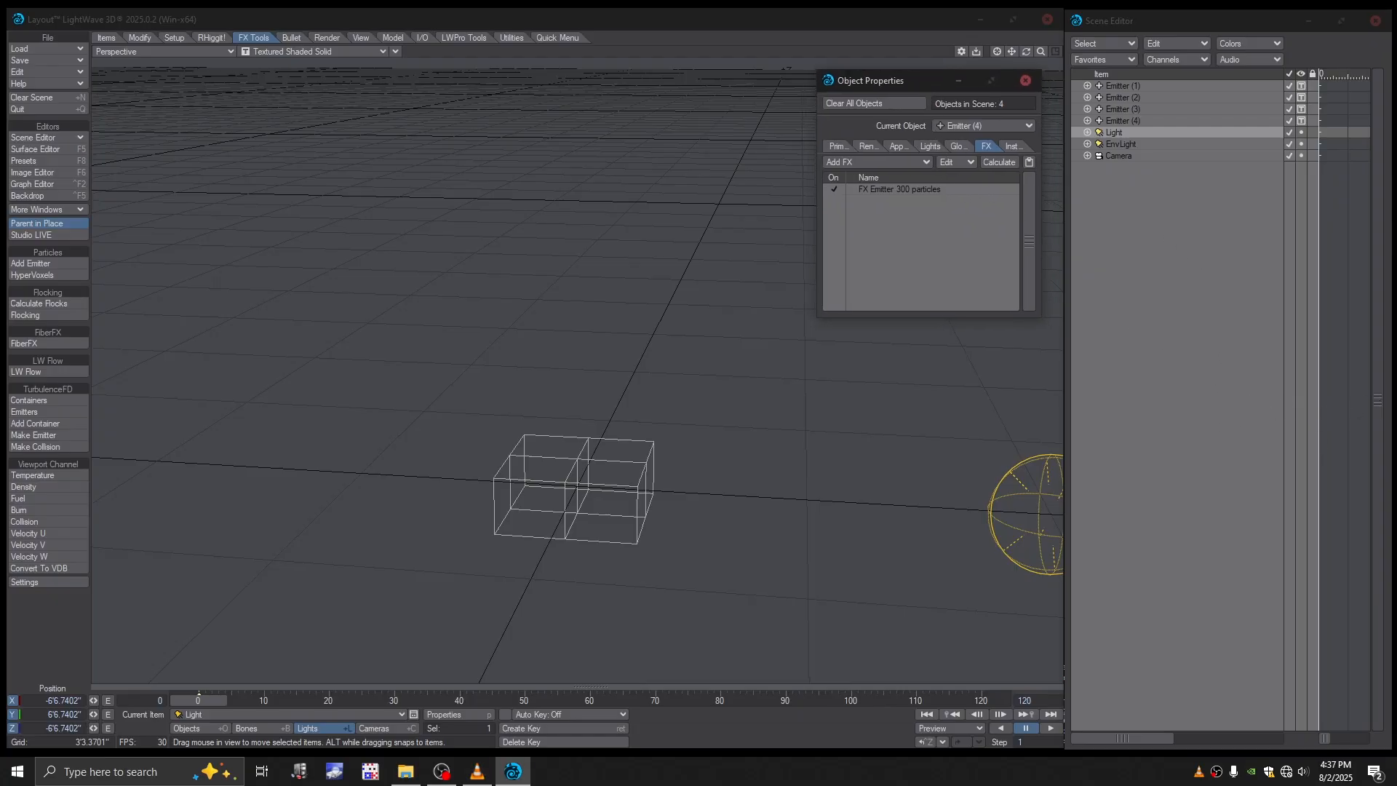
pyautogui.click(441, 775)
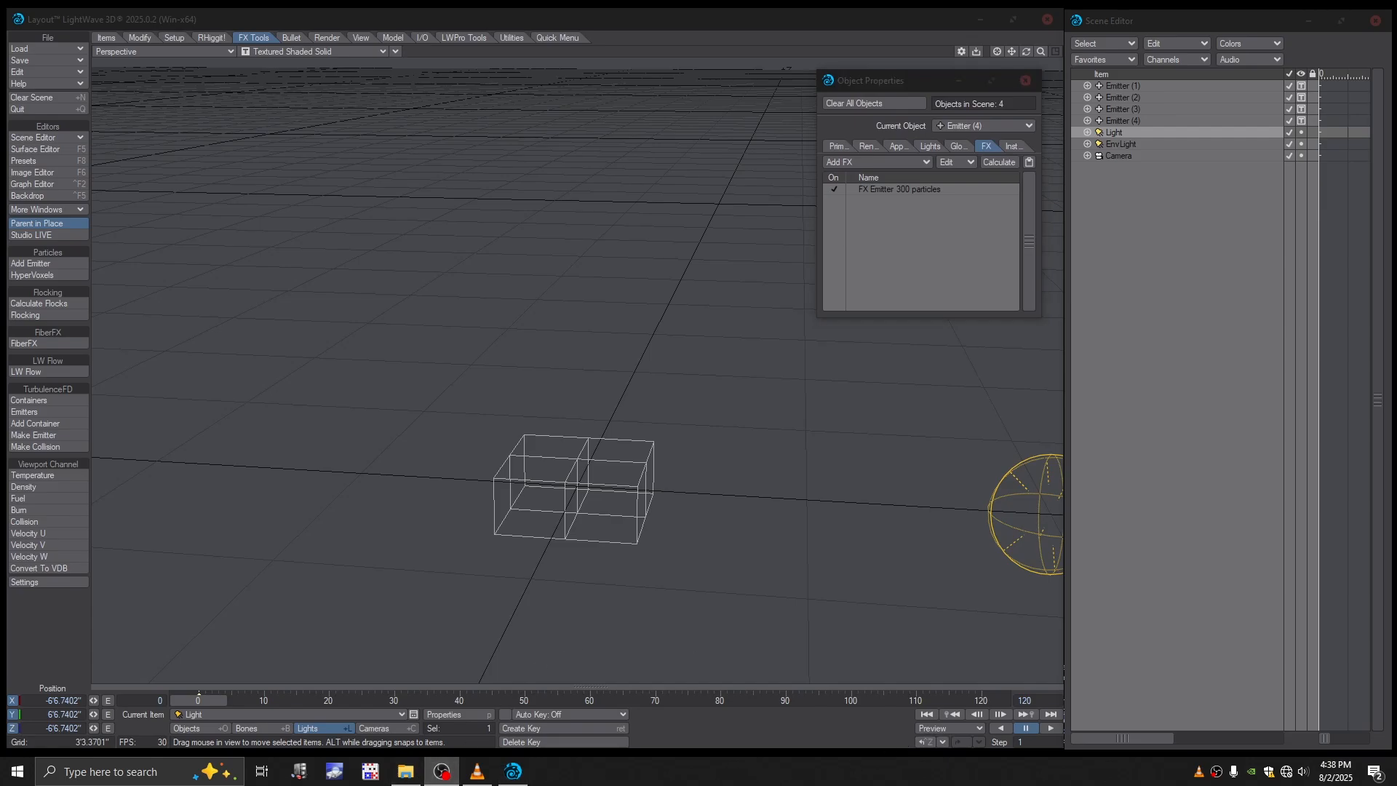
pyautogui.click(885, 81)
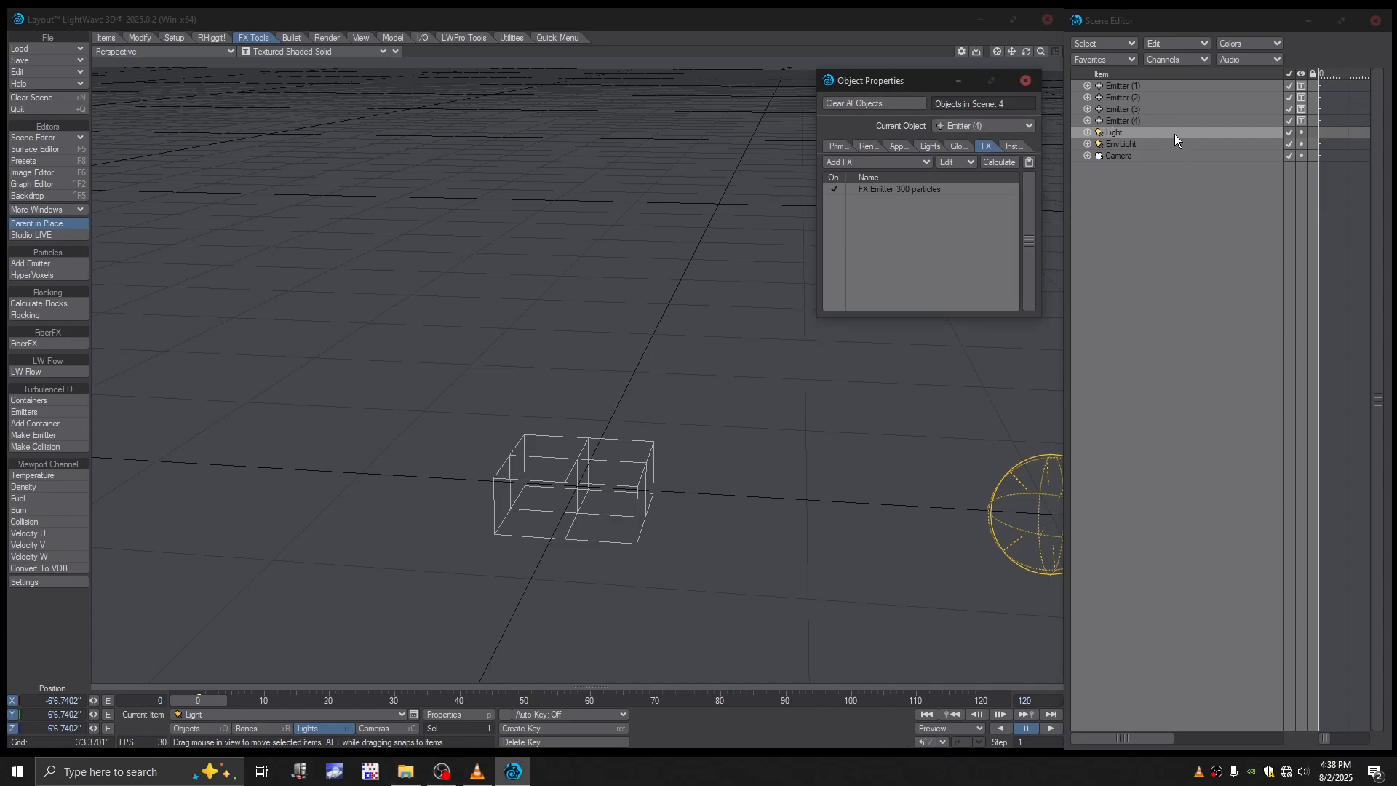
# - Add an HV particle emitter named EmitterSmoke to the scene and close its separate settings window
pyautogui.click(1116, 120)
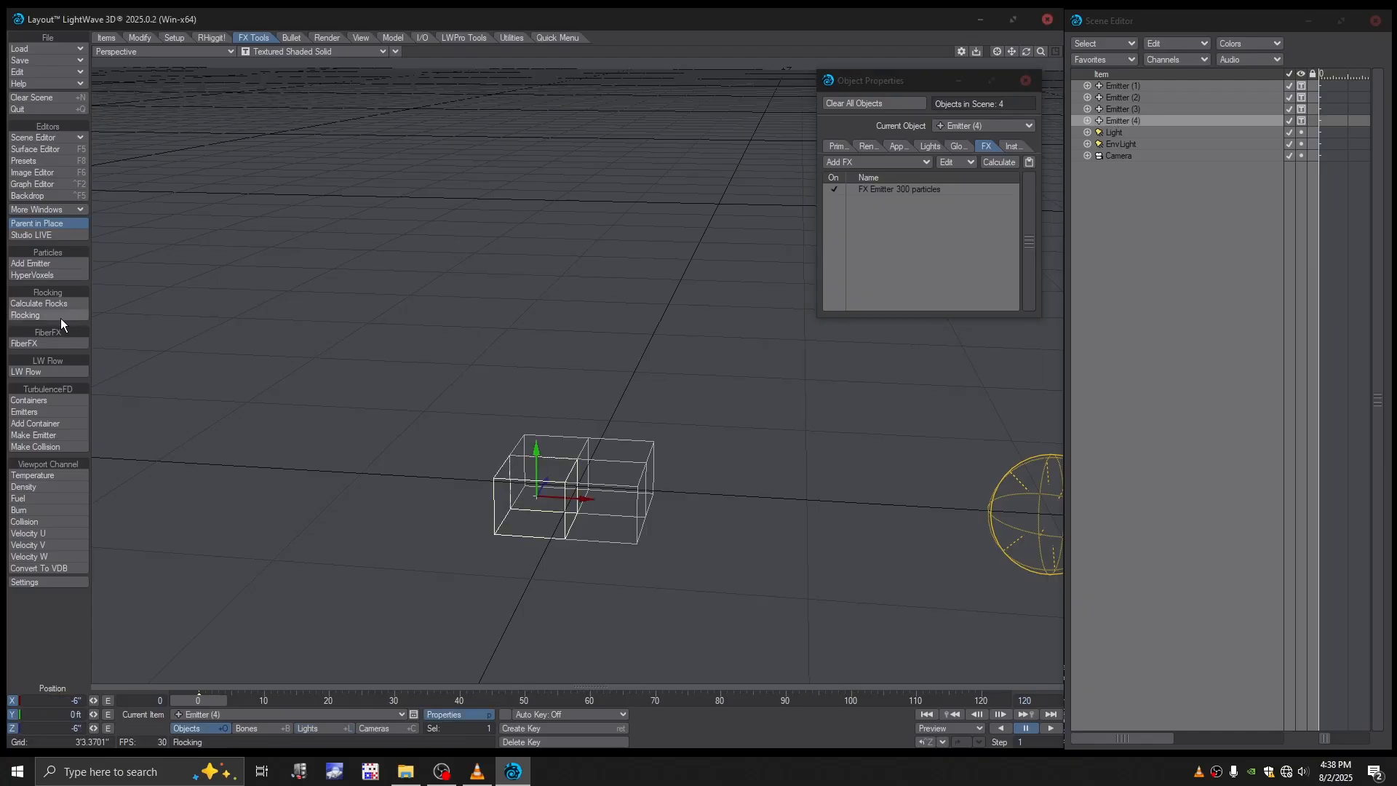
pyautogui.click(47, 263)
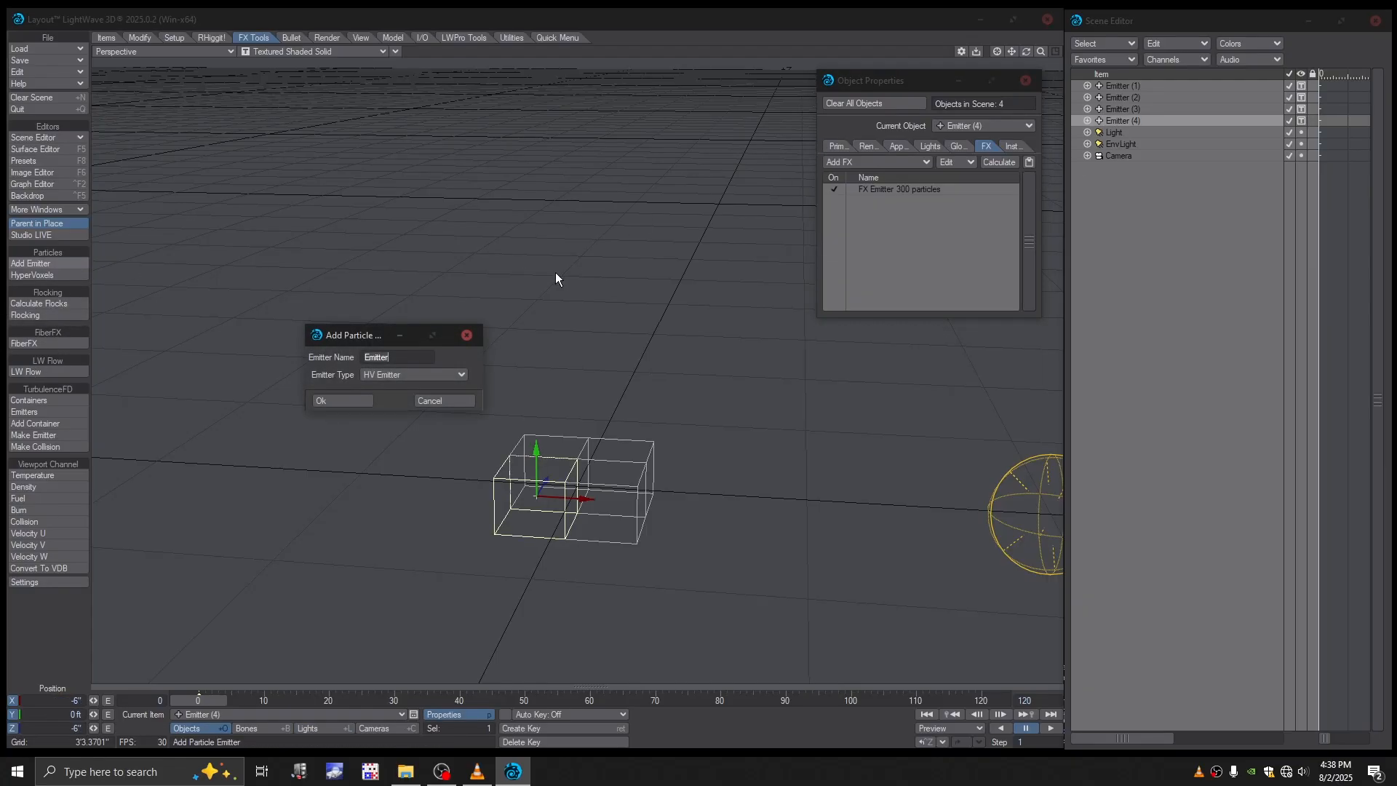
pyautogui.click(392, 360)
pyautogui.write('Smoke')
pyautogui.click(342, 402)
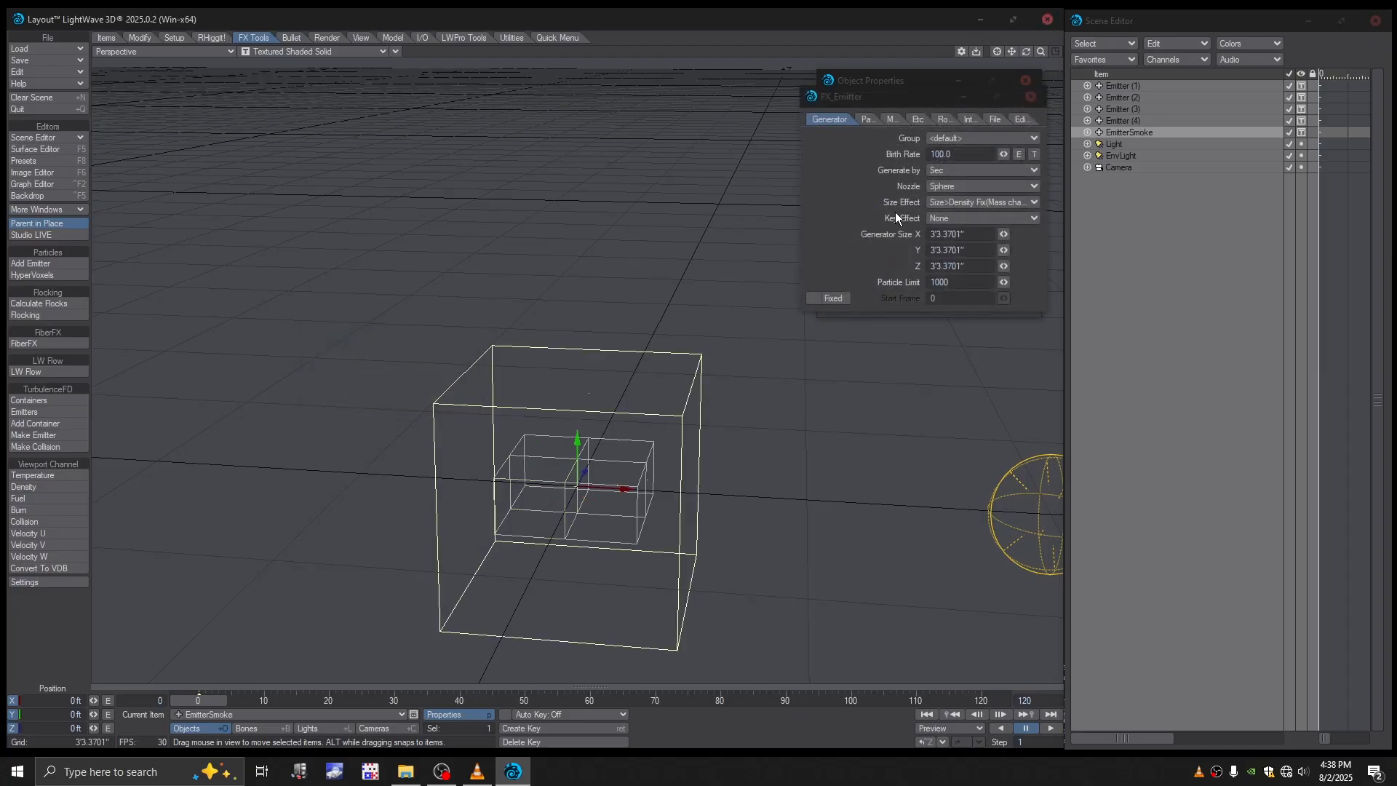
pyautogui.click(1030, 97)
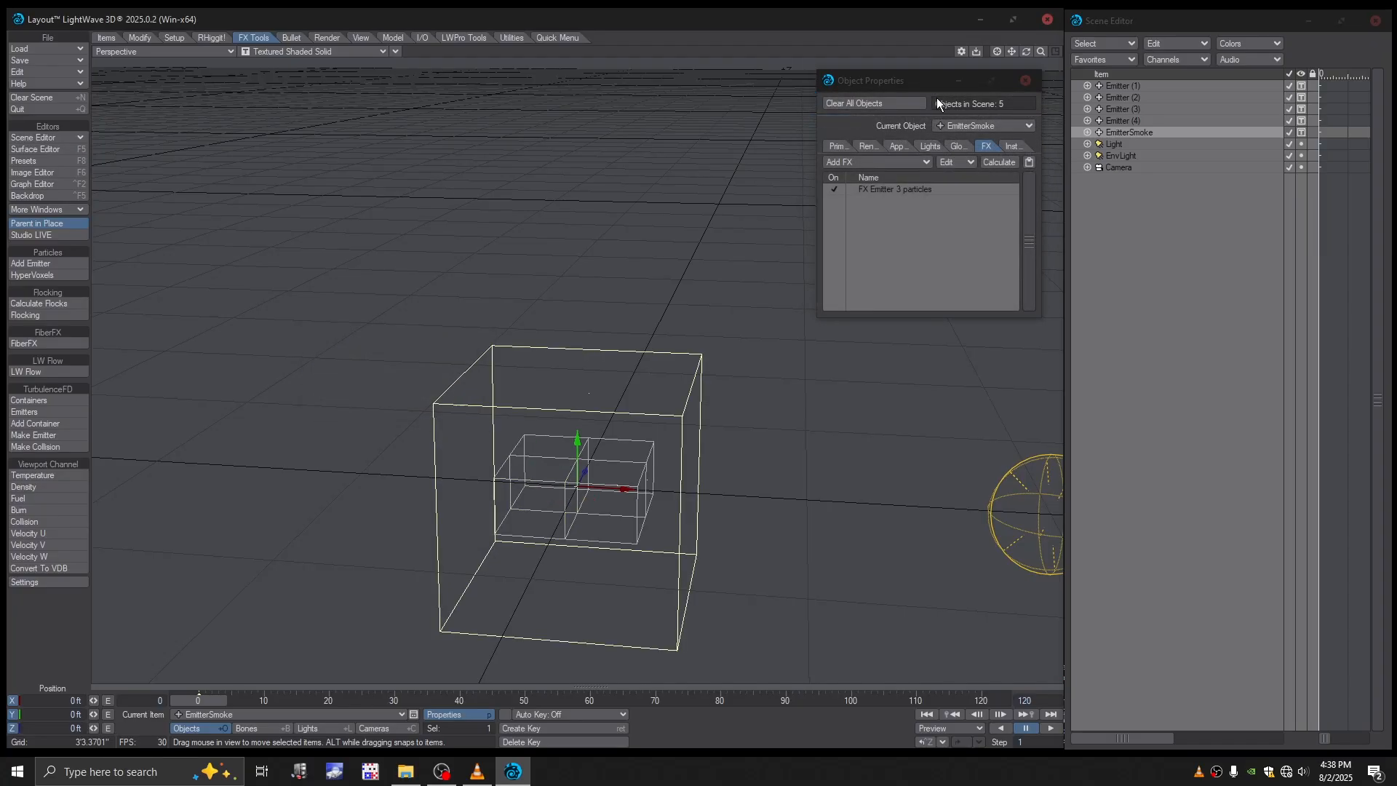
# - Bring up the FX emitter settings of EmitterSmoke and set its birth rate to 1000 and its nozzle to Cone
pyautogui.click(1128, 121)
pyautogui.click(1116, 136)
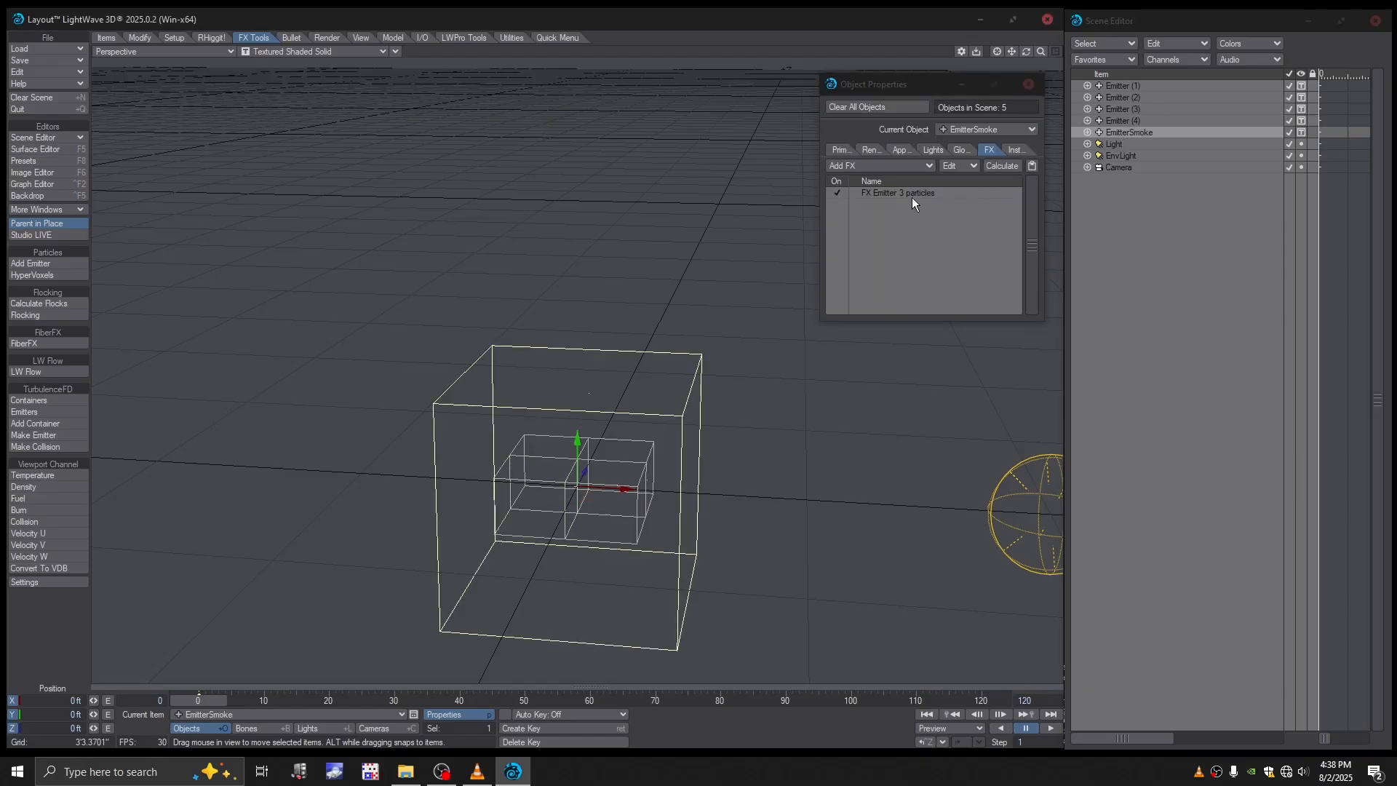
pyautogui.click(893, 195)
pyautogui.doubleClick(892, 195)
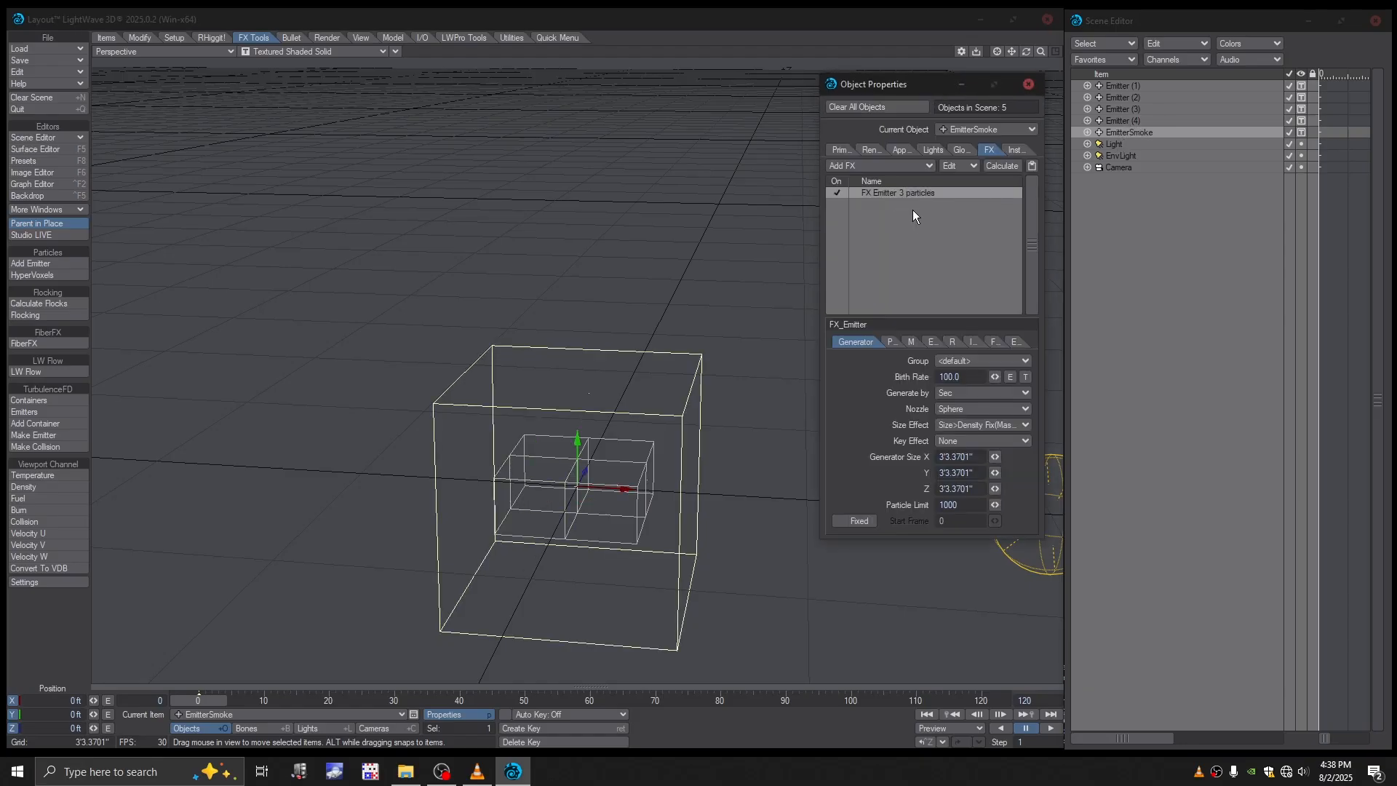
pyautogui.click(1129, 120)
pyautogui.click(1122, 135)
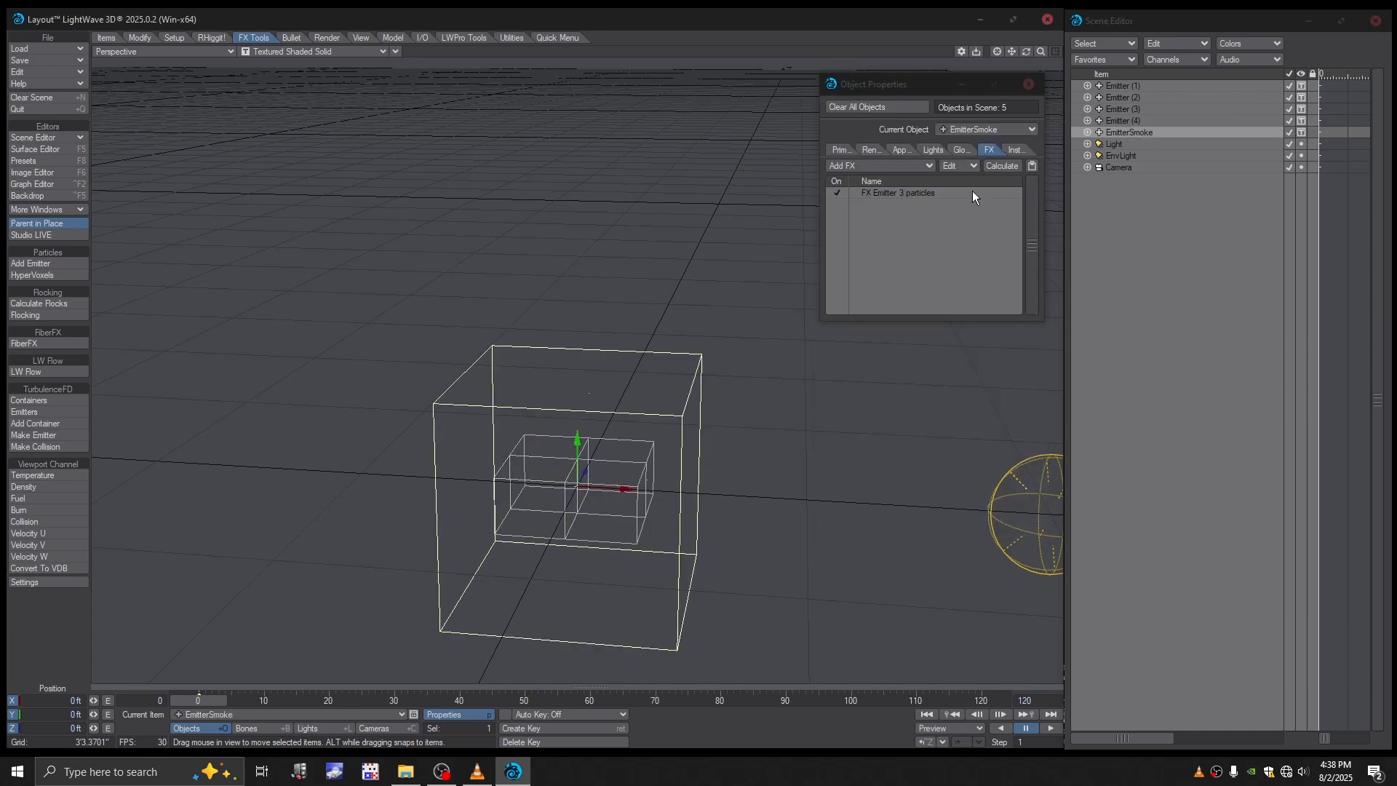
pyautogui.doubleClick(885, 194)
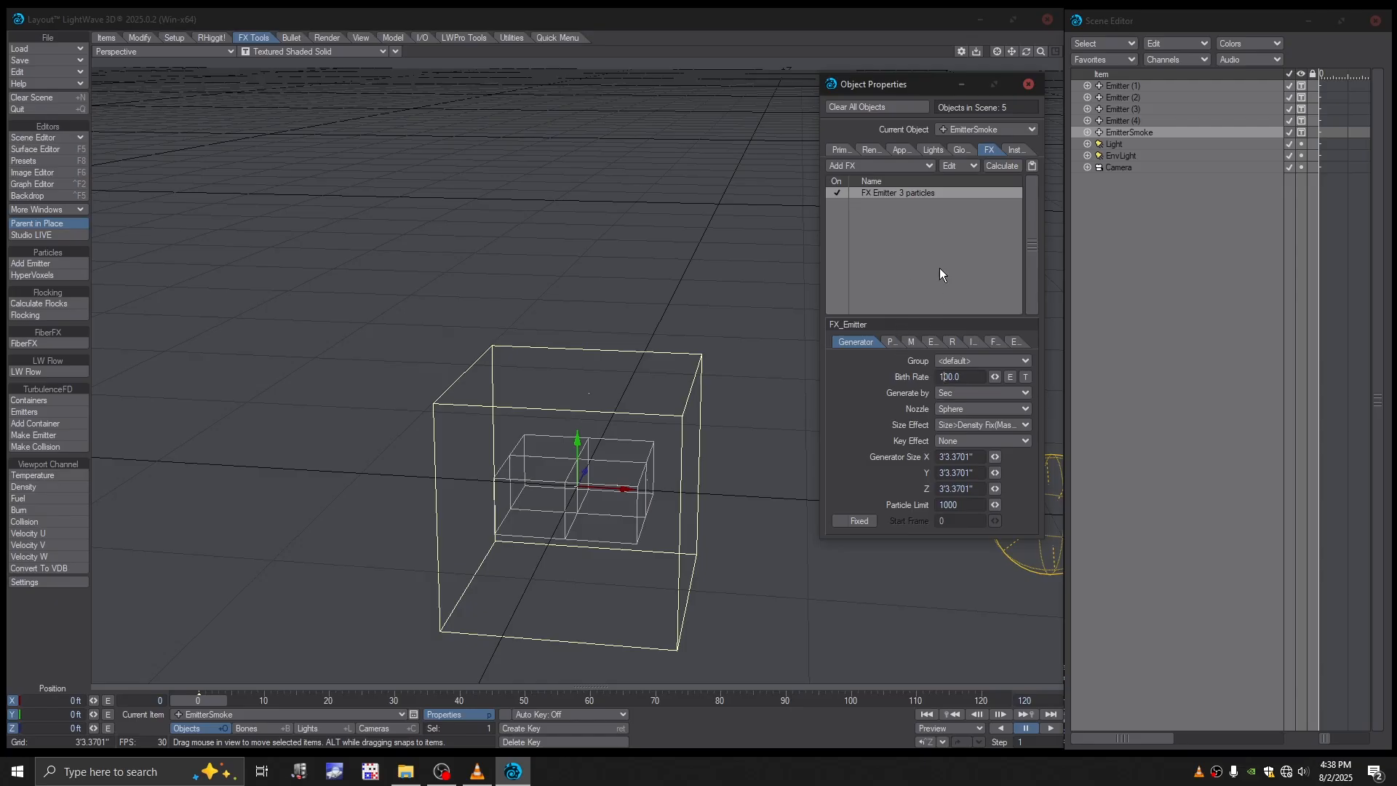
pyautogui.write('0')
pyautogui.click(959, 404)
pyautogui.click(951, 434)
# - Set the generator size of EmitterSmoke to 2' in X, 1" in Y and 2' in Z
pyautogui.click(970, 457)
pyautogui.write('2')
pyautogui.click(968, 473)
pyautogui.write('1')
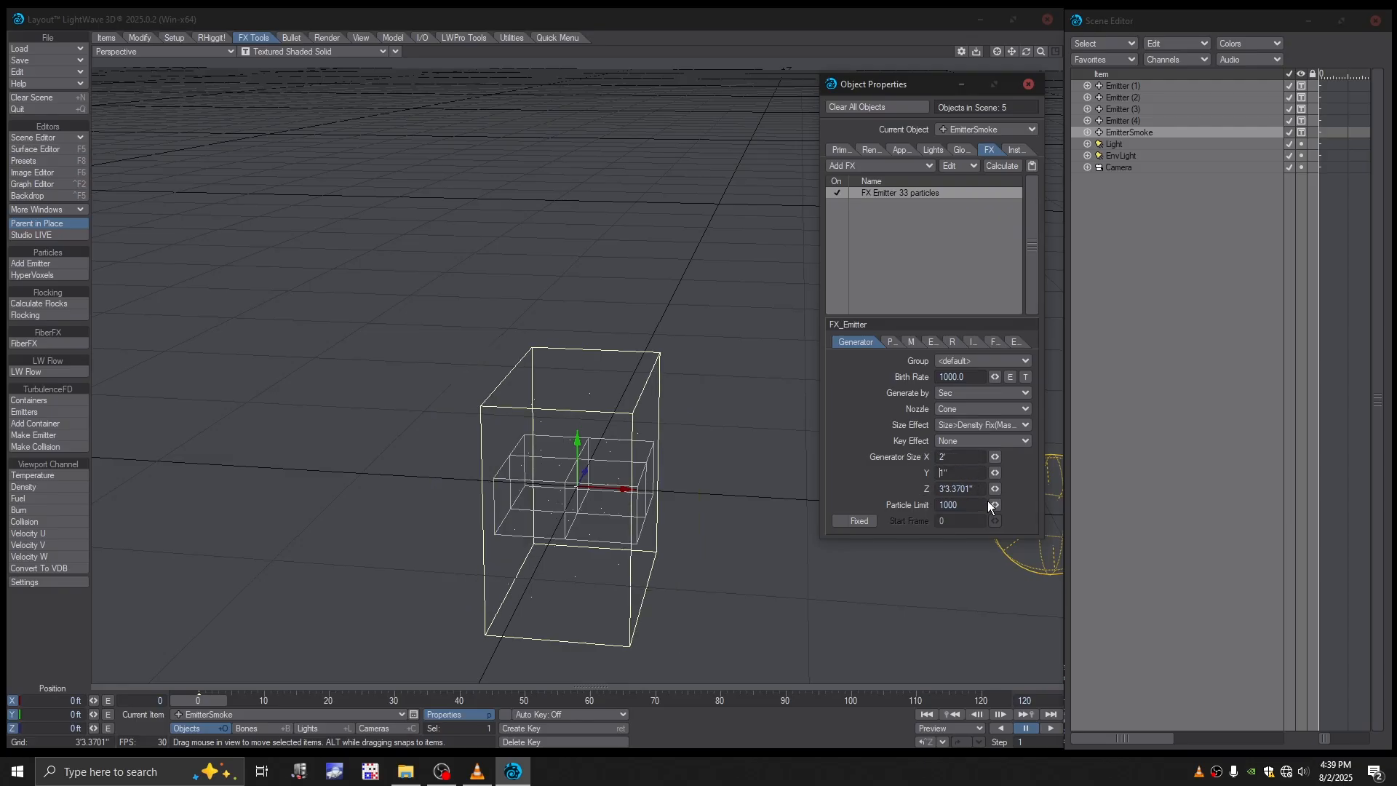
pyautogui.click(979, 489)
pyautogui.write('2')
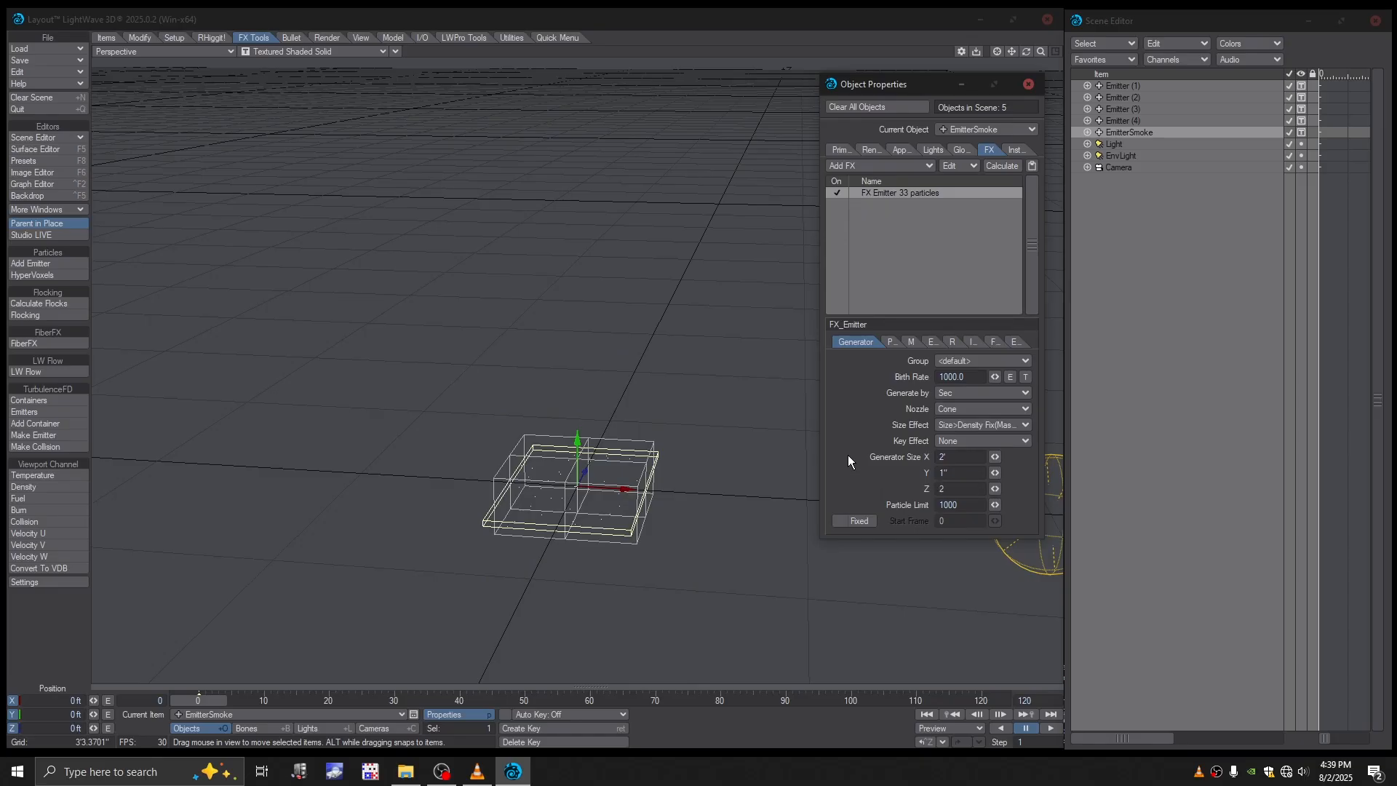
pyautogui.press('Return')
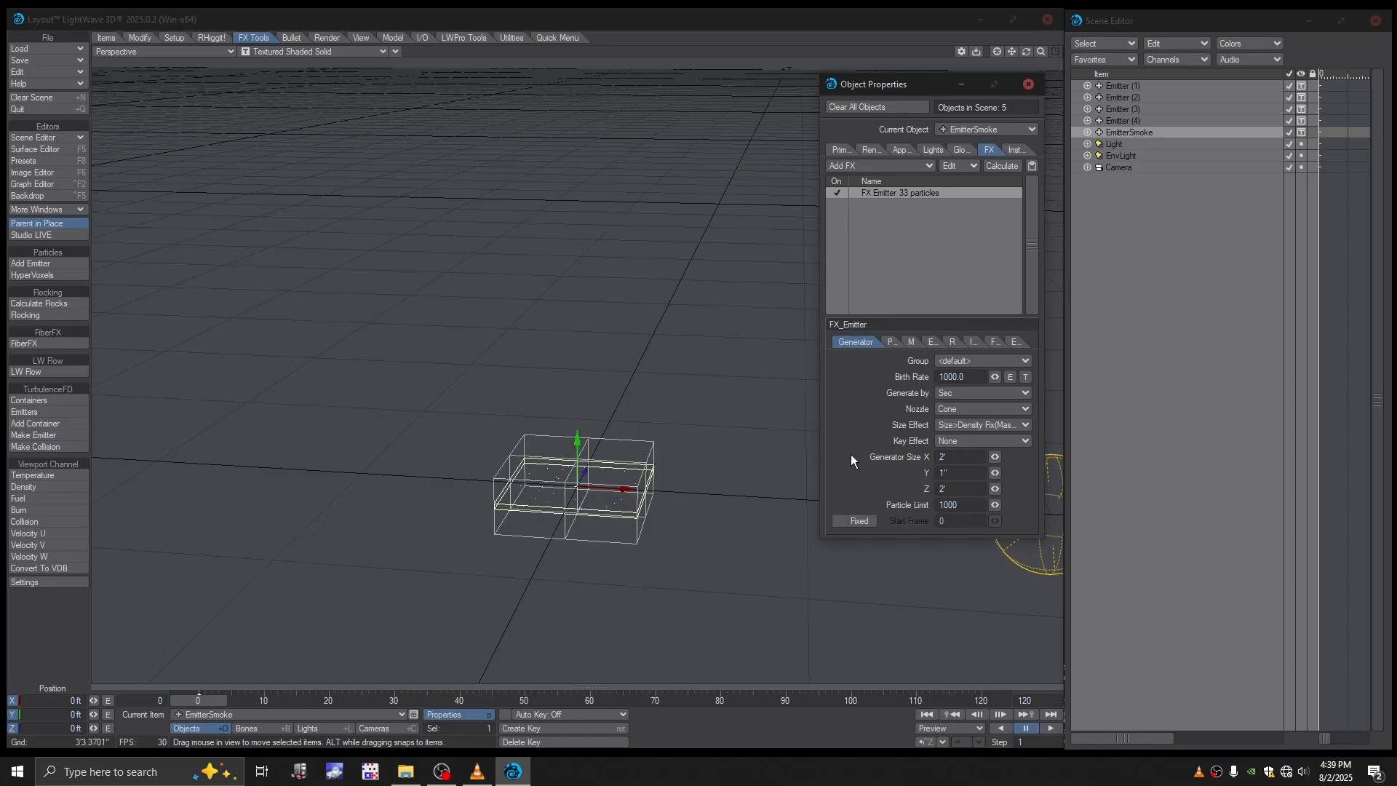
# - Limit EmitterSmoke to 200 particles and give it a fixed start frame of 9
pyautogui.click(940, 505)
pyautogui.click(860, 521)
pyautogui.click(955, 521)
pyautogui.write('9')
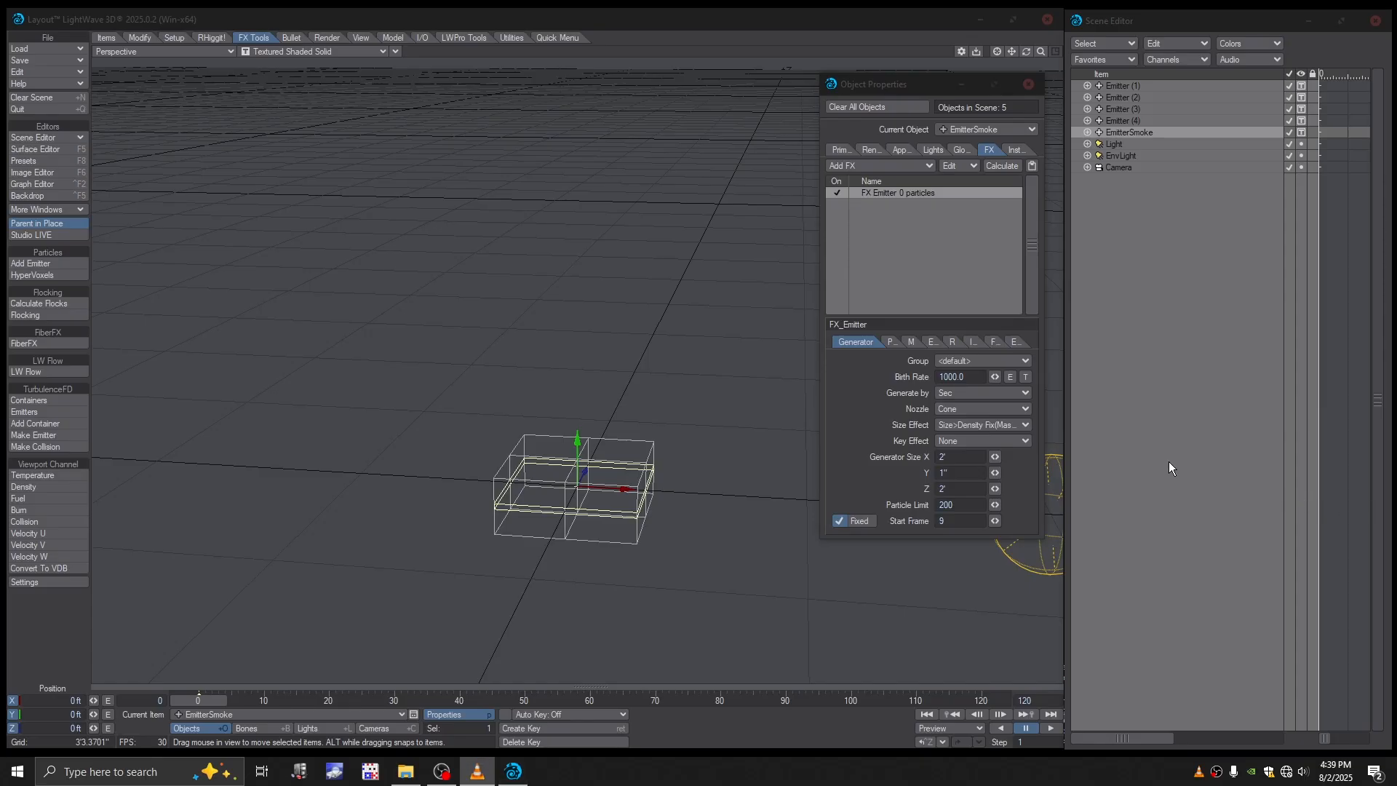
# - Check EmitterSmoke's particle settings and set its motion to a Y velocity of 3', explosion 1 and vibration 1
pyautogui.click(891, 342)
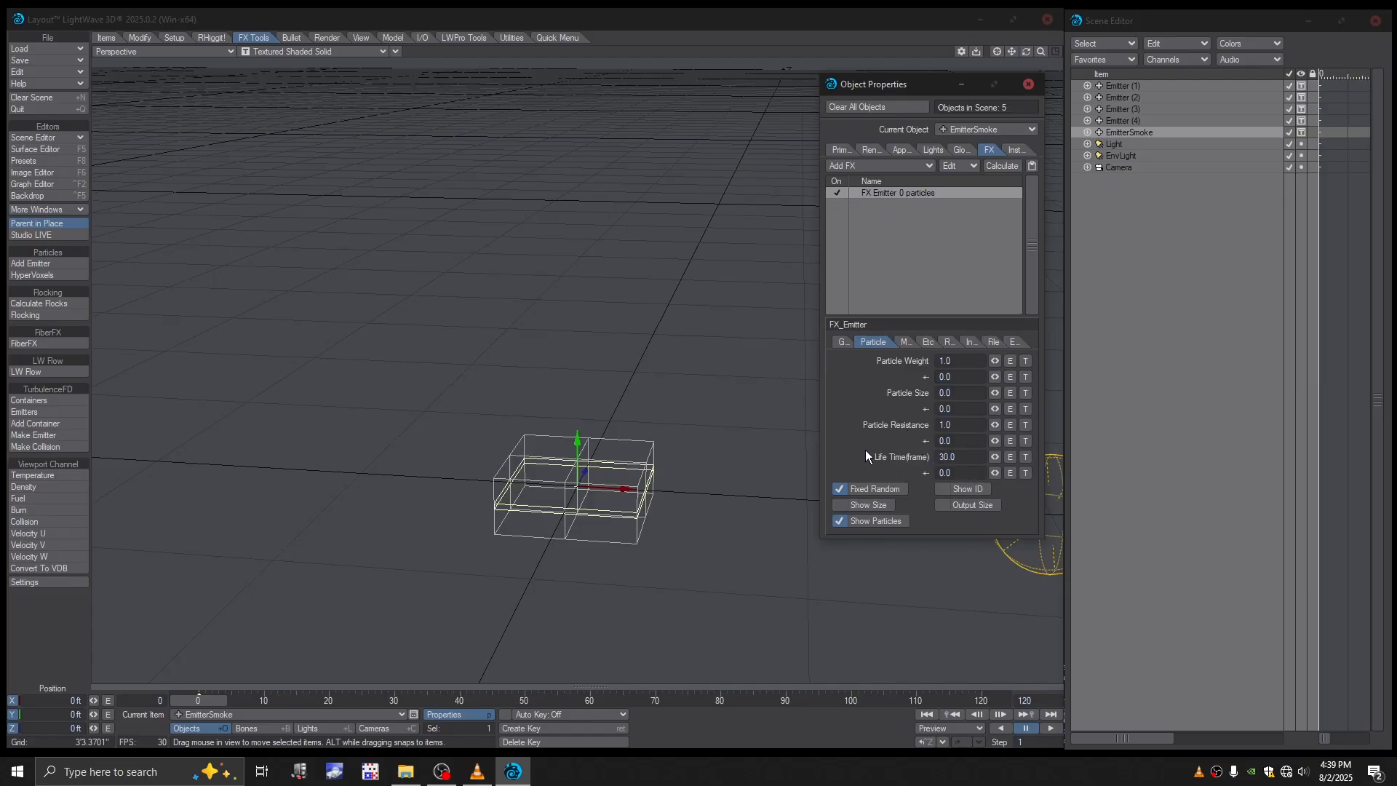
pyautogui.click(904, 342)
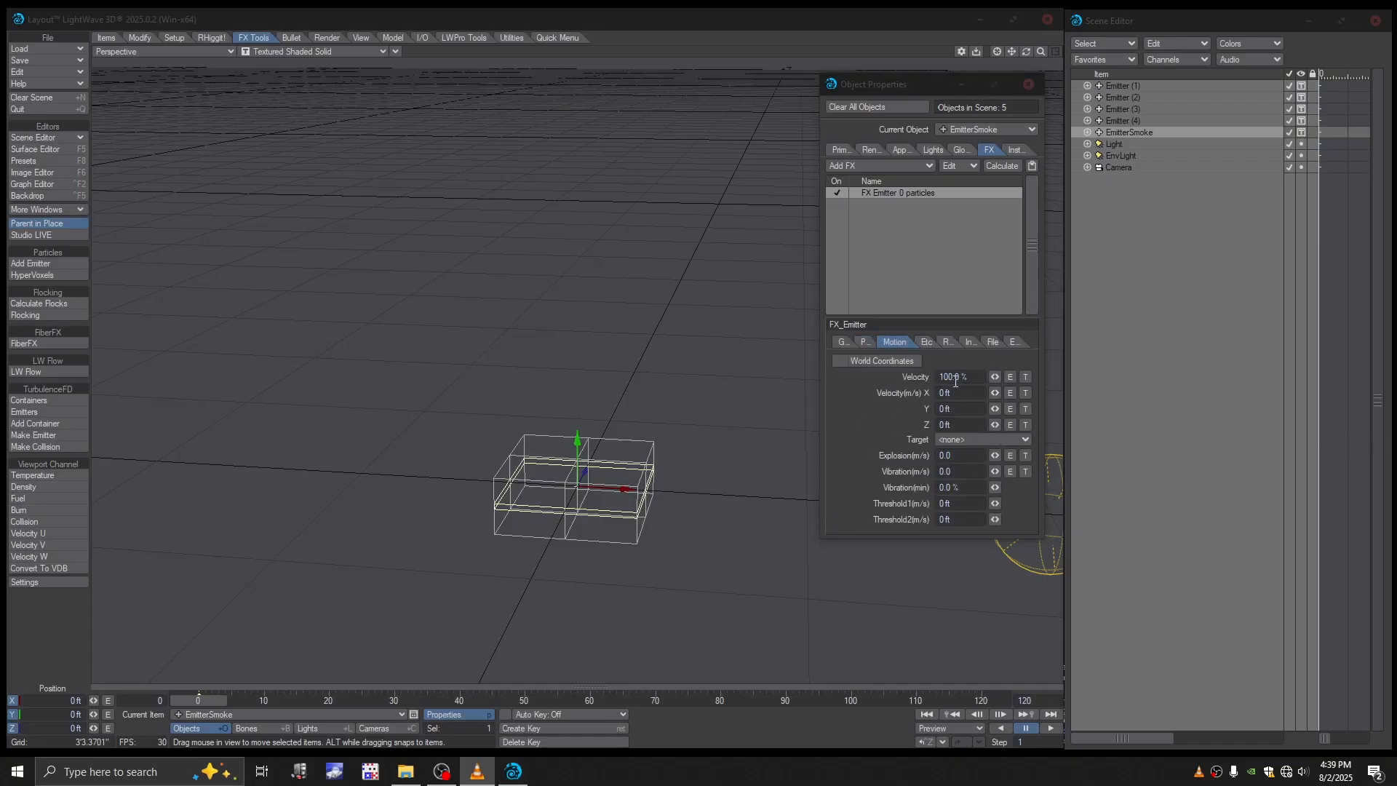
pyautogui.click(948, 410)
pyautogui.write('3')
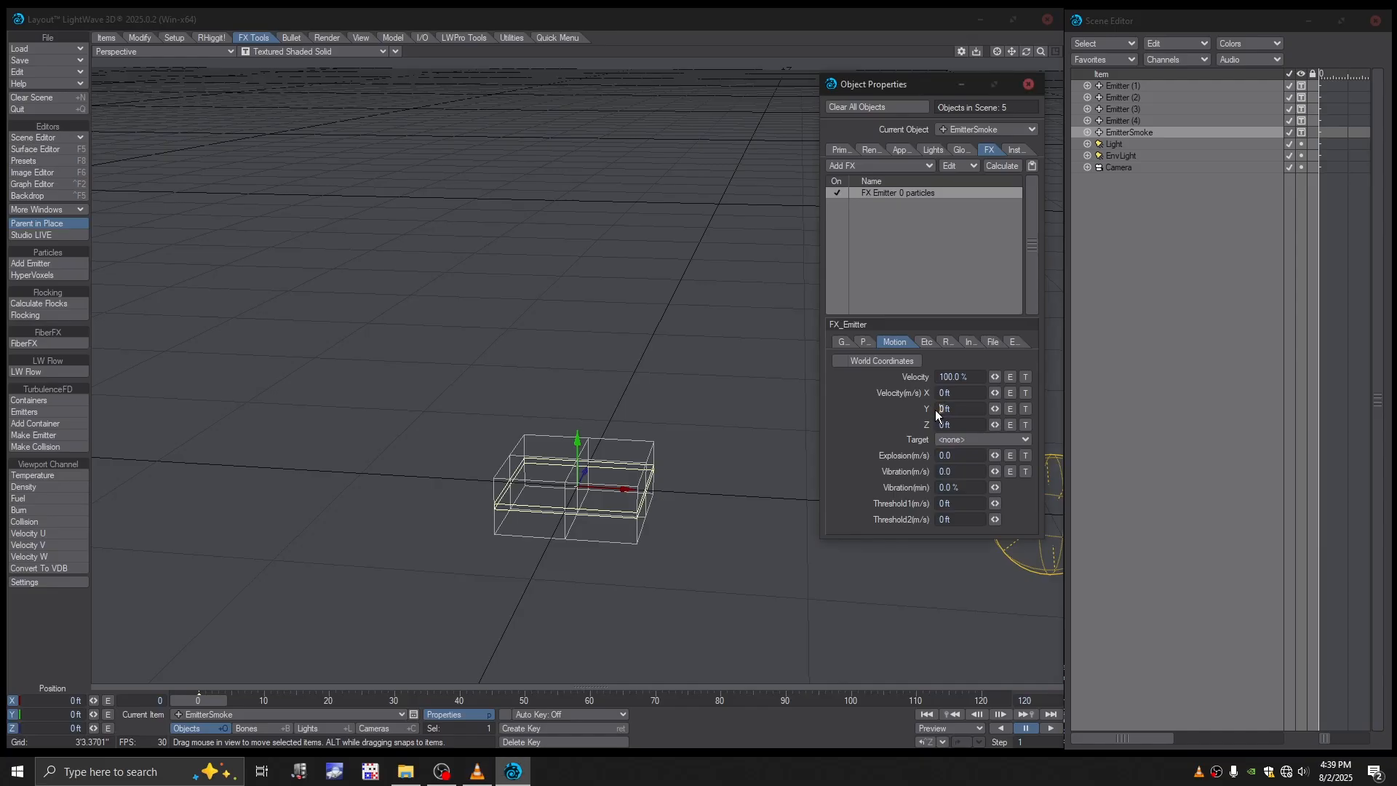
pyautogui.press('Return')
pyautogui.click(940, 456)
pyautogui.write('1')
pyautogui.press('Return')
pyautogui.click(936, 472)
pyautogui.write('1')
pyautogui.hotkey('alt', 'Tab')
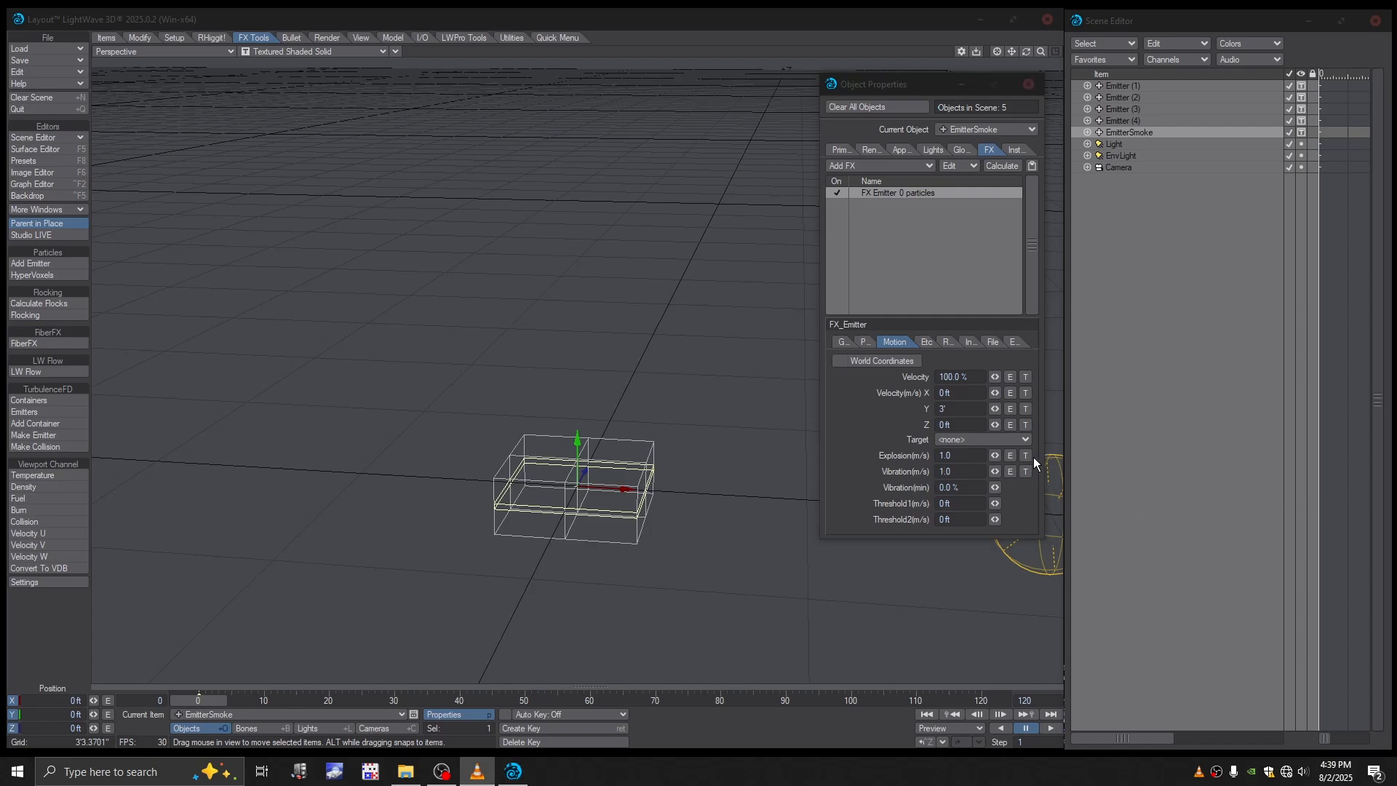
# - Check the gravity values of EmitterSmoke and preview its particles by scrubbing the animation from frame 0
pyautogui.click(924, 344)
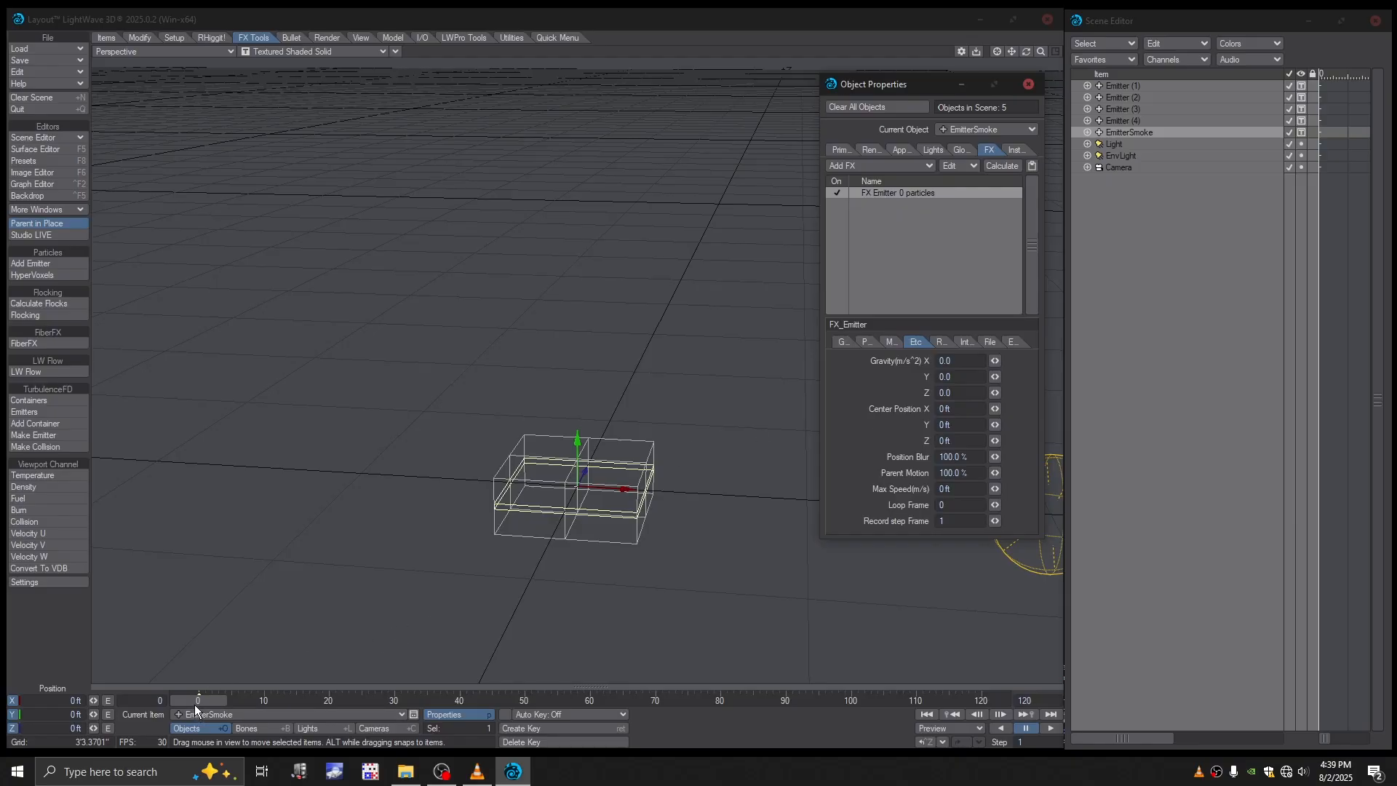
pyautogui.moveTo(197, 703); pyautogui.dragTo(235, 703)
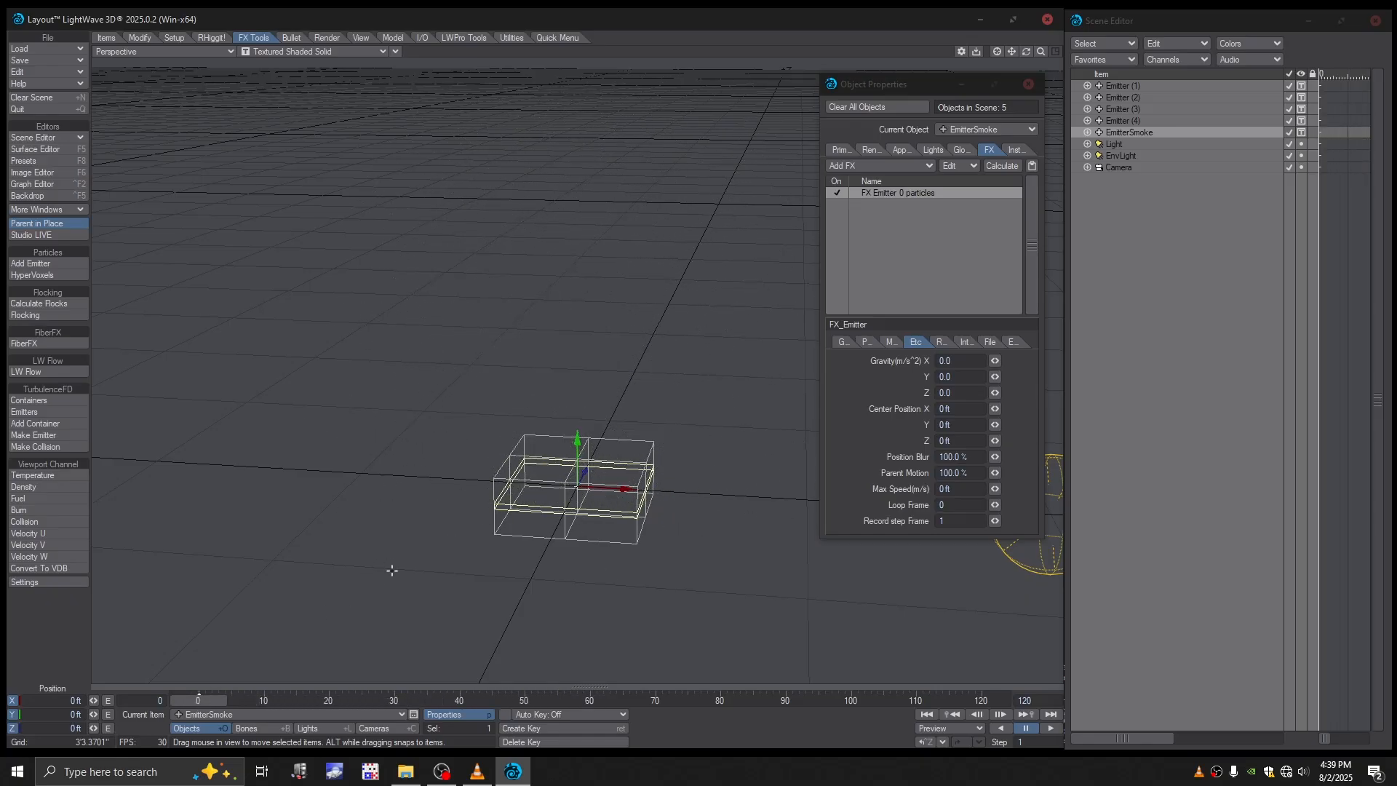
pyautogui.keyDown('alt'); pyautogui.moveTo(668, 513); pyautogui.dragTo(665, 502); pyautogui.keyUp('alt')
pyautogui.click(442, 771)
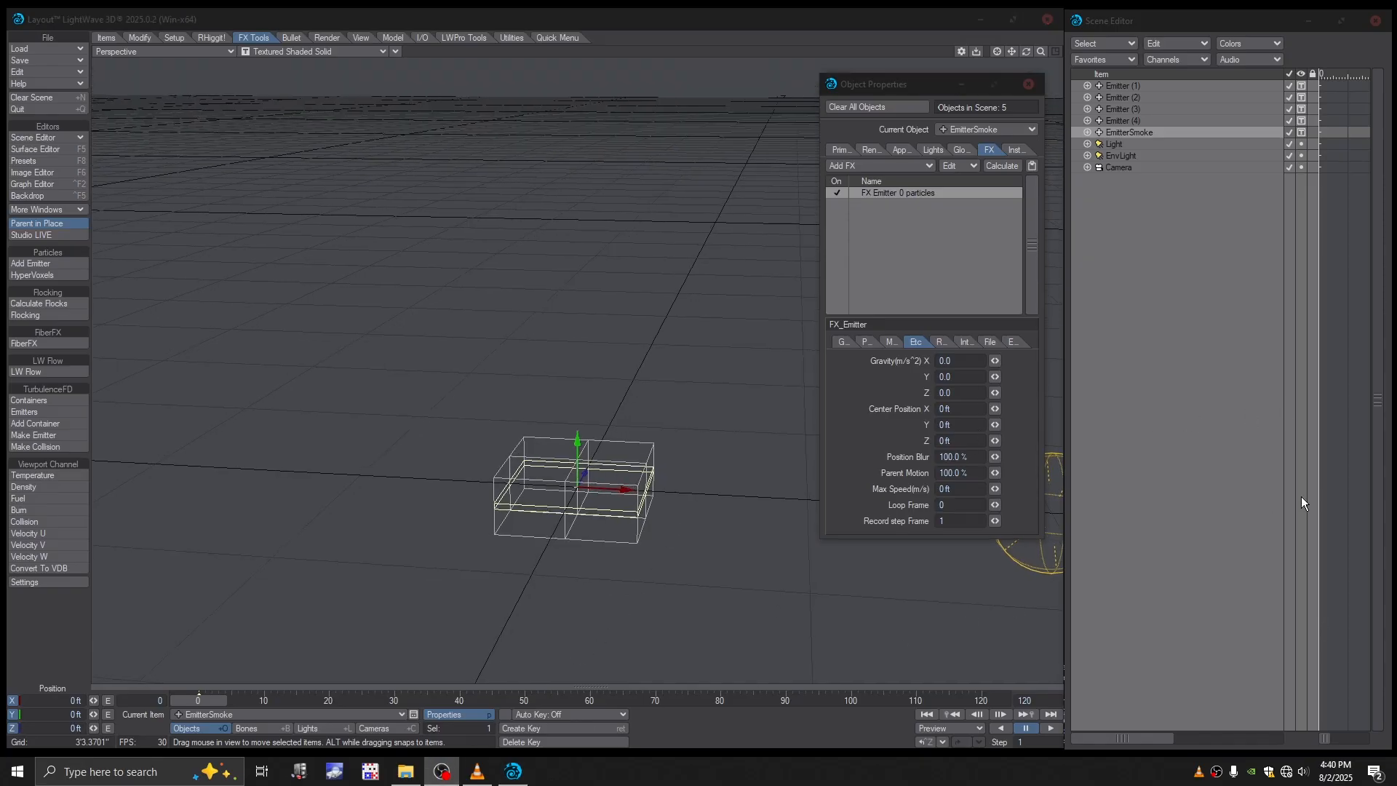
pyautogui.click(476, 772)
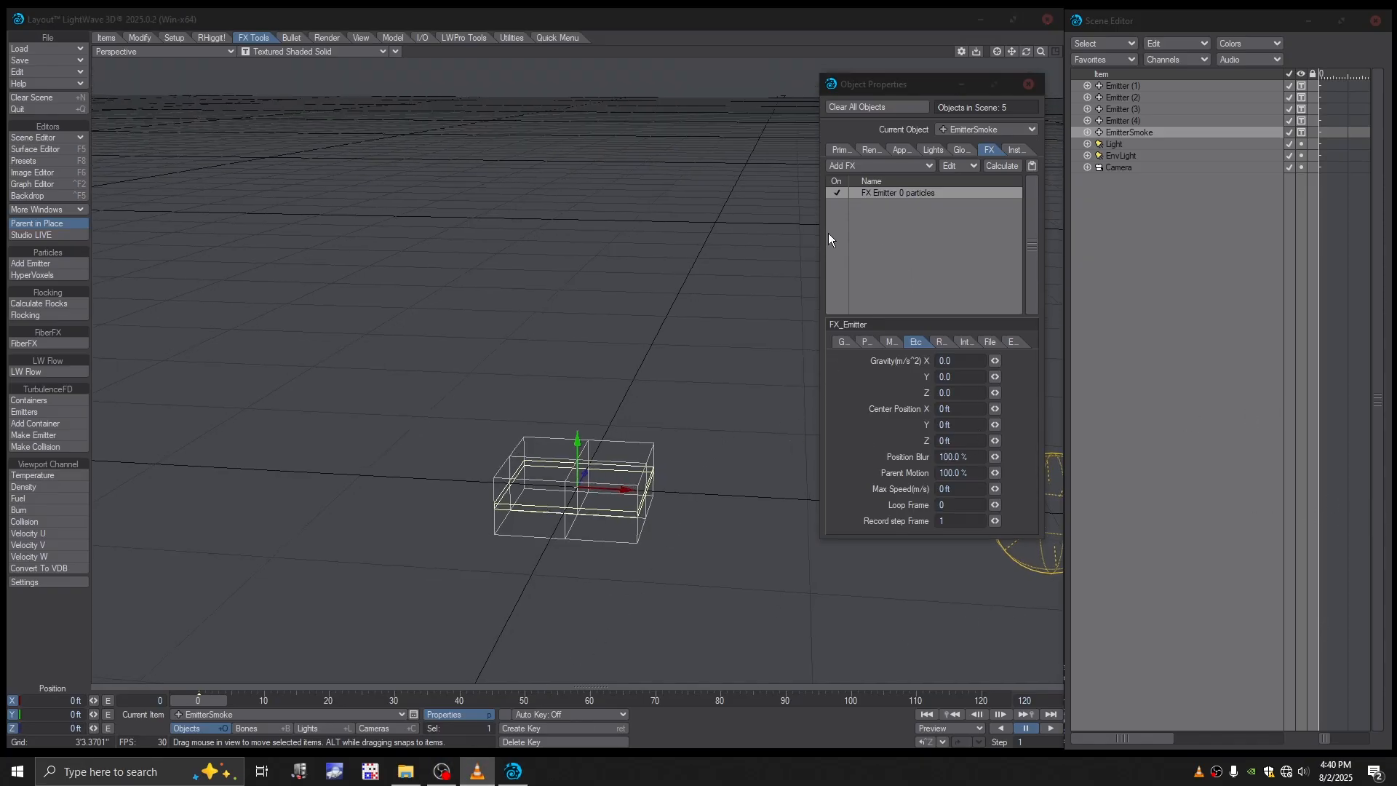
# - Add another HV particle emitter named SideFlares to the scene
pyautogui.click(42, 265)
pyautogui.click(406, 357)
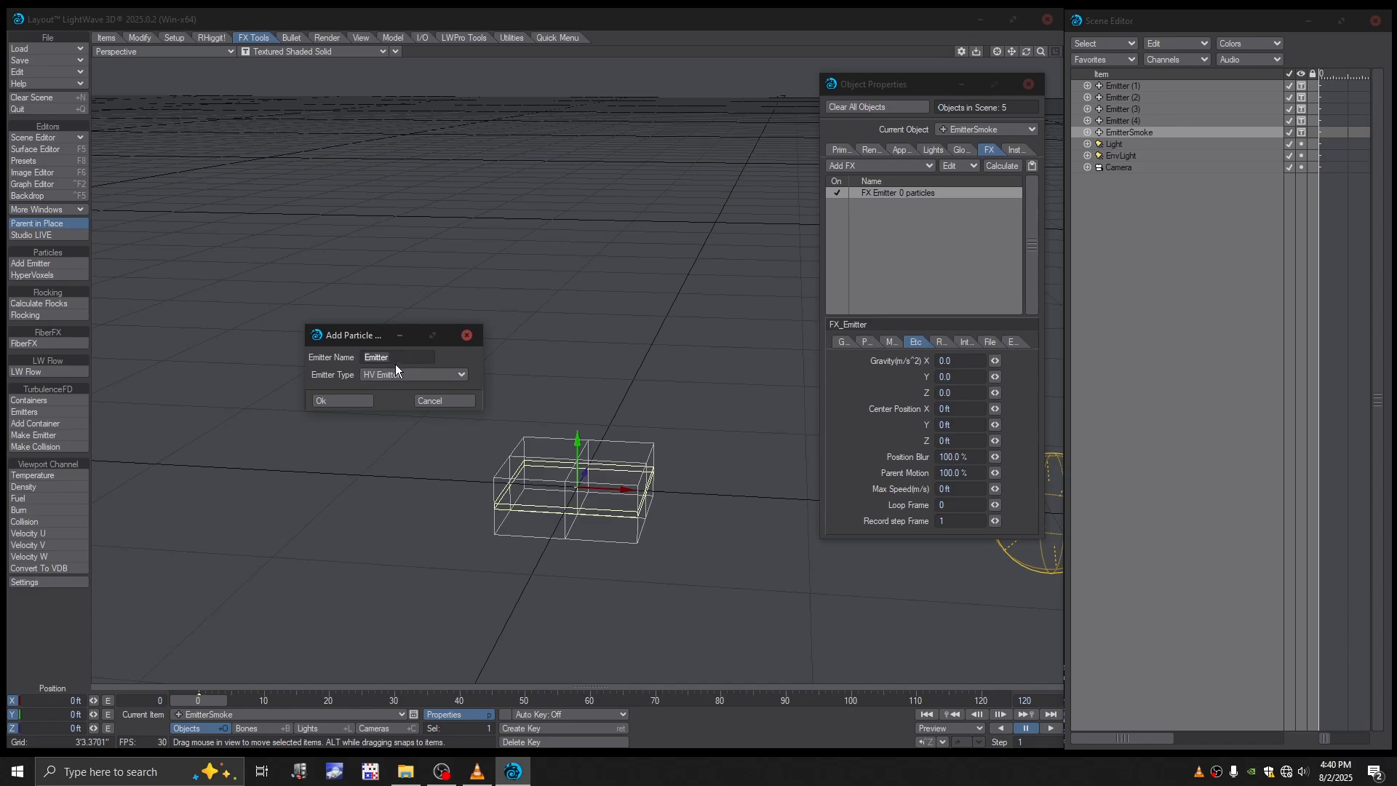
pyautogui.moveTo(398, 360); pyautogui.dragTo(350, 359)
pyautogui.write('SideFlares')
pyautogui.click(329, 399)
pyautogui.click(341, 401)
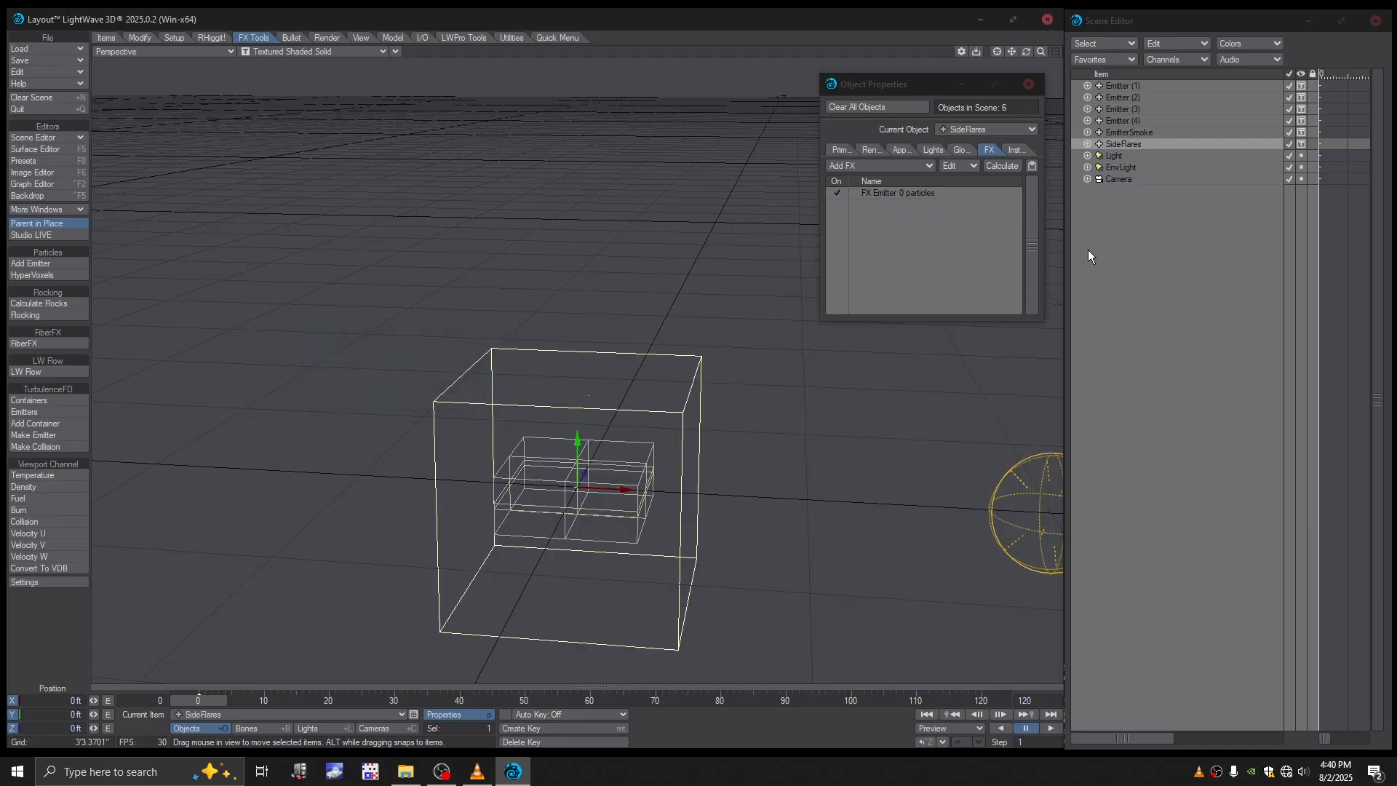
# - Bring up the FX emitter settings of SideFlares and set the birth rate to 5000 and the nozzle to Cone
pyautogui.click(915, 194)
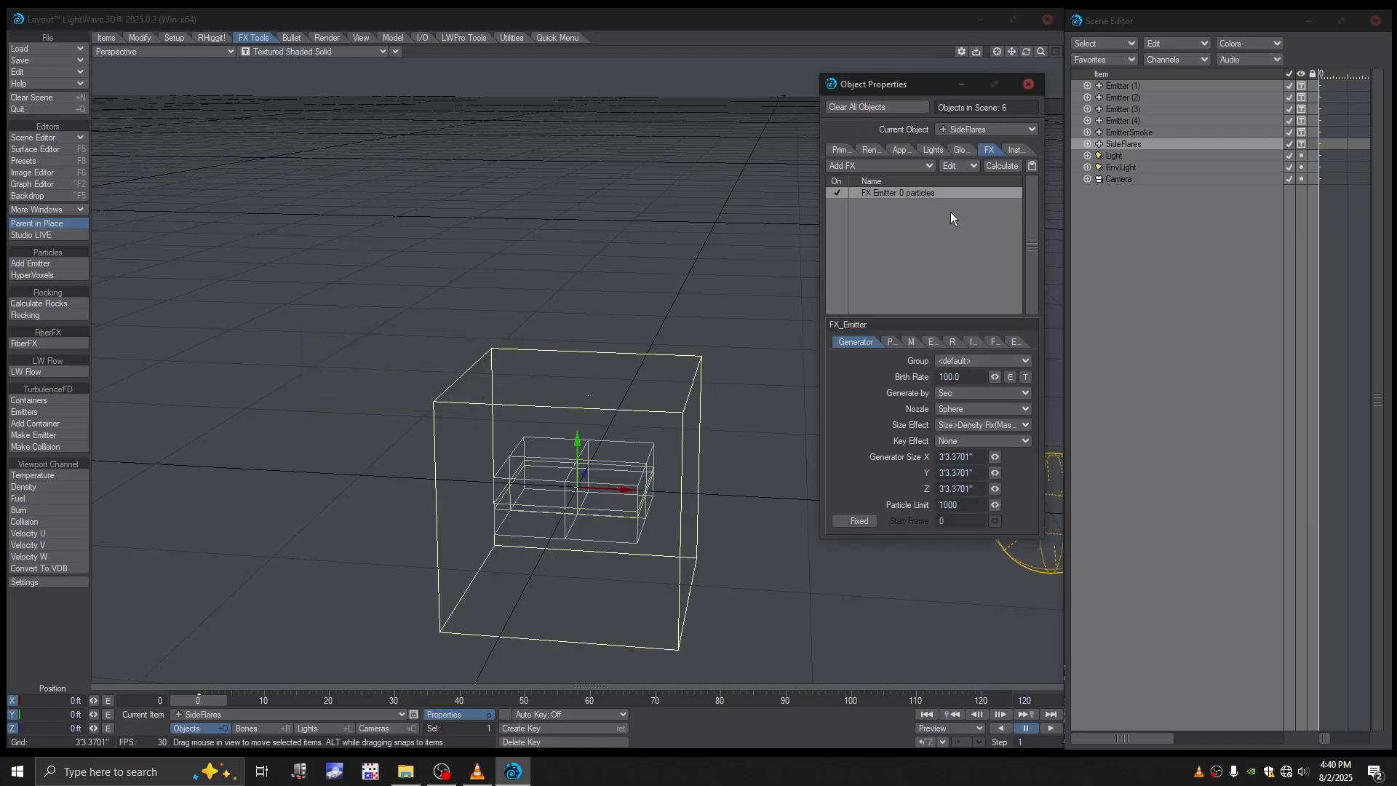
pyautogui.click(939, 377)
pyautogui.write('50')
pyautogui.click(967, 410)
pyautogui.click(961, 442)
# - Set the generator size of SideFlares to 1' in X, 1" in Y and 1' in Z
pyautogui.click(967, 456)
pyautogui.write('1')
pyautogui.click(965, 475)
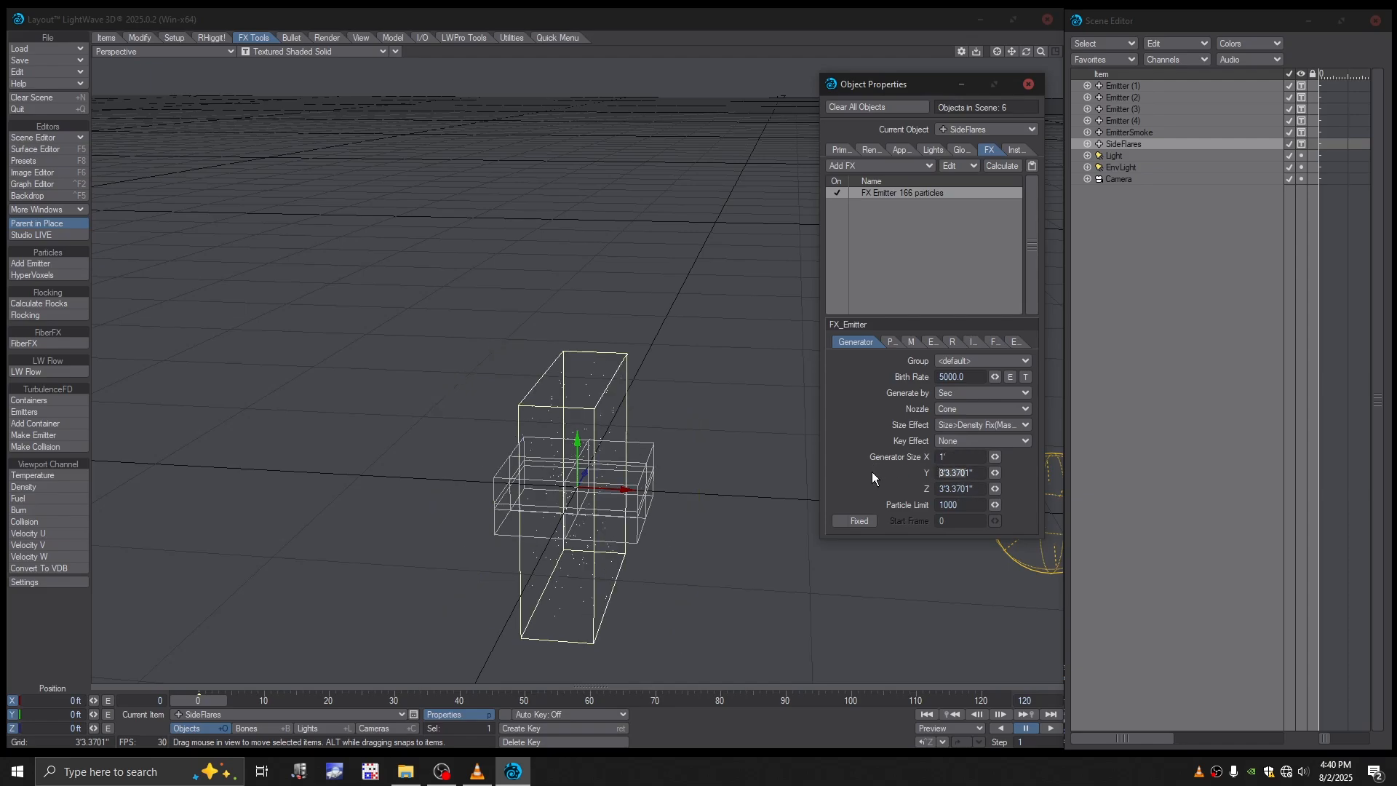
pyautogui.write('1')
pyautogui.press('Tab')
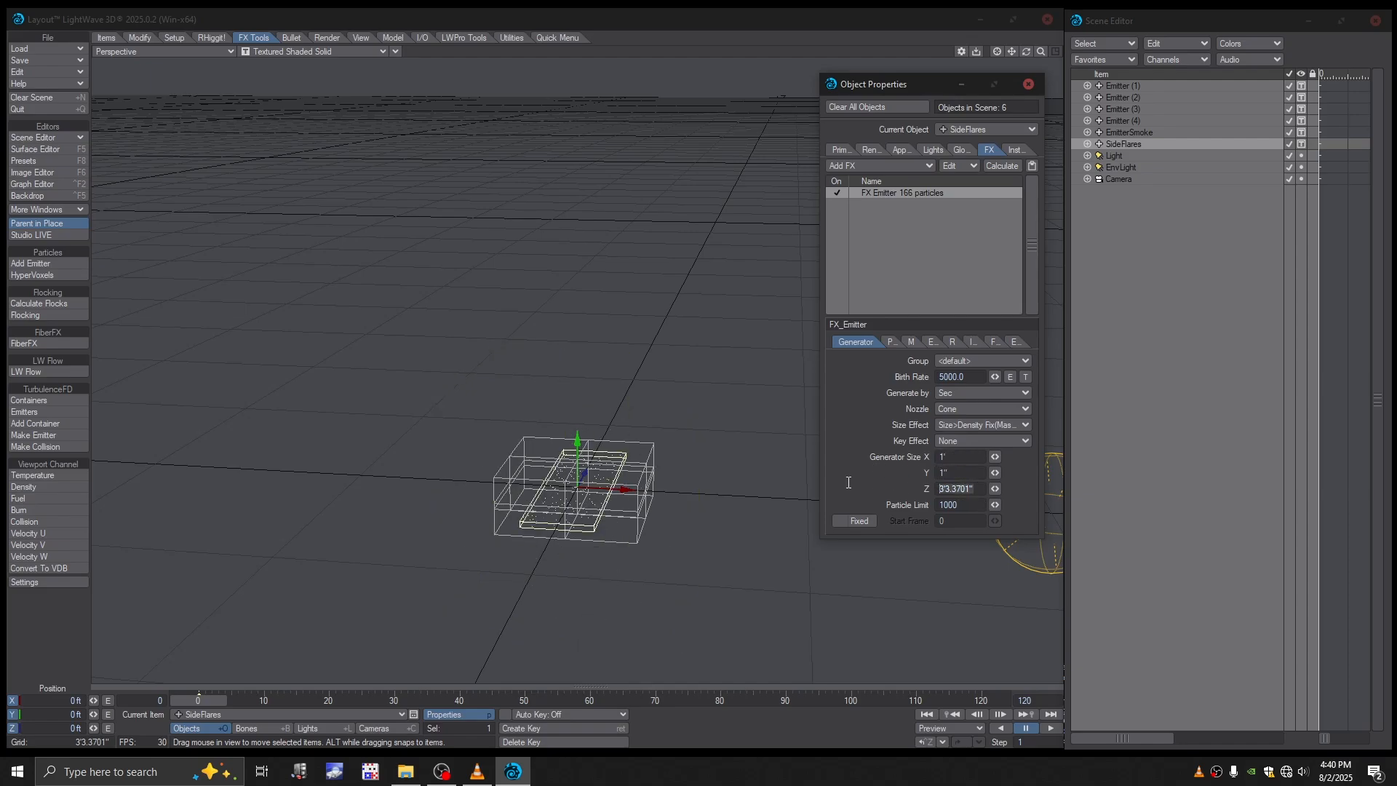
pyautogui.write('1')
pyautogui.press('Return')
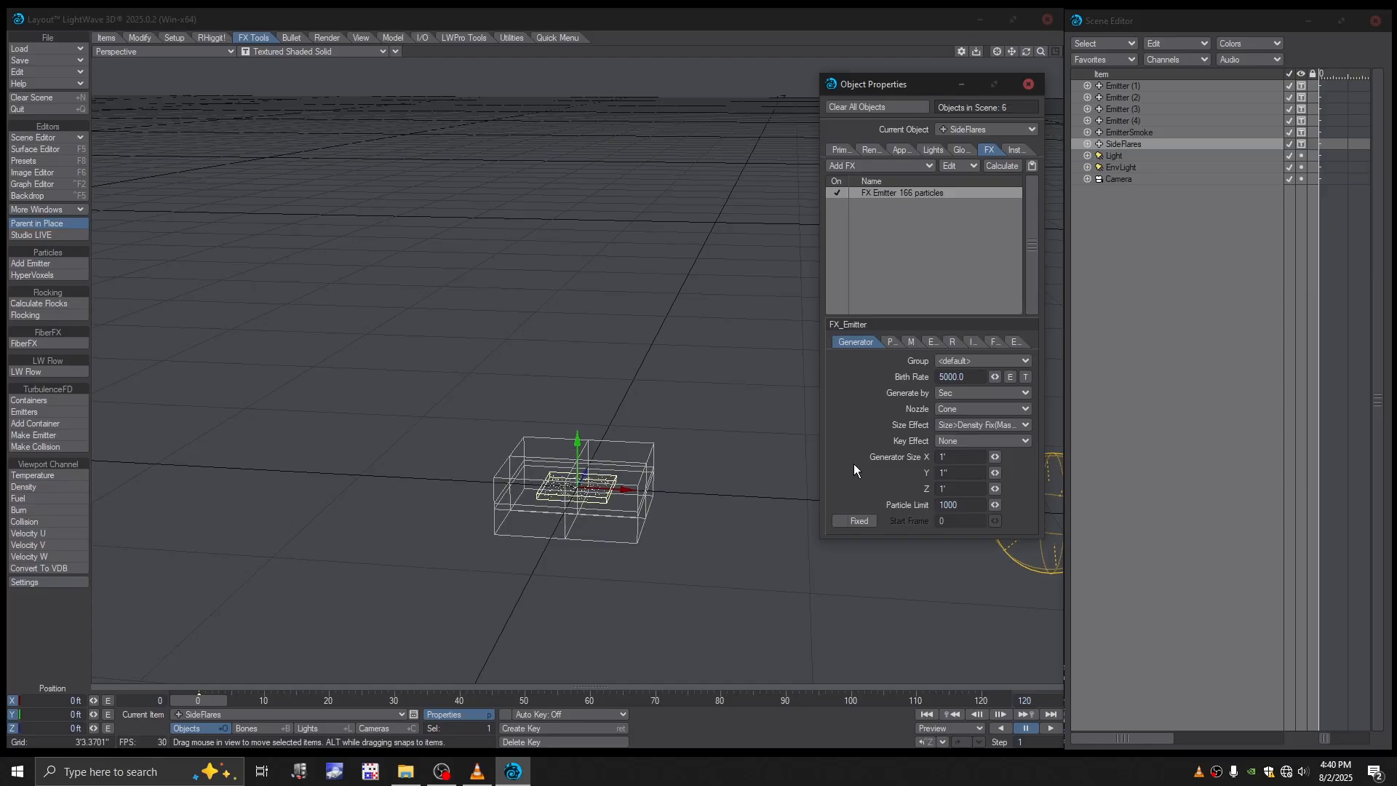
# - Limit SideFlares to 500 particles and give it a fixed start frame of 9
pyautogui.click(950, 504)
pyautogui.click(844, 520)
pyautogui.press('Return')
# - Set the grid square size of the current scene to 1' in the preferences
pyautogui.keyDown('alt'); pyautogui.moveTo(764, 452); pyautogui.dragTo(596, 511); pyautogui.keyUp('alt')
pyautogui.scroll(2, 601, 497)
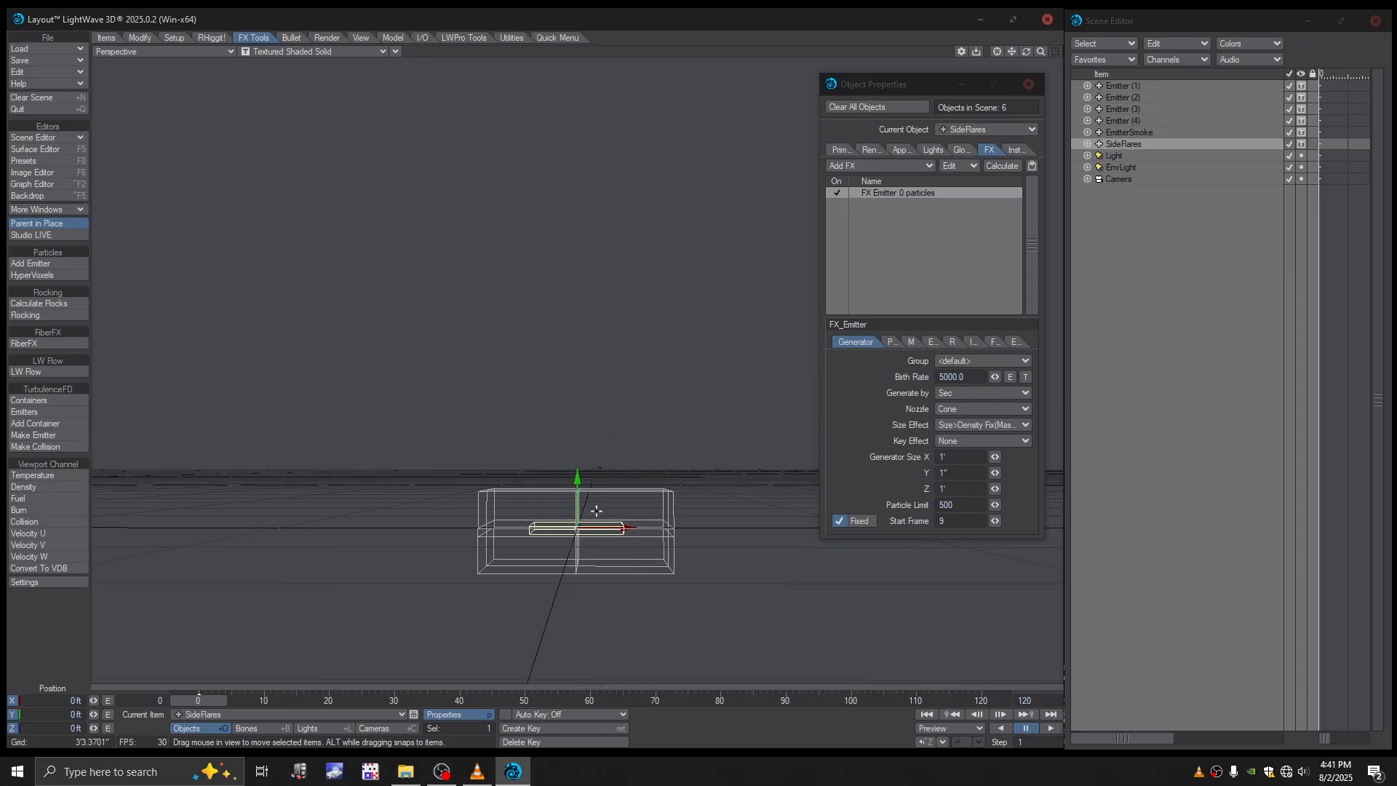
pyautogui.press('1')
pyautogui.press('2')
pyautogui.press('3')
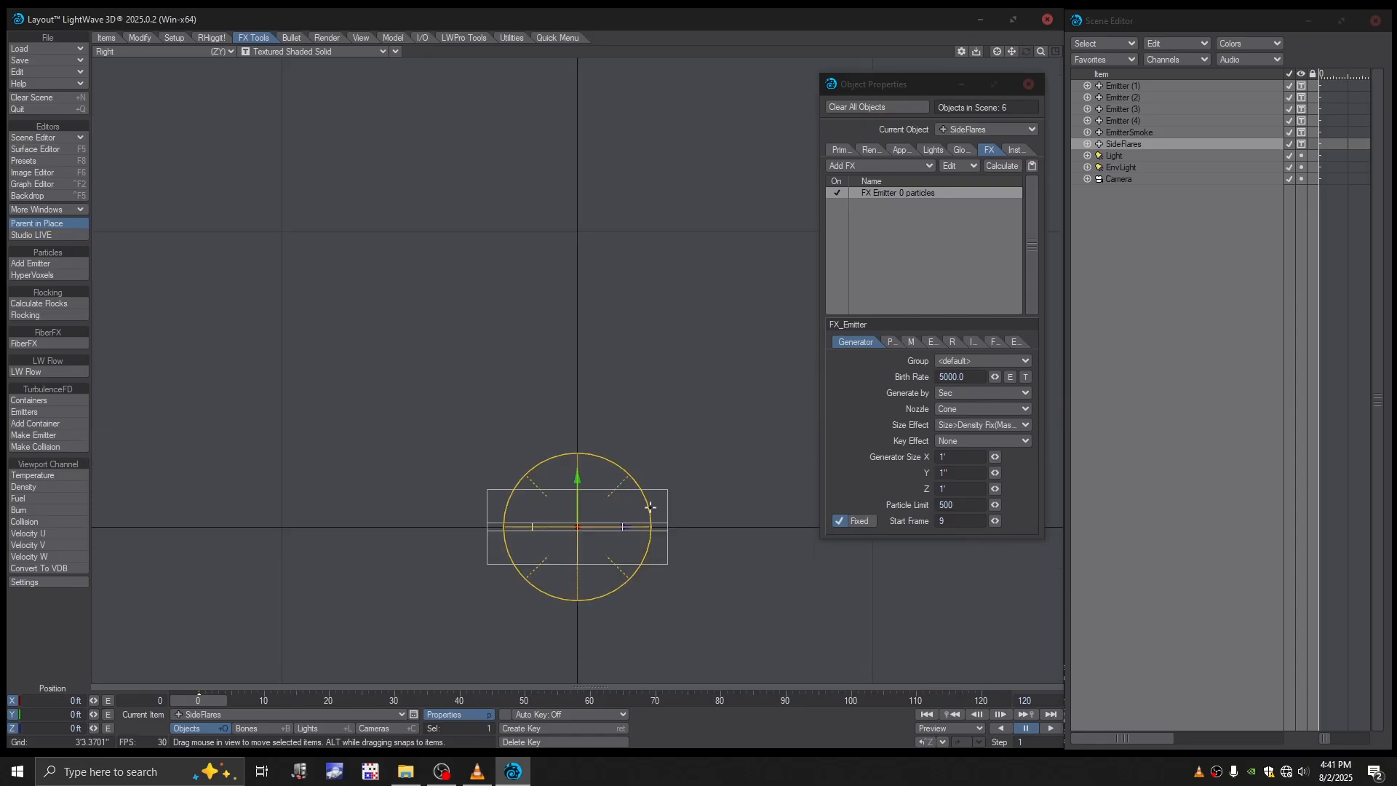
pyautogui.press('o')
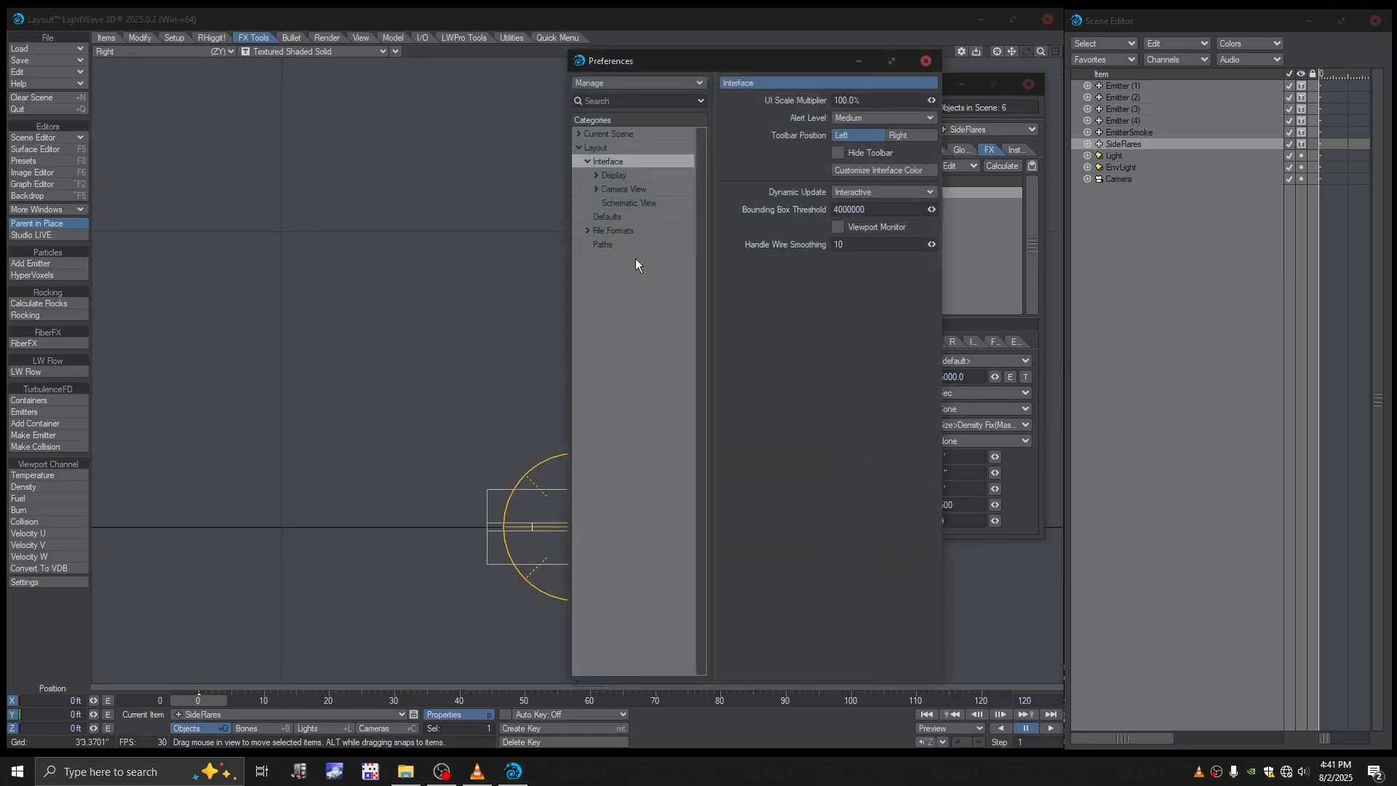
pyautogui.click(621, 135)
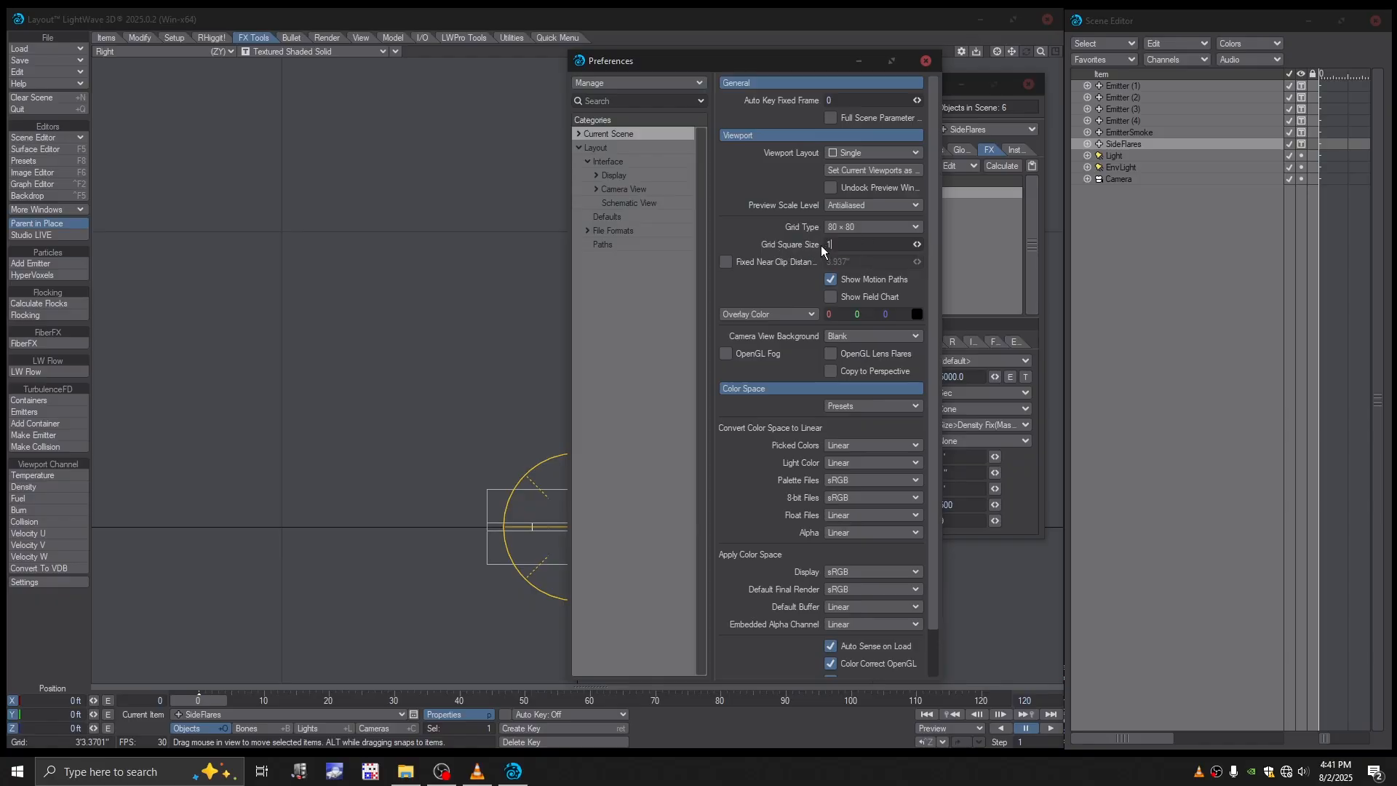
pyautogui.write('1')
pyautogui.press('Return')
pyautogui.click(925, 61)
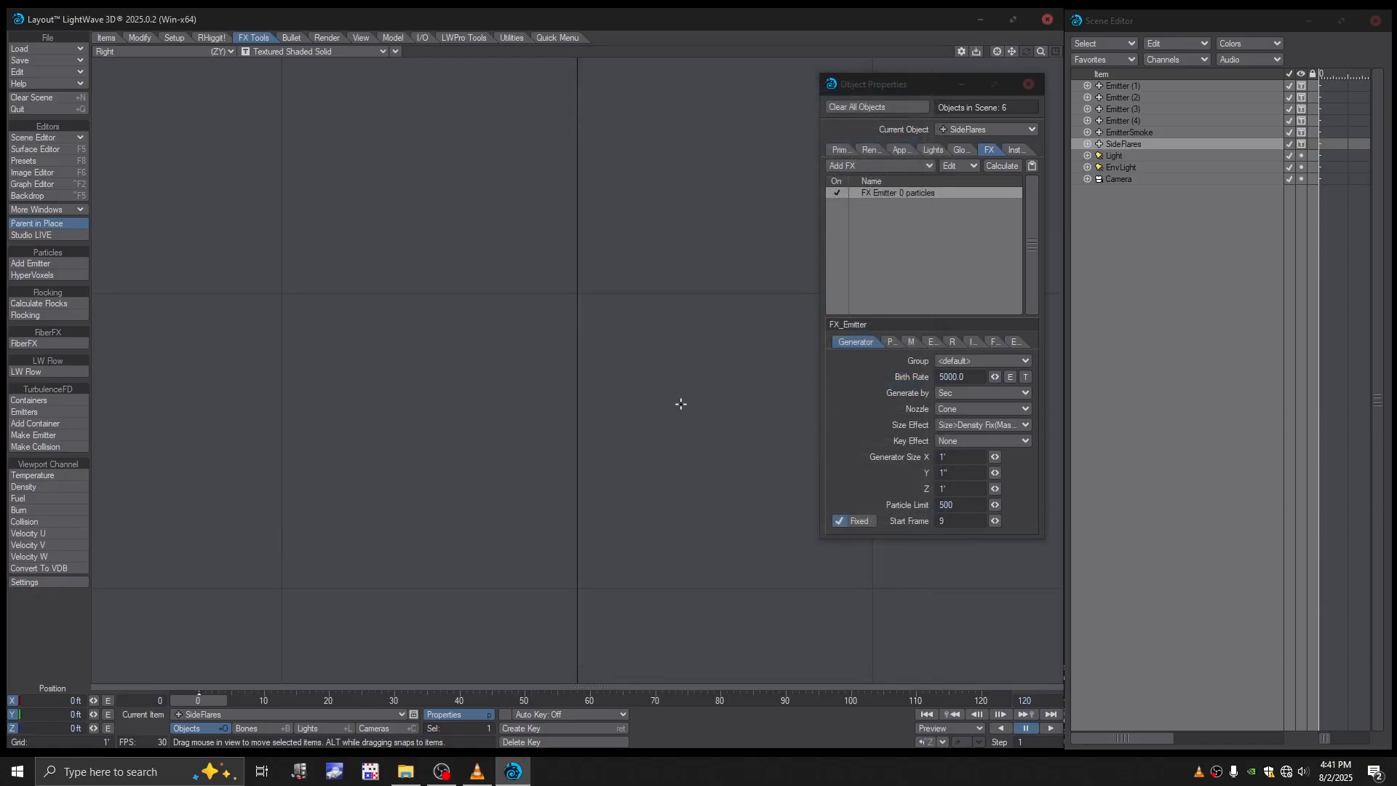
# - Frame the emitters in the perspective view, then hide and lock Light, EnvLight and Camera in the scene list
pyautogui.hotkey('shift', 'a')
pyautogui.moveTo(715, 368)
pyautogui.keyDown('alt'); pyautogui.mouseDown()
pyautogui.moveTo(706, 397)
pyautogui.moveTo(740, 358)
pyautogui.moveTo(722, 380)
pyautogui.mouseUp(); pyautogui.keyUp('alt')
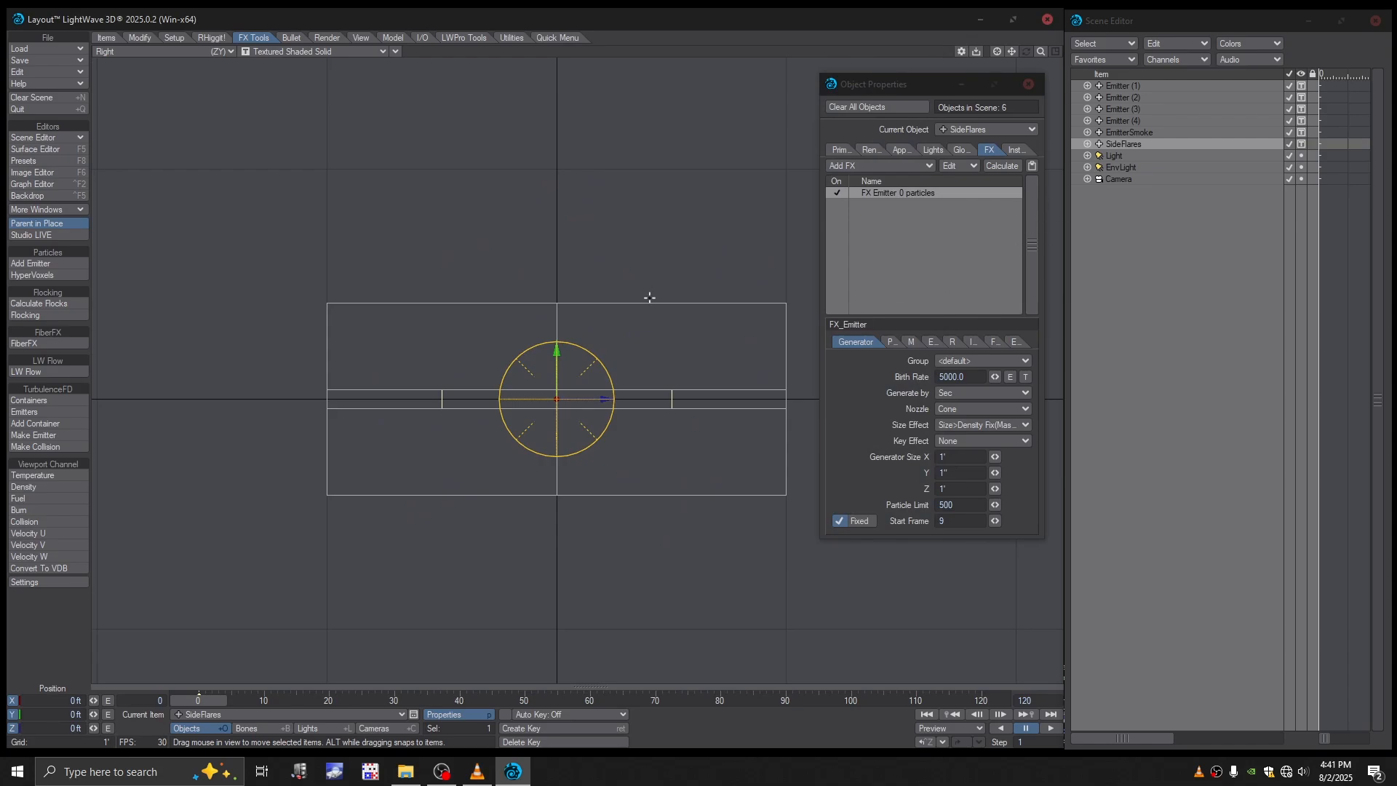
pyautogui.press('4')
pyautogui.keyDown('alt'); pyautogui.moveTo(668, 290); pyautogui.dragTo(649, 346); pyautogui.keyUp('alt')
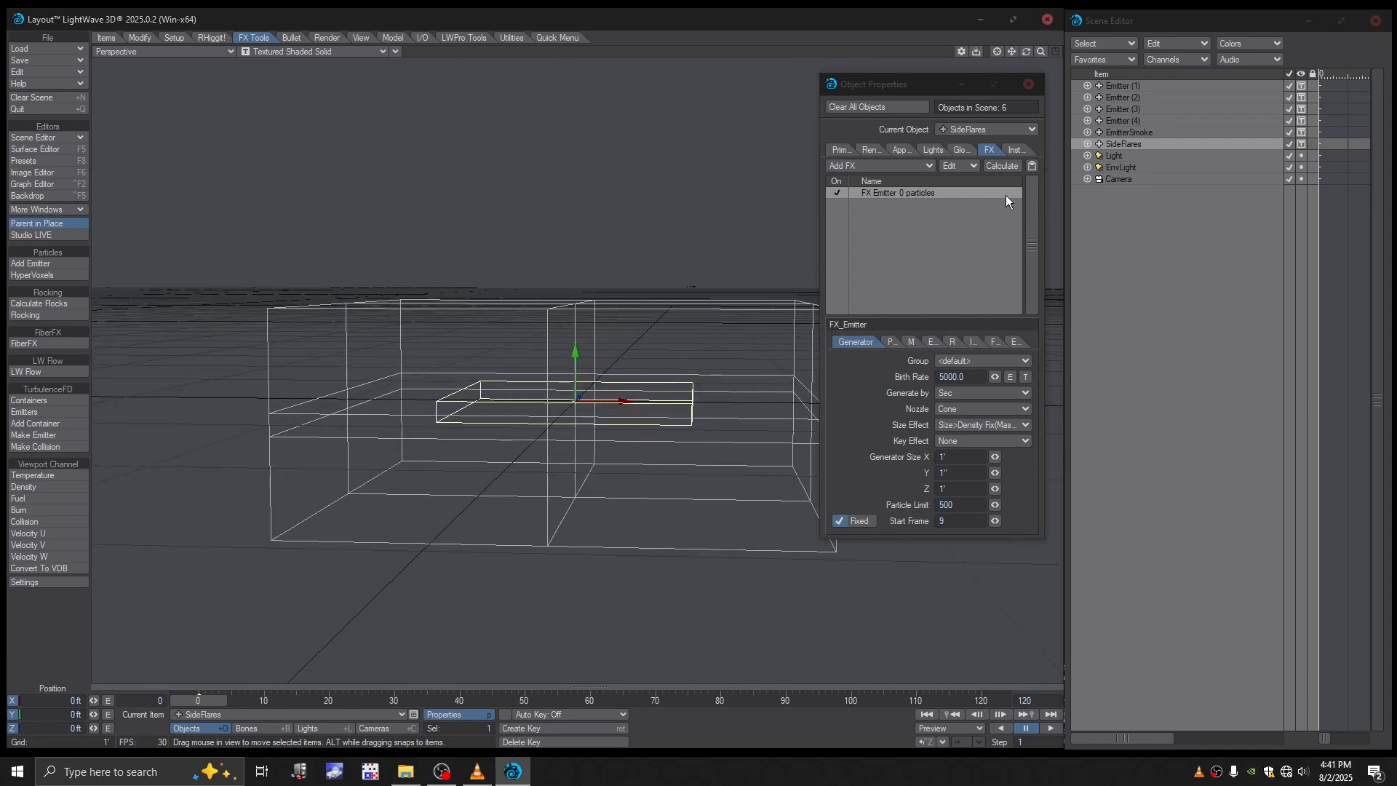
pyautogui.click(1302, 155)
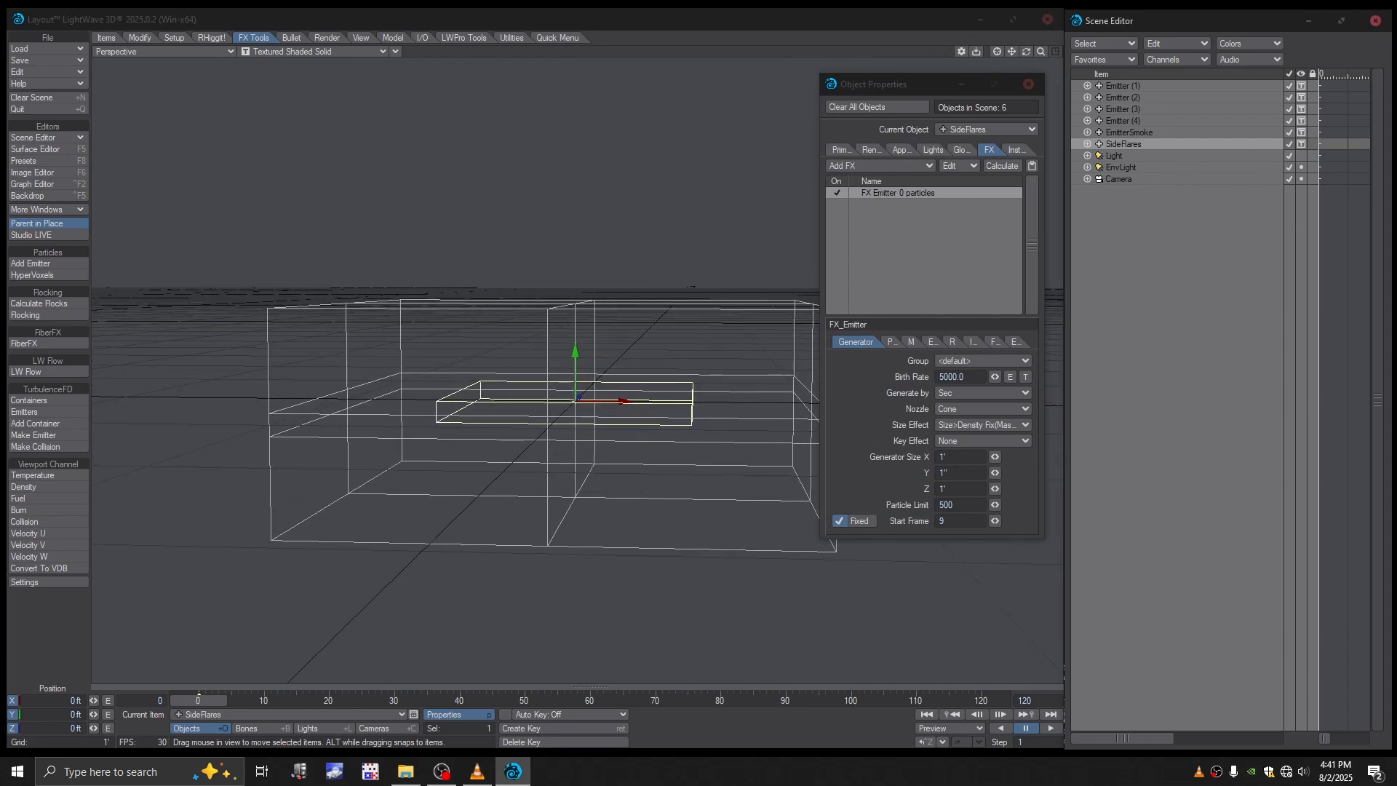
pyautogui.click(1303, 167)
# - Rotate the SideFlares emitter to a bank angle of 45° and create a motion key for it at frame 0
pyautogui.keyDown('alt'); pyautogui.moveTo(698, 318); pyautogui.dragTo(647, 343); pyautogui.keyUp('alt')
pyautogui.press('y')
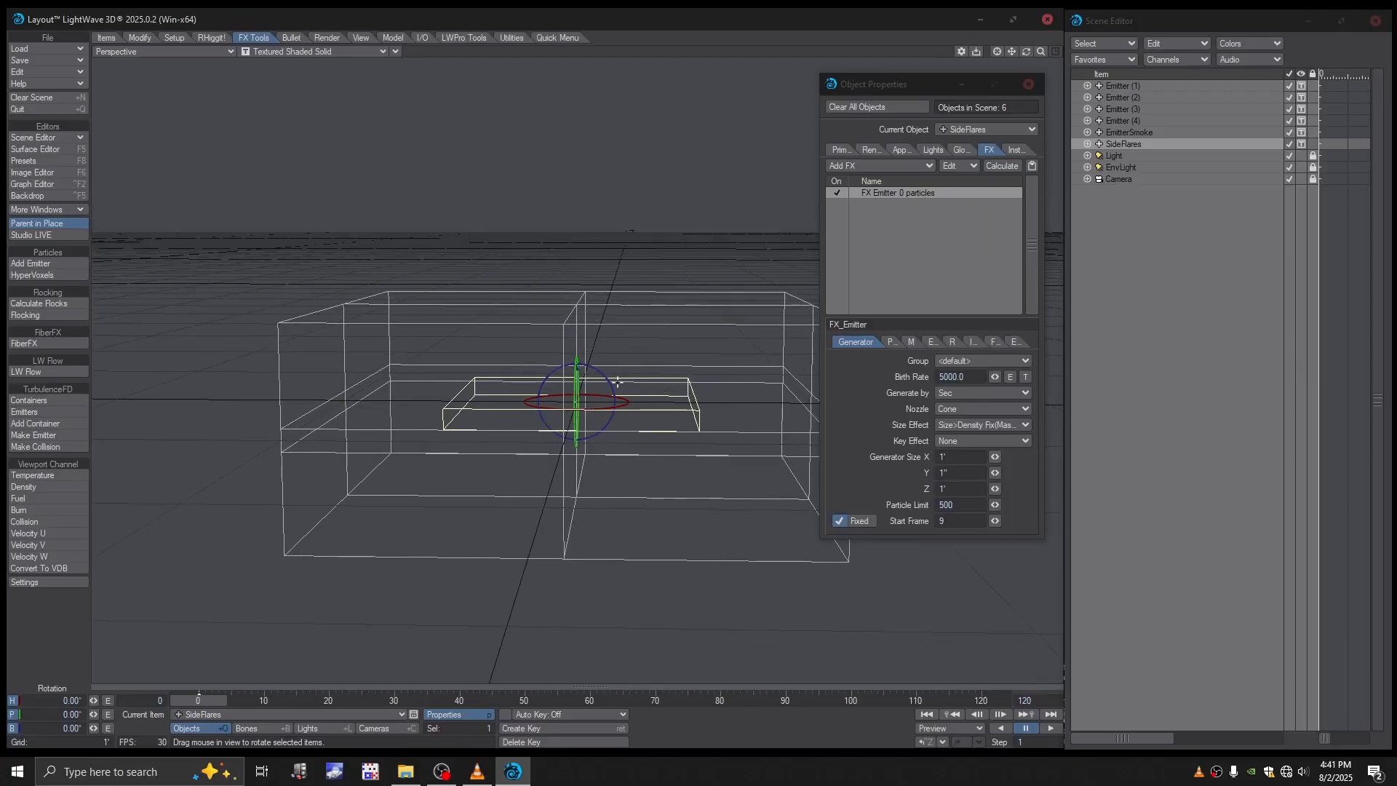
pyautogui.keyDown('alt'); pyautogui.moveTo(608, 385); pyautogui.dragTo(626, 331); pyautogui.keyUp('alt')
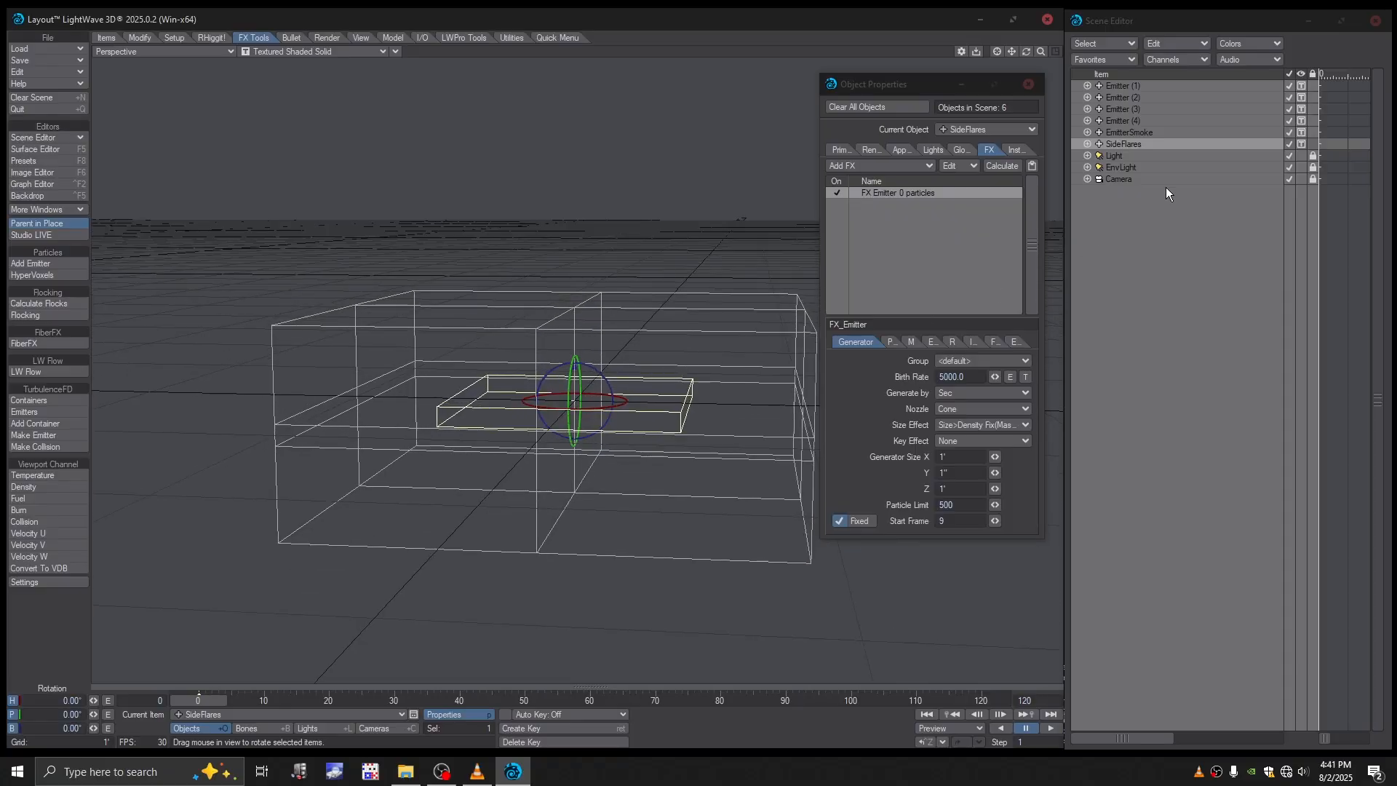
pyautogui.click(1141, 183)
pyautogui.moveTo(709, 367)
pyautogui.keyDown('ctrl'); pyautogui.keyDown('alt'); pyautogui.mouseDown()
pyautogui.moveTo(625, 368)
pyautogui.moveTo(688, 368)
pyautogui.mouseUp(); pyautogui.keyUp('alt'); pyautogui.keyUp('ctrl')
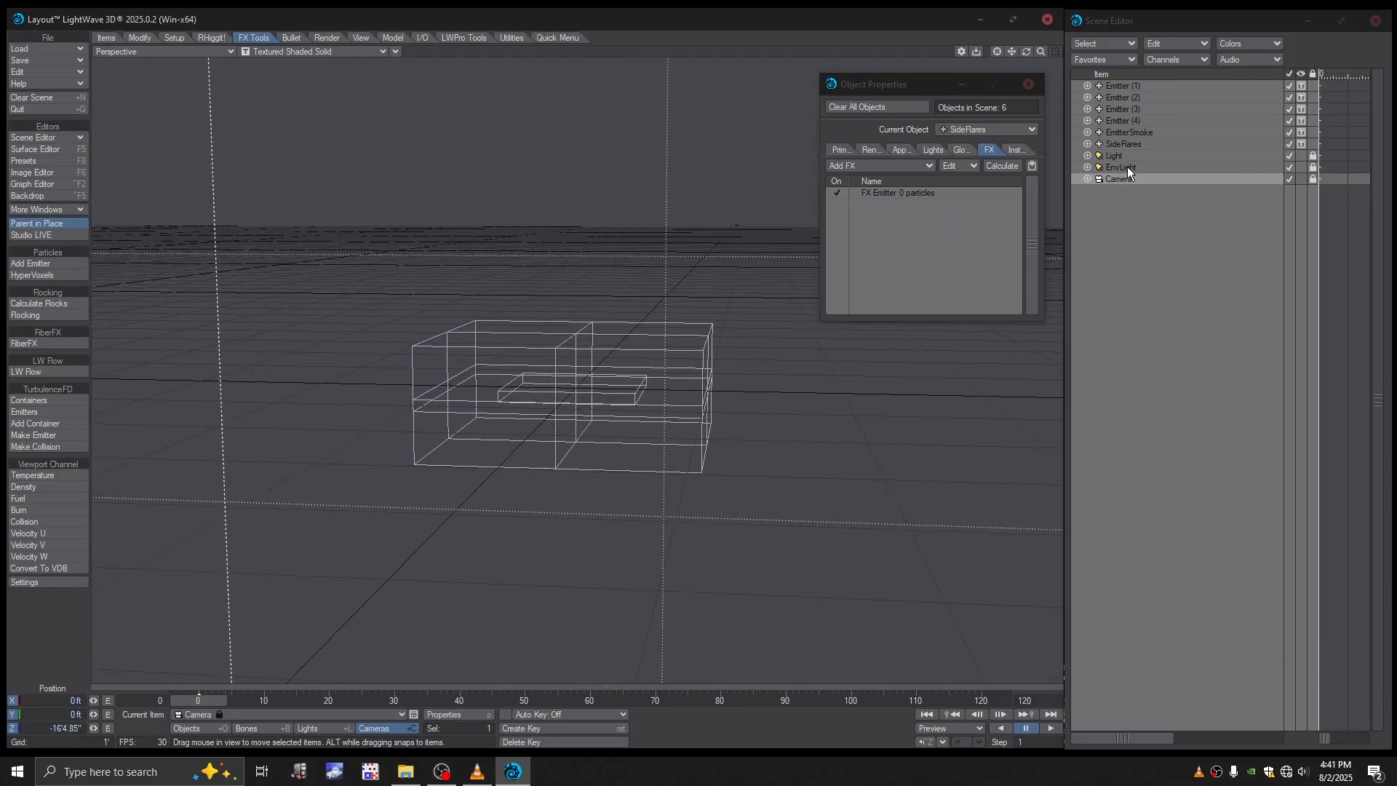
pyautogui.click(1135, 144)
pyautogui.keyDown('ctrl'); pyautogui.keyDown('alt'); pyautogui.moveTo(578, 360); pyautogui.dragTo(603, 377); pyautogui.keyUp('alt'); pyautogui.keyUp('ctrl')
pyautogui.moveTo(574, 362); pyautogui.dragTo(561, 366)
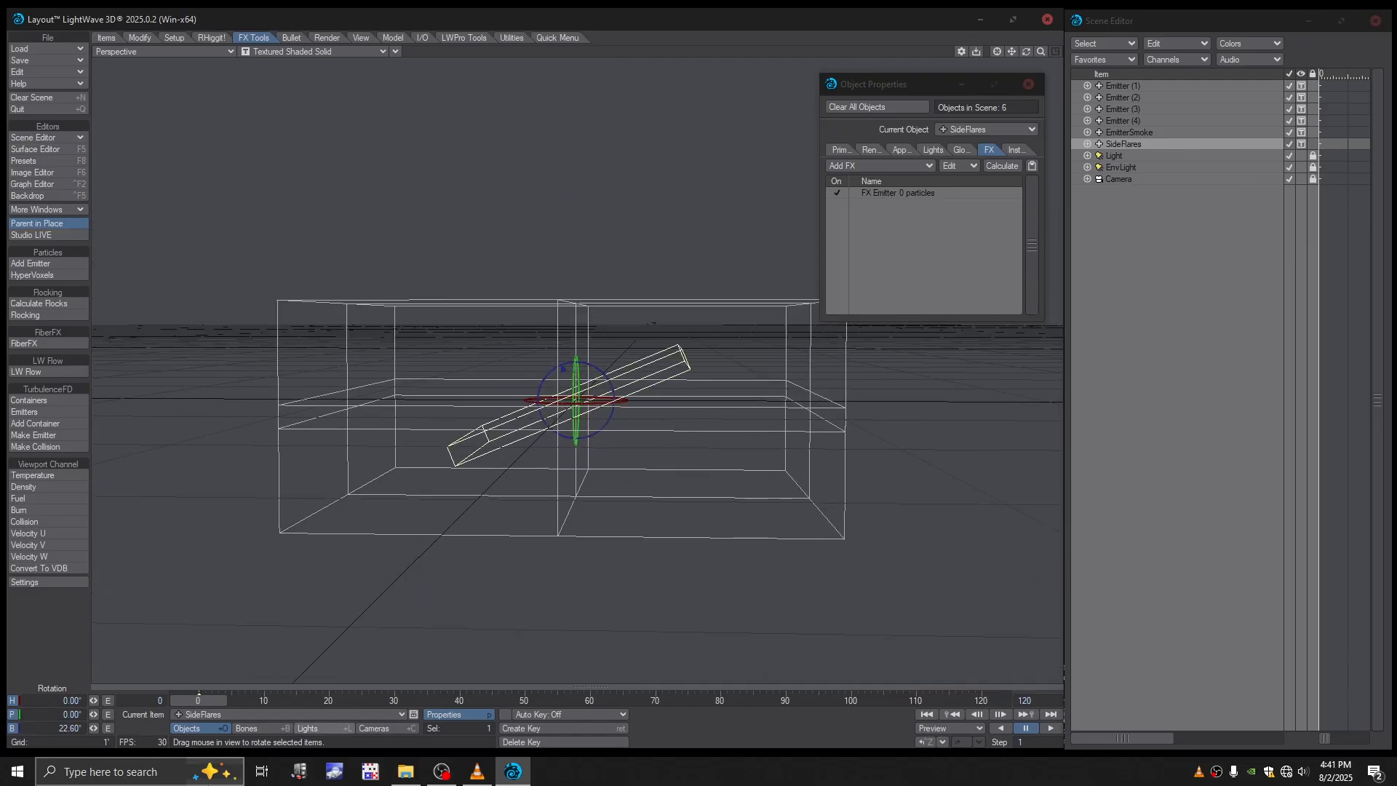
pyautogui.click(77, 728)
pyautogui.write('45')
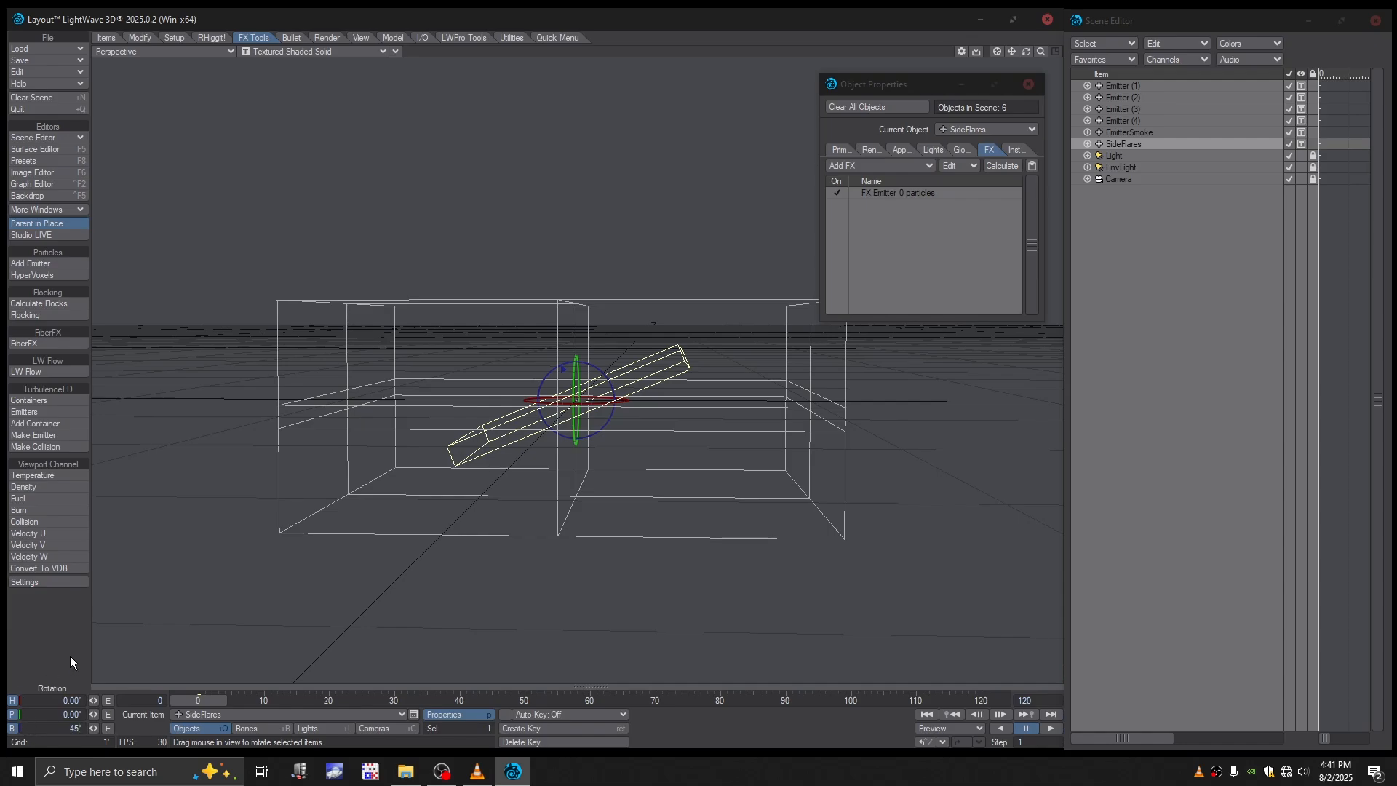
pyautogui.press('Return')
pyautogui.keyDown('alt'); pyautogui.moveTo(466, 442); pyautogui.dragTo(493, 427); pyautogui.keyUp('alt')
pyautogui.press('Return')
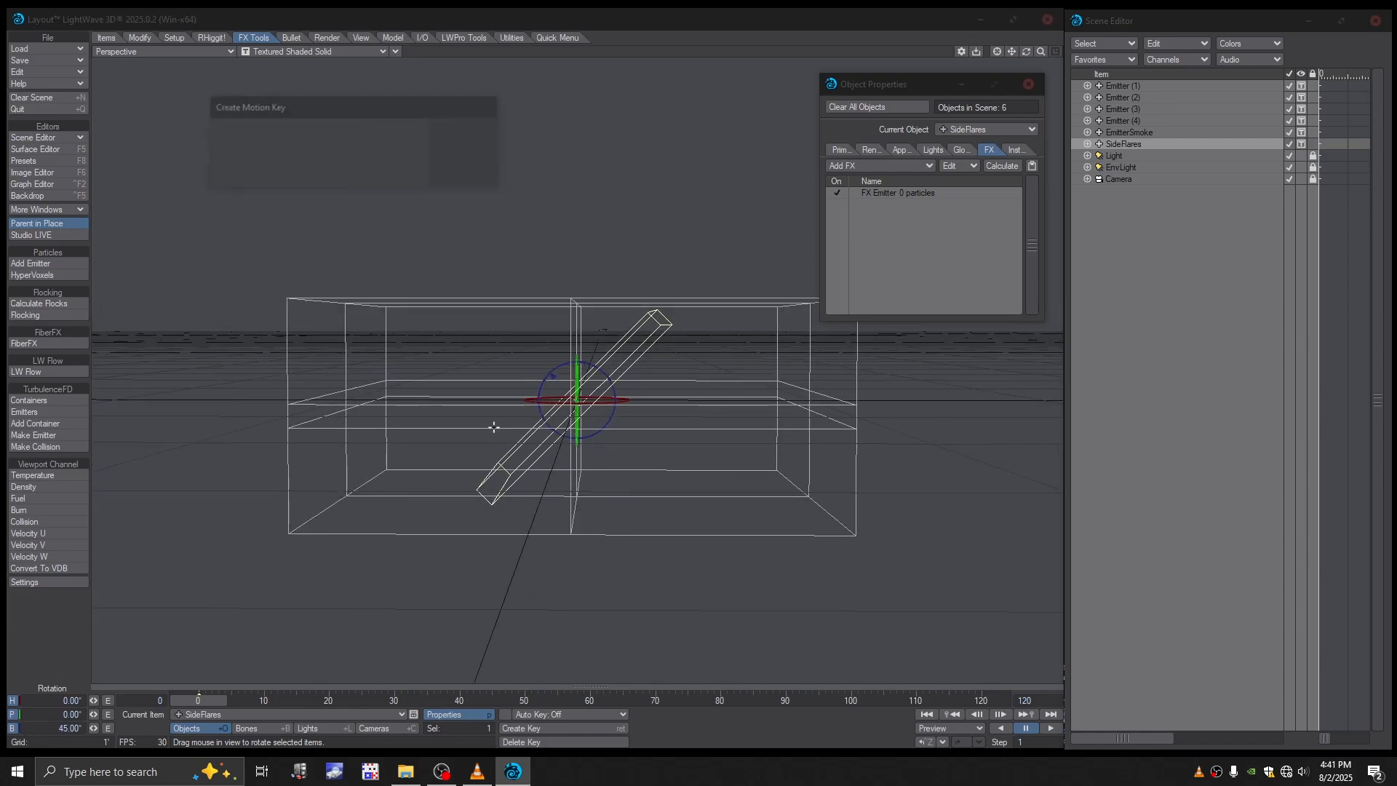
pyautogui.press('Return')
pyautogui.keyDown('alt'); pyautogui.moveTo(779, 415); pyautogui.dragTo(726, 458); pyautogui.keyUp('alt')
# - Give the SideFlares particle life time a random variation of 5 frames
pyautogui.doubleClick(924, 198)
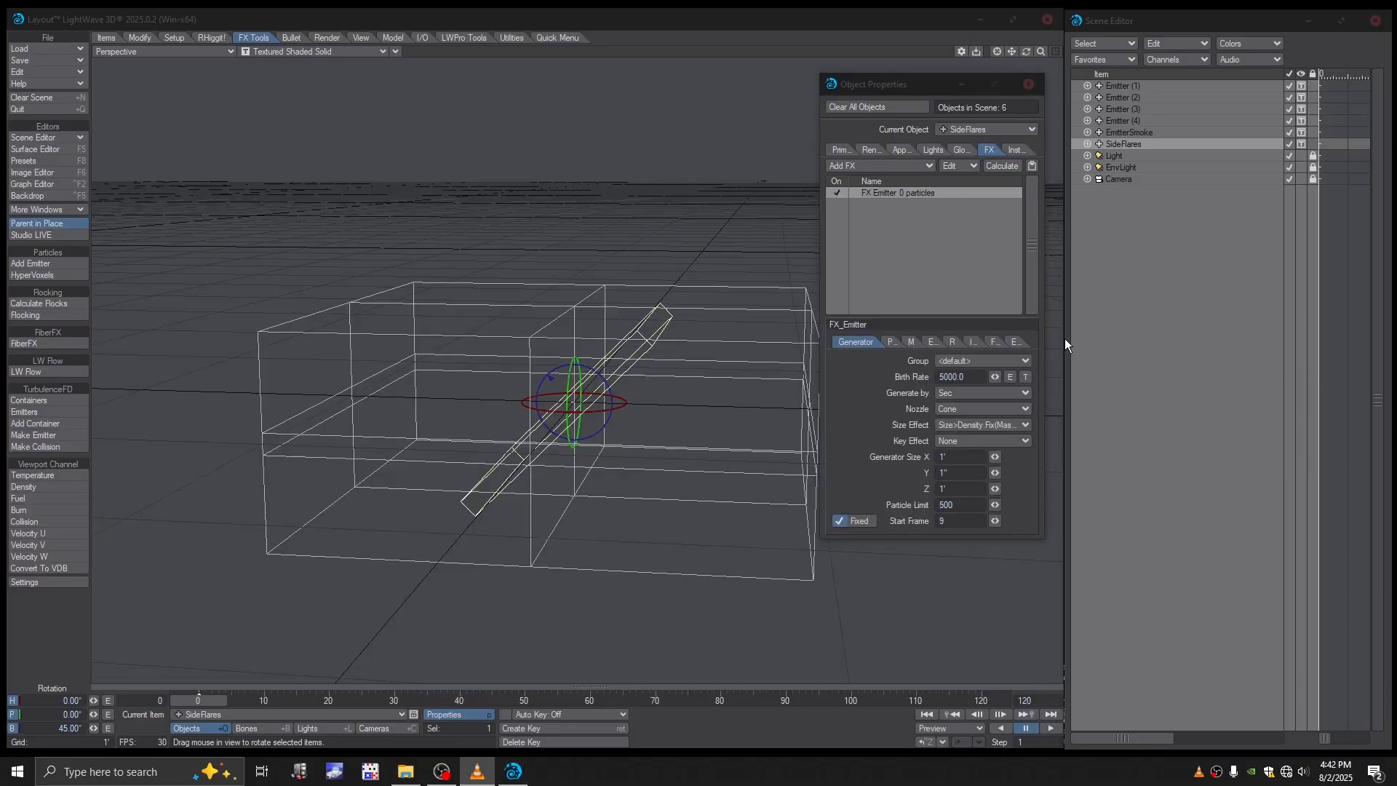
pyautogui.click(891, 342)
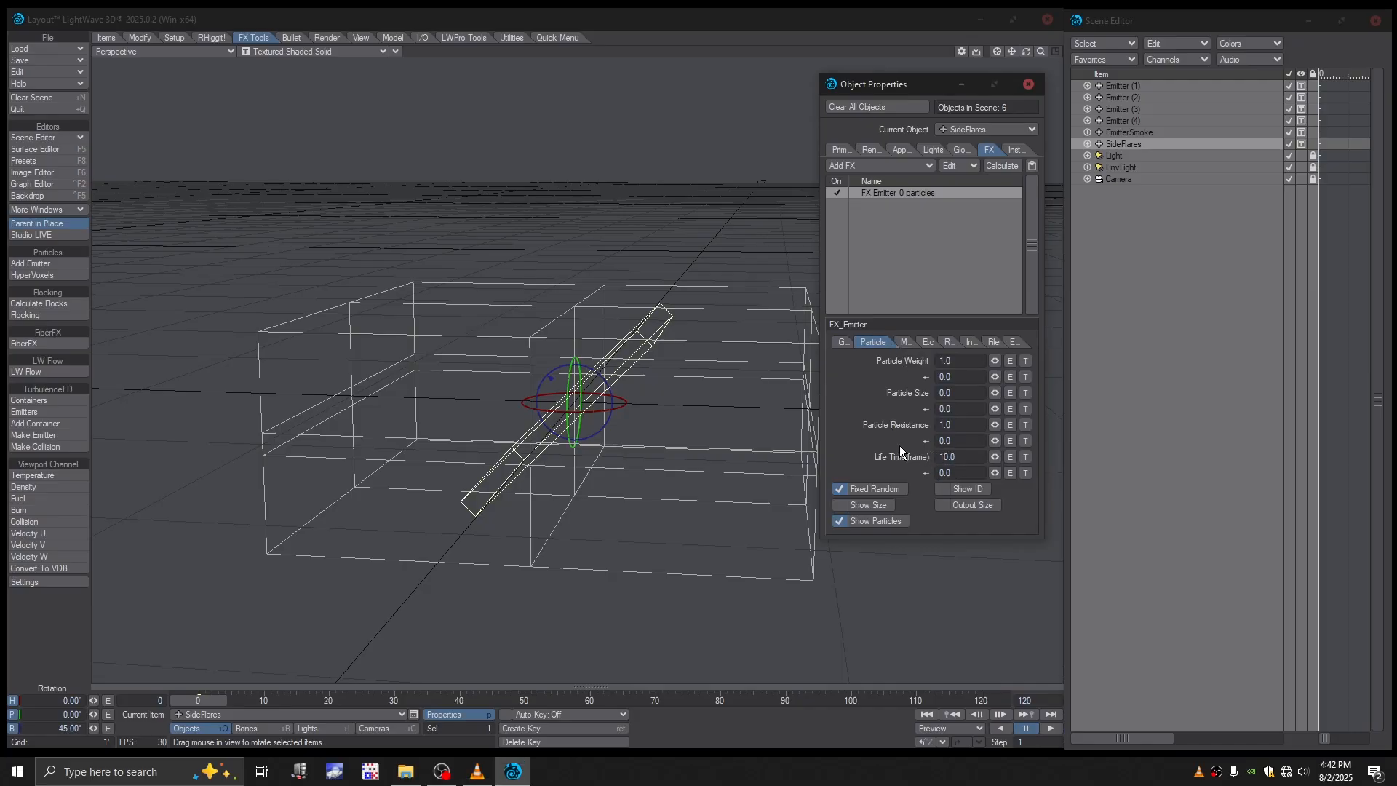
pyautogui.click(938, 472)
pyautogui.write('5')
pyautogui.press('Return')
pyautogui.hotkey('alt', 'Tab')
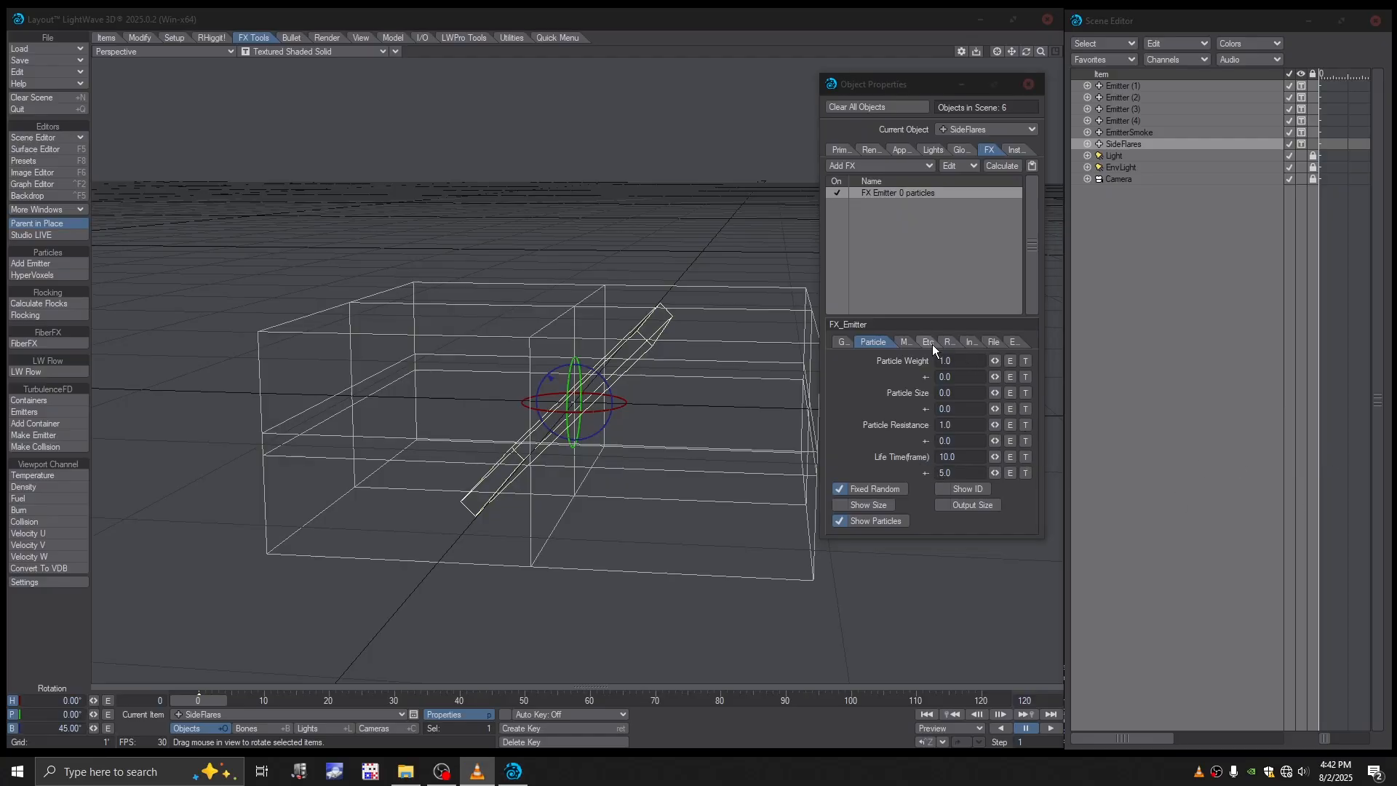
# - Set the SideFlares Y velocity to 10', explosion to 1.0, vibration to 1.0 and minimum vibration to 1.0%
pyautogui.click(905, 342)
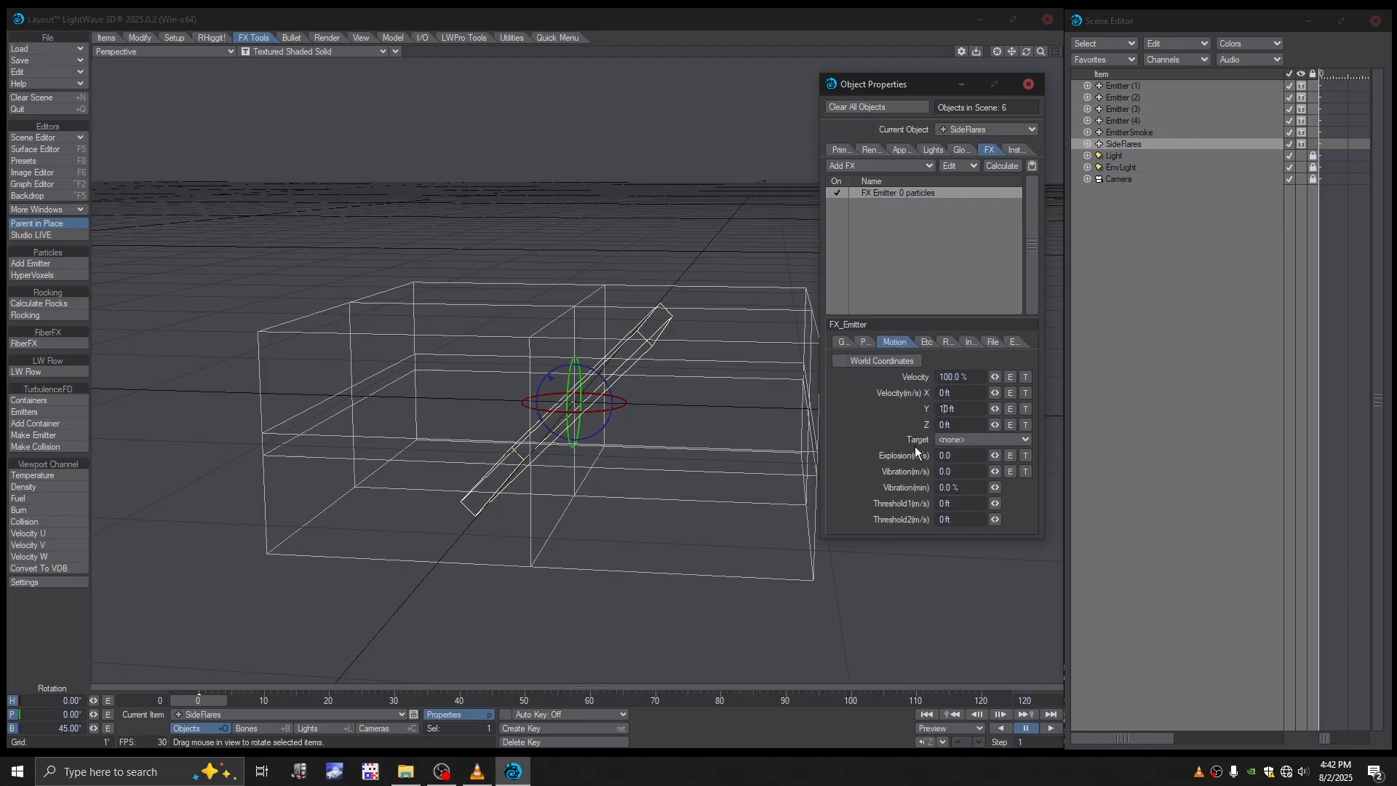
pyautogui.write('1')
pyautogui.moveTo(944, 456); pyautogui.dragTo(923, 475)
pyautogui.write('1')
pyautogui.click(942, 487)
pyautogui.write('1')
pyautogui.press('Delete')
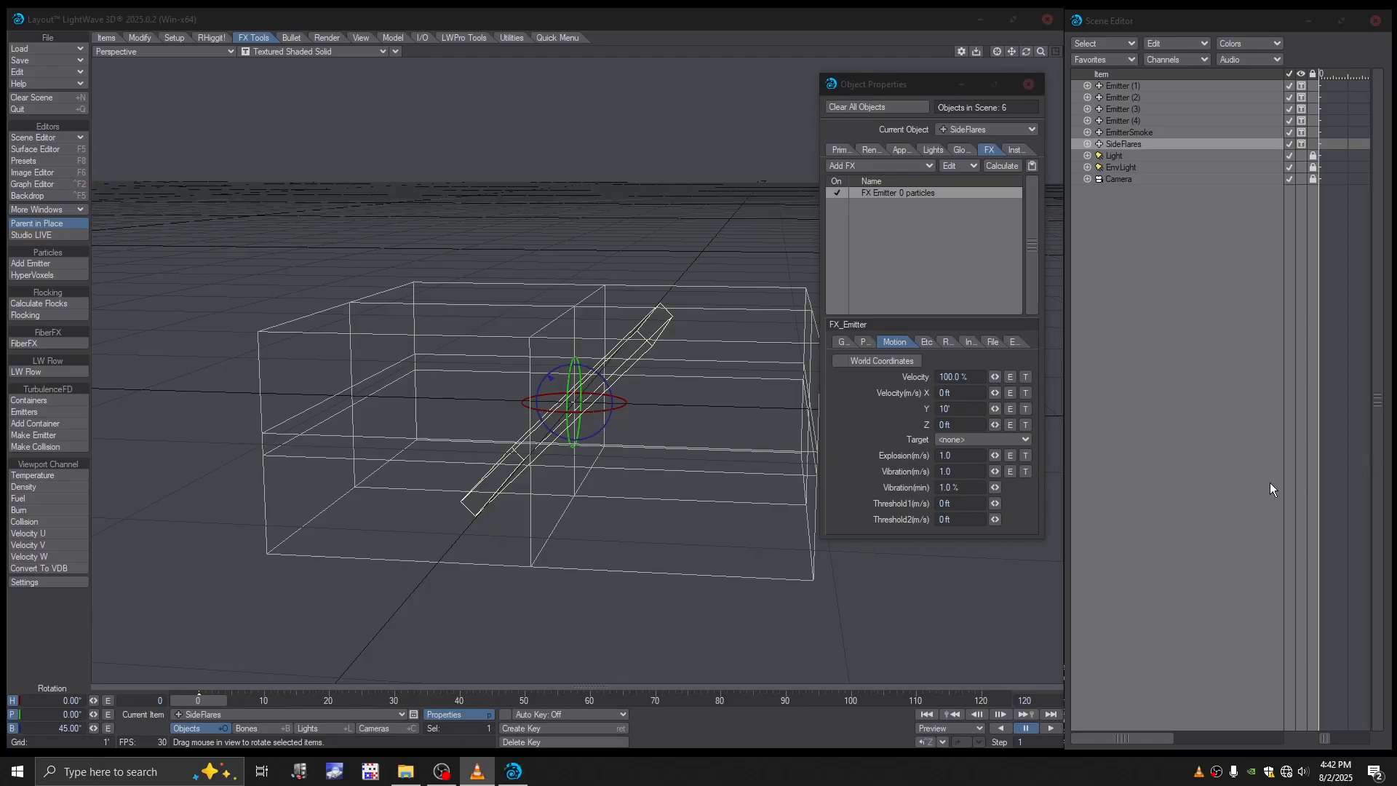
pyautogui.click(928, 344)
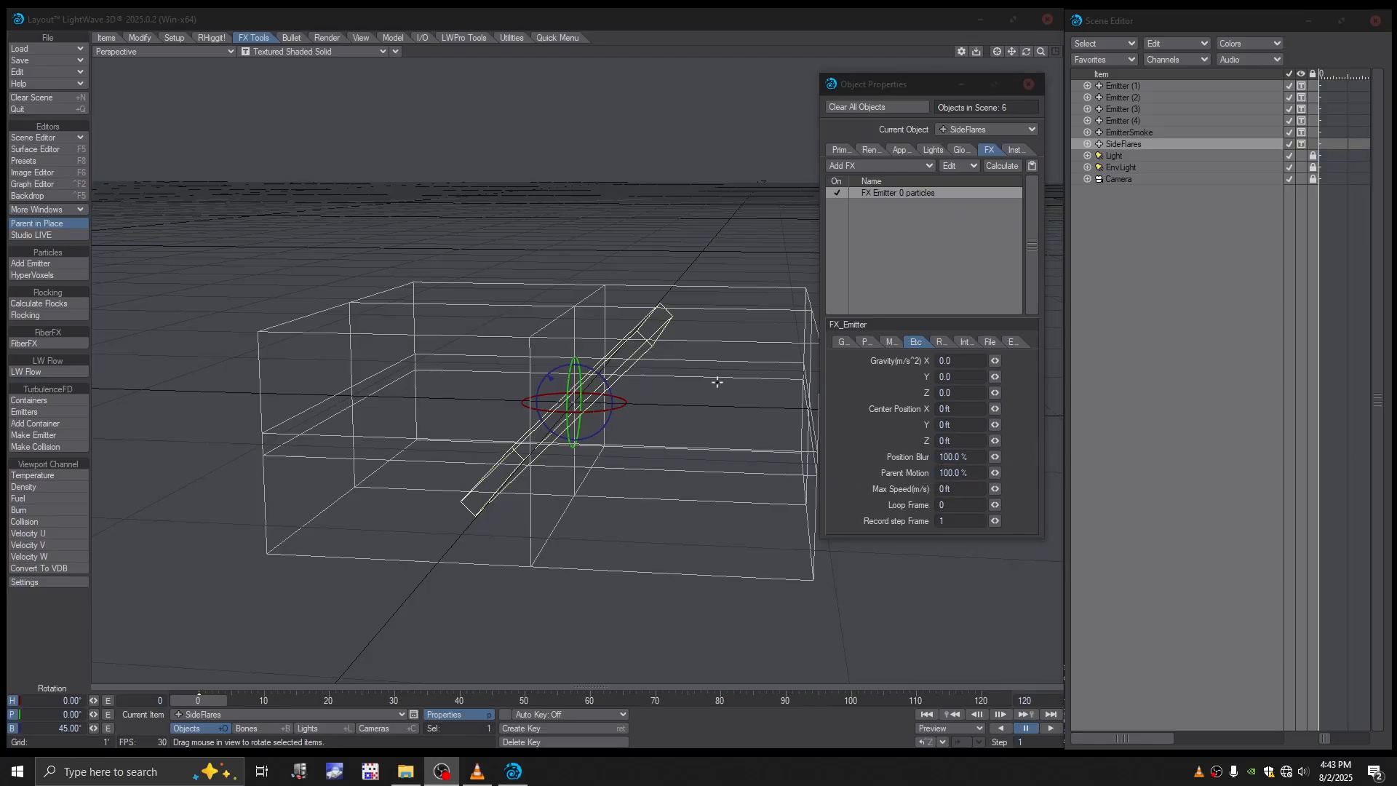
pyautogui.keyDown('alt'); pyautogui.moveTo(652, 393); pyautogui.dragTo(736, 299); pyautogui.keyUp('alt')
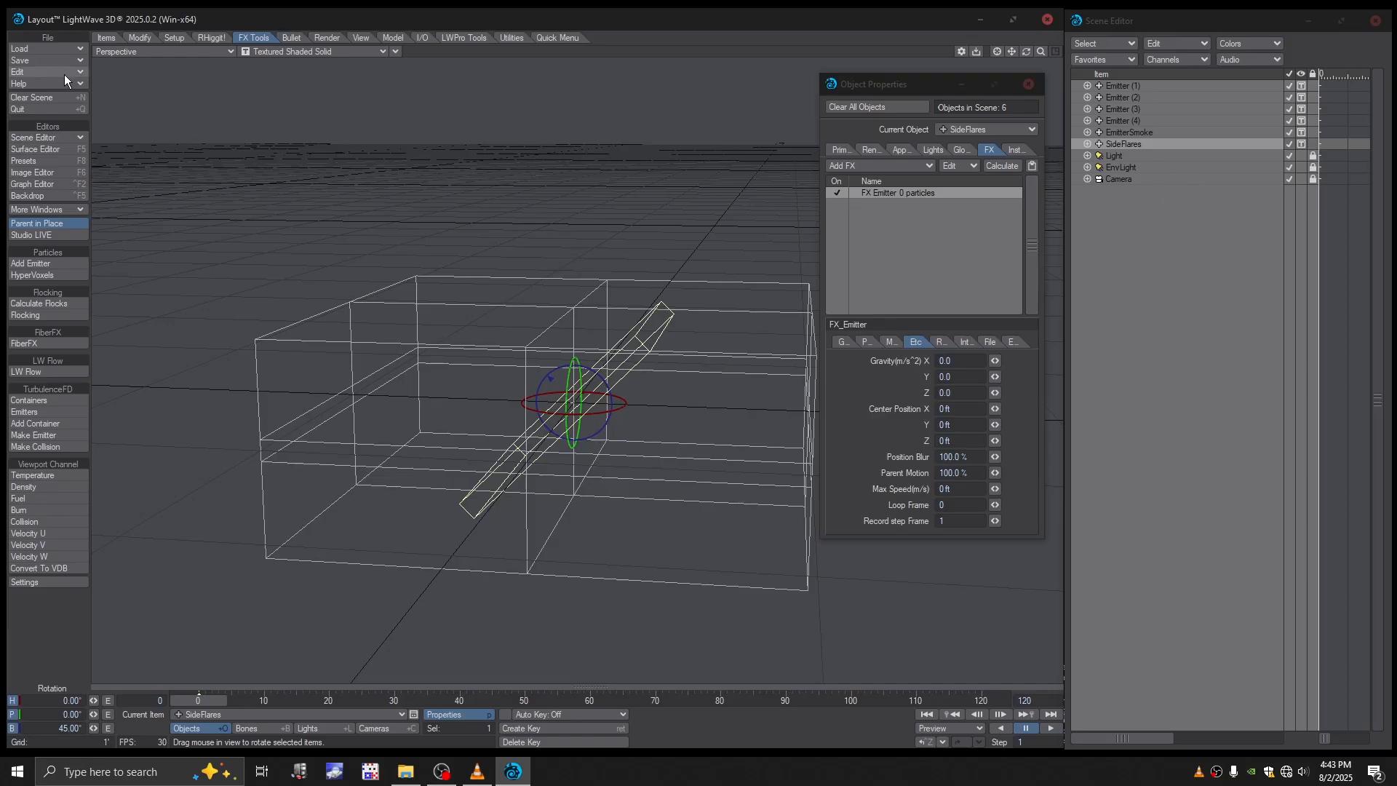
# - Load KaBoomObjects.lwo from the Objects folder of TFD_Tutorial into the scene
pyautogui.click(36, 51)
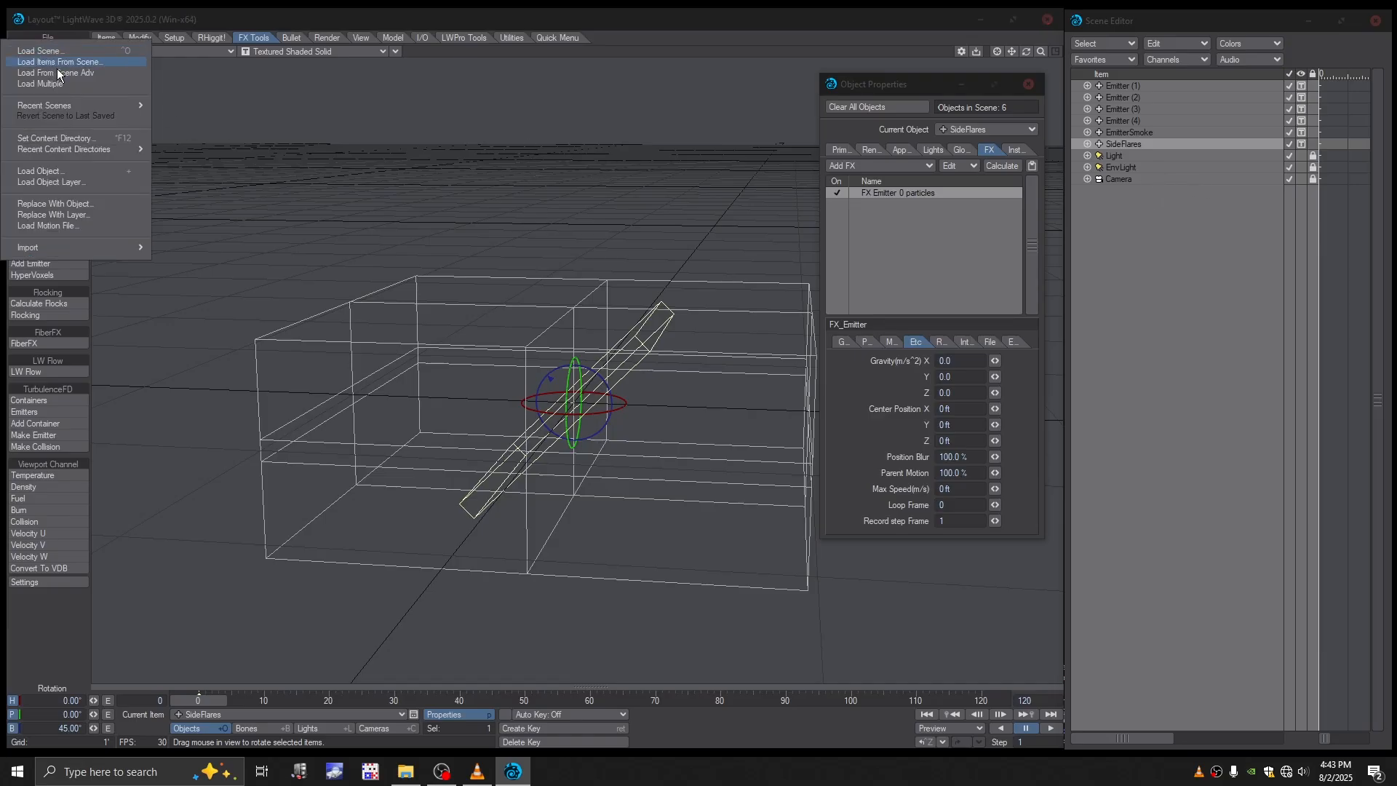
pyautogui.click(71, 173)
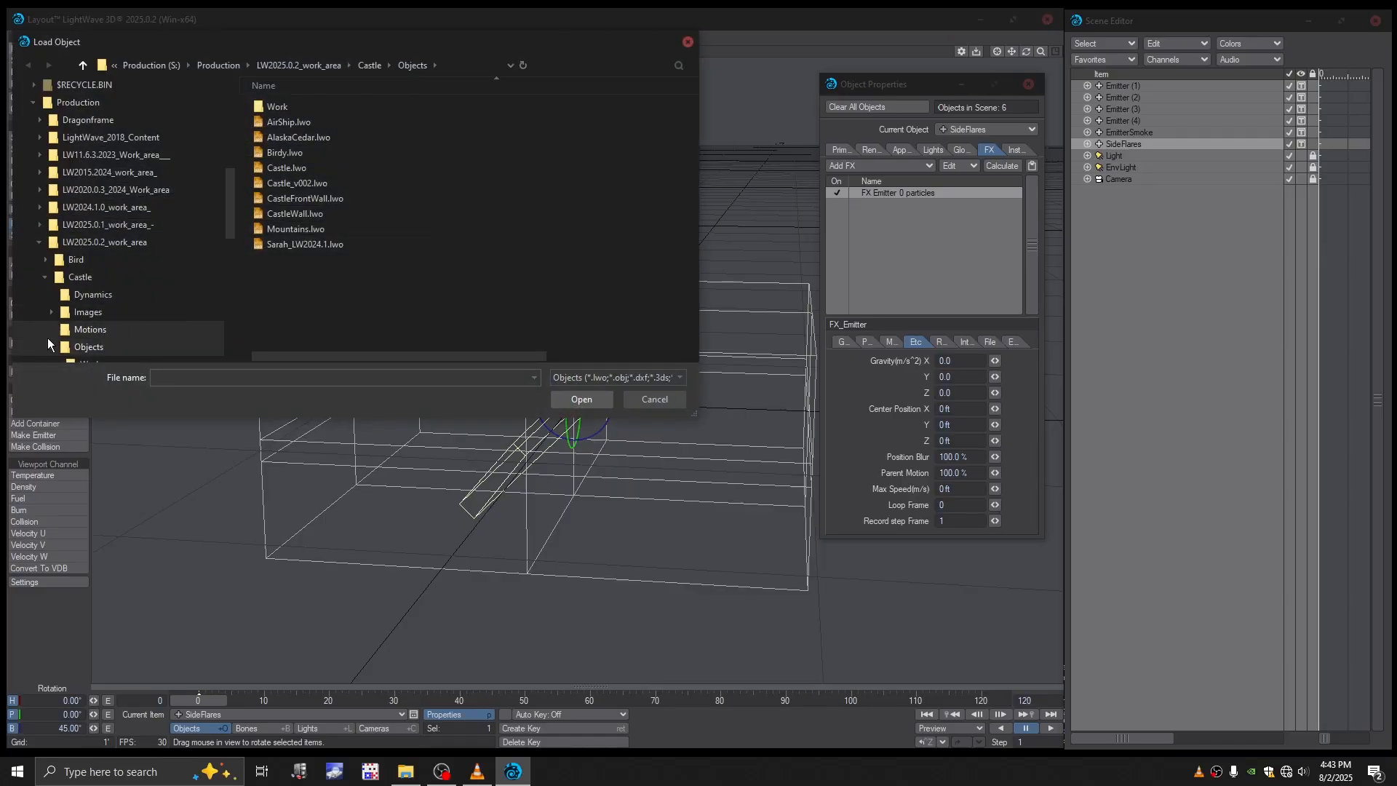
pyautogui.click(46, 277)
pyautogui.click(80, 346)
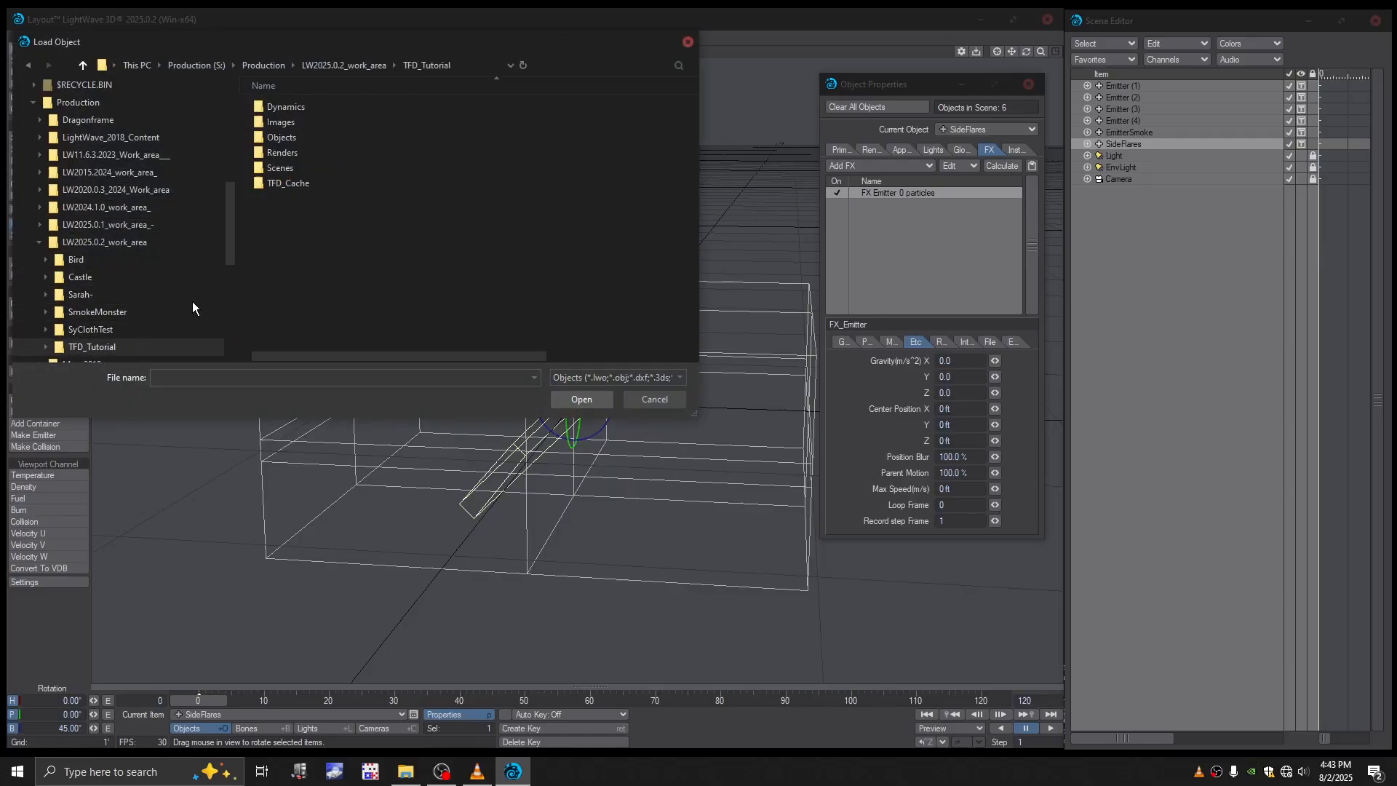
pyautogui.doubleClick(281, 138)
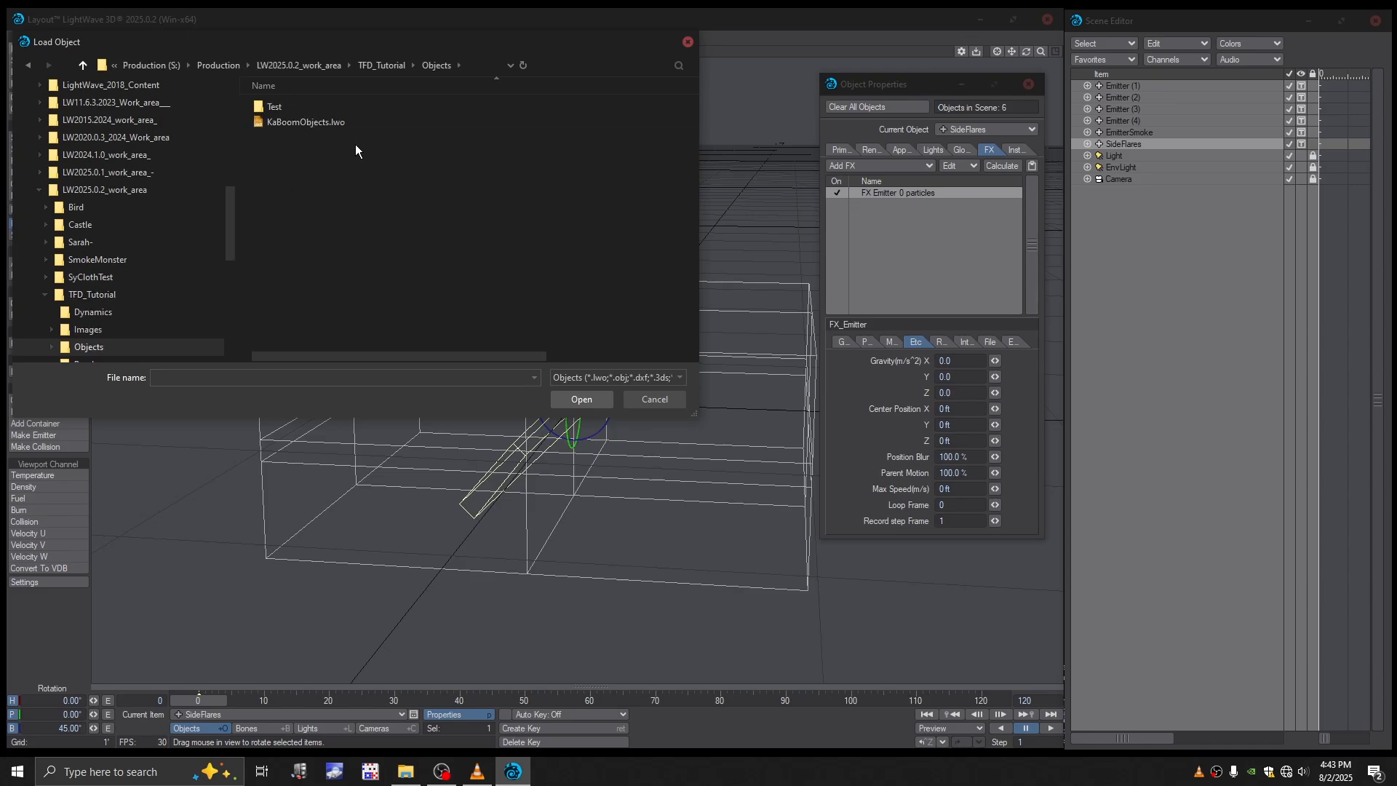
pyautogui.doubleClick(268, 121)
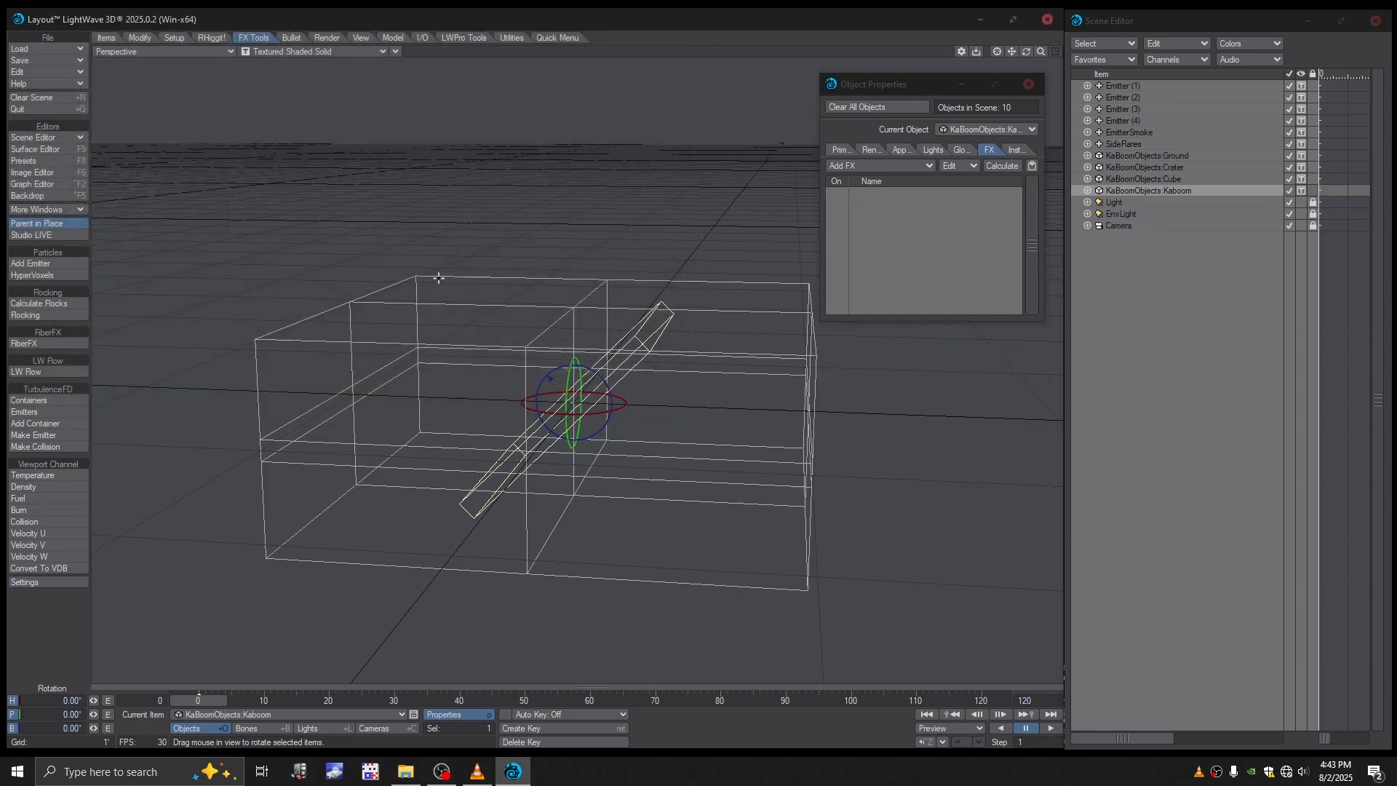
# - Make KaBoomObjects:Ground a Bullet static body
pyautogui.scroll(-10, 576, 378)
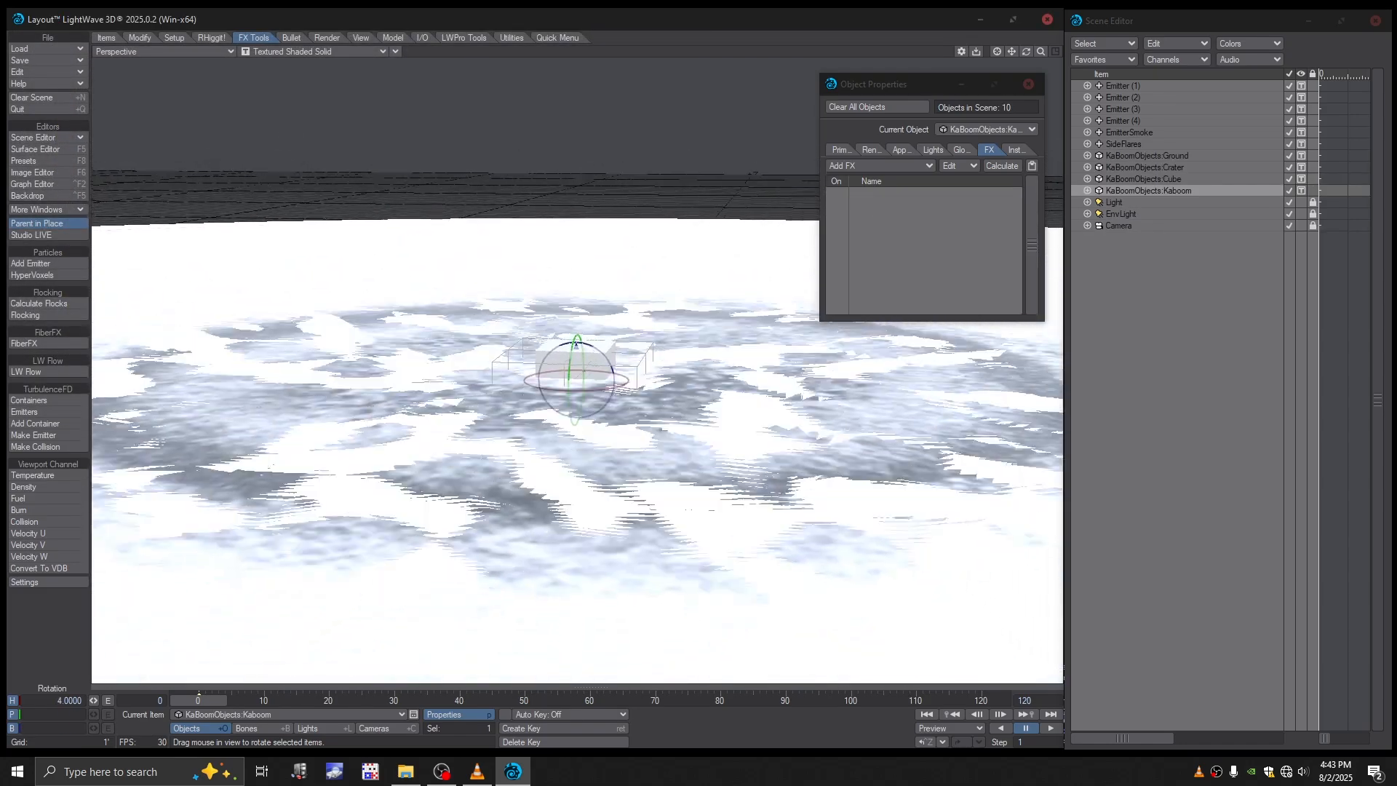
pyautogui.keyDown('alt'); pyautogui.moveTo(576, 379); pyautogui.dragTo(576, 313); pyautogui.keyUp('alt')
pyautogui.moveTo(1026, 52); pyautogui.dragTo(1031, 109)
pyautogui.click(1128, 156)
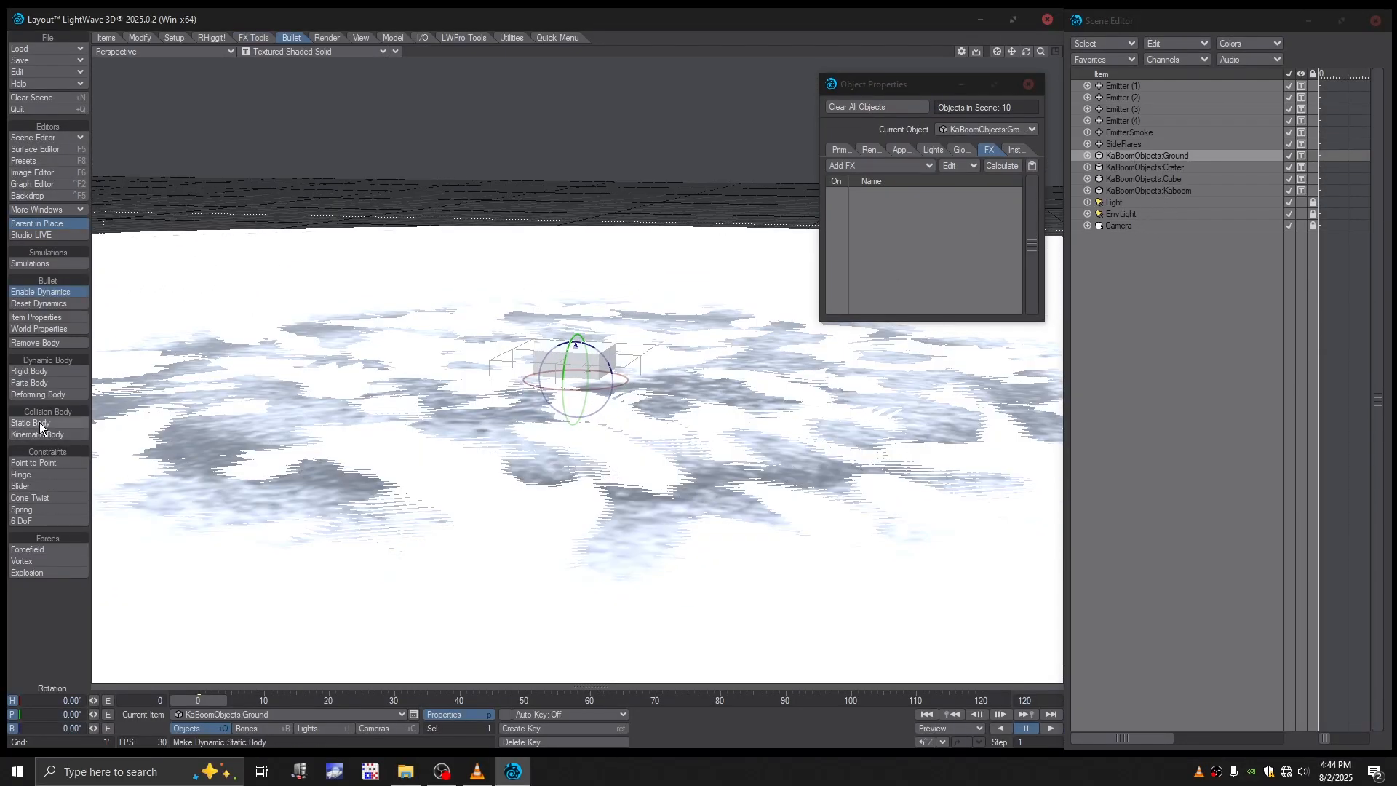
# - Lock, hide and deactivate KaBoomObjects:Cube, and deactivate KaBoomObjects:Kaboom with its display set to Shaded Solid
pyautogui.click(1145, 178)
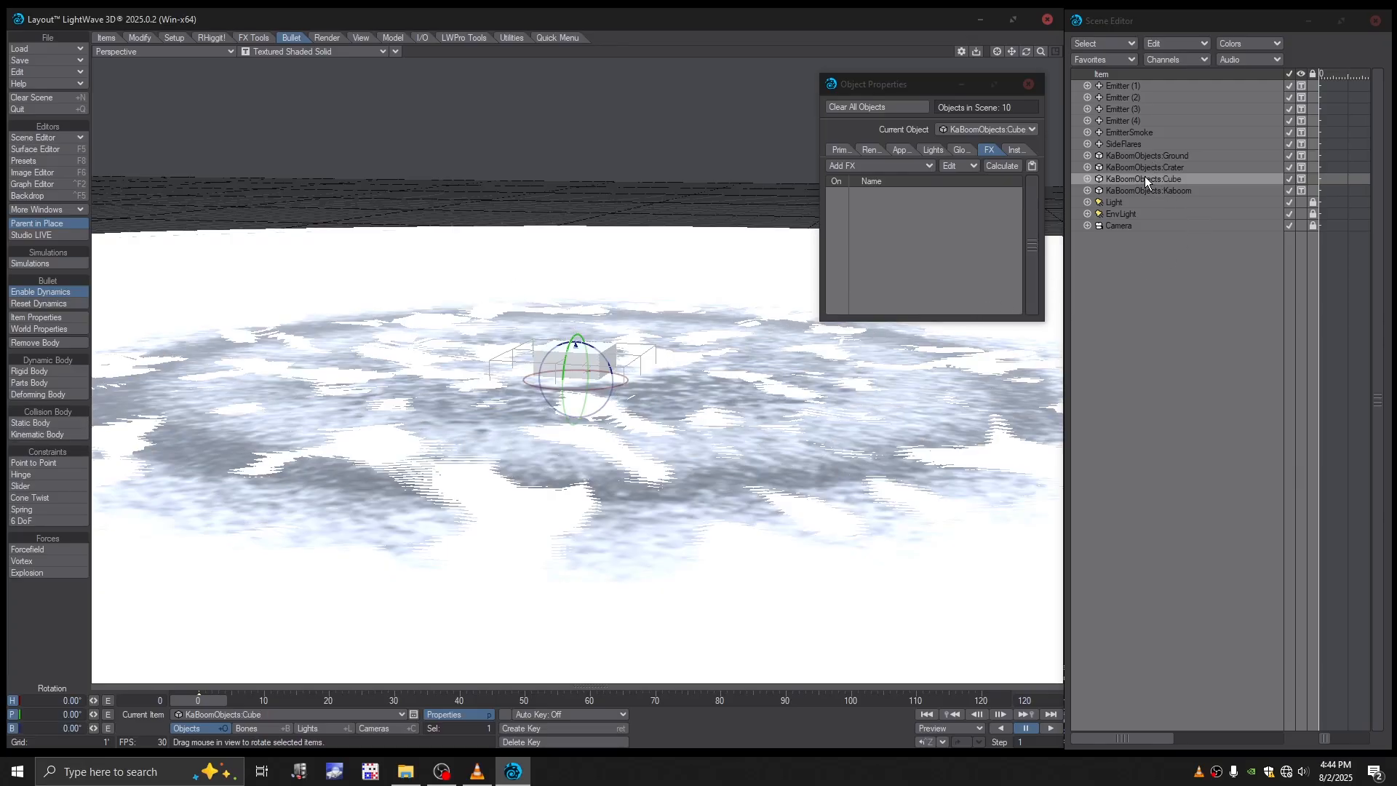
pyautogui.click(1310, 180)
pyautogui.click(1300, 180)
pyautogui.click(1280, 105)
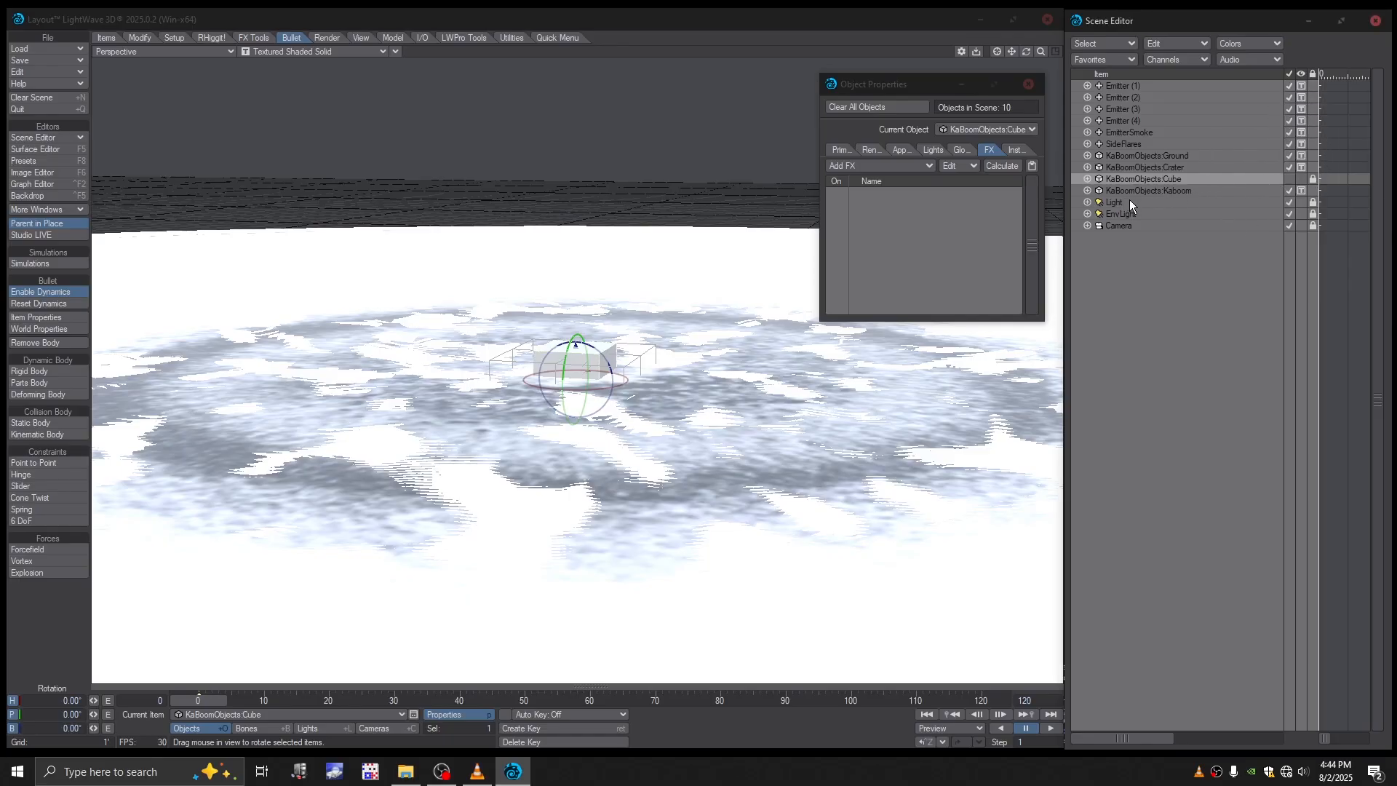
pyautogui.click(1300, 191)
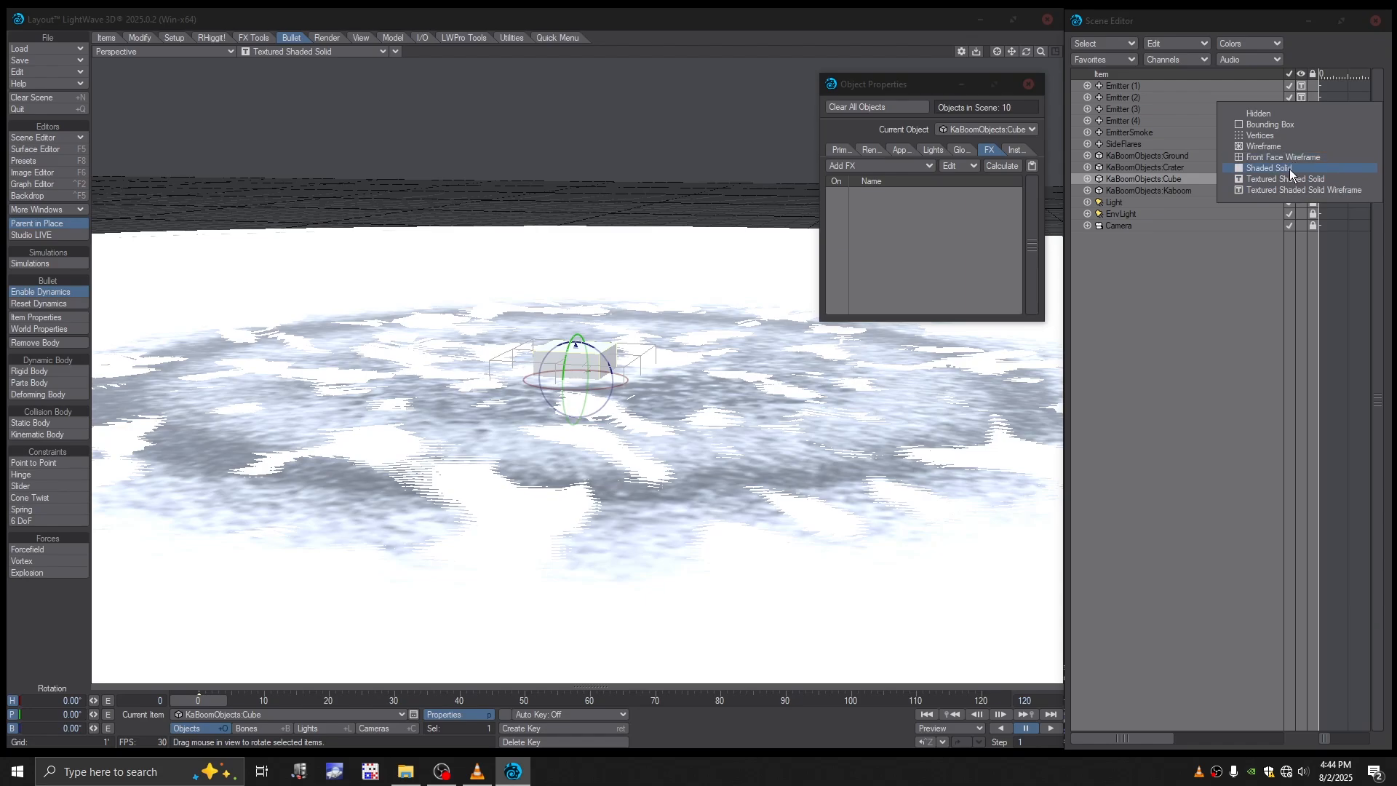
pyautogui.click(1289, 169)
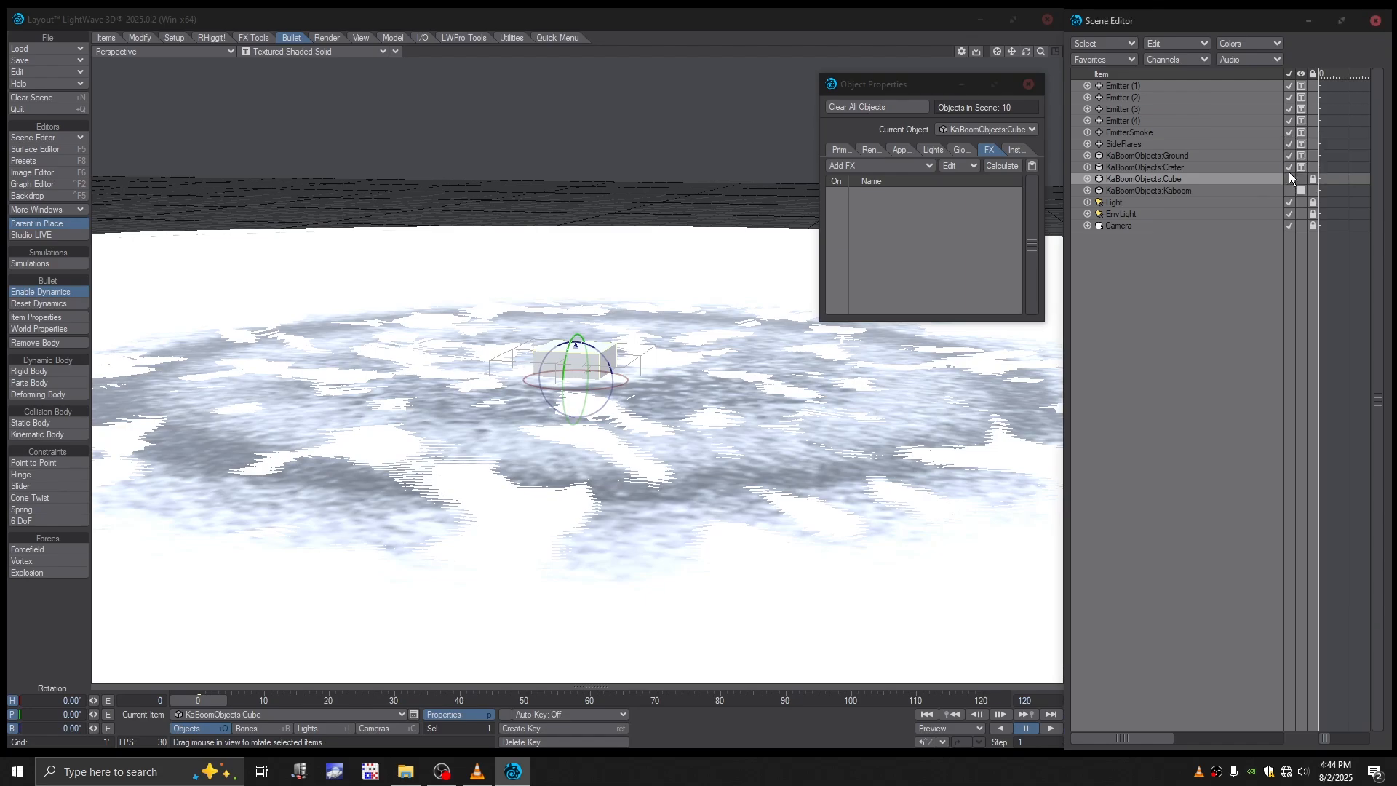
# - Make KaBoomObjects:Kaboom a Bullet parts body and apply the Explosion force to it
pyautogui.click(1142, 157)
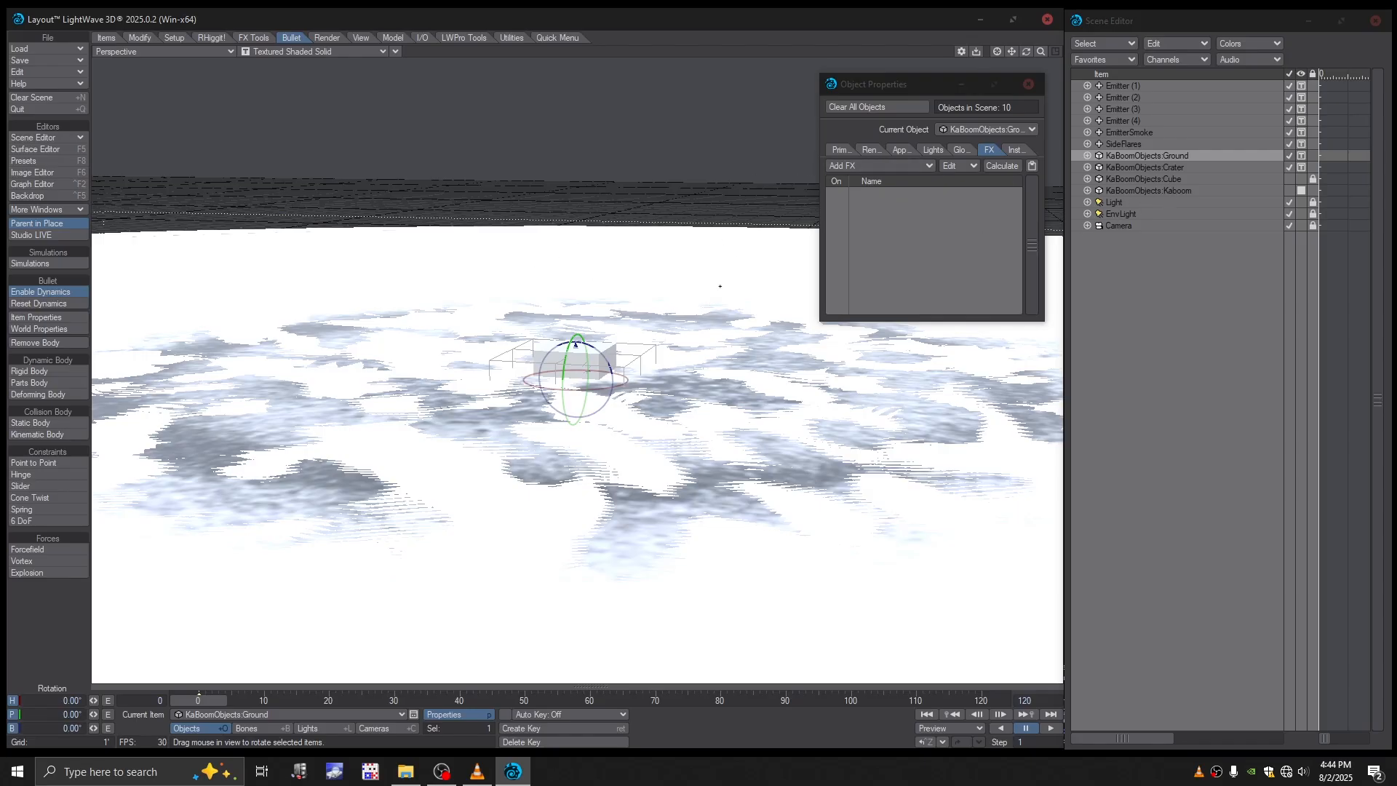
pyautogui.click(1176, 192)
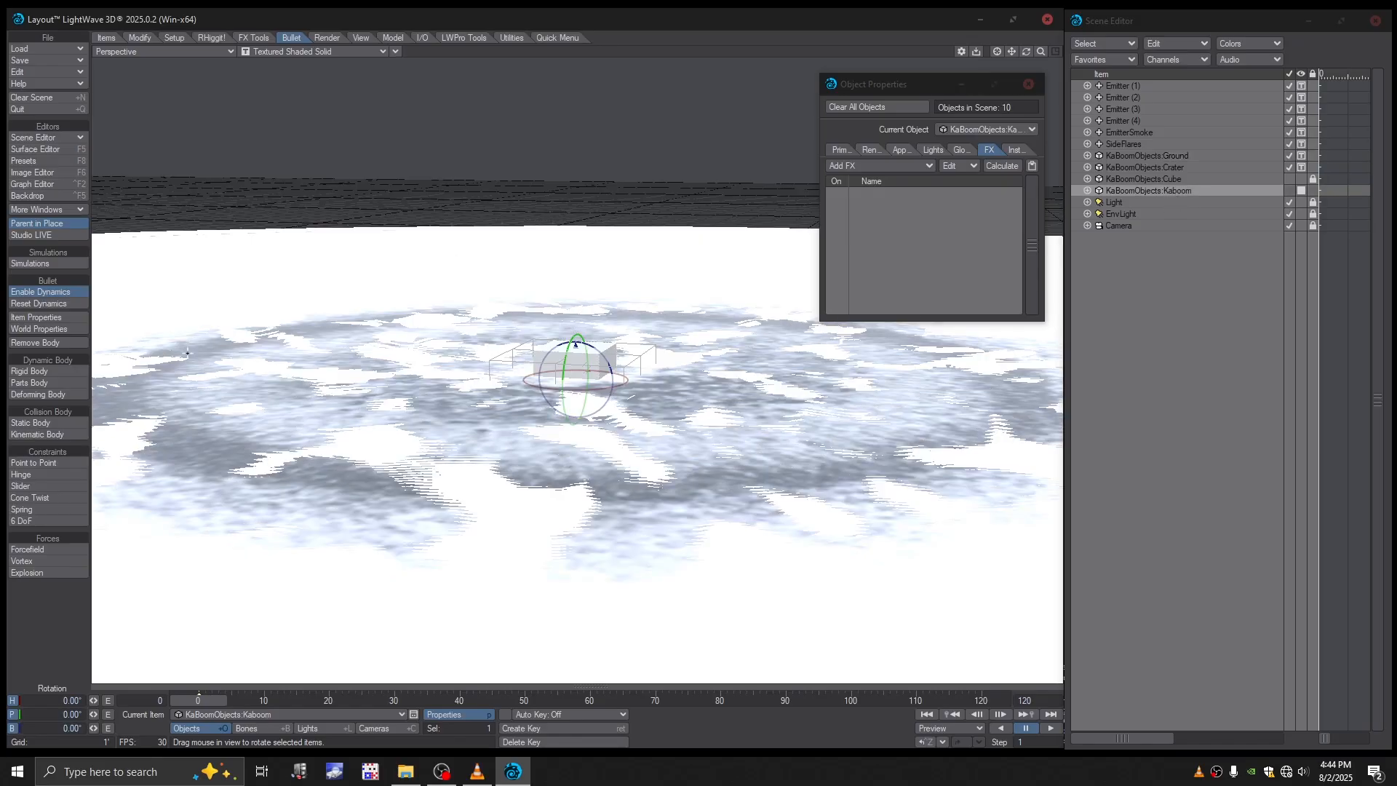
pyautogui.click(36, 384)
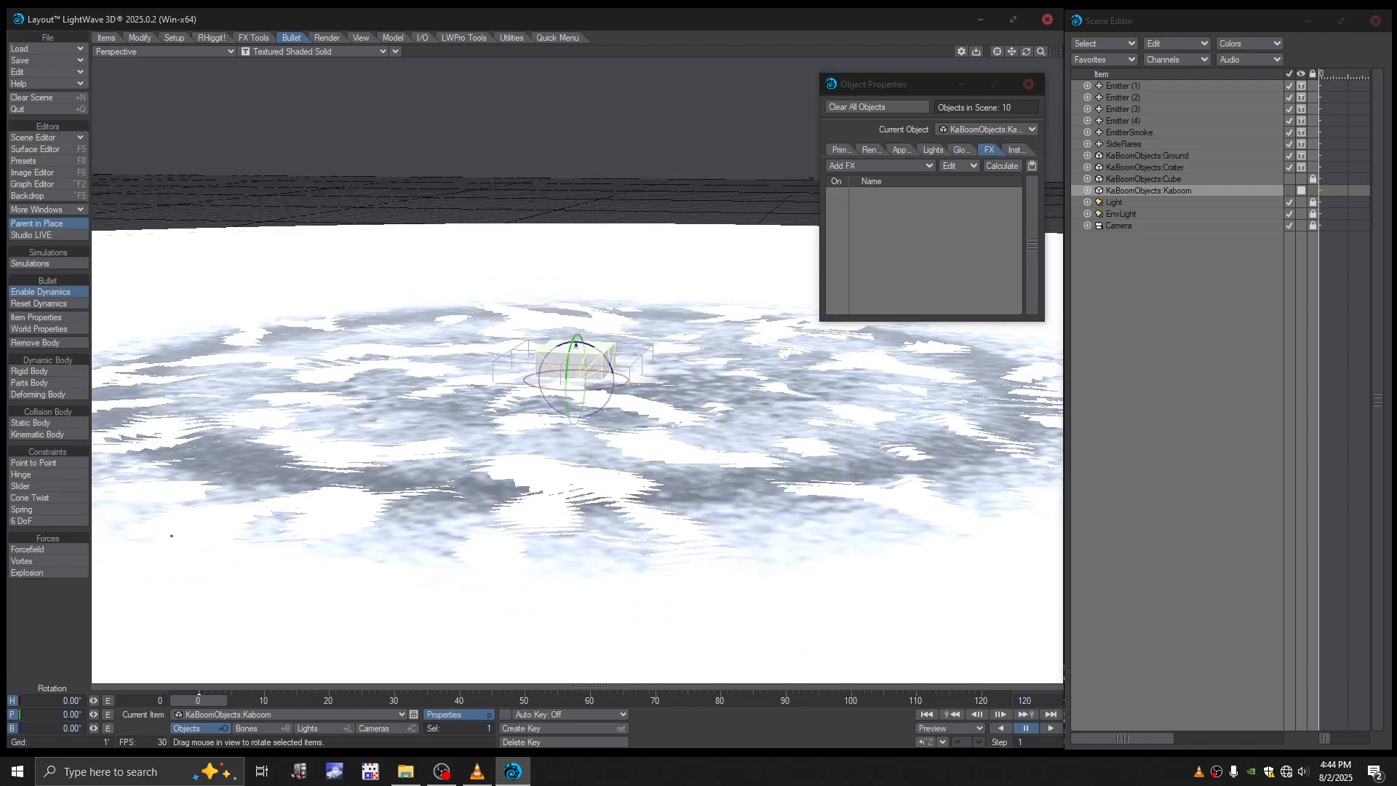
pyautogui.click(55, 574)
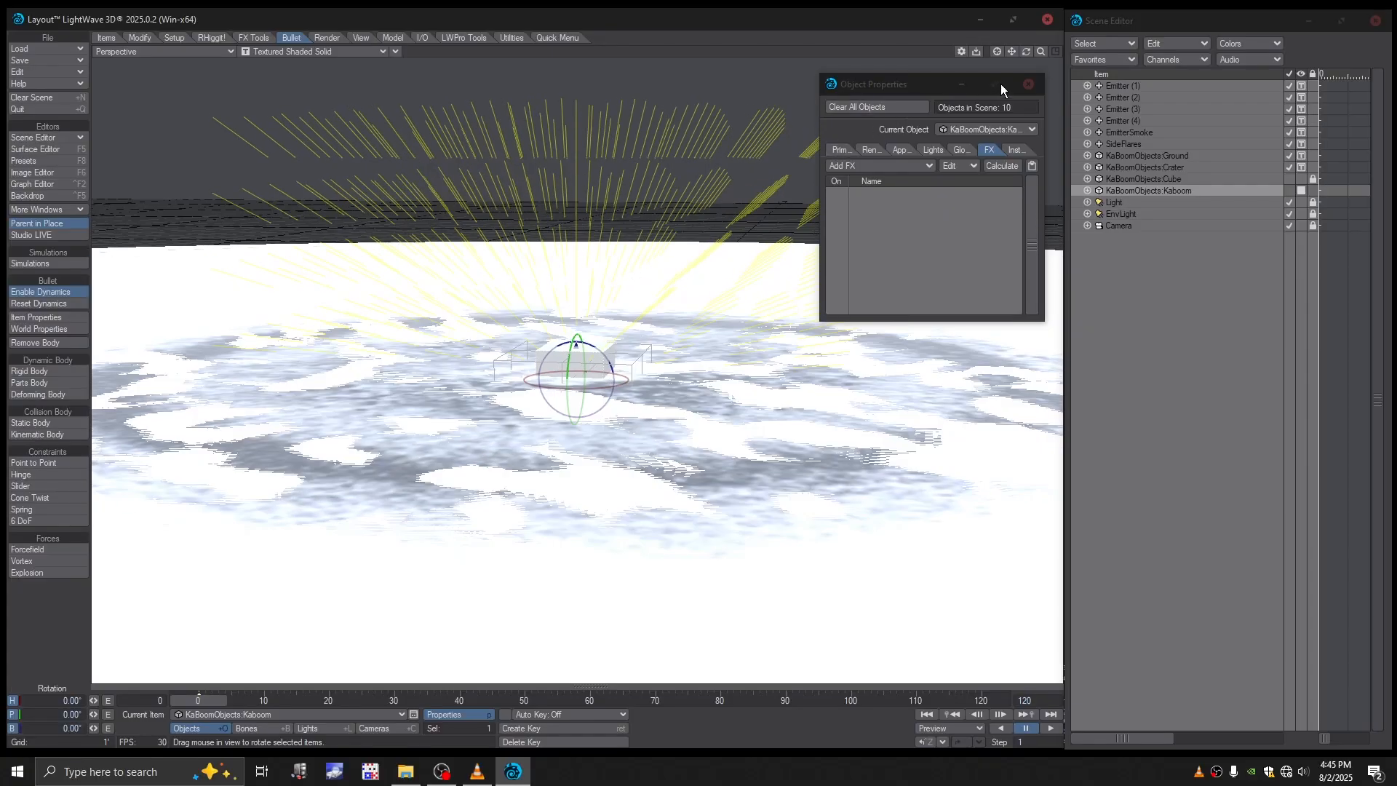
# - Close the object properties and review the Bullet item properties of KaBoomObjects:Ground and KaBoomObjects:Kaboom
pyautogui.click(1028, 85)
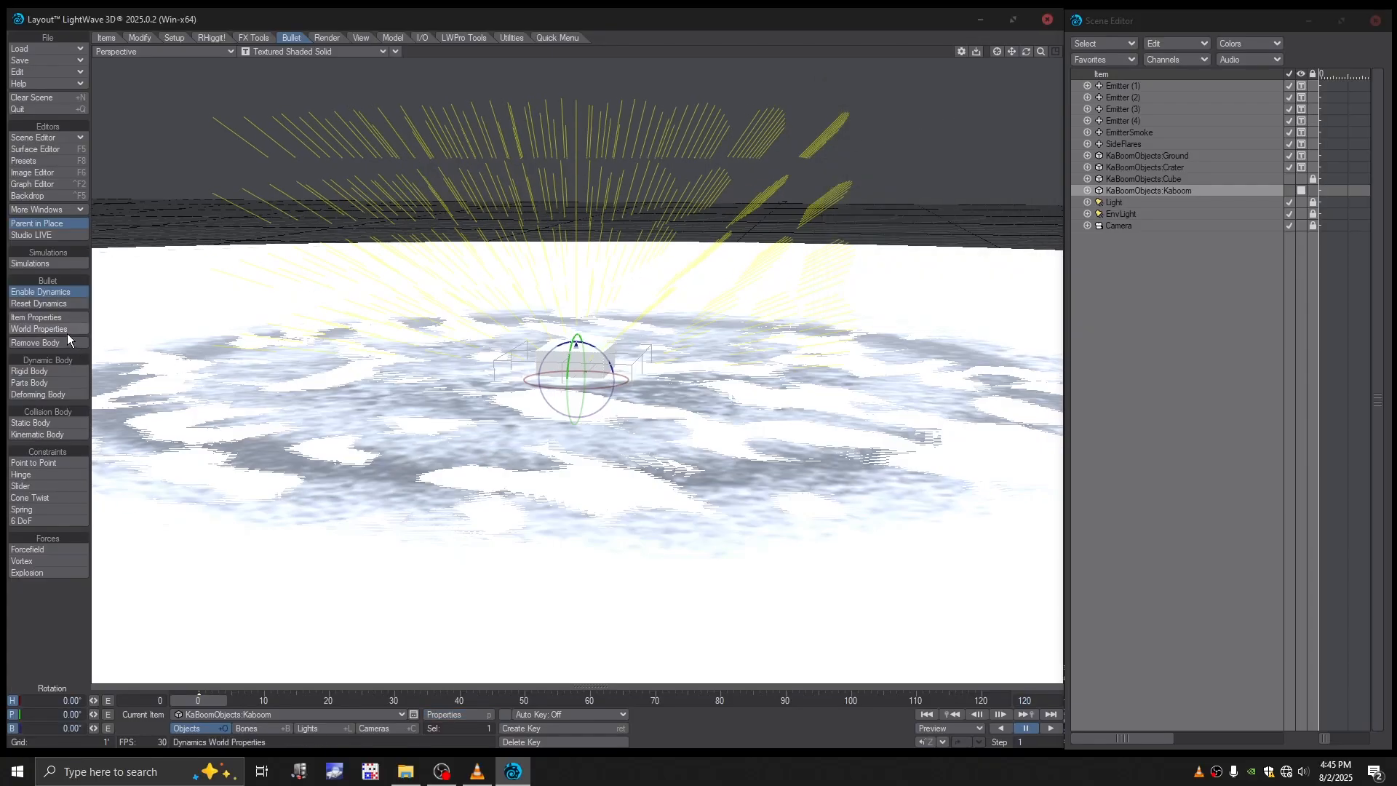
pyautogui.click(45, 317)
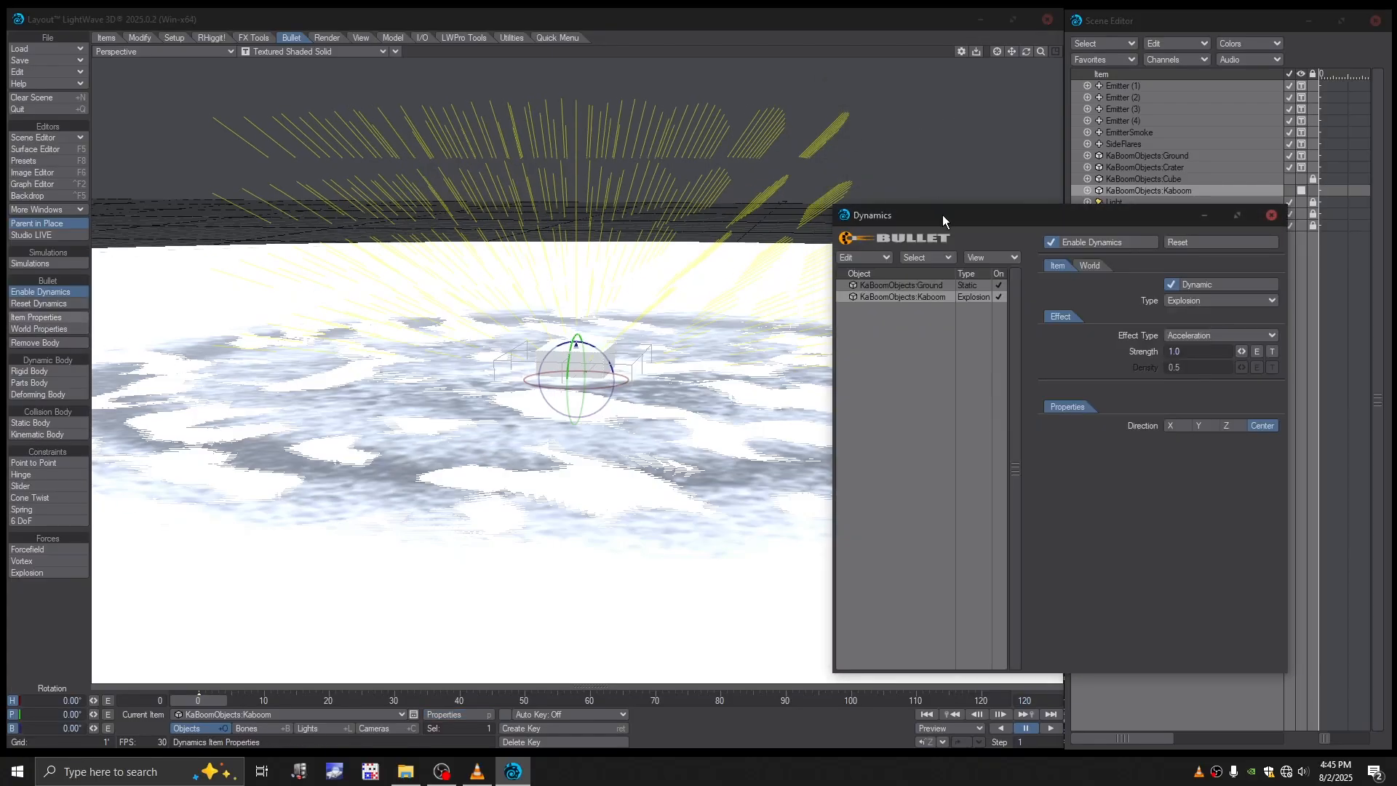
pyautogui.moveTo(943, 218); pyautogui.dragTo(985, 137)
pyautogui.click(940, 208)
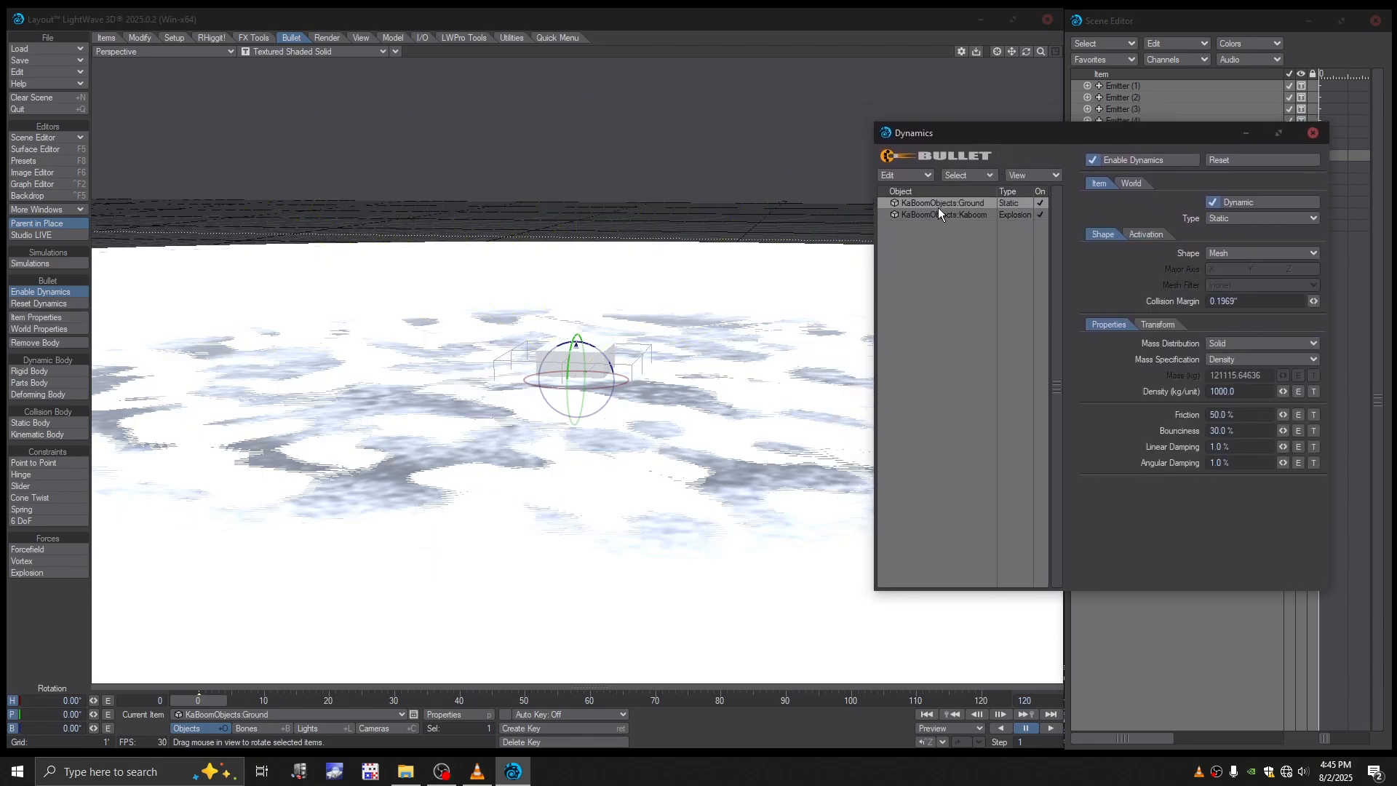
pyautogui.click(936, 214)
pyautogui.click(937, 203)
pyautogui.moveTo(1019, 138); pyautogui.dragTo(856, 241)
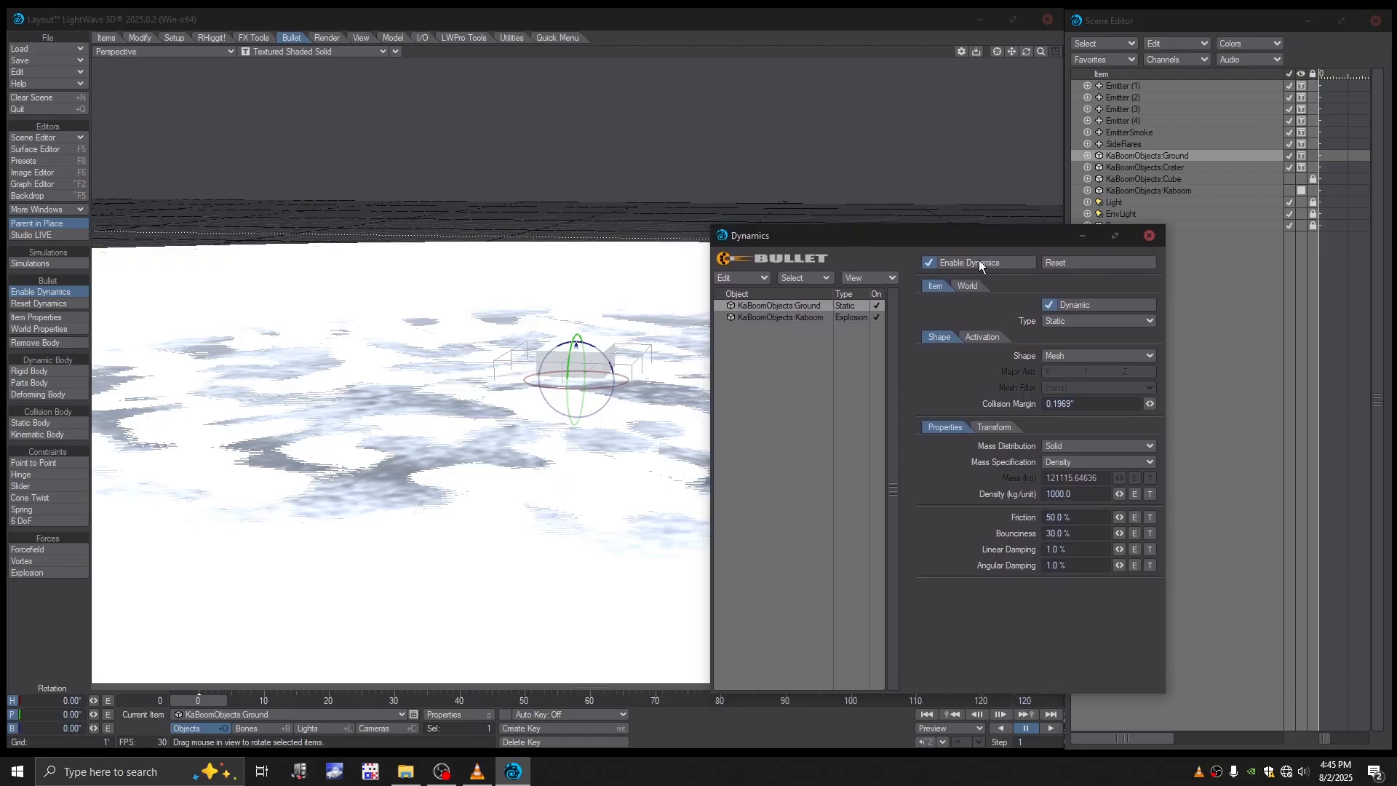
# - Change the Bullet body type of KaBoomObjects:Kaboom to Parts
pyautogui.click(1122, 179)
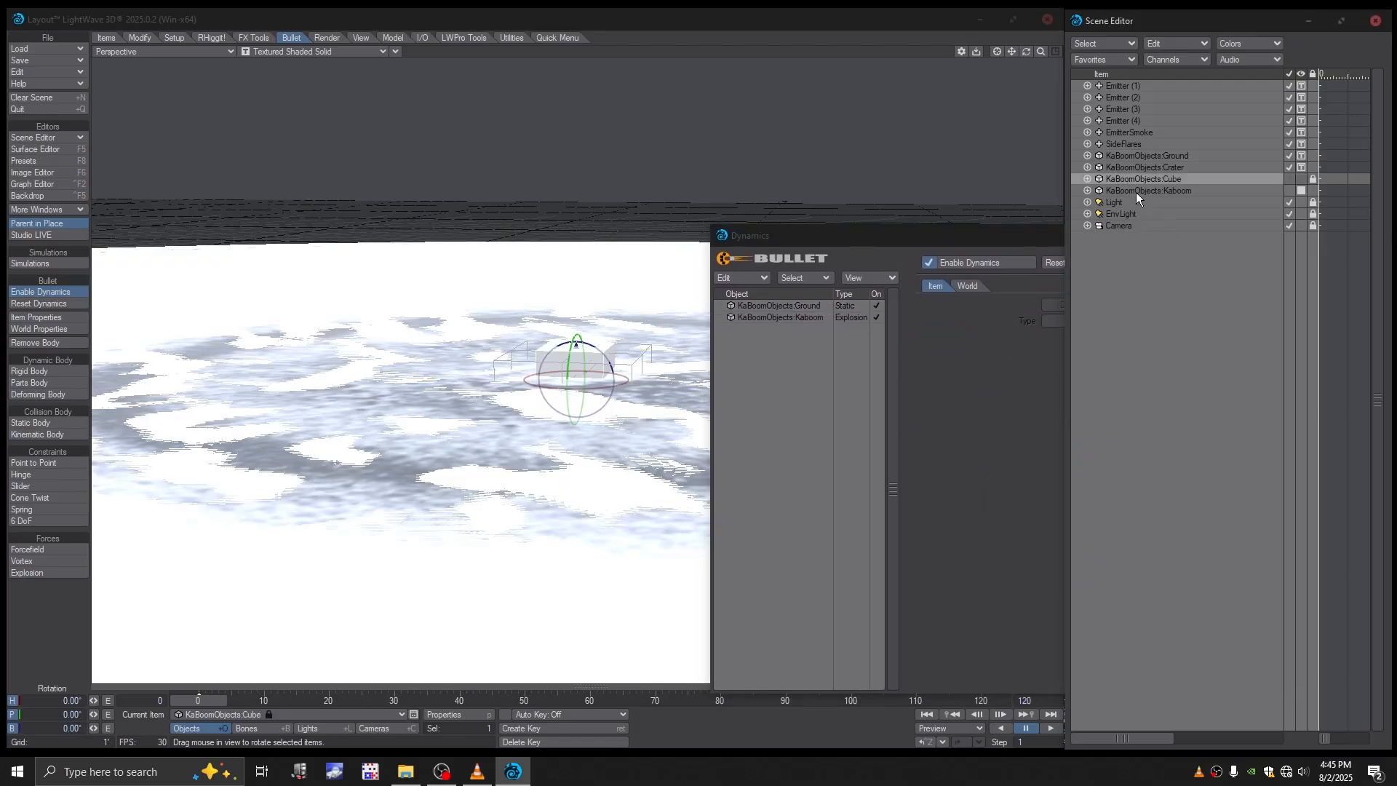
pyautogui.click(1136, 191)
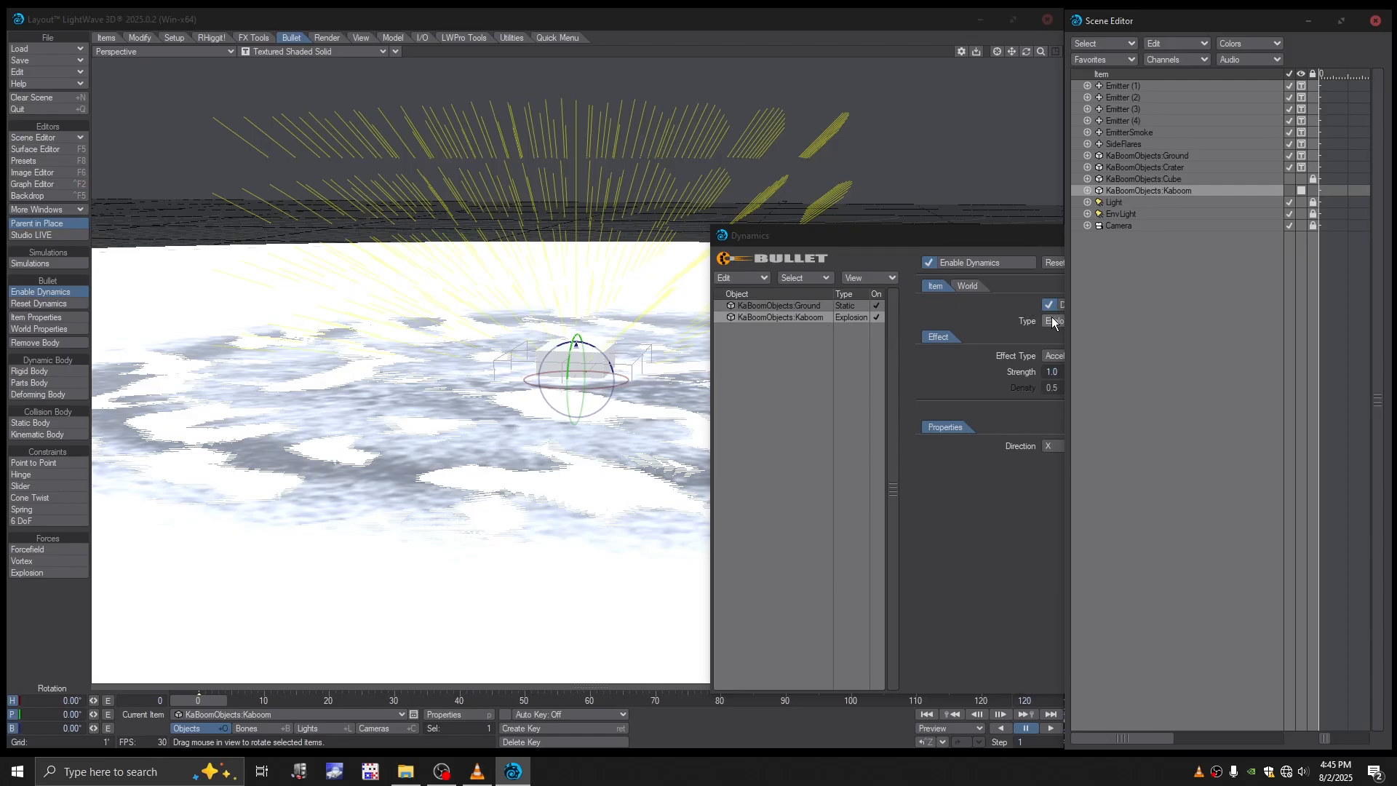
pyautogui.click(988, 240)
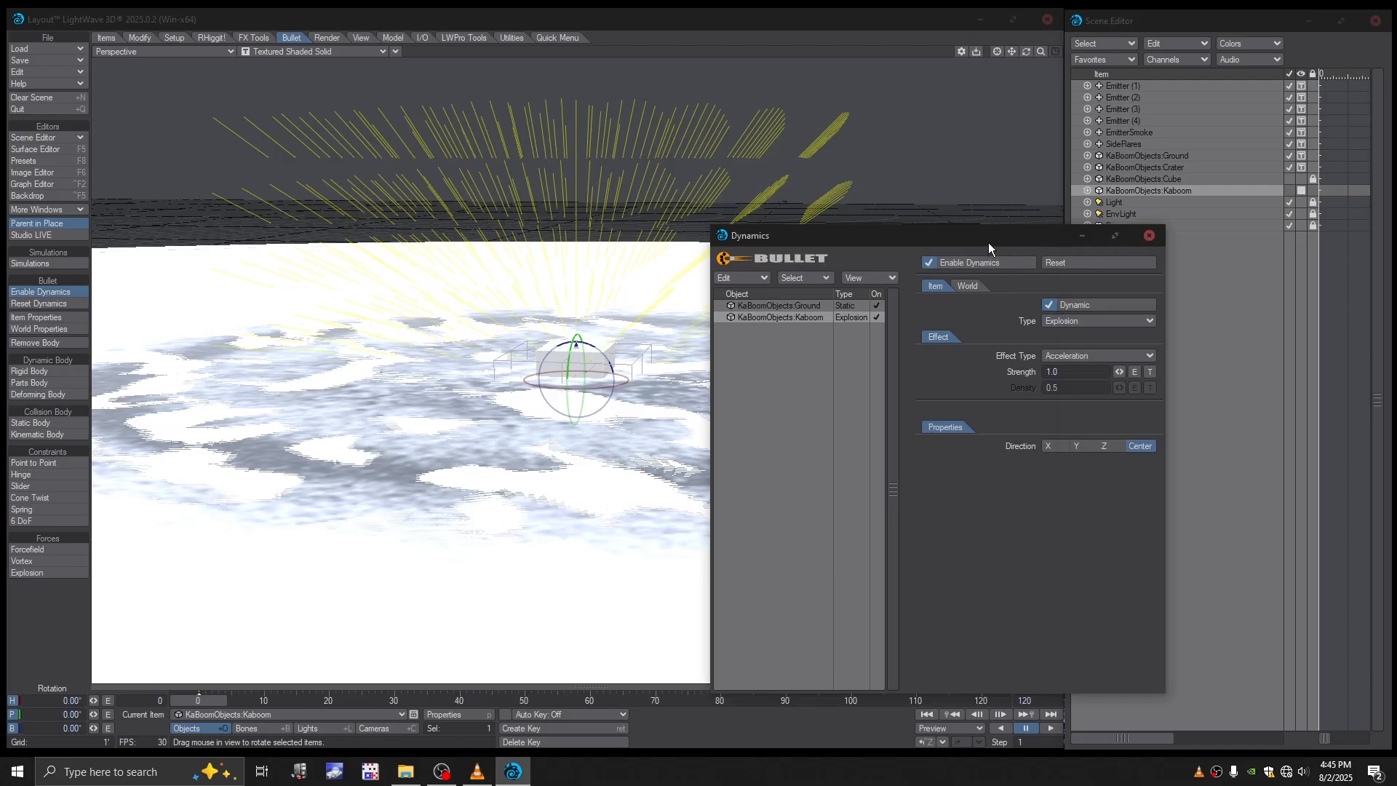
pyautogui.click(1062, 321)
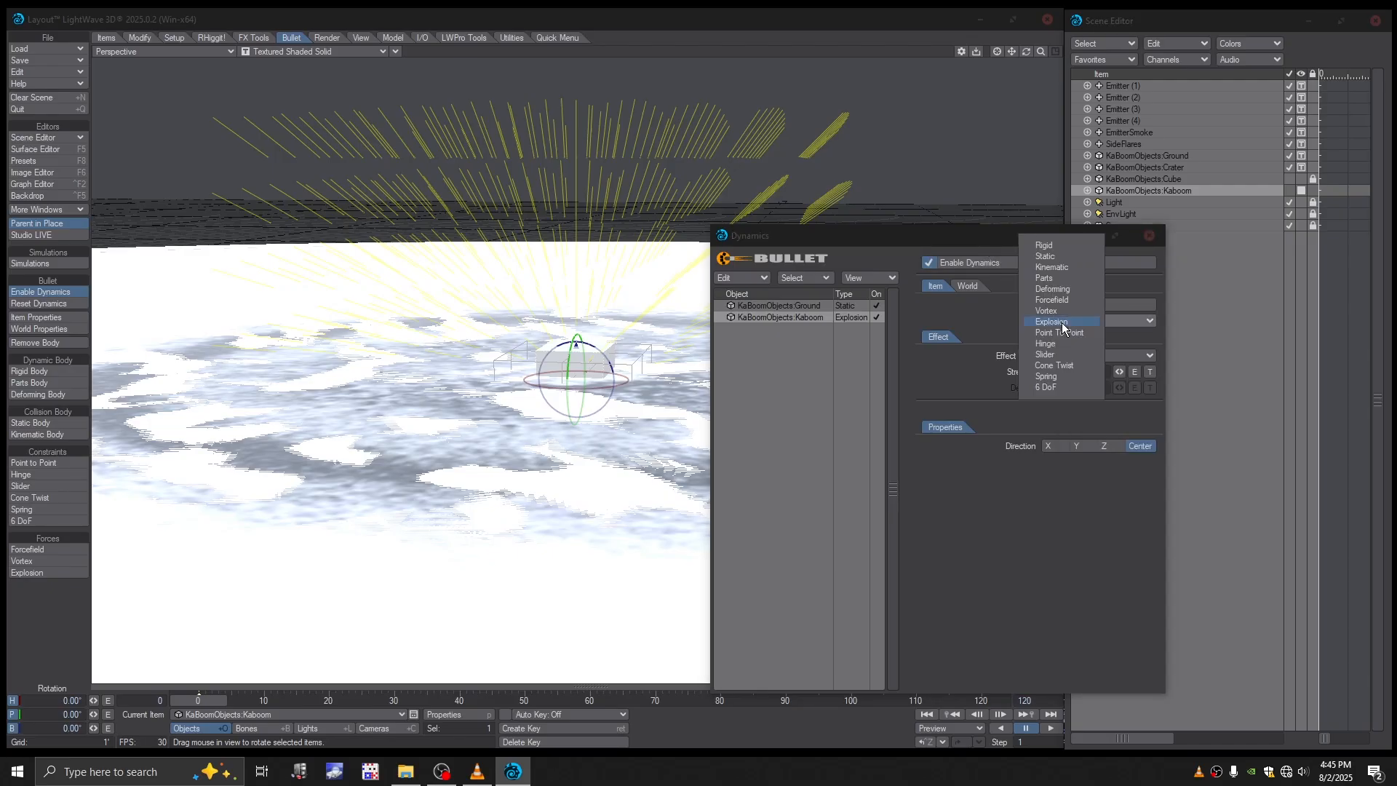
pyautogui.click(1060, 278)
pyautogui.moveTo(875, 235); pyautogui.dragTo(883, 222)
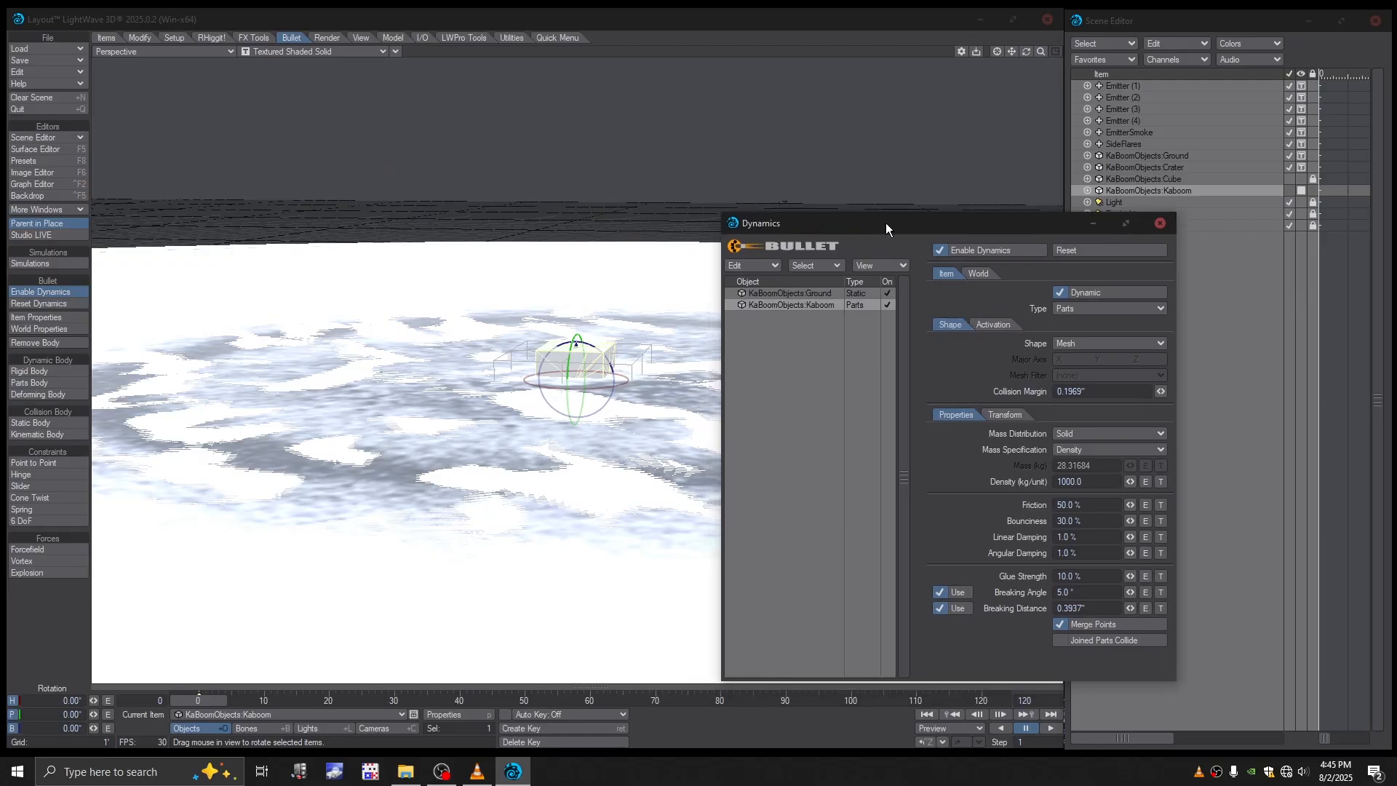
pyautogui.click(33, 573)
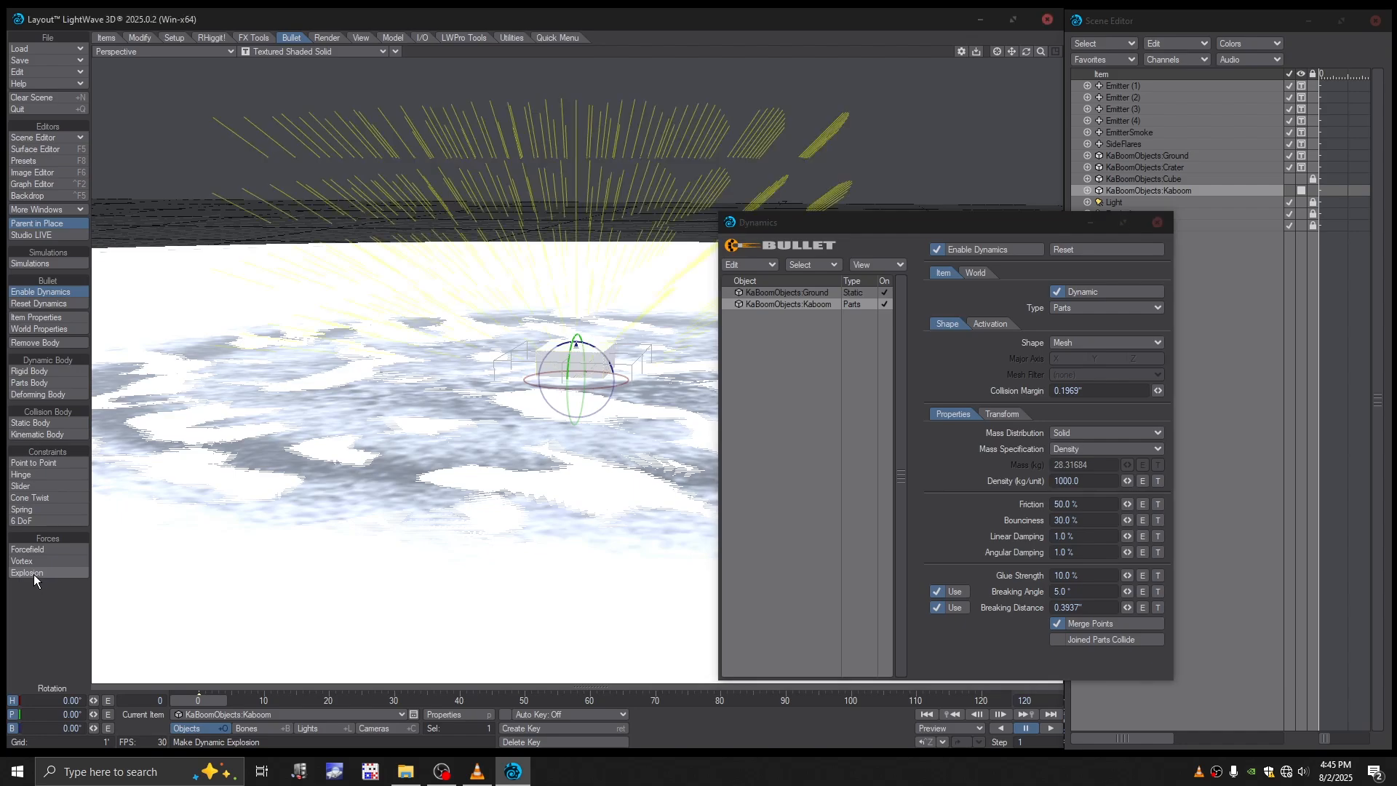
pyautogui.click(1090, 308)
pyautogui.click(1096, 265)
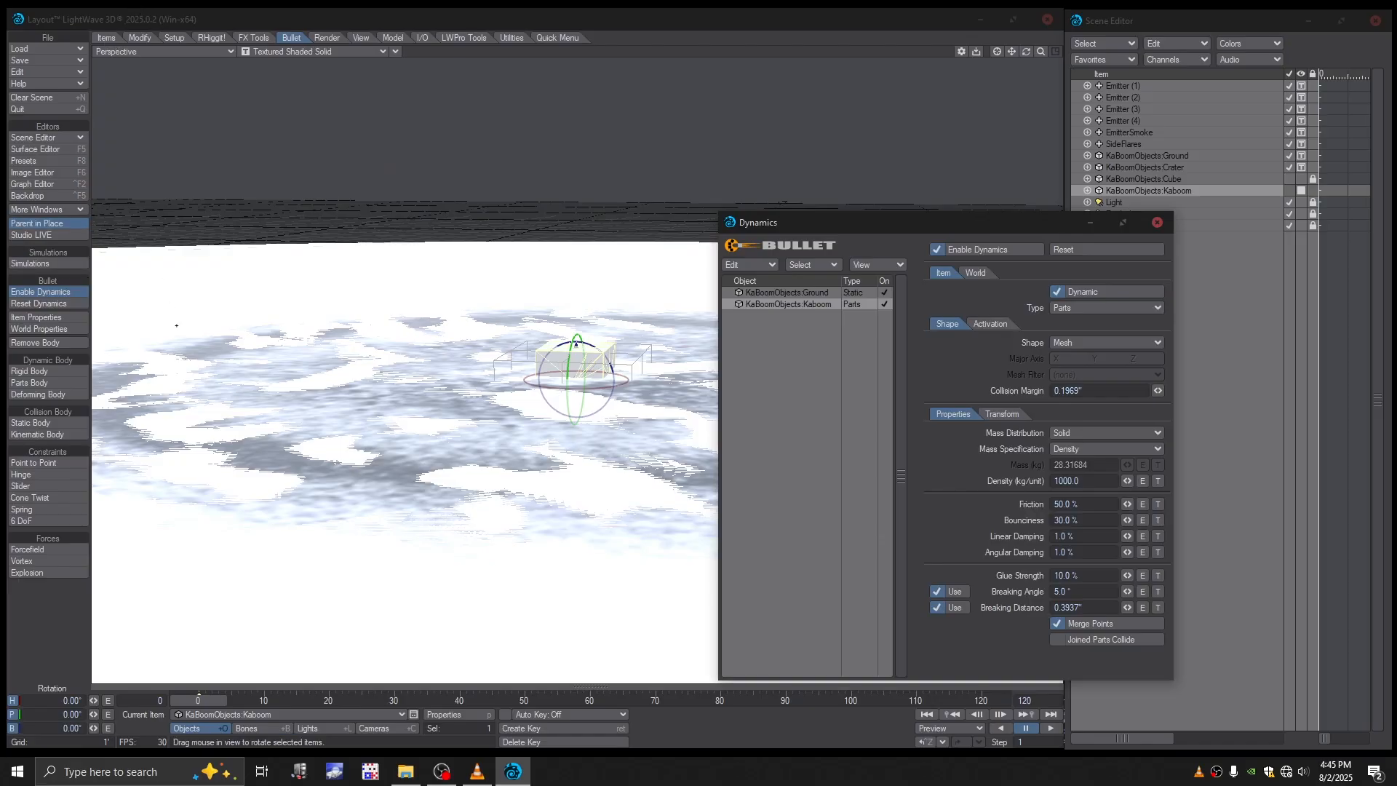
# - Add a null named Explosion and apply the Bullet Explosion force to it
pyautogui.keyDown('ctrl'); pyautogui.keyDown('shift'); pyautogui.click(360, 392); pyautogui.keyUp('shift'); pyautogui.keyUp('ctrl')
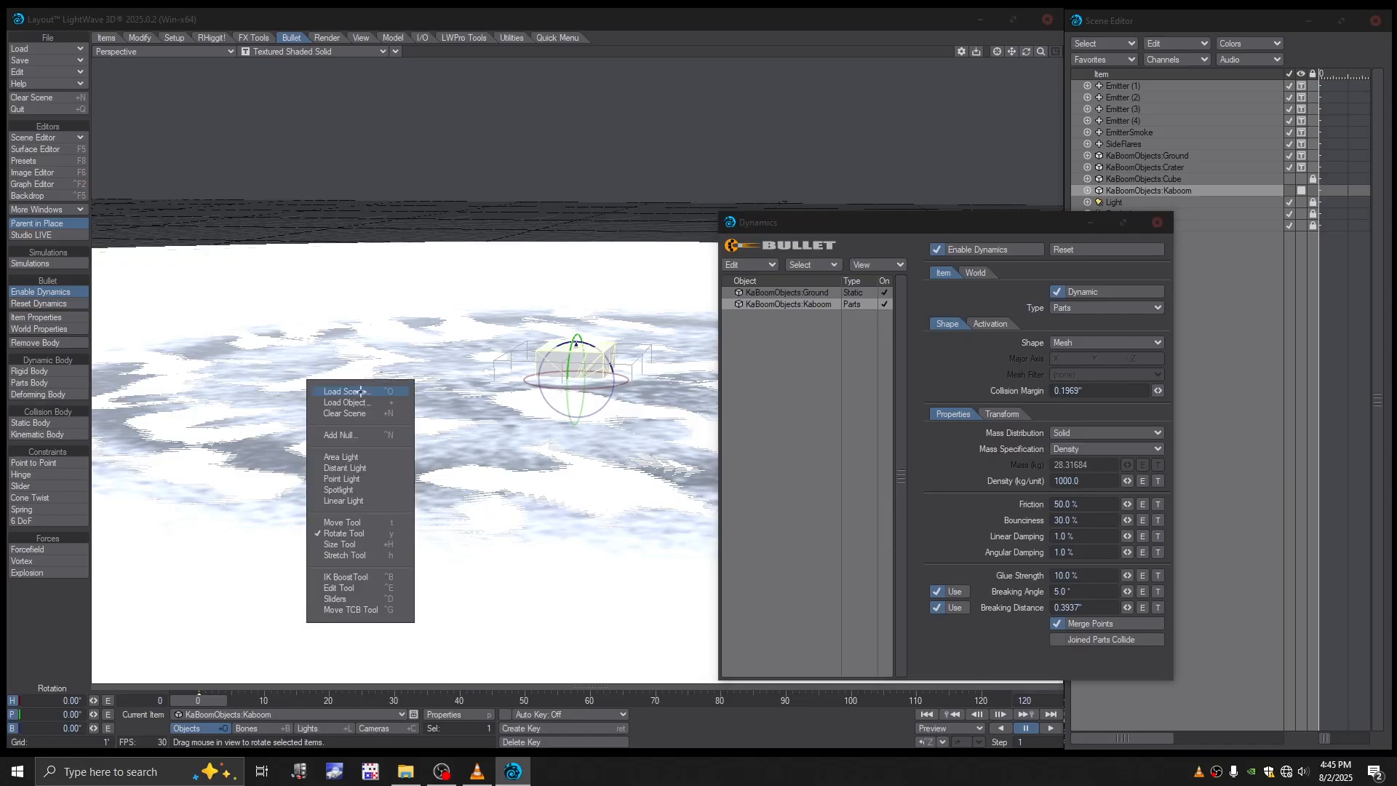
pyautogui.click(350, 434)
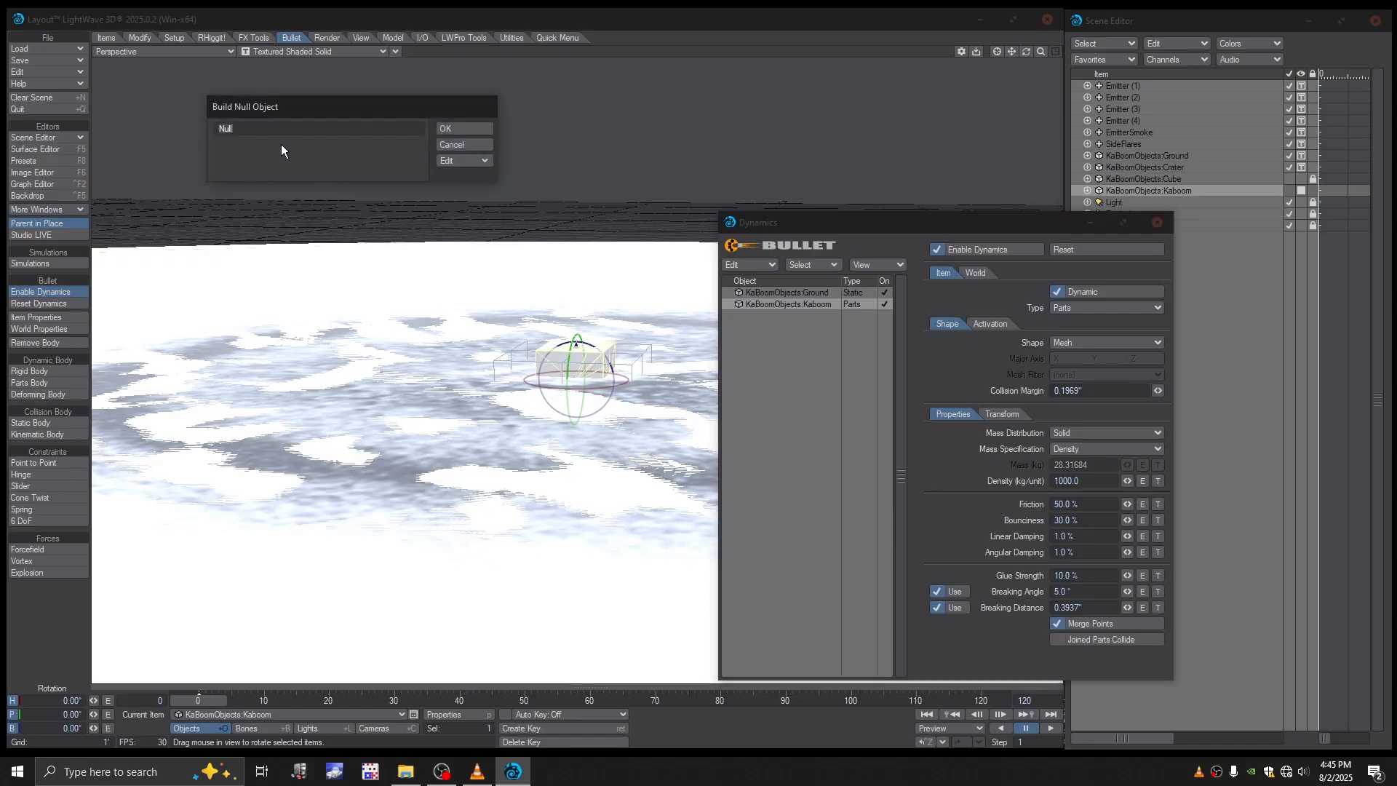
pyautogui.write('E')
pyautogui.write('xplosion')
pyautogui.press('Return')
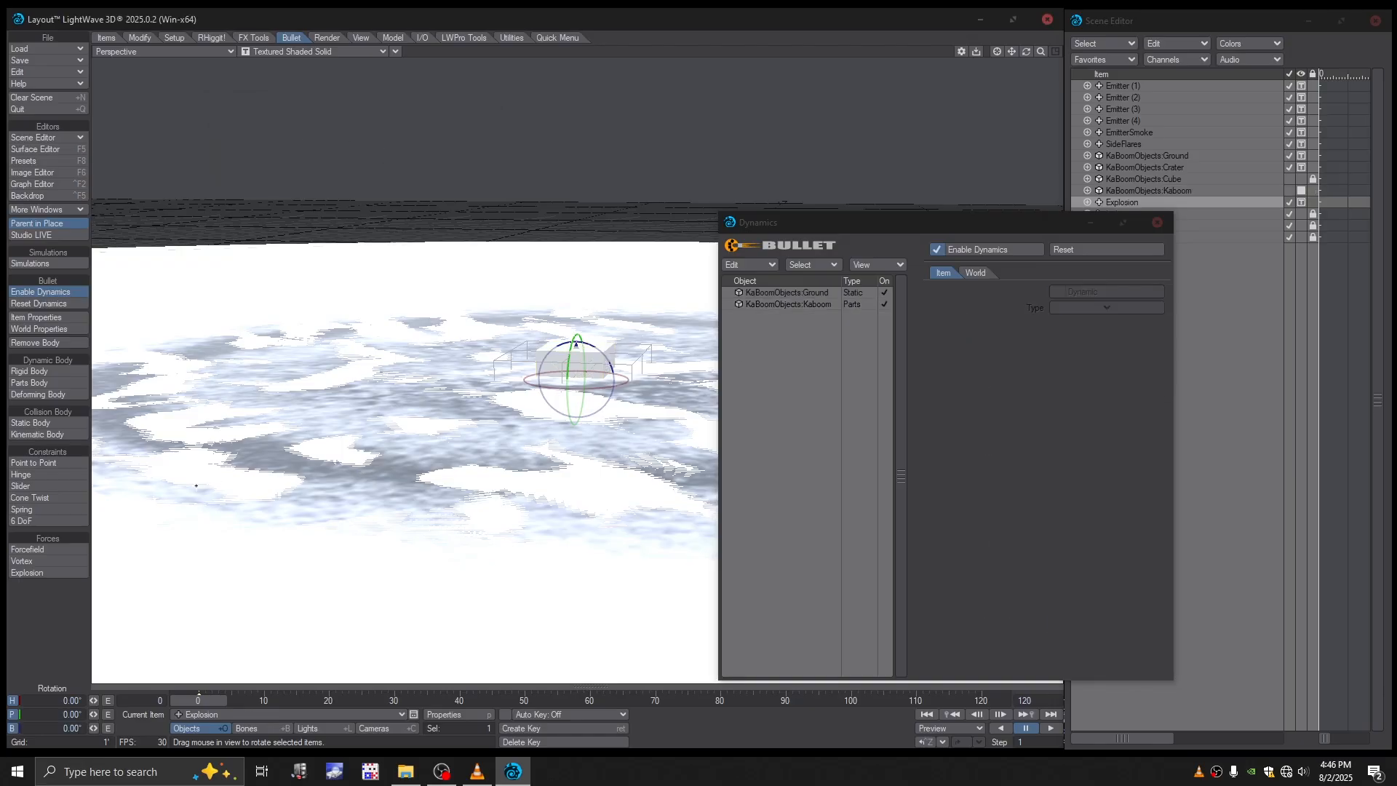
pyautogui.click(64, 574)
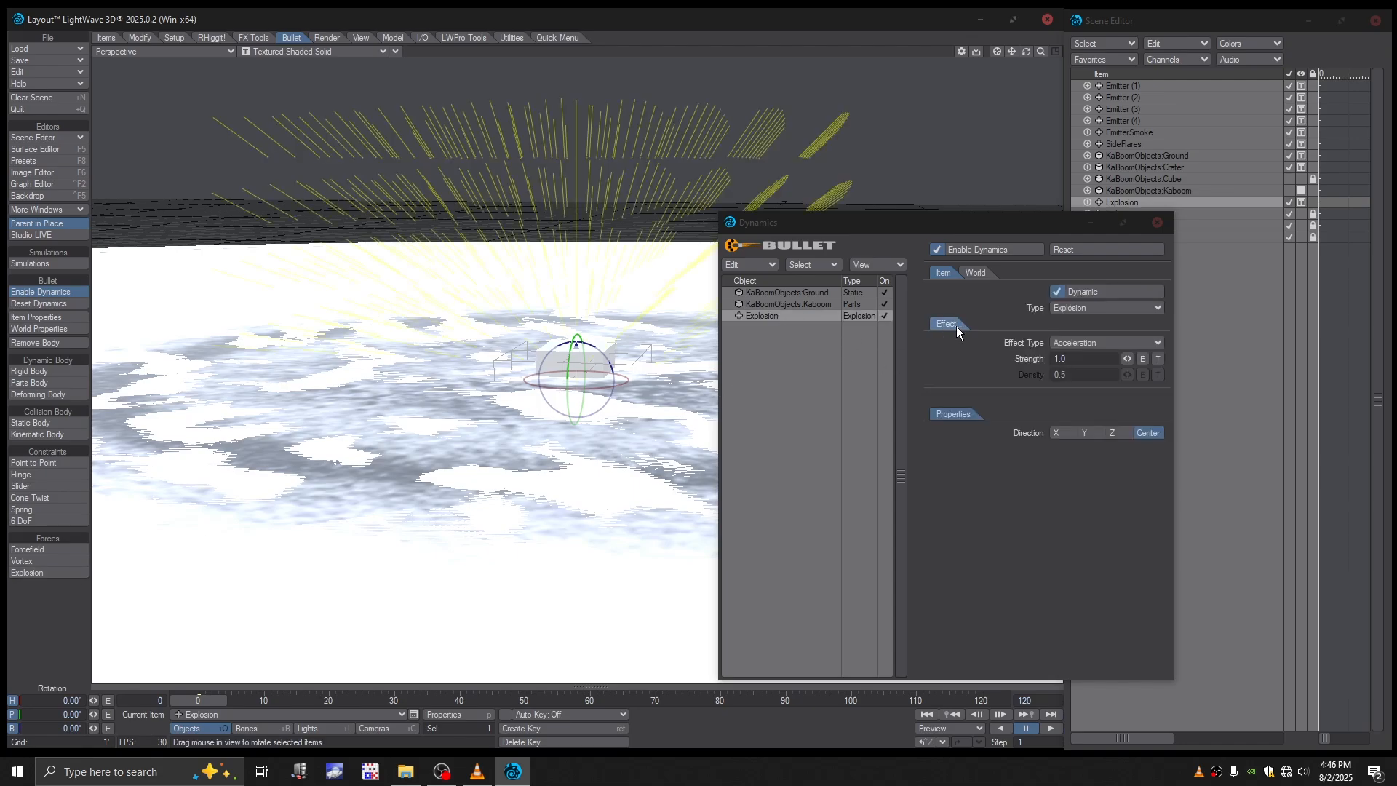
# - Set the collision shape of KaBoomObjects:Kaboom to Convex Pieces with a collision margin of 0.12"
pyautogui.click(779, 294)
pyautogui.moveTo(893, 223); pyautogui.dragTo(963, 180)
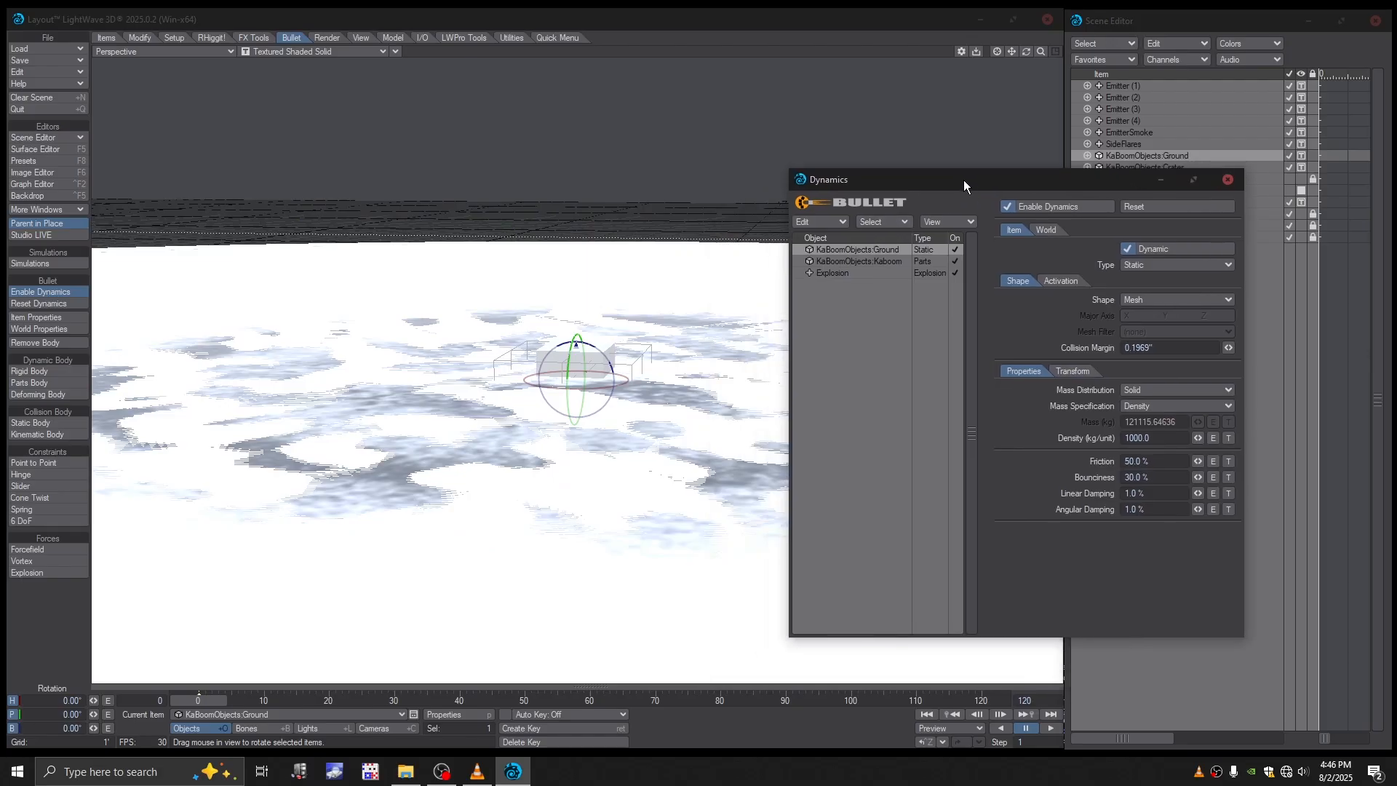
pyautogui.hotkey('alt', 'Tab')
pyautogui.click(853, 262)
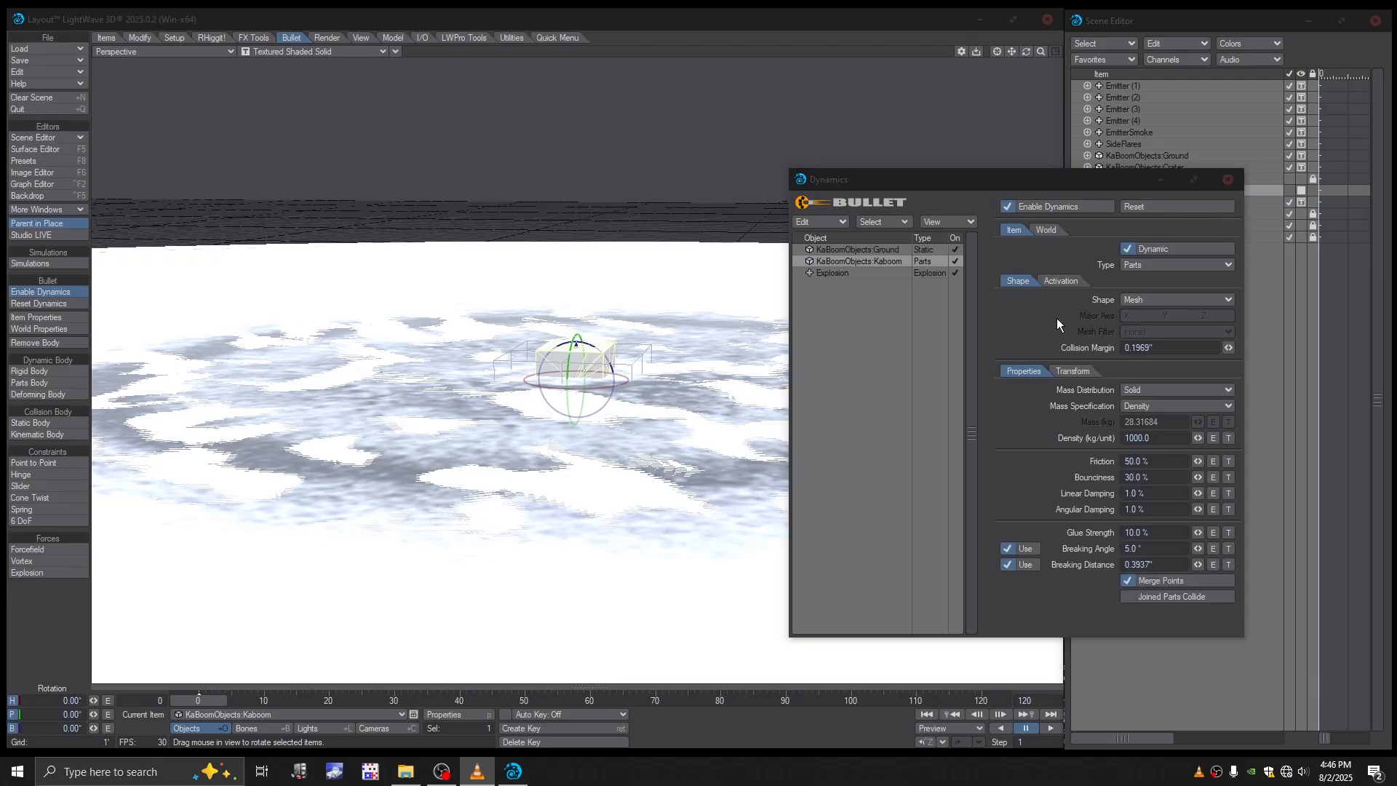
pyautogui.click(1139, 303)
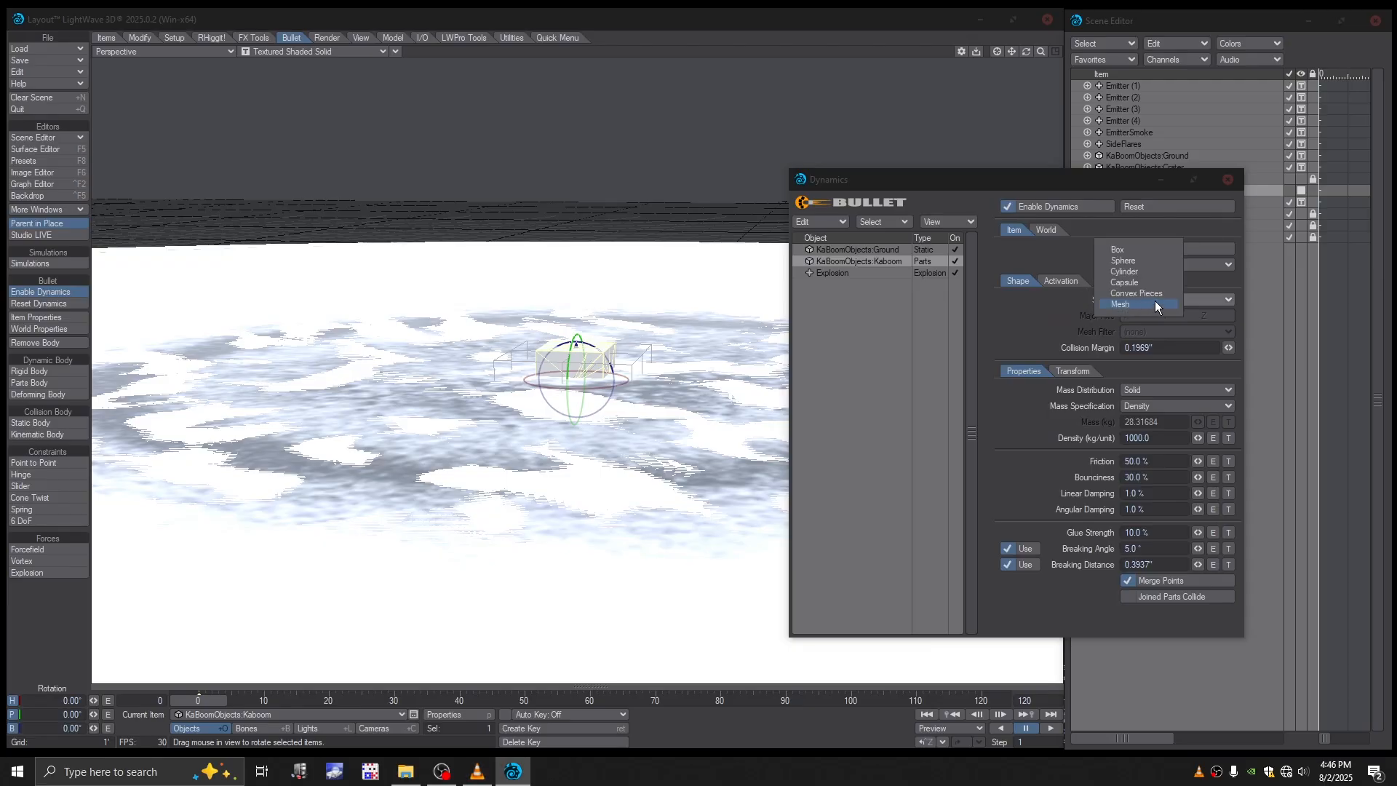
pyautogui.click(1145, 293)
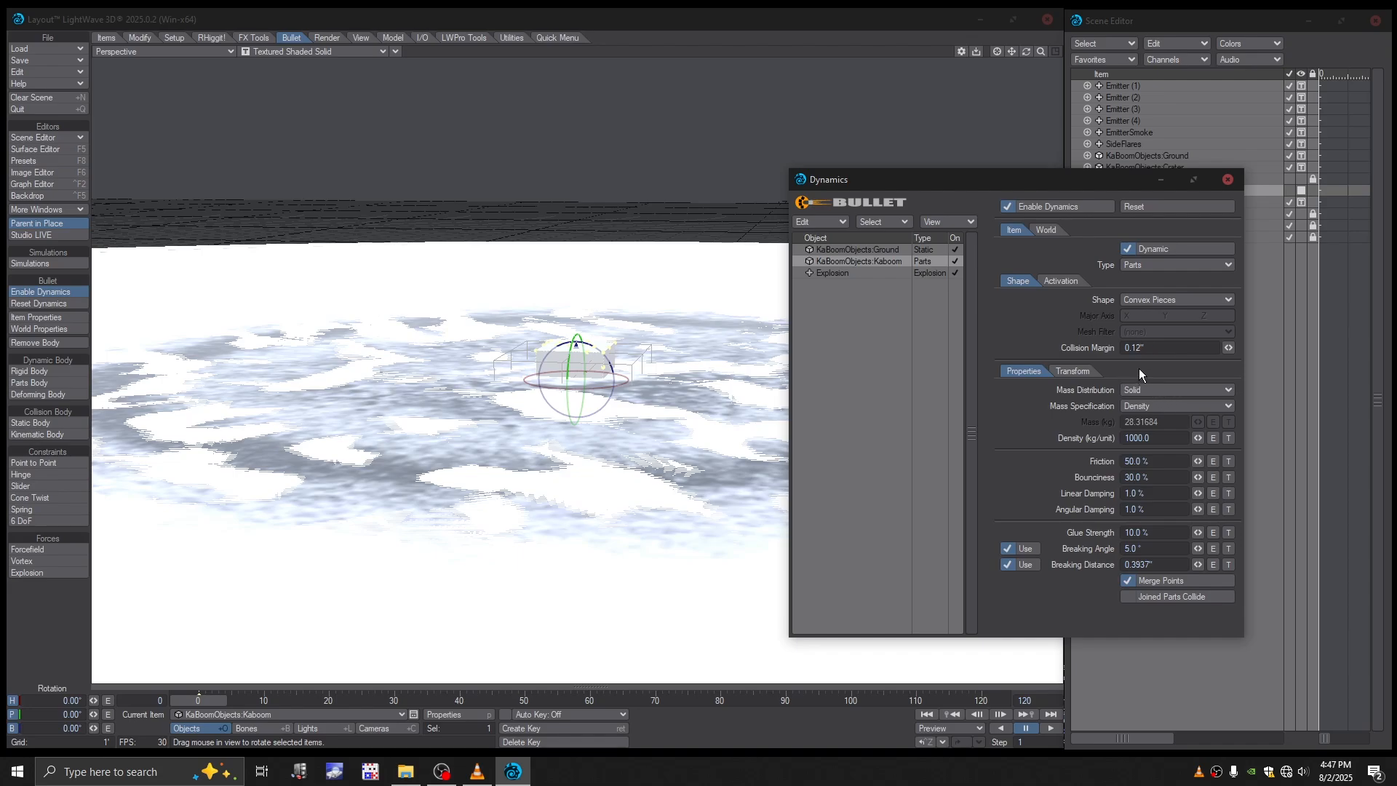
# - Give KaBoomObjects:Kaboom a Surface mass distribution, a Given Mass of 2.0 kg and a glue strength of 1.0%
pyautogui.click(1143, 392)
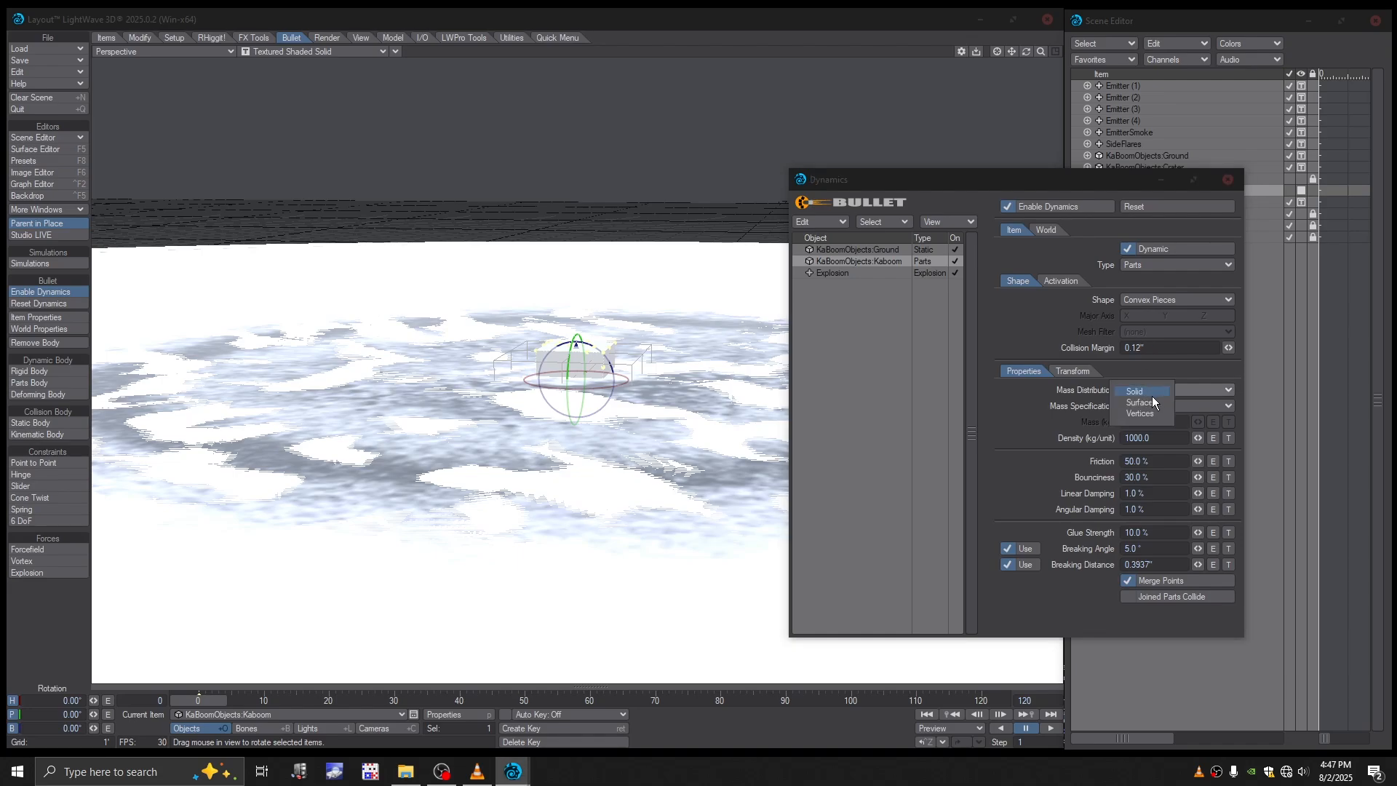
pyautogui.click(1154, 404)
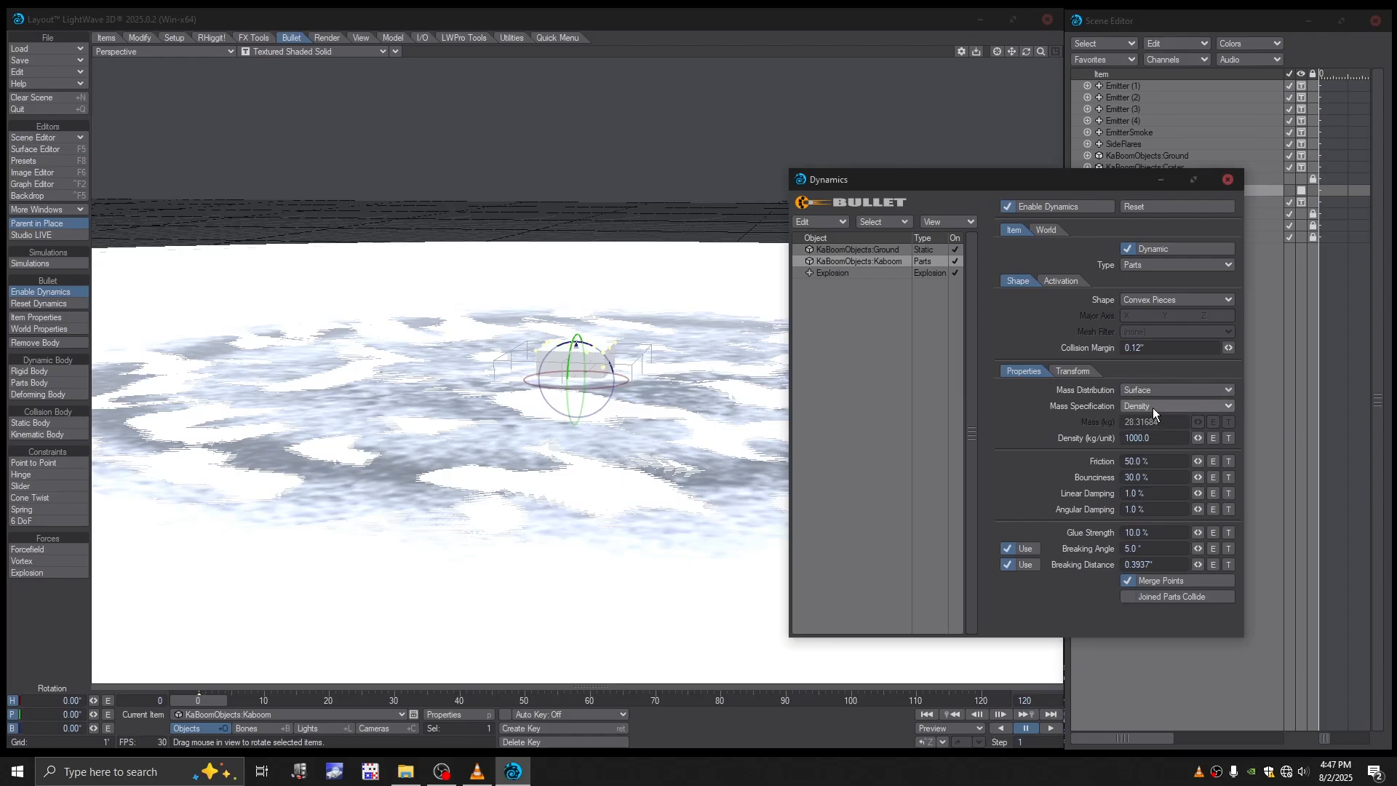
pyautogui.click(1152, 408)
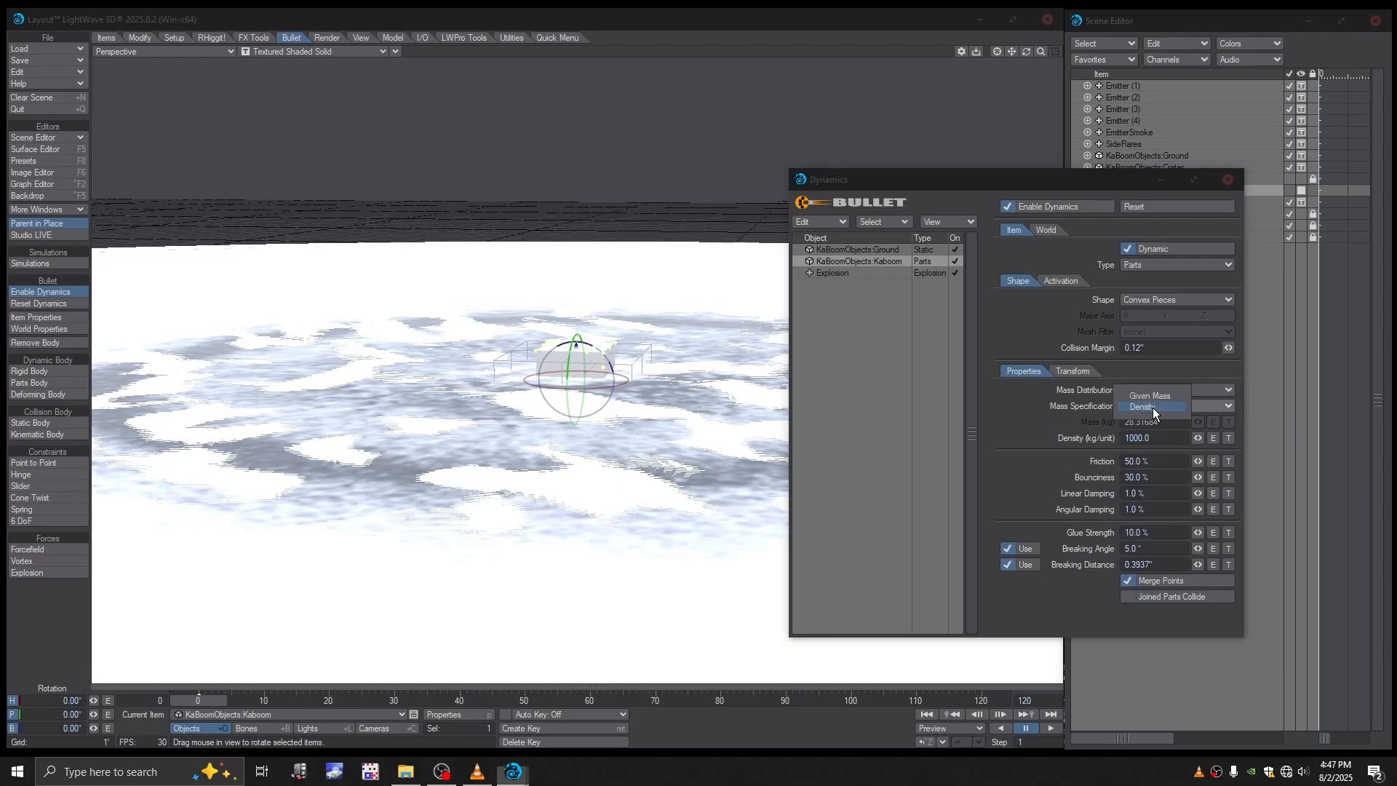
pyautogui.click(1154, 396)
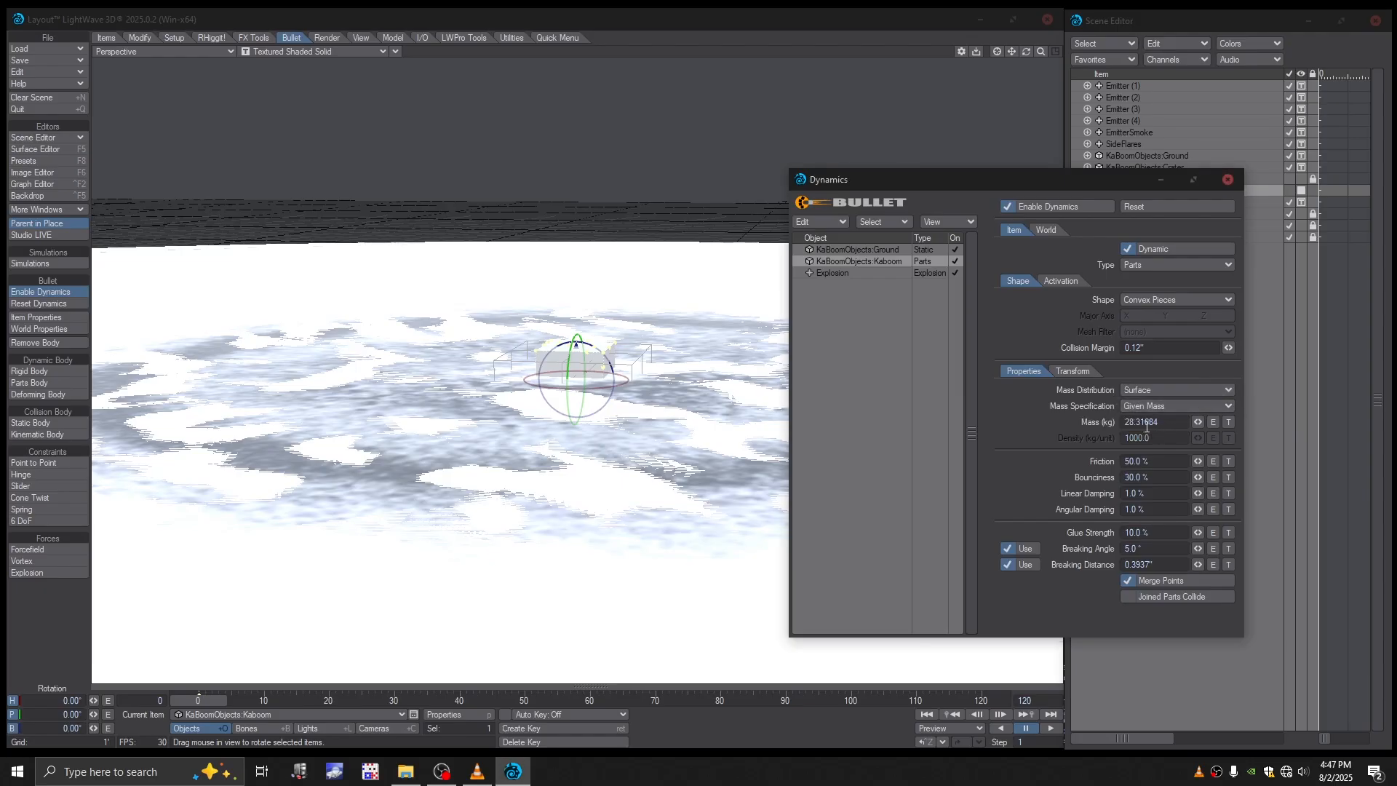
pyautogui.moveTo(1165, 423); pyautogui.dragTo(1098, 429)
pyautogui.write('2.0')
pyautogui.click(1134, 534)
pyautogui.press('BackSpace')
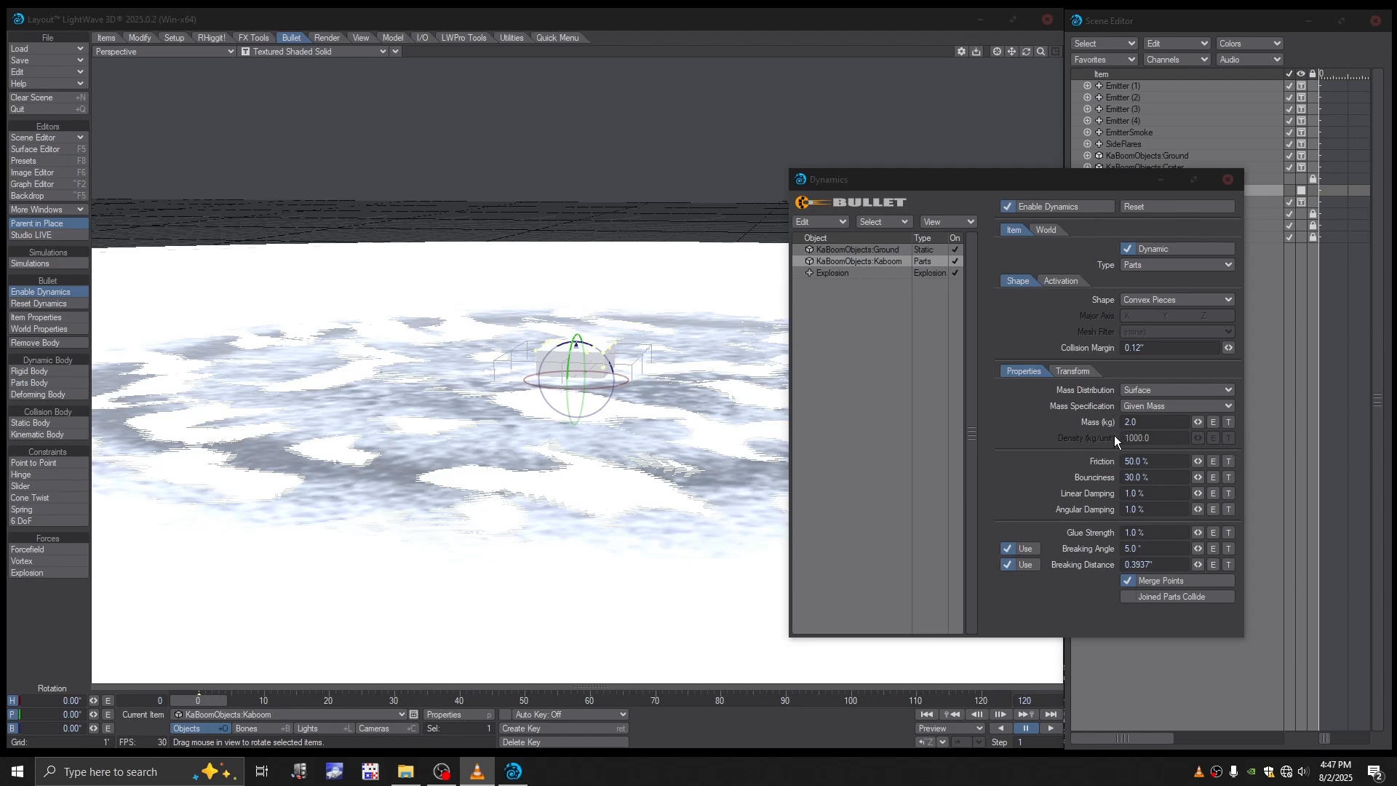
# - Create a strength envelope for the Explosion null and set its frame 0 key to 25
pyautogui.click(841, 274)
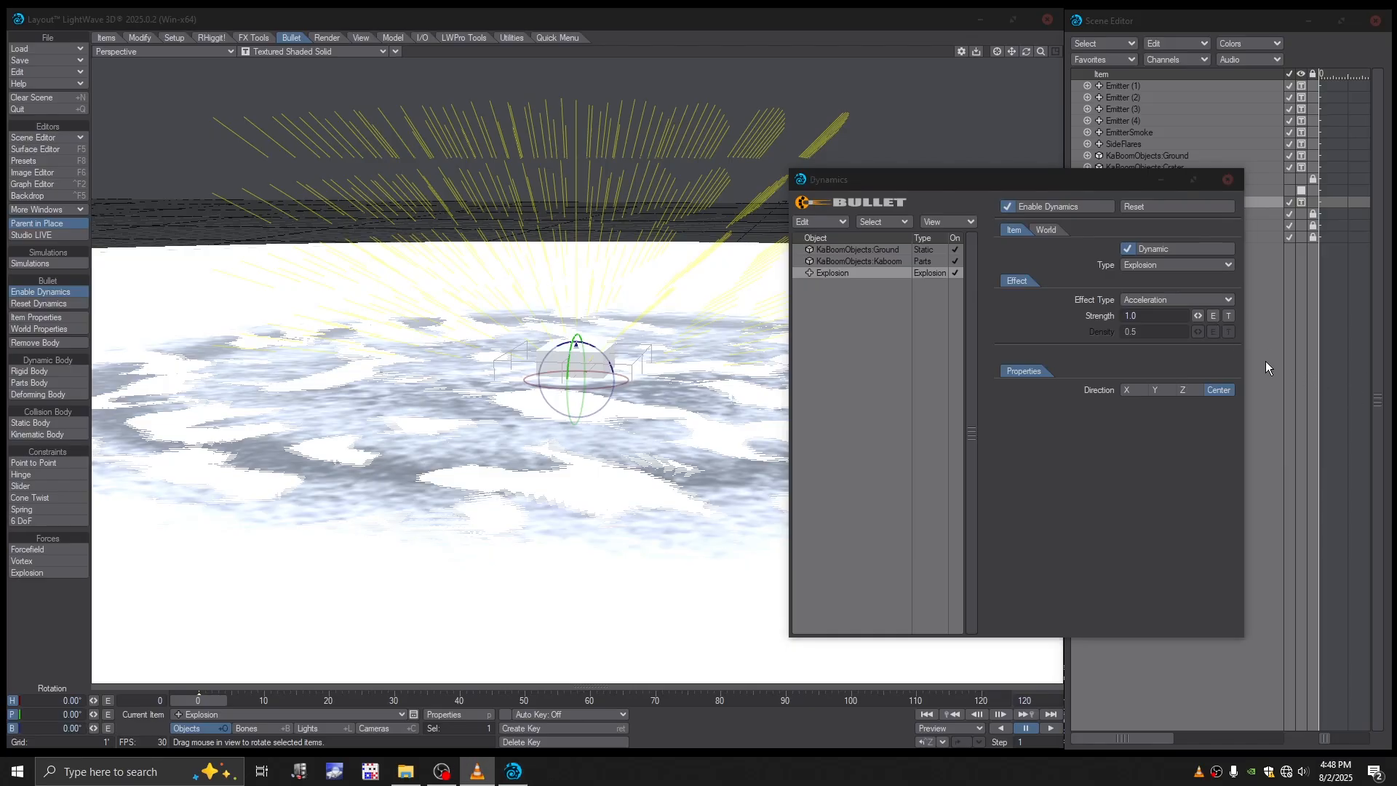
pyautogui.click(1214, 316)
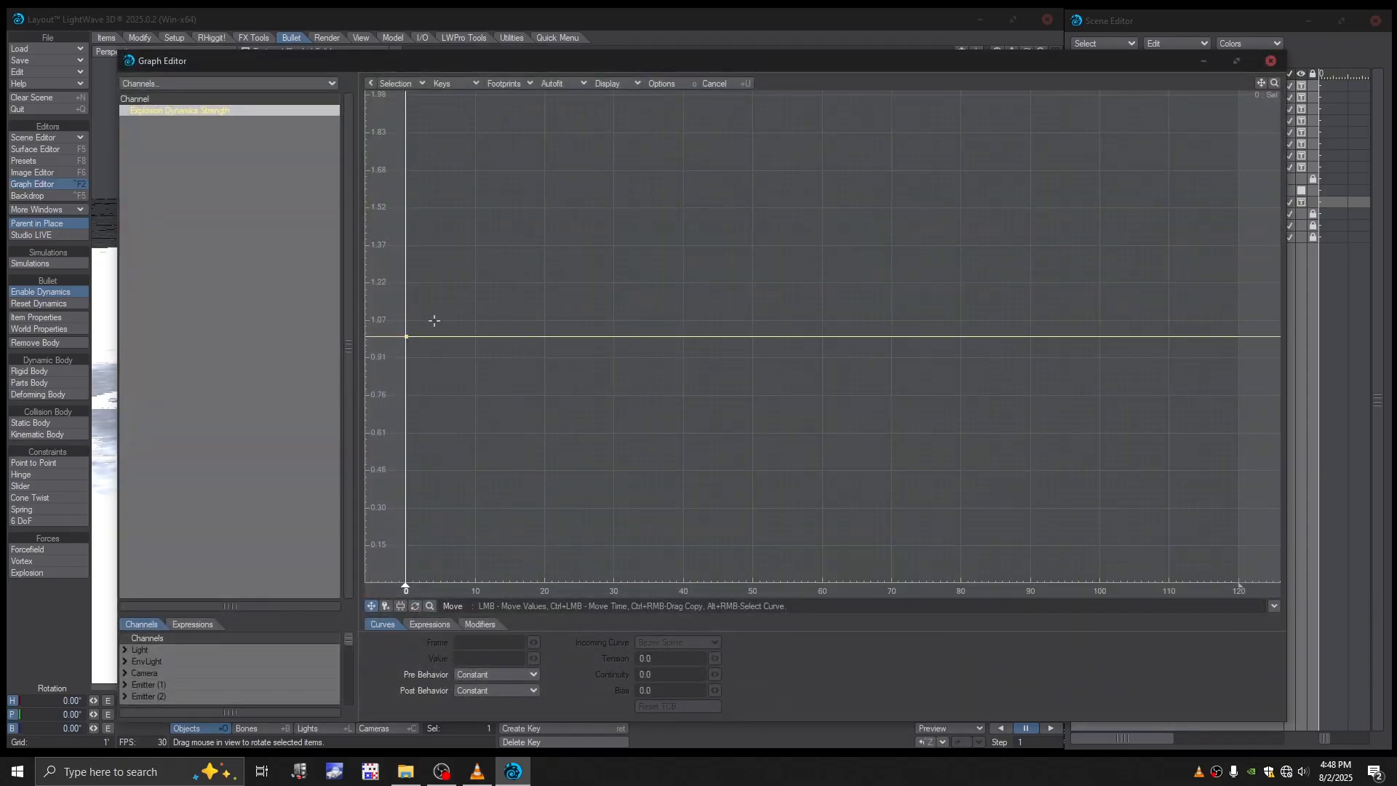
pyautogui.moveTo(419, 295); pyautogui.dragTo(433, 424, button='right')
pyautogui.click(490, 658)
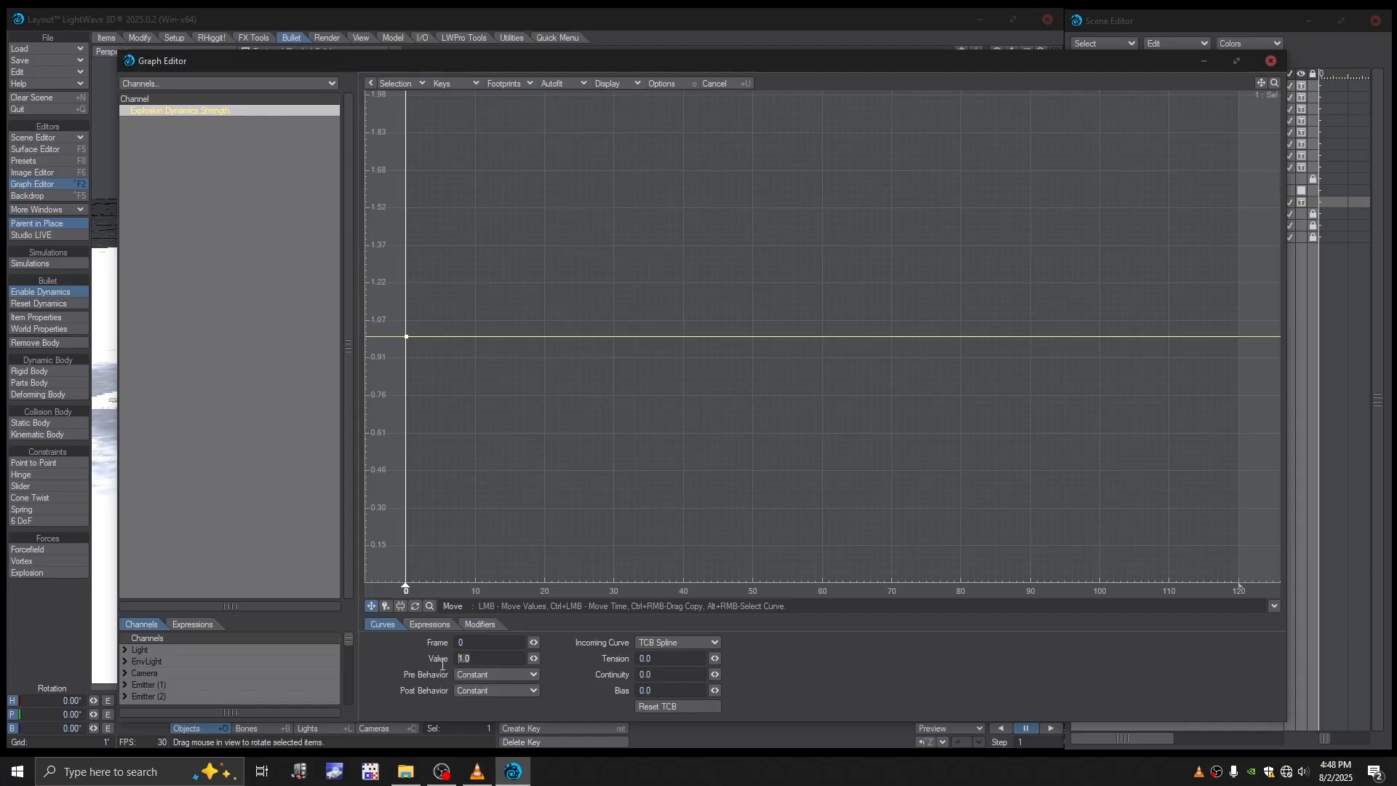
pyautogui.write('25')
pyautogui.press('Return')
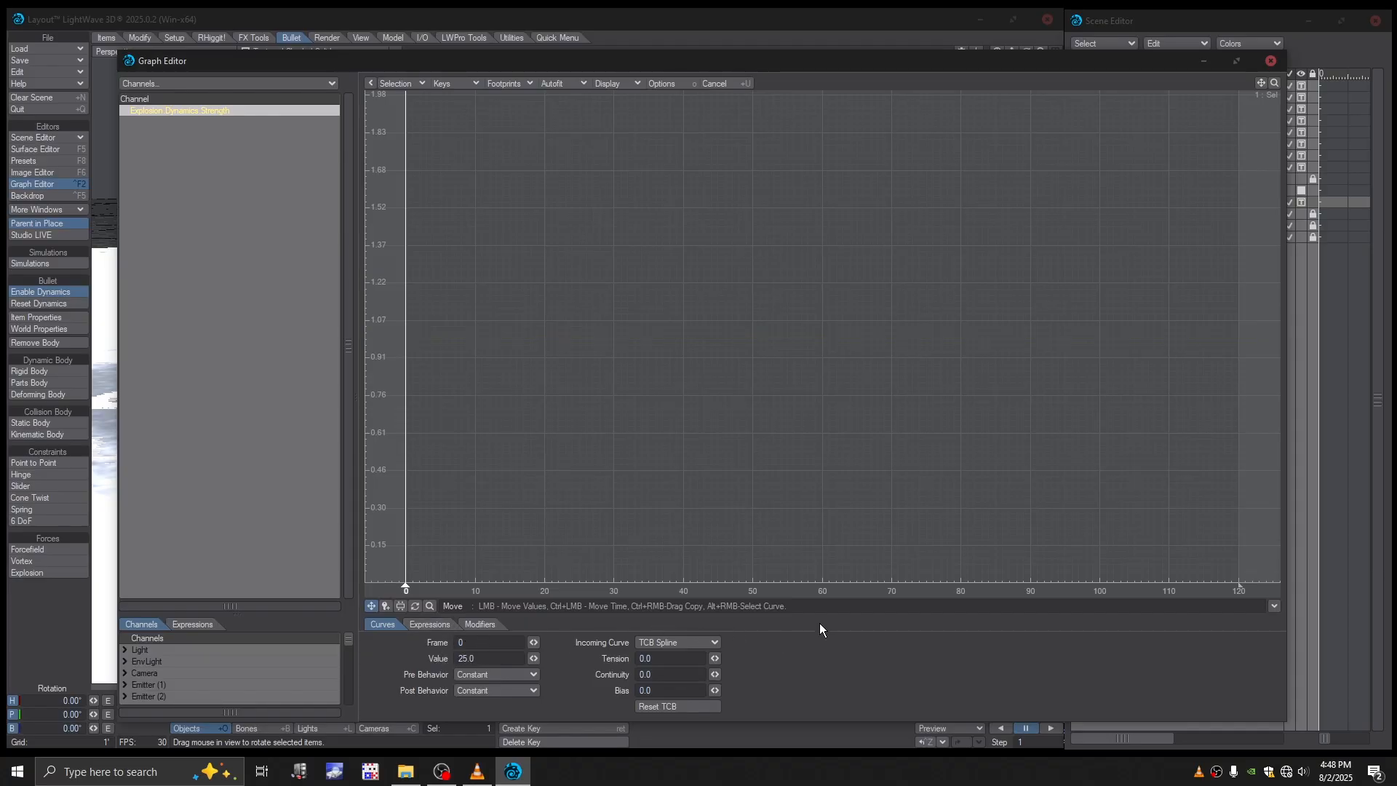
pyautogui.keyDown('ctrl'); pyautogui.keyDown('alt'); pyautogui.moveTo(584, 276); pyautogui.dragTo(575, 550); pyautogui.keyUp('alt'); pyautogui.keyUp('ctrl')
pyautogui.keyDown('alt'); pyautogui.moveTo(521, 250); pyautogui.dragTo(517, 346); pyautogui.keyUp('alt')
pyautogui.moveTo(1273, 87); pyautogui.dragTo(1276, 89)
pyautogui.keyDown('ctrl'); pyautogui.keyDown('alt'); pyautogui.moveTo(839, 259); pyautogui.dragTo(841, 257); pyautogui.keyUp('alt'); pyautogui.keyUp('ctrl')
pyautogui.keyDown('ctrl'); pyautogui.keyDown('alt'); pyautogui.moveTo(525, 314); pyautogui.dragTo(536, 296); pyautogui.keyUp('alt'); pyautogui.keyUp('ctrl')
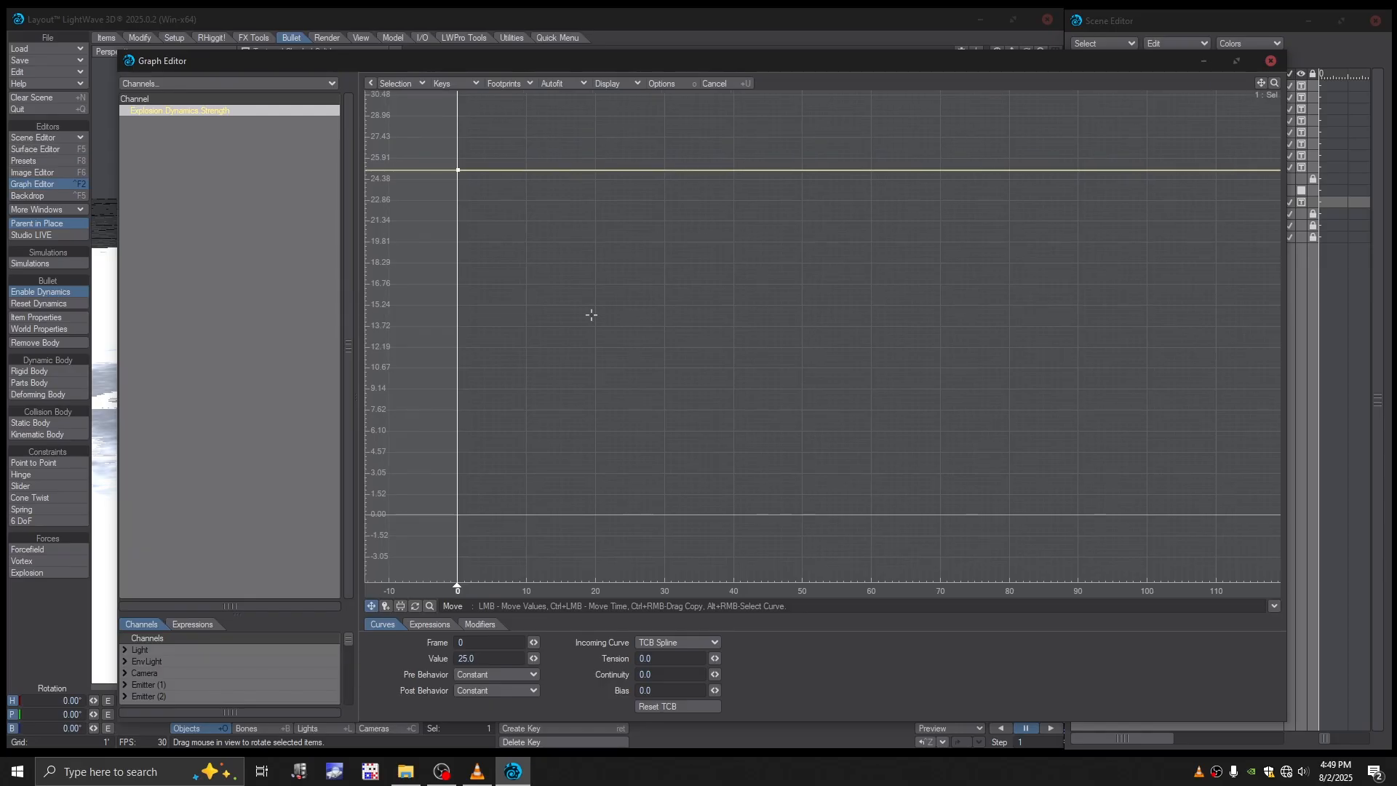
# - Add a key at frame 20 of the Explosion strength curve with value 25 and a Linear incoming curve
pyautogui.click(1396, 487)
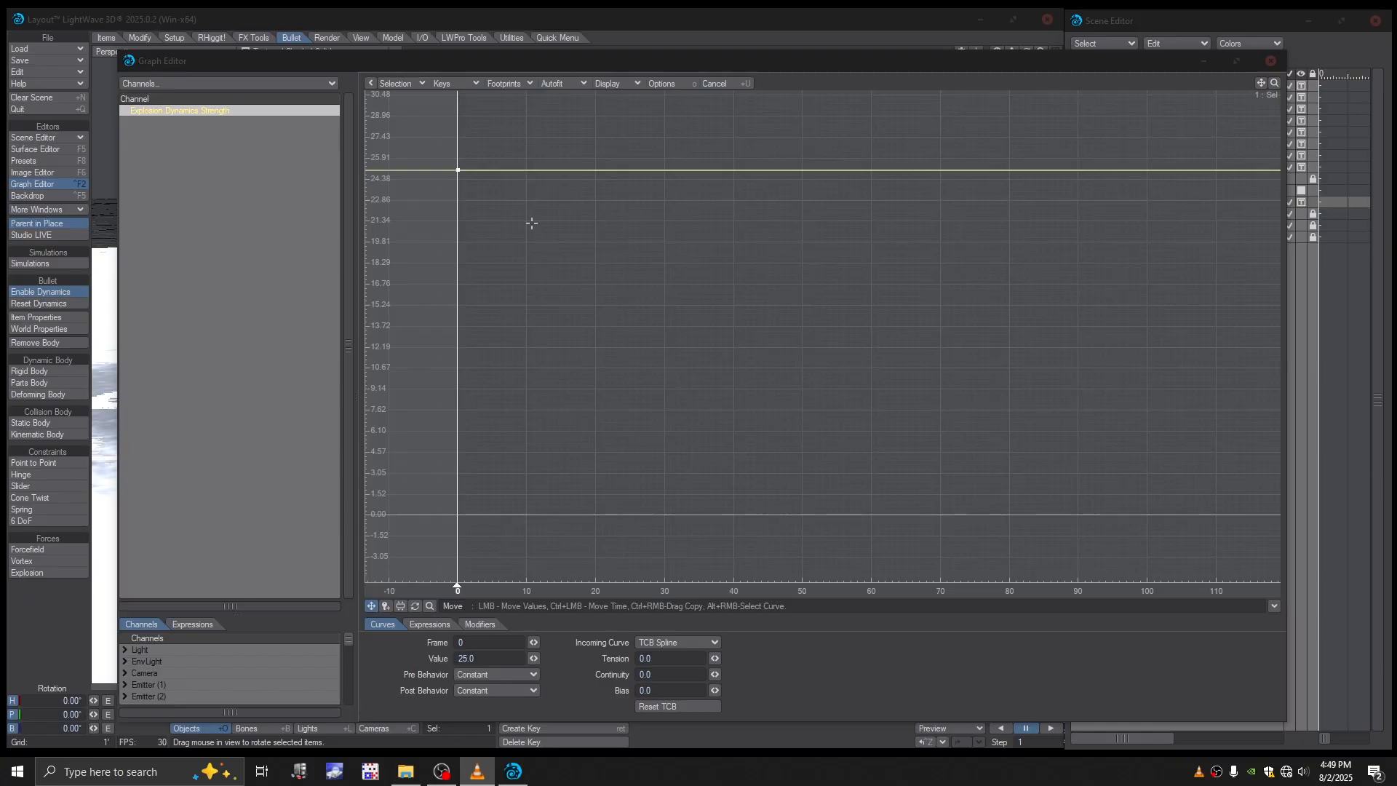
pyautogui.click(386, 606)
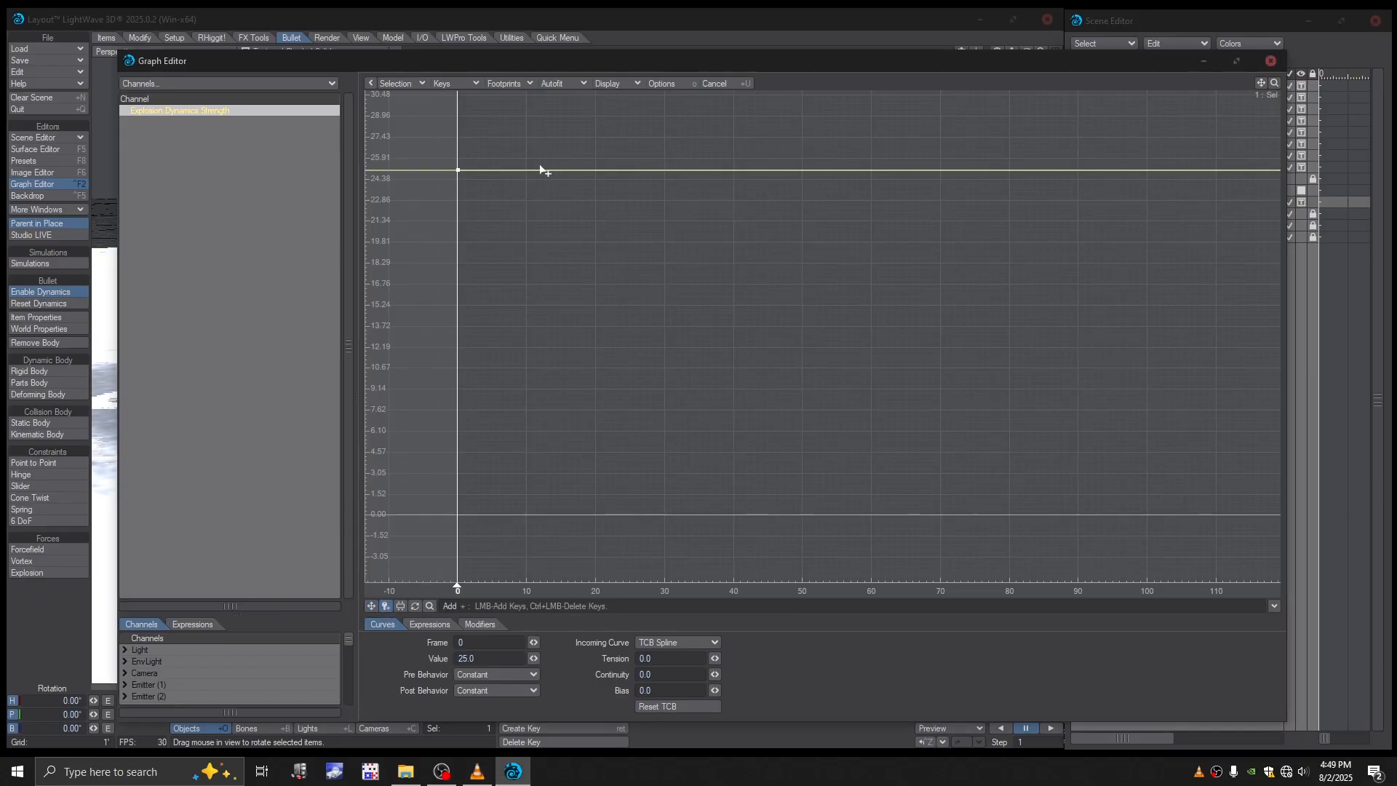
pyautogui.click(596, 171)
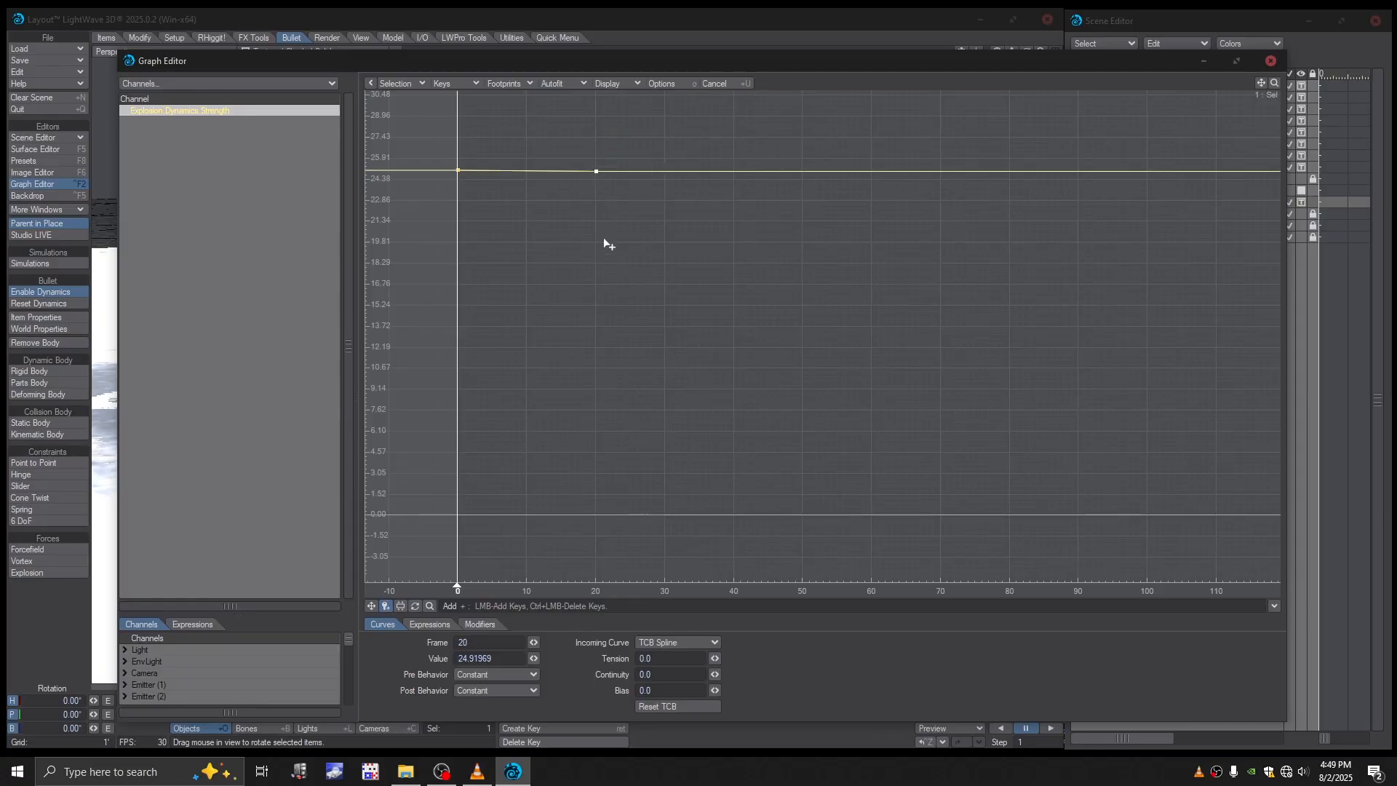
pyautogui.click(509, 659)
pyautogui.write('25')
pyautogui.click(669, 641)
pyautogui.click(669, 670)
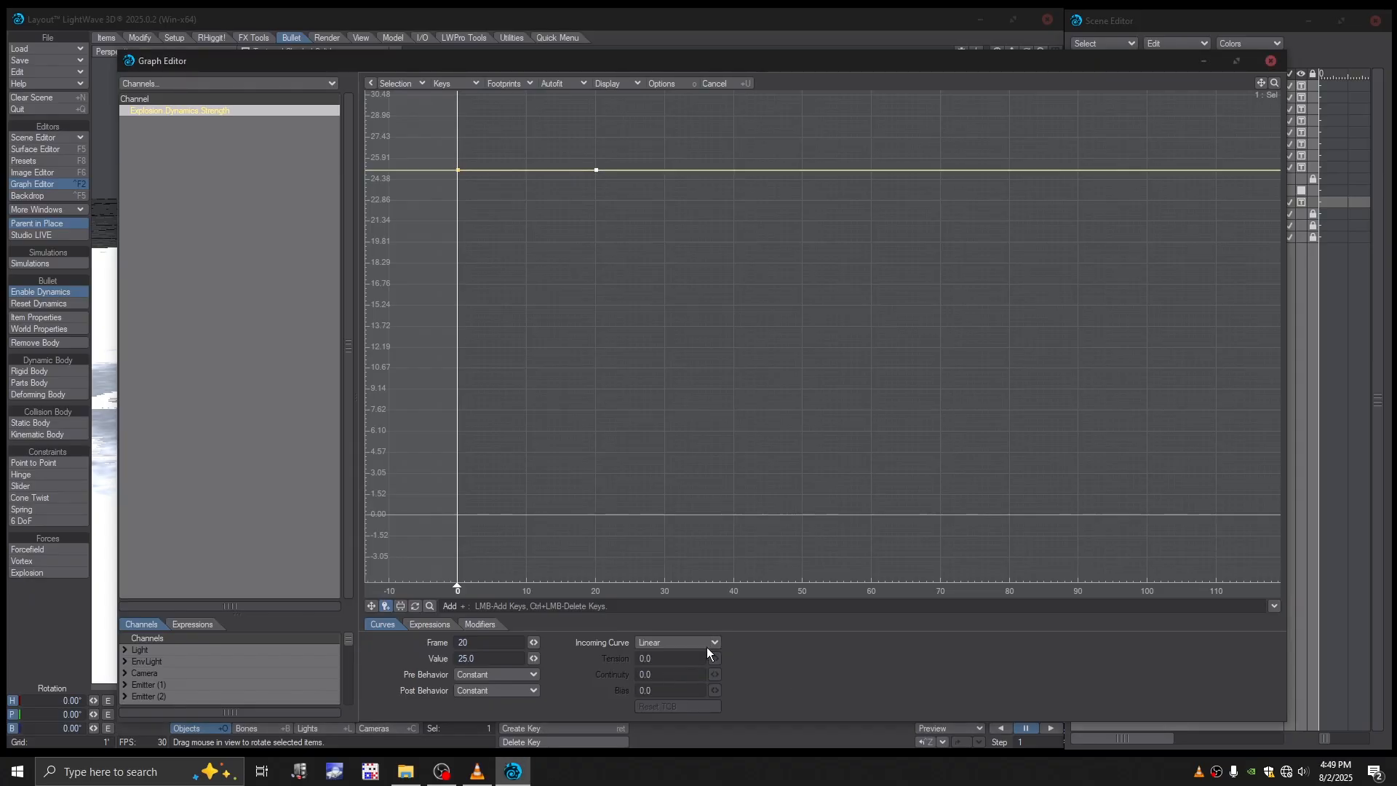
# - Set the incoming curve of the frame 0 strength key to Linear
pyautogui.moveTo(580, 146); pyautogui.dragTo(626, 193)
pyautogui.moveTo(515, 136); pyautogui.dragTo(439, 182)
pyautogui.click(665, 644)
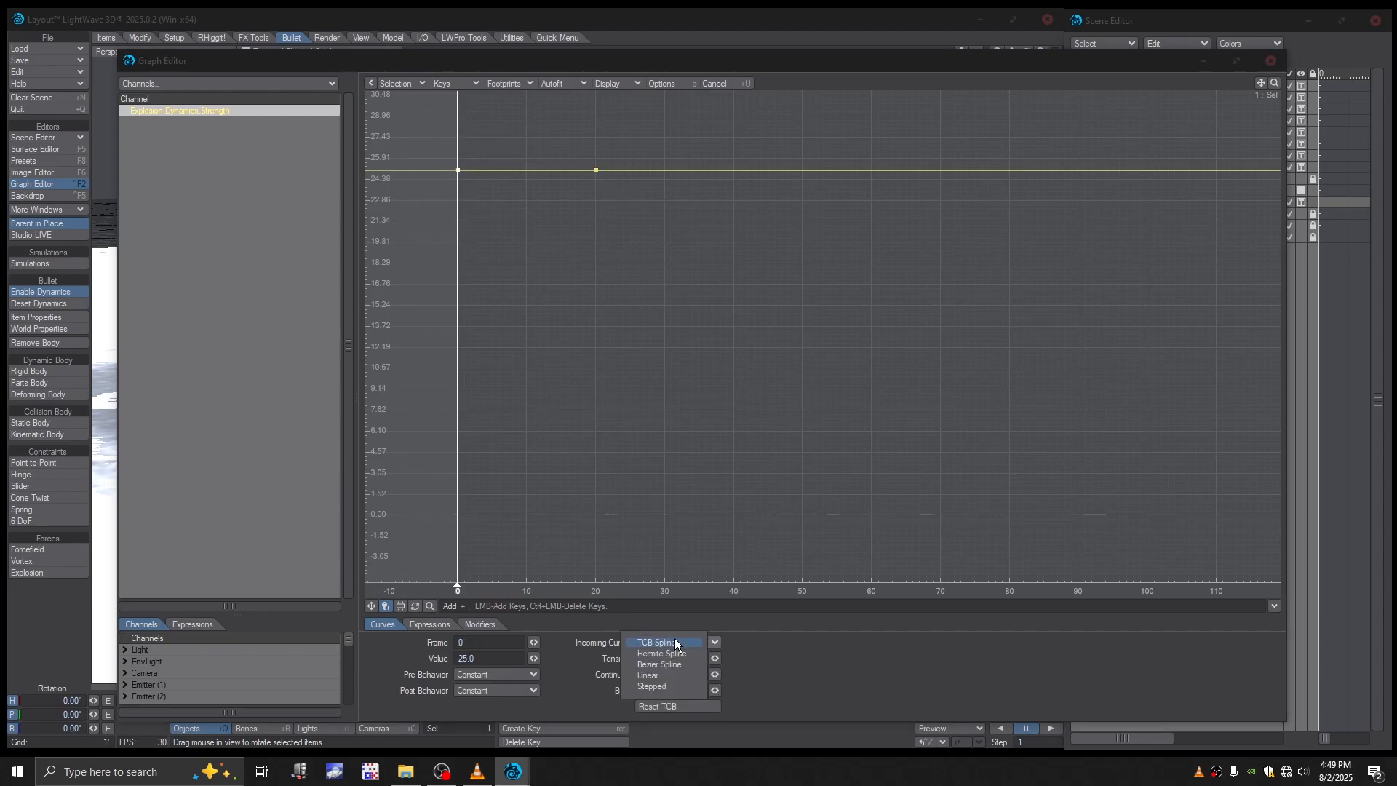
pyautogui.click(663, 676)
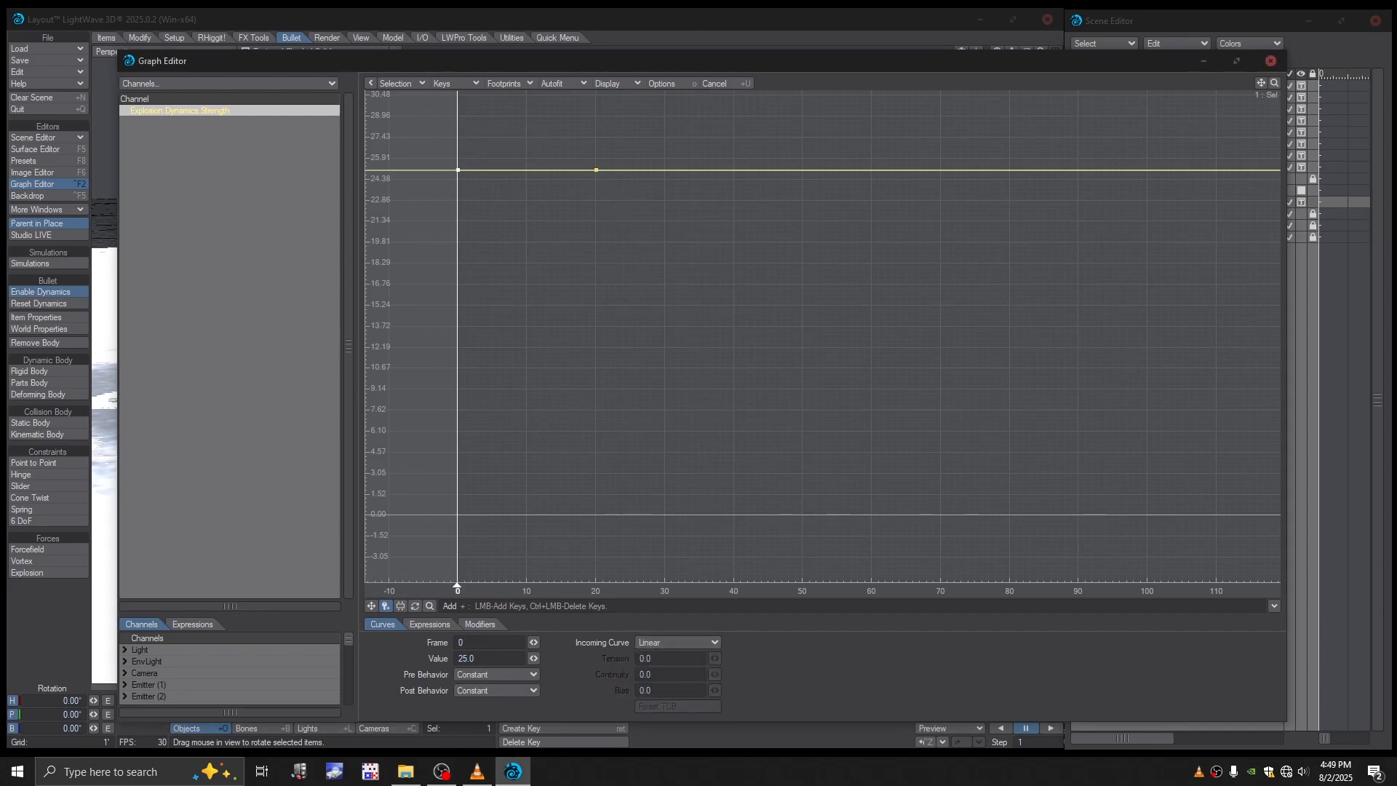
# - Add a key at frame 30 of the Explosion strength curve with value 20 and a Linear incoming curve
pyautogui.hotkey('alt', 'Tab')
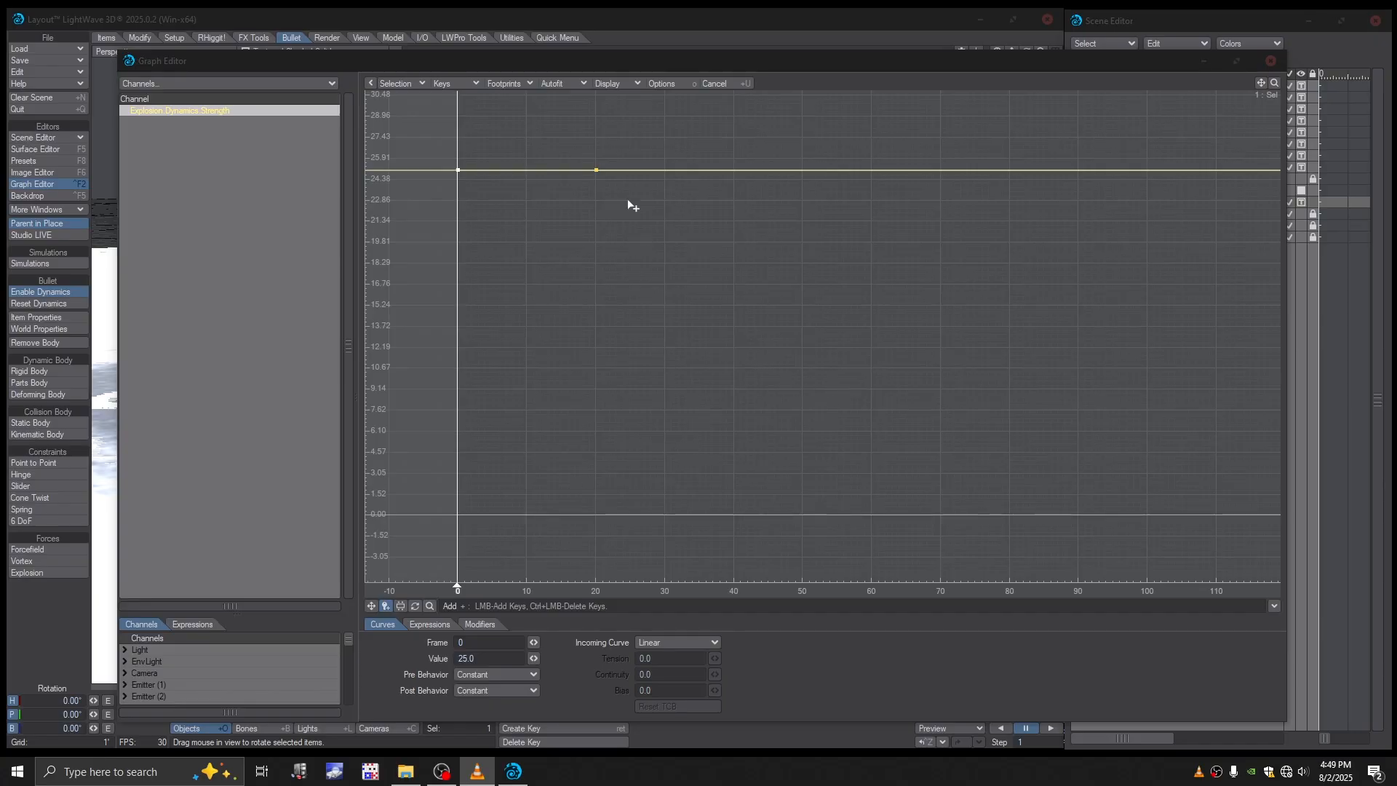
pyautogui.click(665, 172)
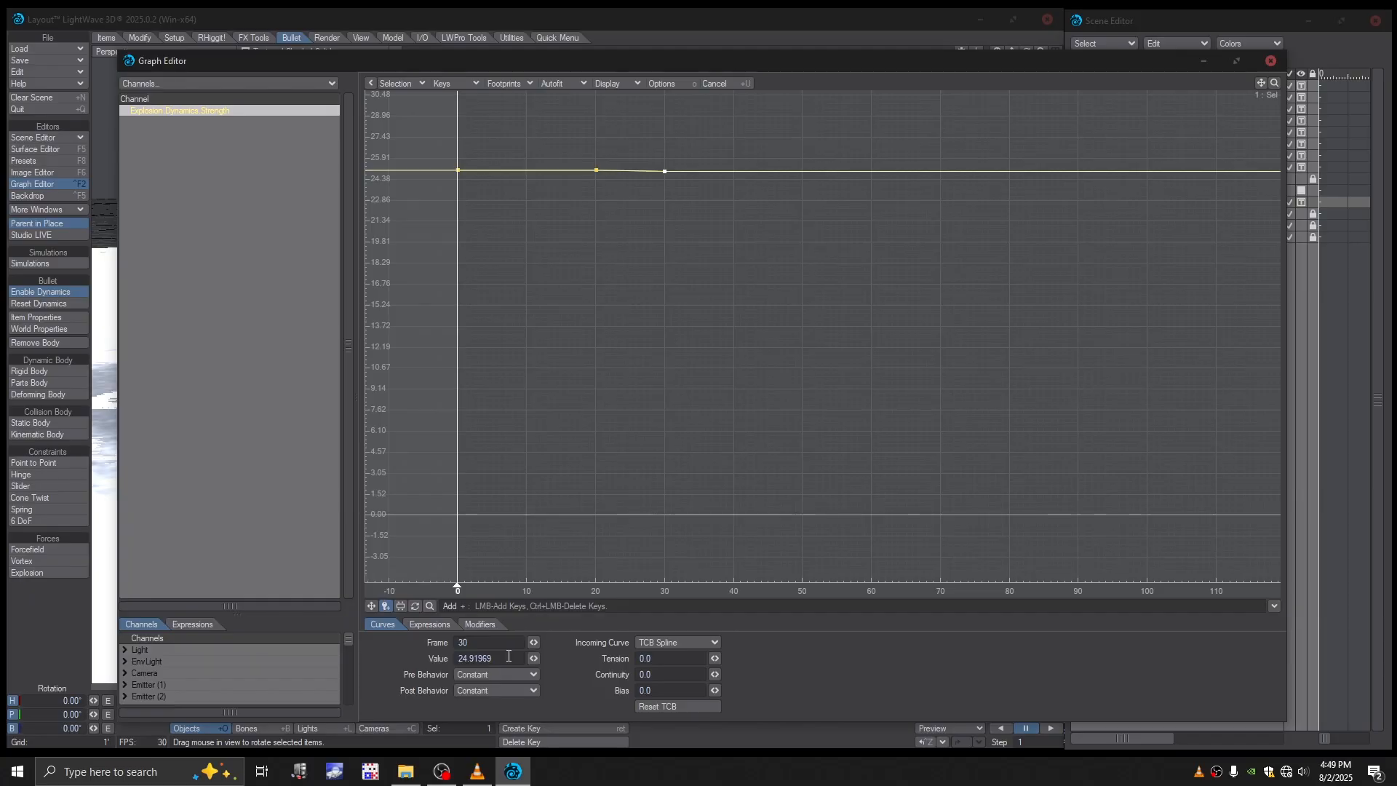
pyautogui.click(429, 661)
pyautogui.write('20')
pyautogui.press('Return')
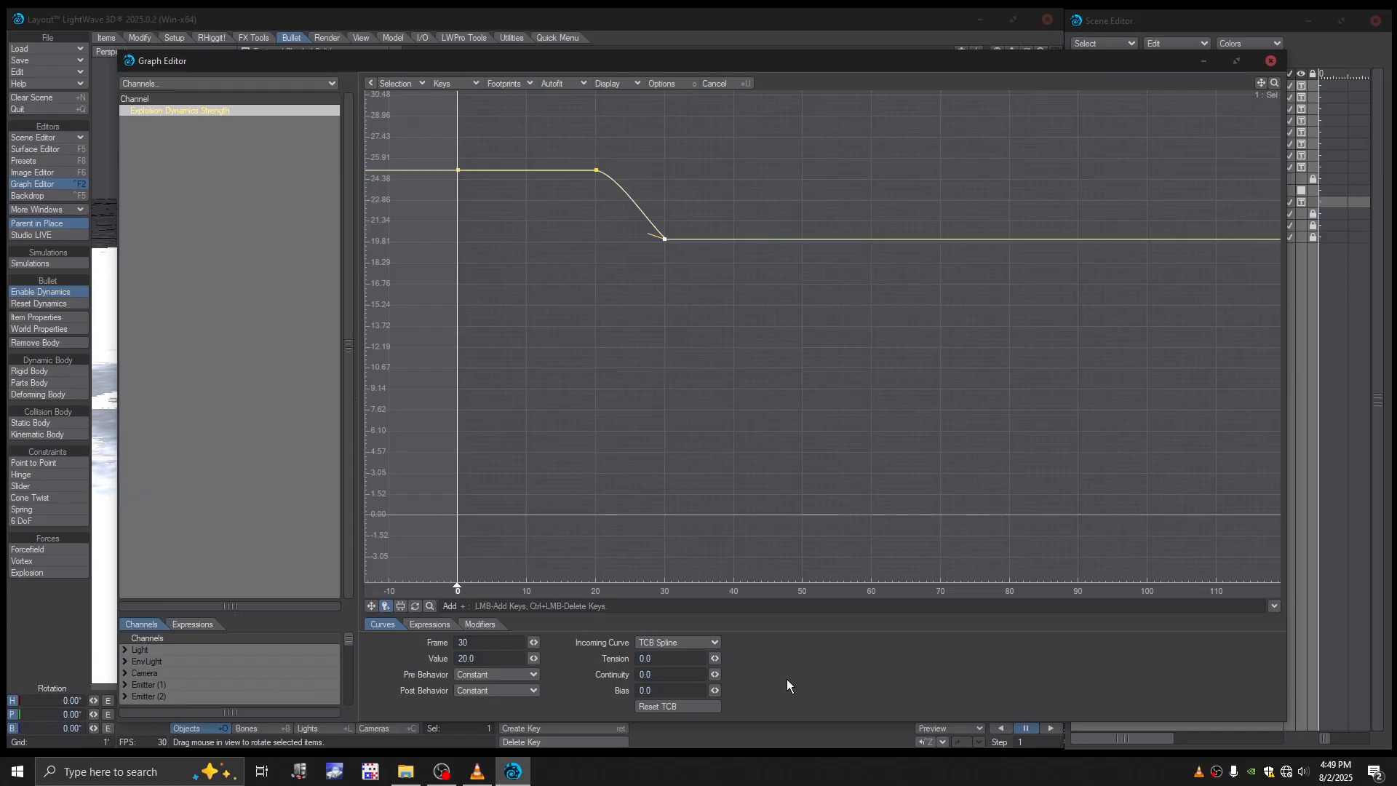
pyautogui.click(665, 644)
pyautogui.click(679, 668)
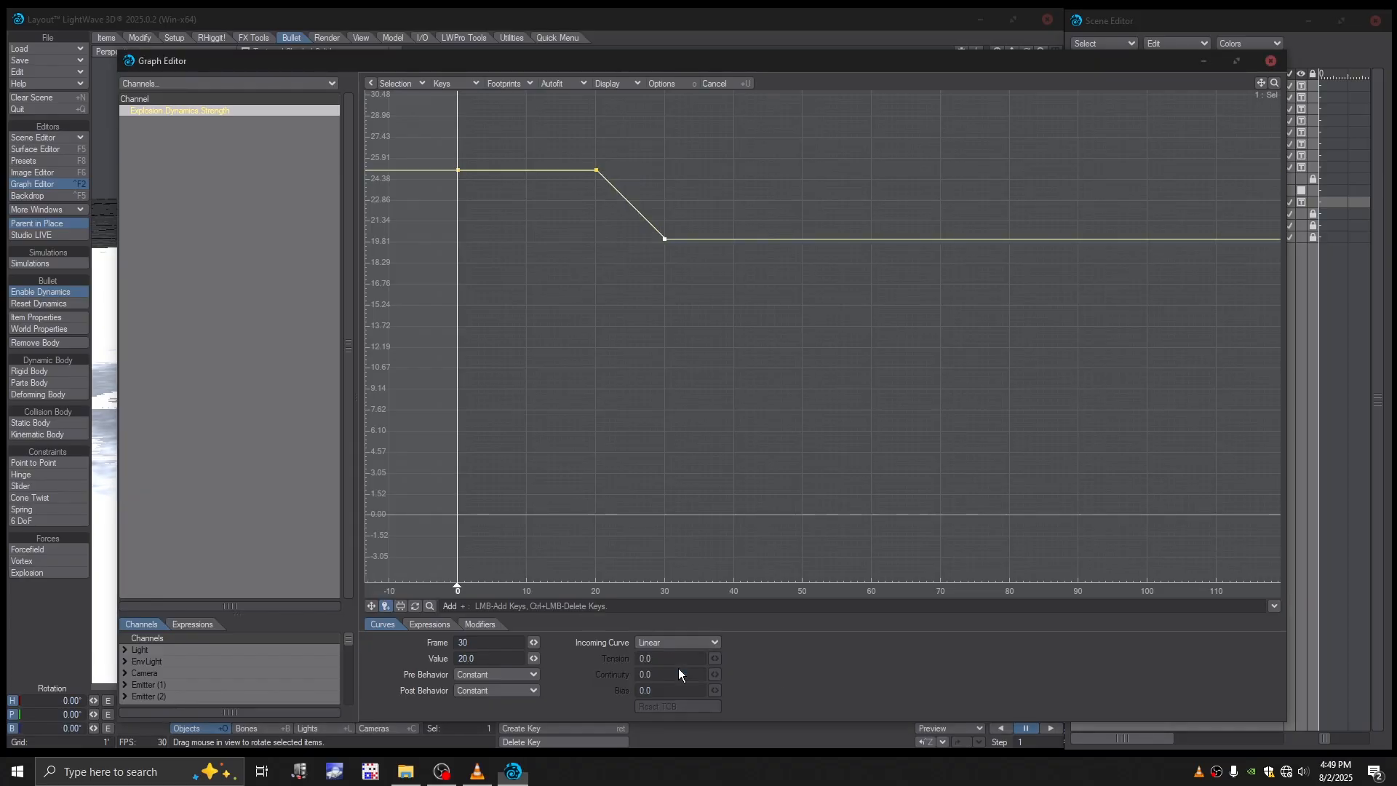
# - Close the Graph Editor and the Bullet Dynamics window
pyautogui.moveTo(662, 320)
pyautogui.keyDown('alt'); pyautogui.mouseDown()
pyautogui.moveTo(655, 350)
pyautogui.moveTo(622, 346)
pyautogui.moveTo(618, 314)
pyautogui.moveTo(647, 323)
pyautogui.mouseUp(); pyautogui.keyUp('alt')
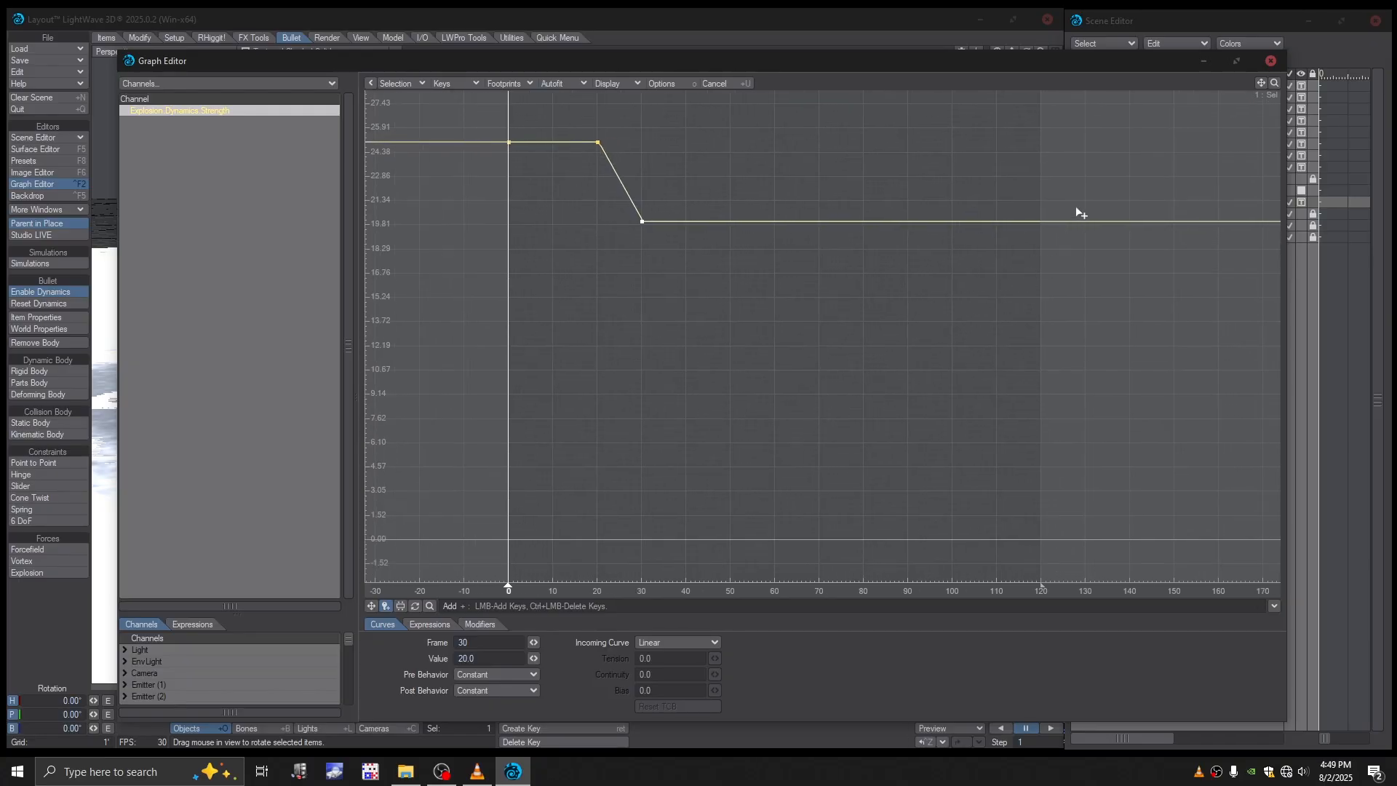
pyautogui.click(1270, 61)
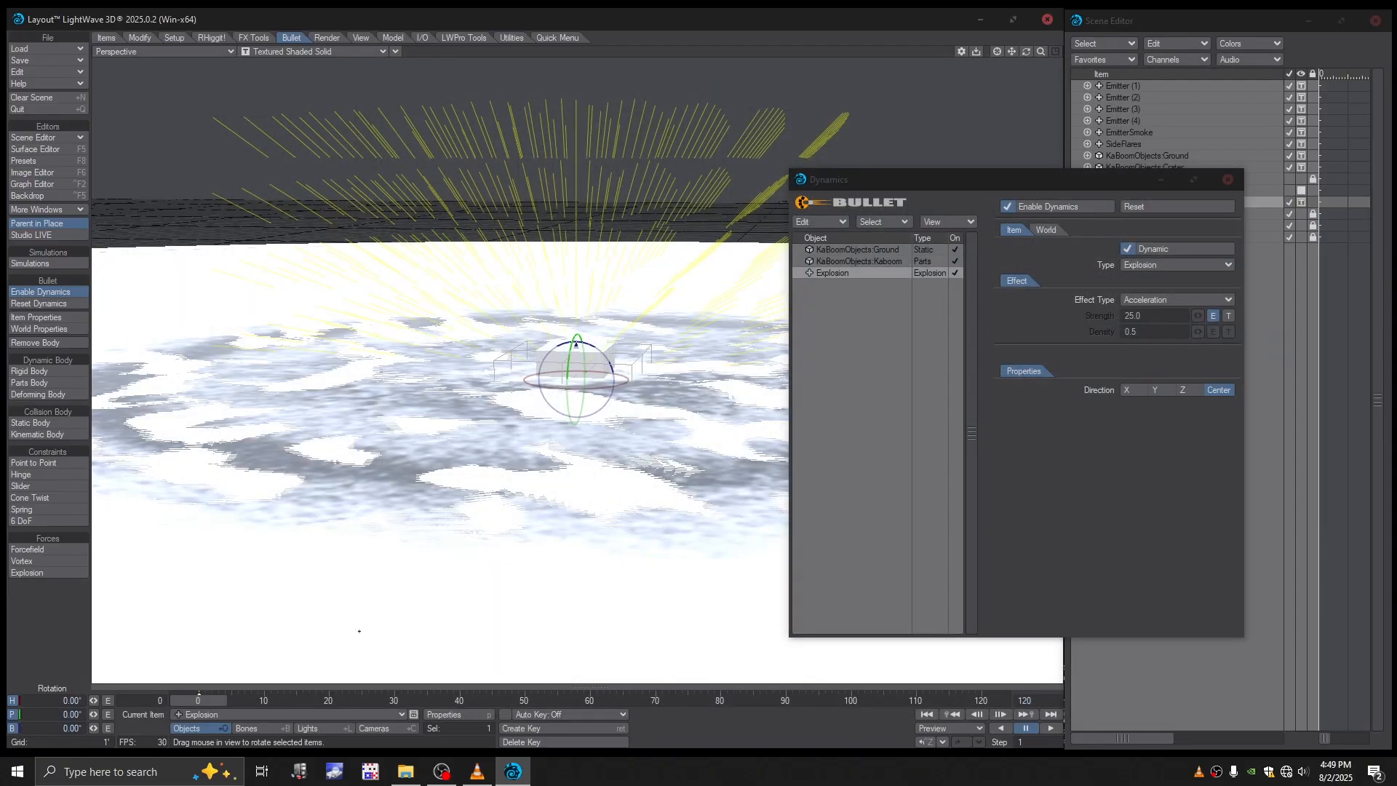
pyautogui.moveTo(198, 699)
pyautogui.mouseDown()
pyautogui.moveTo(274, 700)
pyautogui.moveTo(198, 700)
pyautogui.mouseUp()
pyautogui.keyDown('ctrl'); pyautogui.keyDown('alt'); pyautogui.moveTo(408, 509); pyautogui.dragTo(364, 510); pyautogui.keyUp('alt'); pyautogui.keyUp('ctrl')
pyautogui.keyDown('ctrl'); pyautogui.keyDown('alt'); pyautogui.moveTo(597, 434); pyautogui.dragTo(546, 400); pyautogui.keyUp('alt'); pyautogui.keyUp('ctrl')
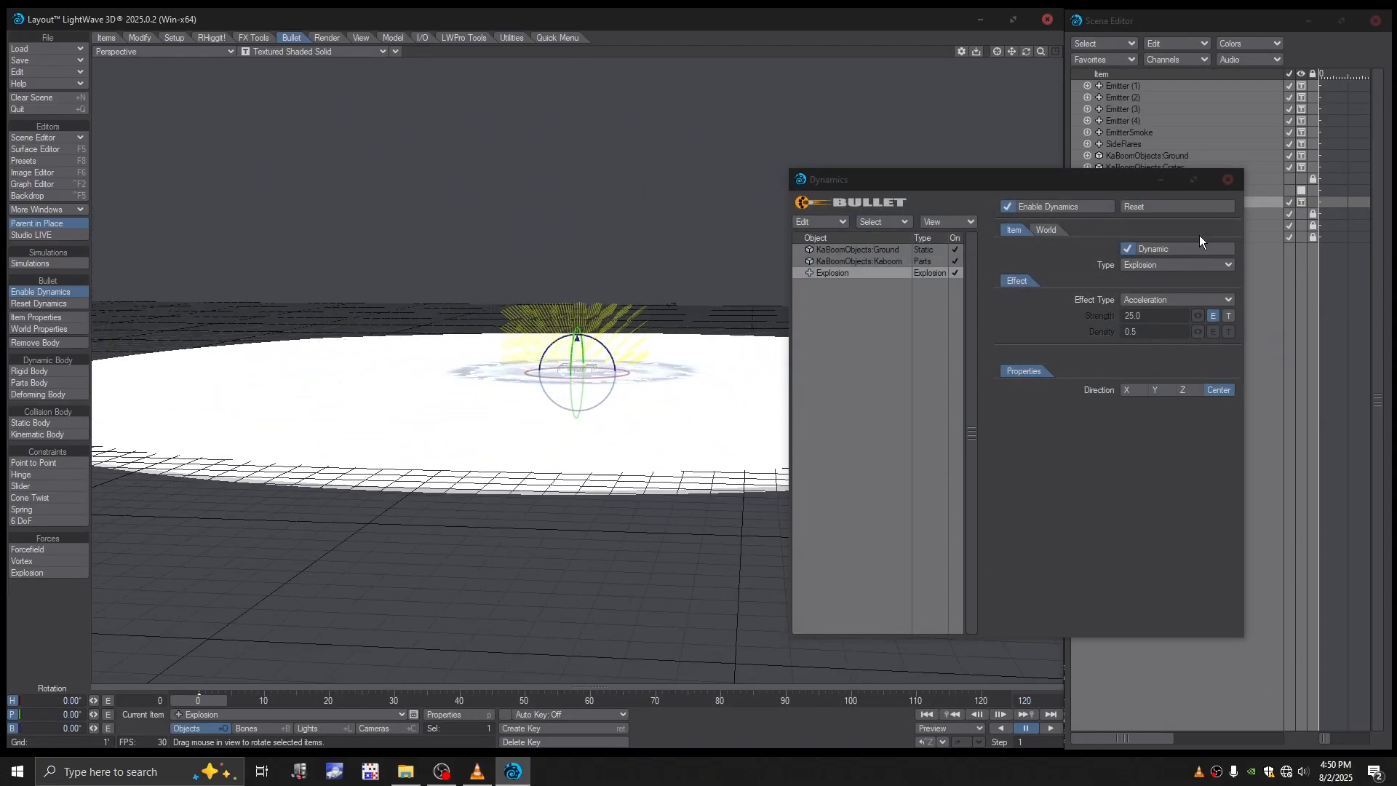
pyautogui.click(1228, 180)
pyautogui.moveTo(176, 701)
pyautogui.mouseDown()
pyautogui.moveTo(267, 701)
pyautogui.moveTo(176, 701)
pyautogui.mouseUp()
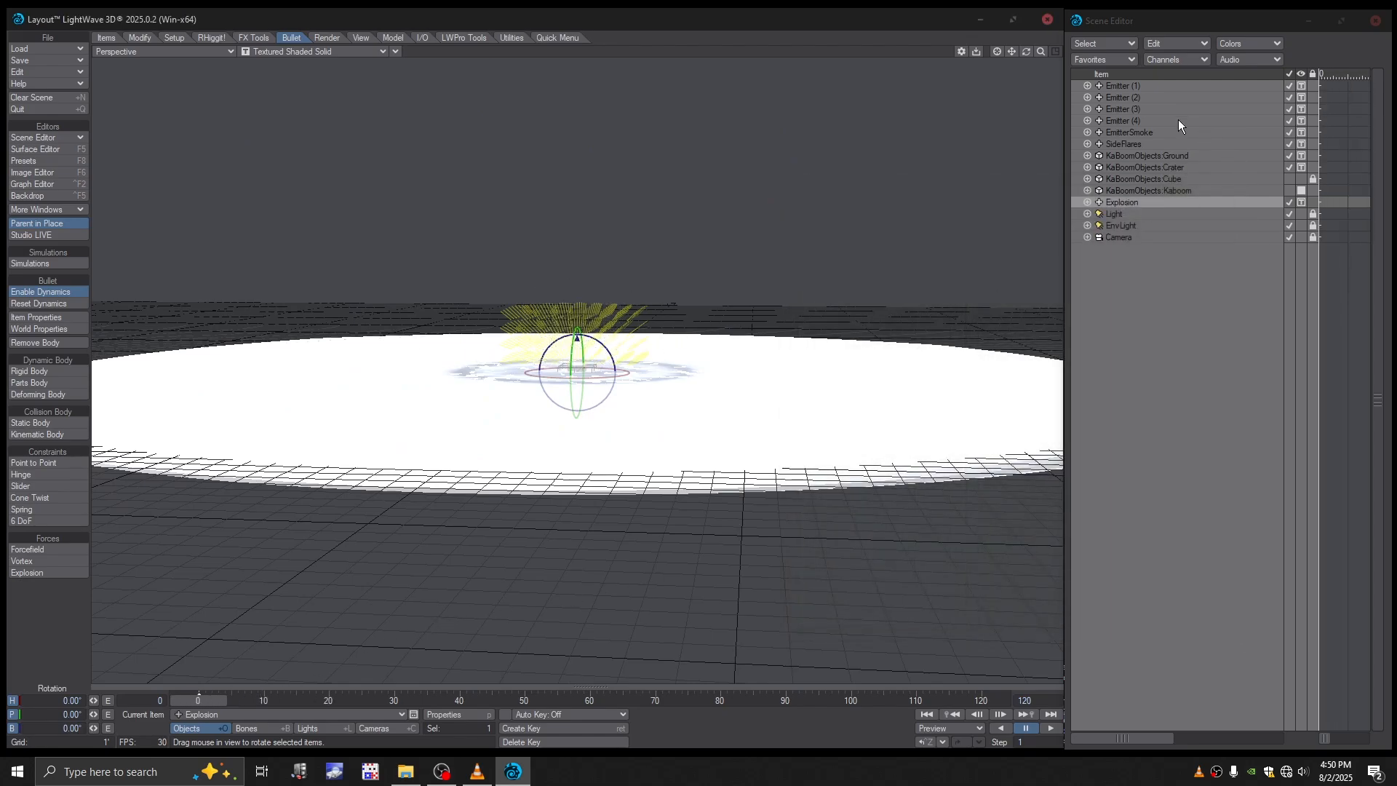
# - Try to move the Ground and Crater objects together to a Y position of -6 inches
pyautogui.click(1132, 157)
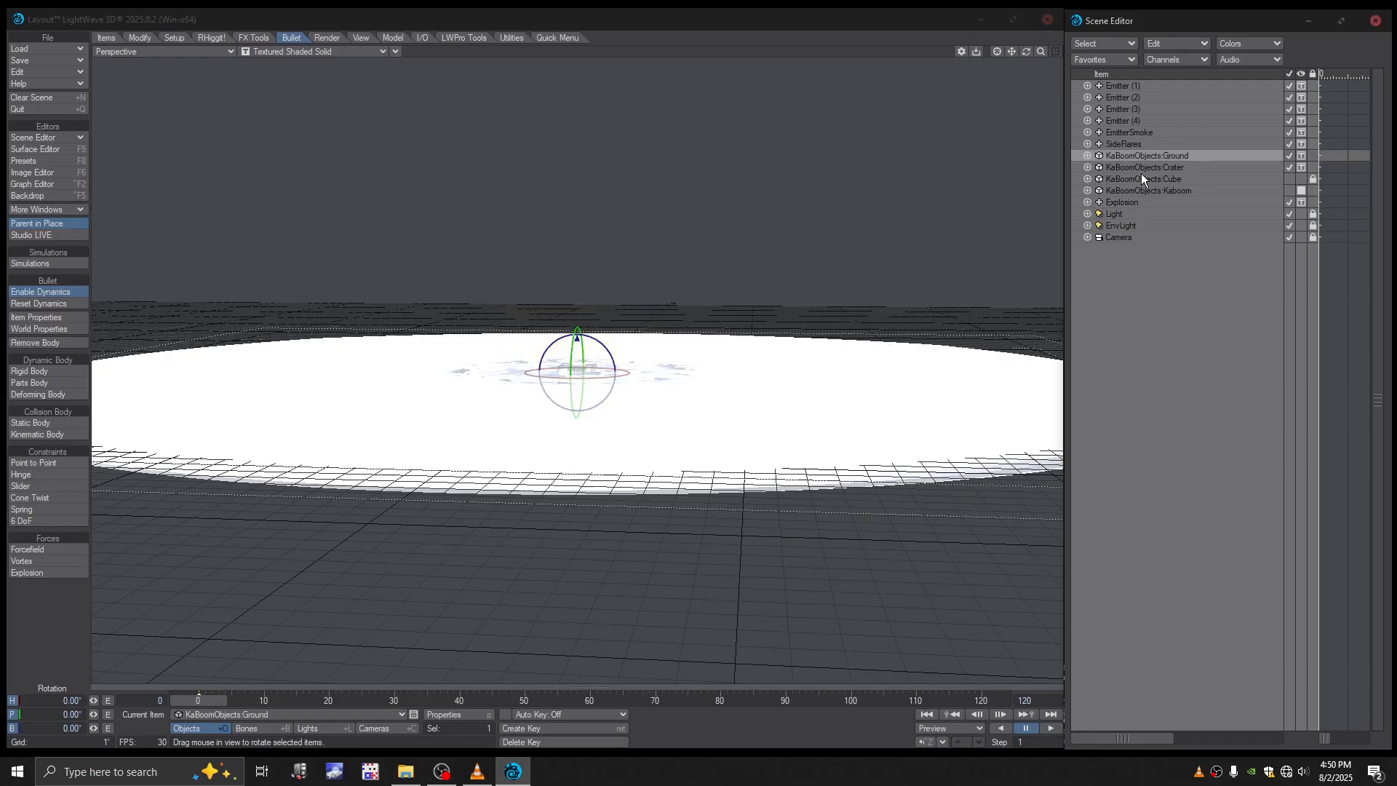
pyautogui.keyDown('shift'); pyautogui.click(1132, 167); pyautogui.keyUp('shift')
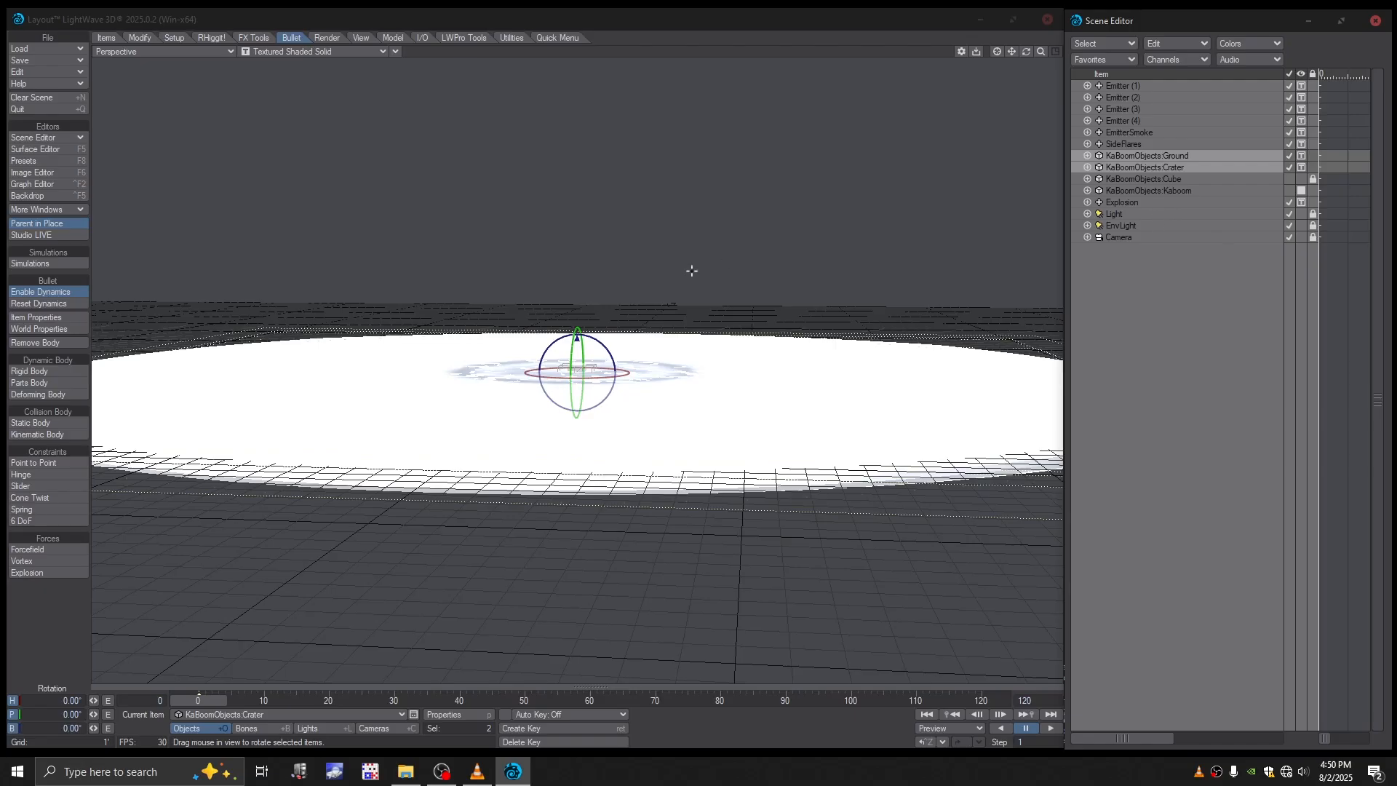
pyautogui.press('t')
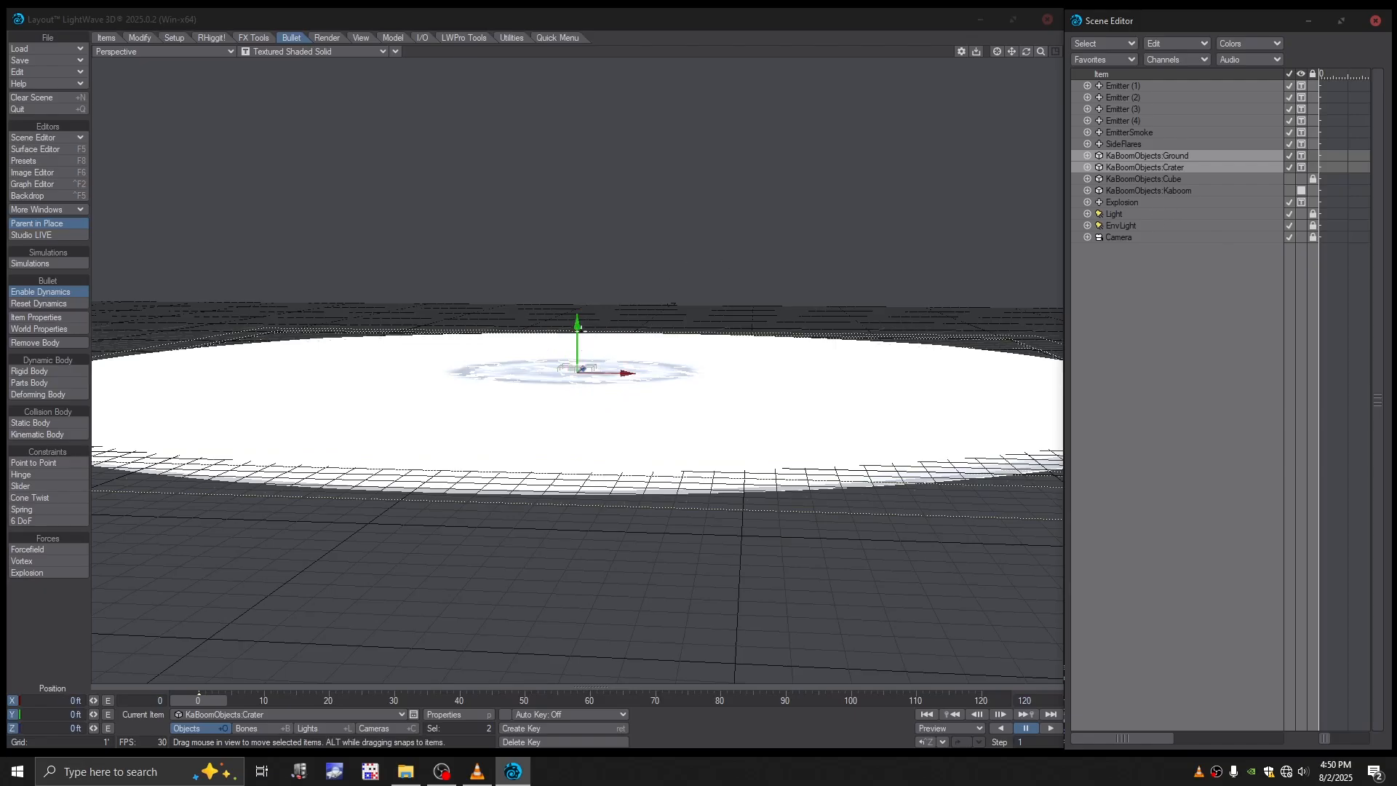
pyautogui.click(75, 711)
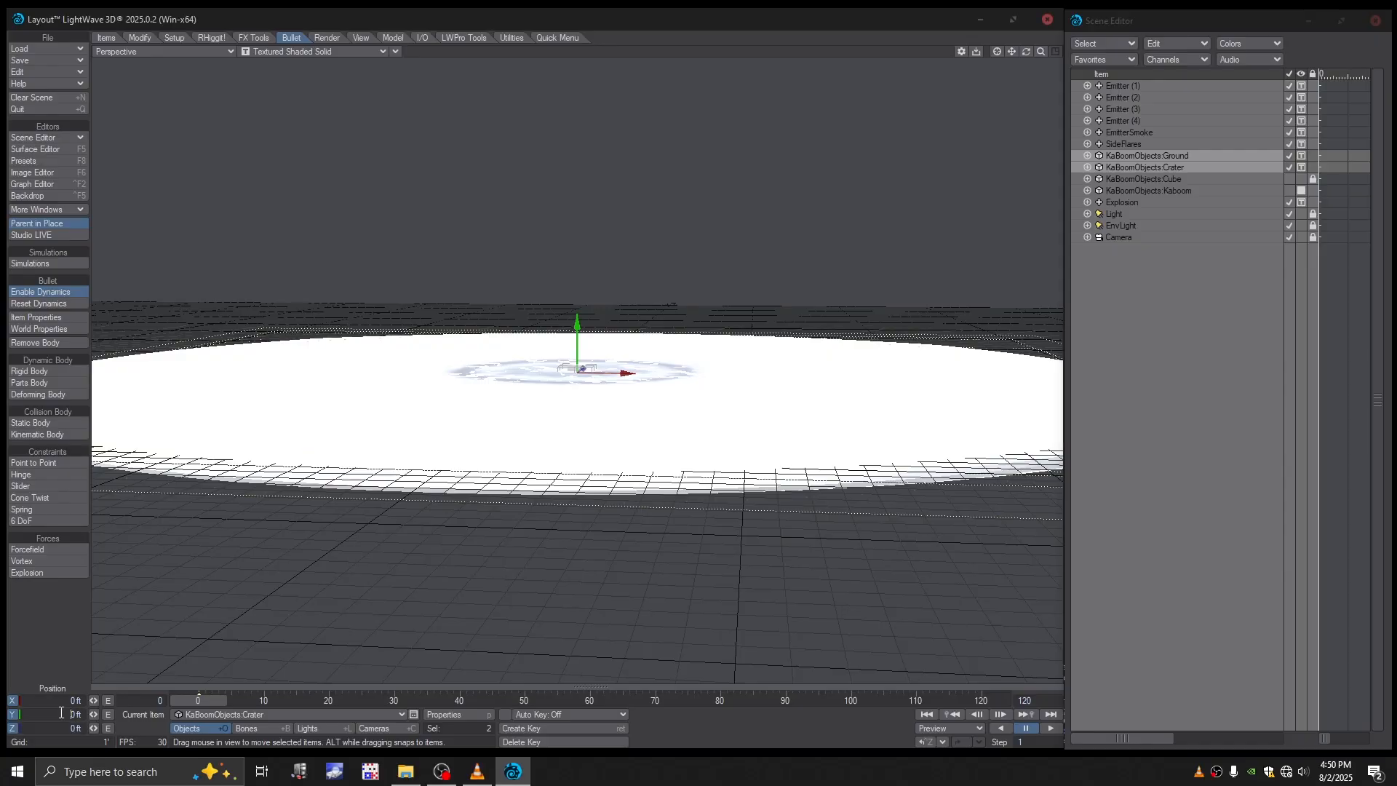
pyautogui.write("-6'")
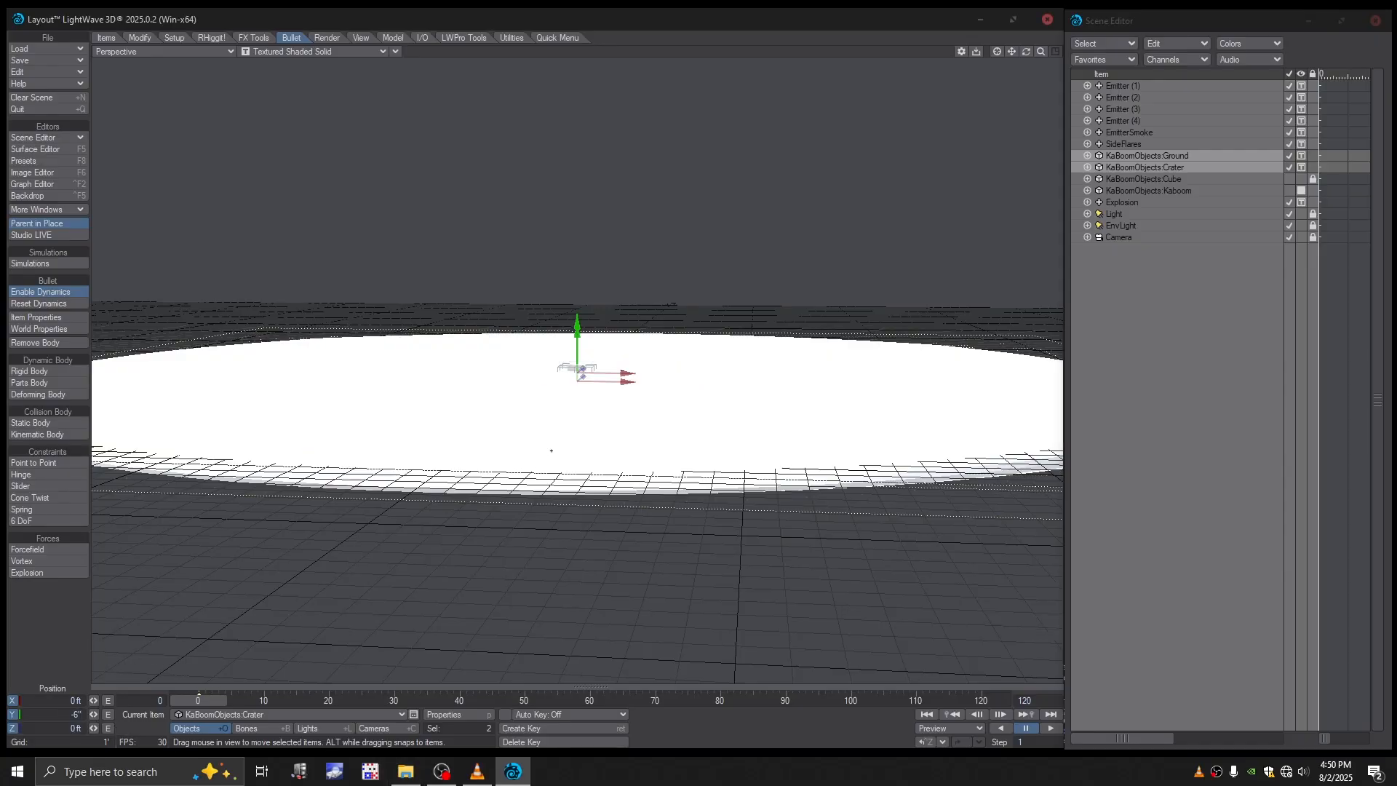
pyautogui.press('Return')
pyautogui.moveTo(1026, 52)
pyautogui.mouseDown()
pyautogui.moveTo(1026, 110)
pyautogui.moveTo(1026, 40)
pyautogui.mouseUp()
pyautogui.keyDown('alt'); pyautogui.moveTo(548, 419); pyautogui.dragTo(553, 435); pyautogui.keyUp('alt')
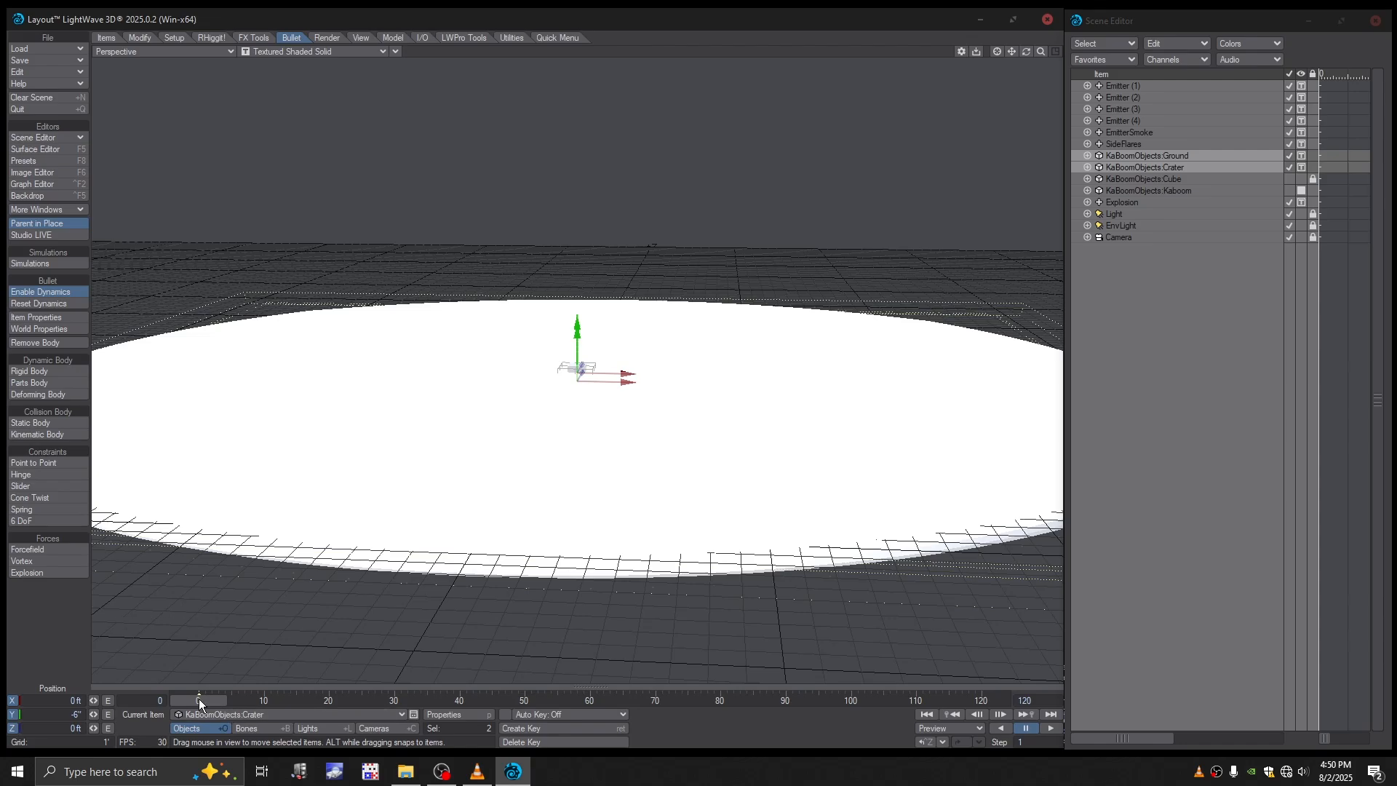
pyautogui.moveTo(199, 699)
pyautogui.mouseDown()
pyautogui.moveTo(211, 699)
pyautogui.moveTo(194, 695)
pyautogui.mouseUp()
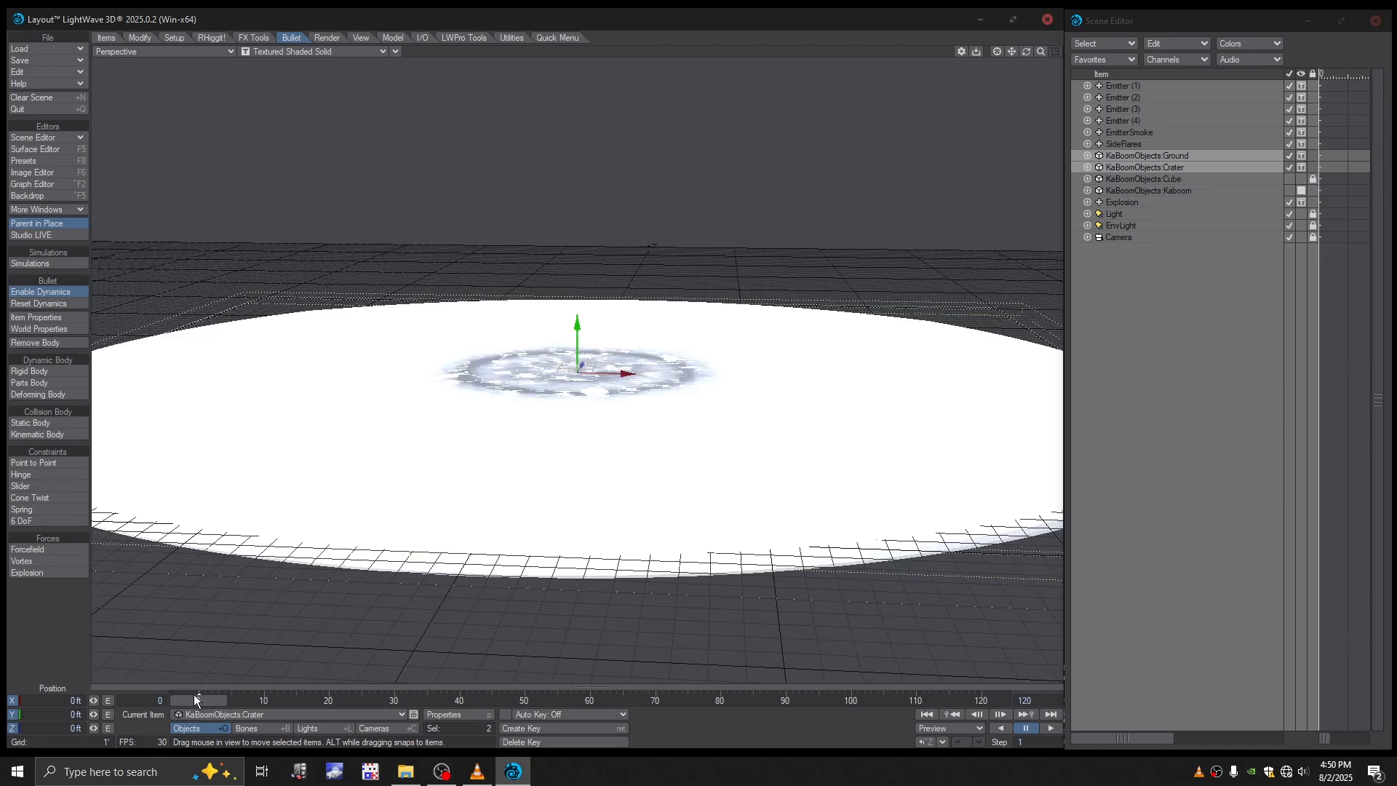
# - Set the Ground object's Y position to -6 inches and key it at frame 0
pyautogui.keyDown('ctrl'); pyautogui.click(1153, 166); pyautogui.keyUp('ctrl')
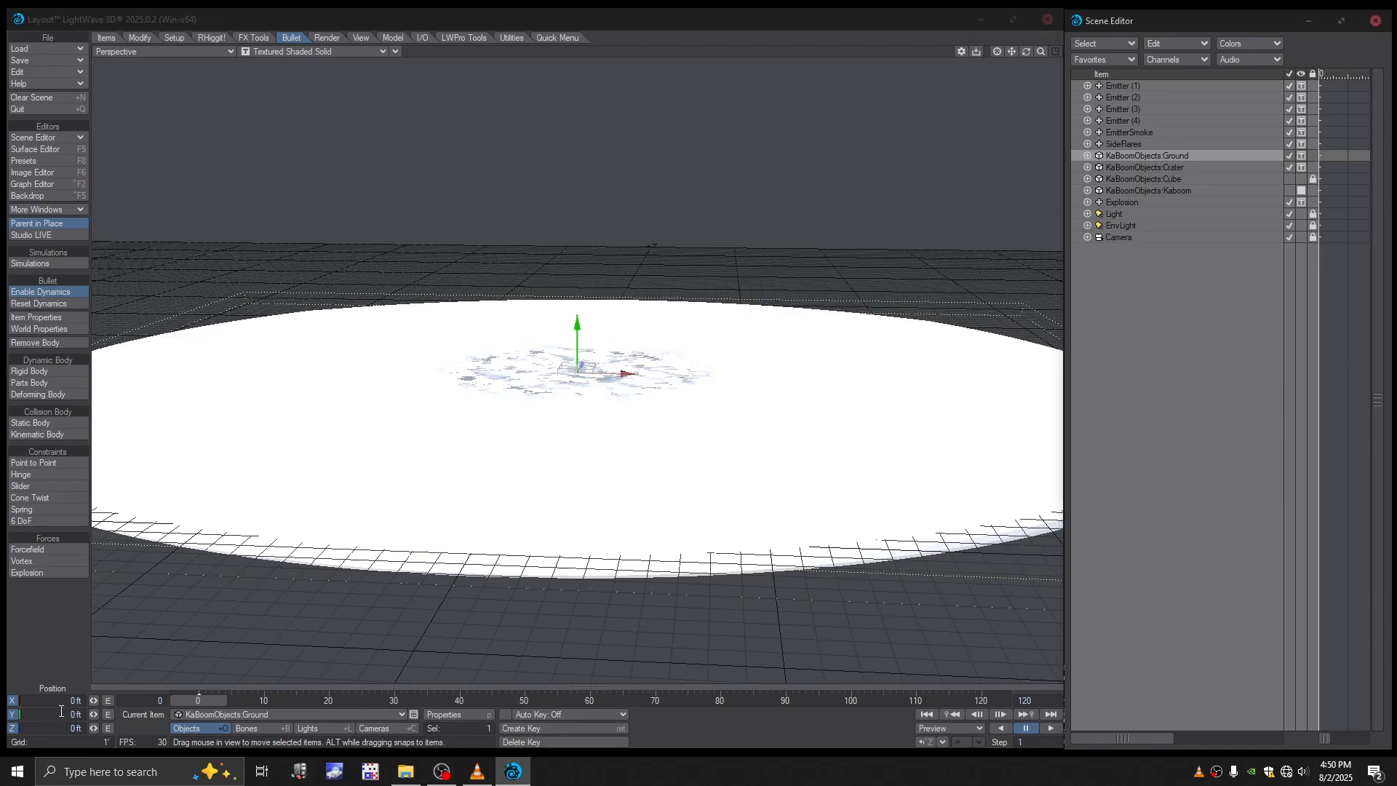
pyautogui.moveTo(61, 712); pyautogui.dragTo(117, 717)
pyautogui.write("-6'")
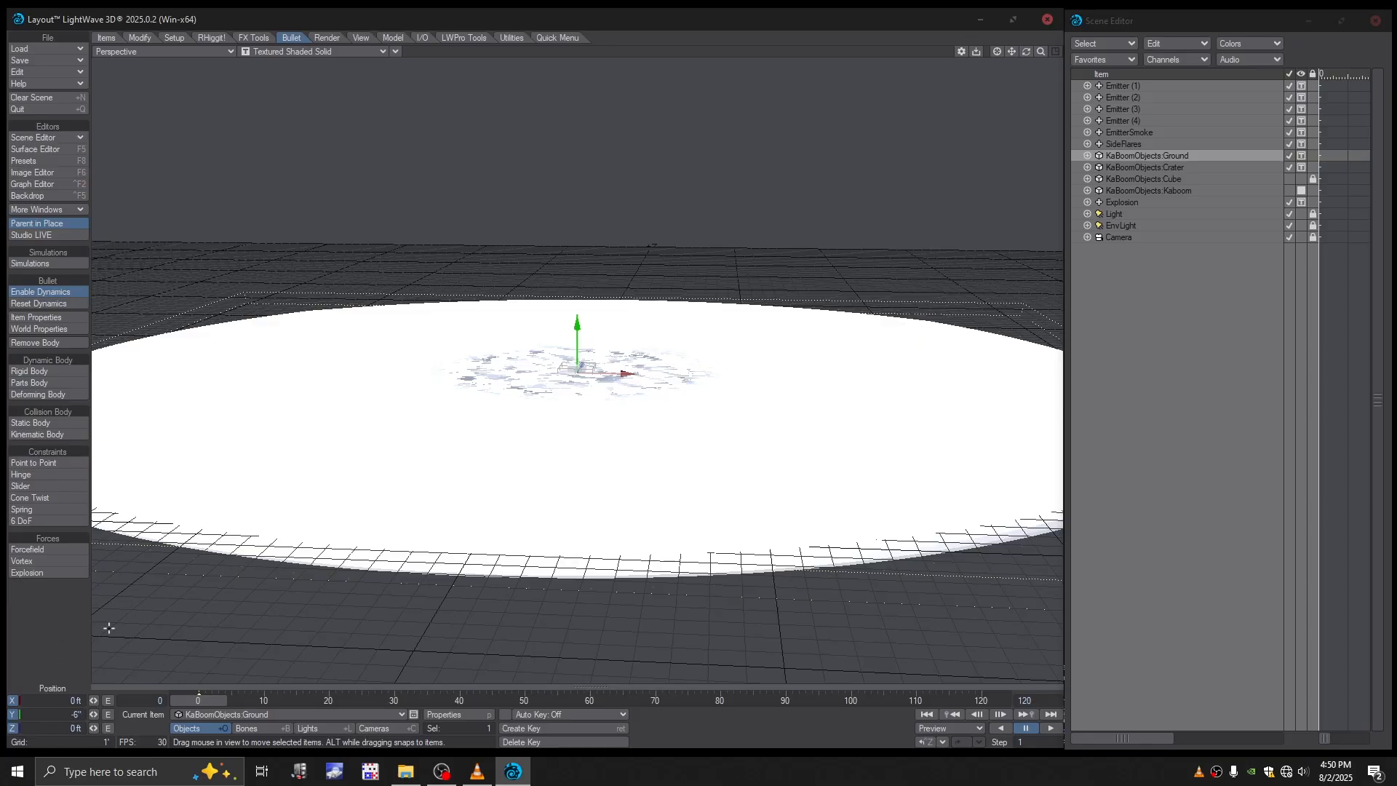
pyautogui.press('Return')
pyautogui.press('Return')
pyautogui.keyDown('alt'); pyautogui.moveTo(467, 605); pyautogui.dragTo(472, 567); pyautogui.keyUp('alt')
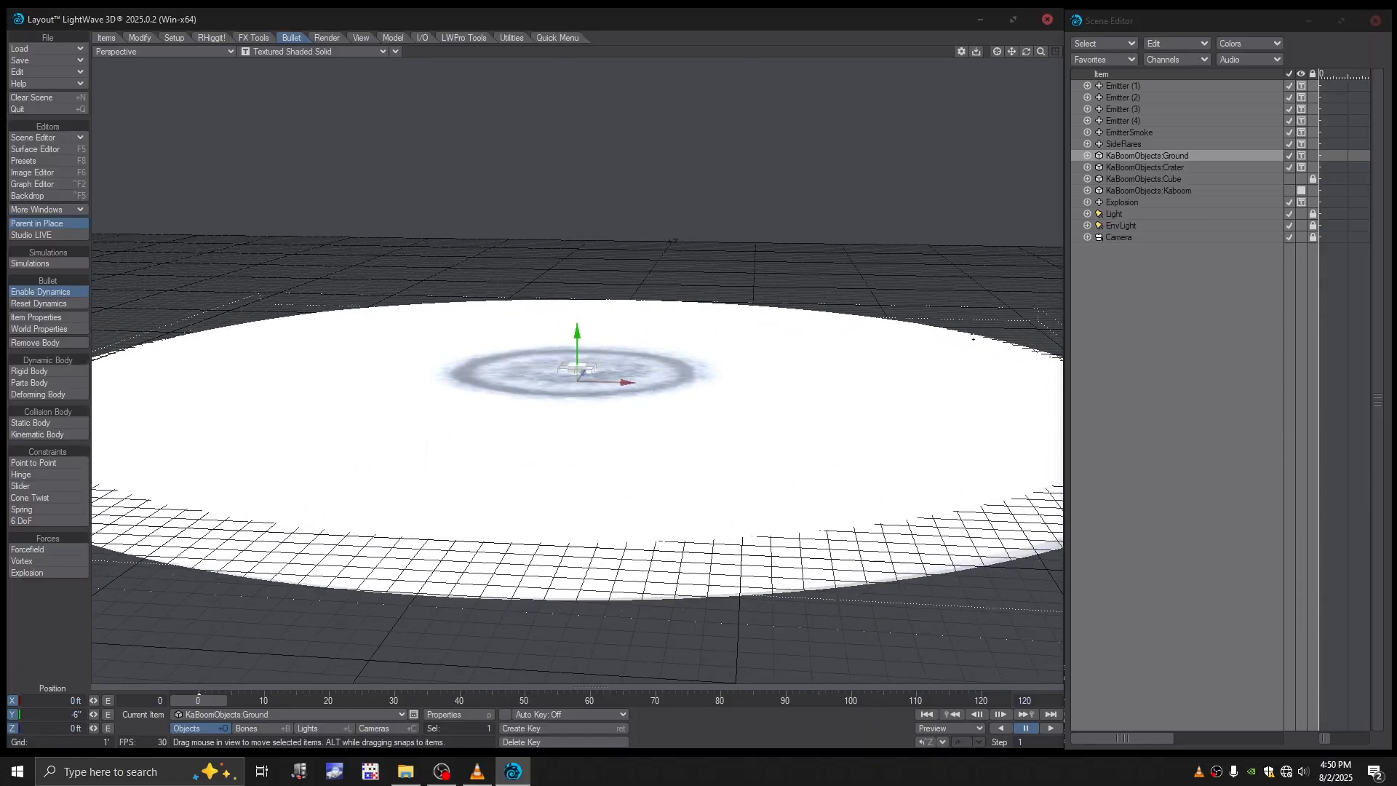
# - Set the Crater object's Y position to -6 inches at frame 0
pyautogui.click(1164, 168)
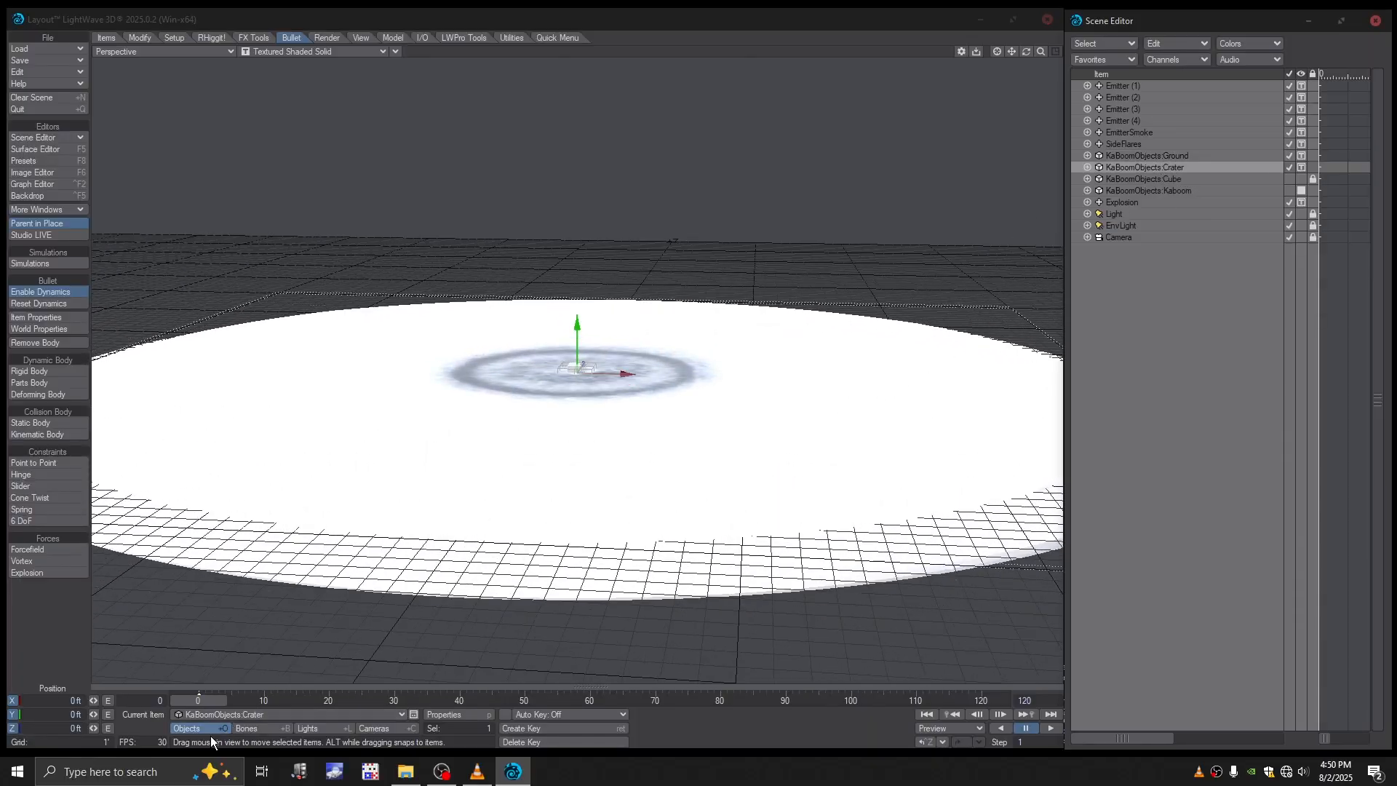
pyautogui.click(65, 711)
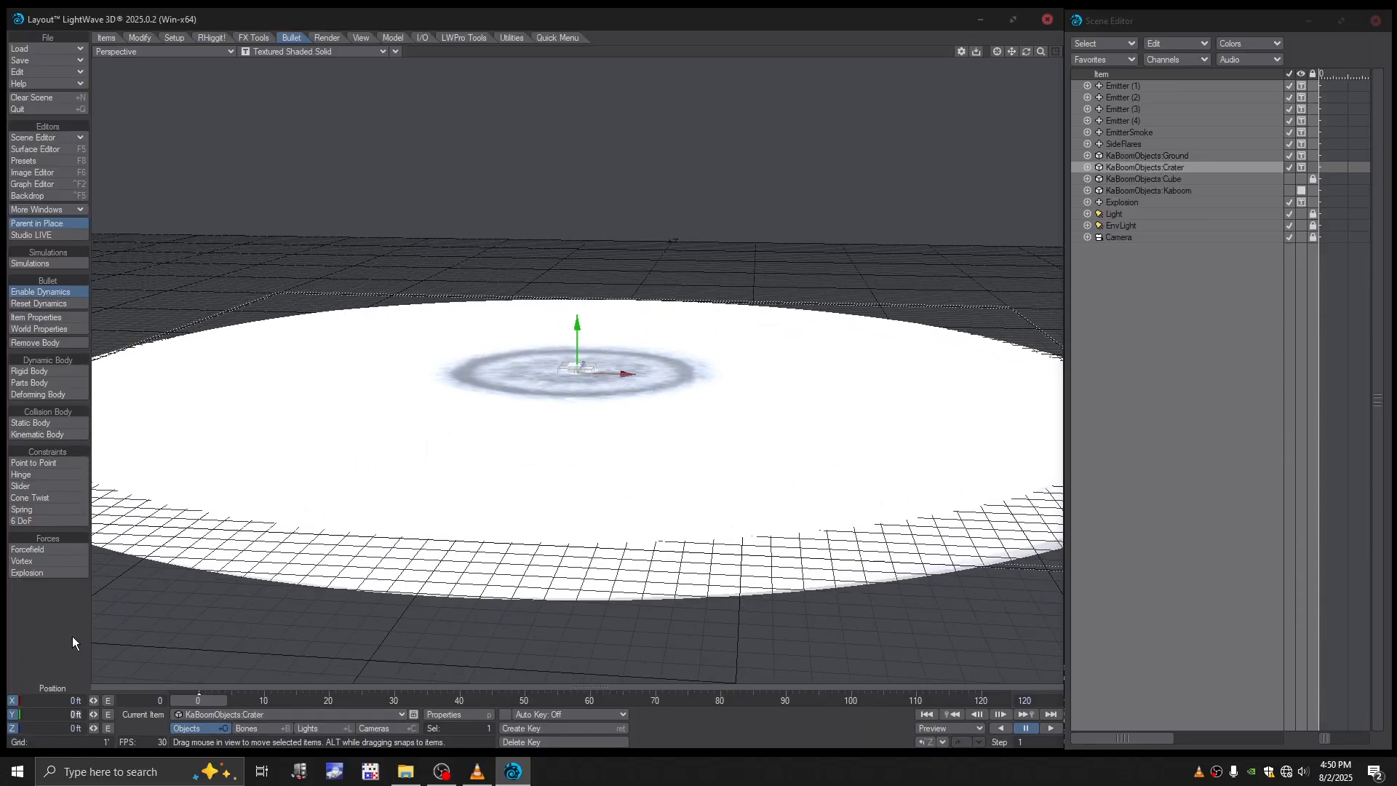
pyautogui.write('-6')
pyautogui.press('Return')
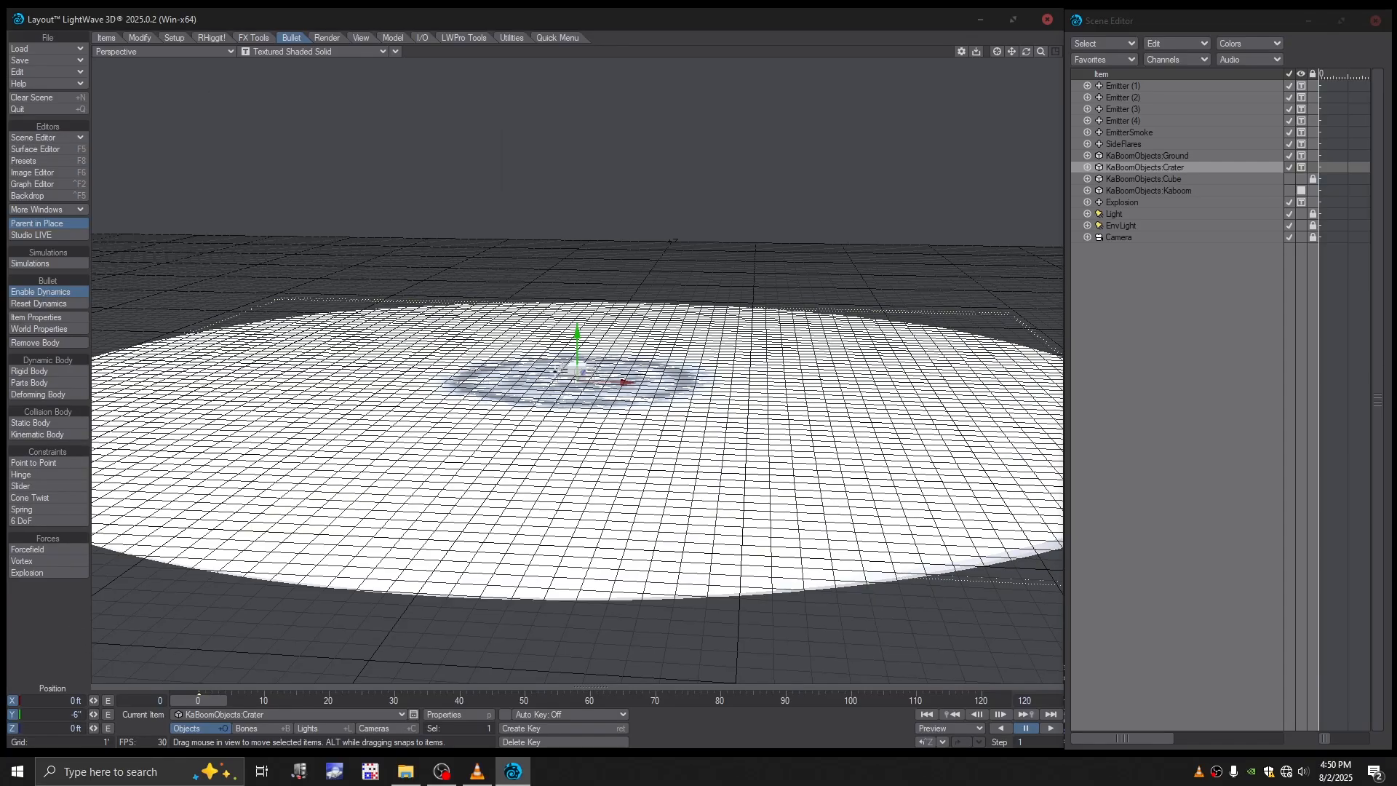
# - Turn on Display Origin Only in the Display preferences and close the preferences
pyautogui.press('o')
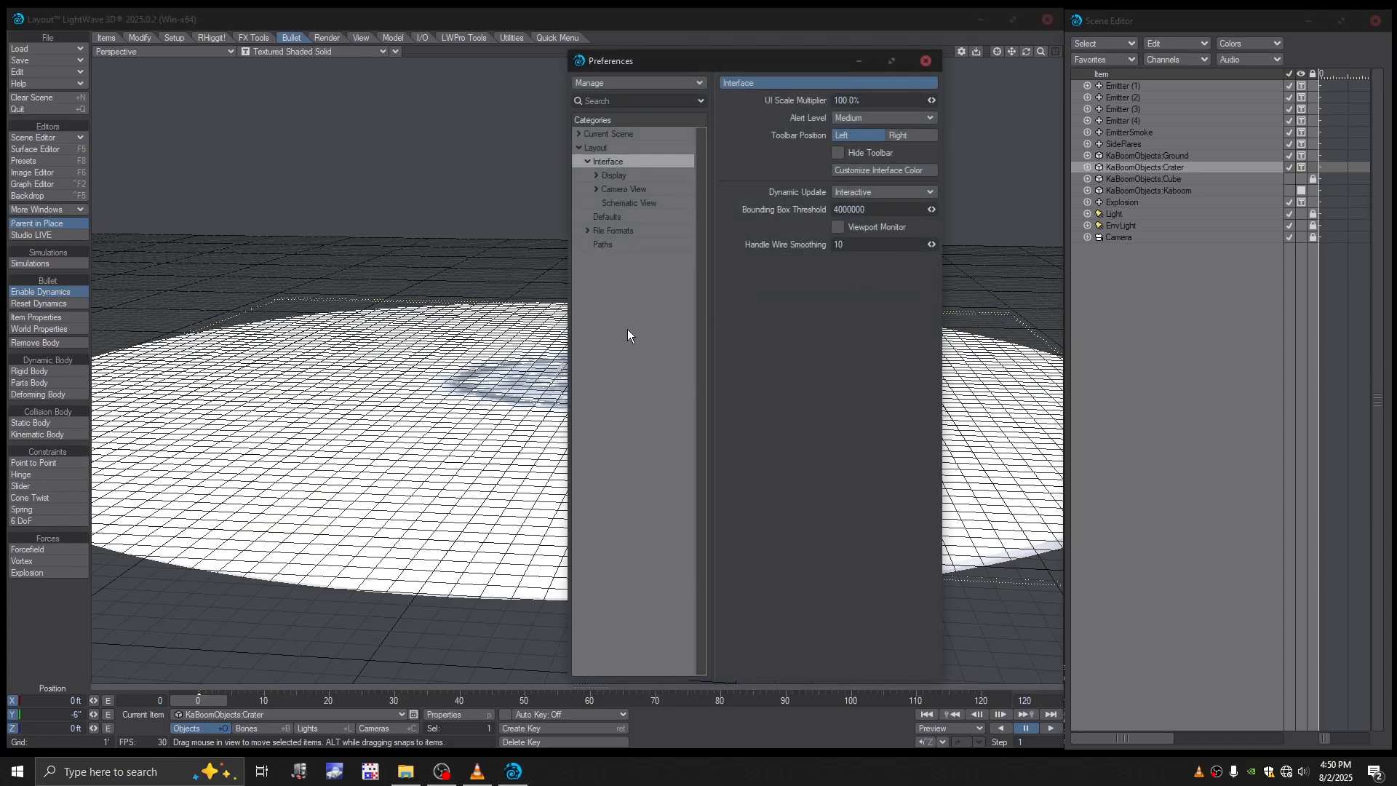
pyautogui.click(611, 178)
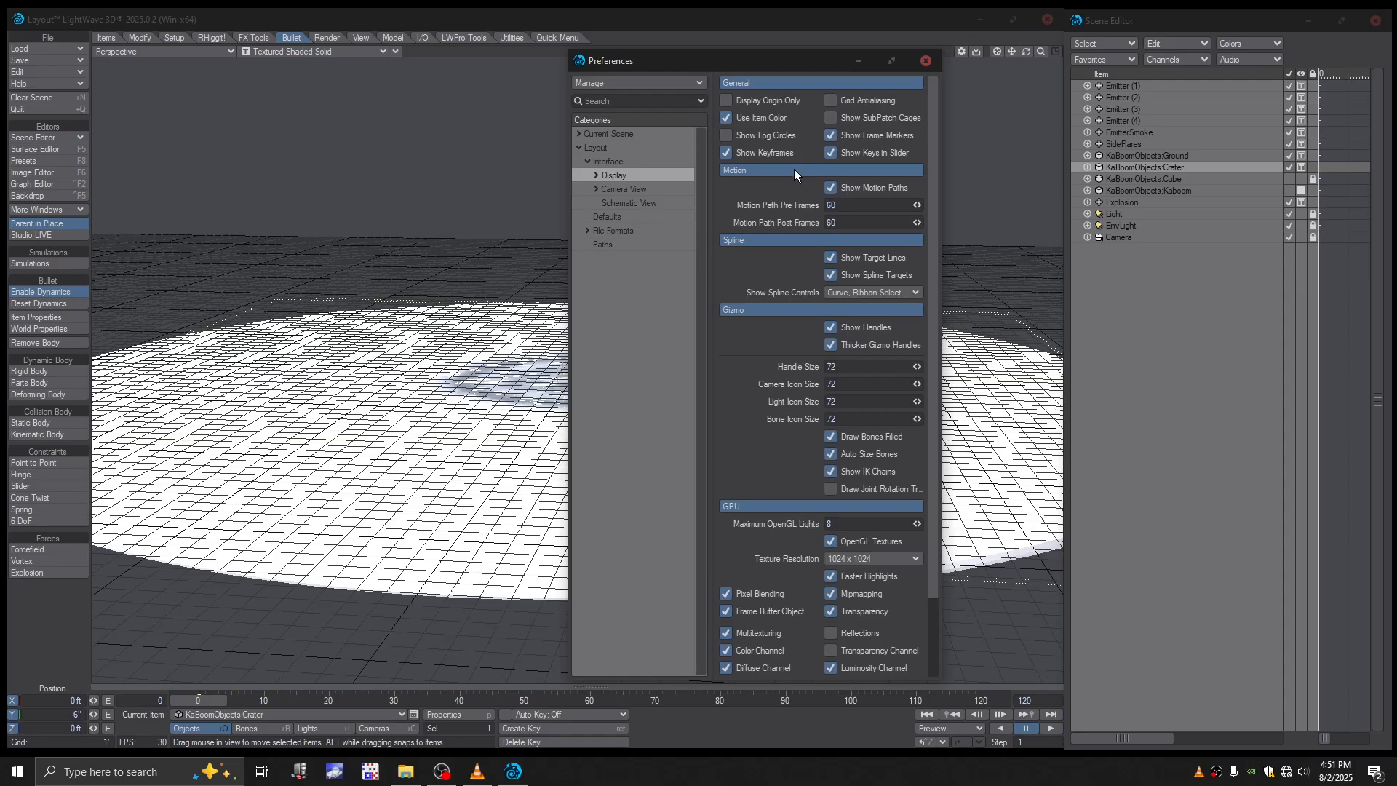
pyautogui.click(726, 100)
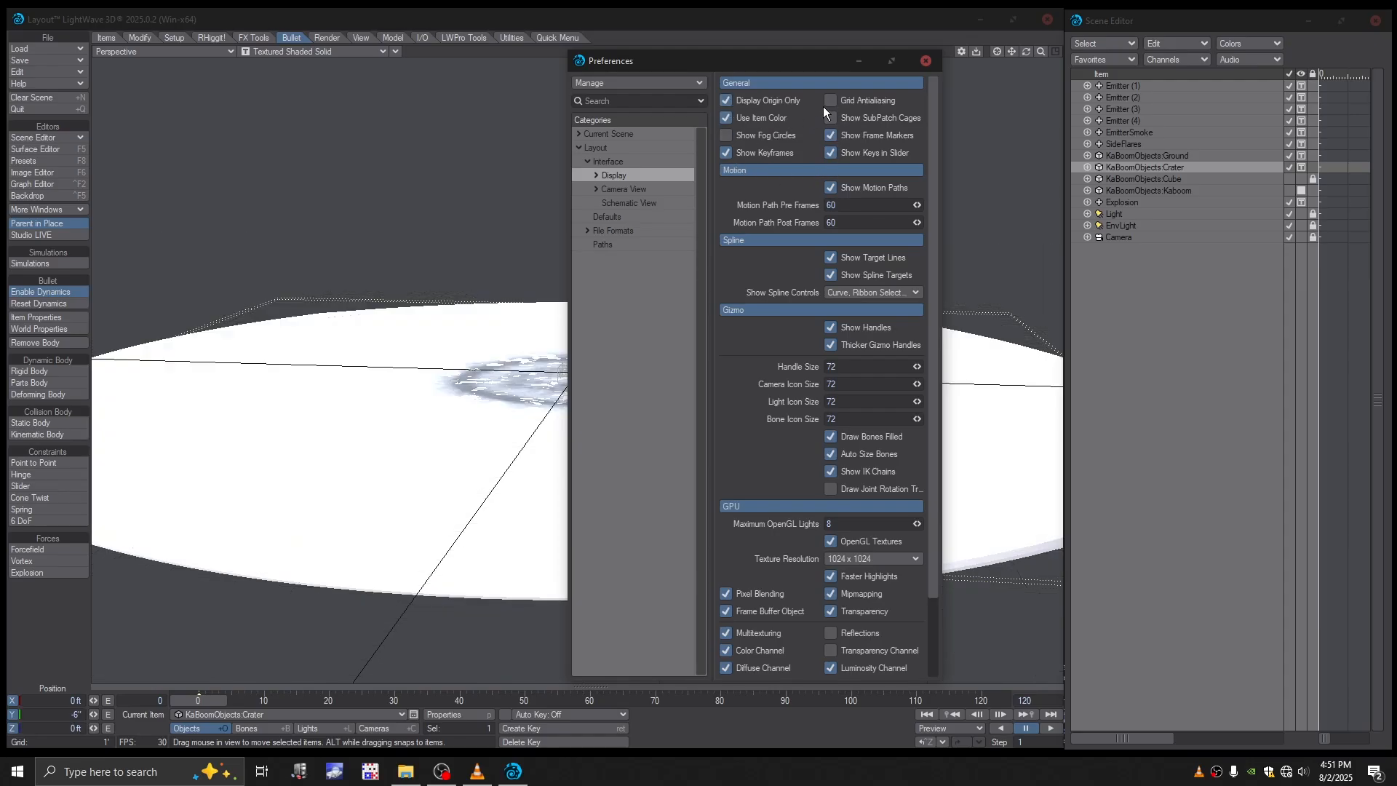
pyautogui.click(925, 62)
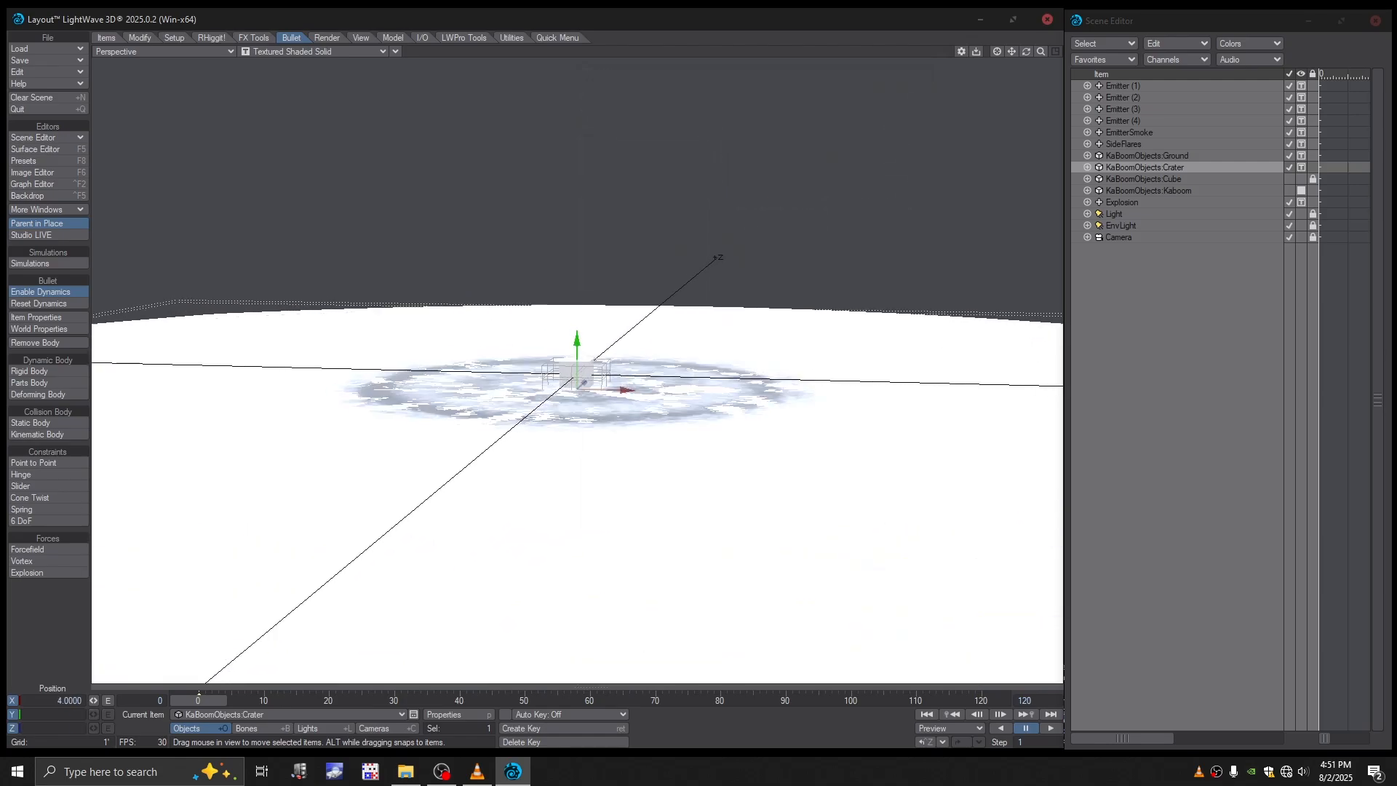
# - Scrub through the debris blast and examine how the crater and ground surfaces overlap around the cube
pyautogui.keyDown('alt'); pyautogui.moveTo(393, 620); pyautogui.dragTo(392, 602); pyautogui.keyUp('alt')
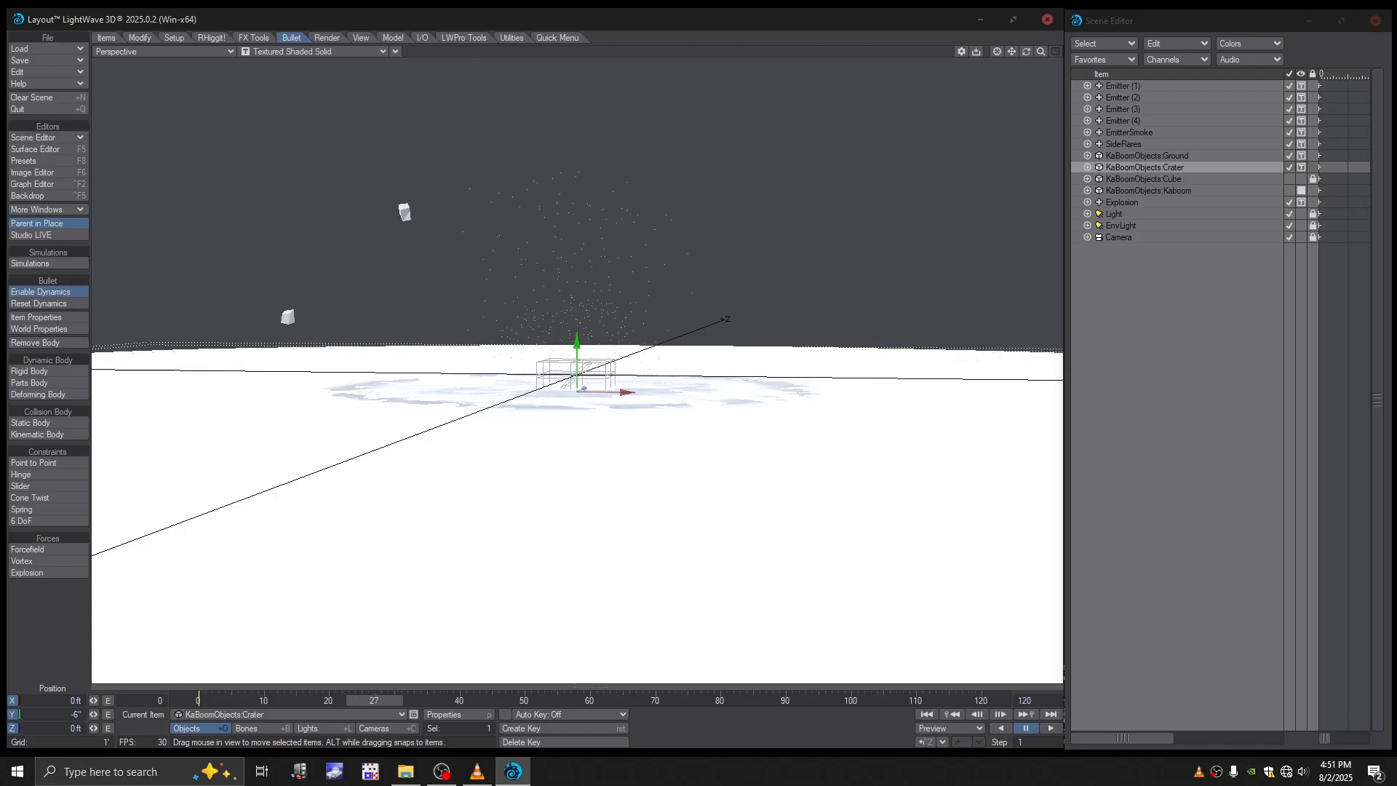
pyautogui.scroll(-3, 391, 601)
pyautogui.keyDown('alt'); pyautogui.moveTo(392, 602); pyautogui.dragTo(392, 611); pyautogui.keyUp('alt')
pyautogui.keyDown('alt'); pyautogui.moveTo(456, 516); pyautogui.dragTo(456, 567); pyautogui.keyUp('alt')
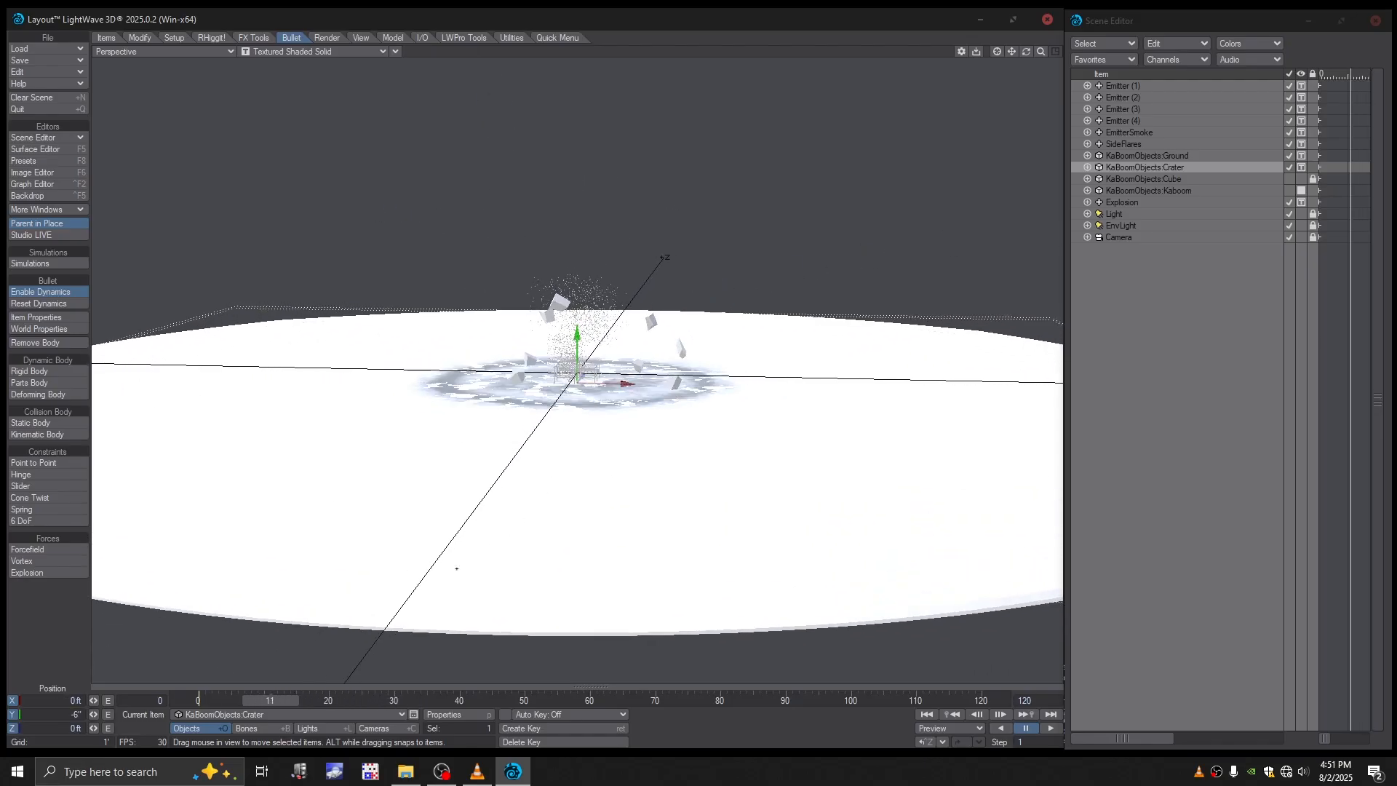
pyautogui.moveTo(293, 700)
pyautogui.mouseDown()
pyautogui.moveTo(241, 701)
pyautogui.moveTo(267, 701)
pyautogui.mouseUp()
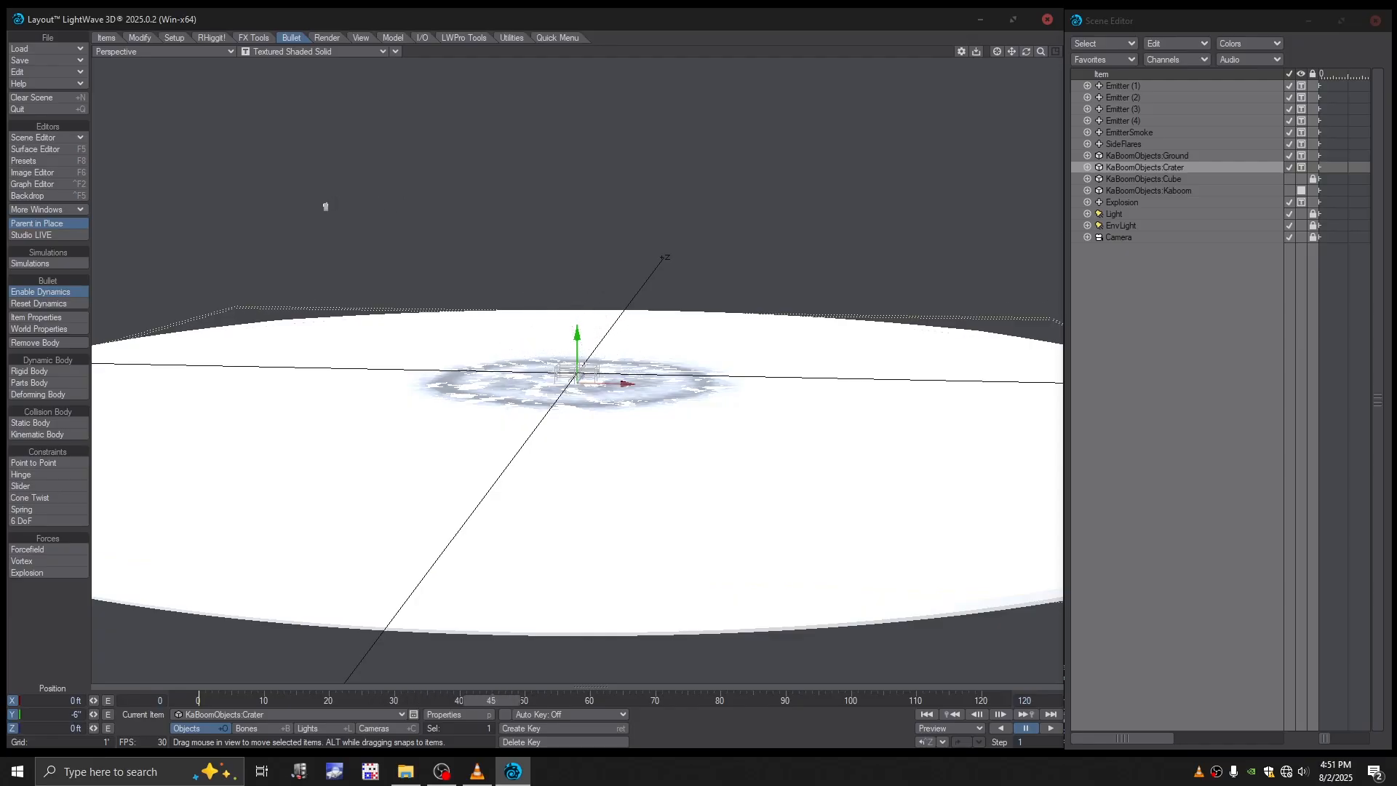
pyautogui.scroll(3, 691, 376)
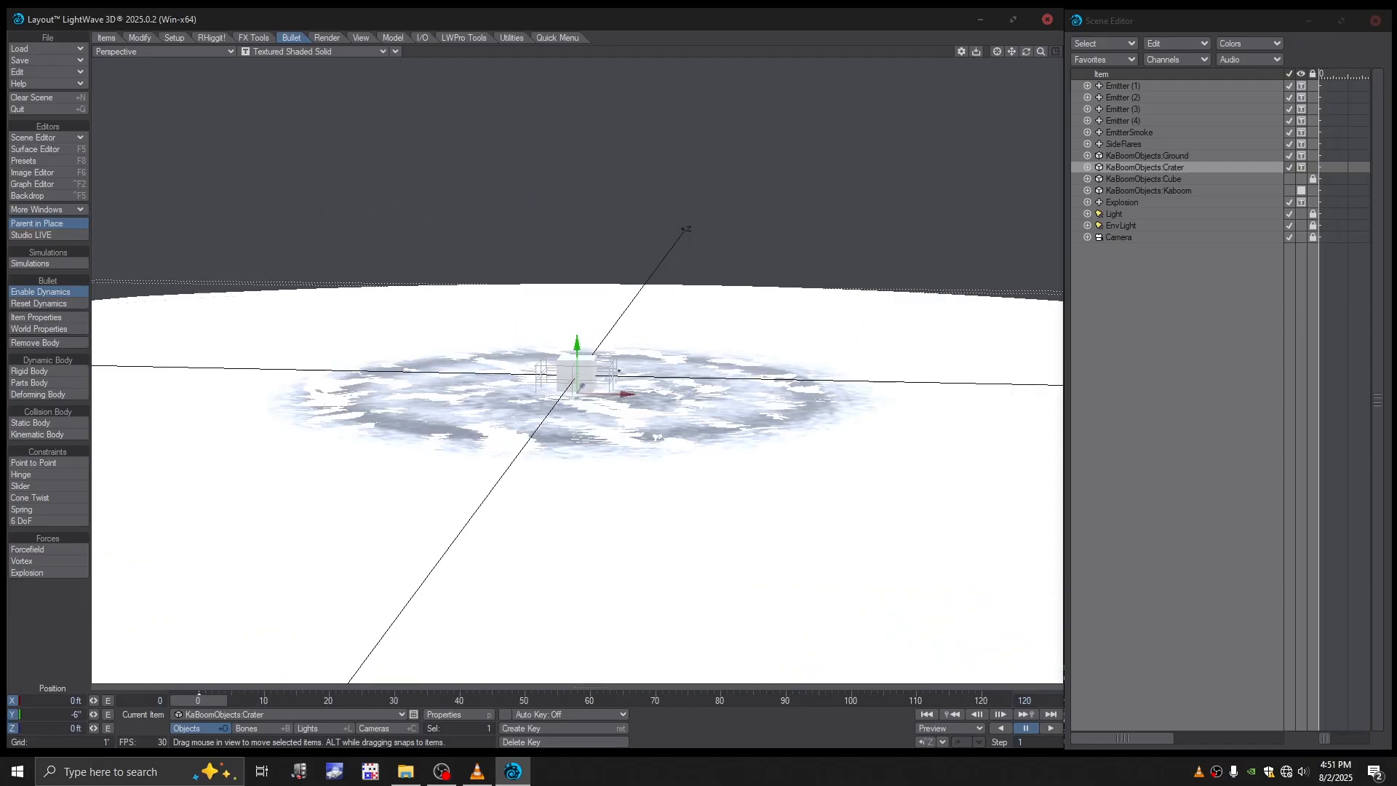
pyautogui.keyDown('alt'); pyautogui.moveTo(691, 375); pyautogui.dragTo(642, 412); pyautogui.keyUp('alt')
pyautogui.scroll(1, 641, 411)
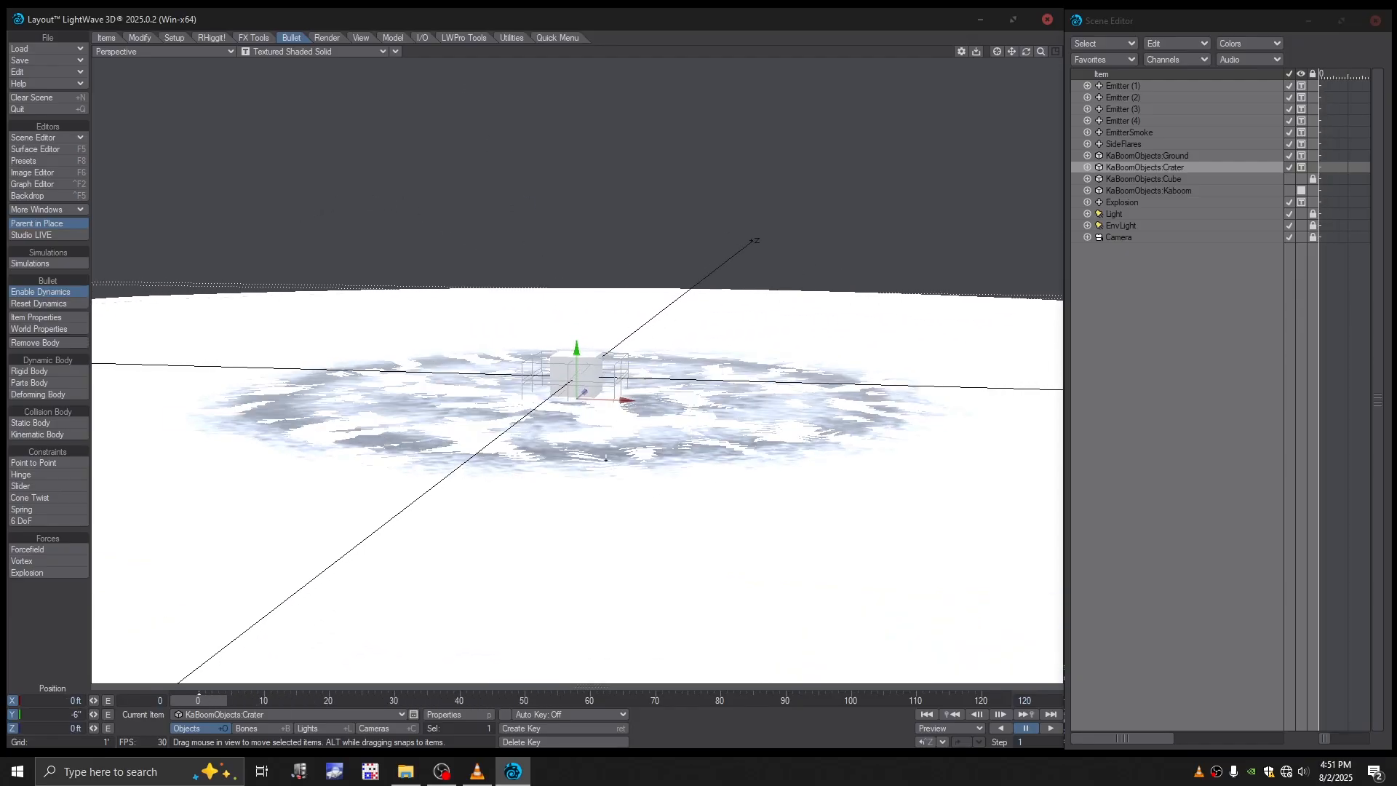
pyautogui.moveTo(606, 458)
pyautogui.keyDown('alt'); pyautogui.mouseDown()
pyautogui.moveTo(673, 357)
pyautogui.moveTo(668, 331)
pyautogui.moveTo(609, 472)
pyautogui.moveTo(607, 457)
pyautogui.mouseUp(); pyautogui.keyUp('alt')
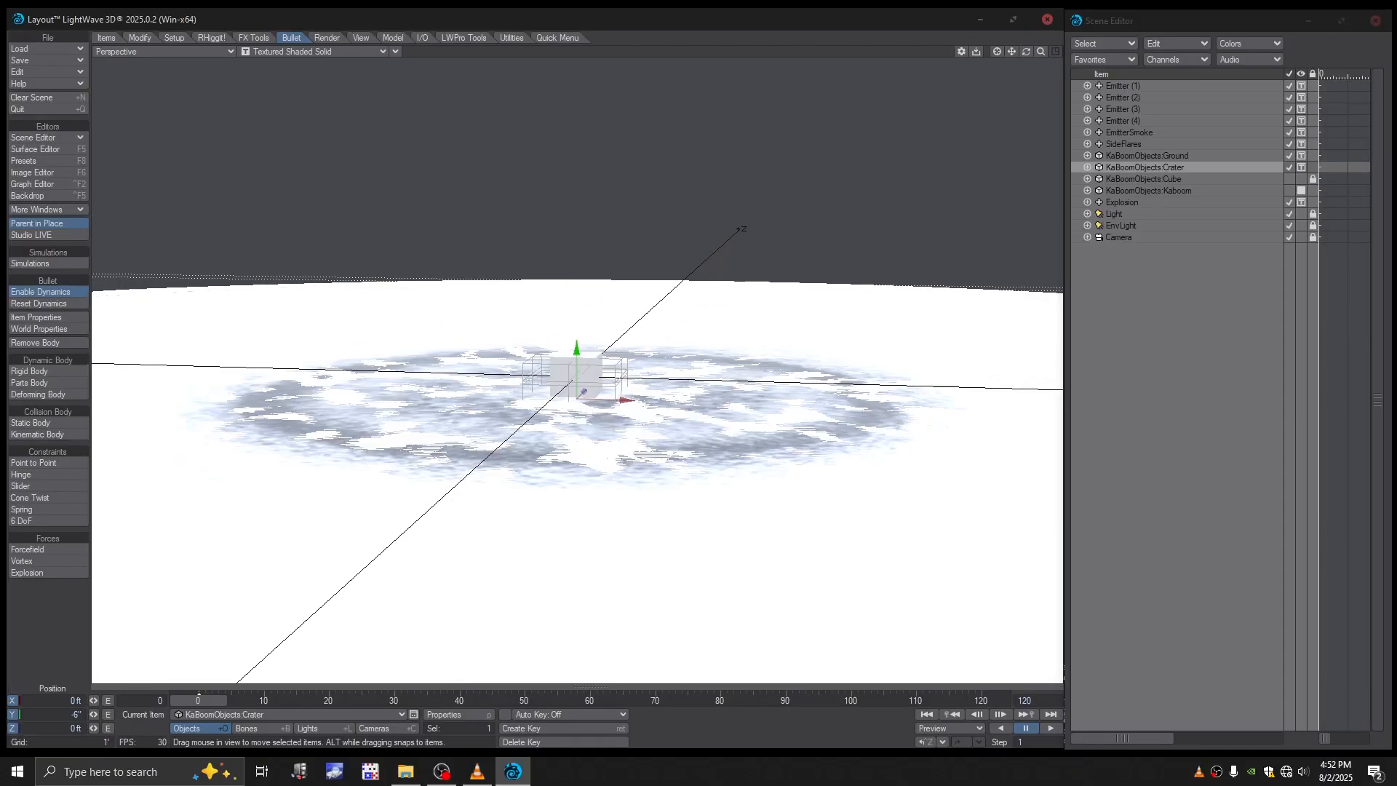
pyautogui.keyDown('alt'); pyautogui.moveTo(714, 370); pyautogui.dragTo(699, 366); pyautogui.keyUp('alt')
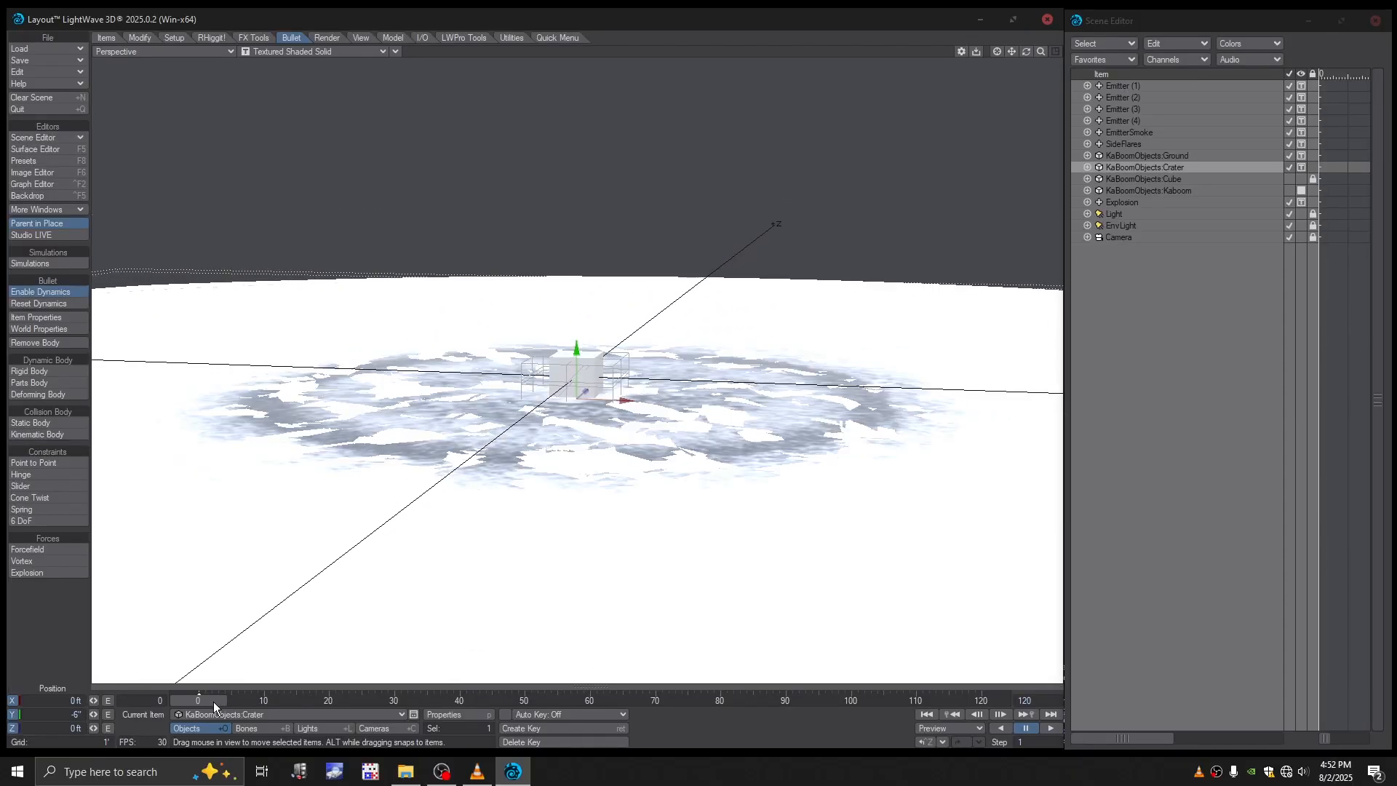
# - Set the Crater object's Y position to -7 inches and check the ground around the cube at frame 0
pyautogui.click(77, 716)
pyautogui.press('BackSpace')
pyautogui.write('7')
pyautogui.press('Return')
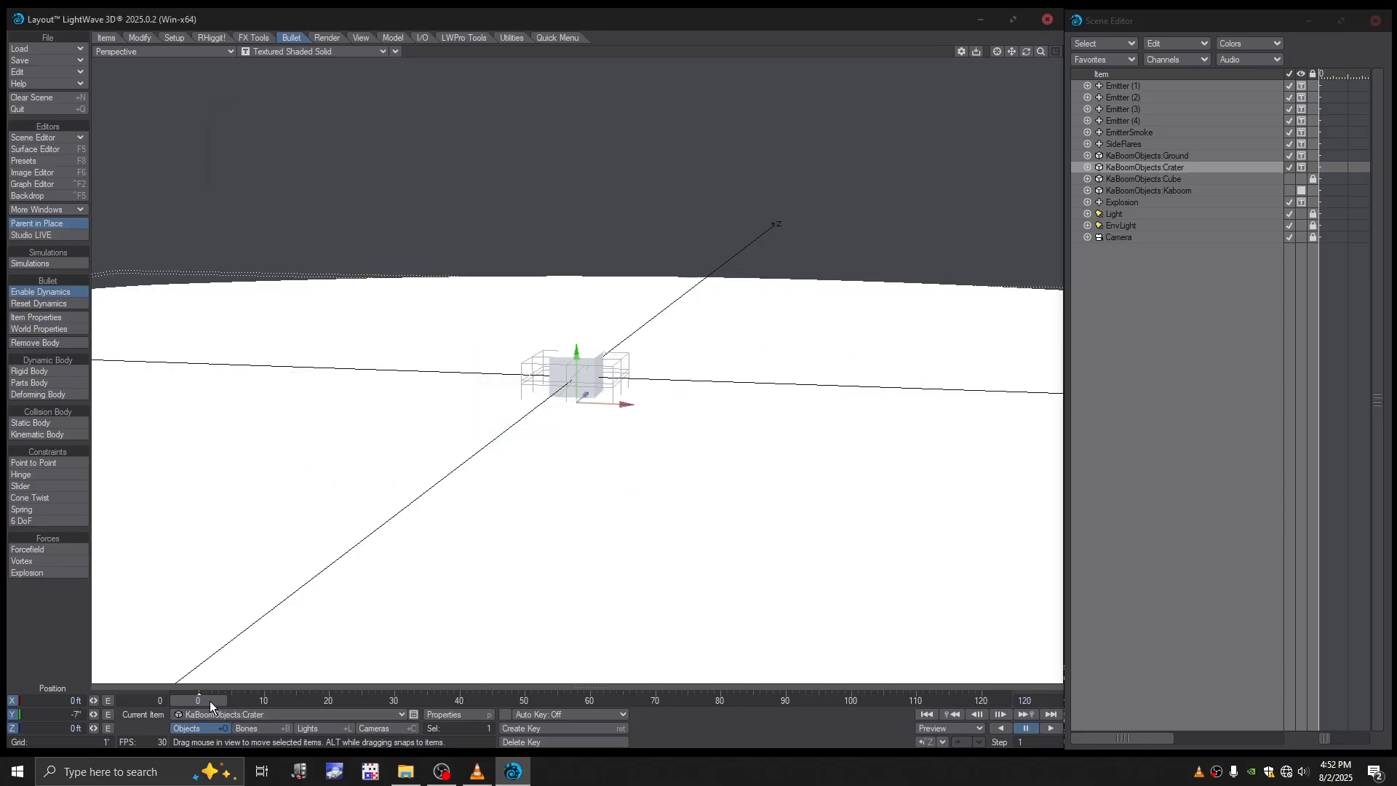
pyautogui.moveTo(209, 702)
pyautogui.mouseDown()
pyautogui.moveTo(357, 701)
pyautogui.moveTo(198, 702)
pyautogui.mouseUp()
pyautogui.keyDown('alt'); pyautogui.moveTo(451, 518); pyautogui.dragTo(561, 432); pyautogui.keyUp('alt')
pyautogui.scroll(2, 561, 436)
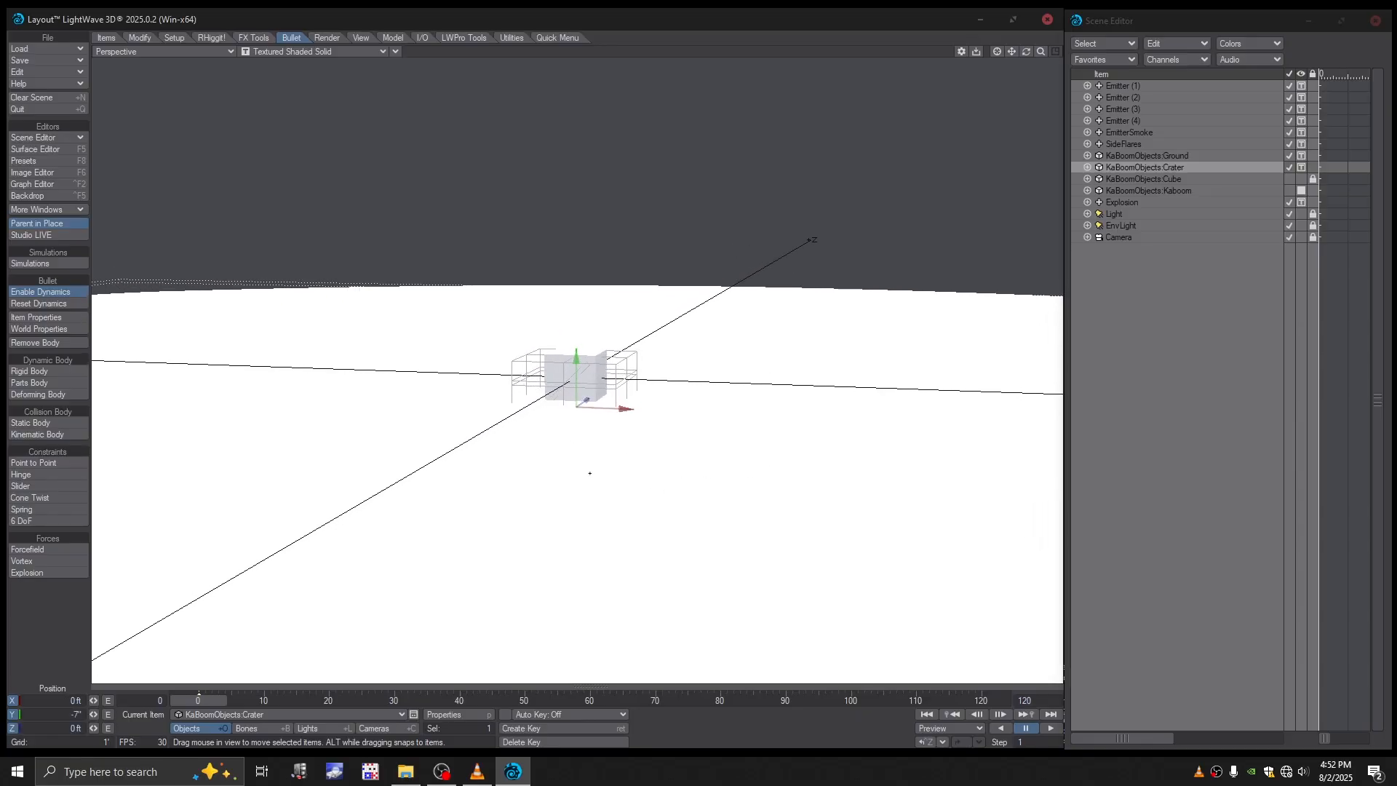
# - Save the scene as KaBoom in the Scenes folder of the TFD_Tutorial project
pyautogui.hotkey('shift', 's')
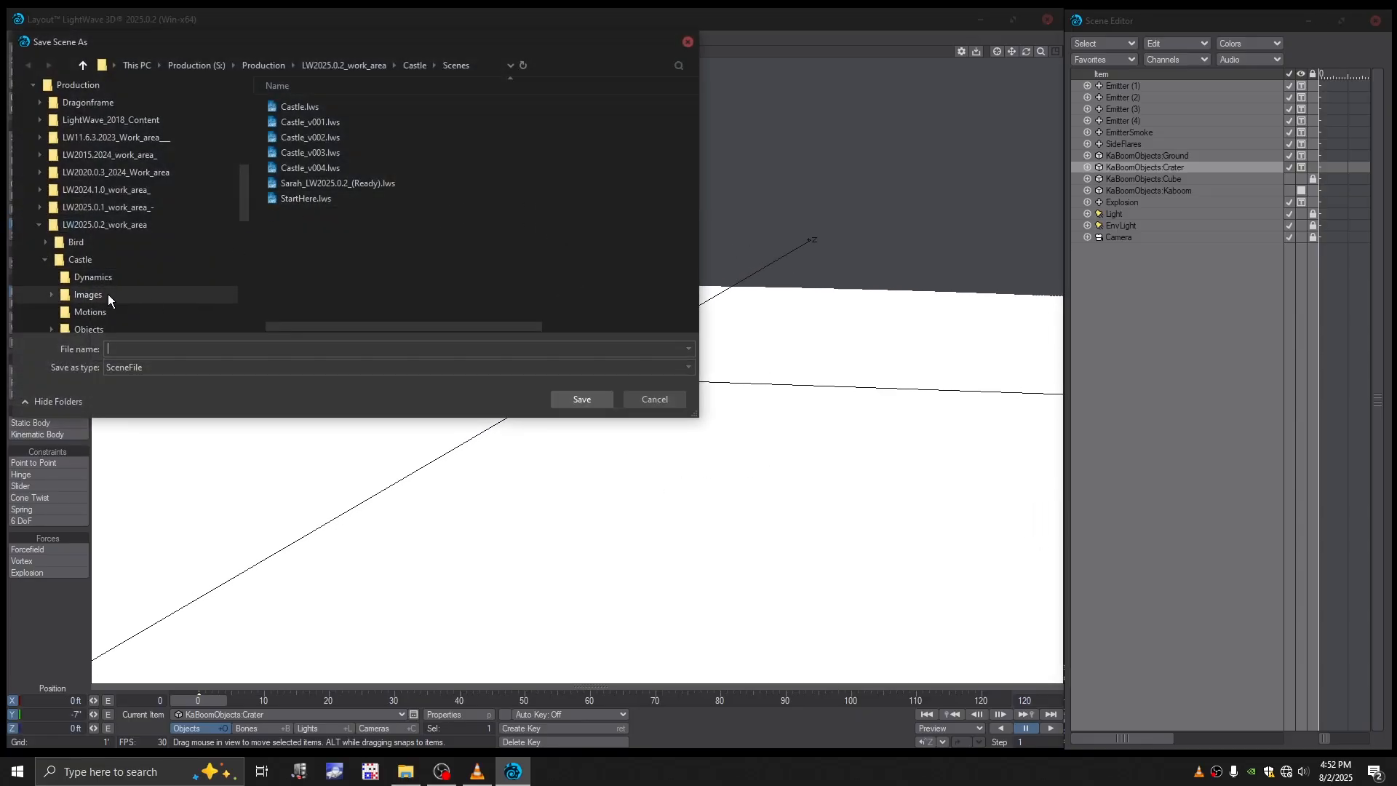
pyautogui.click(45, 260)
pyautogui.scroll(-1, 89, 288)
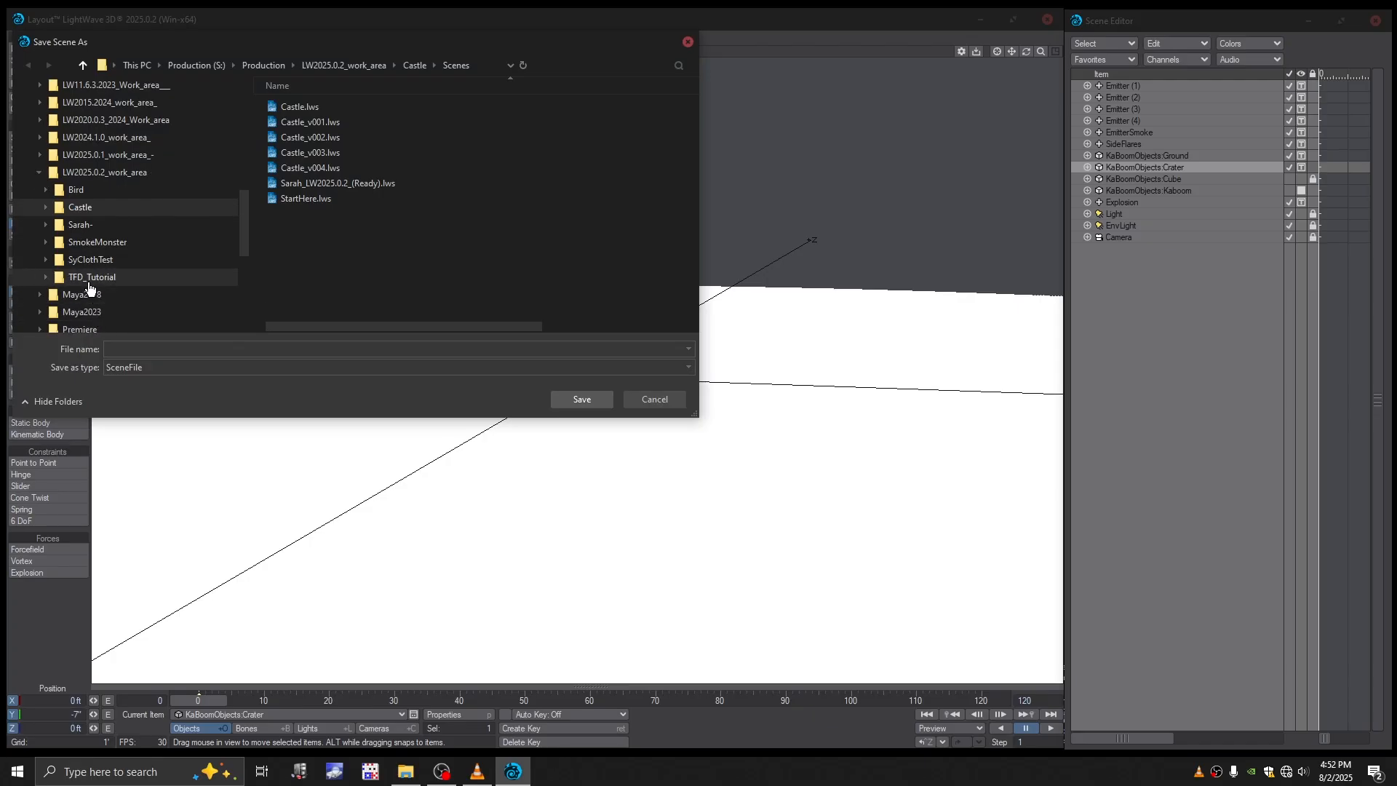
pyautogui.click(88, 283)
pyautogui.doubleClick(289, 168)
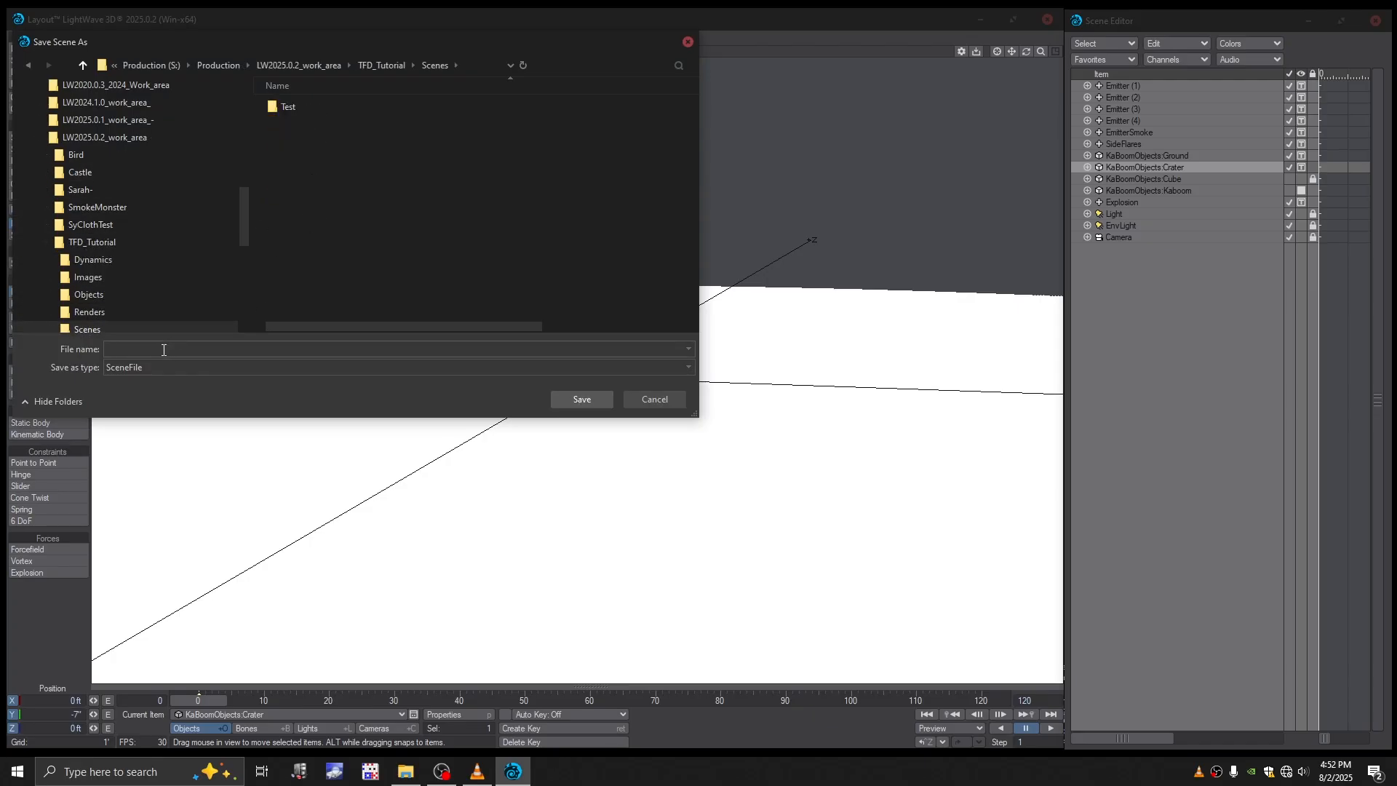
pyautogui.write('KaBoom')
pyautogui.press('Return')
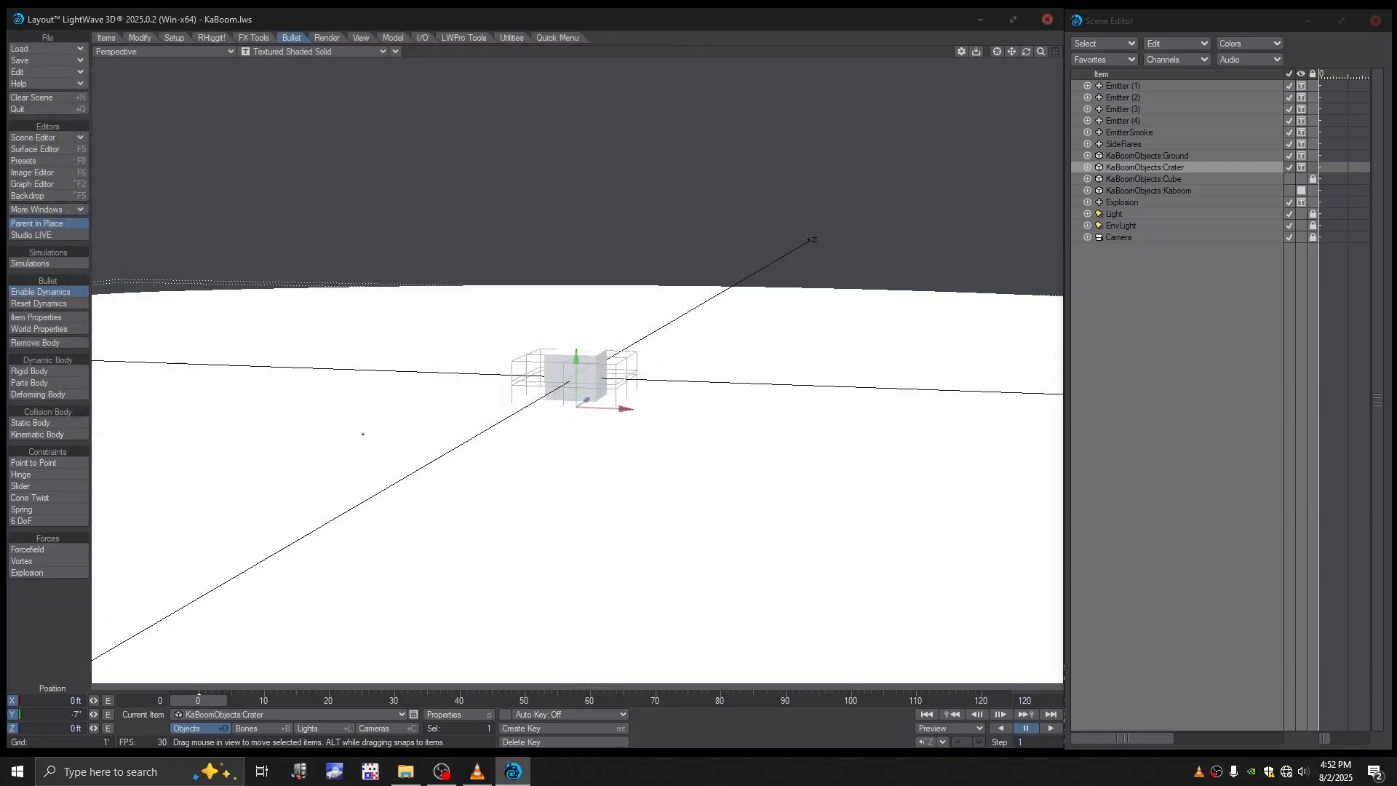
pyautogui.keyDown('alt'); pyautogui.moveTo(479, 428); pyautogui.dragTo(474, 408); pyautogui.keyUp('alt')
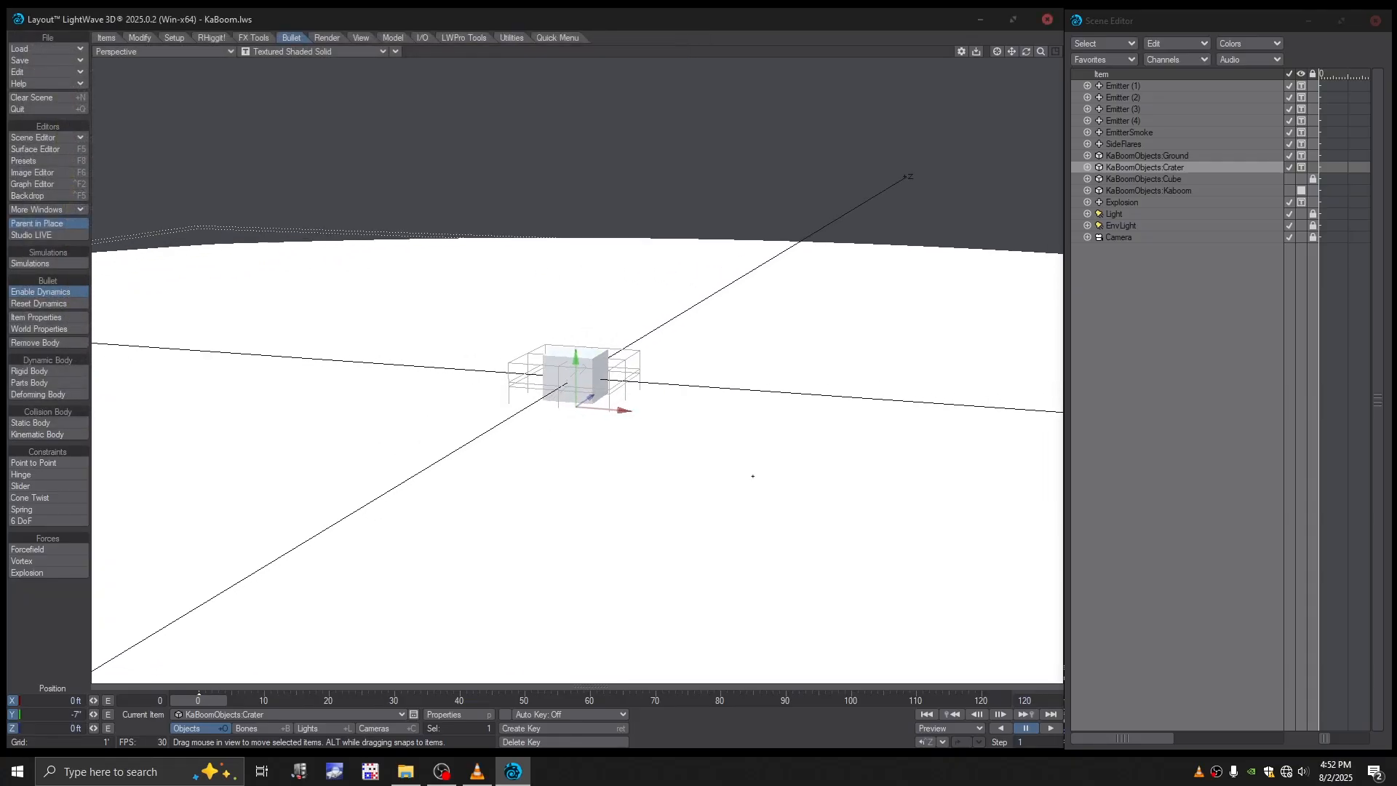
pyautogui.click(442, 771)
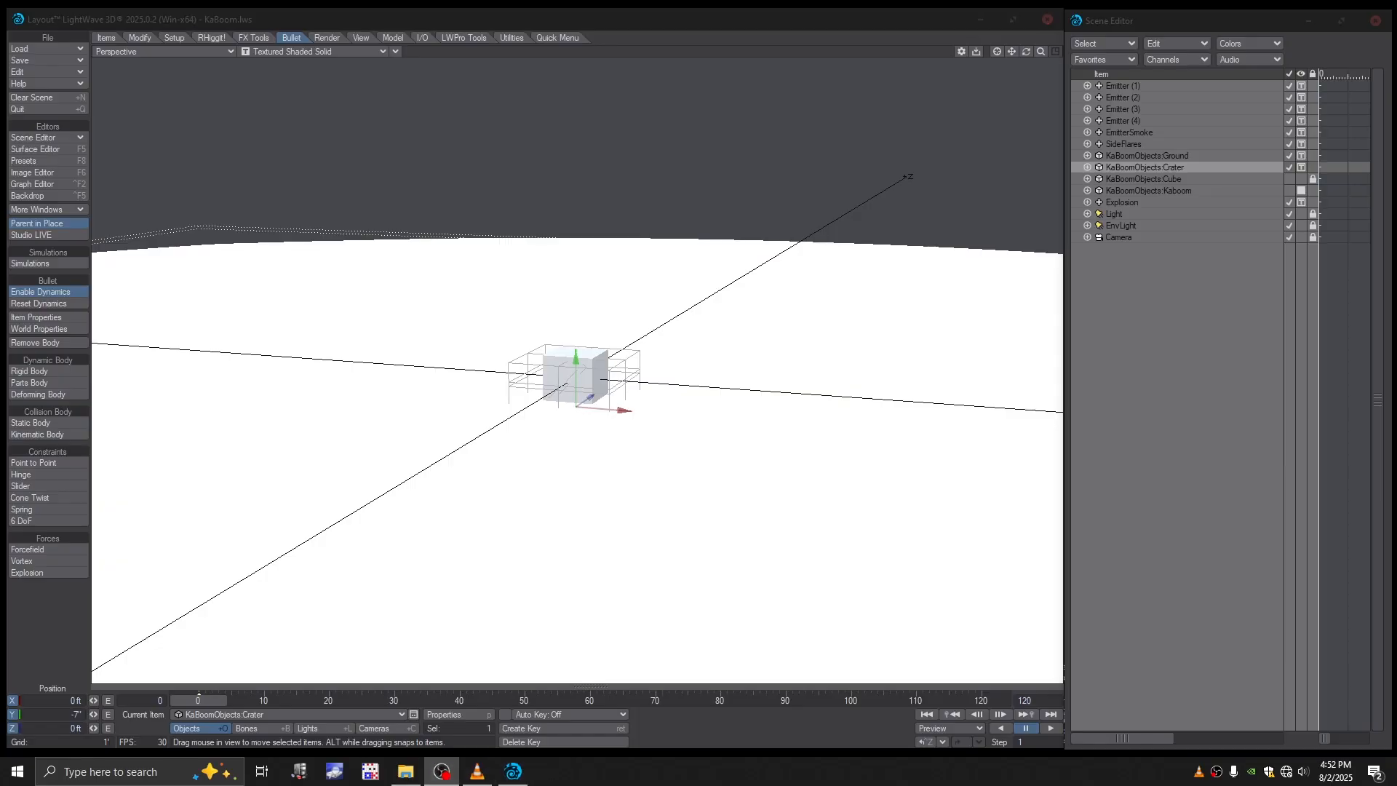
pyautogui.keyDown('alt'); pyautogui.moveTo(733, 195); pyautogui.dragTo(845, 206); pyautogui.keyUp('alt')
# - Select Emitter (1) and show the FX tools that contain the TurbulenceFD commands
pyautogui.click(1112, 87)
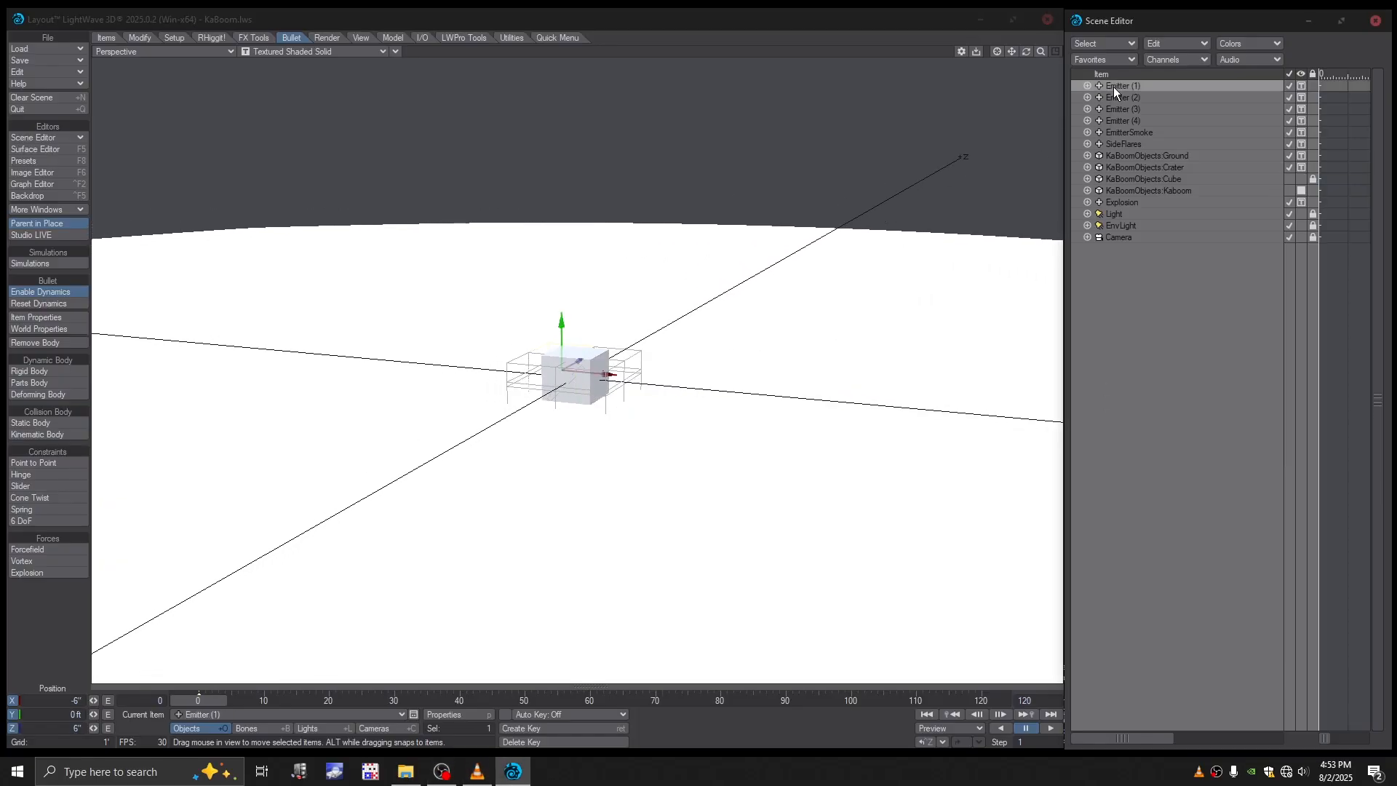
pyautogui.click(478, 772)
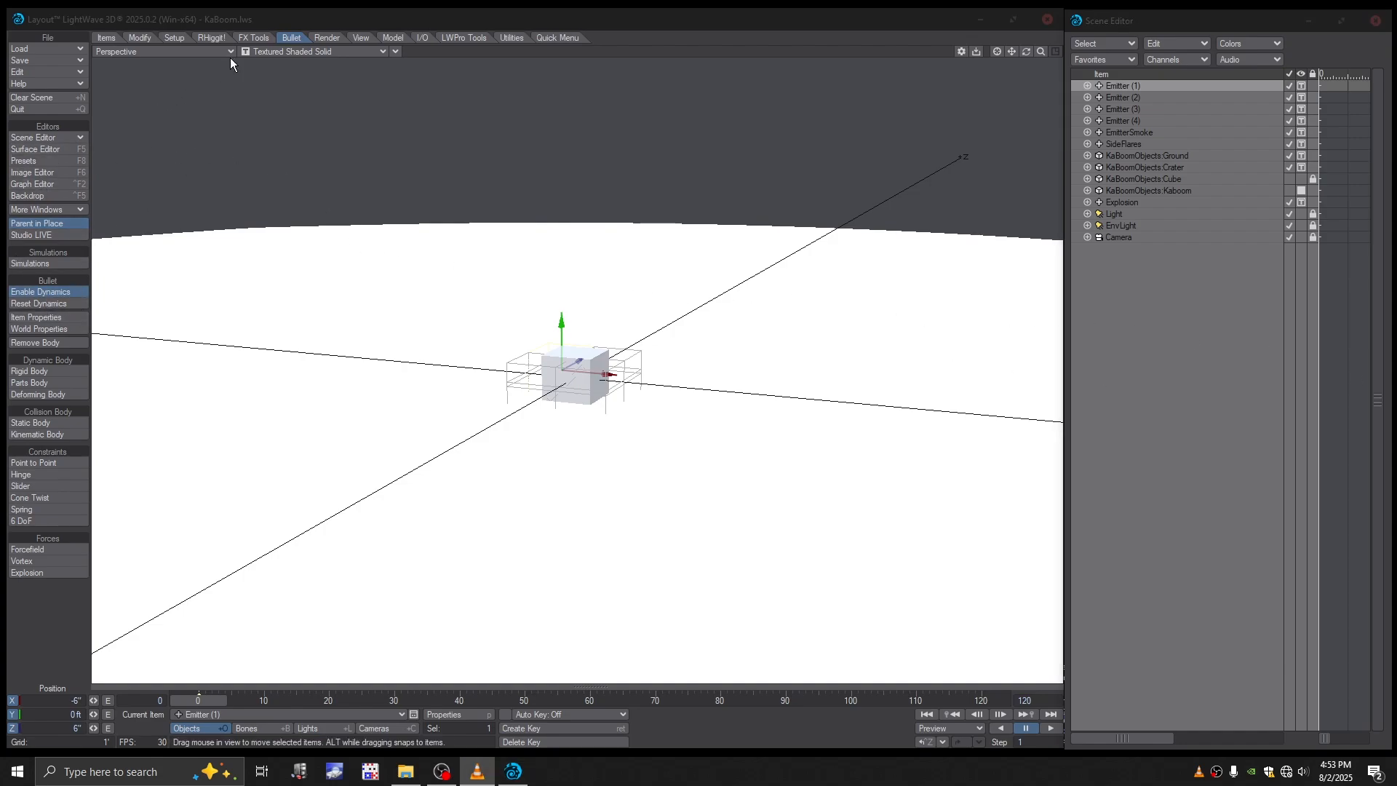
pyautogui.click(261, 36)
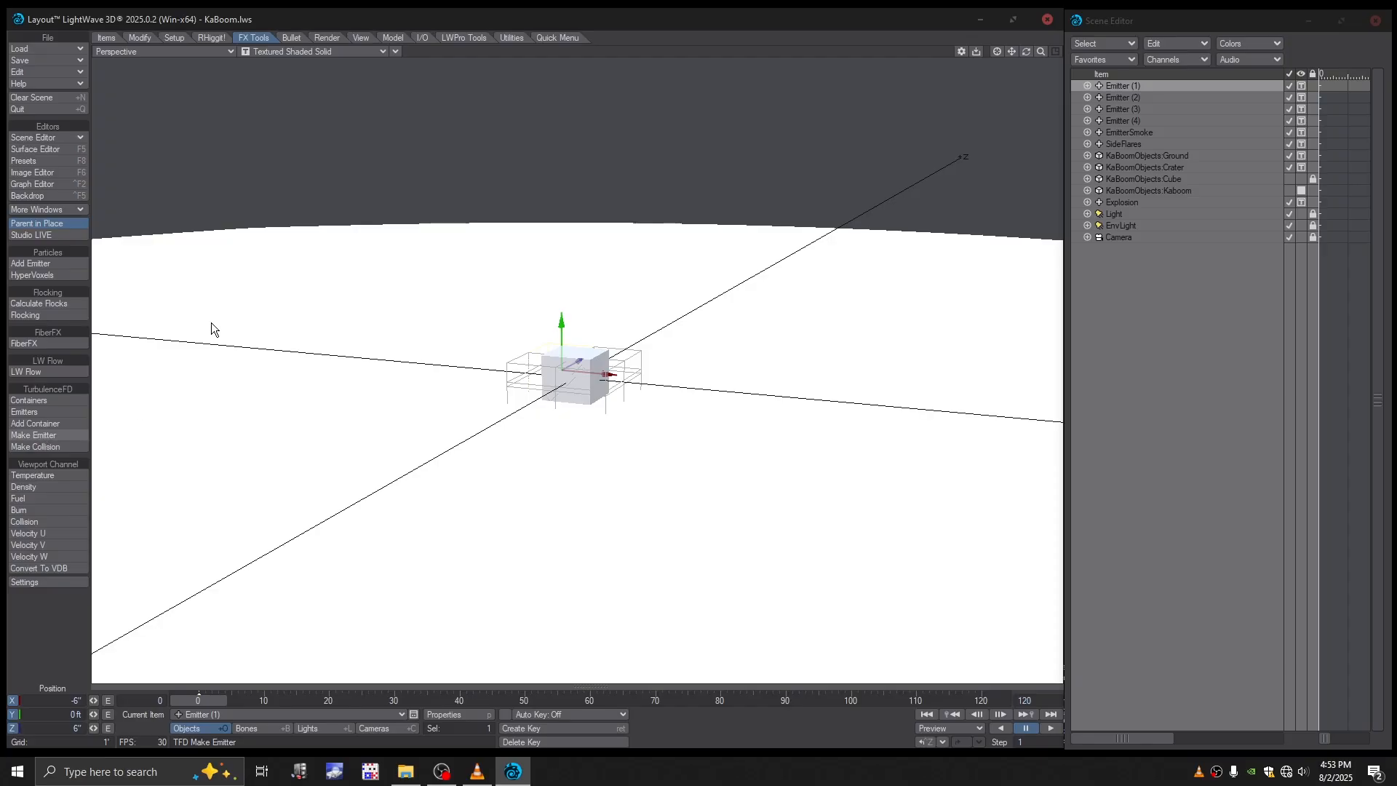
# - Make Emitter (1) a TurbulenceFD emitter with temperature 1, density 1, fuel 5 and burn 1
pyautogui.click(41, 412)
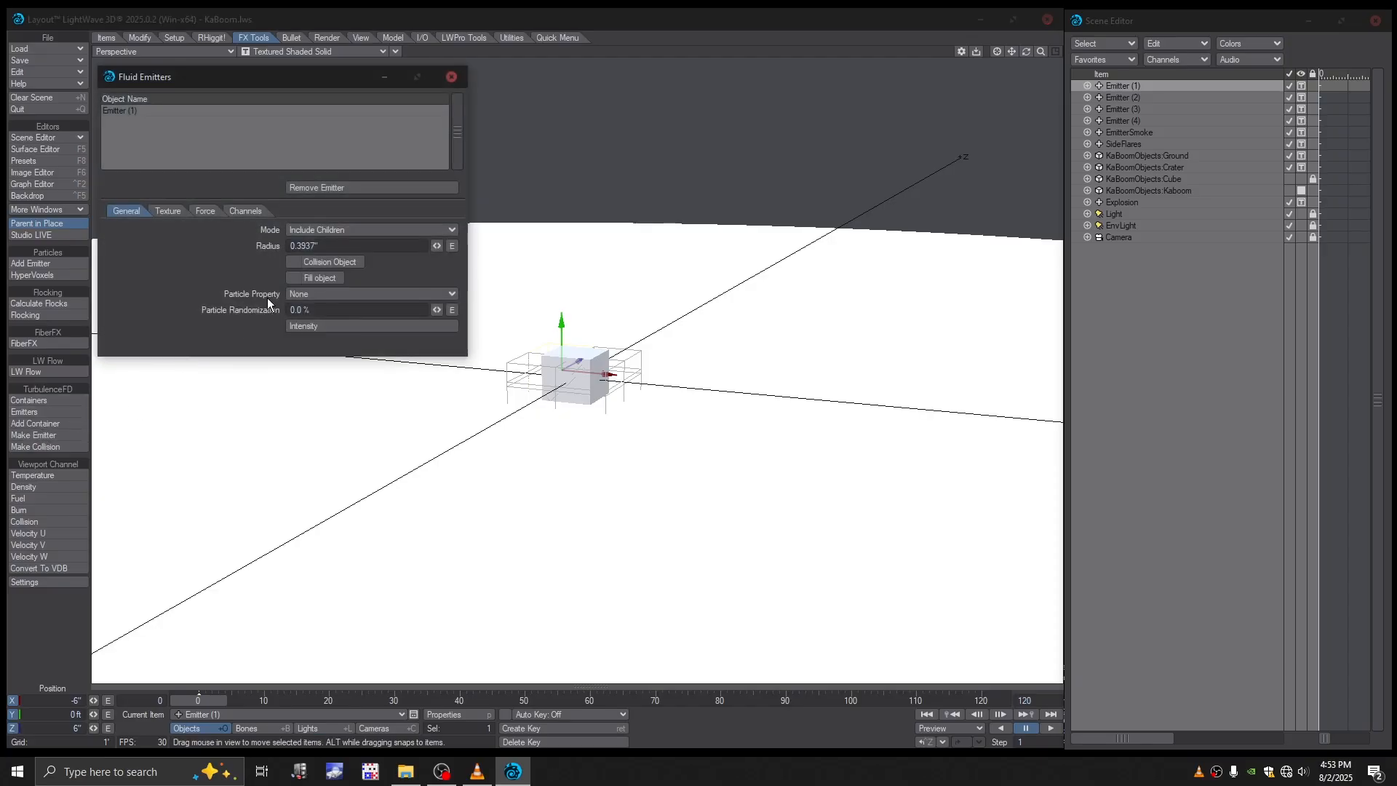
pyautogui.click(157, 111)
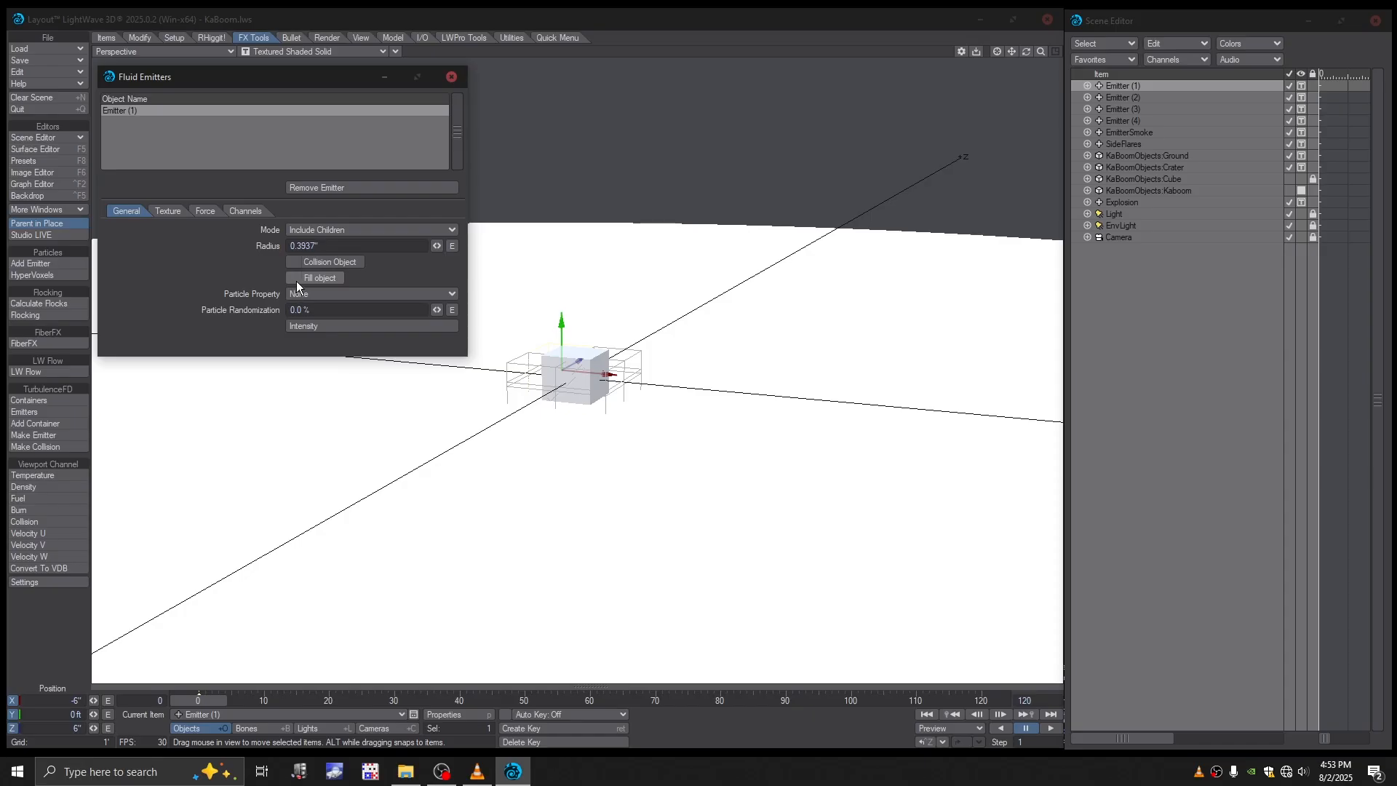
pyautogui.click(251, 211)
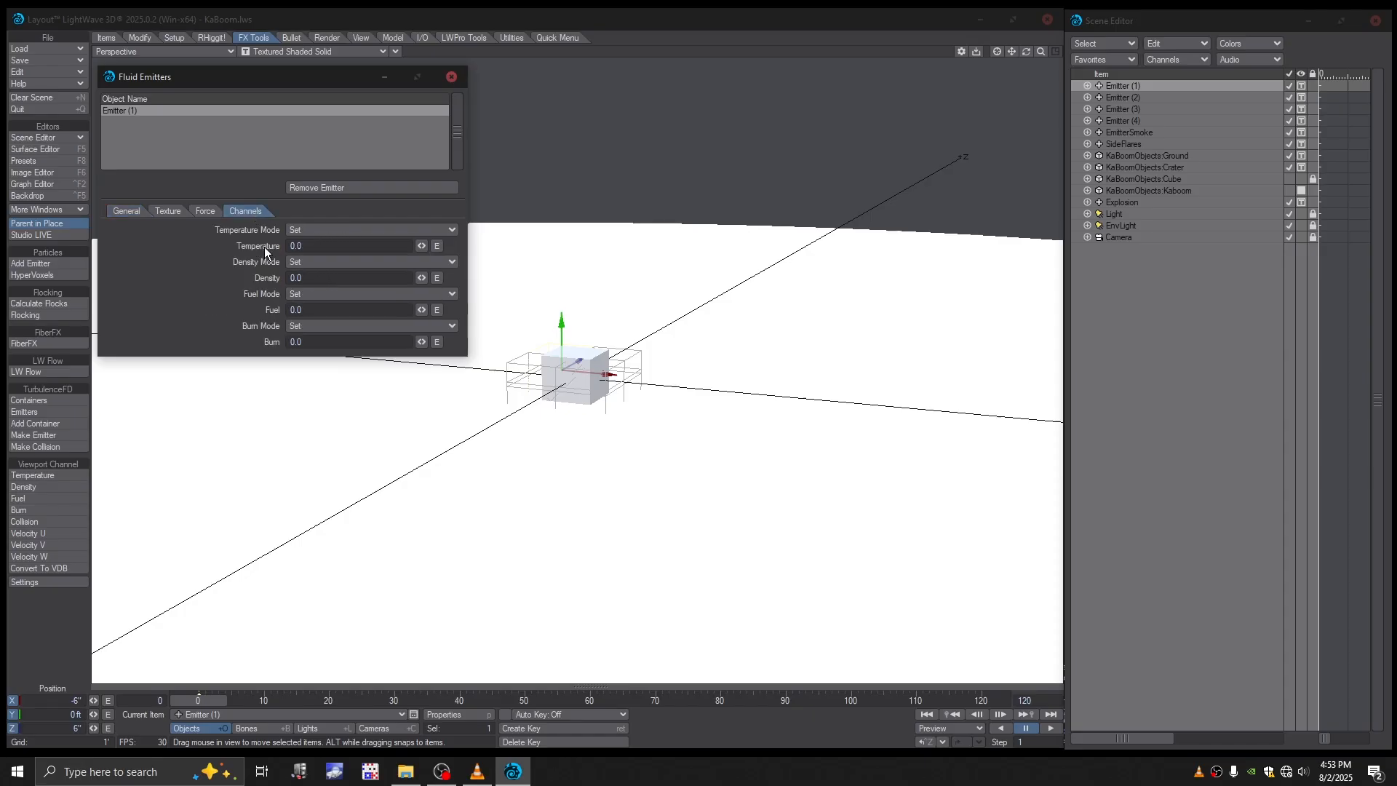
pyautogui.click(318, 247)
pyautogui.write('1')
pyautogui.click(302, 279)
pyautogui.write('1')
pyautogui.click(295, 310)
pyautogui.write('5')
pyautogui.click(316, 342)
pyautogui.write('1')
# - Set Emitter (1)'s fluid emission radius to 2 inches and enable Fill object
pyautogui.click(126, 210)
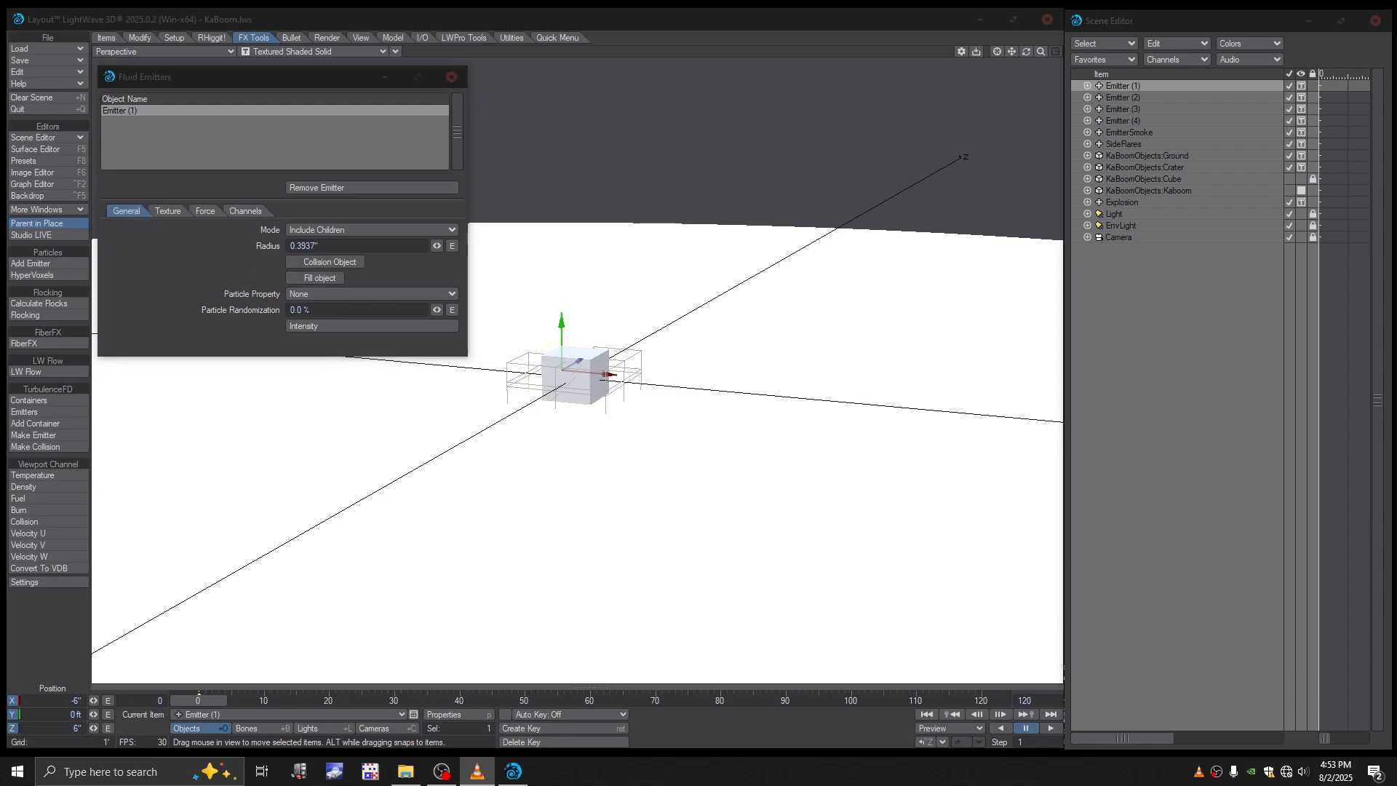
pyautogui.click(327, 248)
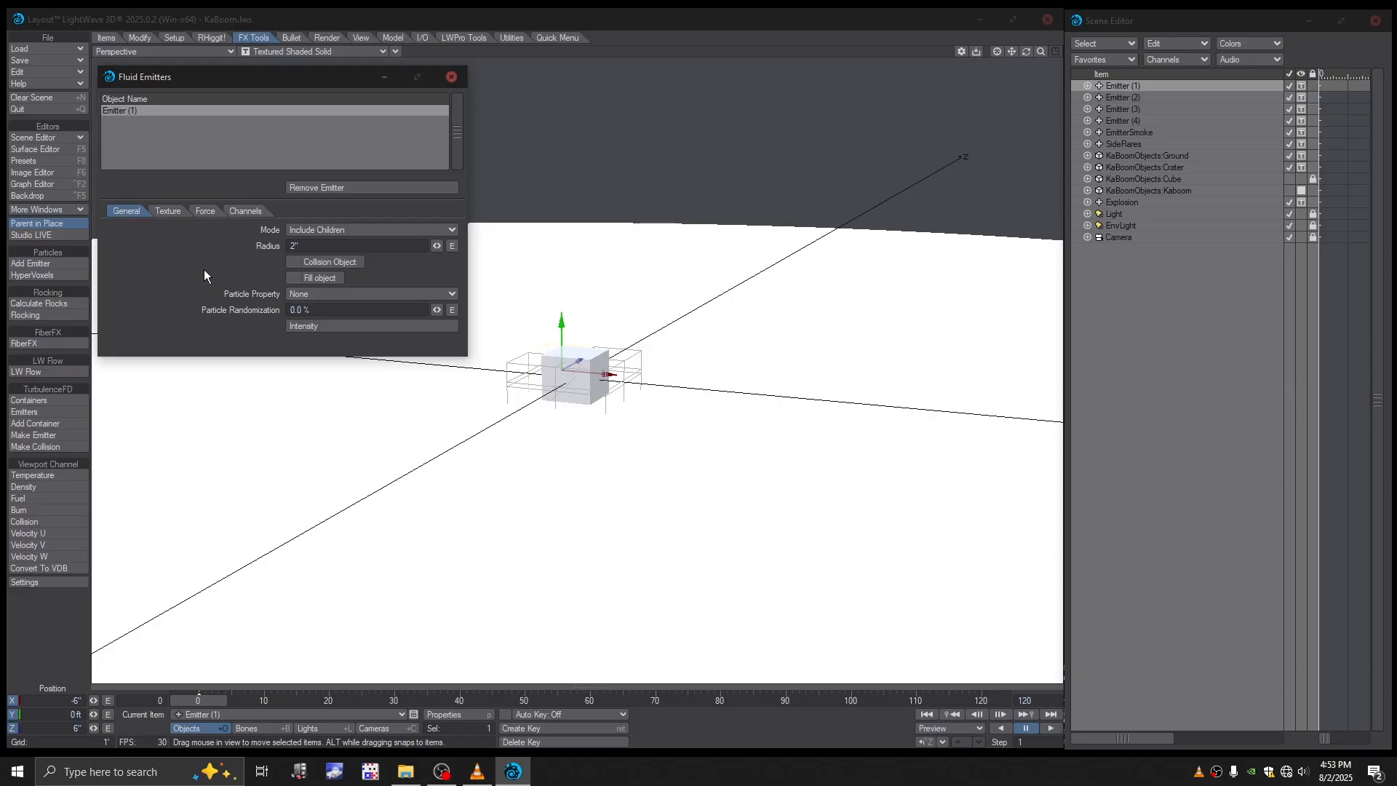
pyautogui.click(300, 278)
pyautogui.moveTo(248, 86); pyautogui.dragTo(250, 90)
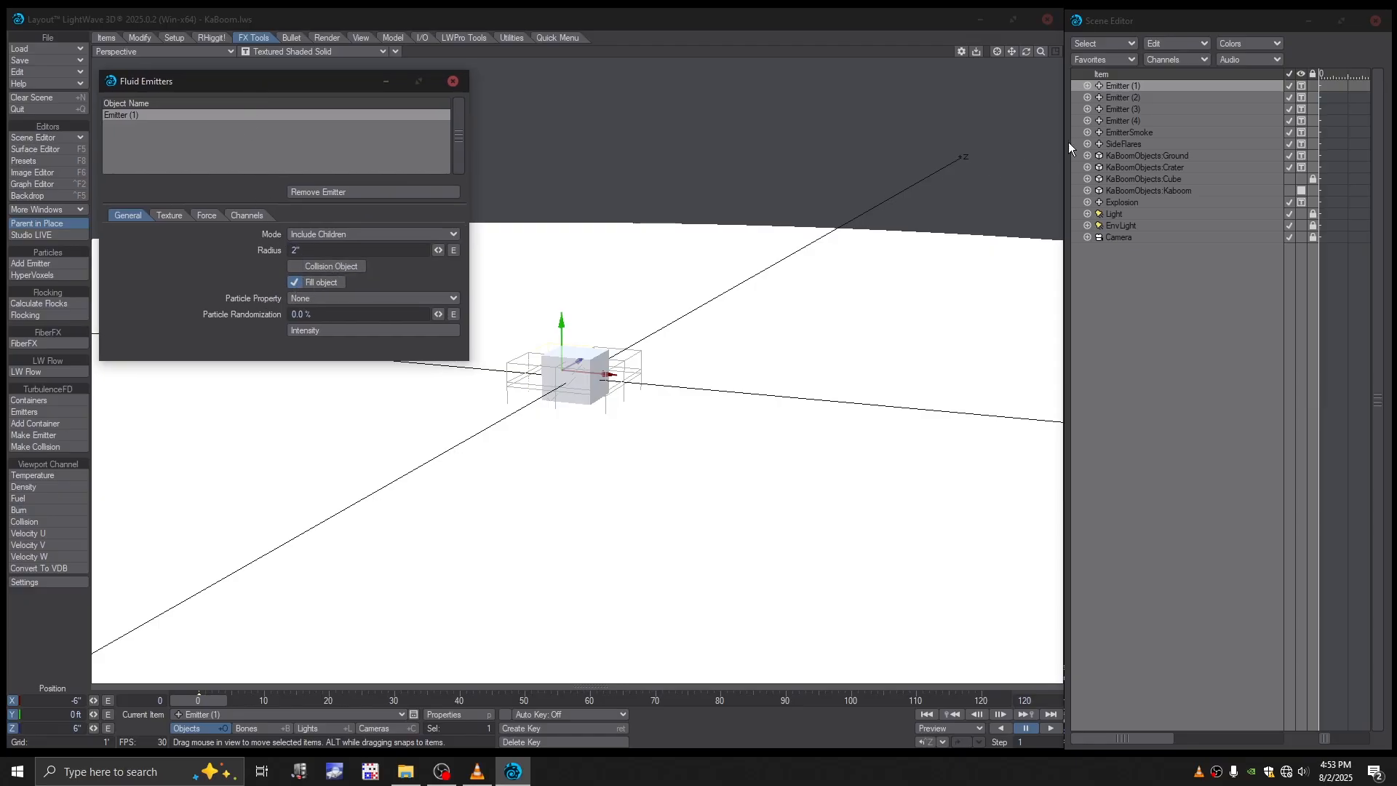
# - Make Emitter (2) a TurbulenceFD emitter with a 2-inch radius and Fill object enabled
pyautogui.click(1125, 97)
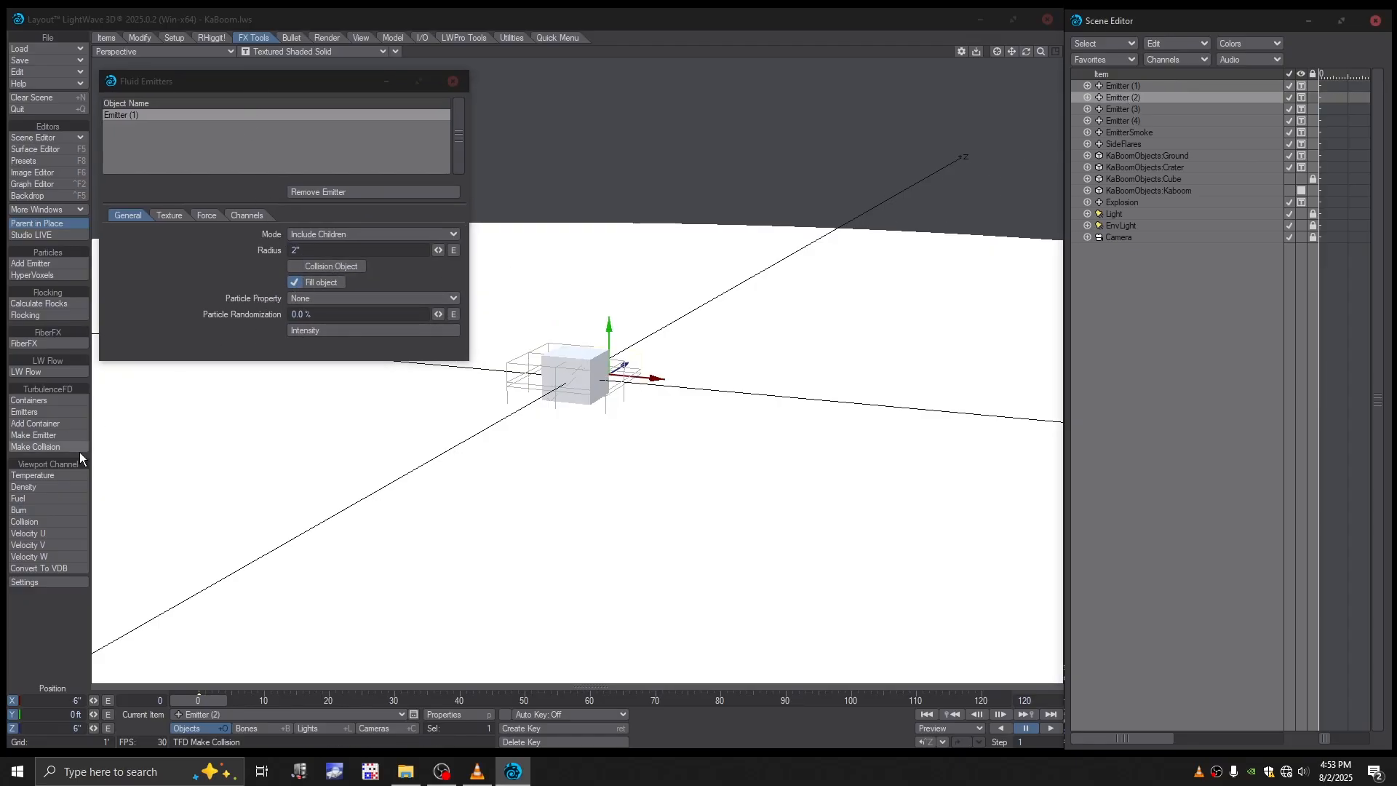
pyautogui.click(41, 435)
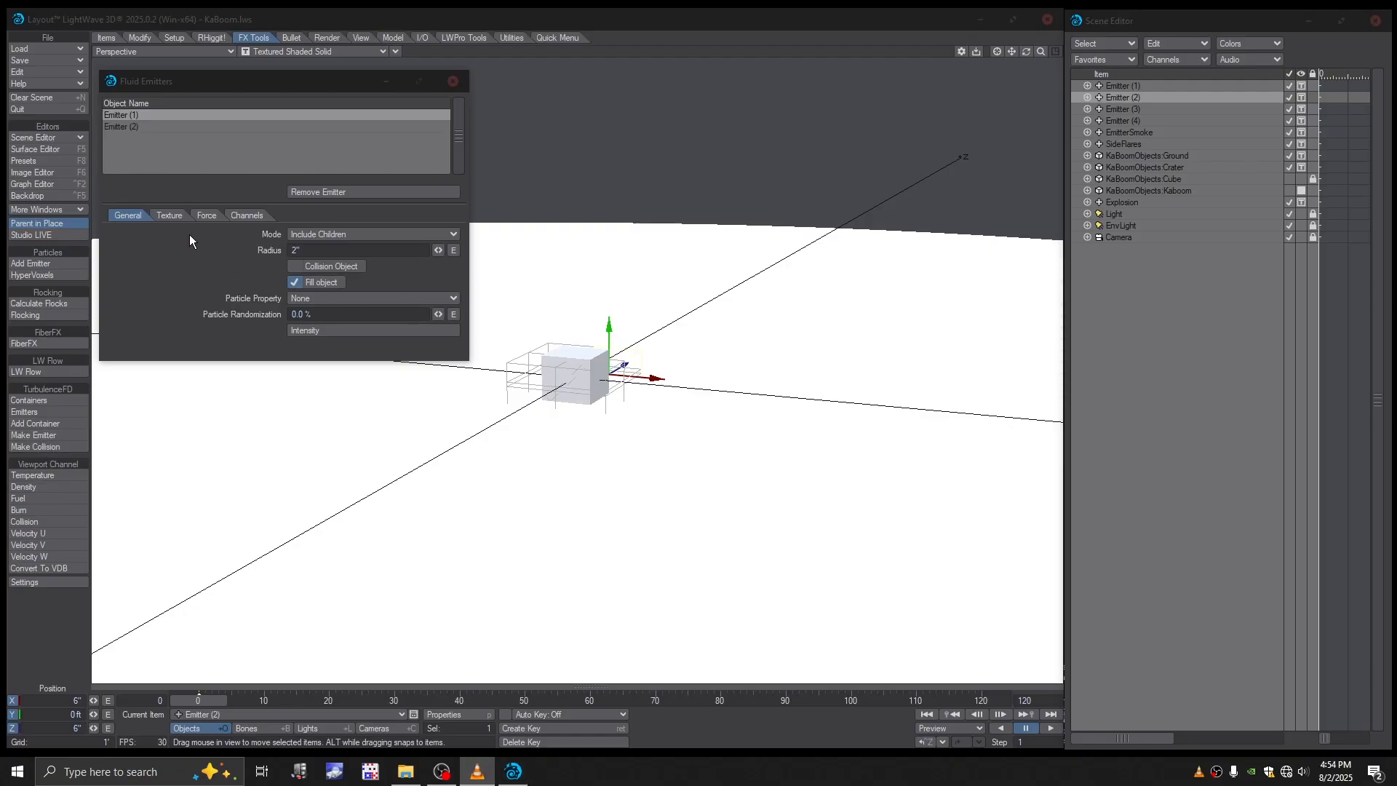
pyautogui.click(123, 129)
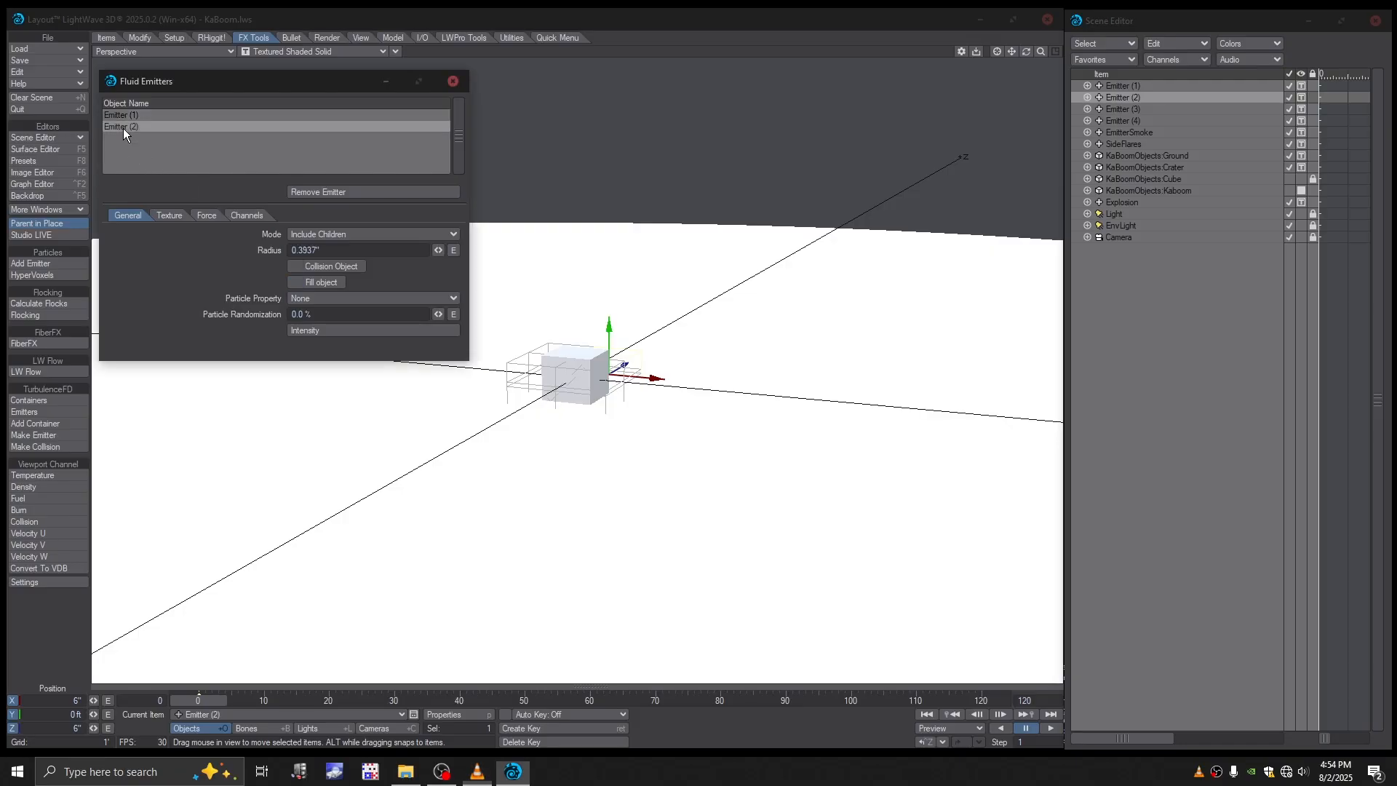
pyautogui.click(124, 113)
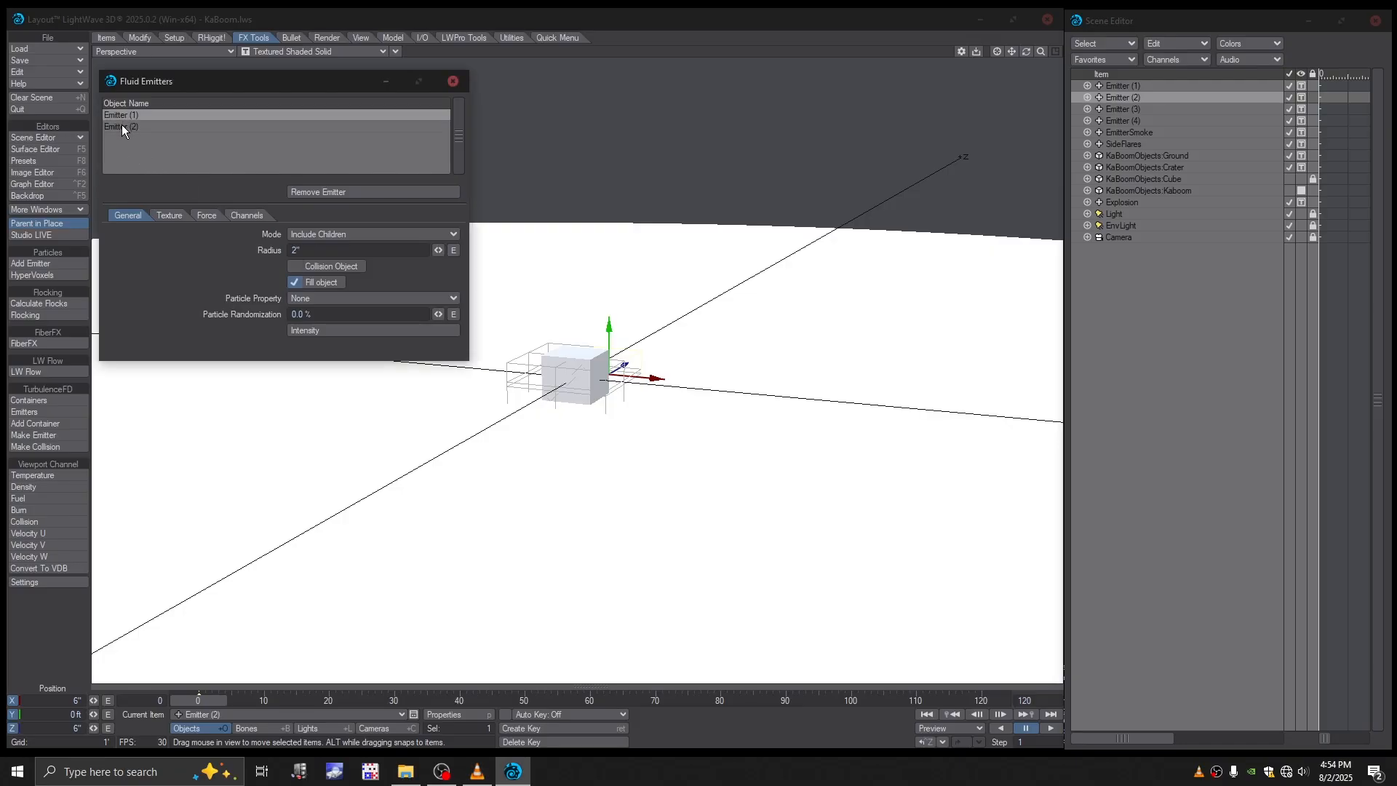
pyautogui.click(122, 126)
pyautogui.doubleClick(338, 249)
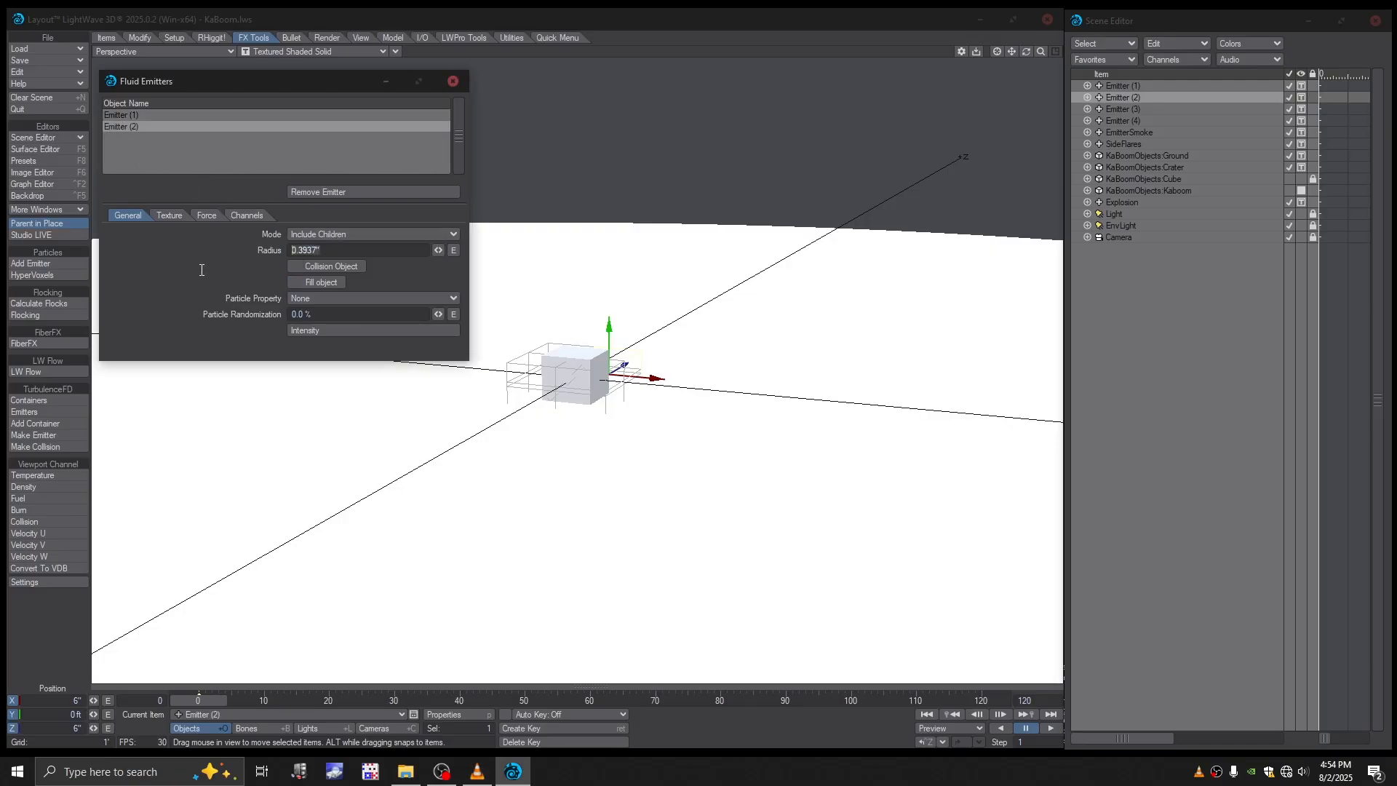
pyautogui.write('2')
pyautogui.click(134, 115)
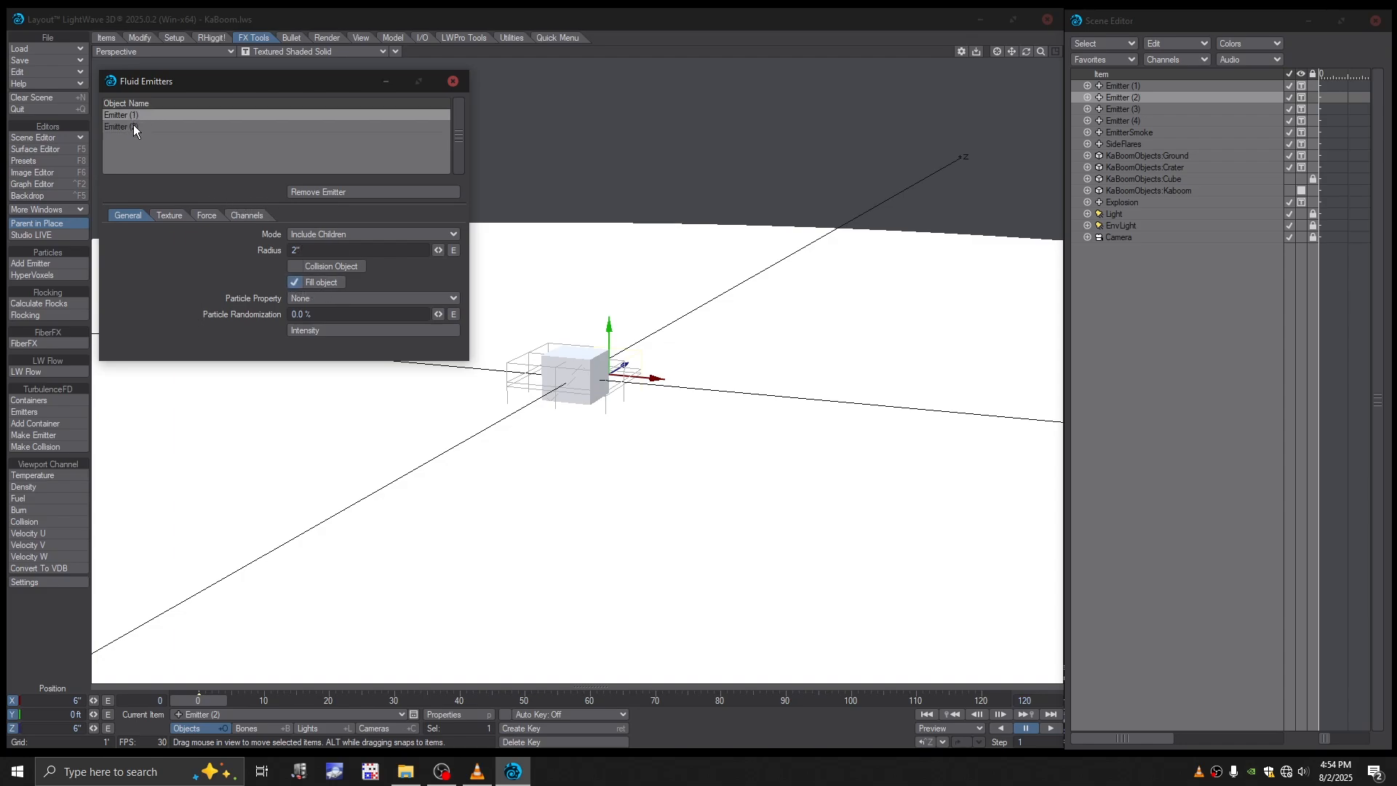
pyautogui.click(133, 127)
# - Match Emitter (2)'s channels to Emitter (1): temperature 1, density 1, fuel 5 and burn 1
pyautogui.click(243, 216)
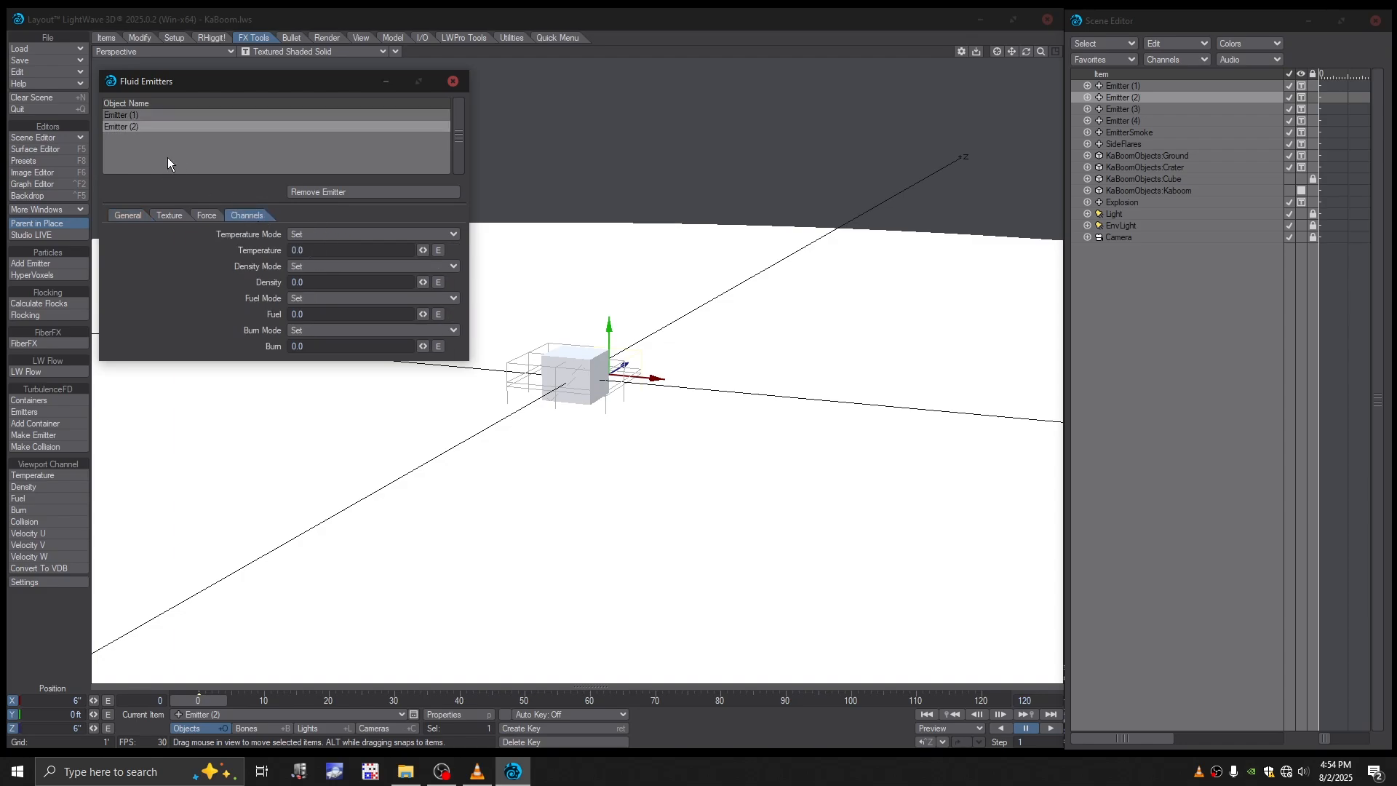
pyautogui.click(131, 116)
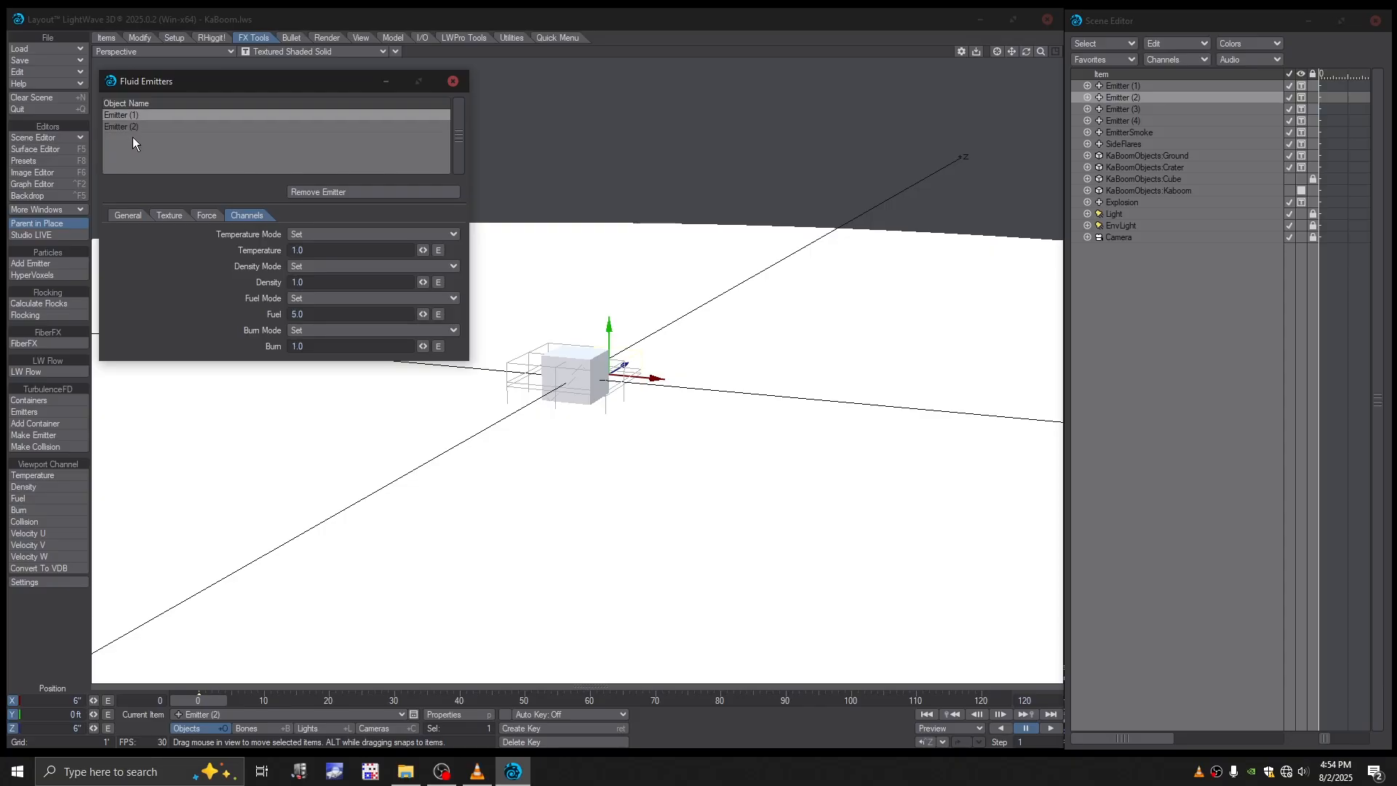
pyautogui.click(1396, 389)
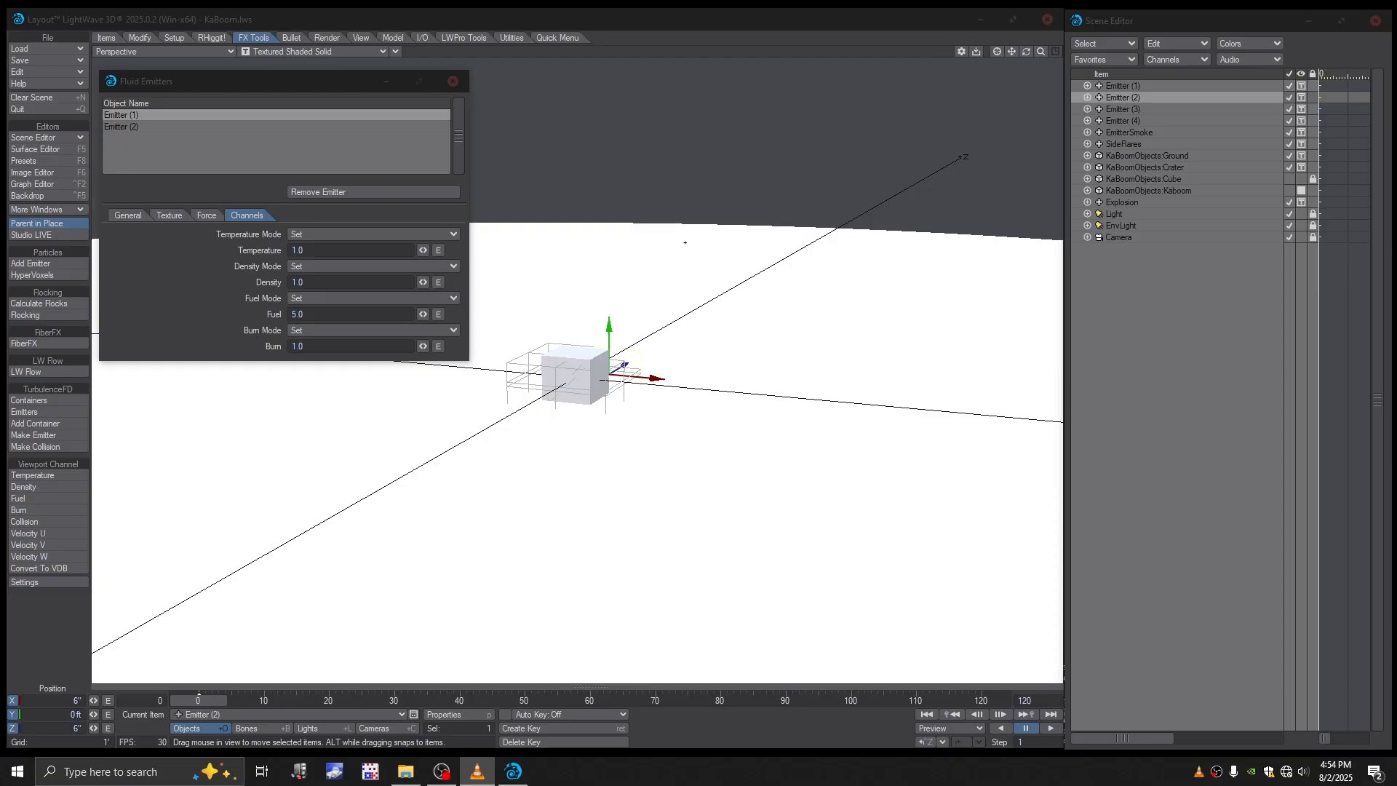
pyautogui.click(125, 128)
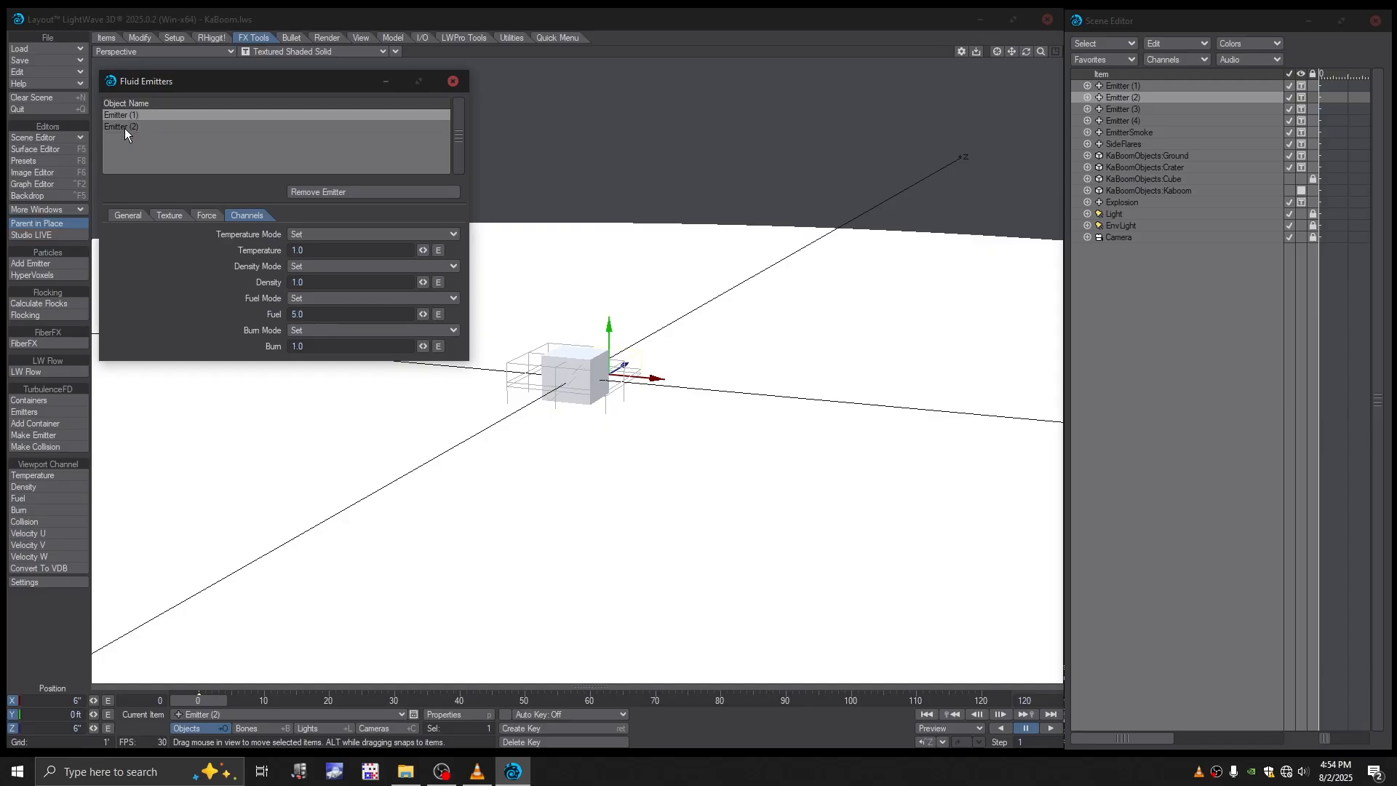
pyautogui.click(124, 130)
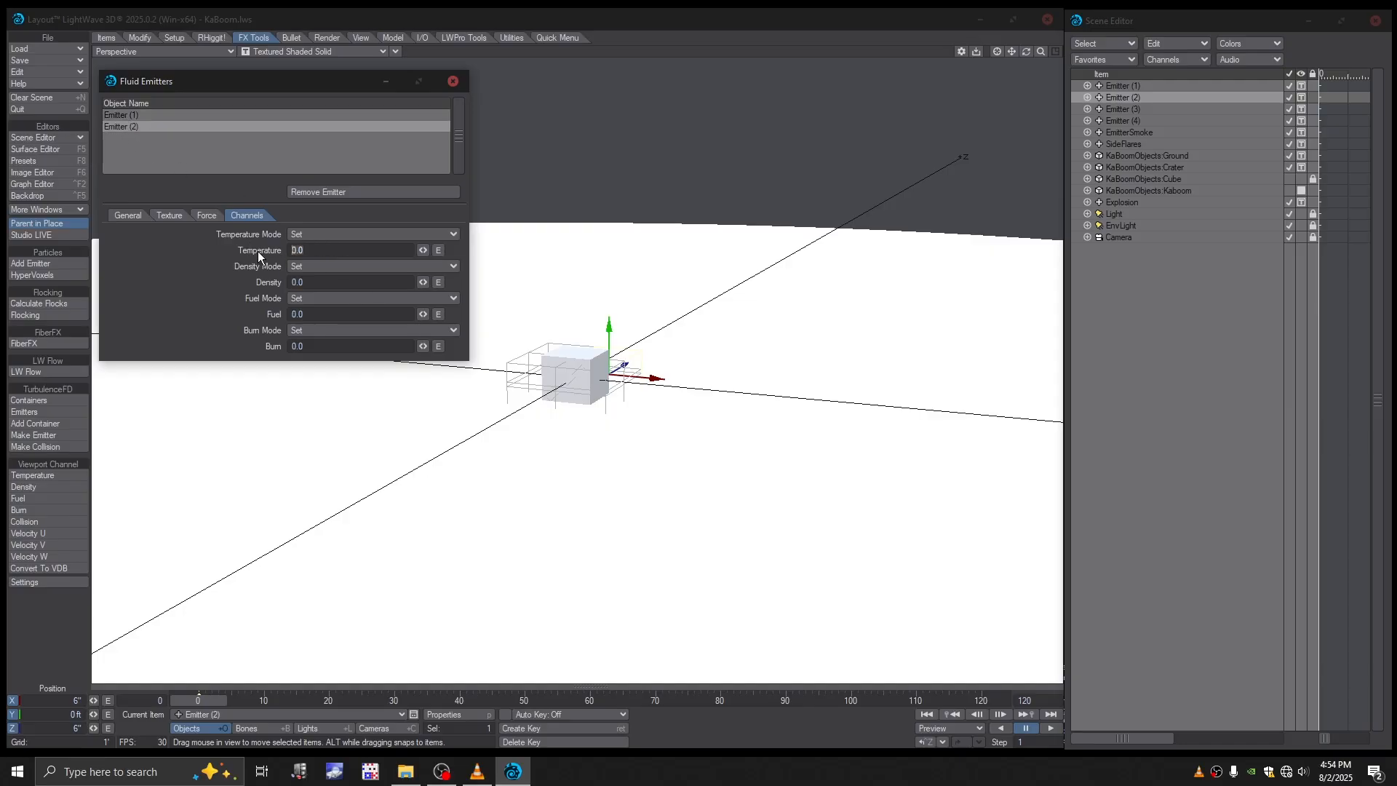
pyautogui.write('1')
pyautogui.press('Tab')
pyautogui.write('1')
pyautogui.press('Tab')
pyautogui.write('5')
pyautogui.press('Tab')
pyautogui.write('1')
pyautogui.press('Tab')
# - Make Emitter (3) a TurbulenceFD emitter with temperature 1, density 1, fuel 5 and burn 1
pyautogui.click(1117, 108)
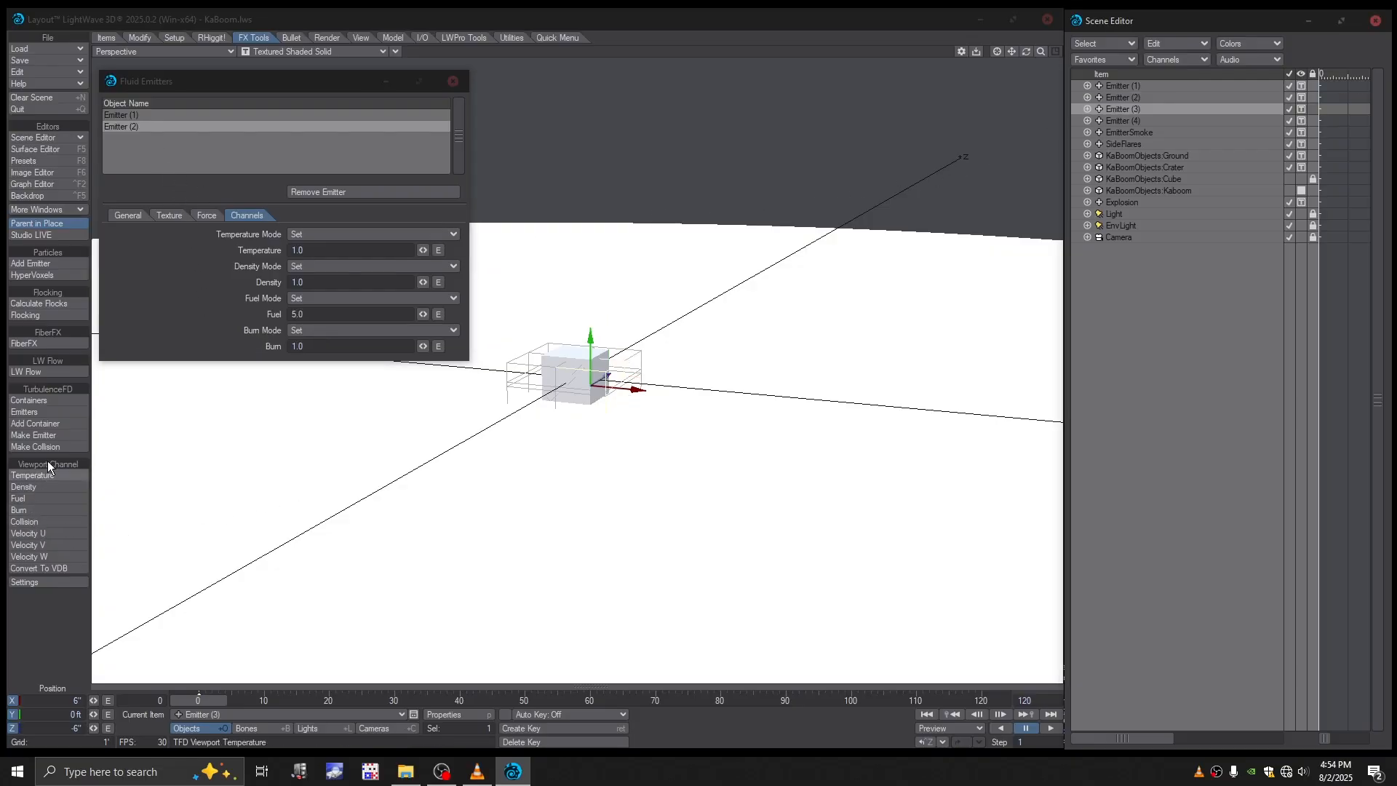
pyautogui.click(38, 436)
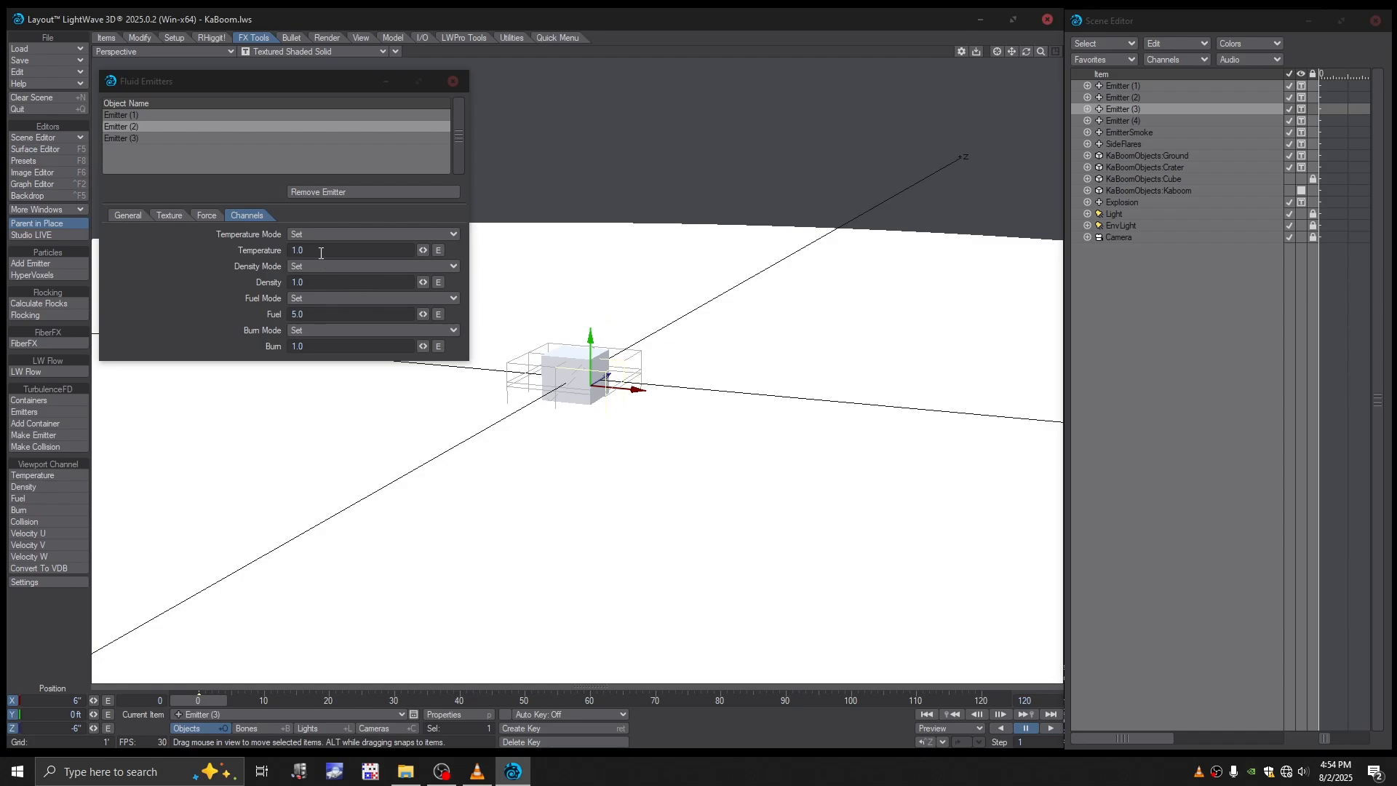
pyautogui.click(136, 140)
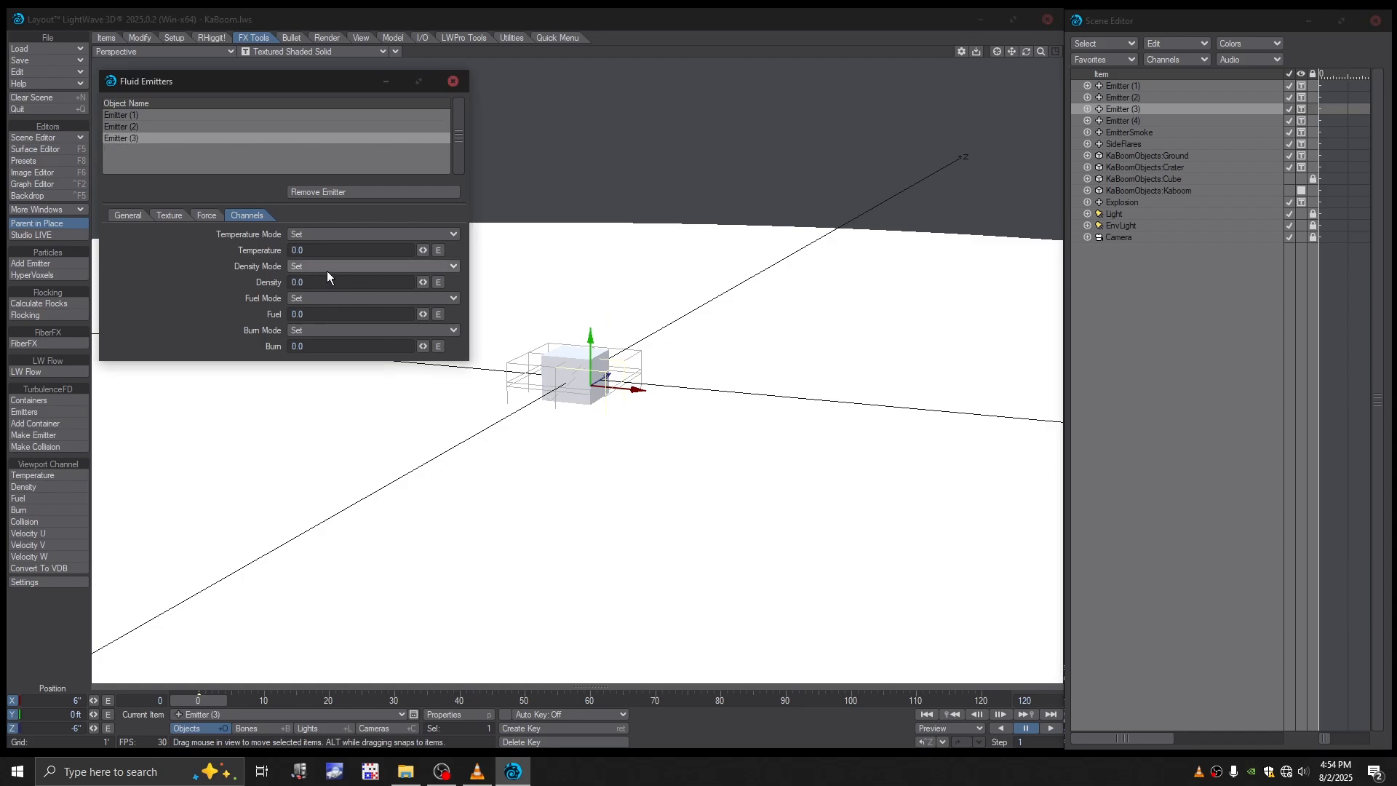
pyautogui.click(302, 251)
pyautogui.write('15')
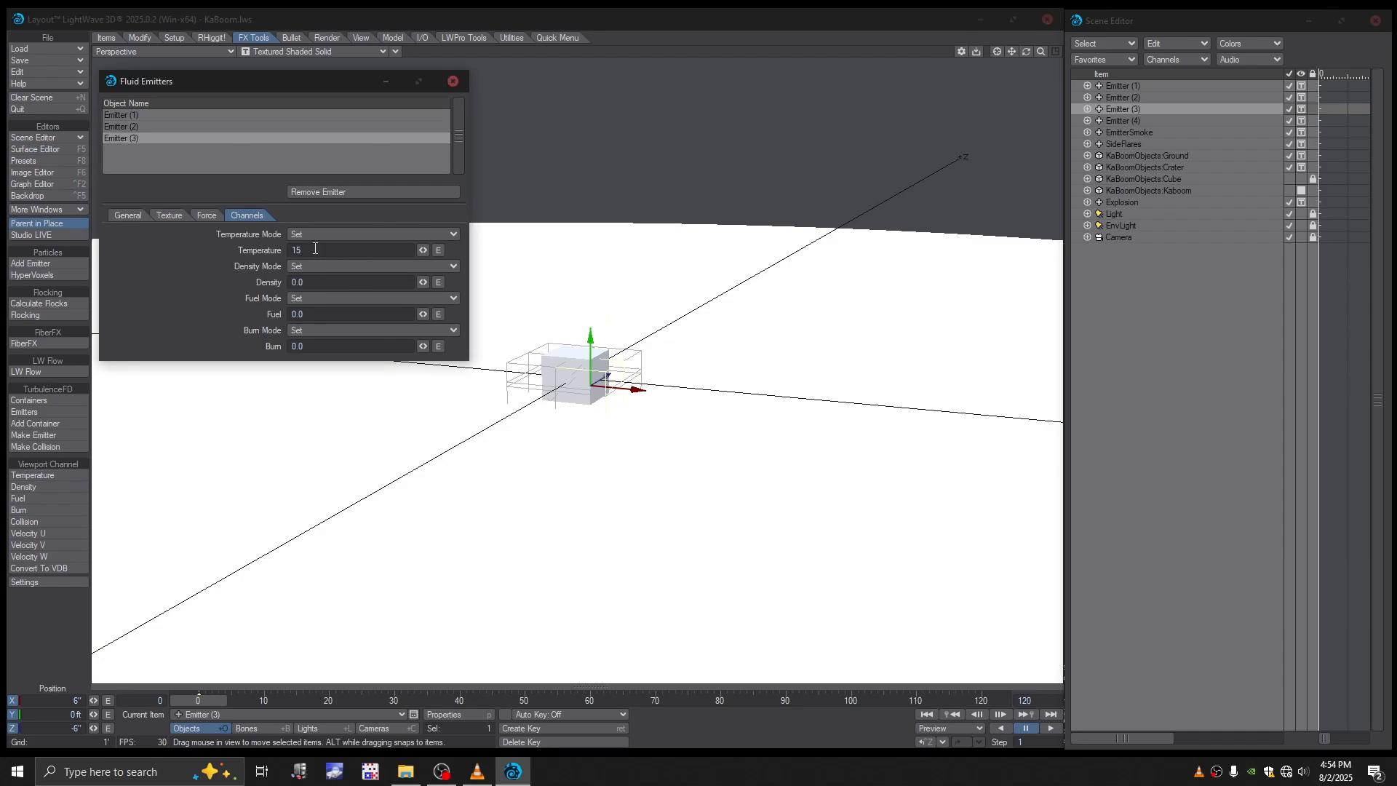
pyautogui.click(304, 285)
pyautogui.write('1')
pyautogui.click(320, 315)
pyautogui.write('5')
pyautogui.click(315, 346)
pyautogui.write('1')
# - Make Emitter (4) a TurbulenceFD emitter with temperature and density at 1, and enter its fuel and burn values
pyautogui.click(1121, 119)
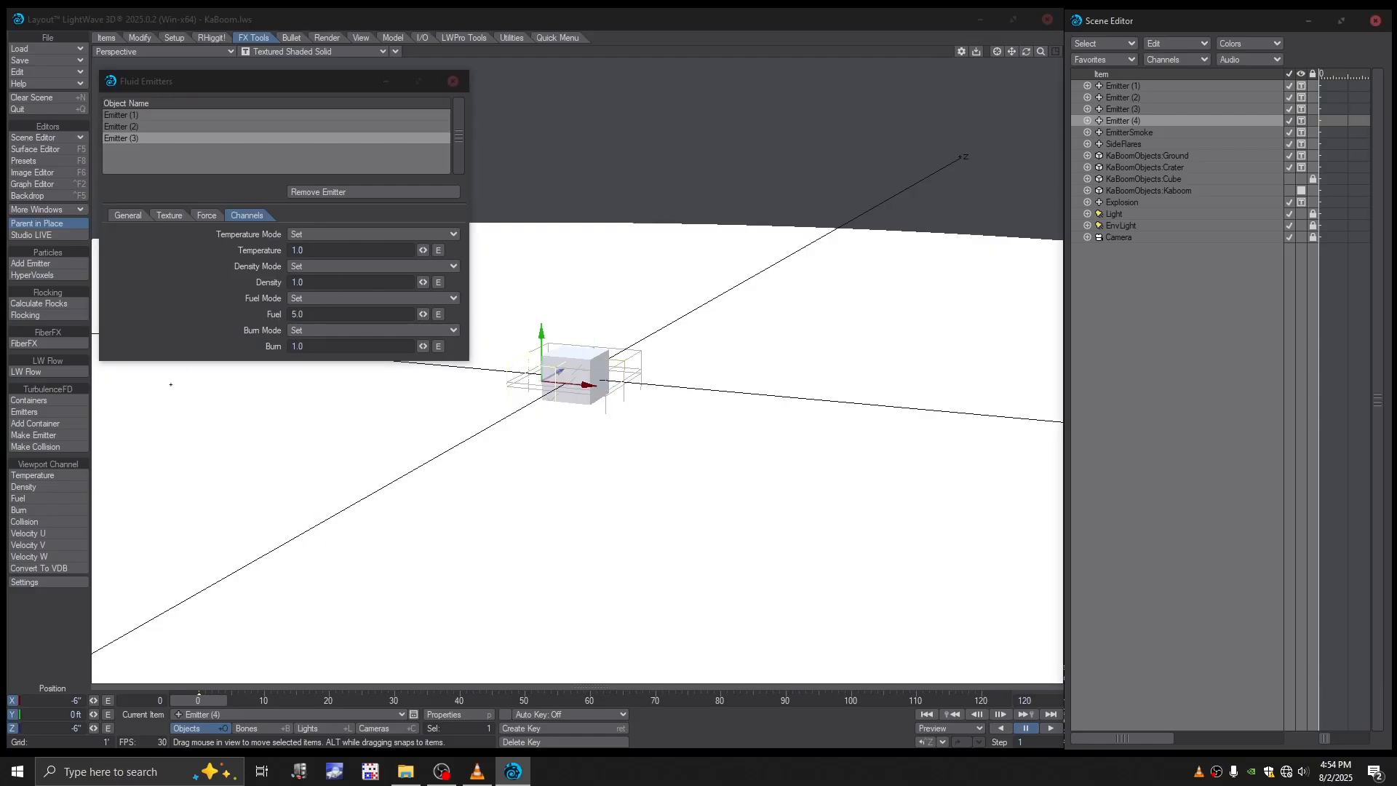
pyautogui.click(52, 438)
pyautogui.click(139, 151)
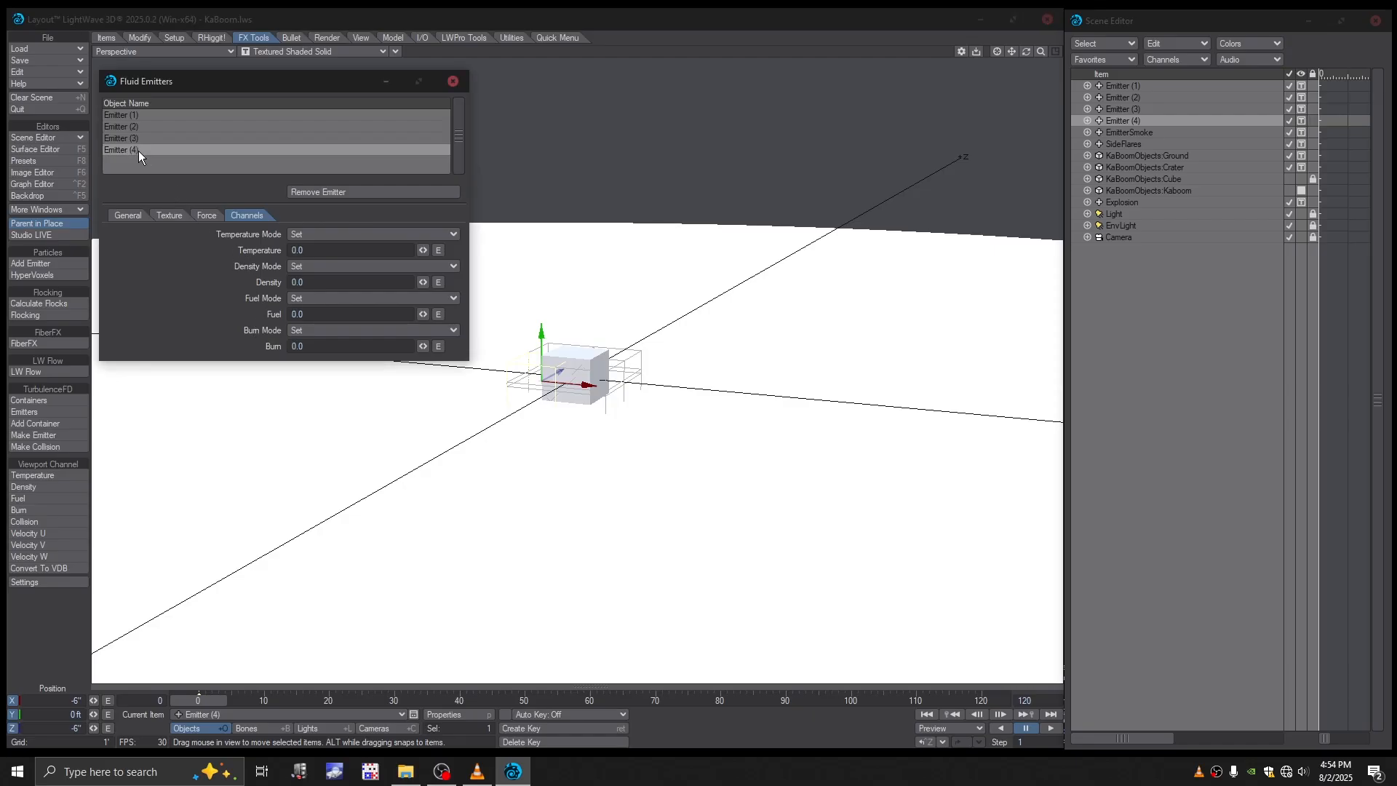
pyautogui.click(318, 250)
pyautogui.write('1')
pyautogui.click(303, 283)
pyautogui.write('1')
pyautogui.click(319, 314)
pyautogui.click(317, 347)
# - Set Emitter (3)'s fluid emission radius to 2 inches and enable Fill object
pyautogui.click(128, 216)
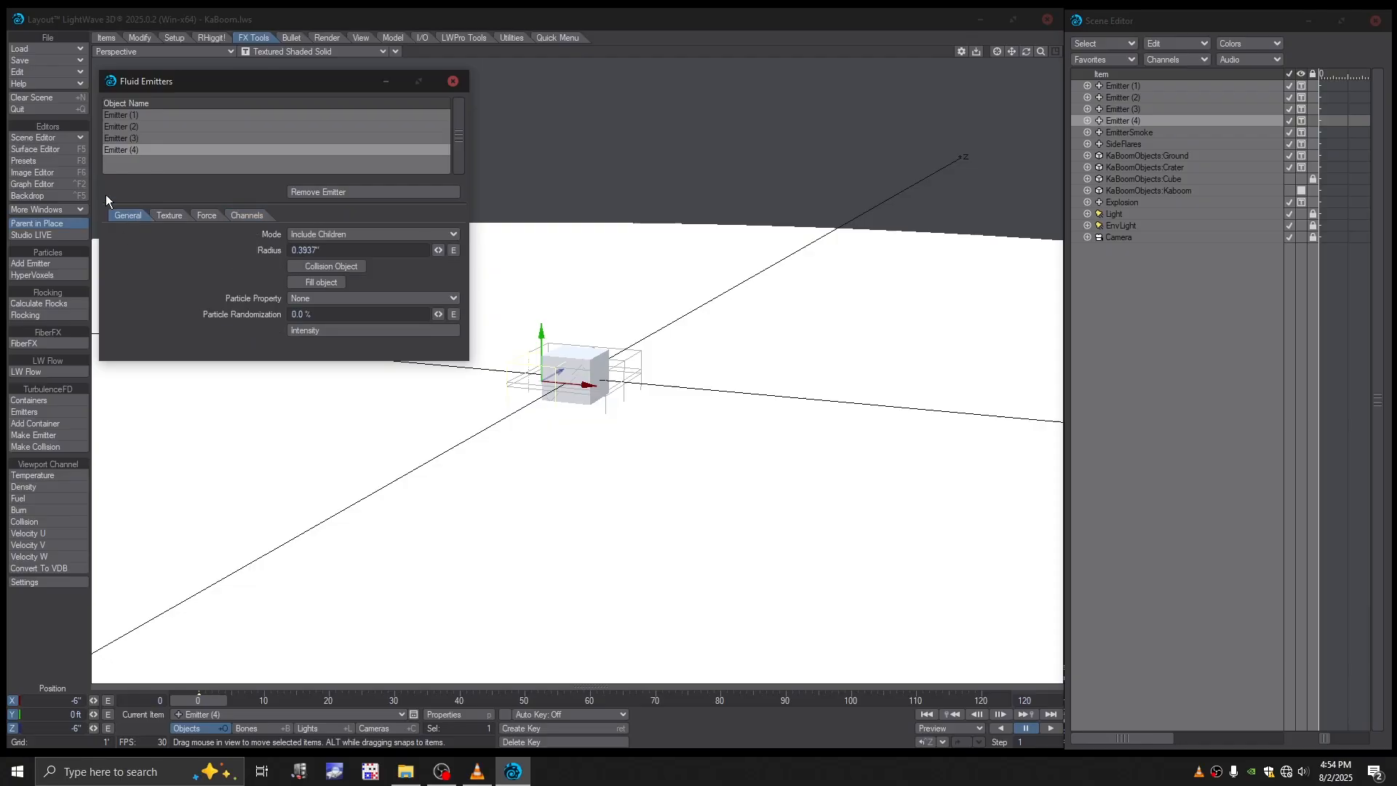
pyautogui.click(120, 128)
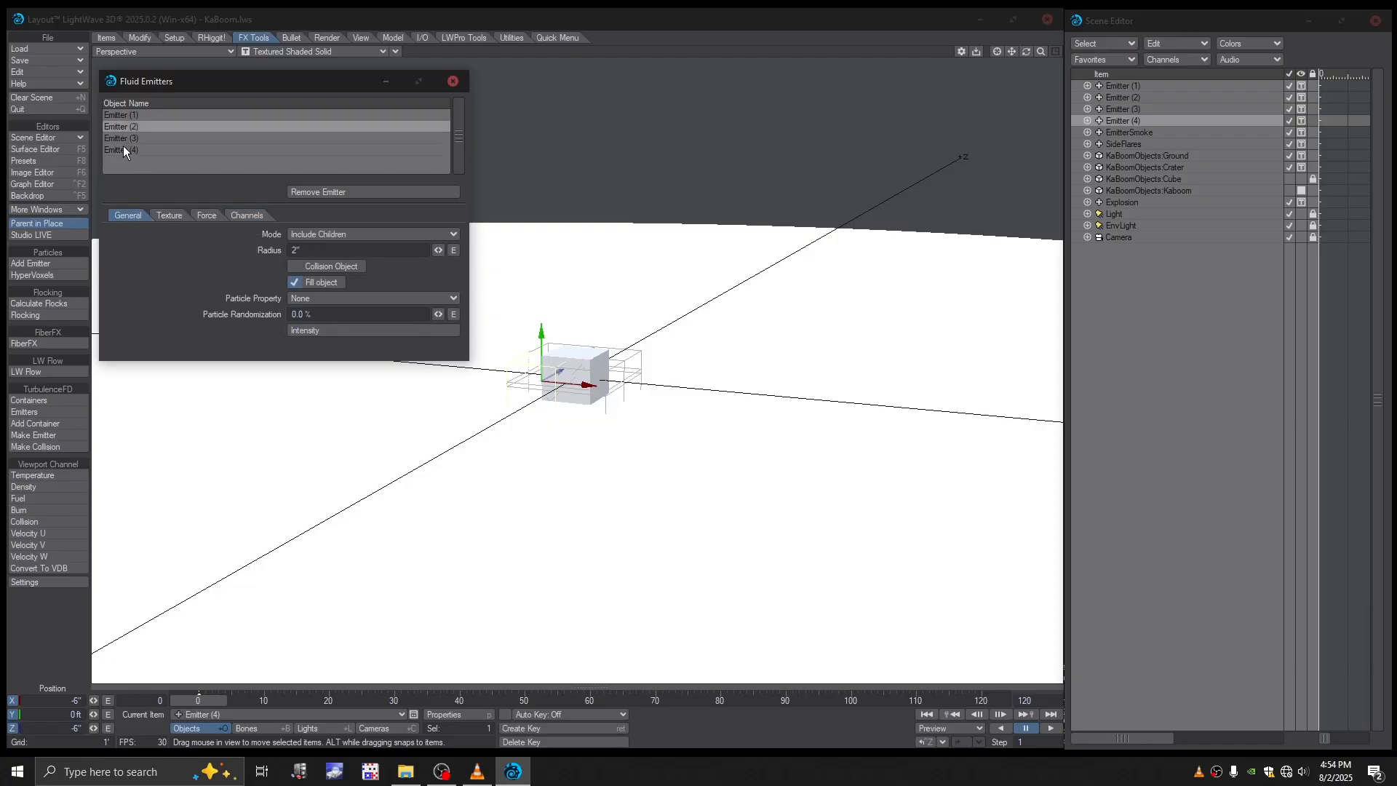
pyautogui.click(124, 141)
pyautogui.click(293, 250)
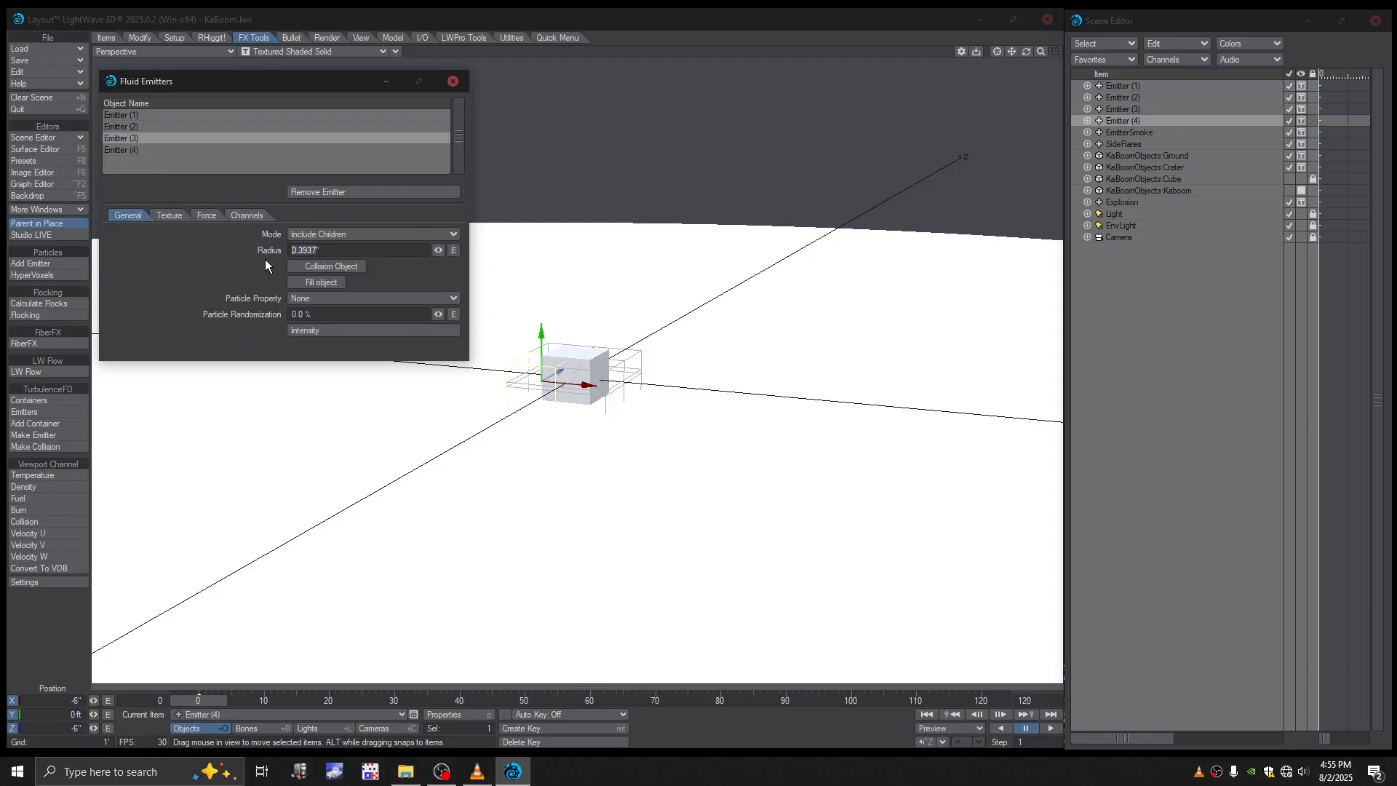
pyautogui.write('2')
pyautogui.click(299, 282)
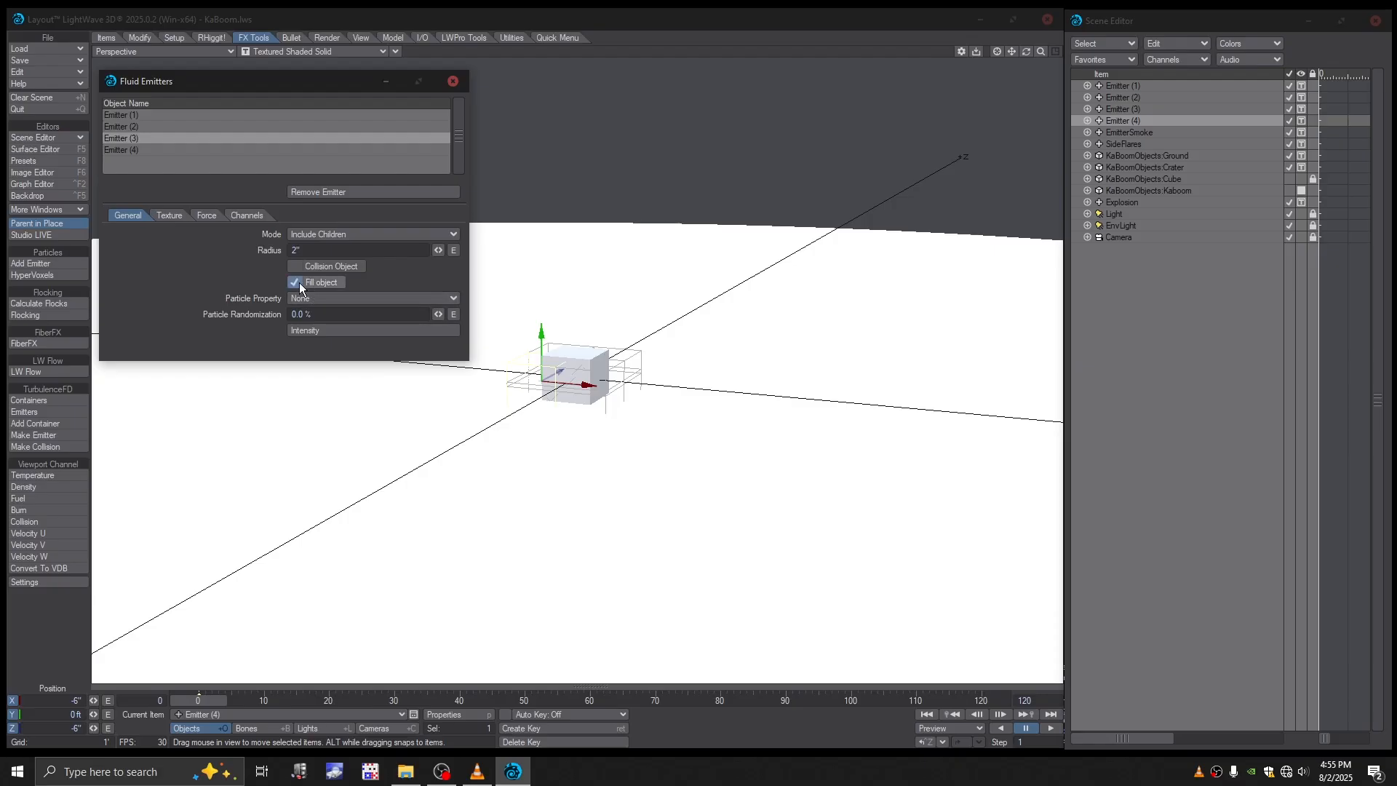
# - Set Emitter (4)'s fluid emission radius to 2 inches and enable Fill object
pyautogui.click(138, 151)
pyautogui.moveTo(319, 251); pyautogui.dragTo(231, 259)
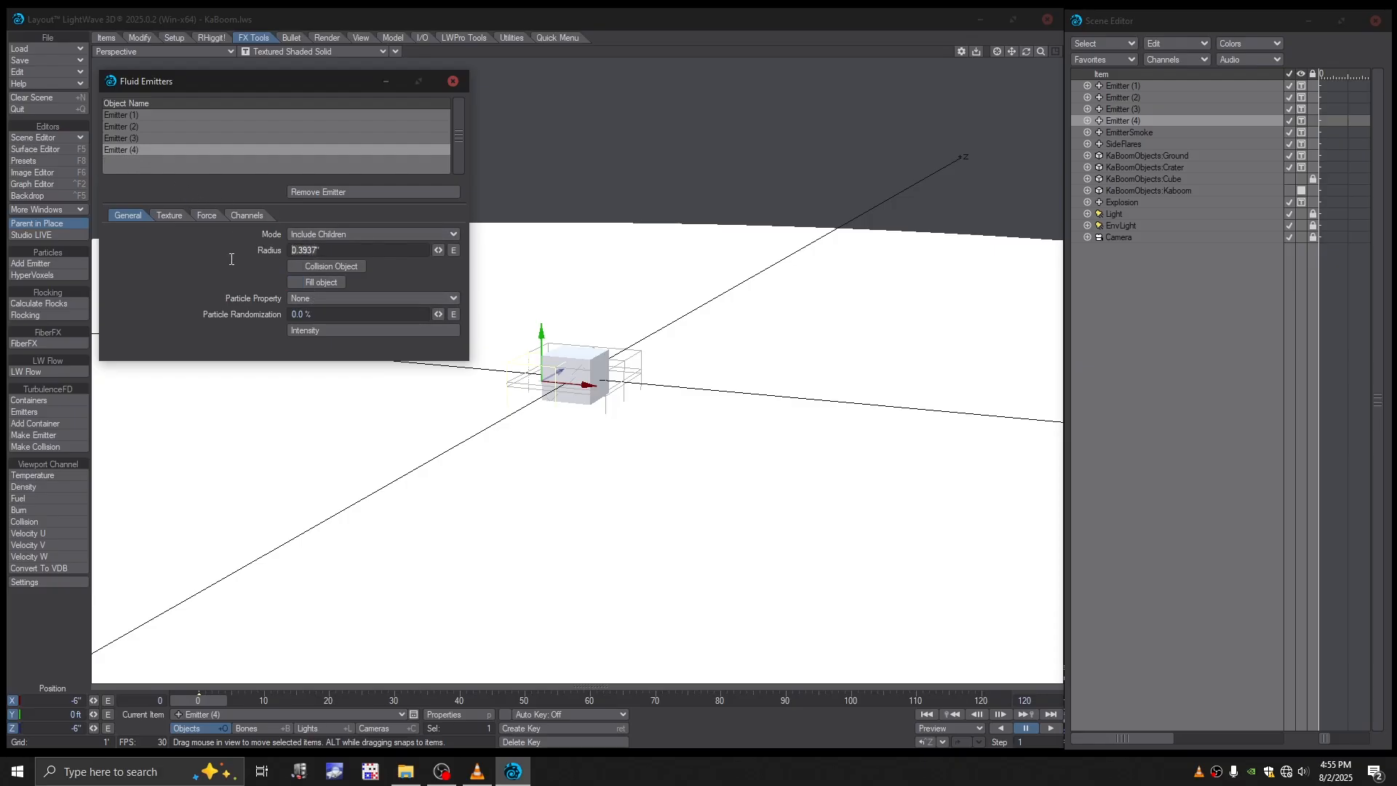
pyautogui.write('2')
pyautogui.click(296, 283)
pyautogui.click(478, 771)
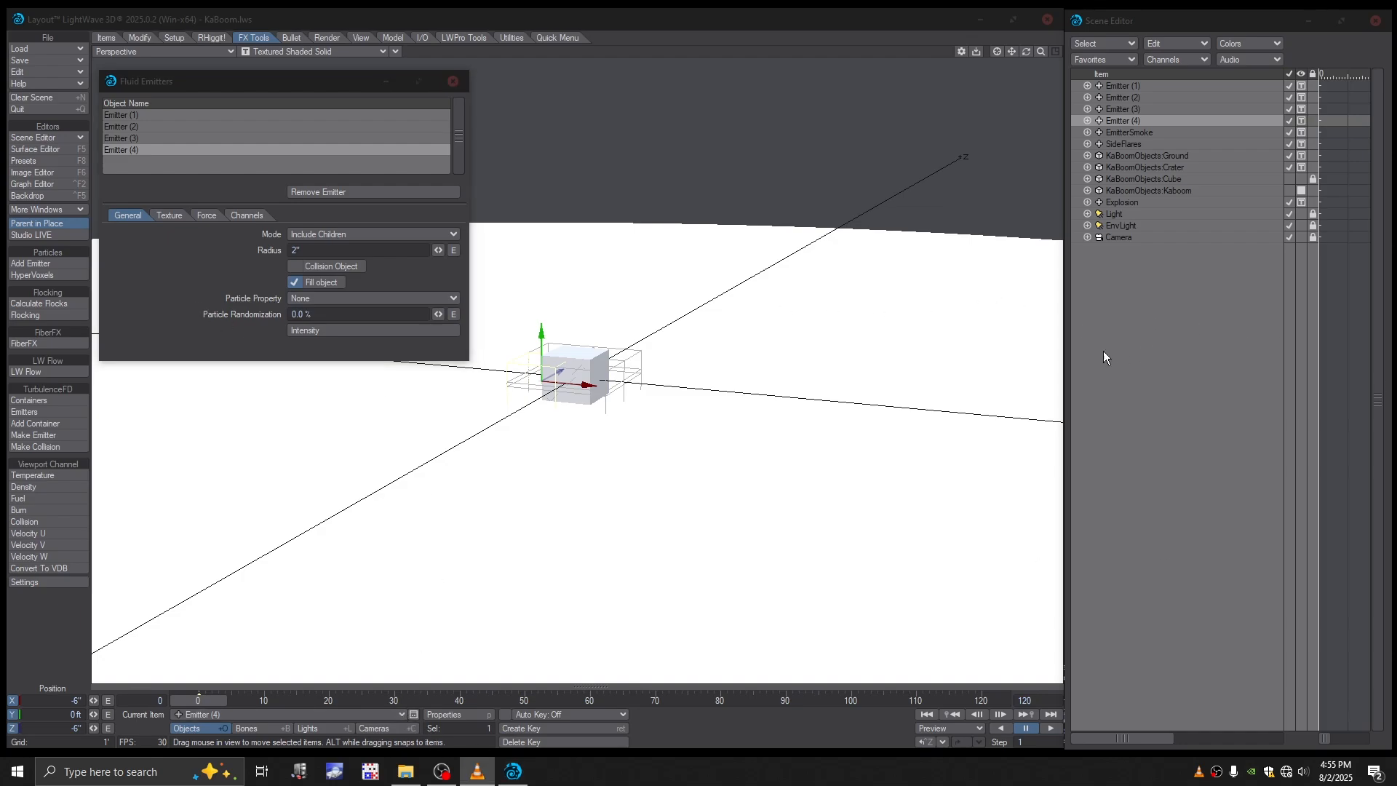
pyautogui.click(163, 263)
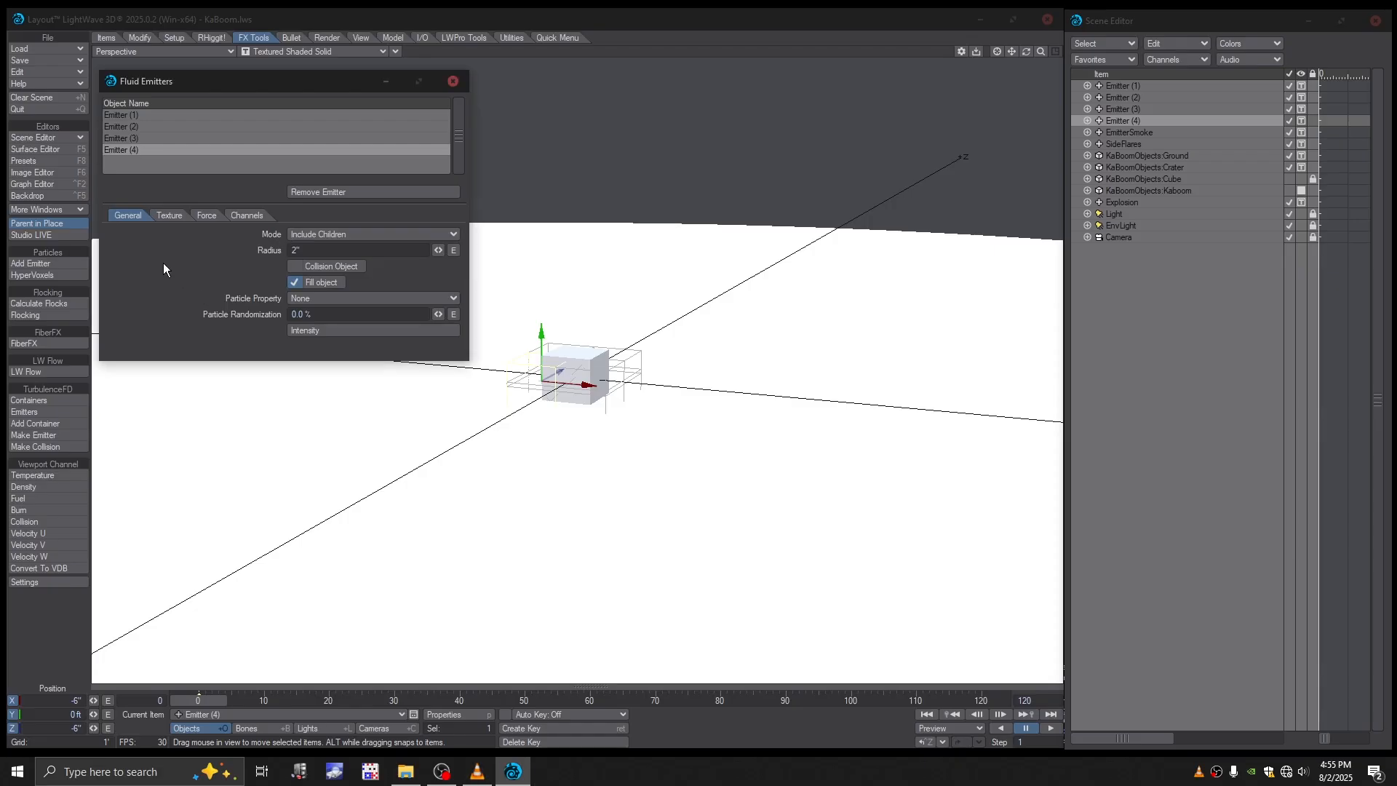
# - Make EmitterSmoke a TurbulenceFD emitter with an 8-inch radius and Fill object enabled
pyautogui.click(1140, 135)
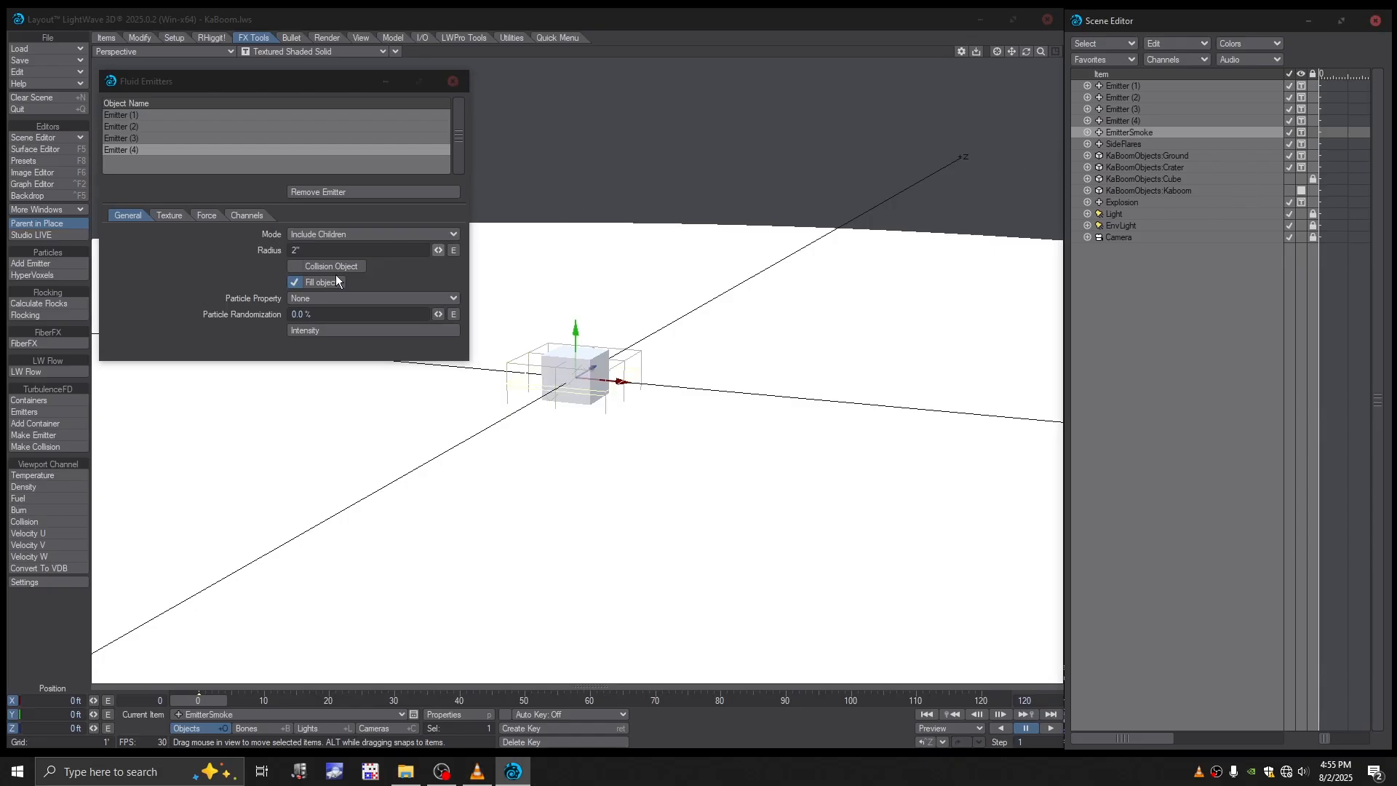
pyautogui.click(38, 436)
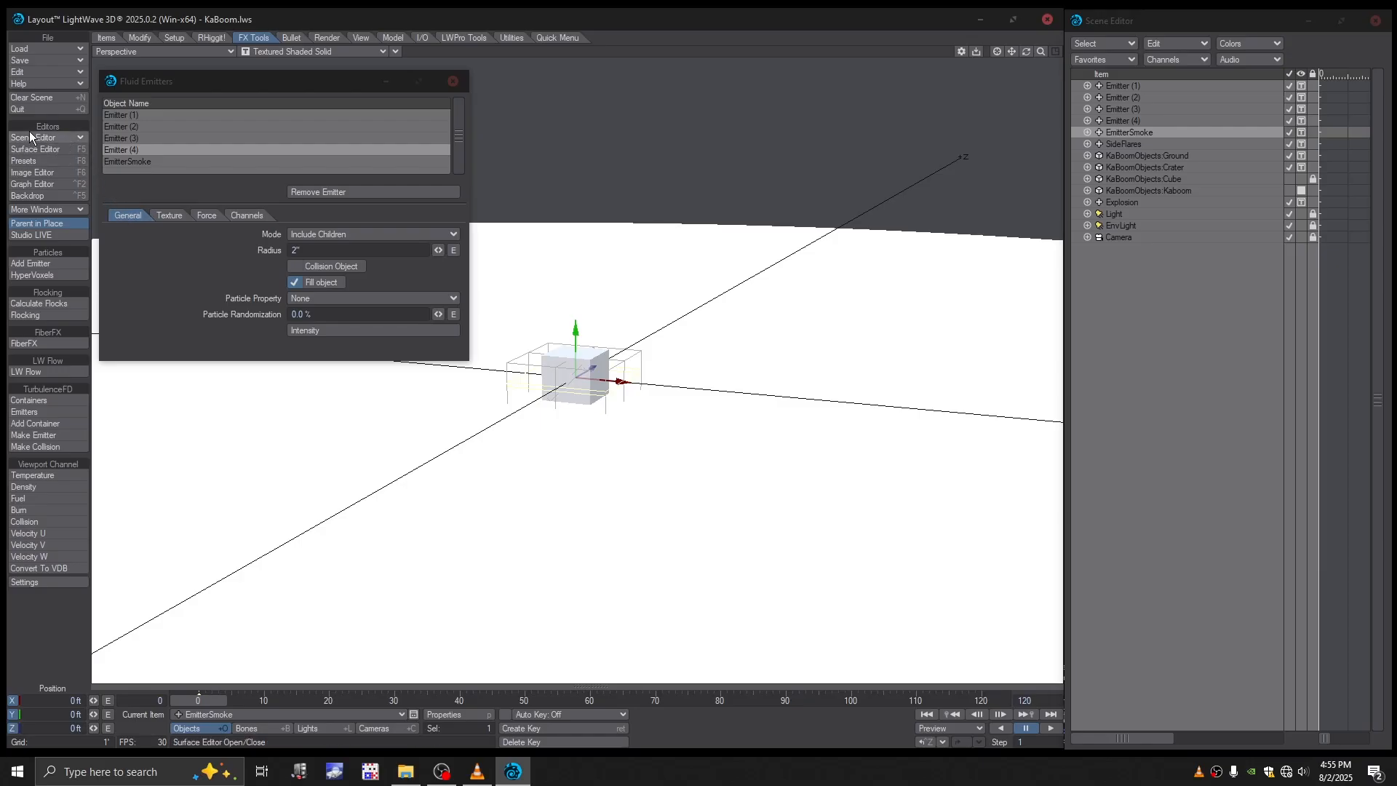
pyautogui.click(119, 162)
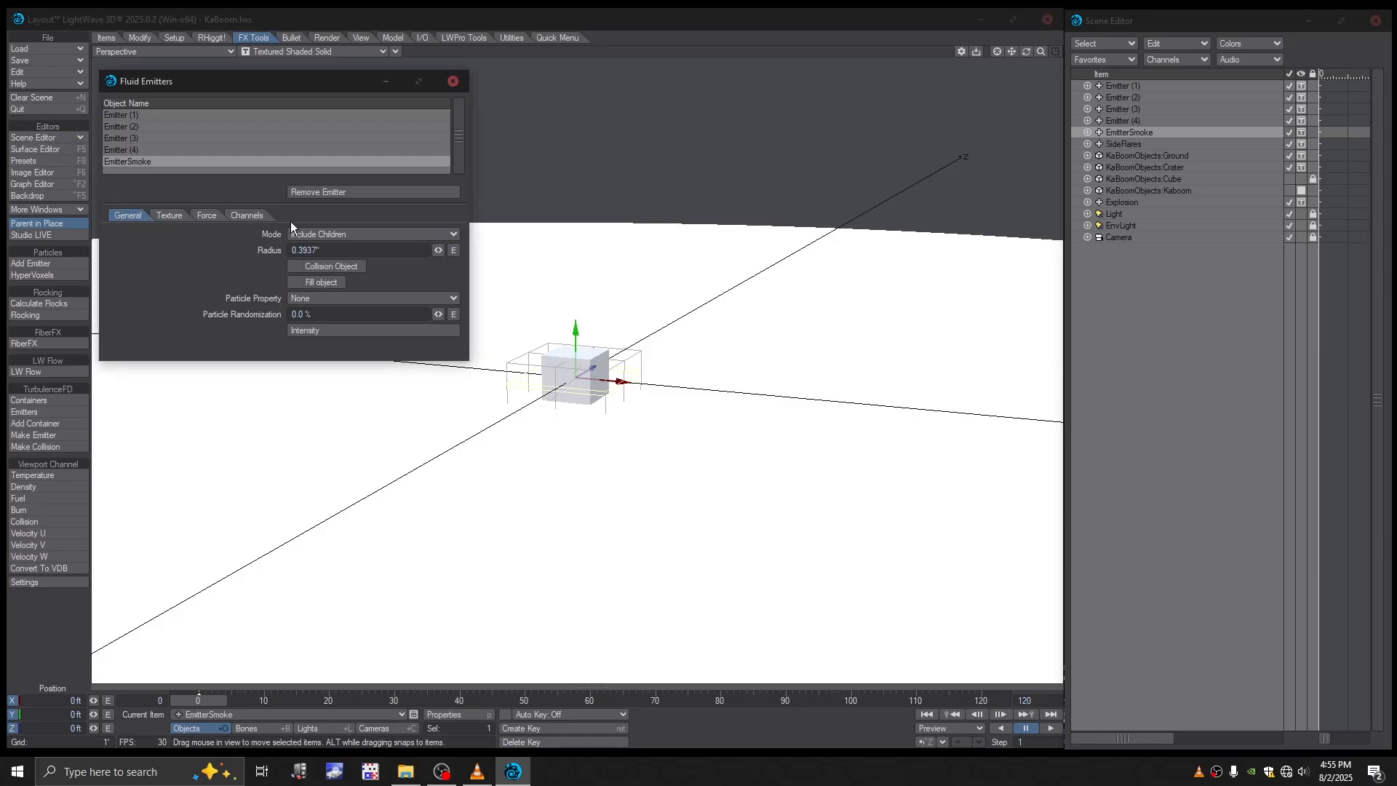
pyautogui.click(316, 249)
pyautogui.write('8')
pyautogui.click(296, 283)
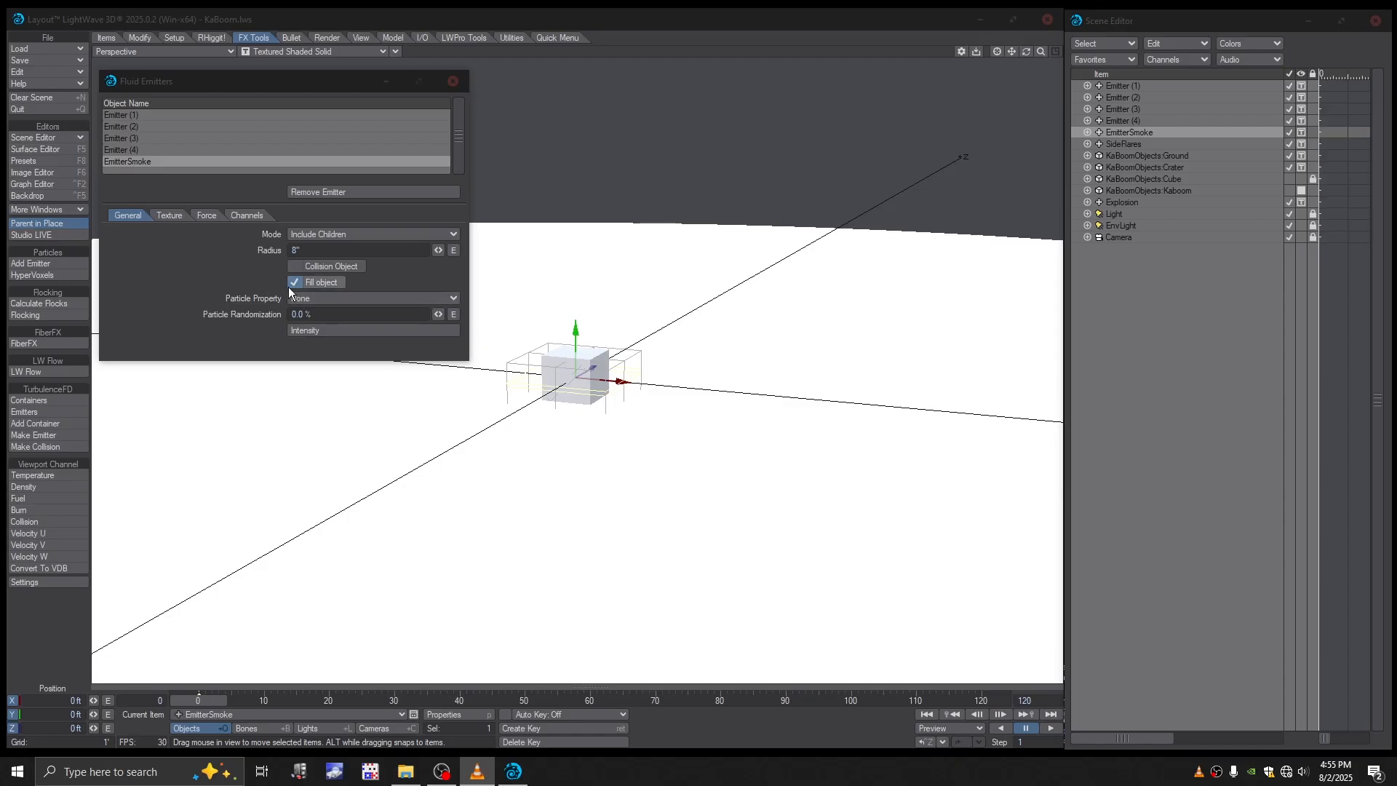
# - Set EmitterSmoke's temperature channel to 0.5 and its density channel to 5
pyautogui.click(251, 215)
pyautogui.click(309, 251)
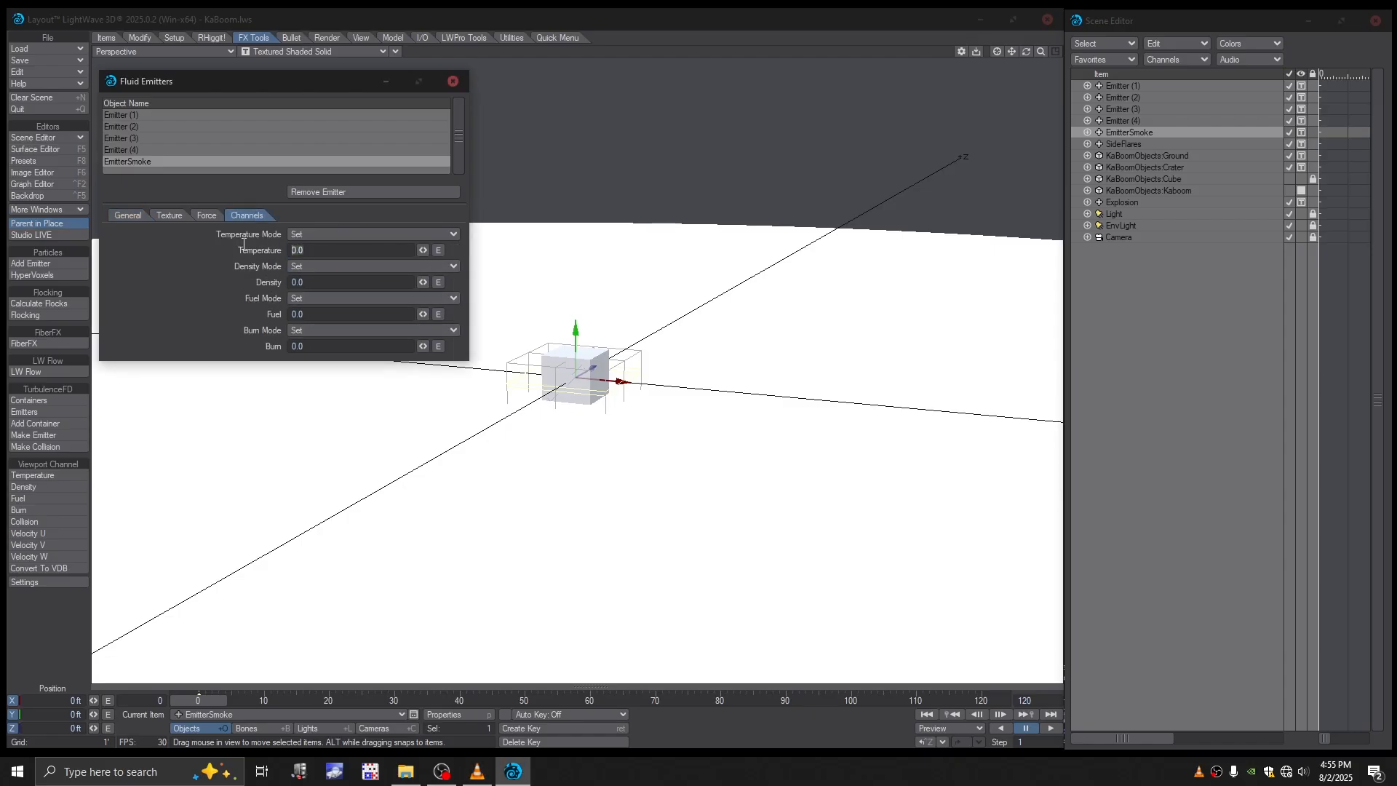
pyautogui.press('BackSpace')
pyautogui.click(312, 284)
pyautogui.write('5')
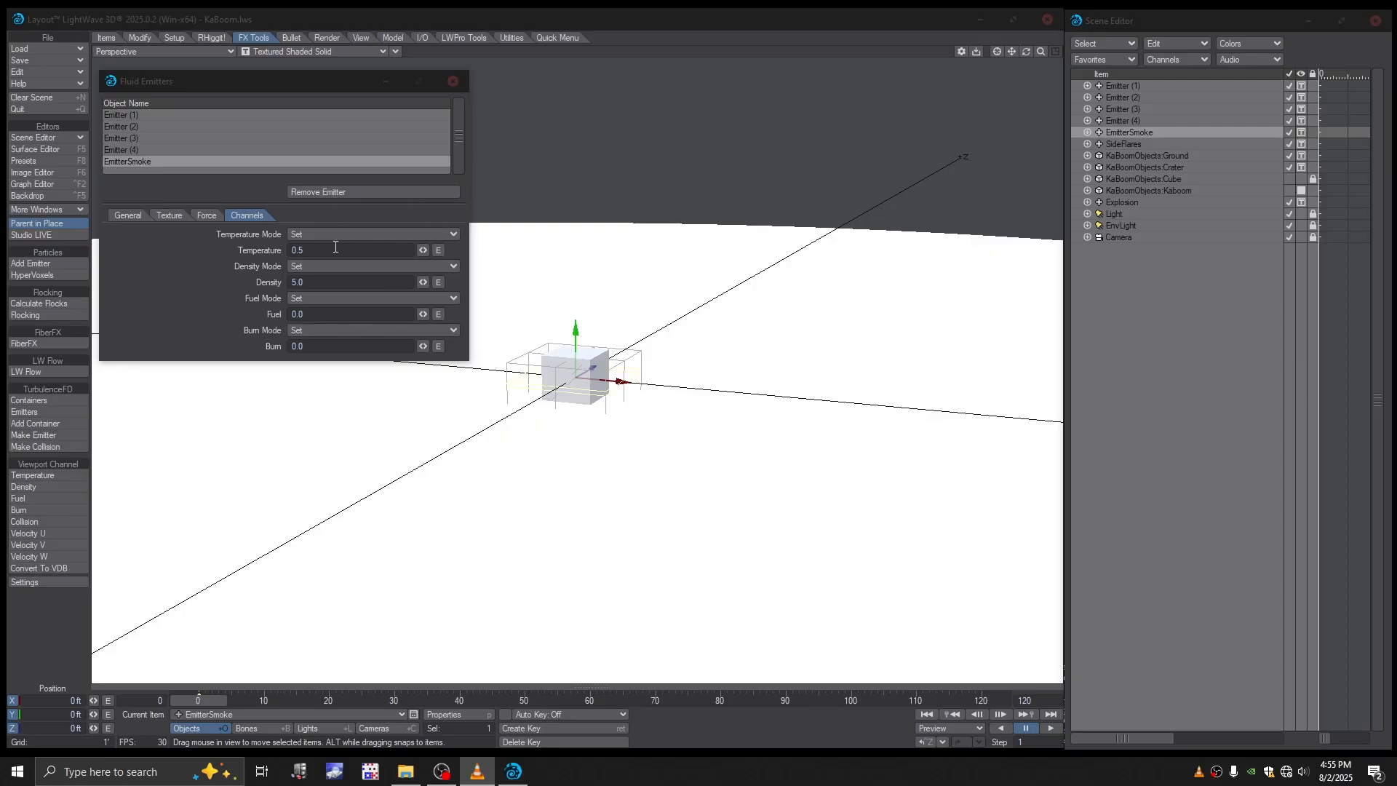
# - Make SideFlares a TurbulenceFD emitter with a 2-inch radius and Fill object enabled
pyautogui.click(1122, 149)
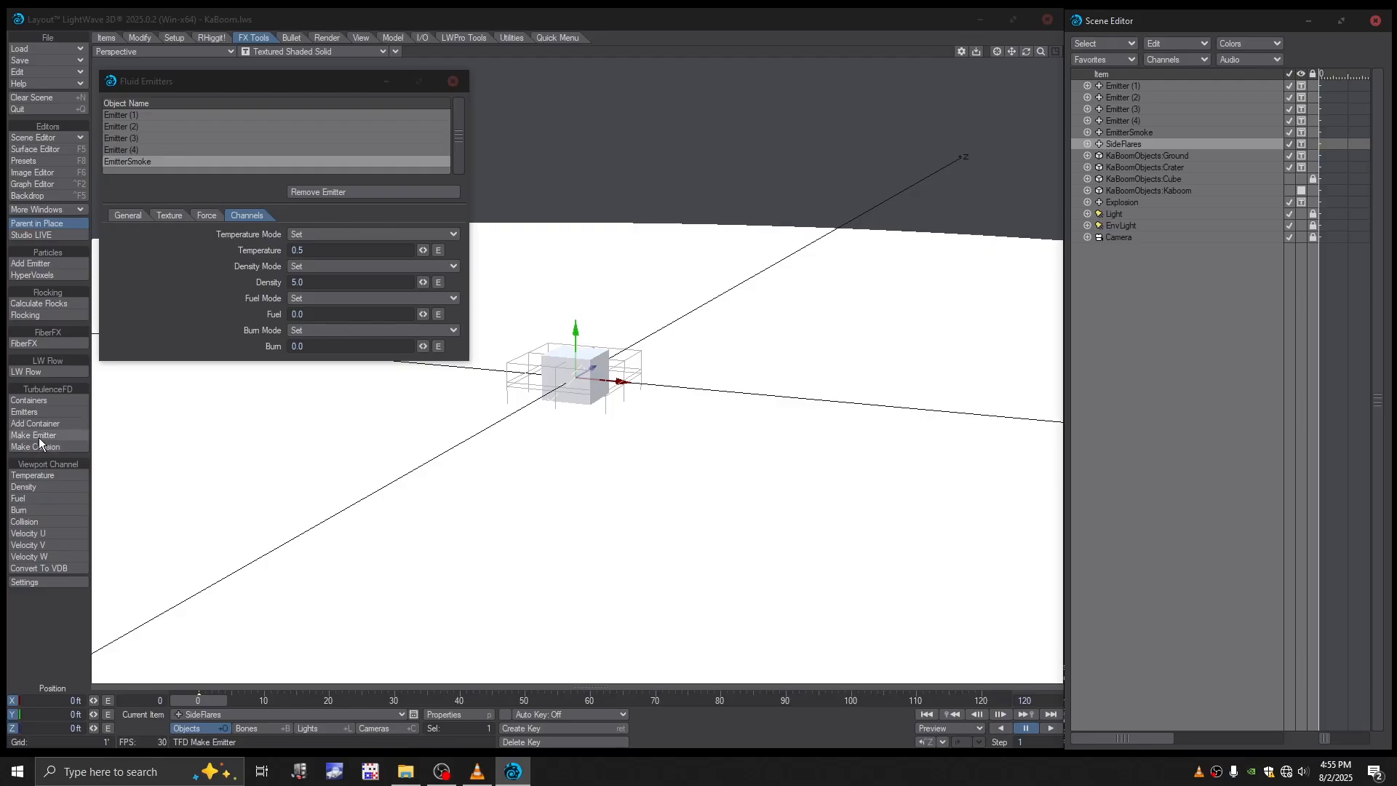
pyautogui.click(237, 296)
pyautogui.scroll(-1, 458, 160)
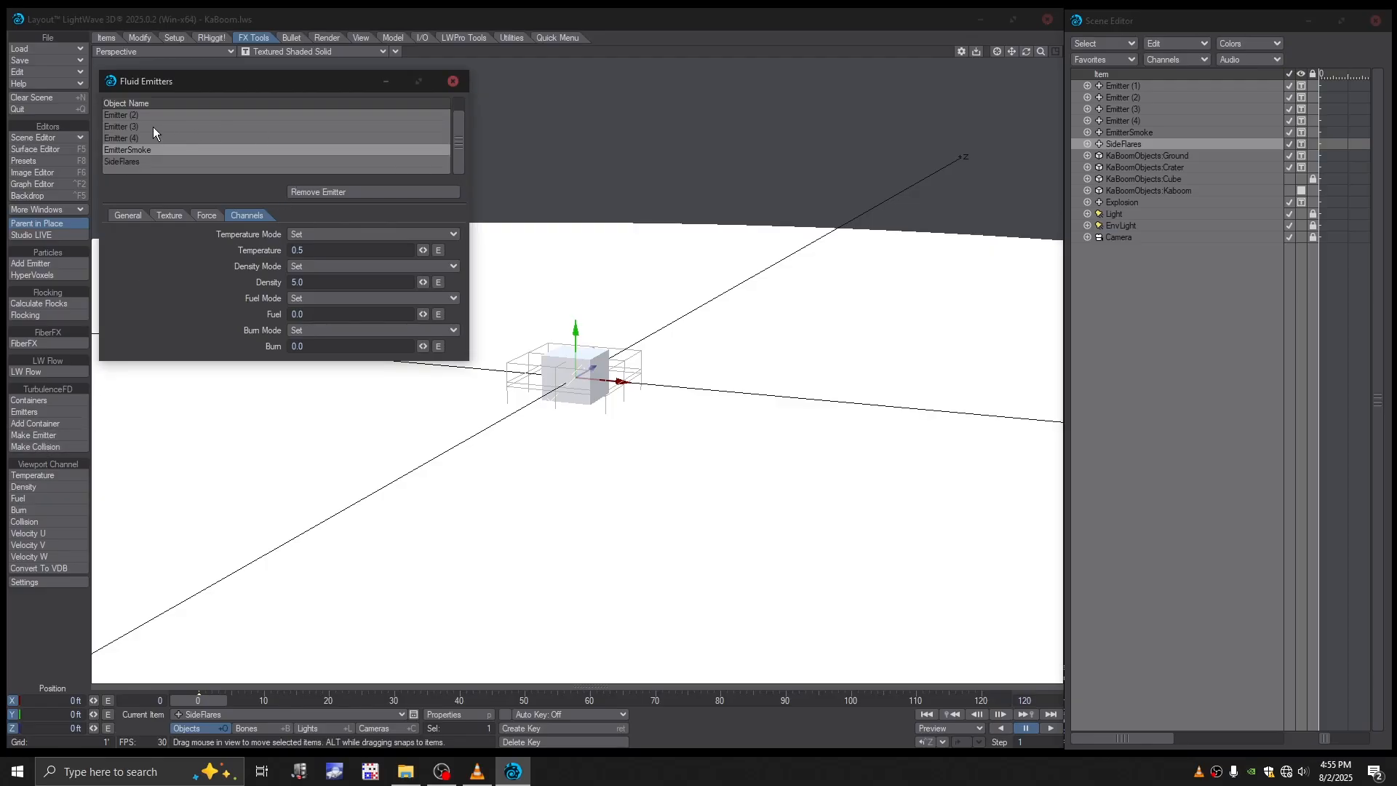
pyautogui.click(116, 161)
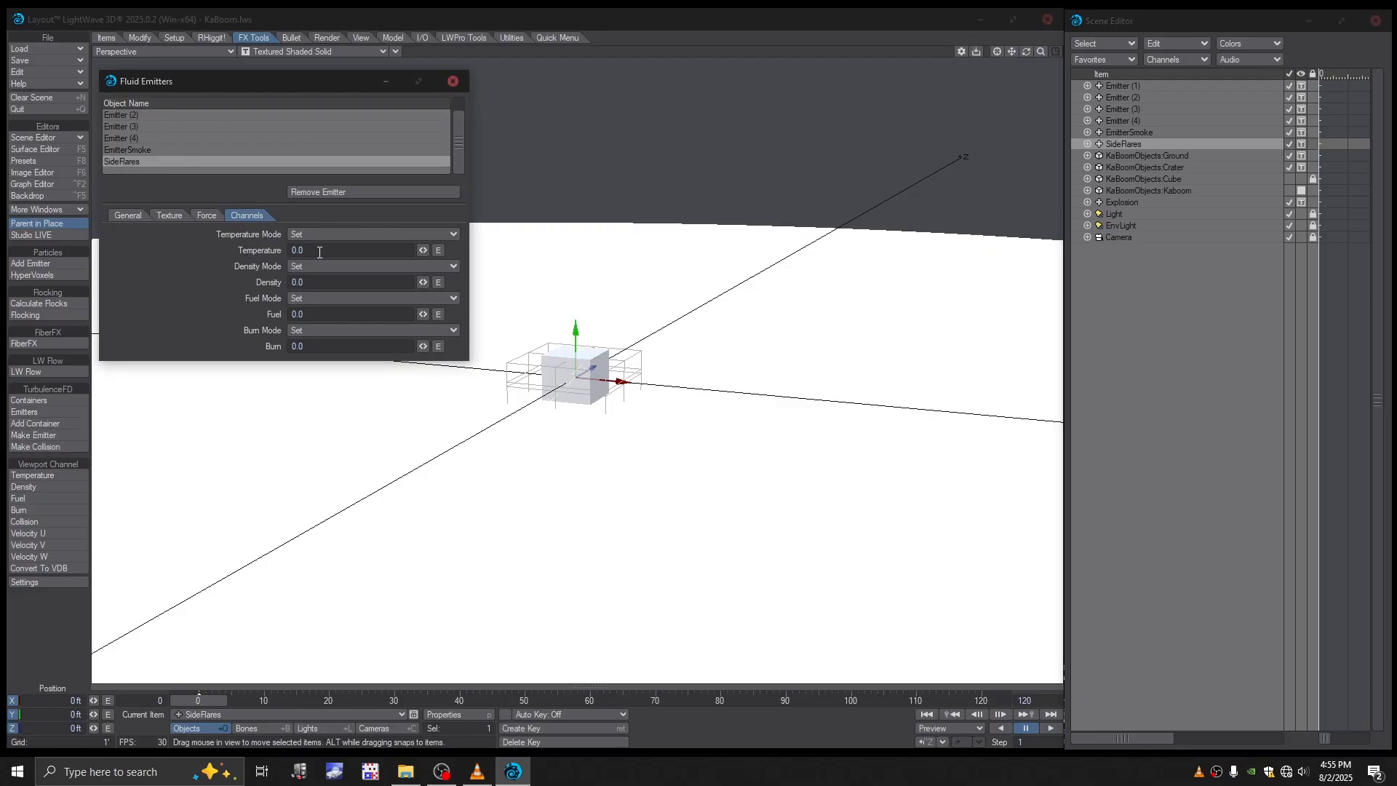
pyautogui.click(122, 216)
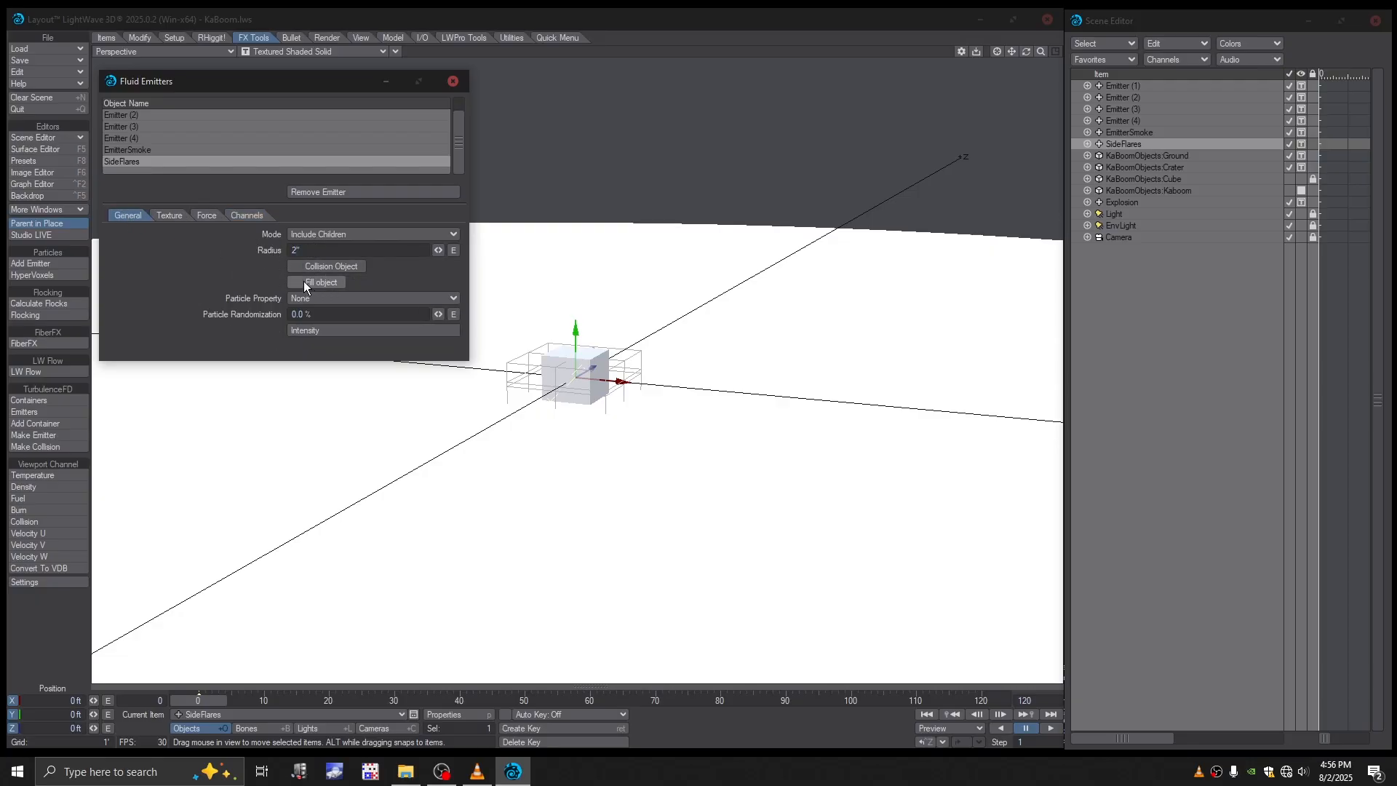
pyautogui.click(305, 282)
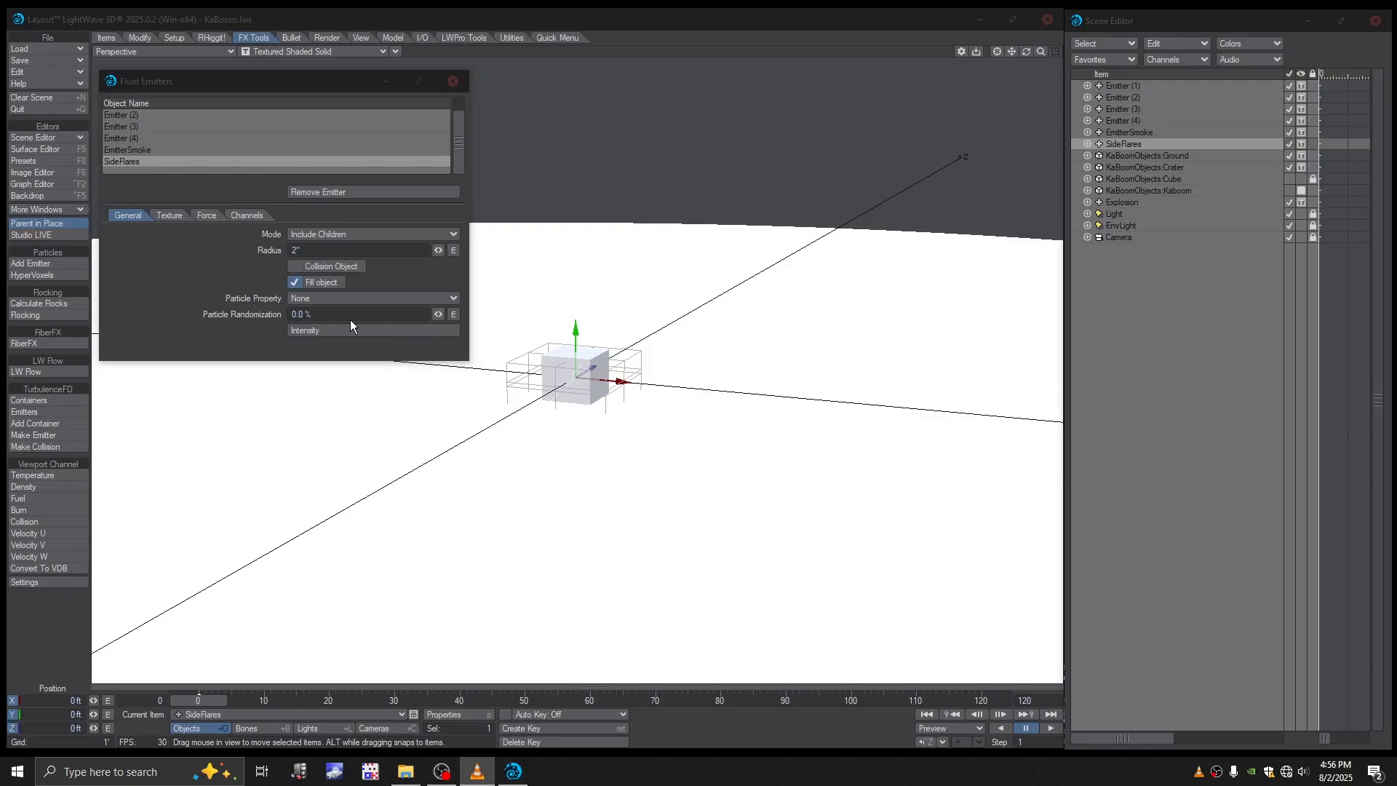
# - Set SideFlares' temperature, density and burn channels to 1 and its fuel channel to 5
pyautogui.click(238, 212)
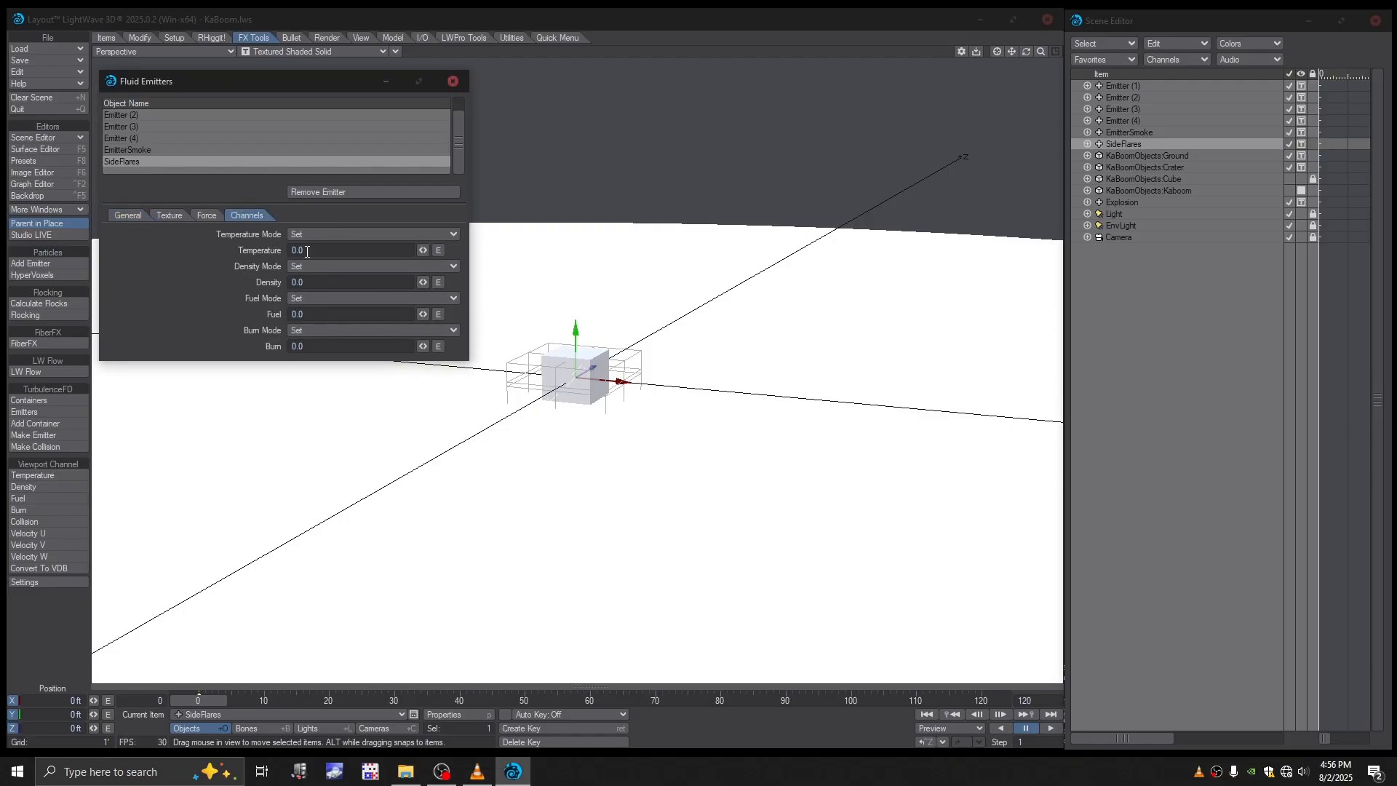
pyautogui.click(307, 250)
pyautogui.write('1')
pyautogui.press('Tab')
pyautogui.write('1')
pyautogui.press('Tab')
pyautogui.write('5')
pyautogui.press('Tab')
pyautogui.write('1')
pyautogui.click(1181, 443)
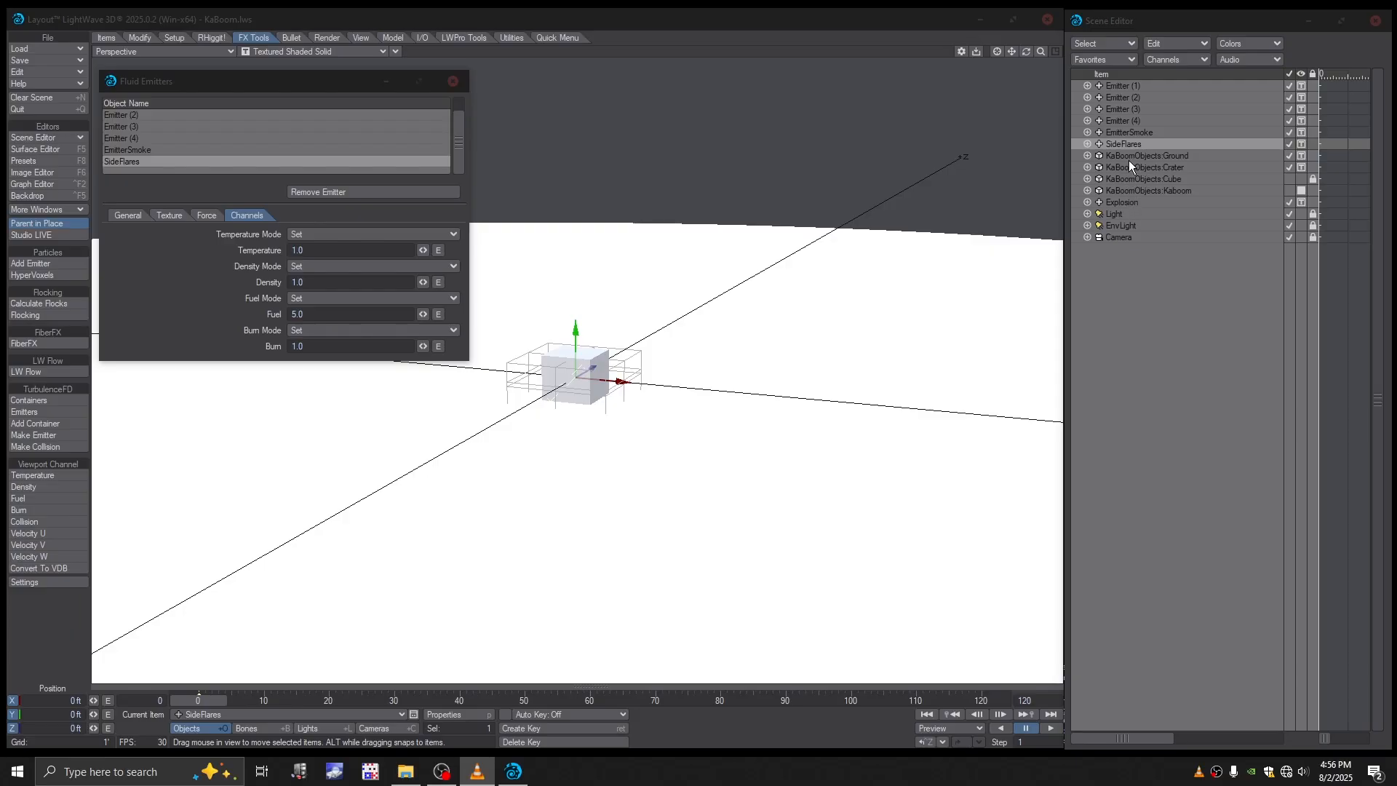
# - Make KaBoomObjects:Kaboom a TurbulenceFD emitter
pyautogui.click(1126, 191)
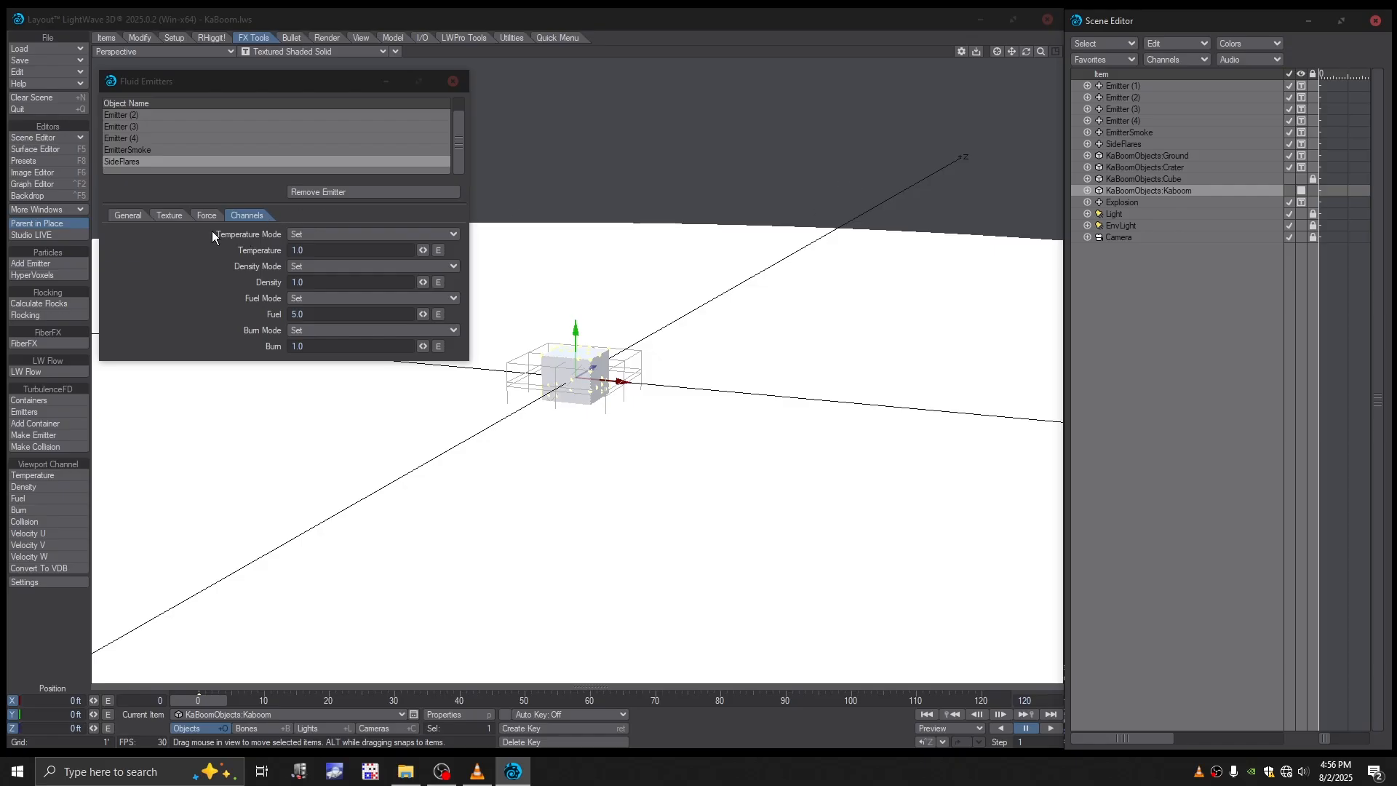
pyautogui.click(128, 216)
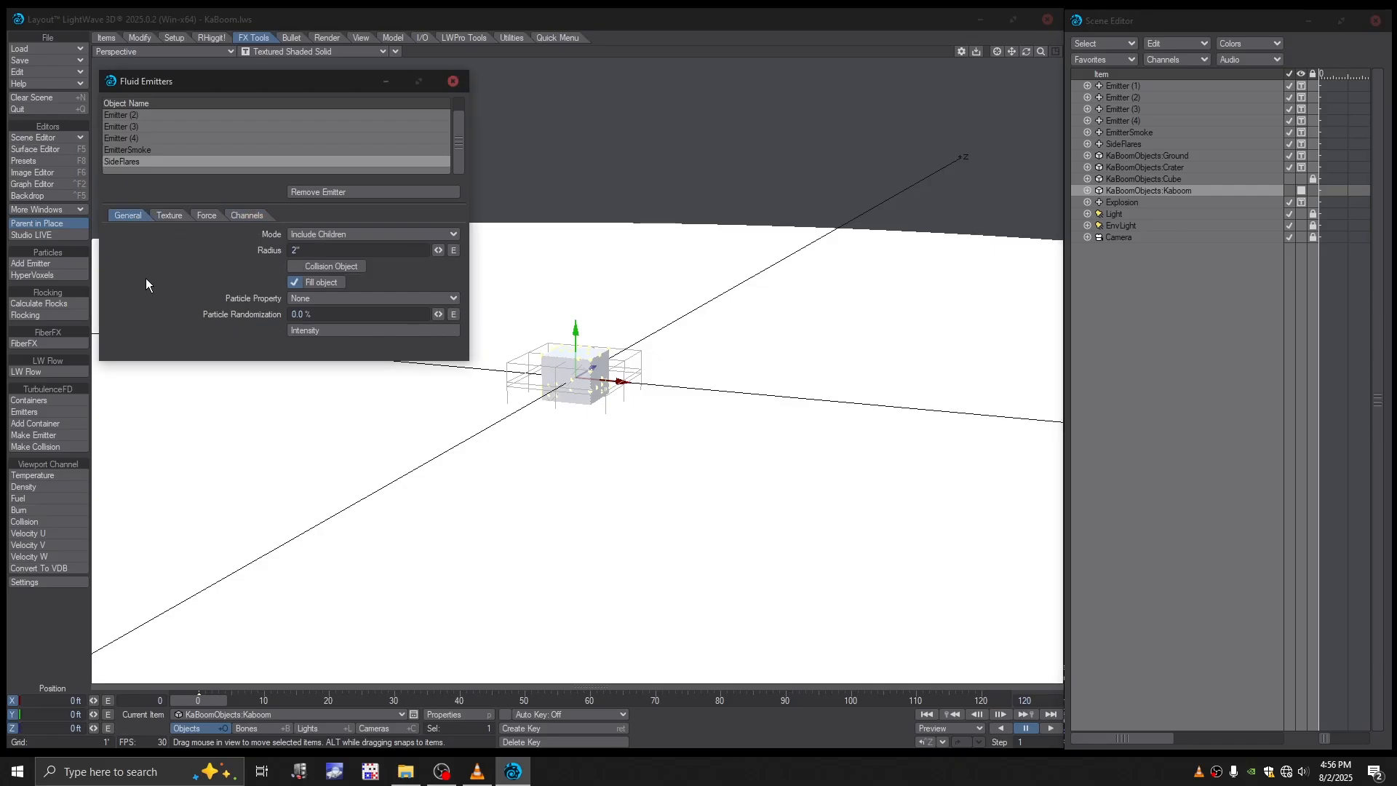
pyautogui.click(51, 435)
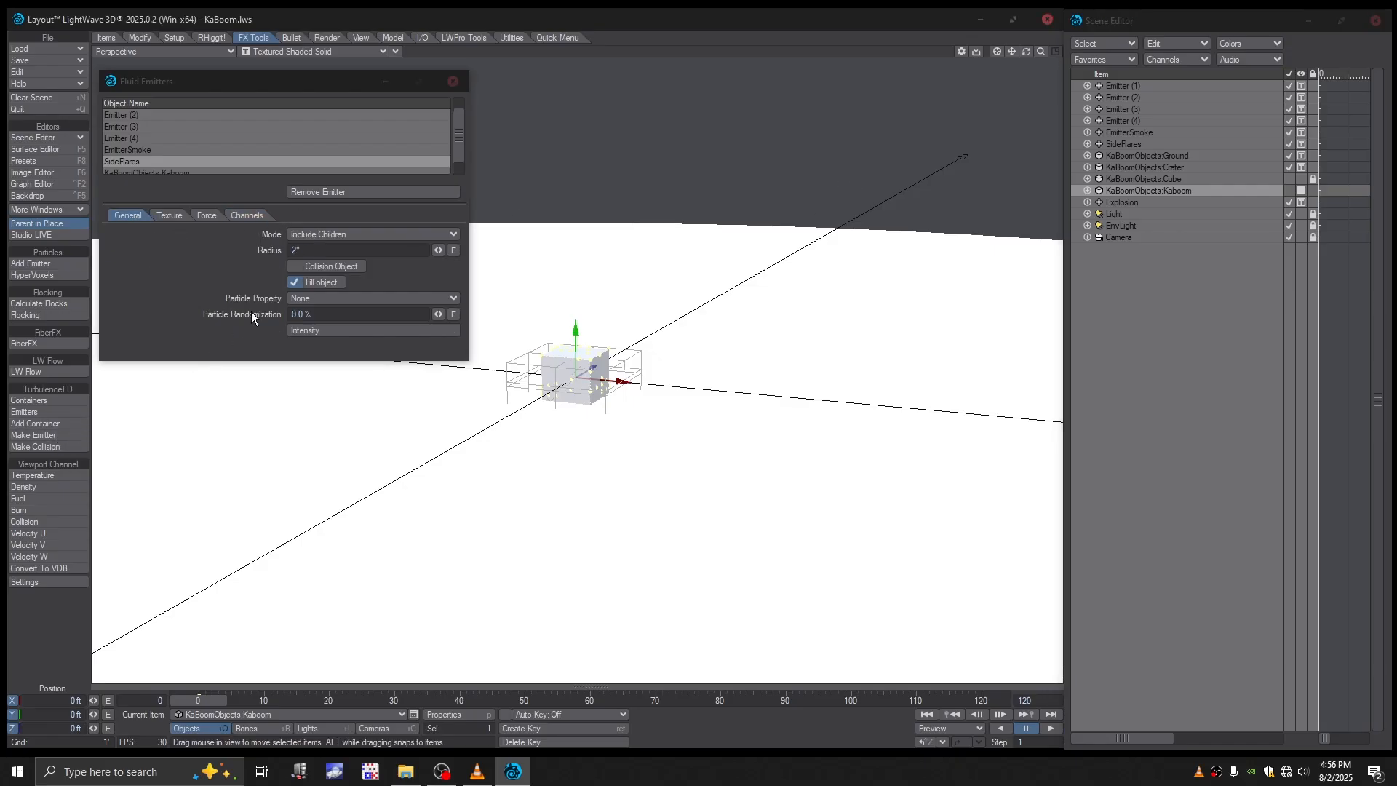
# - Set SideFlares' fluid emission radius to 0.4 inches, comparing it with Emitter (4)'s radius
pyautogui.click(290, 251)
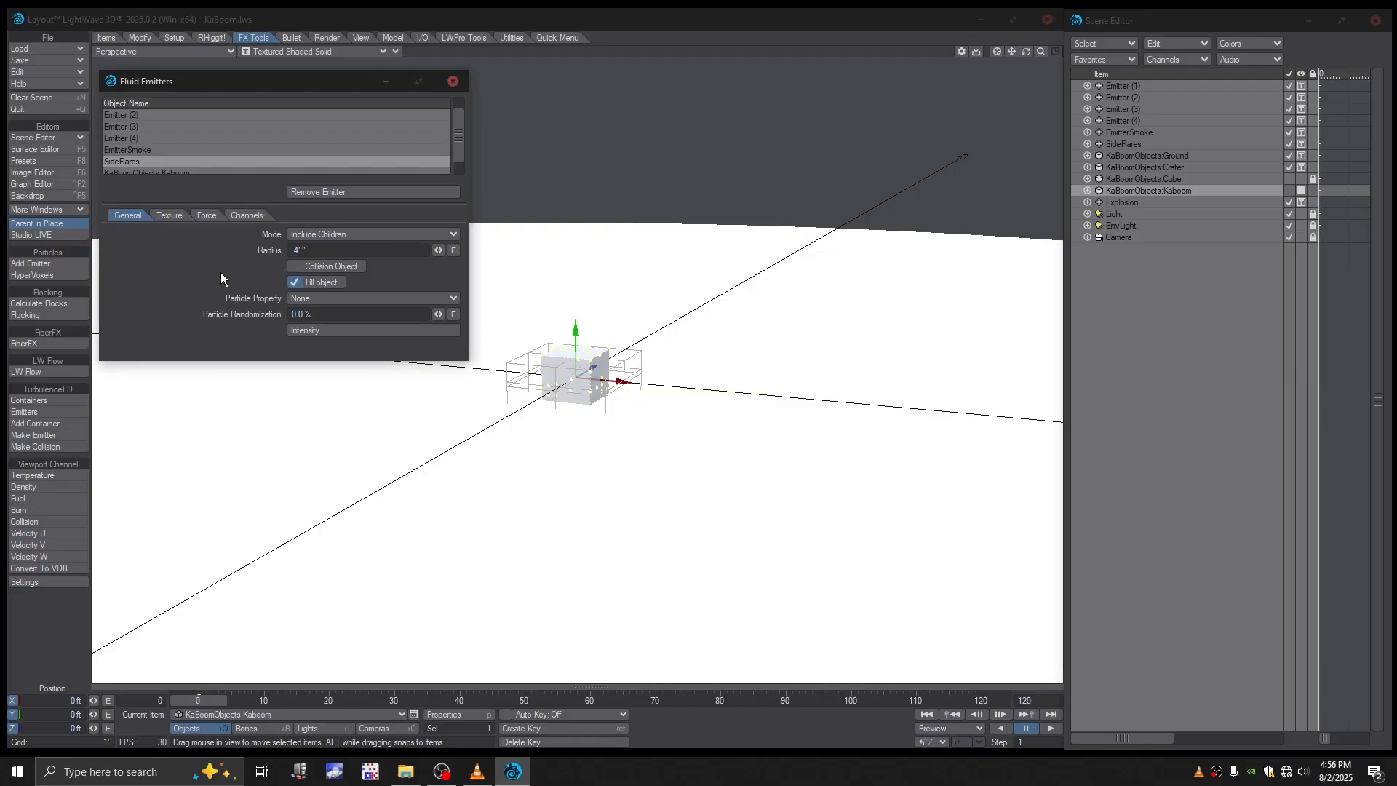
pyautogui.press('Return')
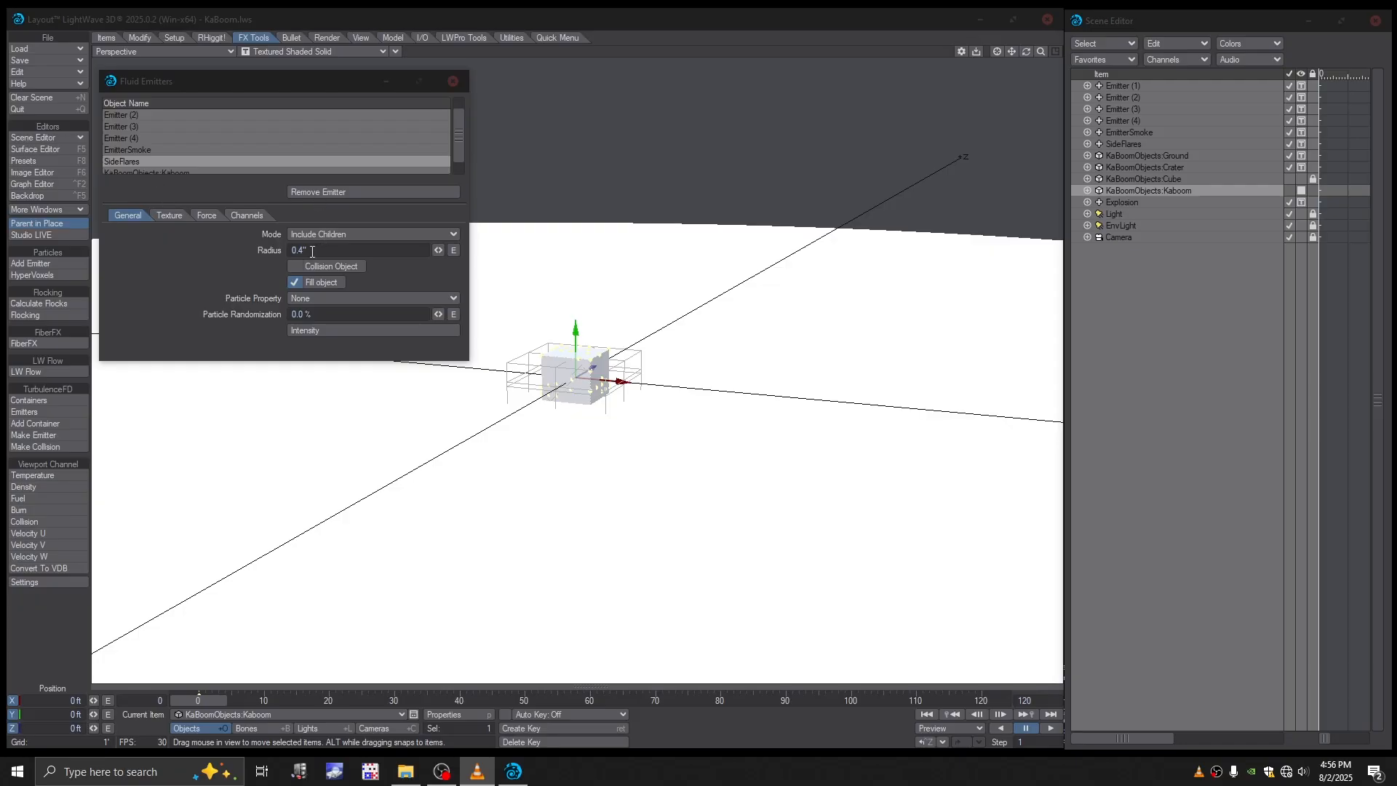
pyautogui.click(119, 138)
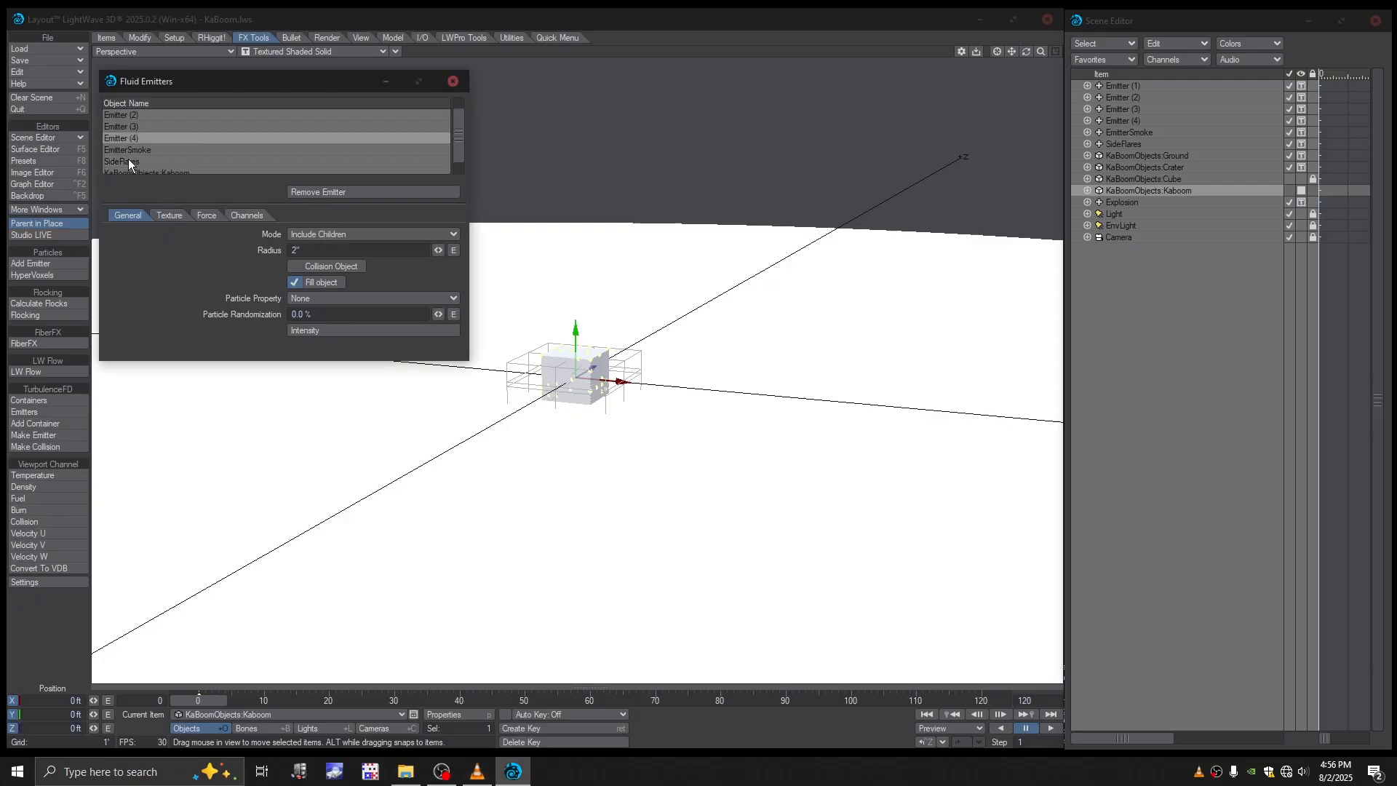
pyautogui.click(128, 160)
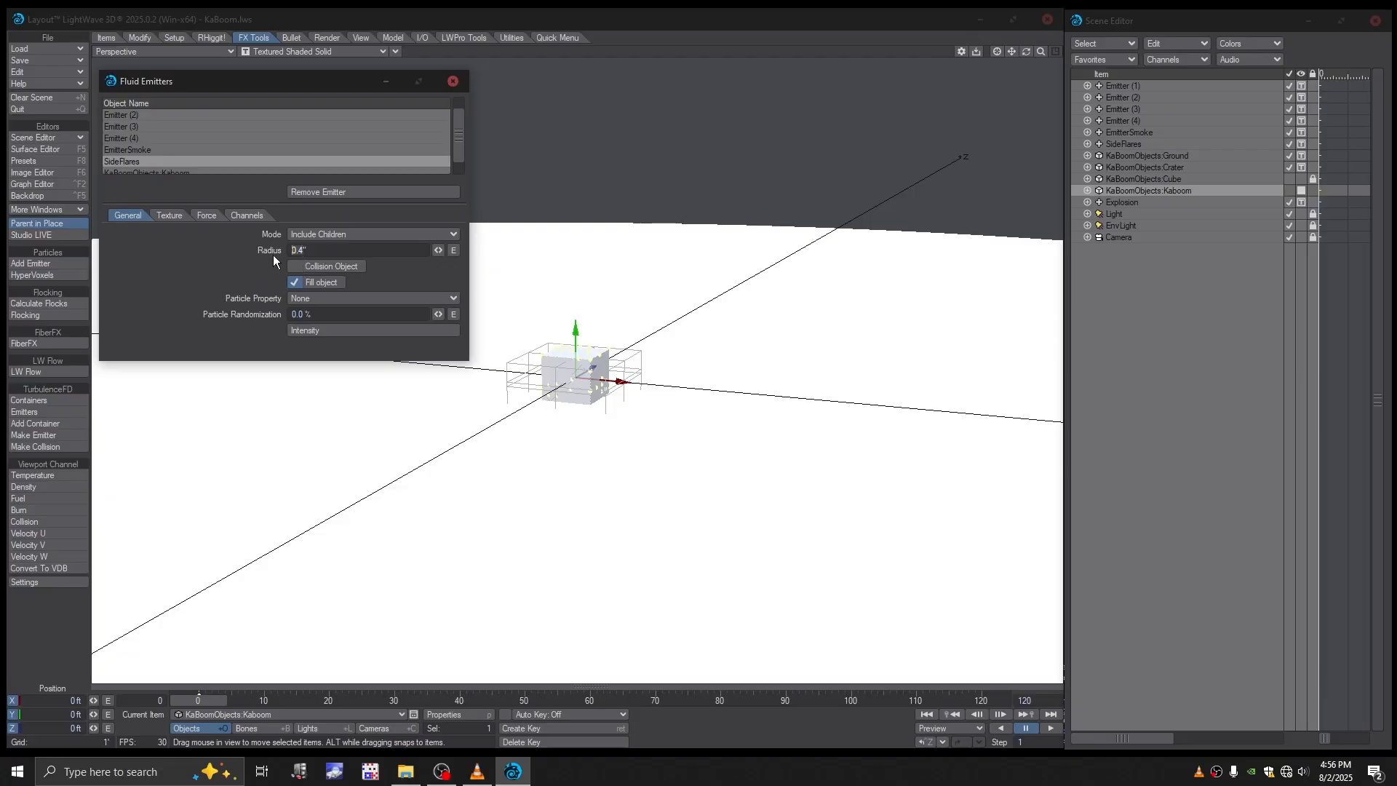
# - Set KaBoomObjects:Kaboom's fluid emission radius to 0.4 inches and enable Fill object
pyautogui.click(125, 172)
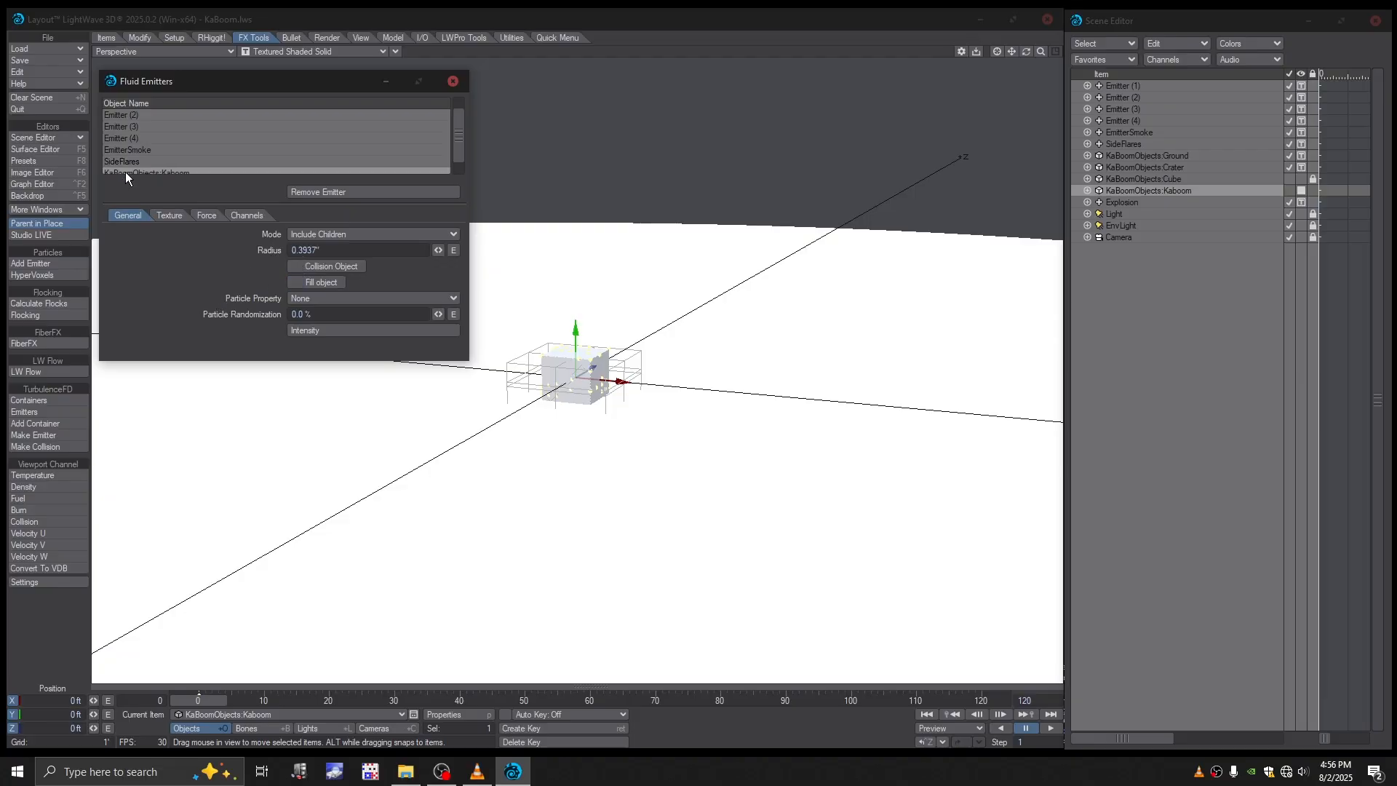
pyautogui.click(318, 251)
pyautogui.press('BackSpace')
pyautogui.press('BackSpace')
pyautogui.press('BackSpace')
pyautogui.press('BackSpace')
pyautogui.write('4')
pyautogui.moveTo(459, 153); pyautogui.dragTo(458, 169)
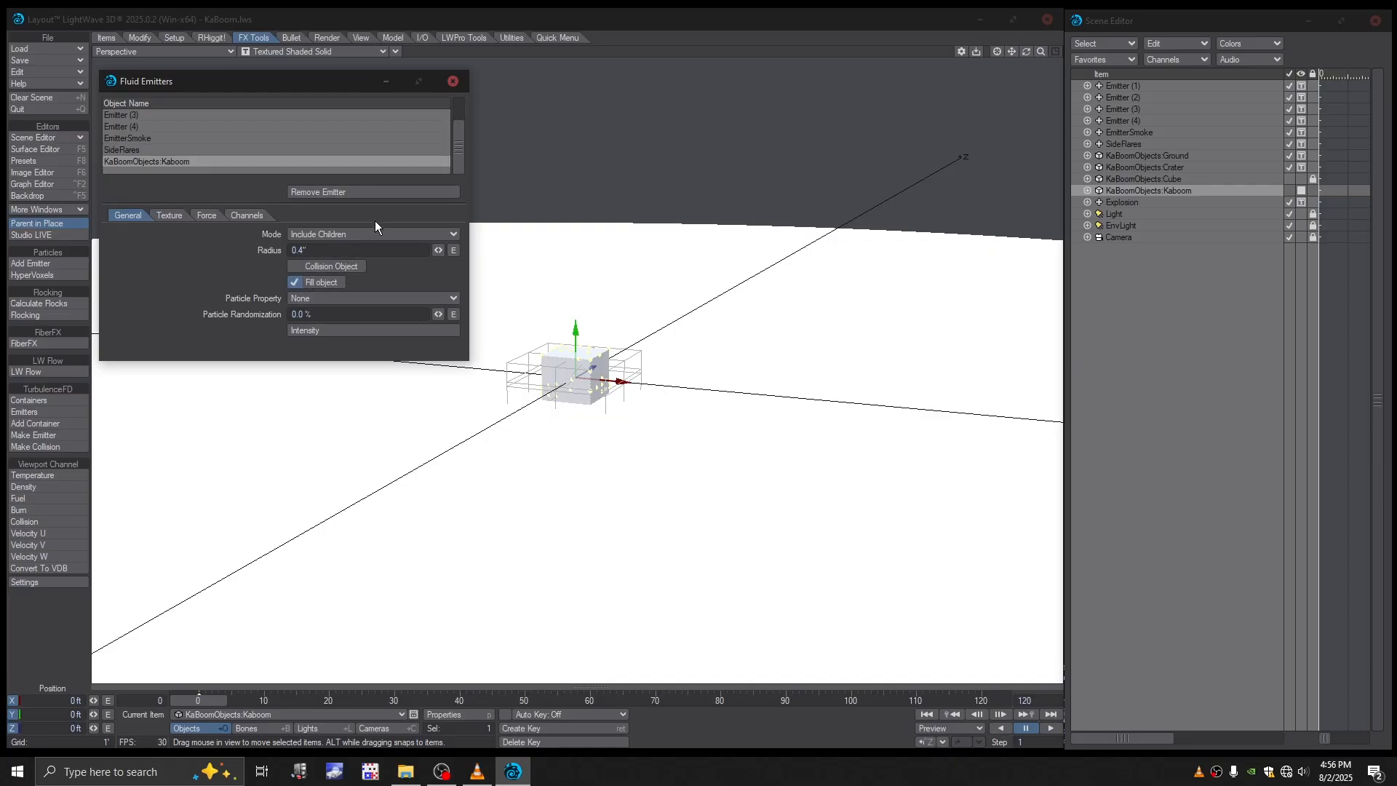
# - Set the Kaboom emitter's temperature, density, fuel and burn channels to 1 and close the fluid emitter settings
pyautogui.click(253, 219)
pyautogui.click(320, 251)
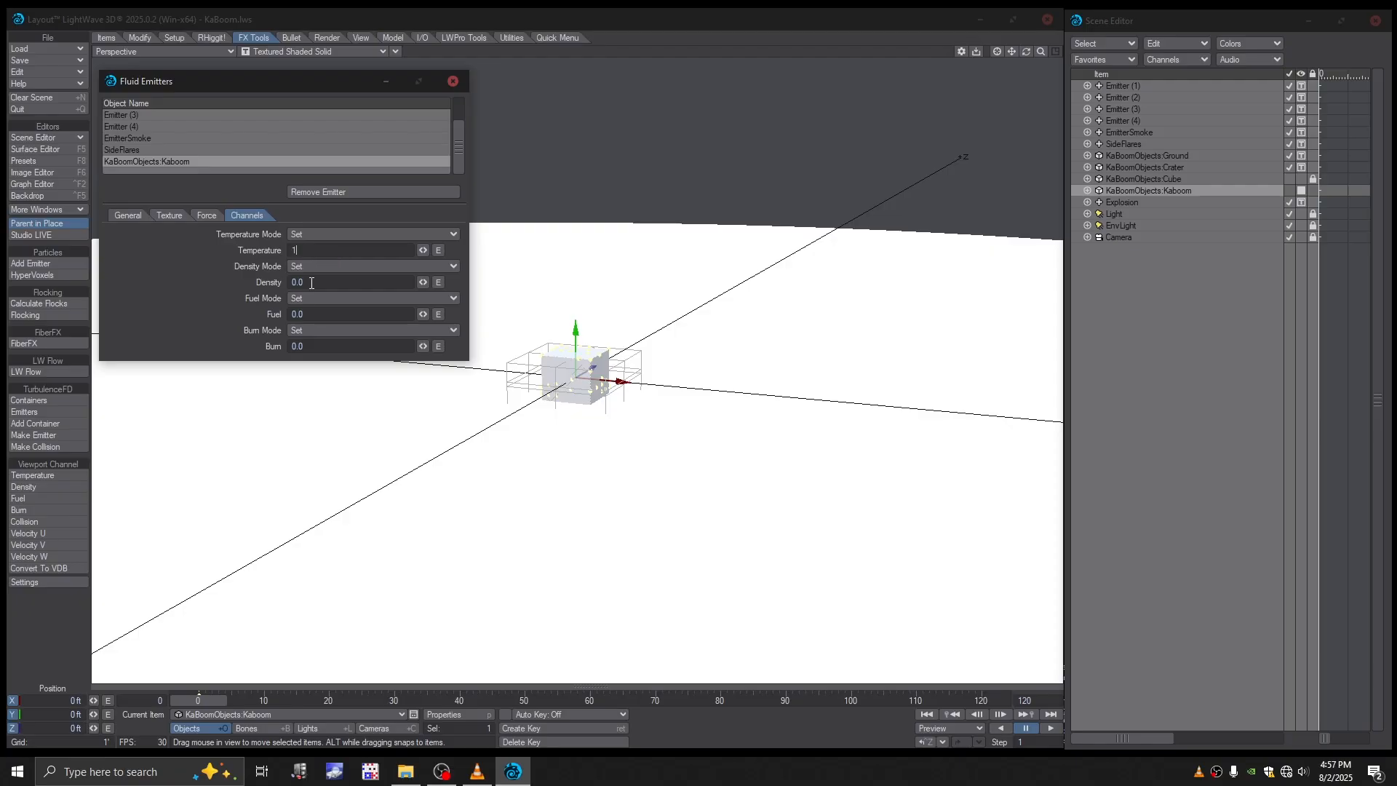
pyautogui.write('1')
pyautogui.press('Tab')
pyautogui.write('1')
pyautogui.press('Tab')
pyautogui.write('1')
pyautogui.press('Tab')
pyautogui.write('1')
pyautogui.press('Tab')
pyautogui.hotkey('alt', 'Tab')
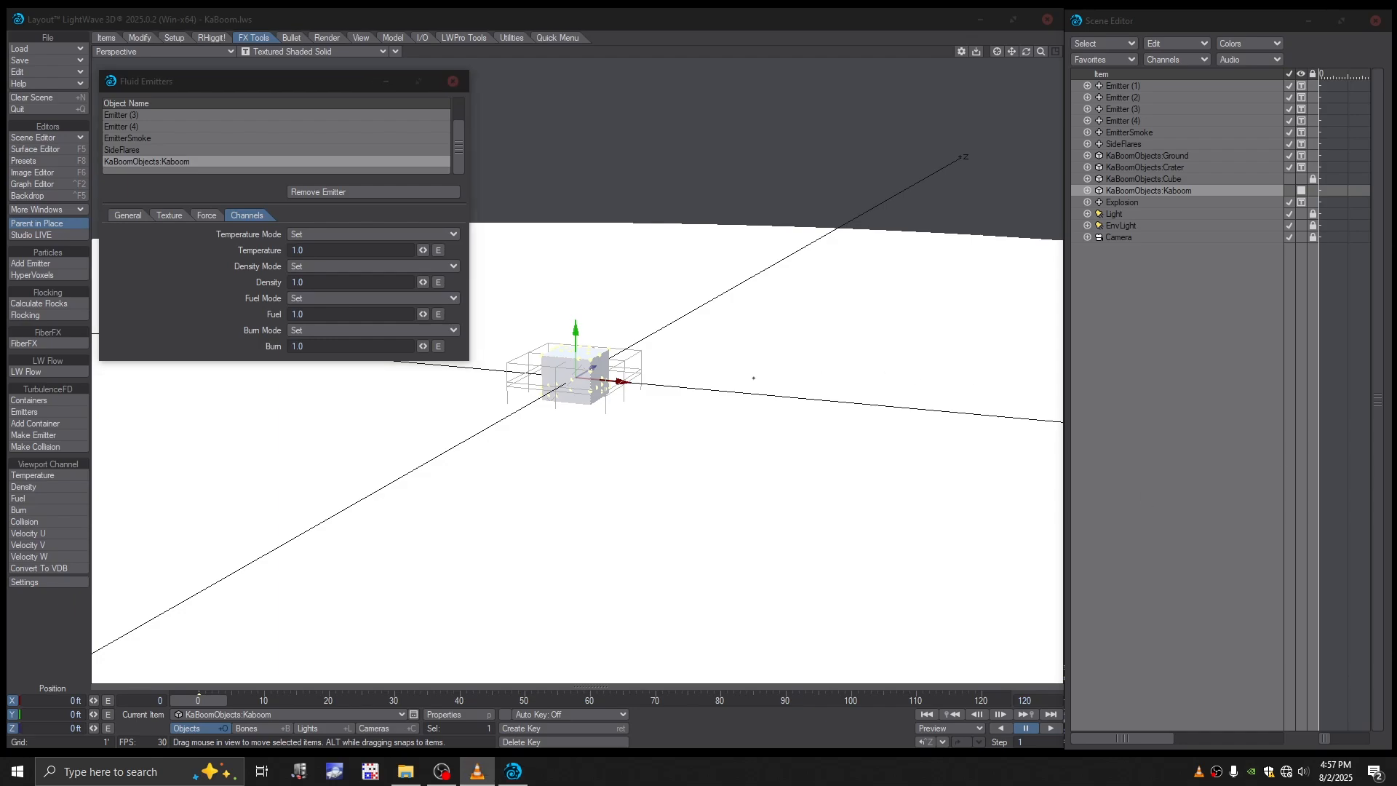
pyautogui.click(453, 81)
# - Lower KaBoomObjects:Ground to a Y position of -8 inches
pyautogui.keyDown('alt'); pyautogui.moveTo(805, 337); pyautogui.dragTo(764, 377); pyautogui.keyUp('alt')
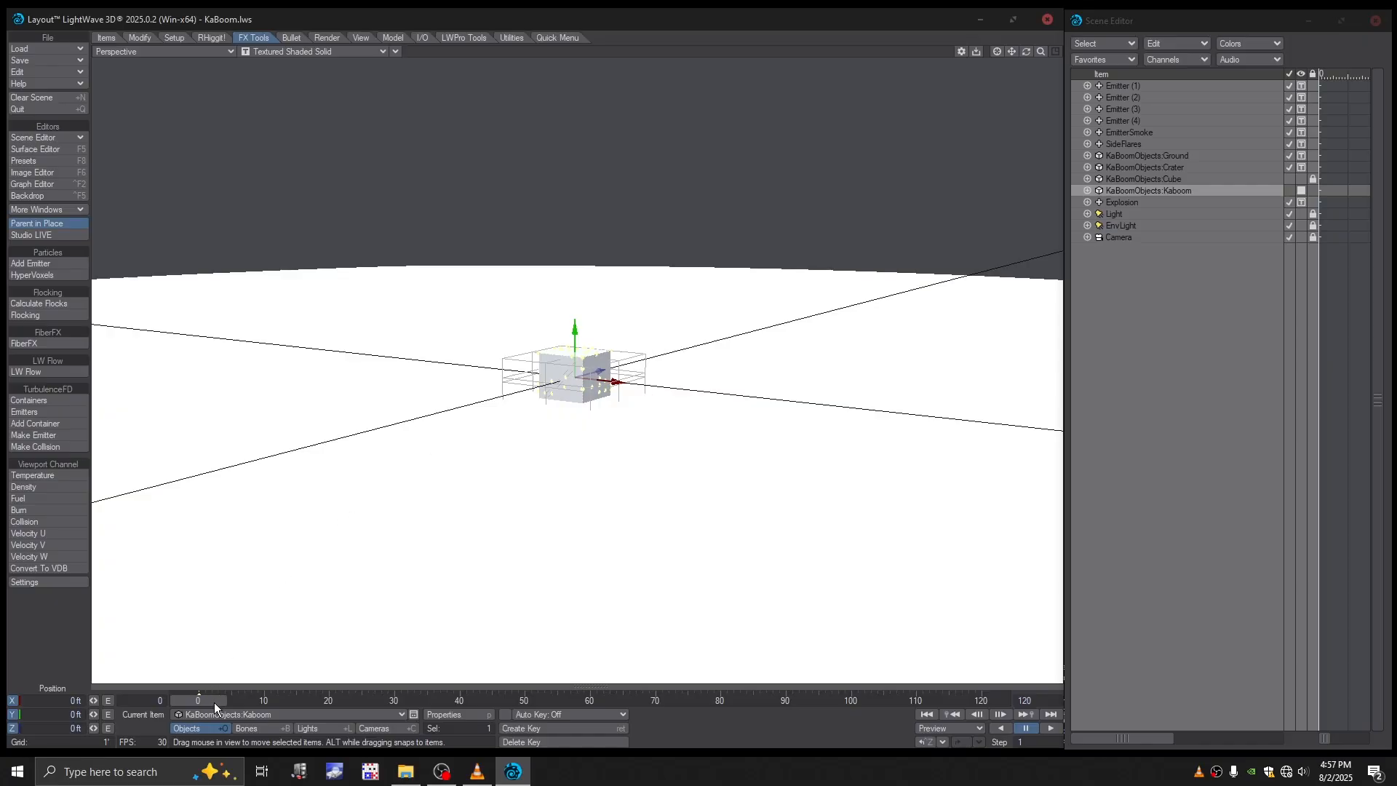
pyautogui.moveTo(214, 701)
pyautogui.mouseDown()
pyautogui.moveTo(462, 701)
pyautogui.moveTo(214, 702)
pyautogui.mouseUp()
pyautogui.keyDown('alt'); pyautogui.moveTo(466, 407); pyautogui.dragTo(505, 455); pyautogui.keyUp('alt')
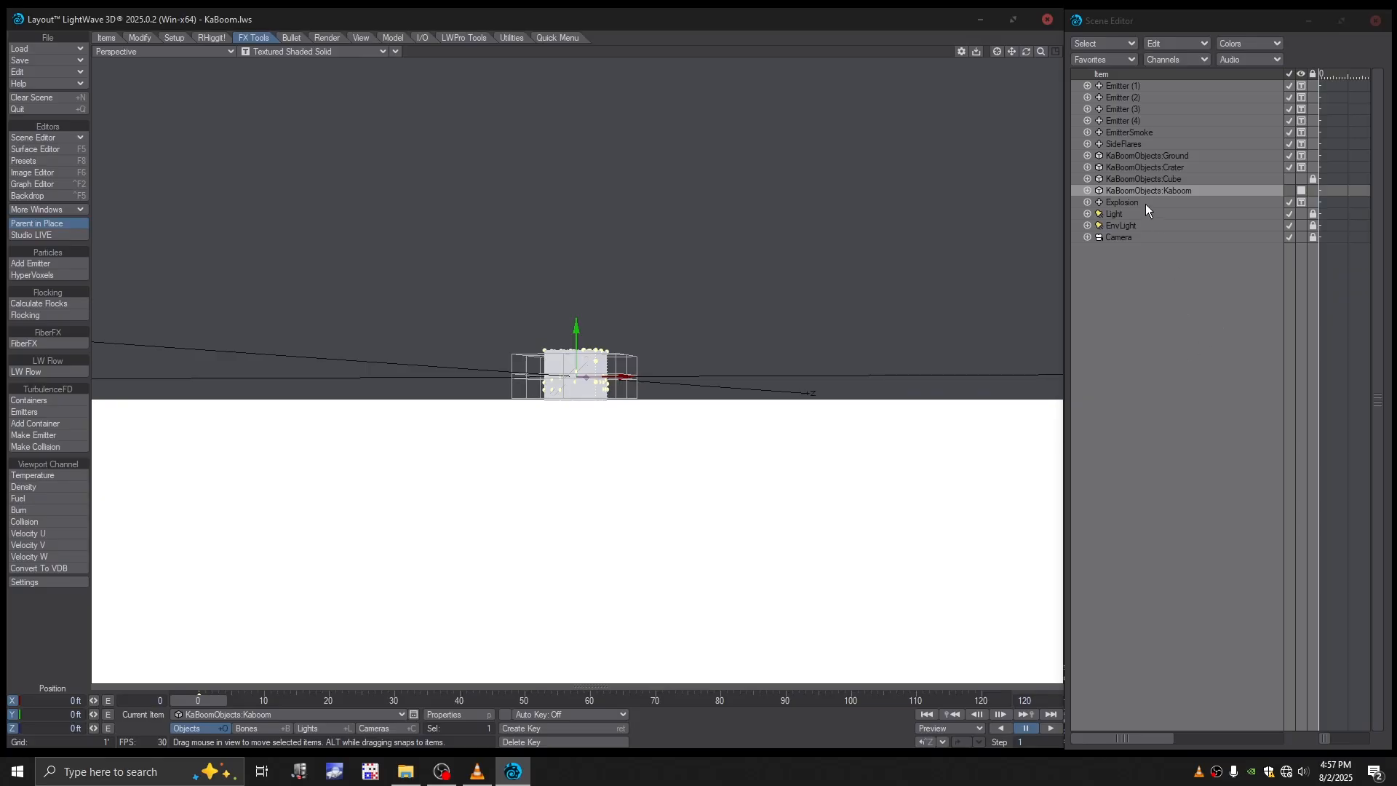
pyautogui.click(1136, 157)
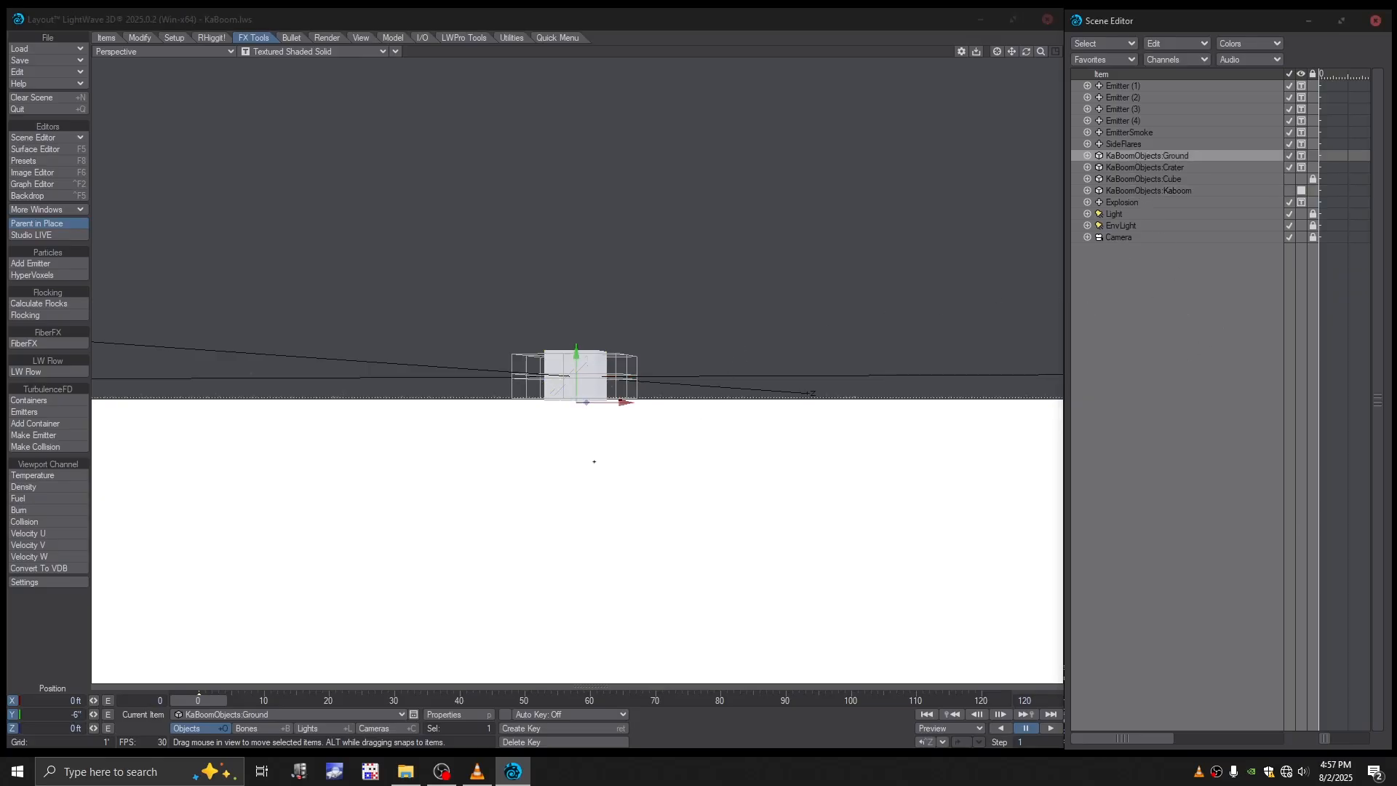
pyautogui.click(76, 715)
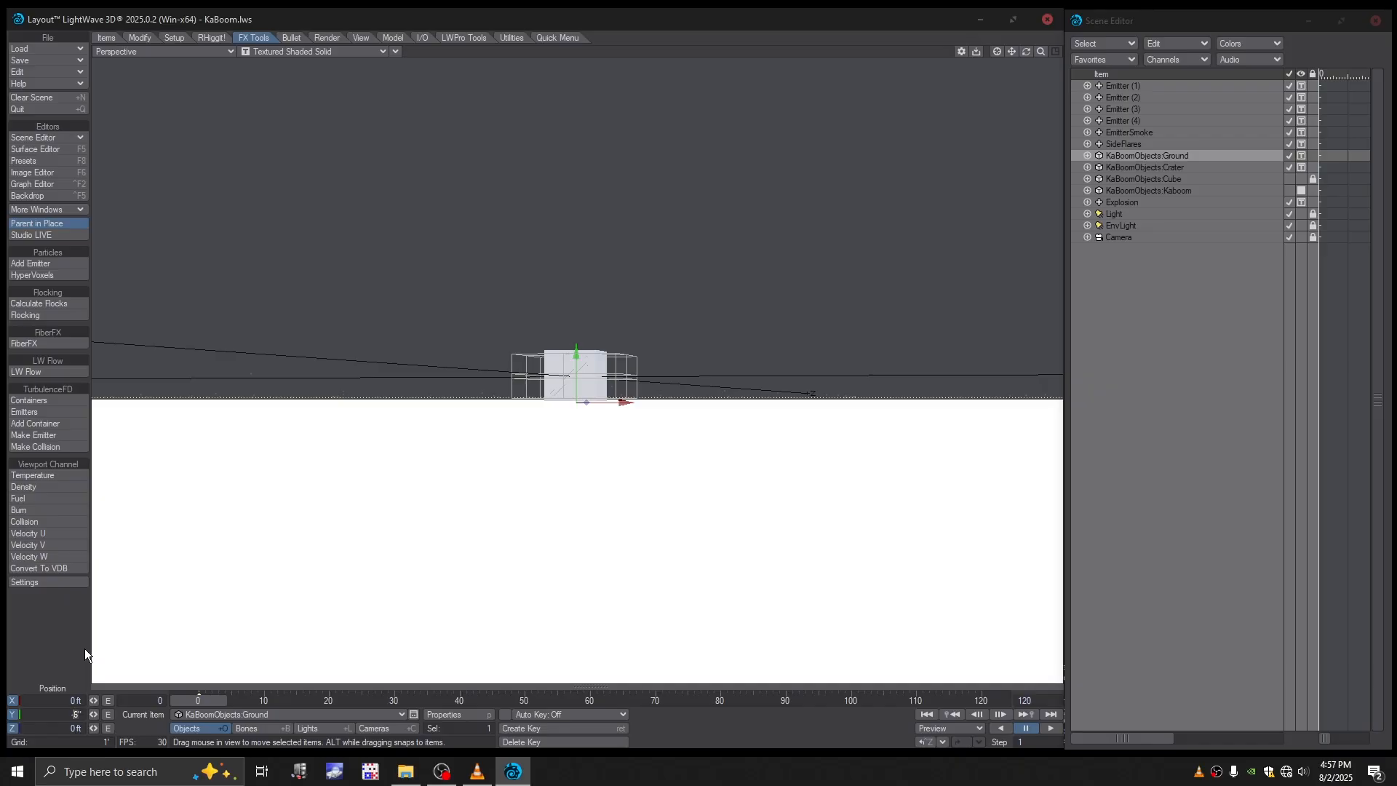
pyautogui.write('8')
# - Lower KaBoomObjects:Crater to a Y position of -9 inches and create a motion key at frame 0
pyautogui.click(1168, 167)
pyautogui.click(1167, 167)
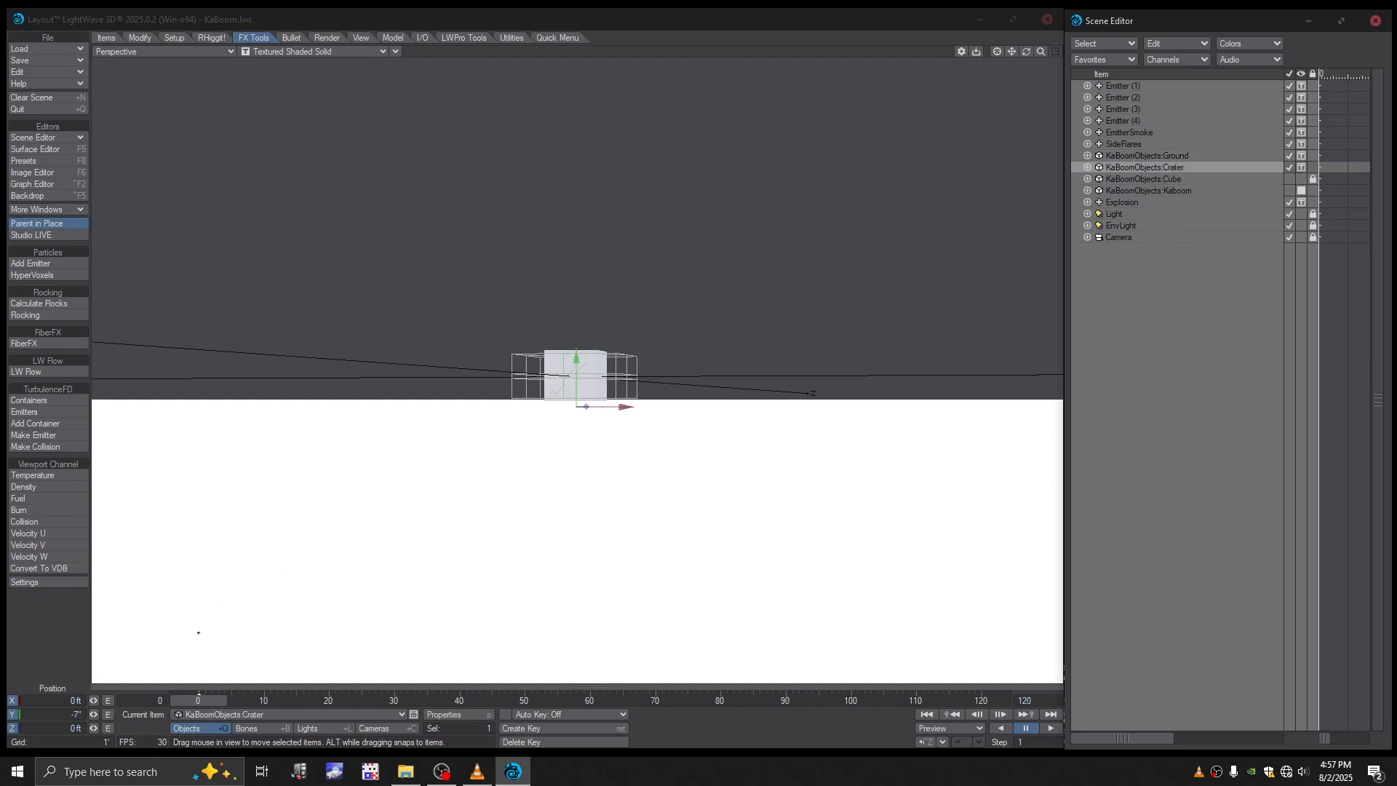
pyautogui.click(76, 715)
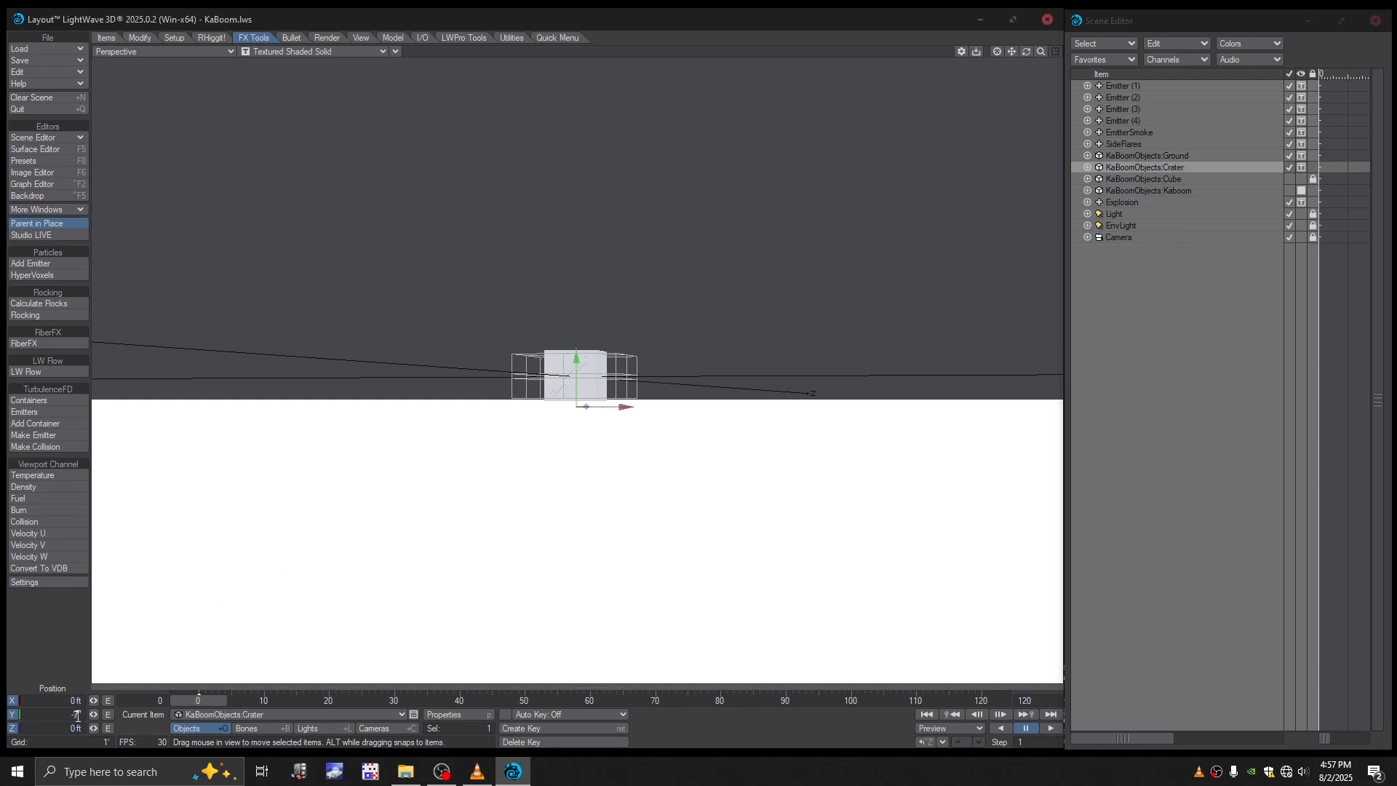
pyautogui.press('BackSpace')
pyautogui.write('9')
pyautogui.press('Return')
pyautogui.press('Return')
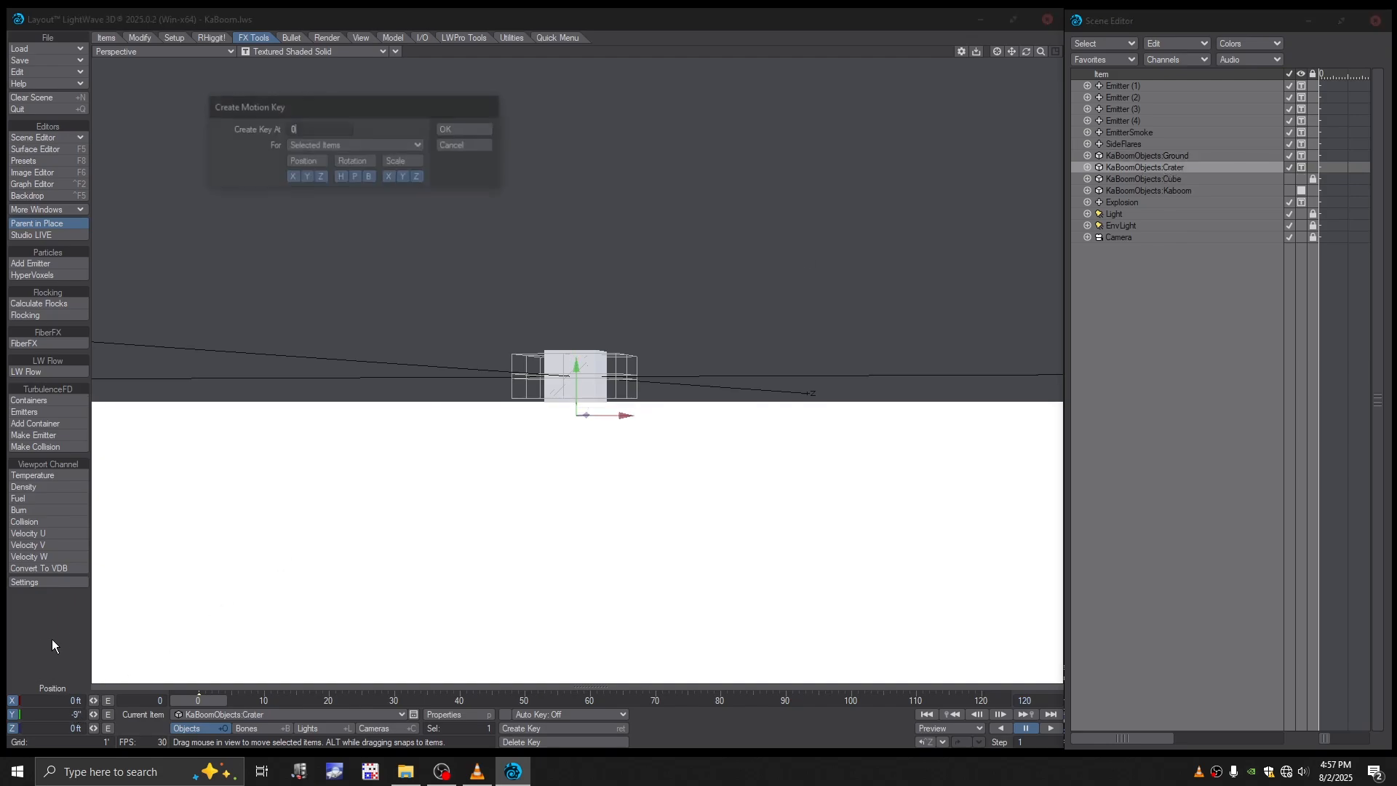
pyautogui.press('Return')
# - Scrub through the debris motion, return to frame 0 and save the scene over the existing KaBoom.lws
pyautogui.moveTo(616, 445)
pyautogui.keyDown('alt'); pyautogui.mouseDown()
pyautogui.moveTo(618, 431)
pyautogui.moveTo(623, 460)
pyautogui.moveTo(607, 425)
pyautogui.moveTo(623, 458)
pyautogui.moveTo(610, 463)
pyautogui.mouseUp(); pyautogui.keyUp('alt')
pyautogui.moveTo(209, 703); pyautogui.dragTo(268, 703)
pyautogui.scroll(-4, 577, 370)
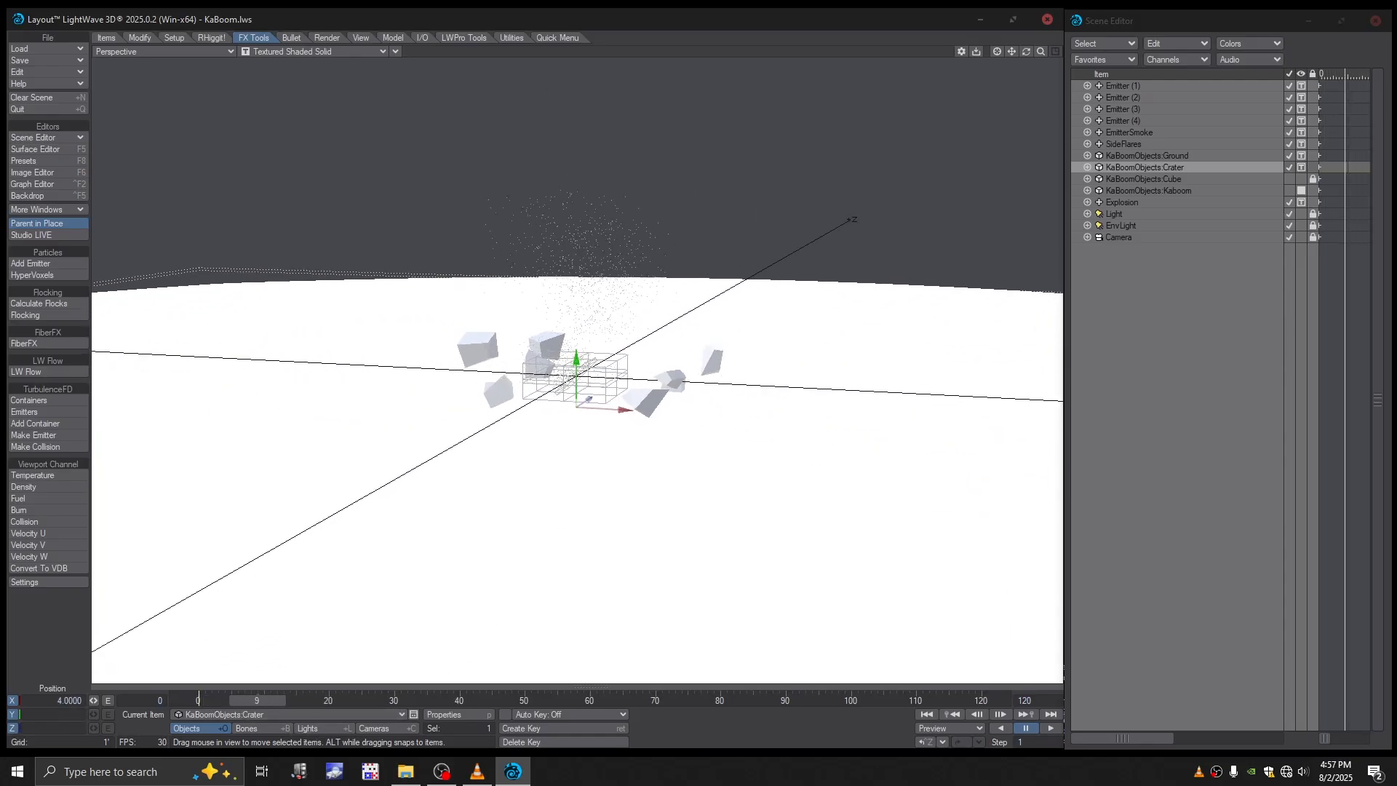
pyautogui.keyDown('ctrl'); pyautogui.keyDown('alt'); pyautogui.moveTo(349, 641); pyautogui.dragTo(362, 641); pyautogui.keyUp('alt'); pyautogui.keyUp('ctrl')
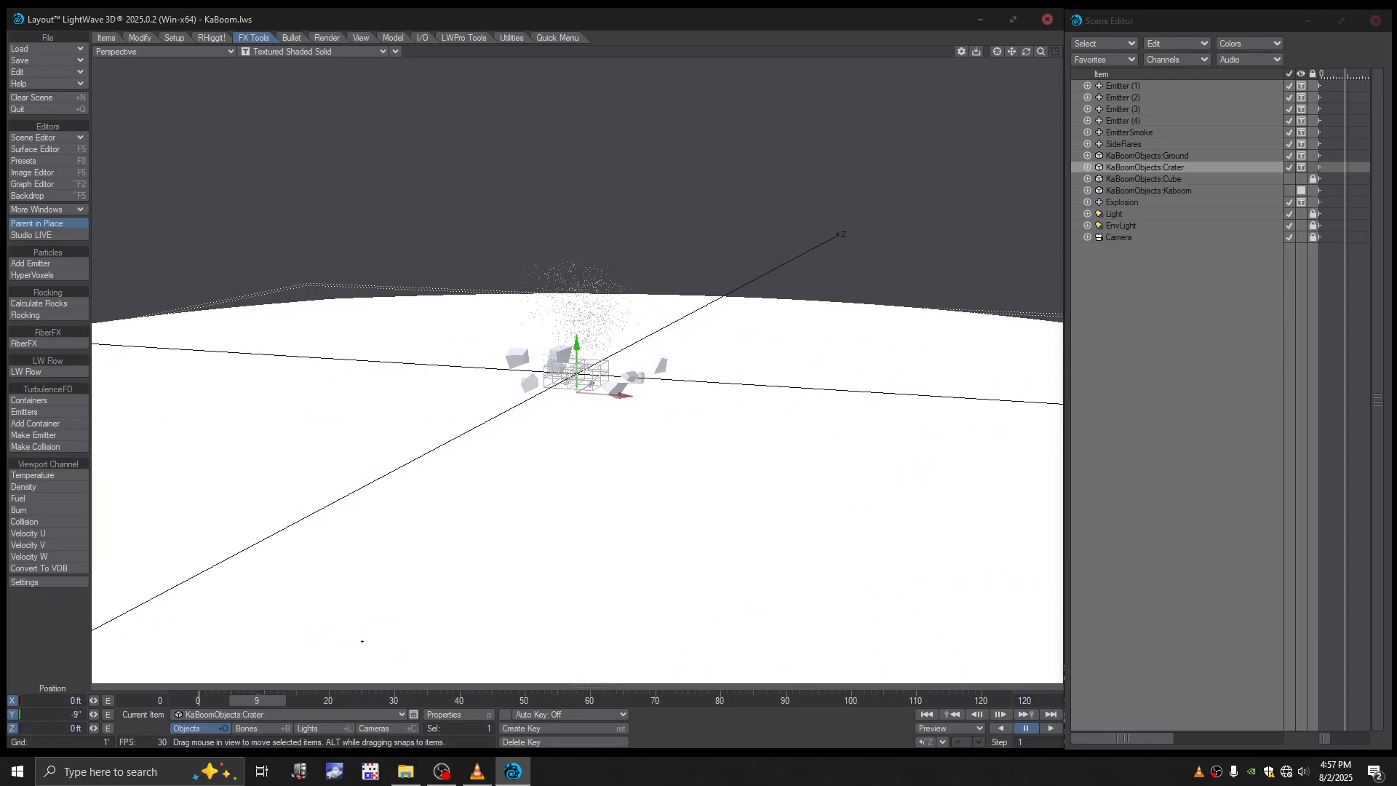
pyautogui.moveTo(269, 699); pyautogui.dragTo(400, 699)
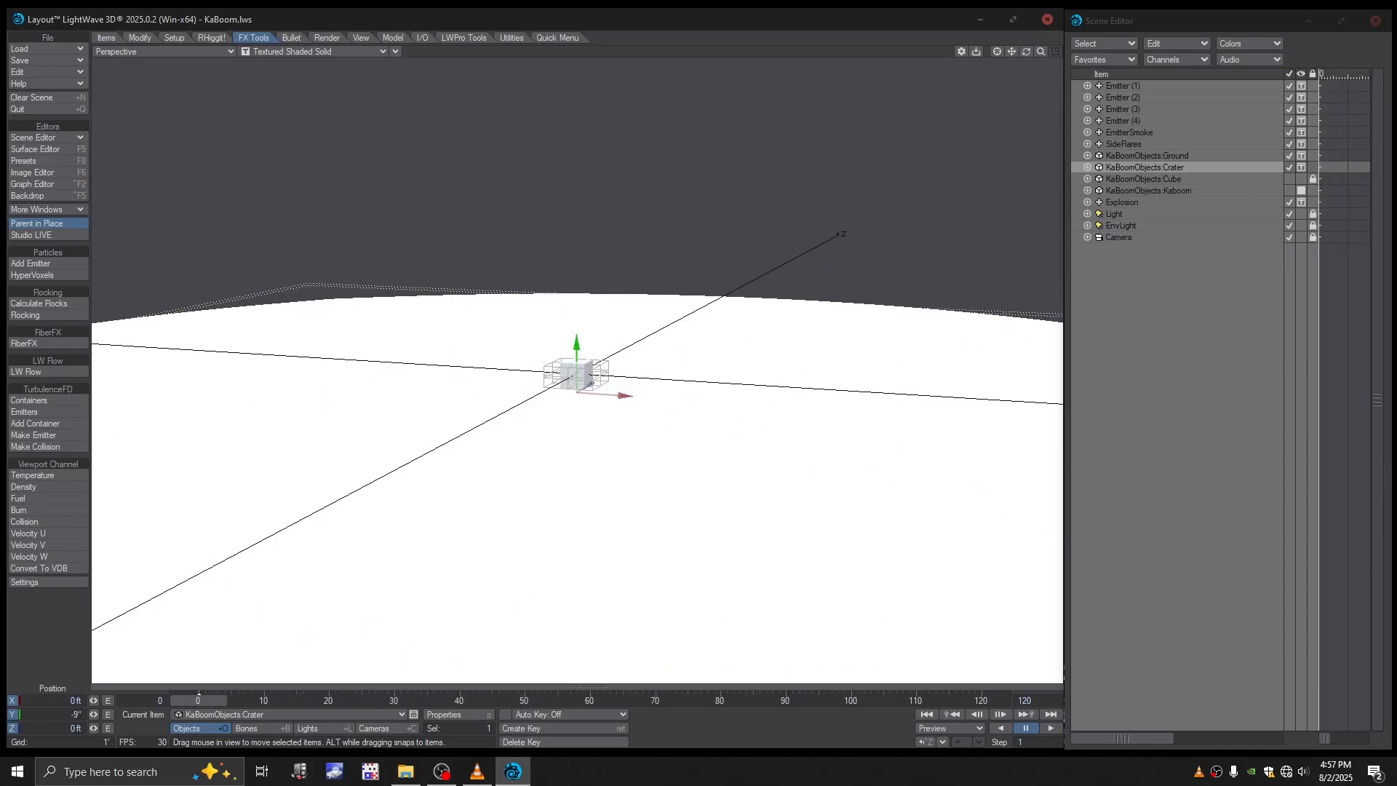
pyautogui.press('s')
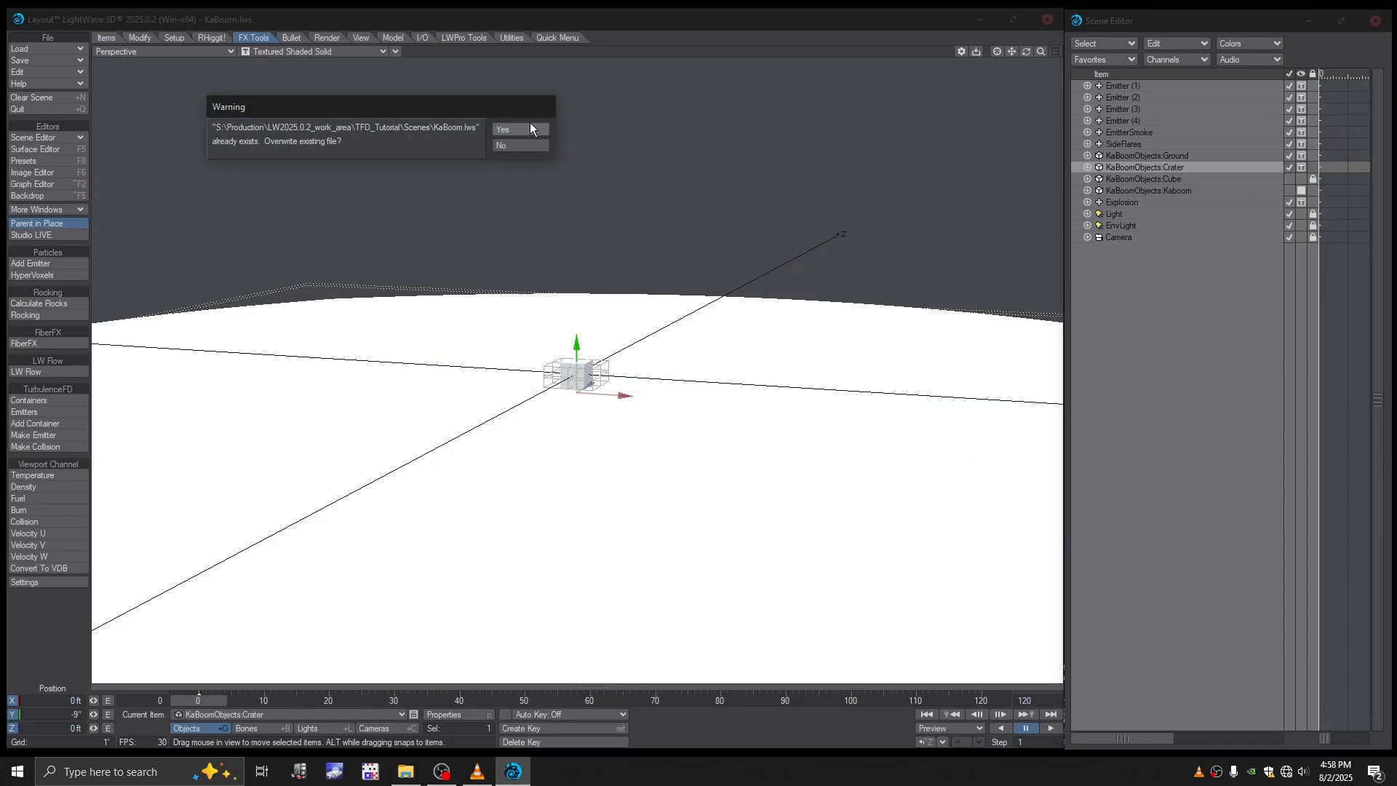
pyautogui.click(526, 132)
# - Add a TurbulenceFD container named Fluid Container and set its voxel size to 5 inches
pyautogui.scroll(5, 641, 384)
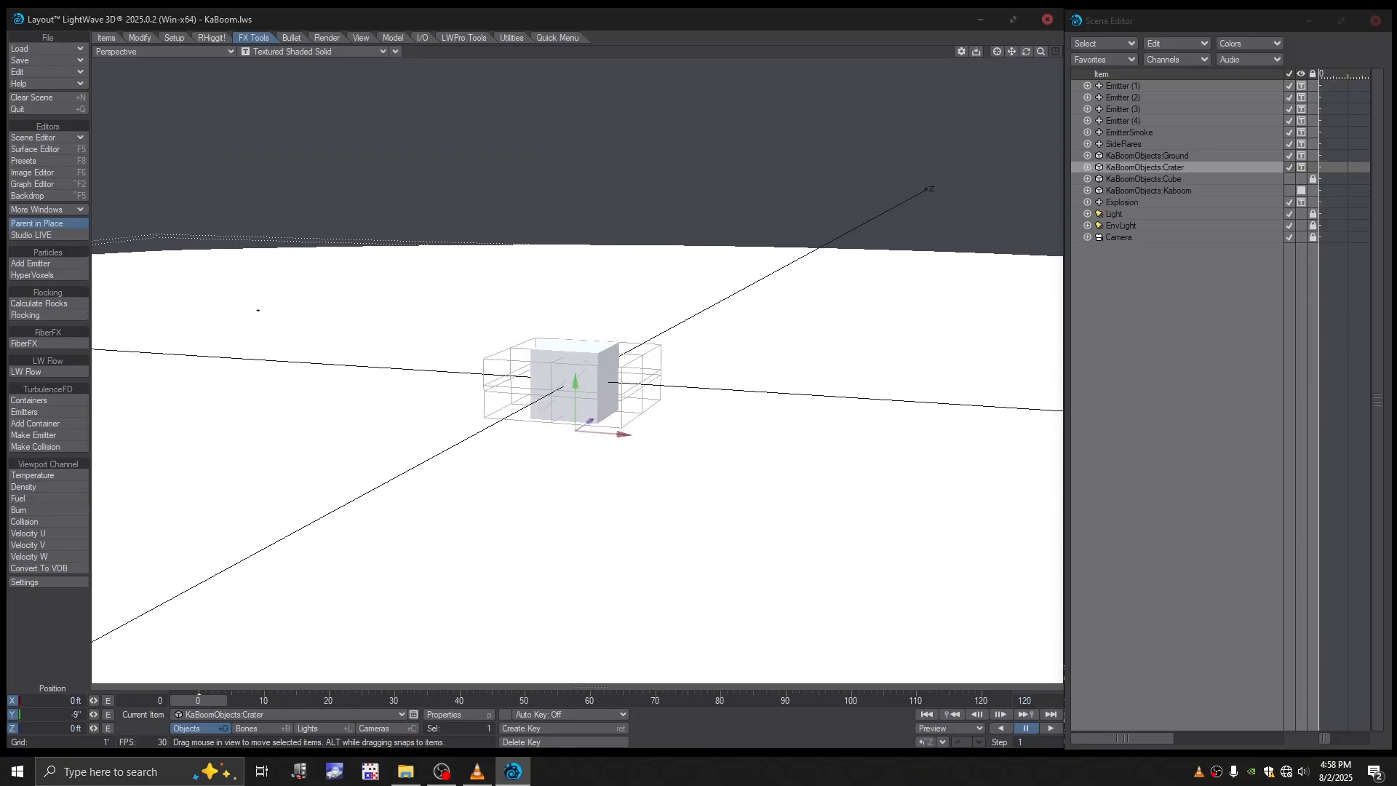
pyautogui.click(41, 425)
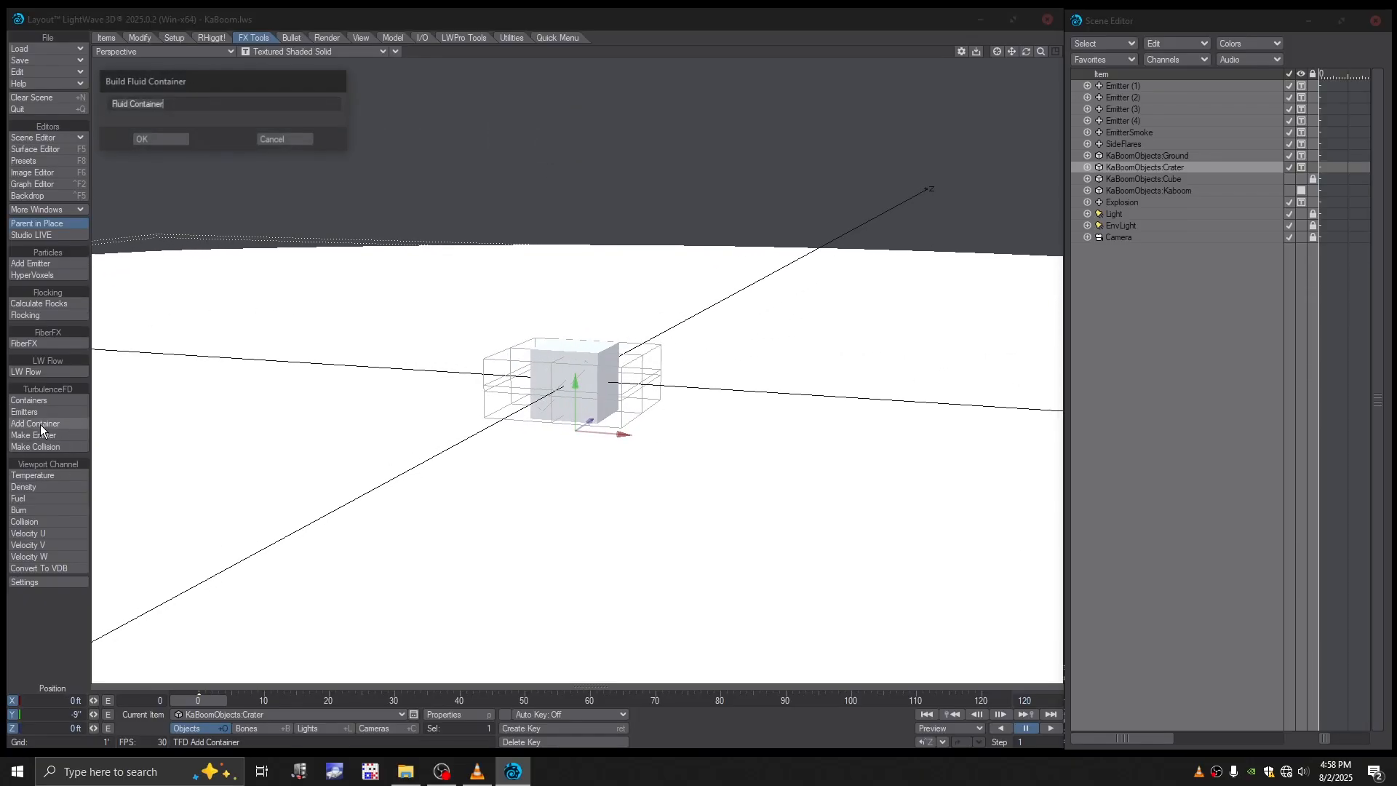
pyautogui.click(172, 138)
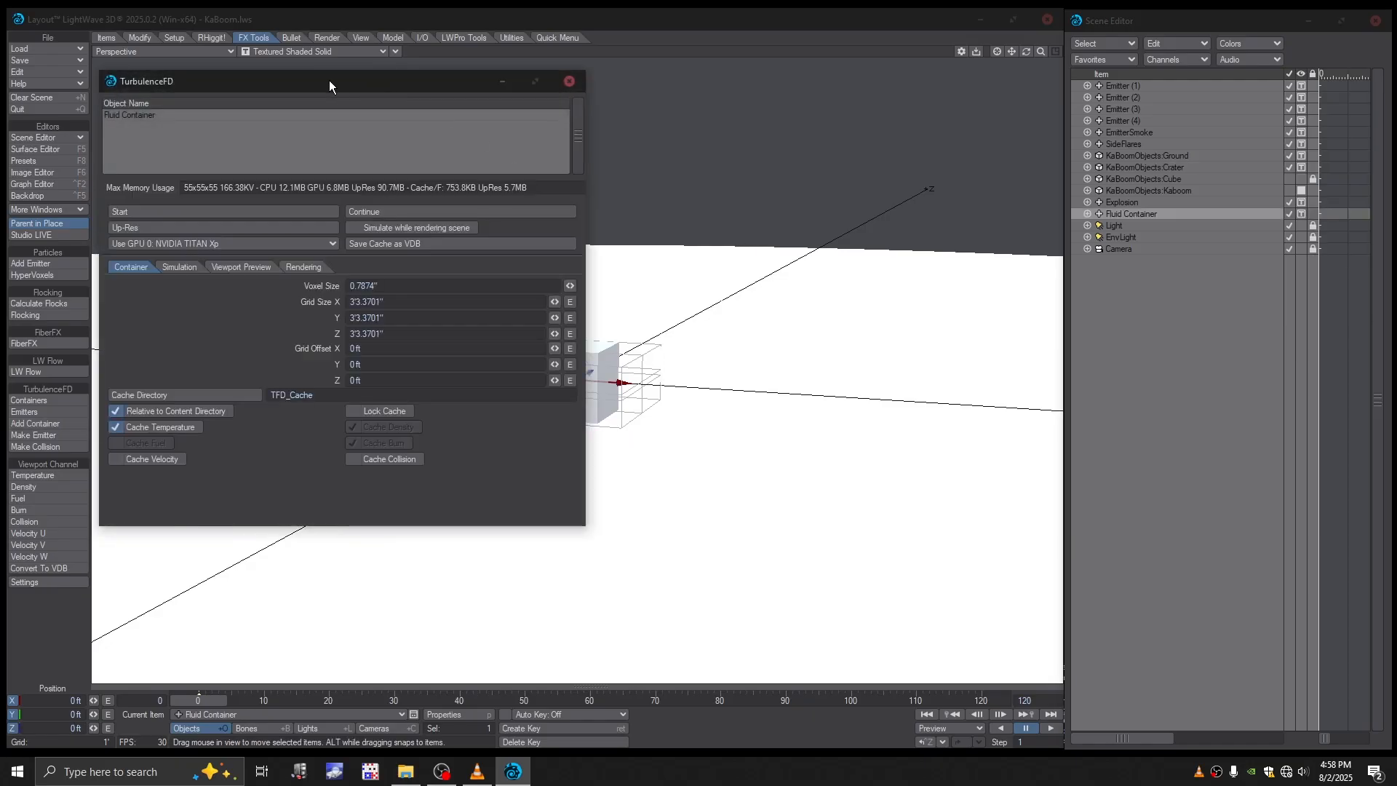
pyautogui.moveTo(329, 86); pyautogui.dragTo(984, 125)
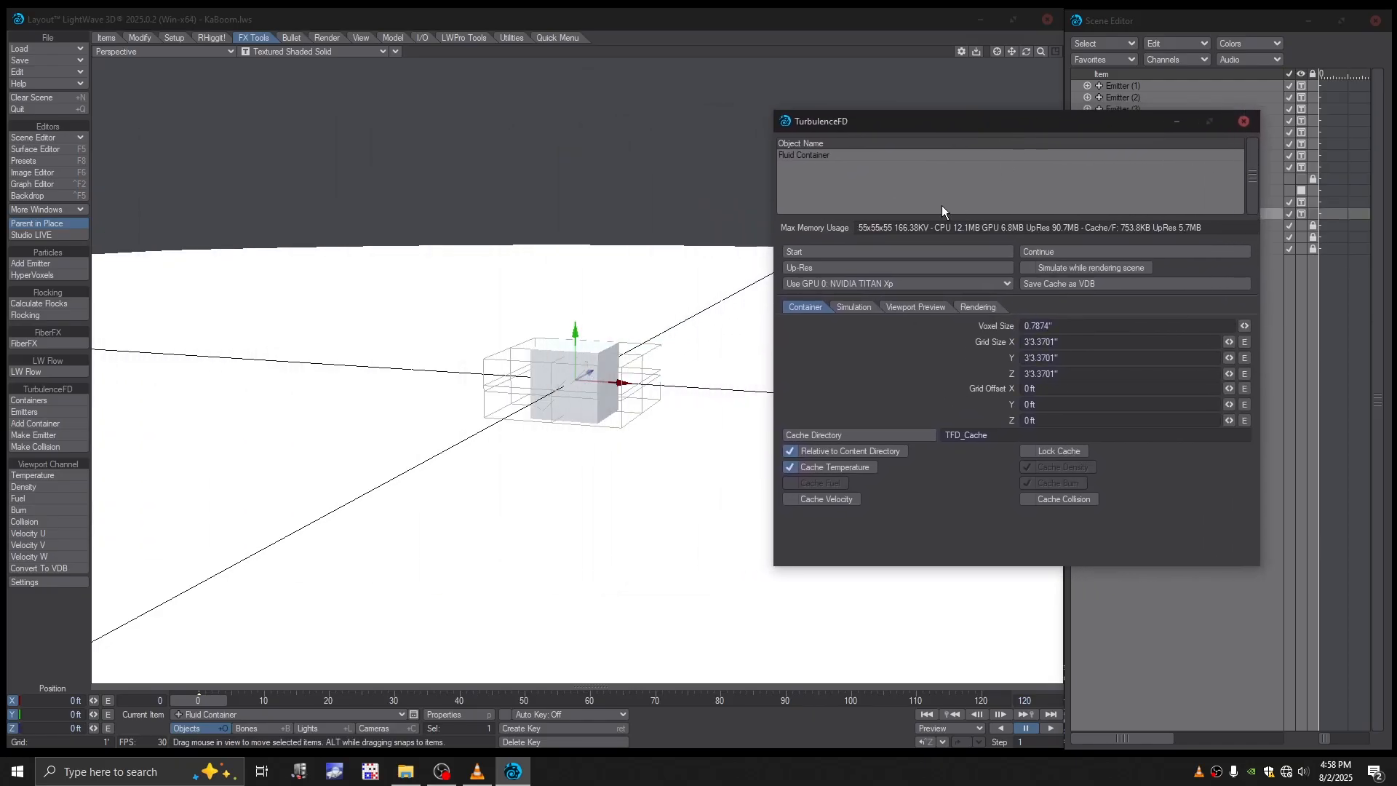
pyautogui.click(1033, 327)
pyautogui.write('5')
pyautogui.press('Return')
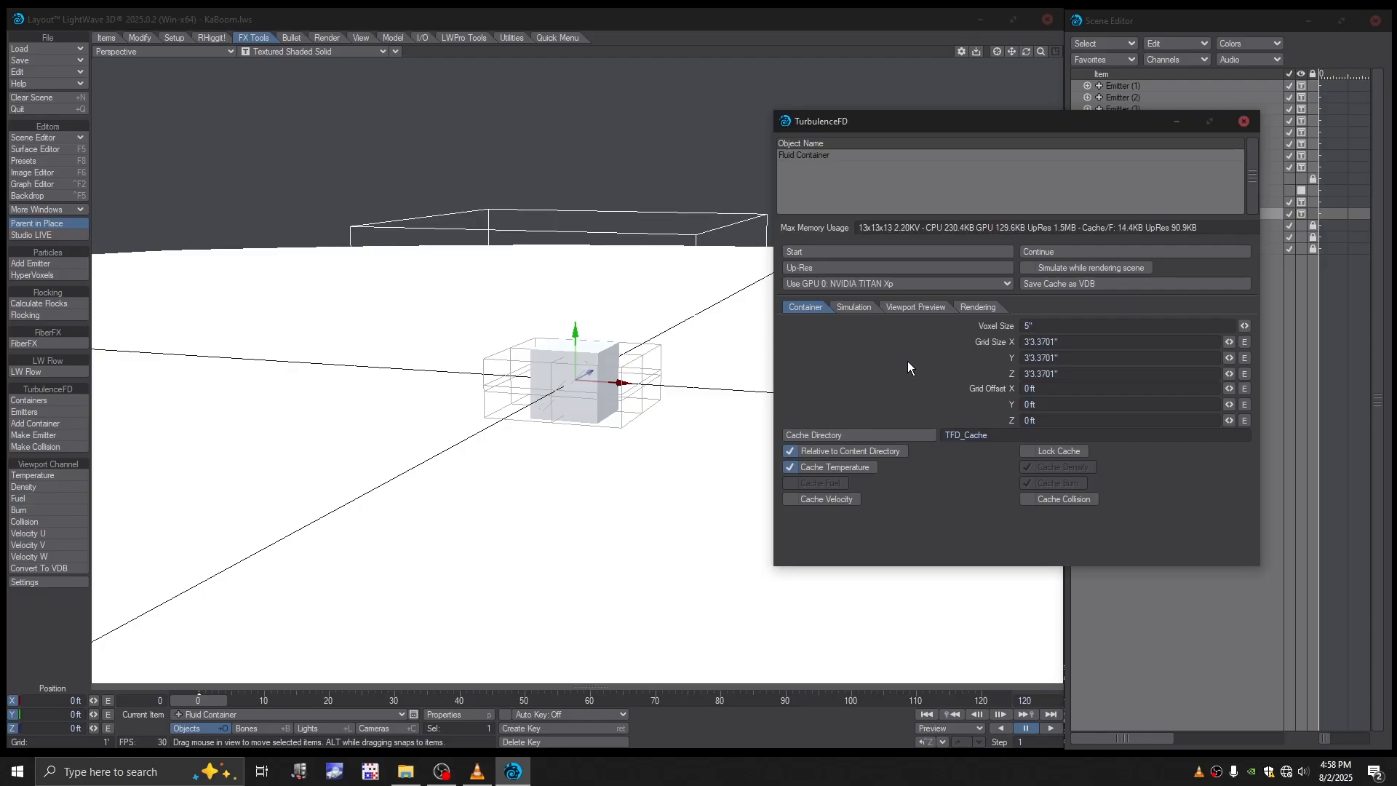
# - Set the fluid container's X, Y and Z grid sizes to 3'4"
pyautogui.click(1056, 342)
pyautogui.write("40'")
pyautogui.click(1037, 374)
pyautogui.write('0')
pyautogui.click(1026, 375)
pyautogui.write('4')
pyautogui.click(1053, 360)
pyautogui.write("40'")
# - Set the fluid container's X, Y and Z grid sizes to 40 feet each
pyautogui.click(1025, 357)
pyautogui.click(1032, 341)
pyautogui.write("40'")
pyautogui.click(1036, 357)
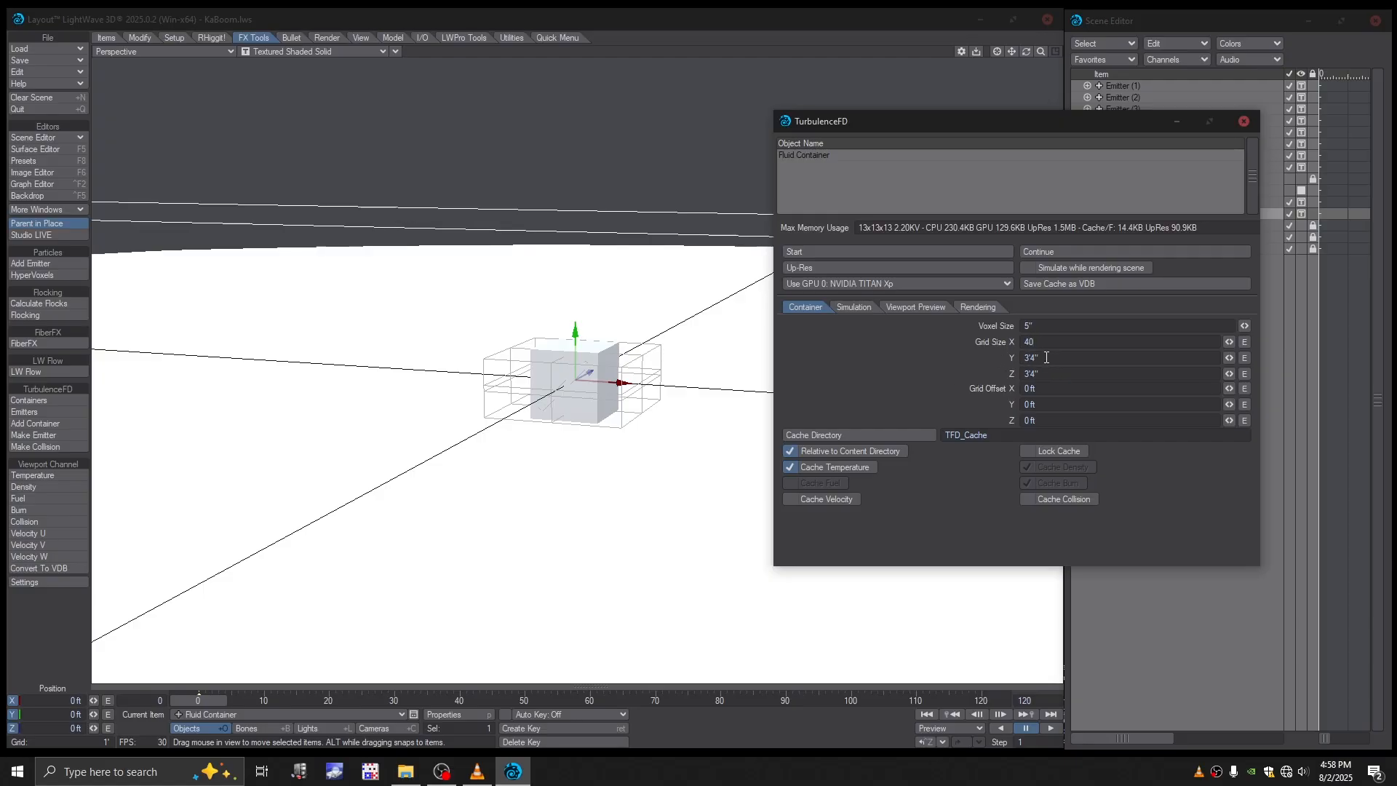
pyautogui.write('0')
pyautogui.write('0')
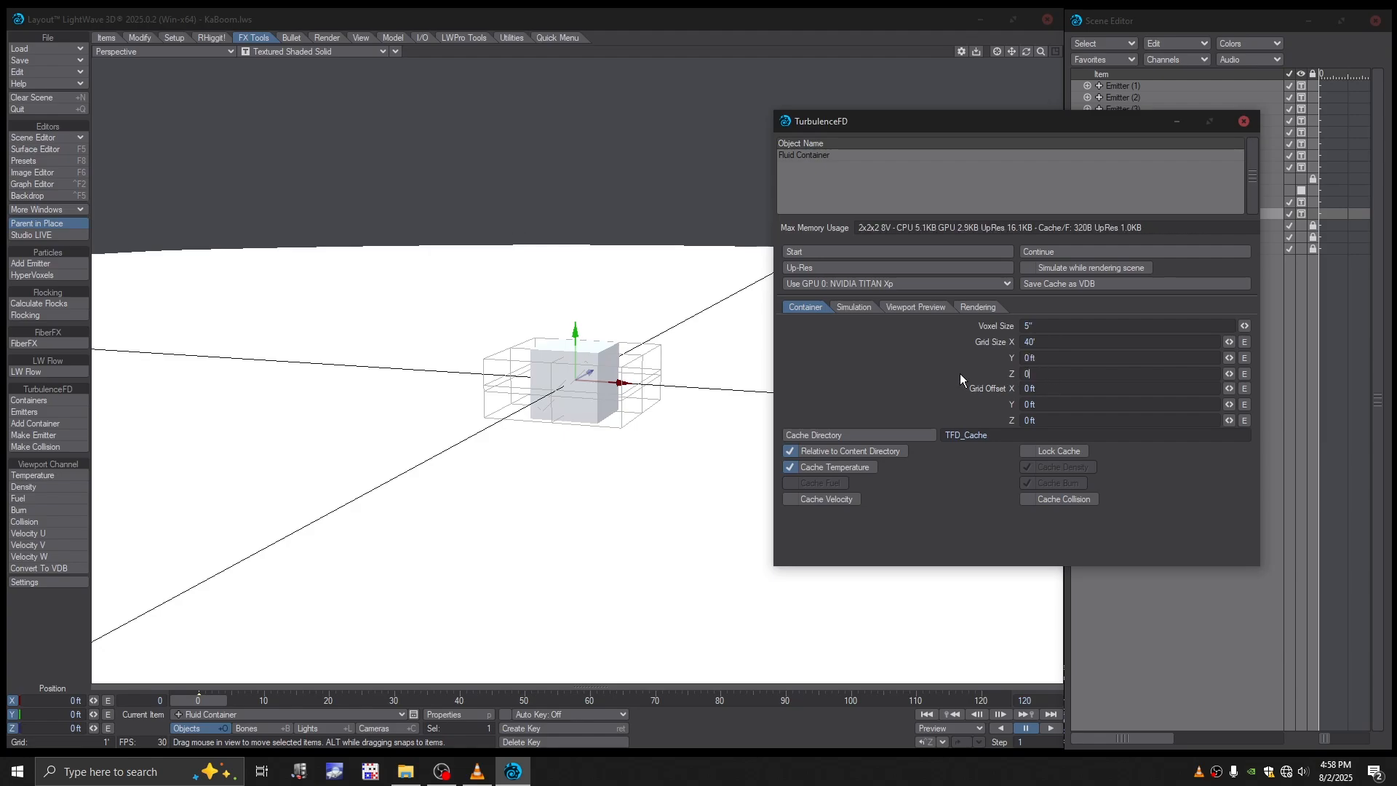
pyautogui.press('BackSpace')
pyautogui.write('4')
pyautogui.click(1041, 359)
pyautogui.write('40')
pyautogui.press('Return')
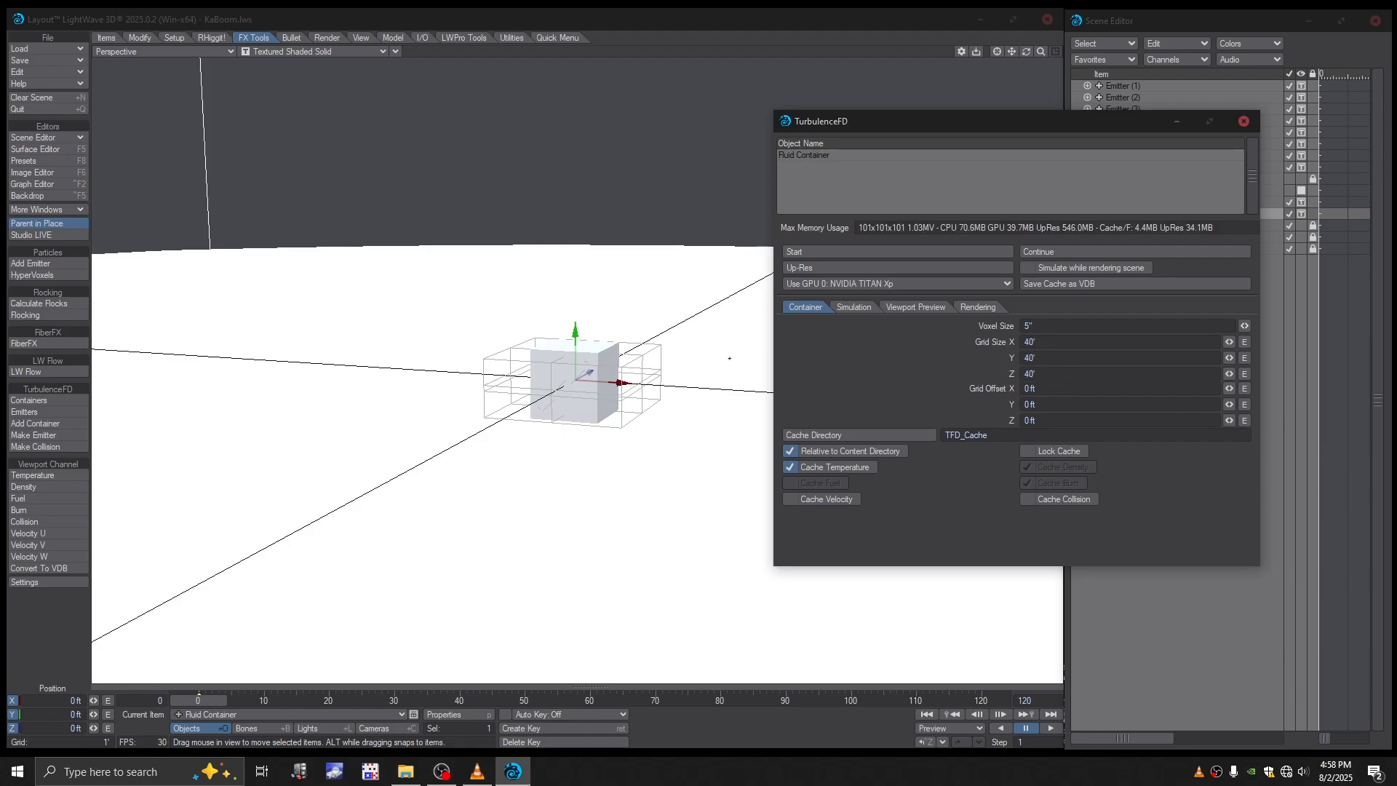
# - Raise the enlarged fluid container by setting its Y grid offset to 20 feet
pyautogui.moveTo(1040, 51); pyautogui.dragTo(1029, 51)
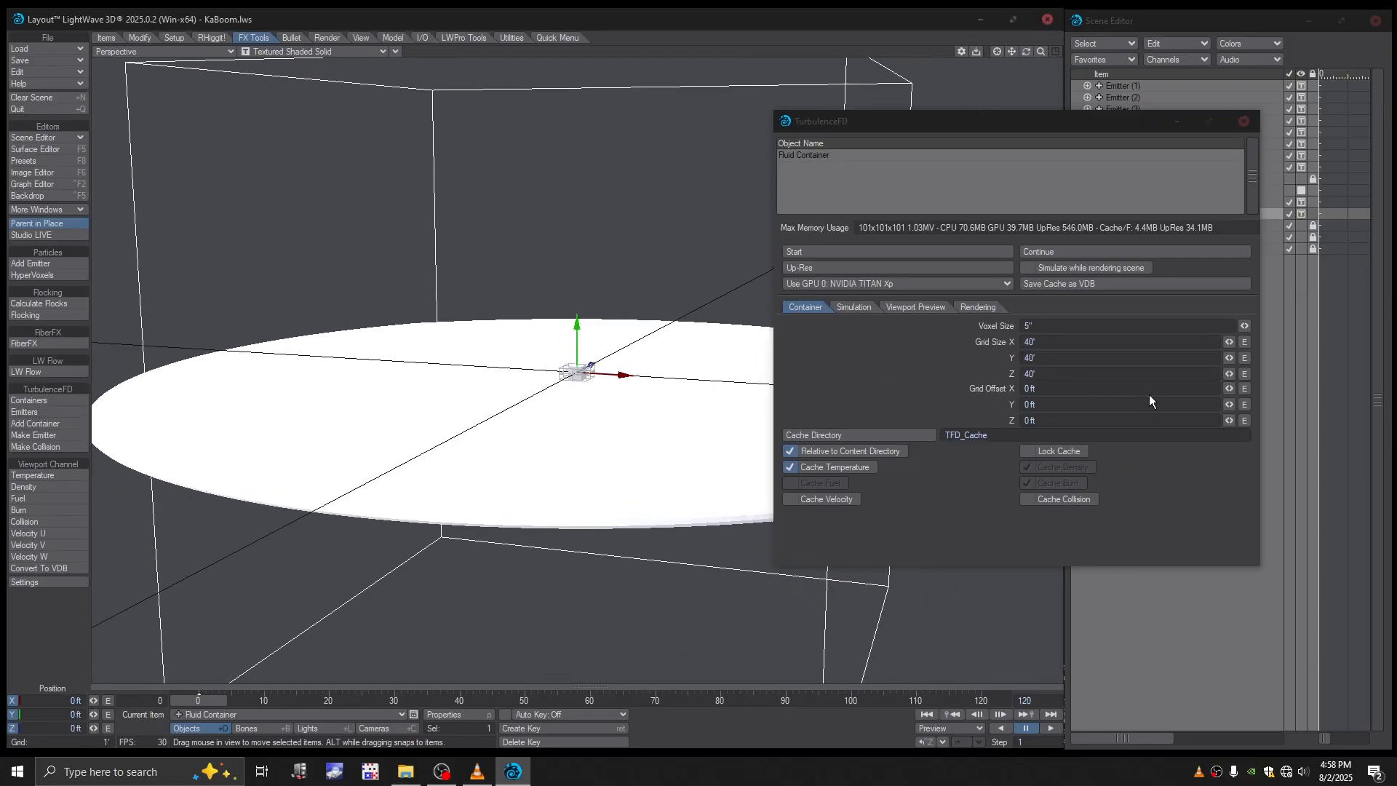
pyautogui.moveTo(1048, 404); pyautogui.dragTo(1006, 406)
pyautogui.write('20')
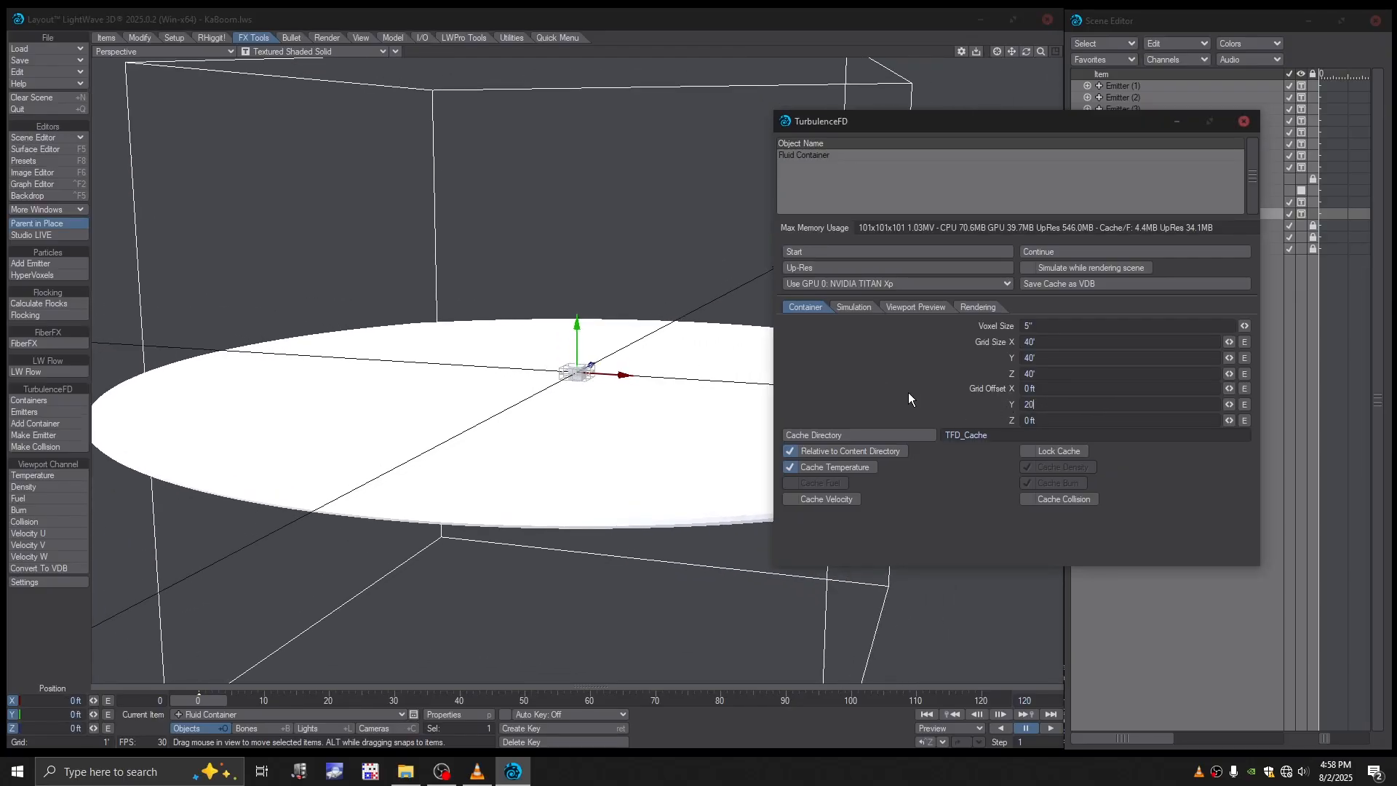
pyautogui.press('Return')
# - Set the fluid container's Y grid offset to 19.5 feet so its base sits slightly below the ground surface
pyautogui.keyDown('alt'); pyautogui.moveTo(699, 360); pyautogui.dragTo(704, 318); pyautogui.keyUp('alt')
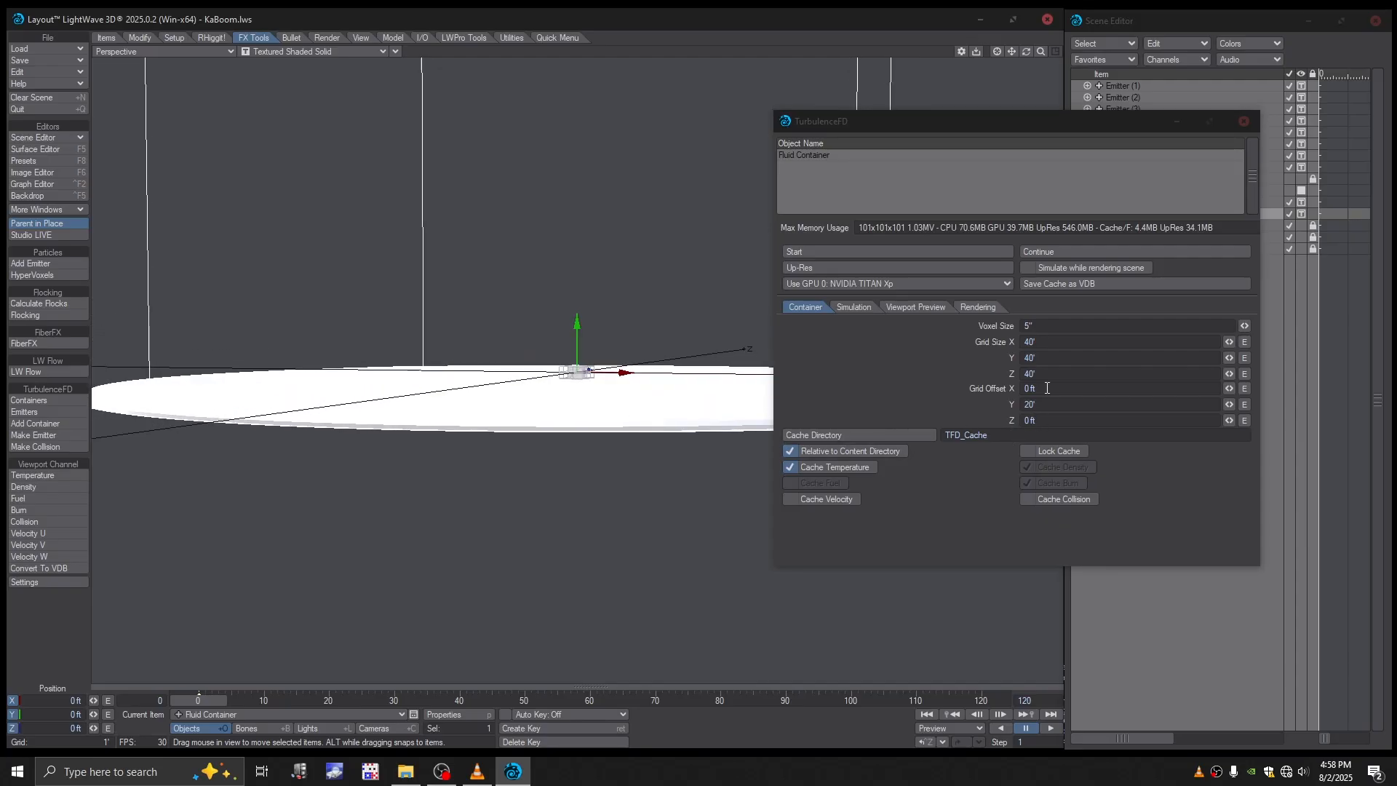
pyautogui.scroll(5, 614, 340)
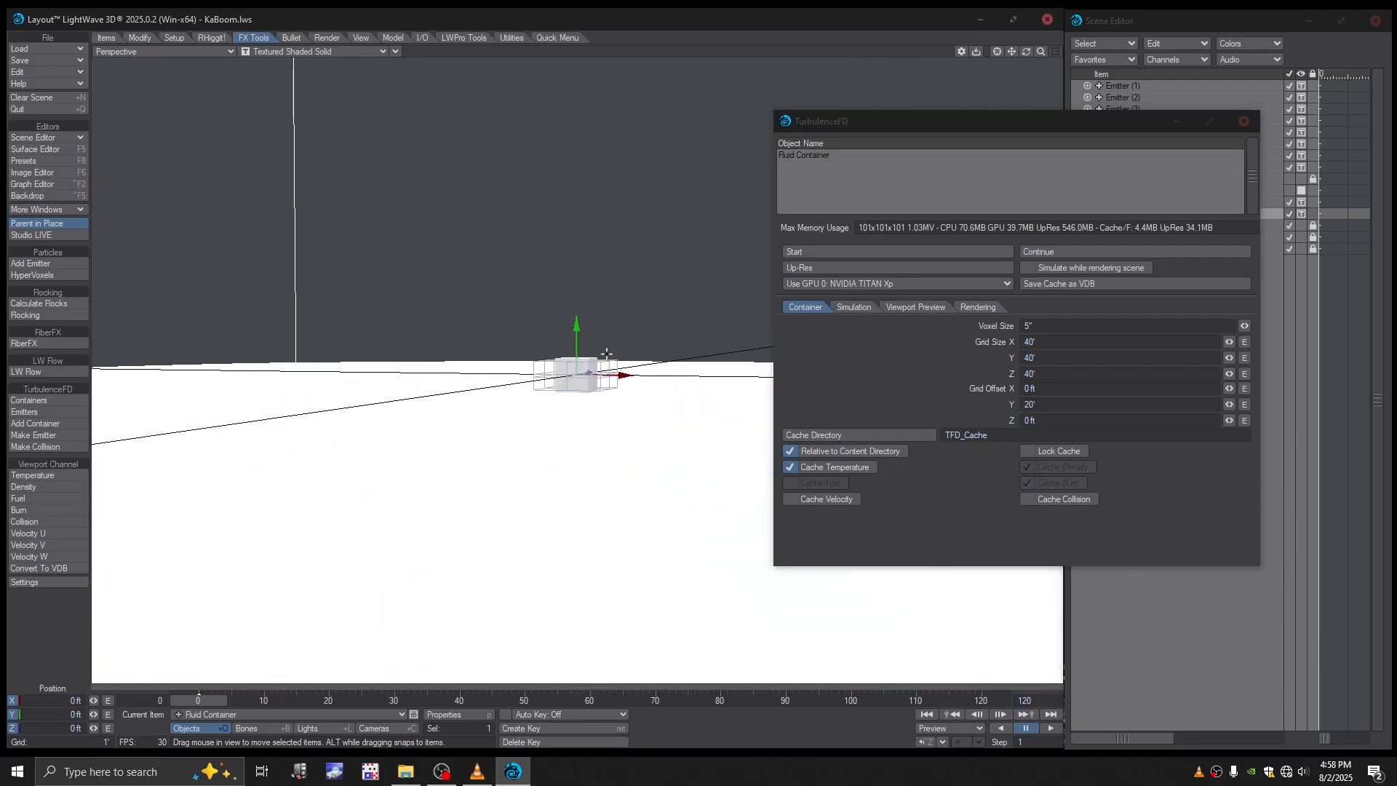
pyautogui.moveTo(1034, 407); pyautogui.dragTo(1020, 406)
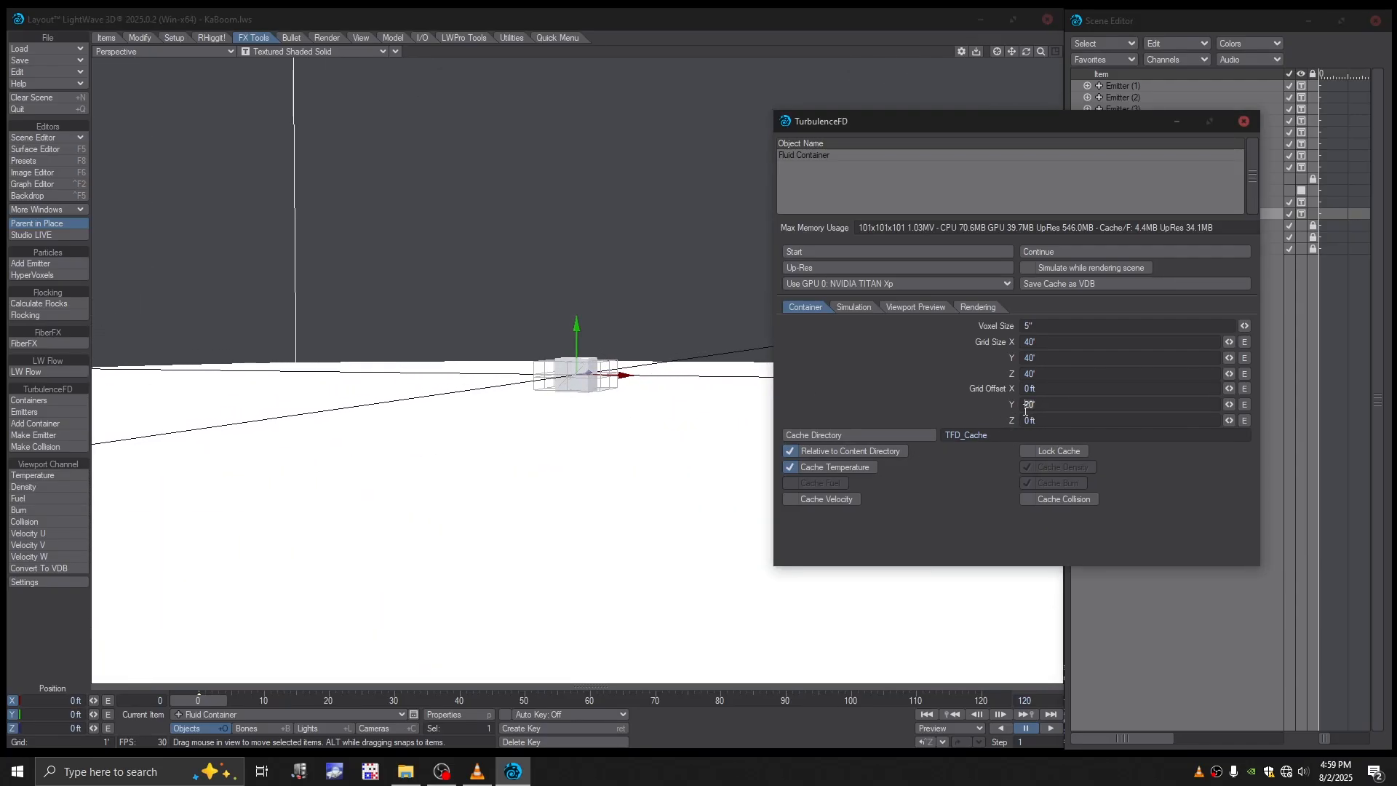
pyautogui.write('19')
pyautogui.press('Return')
pyautogui.write('.5')
pyautogui.press('Return')
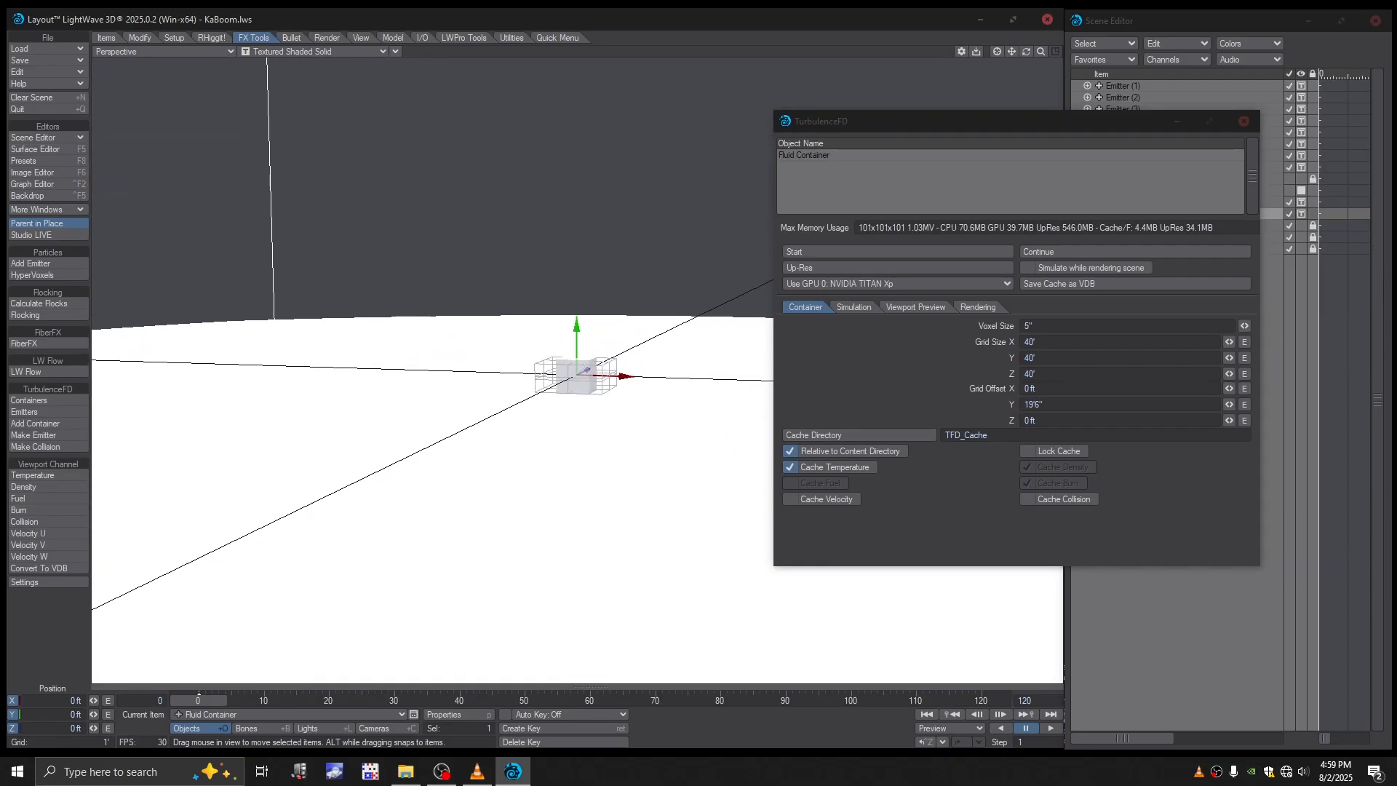
pyautogui.scroll(3, 749, 412)
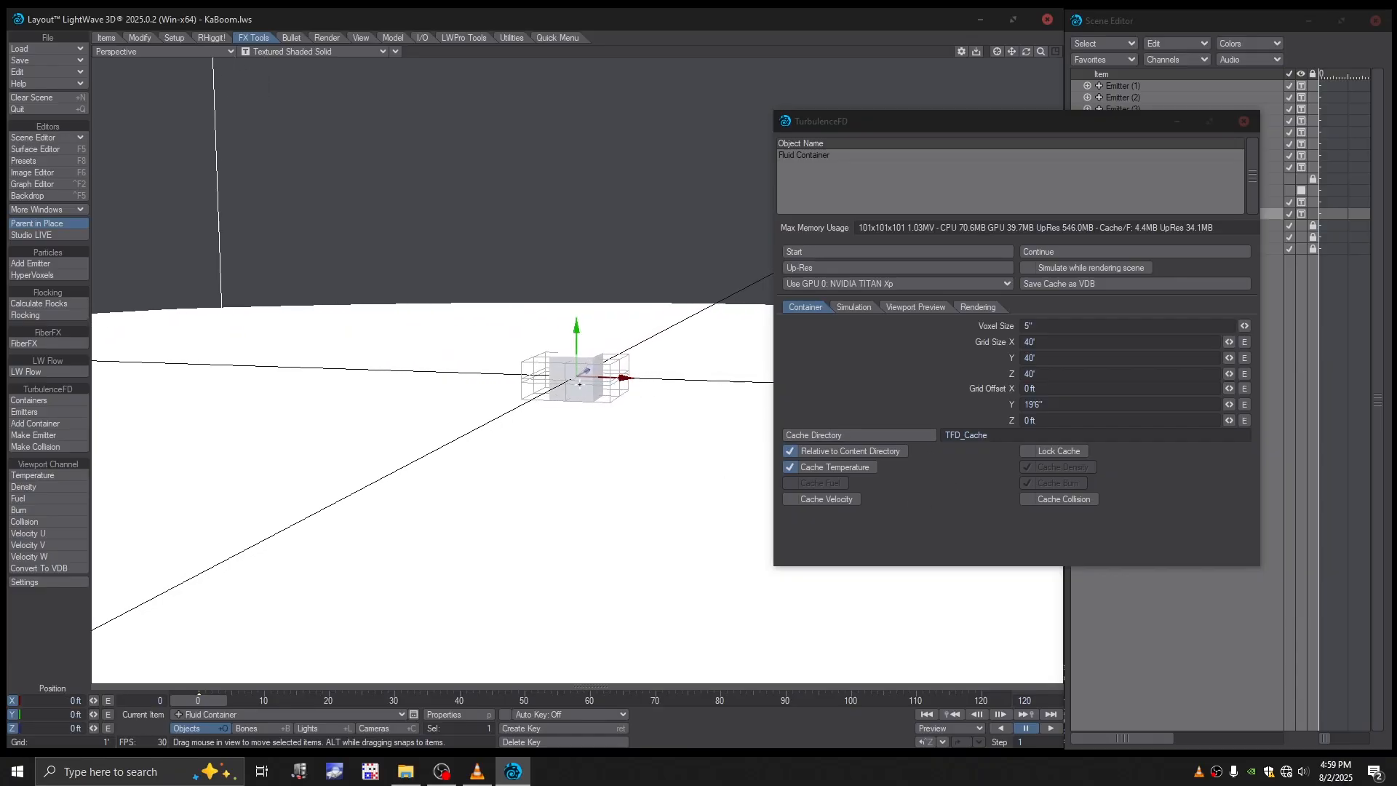
pyautogui.keyDown('alt'); pyautogui.moveTo(749, 412); pyautogui.dragTo(754, 431); pyautogui.keyUp('alt')
# - Turn off Relative to Content Directory and set the cache directory to the TFD_Cache folder inside LW2025.0.2_work_area\TFD_Tutorial
pyautogui.click(805, 453)
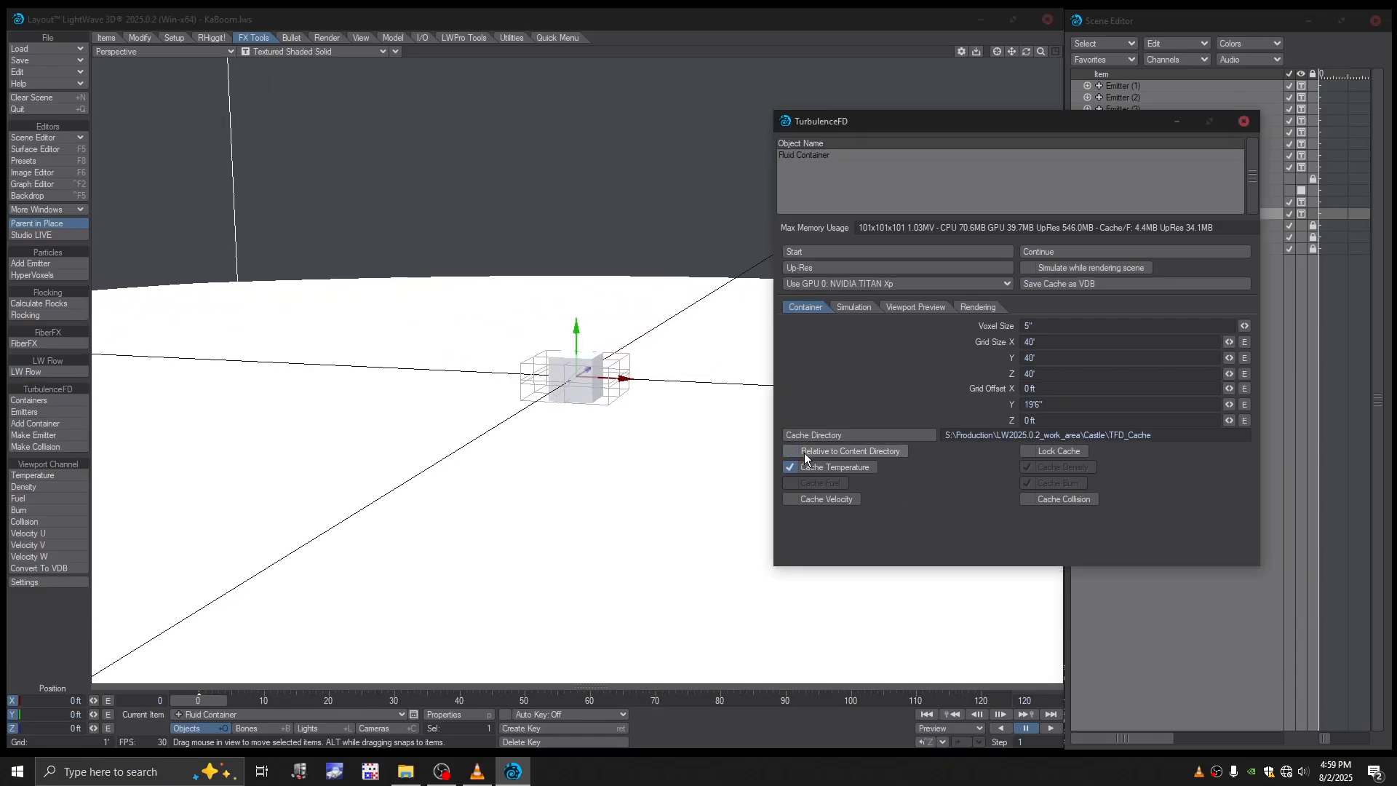
pyautogui.click(903, 434)
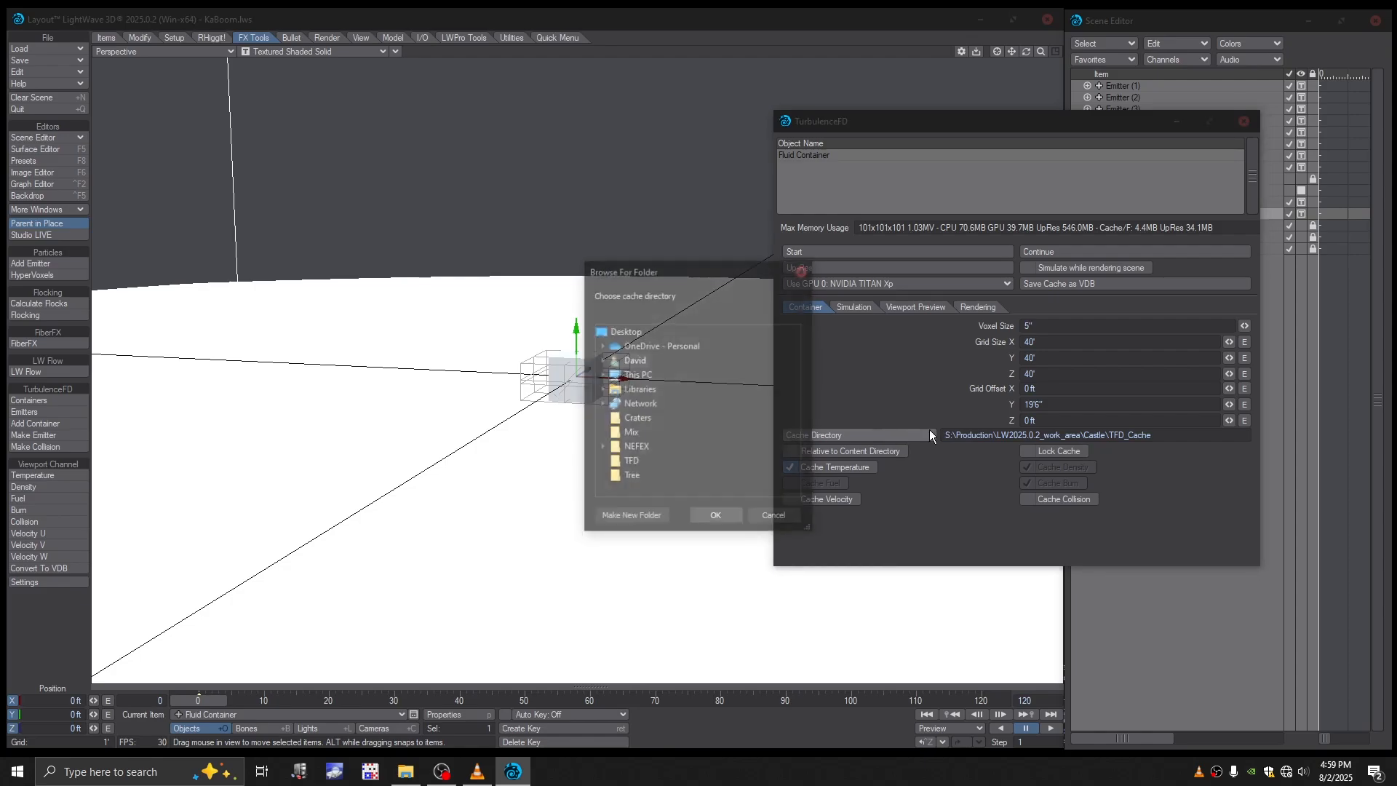
pyautogui.click(601, 374)
pyautogui.scroll(-2, 692, 465)
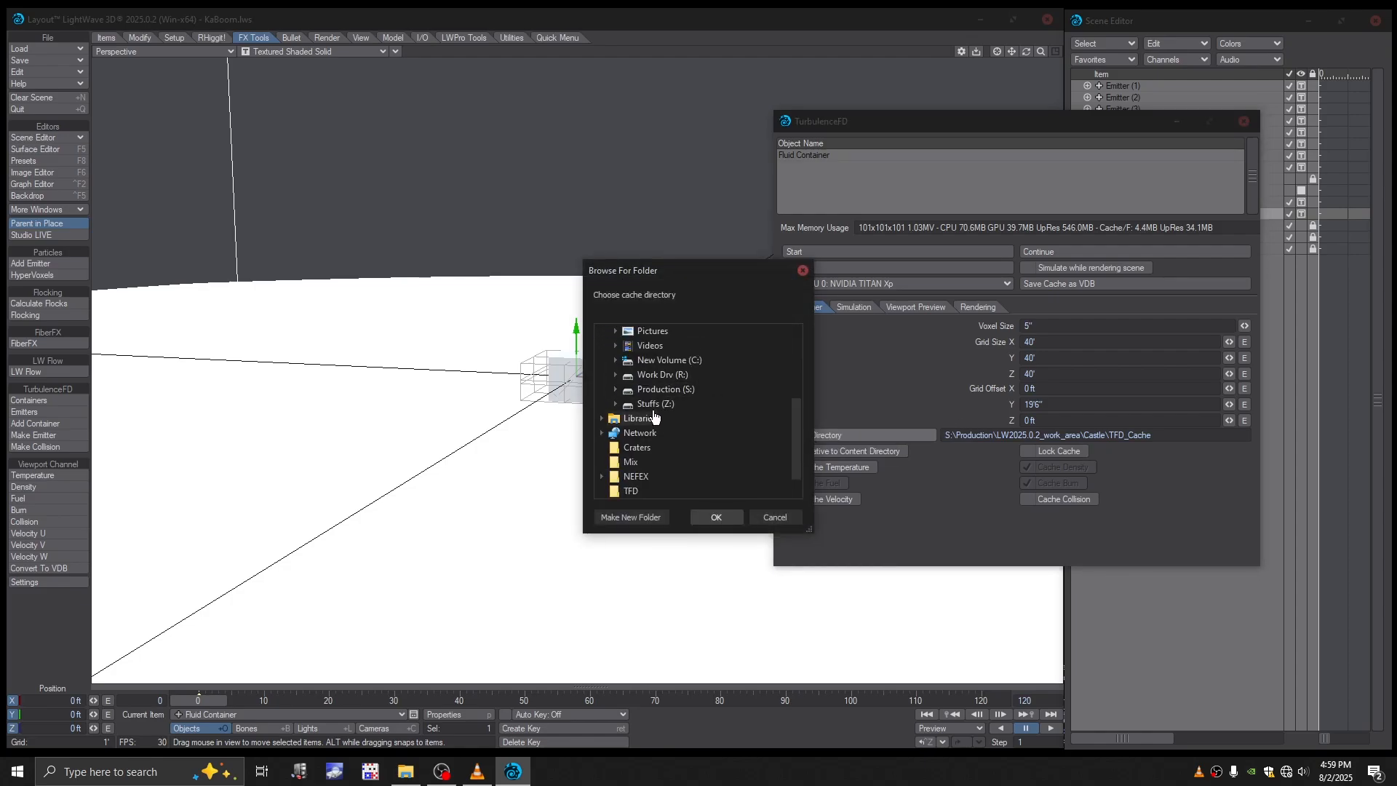
pyautogui.click(682, 392)
pyautogui.click(682, 419)
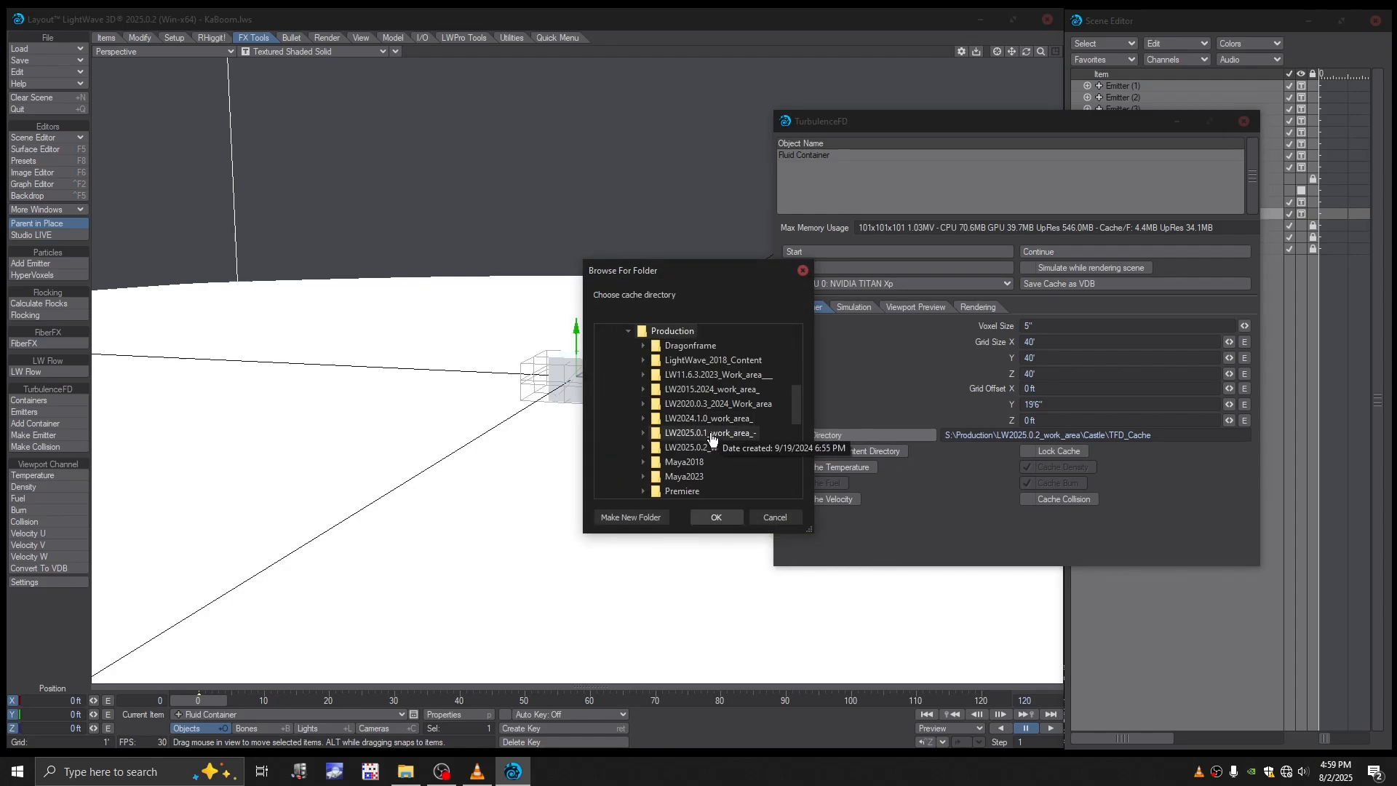
pyautogui.click(705, 447)
pyautogui.scroll(-2, 728, 451)
pyautogui.click(703, 404)
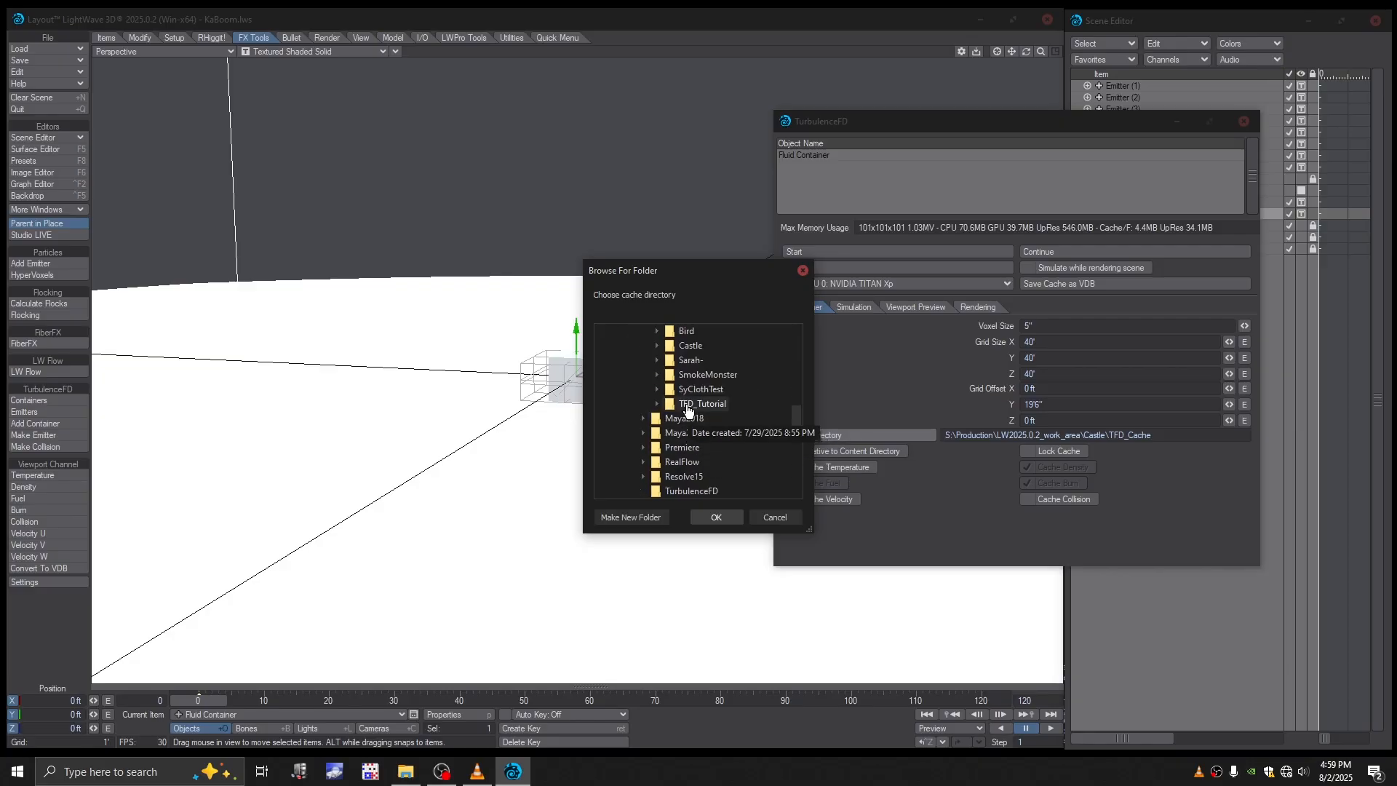
pyautogui.scroll(-2, 729, 459)
pyautogui.click(712, 405)
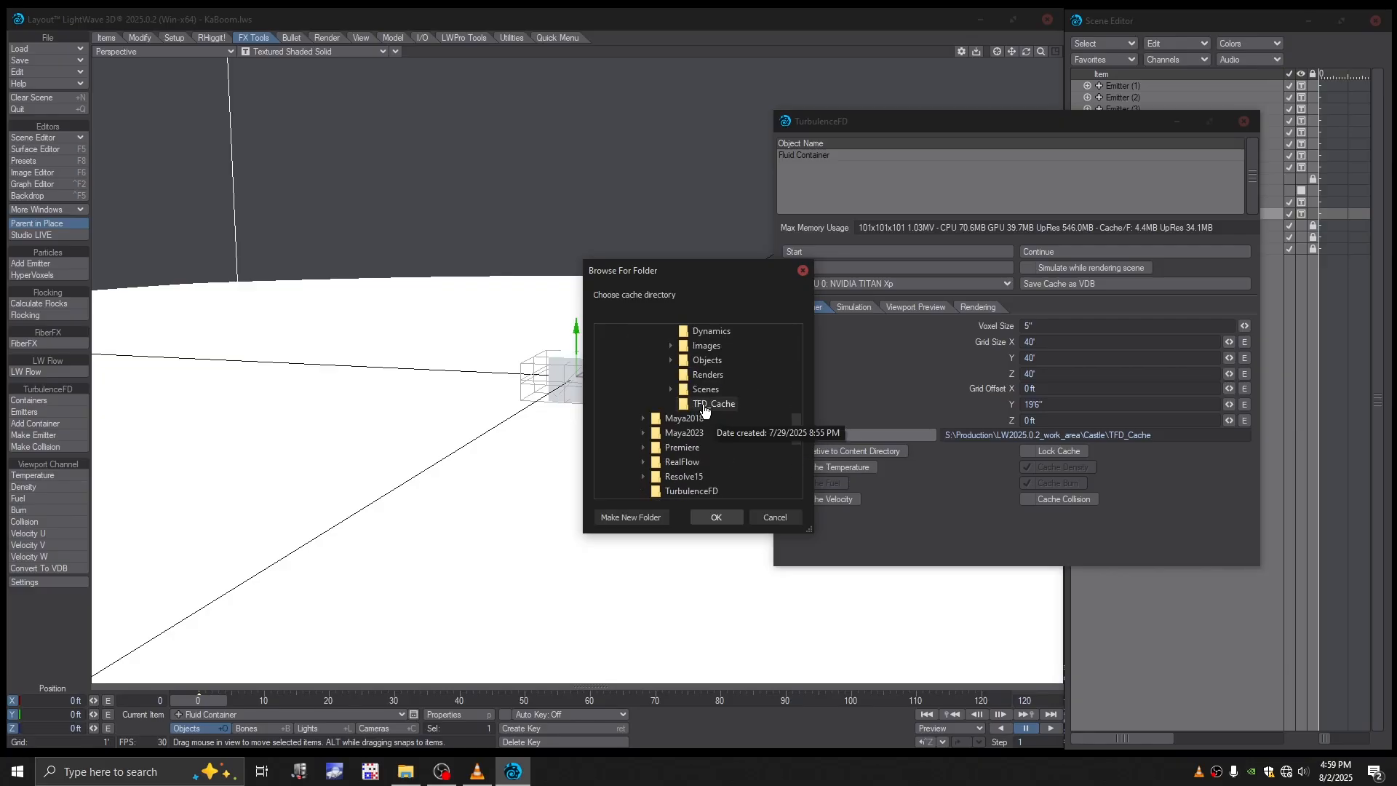
pyautogui.click(722, 515)
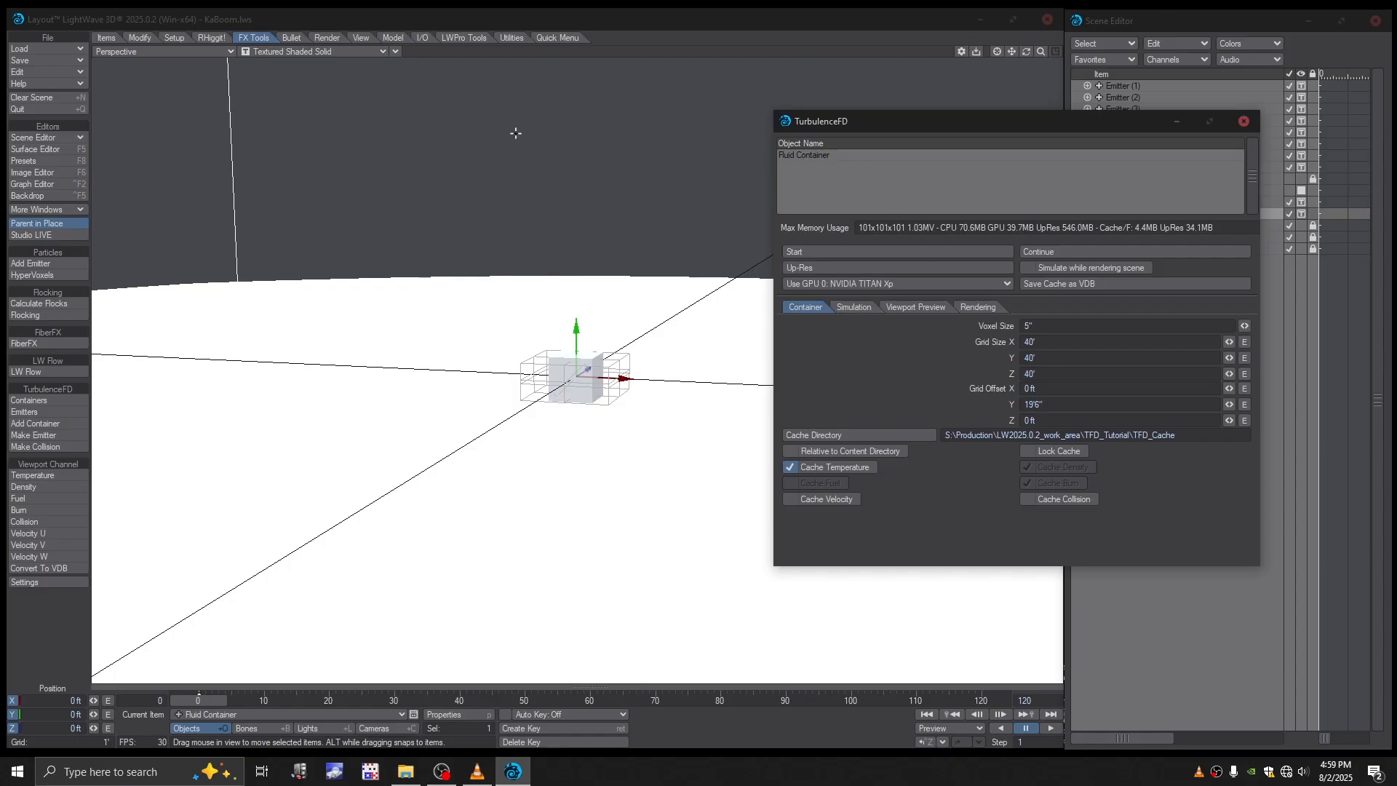
# - Set the content directory path in the preferences to S:\Production\LW2025.0.2_work_area\TFD_Tutorial
pyautogui.press('o')
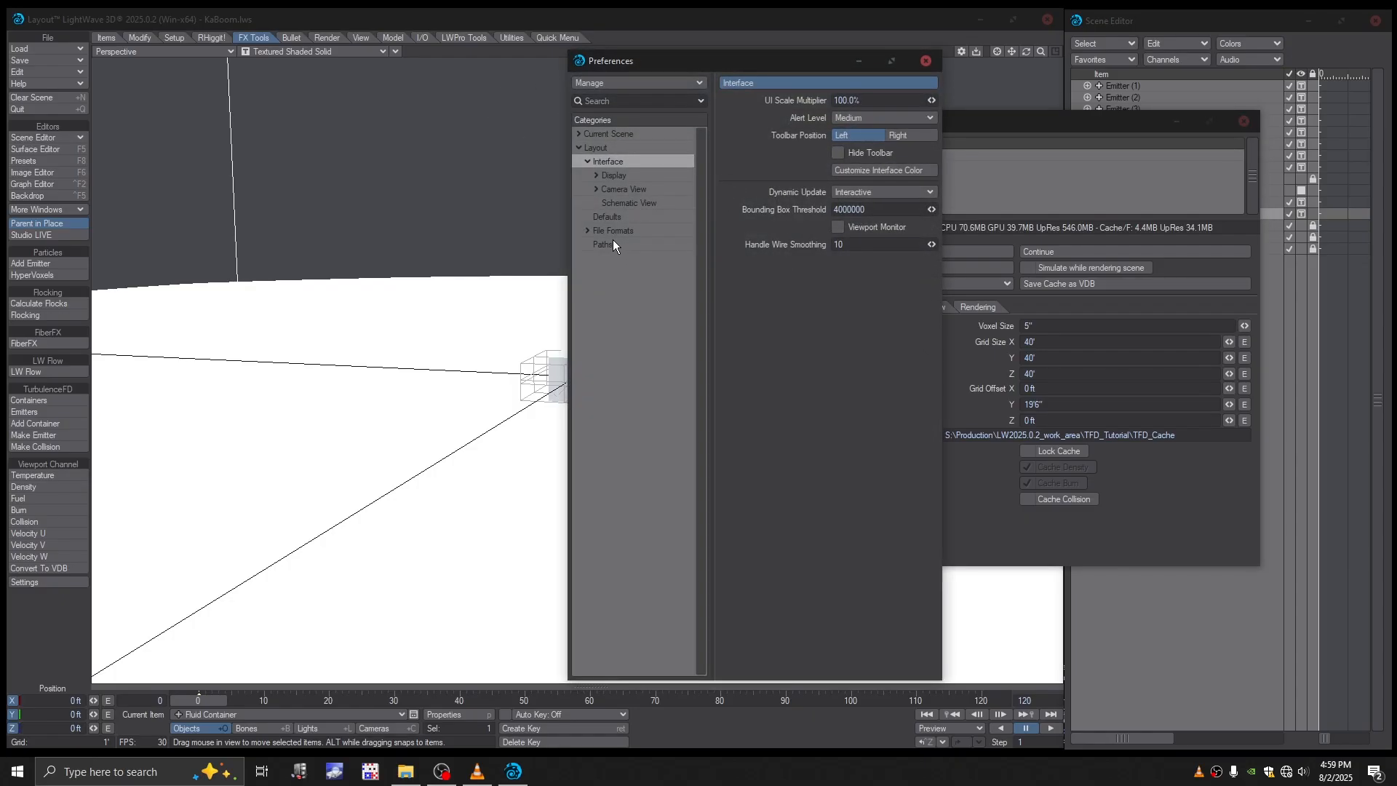
pyautogui.click(604, 245)
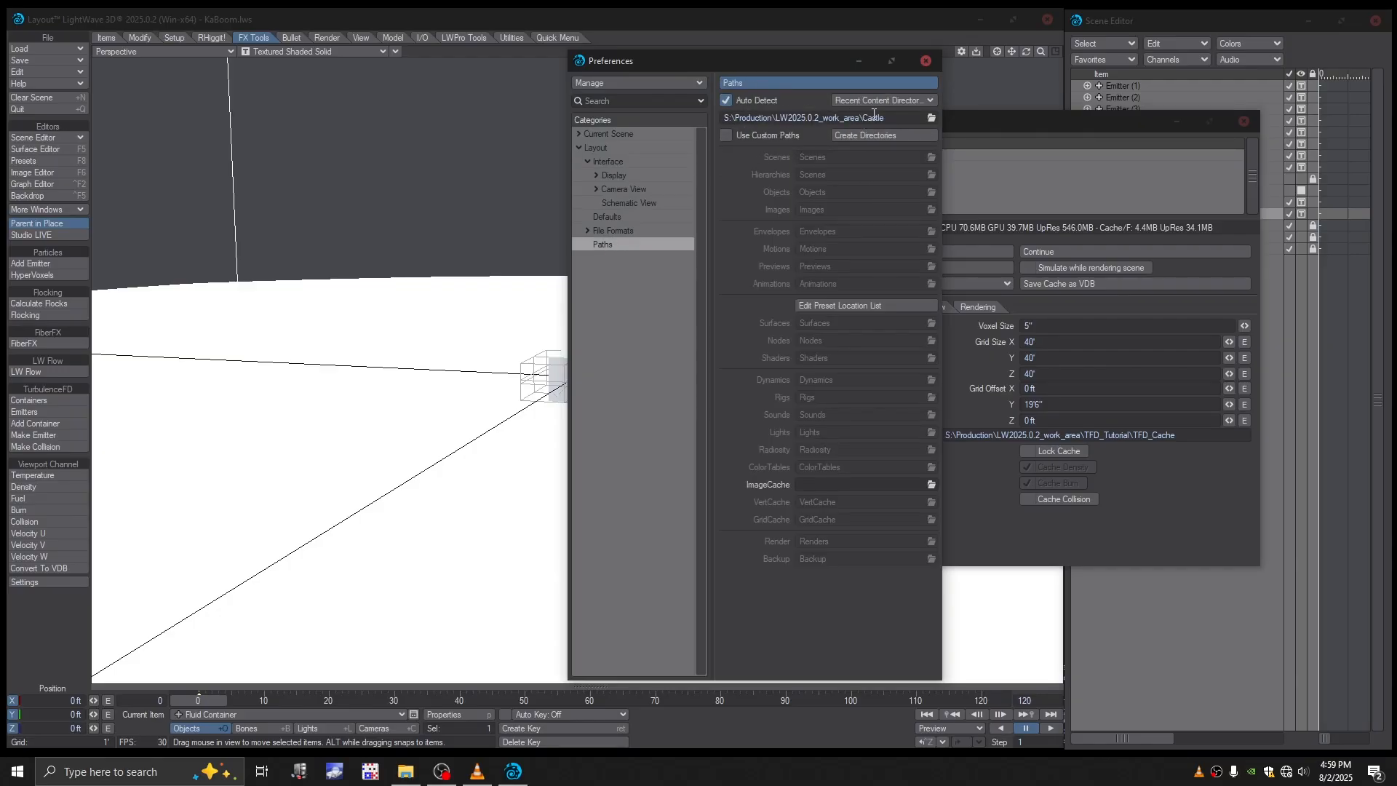
pyautogui.click(932, 119)
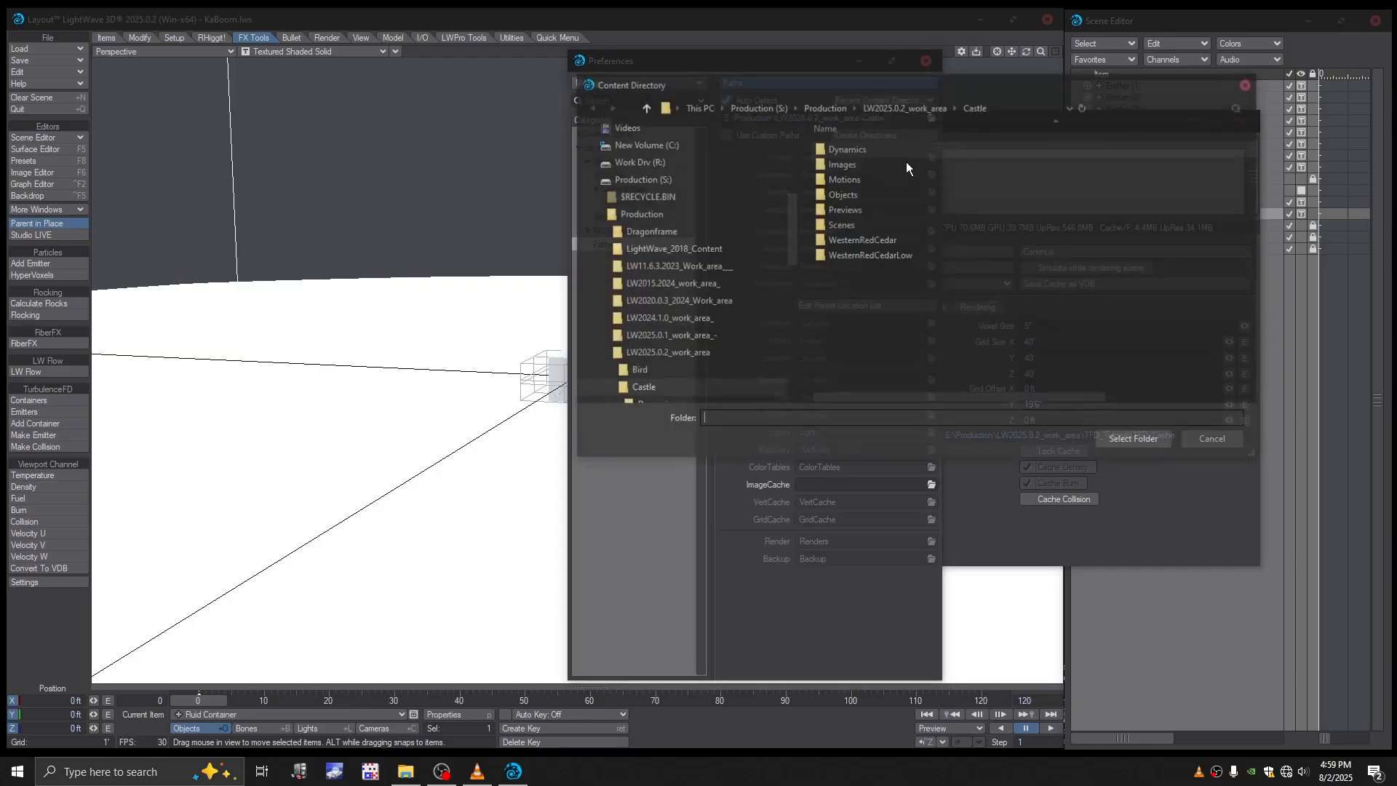
pyautogui.click(609, 388)
pyautogui.scroll(-2, 626, 350)
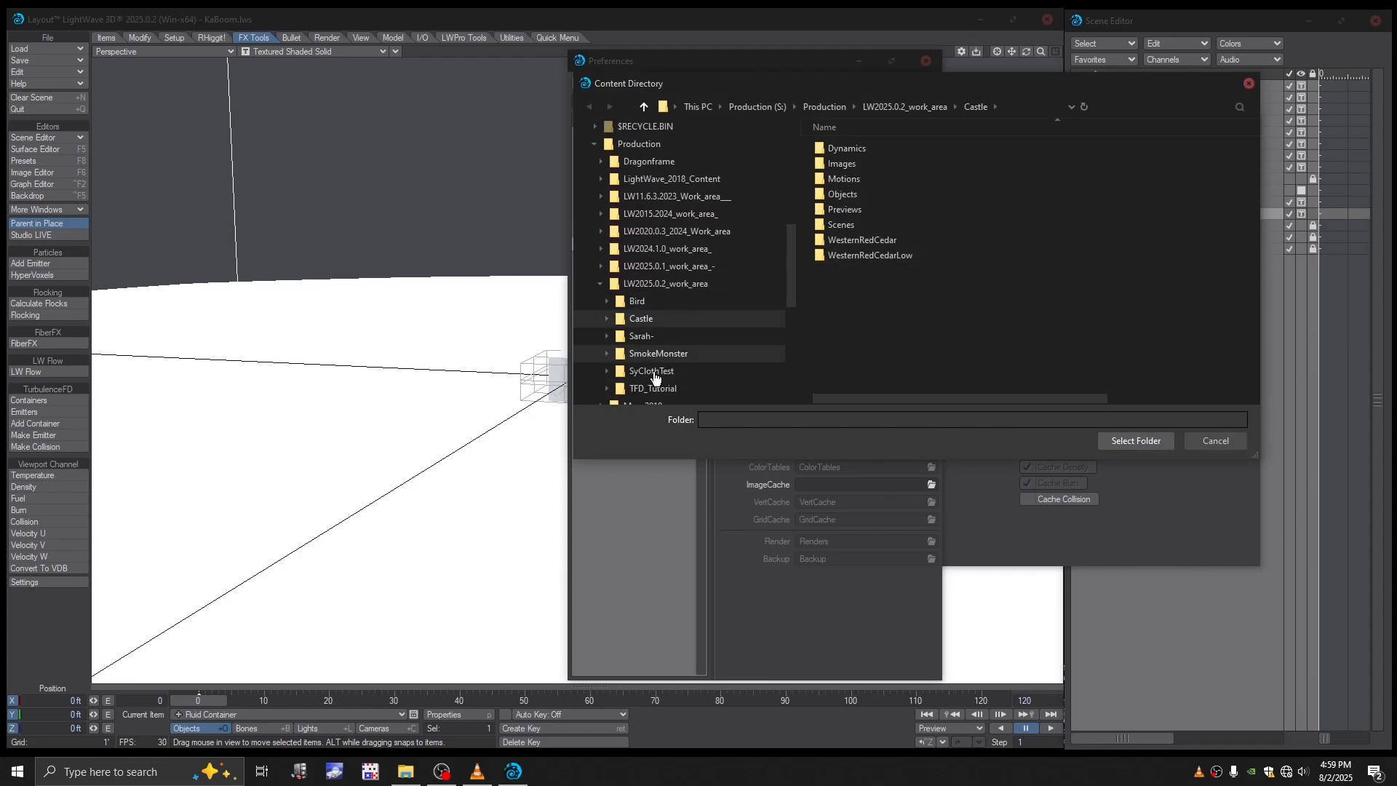
pyautogui.click(652, 388)
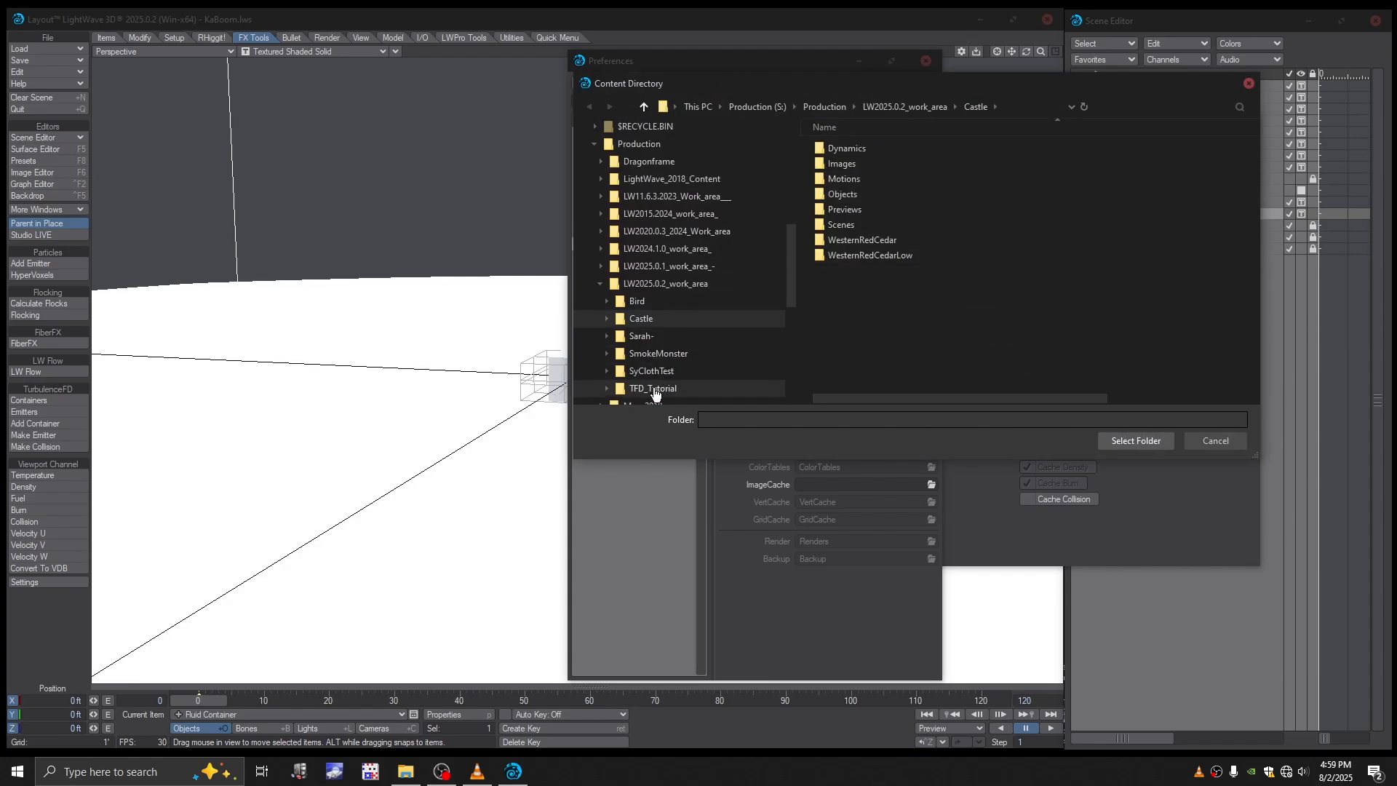
pyautogui.click(1139, 441)
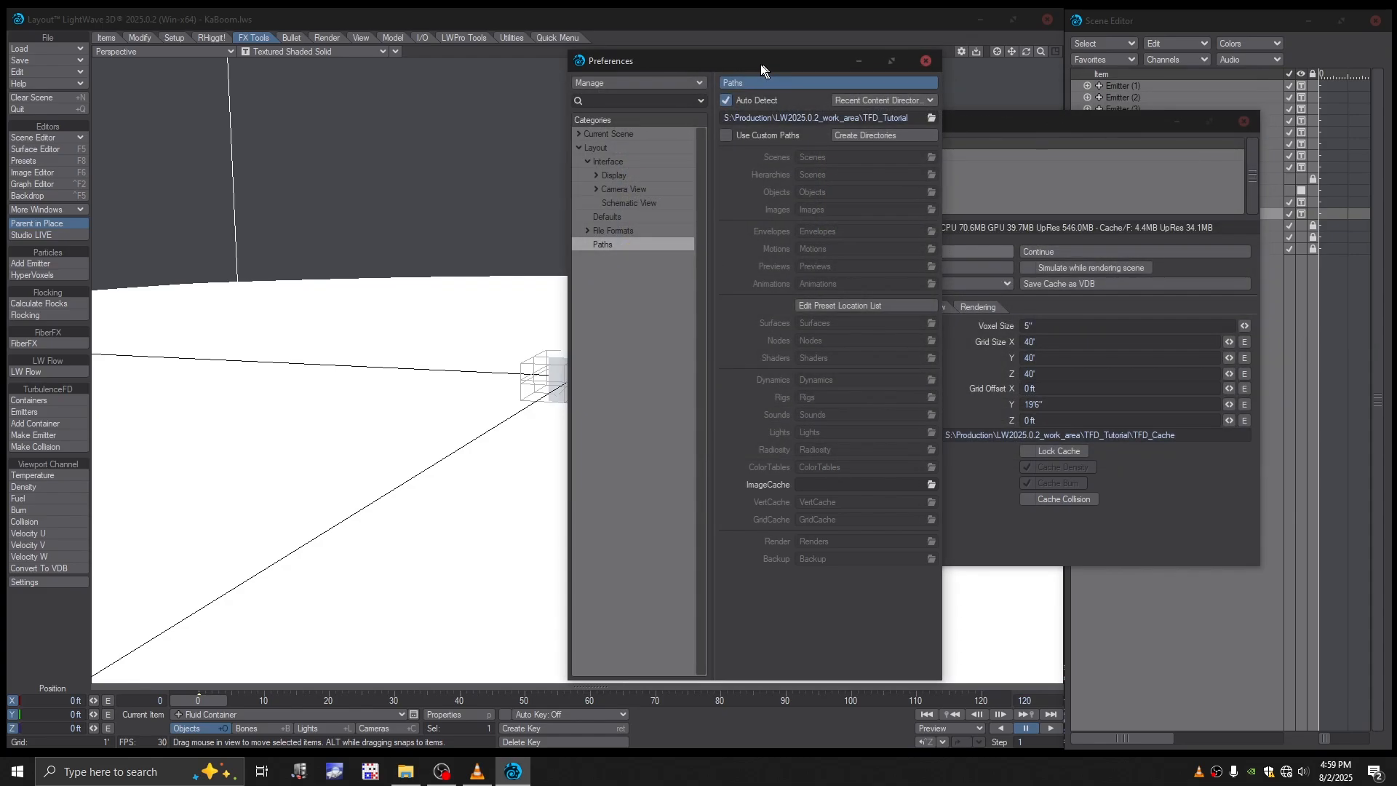
pyautogui.moveTo(761, 64); pyautogui.dragTo(787, 64)
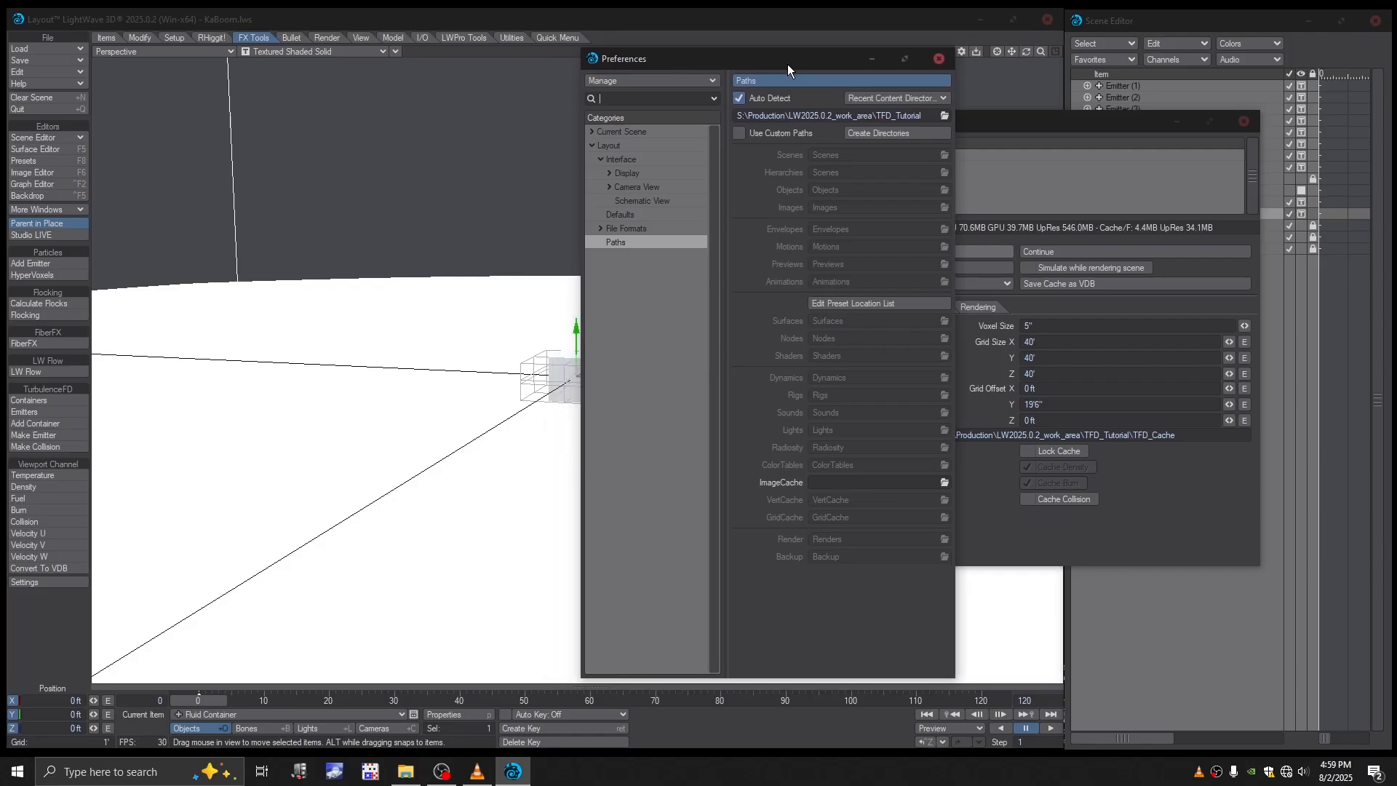
pyautogui.click(939, 59)
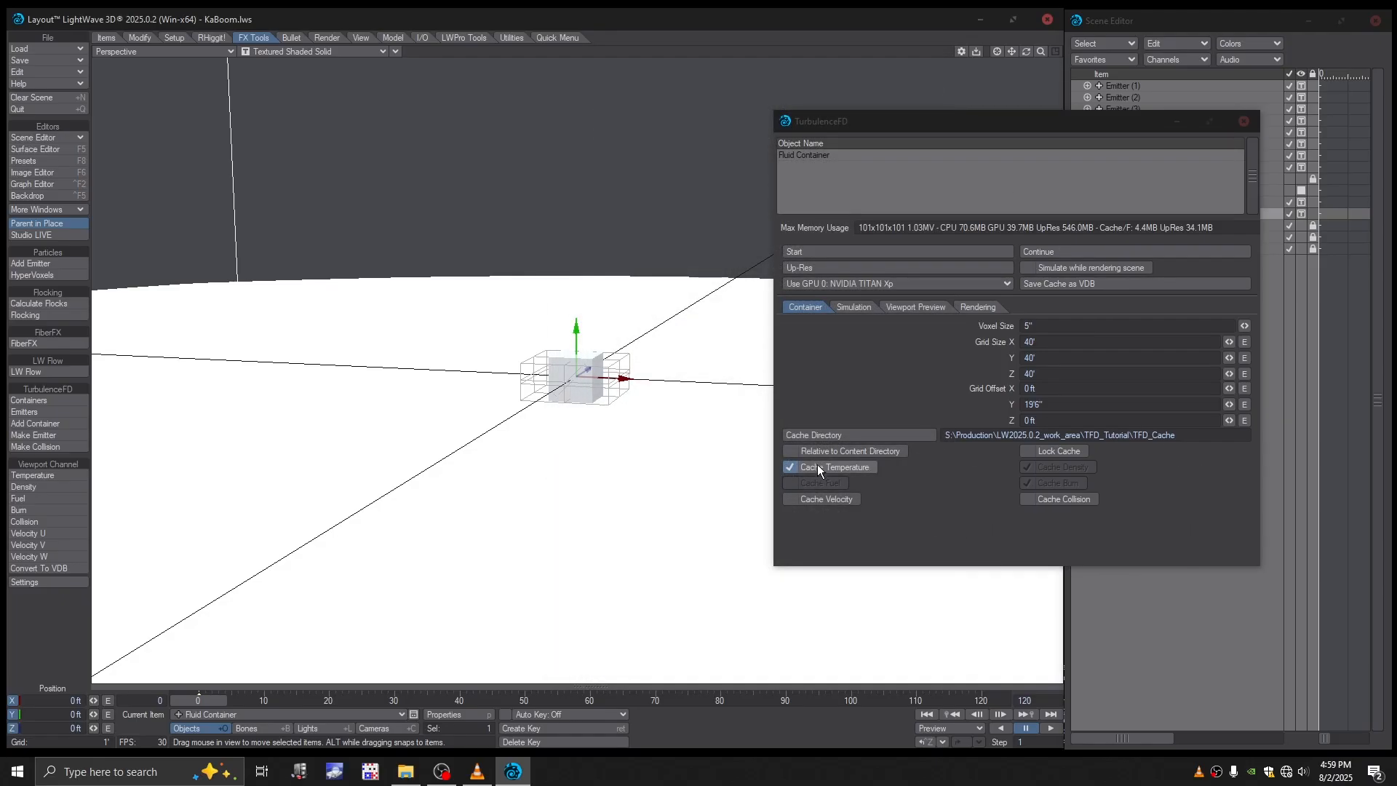
# - Save the scene, overwriting the existing KaBoom.lws
pyautogui.click(808, 307)
pyautogui.keyDown('alt'); pyautogui.moveTo(673, 342); pyautogui.dragTo(671, 362); pyautogui.keyUp('alt')
pyautogui.press('s')
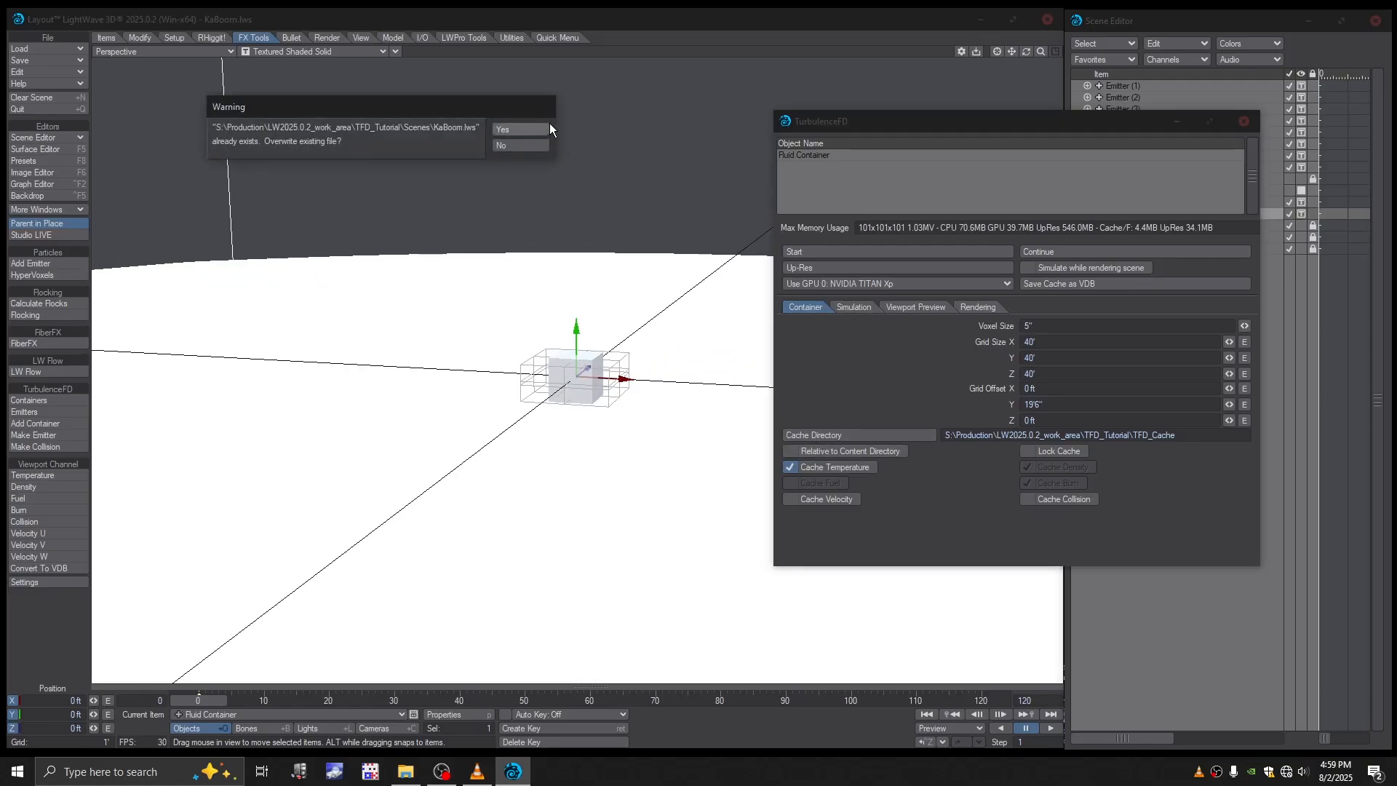
pyautogui.click(512, 129)
pyautogui.keyDown('alt'); pyautogui.moveTo(657, 285); pyautogui.dragTo(645, 302); pyautogui.keyUp('alt')
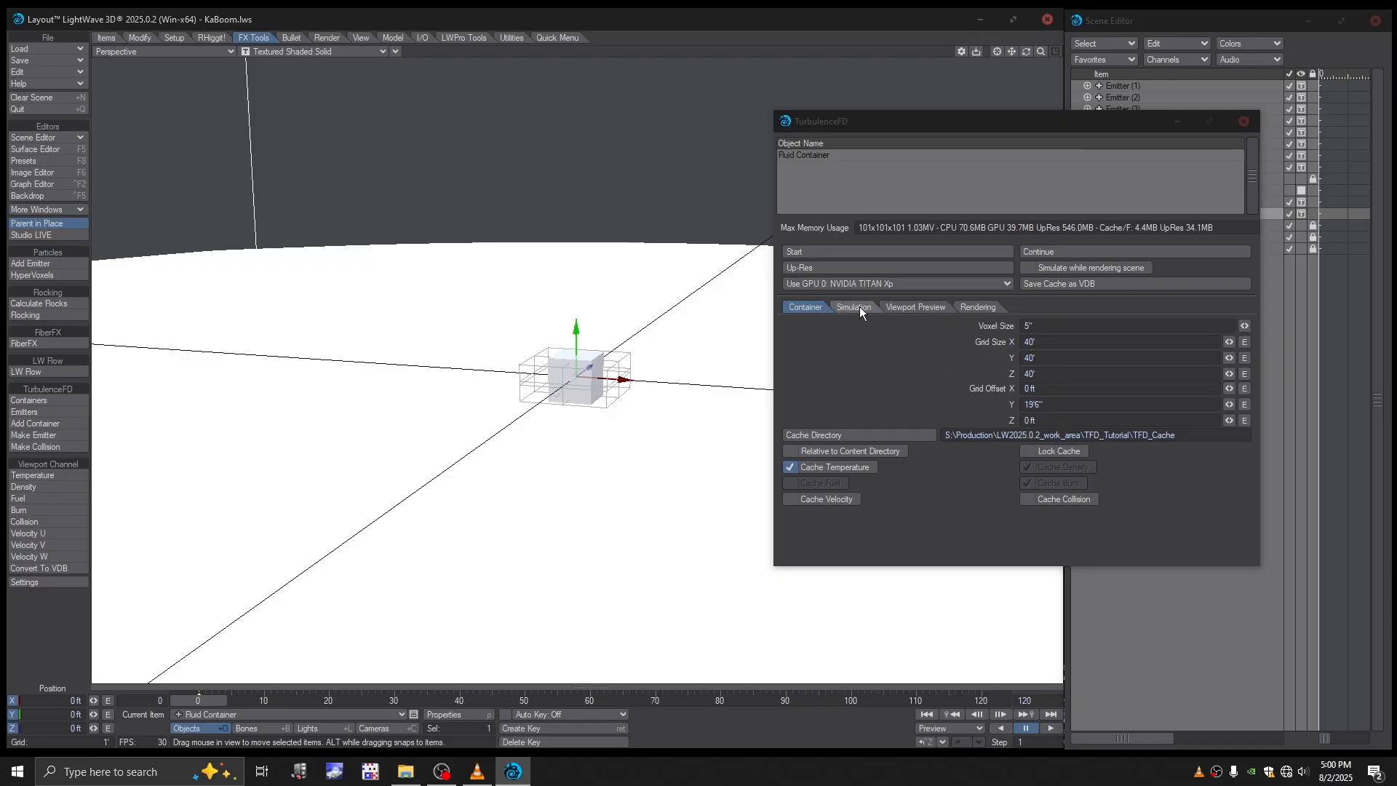
# - Enable Cache Velocity for the fluid container and activate its Burn, Fuel and Density simulation channels
pyautogui.click(792, 500)
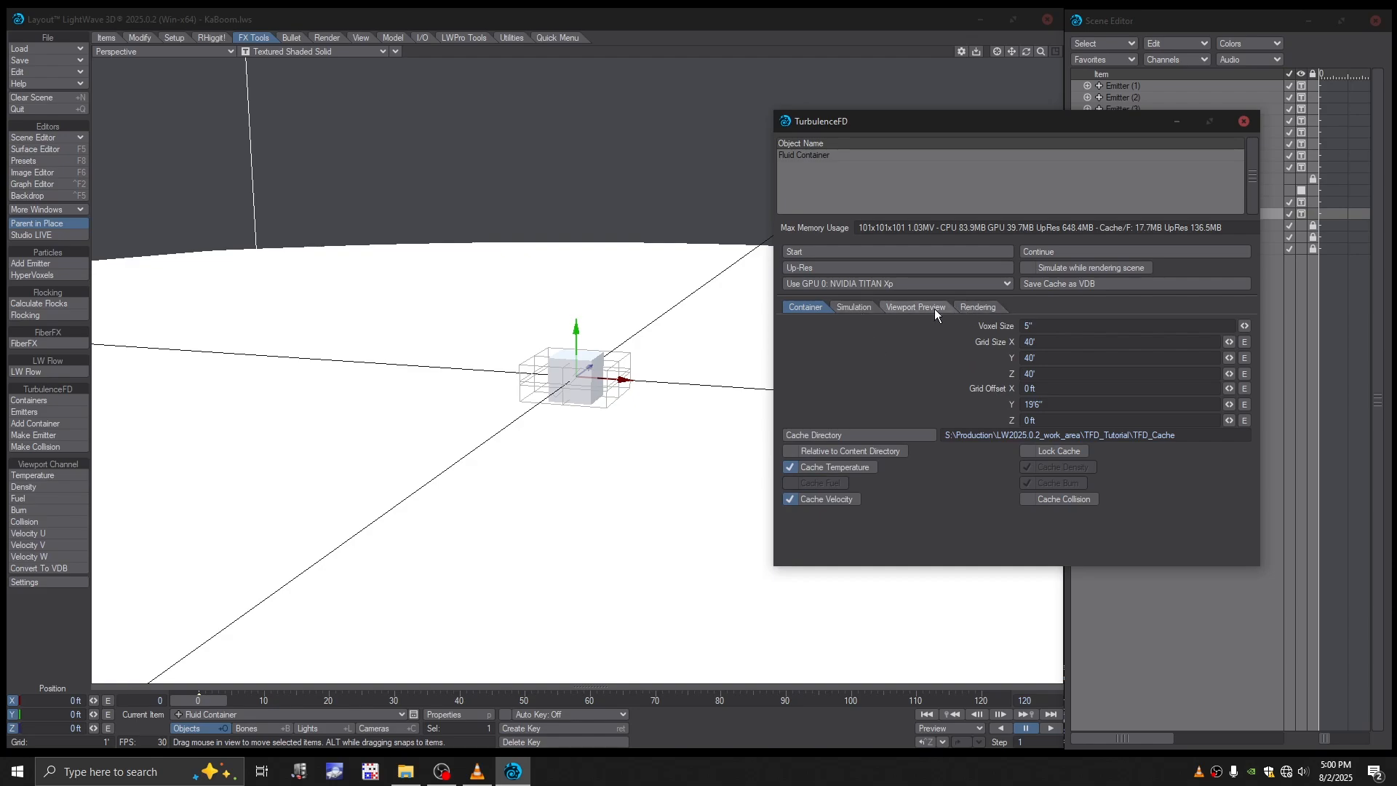
pyautogui.click(854, 309)
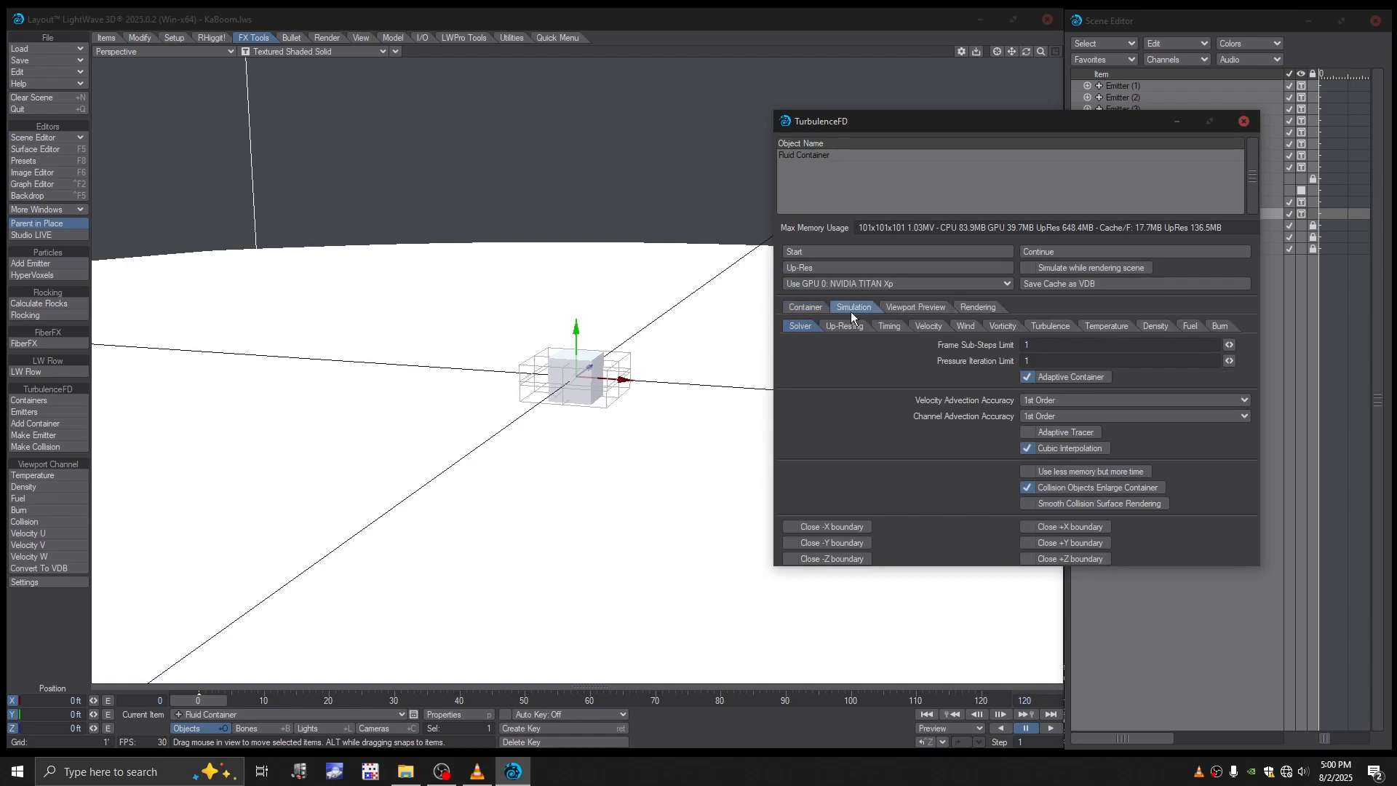
pyautogui.click(1223, 325)
pyautogui.click(1188, 326)
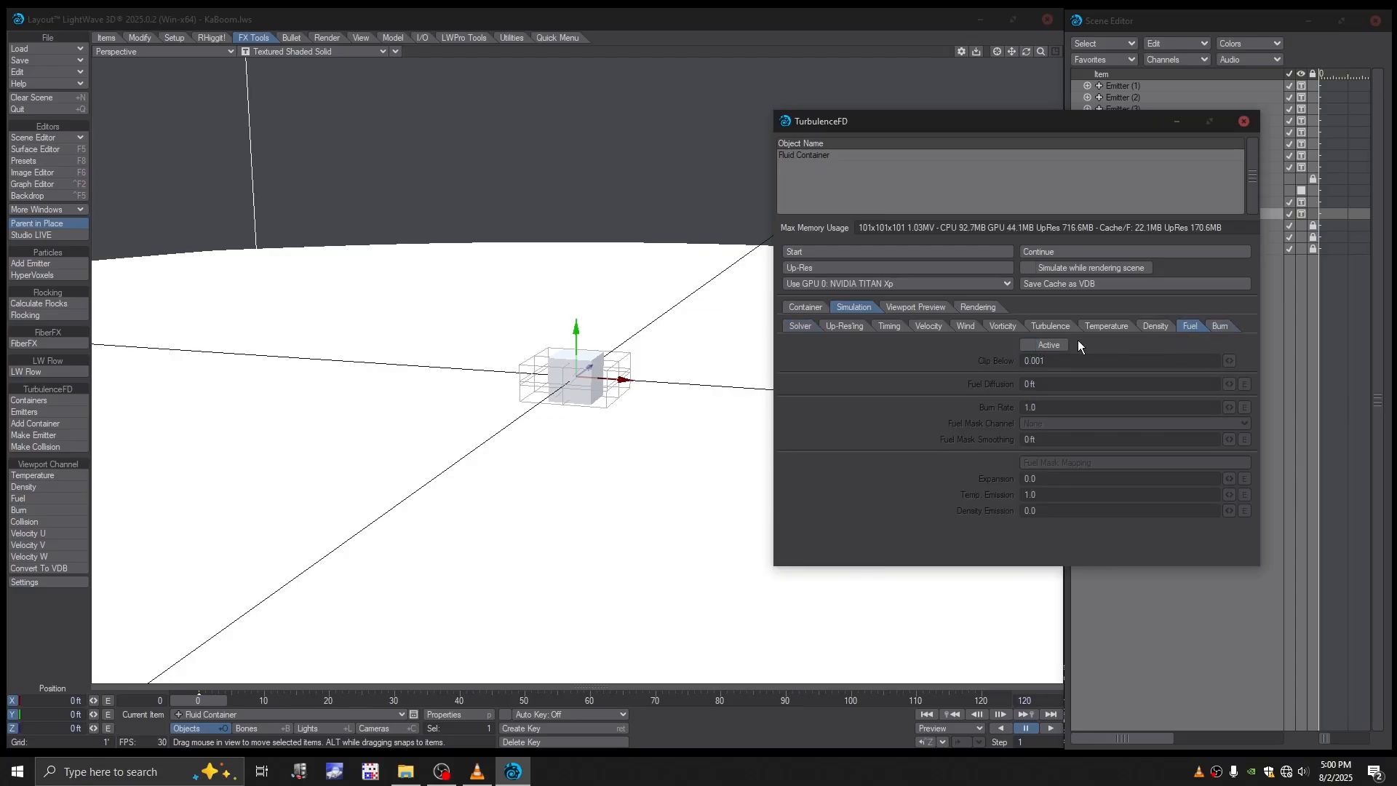
pyautogui.click(1036, 346)
pyautogui.click(1153, 326)
pyautogui.click(1029, 345)
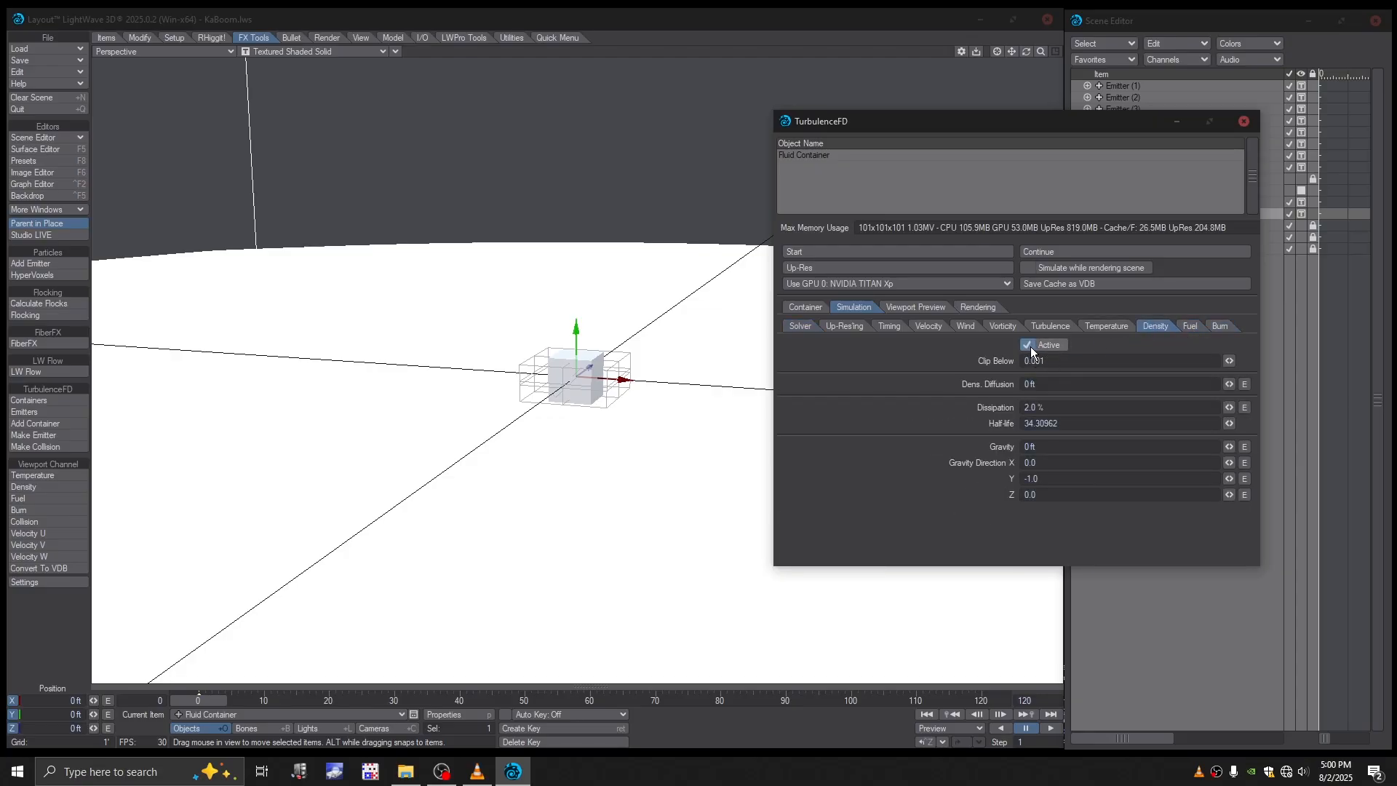
# - Enable Cache Collision for the fluid container and open its density simulation settings
pyautogui.click(803, 308)
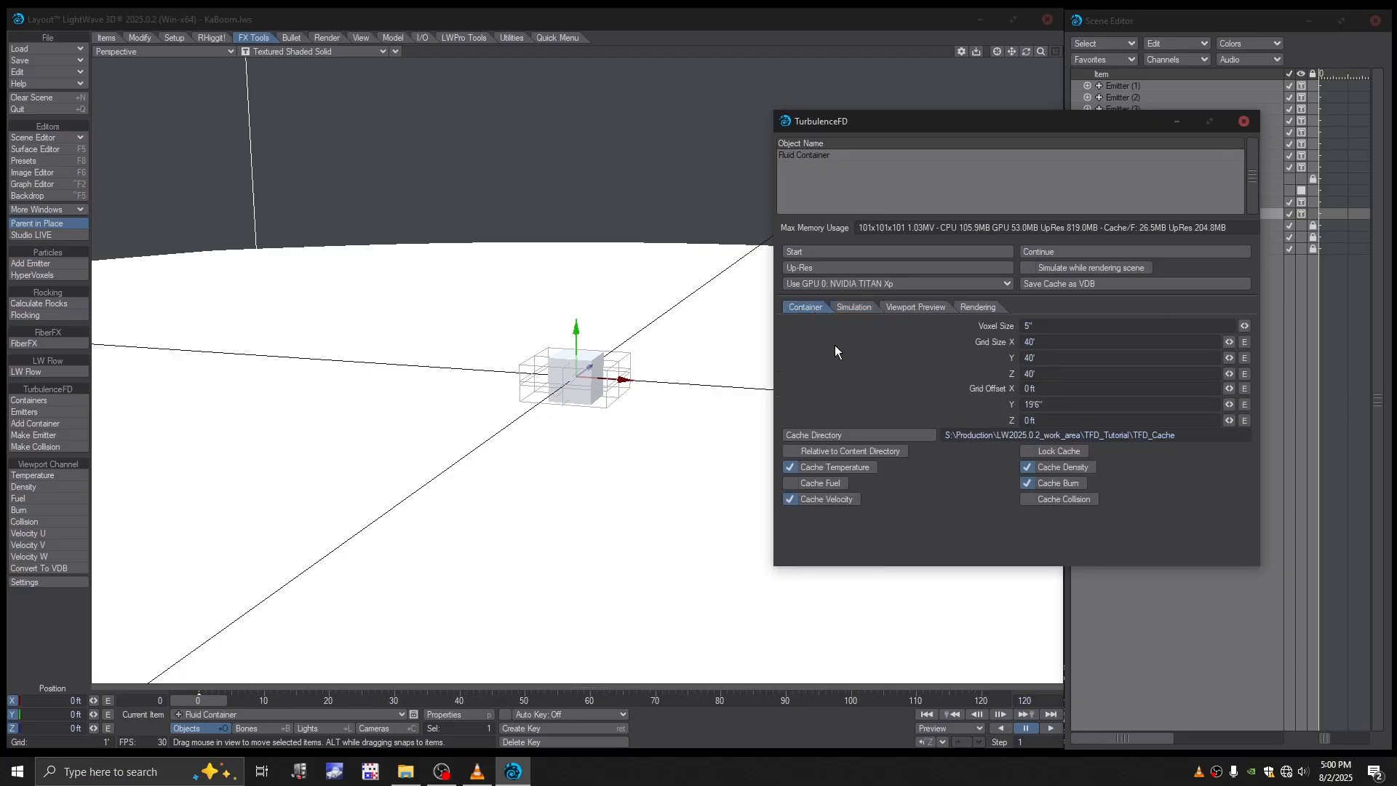
pyautogui.click(1035, 500)
pyautogui.click(445, 775)
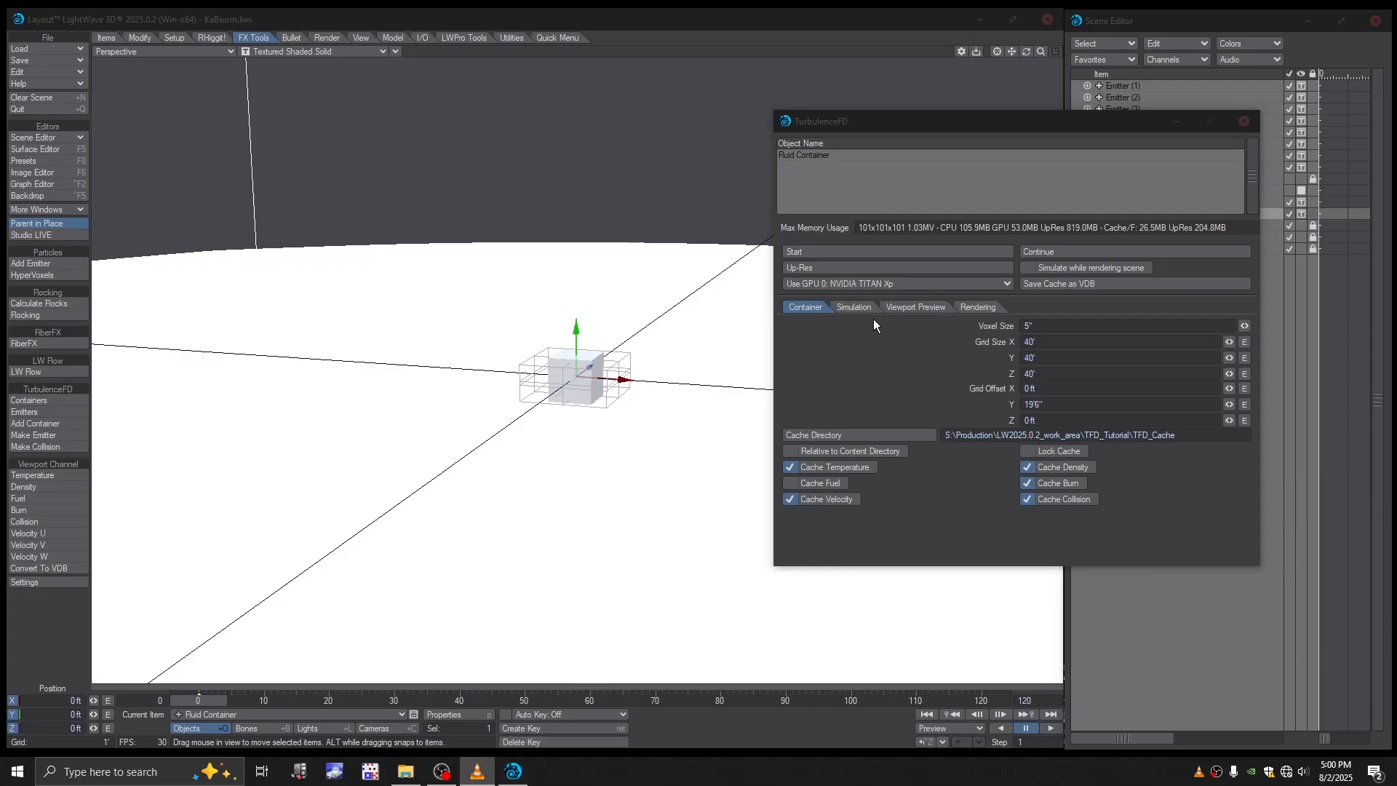
pyautogui.click(854, 307)
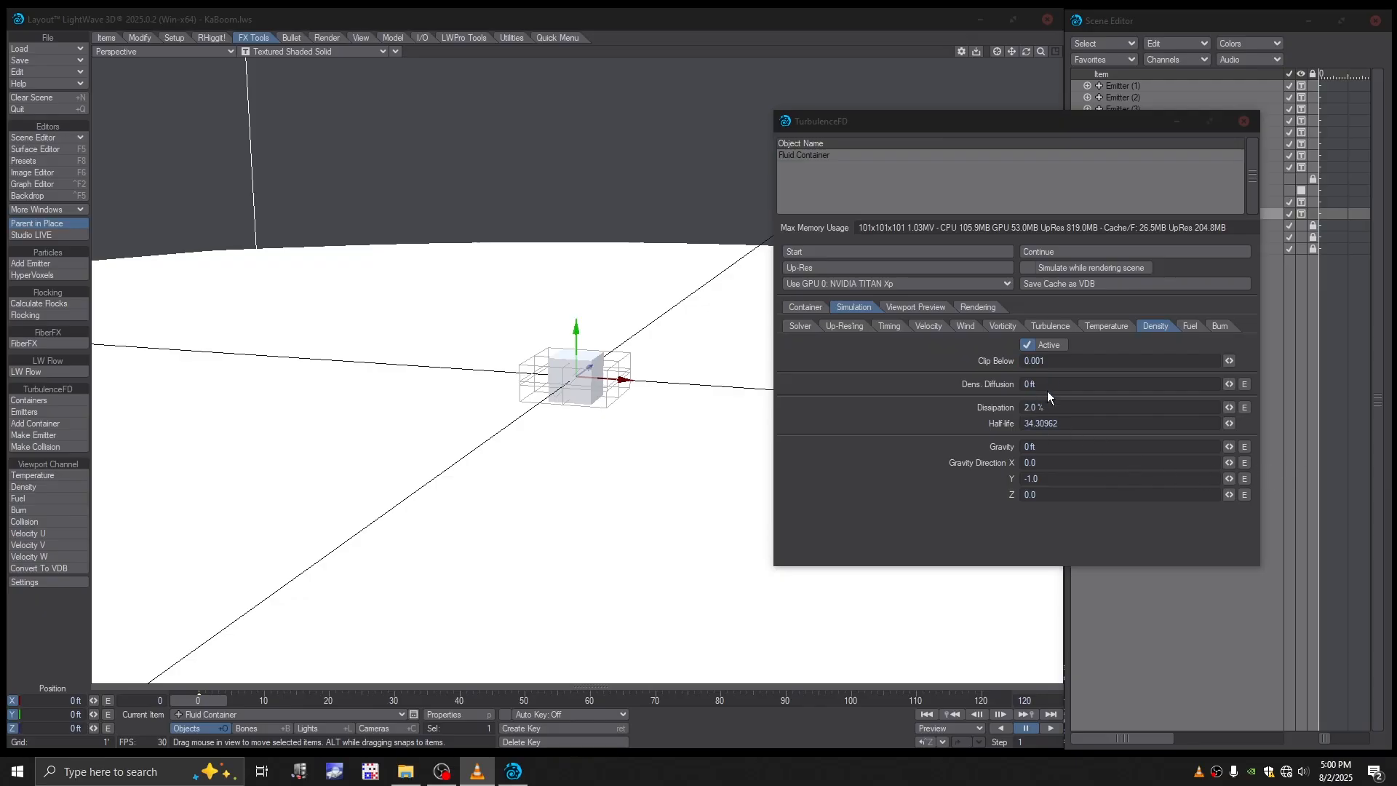
# - Examine the fluid container's solver, density, fuel and burn simulation settings
pyautogui.click(800, 324)
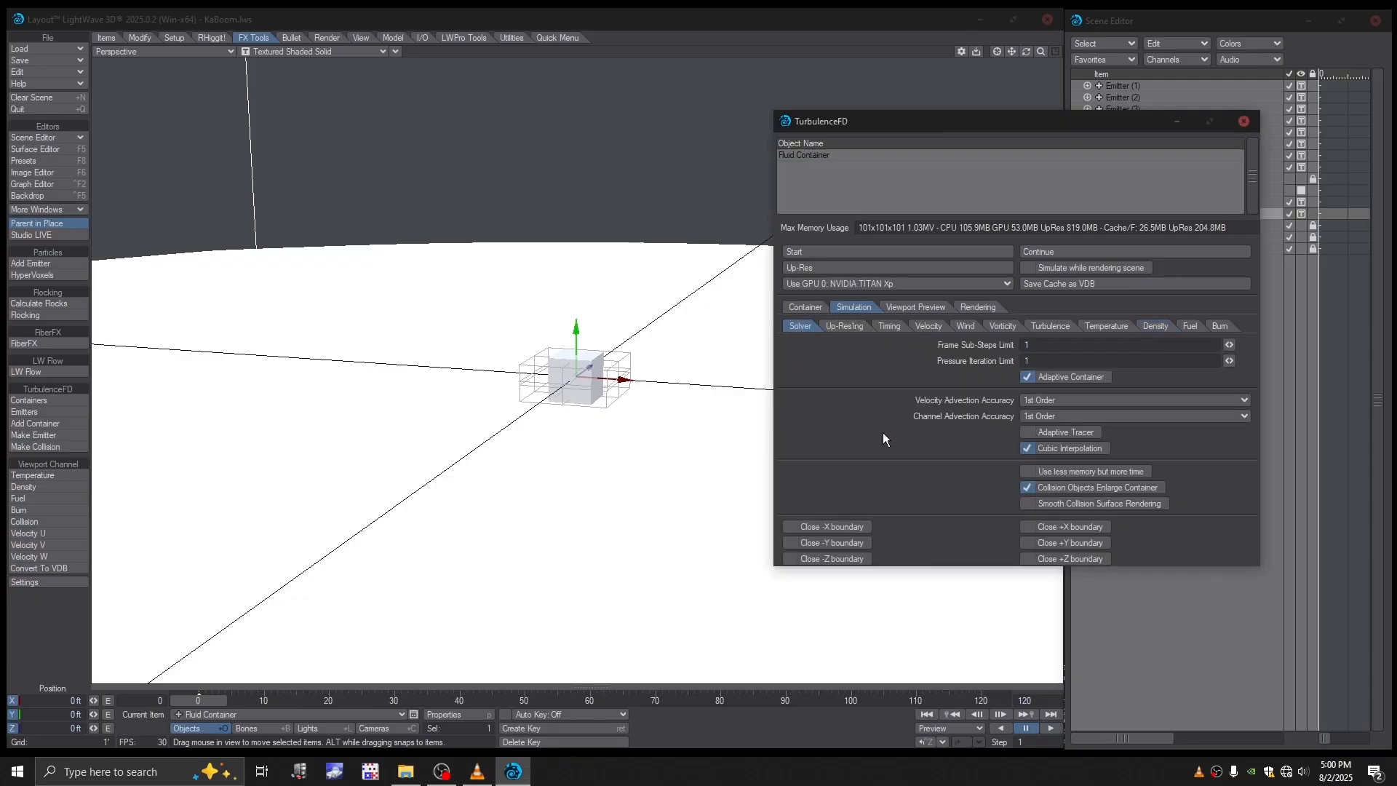
pyautogui.click(1127, 326)
pyautogui.click(1159, 328)
pyautogui.click(1214, 329)
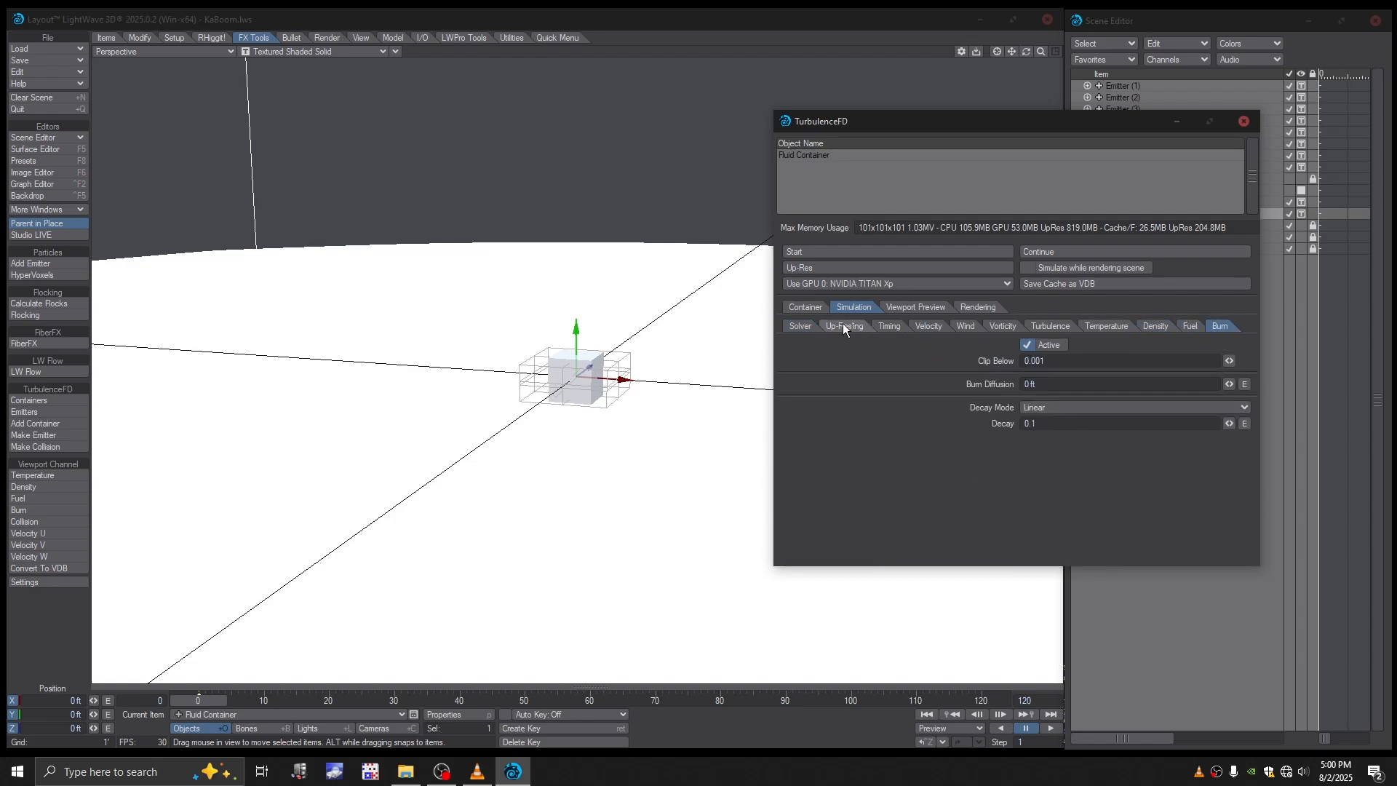
pyautogui.click(799, 326)
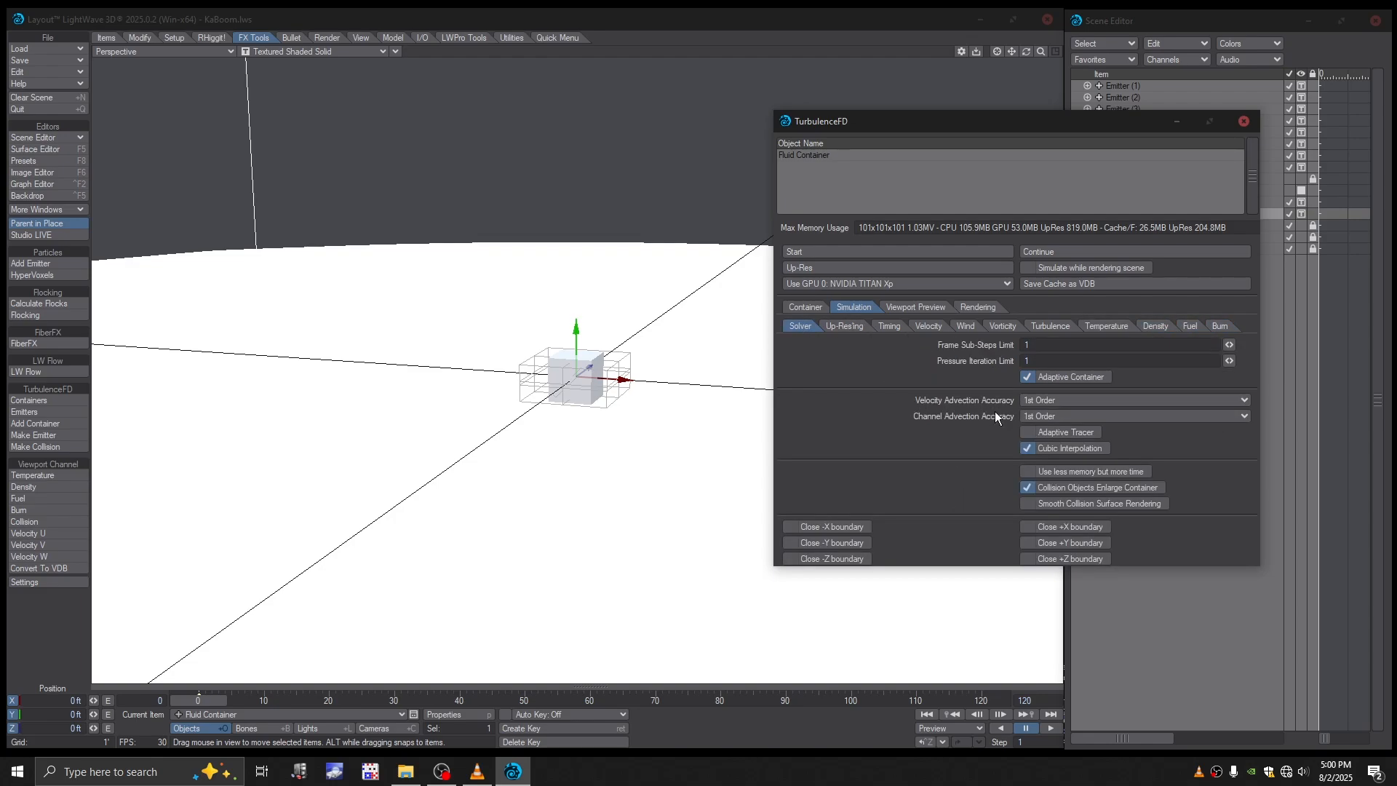
pyautogui.hotkey('alt', 'Tab')
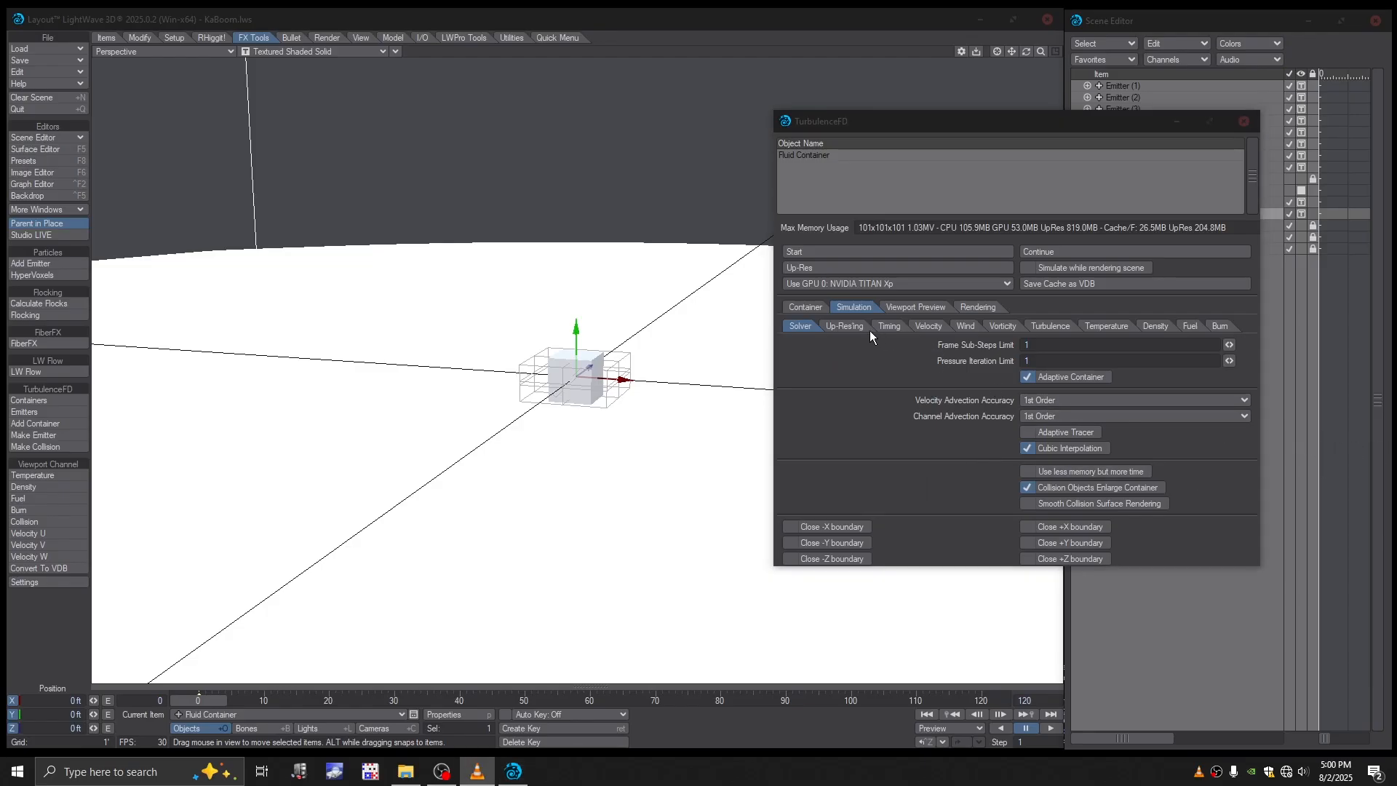
# - Go through the container's up-resing, timing, velocity, wind and vorticity simulation settings
pyautogui.click(844, 326)
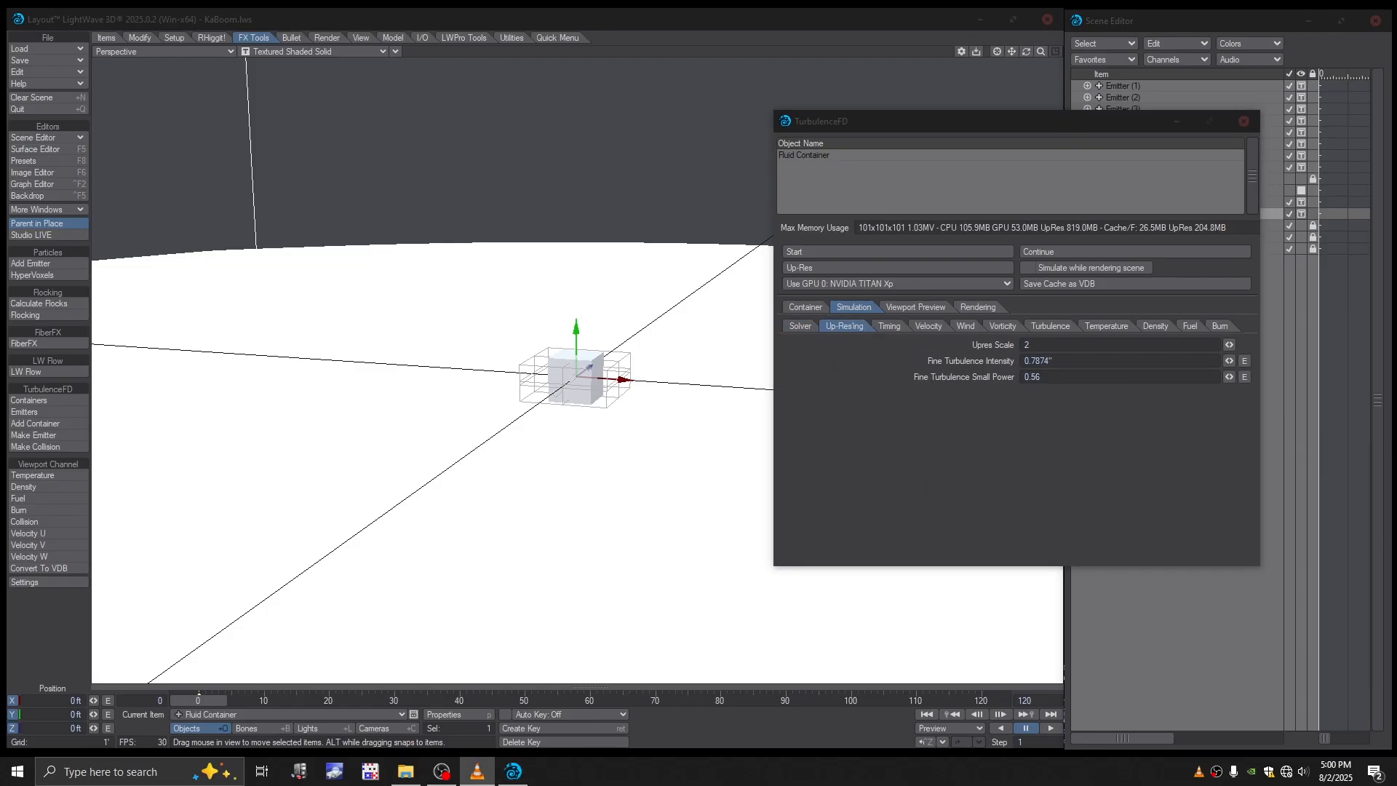
pyautogui.click(887, 326)
pyautogui.press('y')
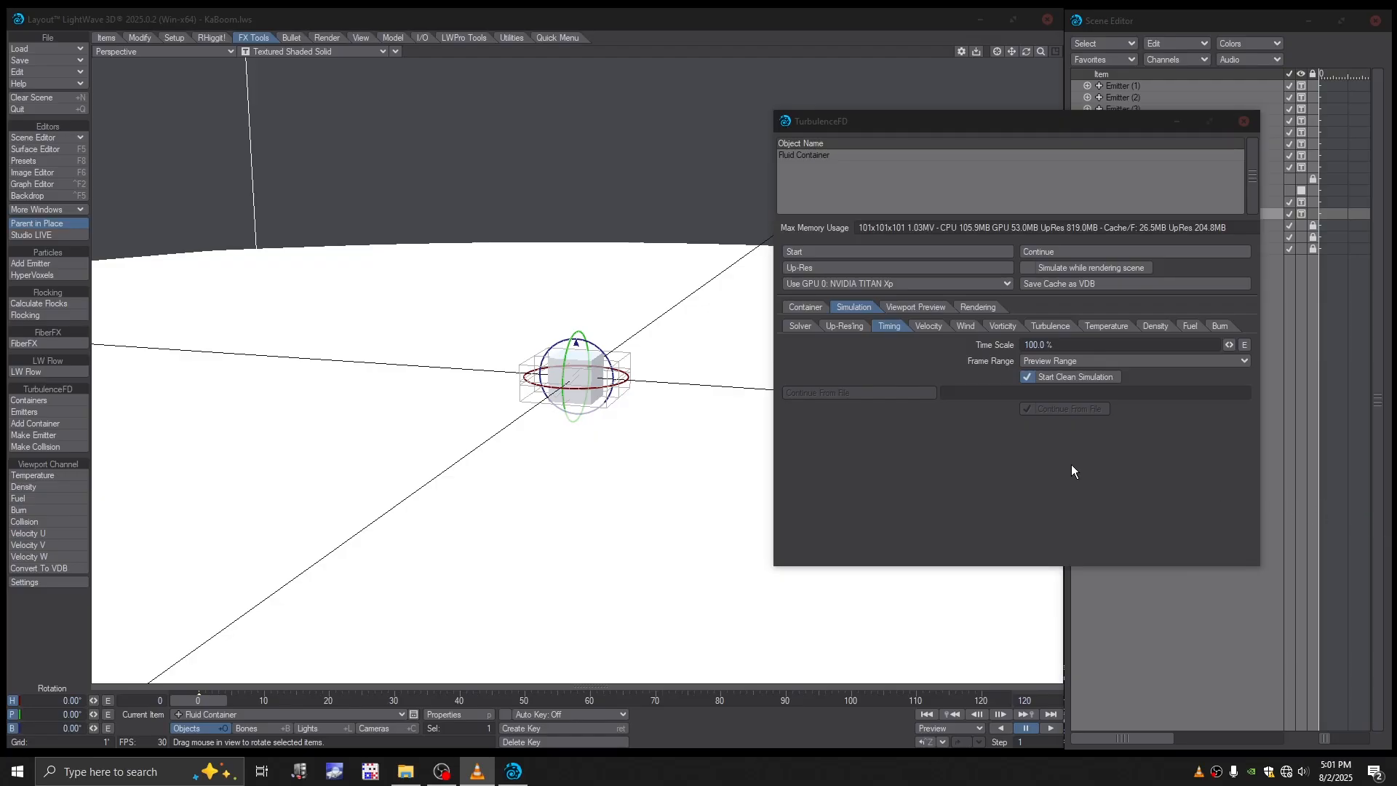
pyautogui.click(1031, 393)
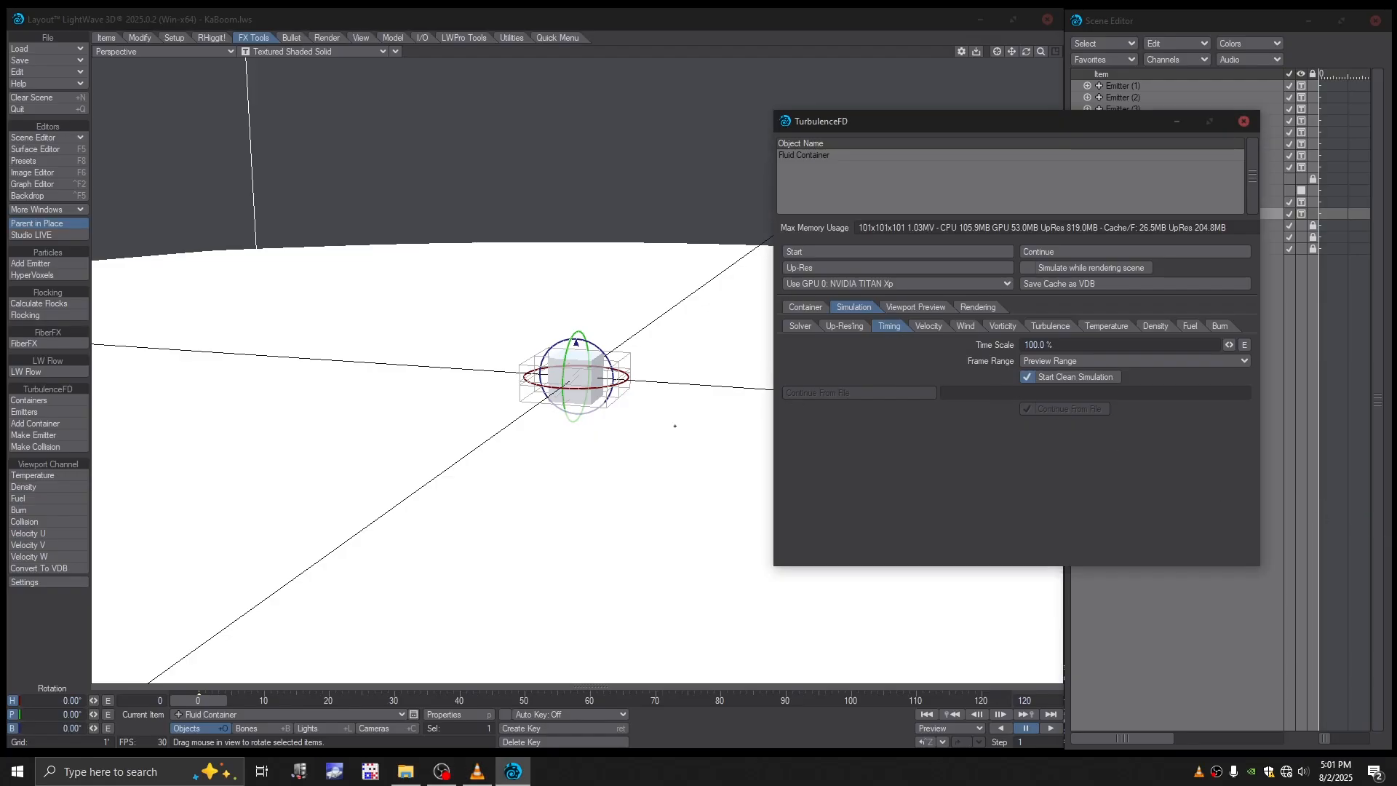
pyautogui.keyDown('alt'); pyautogui.moveTo(675, 426); pyautogui.dragTo(694, 419); pyautogui.keyUp('alt')
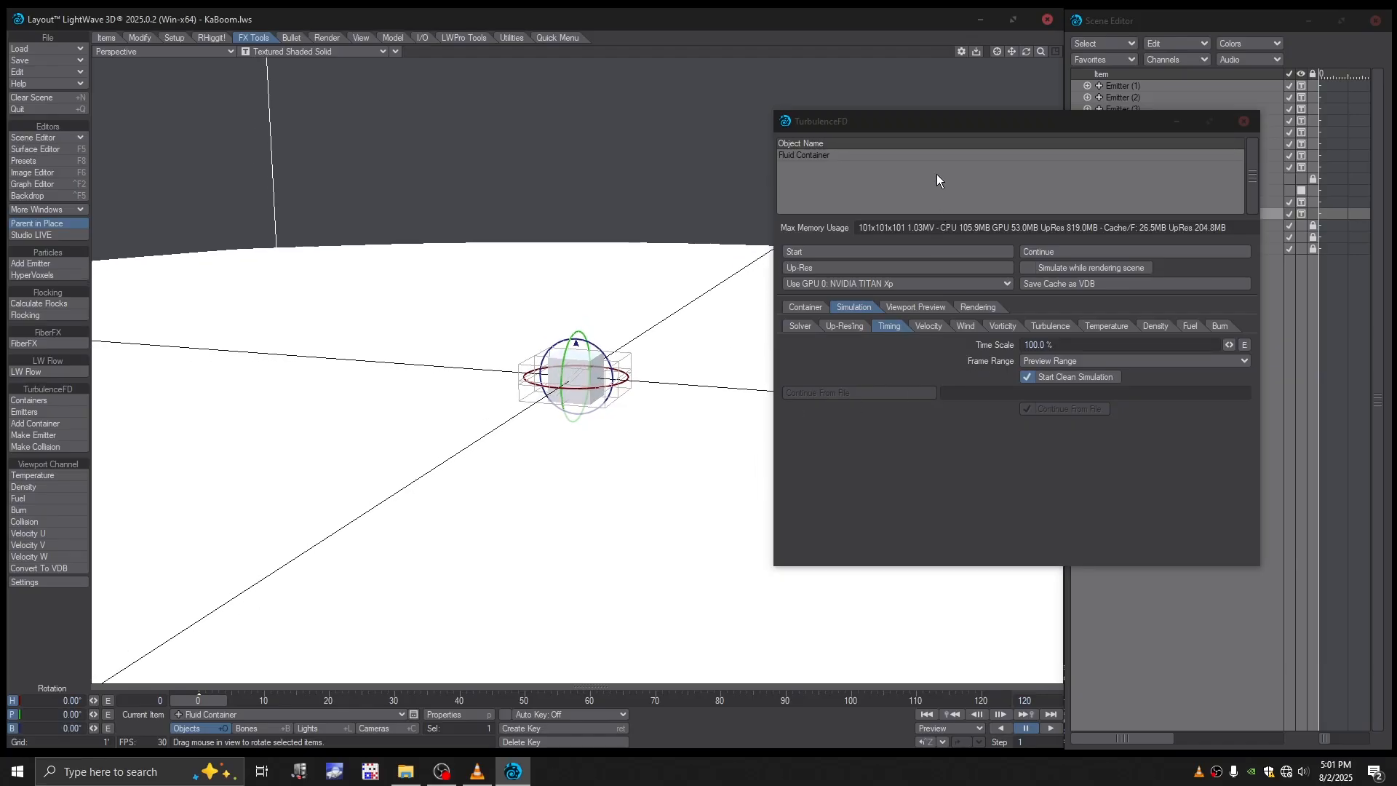
pyautogui.moveTo(927, 129)
pyautogui.mouseDown()
pyautogui.moveTo(941, 142)
pyautogui.moveTo(942, 105)
pyautogui.mouseUp()
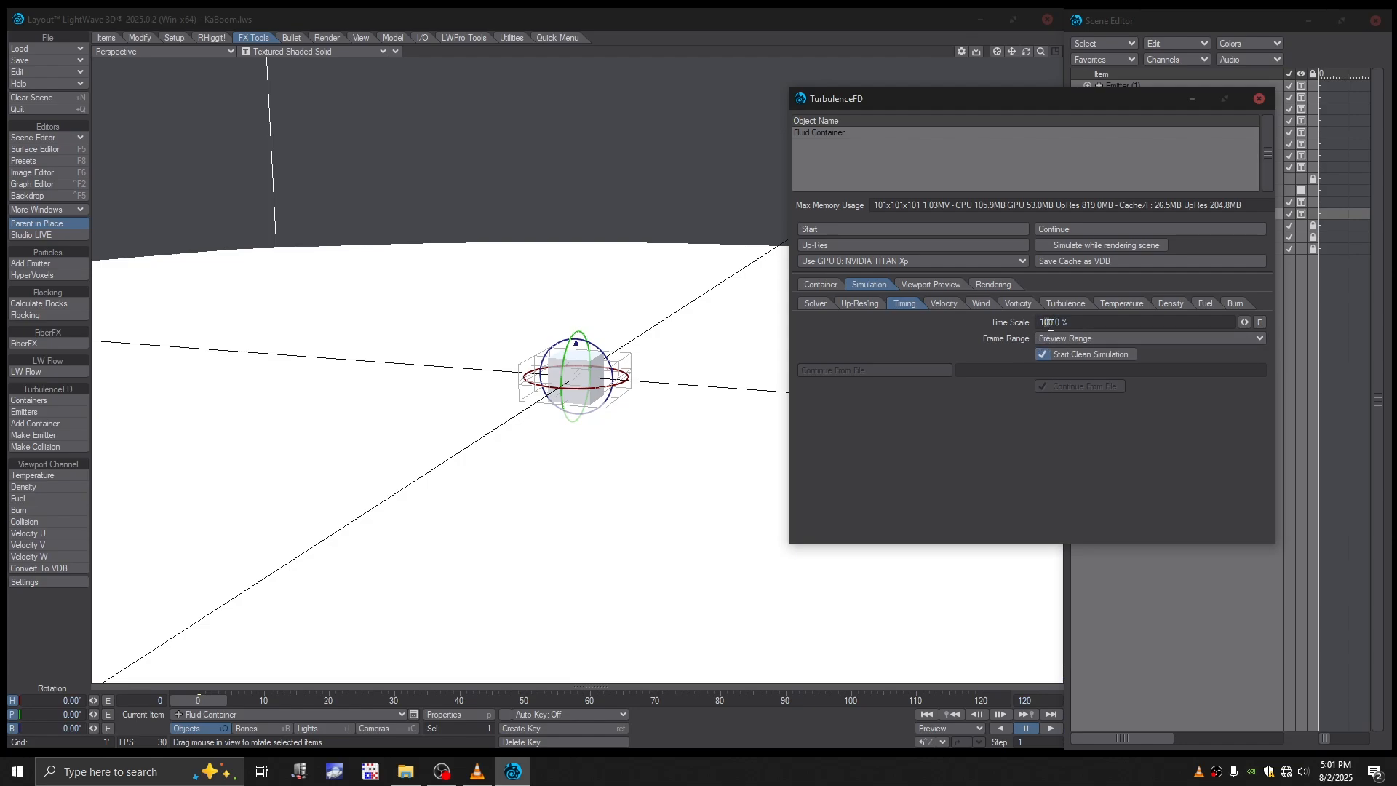
pyautogui.write('5')
pyautogui.click(946, 304)
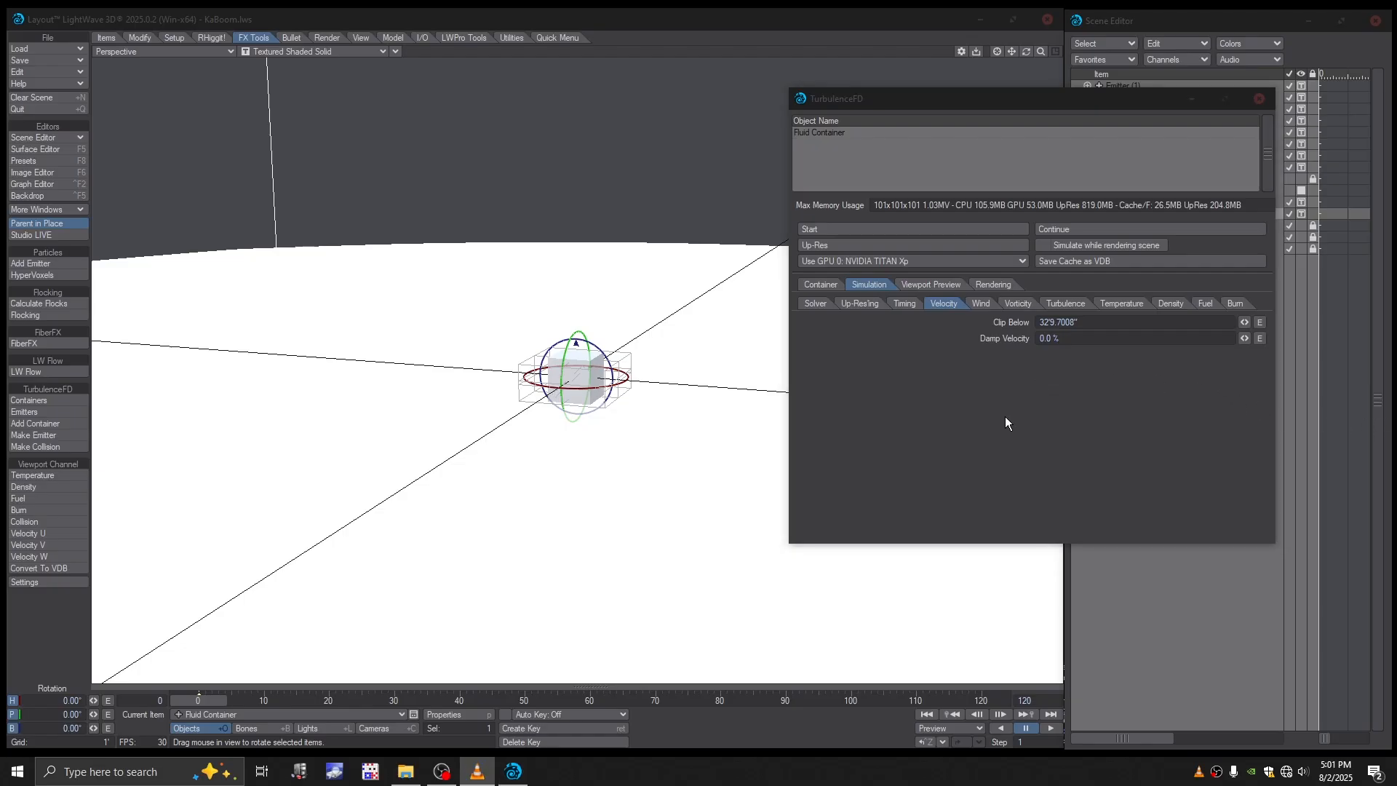
pyautogui.click(978, 306)
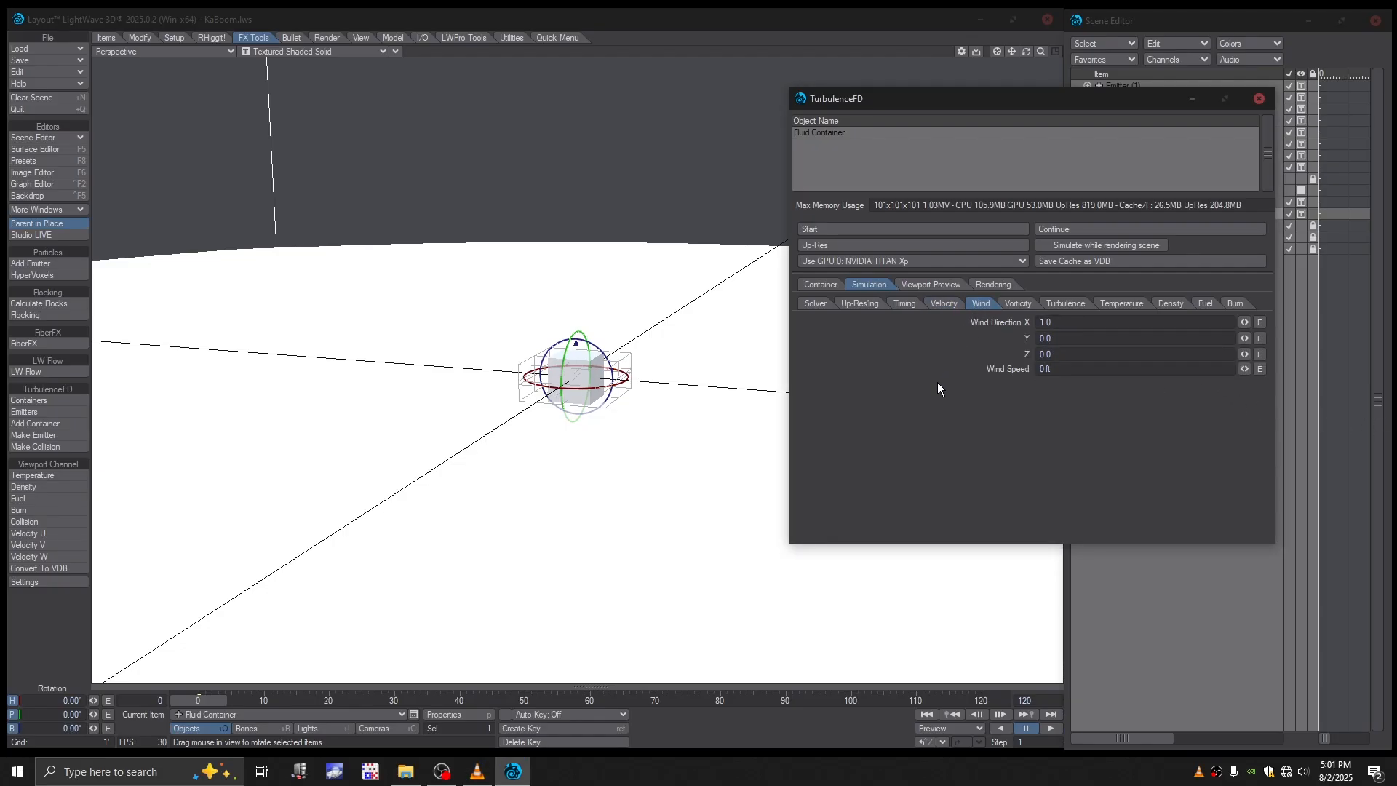
pyautogui.click(1038, 370)
pyautogui.click(1019, 303)
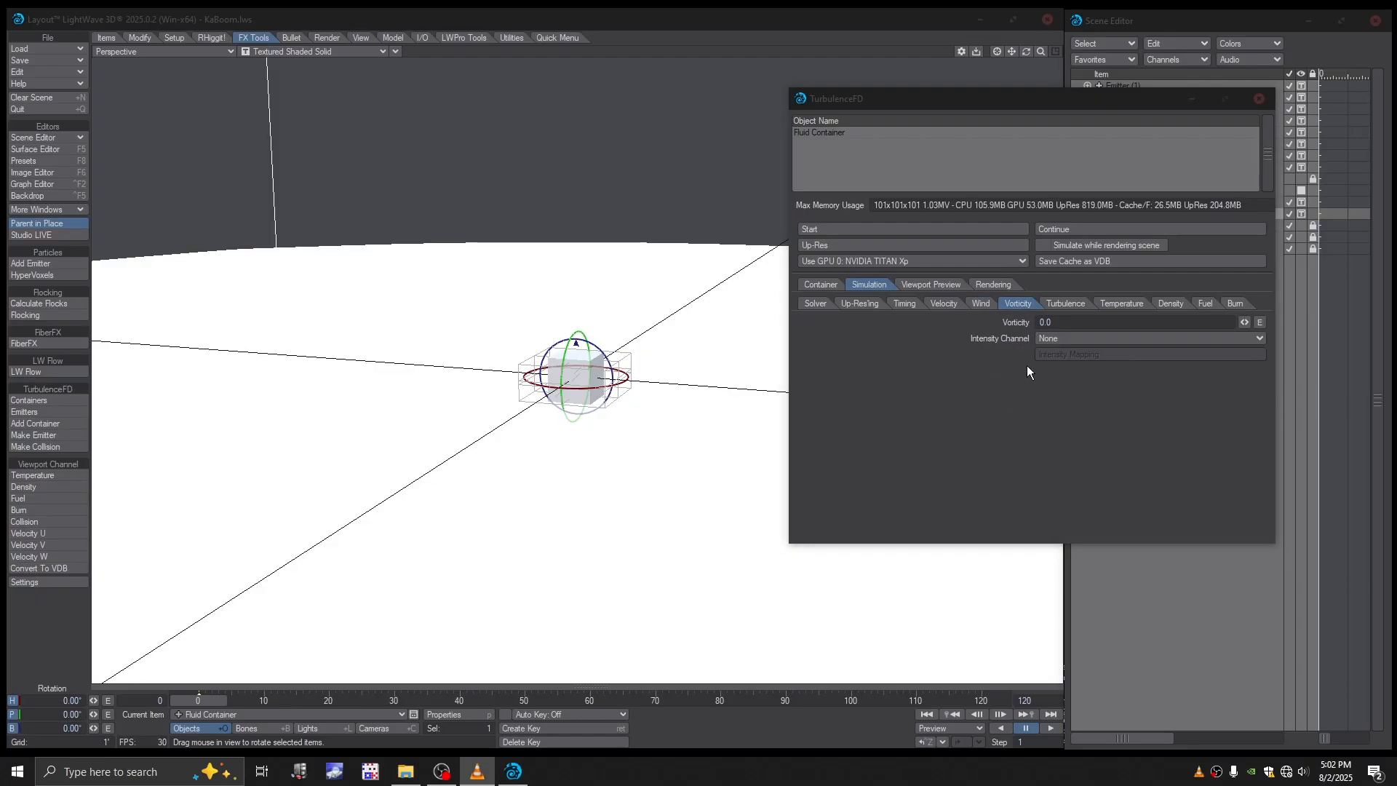
pyautogui.click(1043, 323)
# - Set the container's turbulence intensity to 9 inches, smallest size to 9 inches and largest size to 0.8 inches
pyautogui.click(1066, 302)
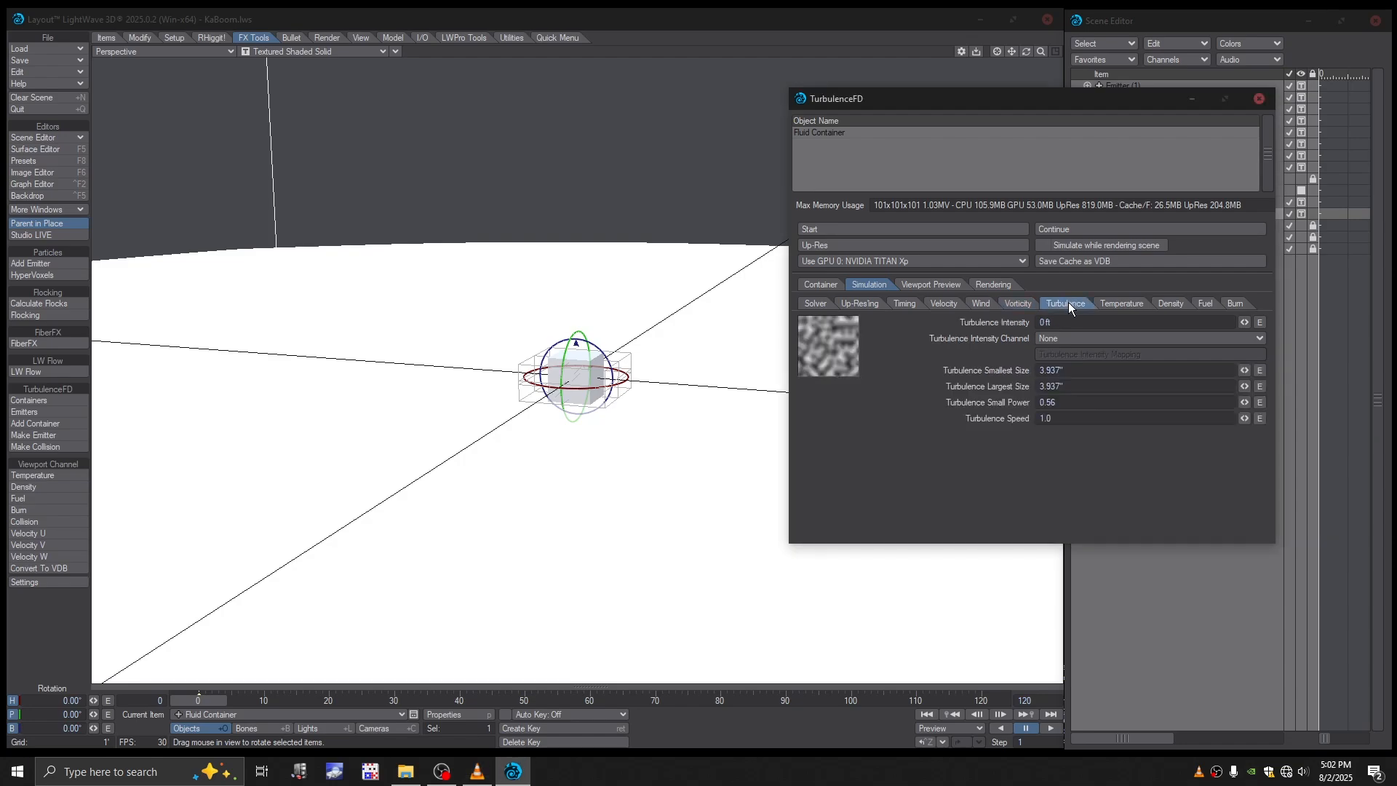
pyautogui.click(1045, 325)
pyautogui.press('Tab')
pyautogui.write('9')
pyautogui.press('Tab')
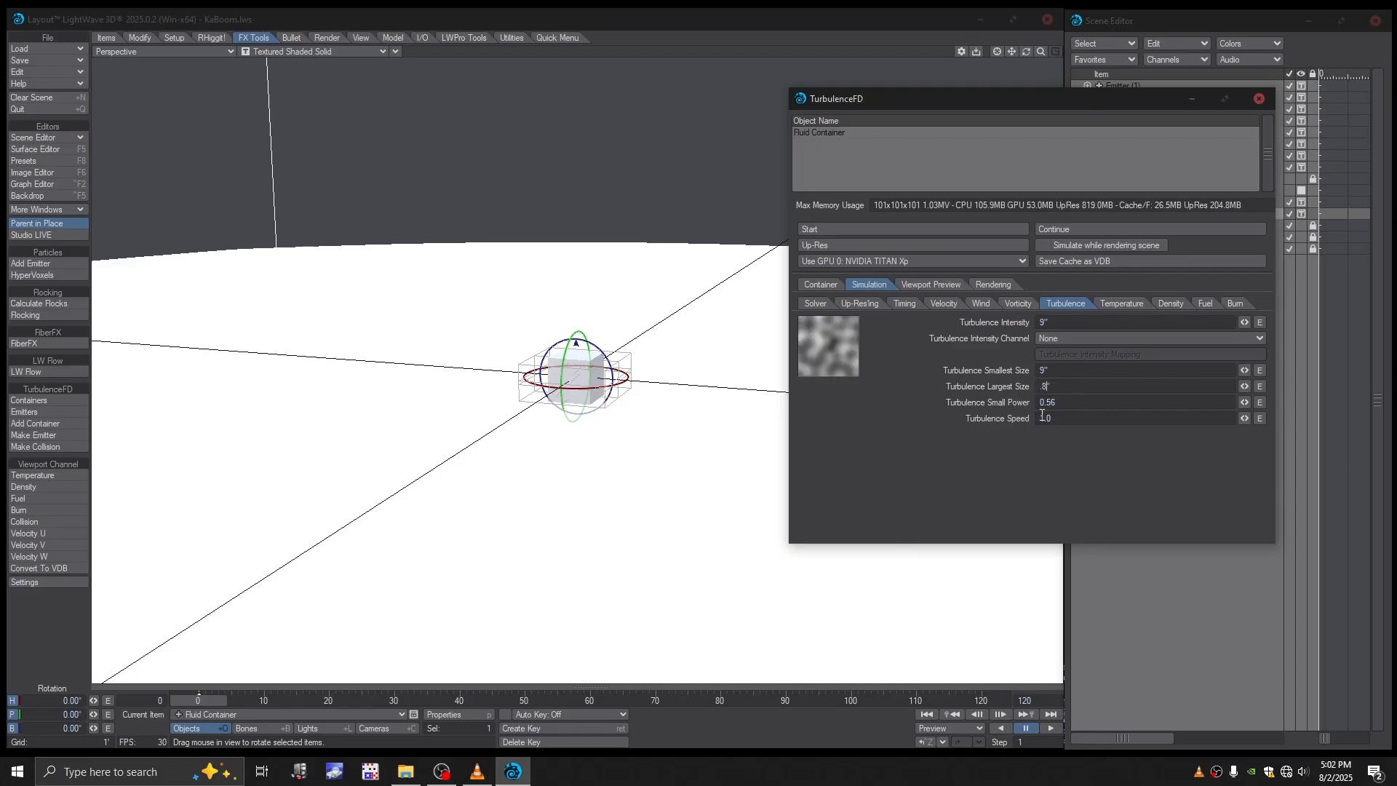
pyautogui.write('.8')
pyautogui.press('Return')
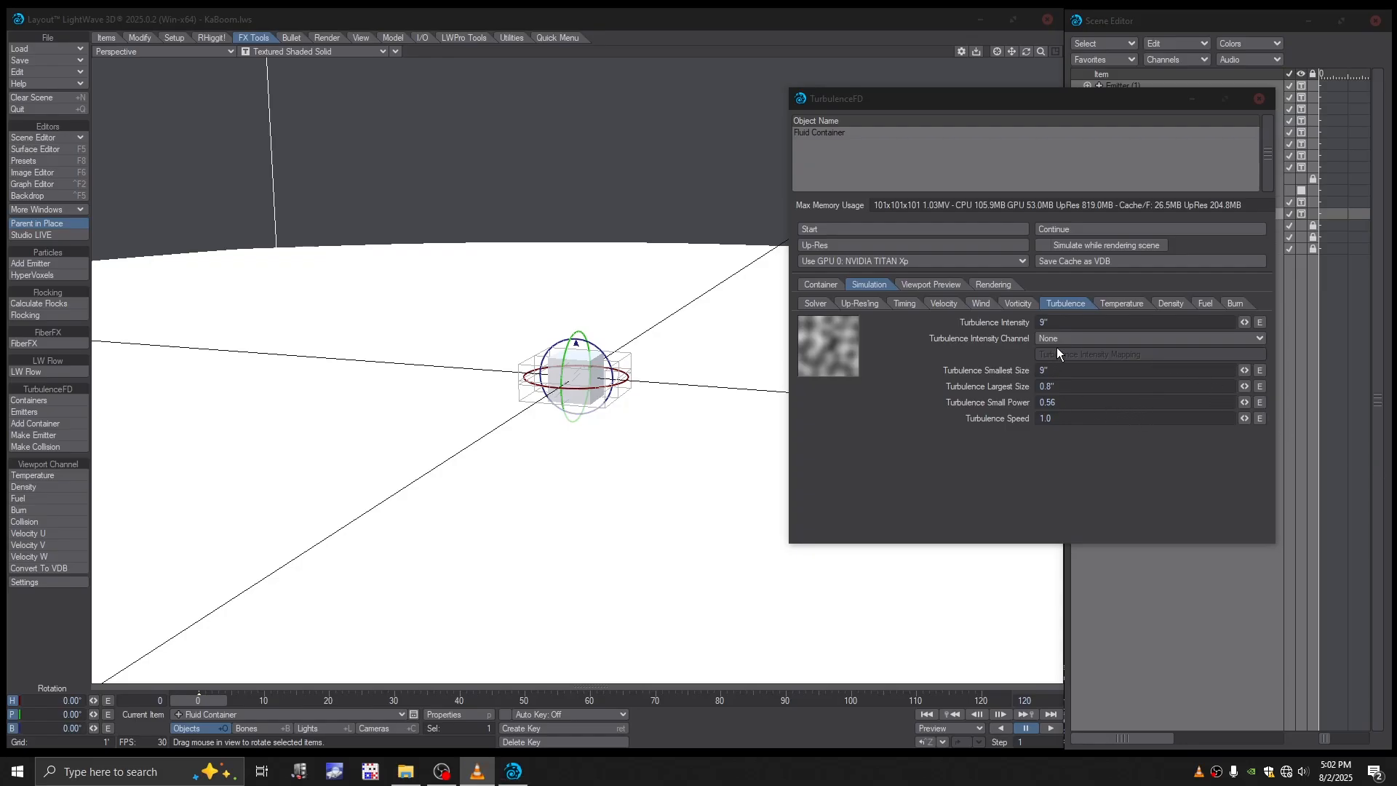
# - Review the container's temperature, density, fuel, burn and solver simulation settings along with its viewport preview options
pyautogui.click(1123, 304)
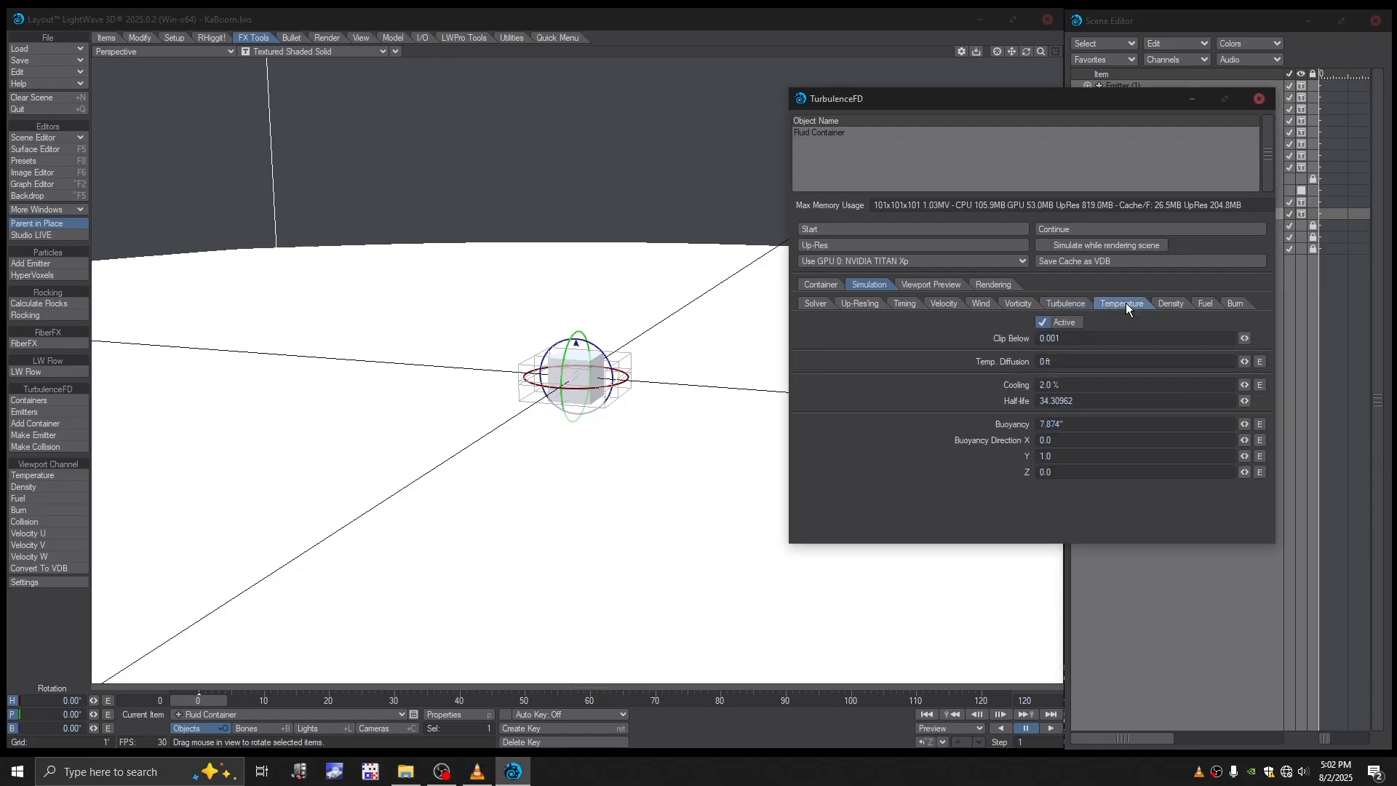
pyautogui.click(1179, 303)
pyautogui.click(1126, 301)
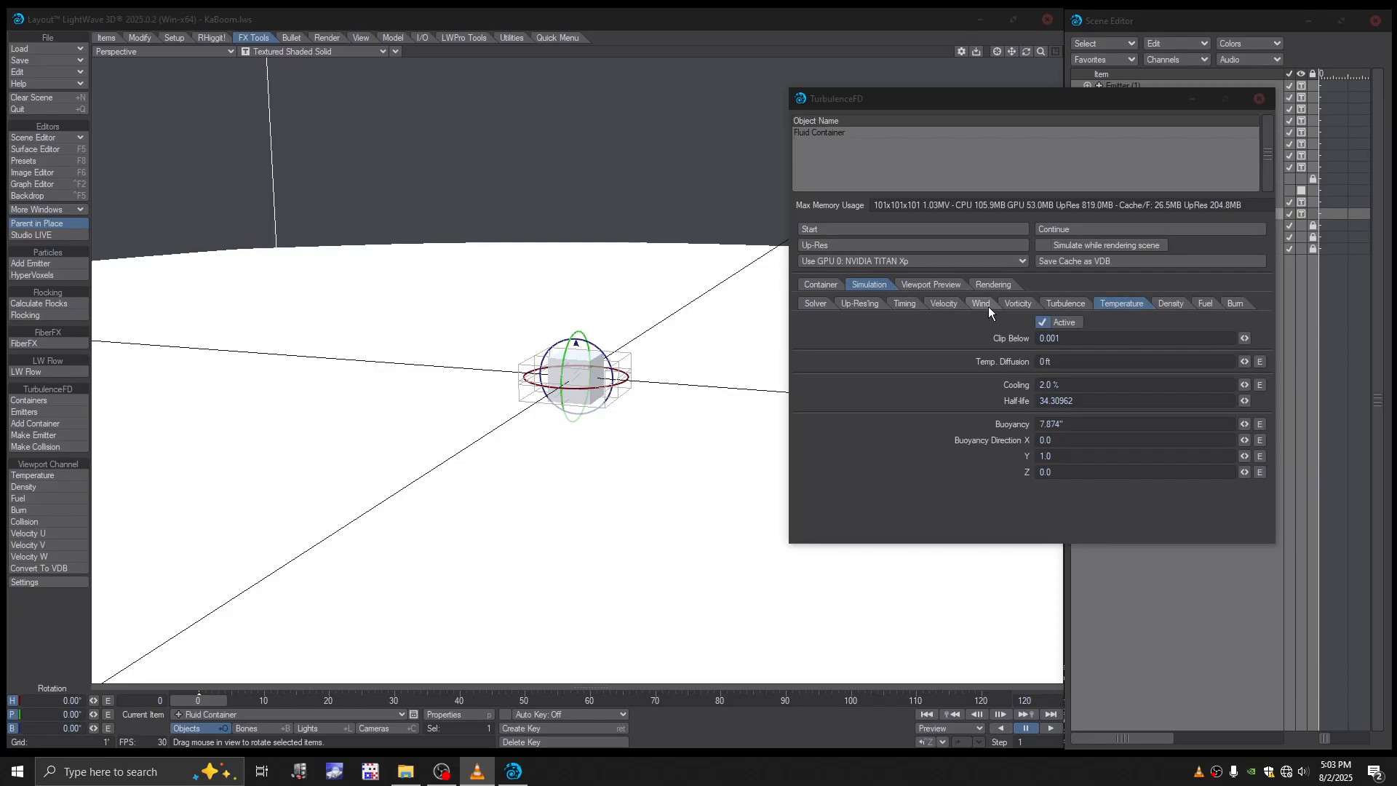
pyautogui.click(819, 302)
pyautogui.click(946, 286)
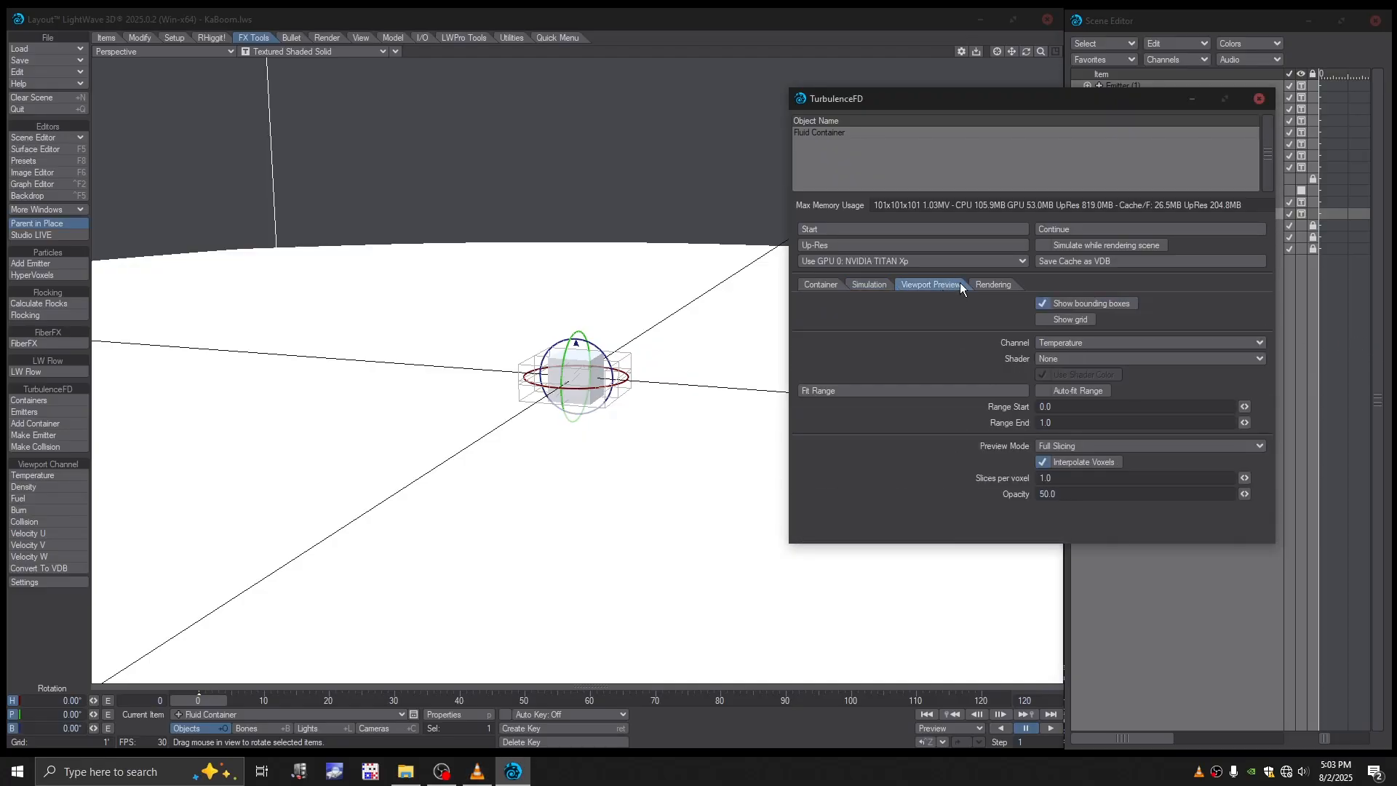
pyautogui.click(824, 284)
pyautogui.click(877, 285)
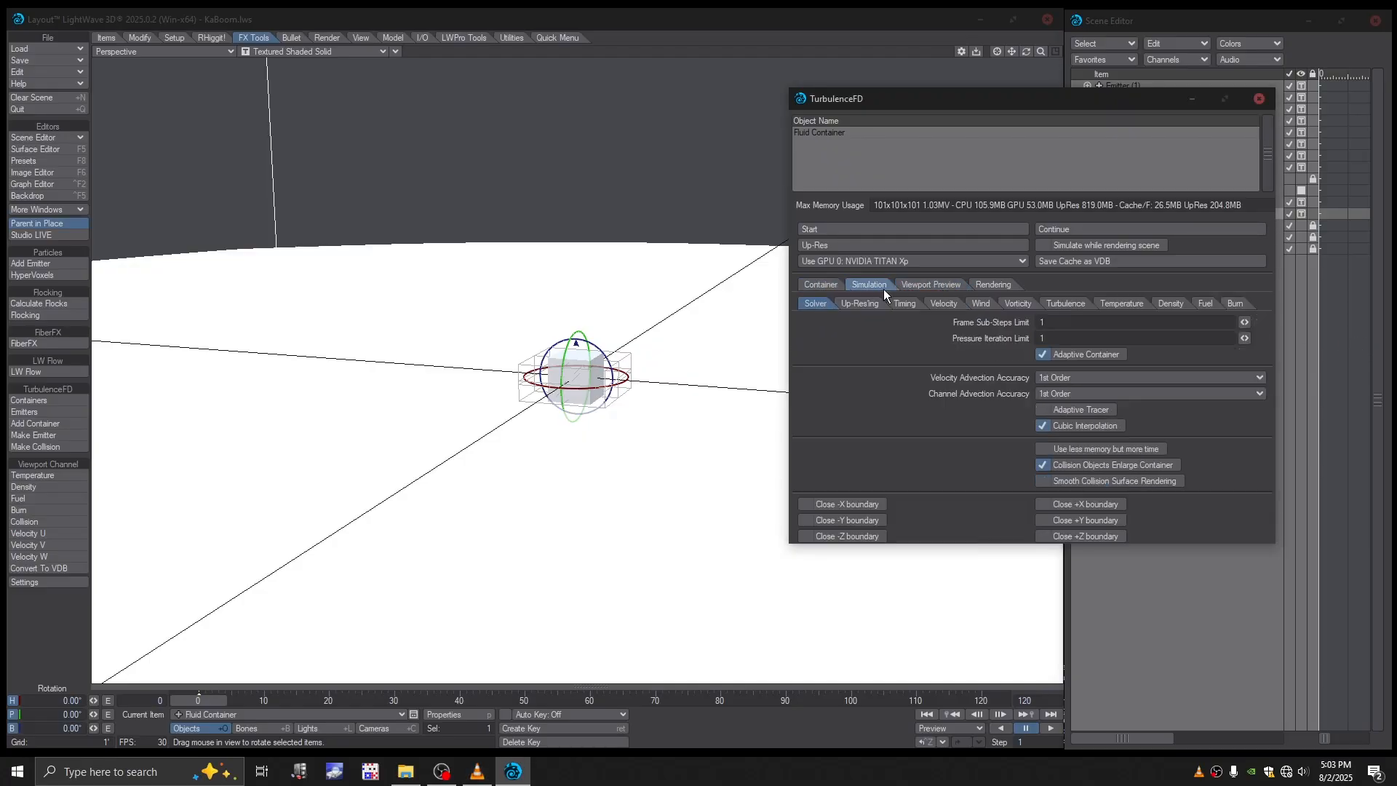
pyautogui.click(1169, 305)
pyautogui.click(1205, 302)
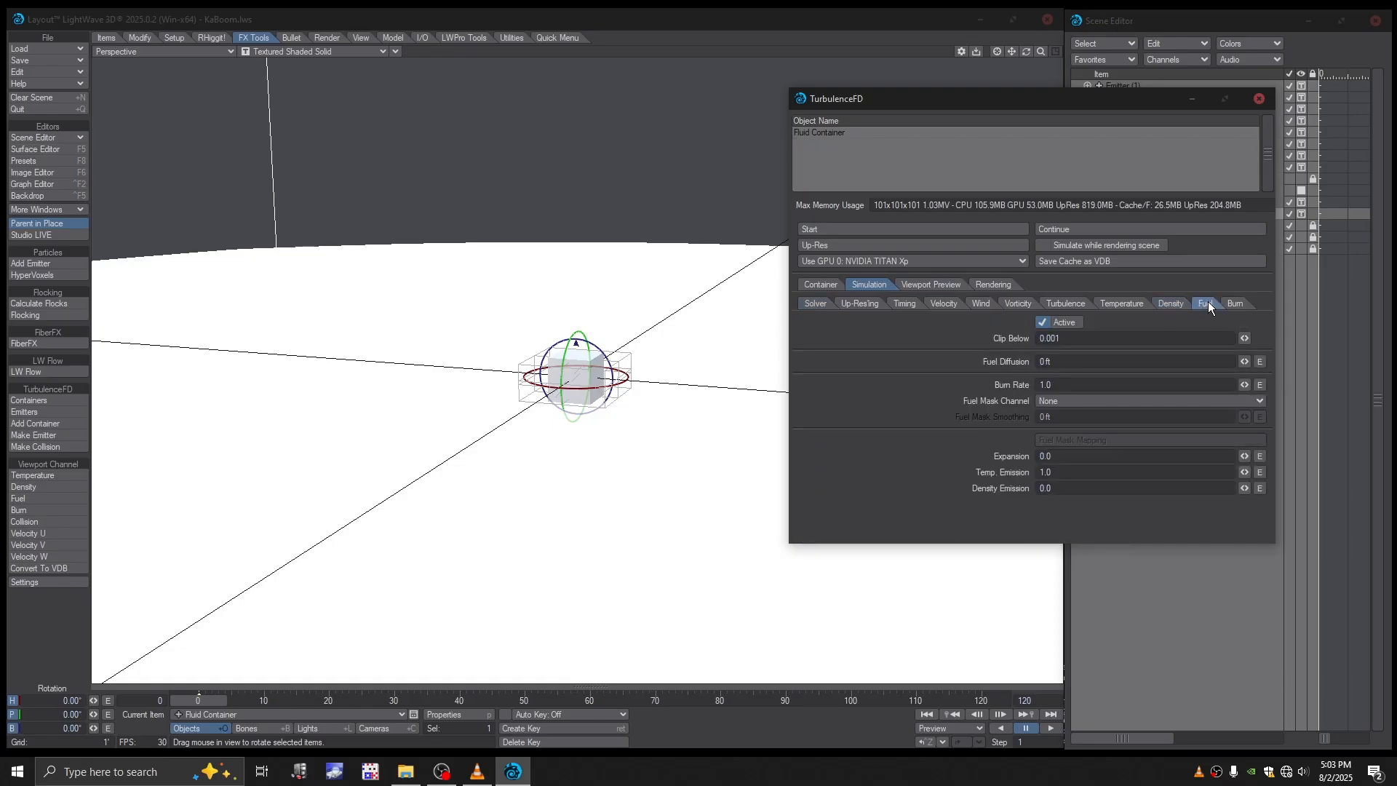
pyautogui.click(1235, 304)
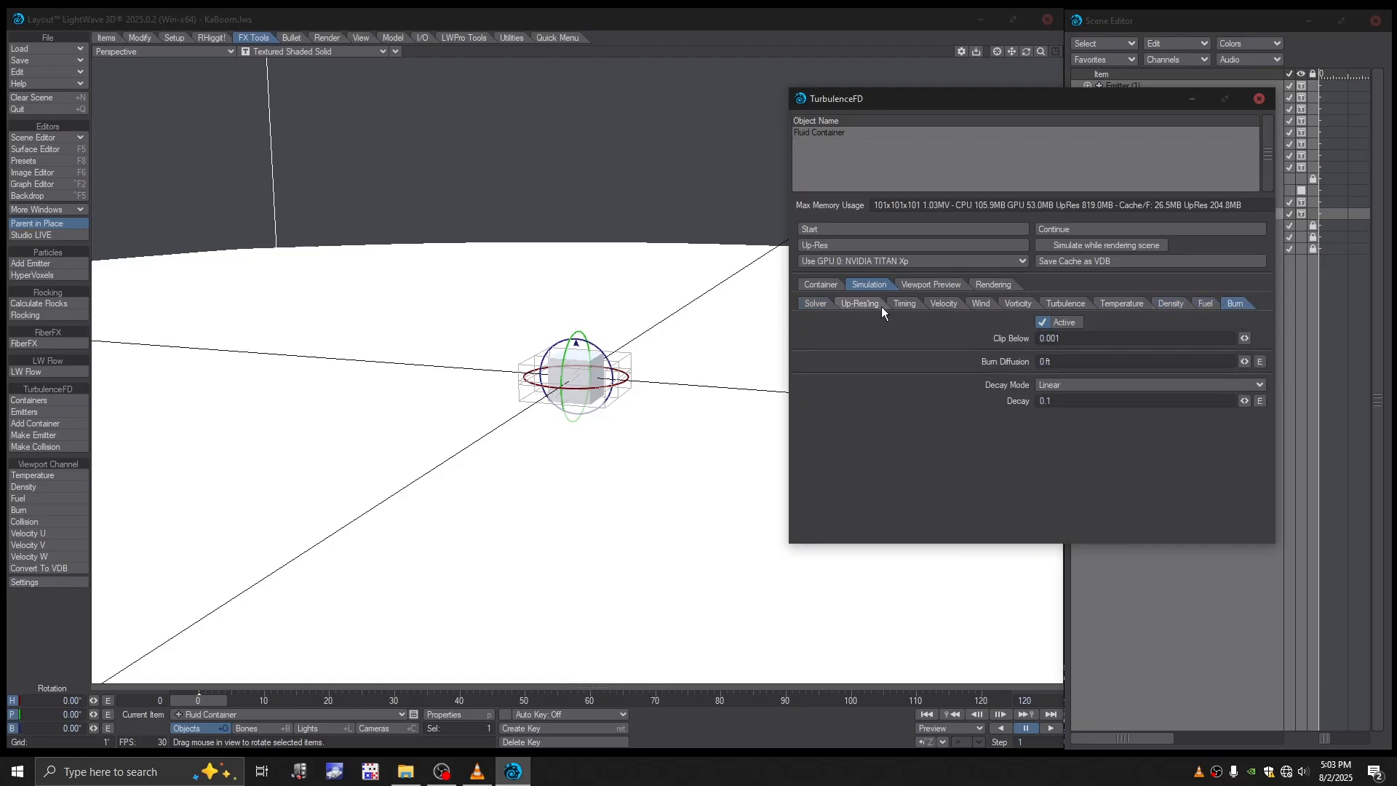
pyautogui.click(819, 303)
# - Set the fluid container's viewport preview channel to Density
pyautogui.click(945, 284)
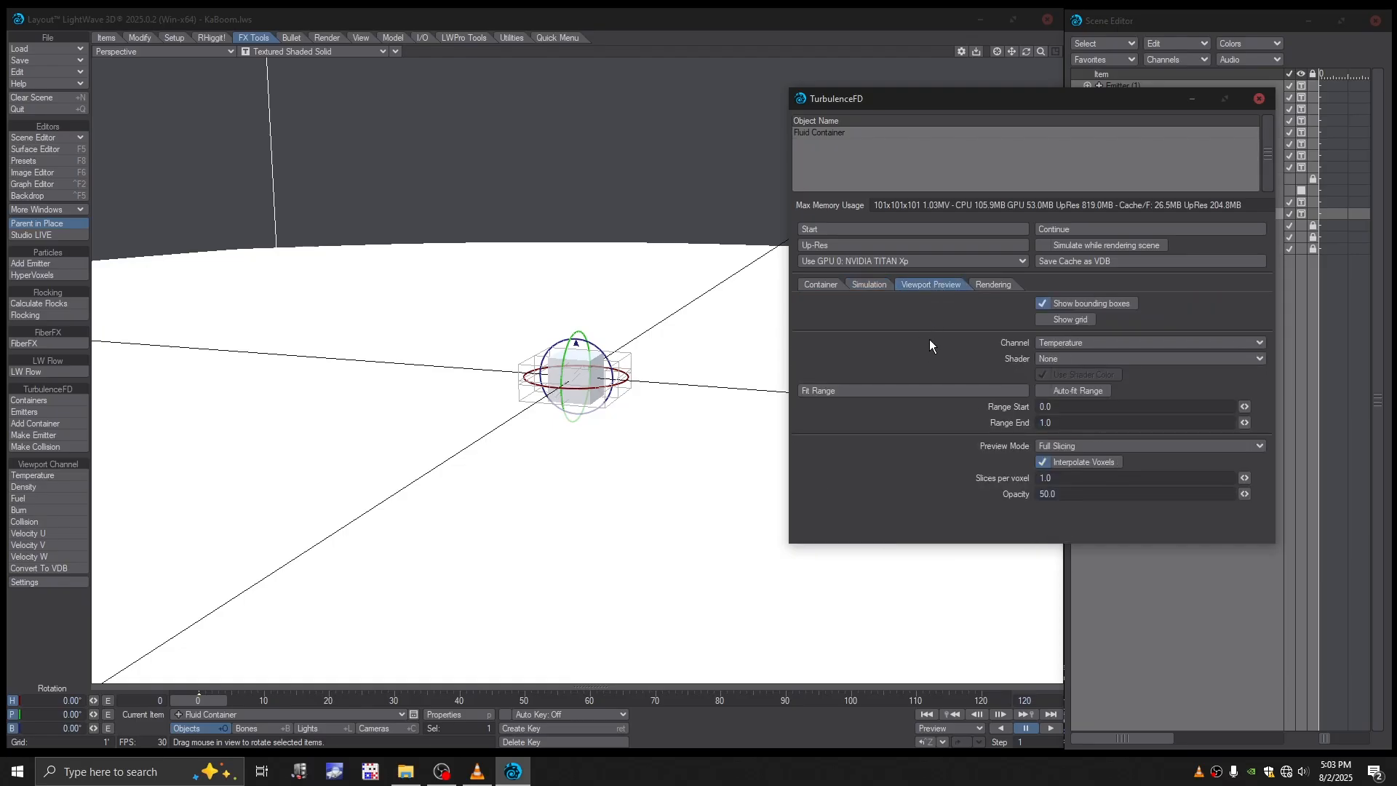
pyautogui.click(1079, 344)
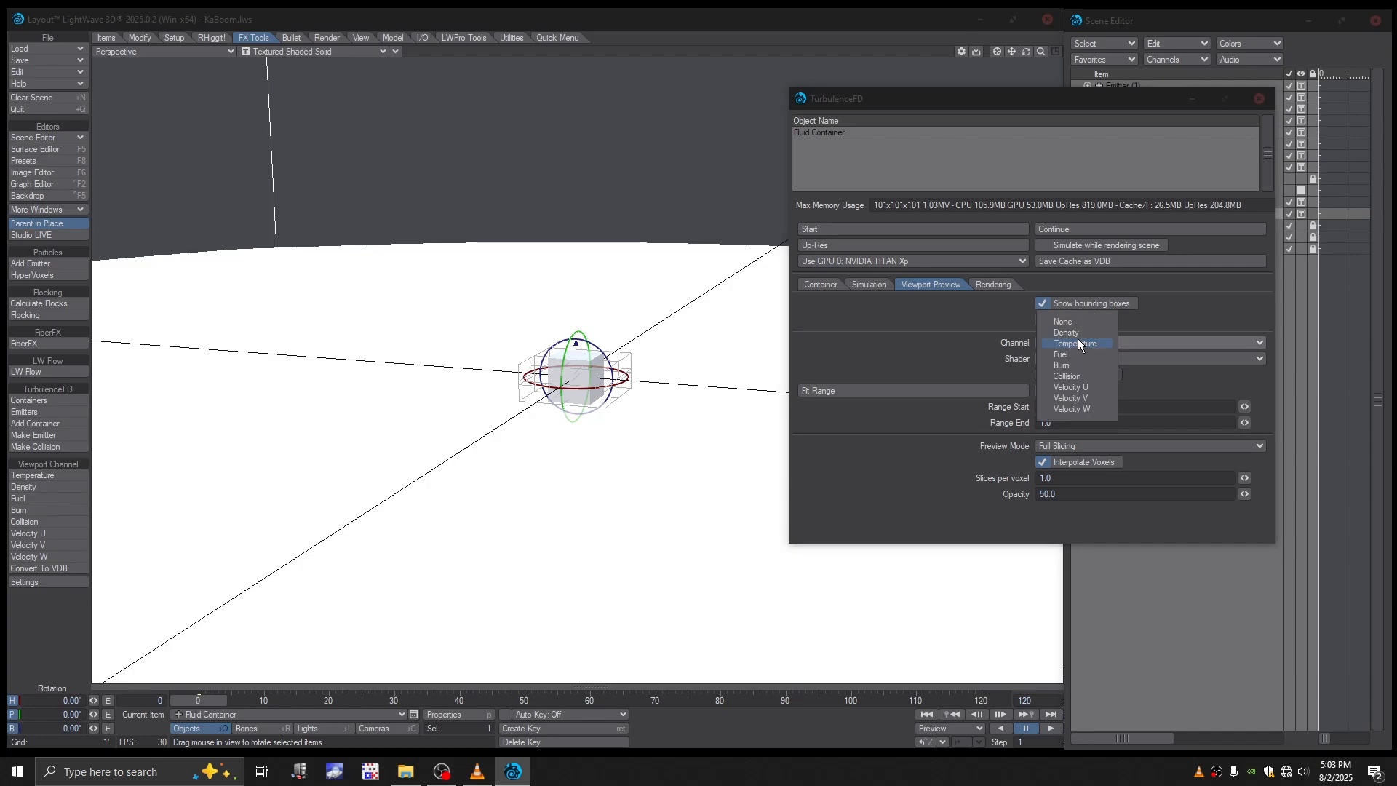
pyautogui.click(1074, 333)
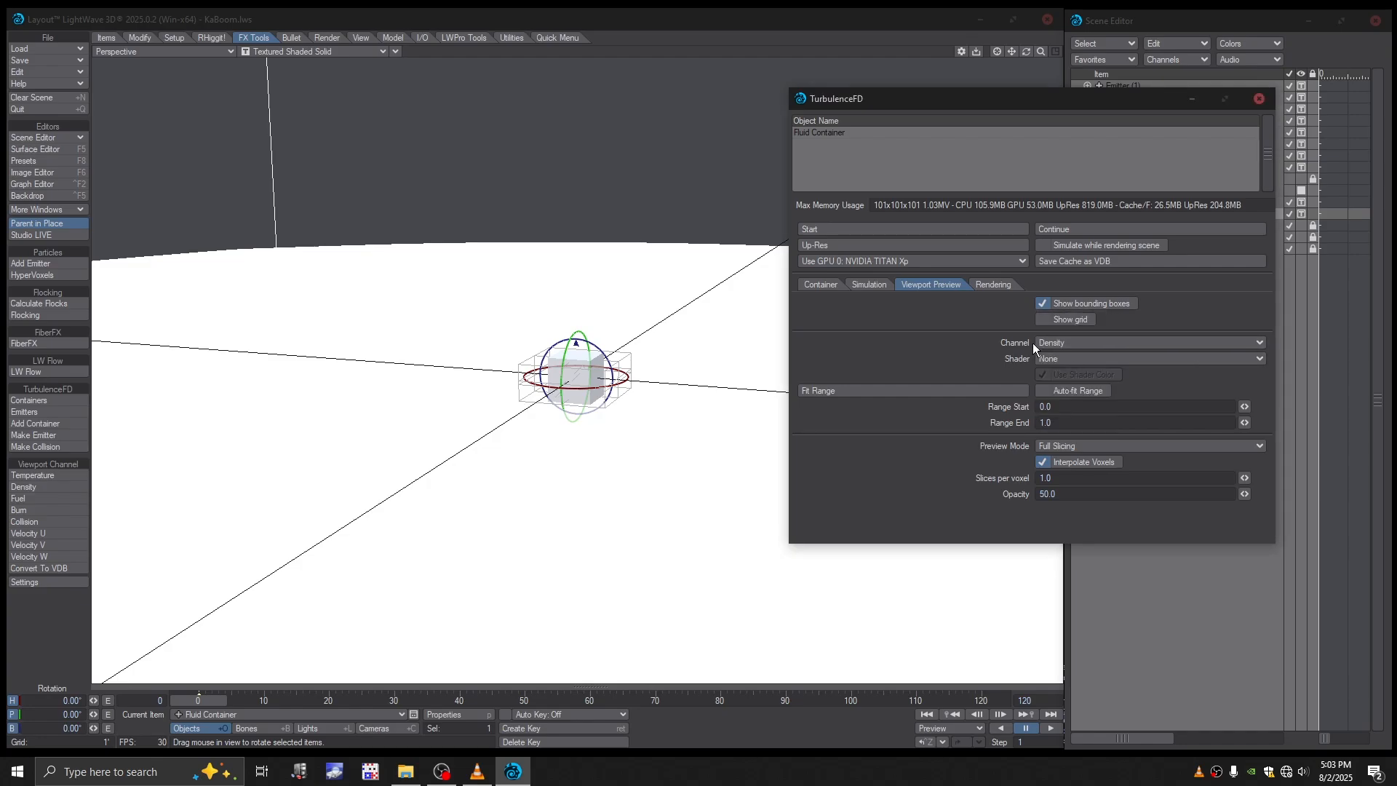
# - Set the smoke shader's mapping channel to Density in the container's rendering settings
pyautogui.click(995, 285)
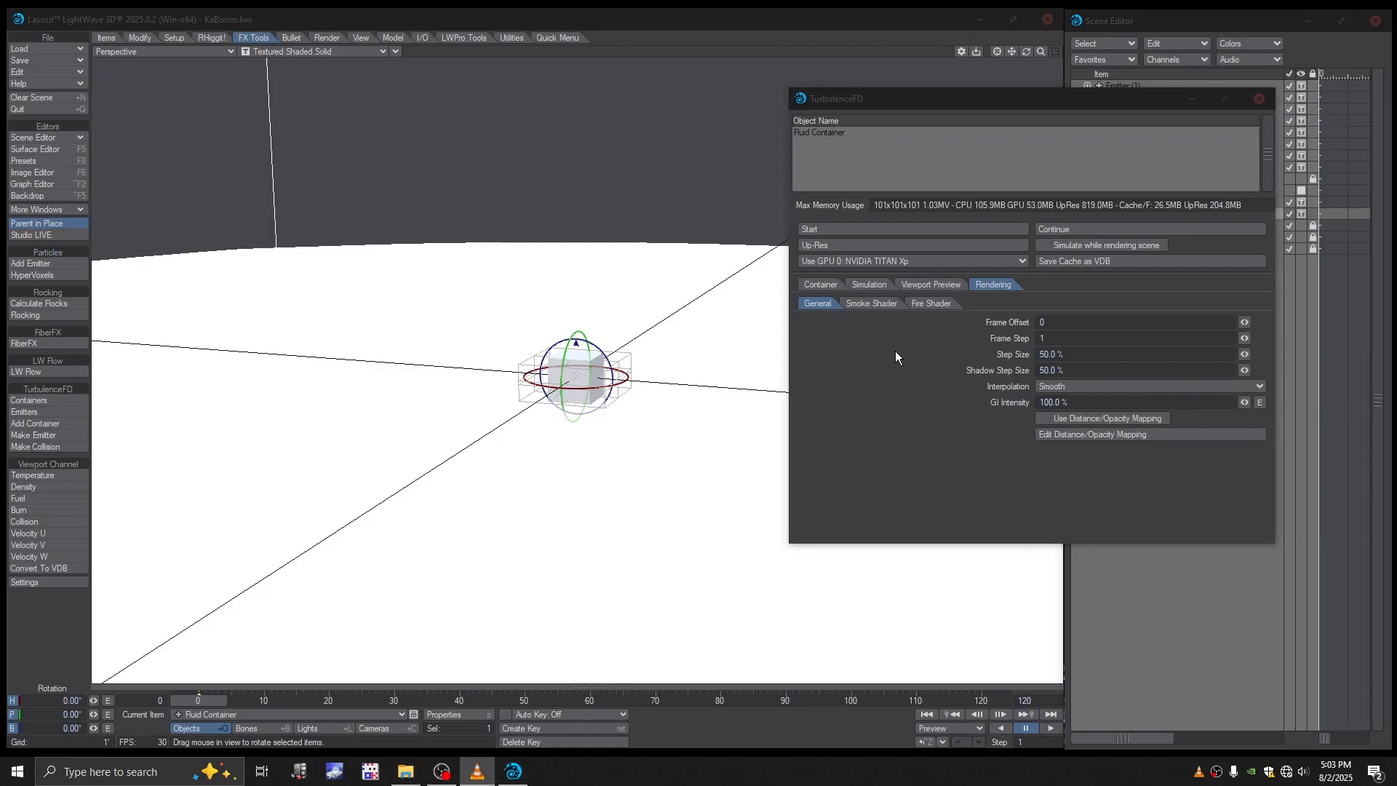
pyautogui.click(875, 303)
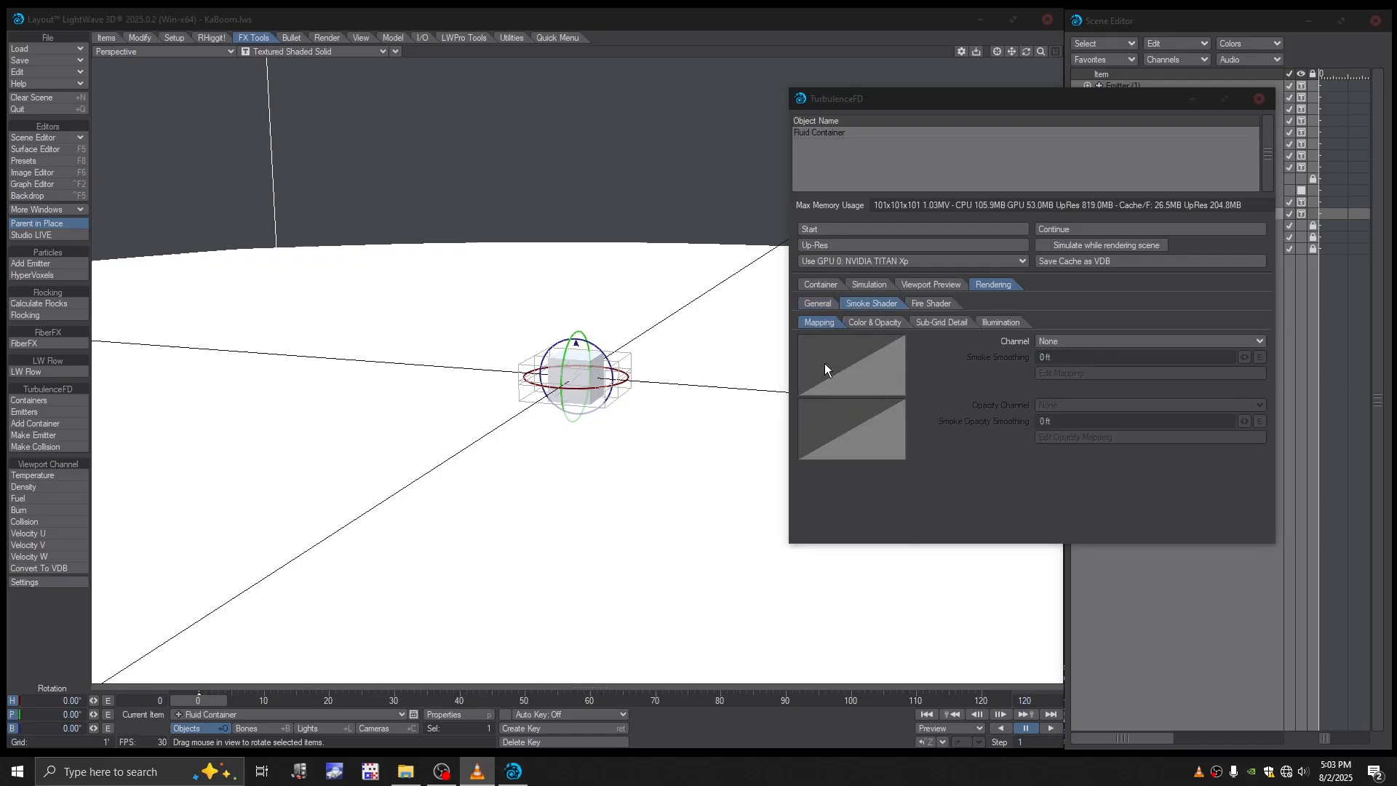
pyautogui.click(1088, 339)
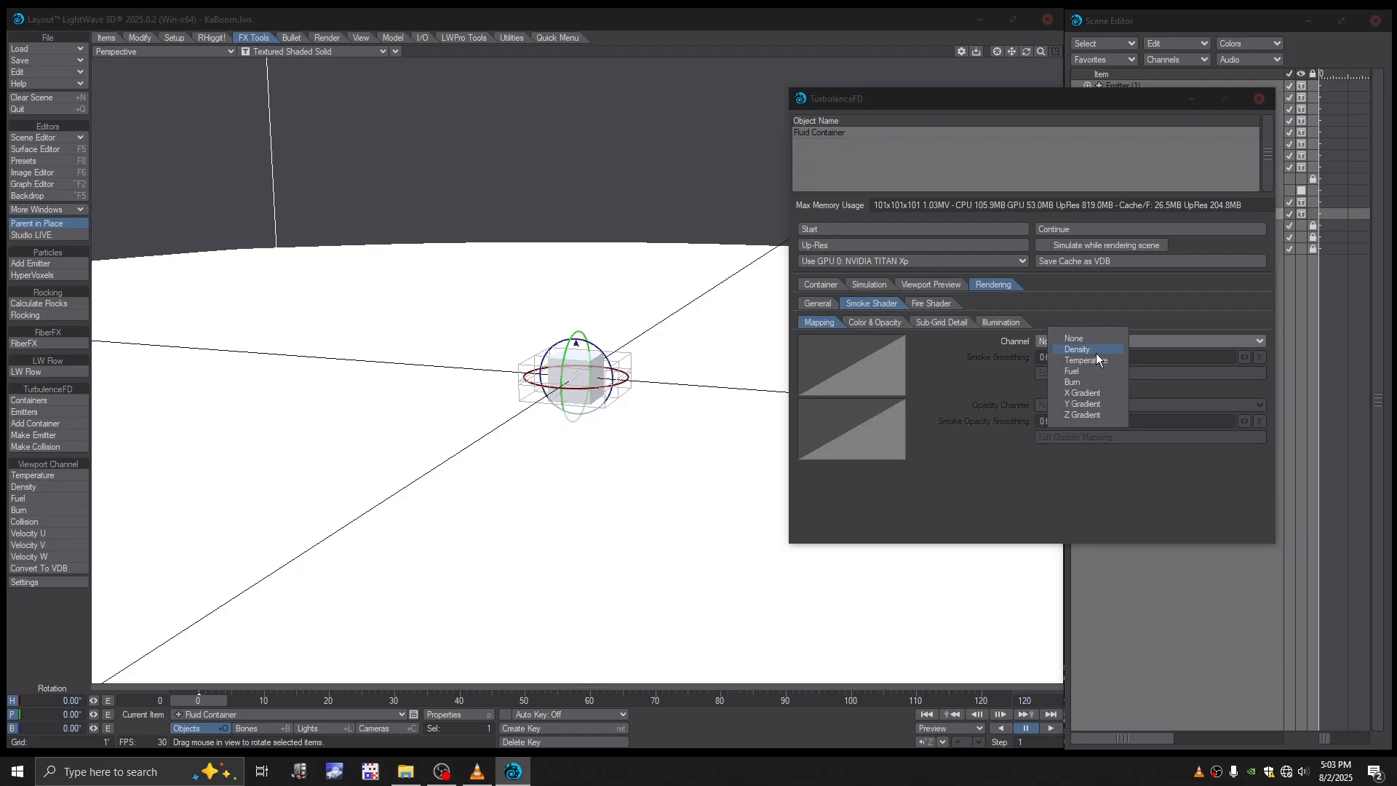
pyautogui.click(1096, 352)
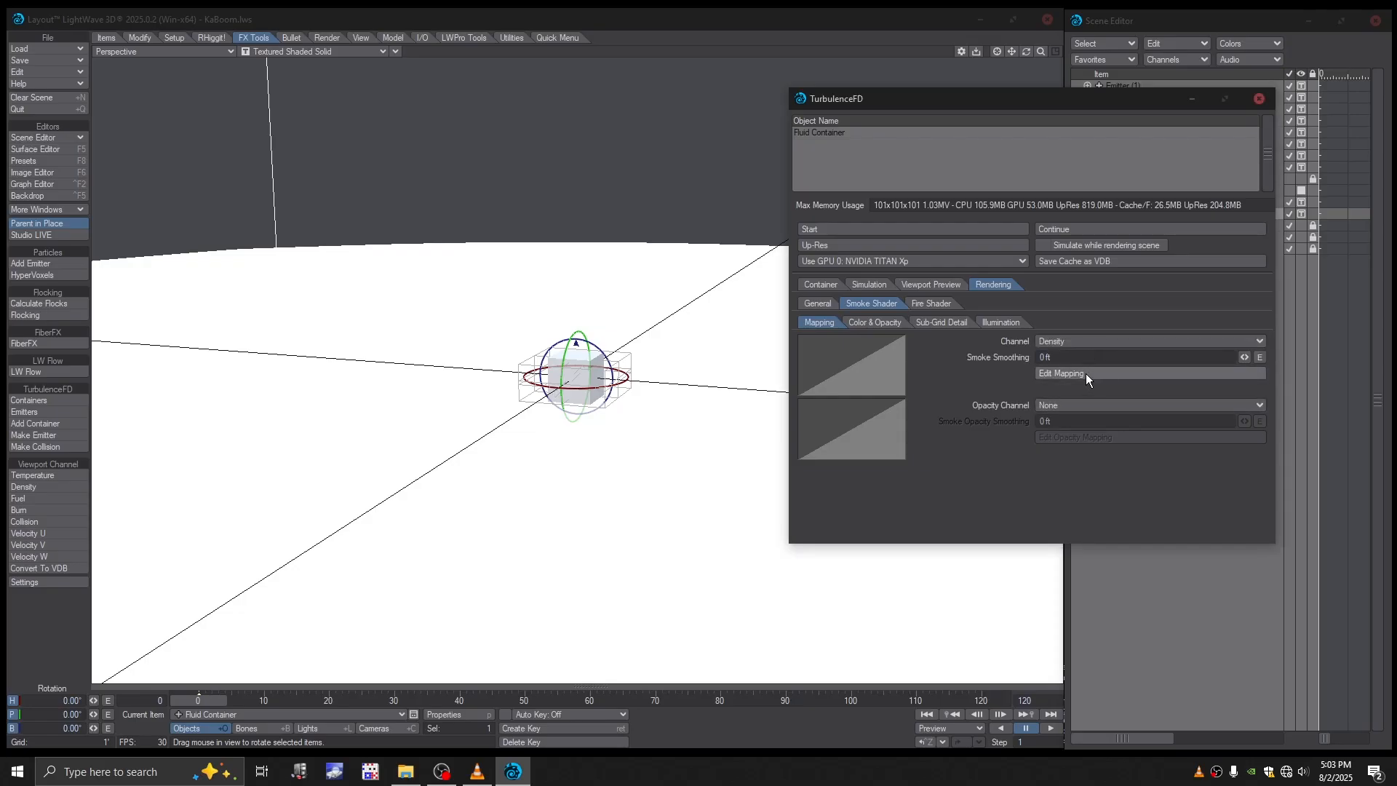
# - Raise the smoke mapping curve's end key at about 1.0 to a value of about 2.5
pyautogui.click(1086, 373)
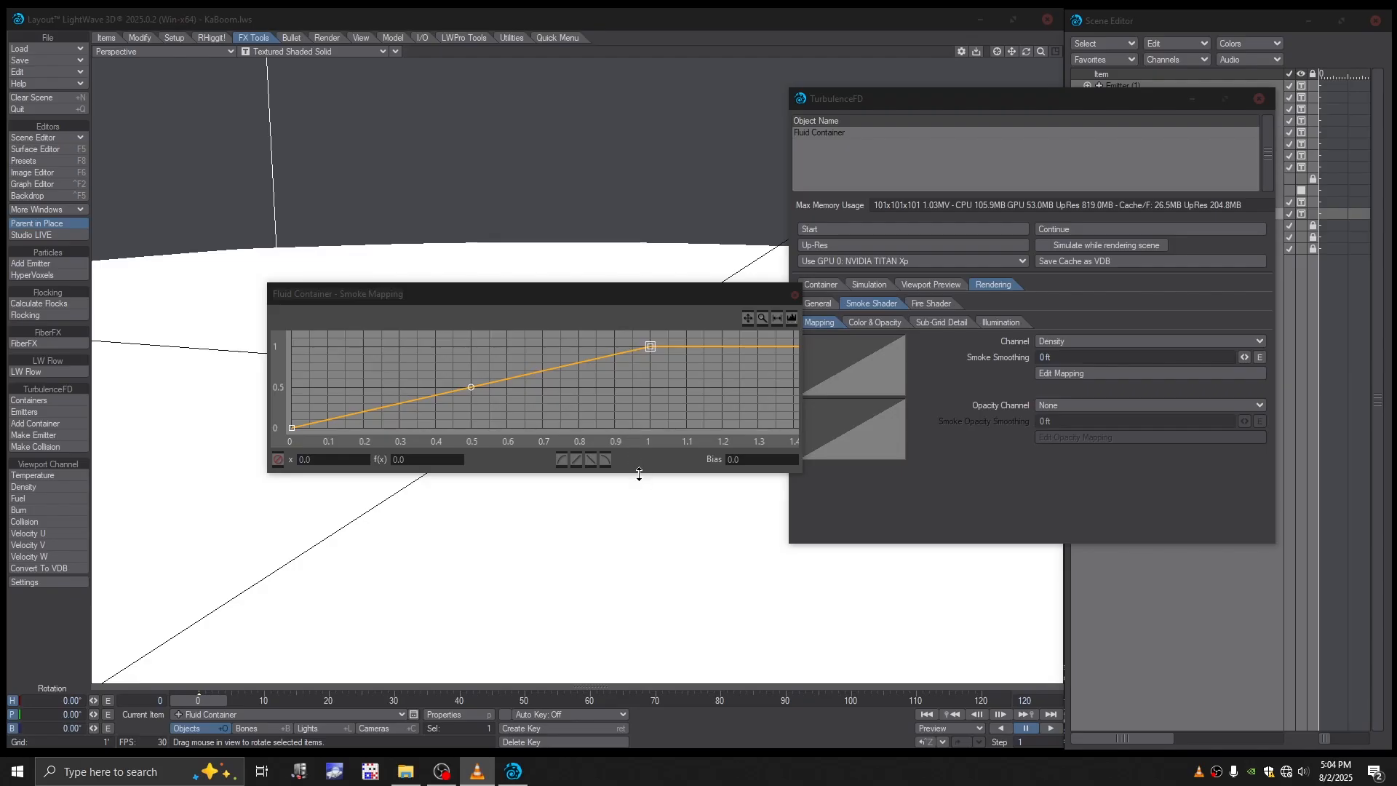
pyautogui.moveTo(640, 472); pyautogui.dragTo(636, 611)
pyautogui.moveTo(652, 481); pyautogui.dragTo(654, 359)
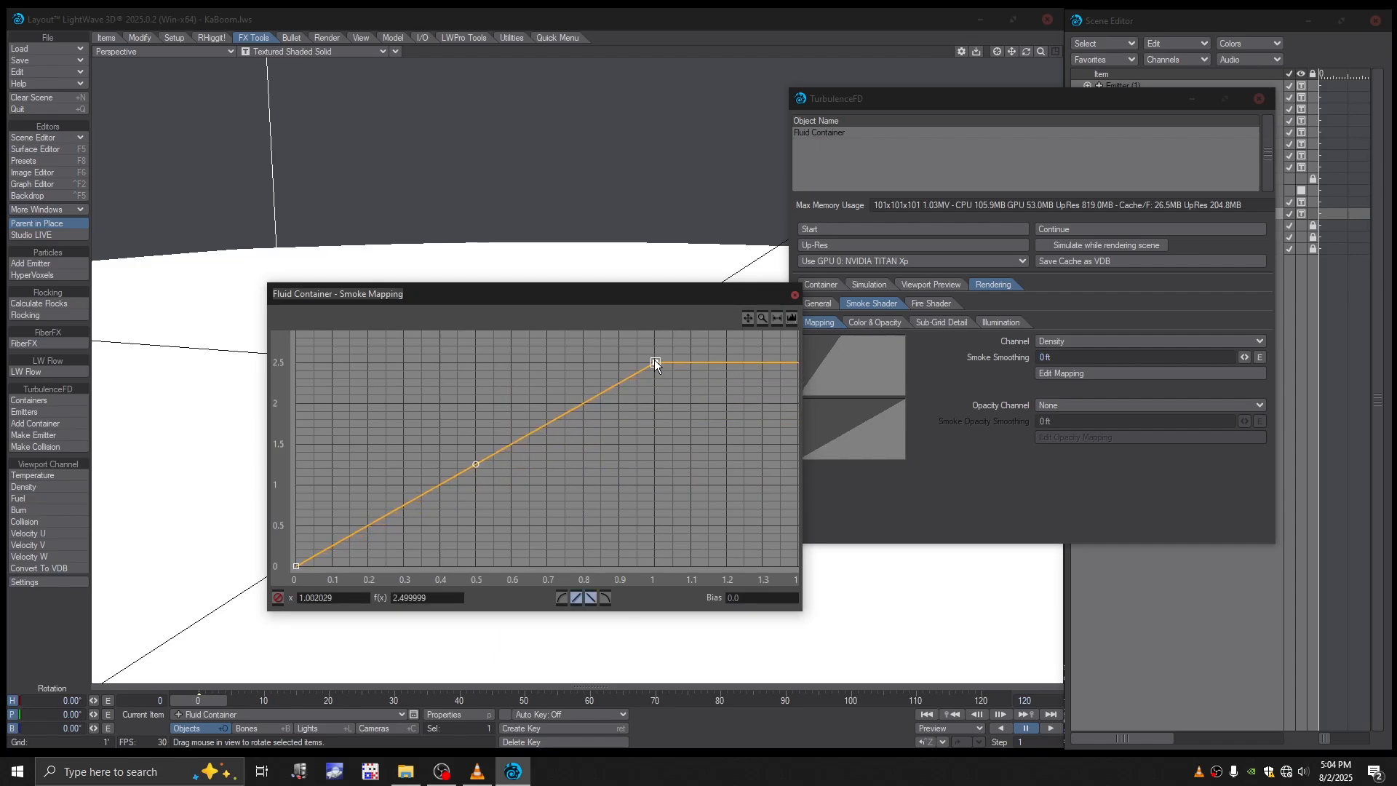
pyautogui.moveTo(639, 297); pyautogui.dragTo(600, 212)
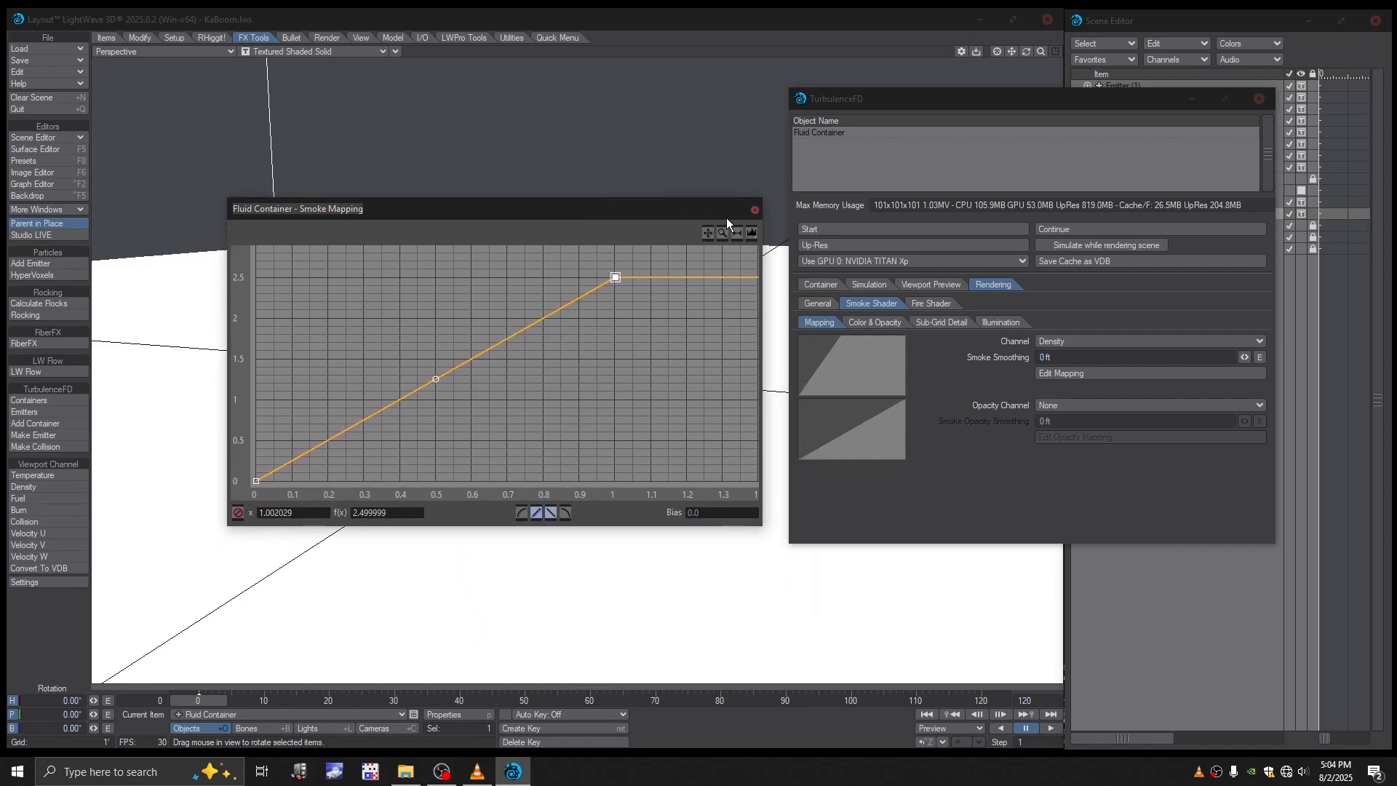
pyautogui.click(755, 211)
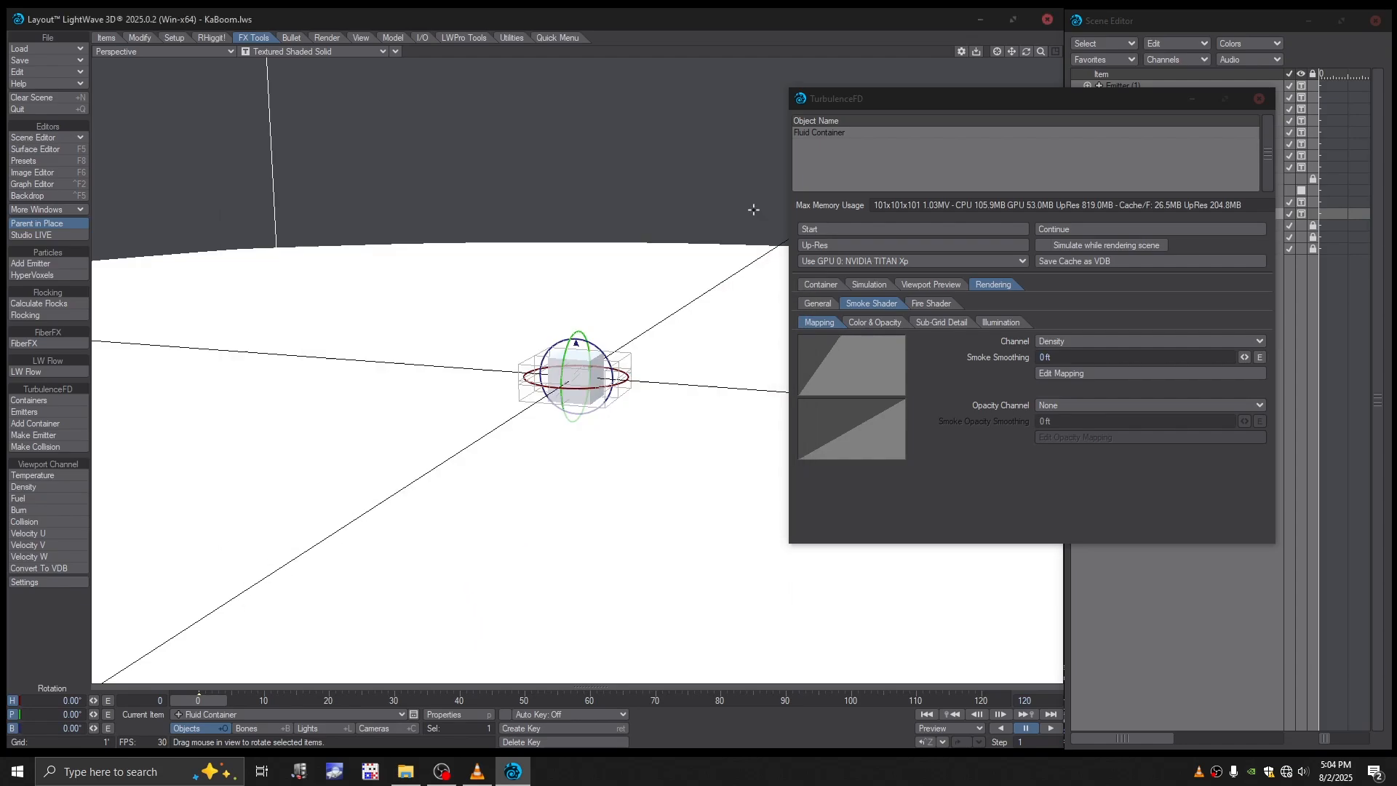
# - Remove the texture from the smoke shader's color and set the smoke color to dark grey (27, 27, 27)
pyautogui.click(876, 323)
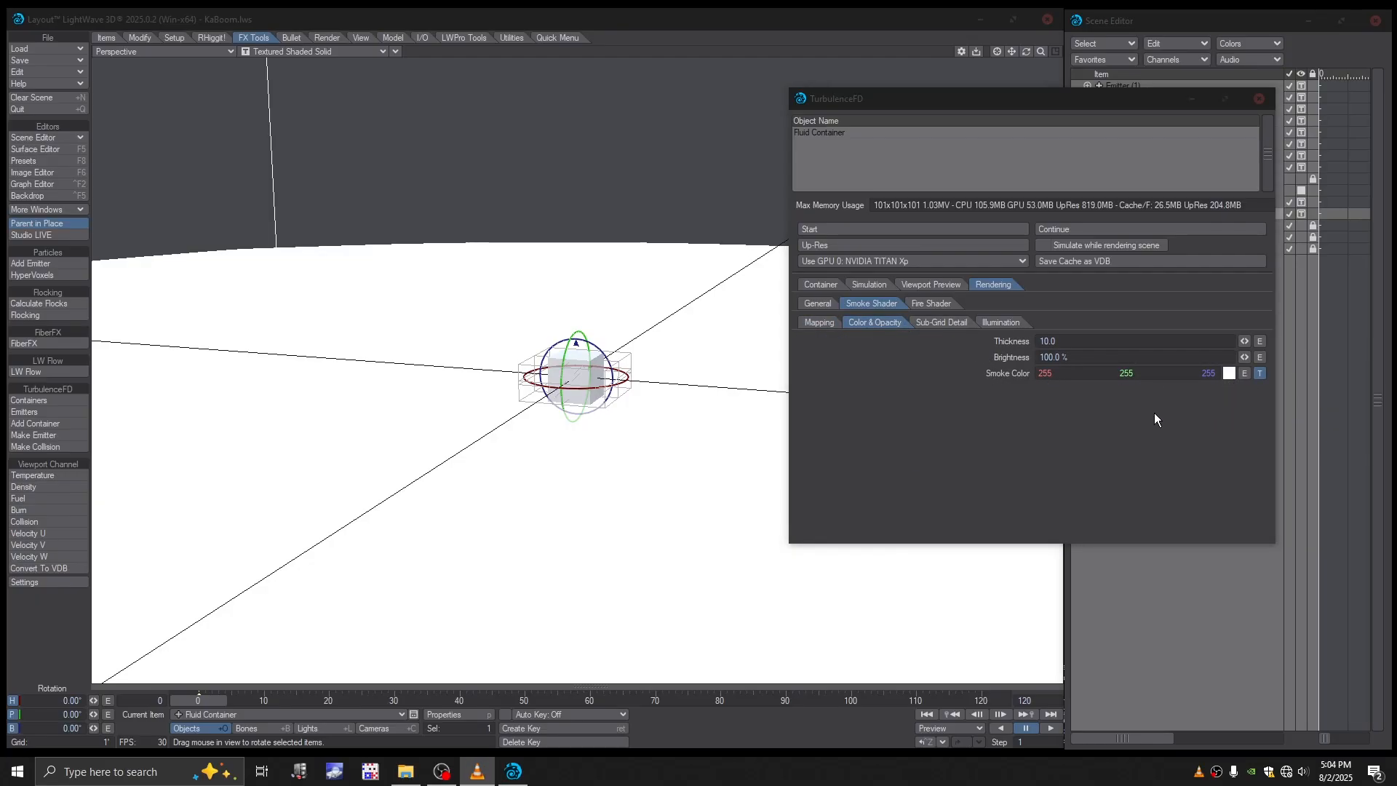
pyautogui.click(1259, 374)
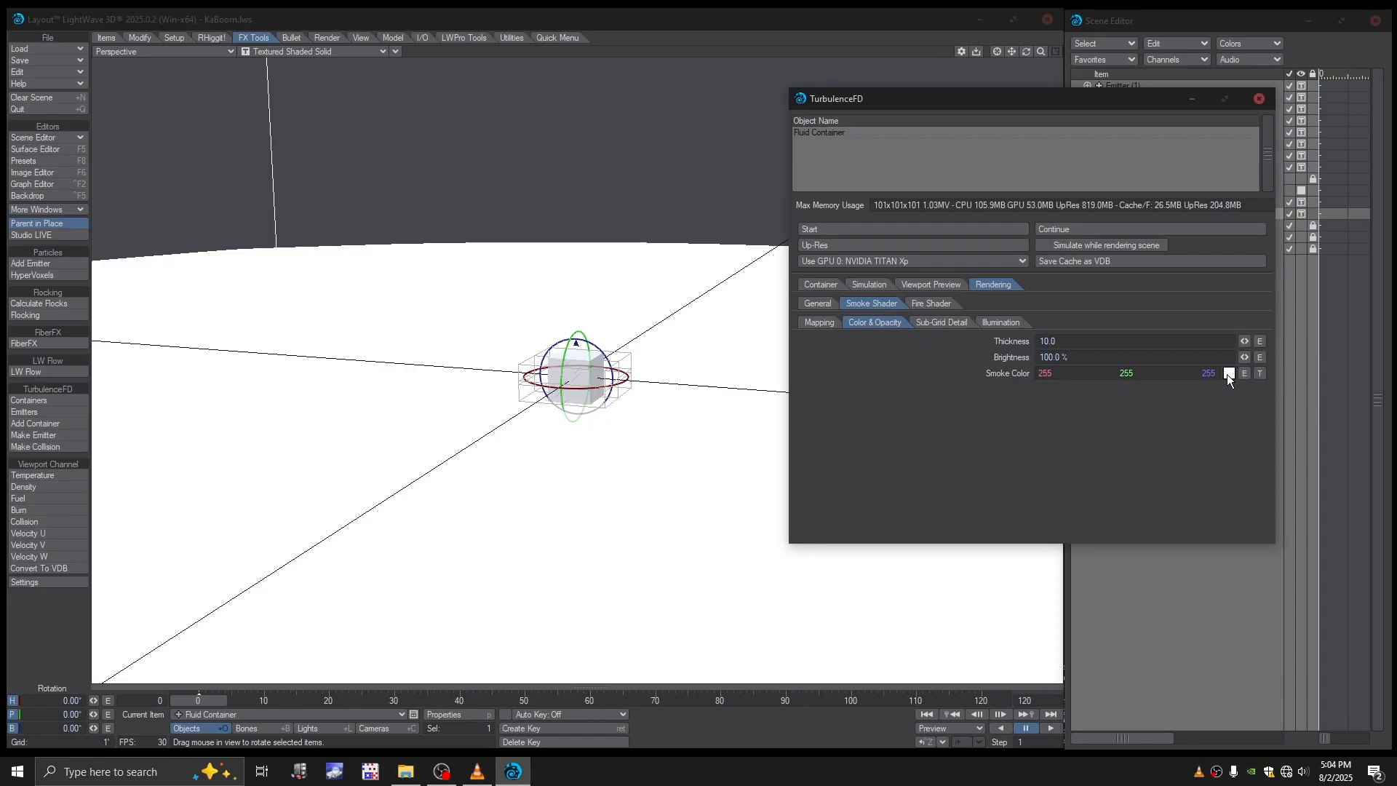
pyautogui.click(1228, 374)
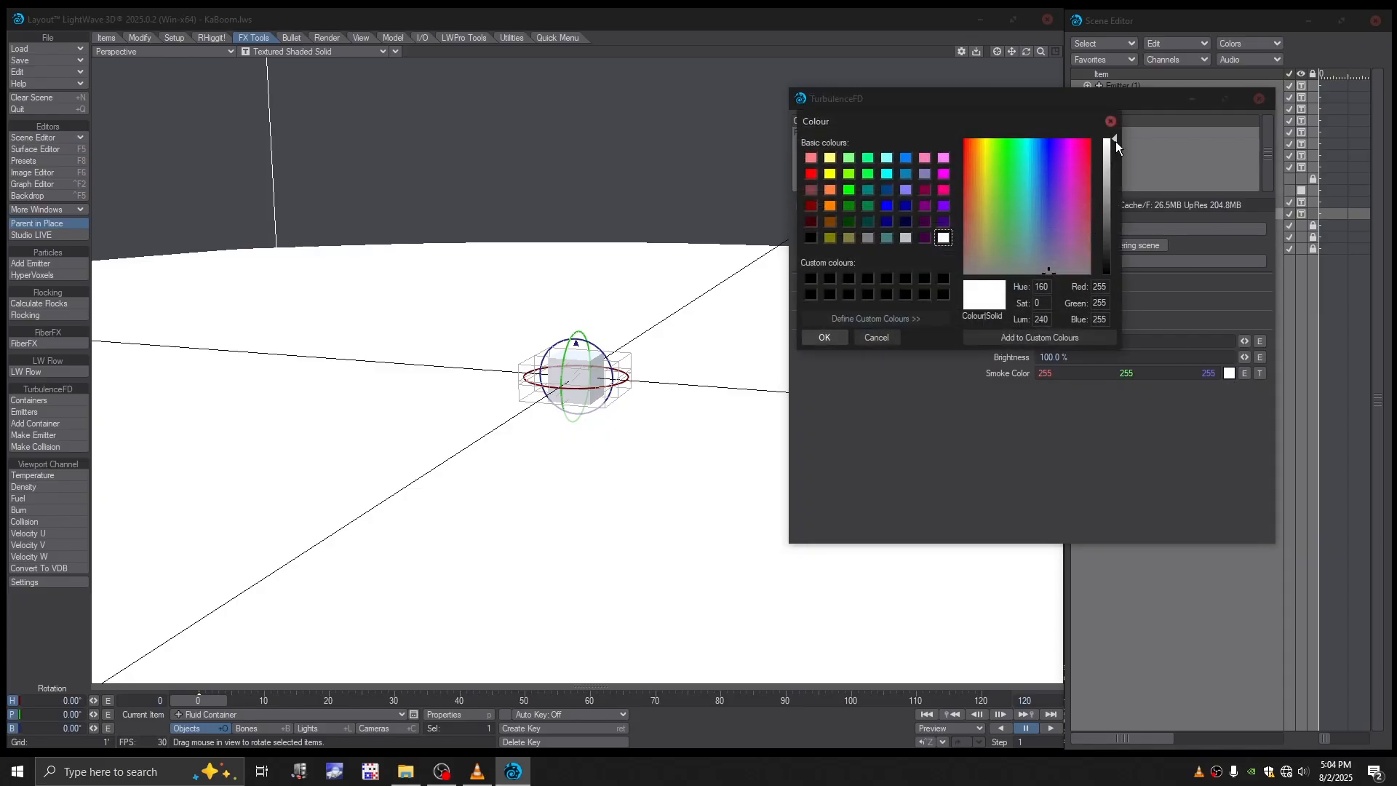
pyautogui.moveTo(1116, 141); pyautogui.dragTo(1110, 240)
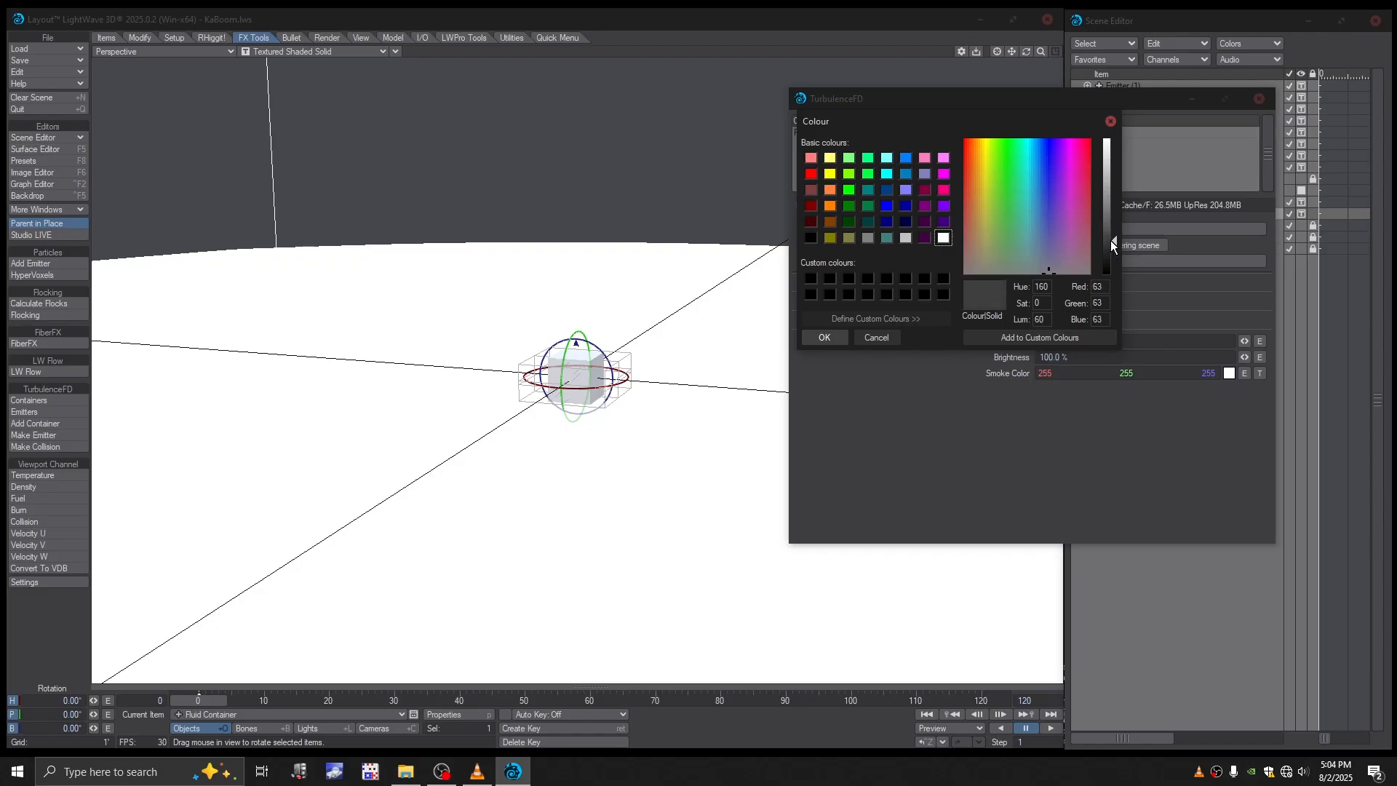
pyautogui.click(830, 337)
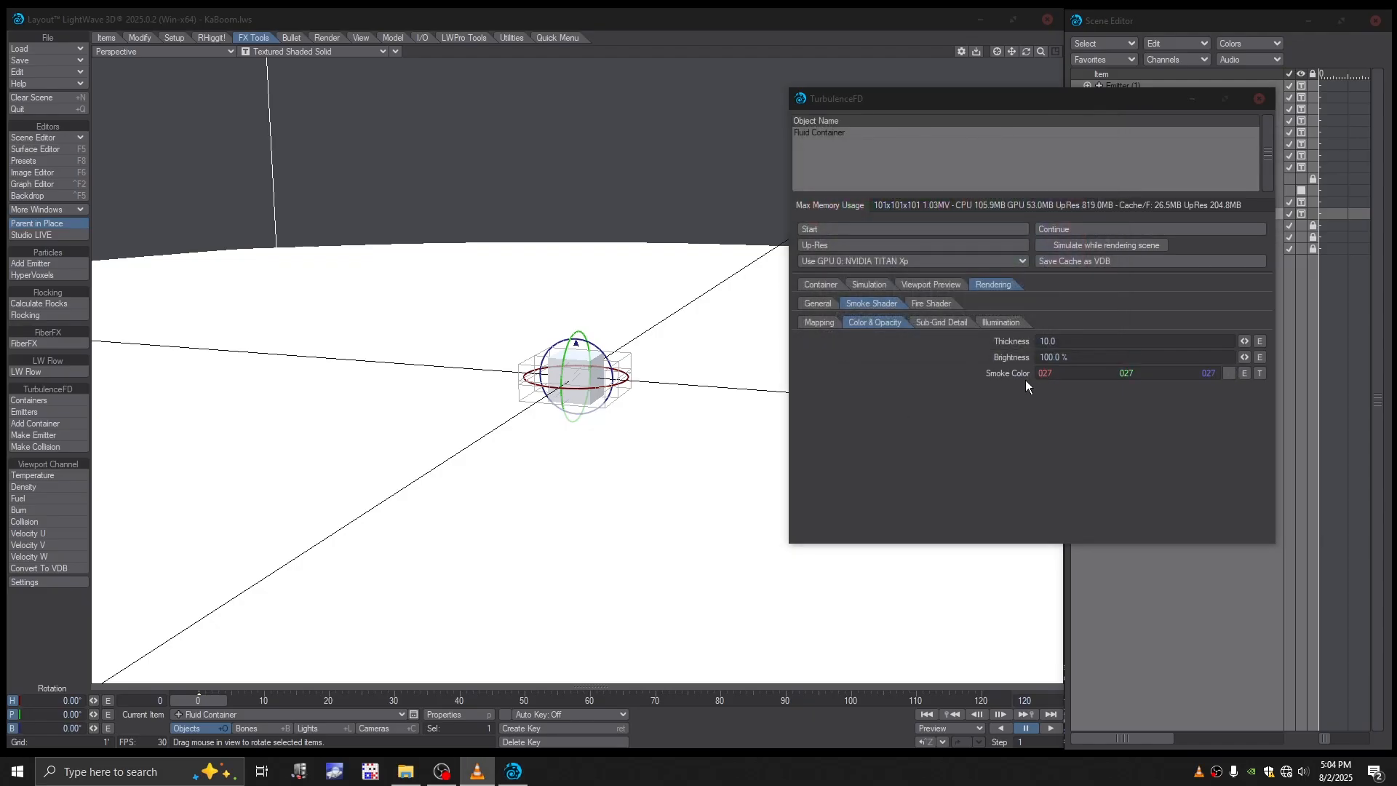
# - Skew the falling side of the fire shader's color mapping curve toward its peak with a bias of about -1.92
pyautogui.click(942, 323)
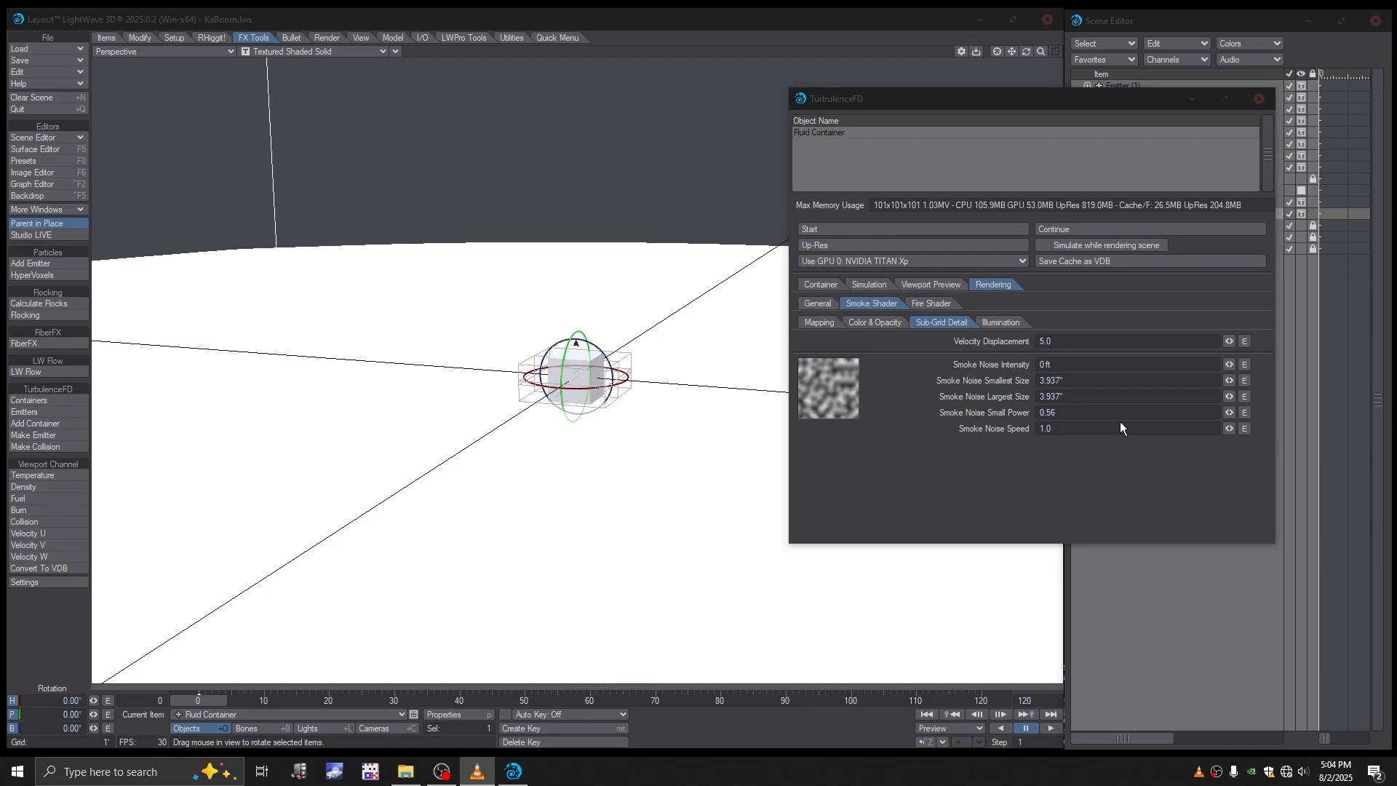
pyautogui.click(999, 324)
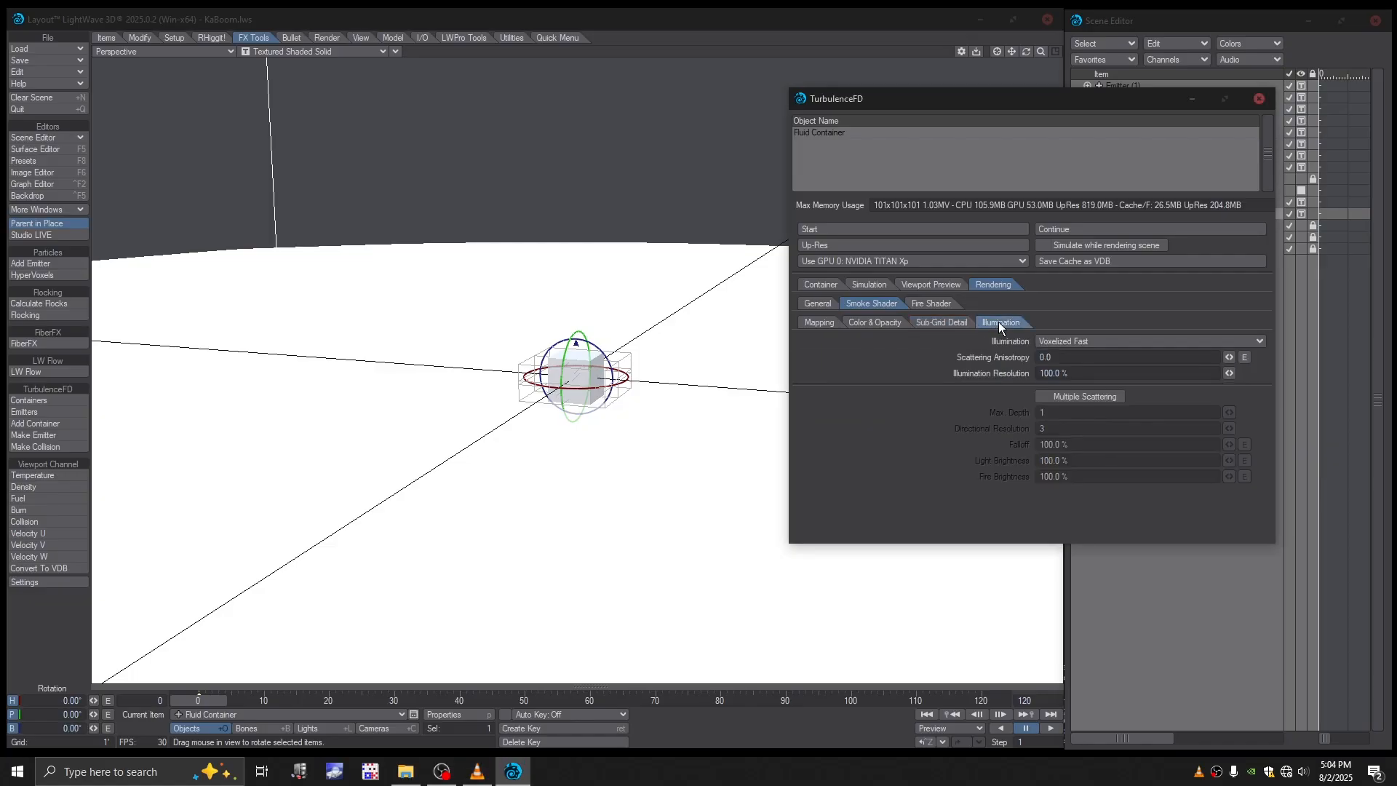
pyautogui.click(837, 320)
pyautogui.click(931, 304)
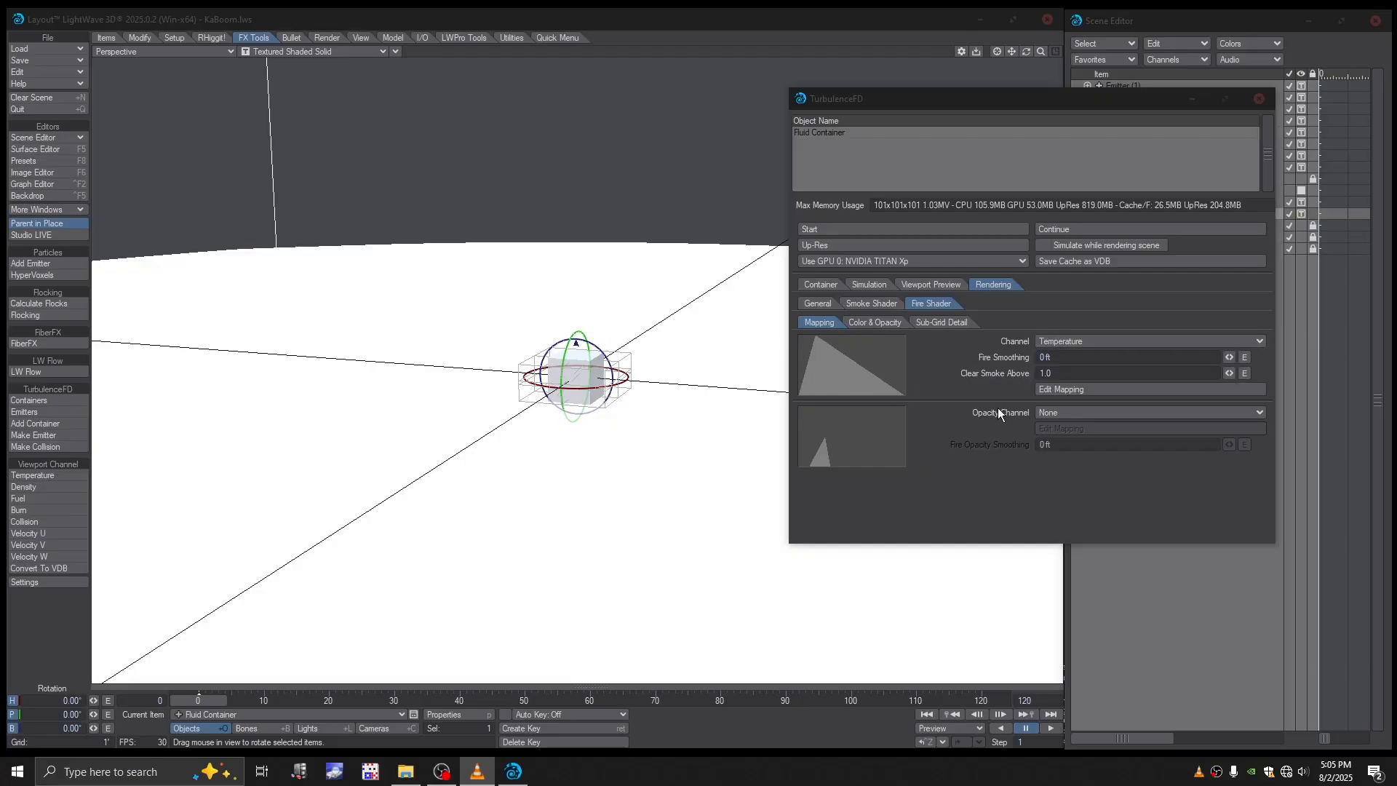
pyautogui.click(1065, 390)
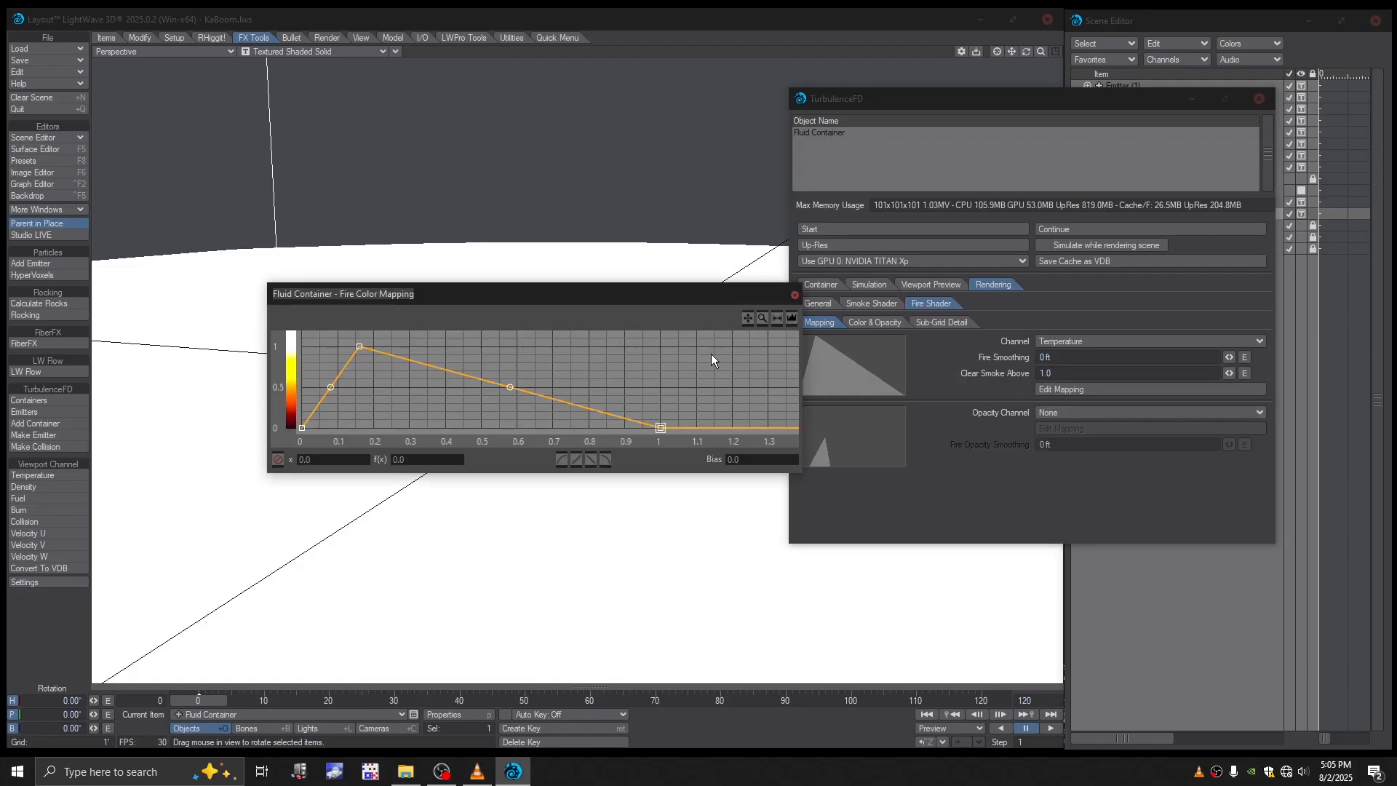
pyautogui.moveTo(512, 384); pyautogui.dragTo(377, 387)
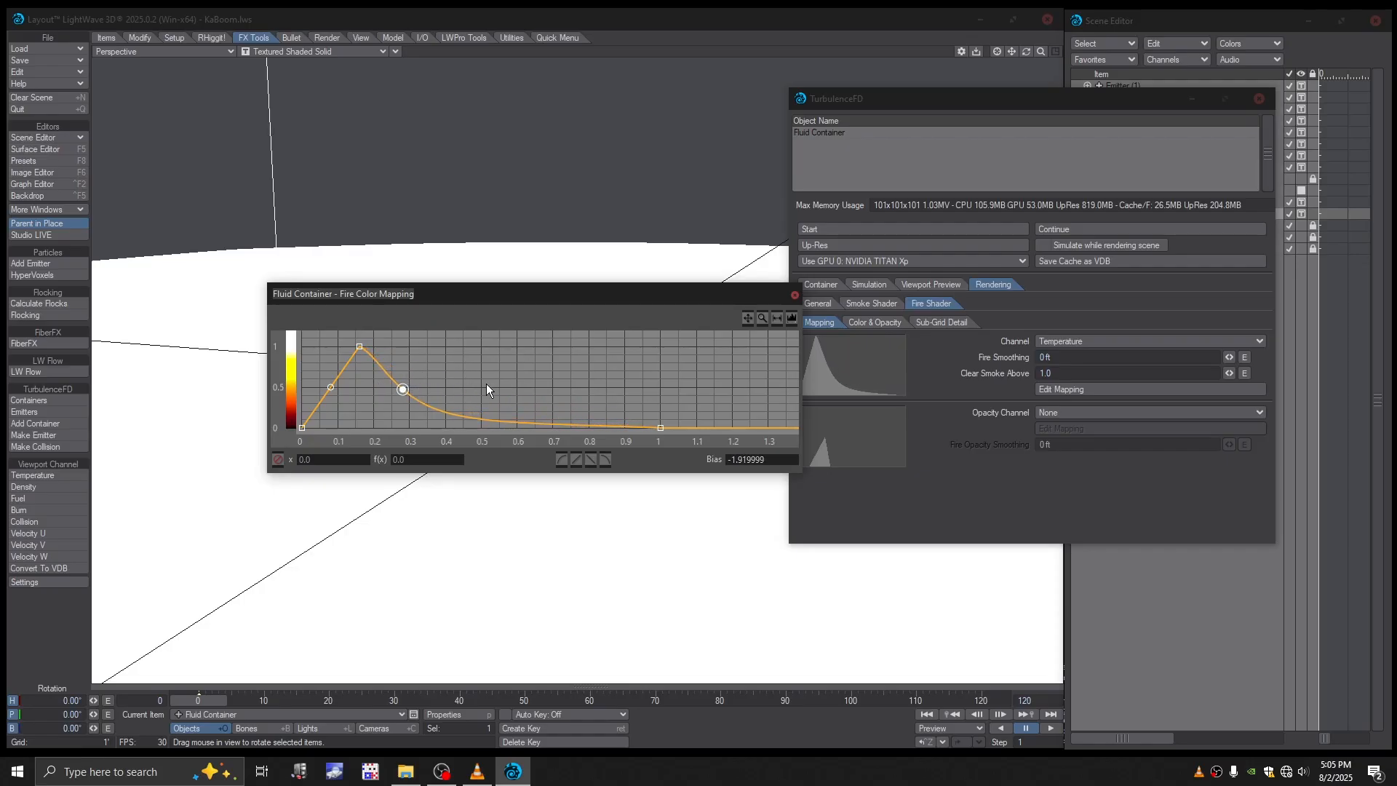
pyautogui.click(794, 294)
pyautogui.hotkey('alt', 'Tab')
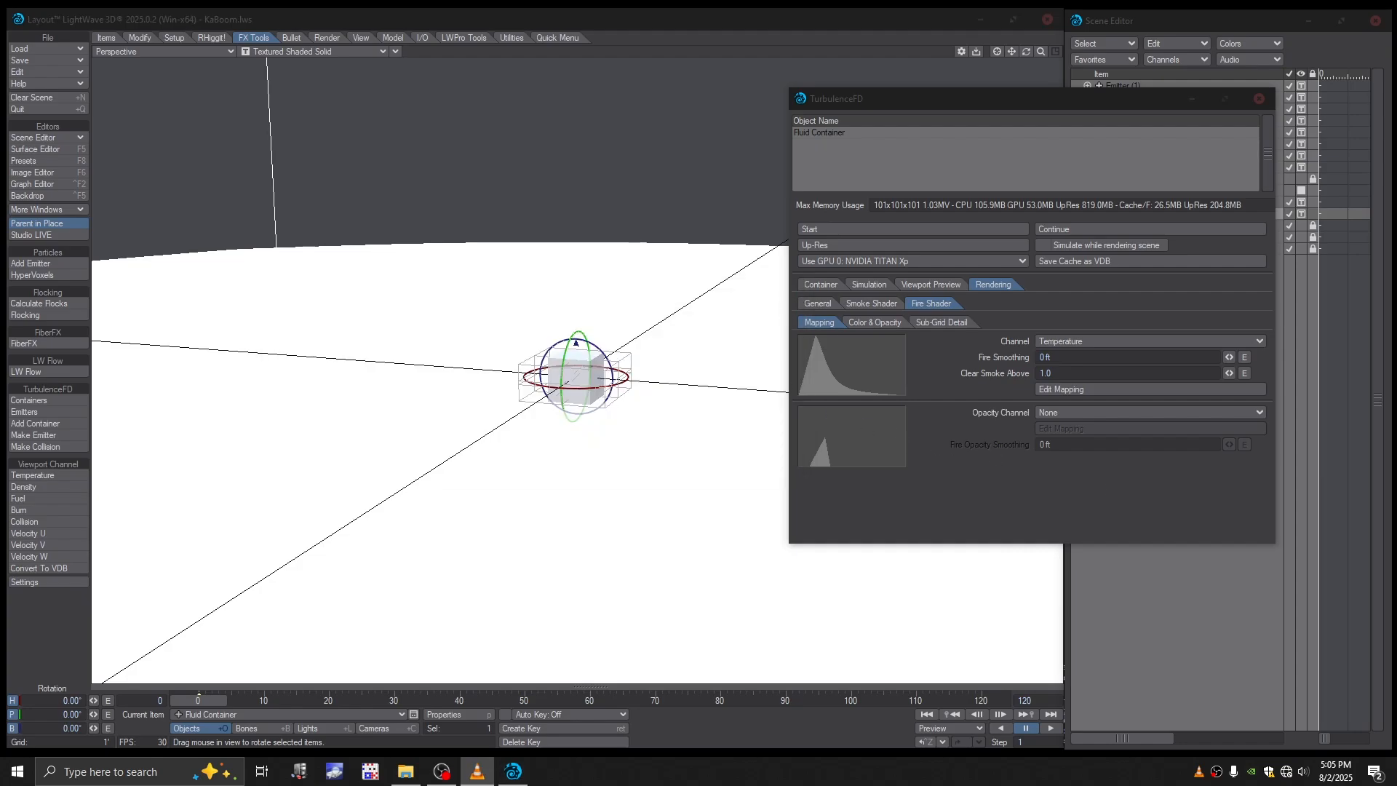
# - Review the fire shader's color, opacity and sub-grid detail settings, then the container's grid and cache settings
pyautogui.click(870, 321)
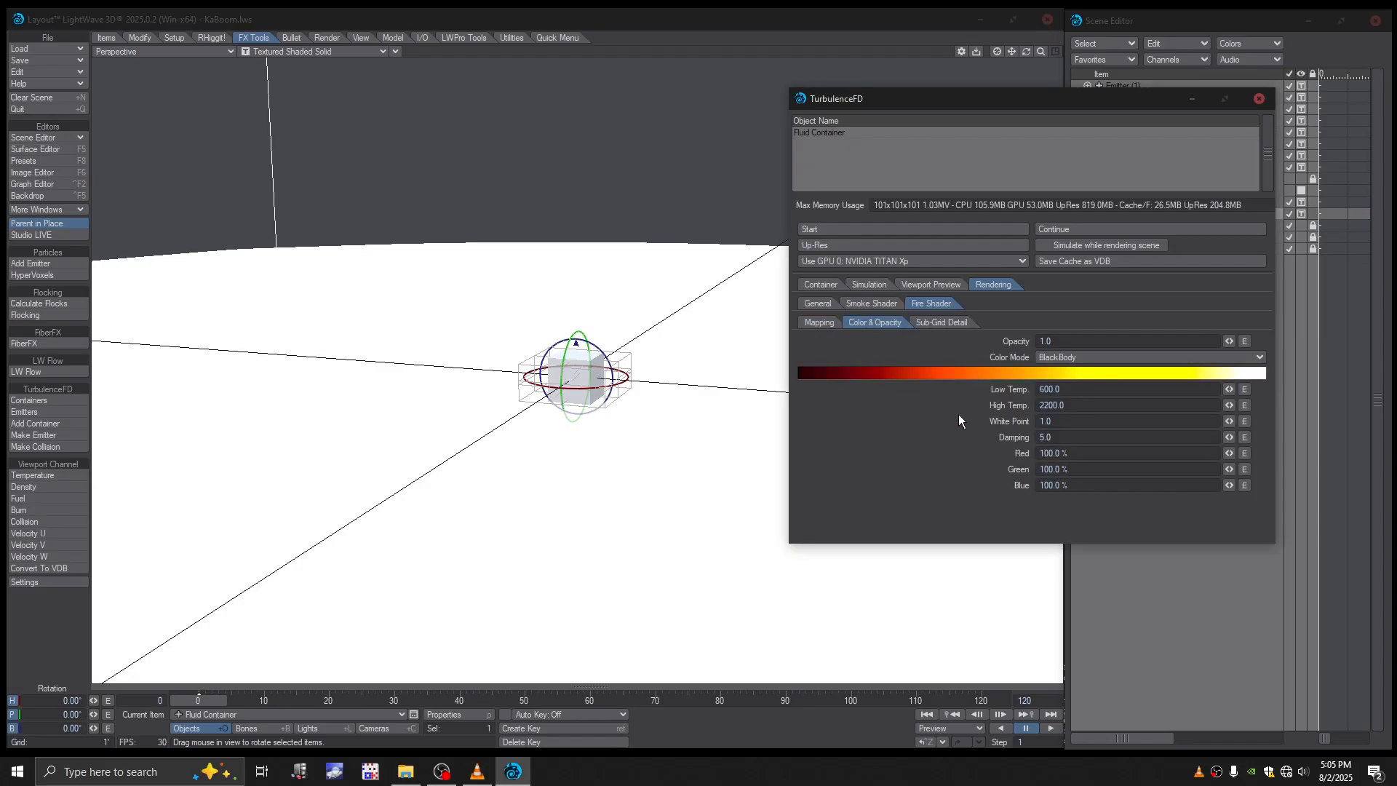
pyautogui.hotkey('alt', 'Tab')
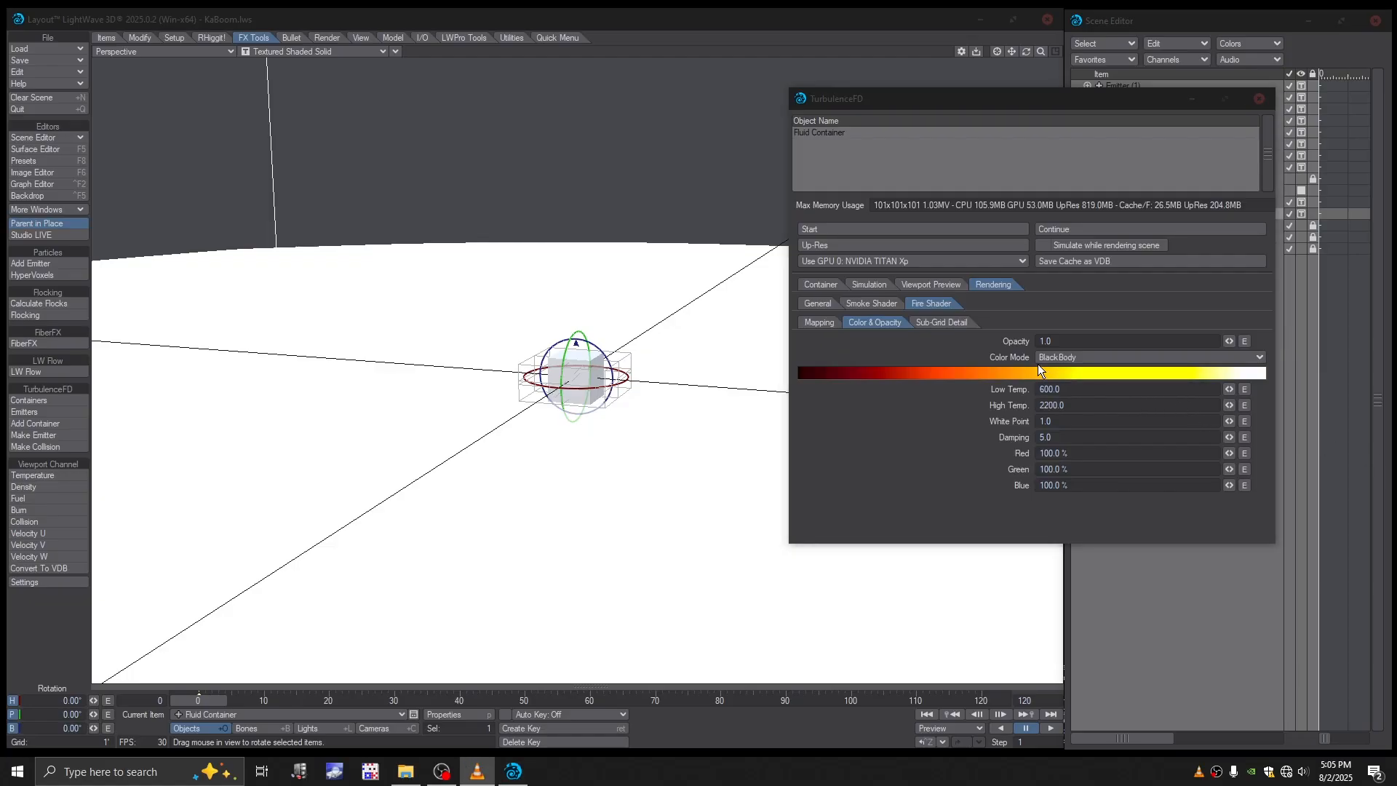
pyautogui.click(947, 322)
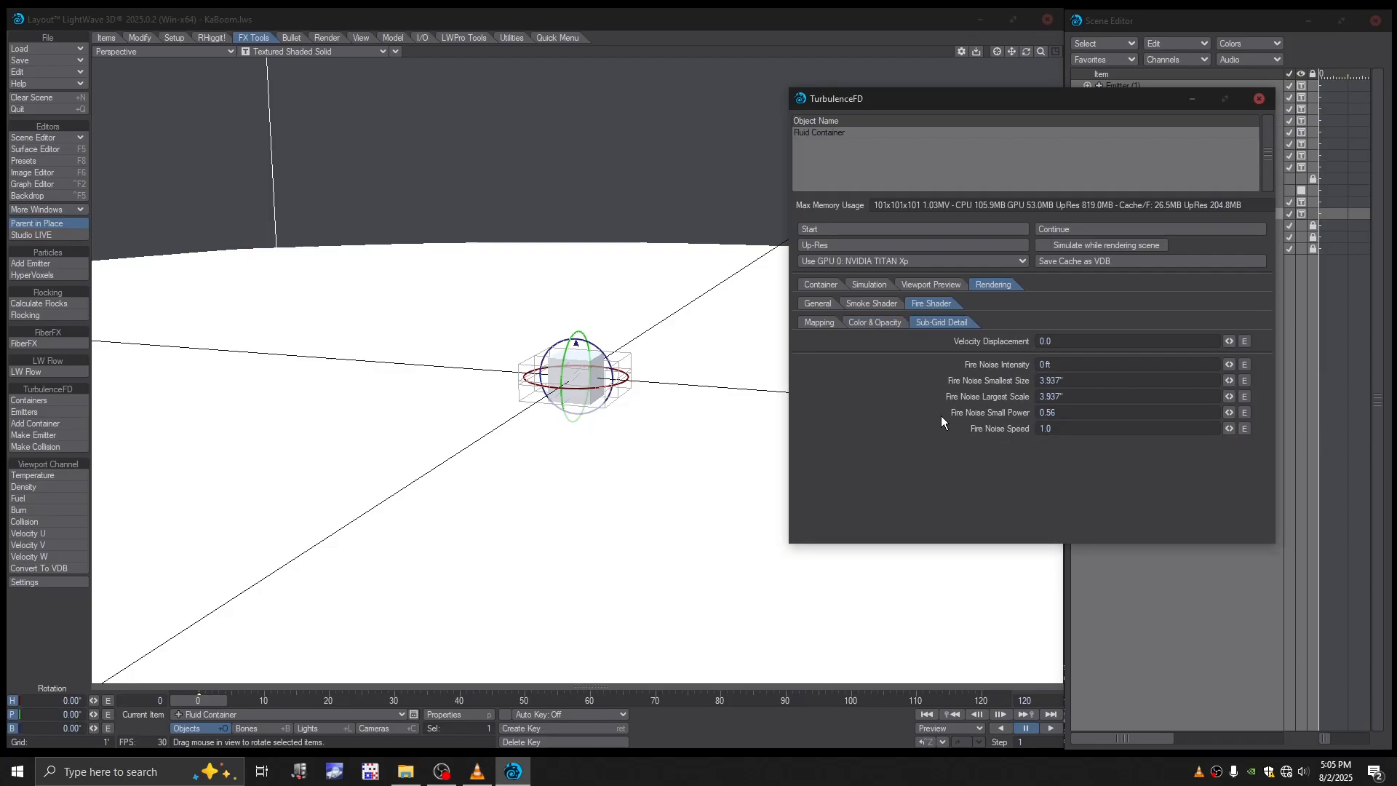
pyautogui.hotkey('alt', 'Tab')
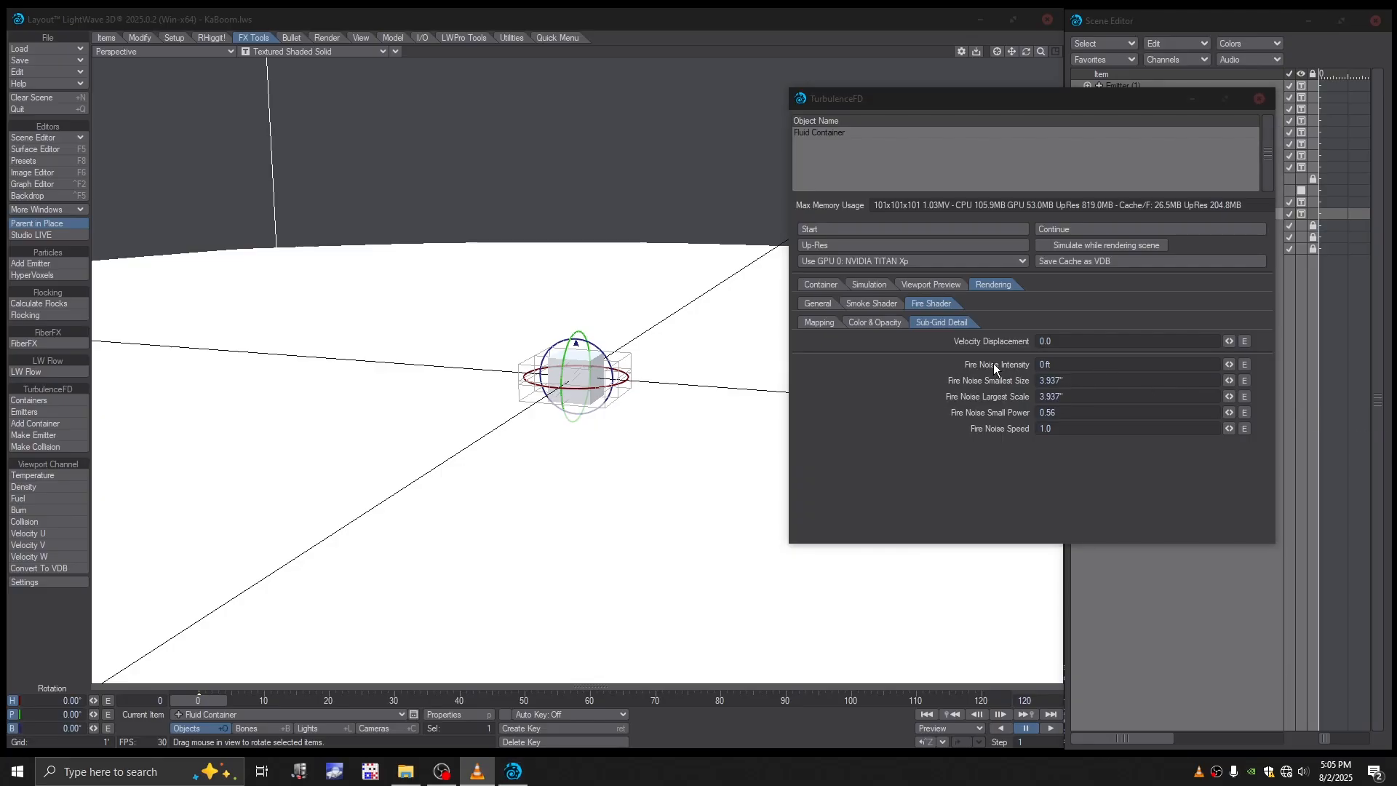
pyautogui.click(818, 321)
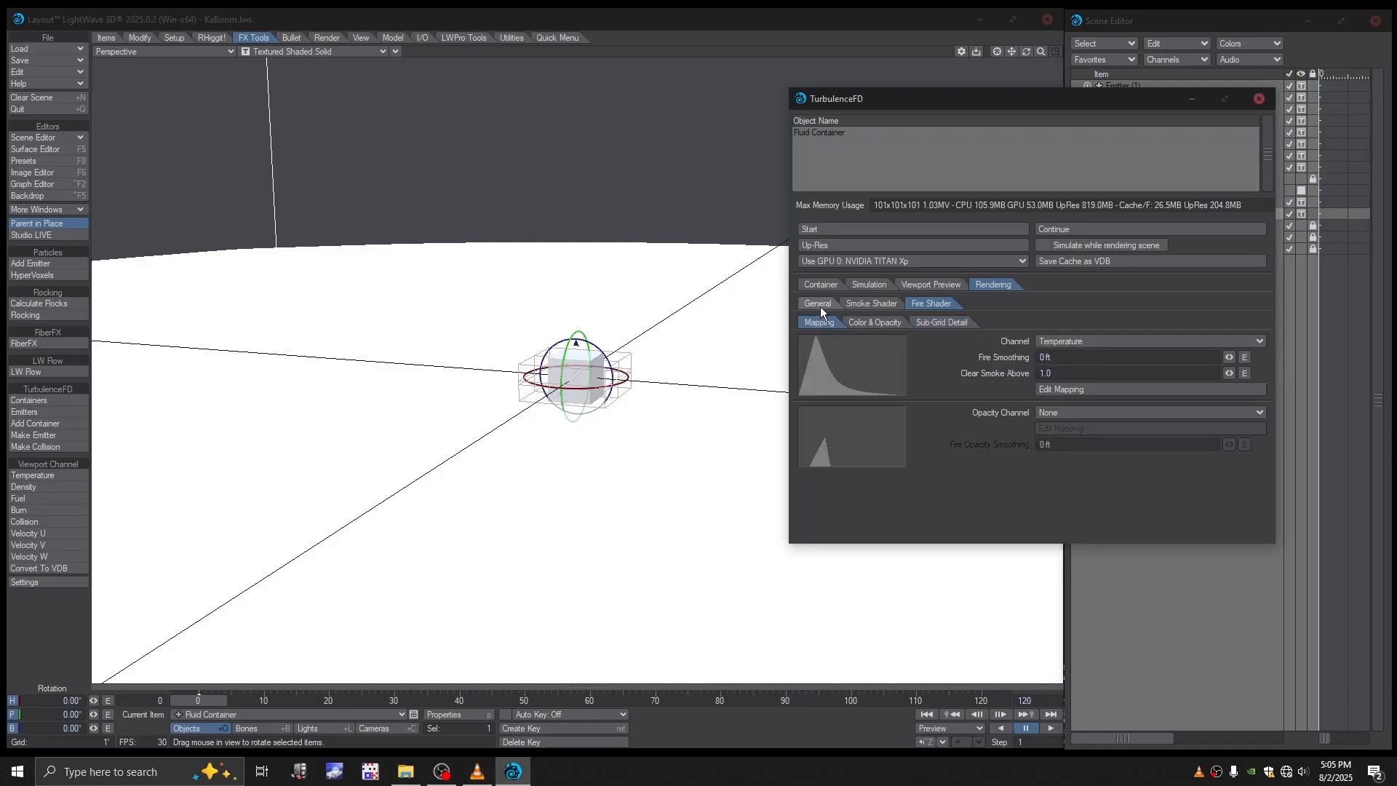
pyautogui.click(819, 303)
pyautogui.click(828, 284)
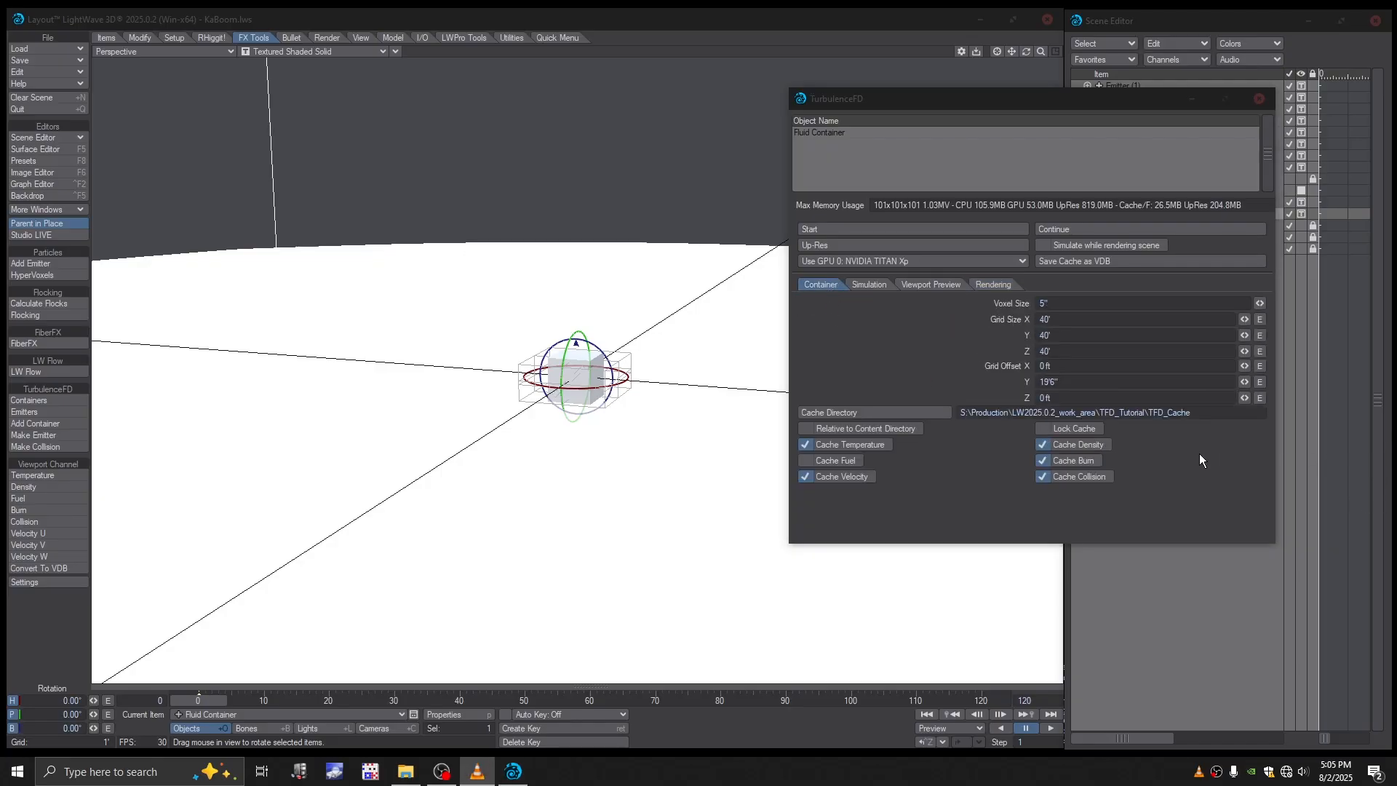
# - Open Task Manager for monitoring and start the fluid container simulation, overwriting the existing cache
pyautogui.keyDown('alt'); pyautogui.moveTo(720, 432); pyautogui.dragTo(689, 440); pyautogui.keyUp('alt')
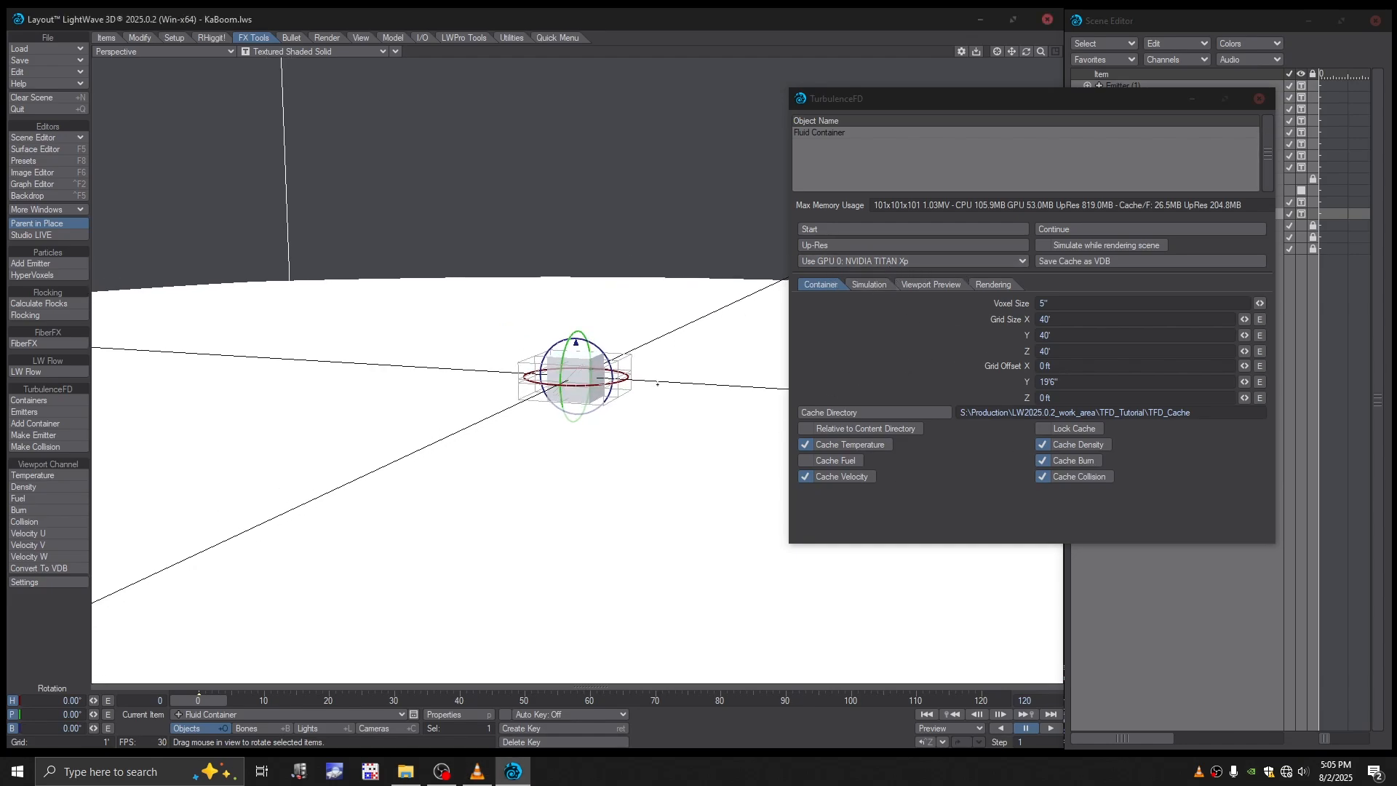
pyautogui.moveTo(1041, 51); pyautogui.dragTo(1006, 63)
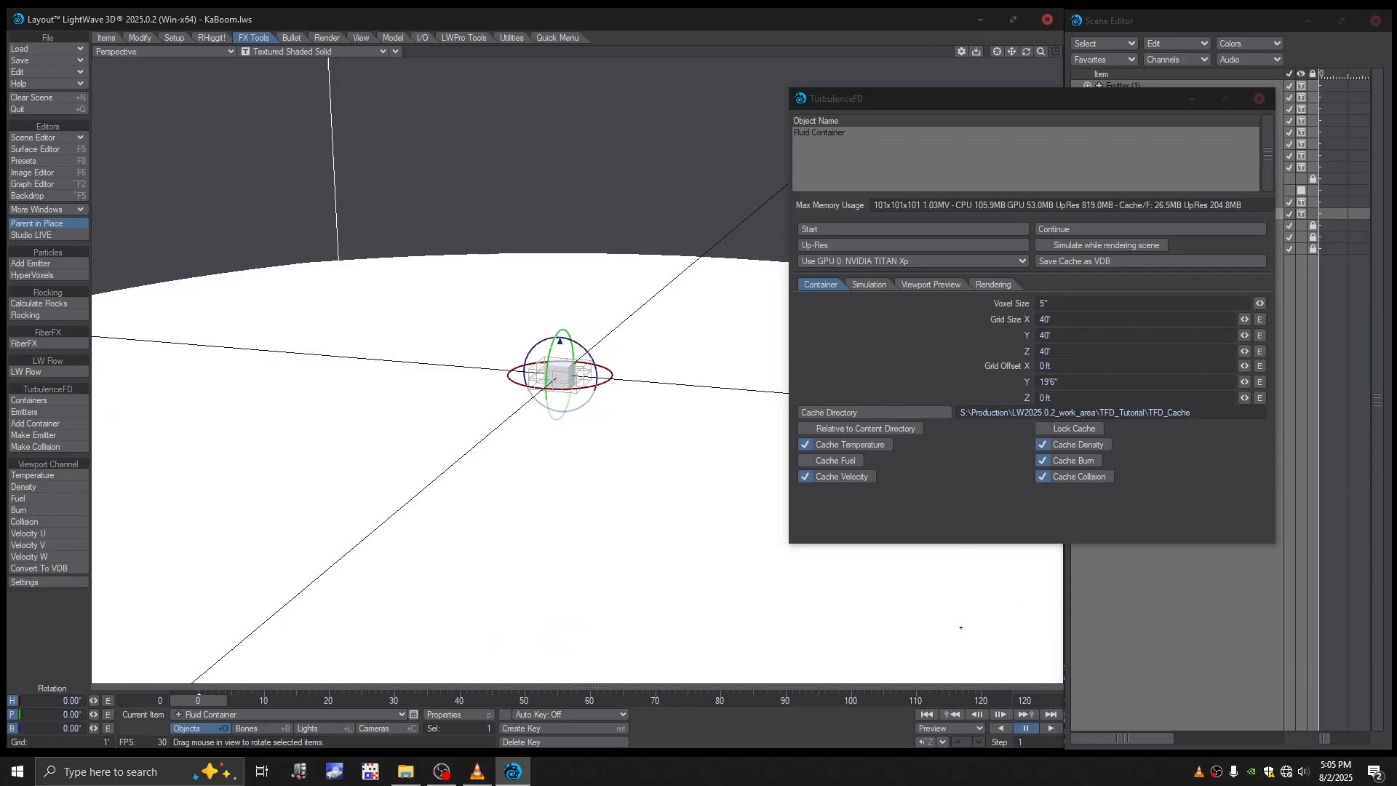
pyautogui.rightClick(1068, 777)
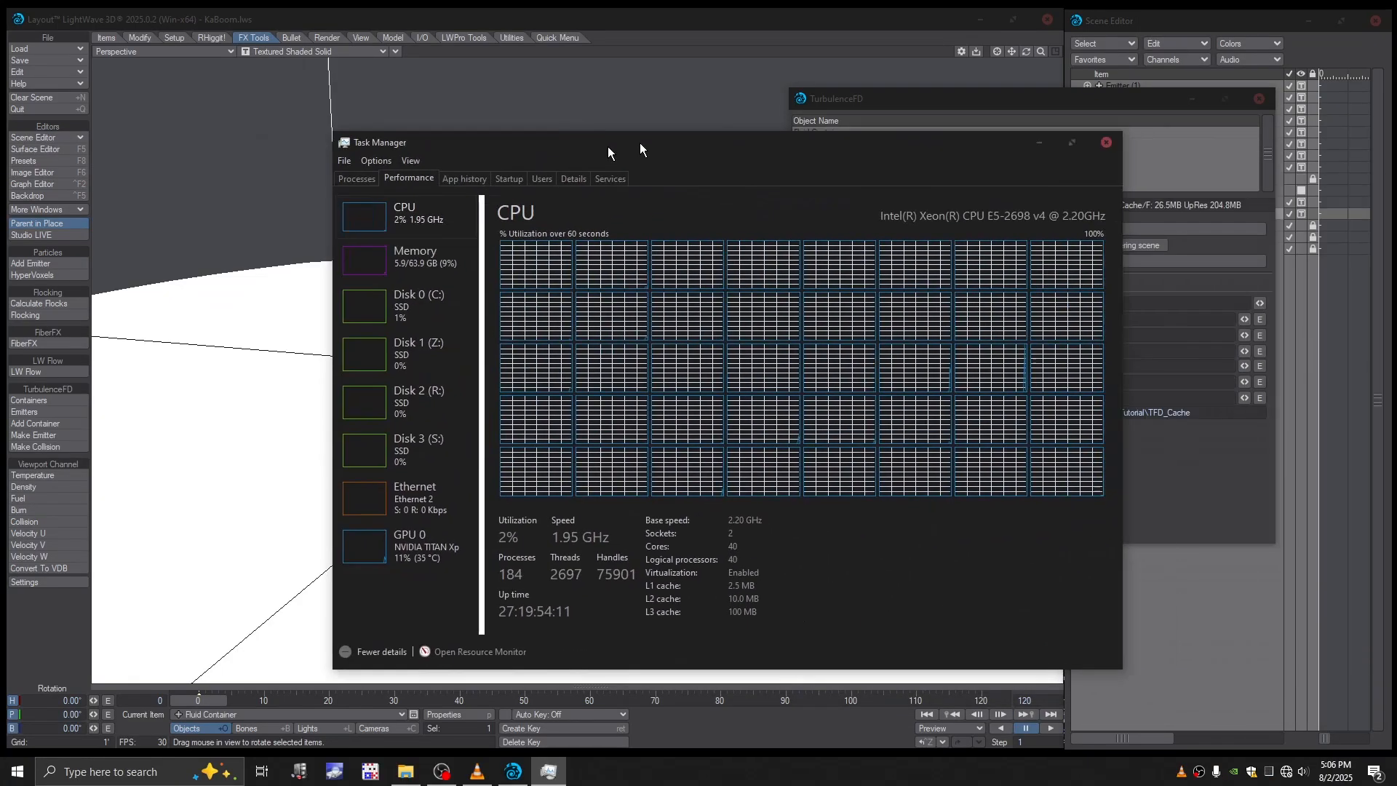
pyautogui.moveTo(641, 143); pyautogui.dragTo(321, 162)
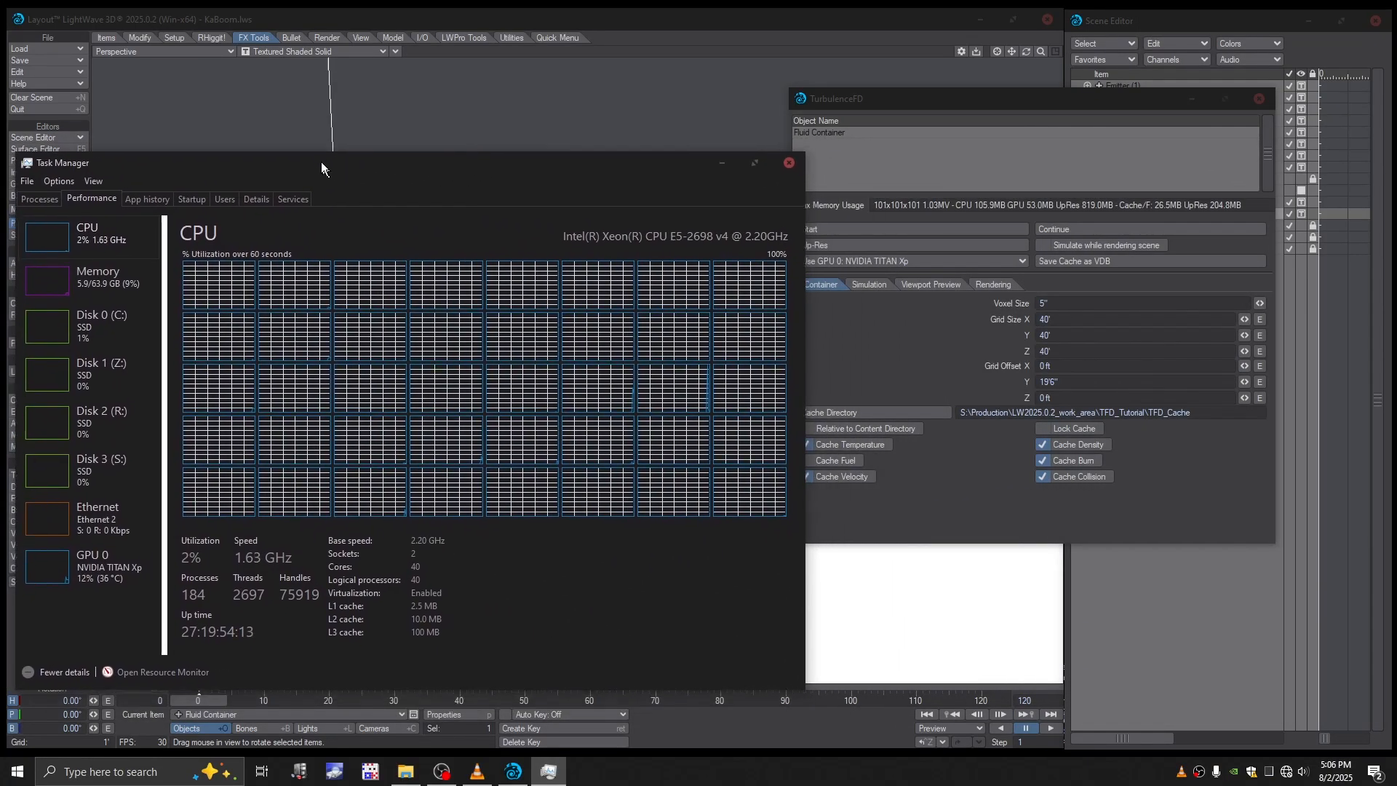
pyautogui.click(862, 230)
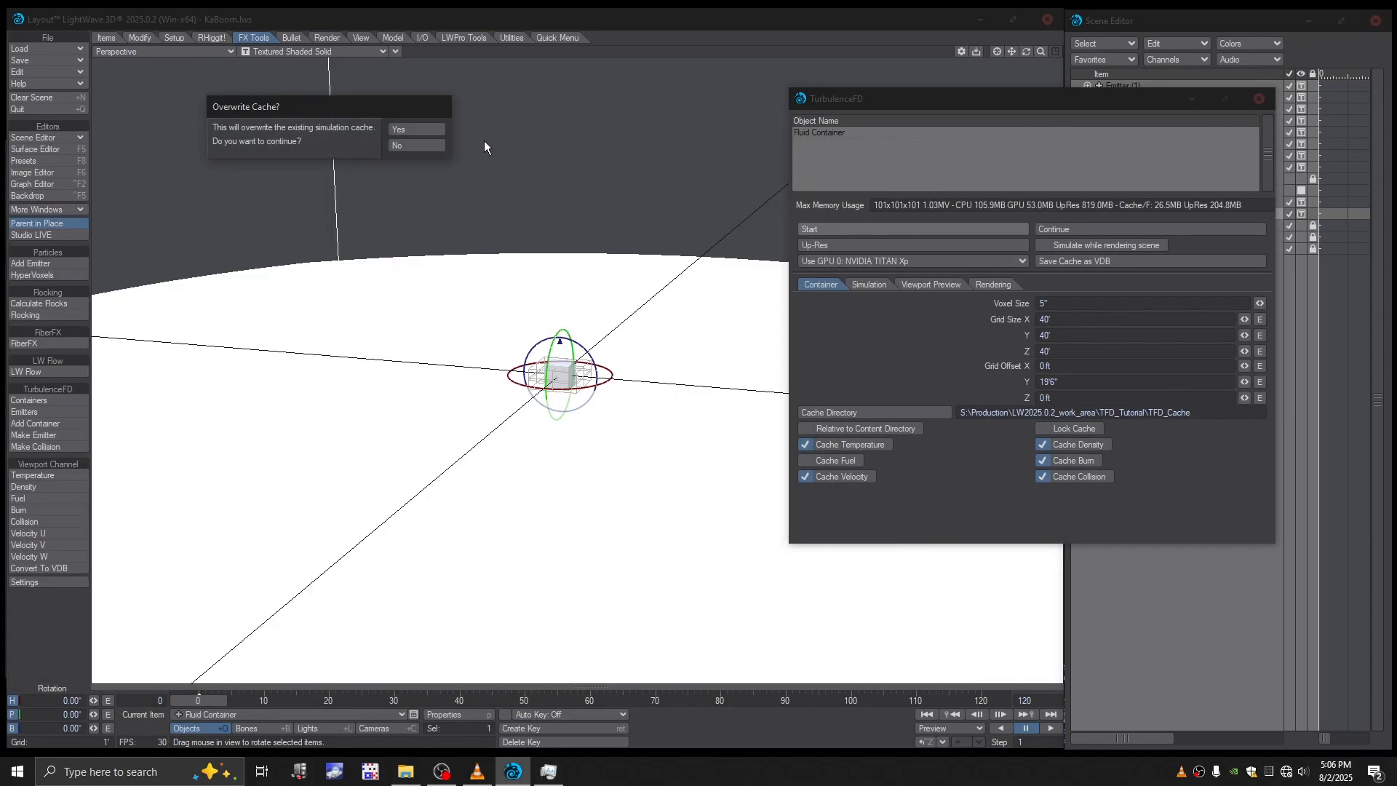
pyautogui.click(406, 129)
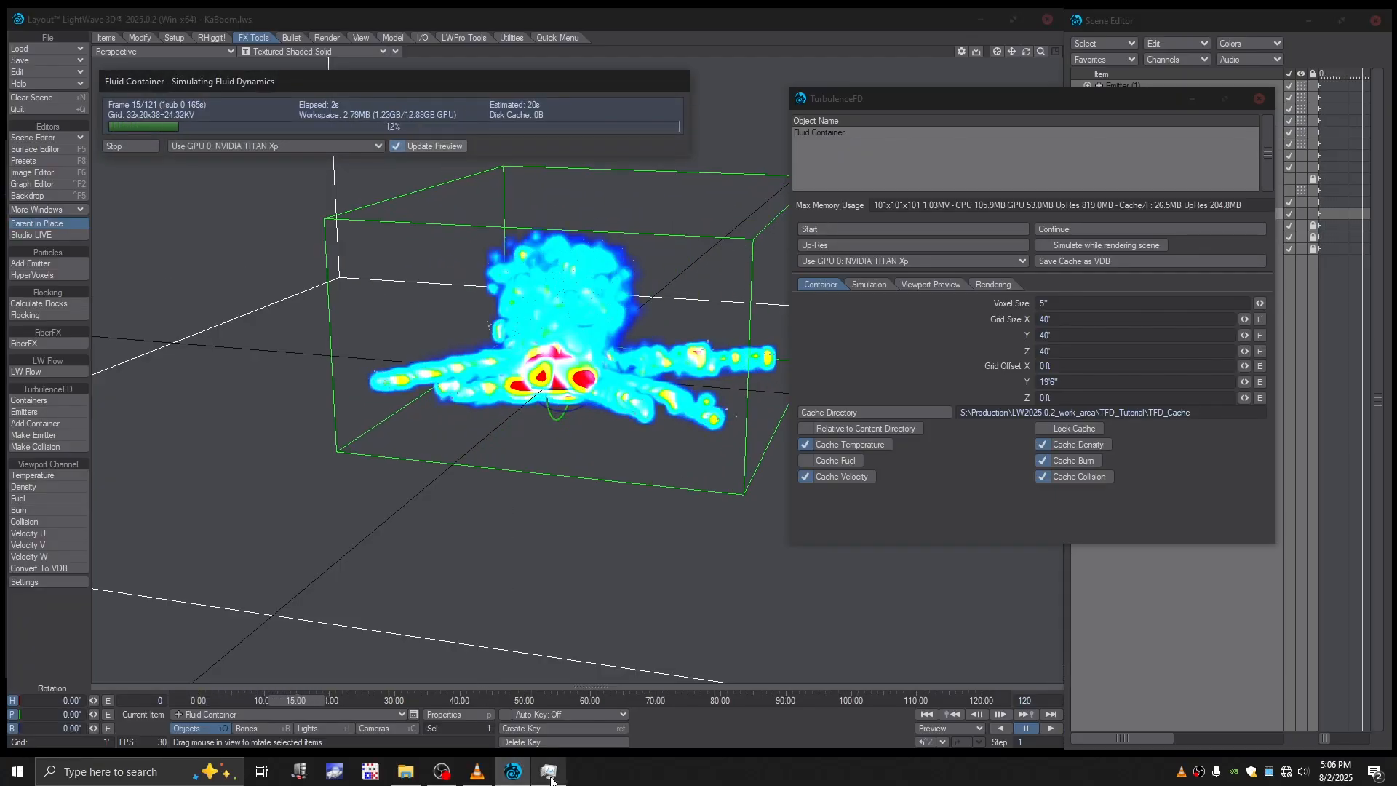
# - Check the per-core CPU and GPU load in Task Manager while the simulation runs, then return to Layout
pyautogui.moveTo(551, 778)
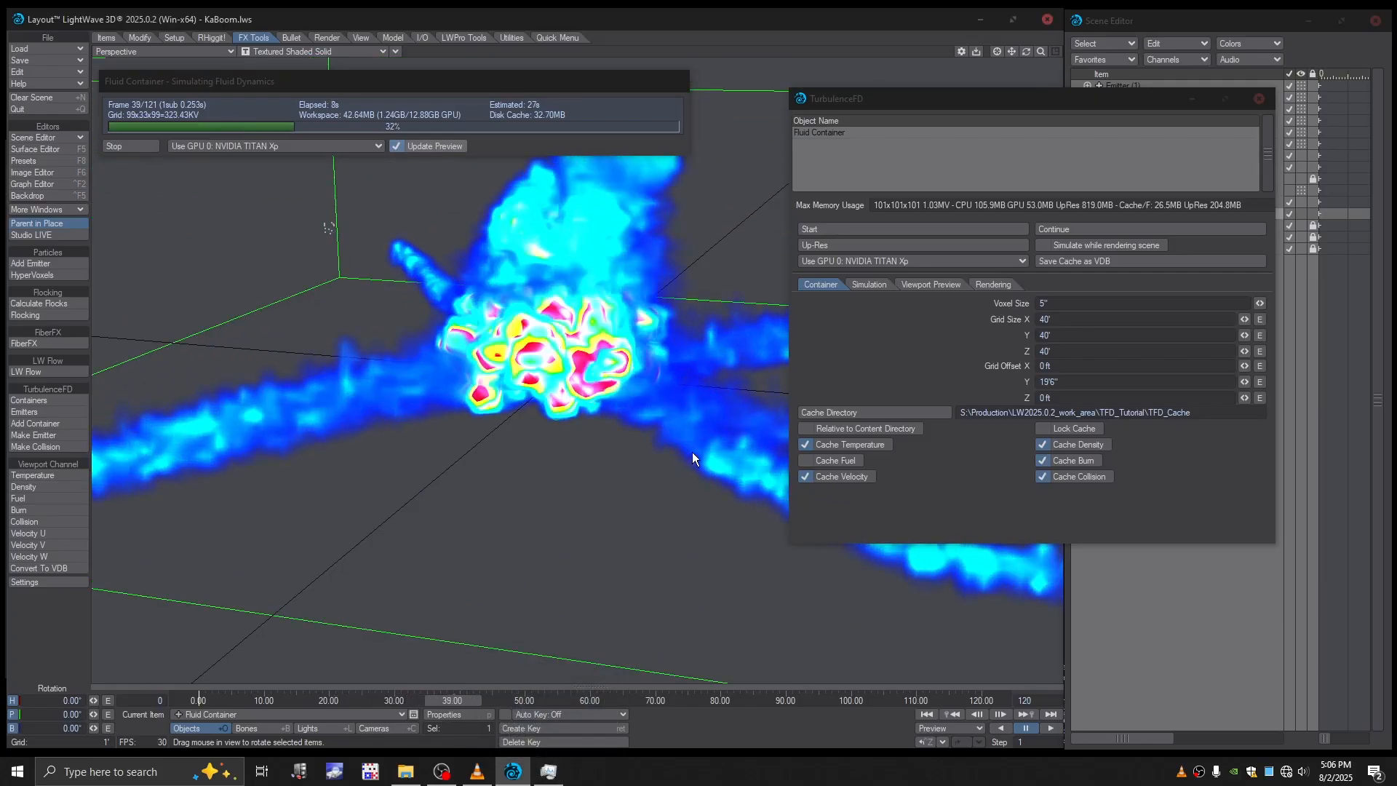
pyautogui.click(551, 773)
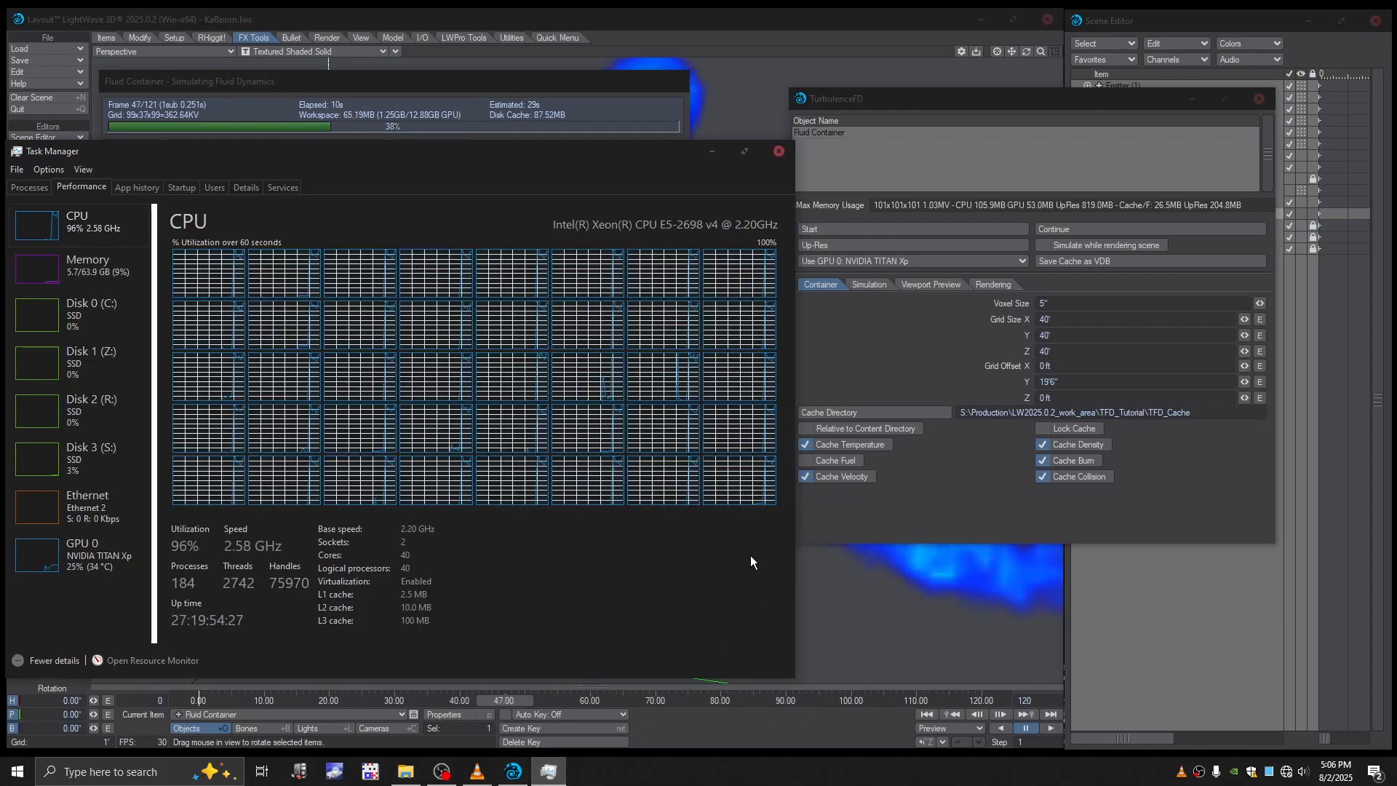
pyautogui.moveTo(342, 154); pyautogui.dragTo(888, 164)
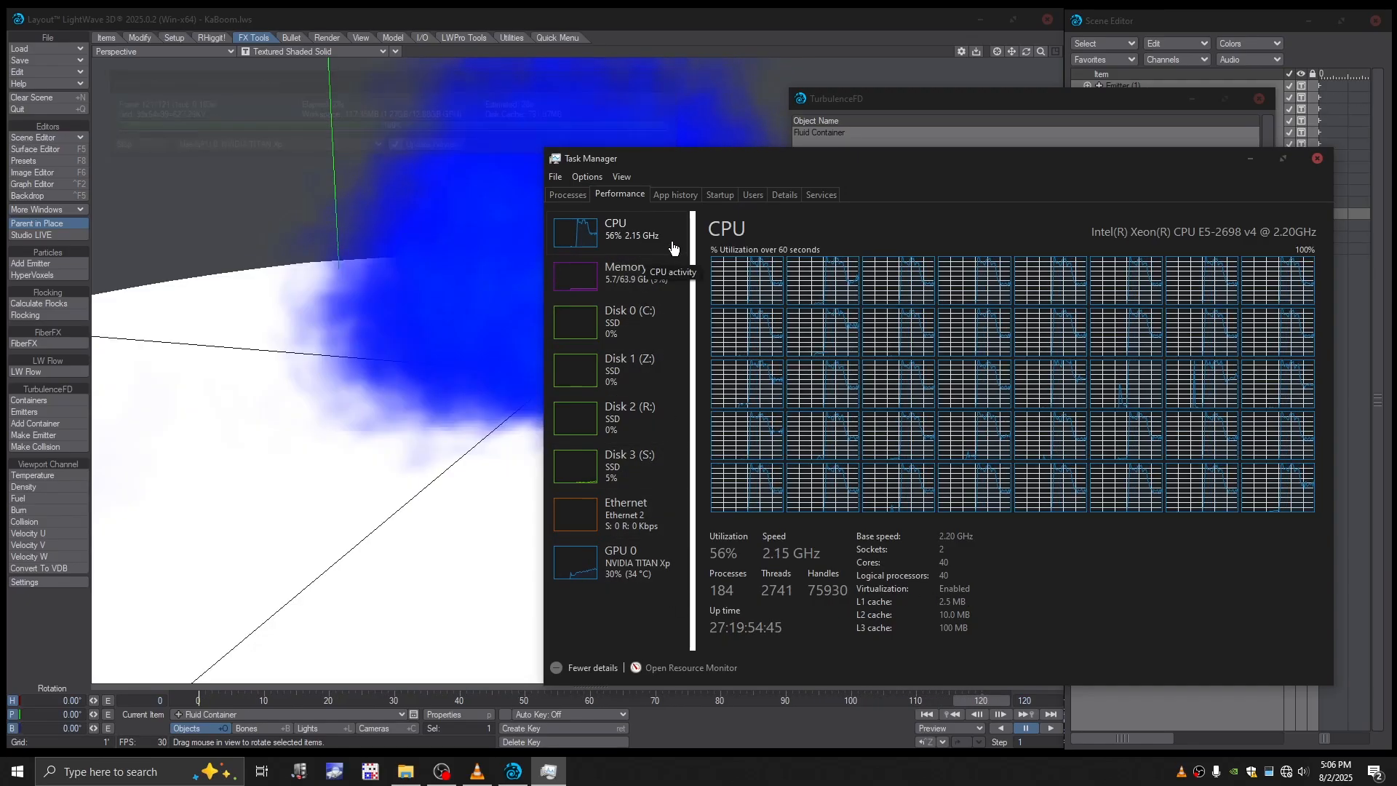
pyautogui.click(755, 28)
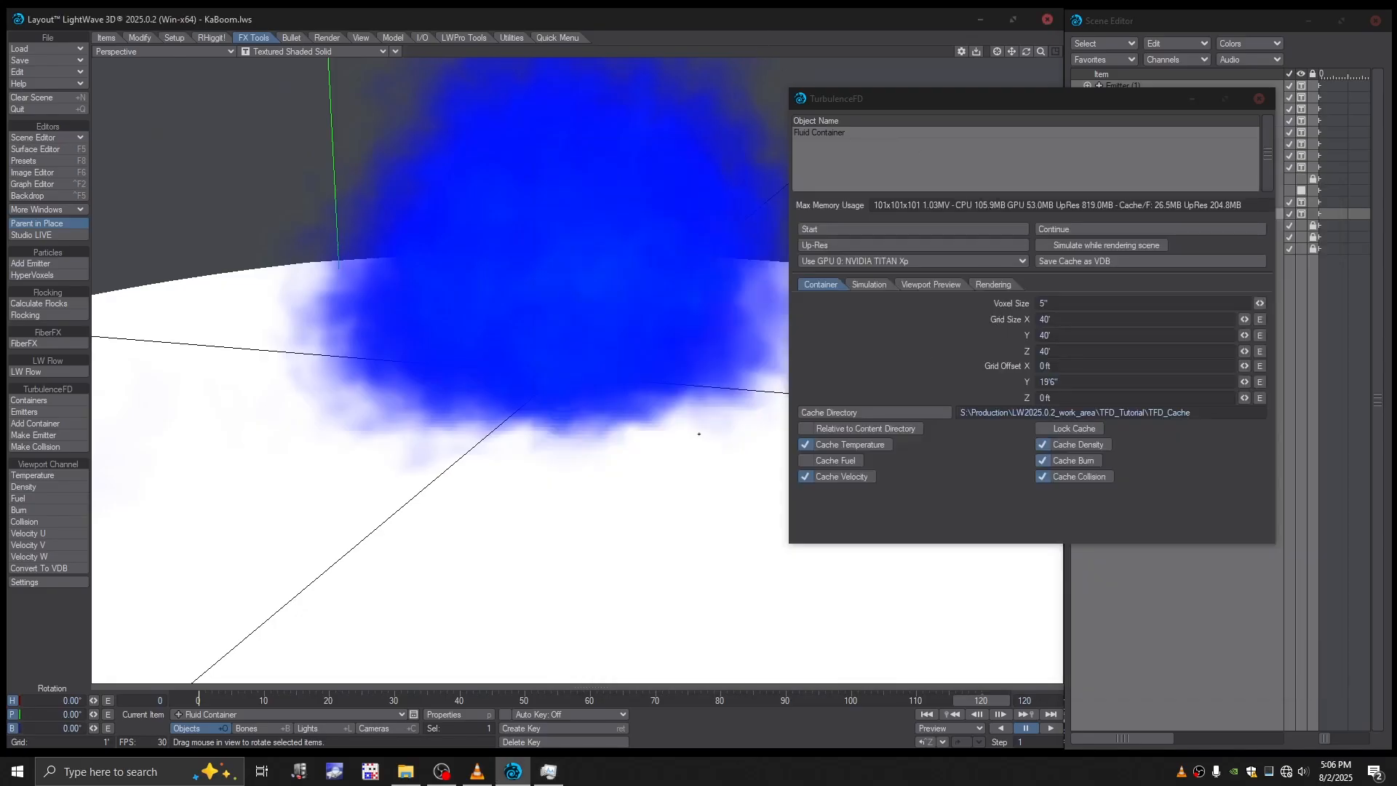
# - Move the timeline to frame 42 and switch the perspective viewport's shading to VPR
pyautogui.keyDown('alt'); pyautogui.moveTo(699, 434); pyautogui.dragTo(712, 462); pyautogui.keyUp('alt')
pyautogui.scroll(-4, 713, 435)
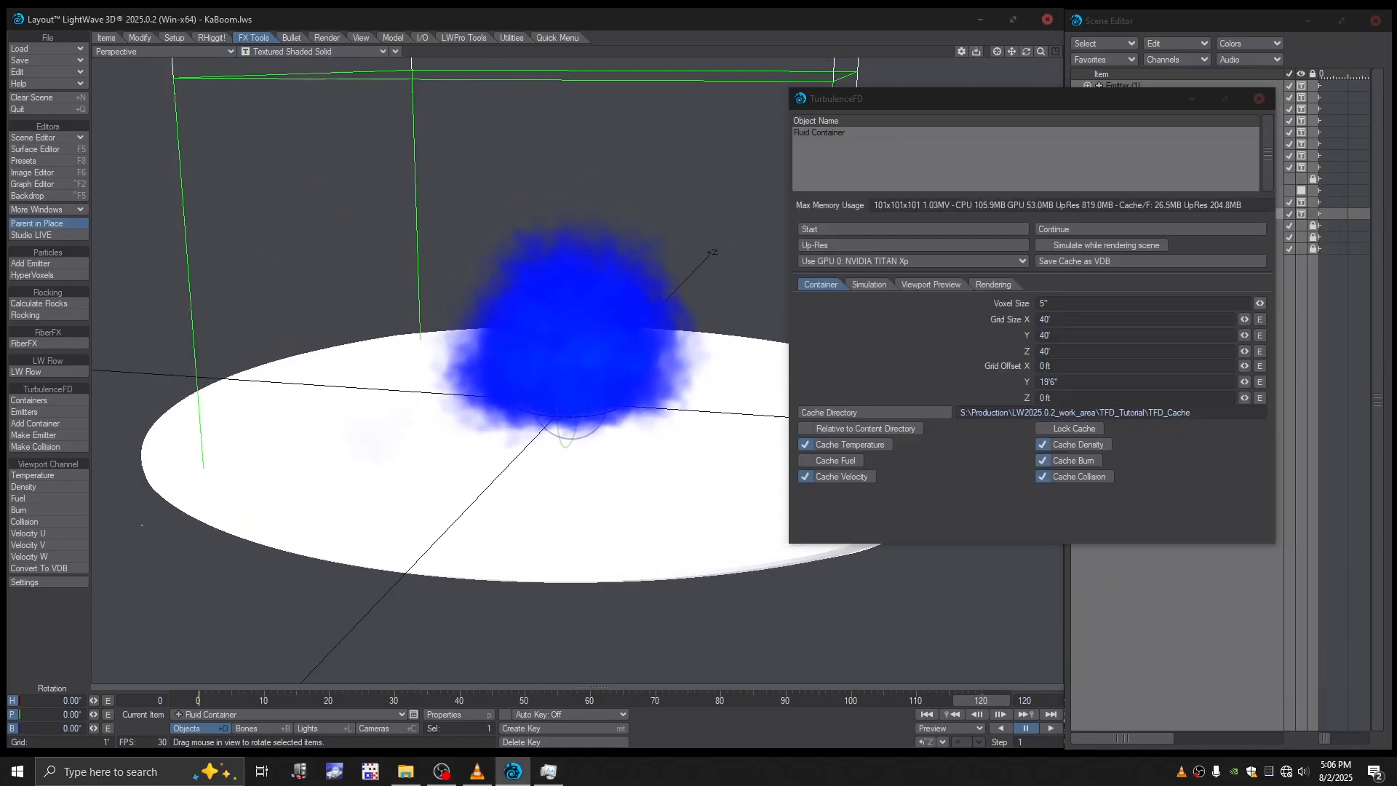
pyautogui.scroll(5, 575, 364)
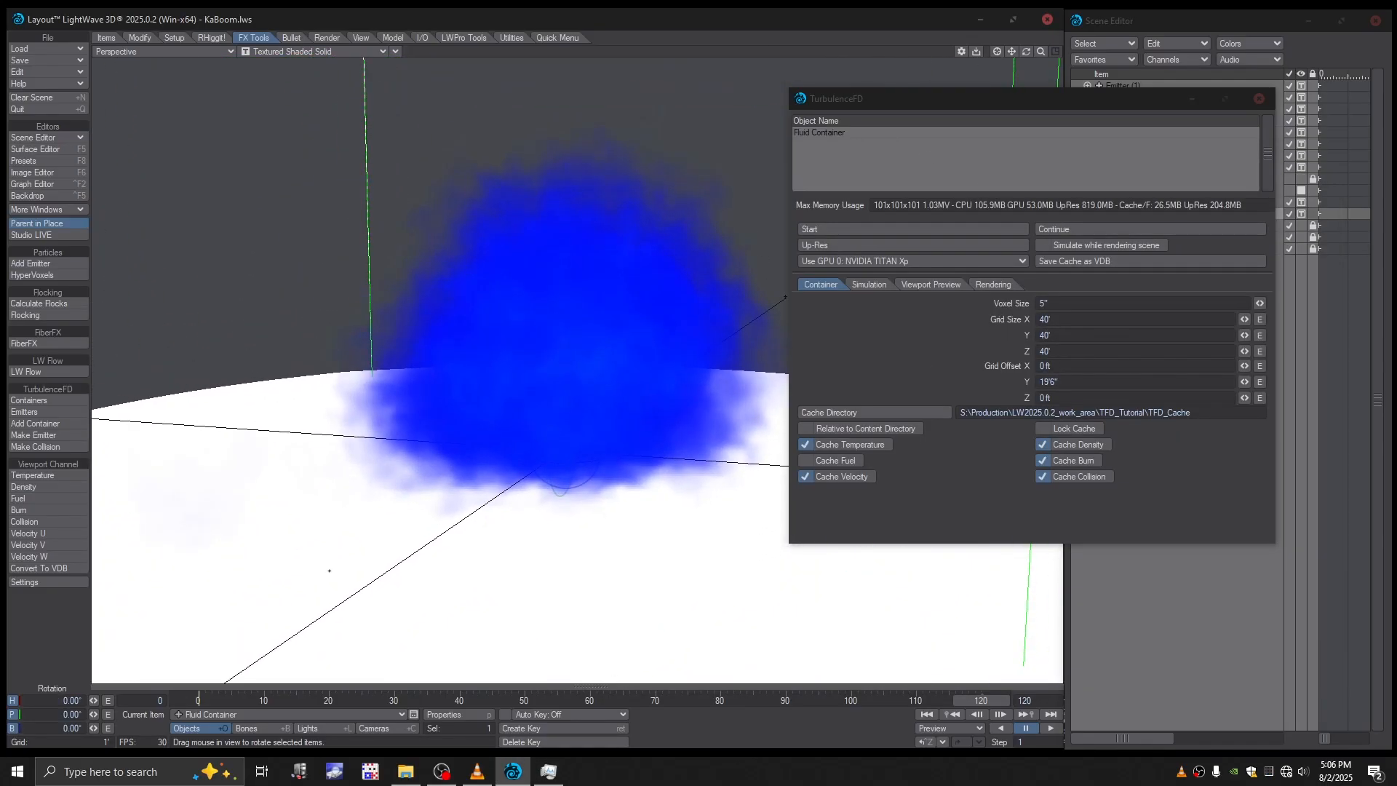
pyautogui.moveTo(211, 701); pyautogui.dragTo(309, 701)
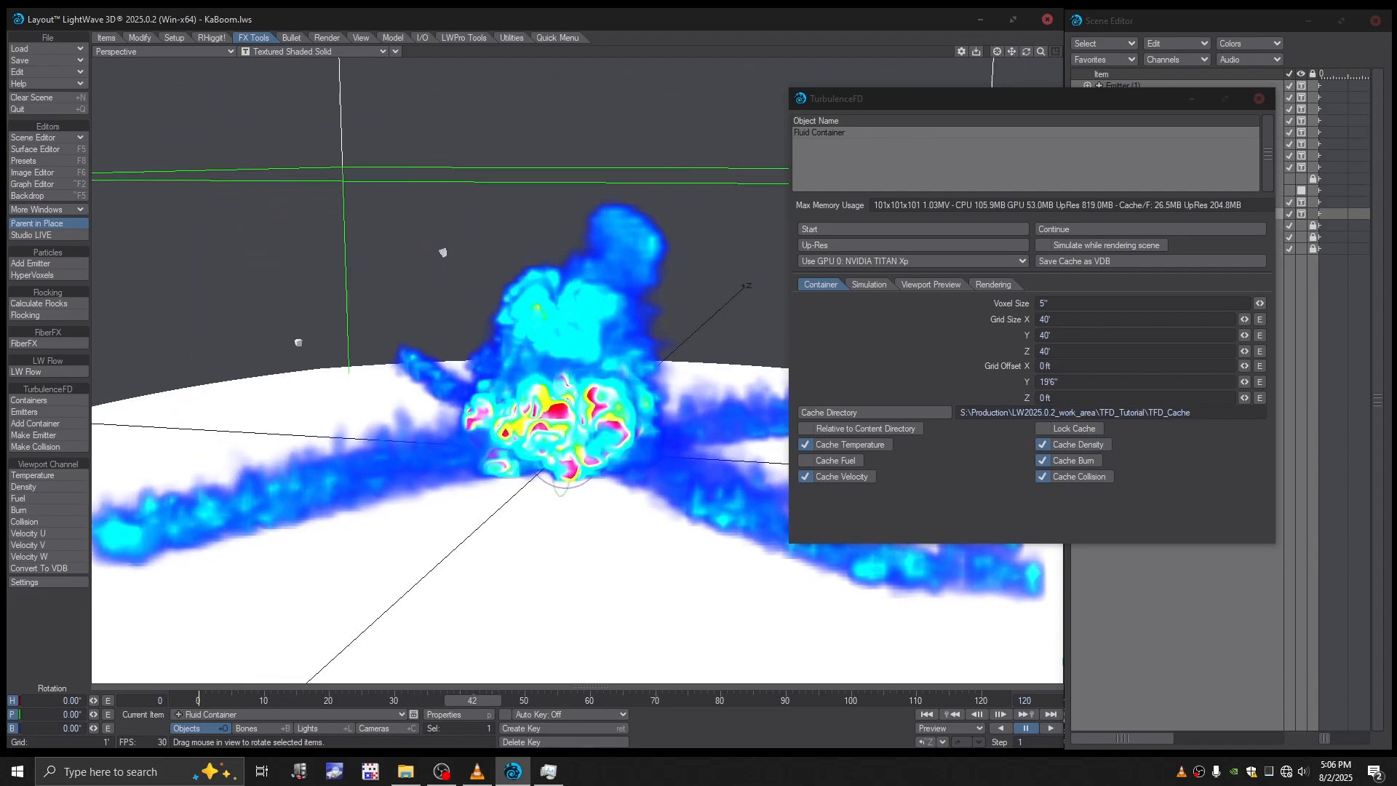
pyautogui.click(313, 51)
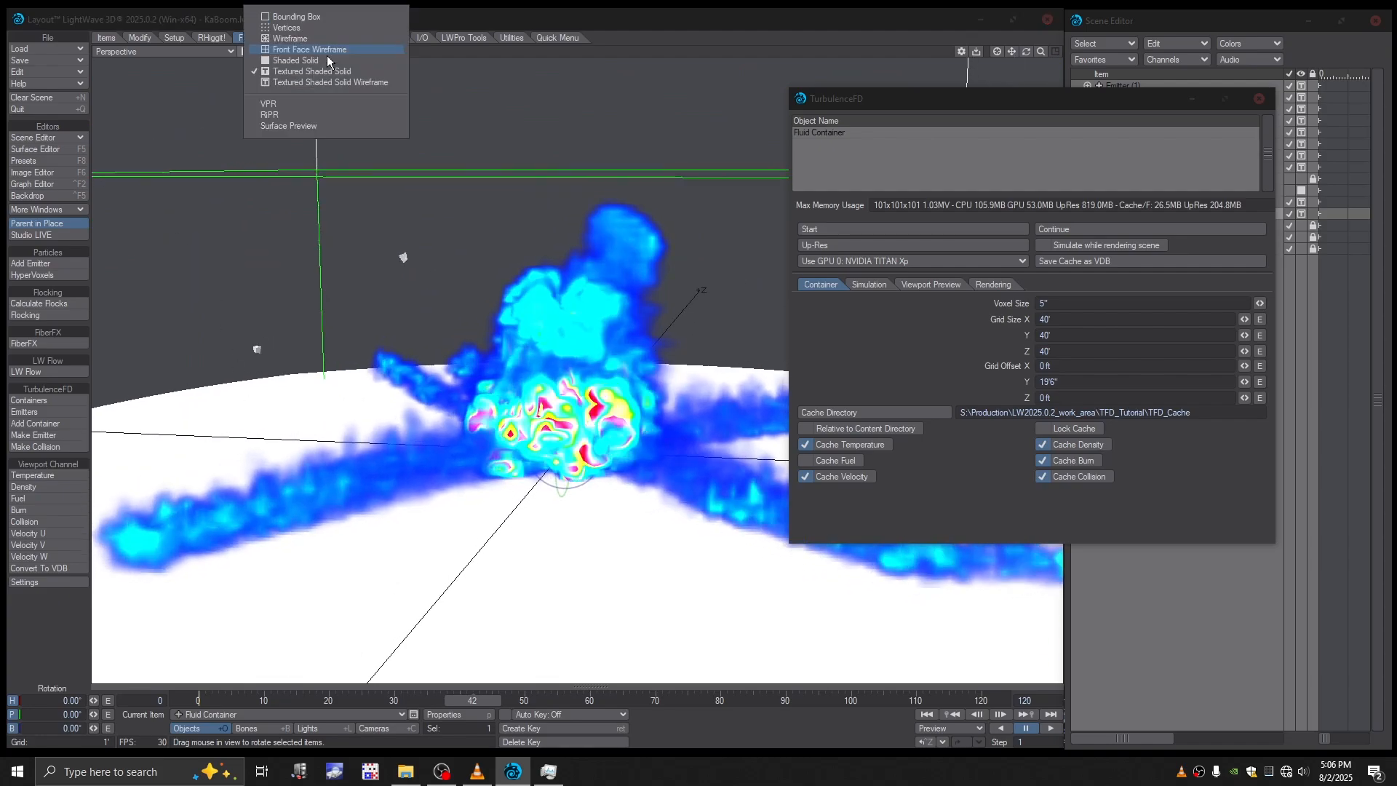
pyautogui.click(289, 103)
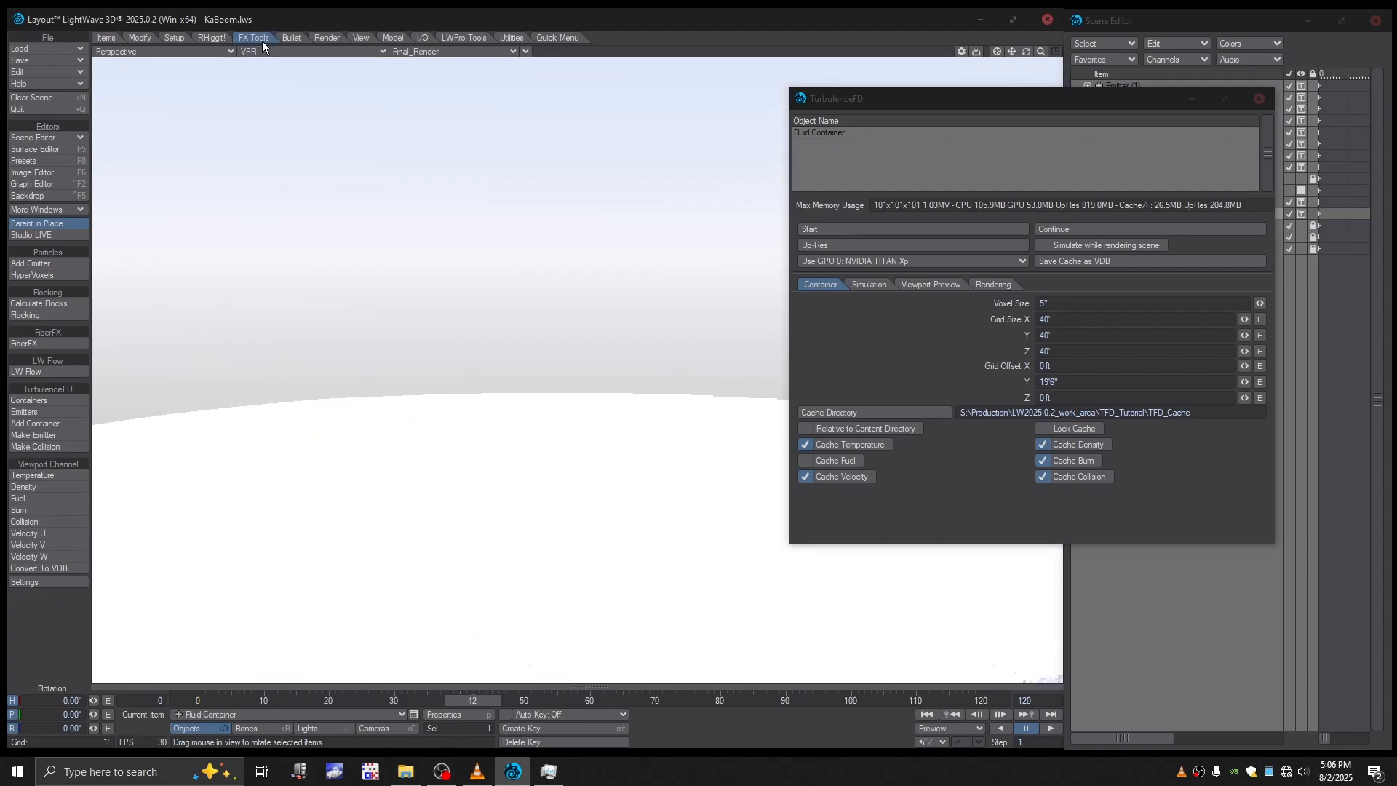
# - Enable Use Legacy Volumetrics for the Volume Integrator in the scene's render properties
pyautogui.click(327, 38)
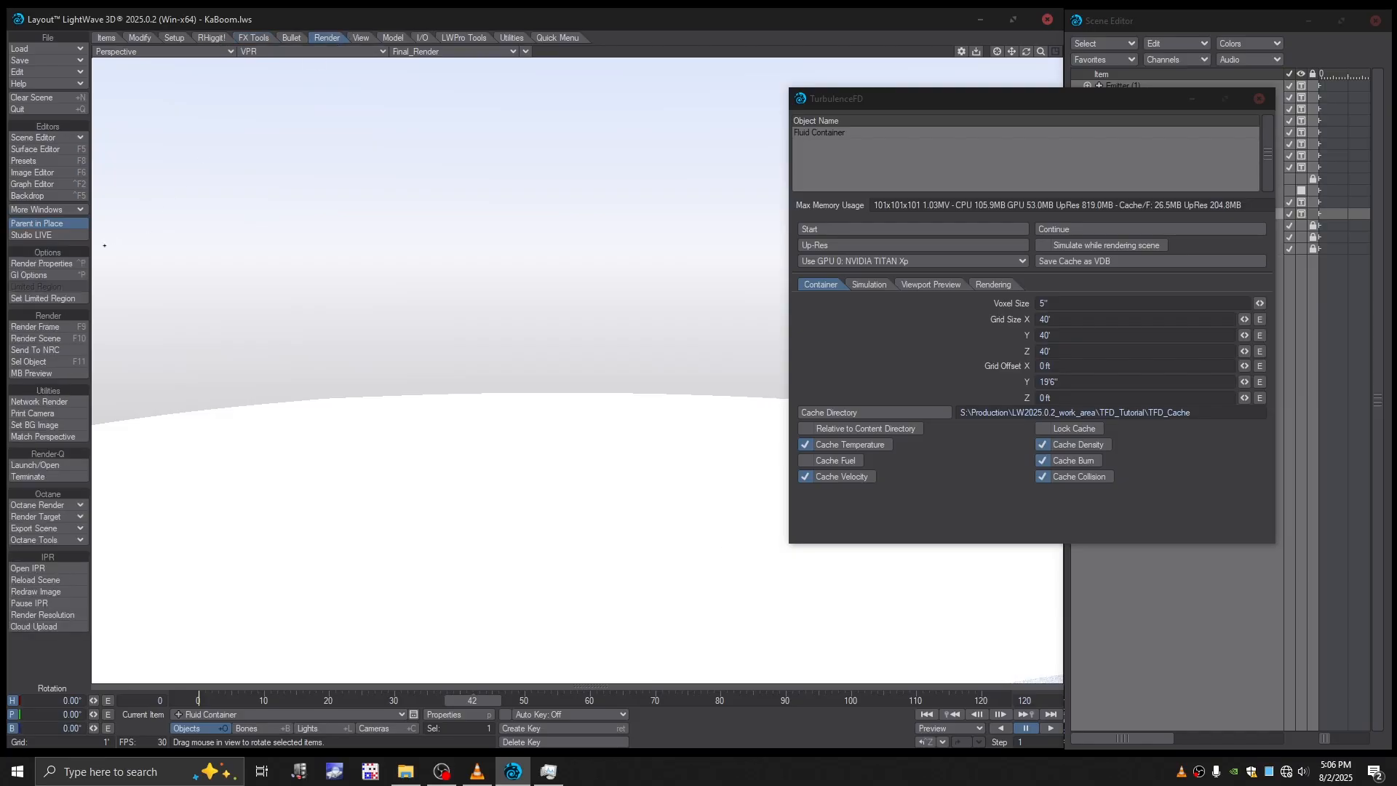
pyautogui.click(45, 264)
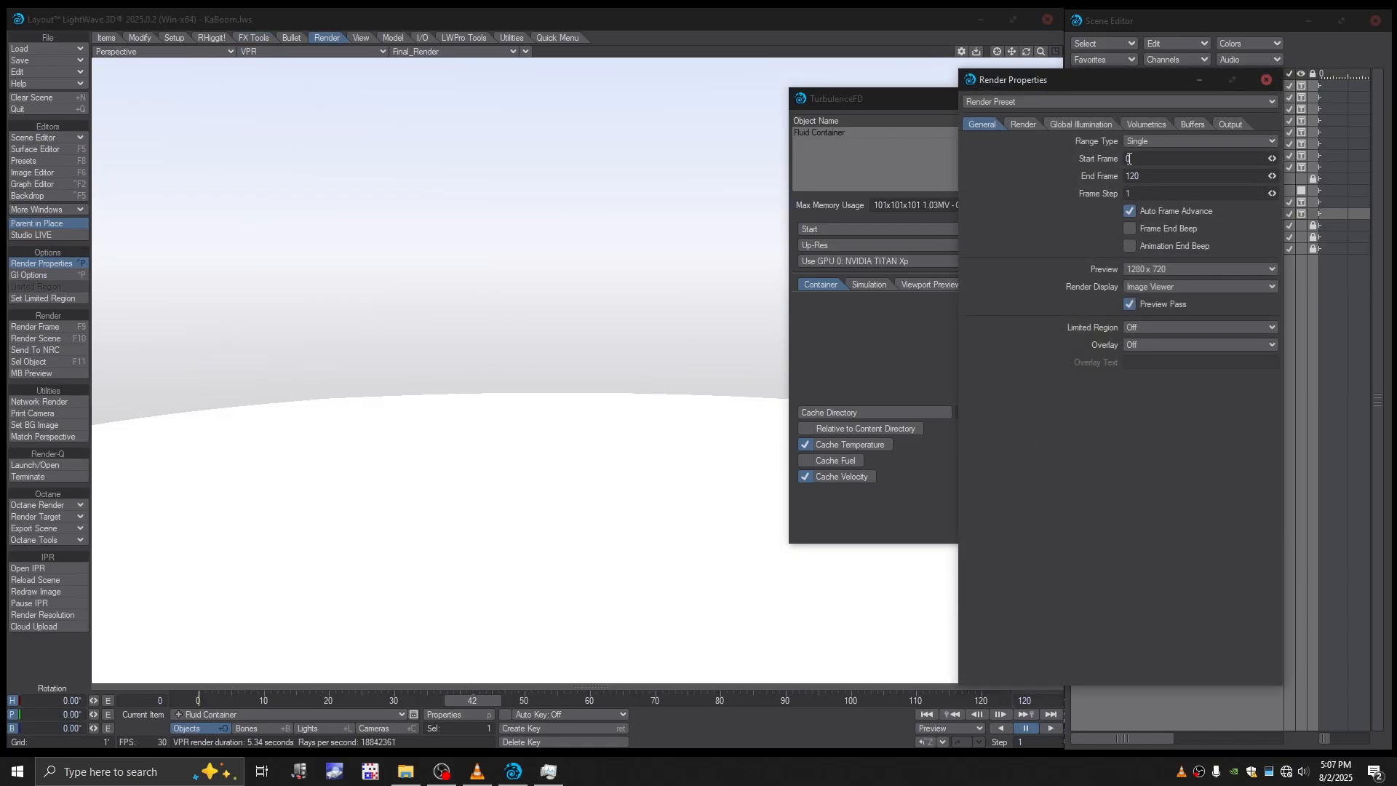
pyautogui.click(1146, 125)
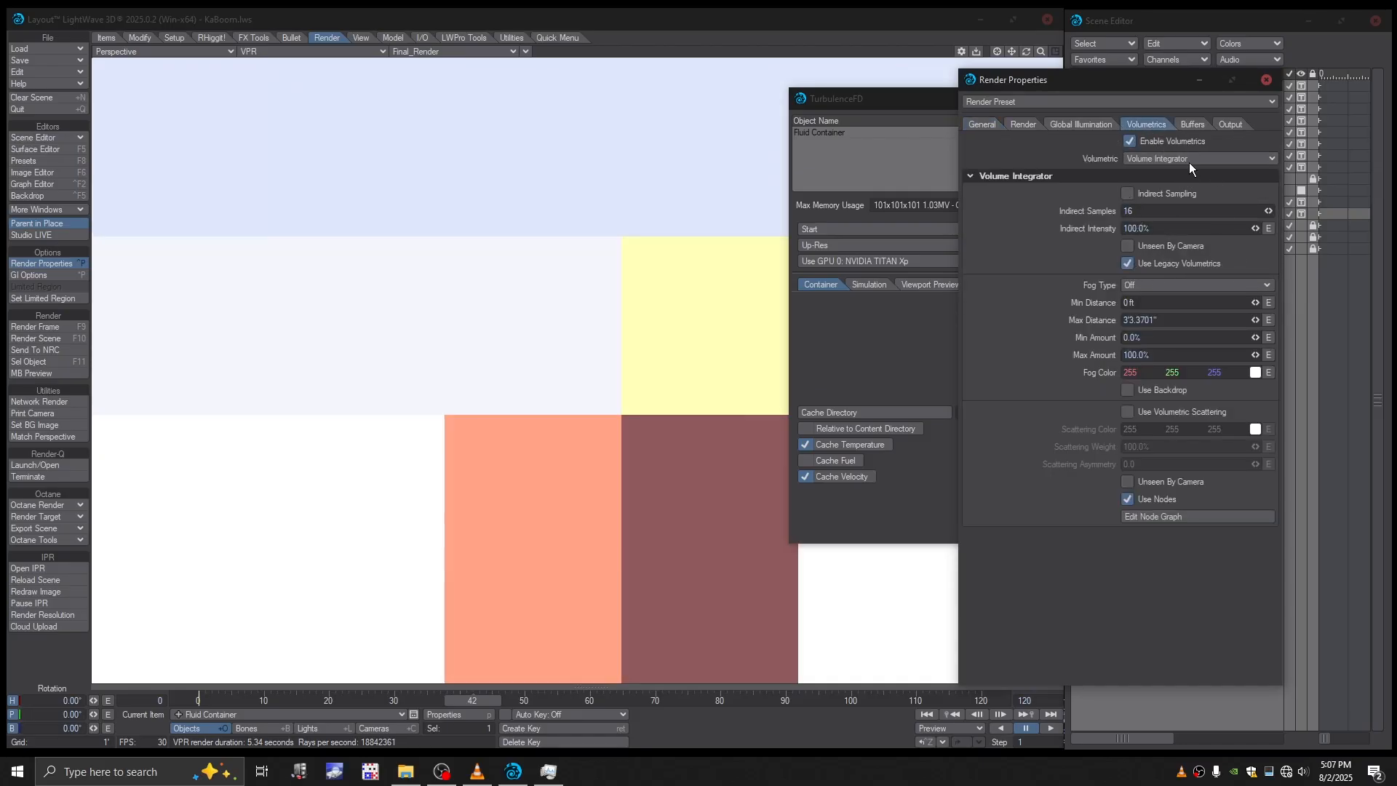
# - Preview the explosion in VPR at frames 26, 62 and 79, closing the render properties and TurbulenceFD windows
pyautogui.click(1266, 82)
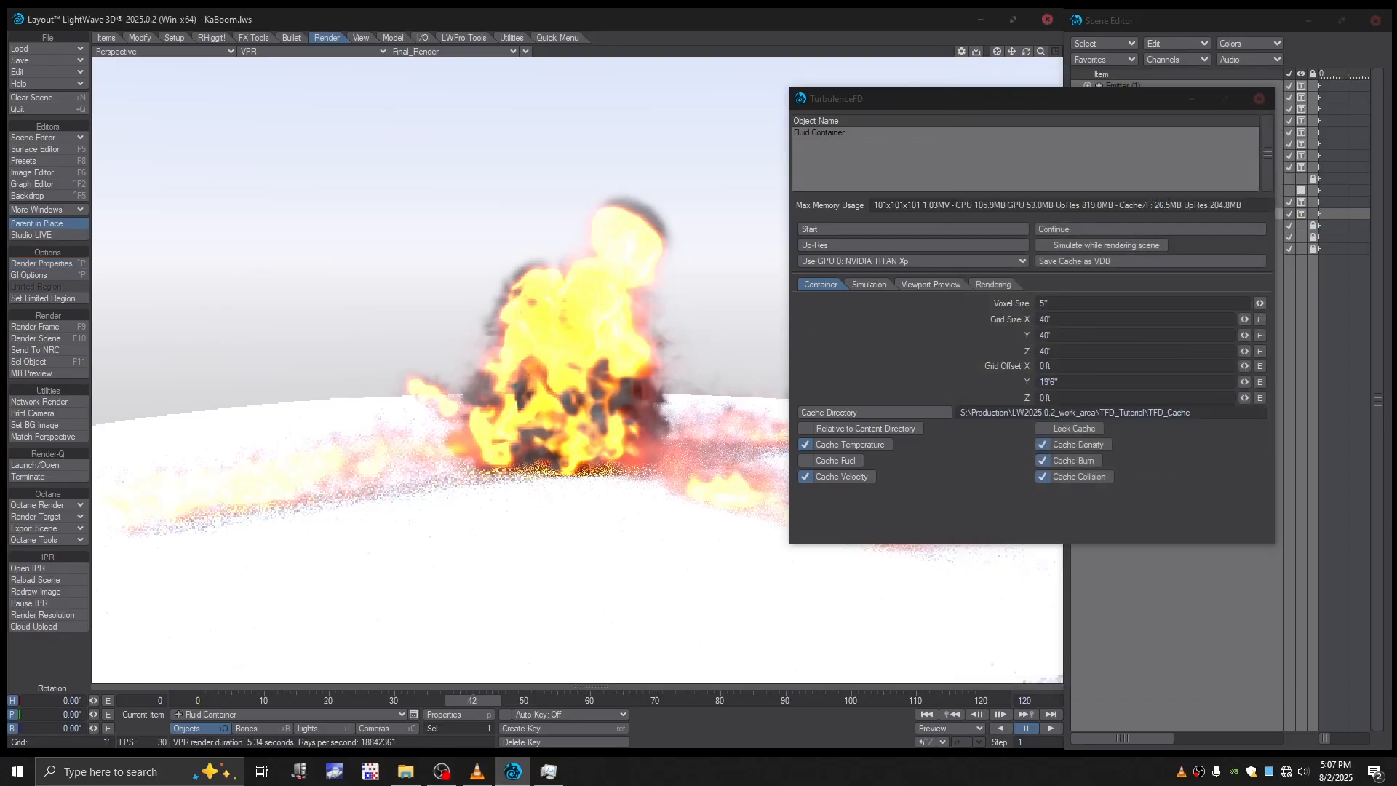
pyautogui.moveTo(469, 699); pyautogui.dragTo(365, 698)
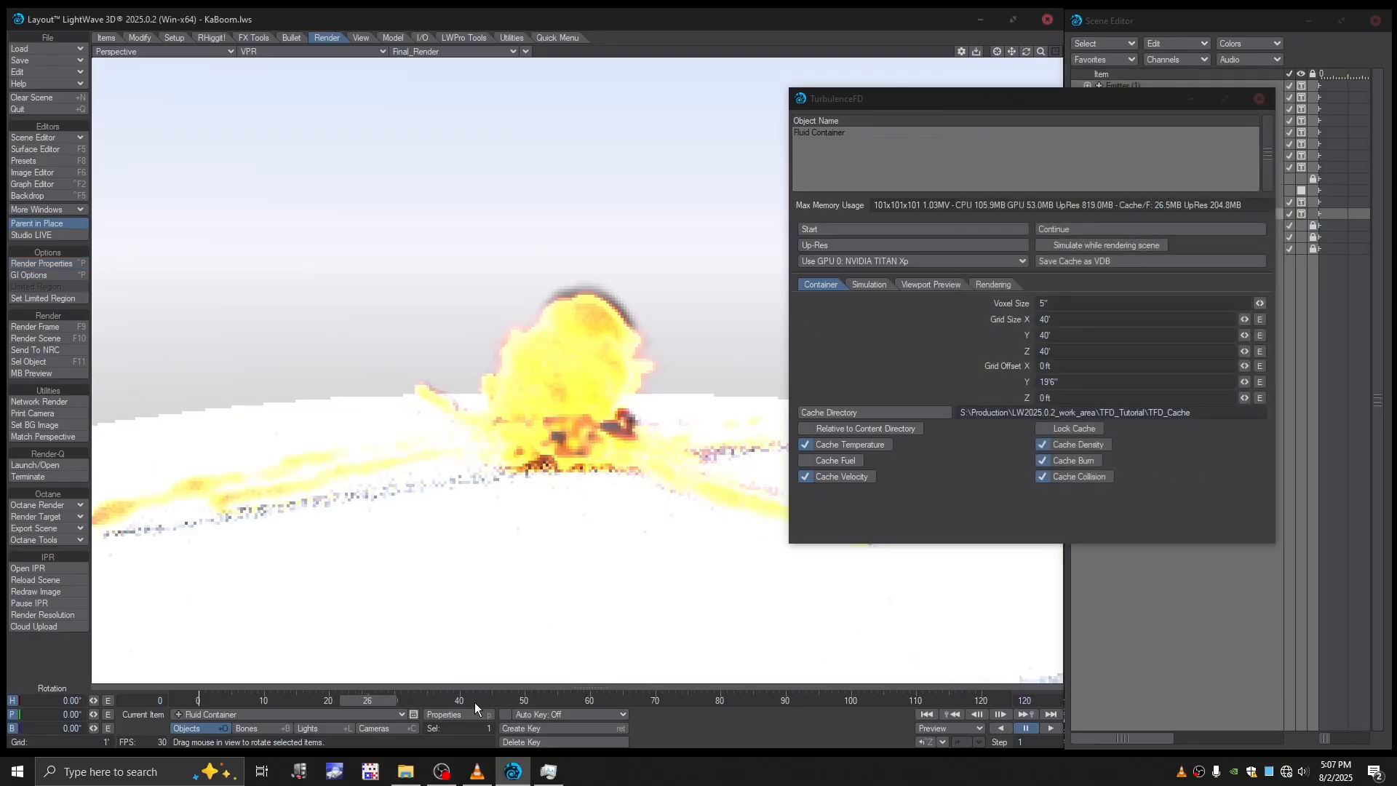
pyautogui.click(601, 699)
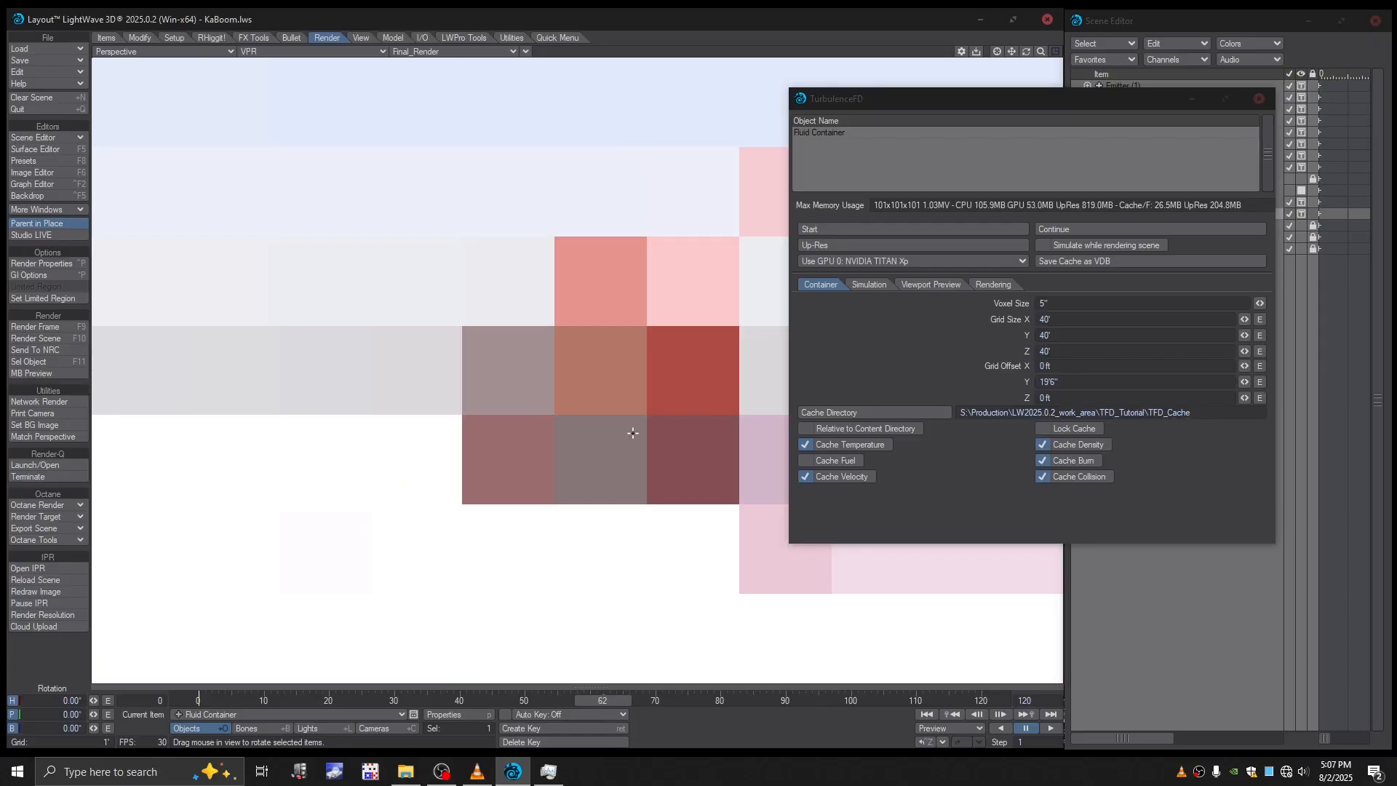
pyautogui.click(716, 695)
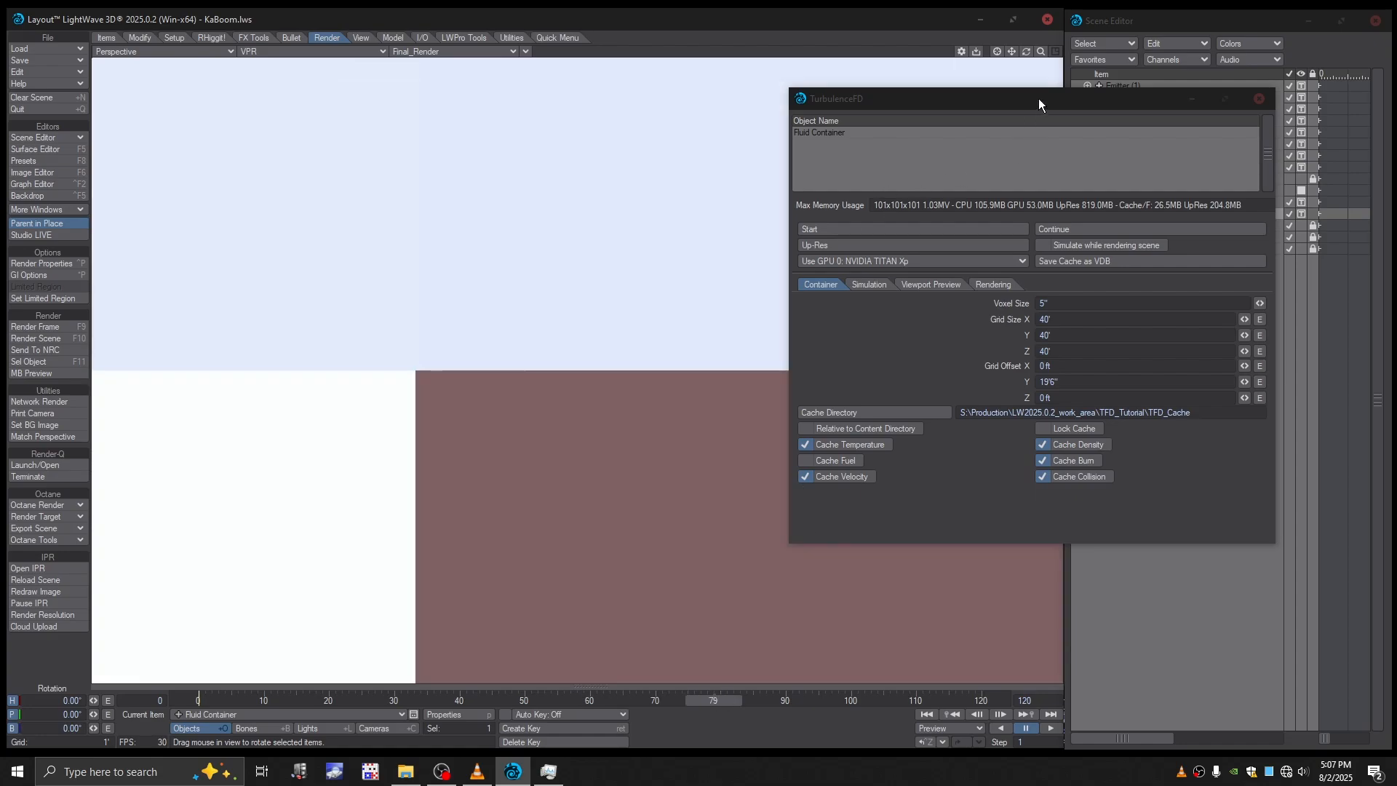
pyautogui.click(1259, 98)
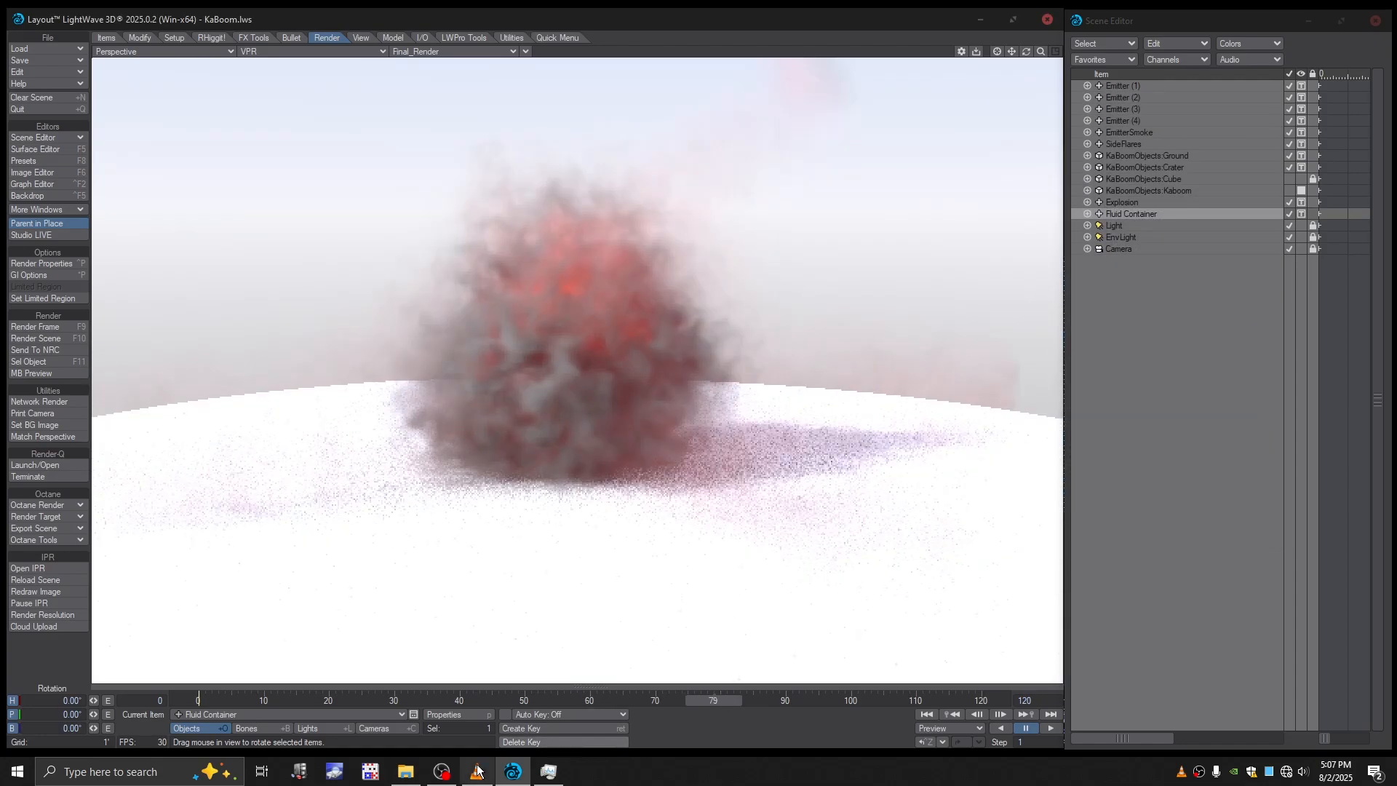
# - Set the perspective viewport's shading to Textured Shaded Solid and move the timeline to frame 40
pyautogui.click(442, 771)
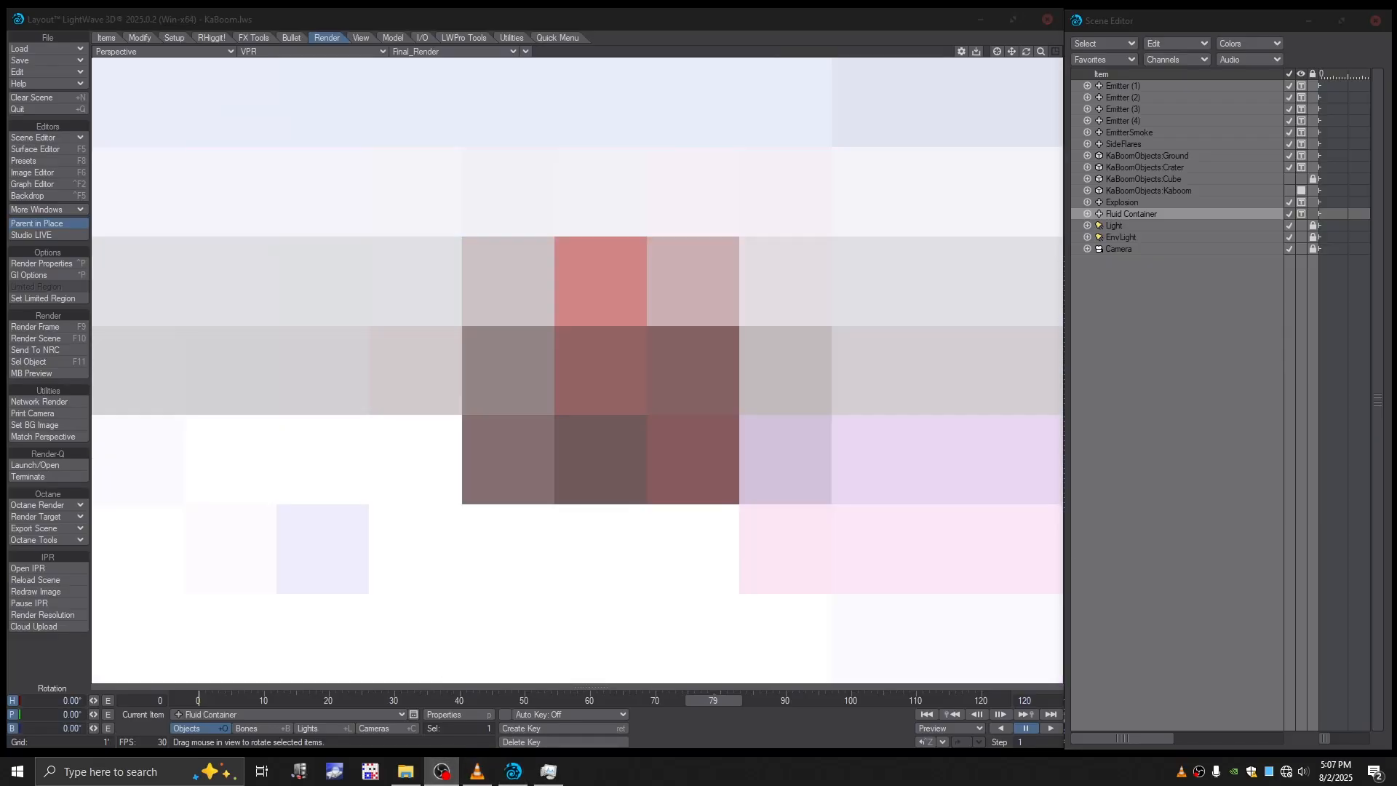
pyautogui.click(659, 464)
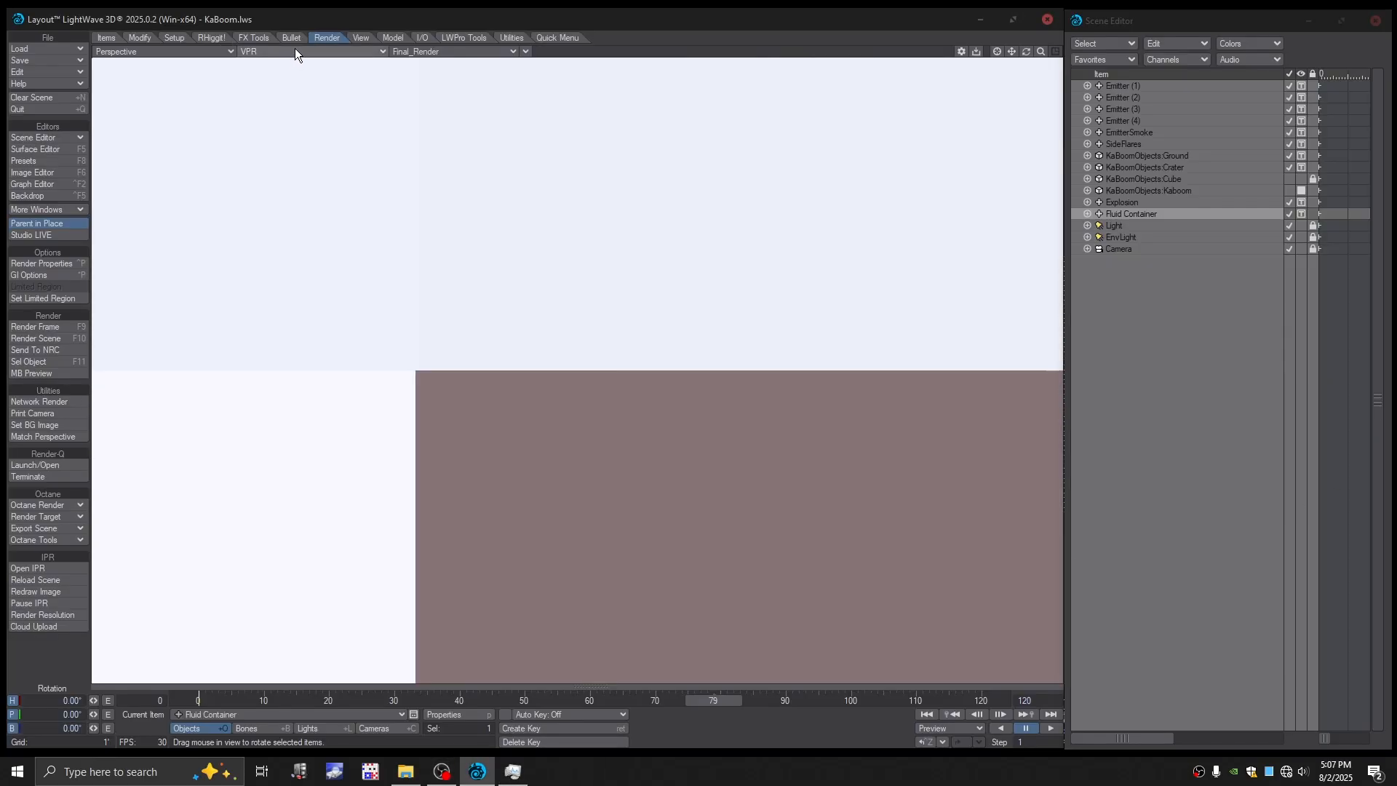
pyautogui.click(296, 51)
pyautogui.click(285, 69)
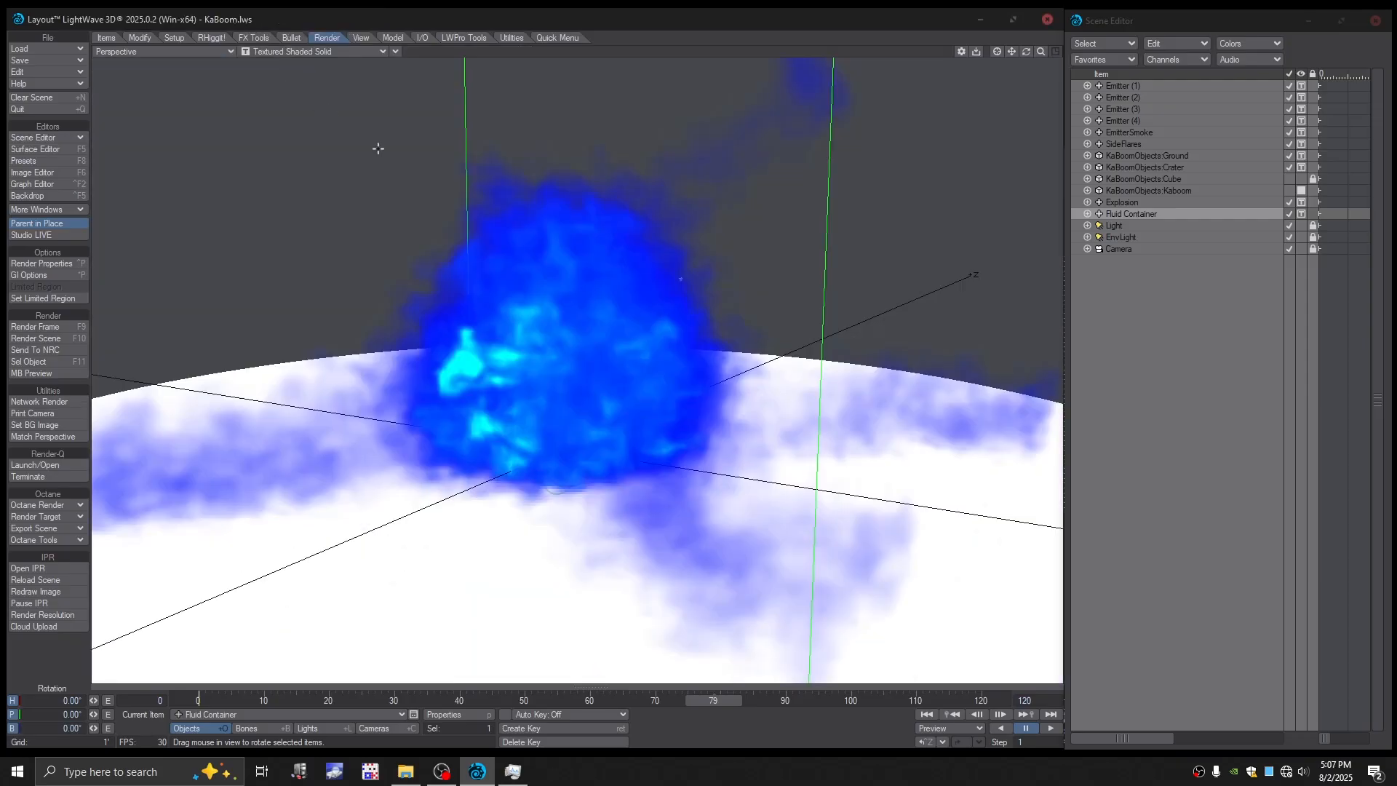
pyautogui.keyDown('alt'); pyautogui.moveTo(665, 320); pyautogui.dragTo(692, 592); pyautogui.keyUp('alt')
pyautogui.moveTo(720, 700); pyautogui.dragTo(264, 699)
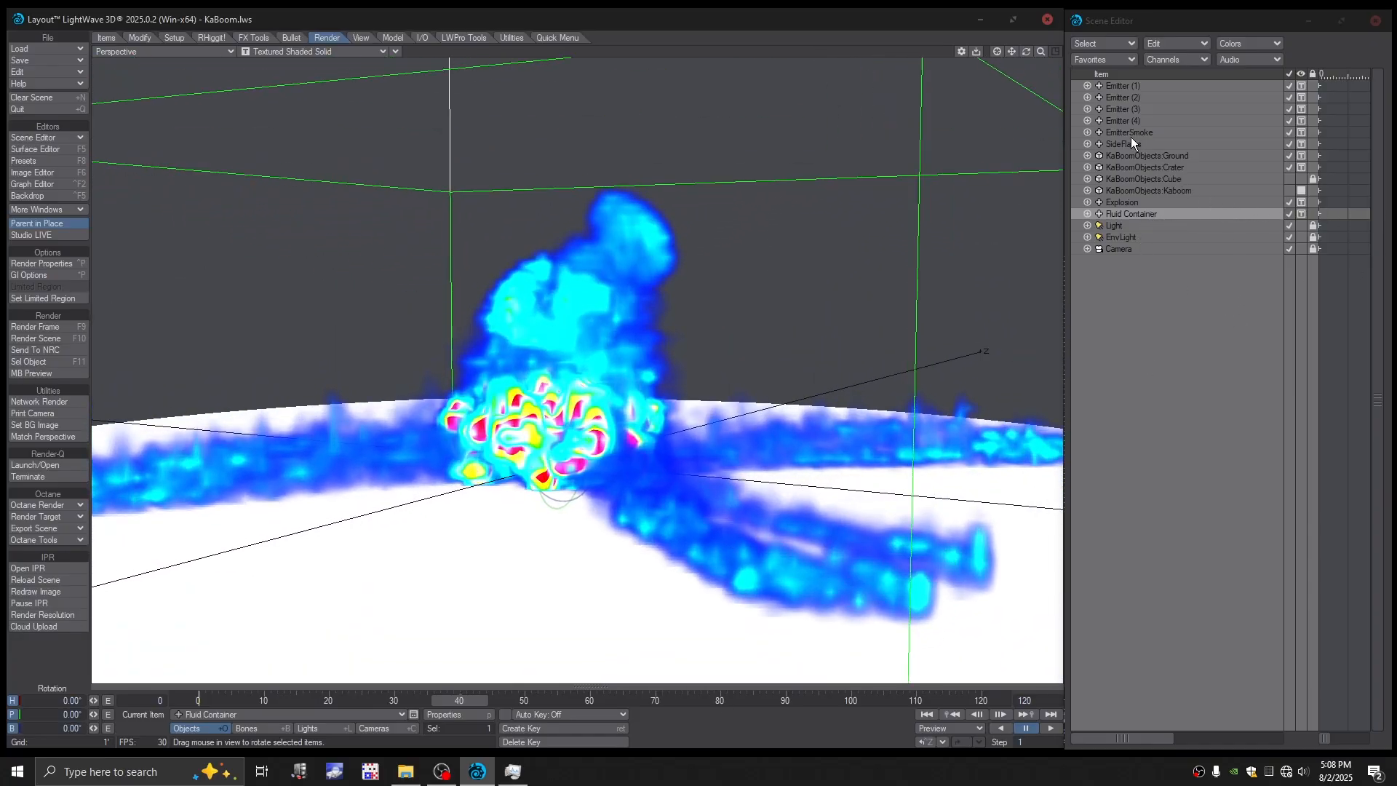
# - Create a keyframe for the KaBoomObjects:Crater object at frame 40 and advance to frame 41
pyautogui.click(1150, 169)
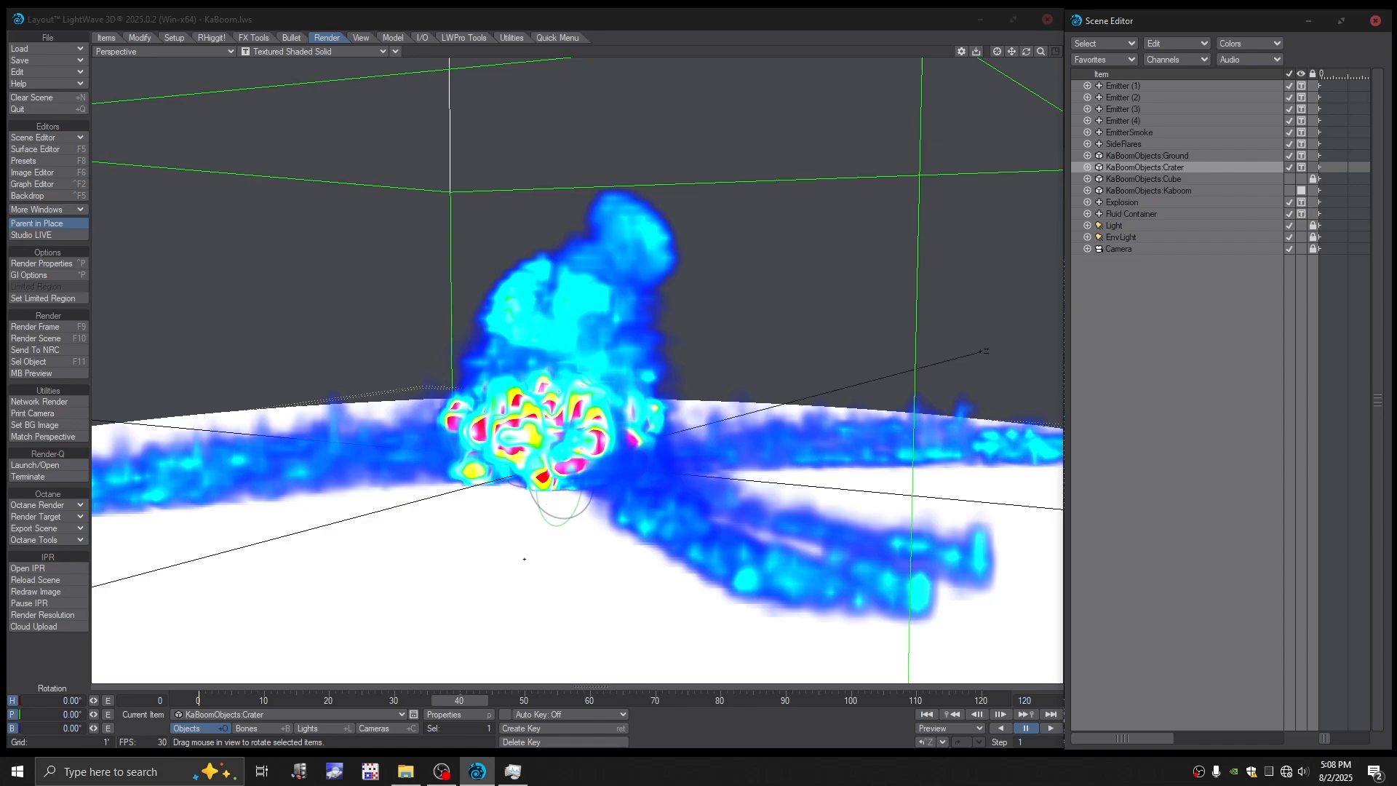
pyautogui.press('Return')
pyautogui.click(461, 129)
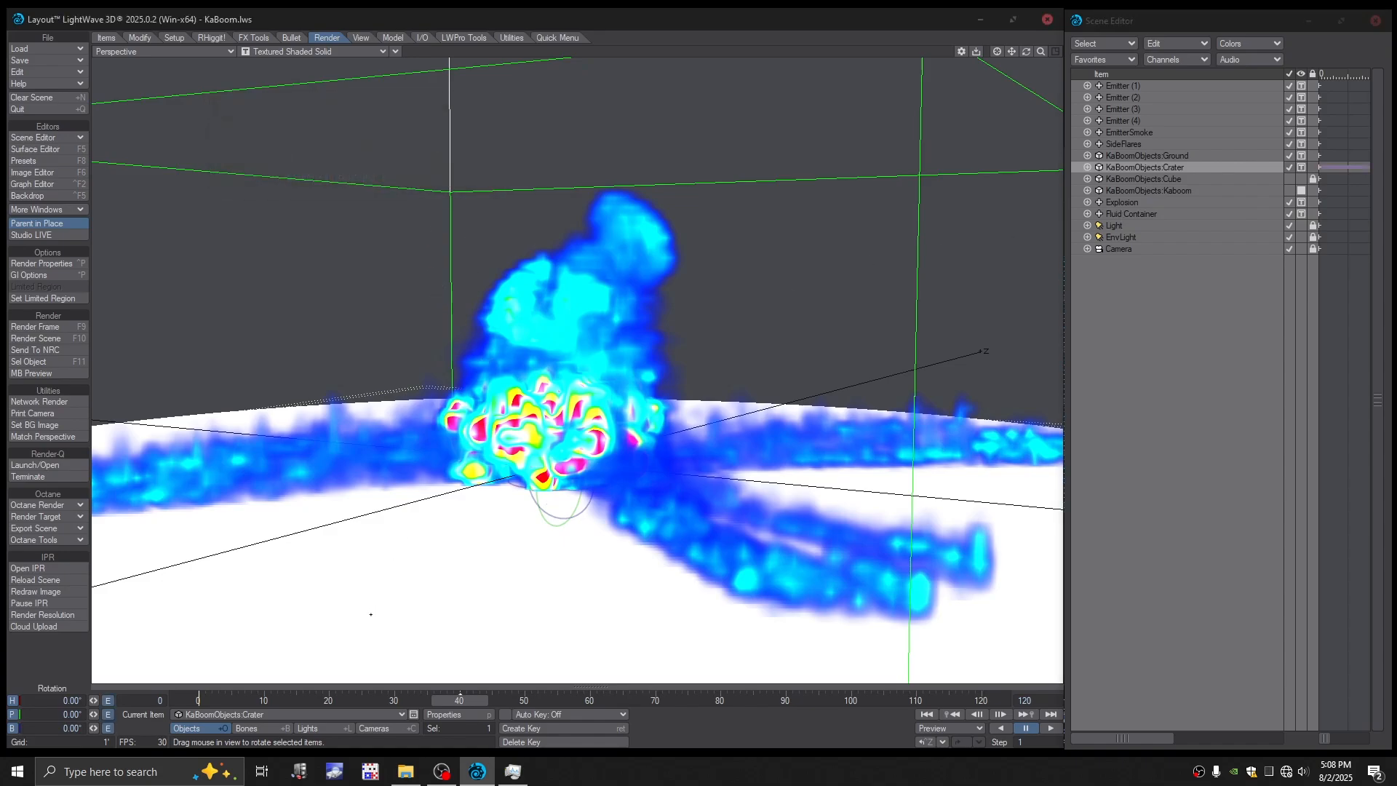
pyautogui.keyDown('alt'); pyautogui.moveTo(509, 466); pyautogui.dragTo(509, 429); pyautogui.keyUp('alt')
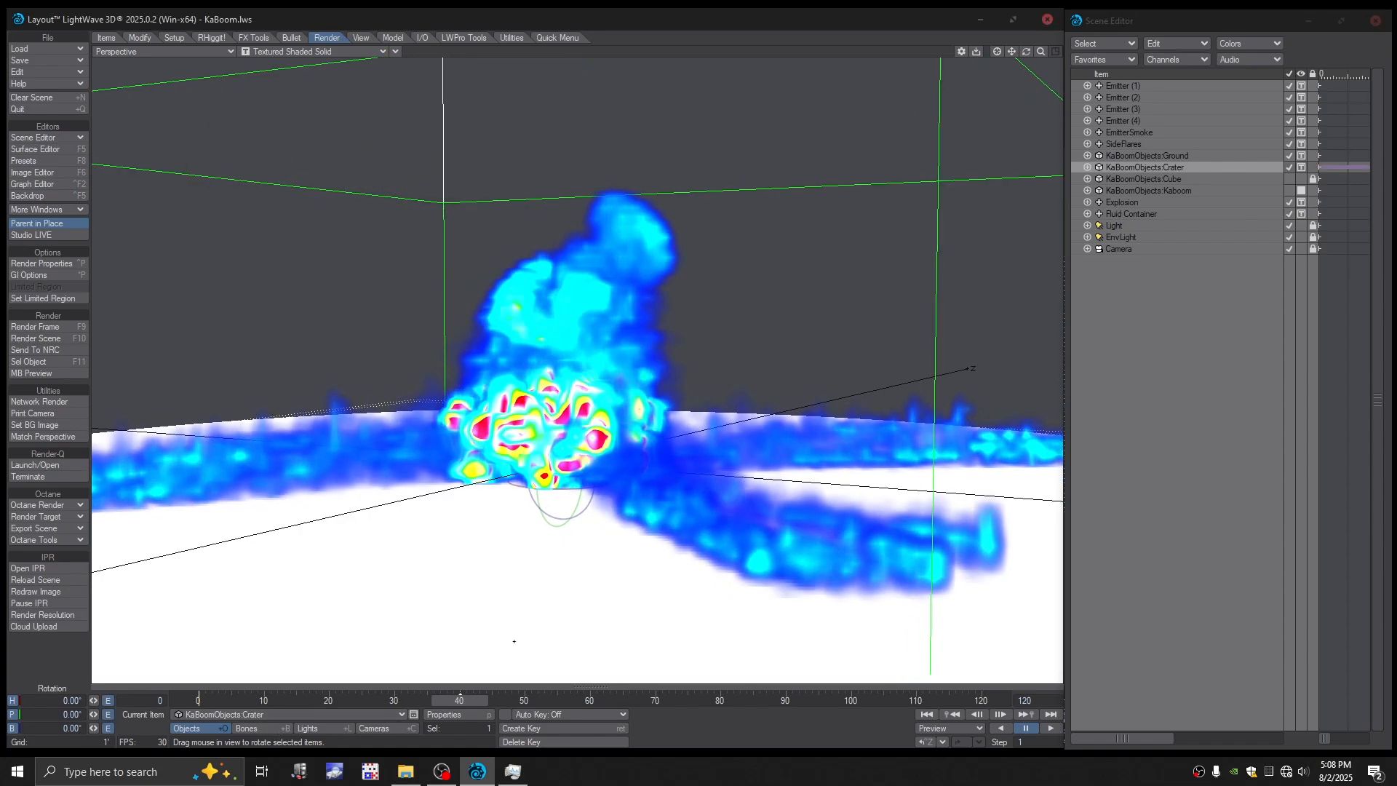
pyautogui.moveTo(514, 640)
pyautogui.keyDown('alt'); pyautogui.mouseDown()
pyautogui.moveTo(518, 571)
pyautogui.moveTo(510, 622)
pyautogui.mouseUp(); pyautogui.keyUp('alt')
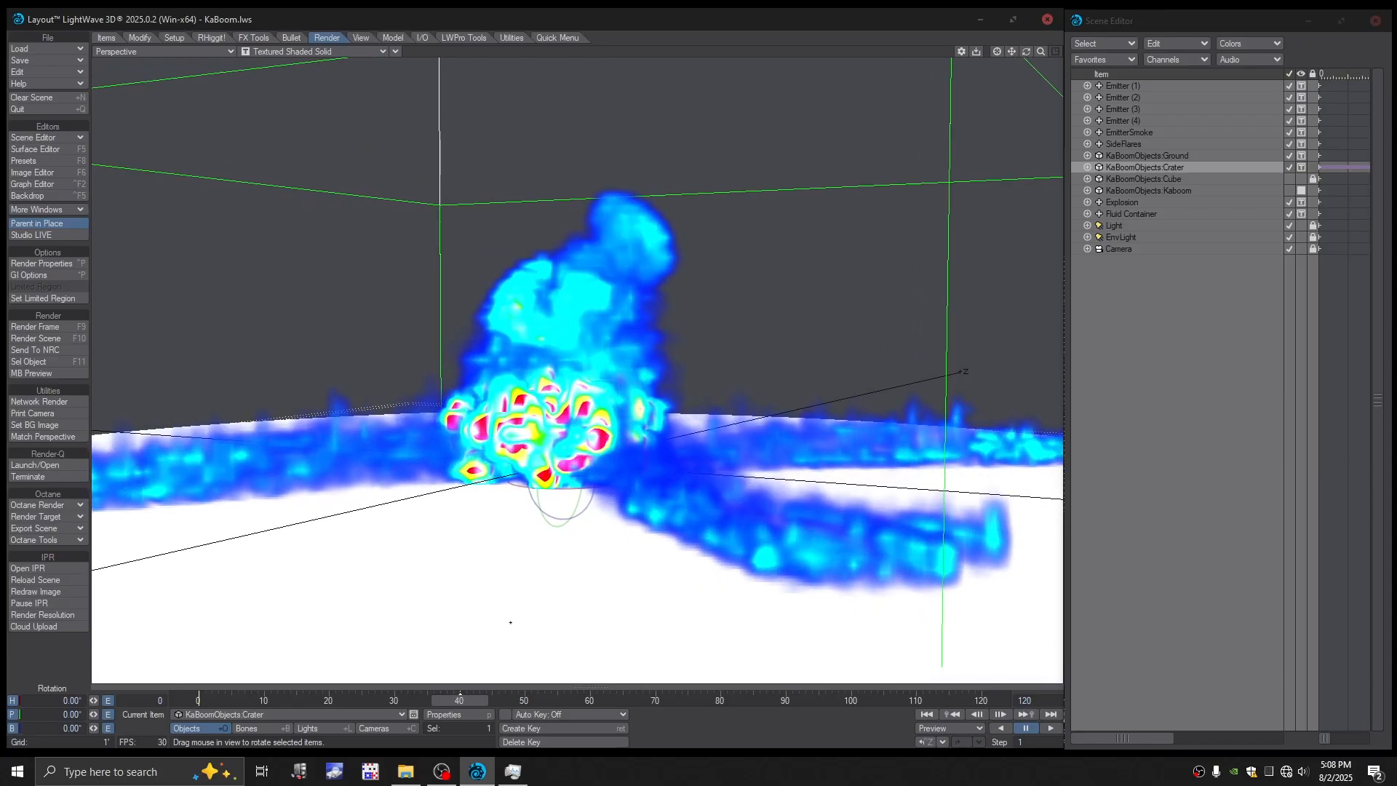
pyautogui.press('Right')
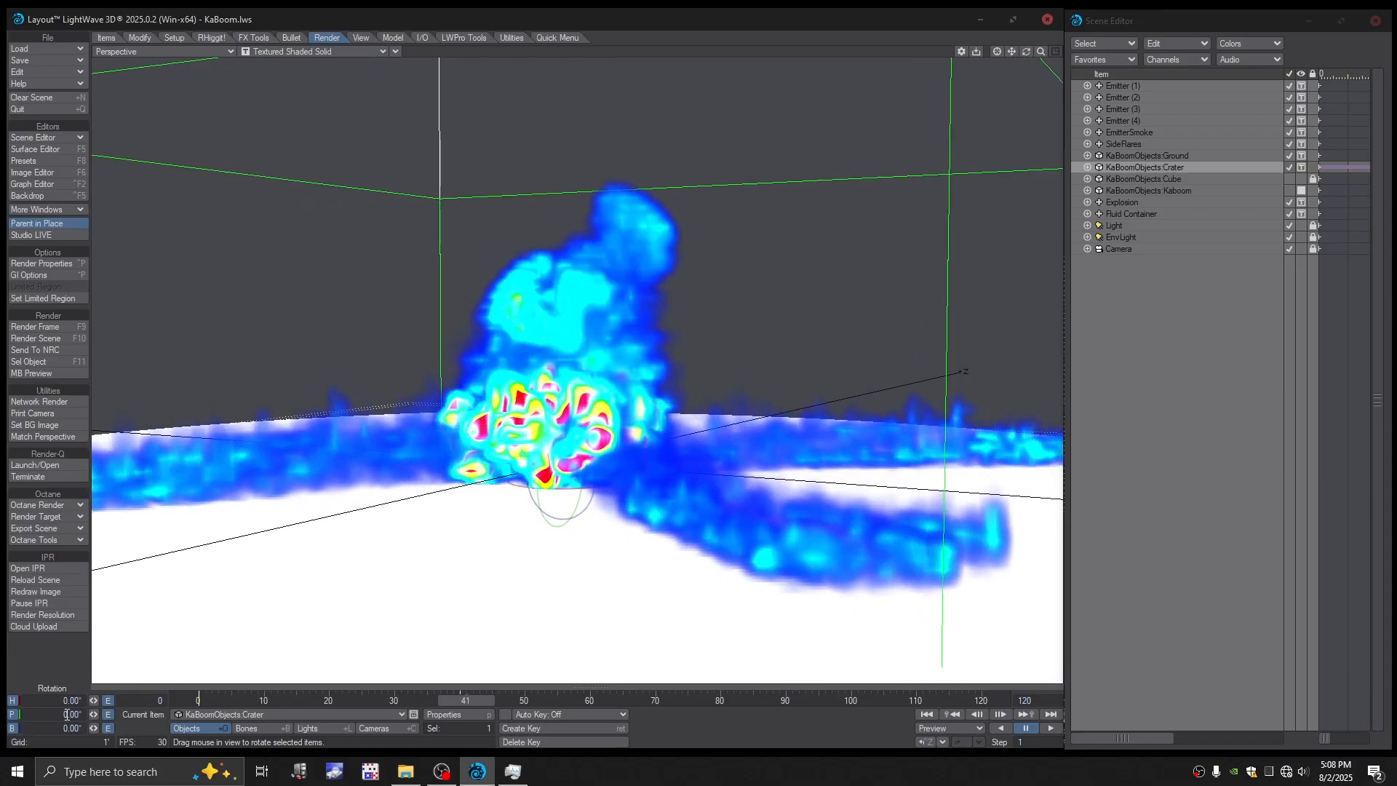
# - Check the Ground object's position with the Move tool active and open the Crater object's Y position for editing
pyautogui.press('h')
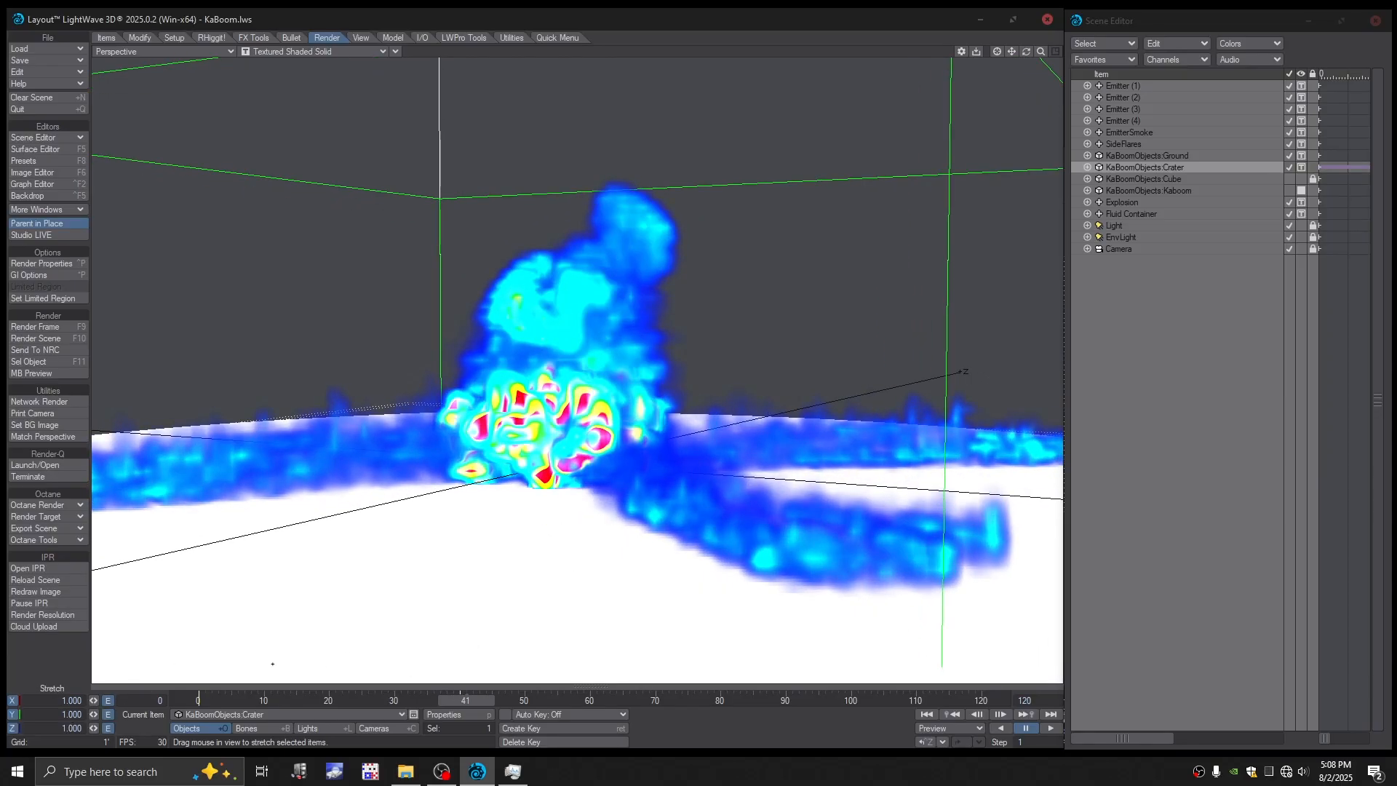
pyautogui.press('t')
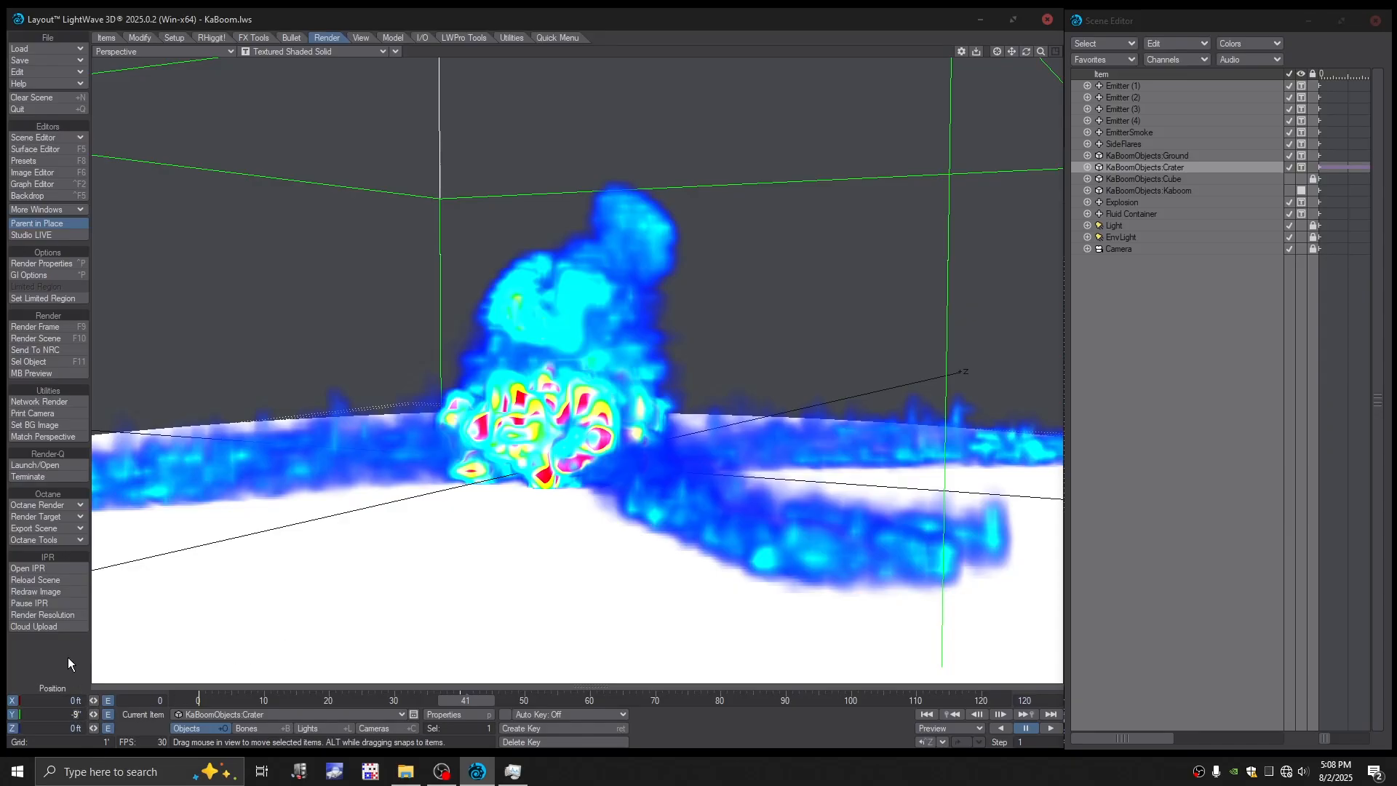
pyautogui.click(1148, 155)
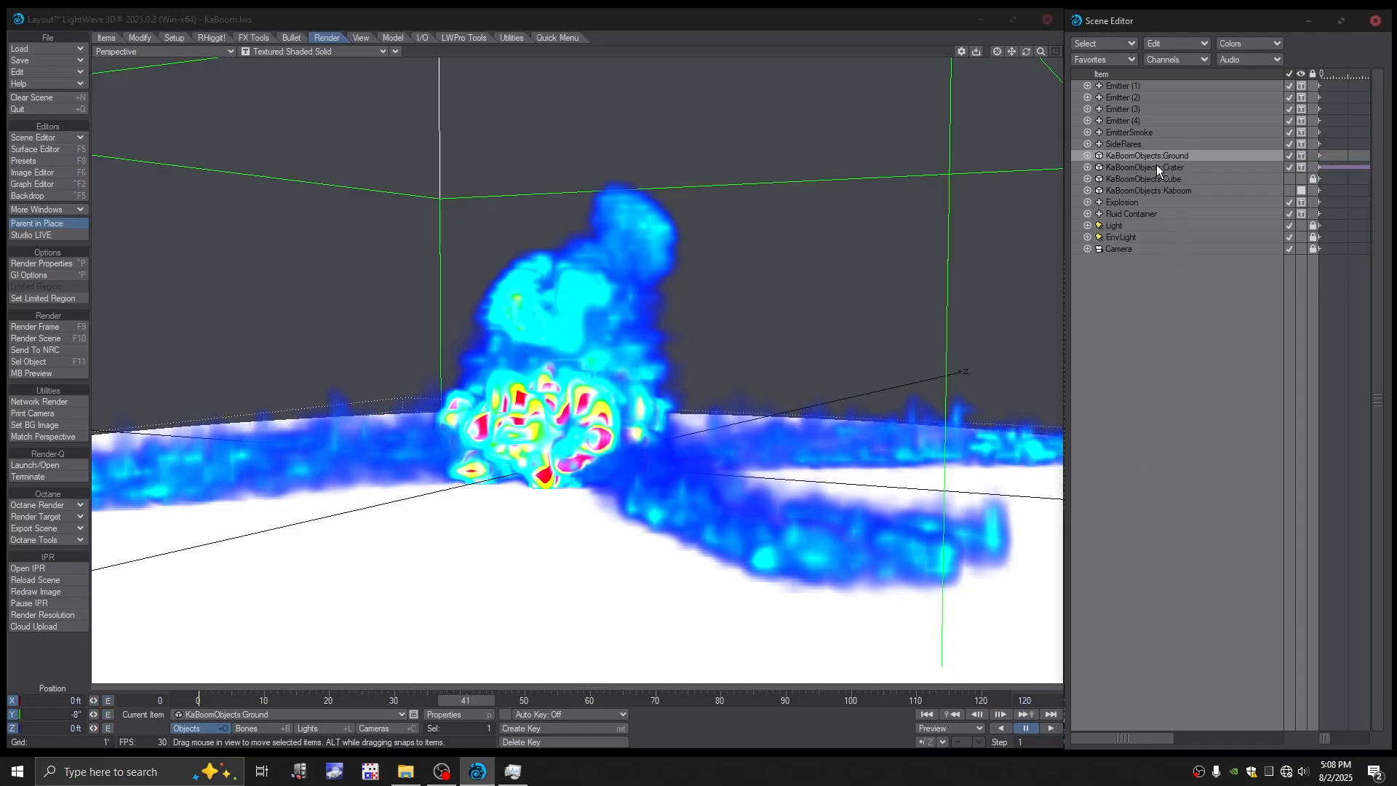
pyautogui.click(1155, 167)
pyautogui.click(77, 715)
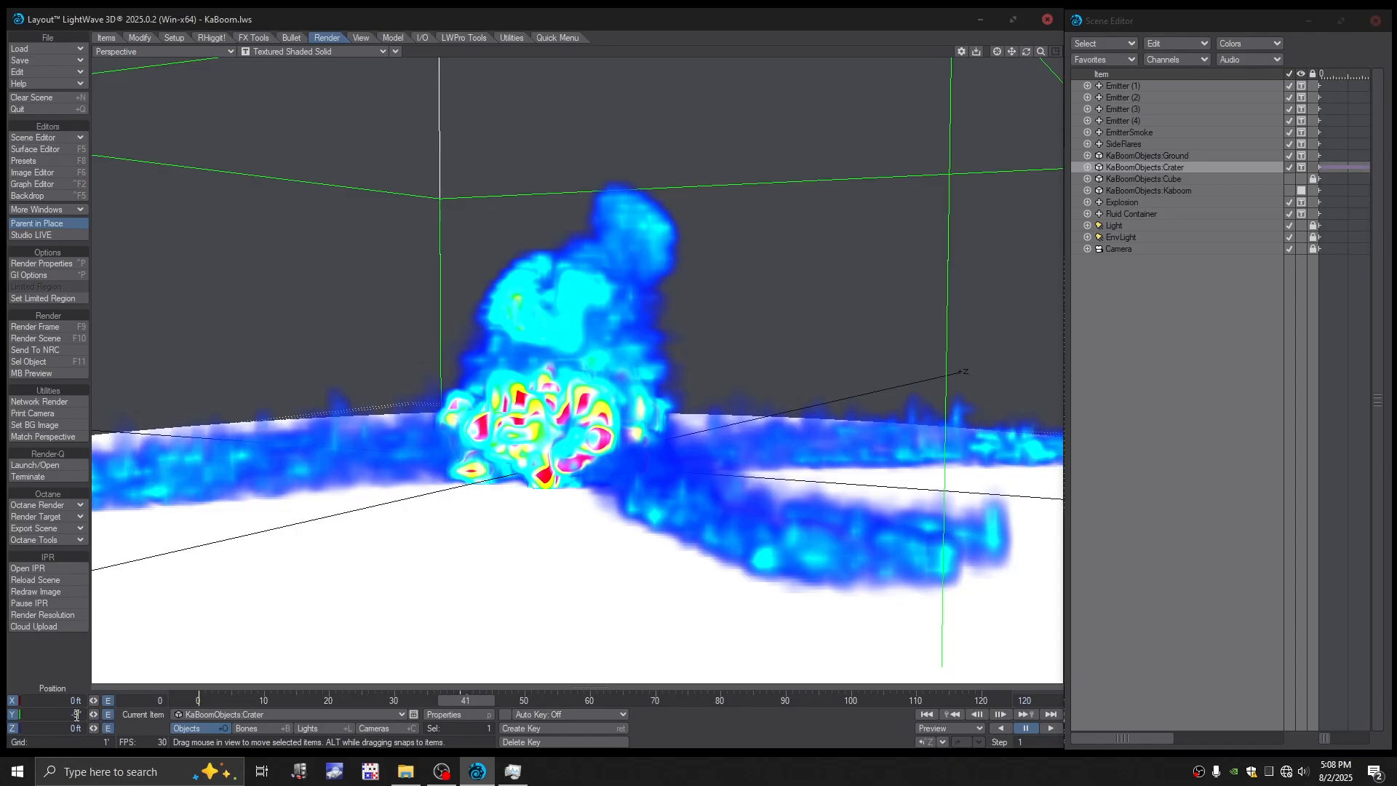
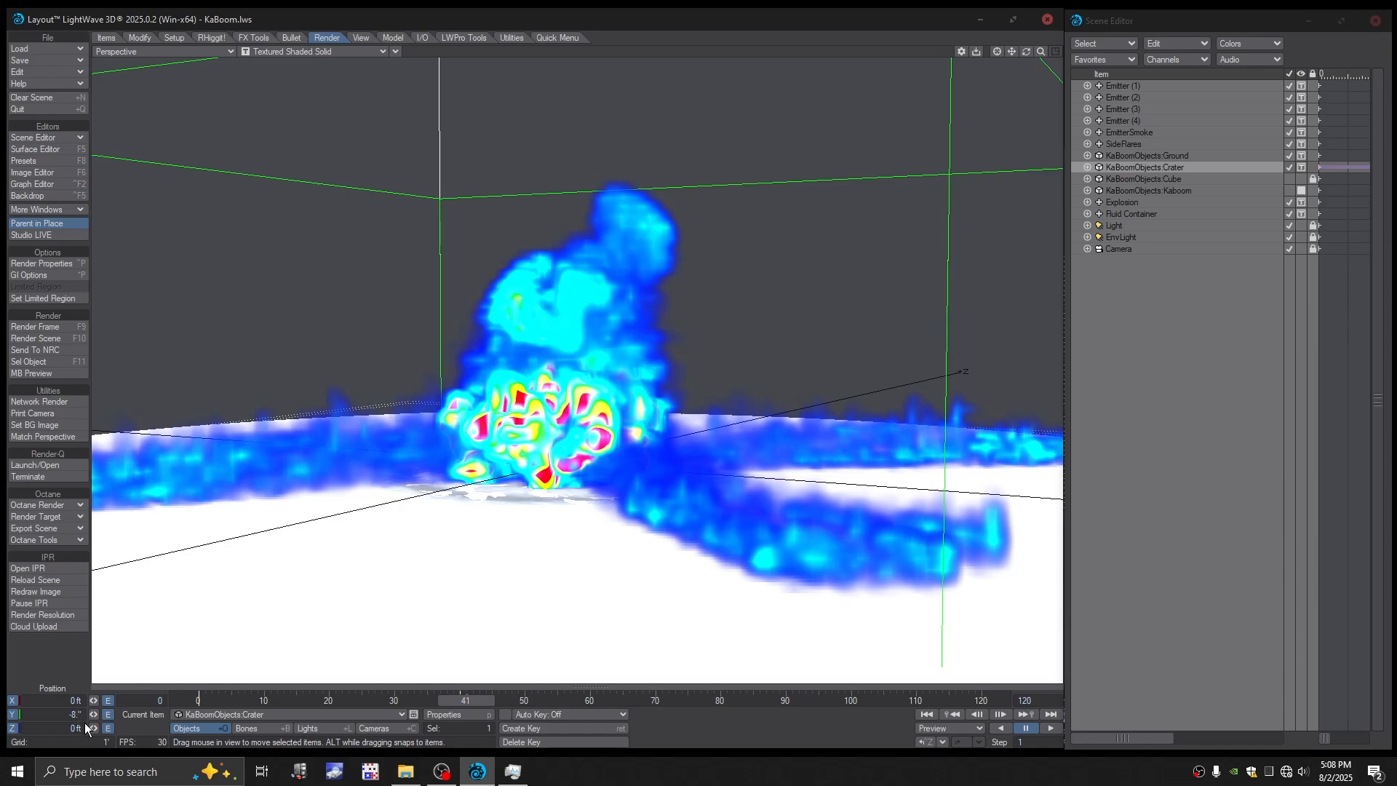
# - Set the Crater object's Y position to -7.75" at frame 41
pyautogui.write('25')
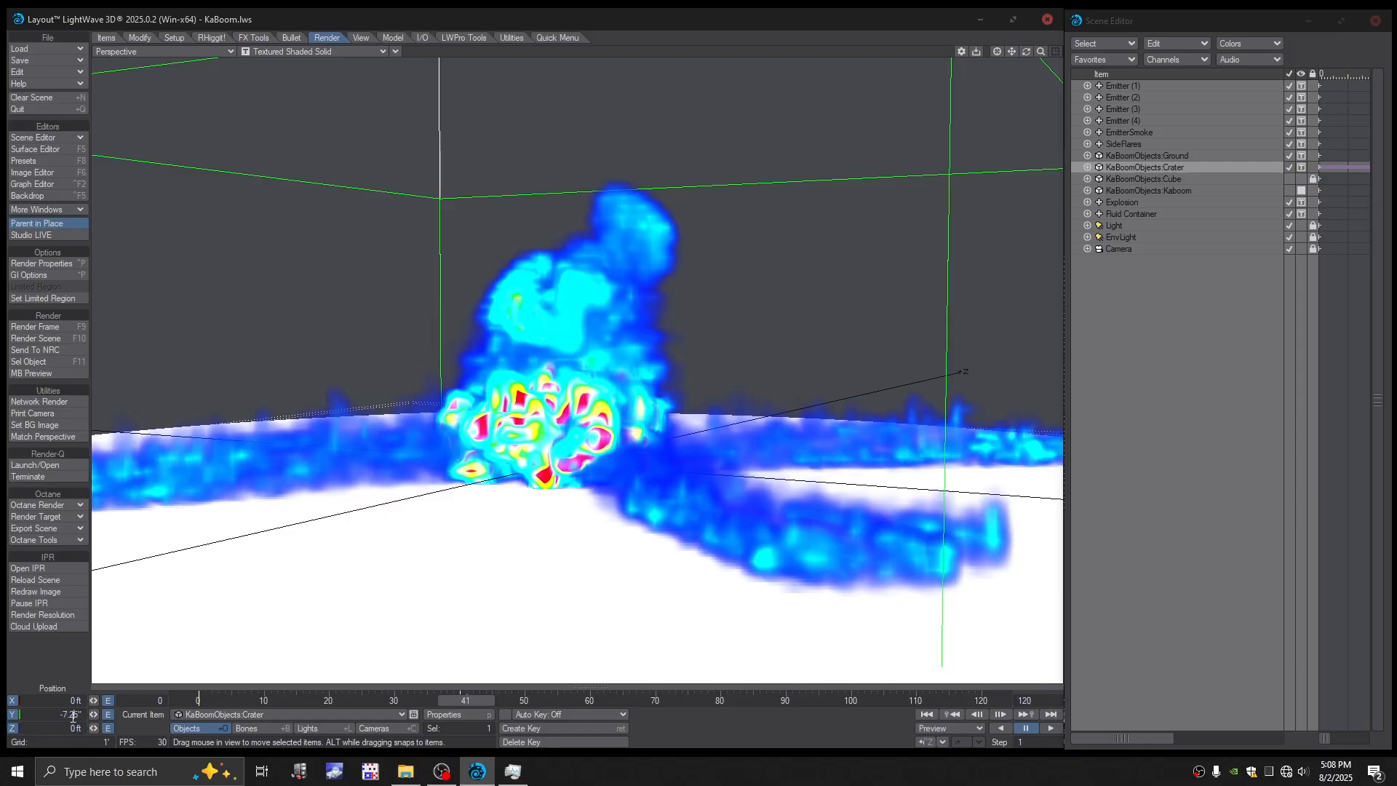
pyautogui.press('Return')
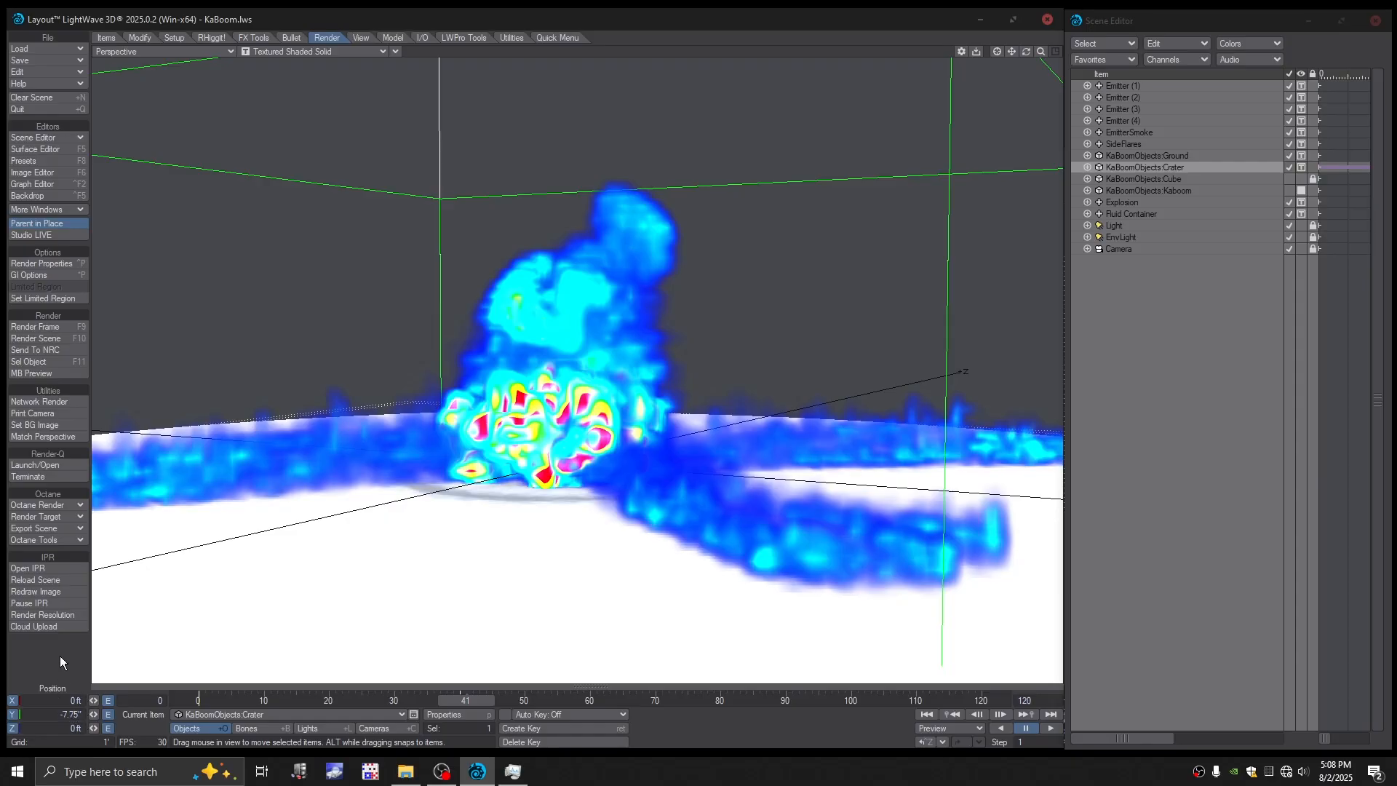
pyautogui.moveTo(515, 639)
pyautogui.keyDown('alt'); pyautogui.mouseDown()
pyautogui.moveTo(540, 564)
pyautogui.moveTo(519, 633)
pyautogui.mouseUp(); pyautogui.keyUp('alt')
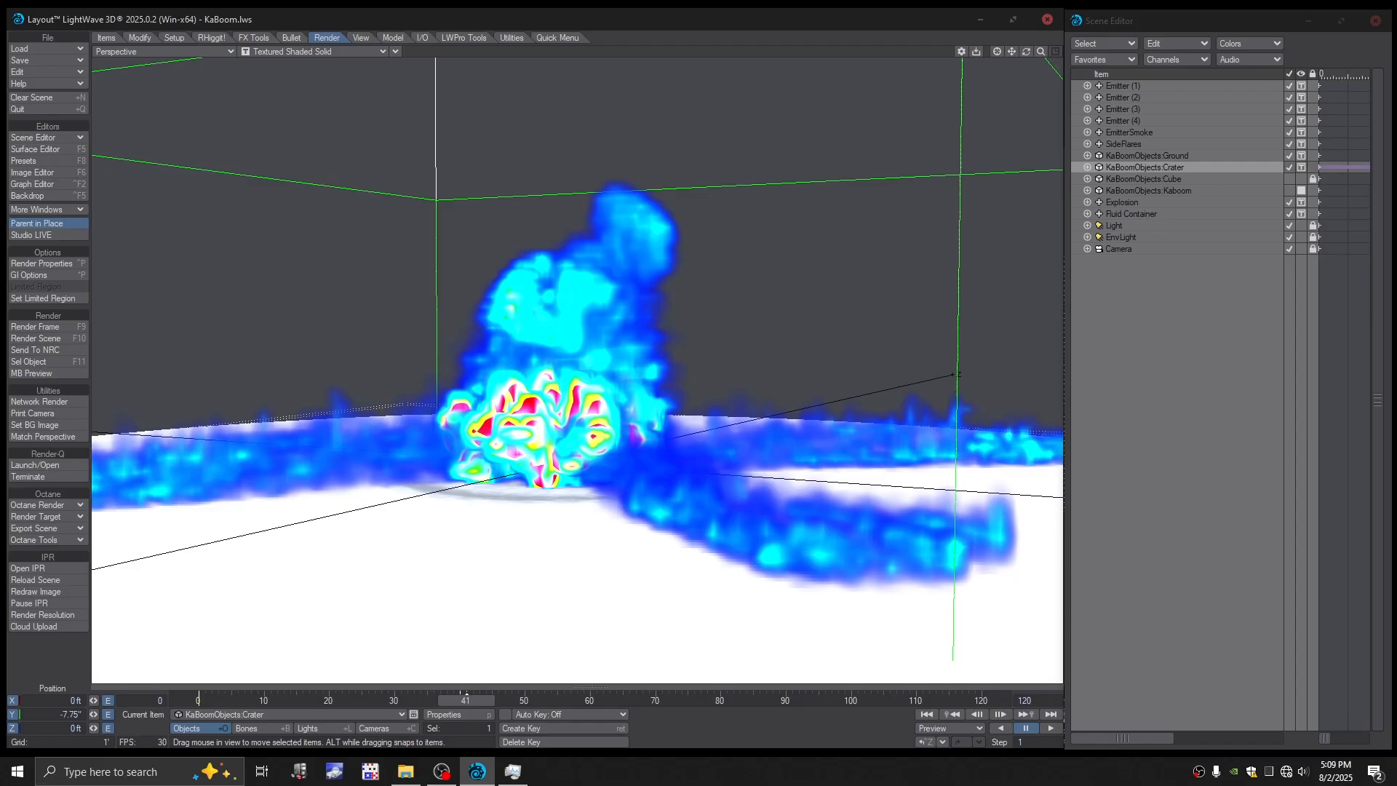
# - Switch to File Explorer and permanently delete the simulation cache files in TFD_Cache, keeping Autosave.lws and LastSimState.bcf, and return to Layout at frame 41
pyautogui.click(405, 771)
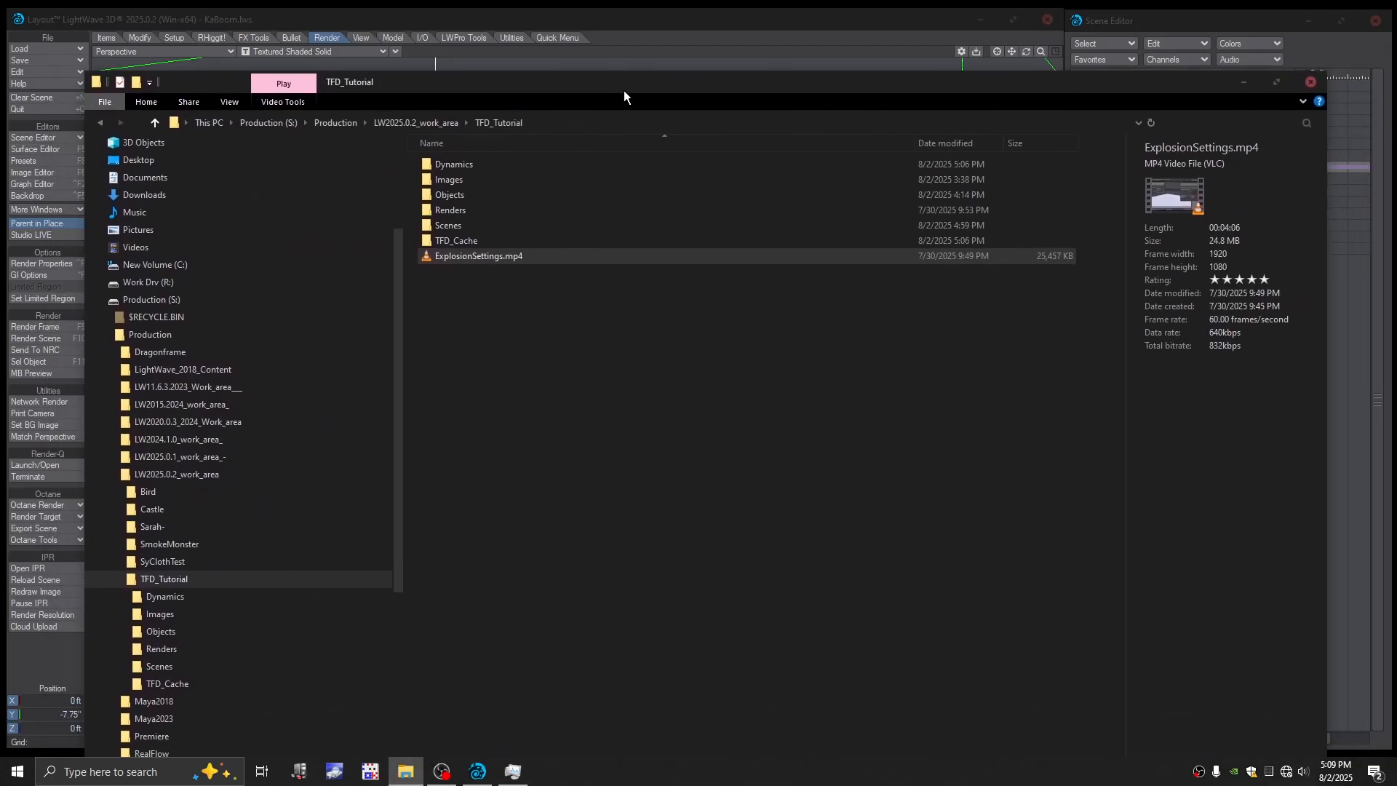
pyautogui.doubleClick(422, 252)
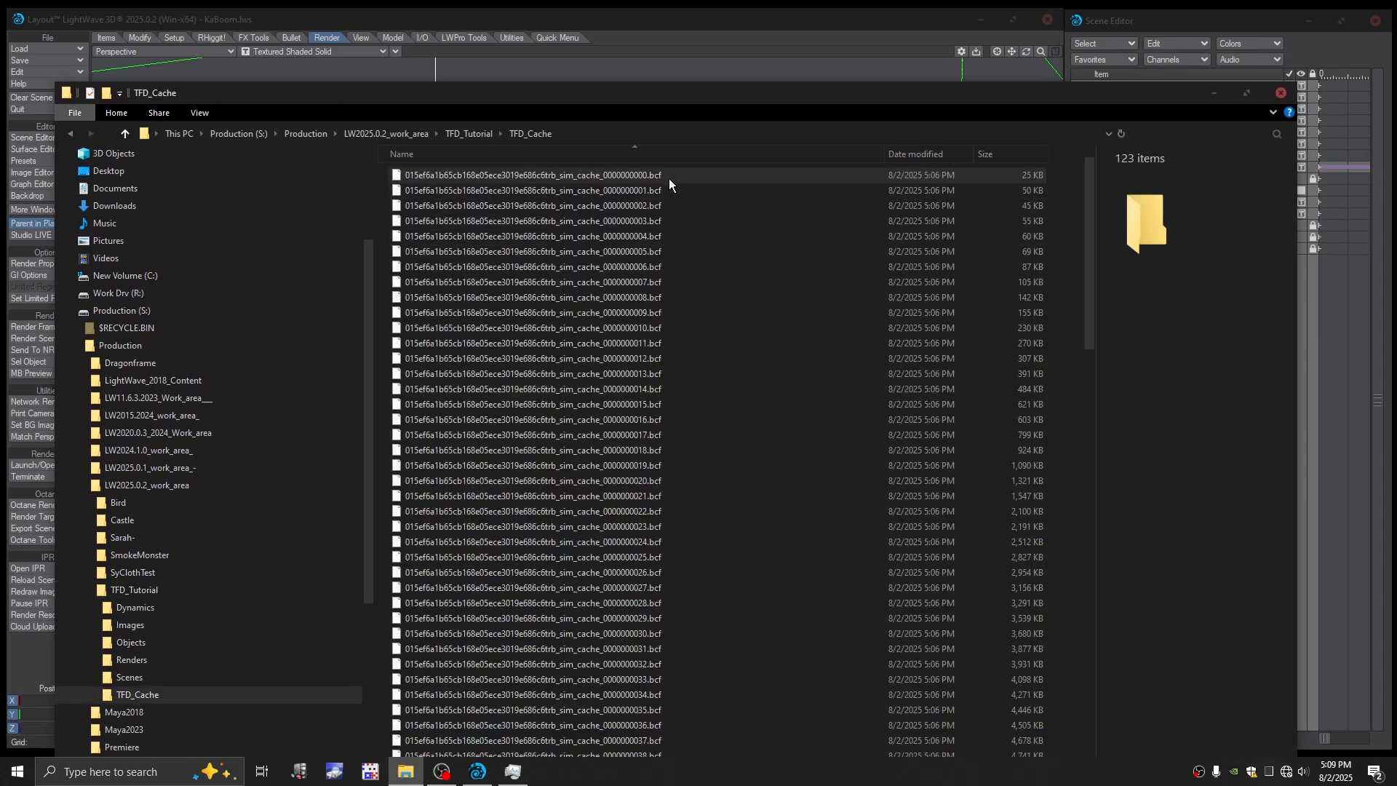
pyautogui.hotkey('ctrl', 'a')
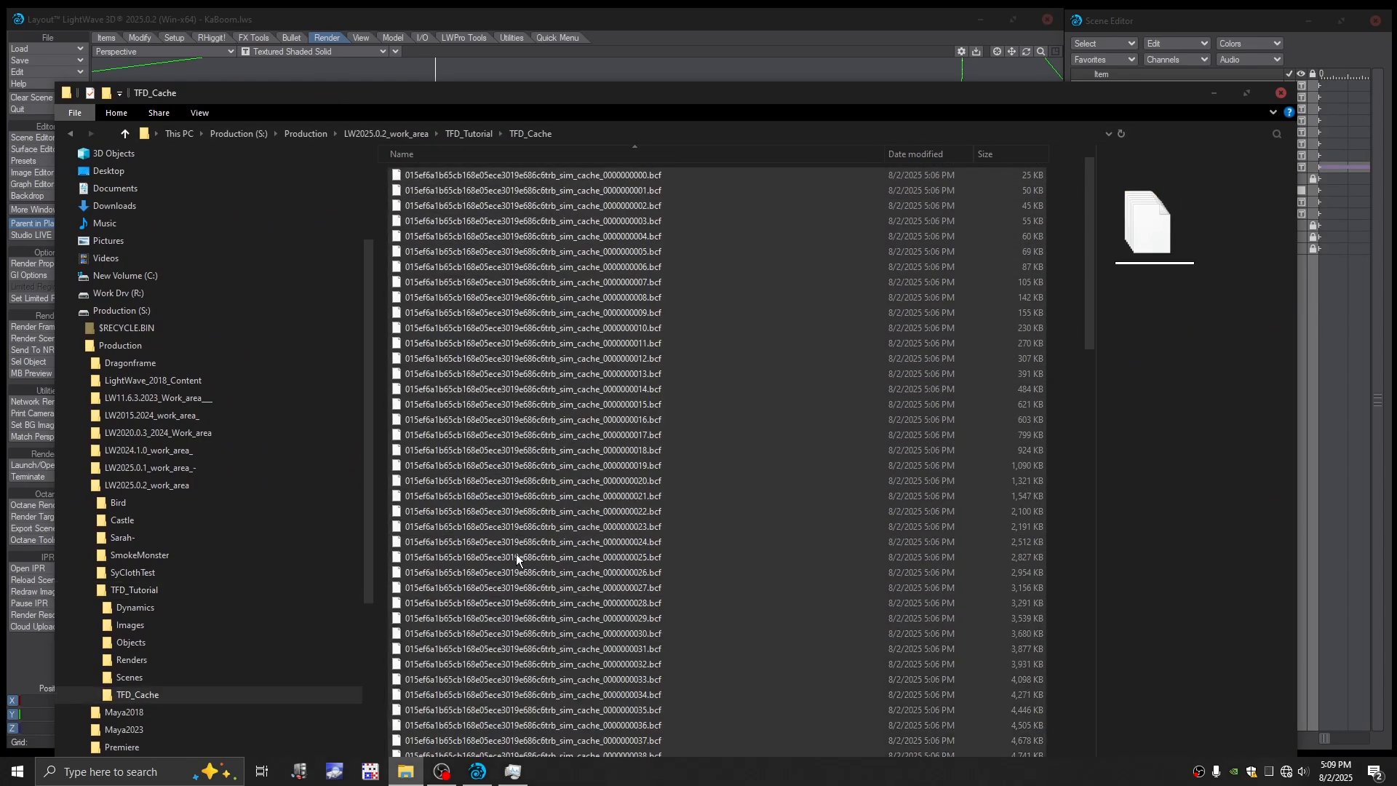
pyautogui.moveTo(1091, 289); pyautogui.dragTo(1101, 739)
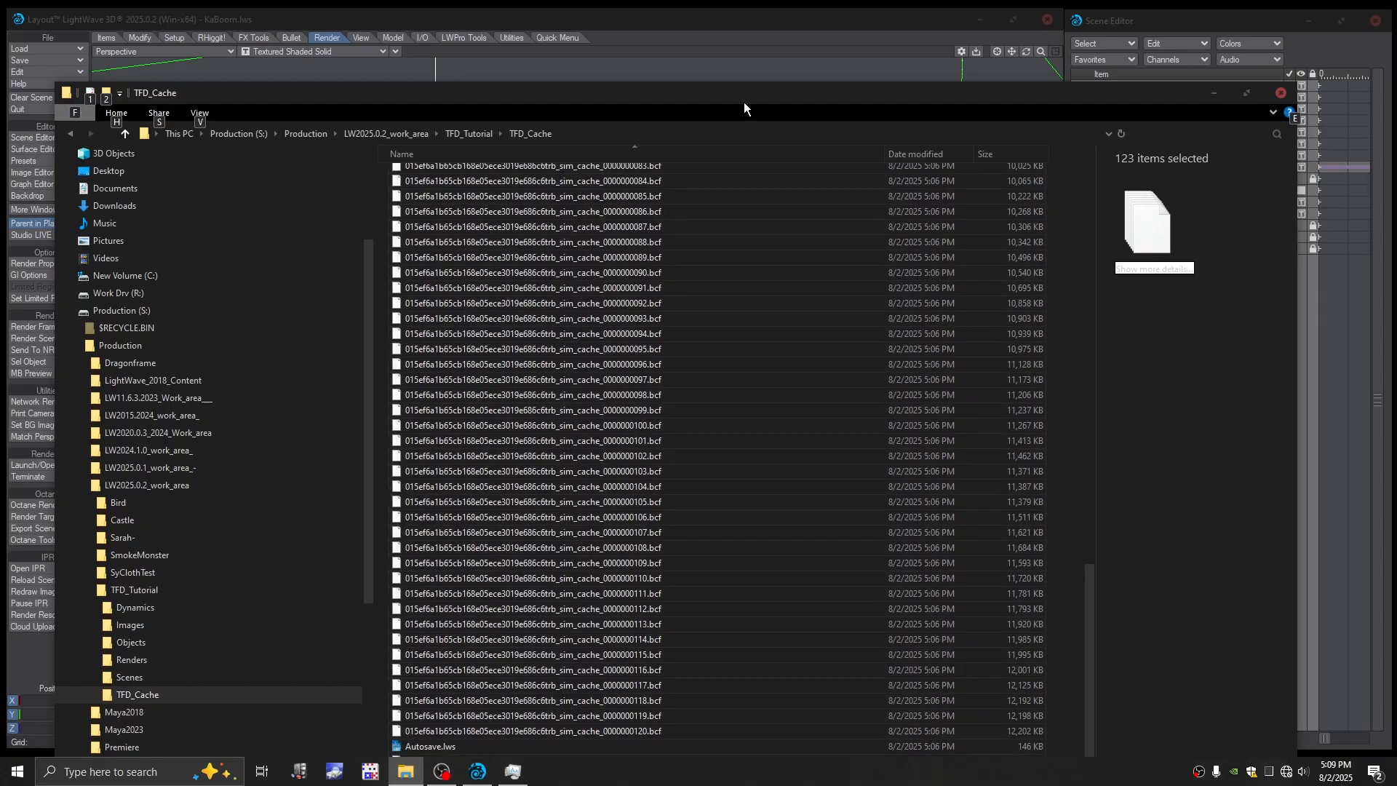
pyautogui.moveTo(744, 102); pyautogui.dragTo(753, 52)
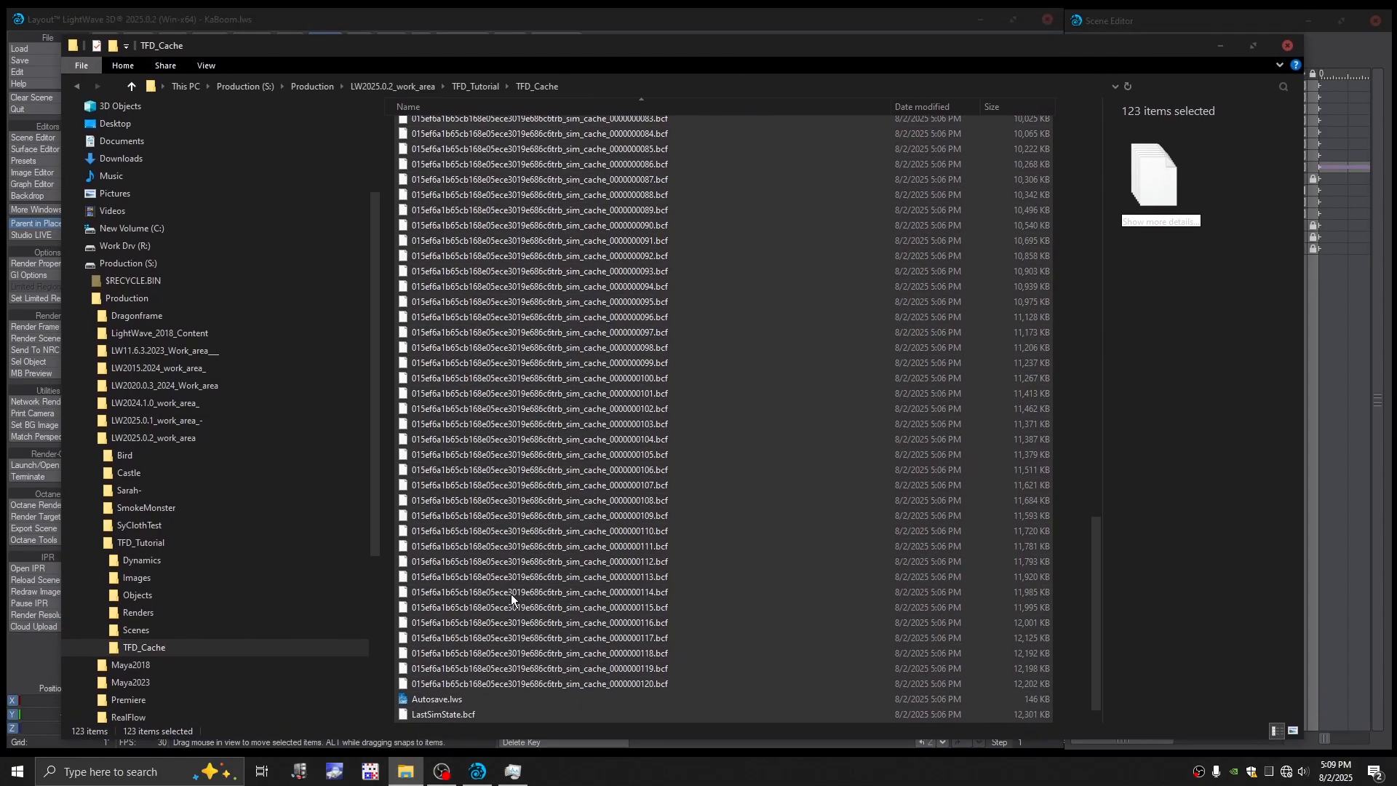
pyautogui.keyDown('ctrl'); pyautogui.click(436, 700); pyautogui.keyUp('ctrl')
pyautogui.keyDown('ctrl'); pyautogui.click(441, 714); pyautogui.keyUp('ctrl')
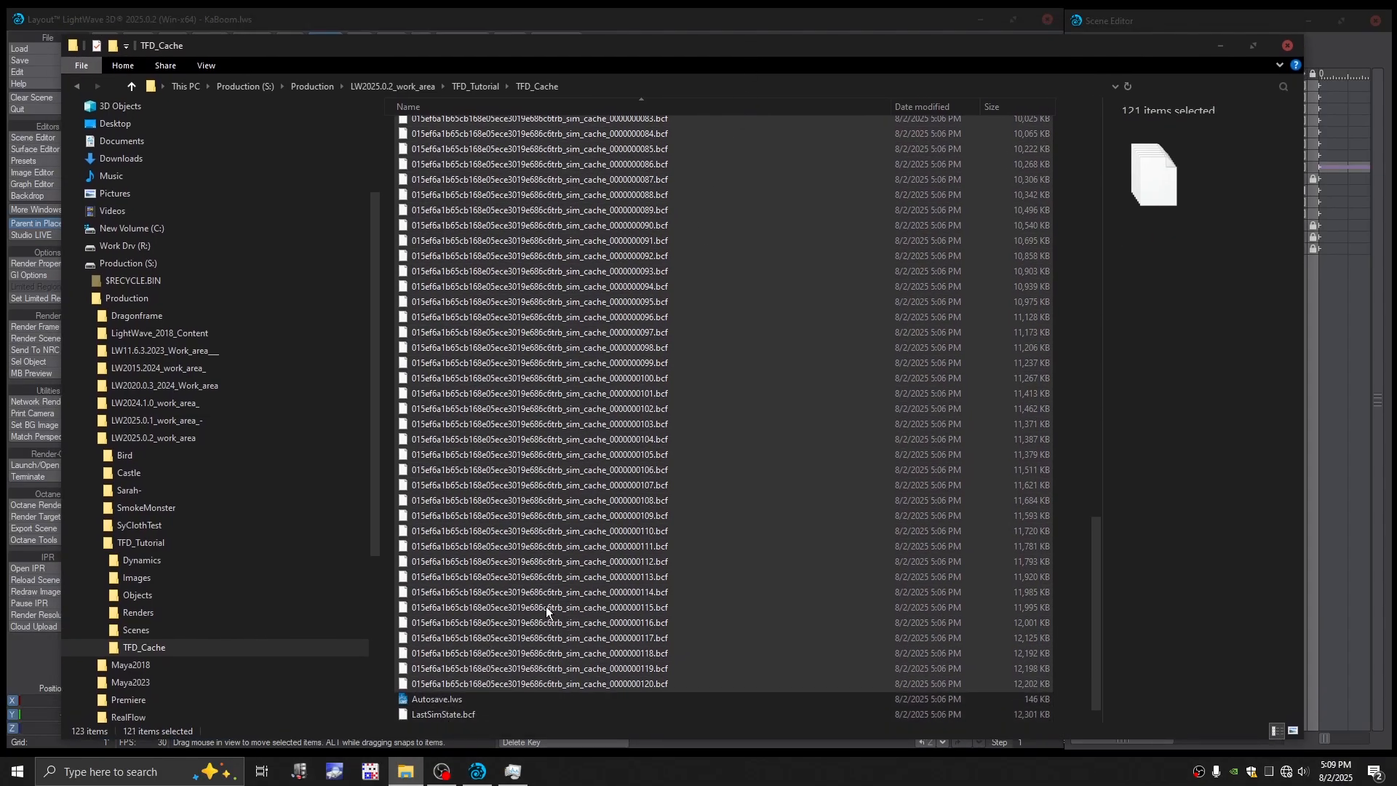
pyautogui.hotkey('shift', 'Delete')
pyautogui.press('Return')
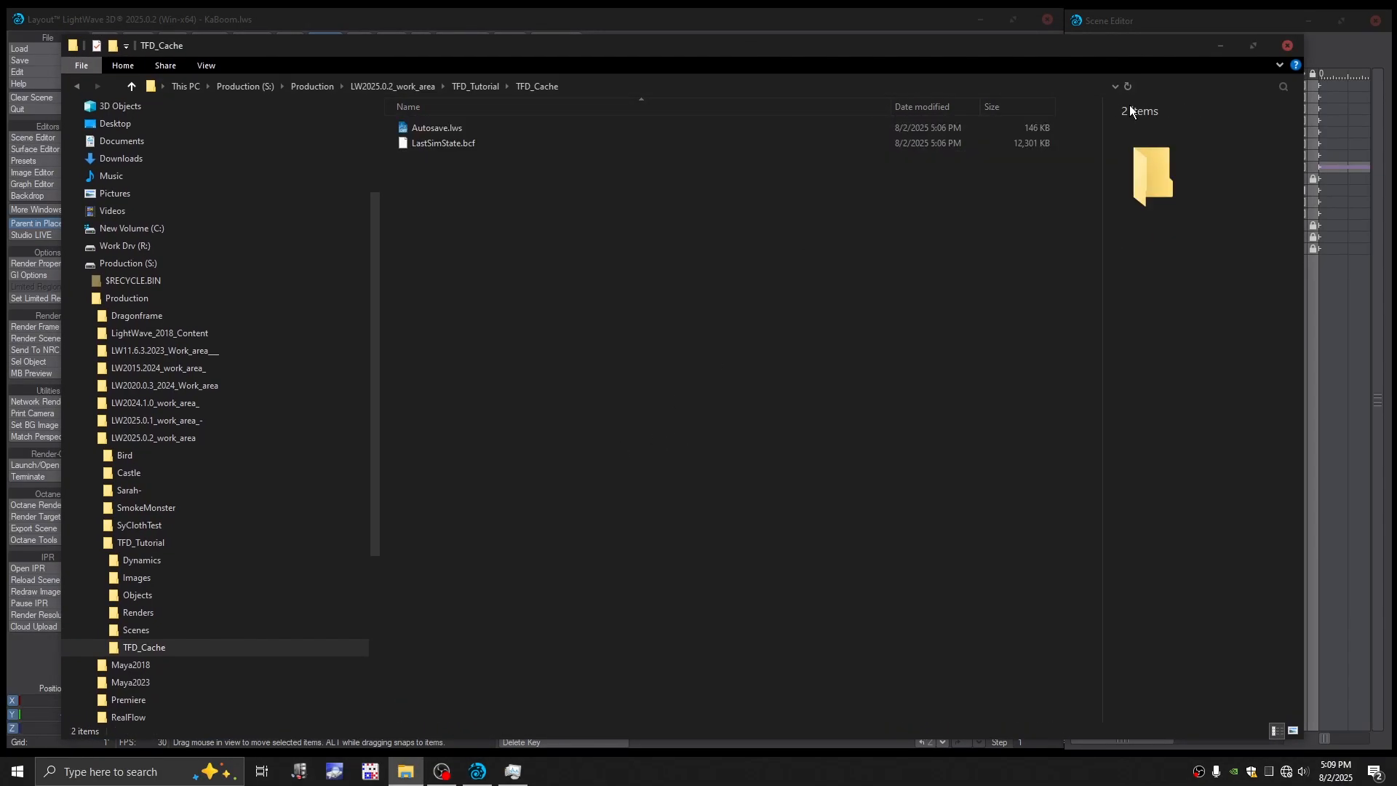
pyautogui.click(1220, 45)
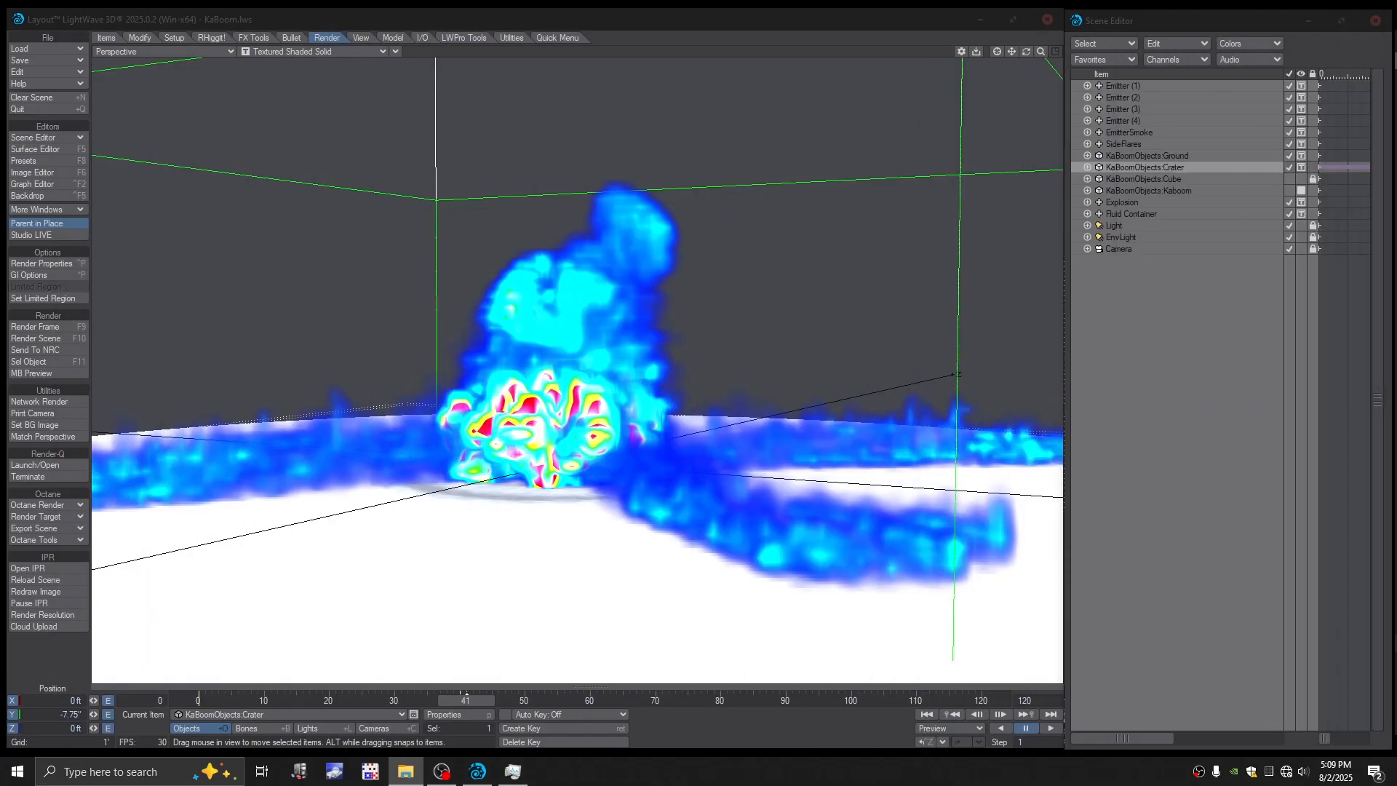
pyautogui.moveTo(472, 701)
pyautogui.mouseDown()
pyautogui.moveTo(452, 701)
pyautogui.moveTo(498, 702)
pyautogui.moveTo(471, 702)
pyautogui.mouseUp()
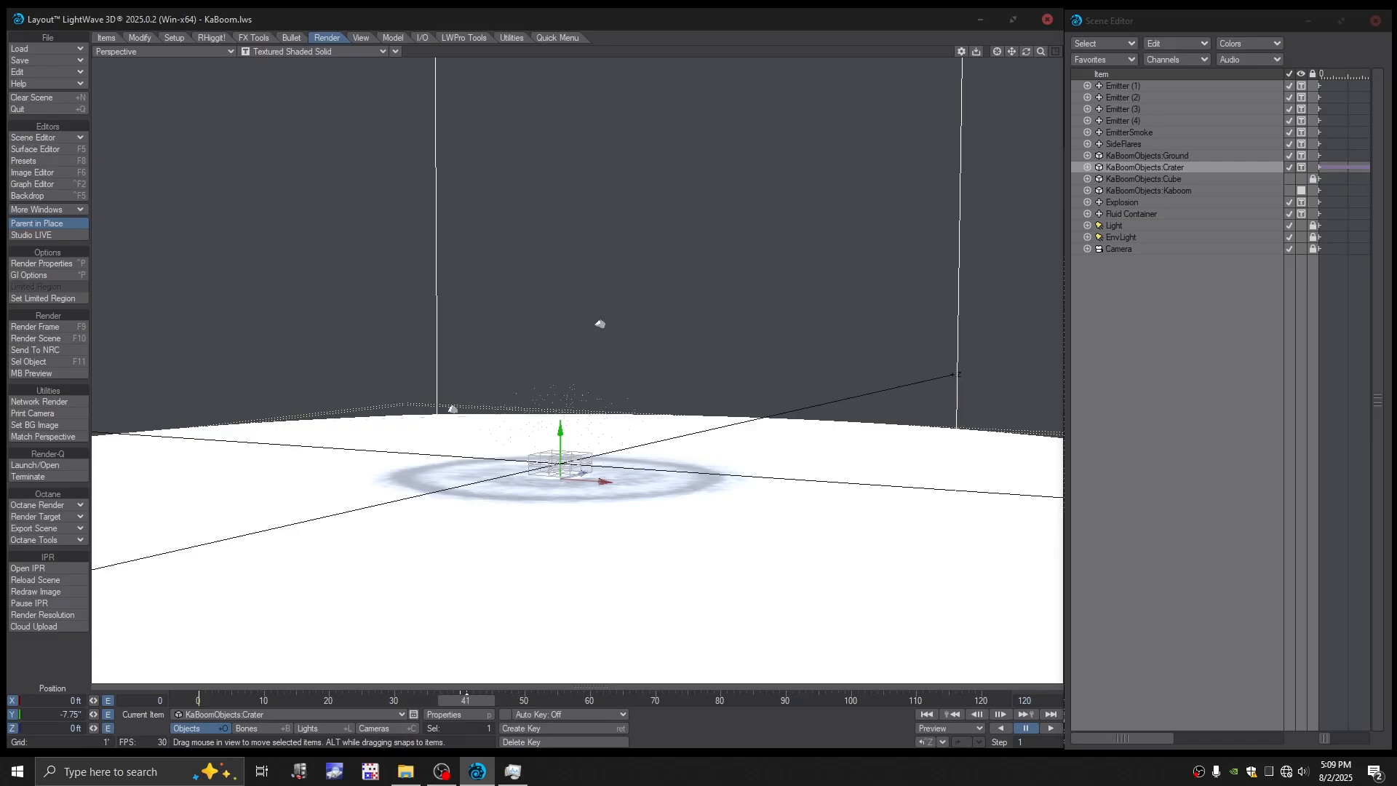
# - Add a Morph Mixer modifier to the KaBoomObjects:Crater object and place it above Subdivision in the modifier order
pyautogui.moveTo(1026, 52); pyautogui.dragTo(1158, 209)
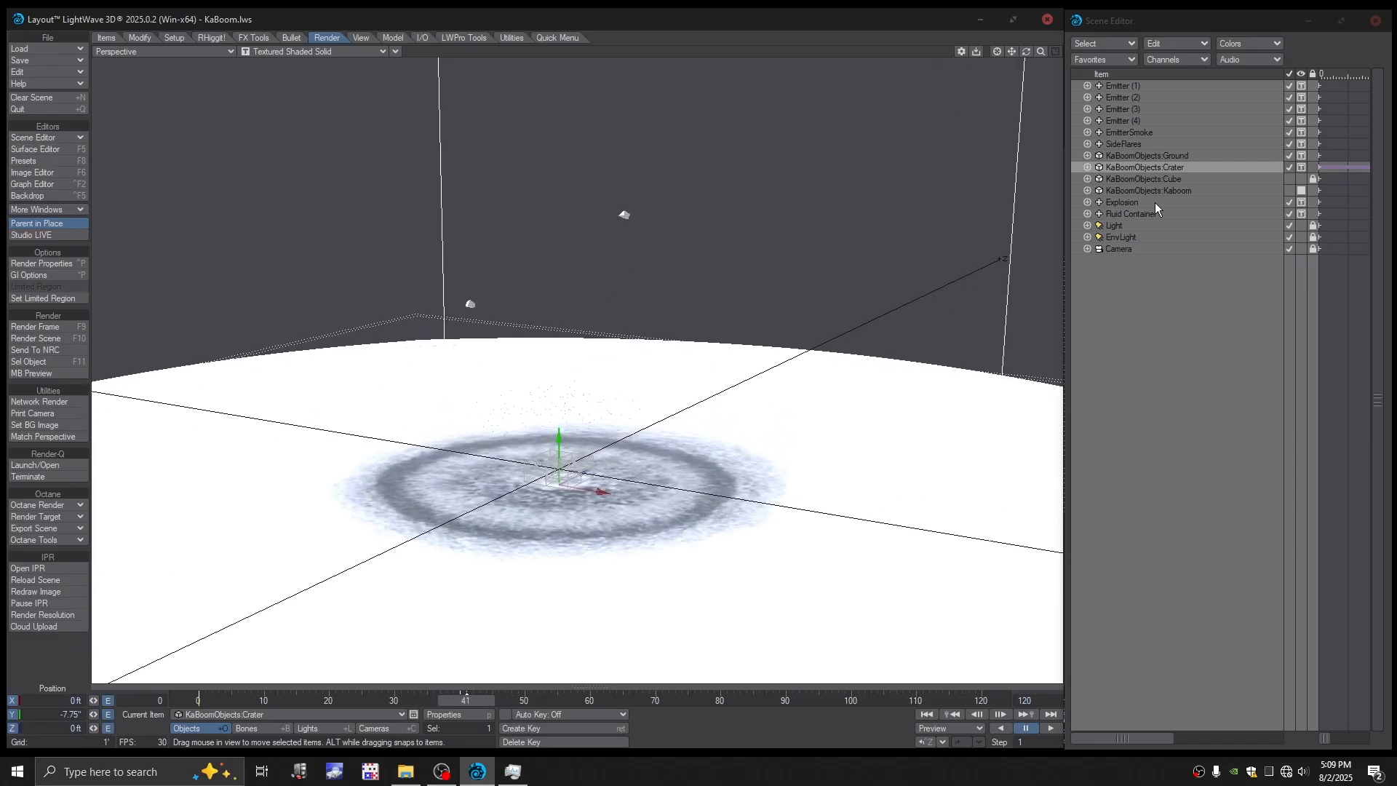
pyautogui.click(459, 714)
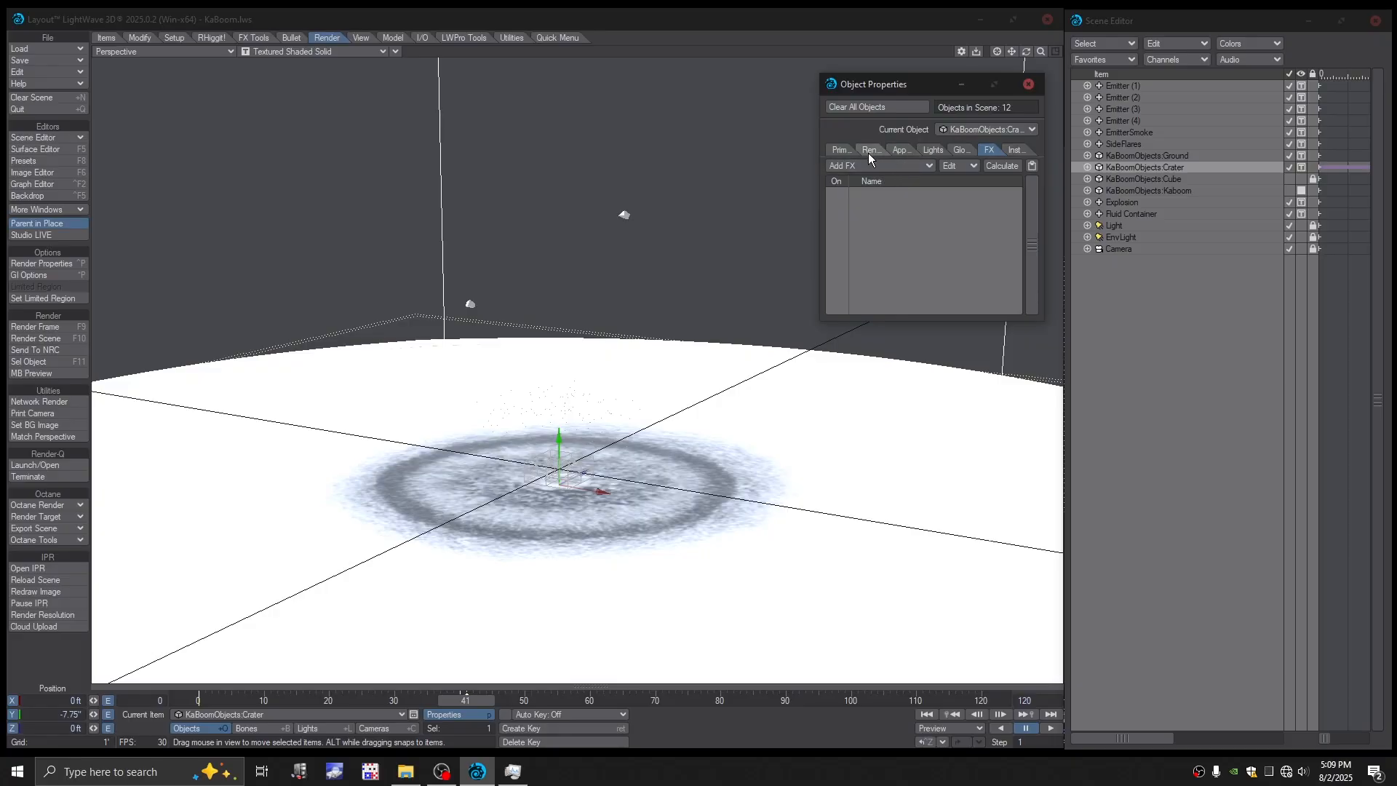
pyautogui.click(841, 151)
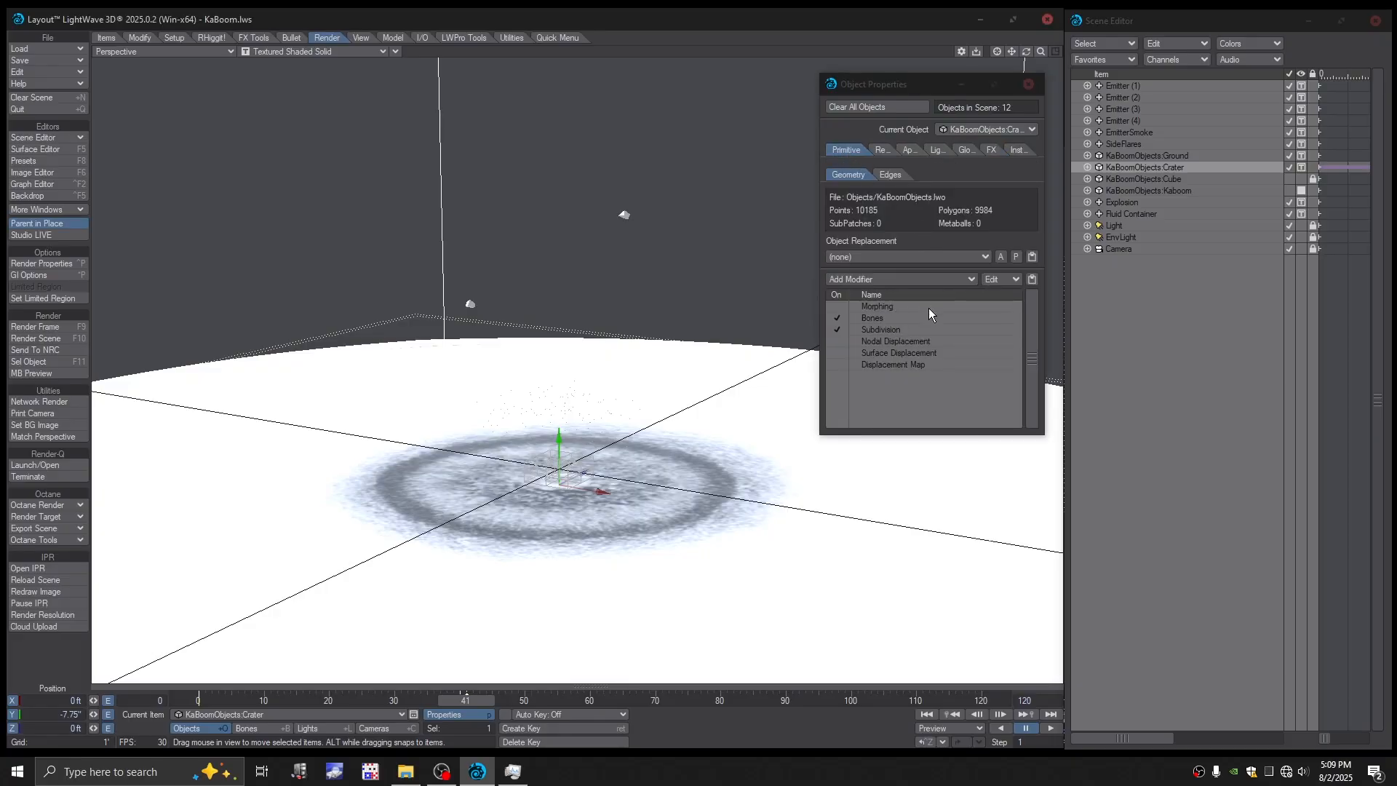
pyautogui.click(878, 307)
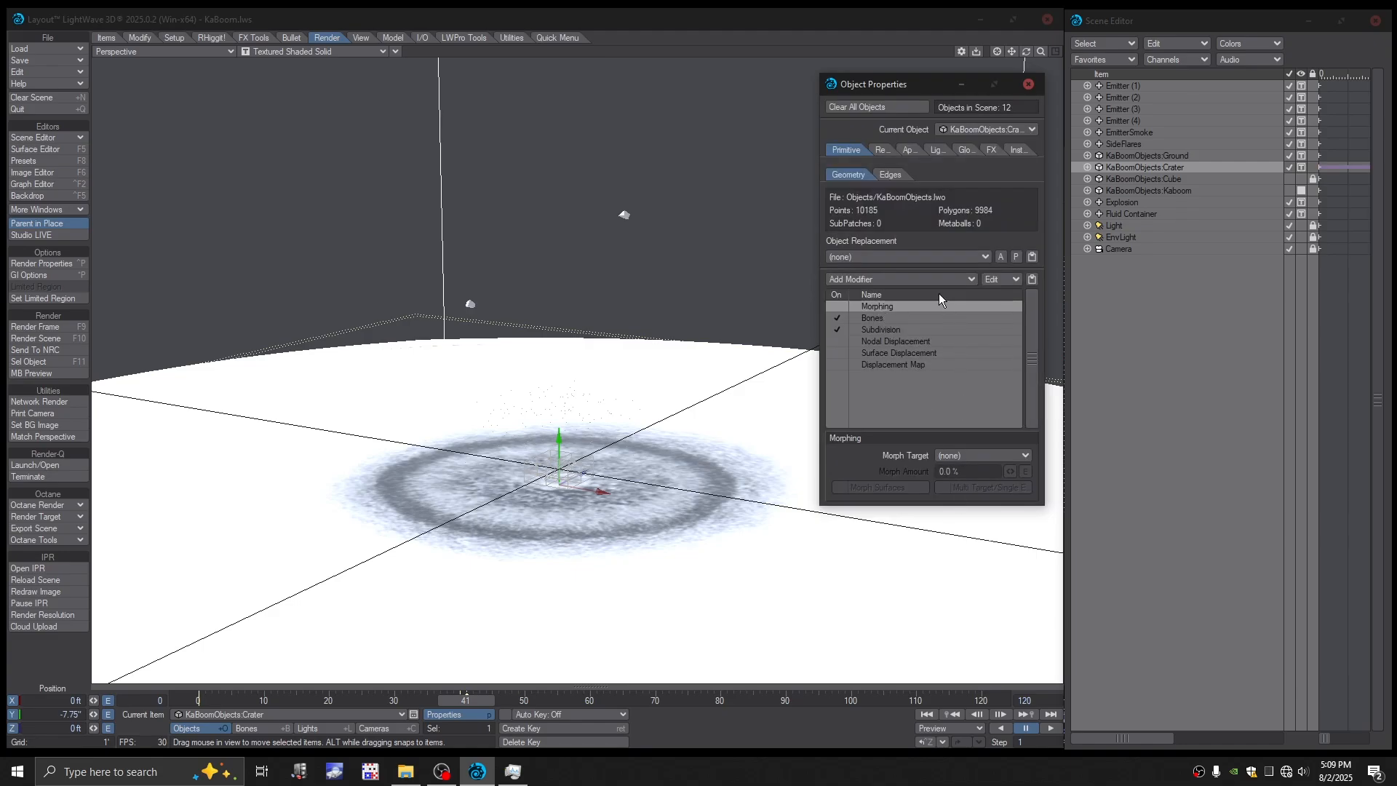
pyautogui.click(901, 280)
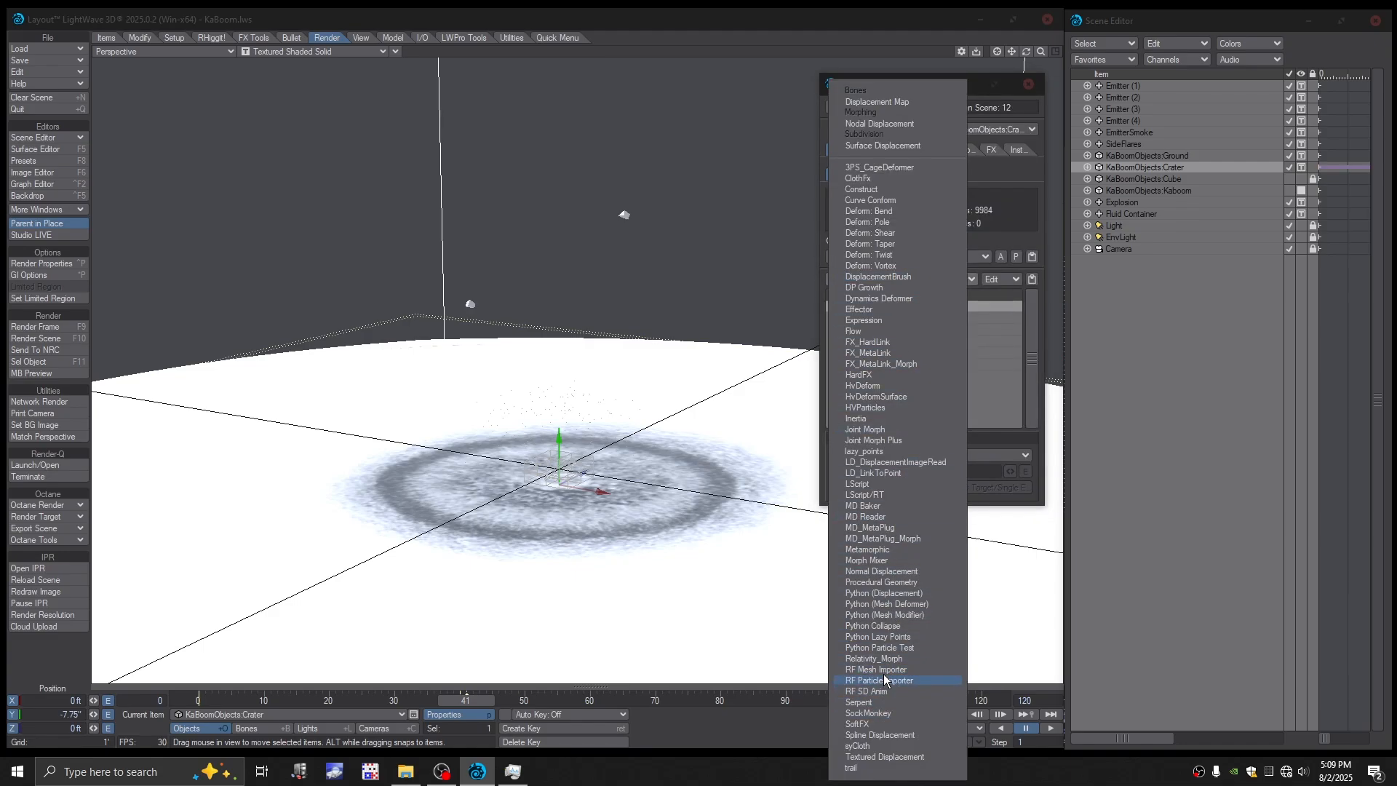
pyautogui.click(866, 560)
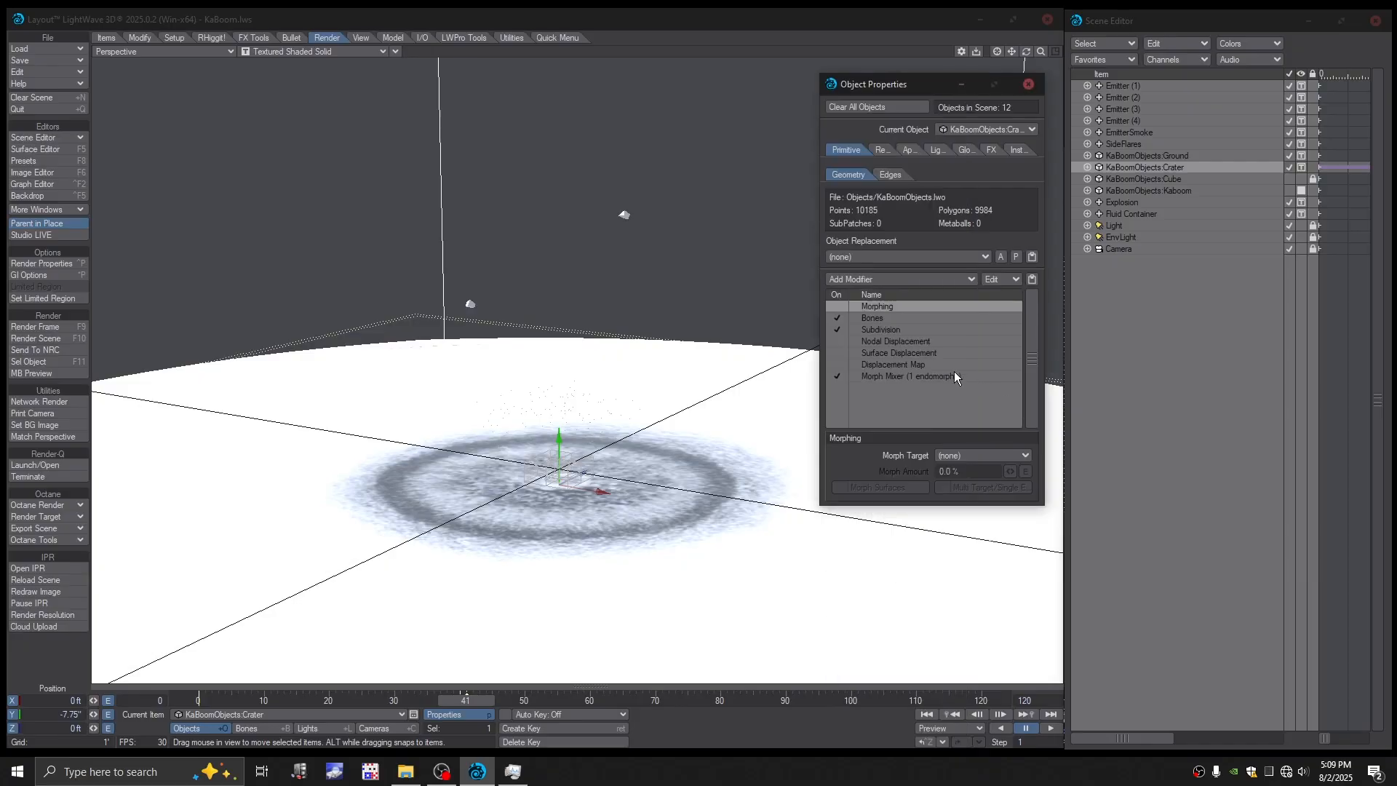
pyautogui.moveTo(889, 377); pyautogui.dragTo(890, 324)
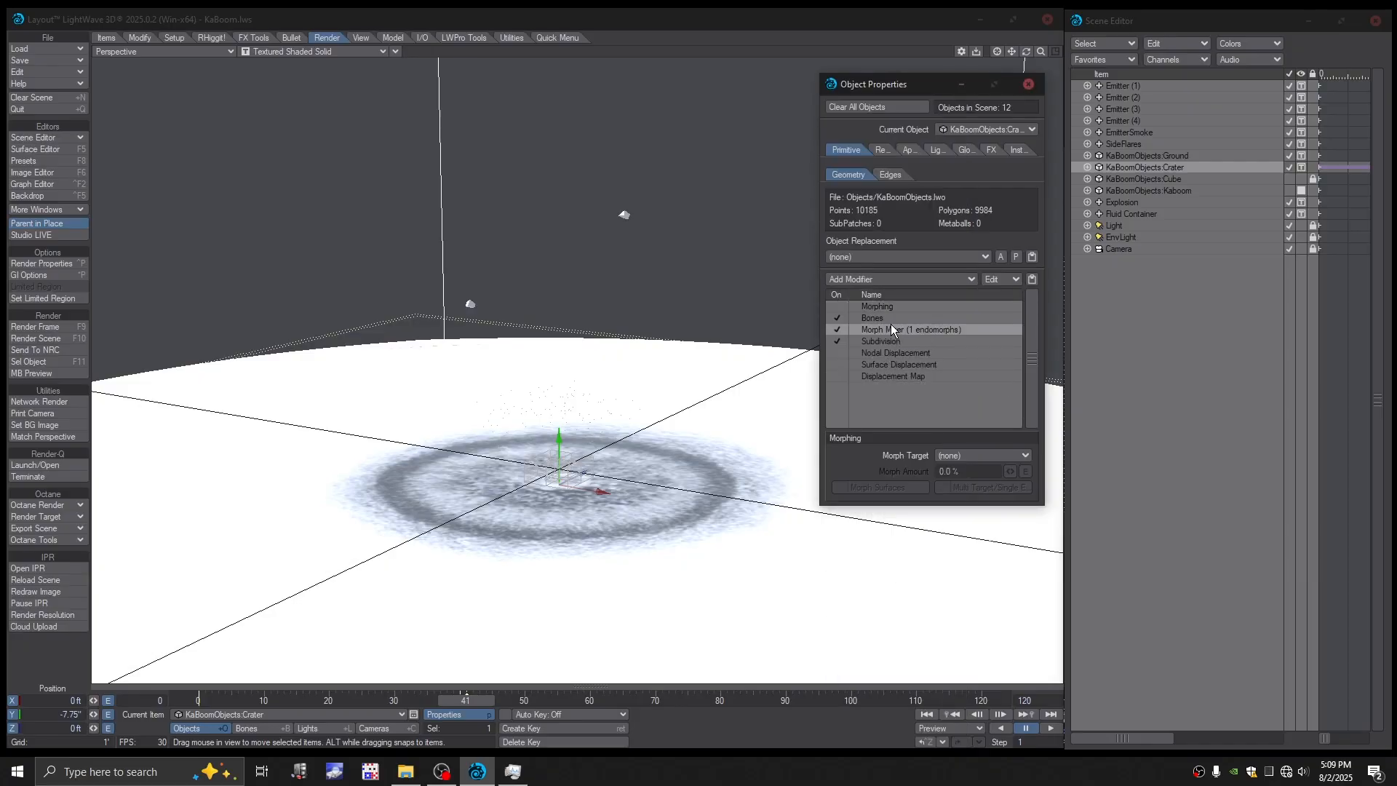
pyautogui.click(879, 338)
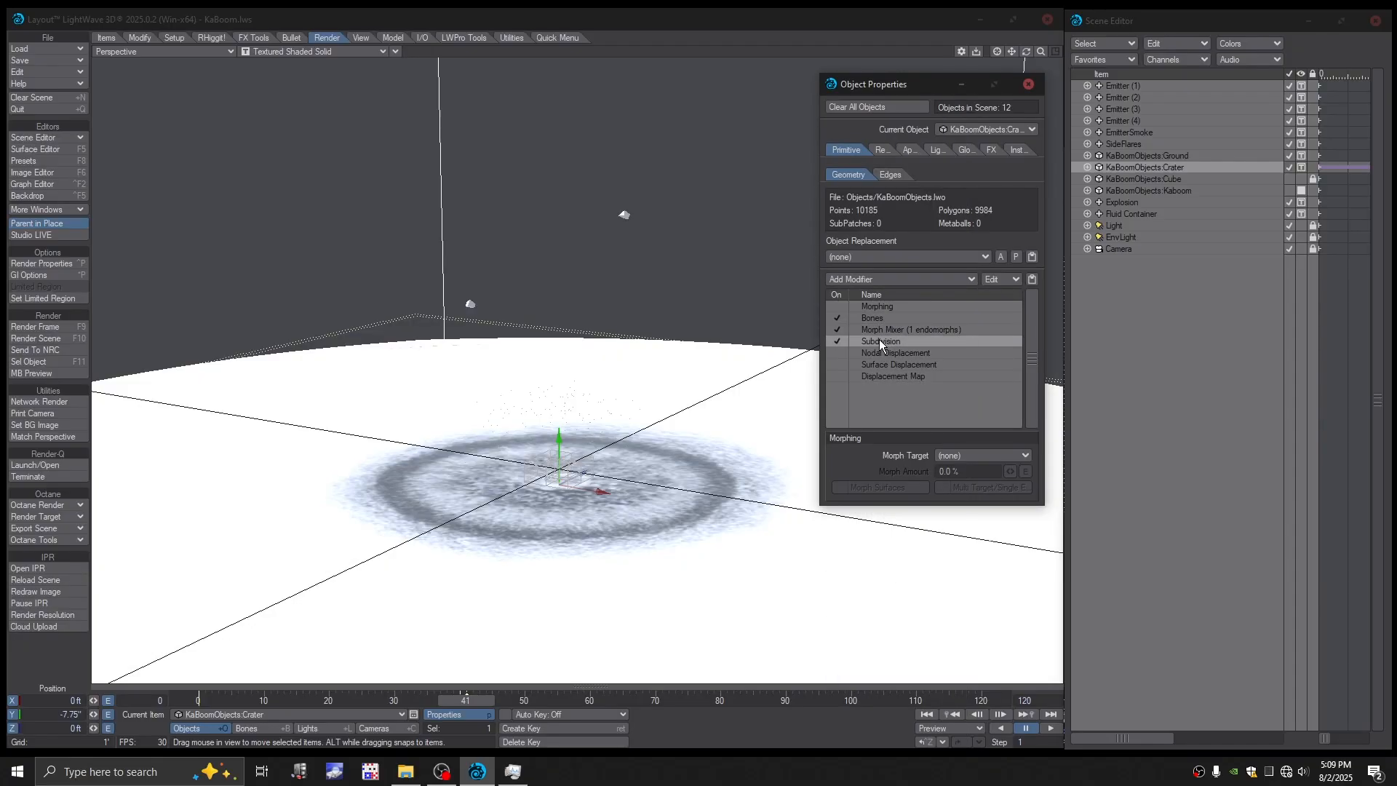
# - Set the Crater's Boom morph to 41% at frame 51 in the Morph Mixer and close the mixer
pyautogui.doubleClick(879, 331)
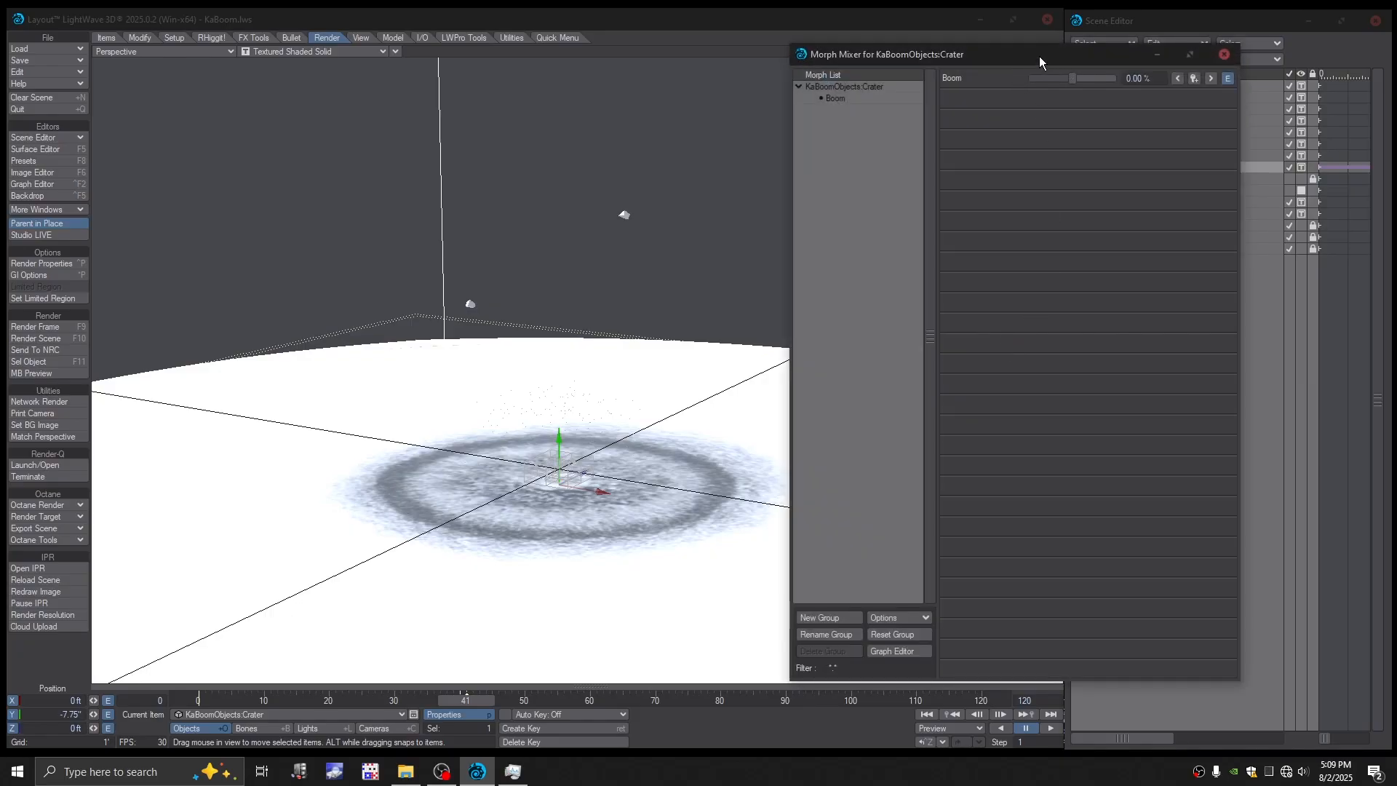
pyautogui.moveTo(1039, 55); pyautogui.dragTo(1075, 73)
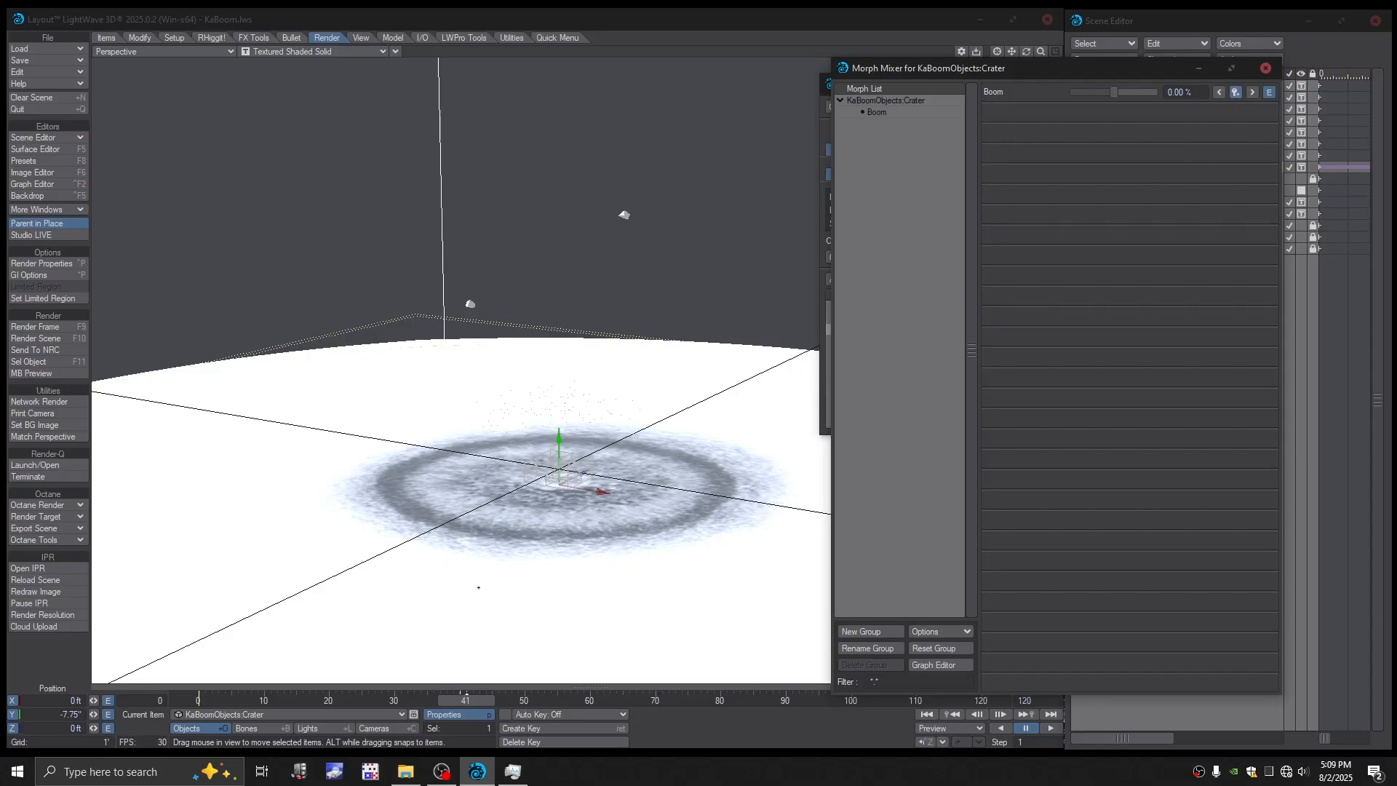
pyautogui.click(444, 771)
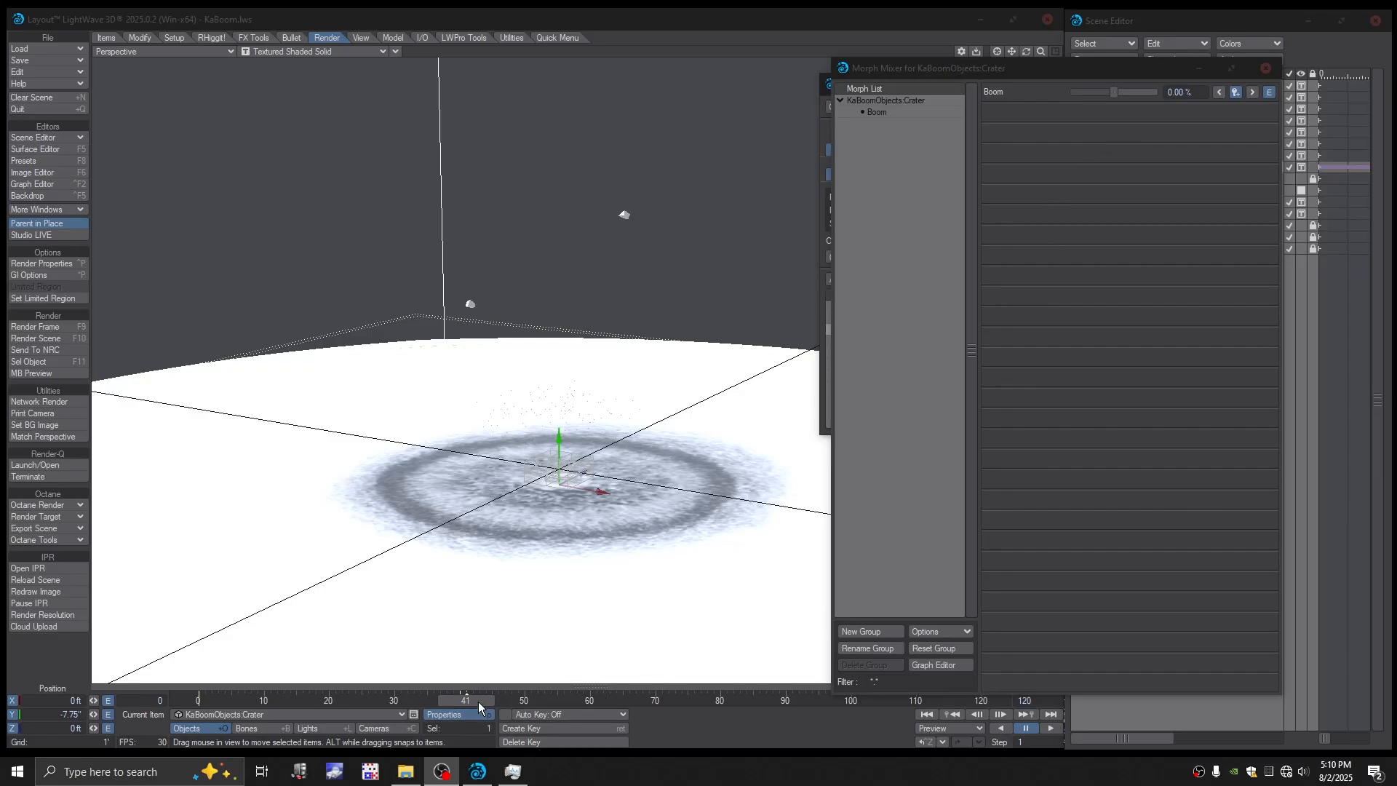
pyautogui.moveTo(478, 701); pyautogui.dragTo(531, 702)
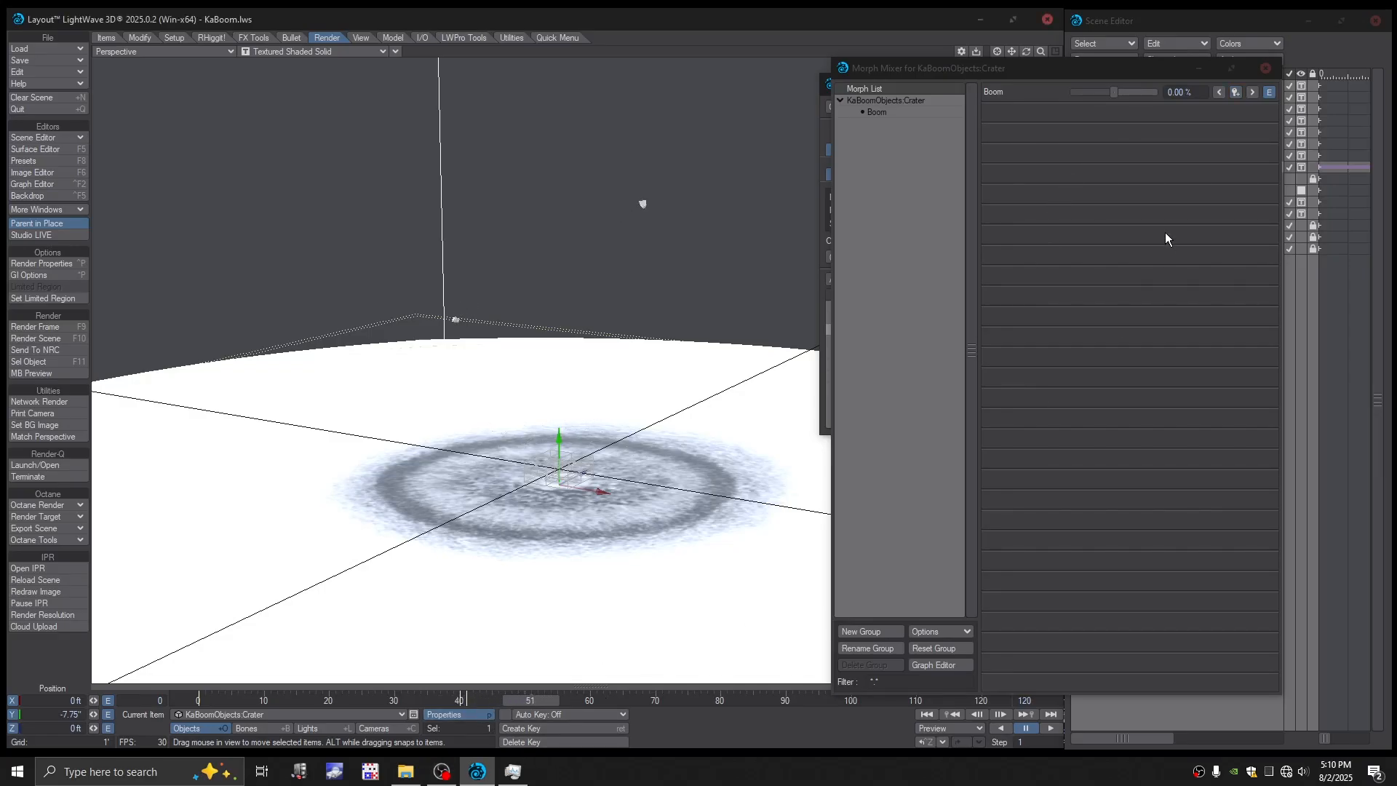
pyautogui.moveTo(1114, 92); pyautogui.dragTo(1129, 101)
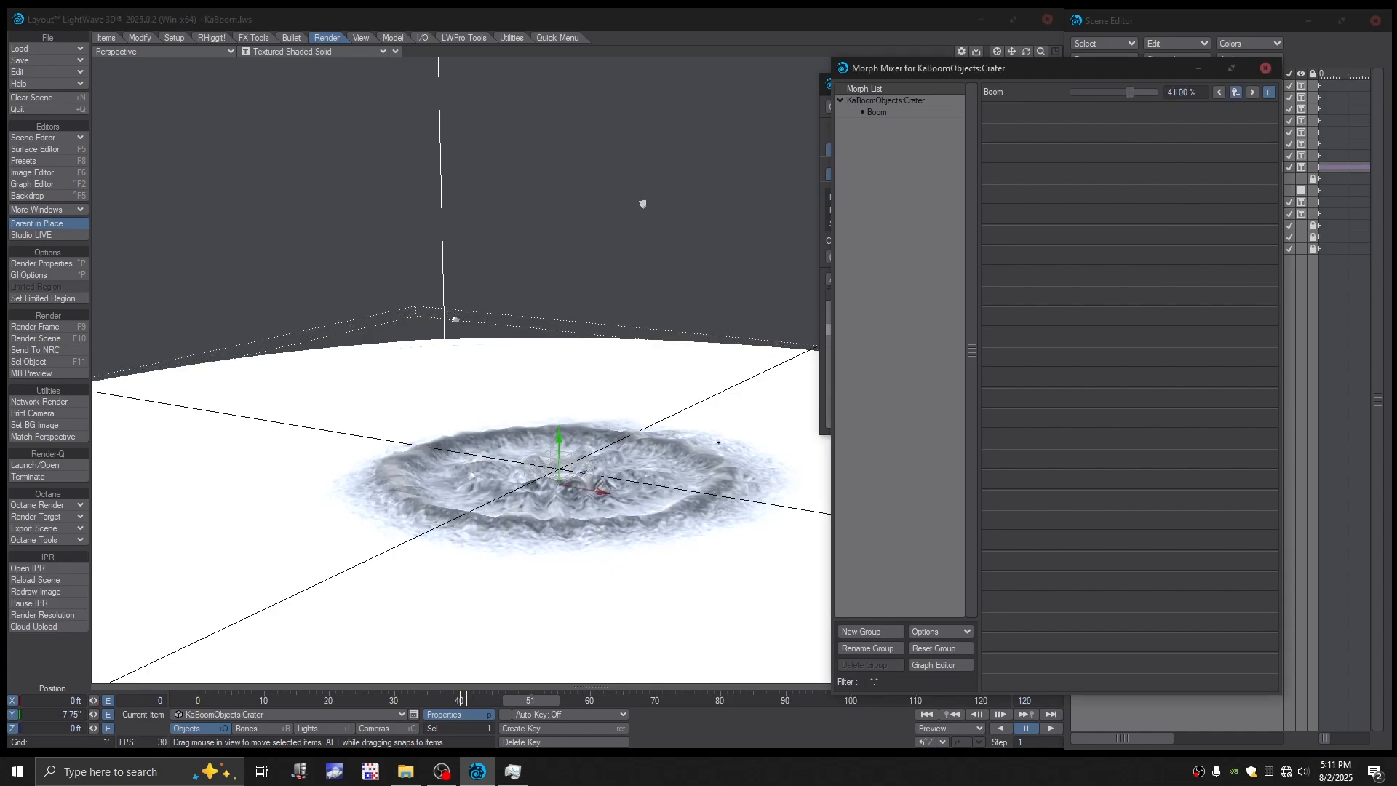
pyautogui.keyDown('alt'); pyautogui.moveTo(631, 472); pyautogui.dragTo(625, 95); pyautogui.keyUp('alt')
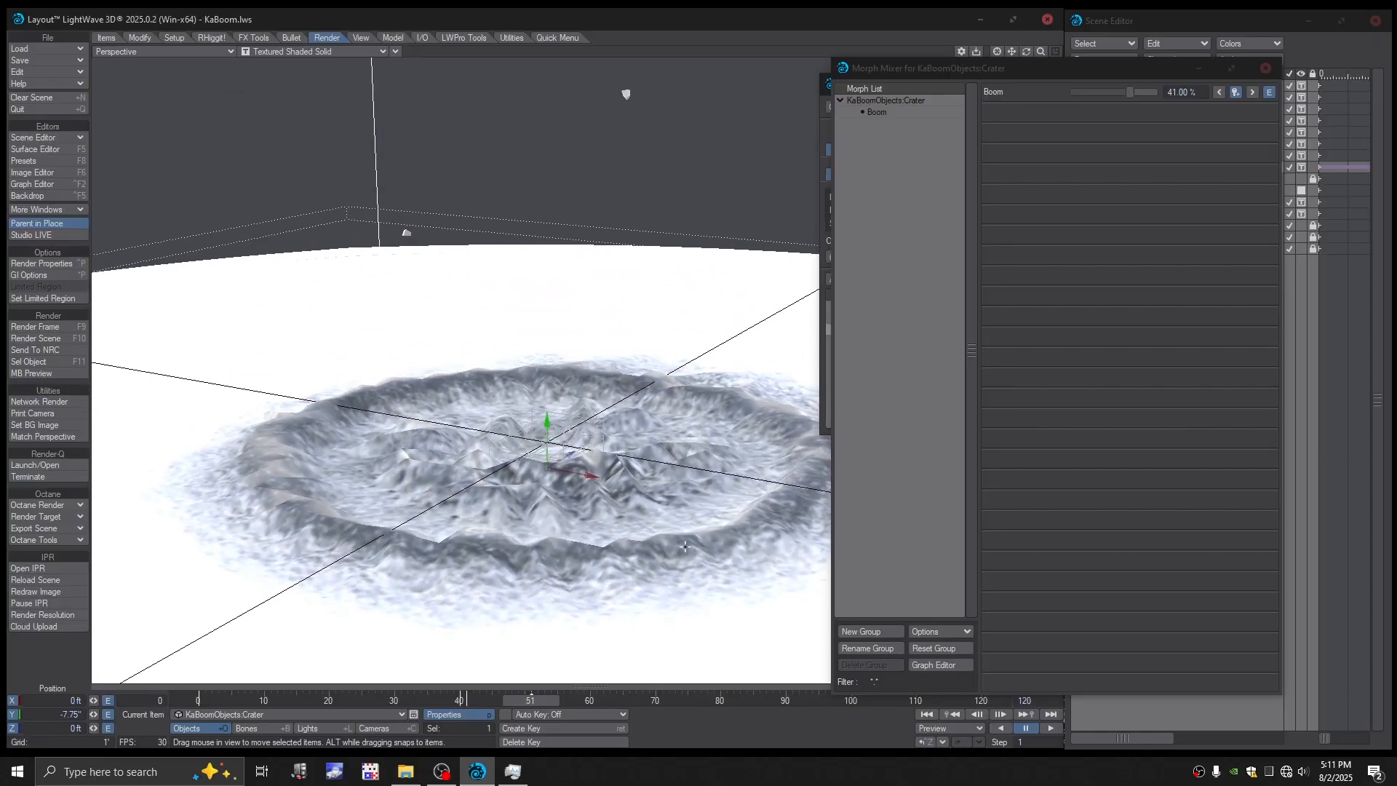
pyautogui.click(1266, 68)
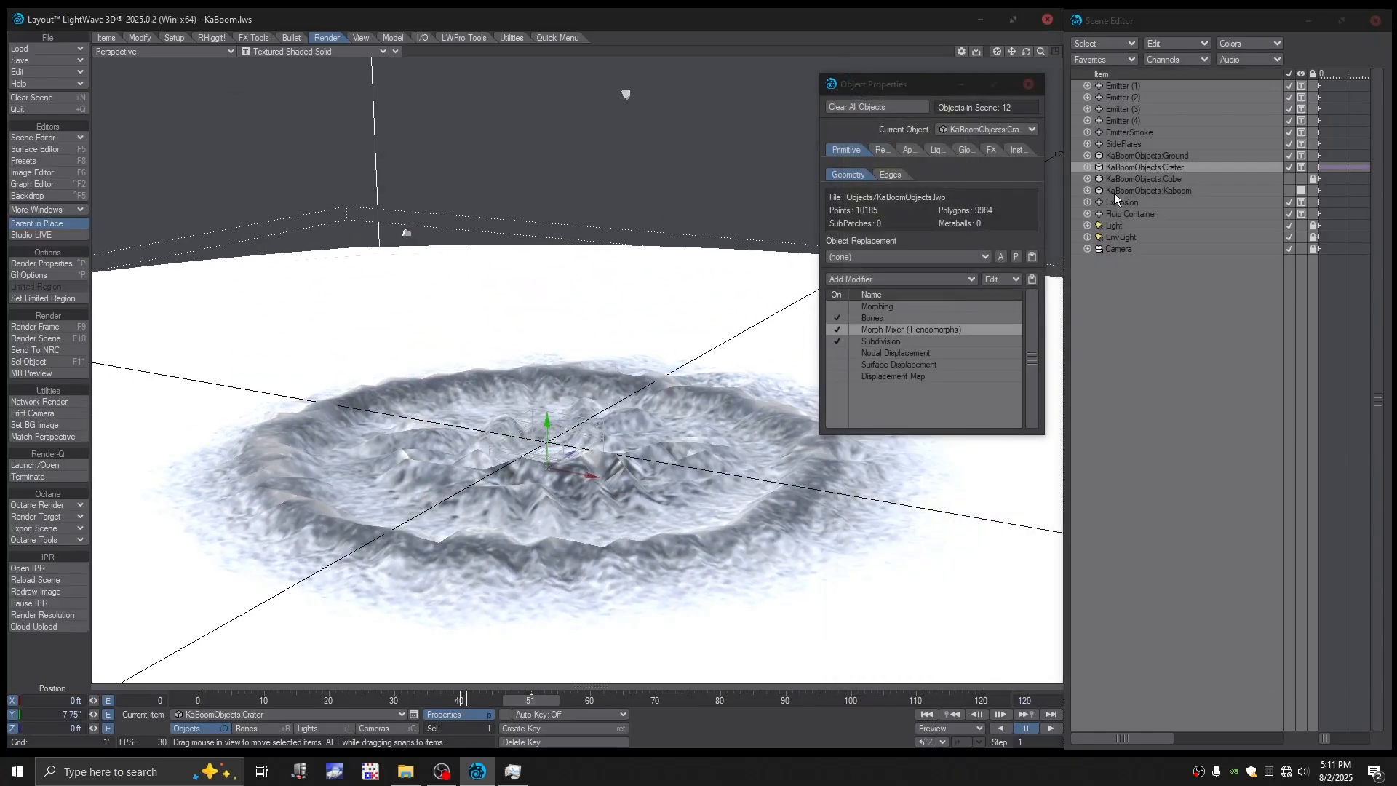
# - Set the Crater object's per-object Render SubPatch level to 6.0 and close the object properties
pyautogui.keyDown('alt'); pyautogui.moveTo(625, 95); pyautogui.dragTo(700, 110); pyautogui.keyUp('alt')
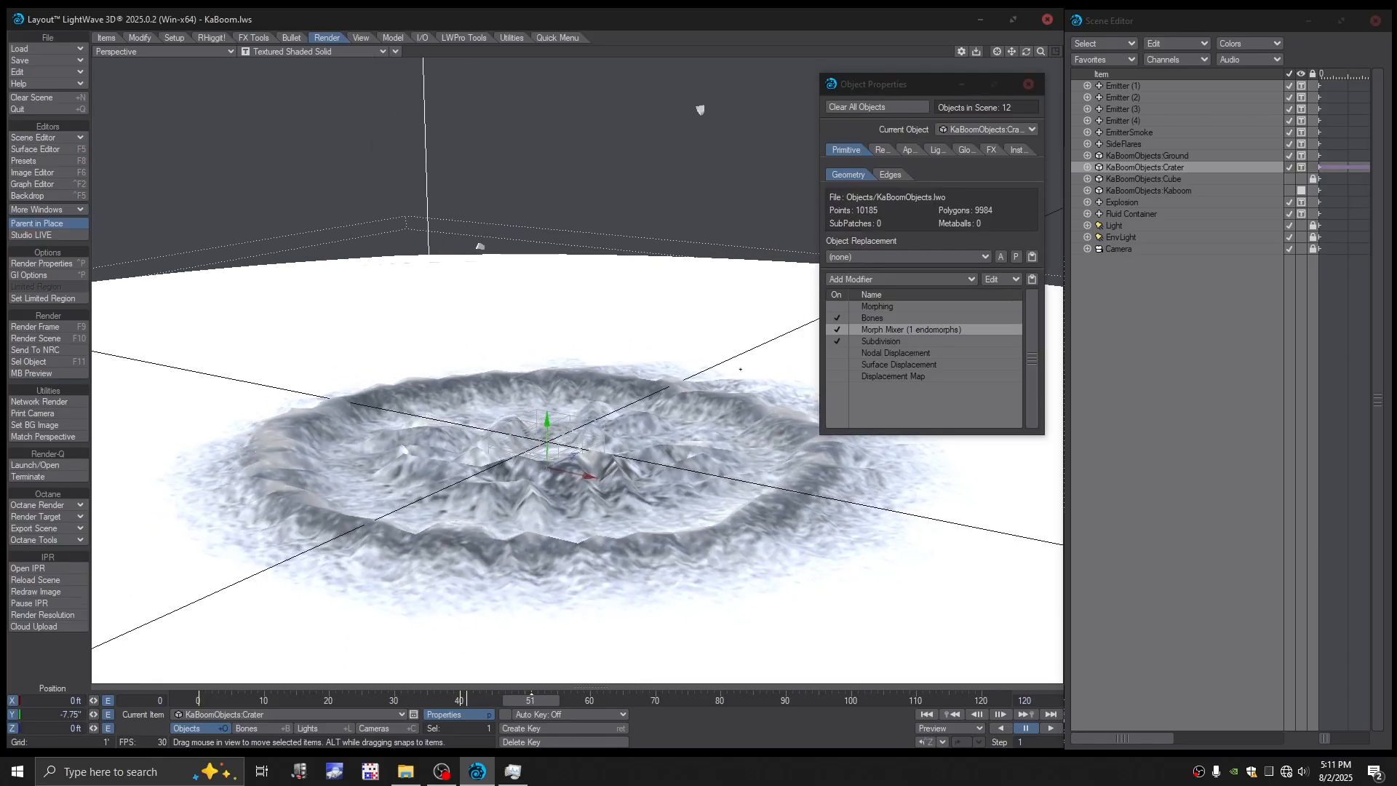
pyautogui.click(879, 340)
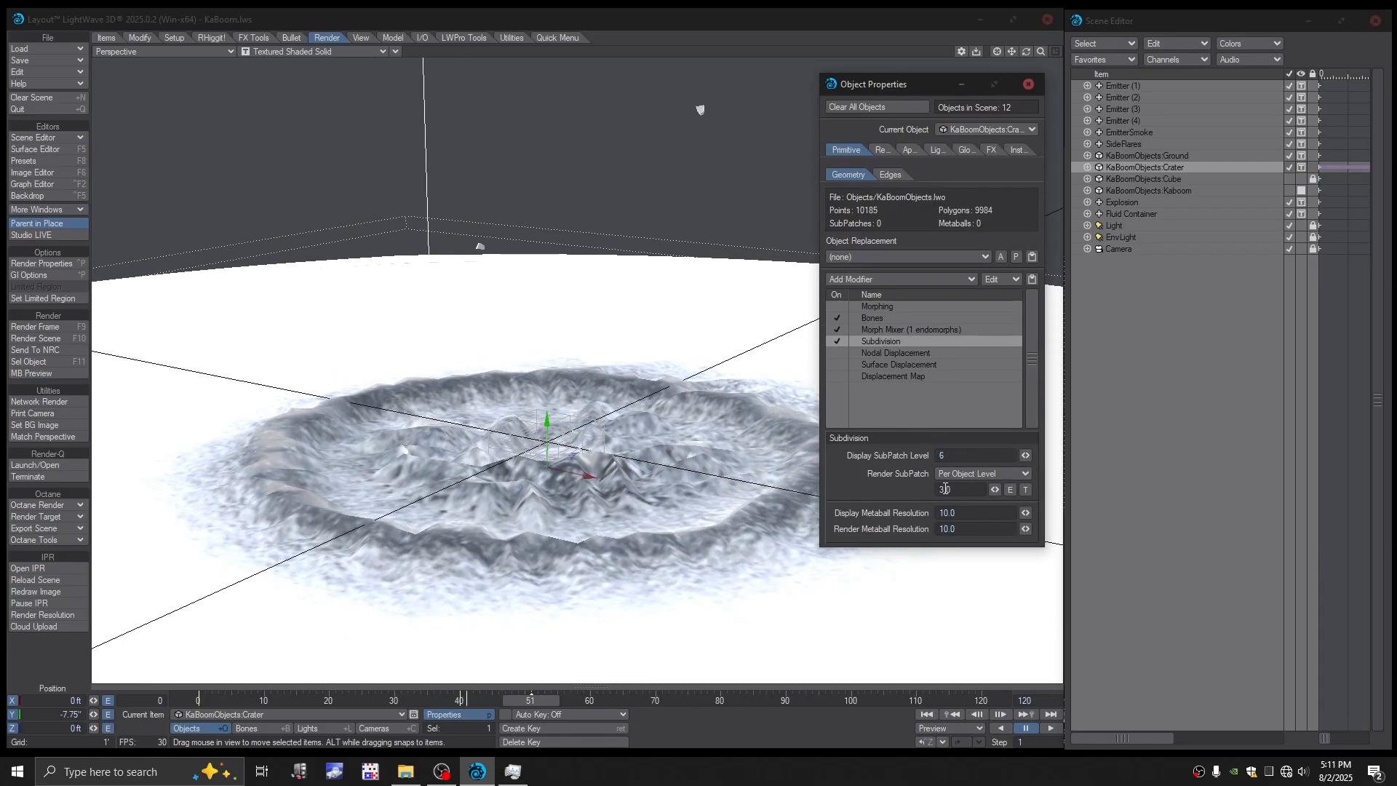
pyautogui.keyDown('alt'); pyautogui.moveTo(679, 452); pyautogui.dragTo(629, 515); pyautogui.keyUp('alt')
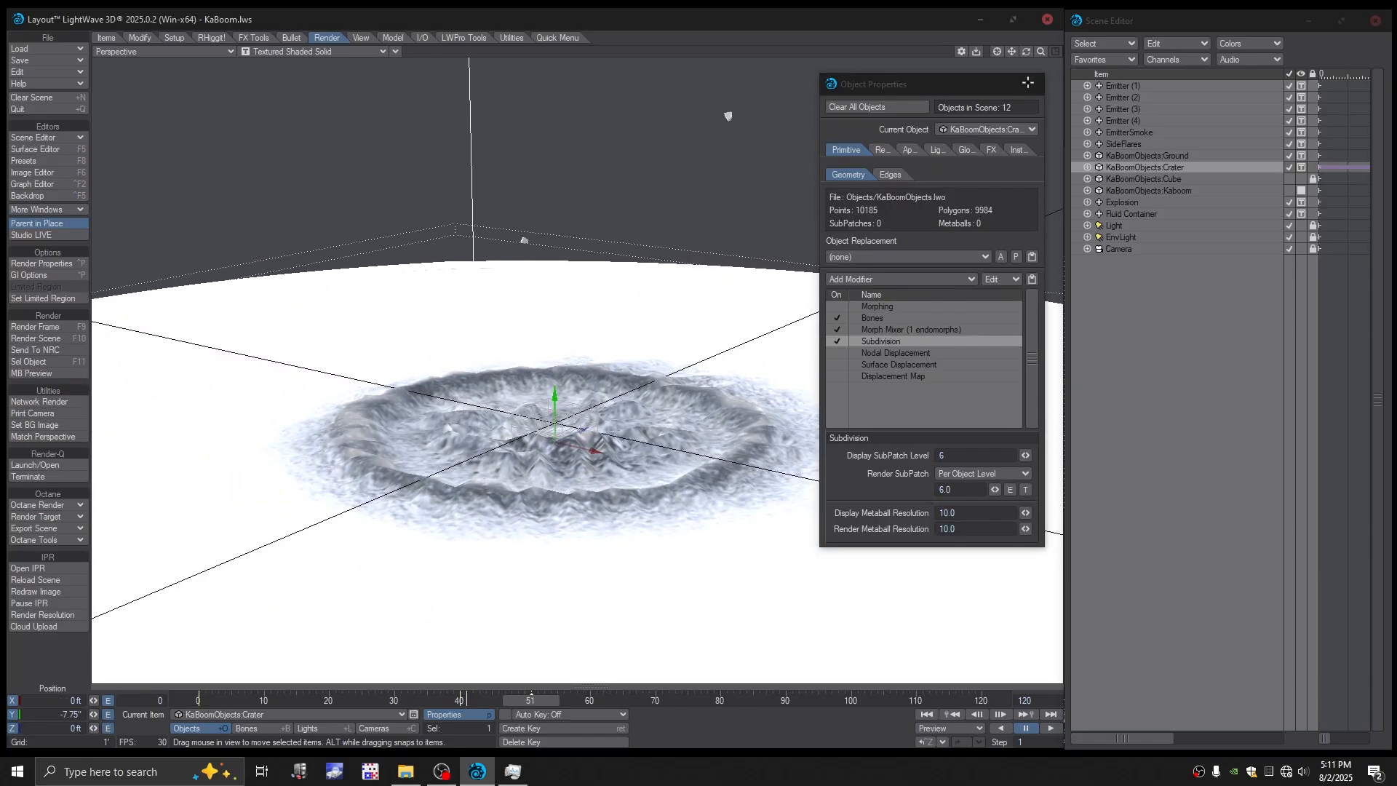
pyautogui.click(1028, 84)
# - Set the Crater surface's Roughness to 100% and Specular to 0%, and lower the Ground surface's Specular
pyautogui.click(30, 150)
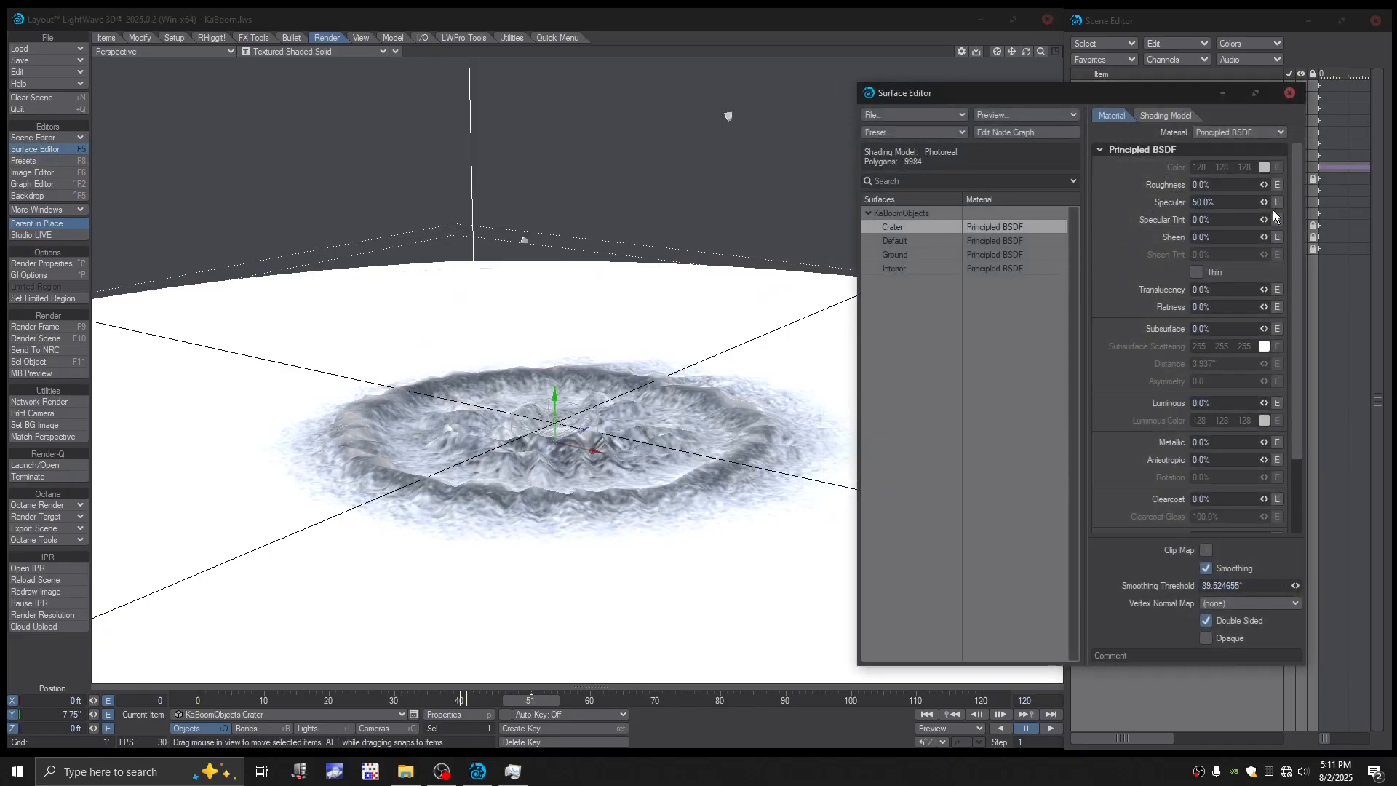
pyautogui.moveTo(1264, 203); pyautogui.dragTo(1201, 203)
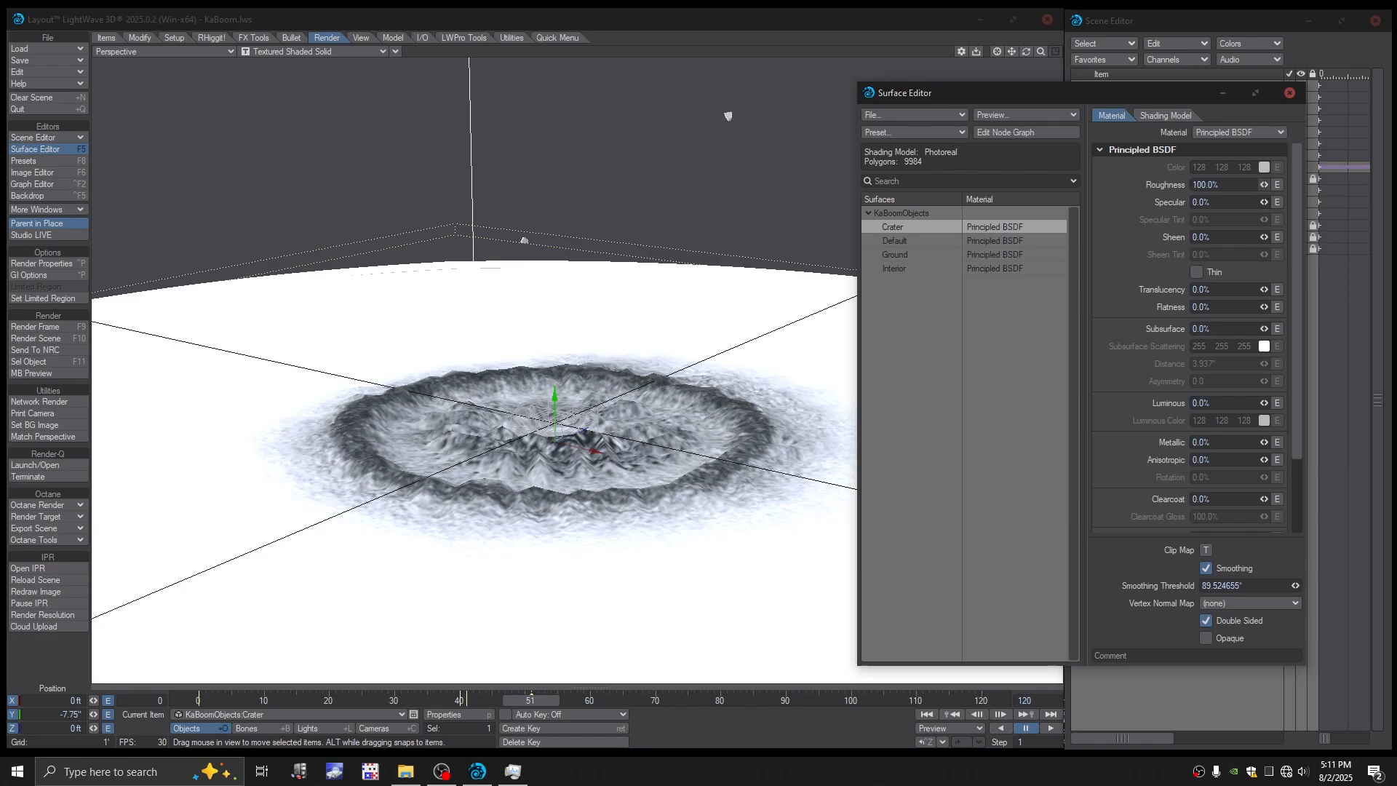
pyautogui.keyDown('alt'); pyautogui.moveTo(837, 305); pyautogui.dragTo(823, 269); pyautogui.keyUp('alt')
pyautogui.click(923, 257)
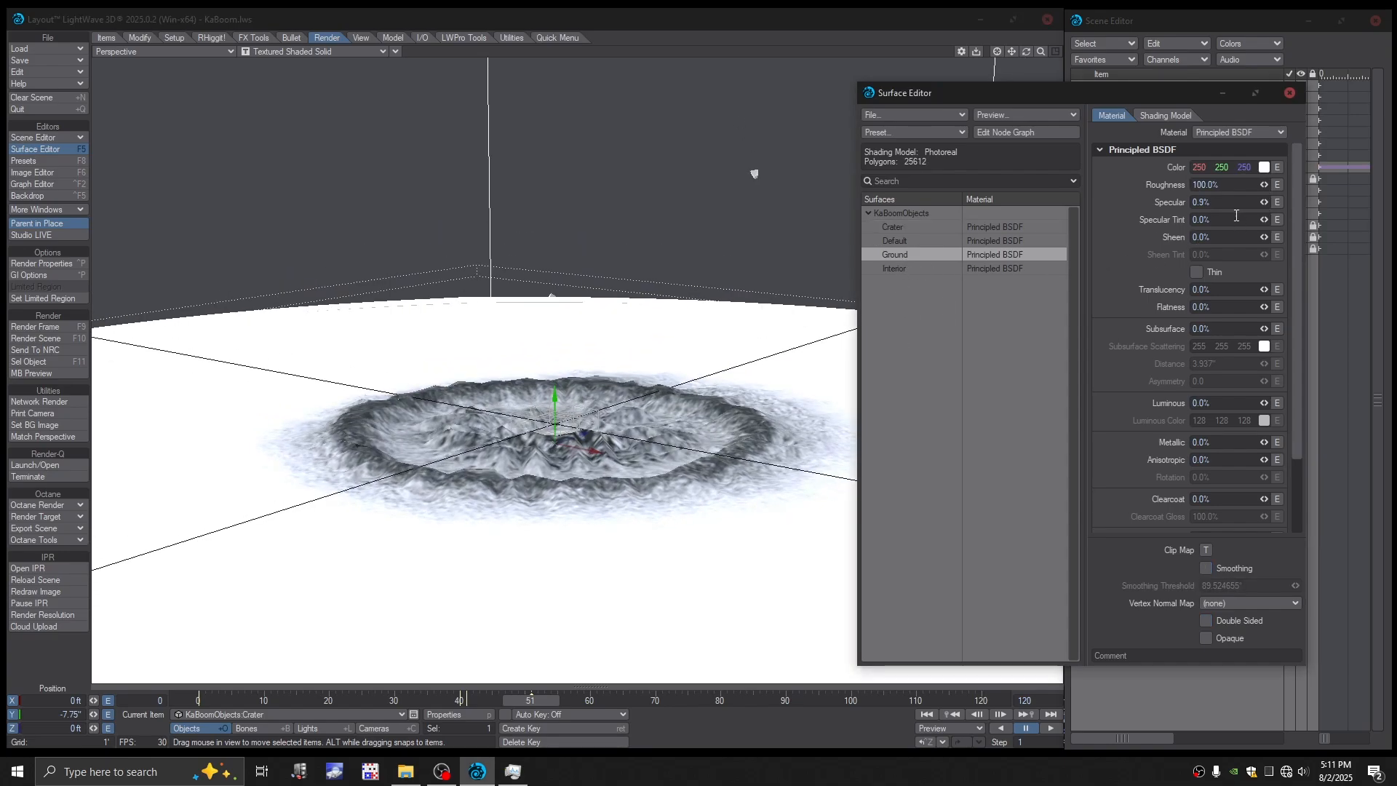
pyautogui.moveTo(1264, 202); pyautogui.dragTo(1257, 202)
pyautogui.click(900, 227)
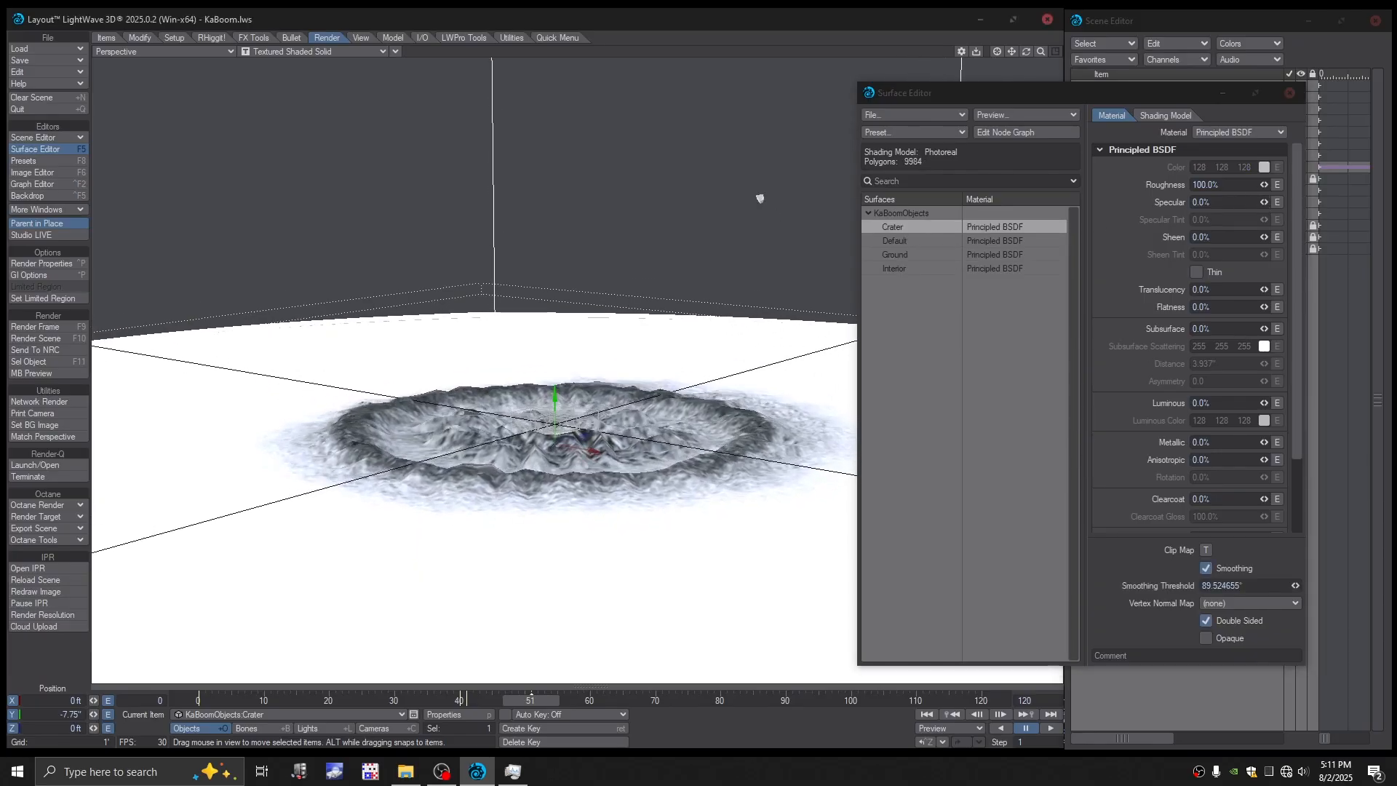
# - Switch the perspective viewport to VPR shading to preview the crater at frame 51
pyautogui.click(325, 52)
pyautogui.click(320, 113)
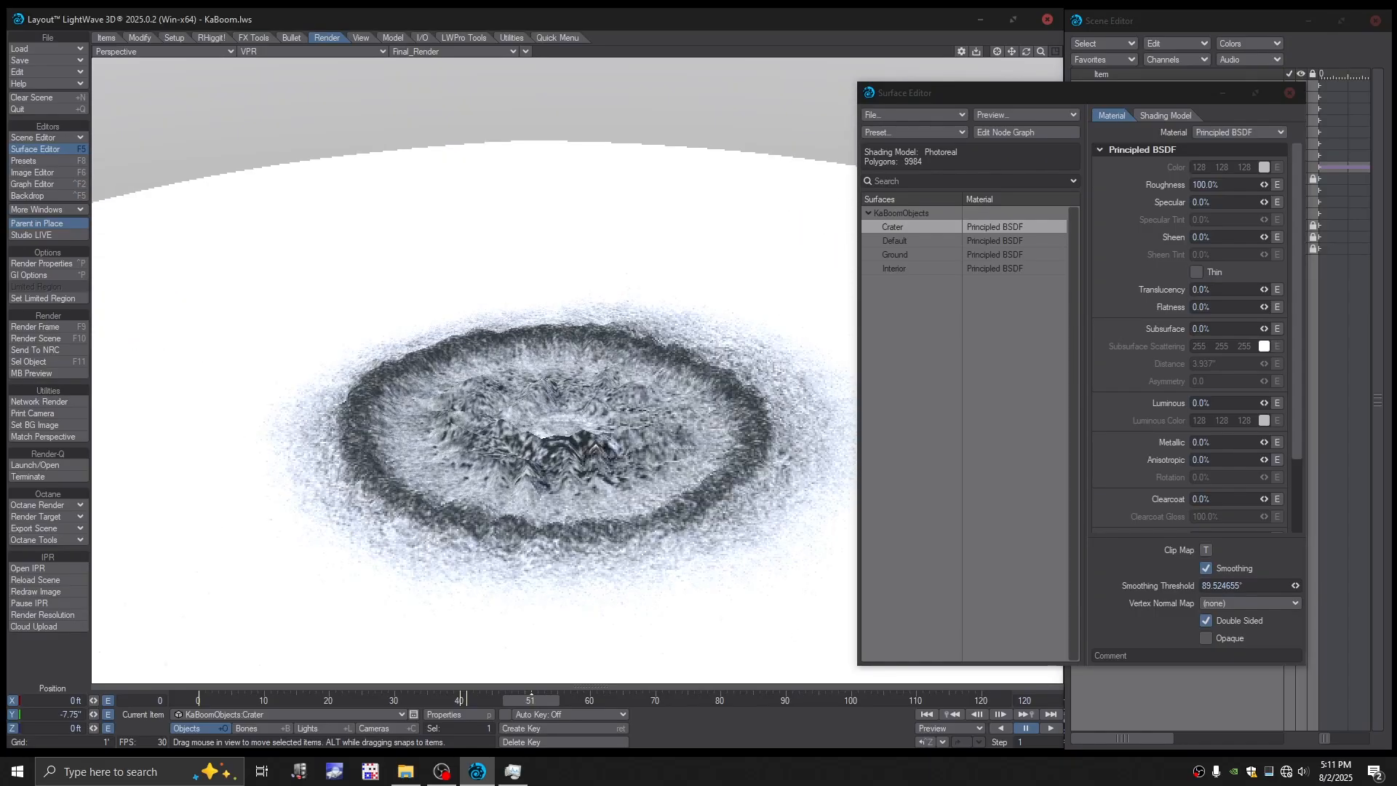
# - Close the Surface Editor and return the perspective viewport to Textured Shaded Solid display
pyautogui.click(1290, 94)
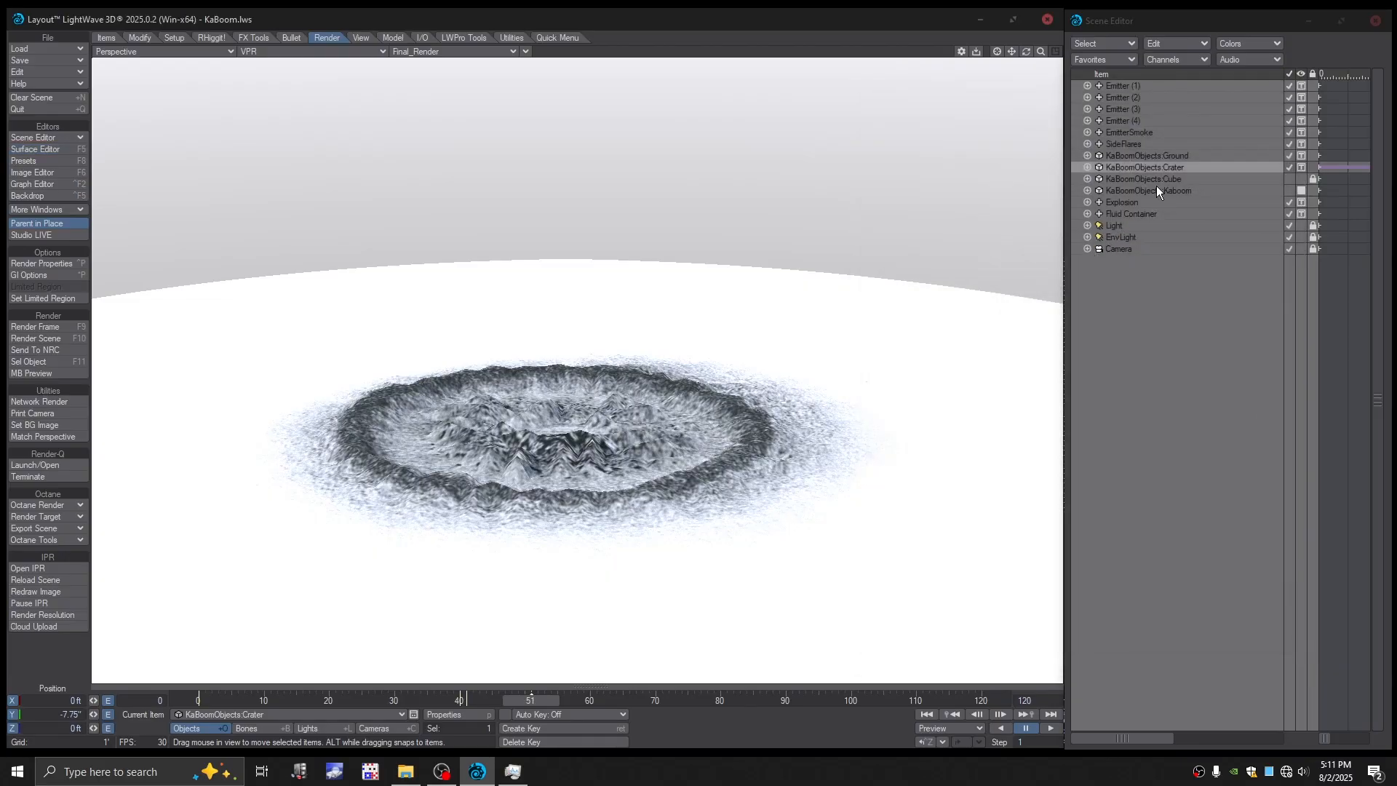
pyautogui.click(1139, 190)
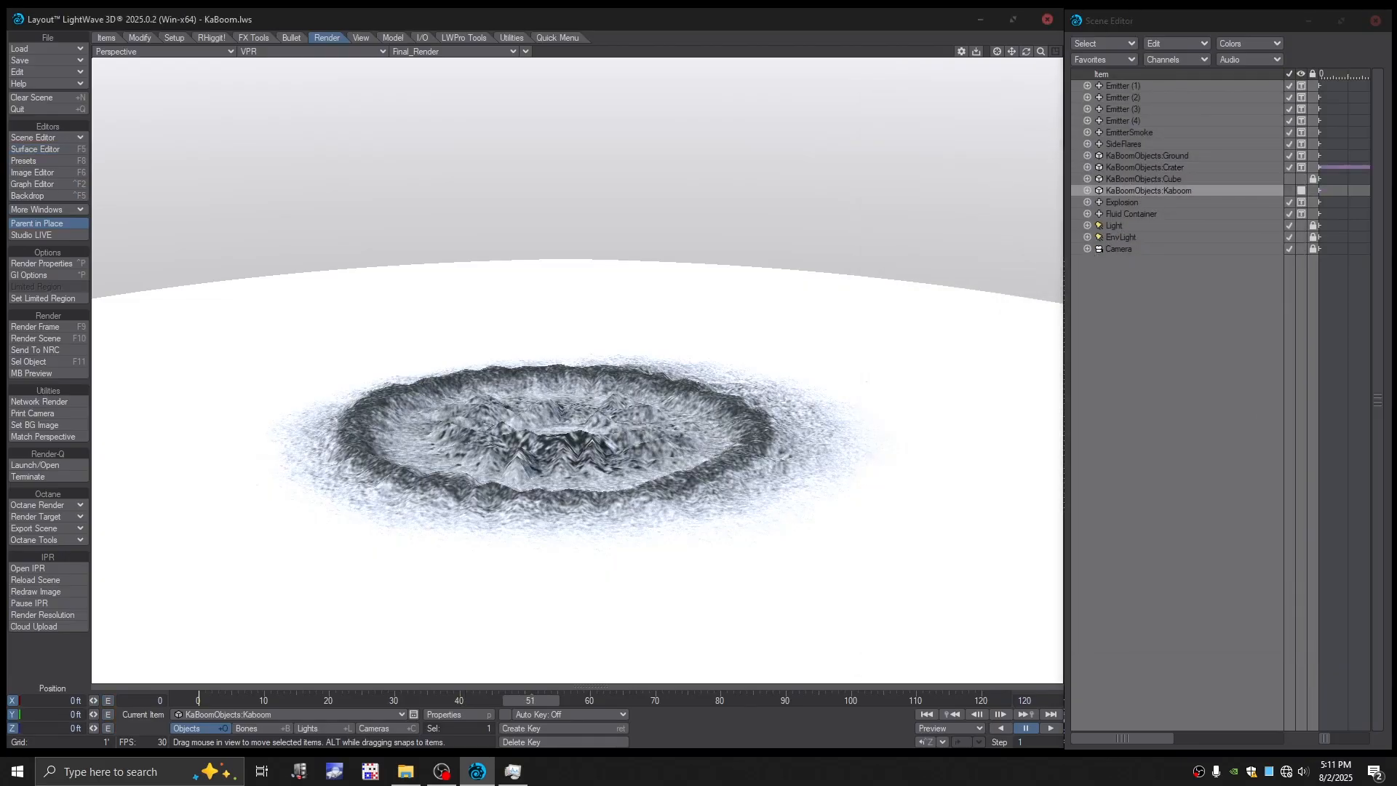
pyautogui.keyDown('ctrl'); pyautogui.keyDown('alt'); pyautogui.moveTo(699, 349); pyautogui.dragTo(706, 313); pyautogui.keyUp('alt'); pyautogui.keyUp('ctrl')
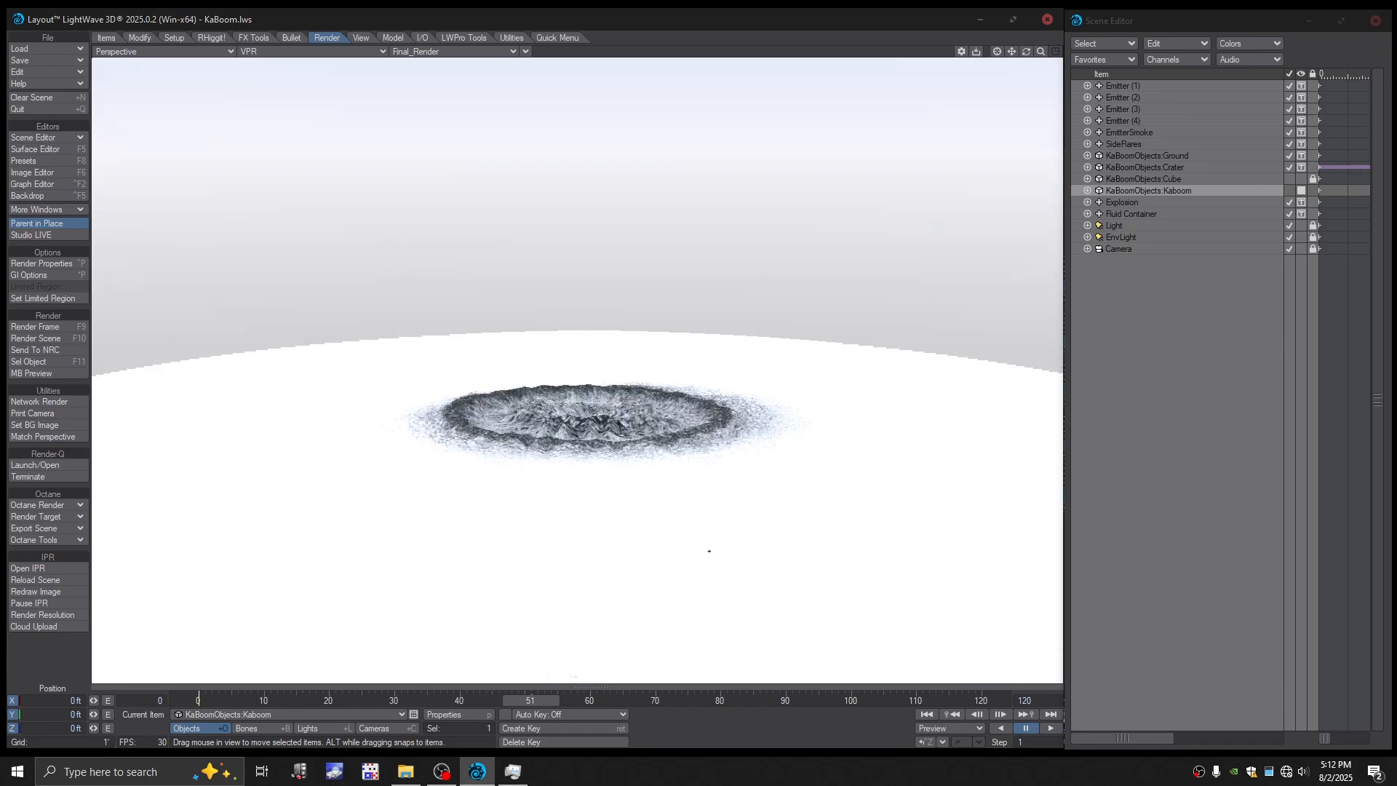
pyautogui.click(246, 52)
pyautogui.click(262, 74)
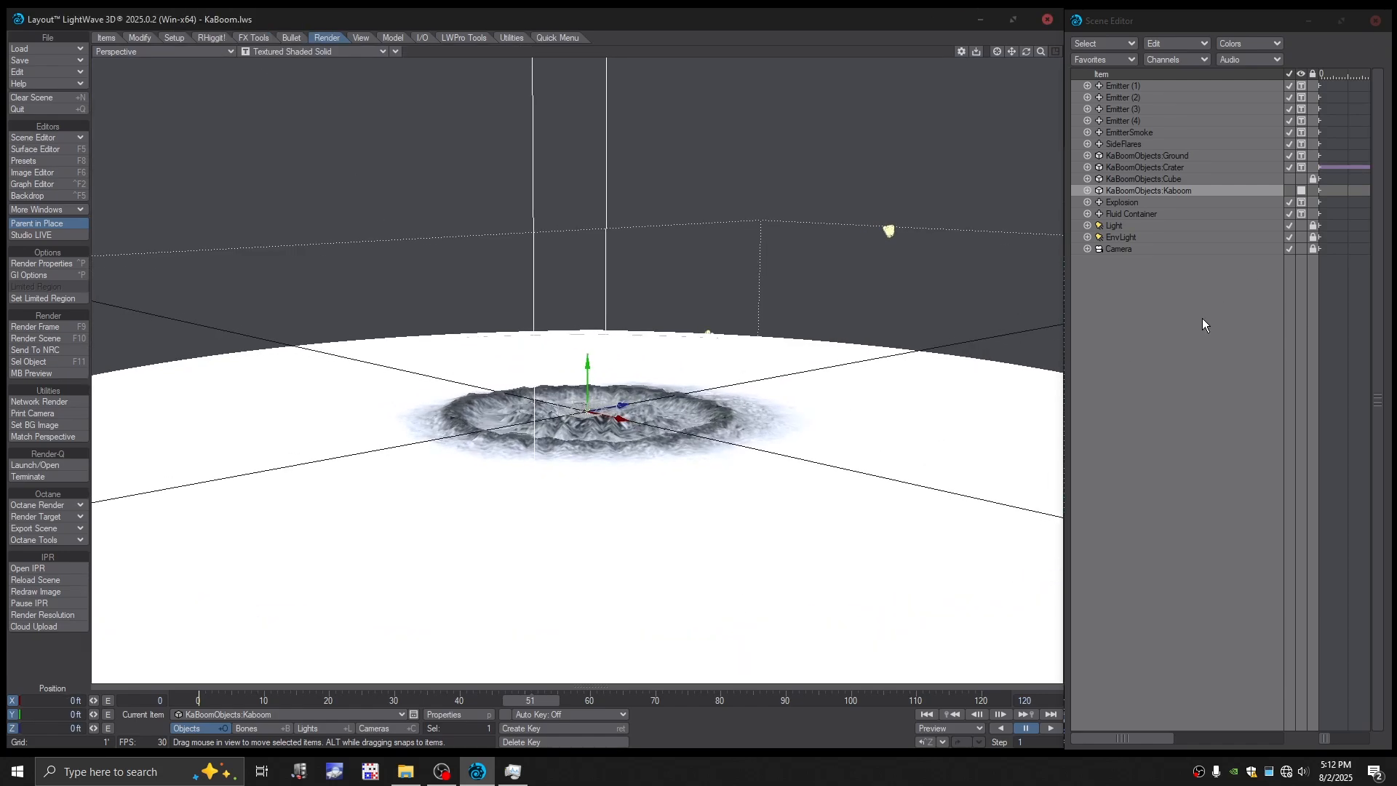
# - Open the TurbulenceFD container settings for the Fluid Container and run its simulation, overwriting the existing cache
pyautogui.click(1120, 203)
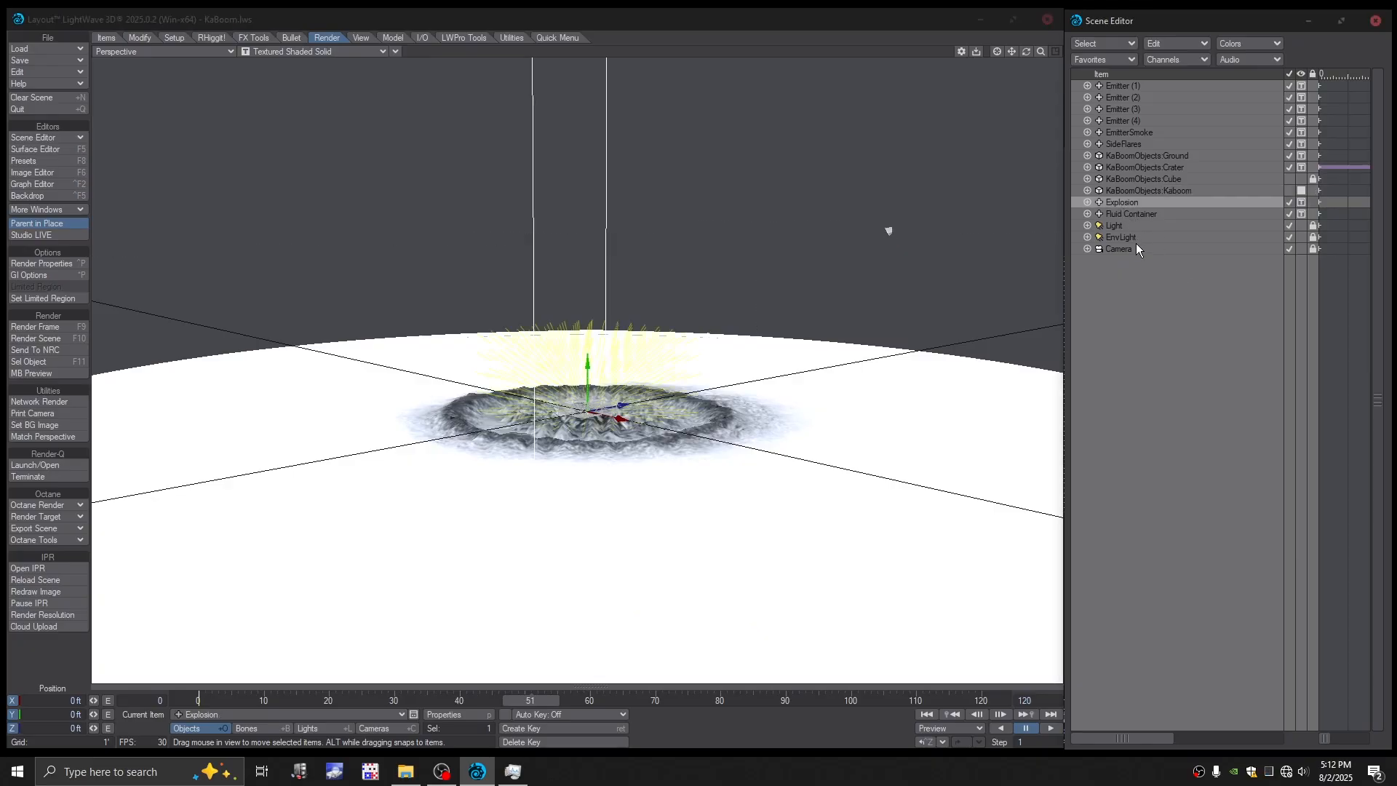
pyautogui.click(1128, 214)
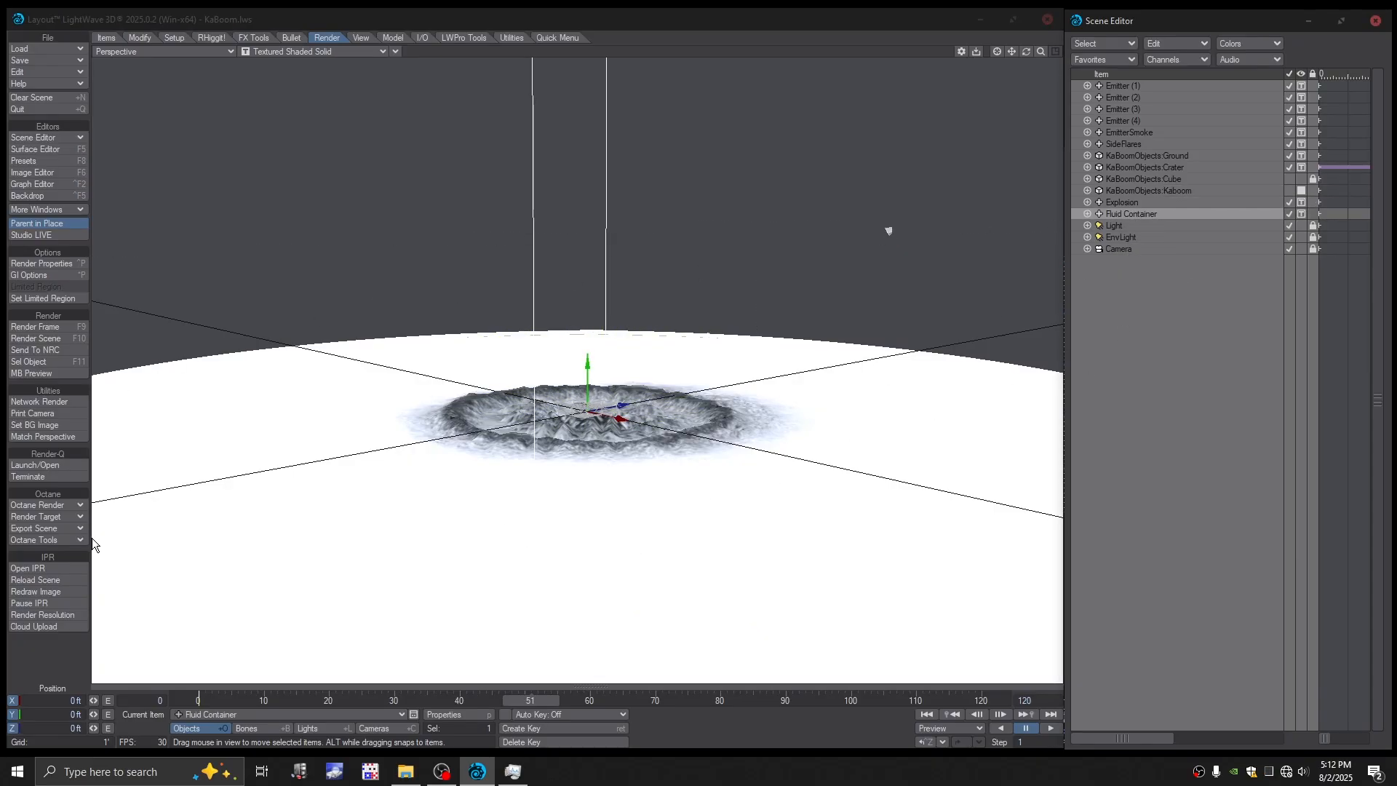
pyautogui.click(261, 39)
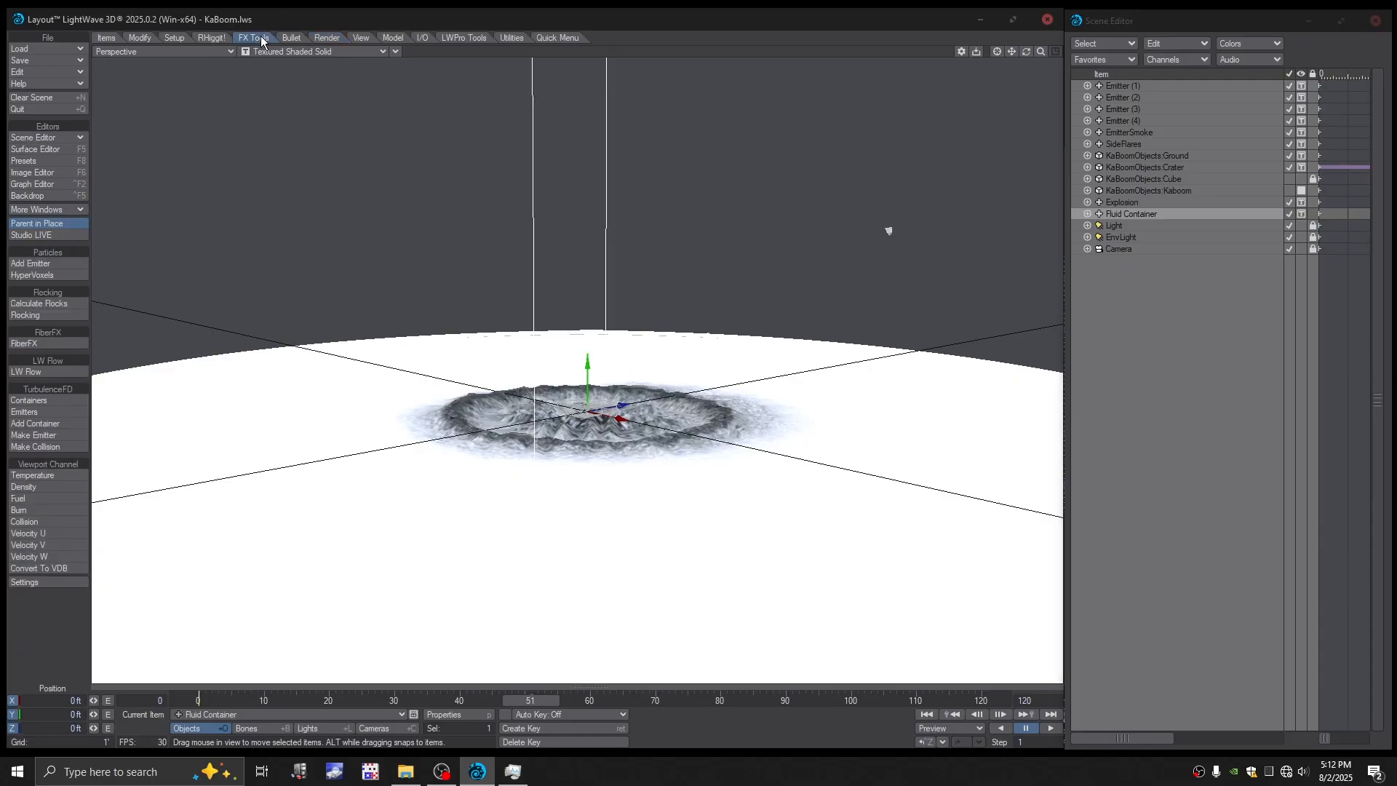
pyautogui.click(50, 401)
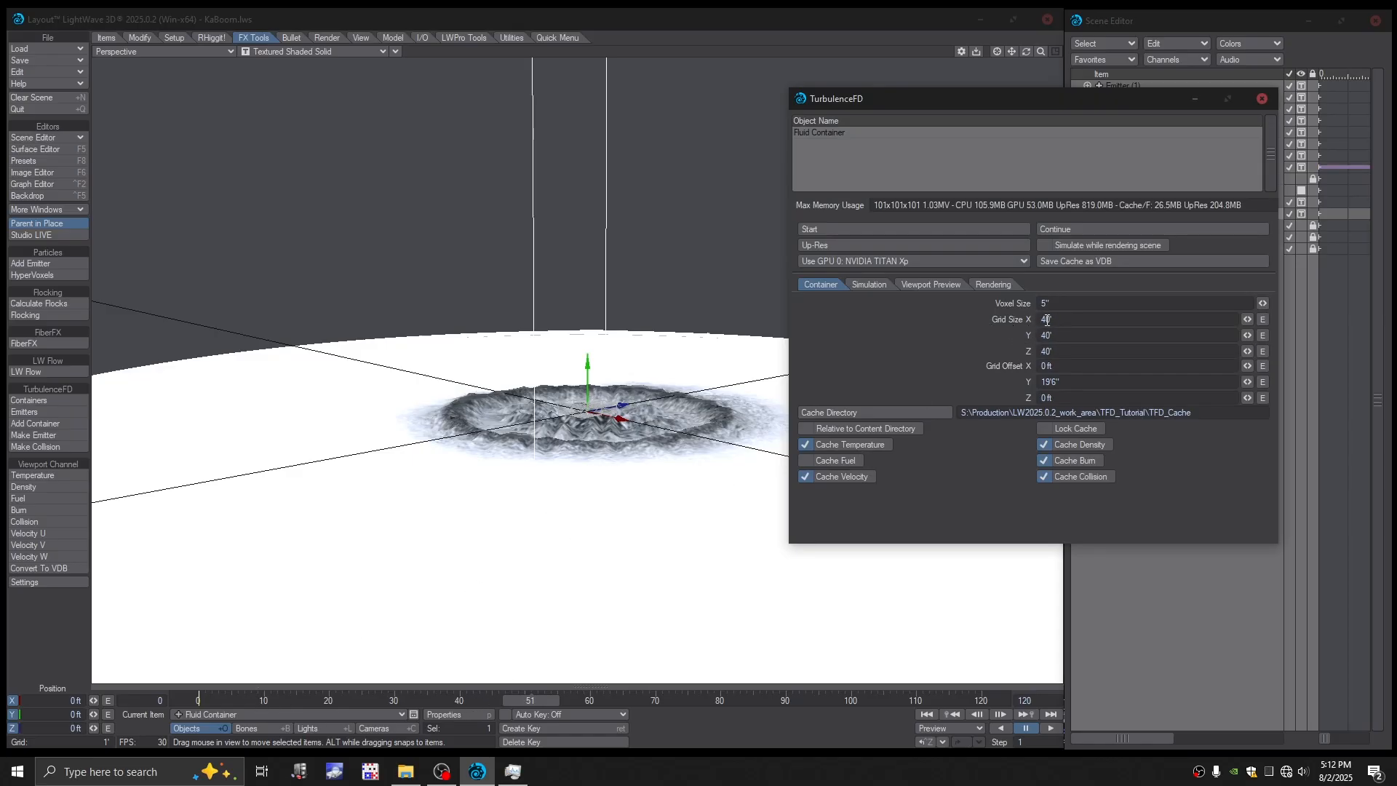
pyautogui.click(835, 231)
pyautogui.click(416, 130)
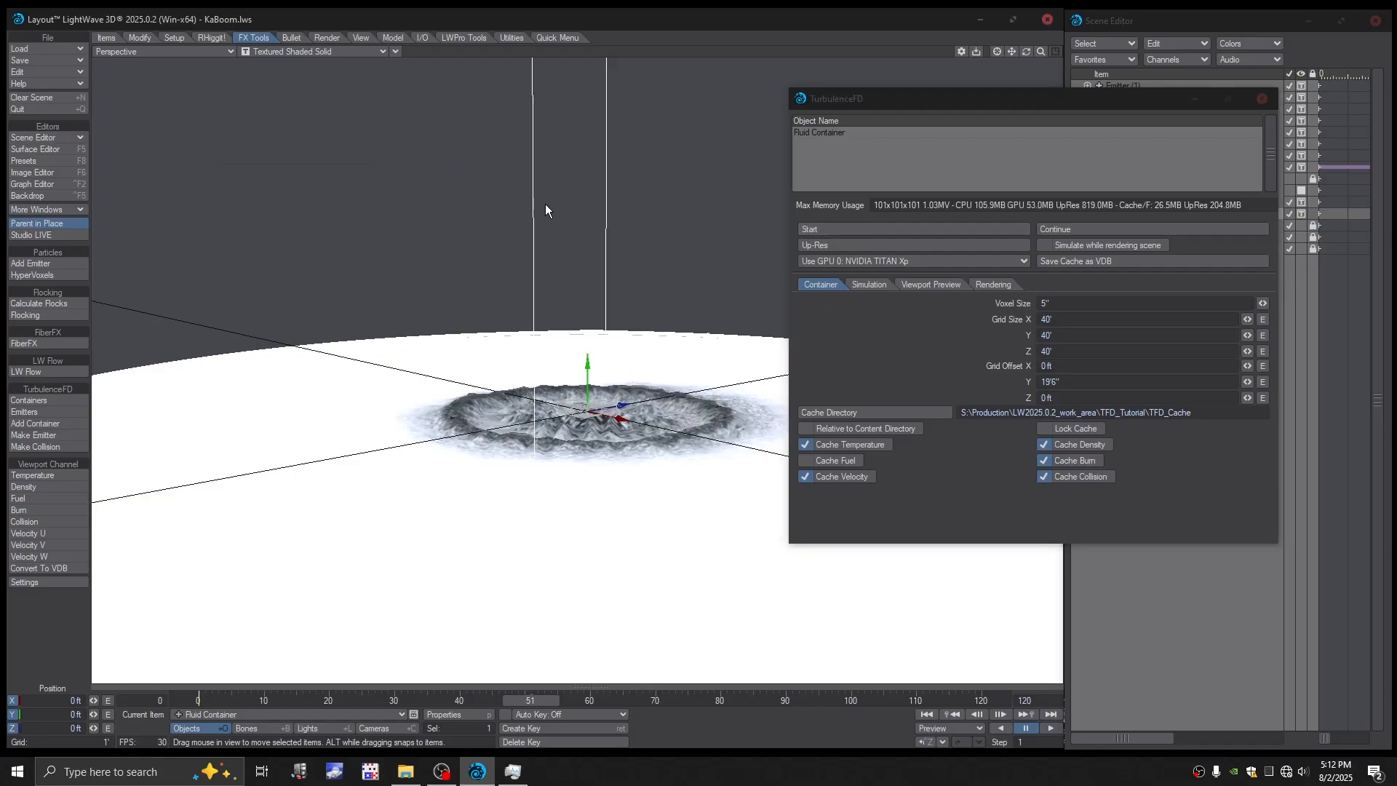
# - Switch to Task Manager to check the CPU load during the fluid simulation, then return to Layout
pyautogui.click(513, 771)
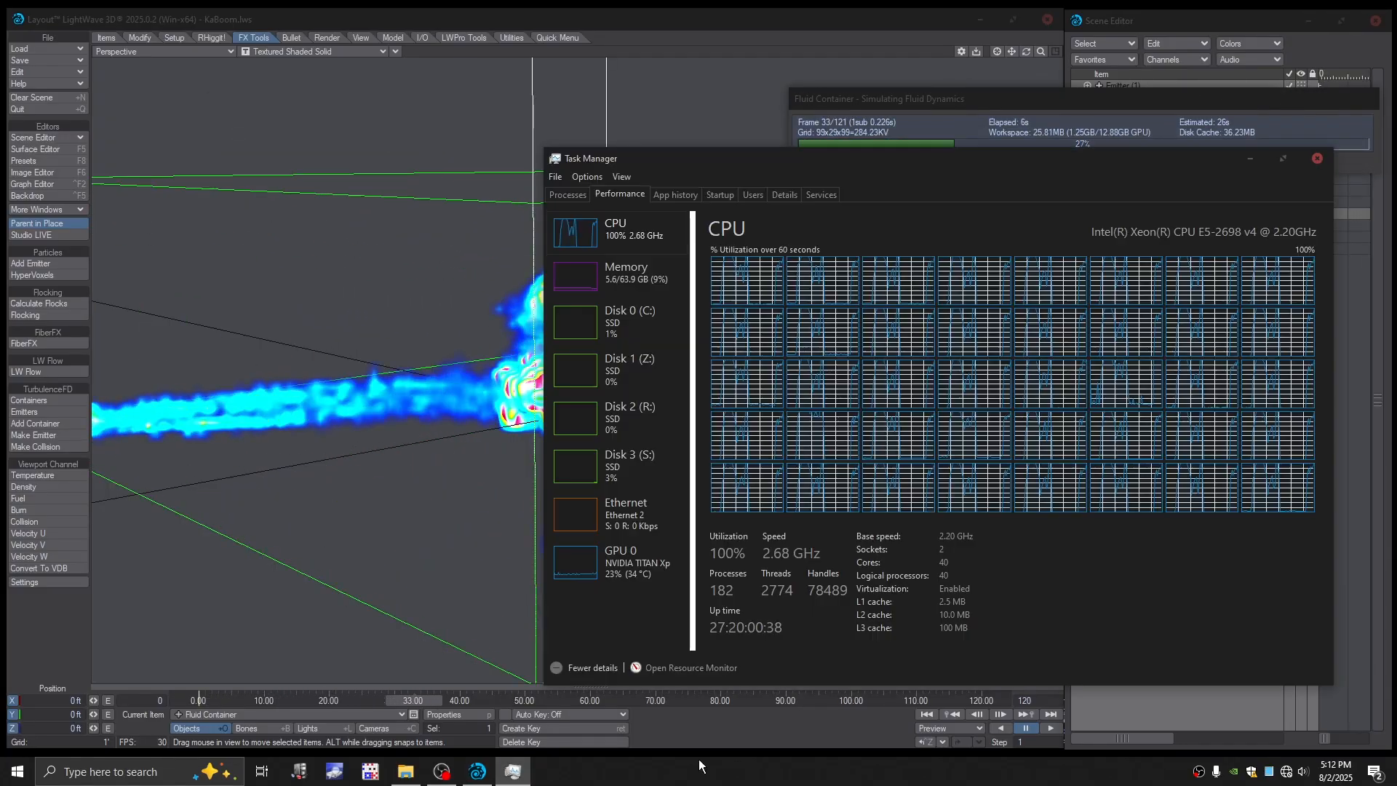
pyautogui.moveTo(983, 161); pyautogui.dragTo(1042, 171)
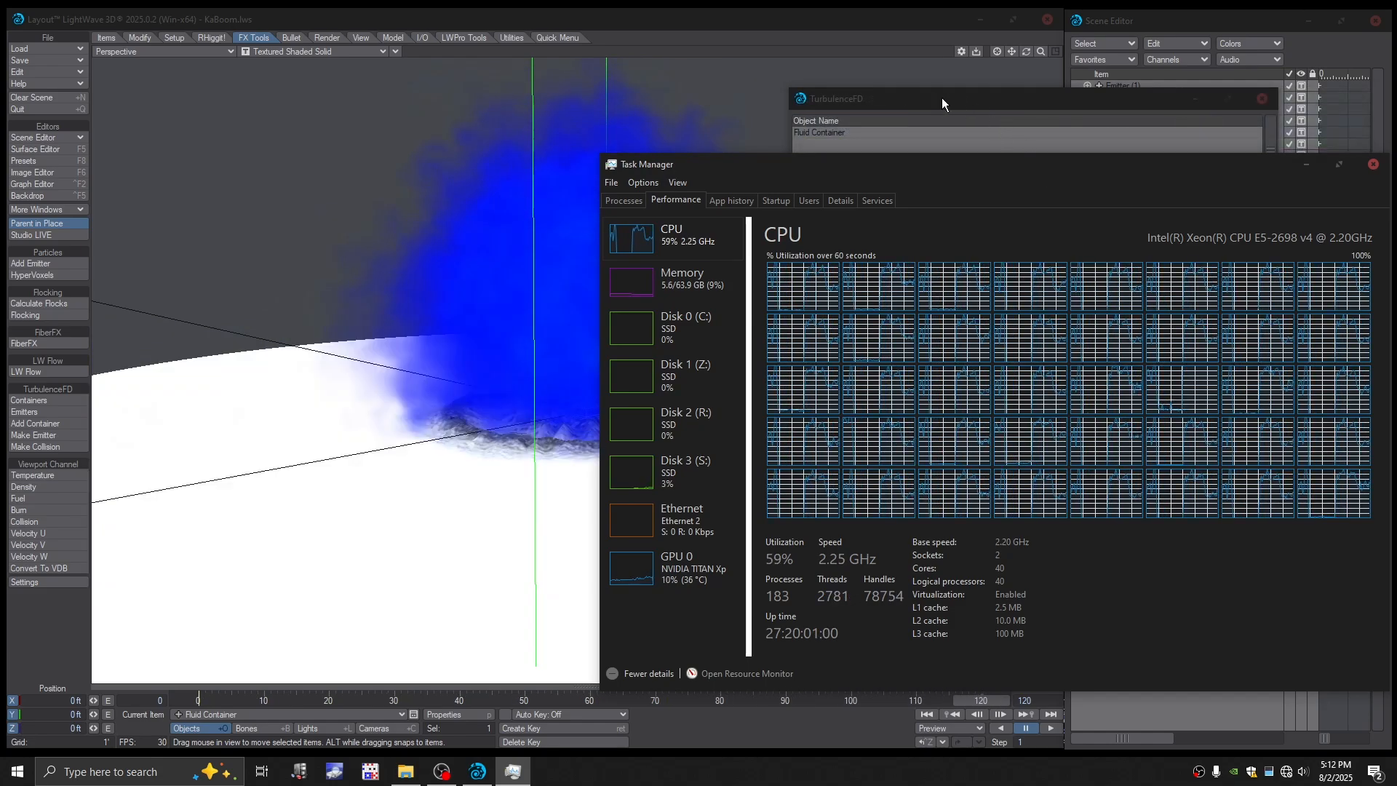
pyautogui.moveTo(835, 24); pyautogui.dragTo(841, 24)
# - Examine the simulated explosion inside the container from several angles at different frames up to frame 120
pyautogui.scroll(-4, 601, 434)
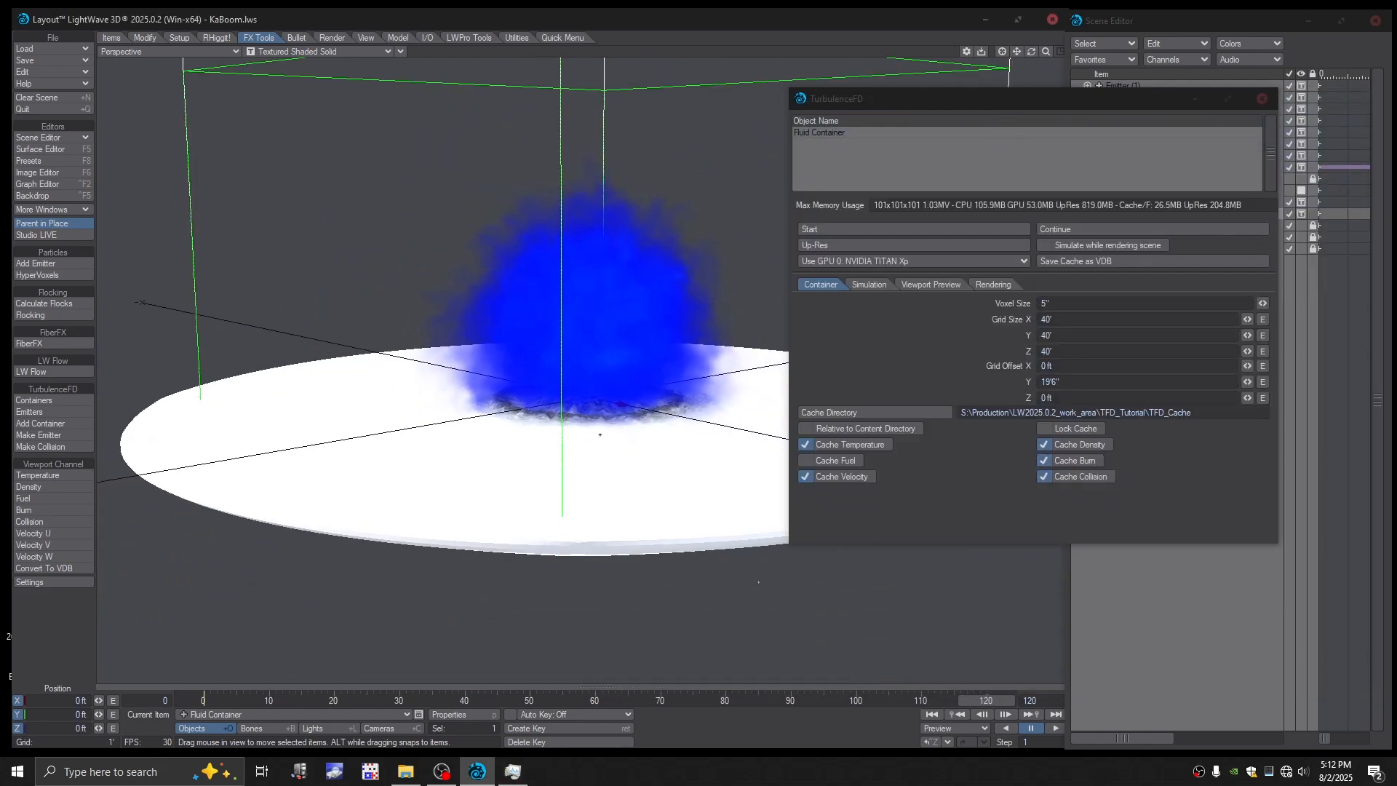
pyautogui.keyDown('alt'); pyautogui.keyDown('shift'); pyautogui.moveTo(600, 435); pyautogui.dragTo(600, 449); pyautogui.keyUp('shift'); pyautogui.keyUp('alt')
pyautogui.moveTo(1080, 99); pyautogui.dragTo(1177, 117)
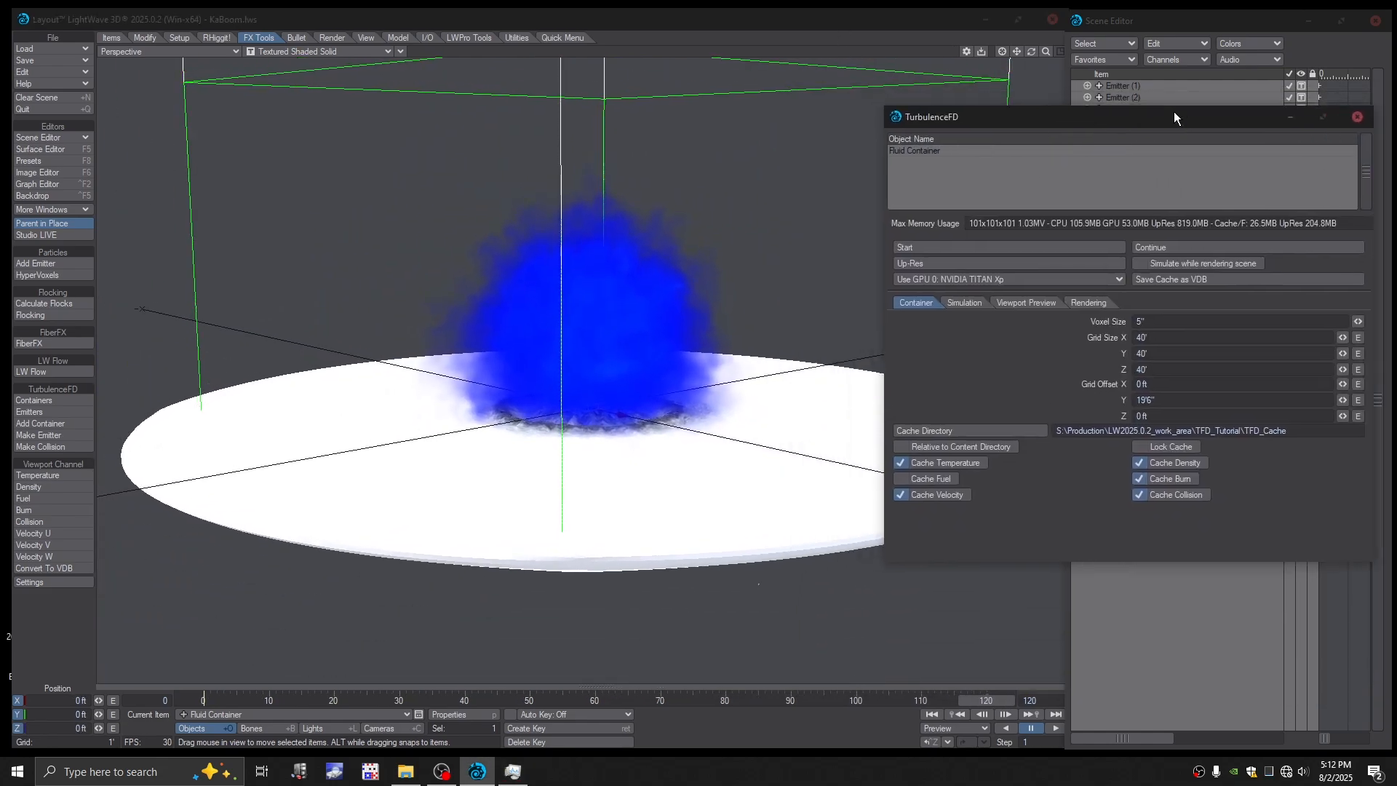
pyautogui.moveTo(285, 702); pyautogui.dragTo(380, 701)
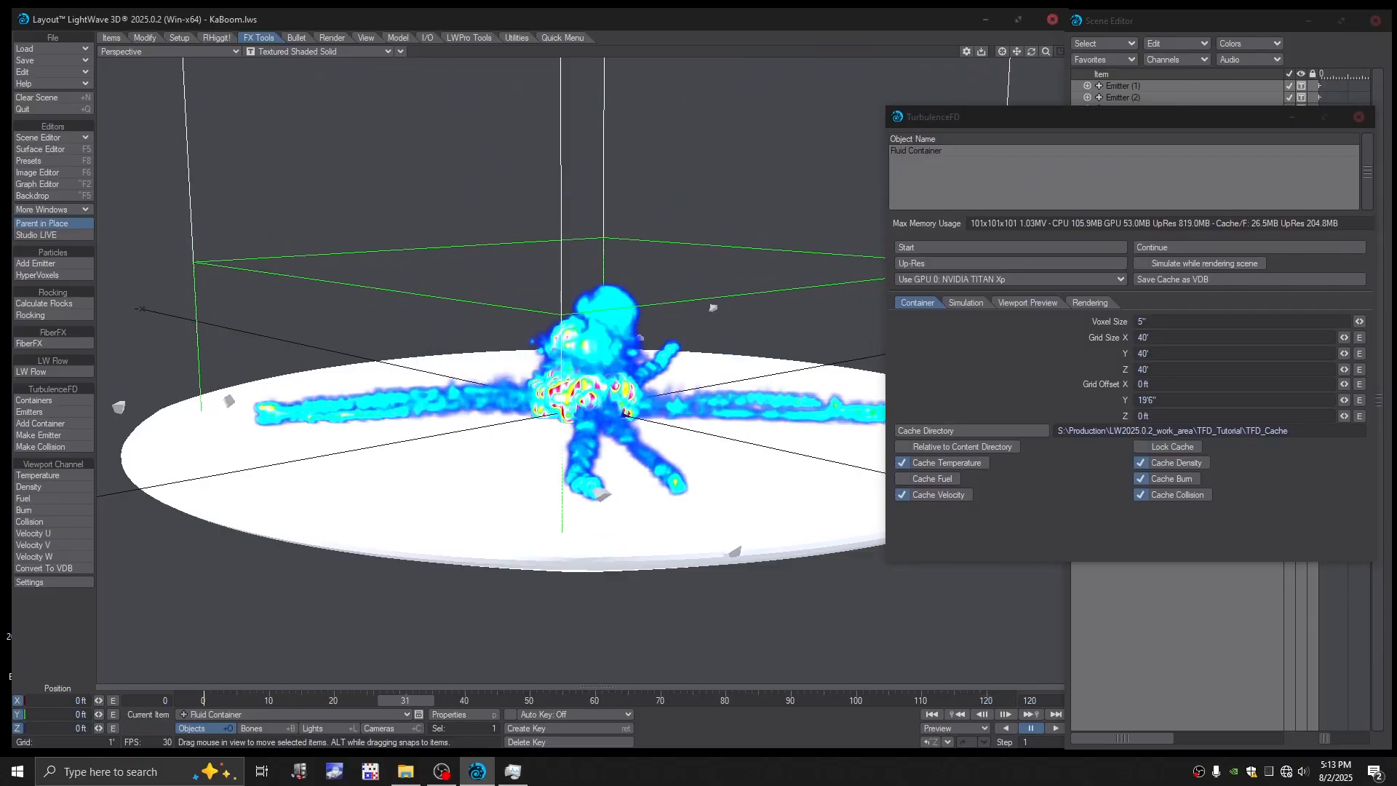
pyautogui.keyDown('alt'); pyautogui.moveTo(387, 432); pyautogui.dragTo(355, 451); pyautogui.keyUp('alt')
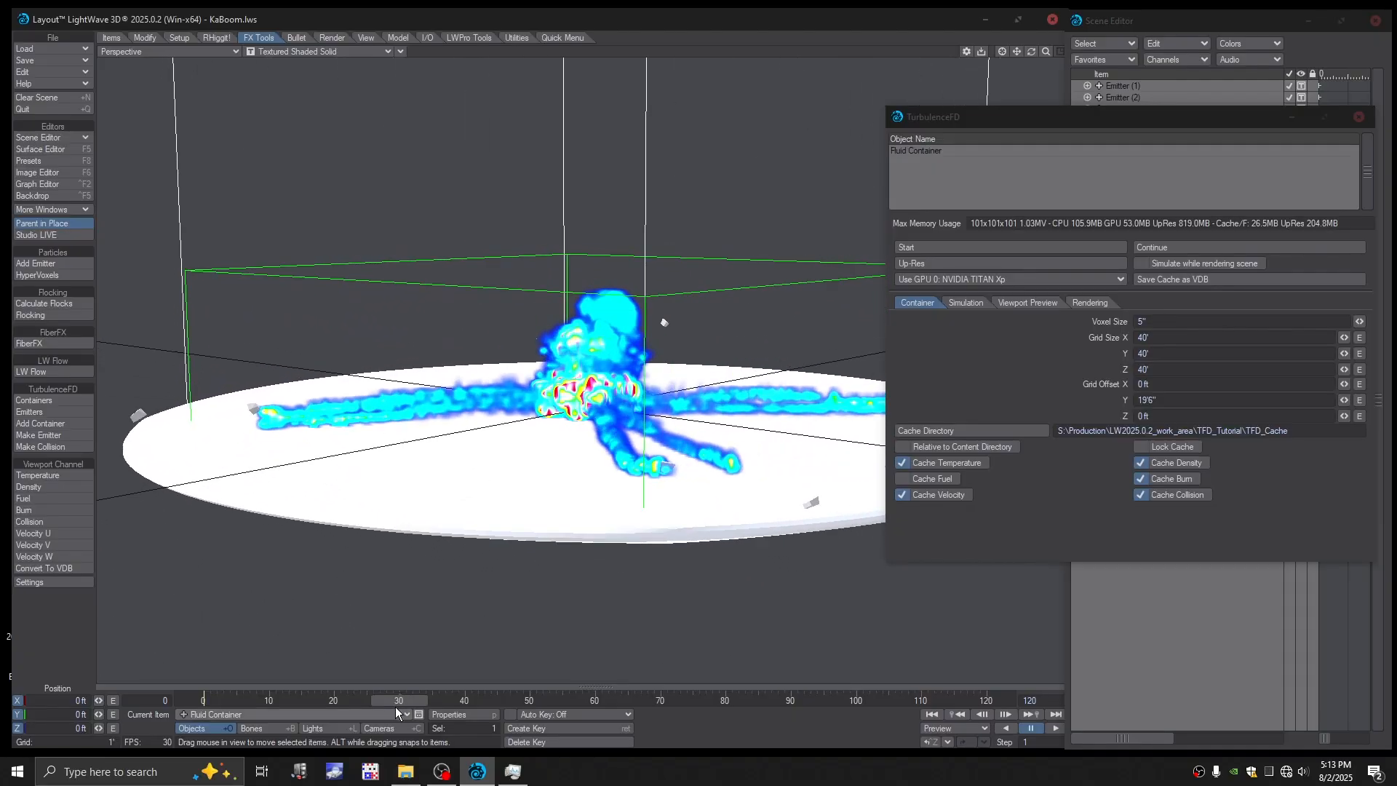
pyautogui.moveTo(399, 702); pyautogui.dragTo(660, 702)
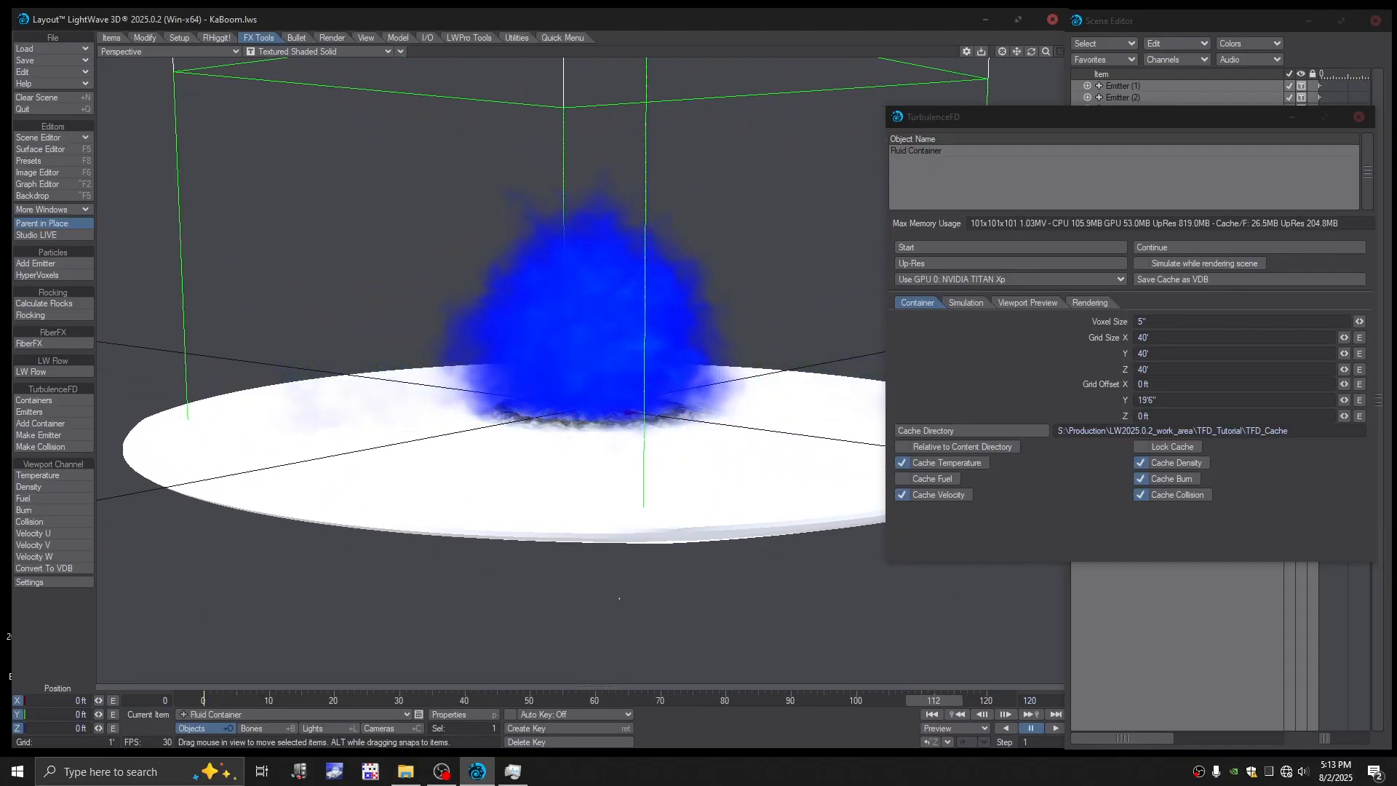
pyautogui.keyDown('alt'); pyautogui.moveTo(520, 327); pyautogui.dragTo(500, 363); pyautogui.keyUp('alt')
pyautogui.scroll(-4, 500, 370)
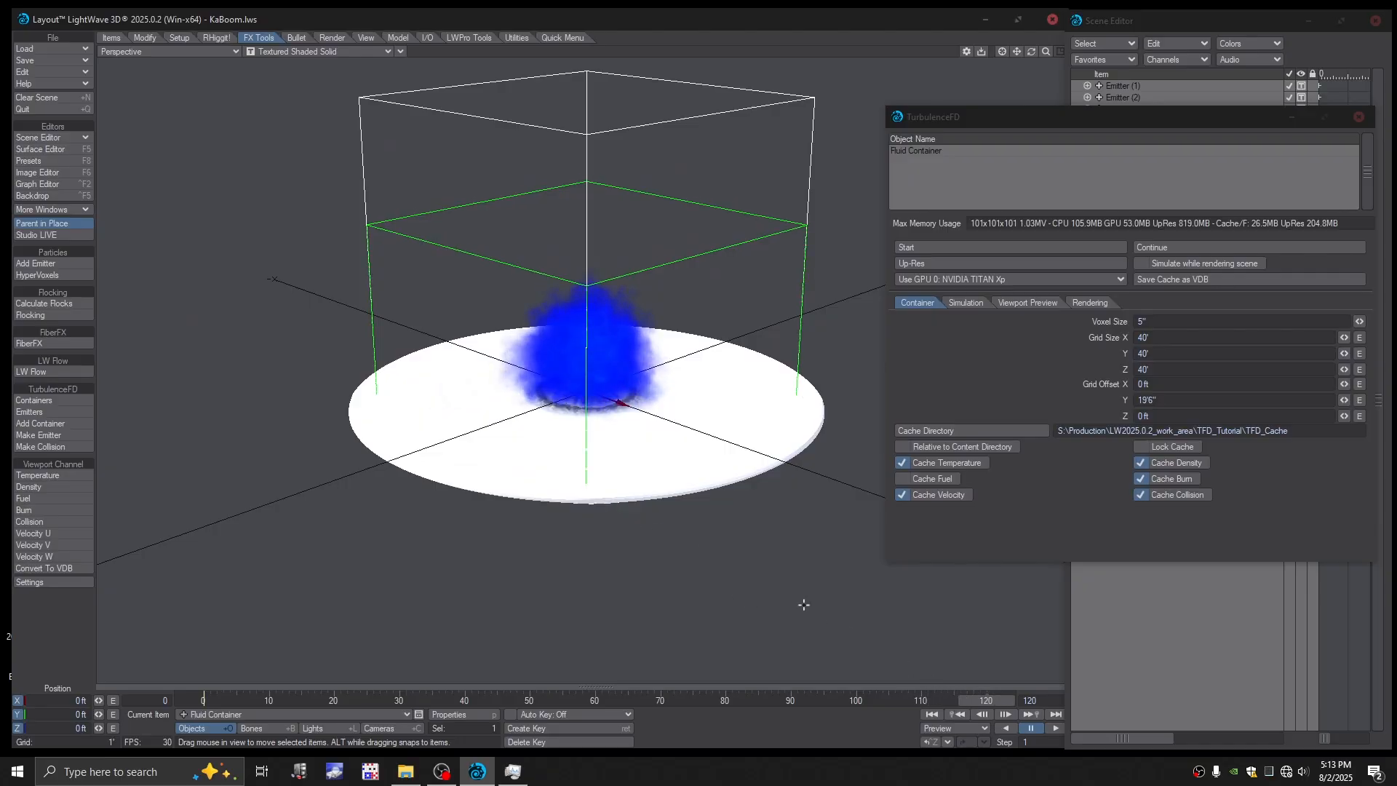
pyautogui.keyDown('alt'); pyautogui.moveTo(804, 605); pyautogui.dragTo(808, 564); pyautogui.keyUp('alt')
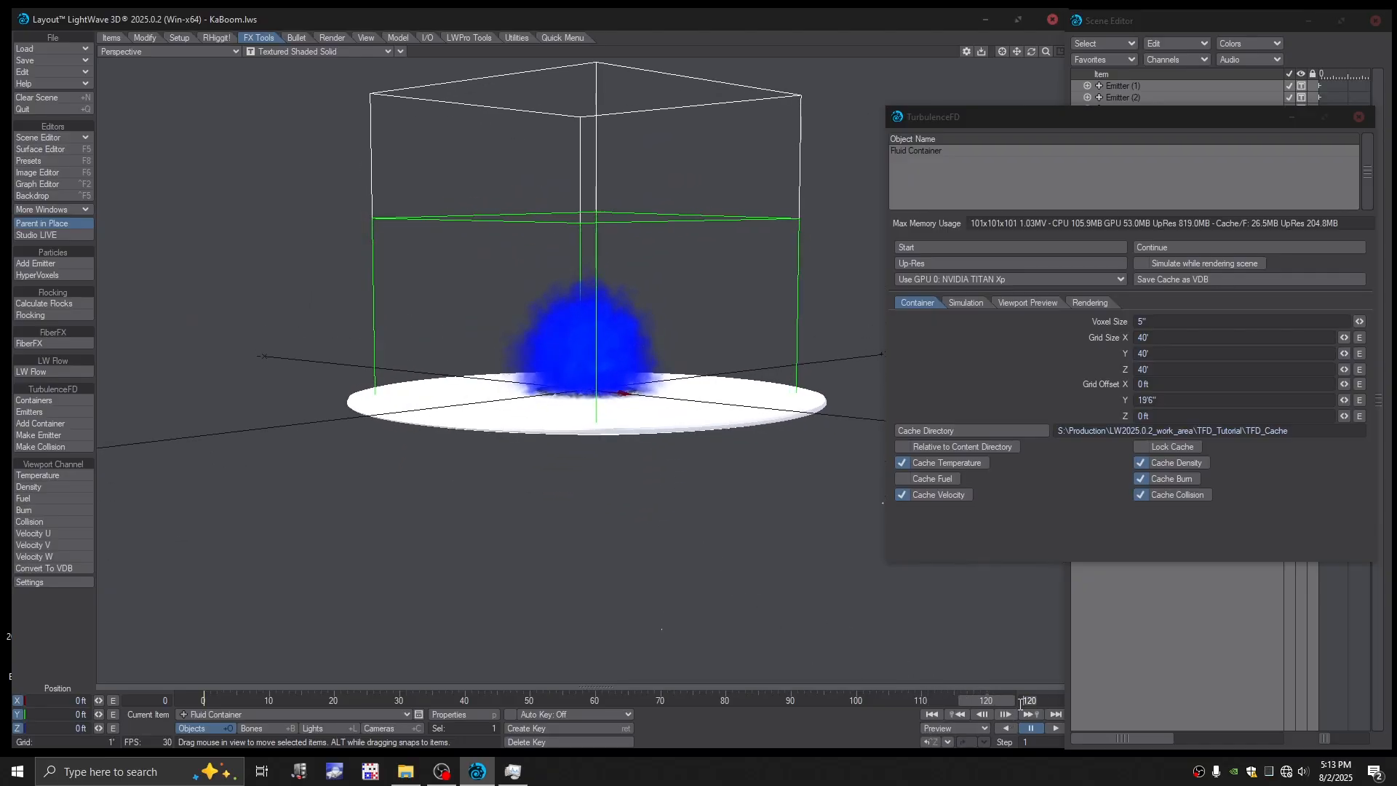
# - Extend the scene's last frame to 220 and move the timeline to frame 220
pyautogui.write('220')
pyautogui.press('Return')
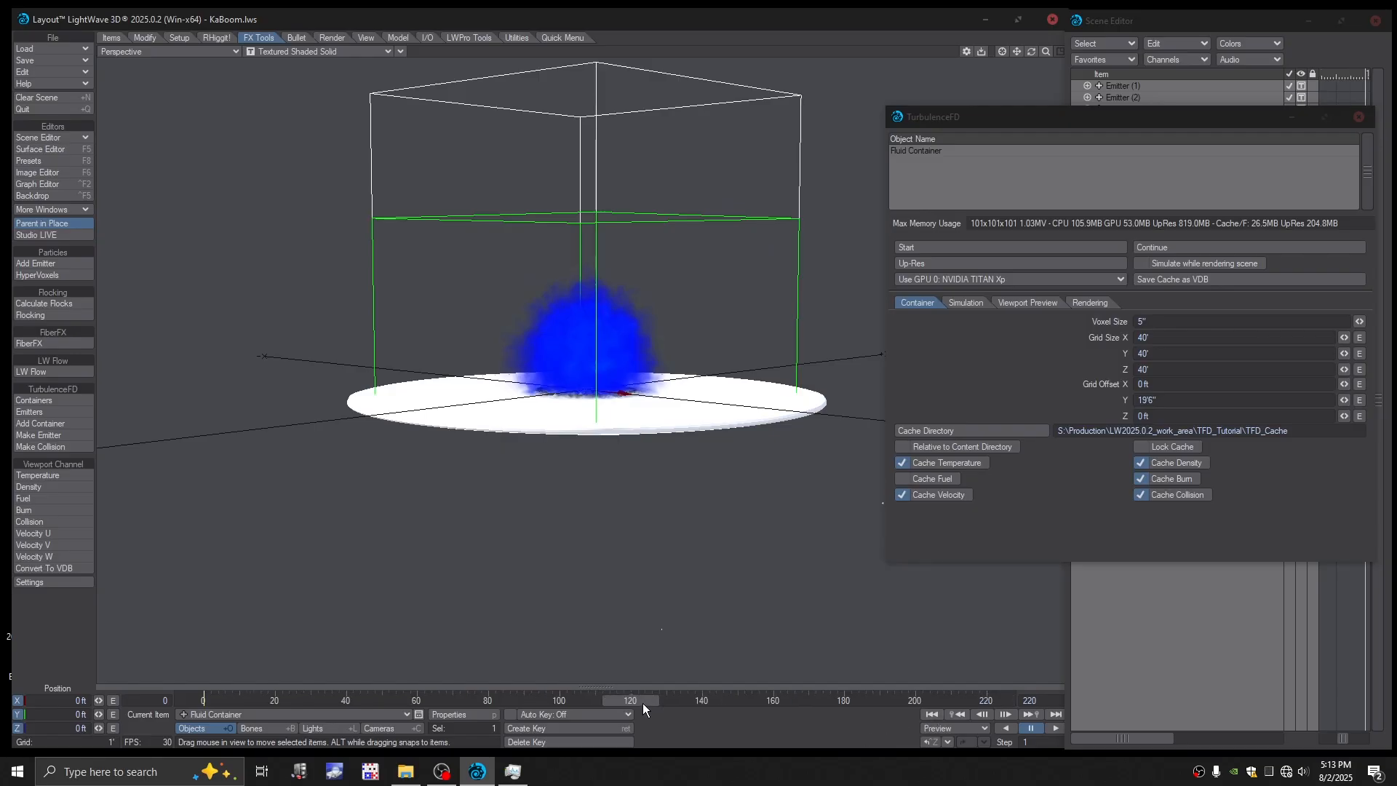
pyautogui.moveTo(643, 703); pyautogui.dragTo(693, 703)
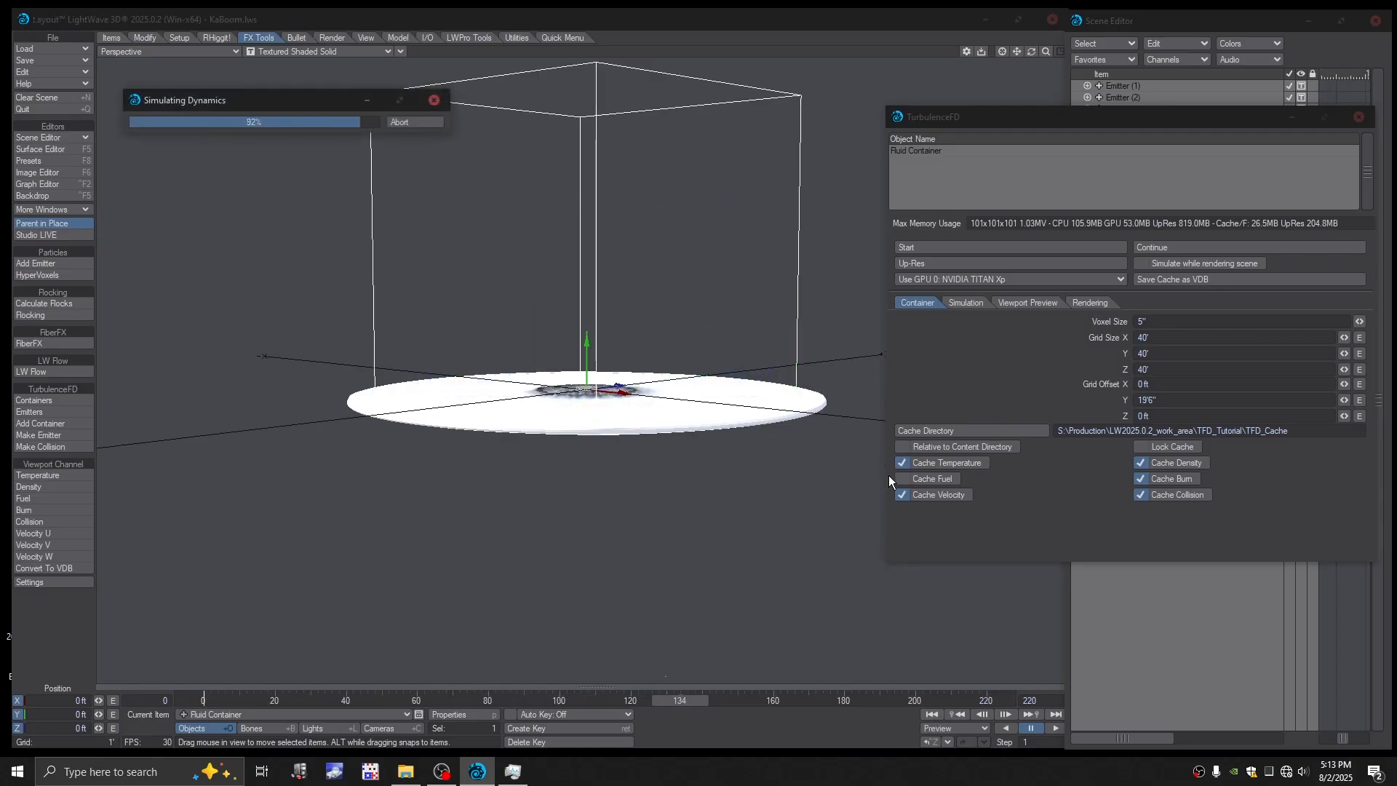
pyautogui.keyDown('alt'); pyautogui.moveTo(764, 506); pyautogui.dragTo(792, 535); pyautogui.keyUp('alt')
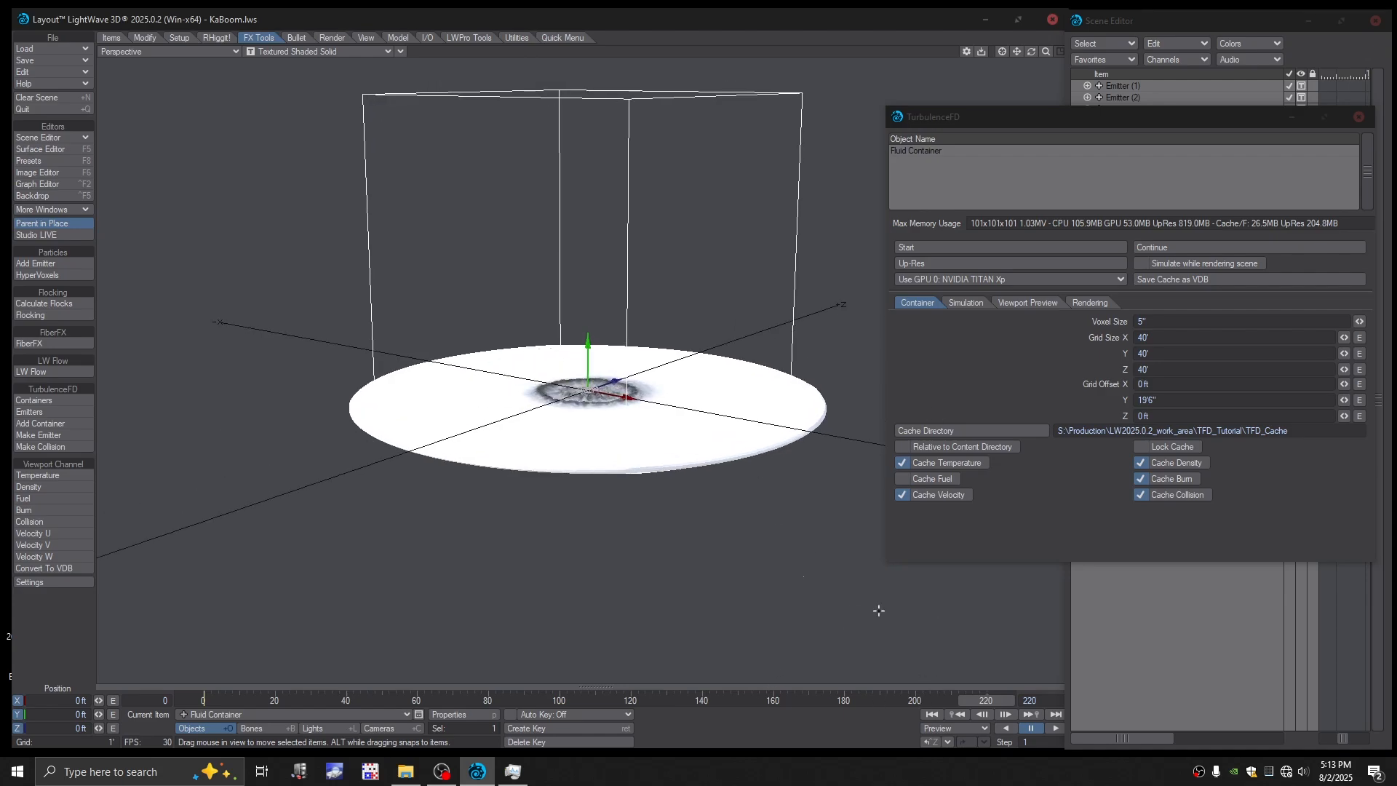
pyautogui.moveTo(986, 702)
pyautogui.mouseDown()
pyautogui.moveTo(448, 703)
pyautogui.moveTo(986, 703)
pyautogui.mouseUp()
# - Set the Fluid Container's Grid Size X and Z to 60'
pyautogui.click(1140, 337)
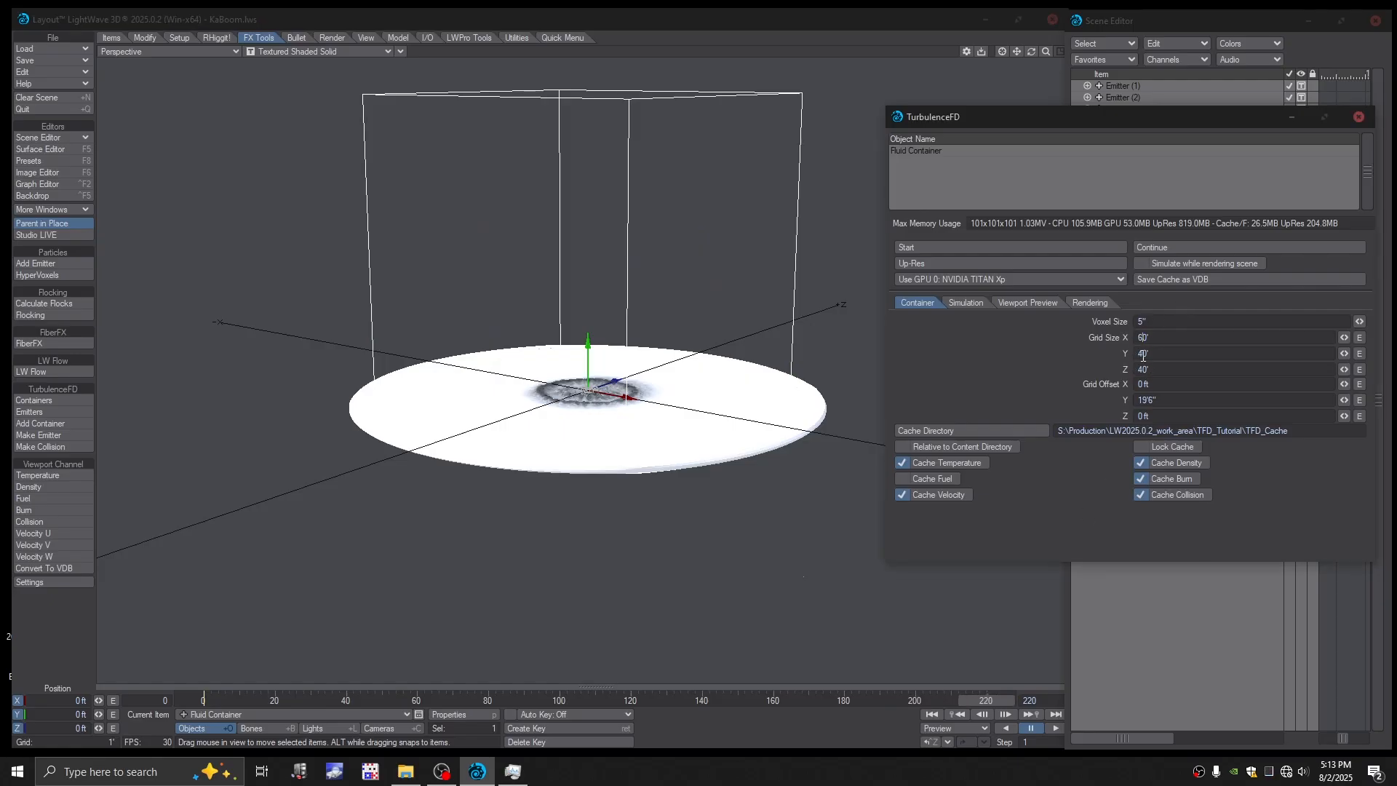
pyautogui.click(1143, 369)
pyautogui.press('BackSpace')
pyautogui.write('6')
pyautogui.press('Return')
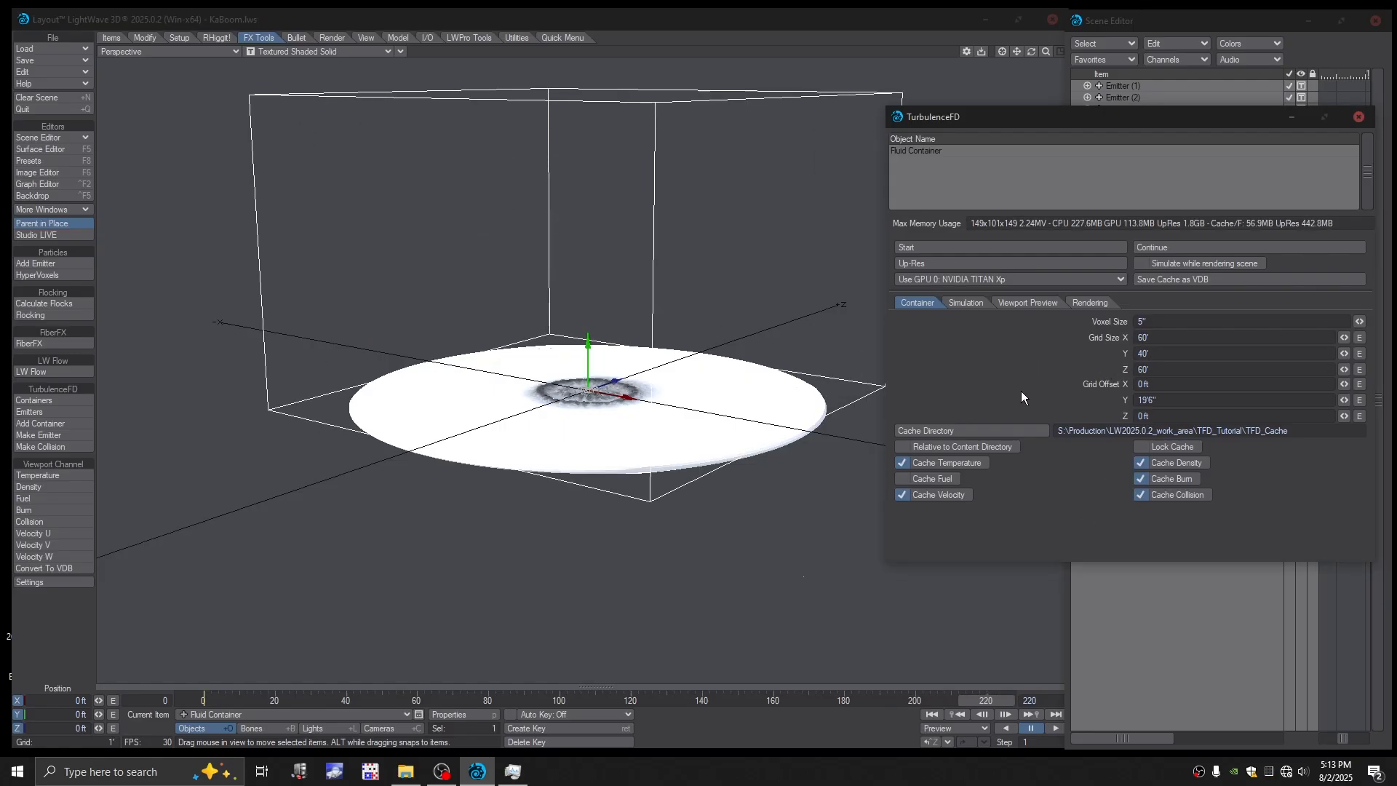
# - Position the camera at frame 220 by matching it to a perspective view of the crater, and move it closer in camera view
pyautogui.moveTo(974, 692)
pyautogui.mouseDown()
pyautogui.moveTo(495, 700)
pyautogui.moveTo(983, 700)
pyautogui.mouseUp()
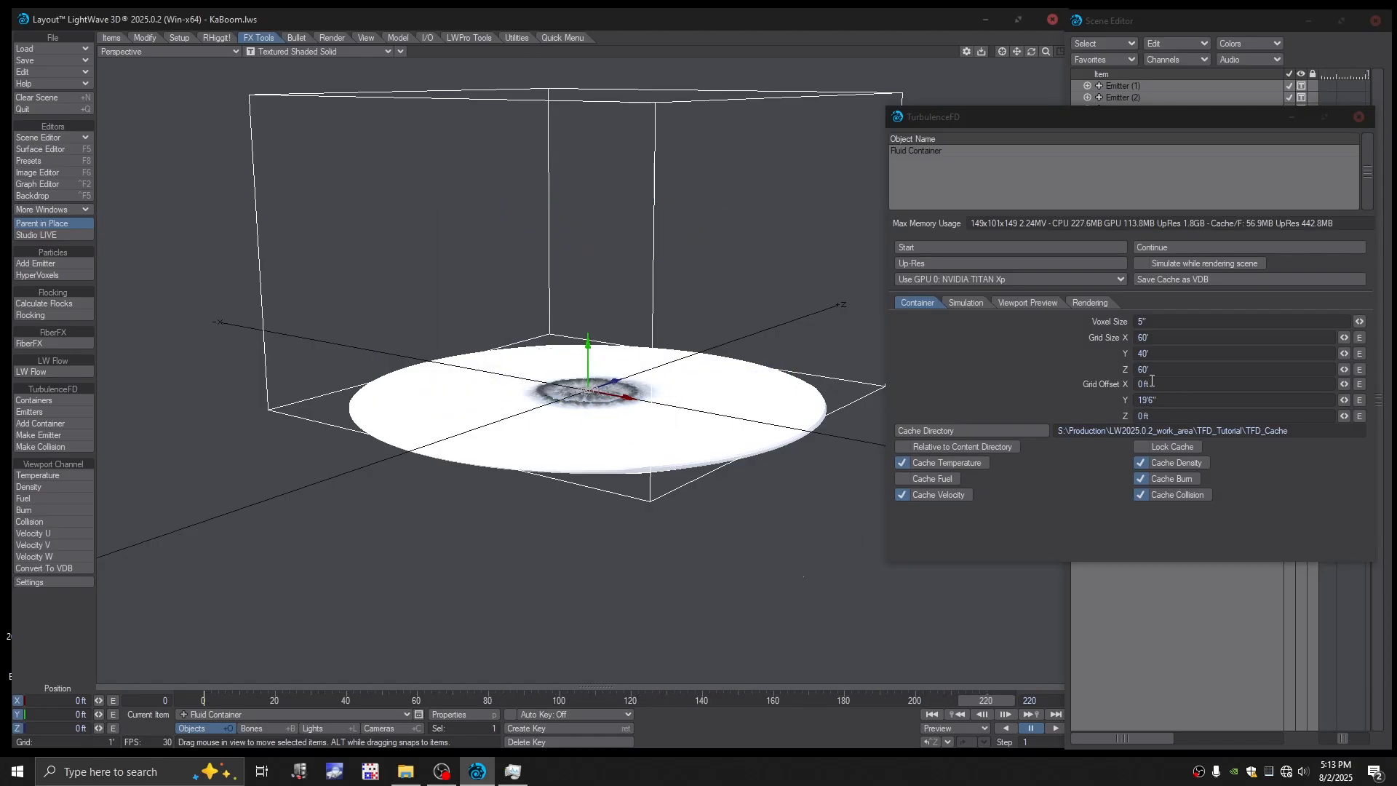
pyautogui.scroll(4, 692, 363)
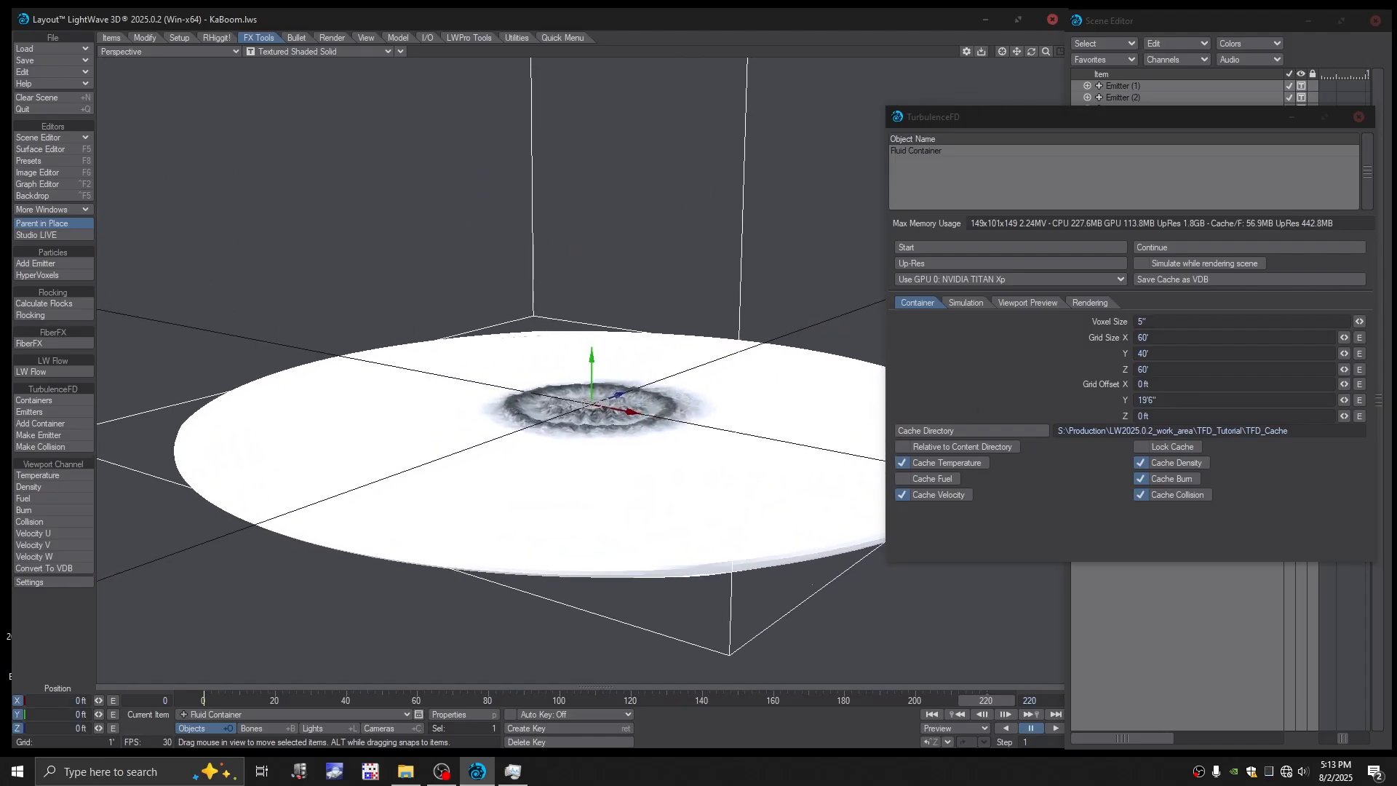
pyautogui.keyDown('alt'); pyautogui.keyDown('shift'); pyautogui.moveTo(642, 197); pyautogui.dragTo(640, 243); pyautogui.keyUp('shift'); pyautogui.keyUp('alt')
pyautogui.scroll(4, 640, 291)
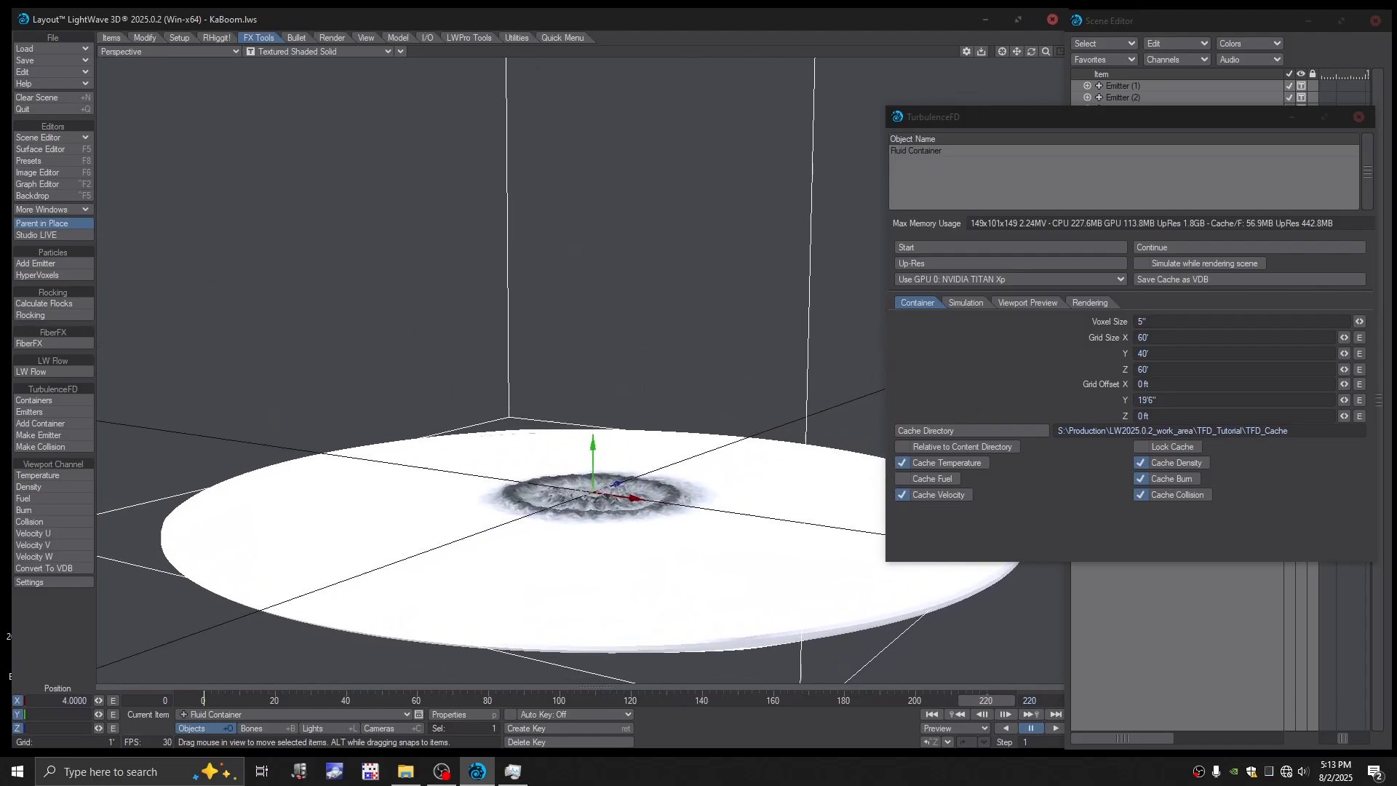
pyautogui.keyDown('alt'); pyautogui.keyDown('shift'); pyautogui.moveTo(640, 466); pyautogui.dragTo(591, 473); pyautogui.keyUp('shift'); pyautogui.keyUp('alt')
pyautogui.keyDown('alt'); pyautogui.keyDown('shift'); pyautogui.moveTo(654, 342); pyautogui.dragTo(645, 335); pyautogui.keyUp('shift'); pyautogui.keyUp('alt')
pyautogui.scroll(1, 664, 342)
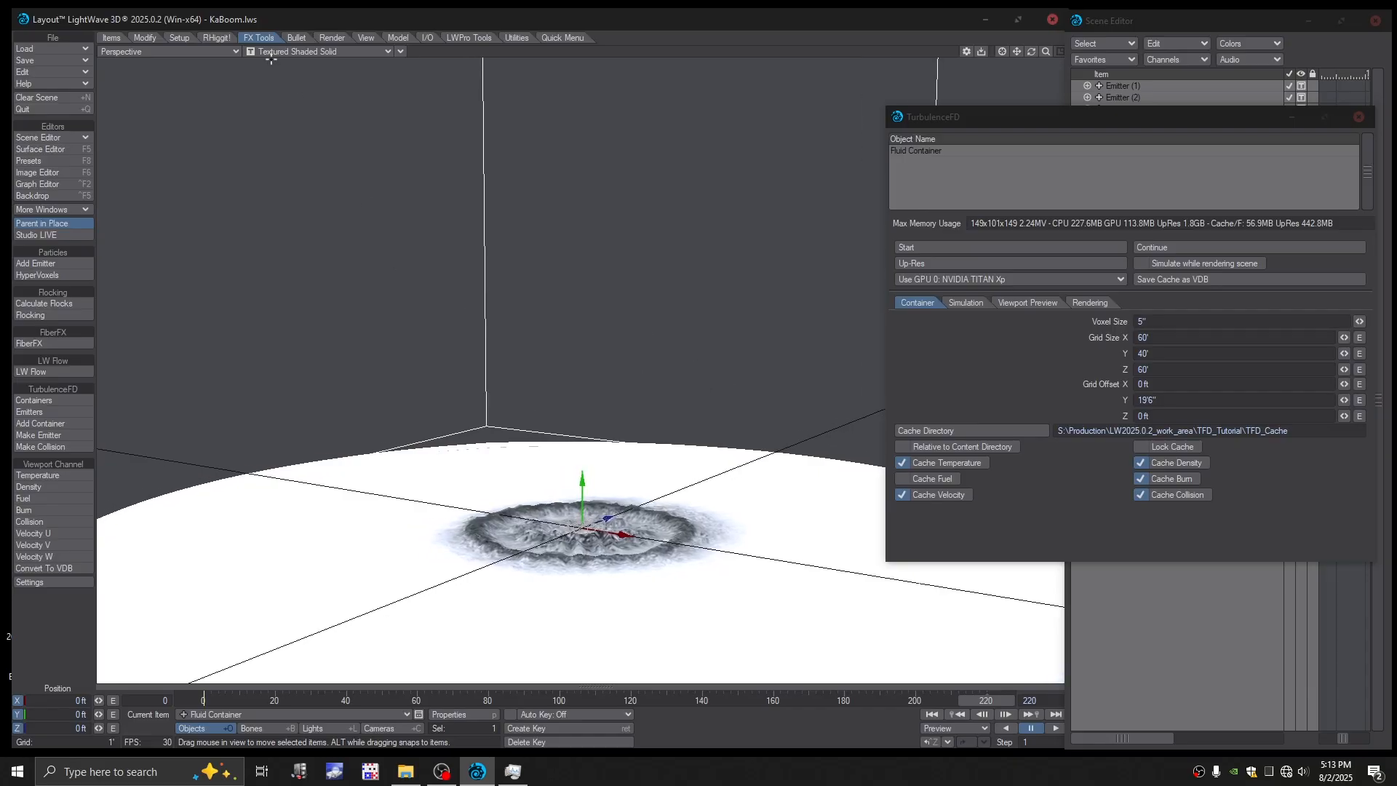
pyautogui.click(407, 727)
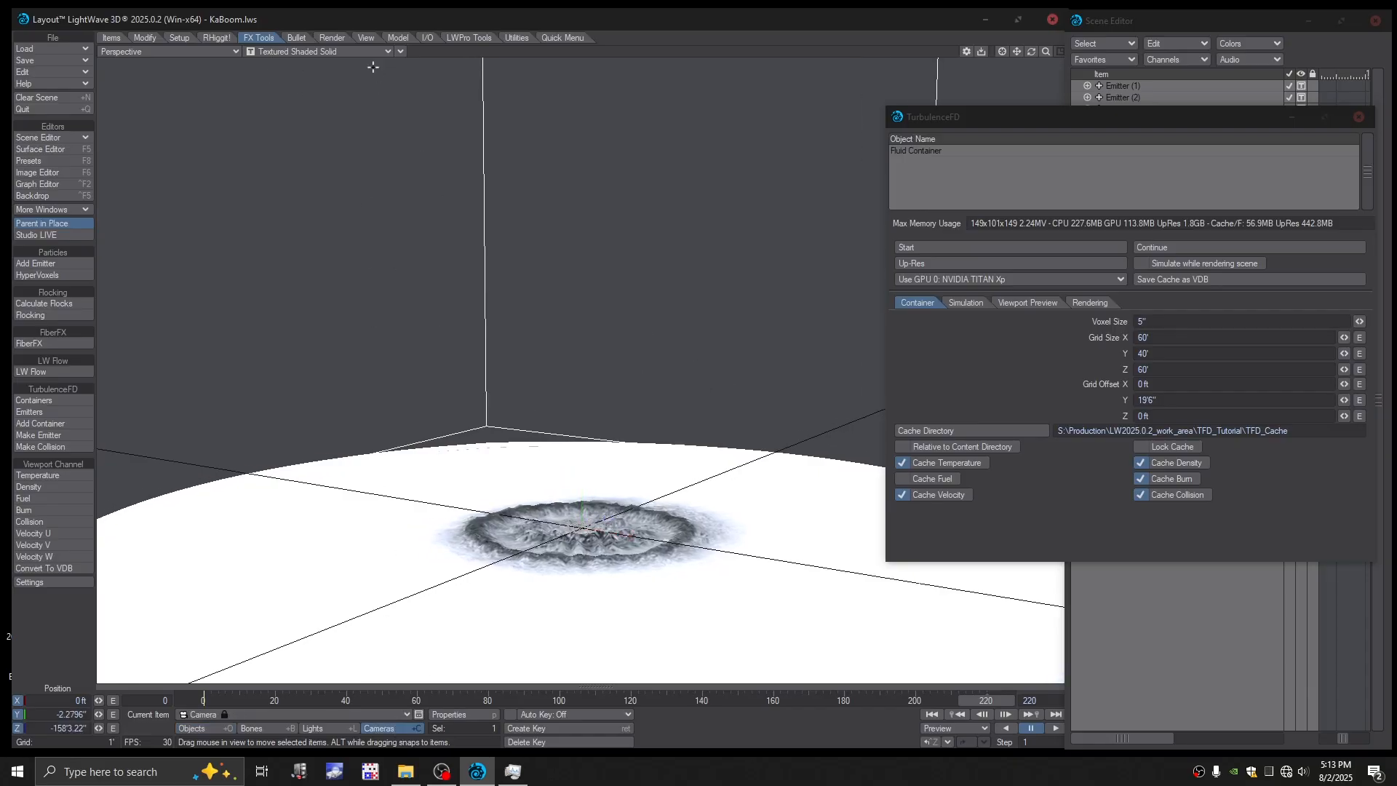
pyautogui.click(401, 51)
pyautogui.moveTo(434, 251)
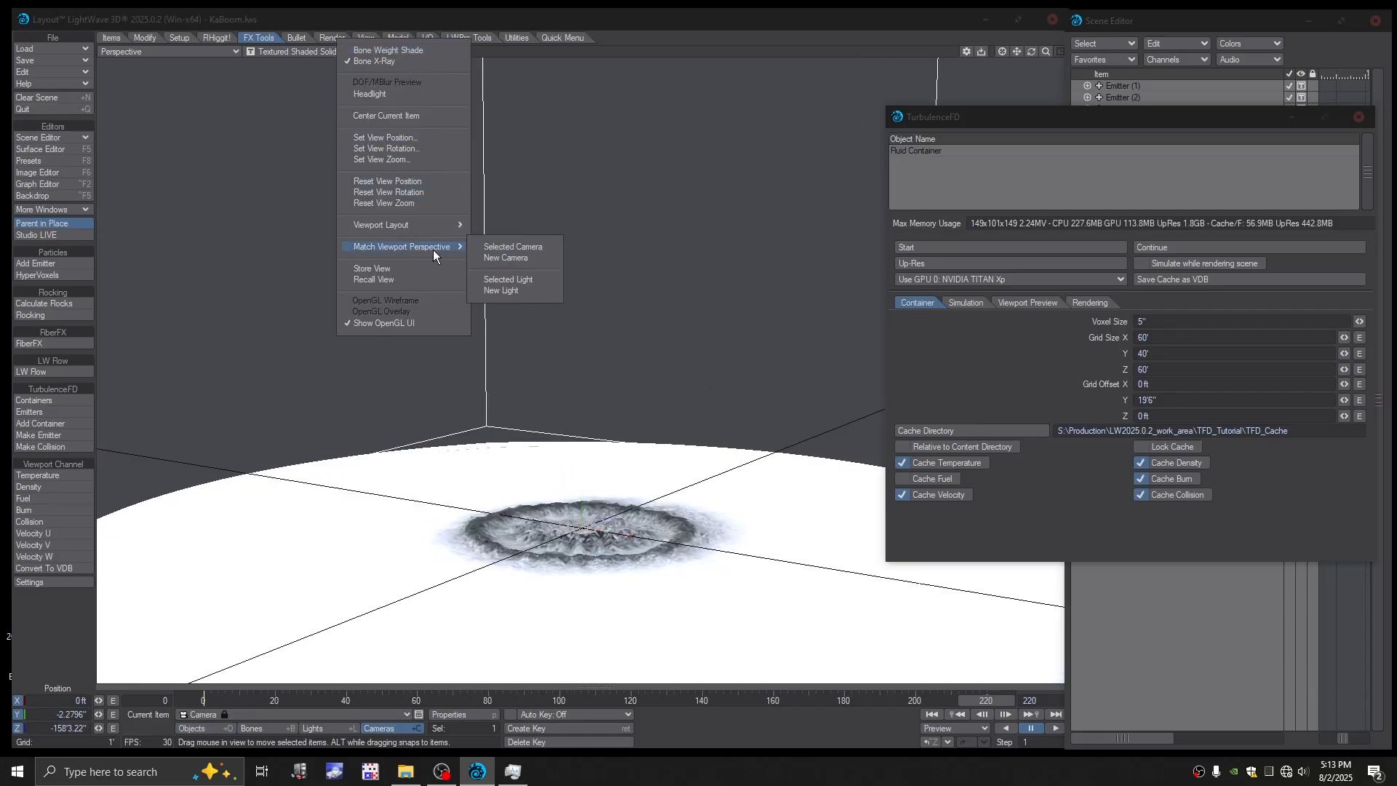
pyautogui.click(514, 255)
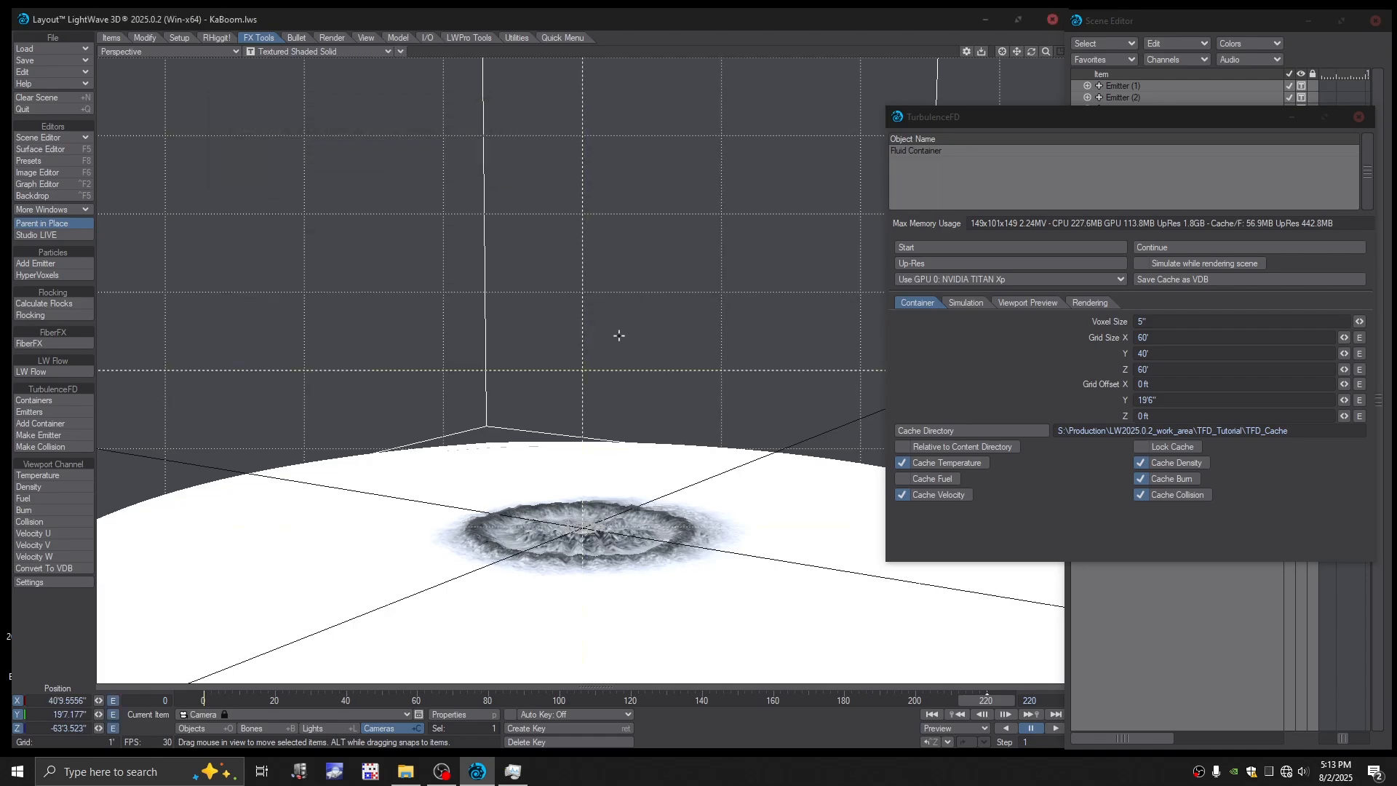
pyautogui.press('6')
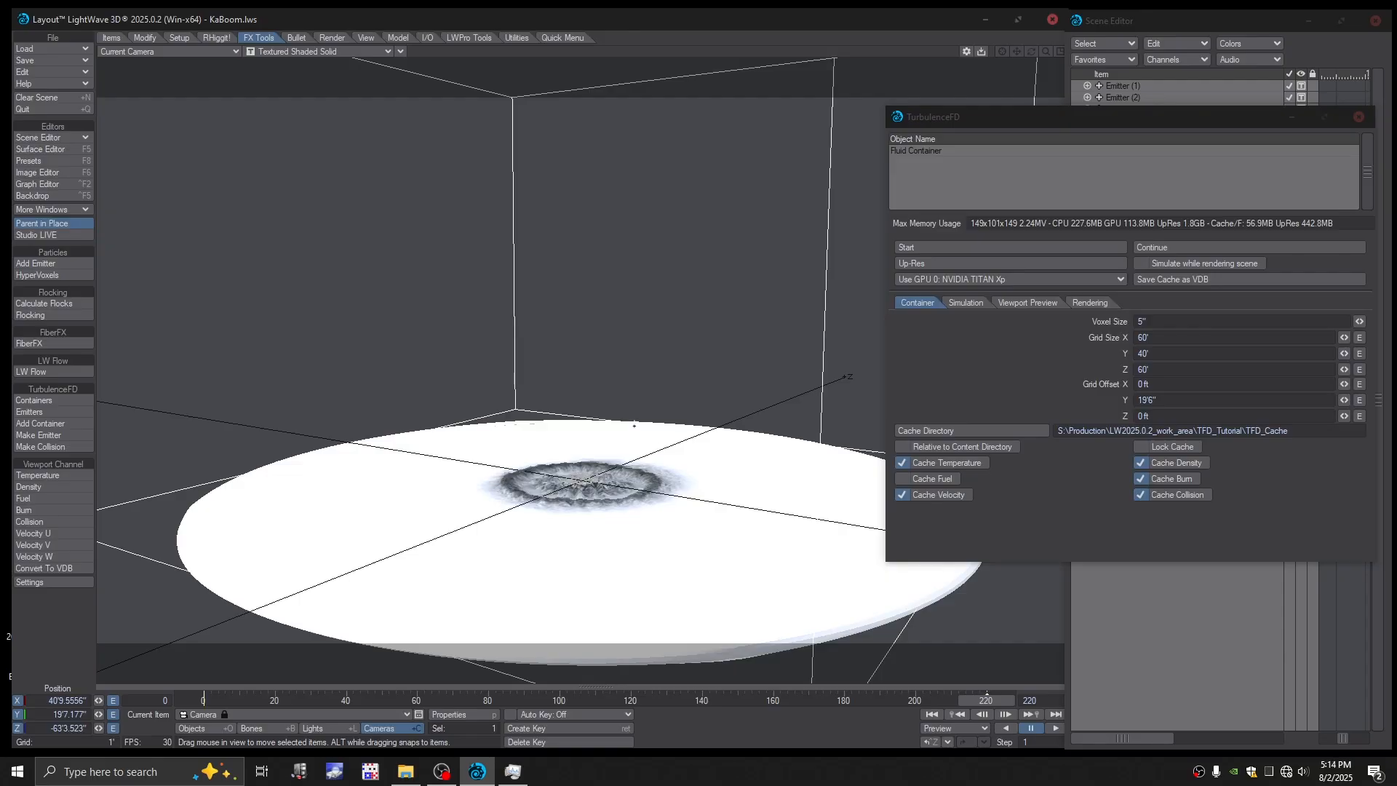
pyautogui.moveTo(635, 426); pyautogui.dragTo(580, 322)
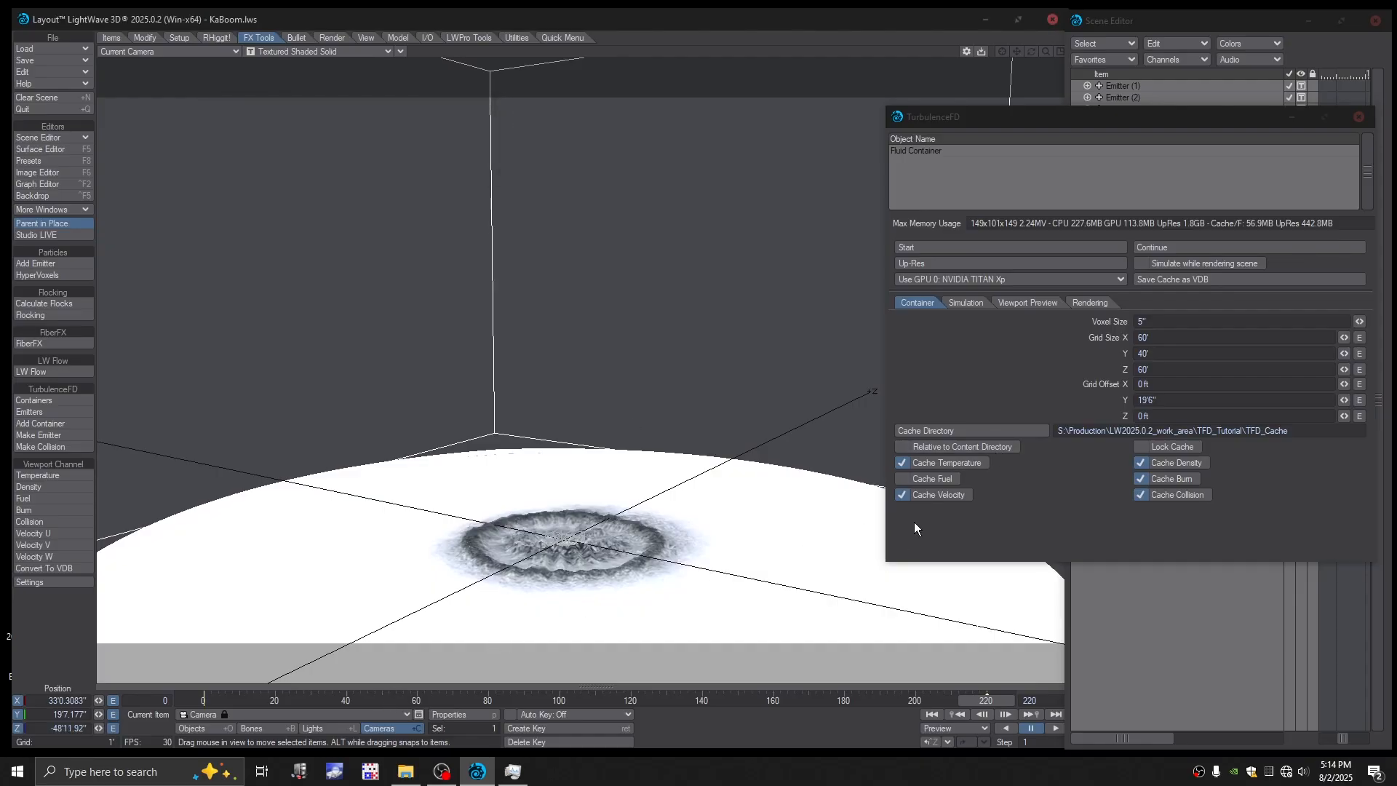
# - Restart the Fluid Container simulation, overwriting the existing cache, and stop it at about frame 21
pyautogui.click(928, 247)
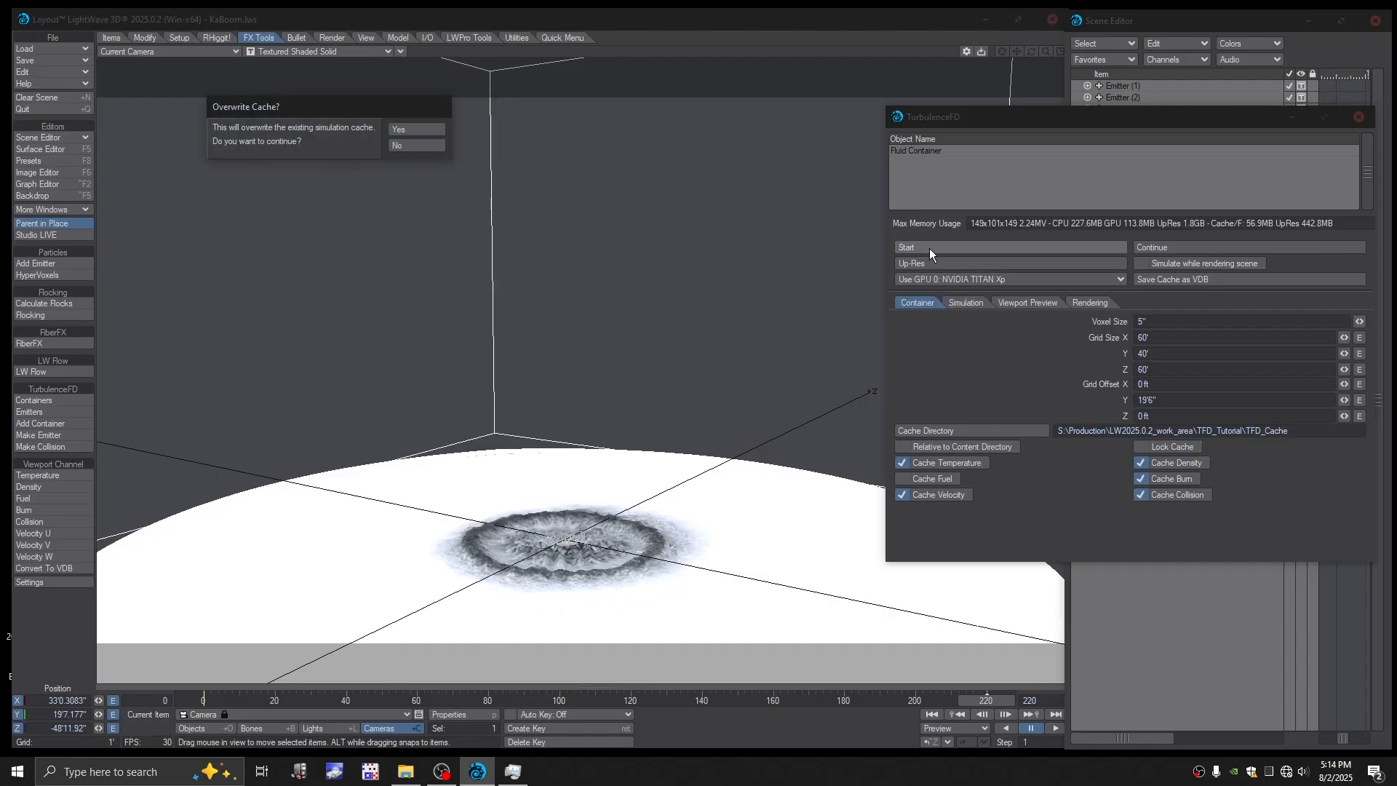
pyautogui.press('Return')
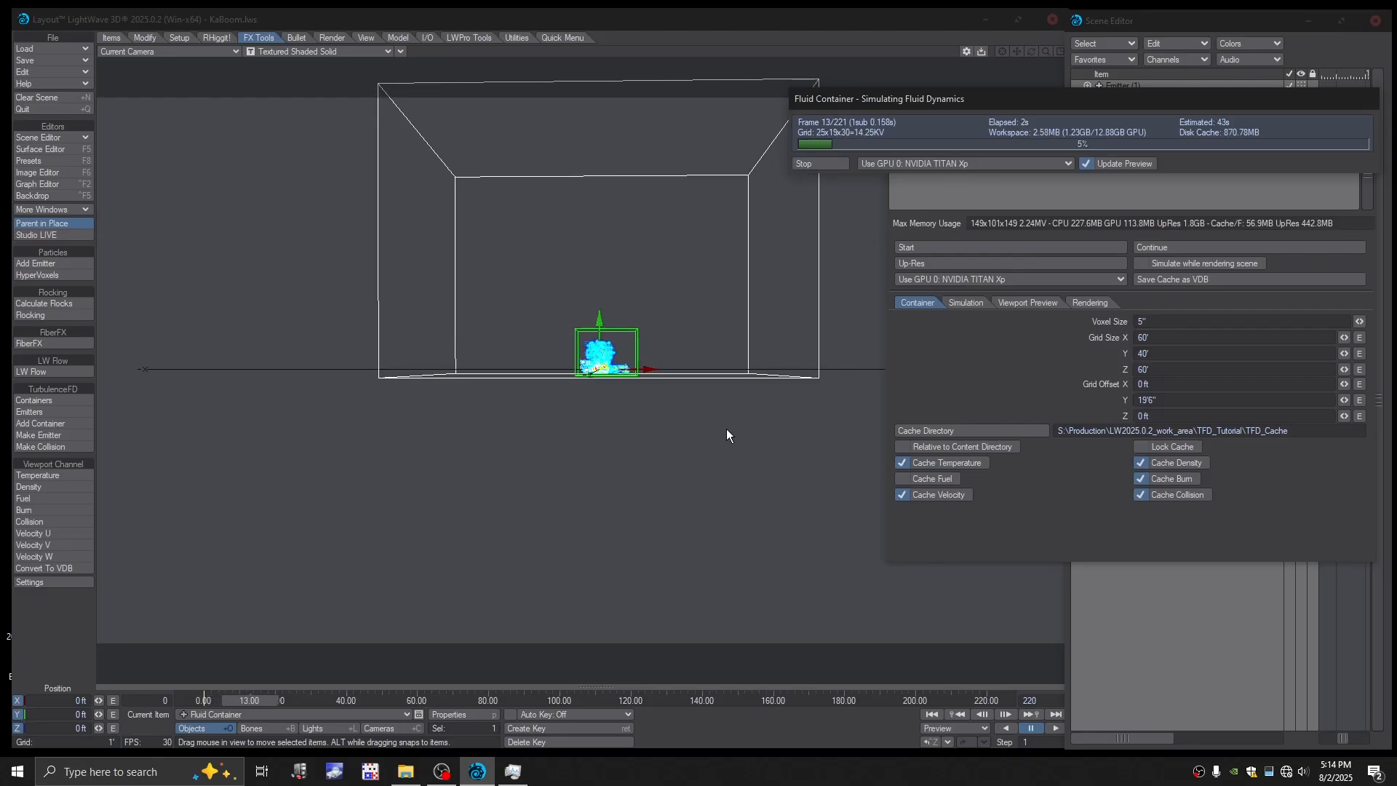
pyautogui.click(814, 163)
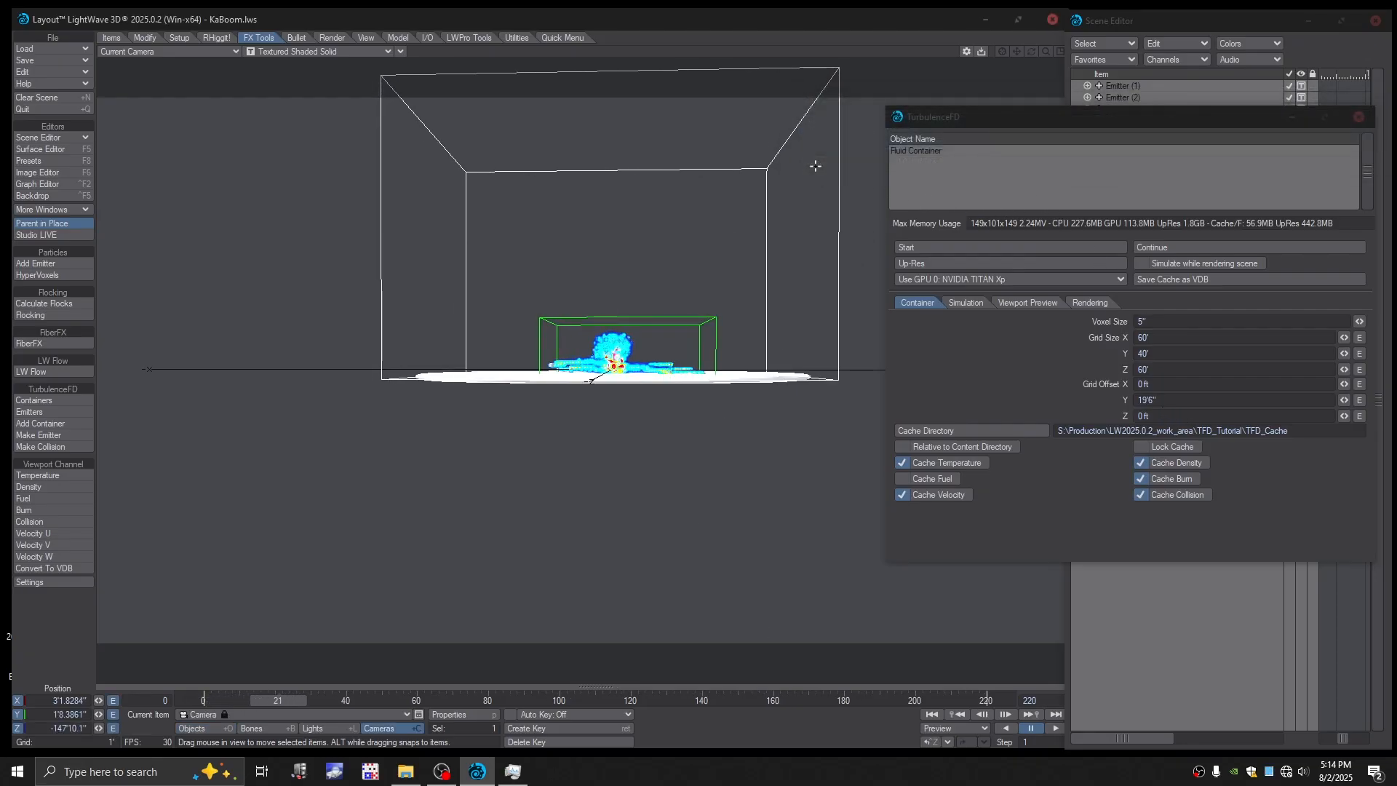
# - Keyframe the camera's framing from frame 220 at frame 0 as well, and return the timeline to frame 0
pyautogui.click(986, 697)
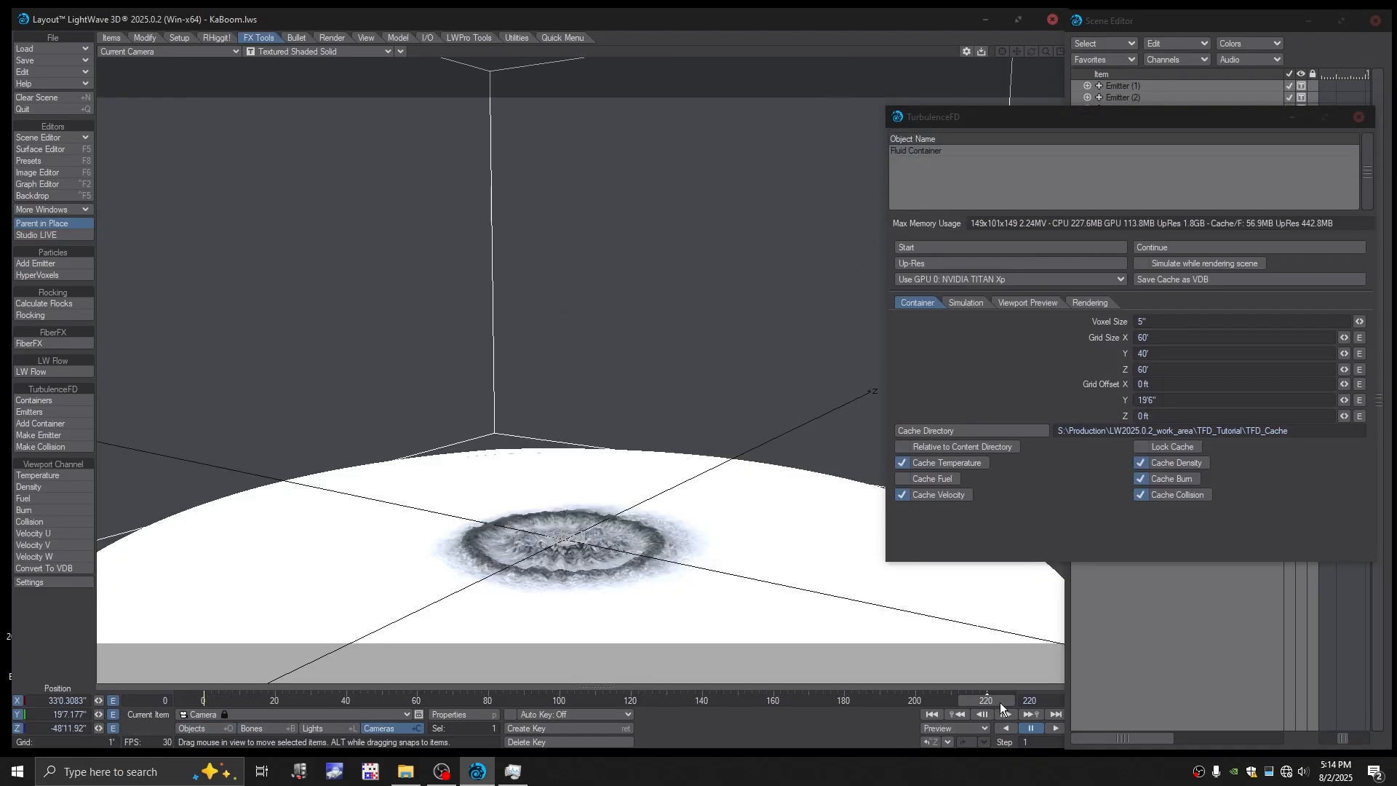
pyautogui.press('Return')
pyautogui.press('Return')
pyautogui.moveTo(990, 704); pyautogui.dragTo(204, 703)
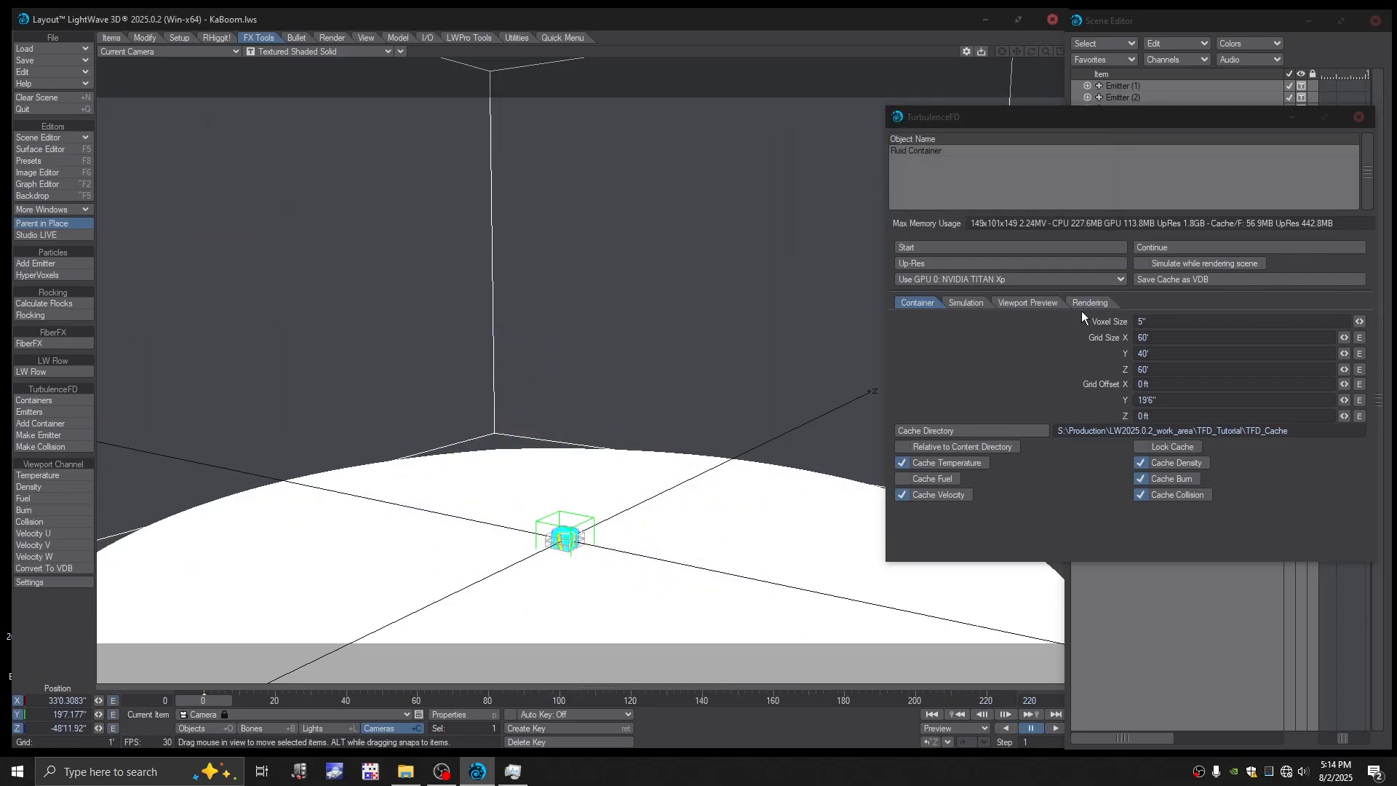
# - Start the Fluid Container simulation from frame 0, overwriting the existing cache
pyautogui.click(915, 247)
pyautogui.click(416, 129)
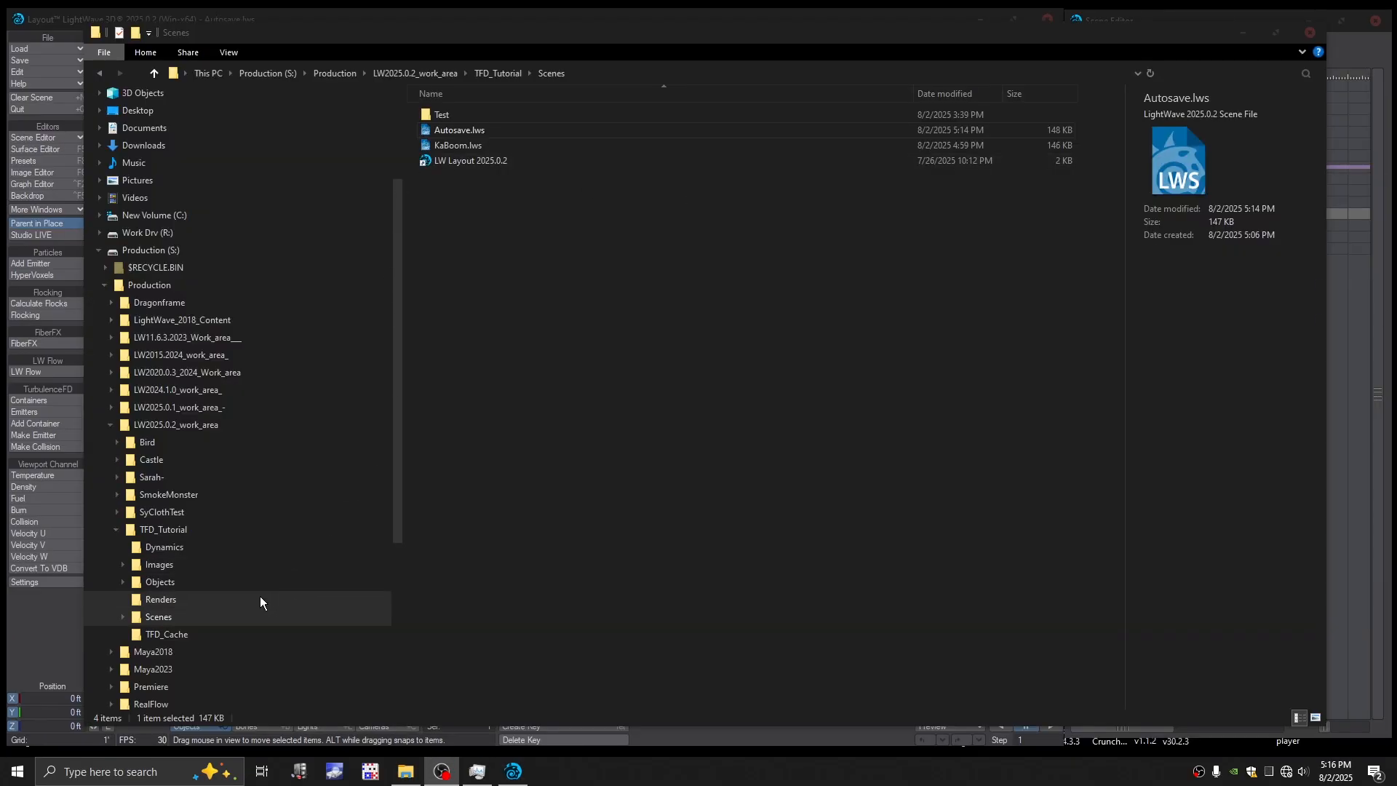
# - Look up the autosaved scene file in the Scenes folder and the TFD_Cache folder, and return to Layout
pyautogui.click(170, 635)
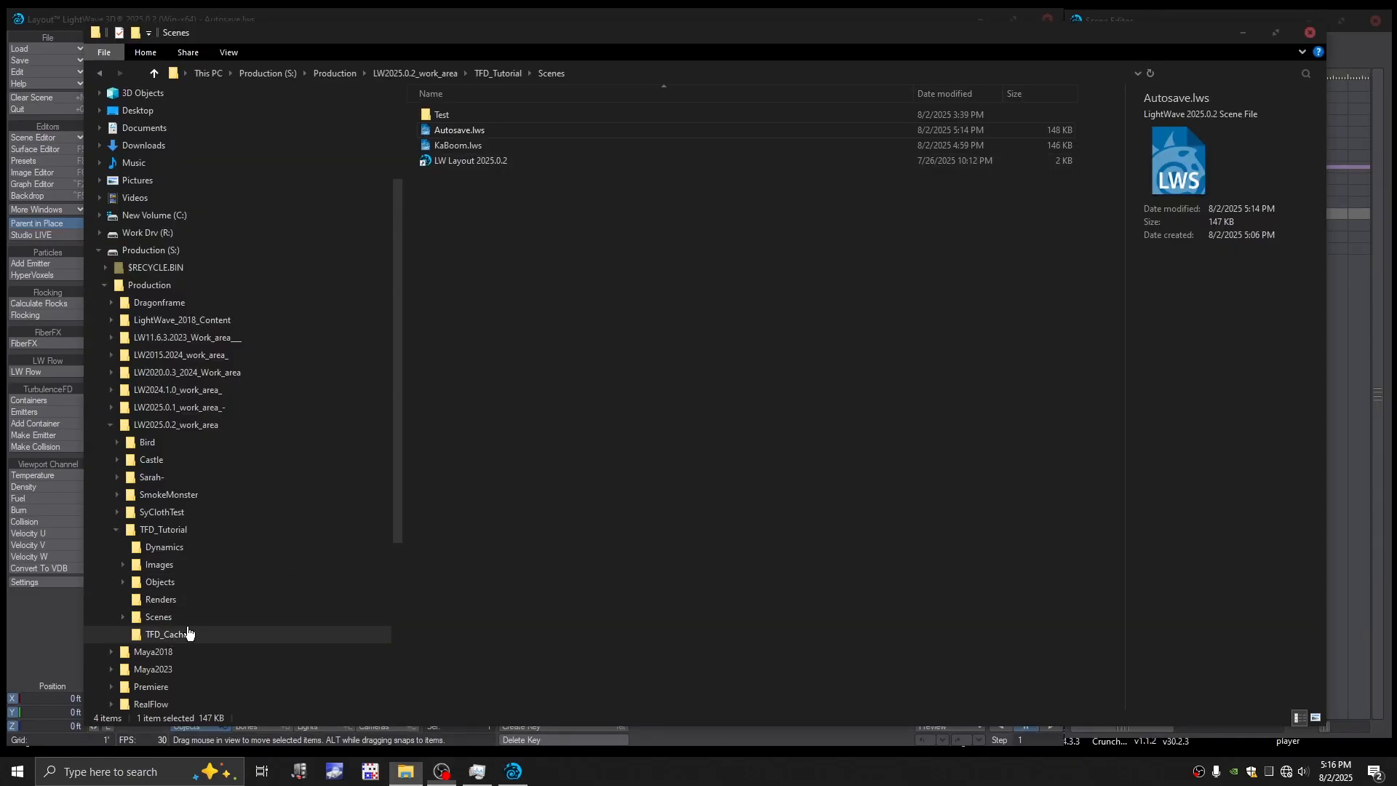
pyautogui.click(177, 620)
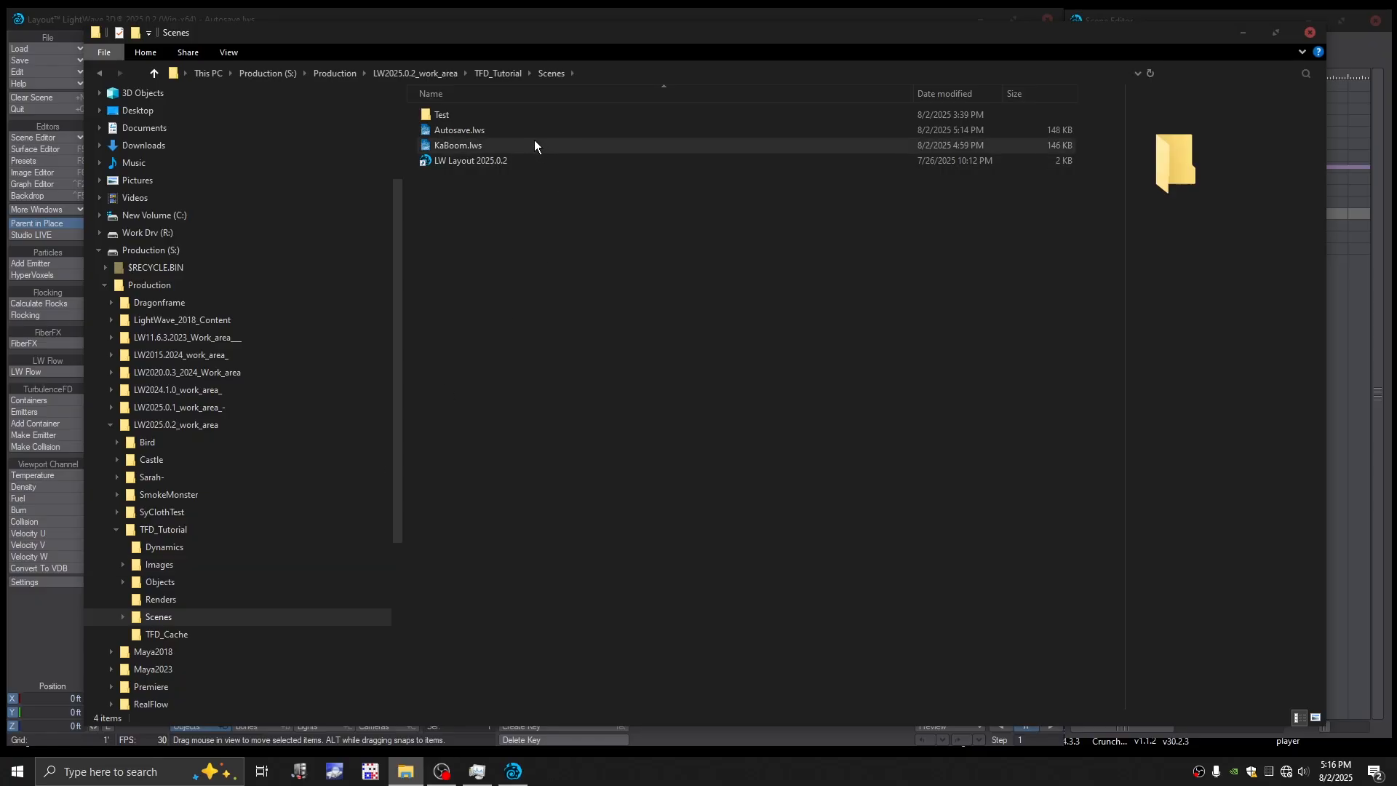
pyautogui.click(457, 132)
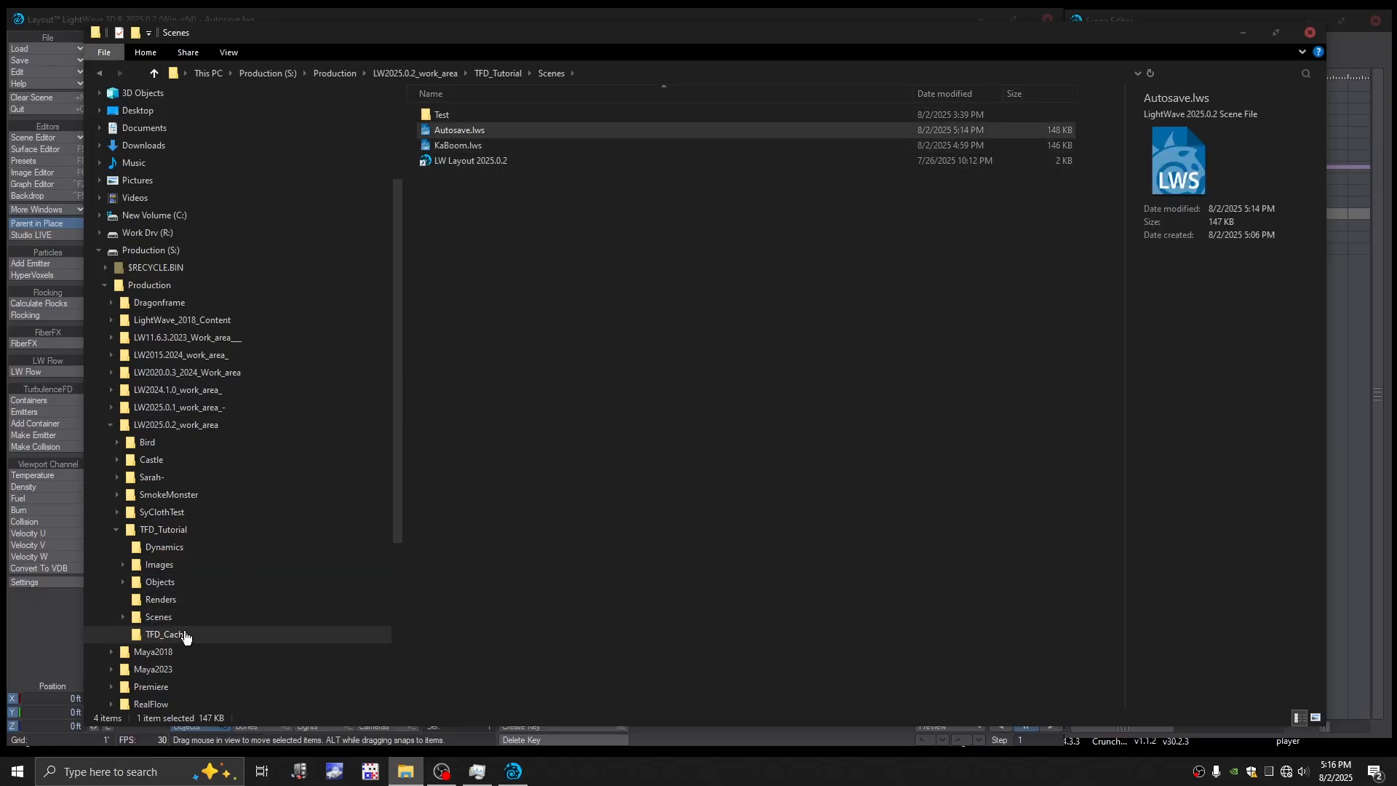
pyautogui.click(185, 634)
pyautogui.click(170, 620)
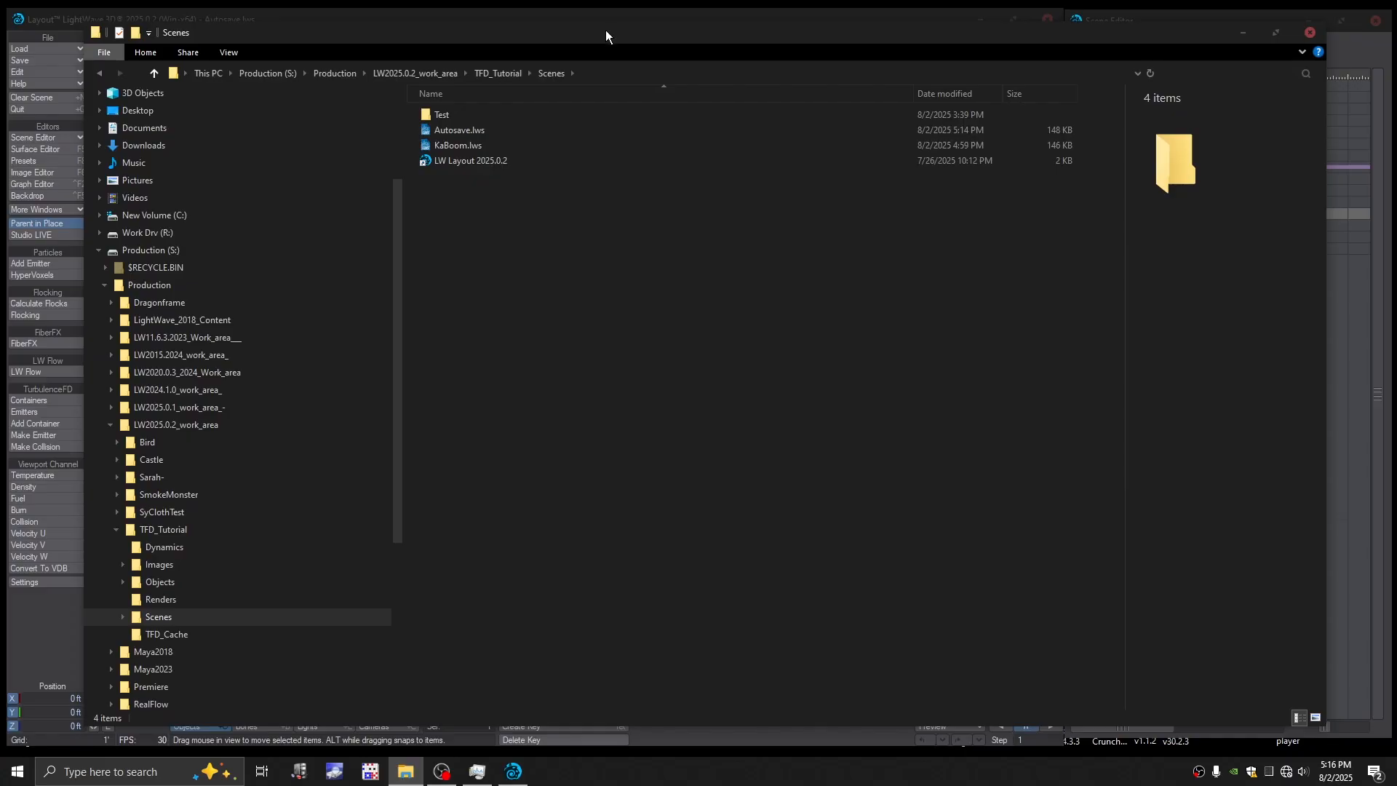
pyautogui.moveTo(607, 31); pyautogui.dragTo(1396, 94)
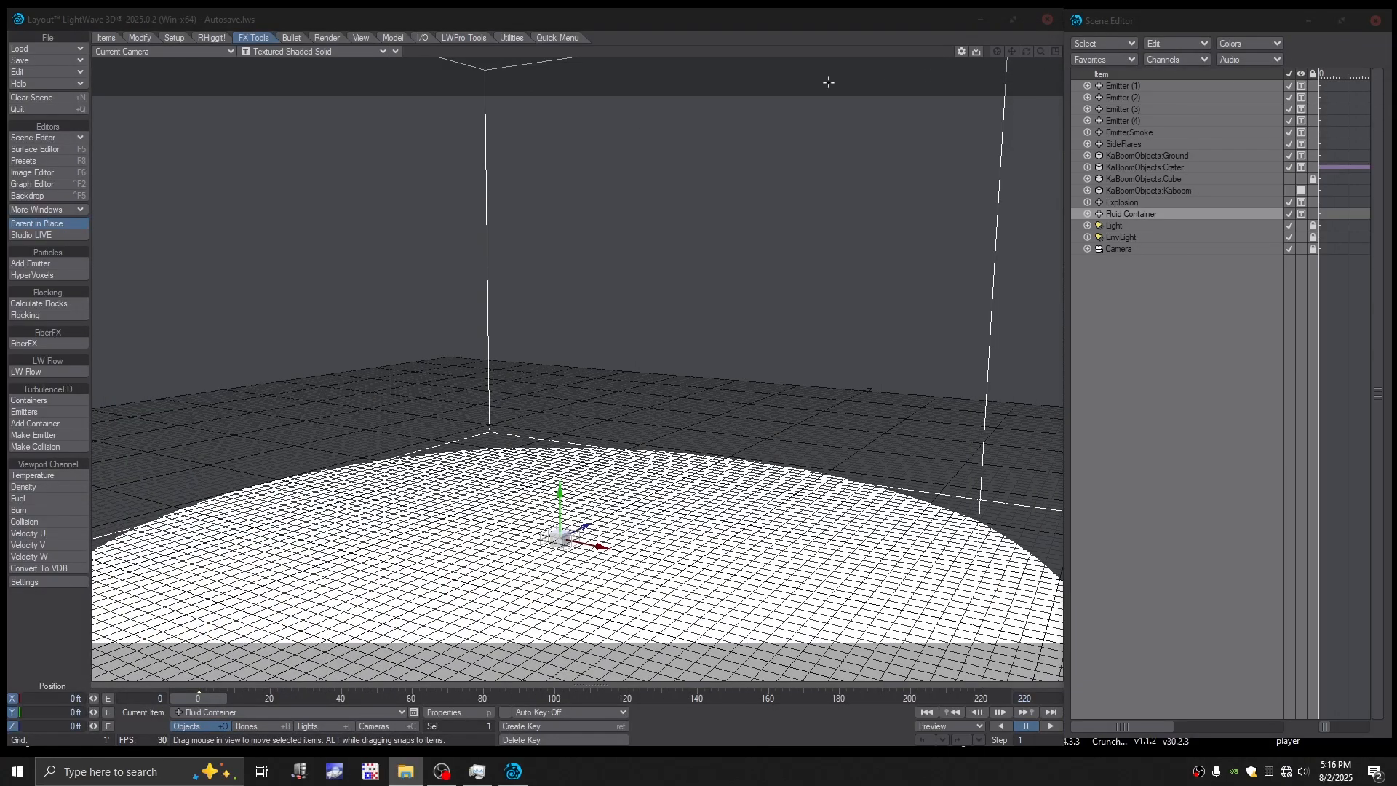
# - Rerun the Fluid Container simulation from the TurbulenceFD container settings, overwriting the cache, and check the CPU load in Task Manager
pyautogui.moveTo(716, 25); pyautogui.dragTo(716, 29)
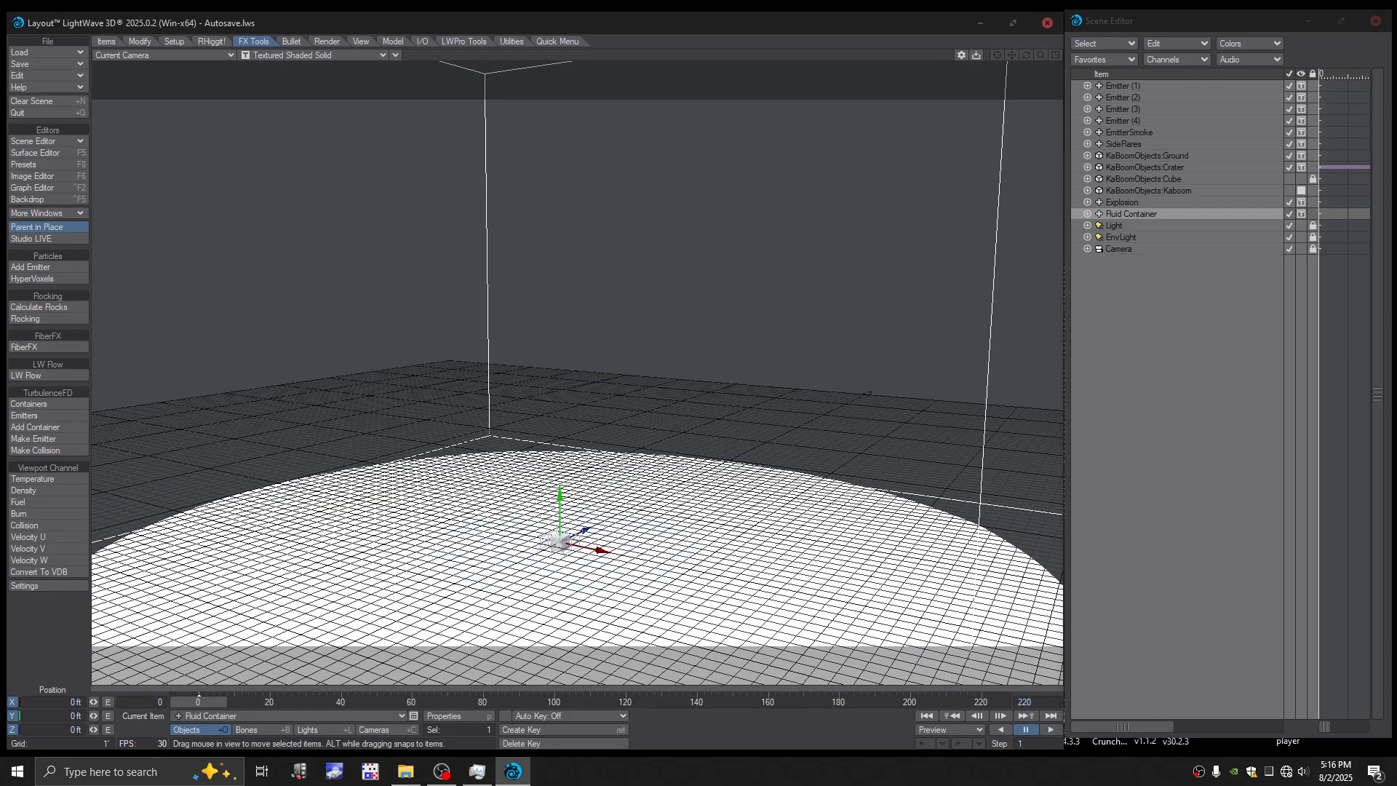
pyautogui.click(50, 403)
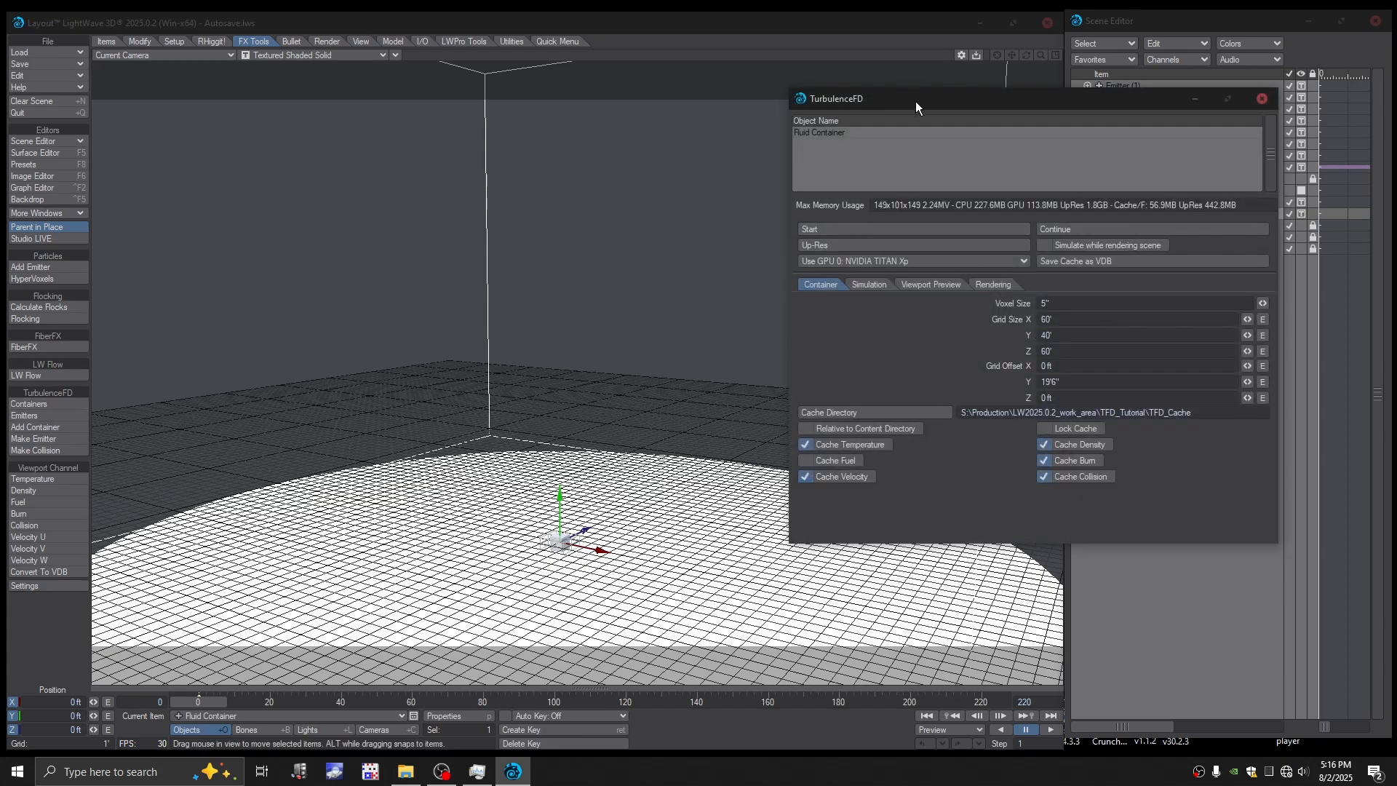
pyautogui.moveTo(916, 102); pyautogui.dragTo(914, 91)
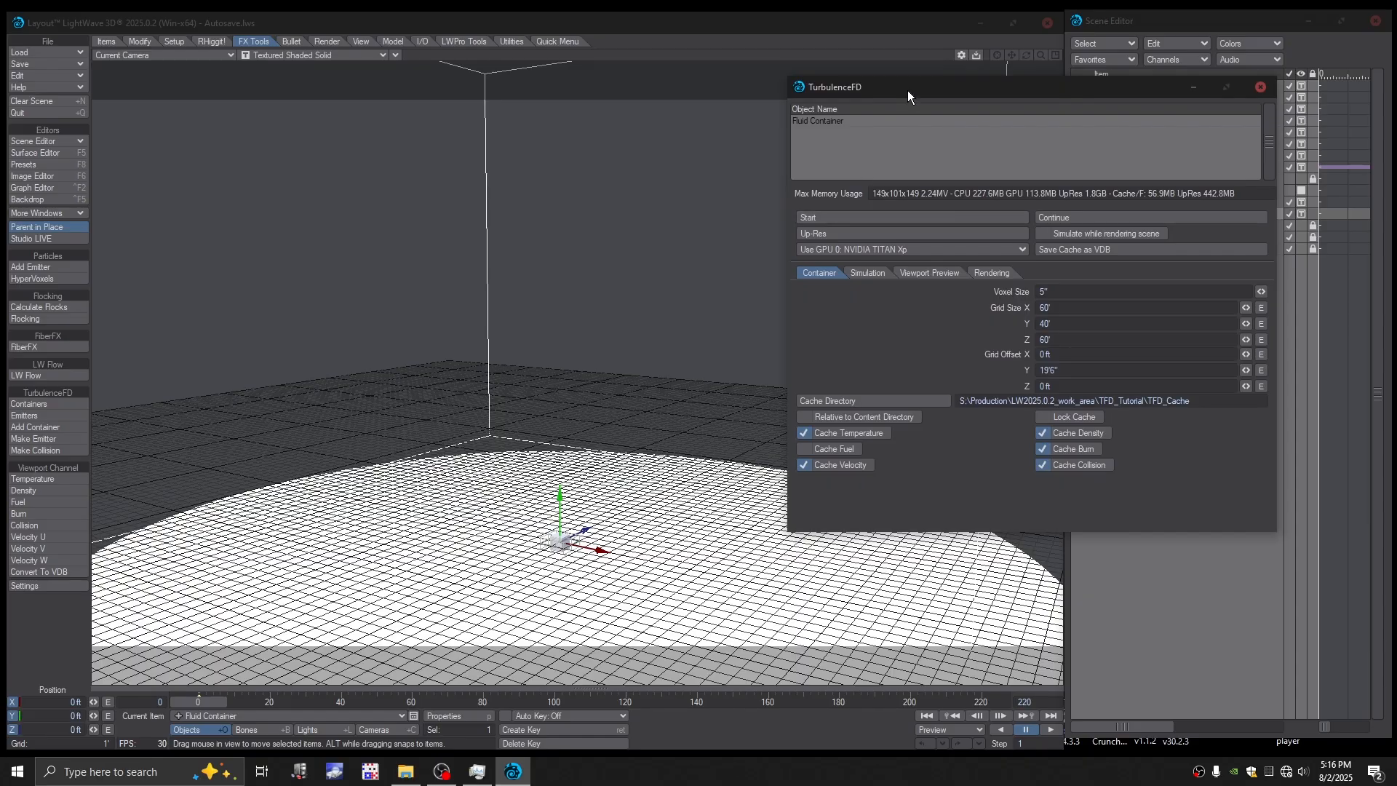
pyautogui.moveTo(907, 90); pyautogui.dragTo(914, 89)
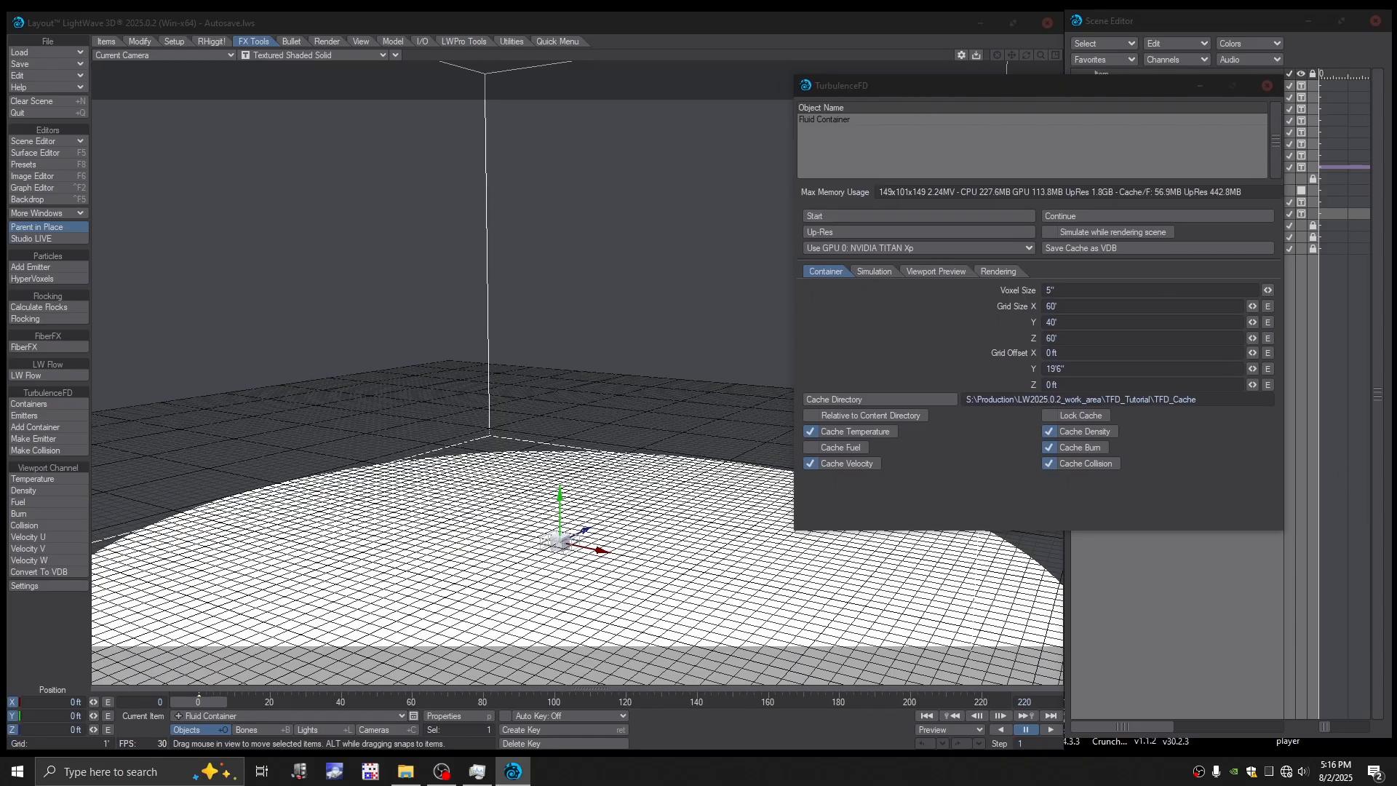
pyautogui.click(975, 90)
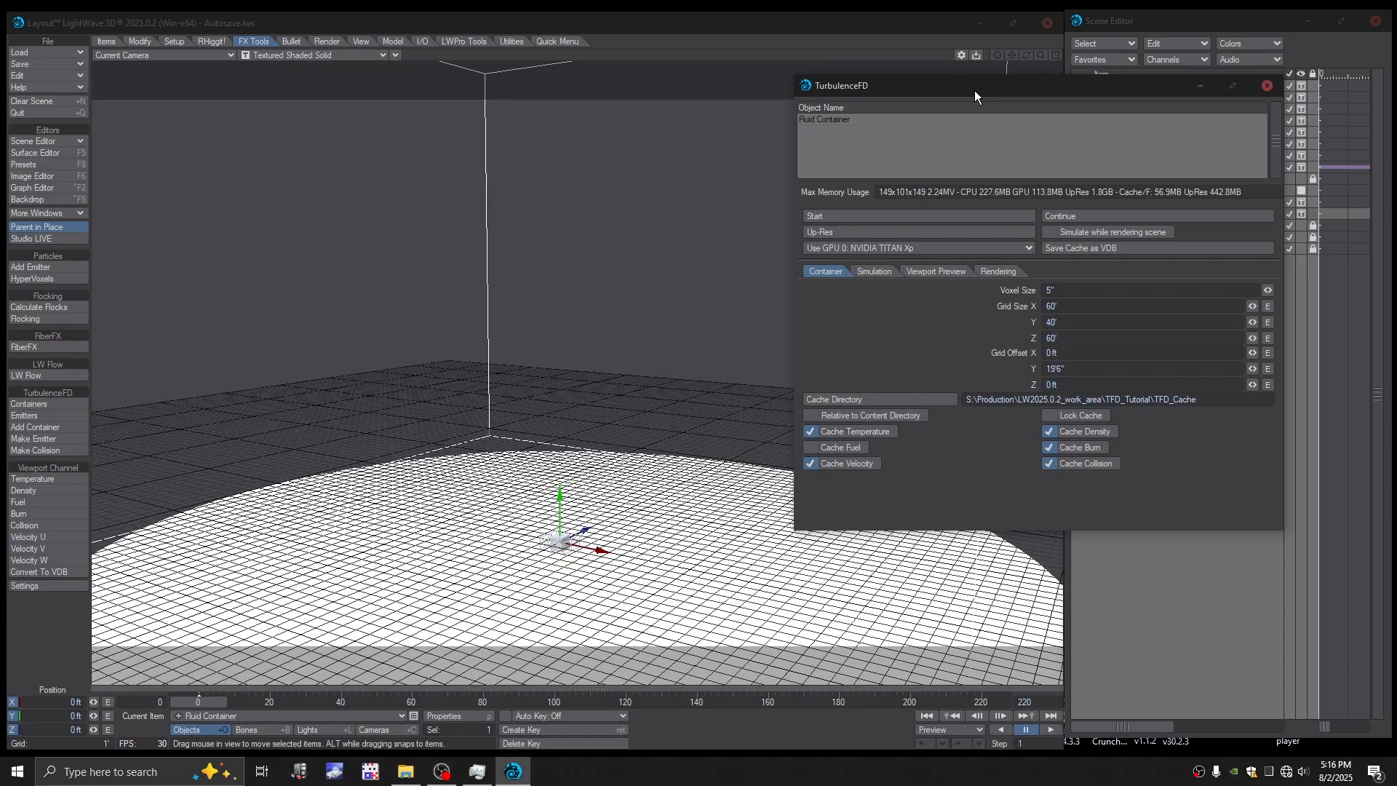
pyautogui.click(855, 216)
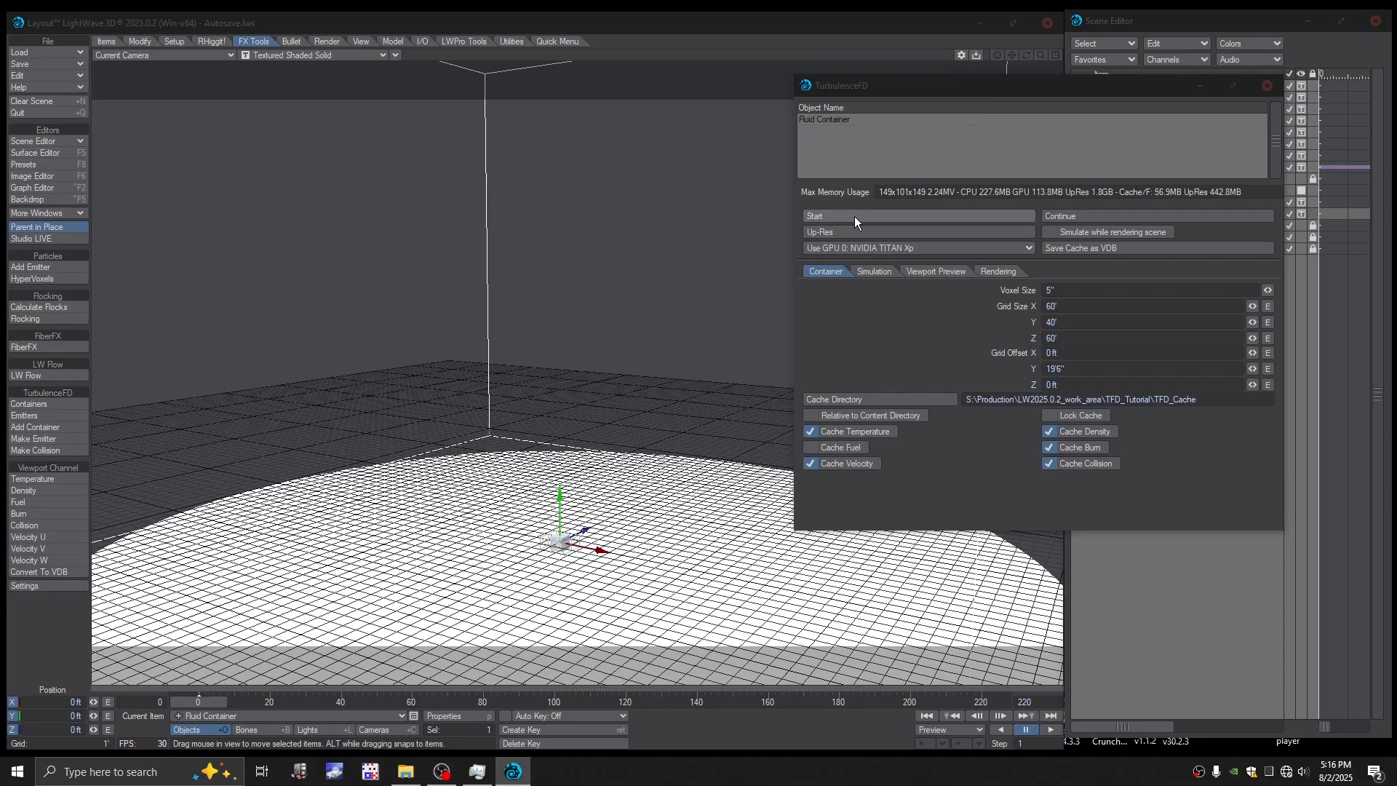
pyautogui.click(397, 129)
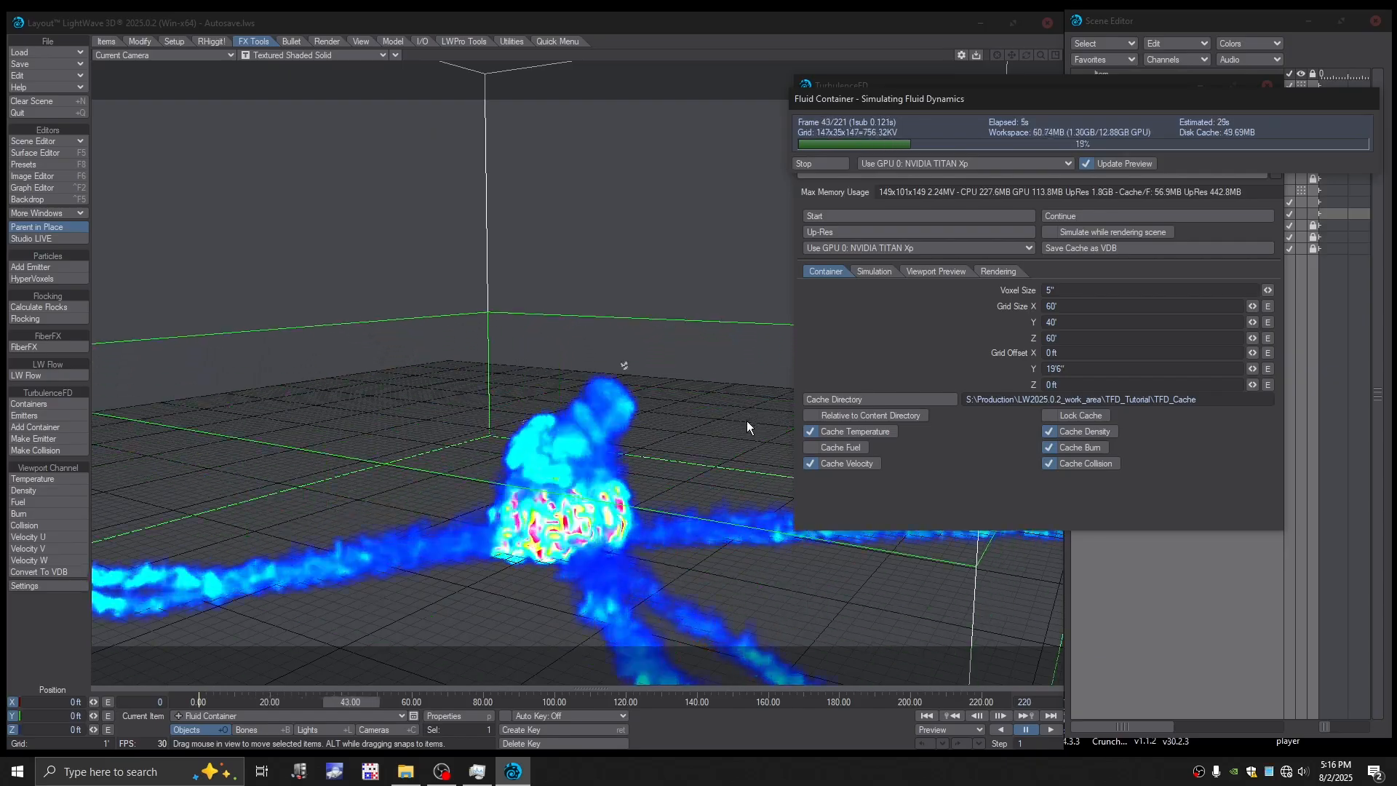
pyautogui.click(478, 772)
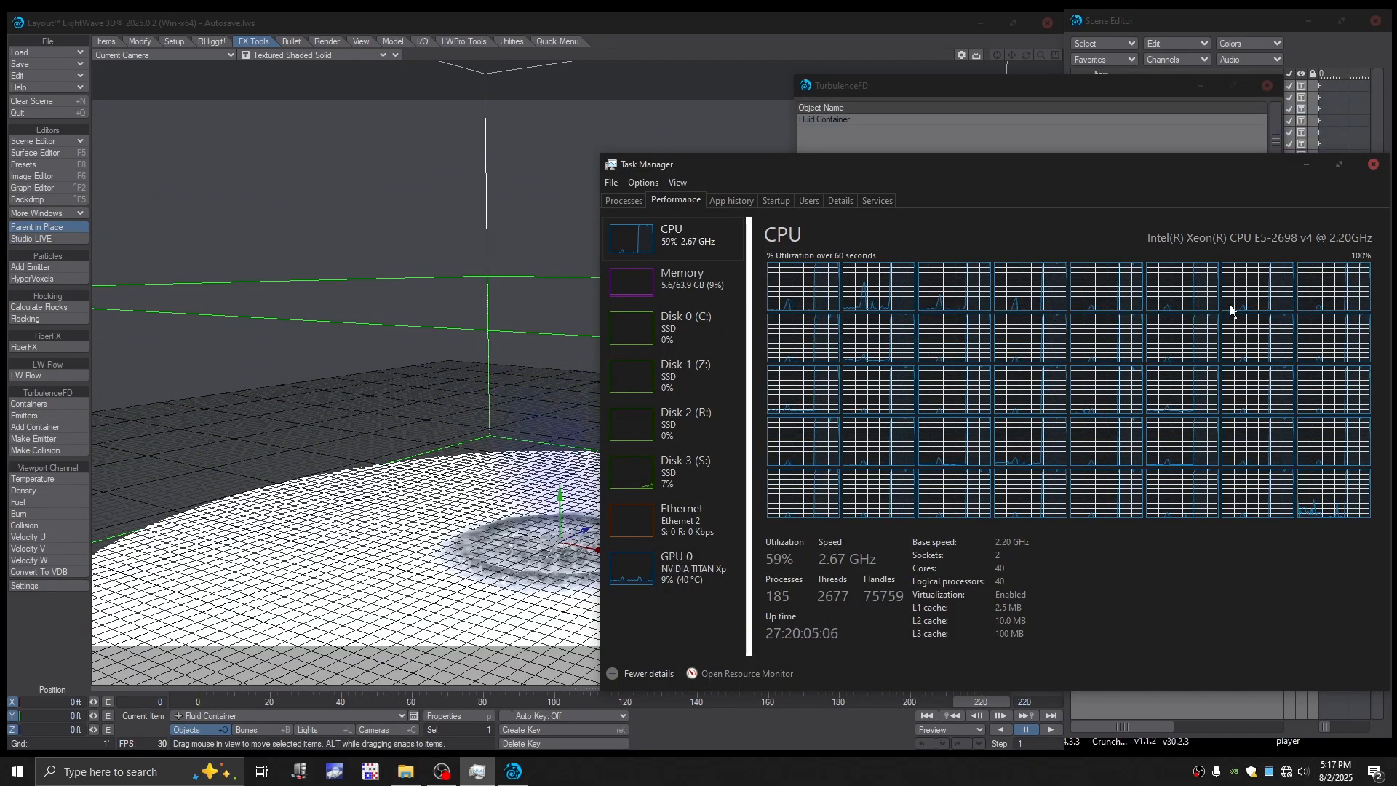
pyautogui.click(1373, 166)
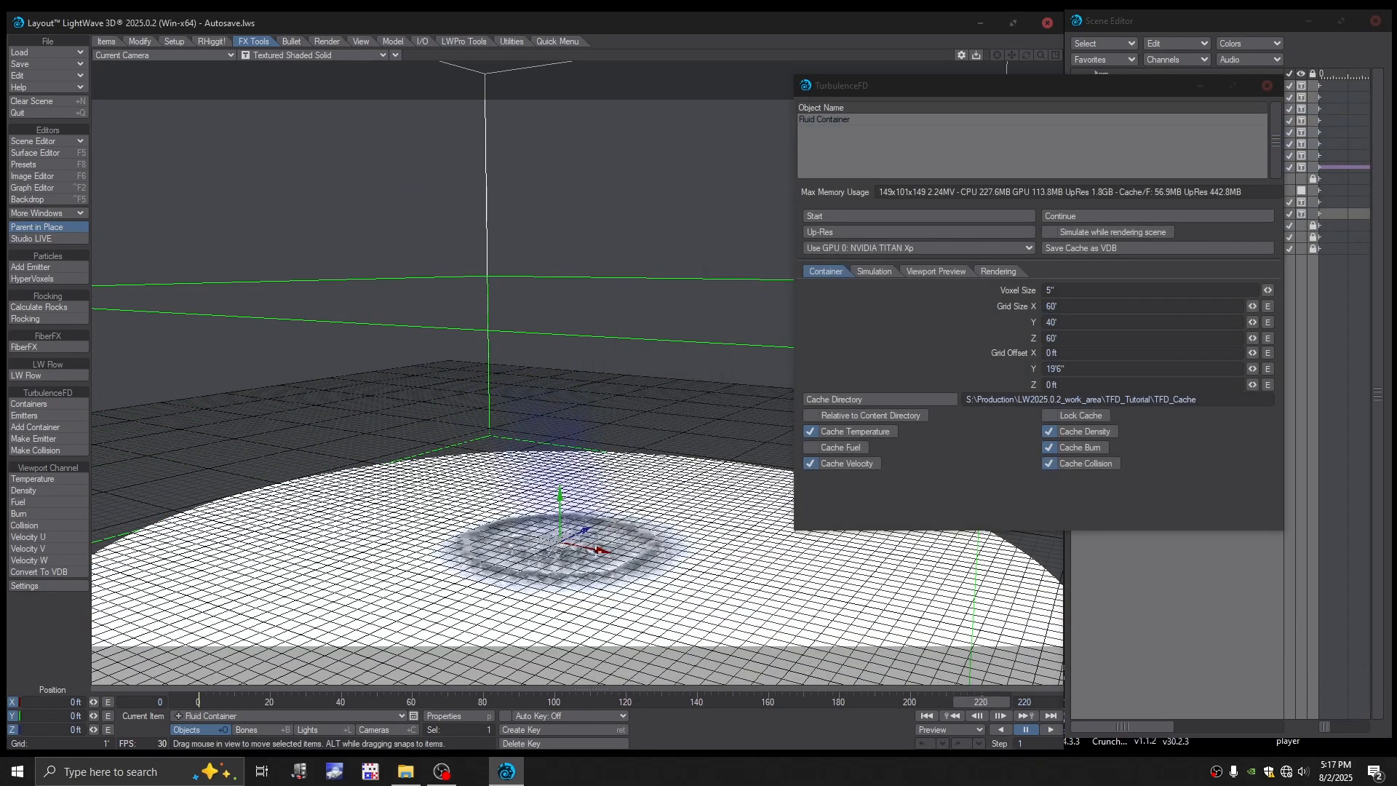
# - Switch the camera viewport to the VPR render preview and close the TurbulenceFD settings
pyautogui.click(288, 58)
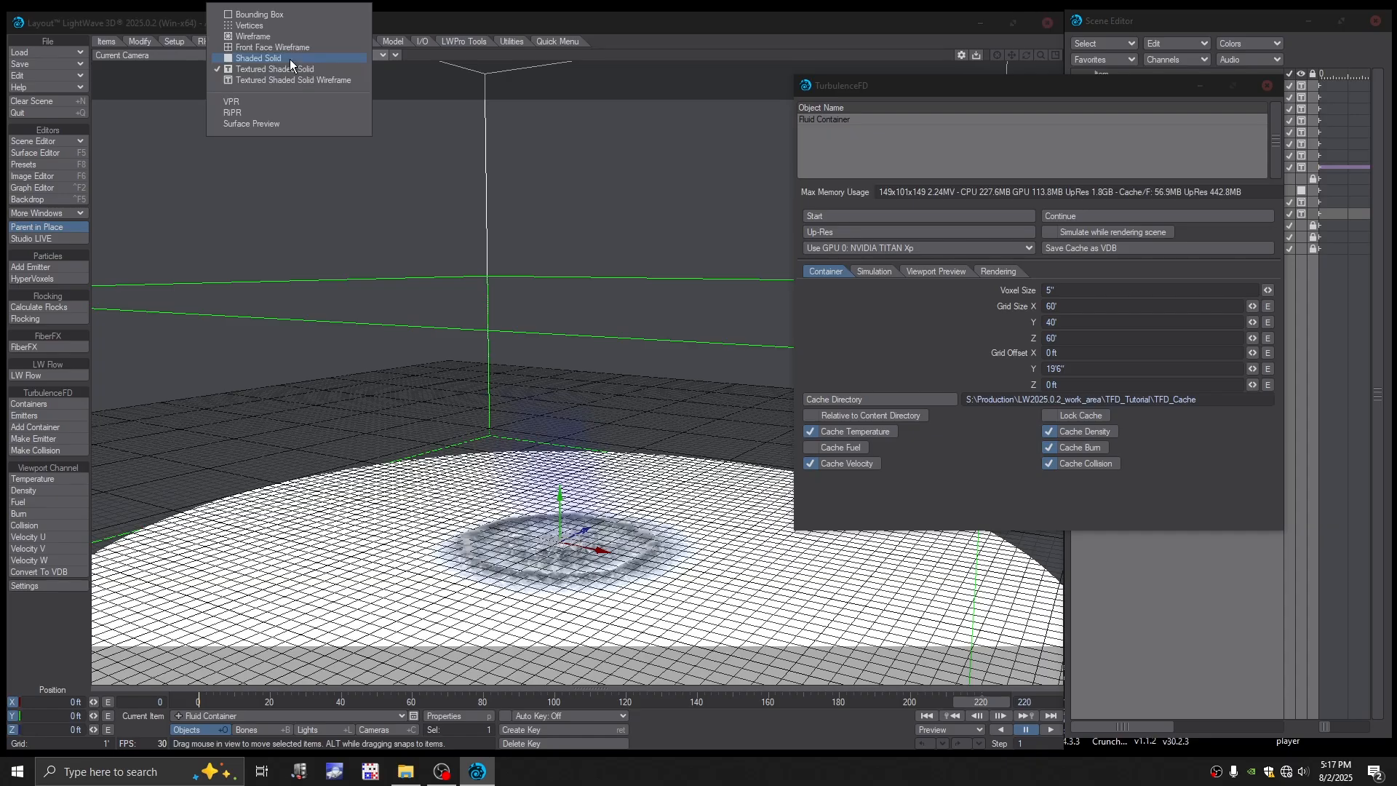
pyautogui.click(274, 102)
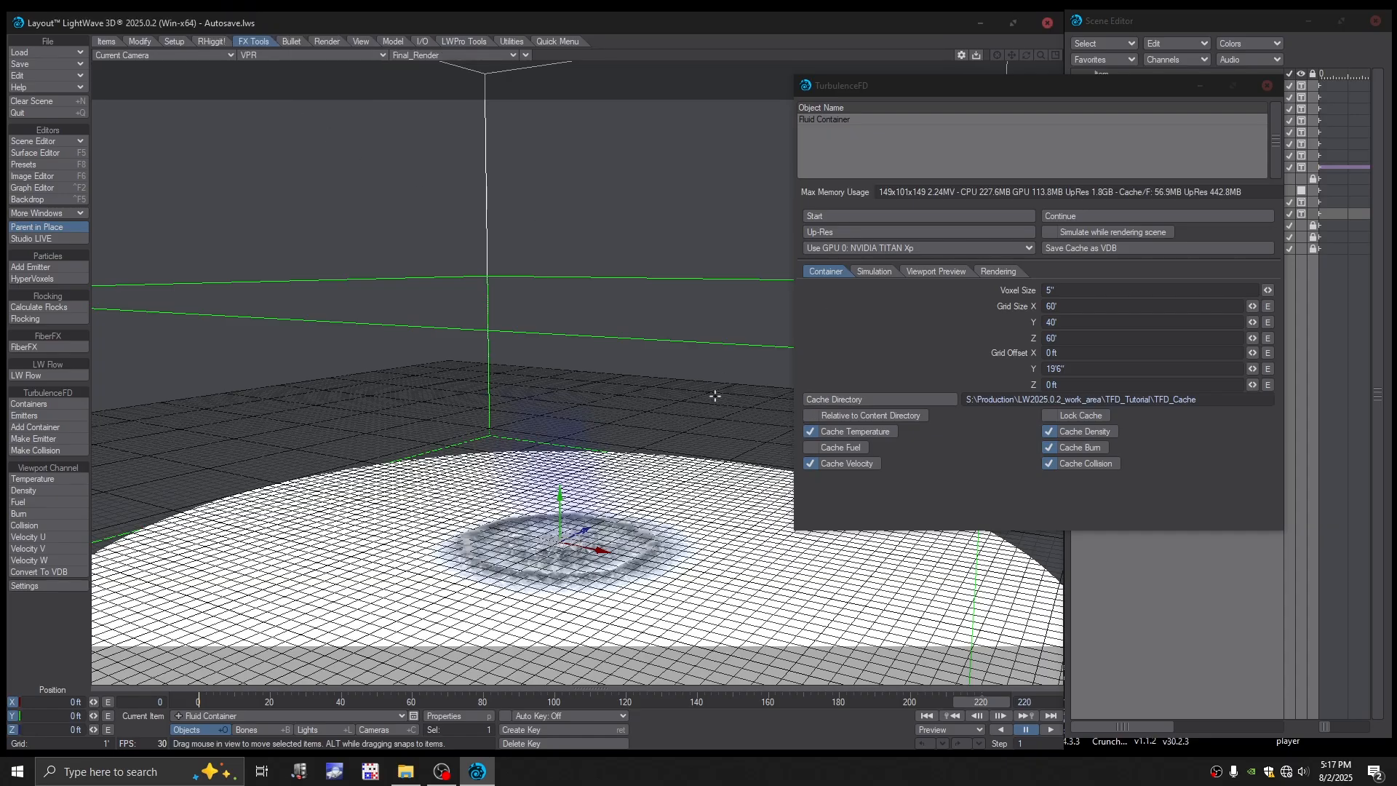
pyautogui.click(1267, 86)
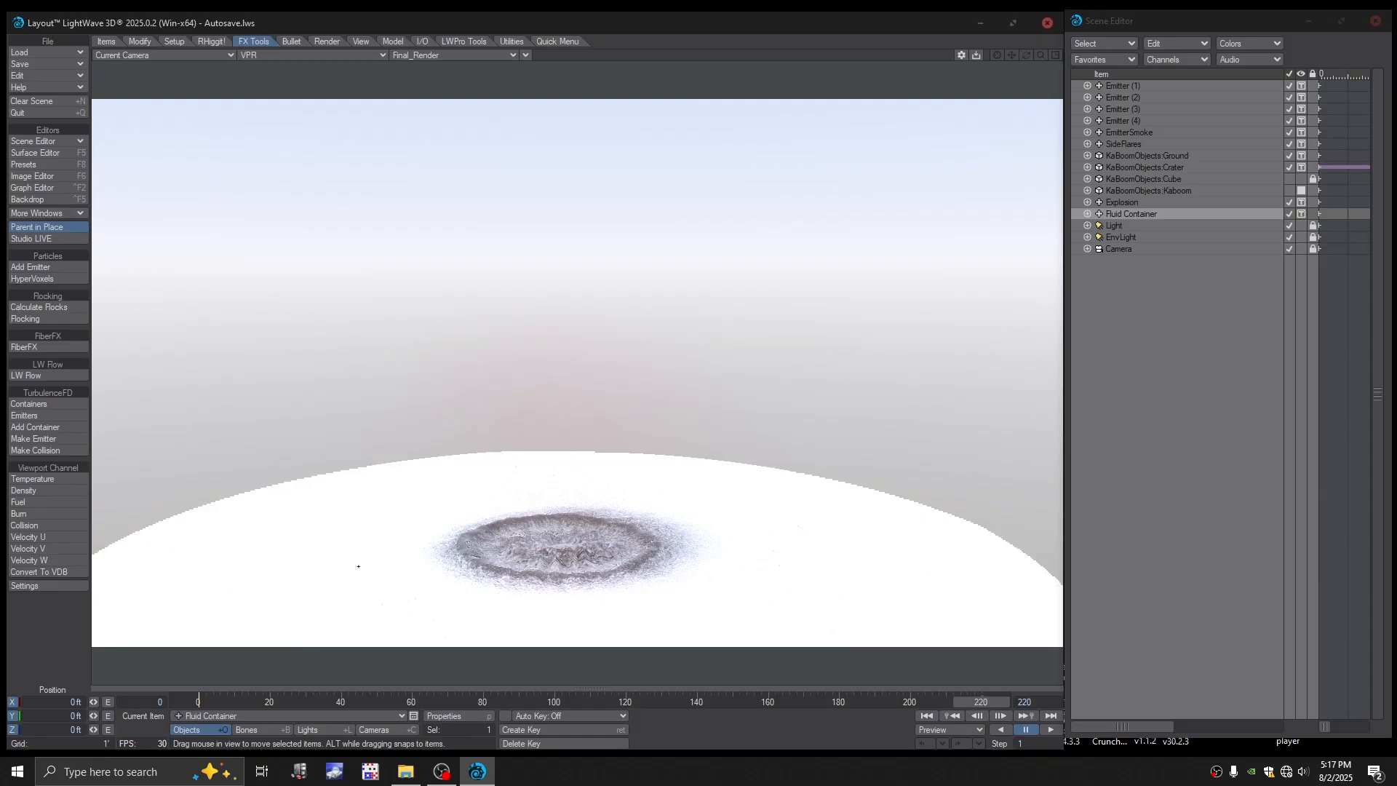
# - Switch the viewport back to Textured Shaded Solid and lower the camera to a Y position of about 11'8"
pyautogui.click(383, 729)
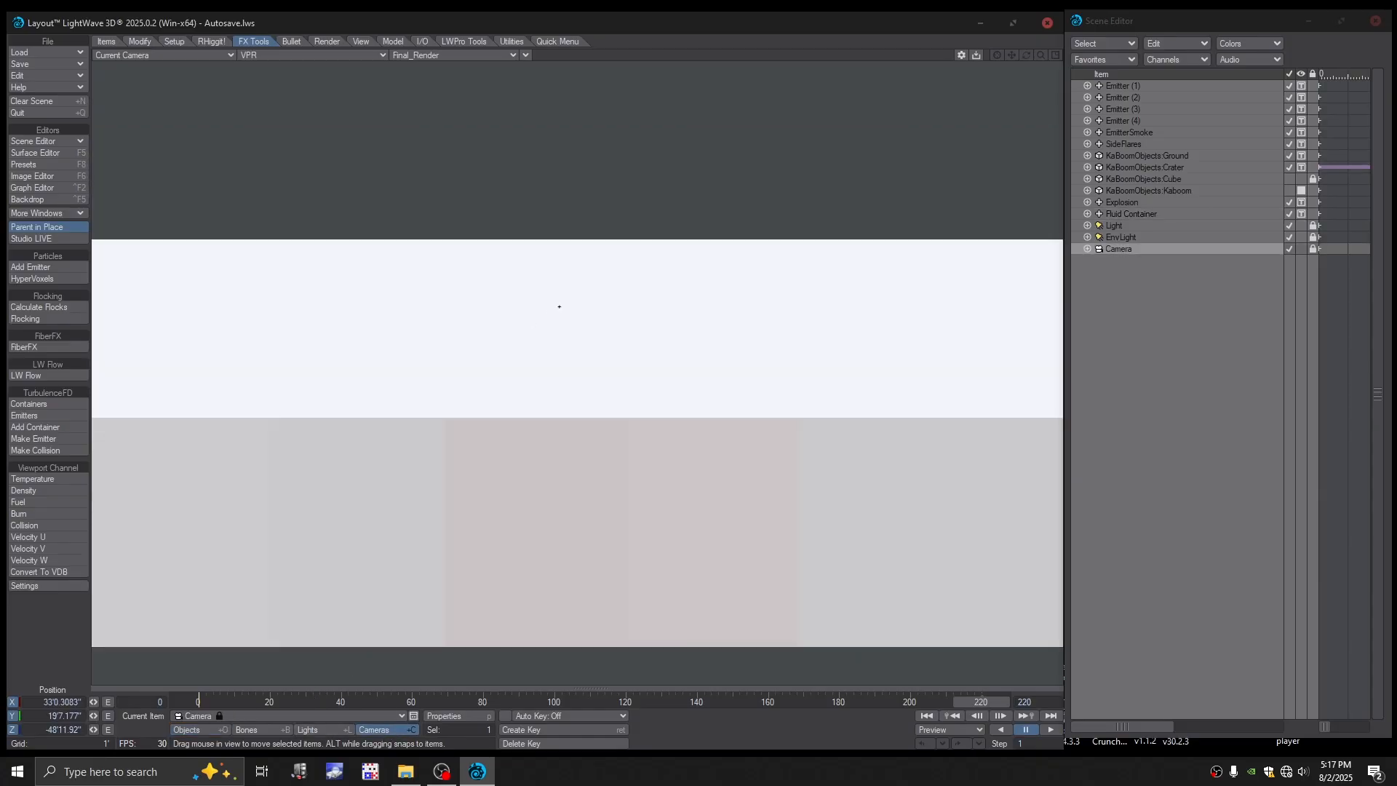
pyautogui.click(313, 55)
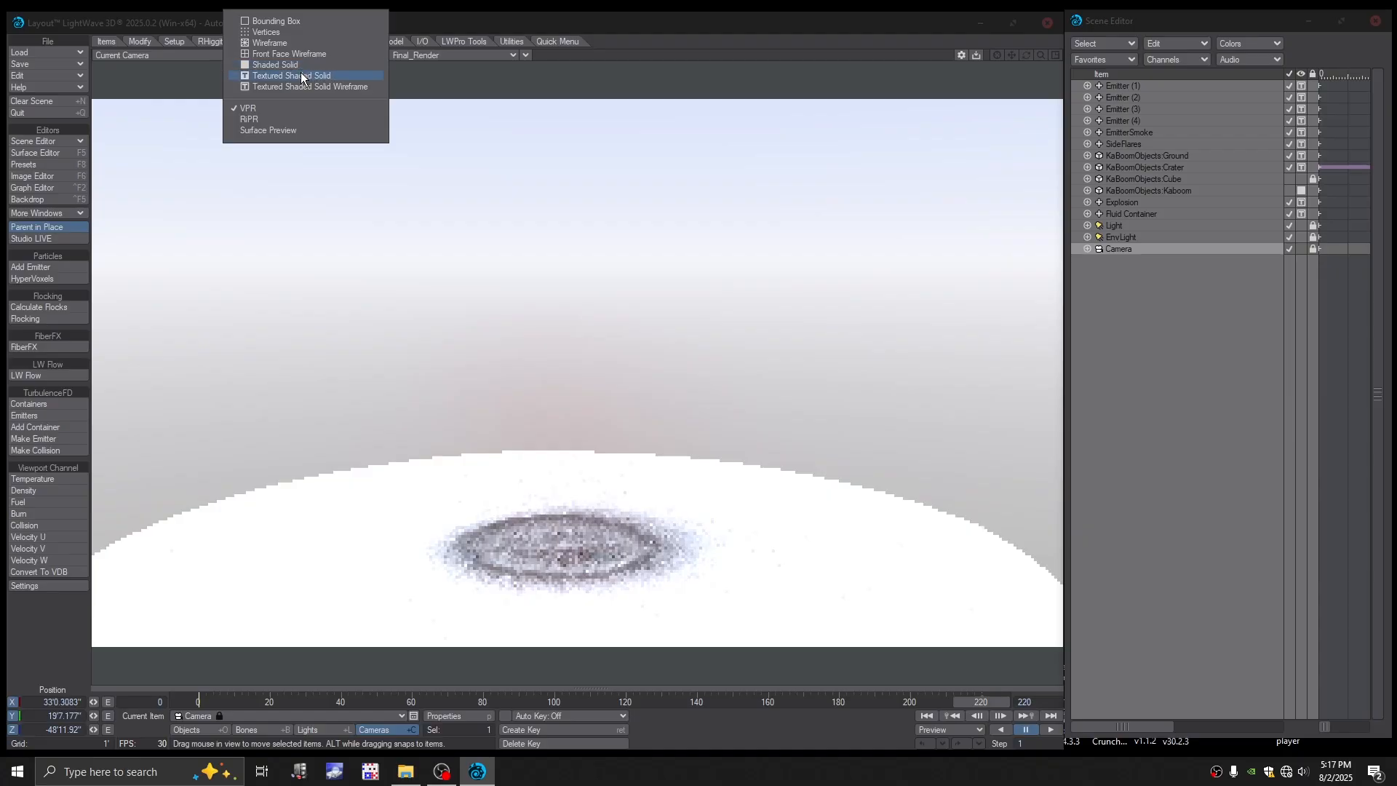
pyautogui.click(306, 81)
pyautogui.moveTo(377, 128); pyautogui.dragTo(377, 229, button='right')
pyautogui.moveTo(530, 160); pyautogui.dragTo(529, 175, button='right')
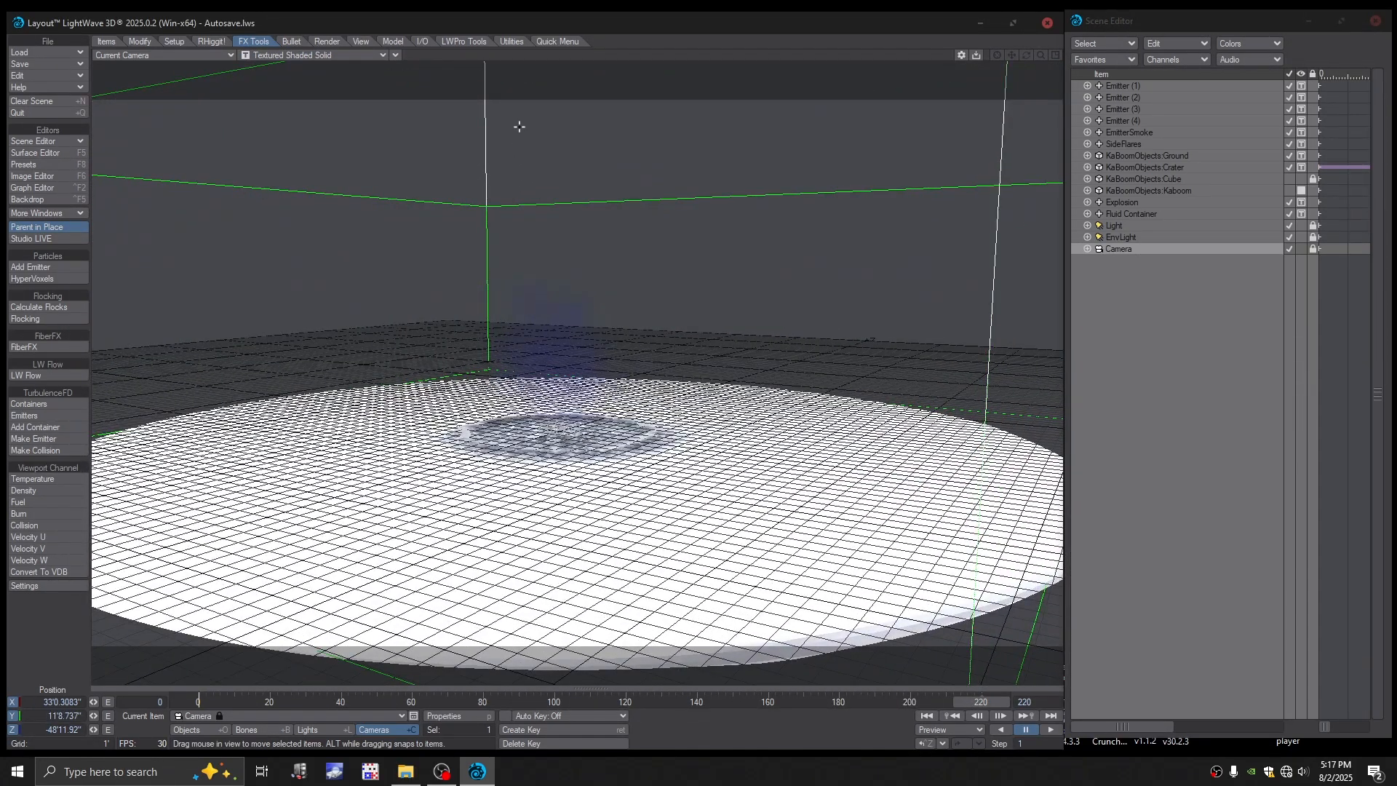
# - Rotate the camera to a pitch of about 2.70° and create a motion key for it at frame 0
pyautogui.press('y')
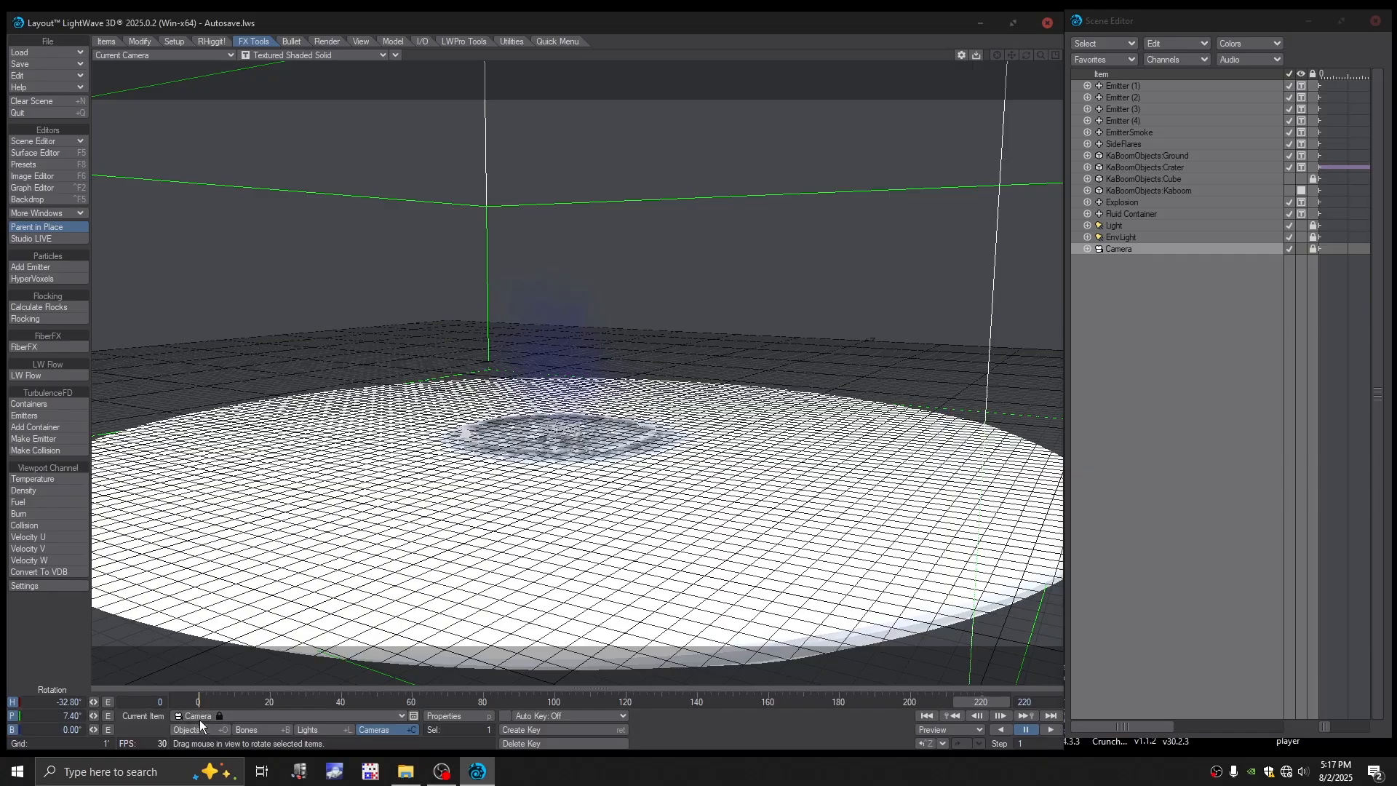
pyautogui.moveTo(98, 717)
pyautogui.mouseDown()
pyautogui.moveTo(63, 717)
pyautogui.moveTo(107, 711)
pyautogui.mouseUp()
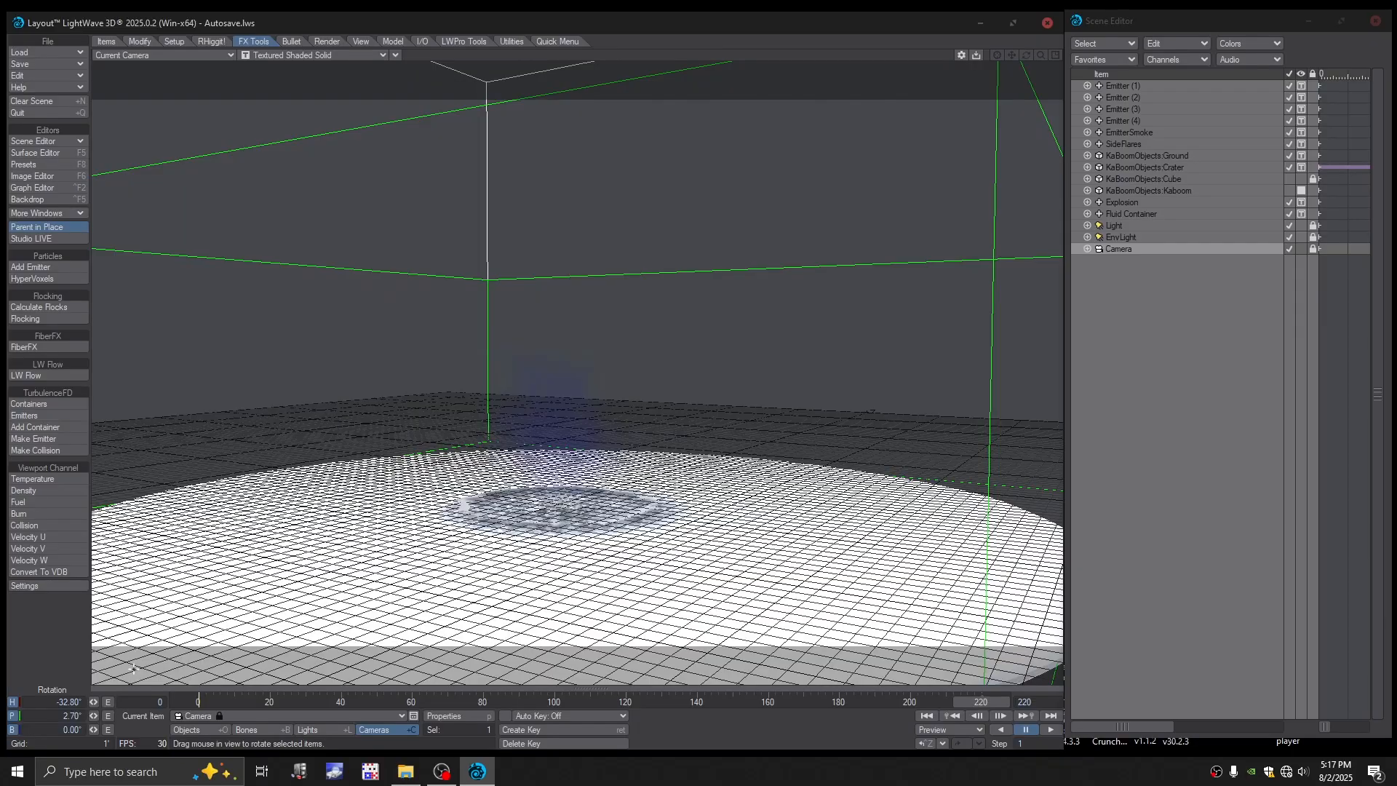
pyautogui.press('Return')
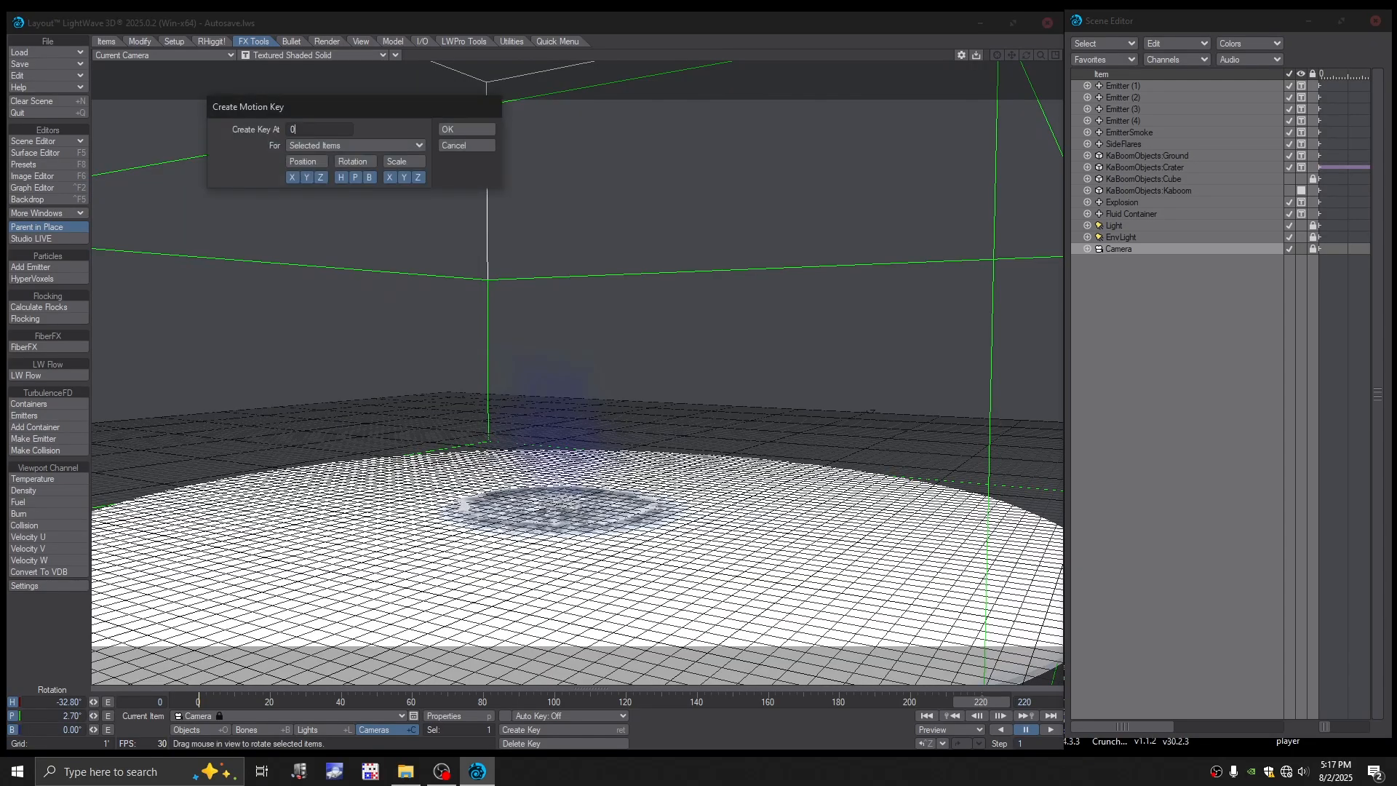
pyautogui.press('Return')
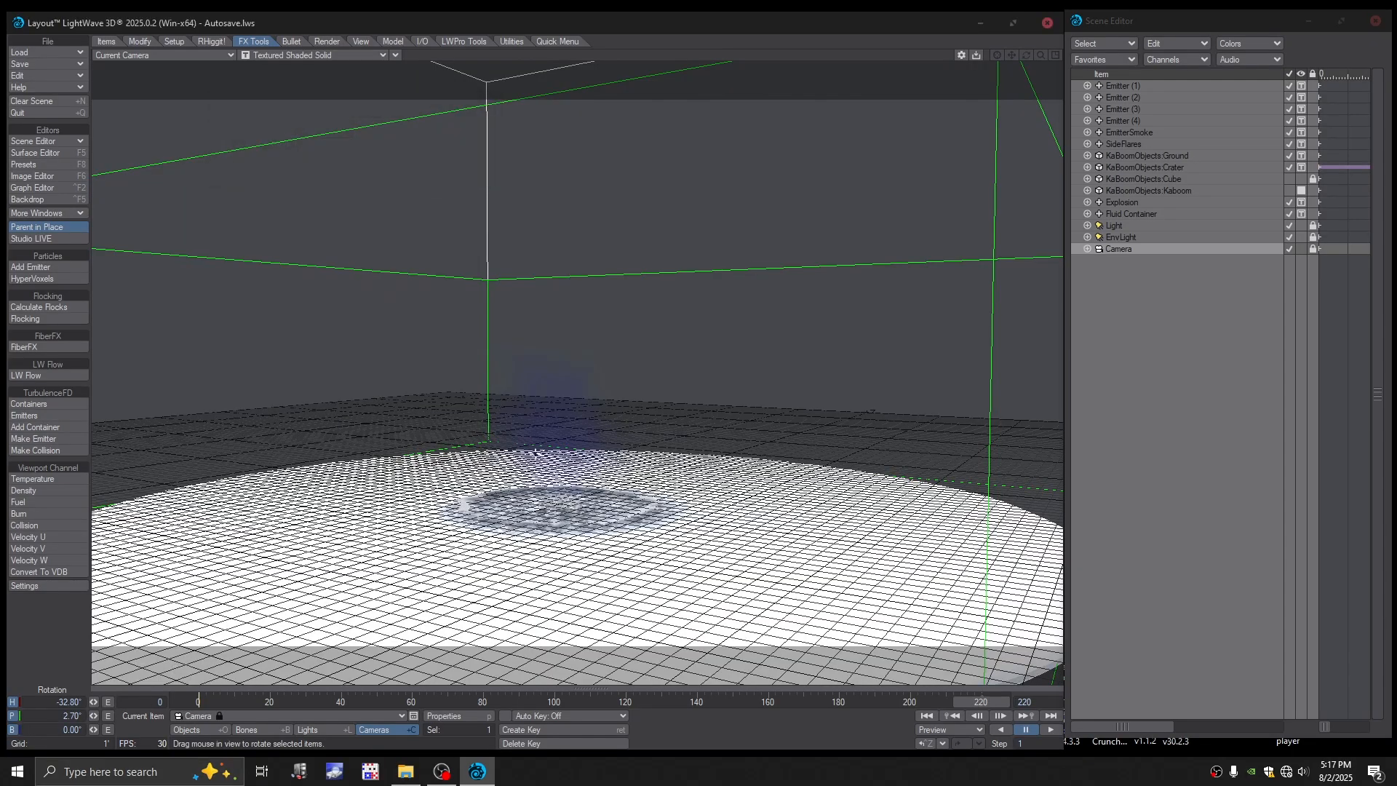
# - Preview the explosion with VPR through the camera, including frames 200, 40 and 60
pyautogui.click(307, 55)
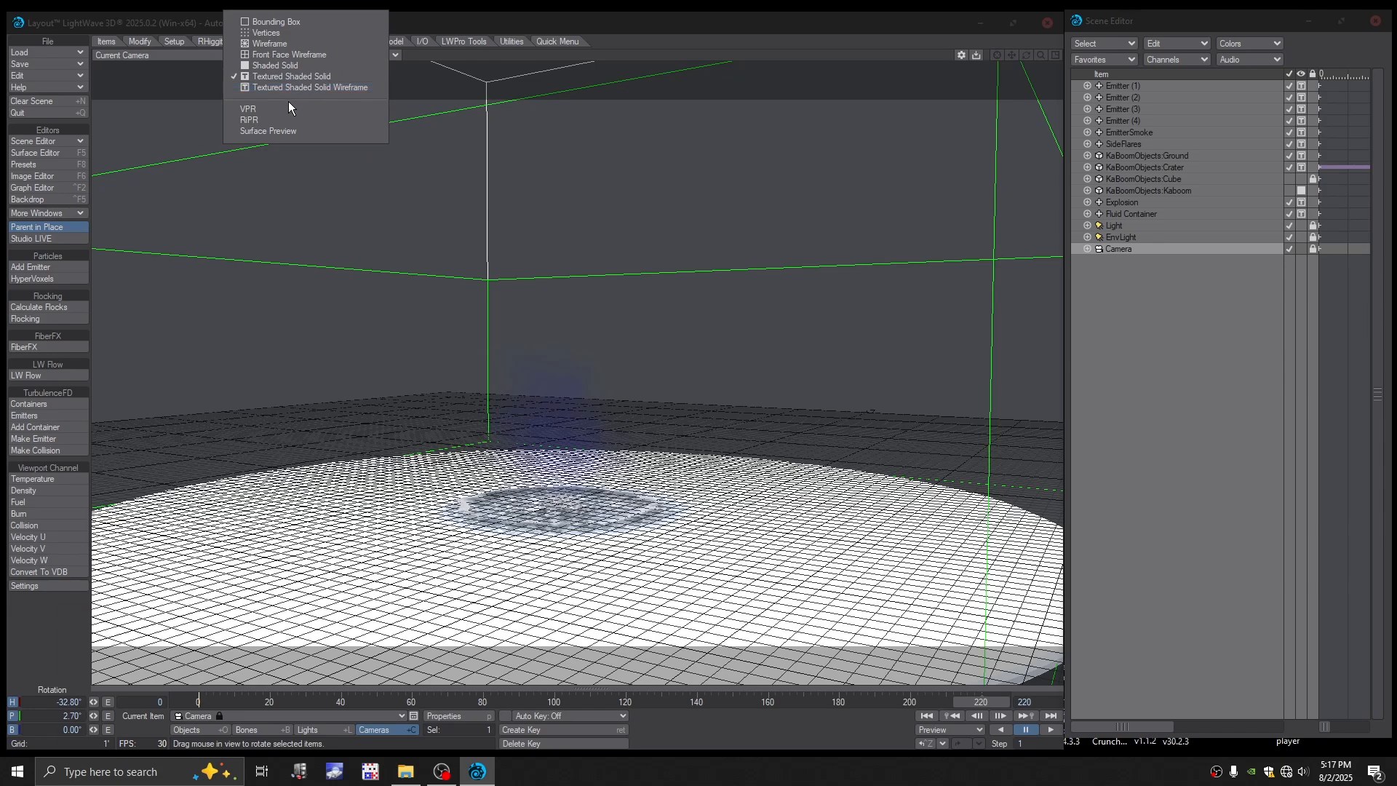
pyautogui.click(288, 109)
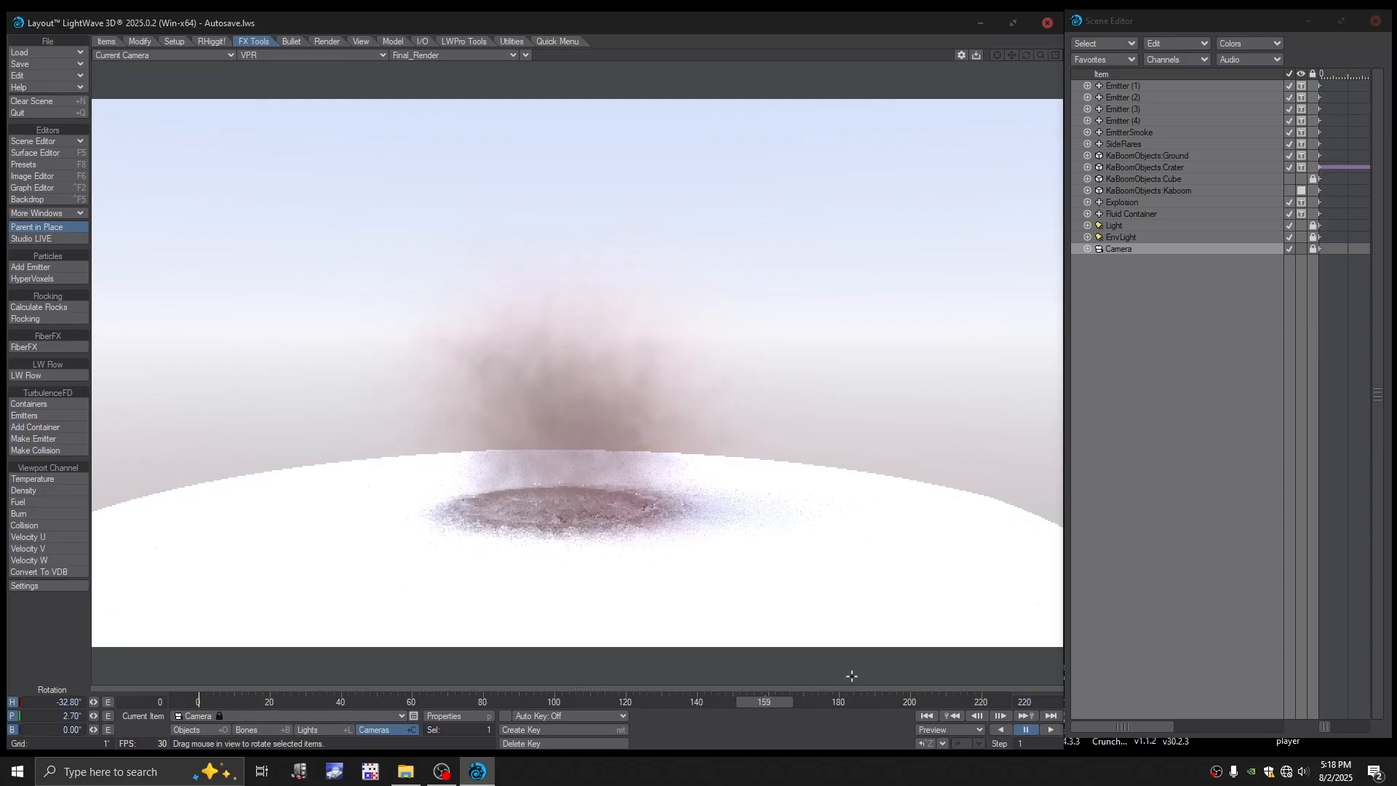
pyautogui.click(911, 703)
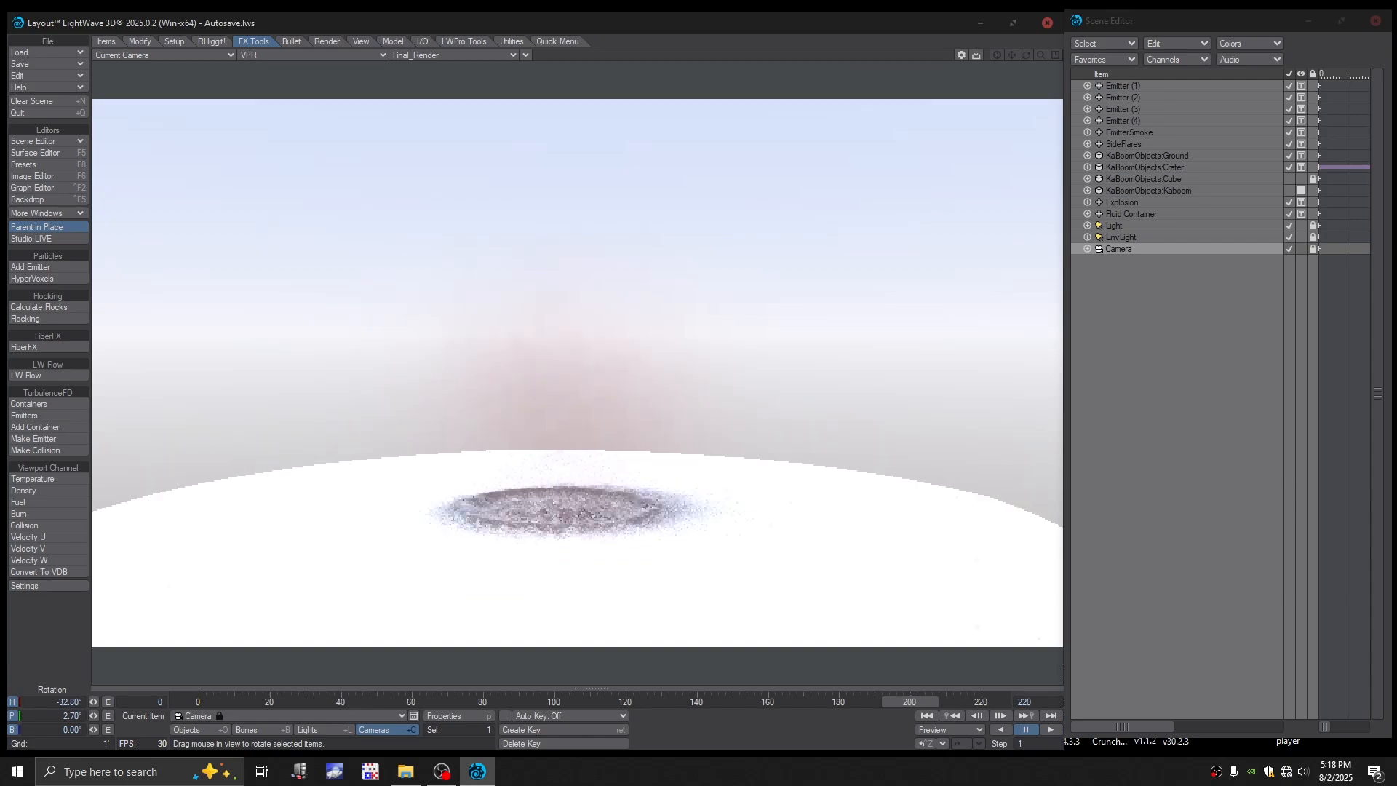
pyautogui.click(341, 702)
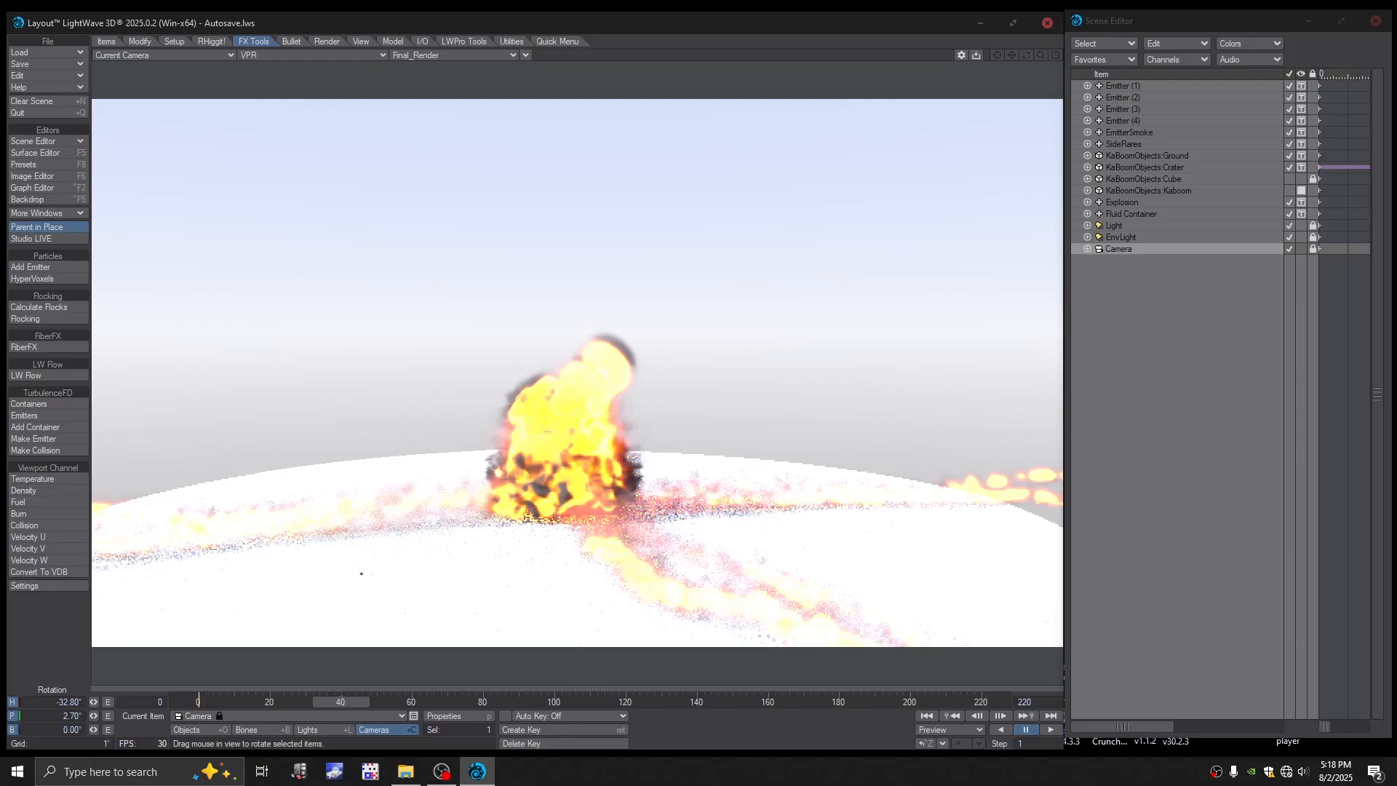
pyautogui.click(419, 703)
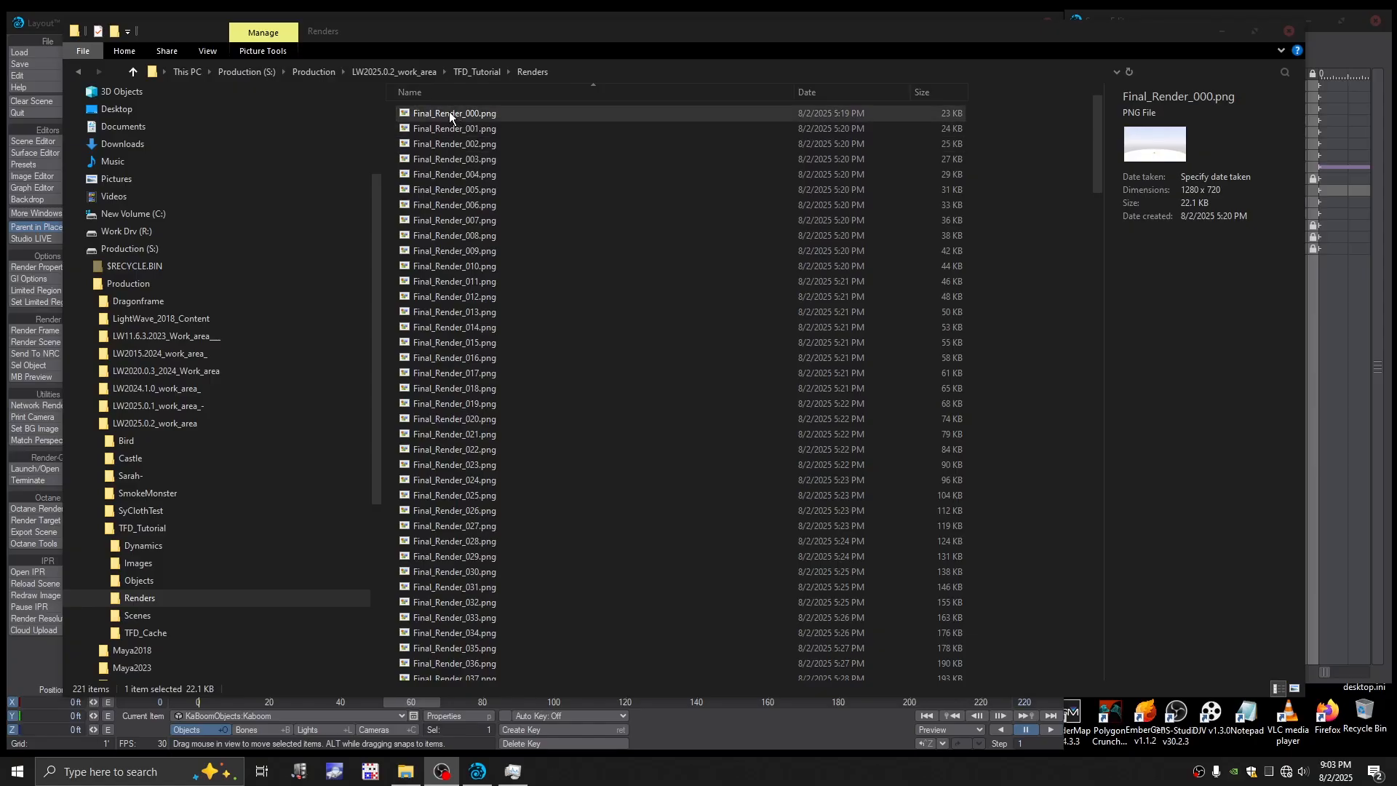
# - Open the rendered sequence starting with Final_Render_000.png in the DJV viewer and view its playback in full screen
pyautogui.moveTo(449, 112); pyautogui.dragTo(1212, 712)
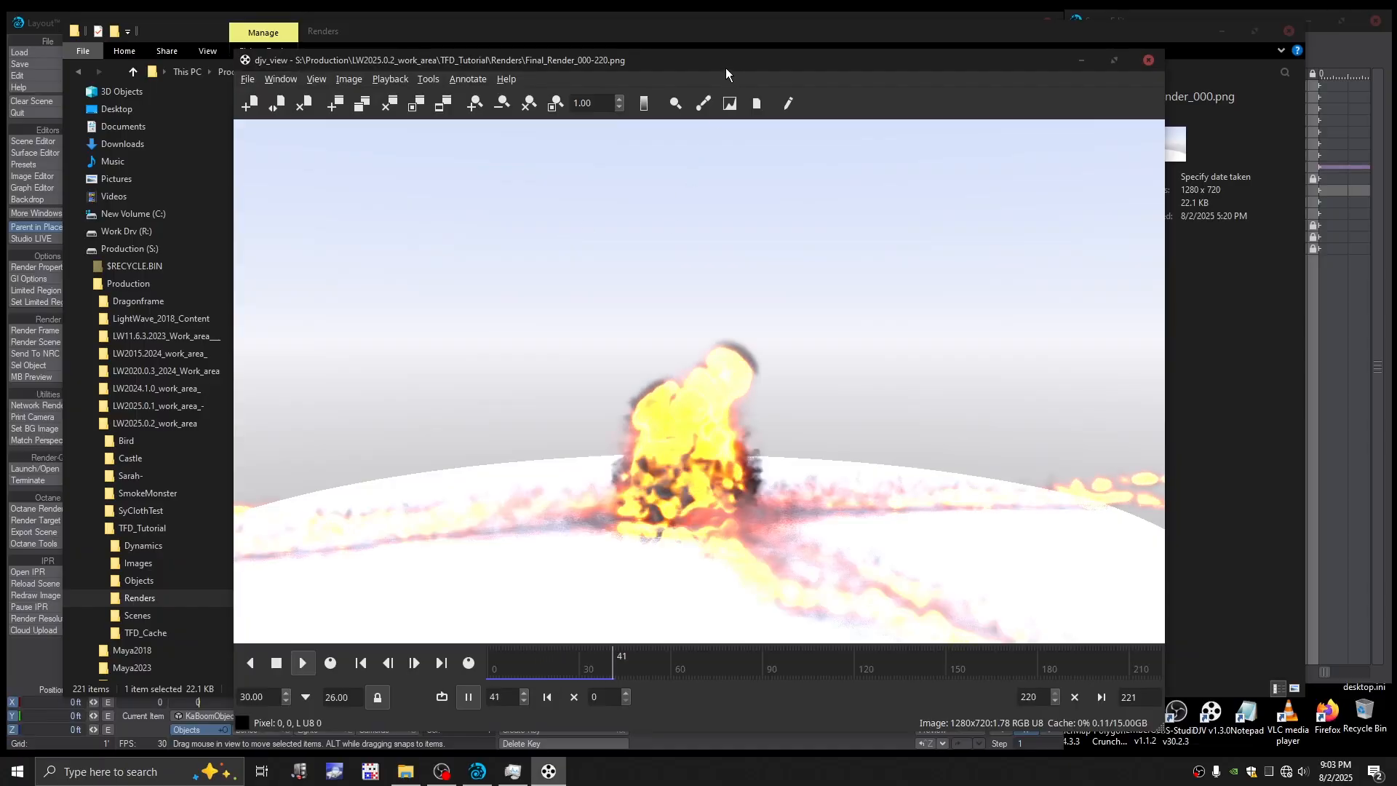
pyautogui.moveTo(726, 68); pyautogui.dragTo(705, 55)
pyautogui.rightClick(761, 150)
pyautogui.moveTo(783, 164)
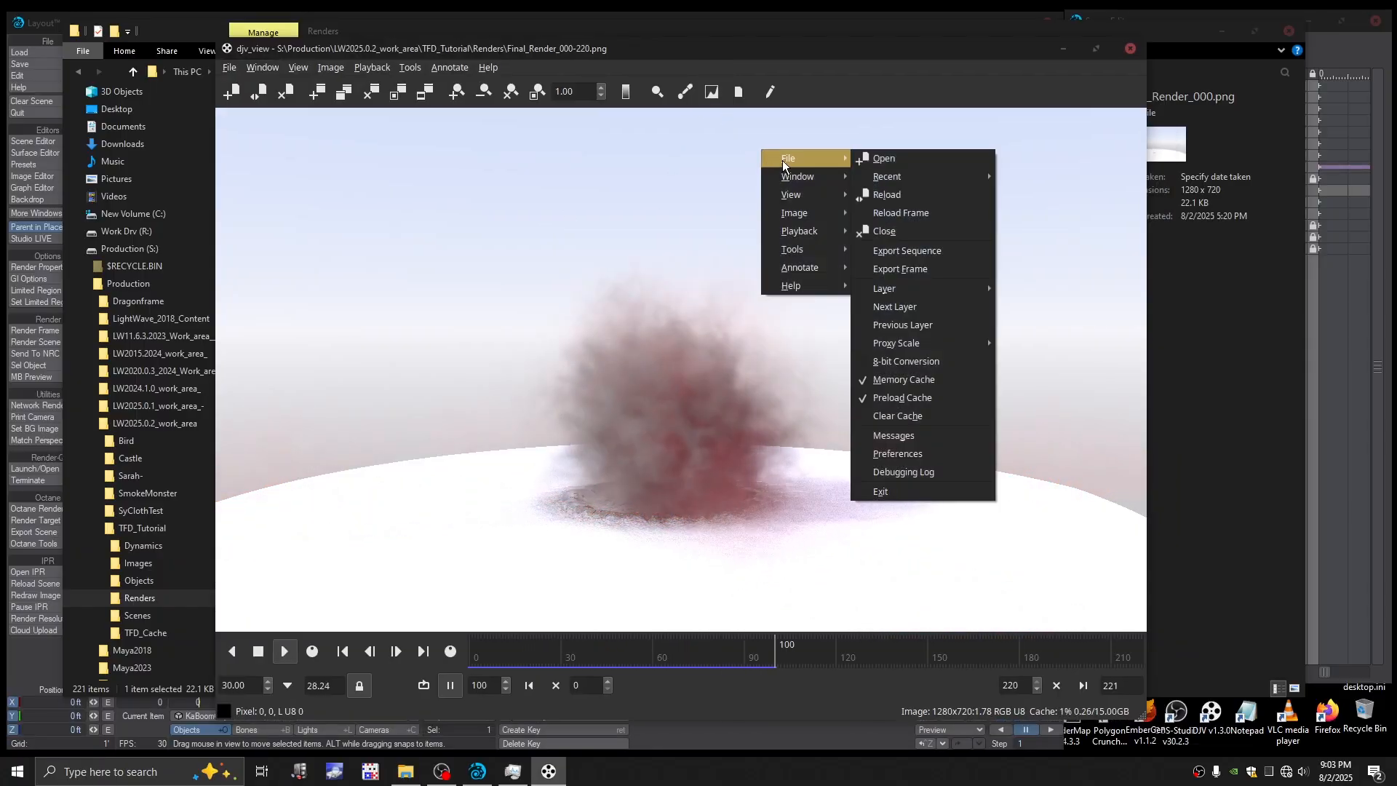
pyautogui.click(899, 250)
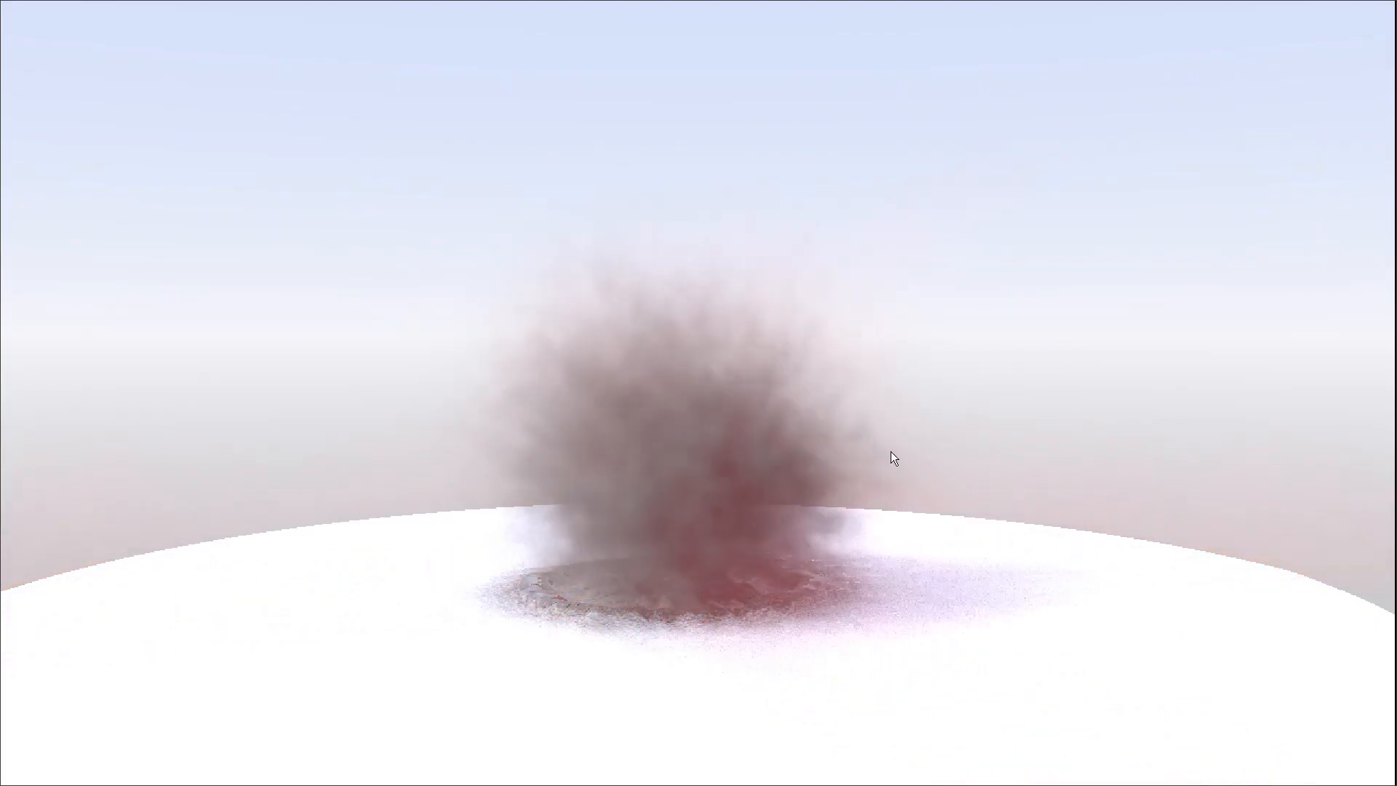
# - Leave full-screen playback, clear File Explorer out of the way, and bring the DJV viewer back to the front
pyautogui.rightClick(886, 253)
pyautogui.moveTo(929, 278)
pyautogui.click(1011, 323)
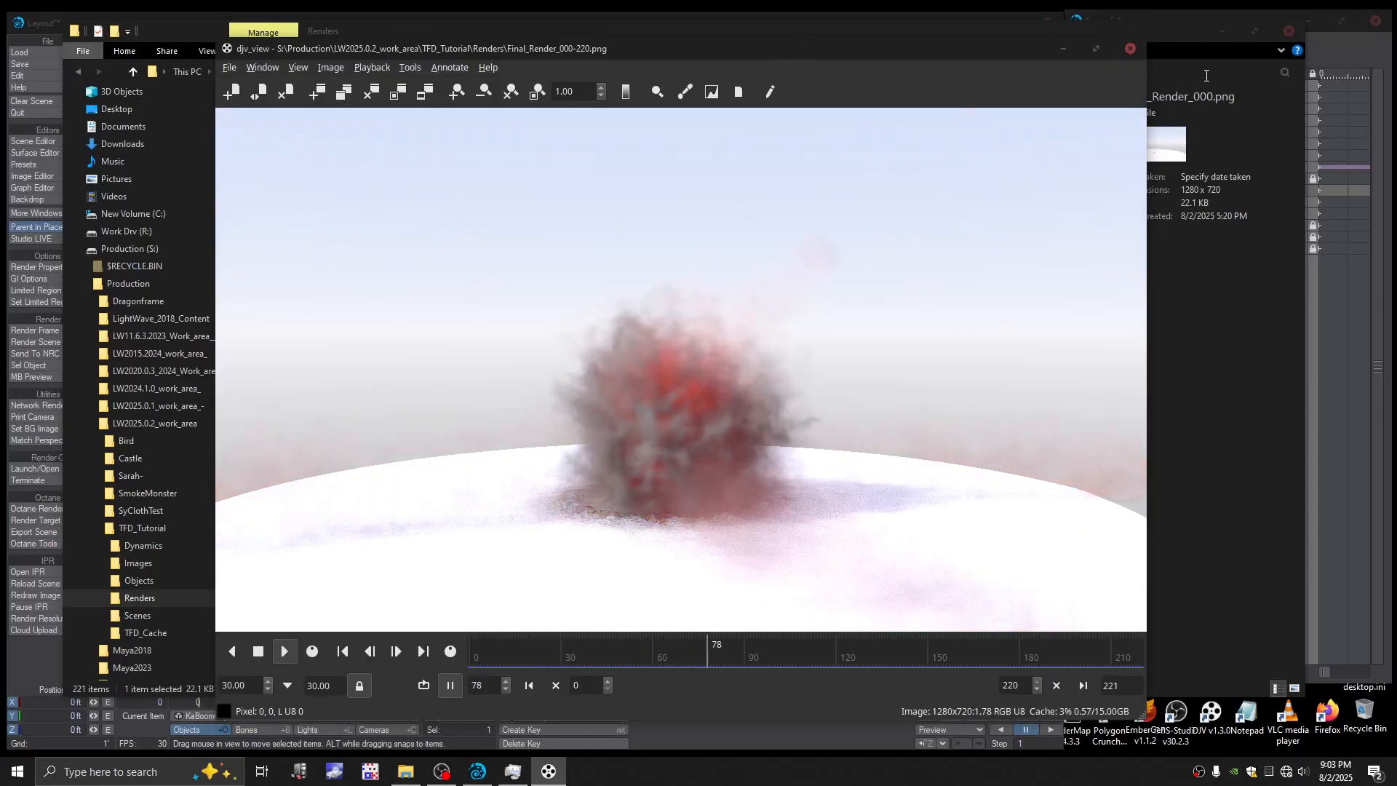
pyautogui.moveTo(1173, 39); pyautogui.dragTo(1396, 181)
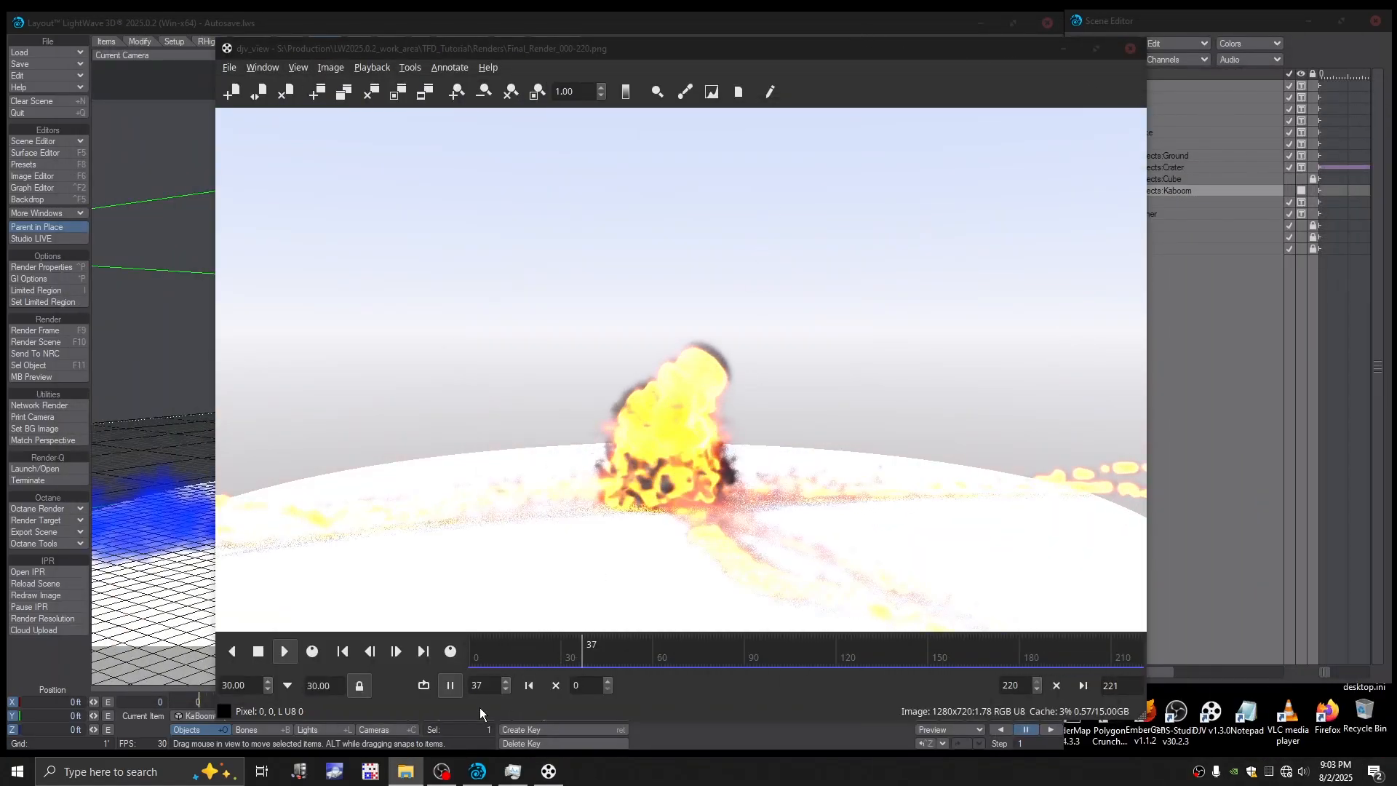
pyautogui.click(679, 53)
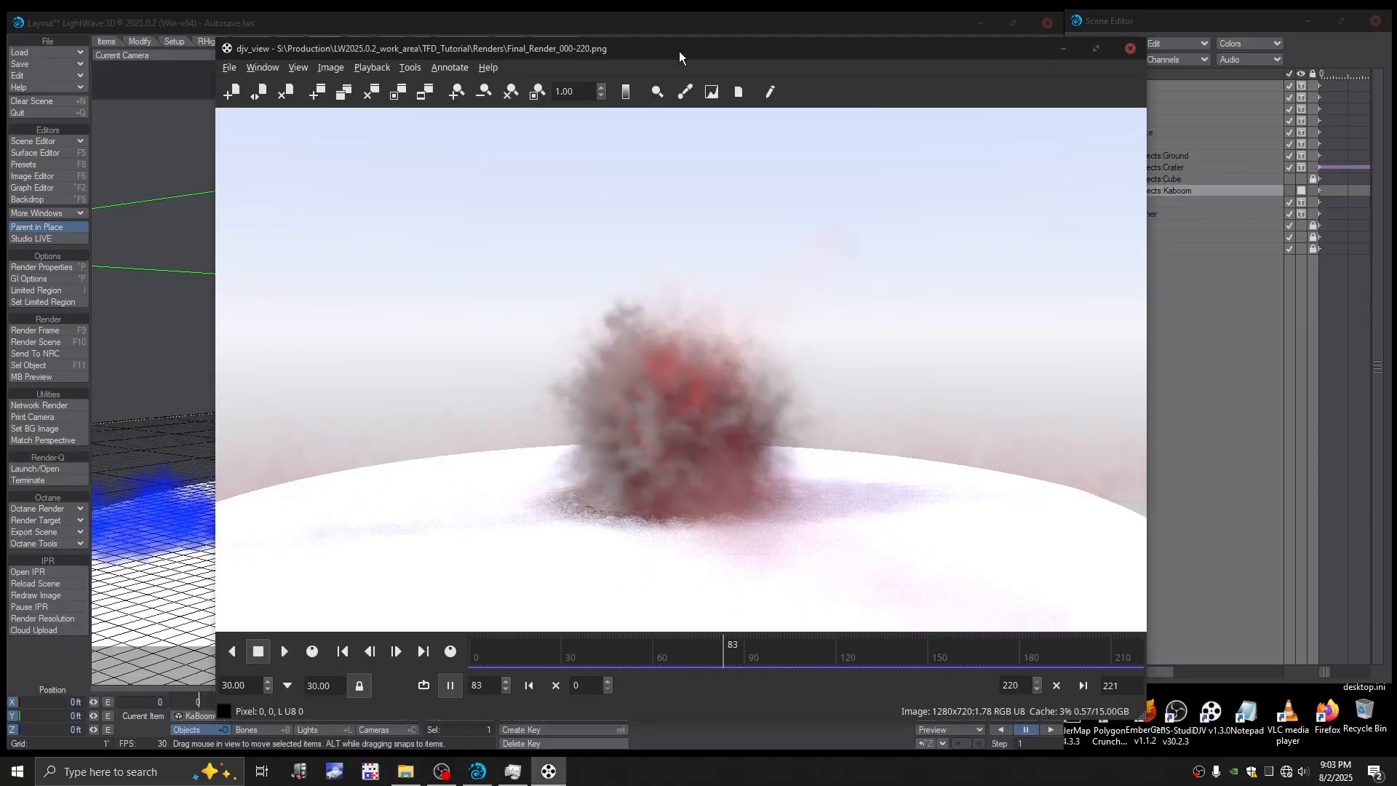